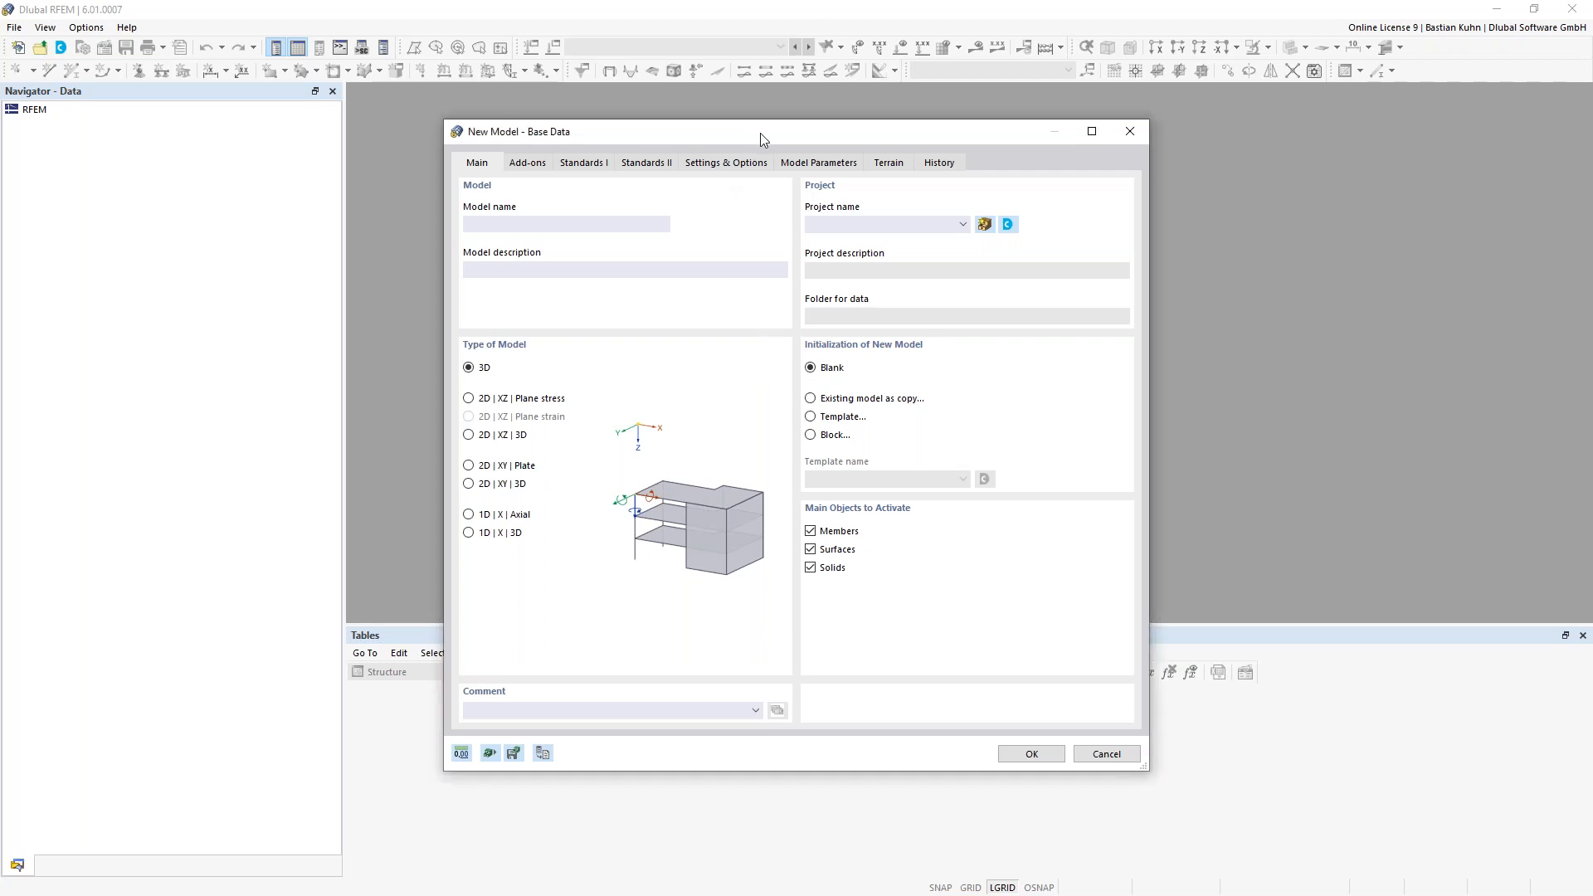
- Name the new model Webinar11112021 and activate the Timber Design add-on
left_click_drag(760, 133, 686, 167)
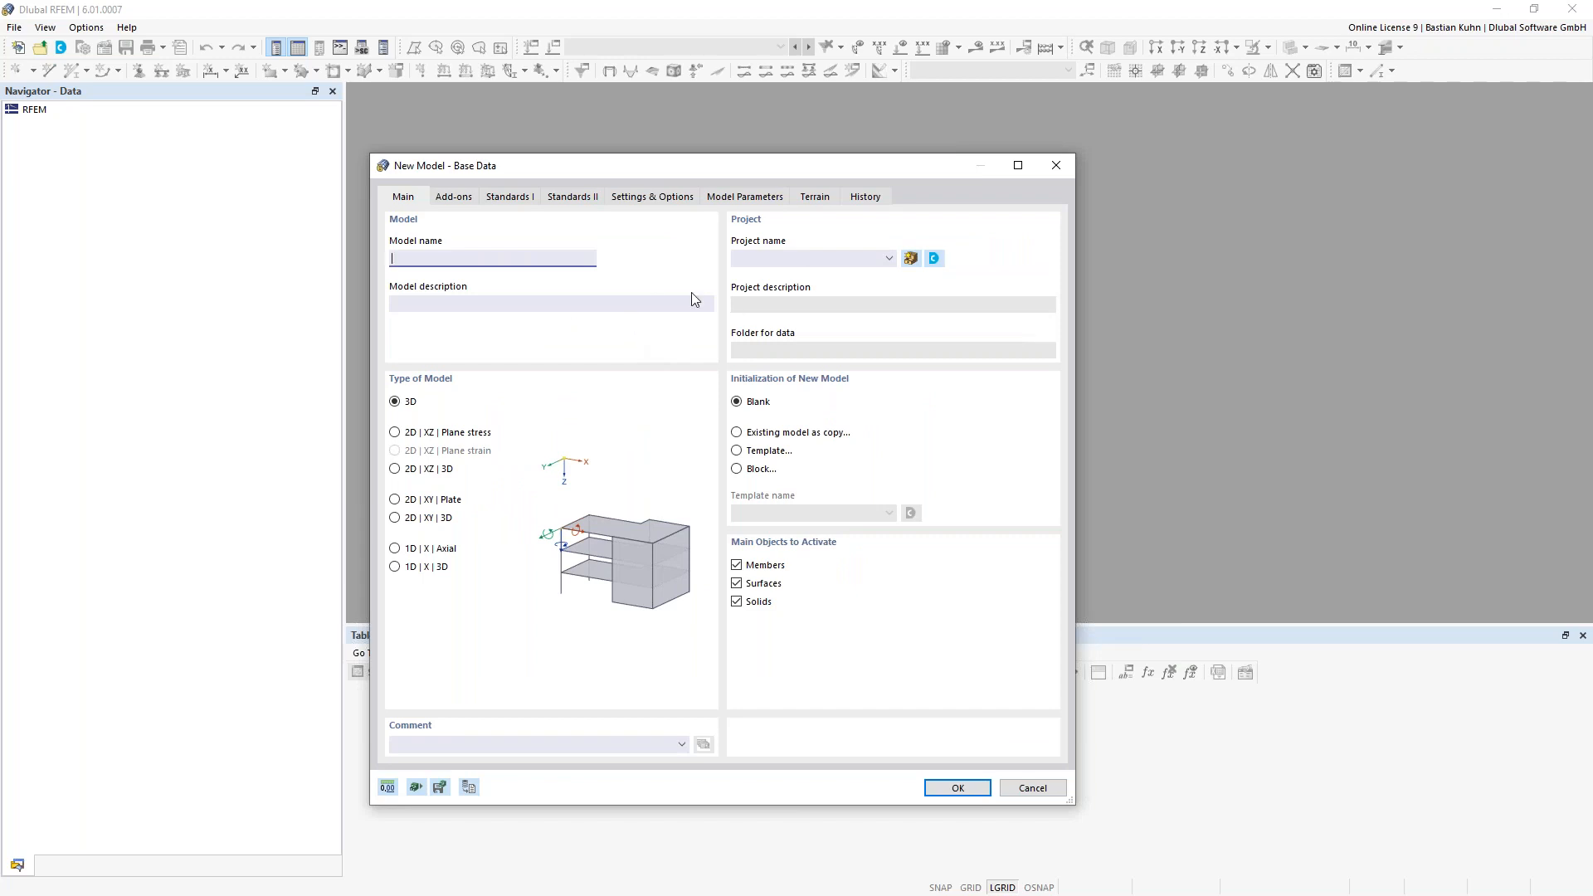
left_click(504, 261)
type("Webinar11112021")
left_click(462, 201)
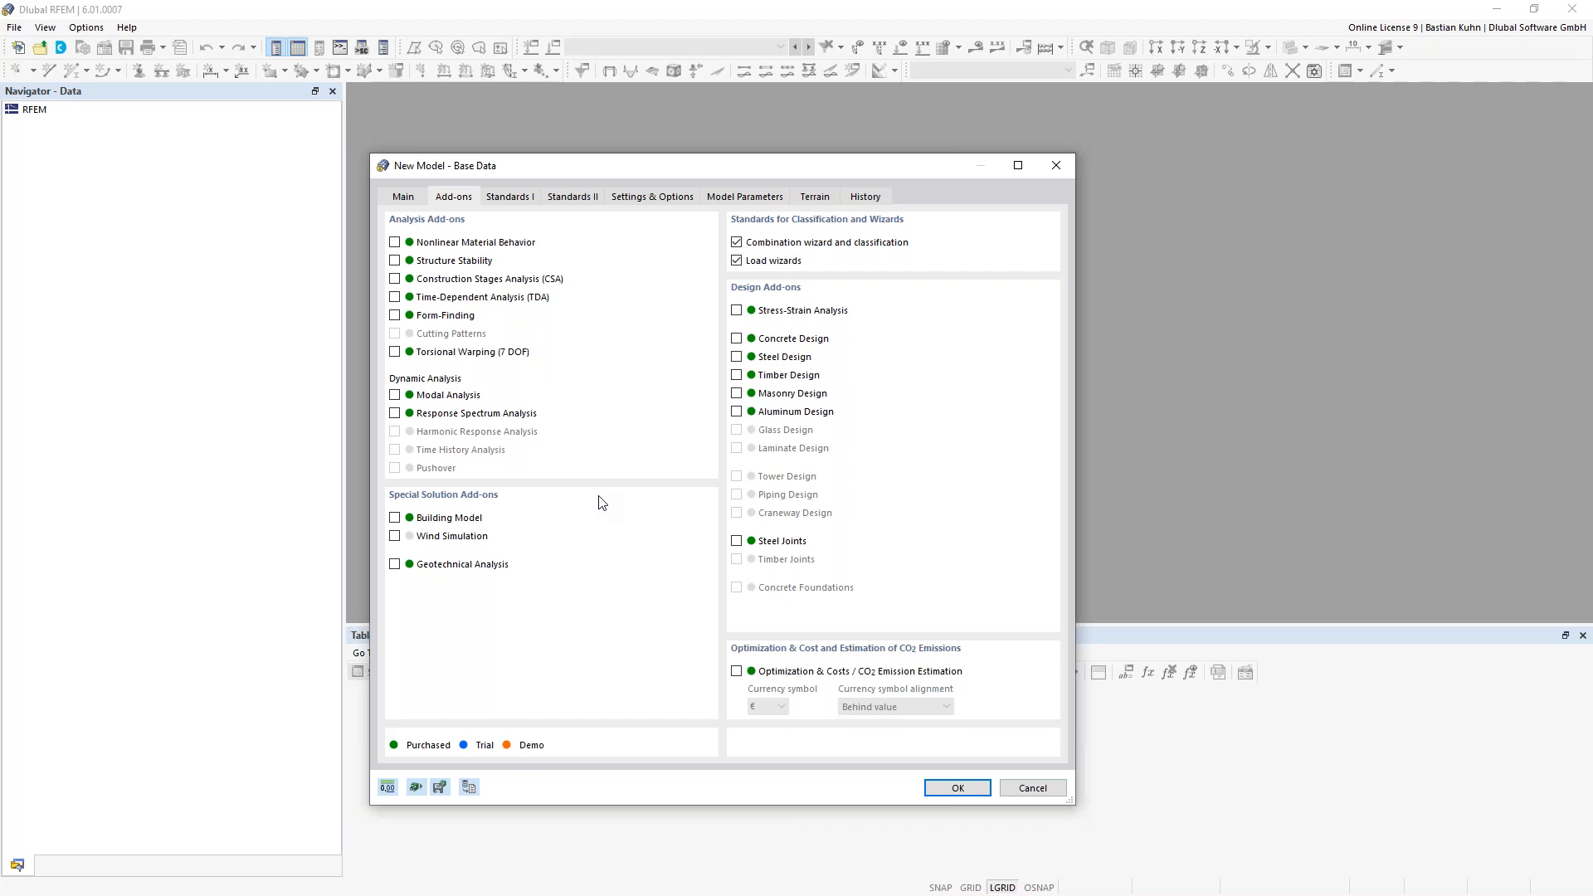
left_click(738, 376)
- Set the standard group for load case classification and combinations to EN 1990 | Timber
left_click(513, 202)
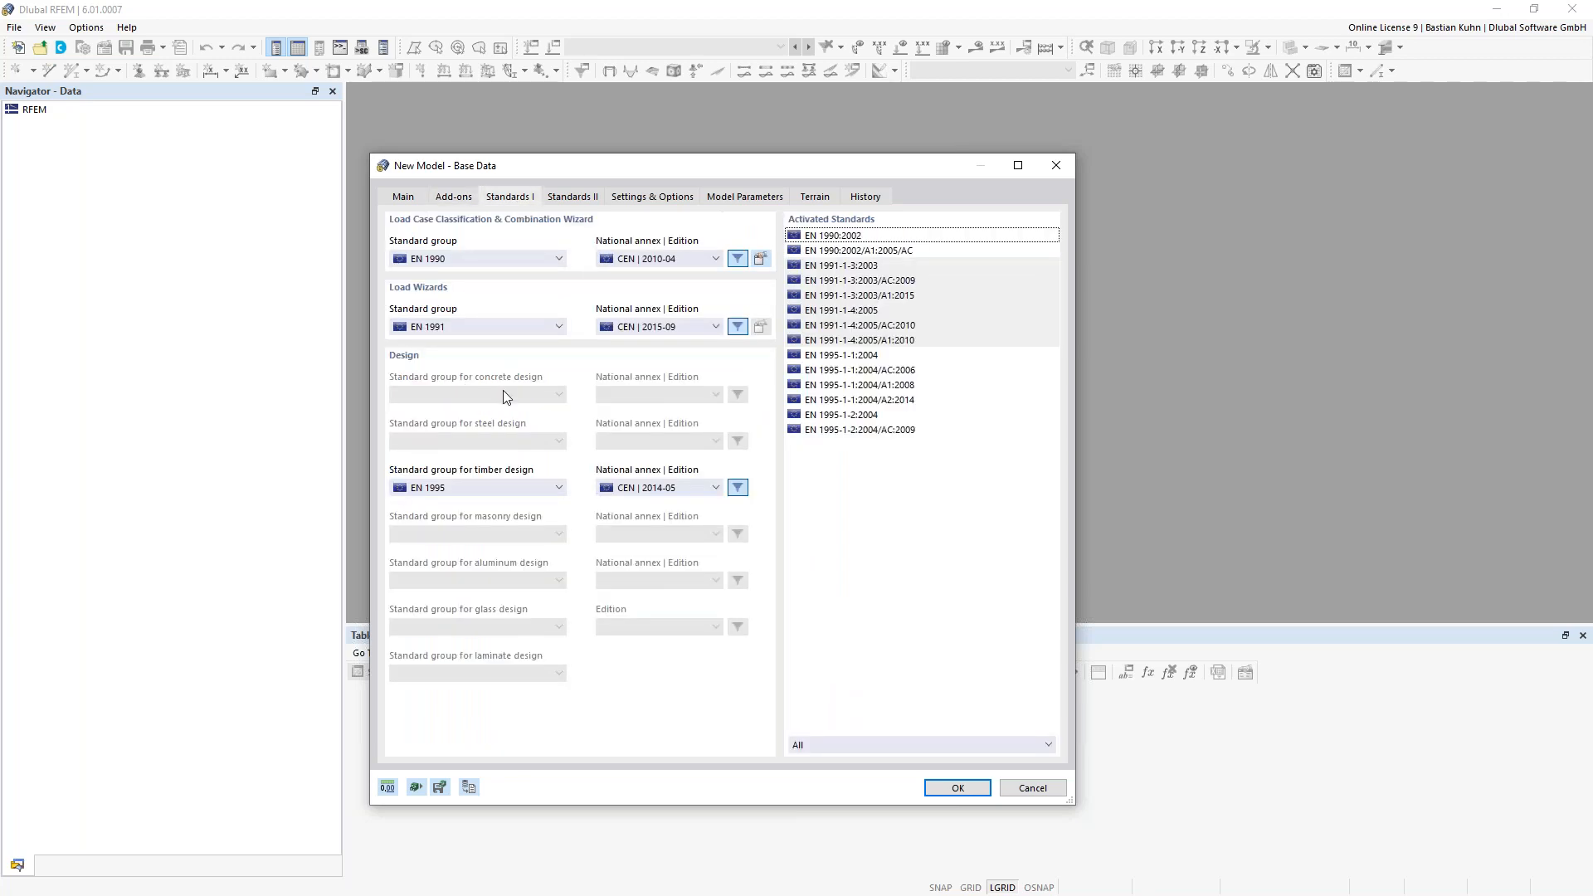
left_click(524, 258)
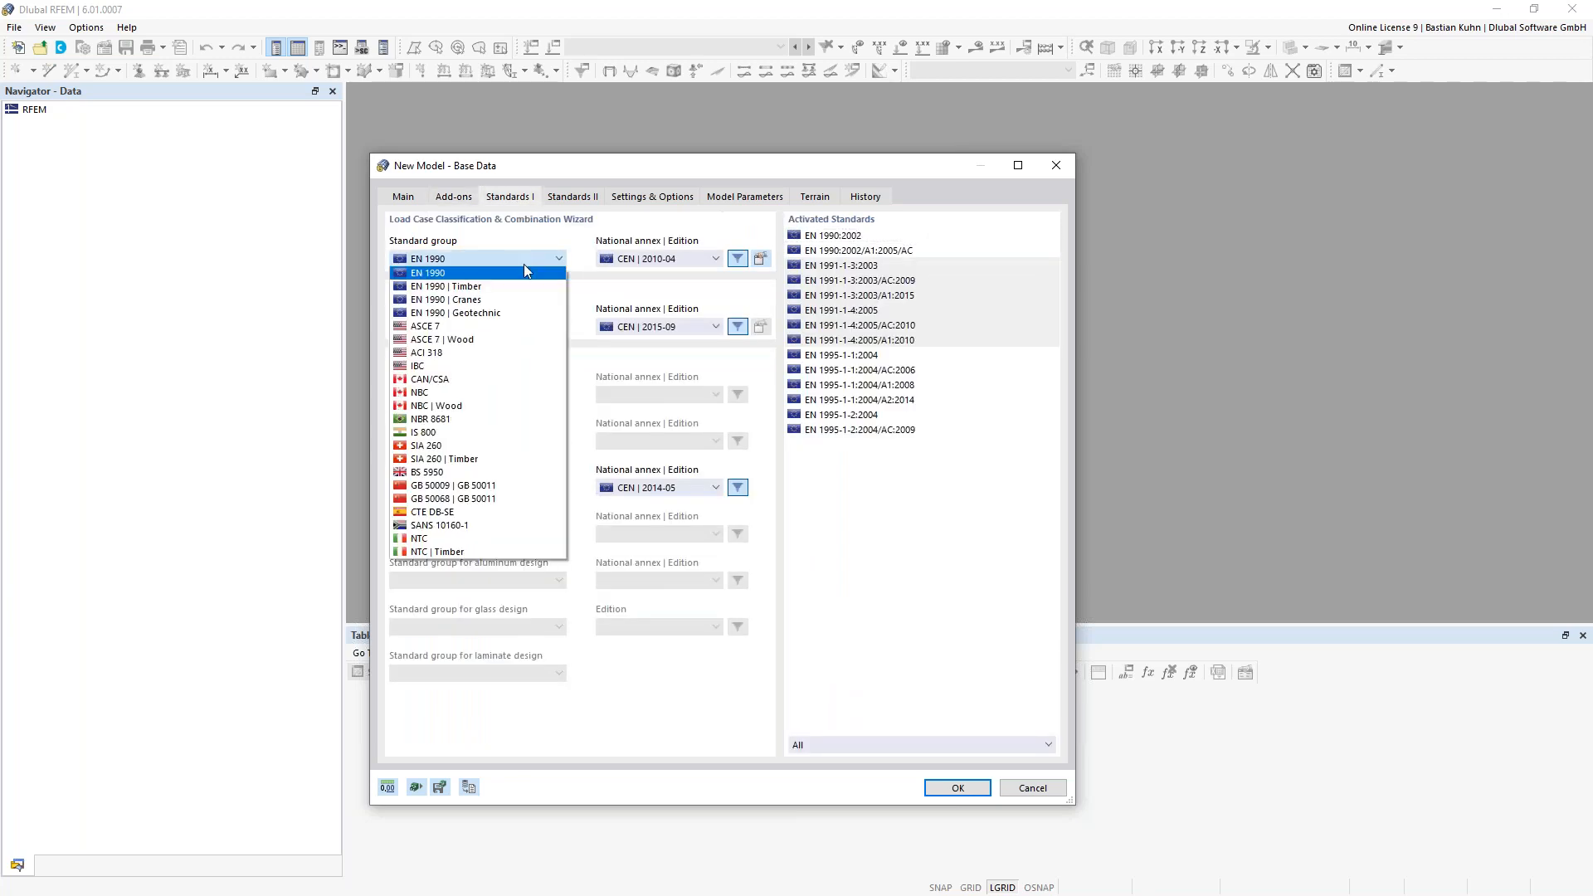
left_click(514, 286)
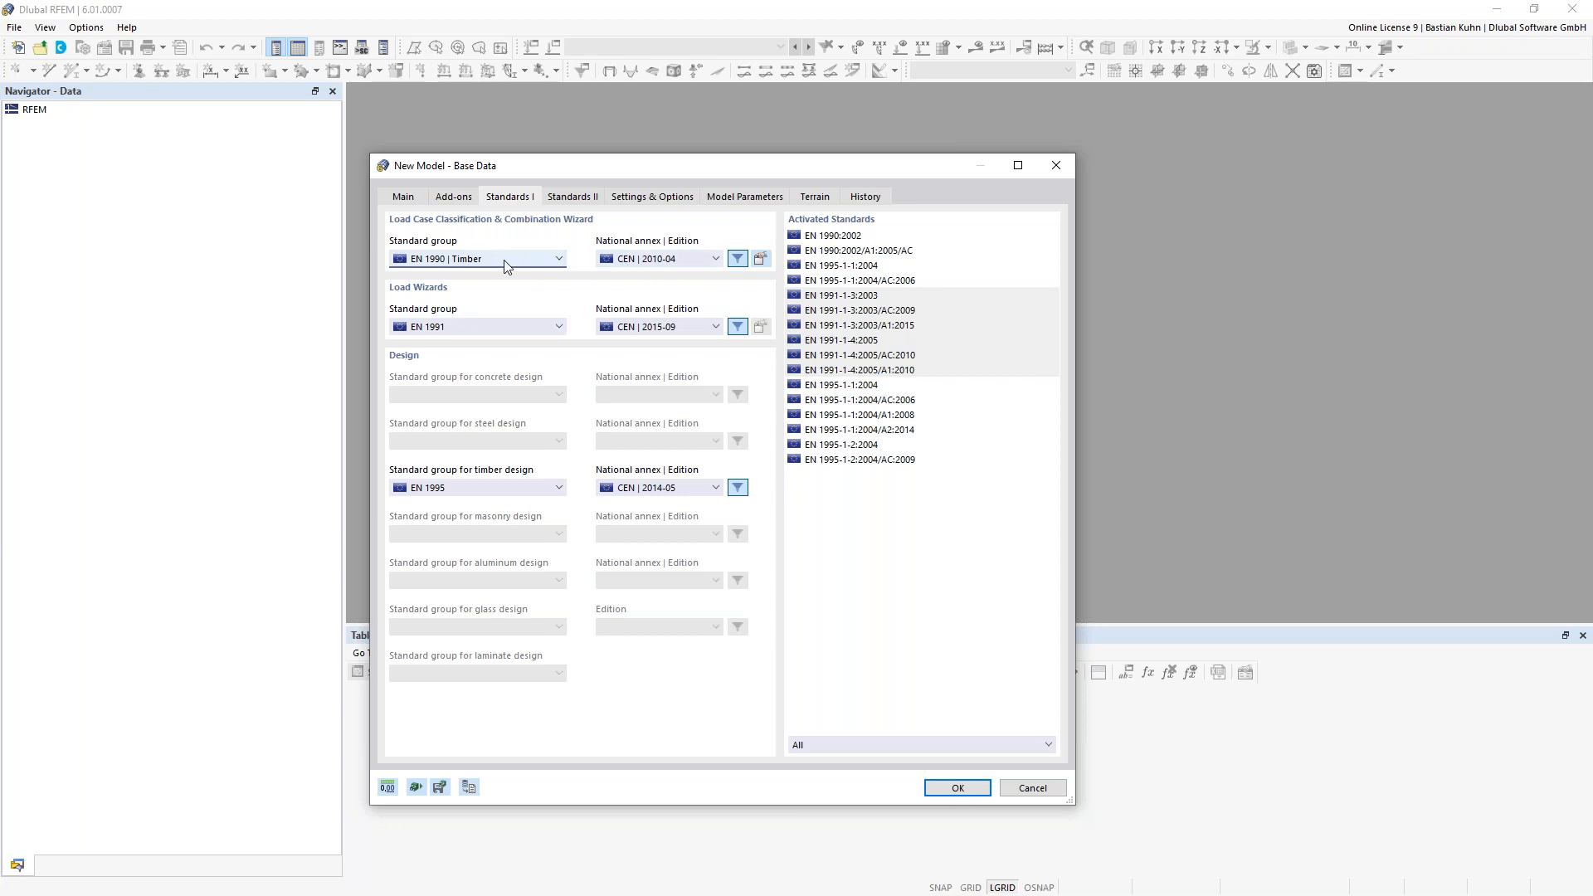
- Open the EN 1990 | Timber combination settings and select a timber deformation coefficient of 0.60
left_click(760, 260)
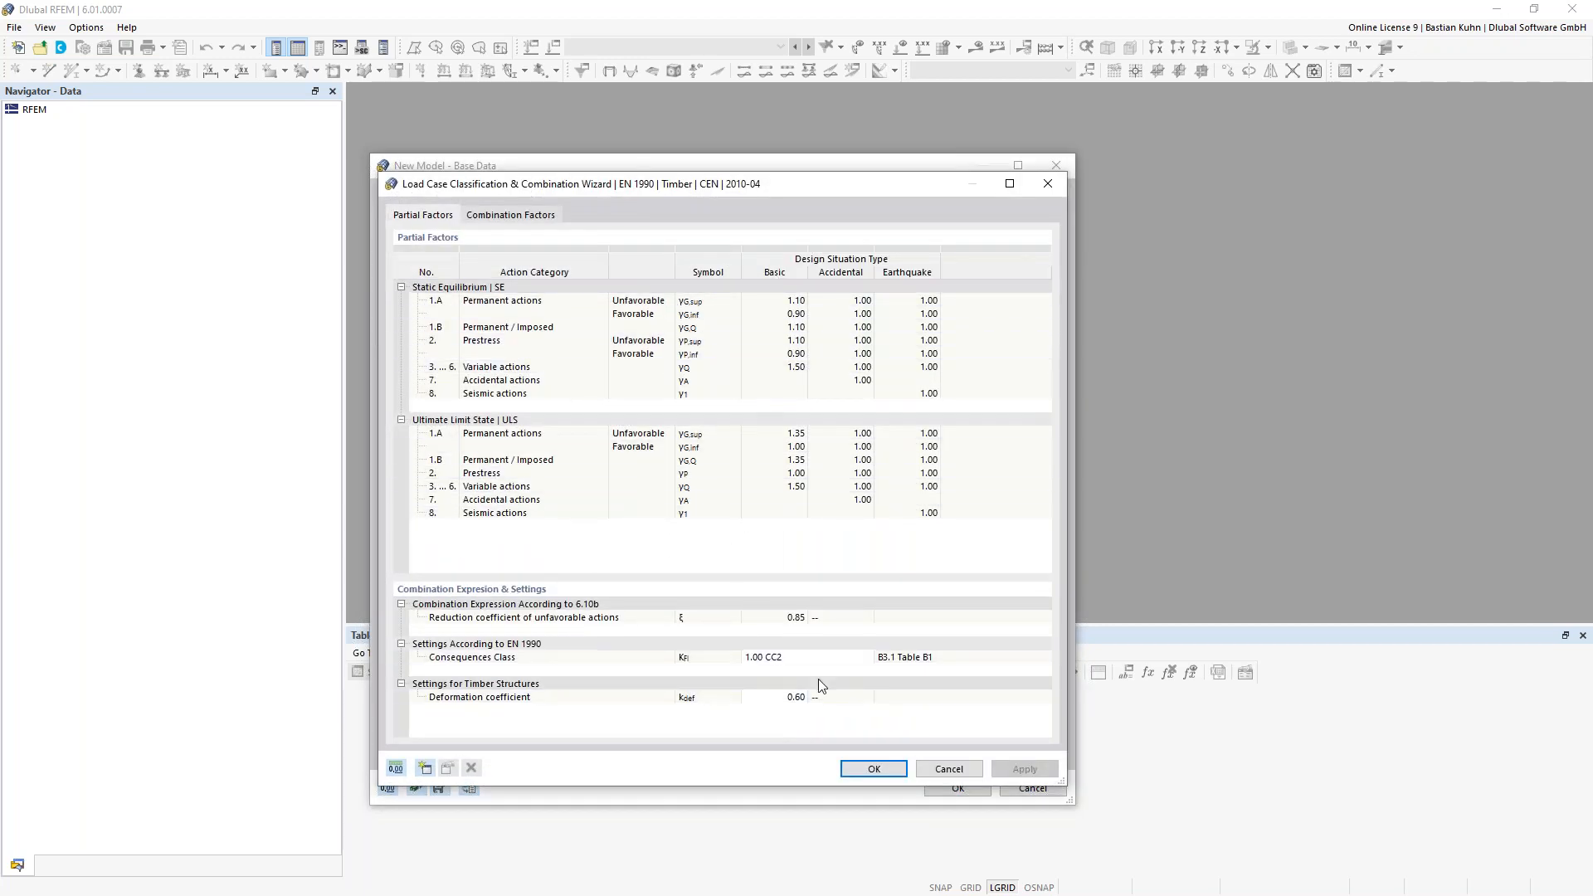
left_click(784, 697)
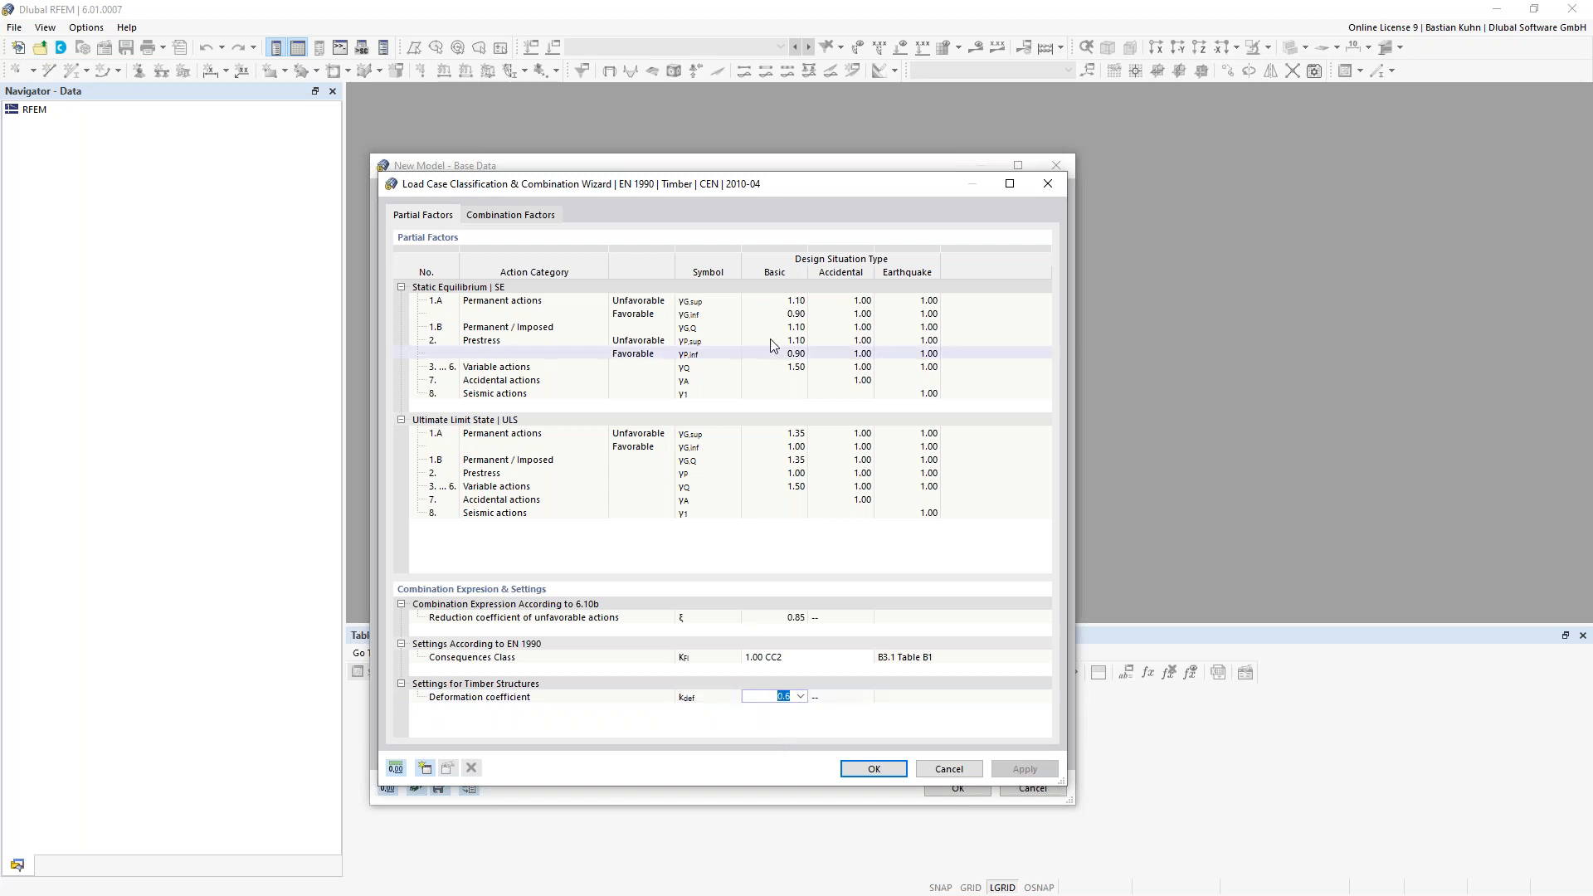
left_click_drag(824, 193, 956, 120)
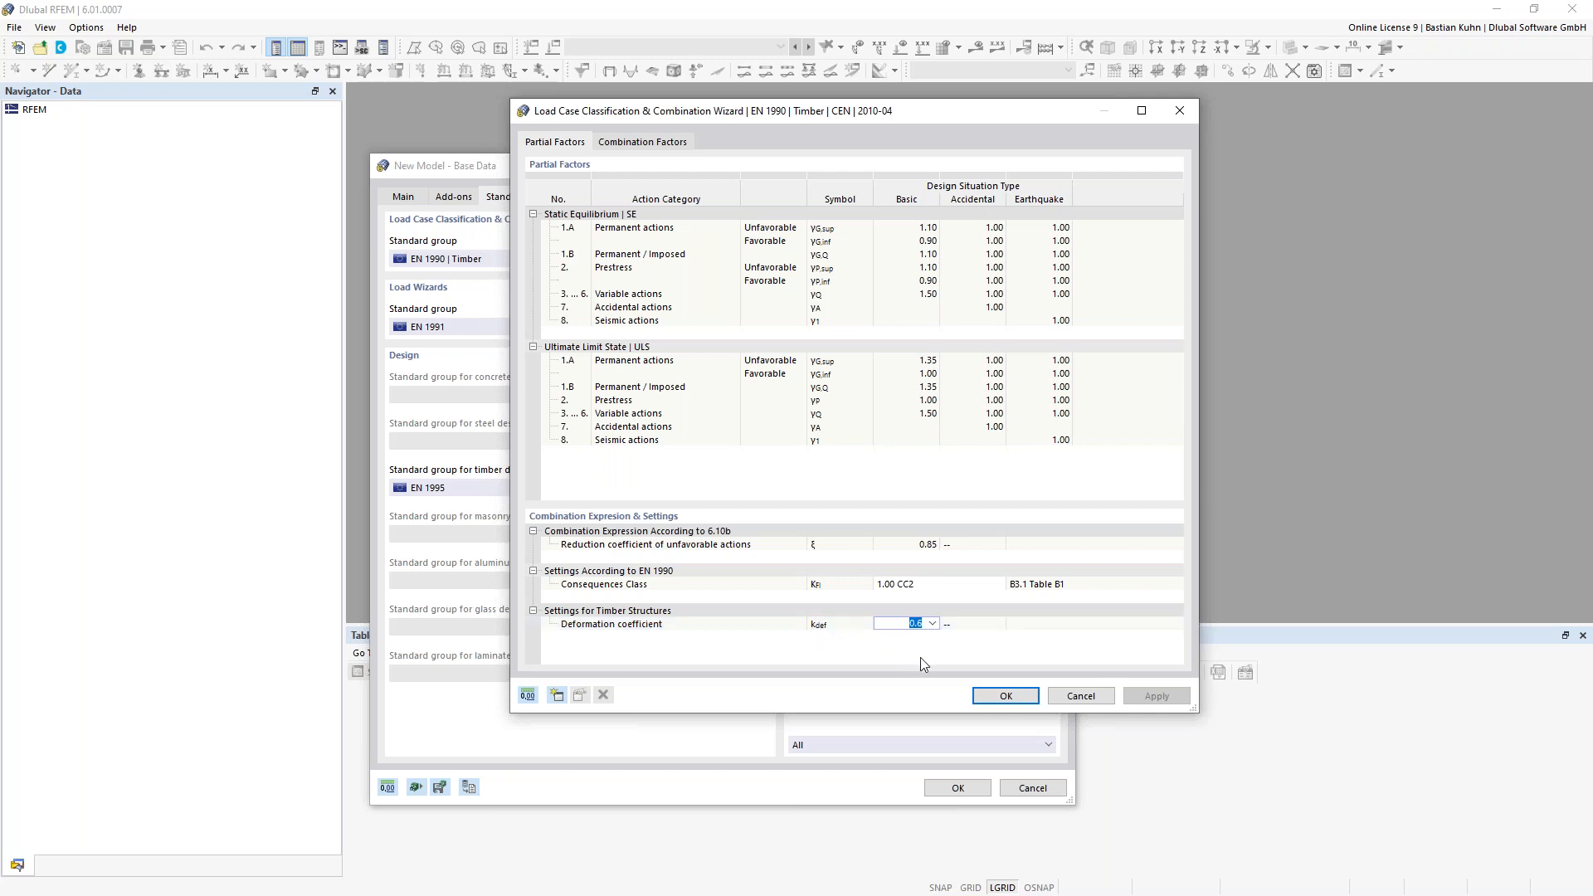
left_click(932, 623)
left_click(912, 638)
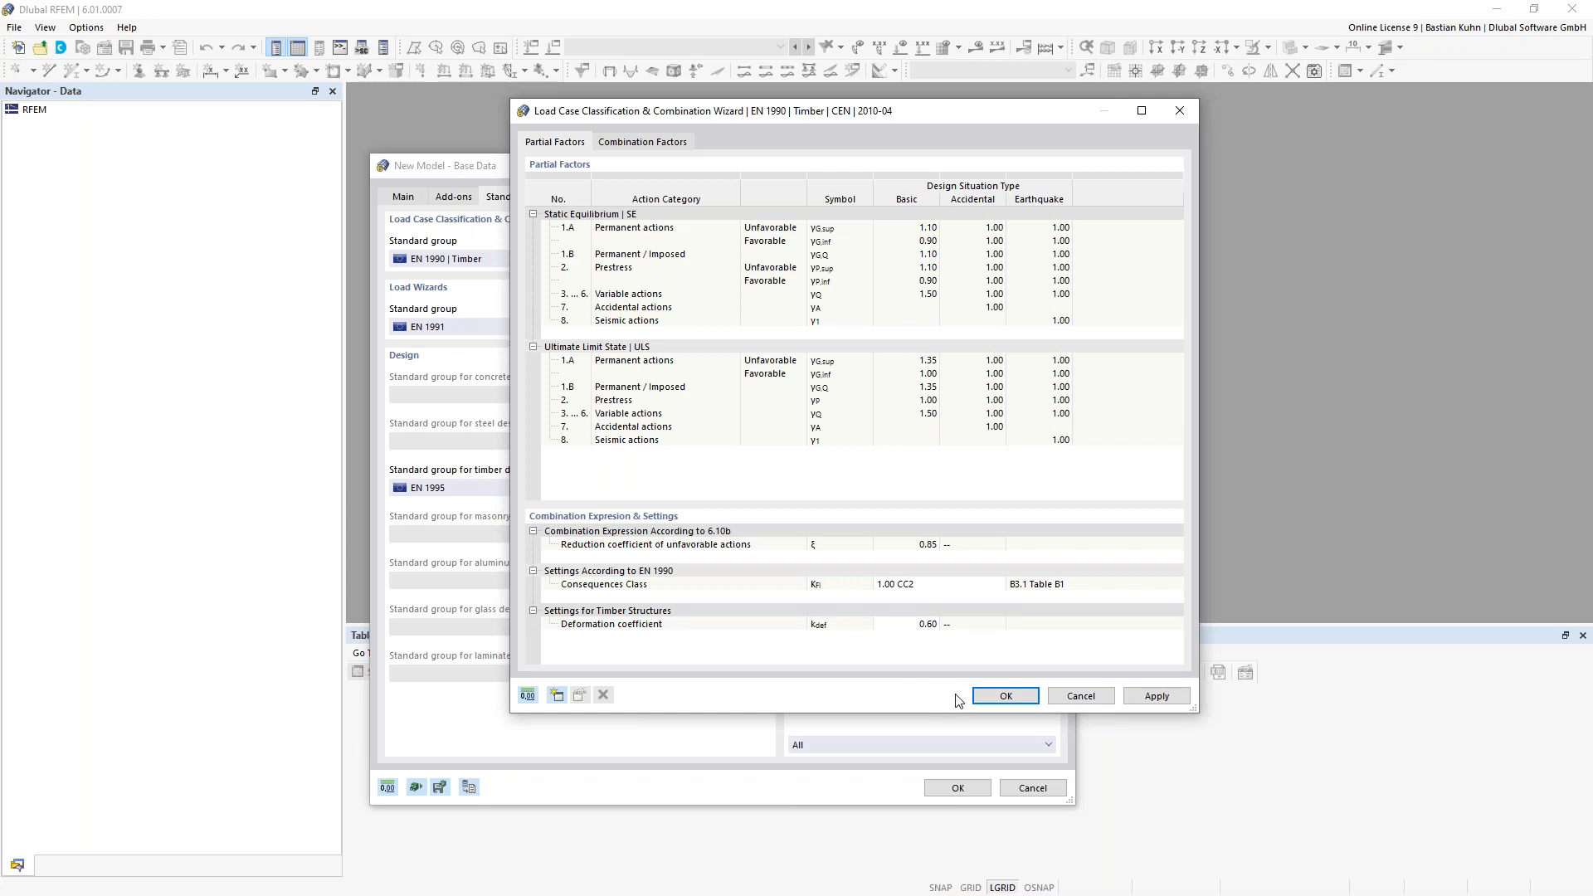
left_click(1000, 701)
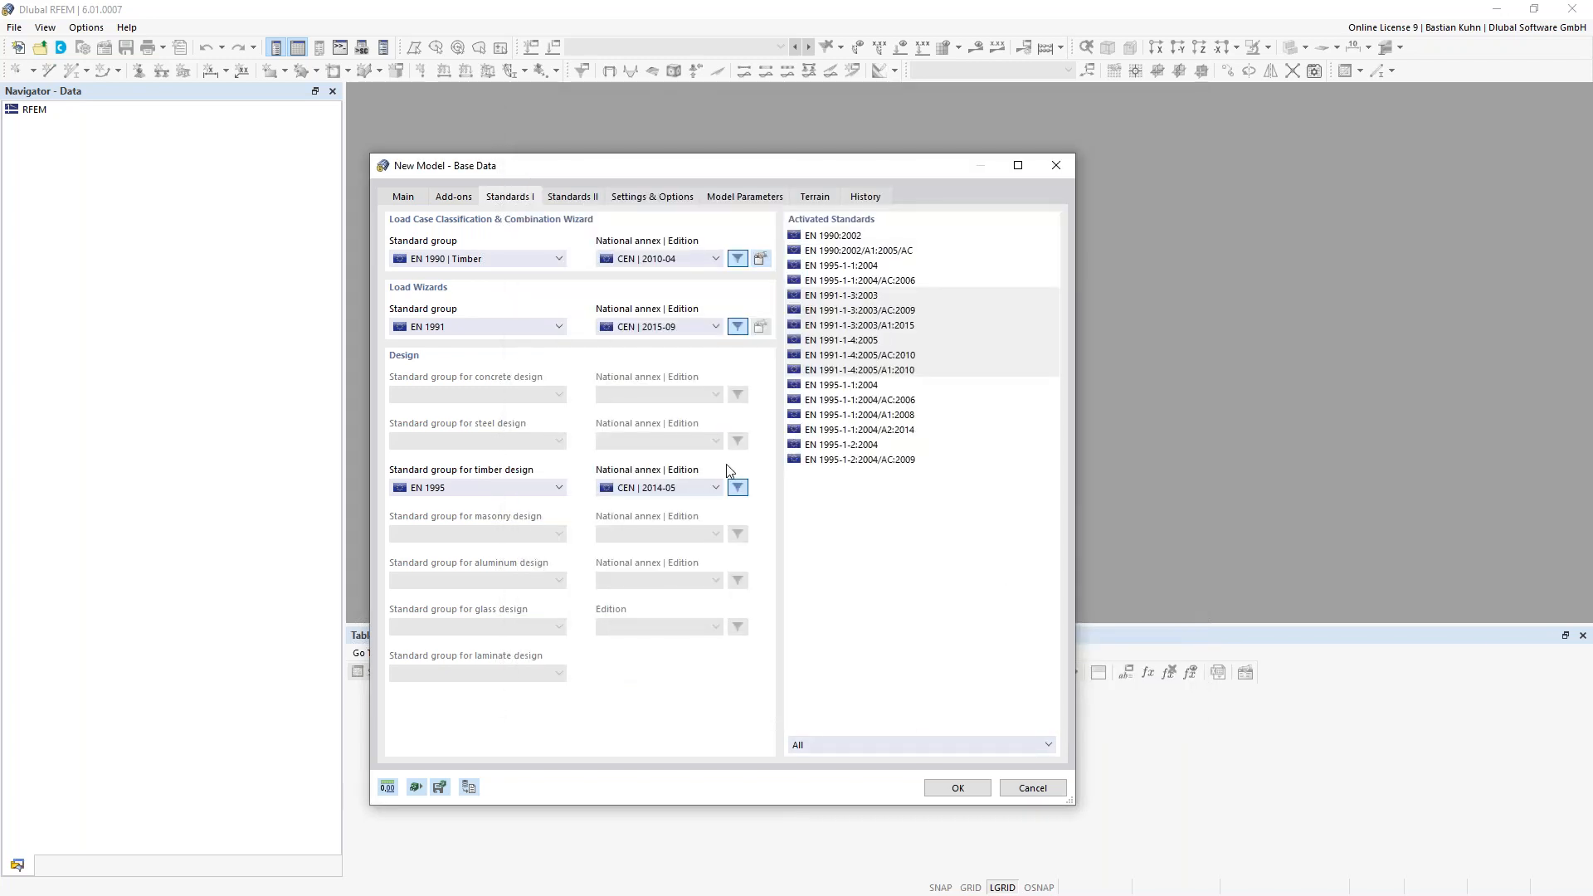
- Set the national annex for EN 1990 | Timber to the German DIN | 2012-08 edition
left_click(714, 259)
left_click(628, 415)
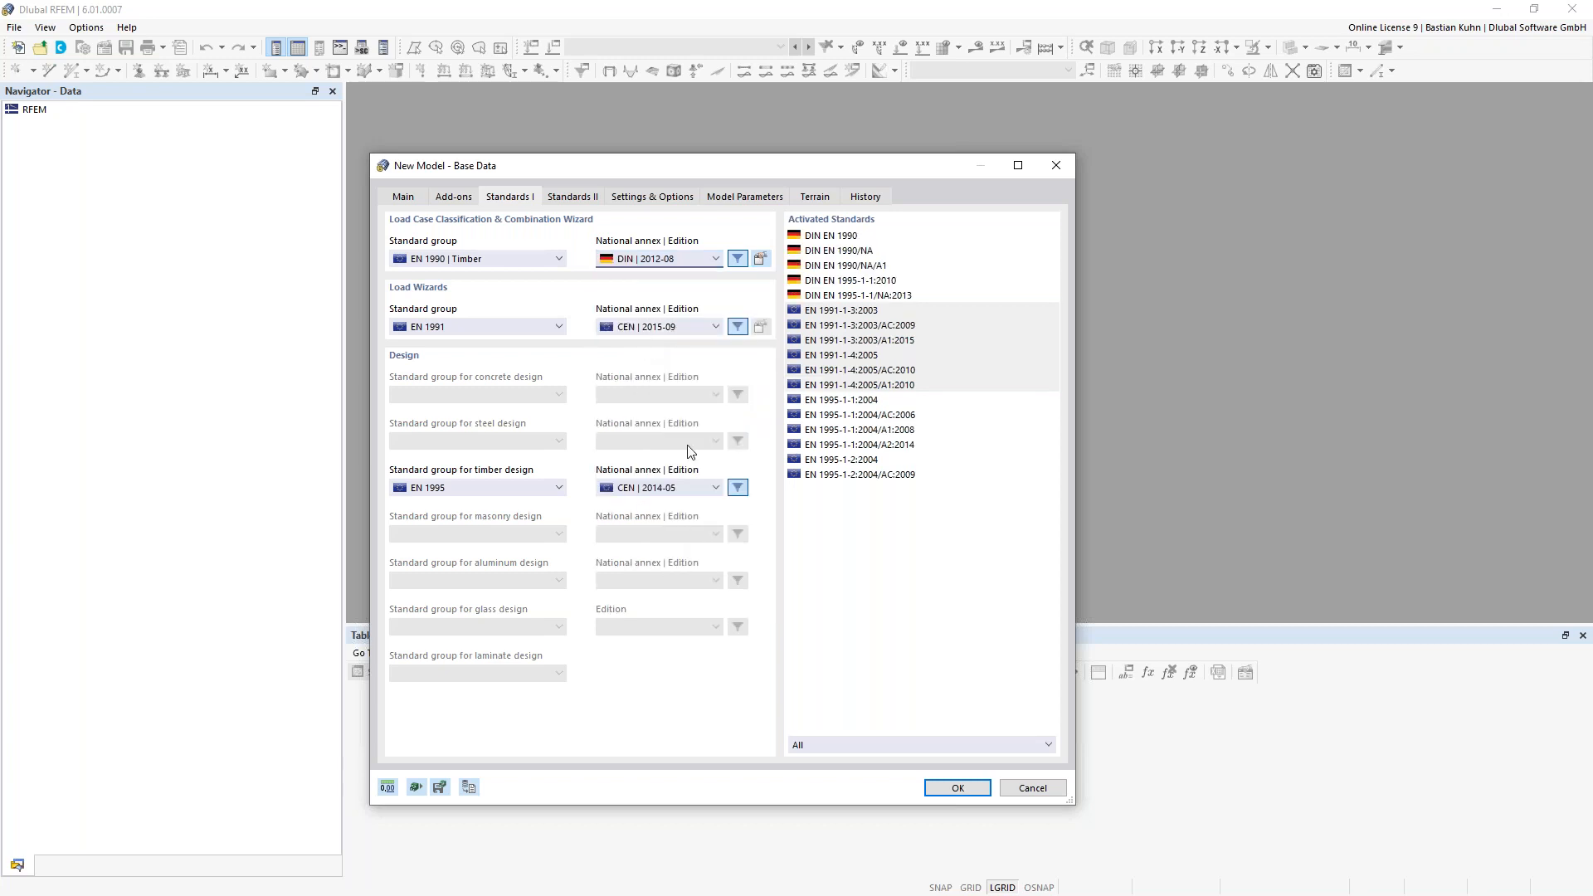
left_click(687, 259)
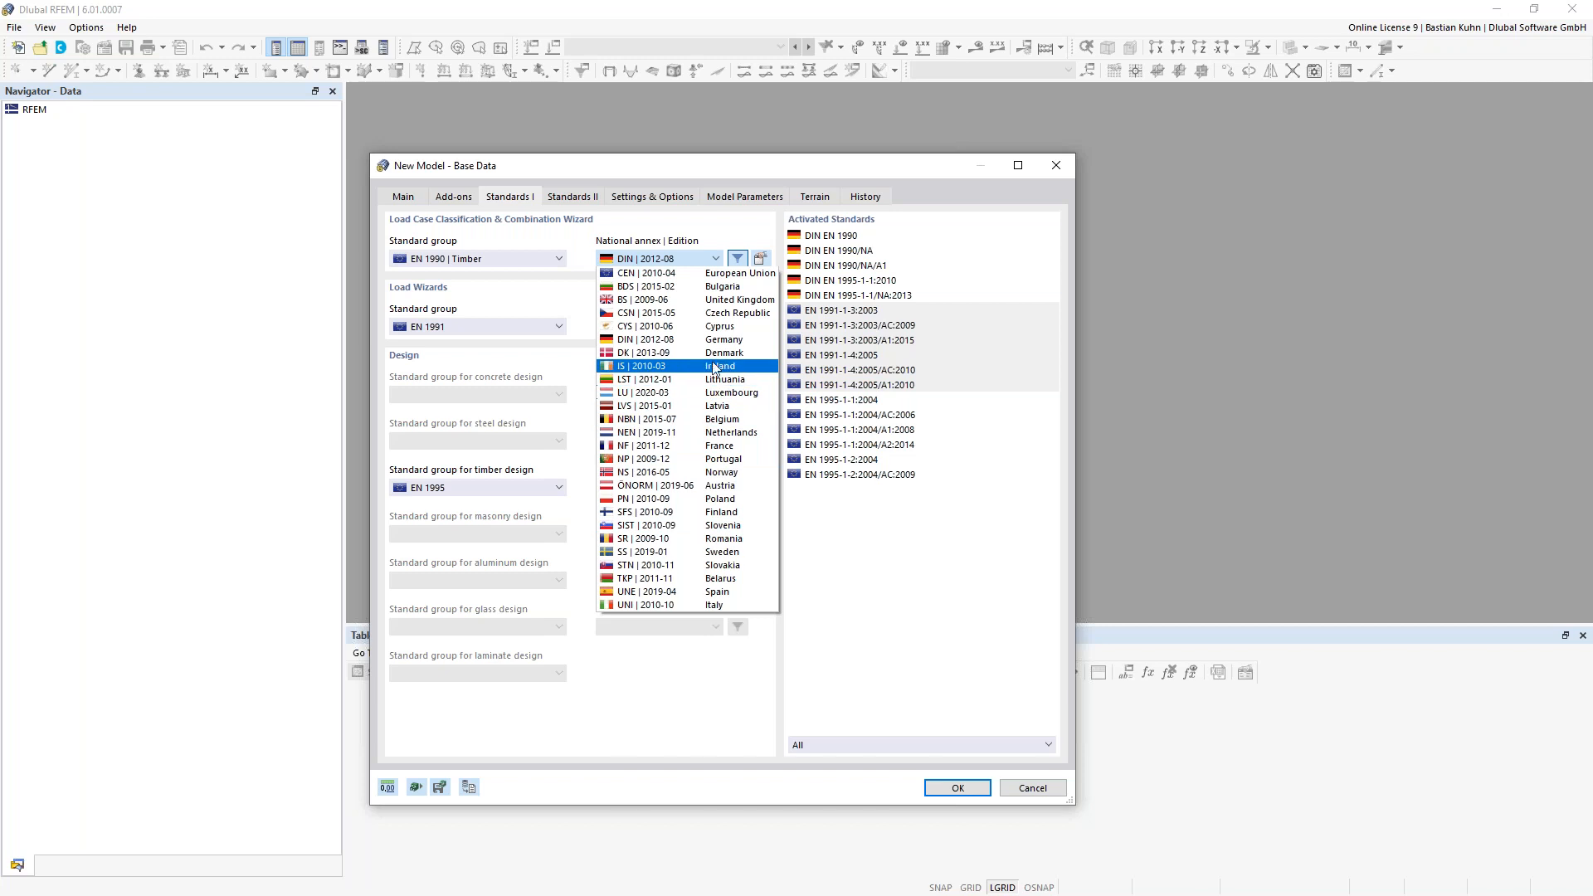
left_click(584, 262)
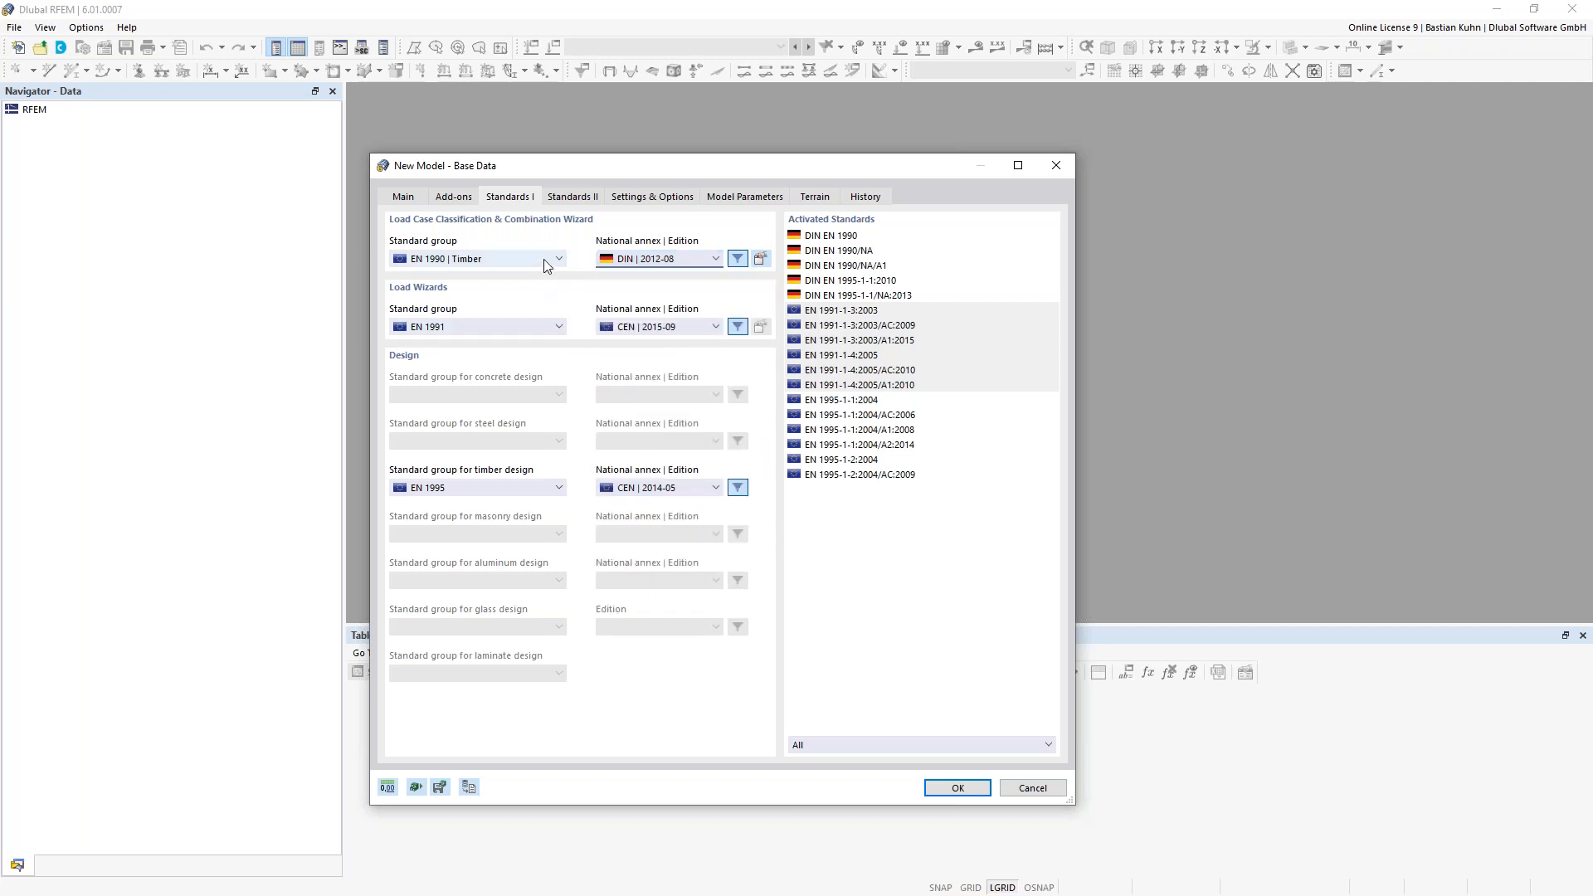
left_click(545, 264)
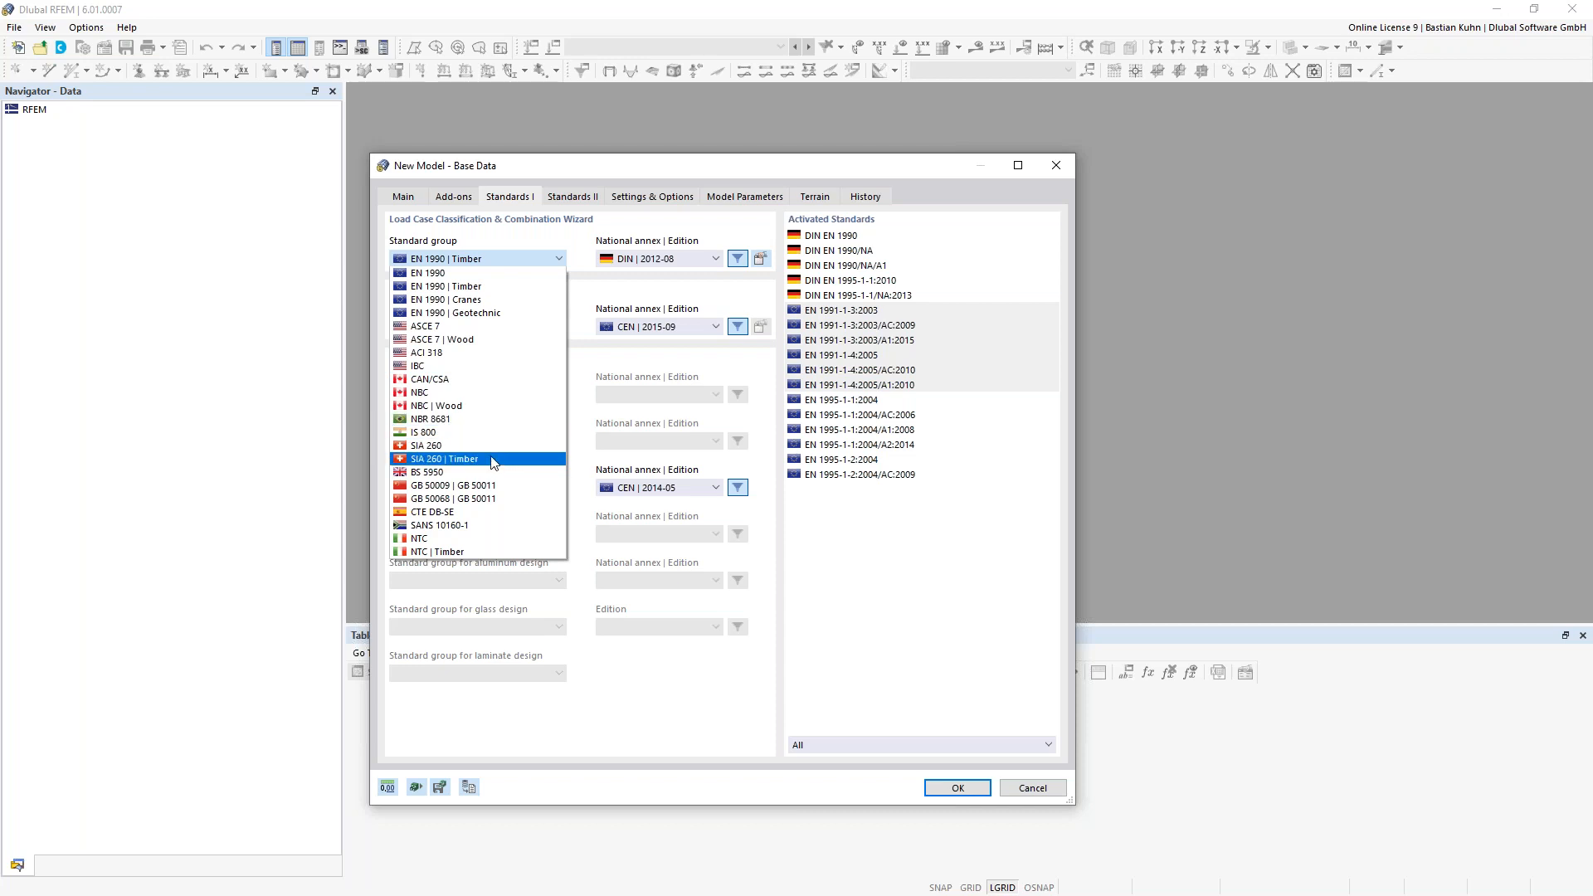
left_click(448, 287)
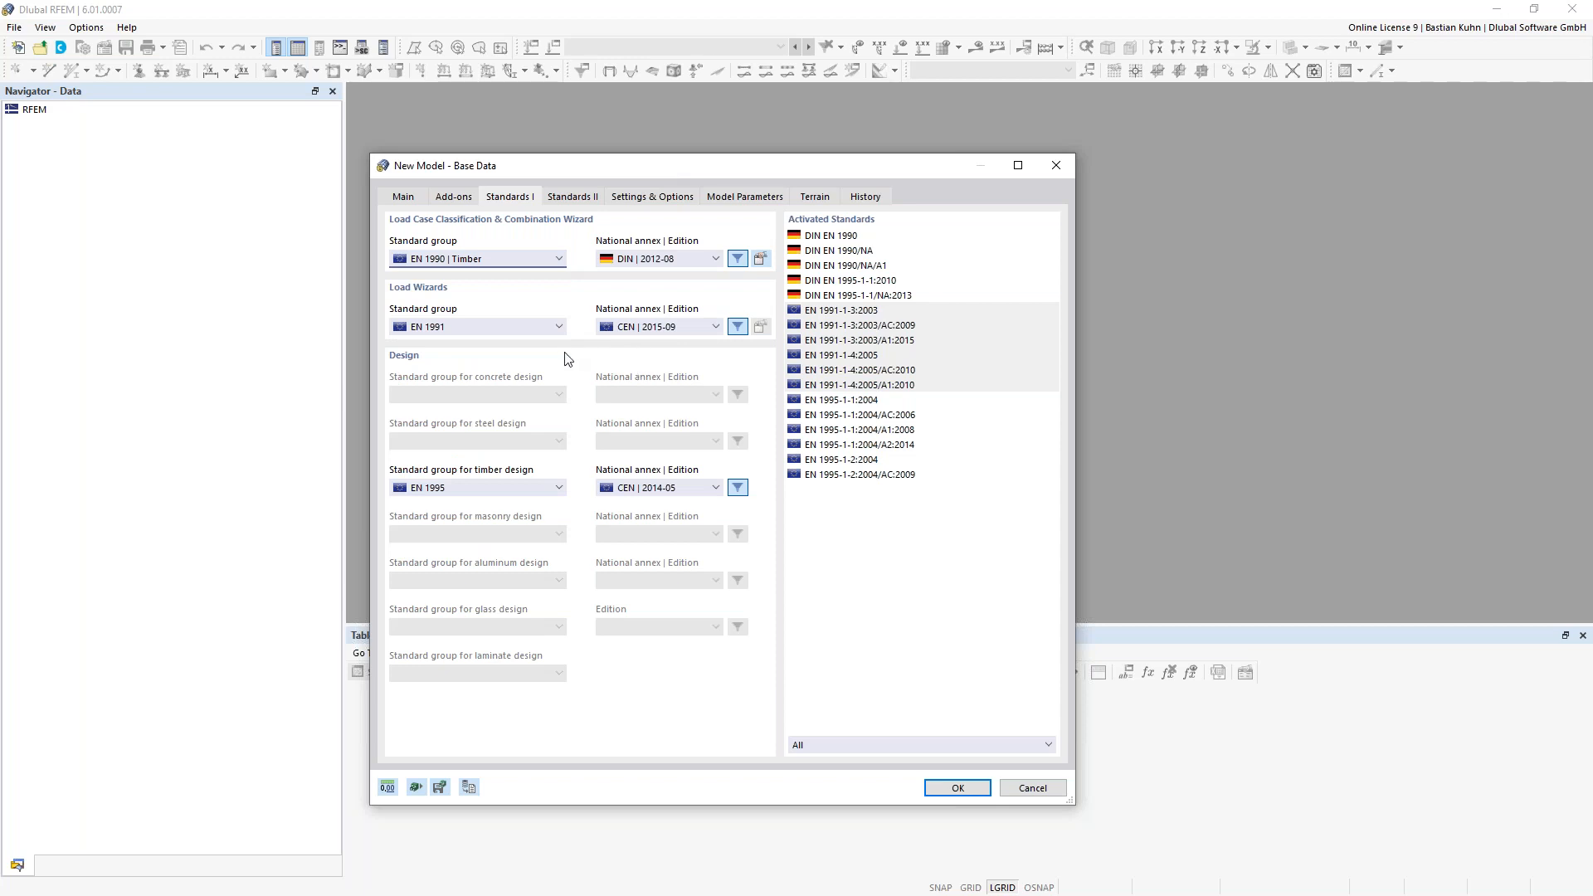
- Set the German national annexes DIN | 2019-04 for the EN 1991 load wizards and DIN | 2014-07 for EN 1995 timber design
left_click(646, 328)
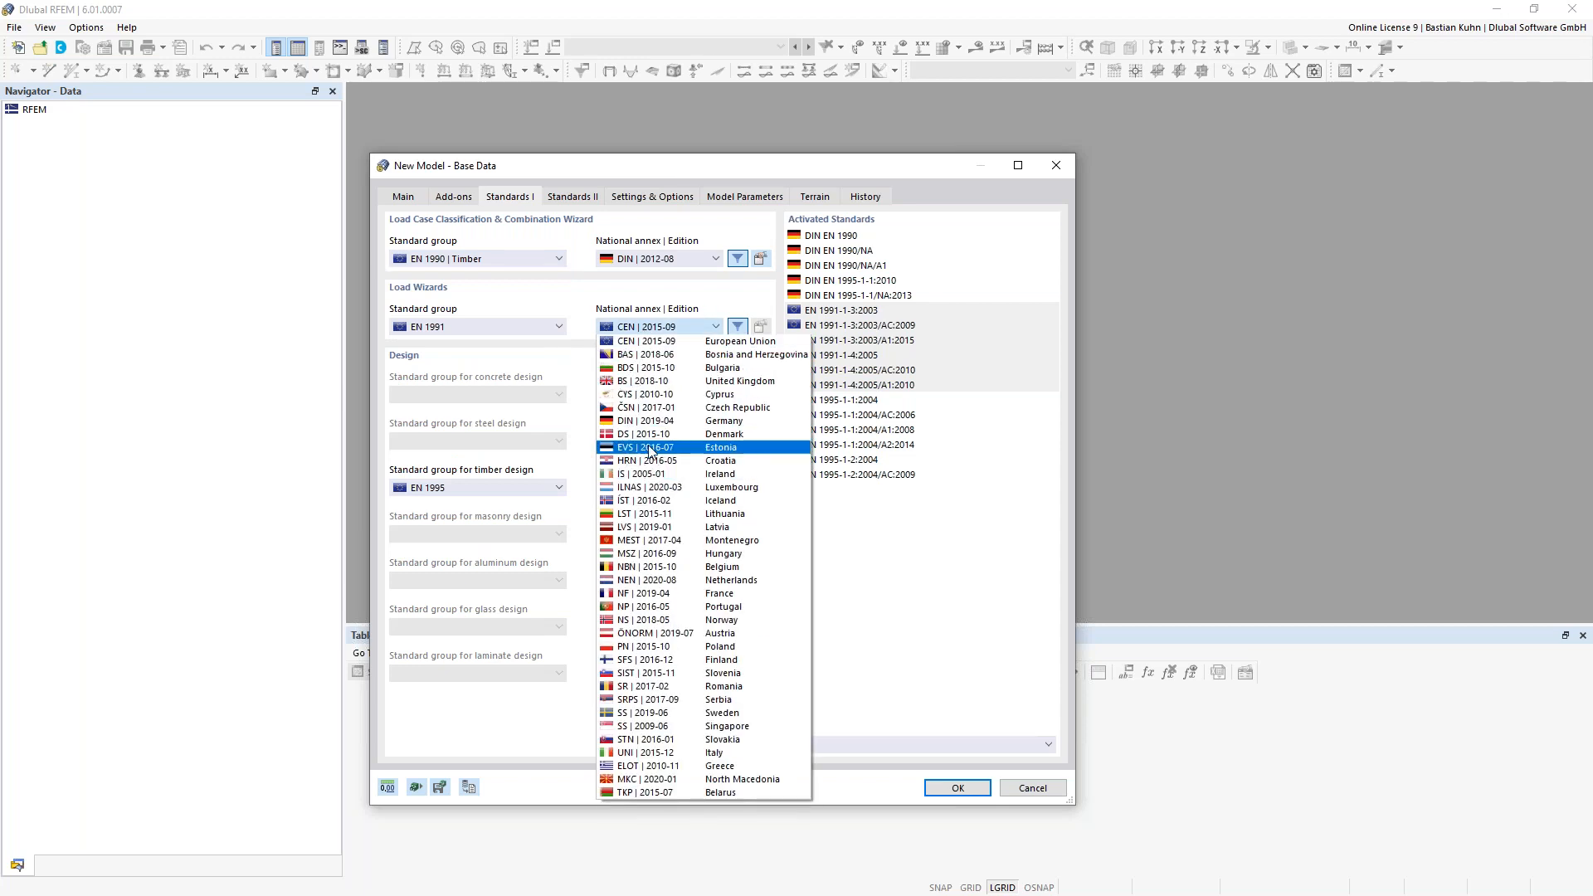
left_click(648, 422)
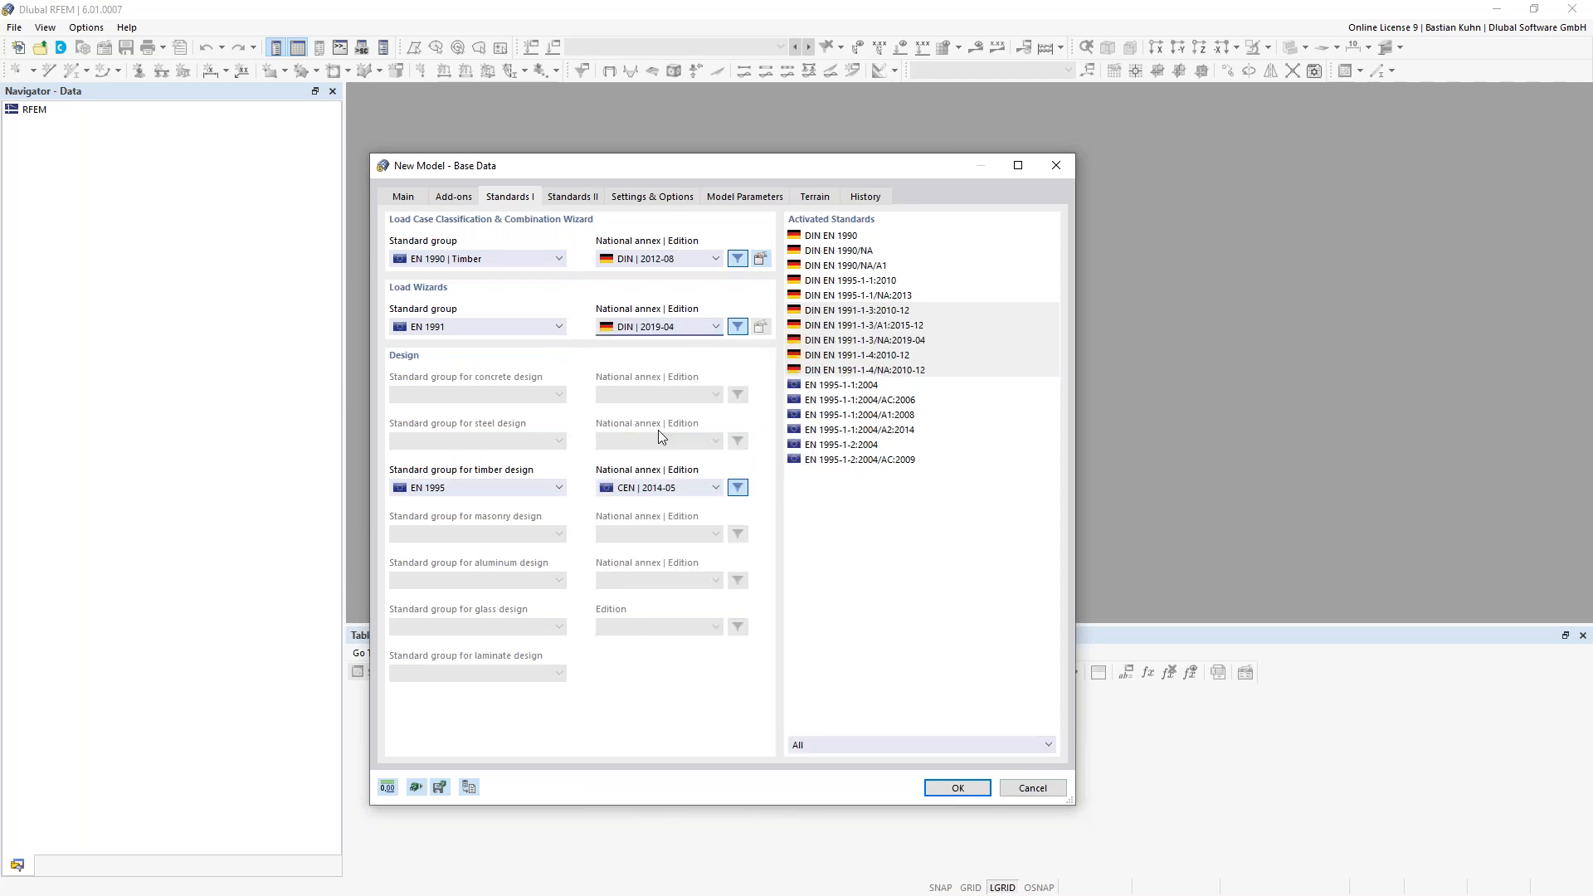
left_click(632, 489)
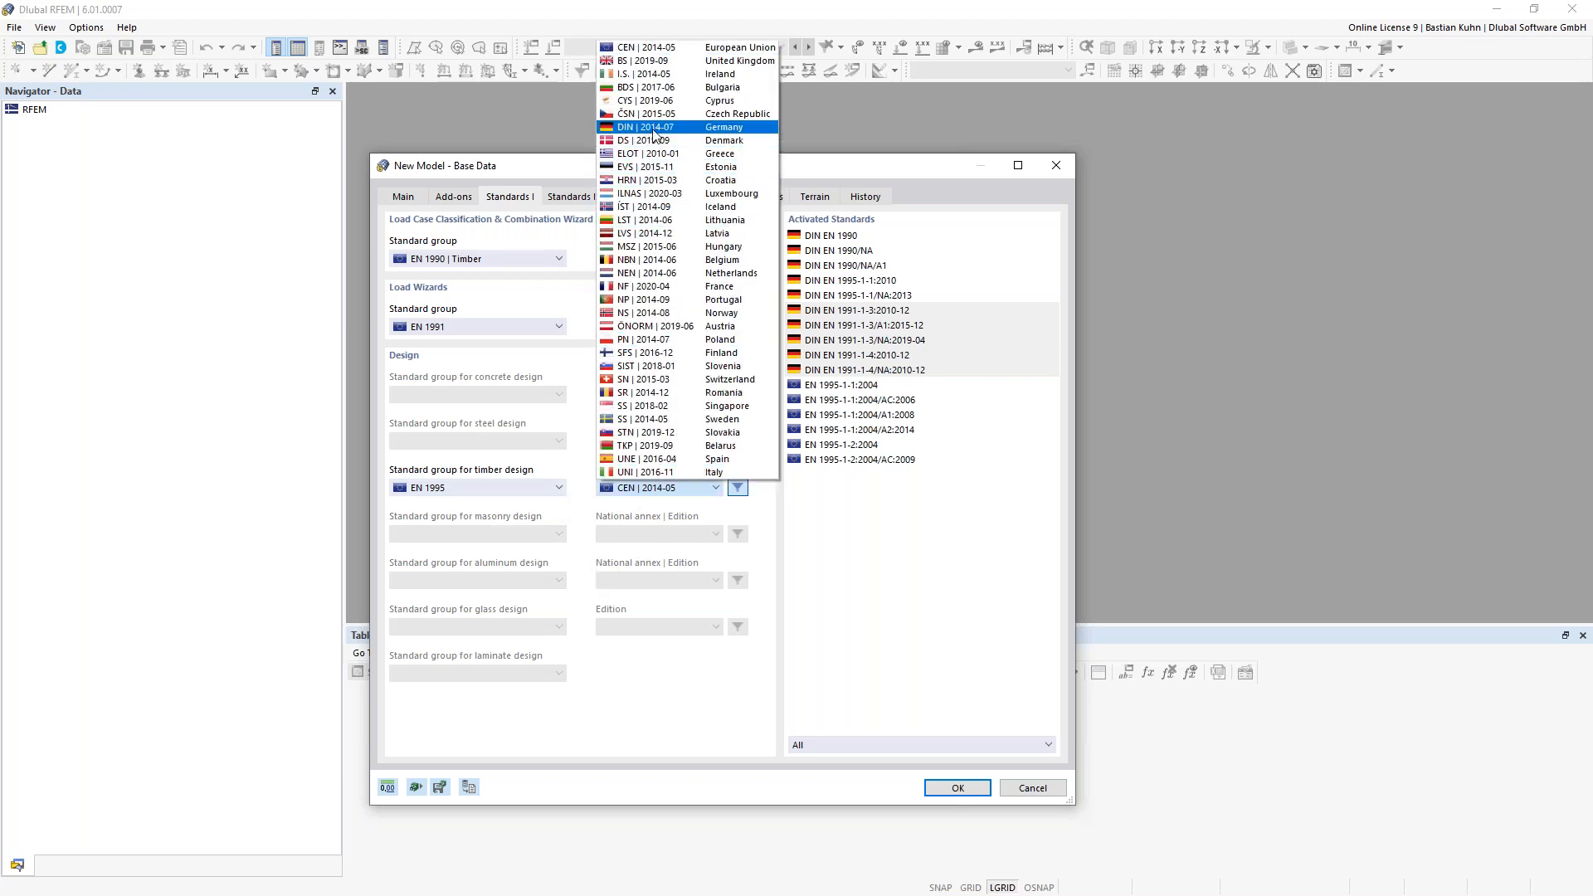
left_click(656, 130)
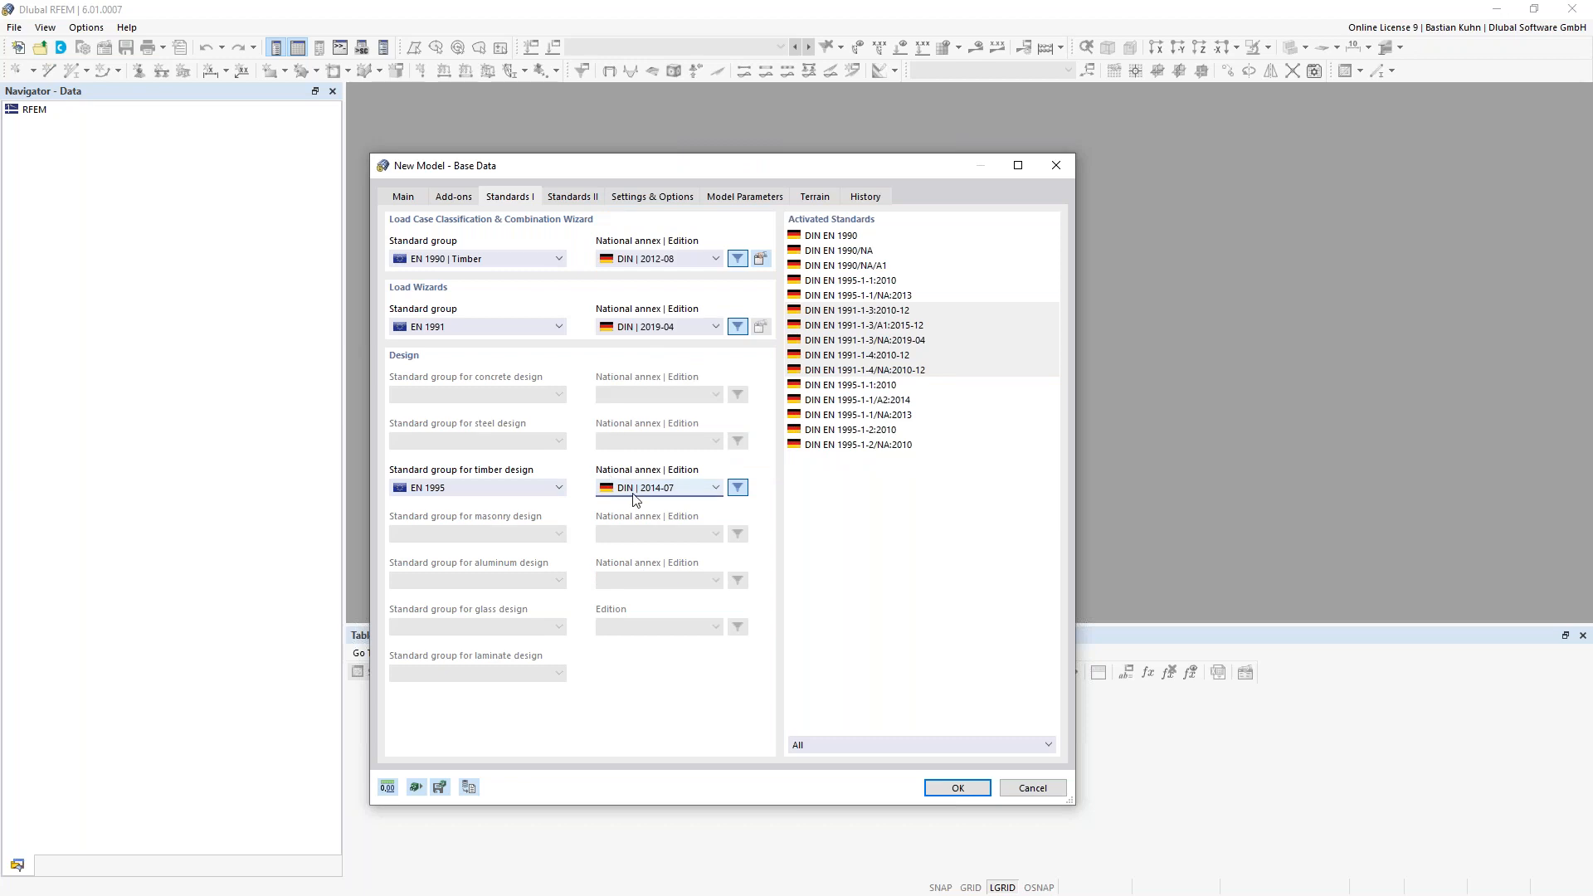
- Enable Member Representatives and expand the timber design properties considered in its wizard
left_click(642, 200)
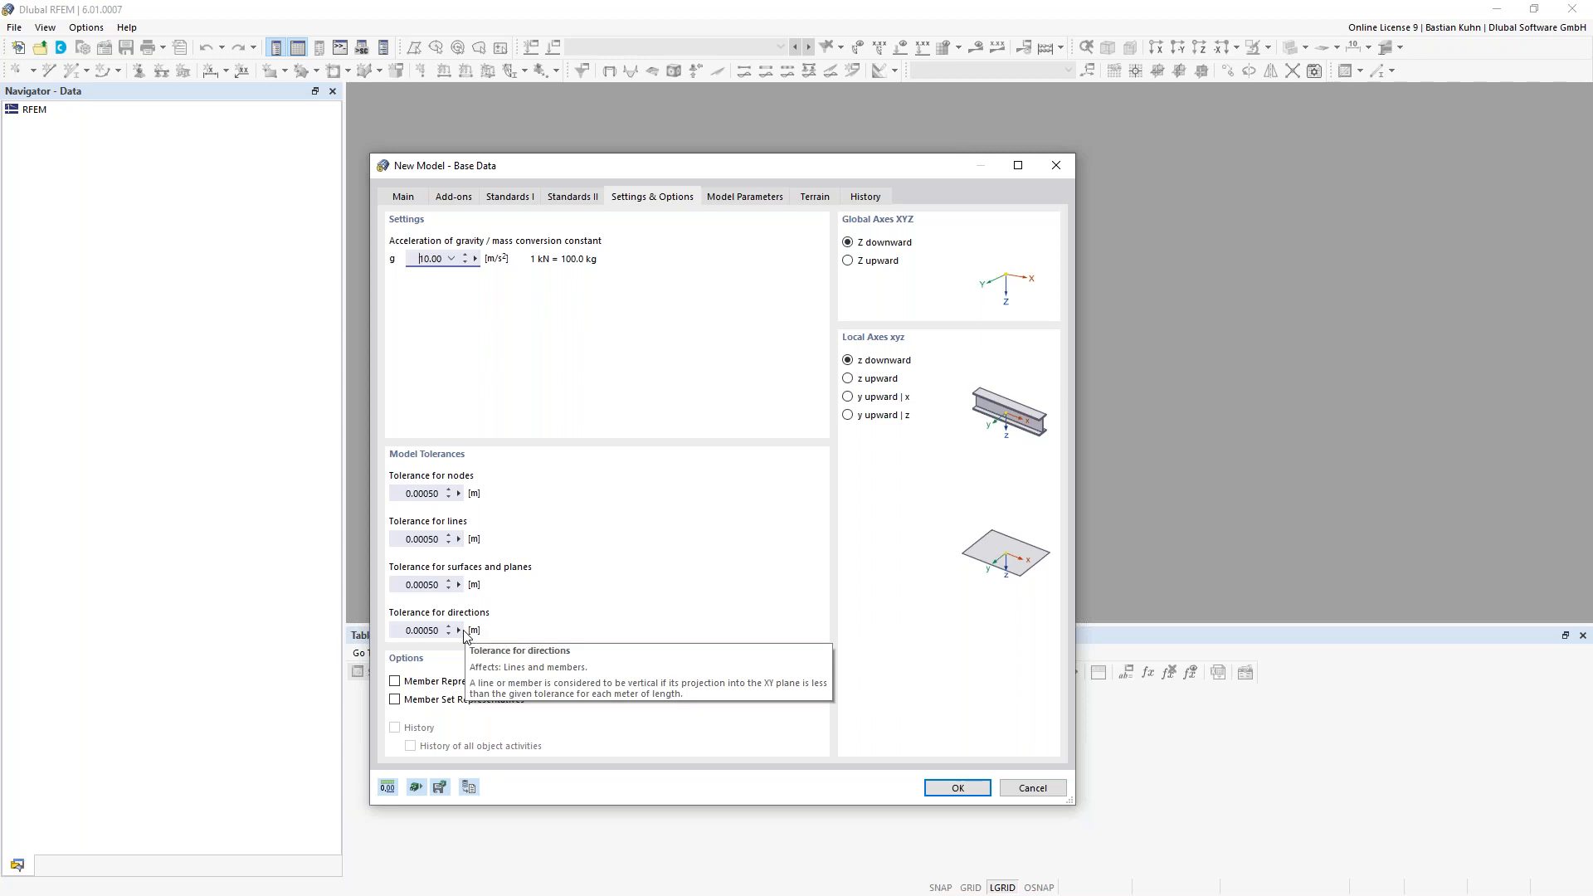
left_click(396, 683)
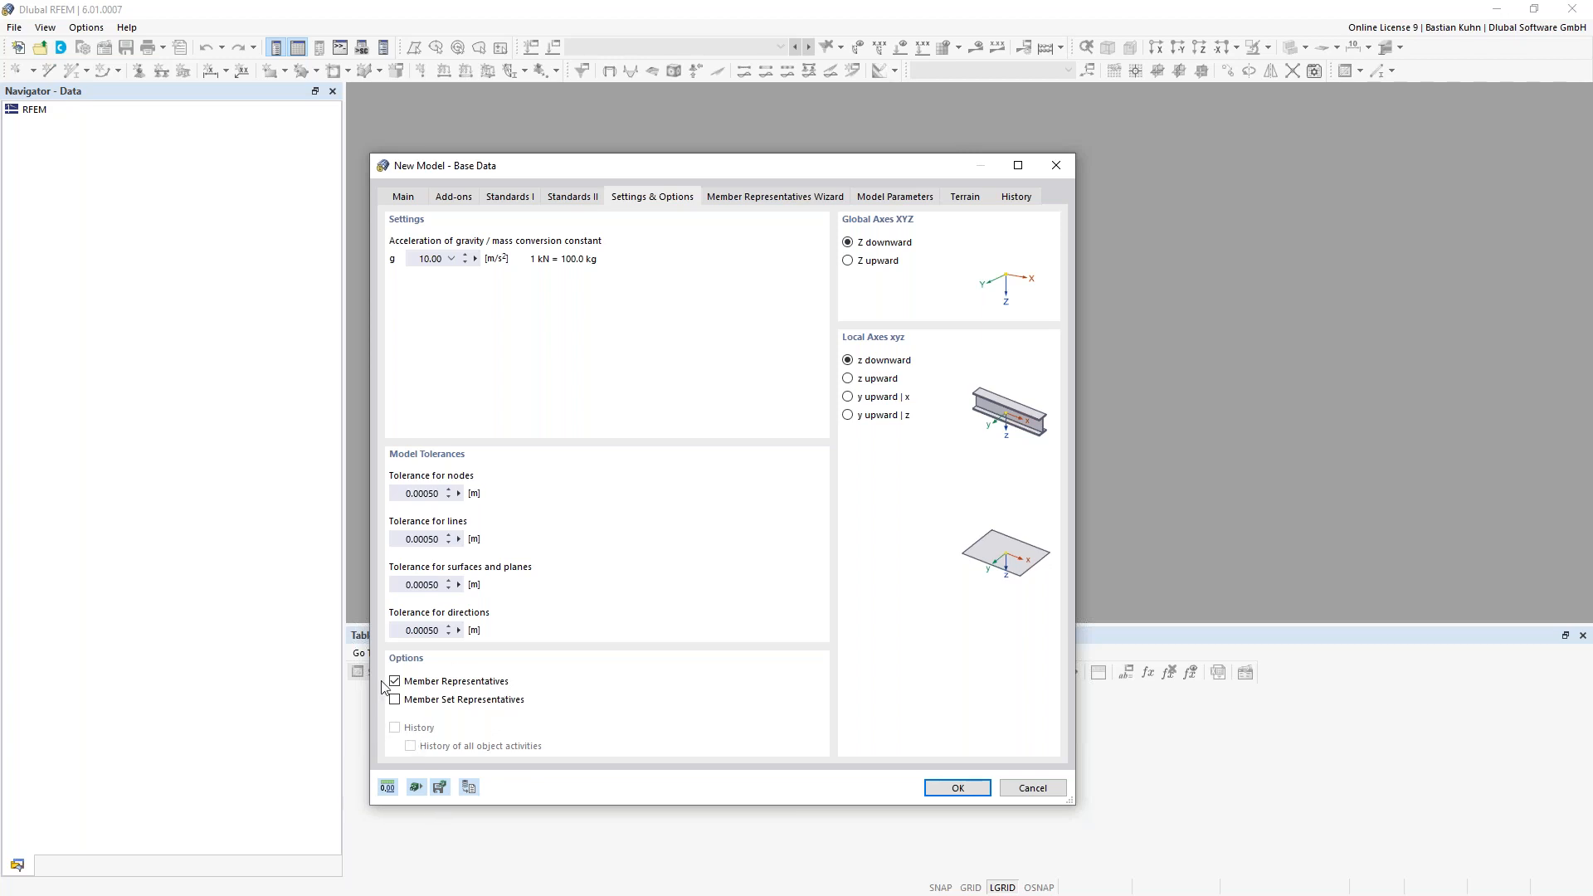
left_click(760, 196)
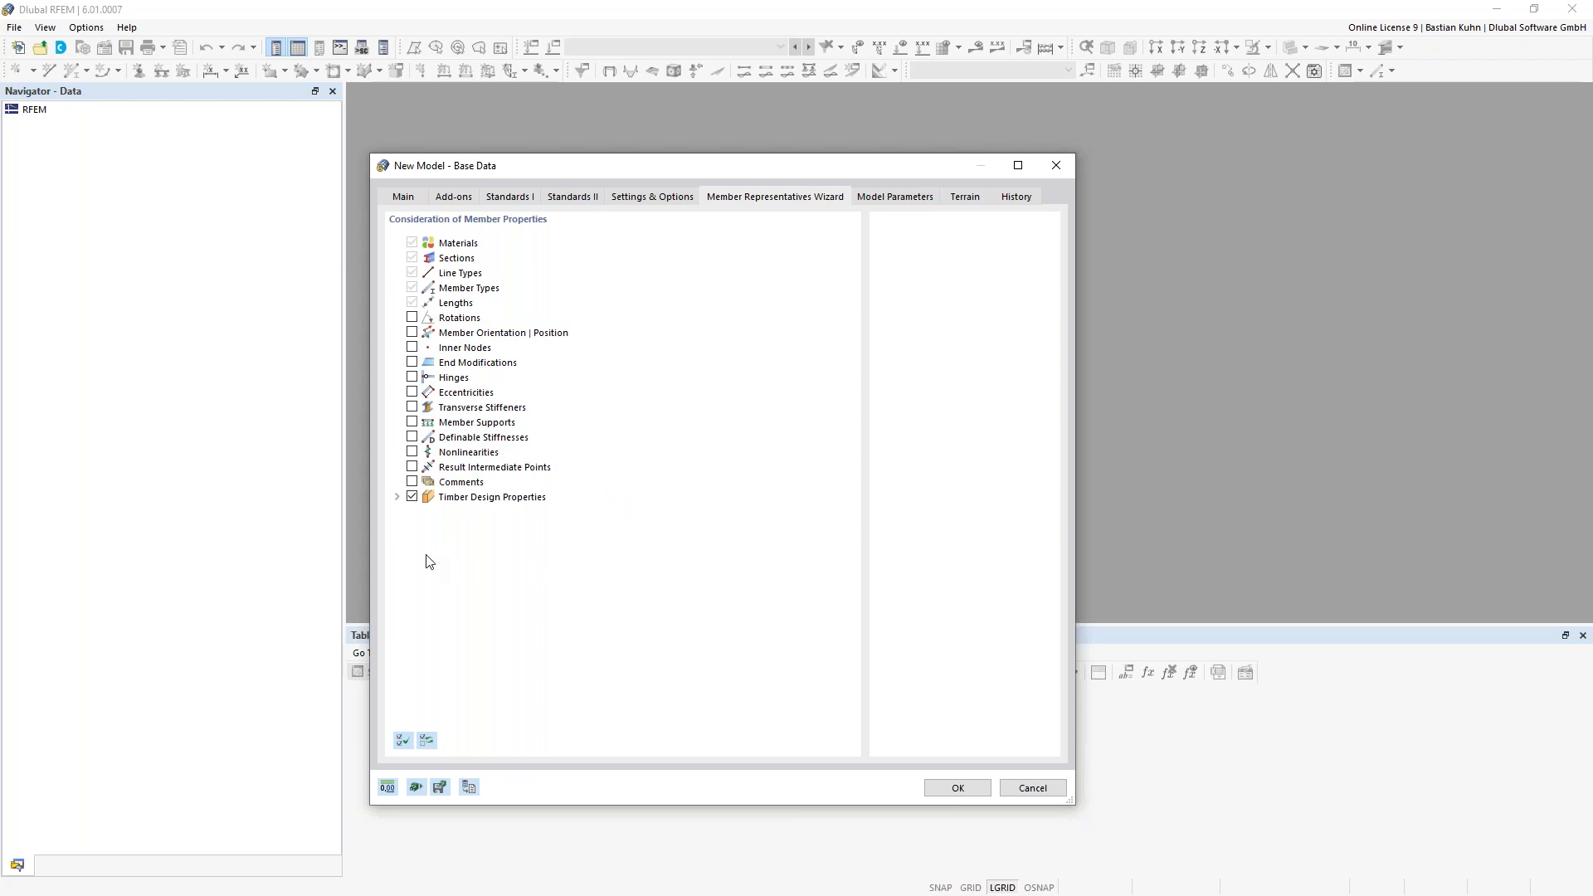
left_click(398, 496)
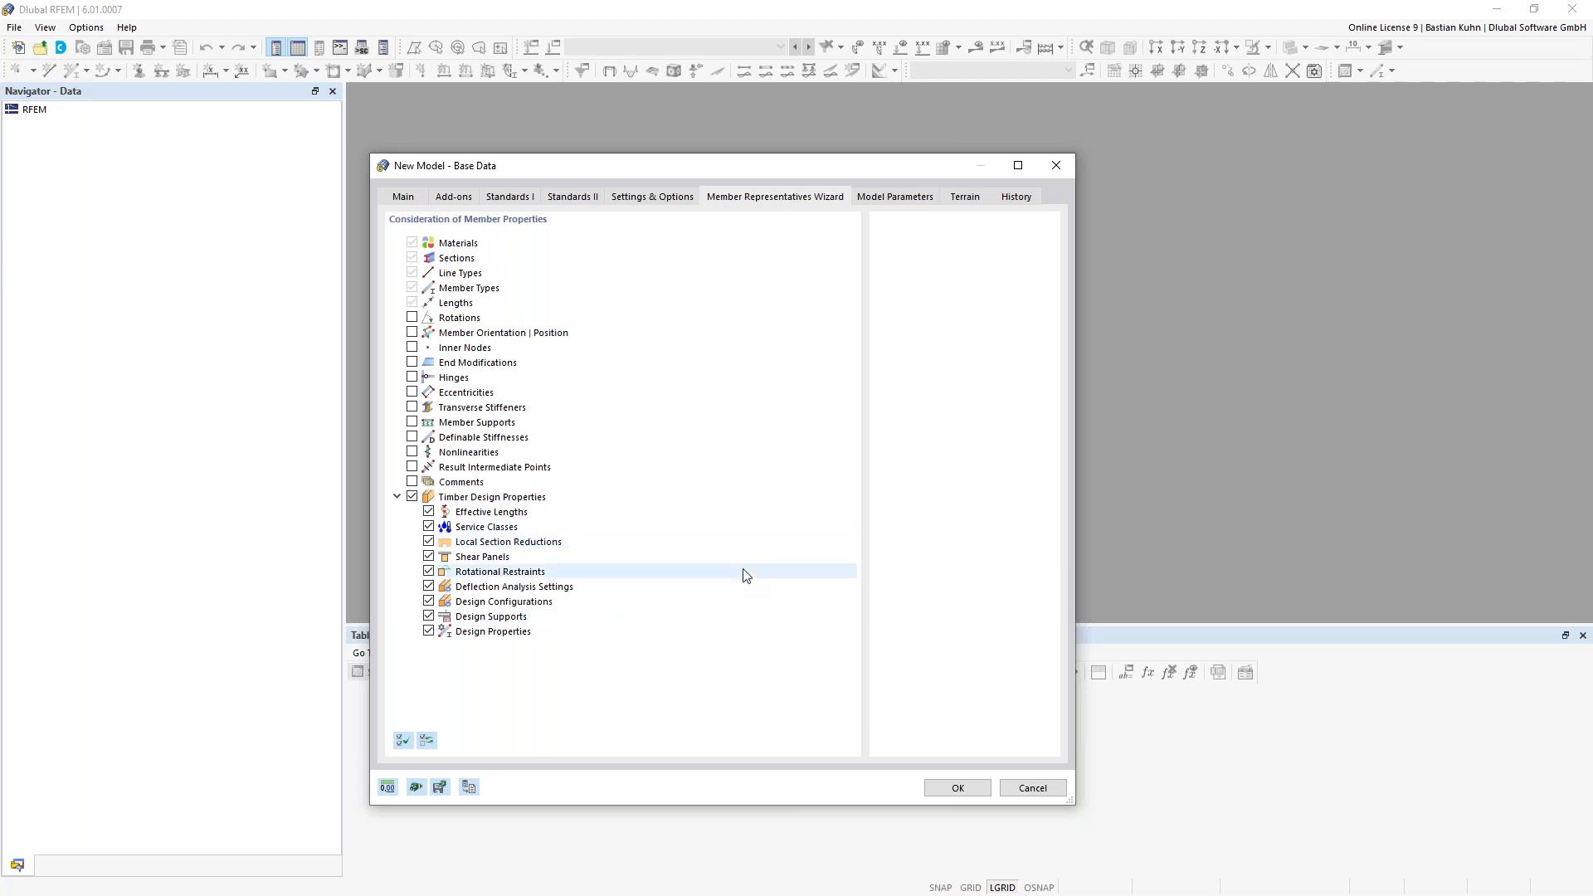
- Set the model location on the map by searching for the site's street in Leipzig, Germany, and create the model
left_click(895, 196)
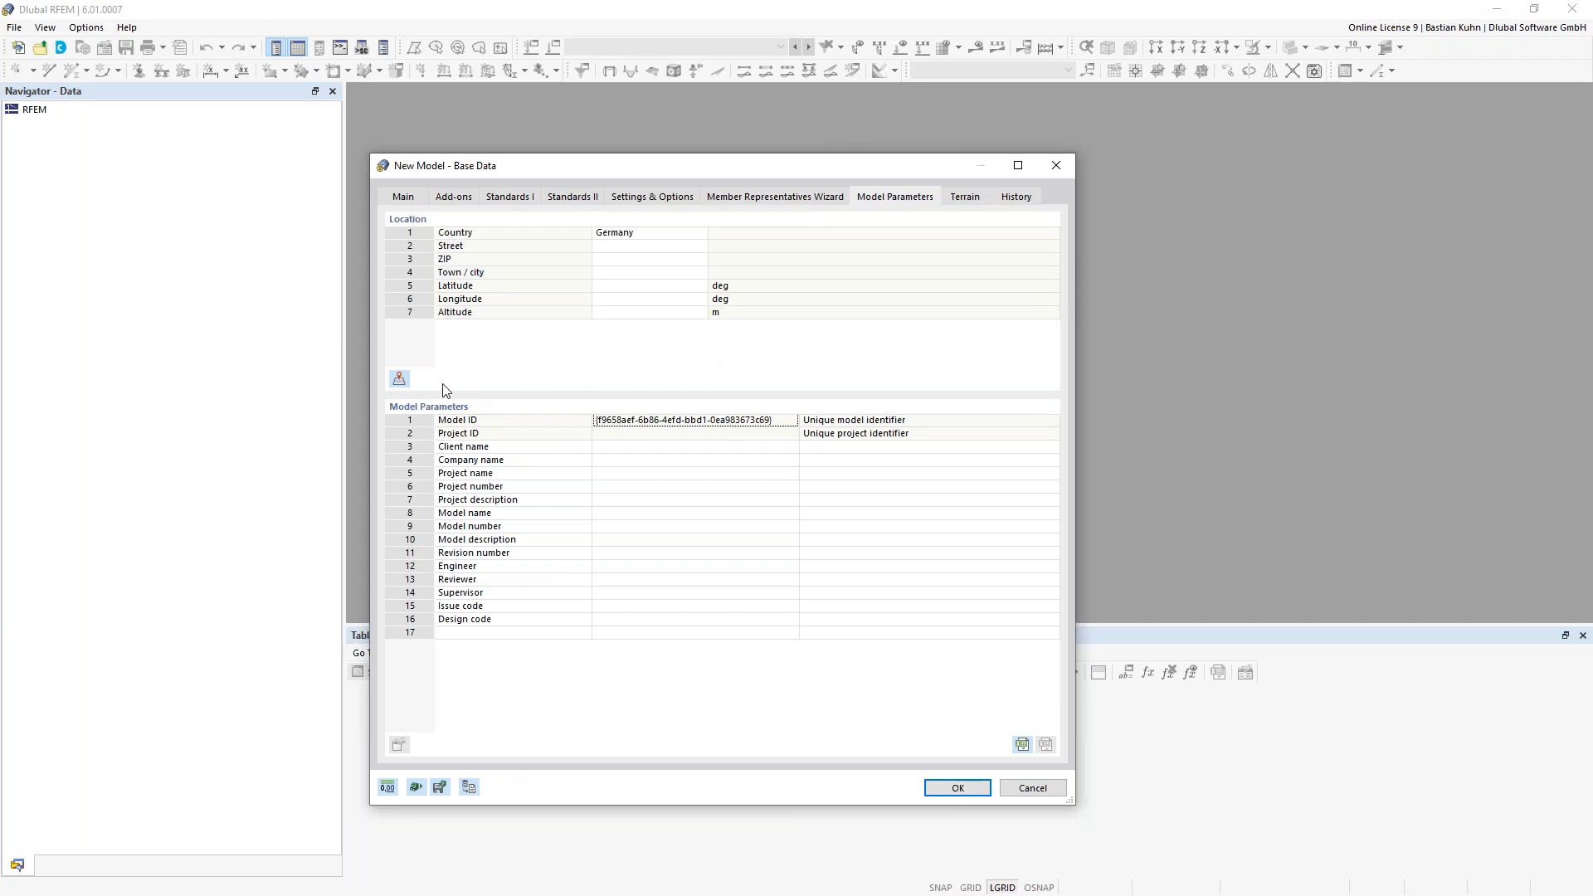
left_click(399, 378)
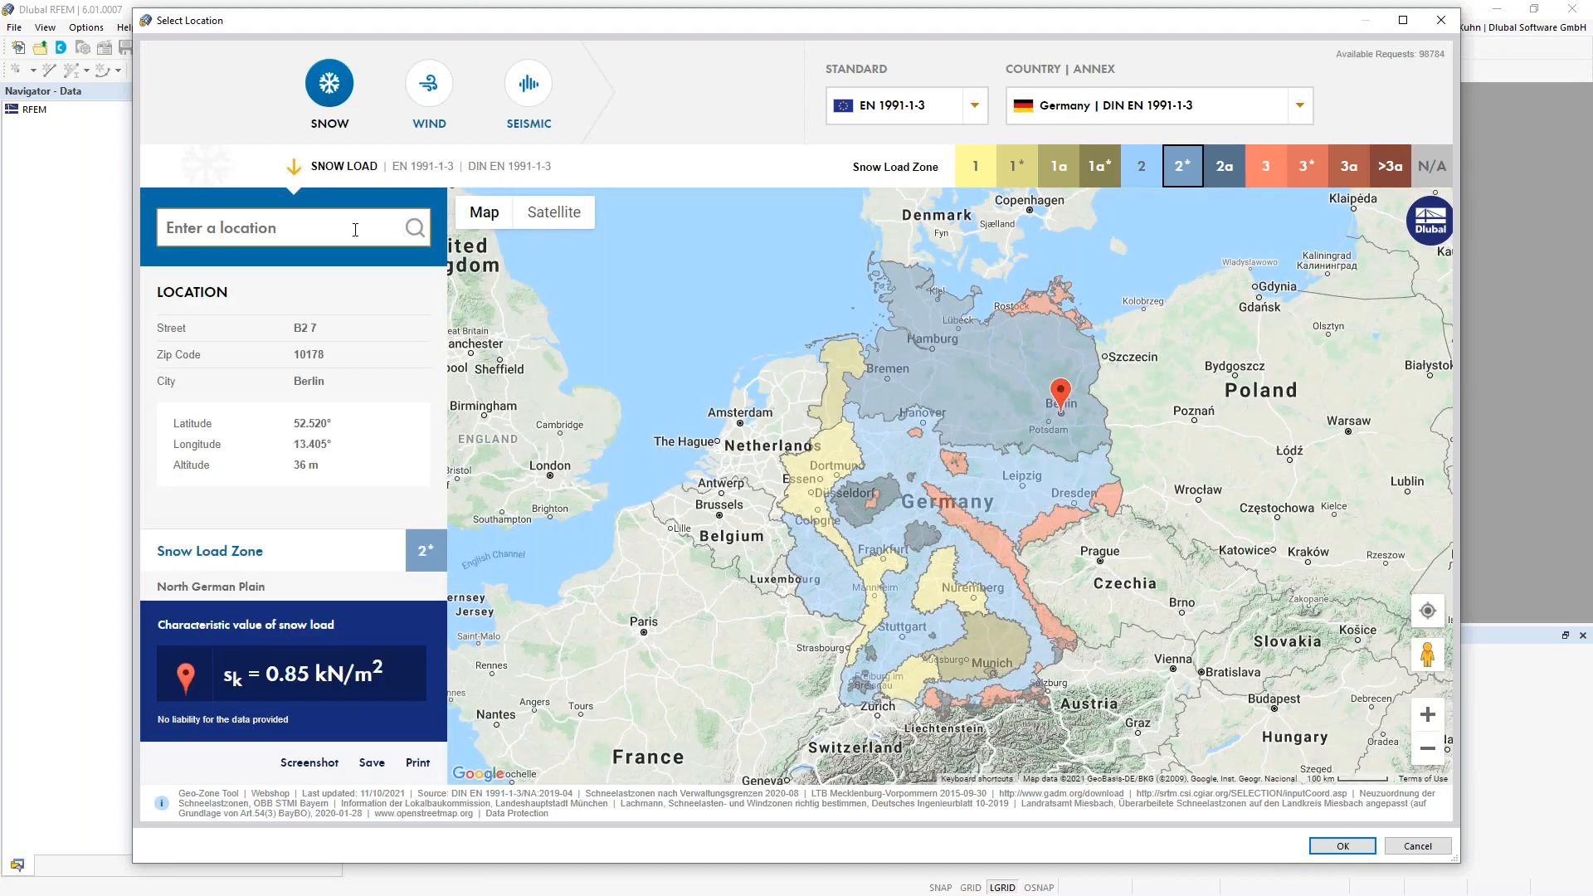
type("Grimma")
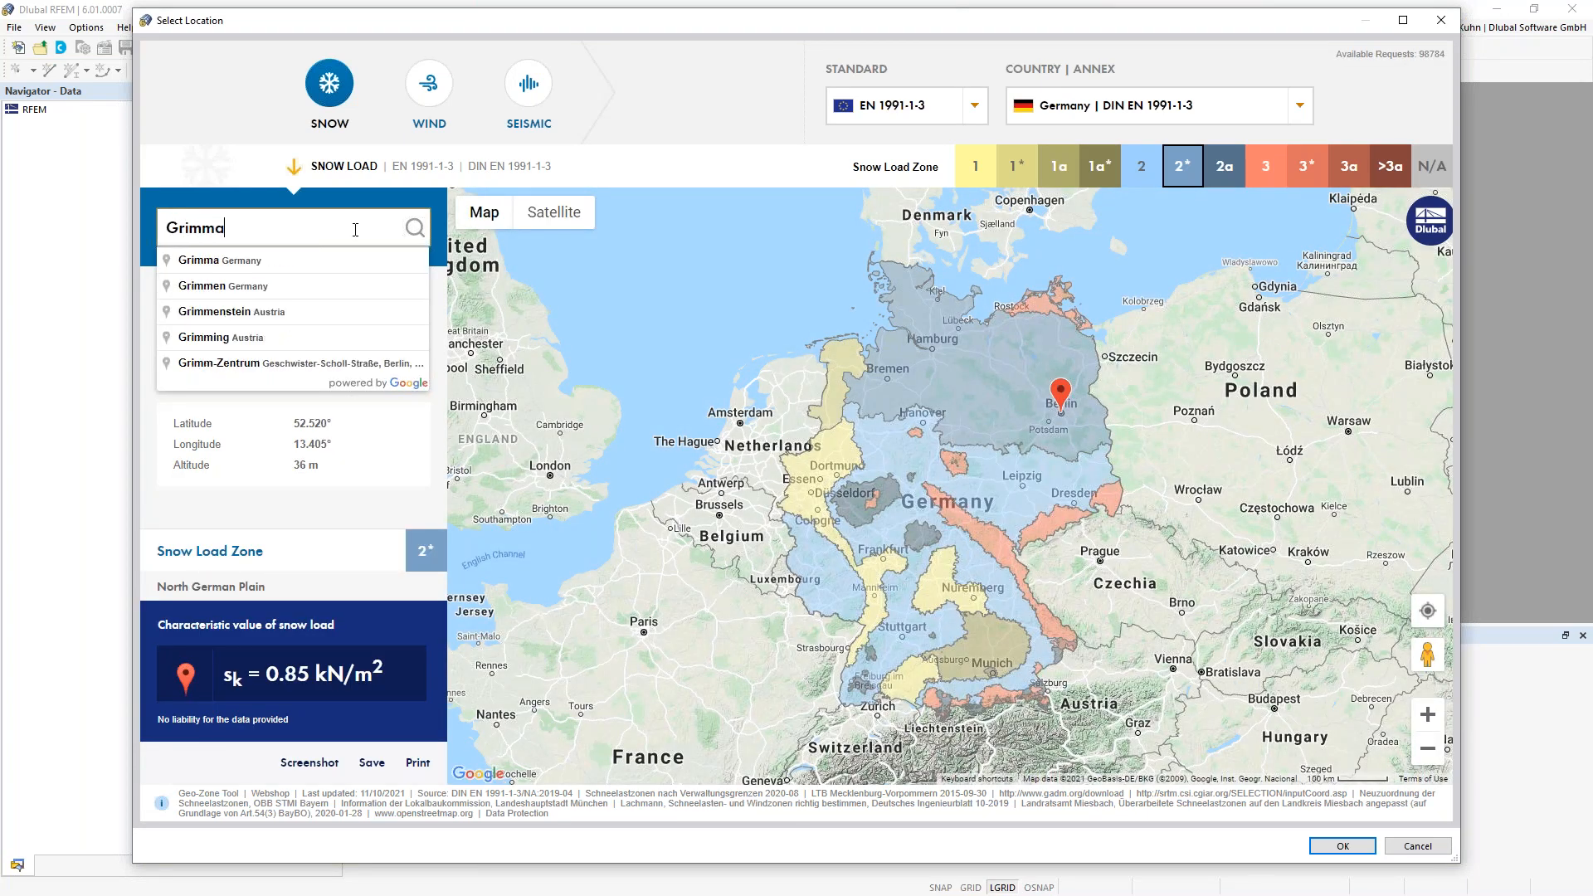
type("ische")
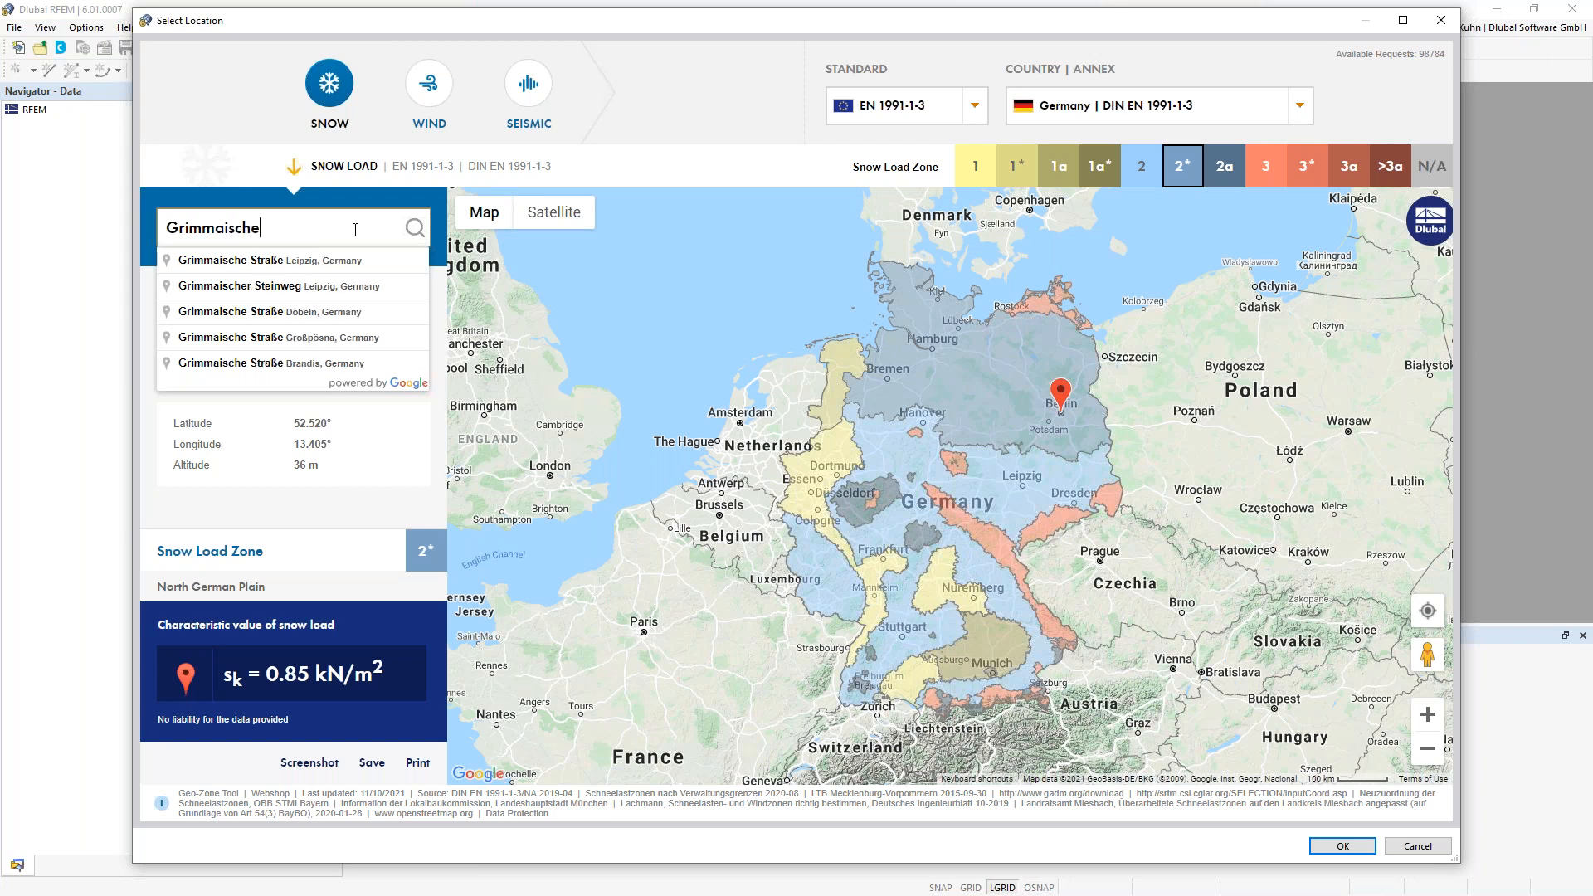
left_click(279, 262)
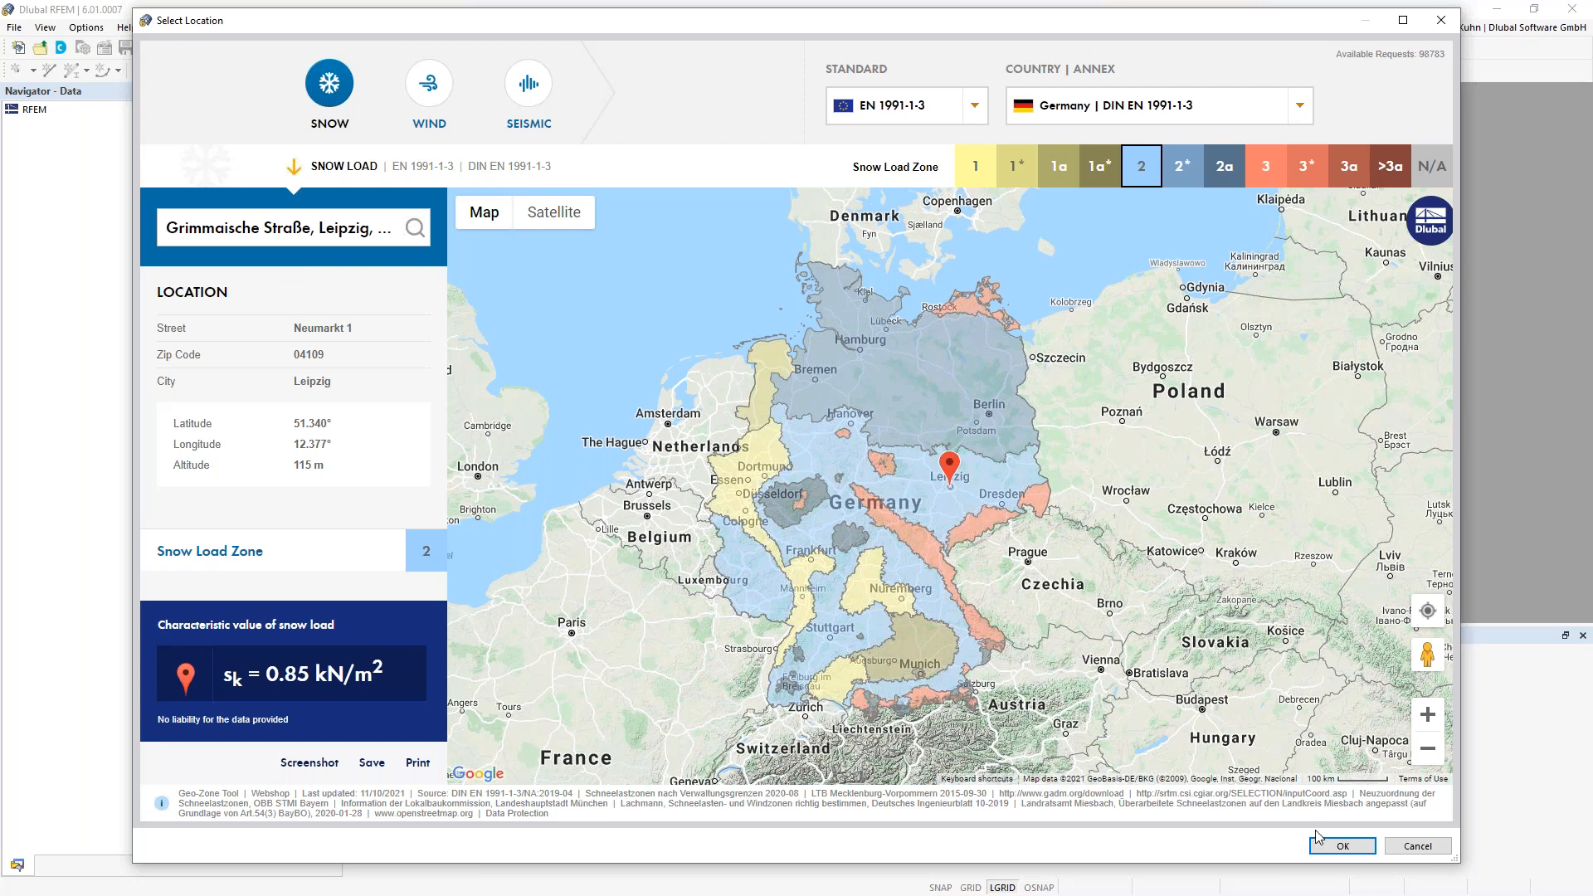
left_click(1341, 848)
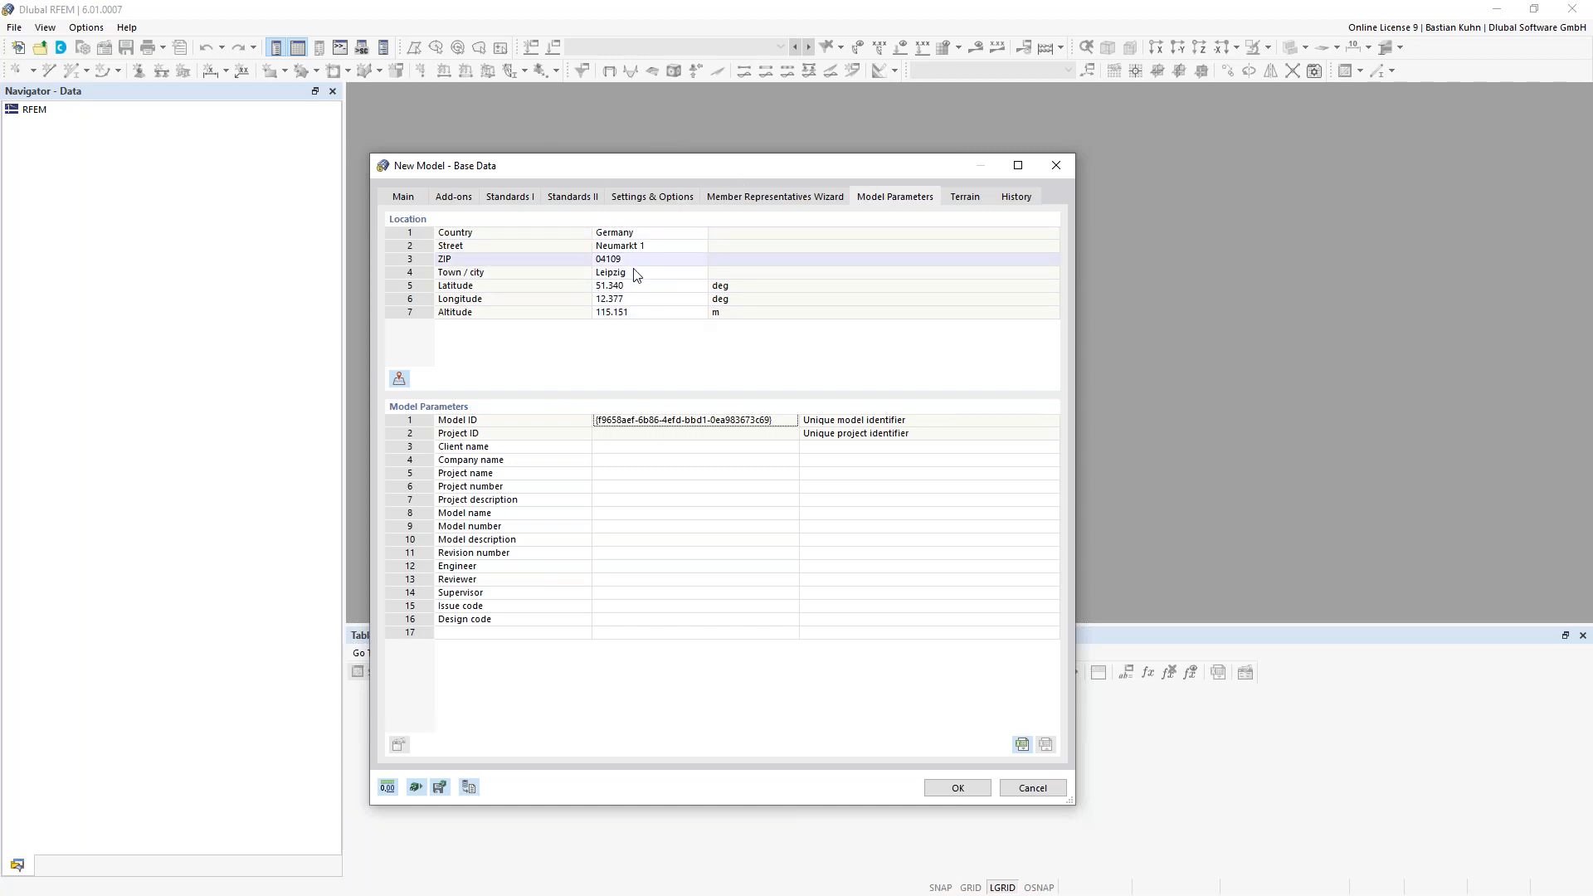
left_click(929, 785)
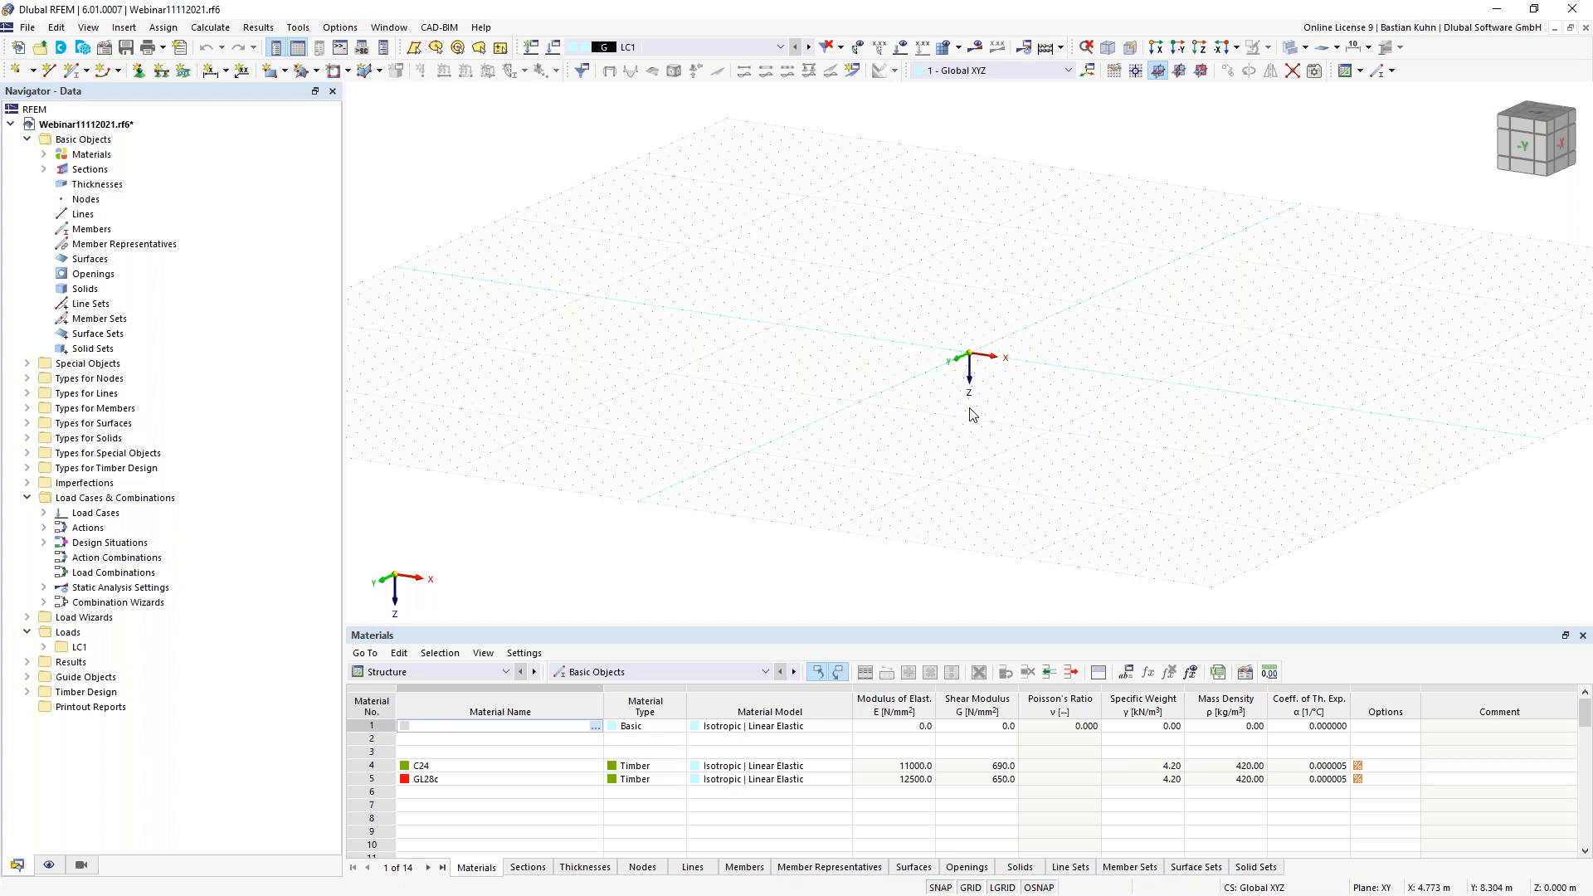
- Start defining a new member with the member type Beam
middle_click_drag(996, 378, 861, 439)
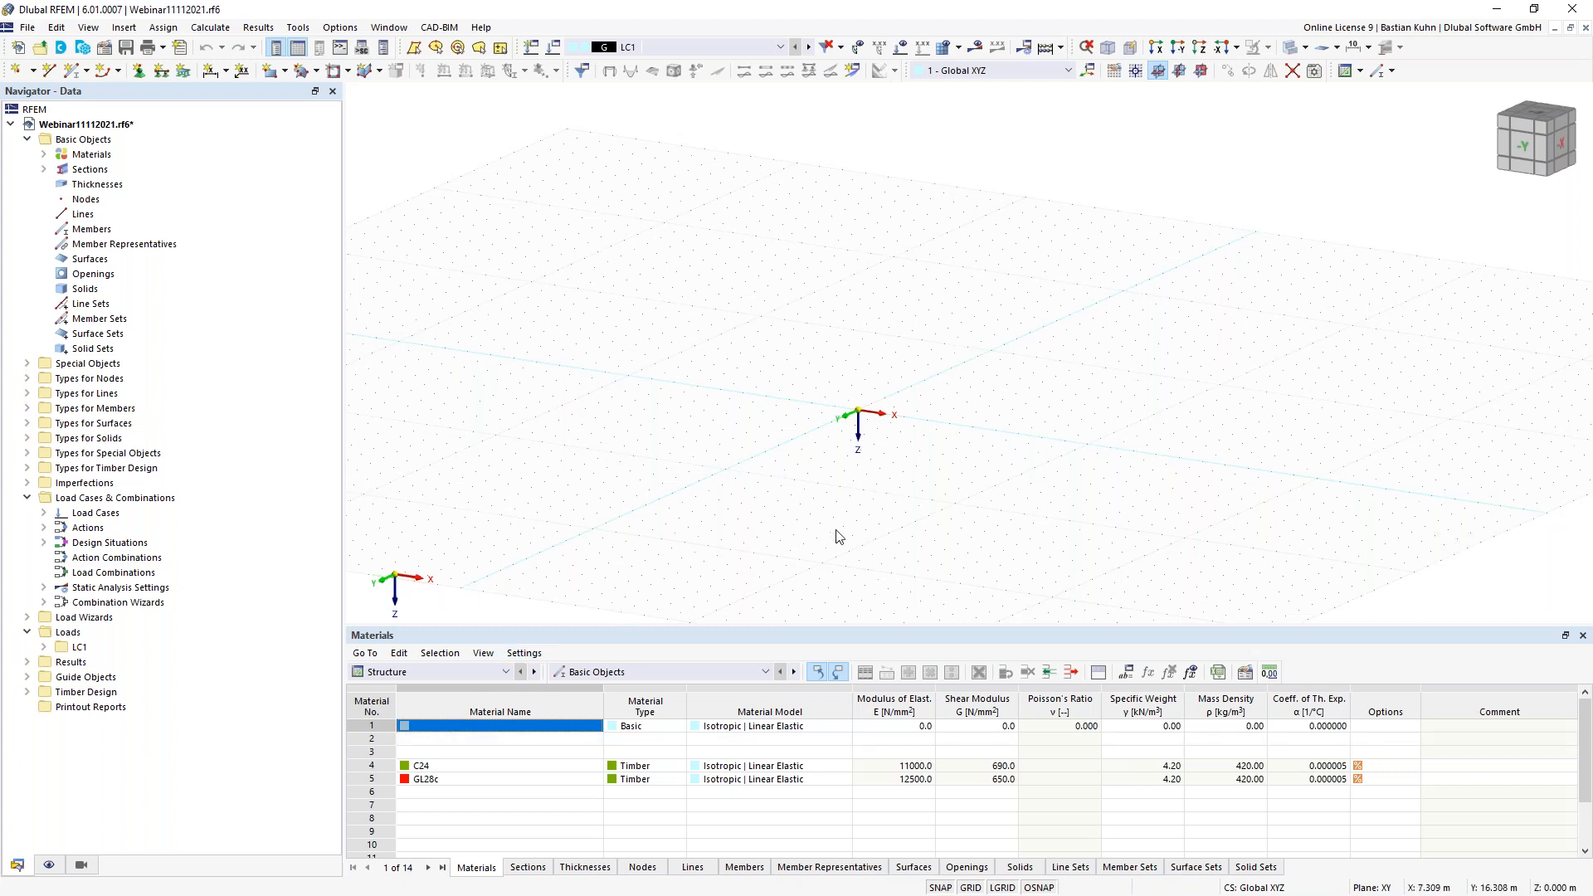
middle_click_drag(775, 551, 764, 556)
left_click(76, 76)
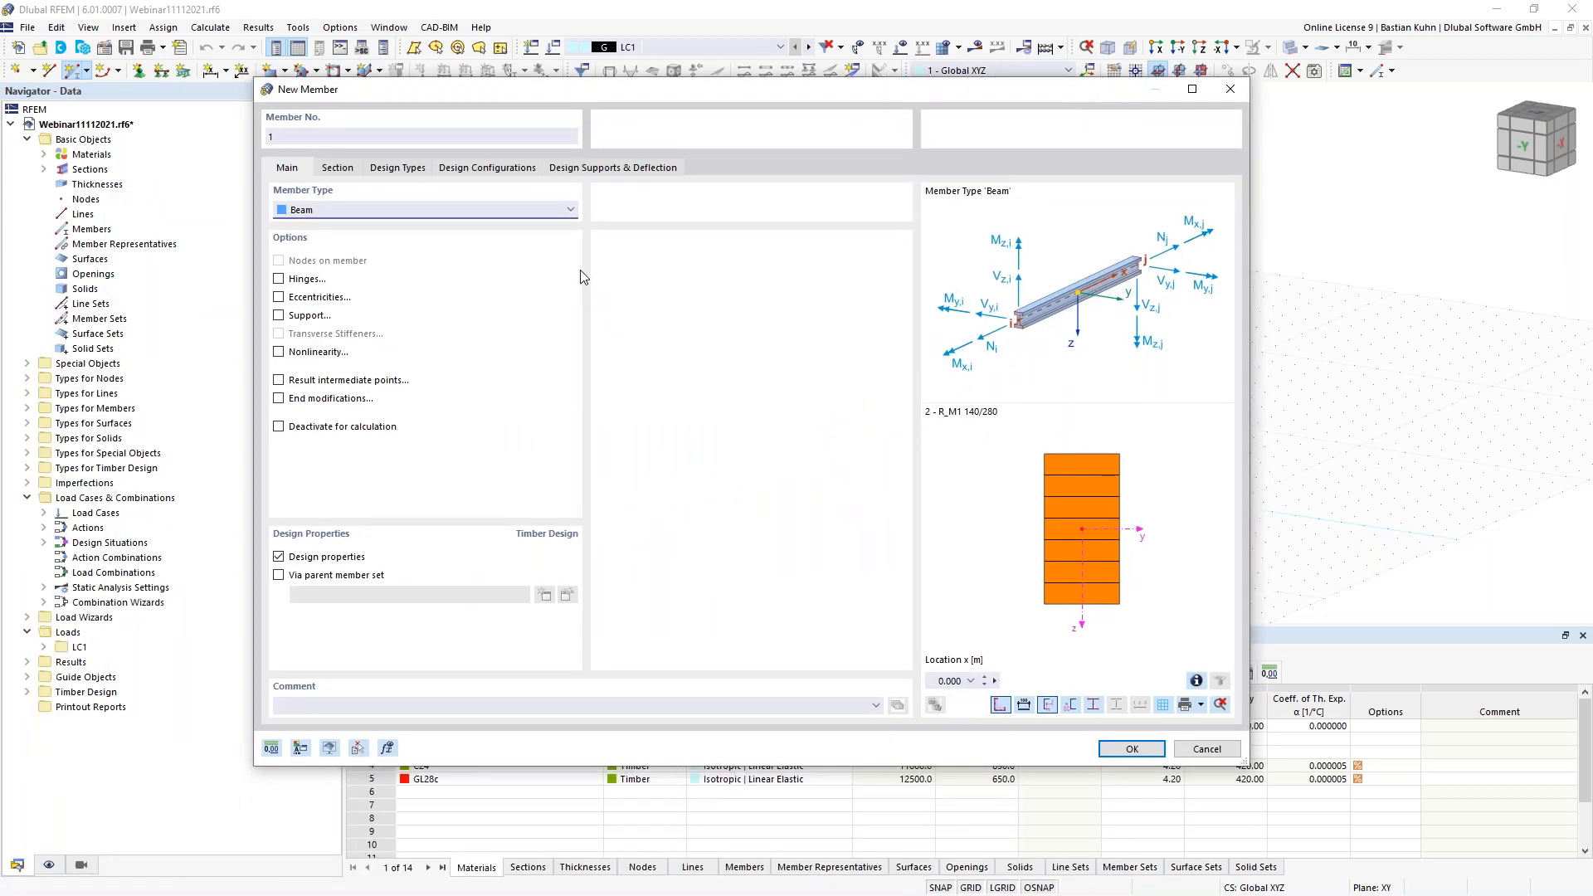
left_click(550, 212)
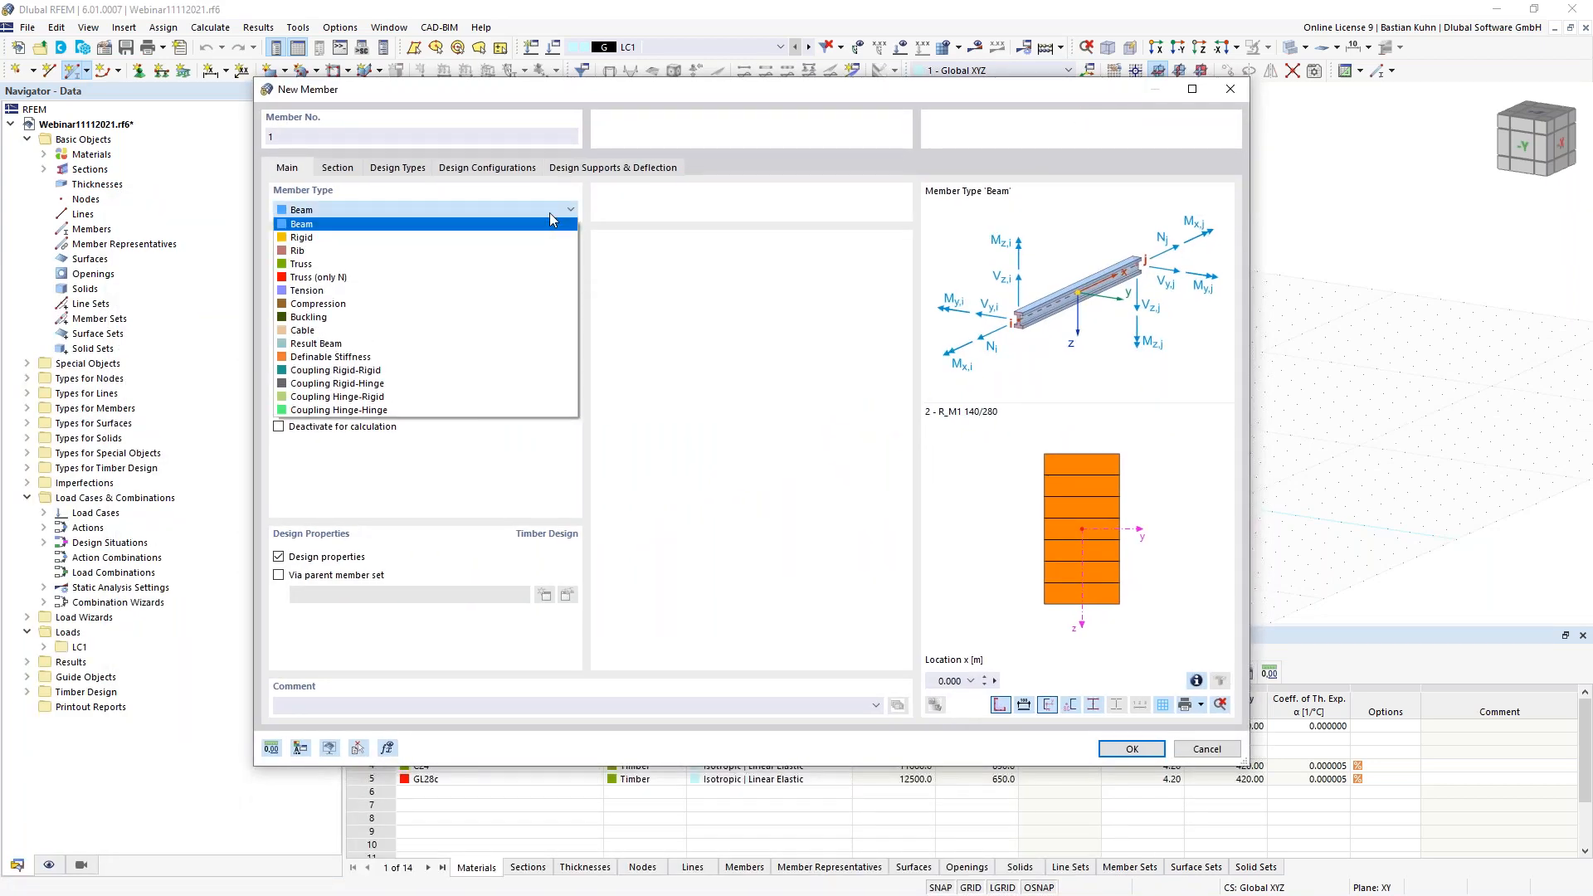
left_click(662, 244)
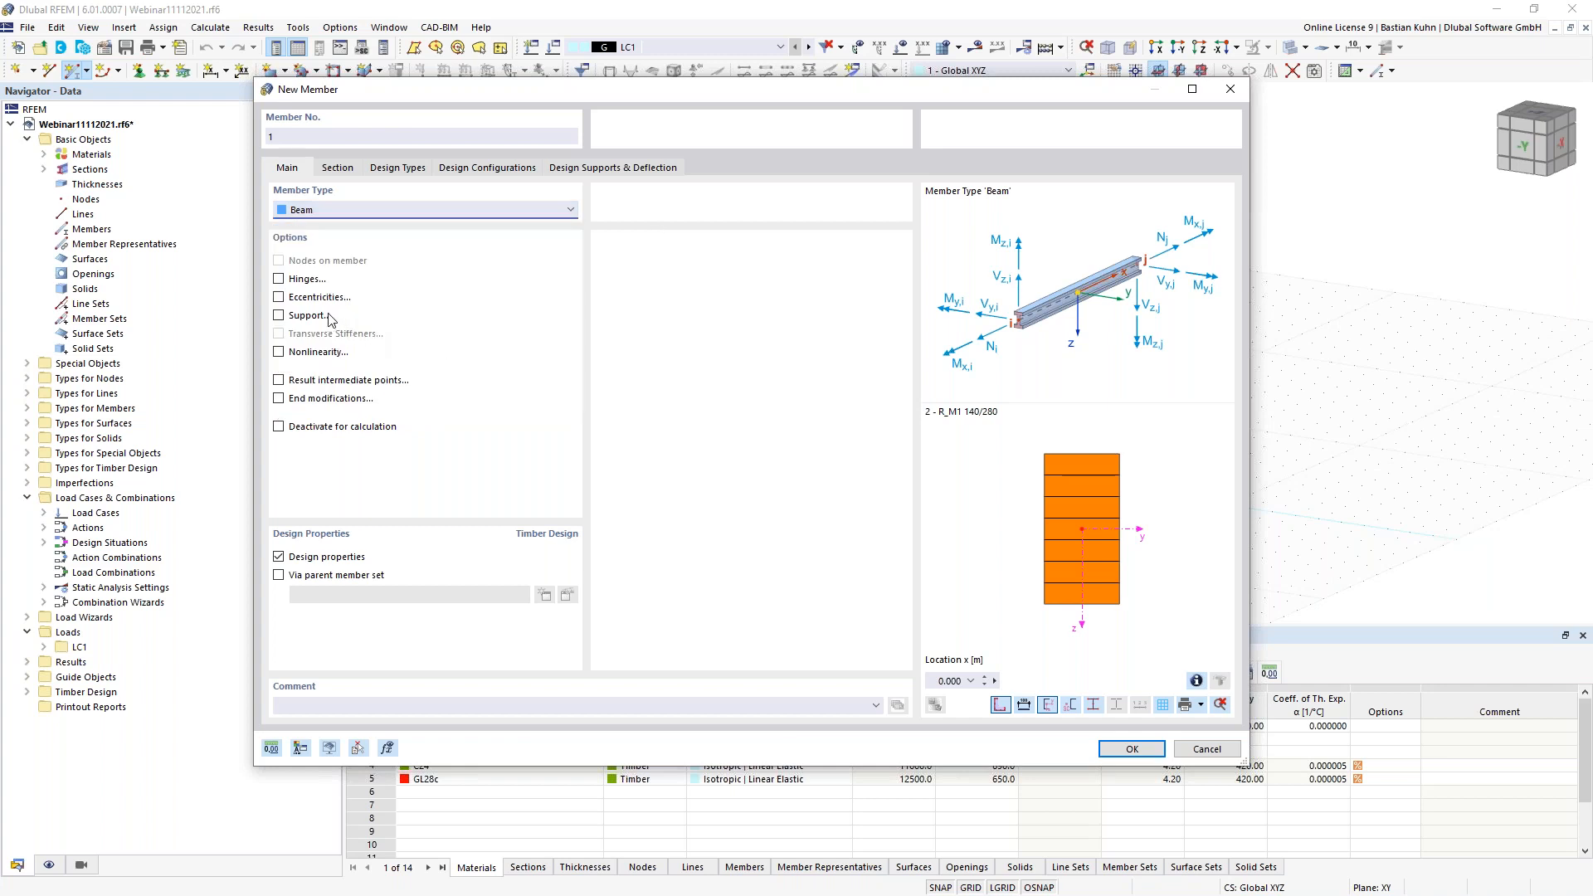
- Enable hinges for the beam and create a hinge at member end j releasing the φy and φz rotations
left_click(279, 279)
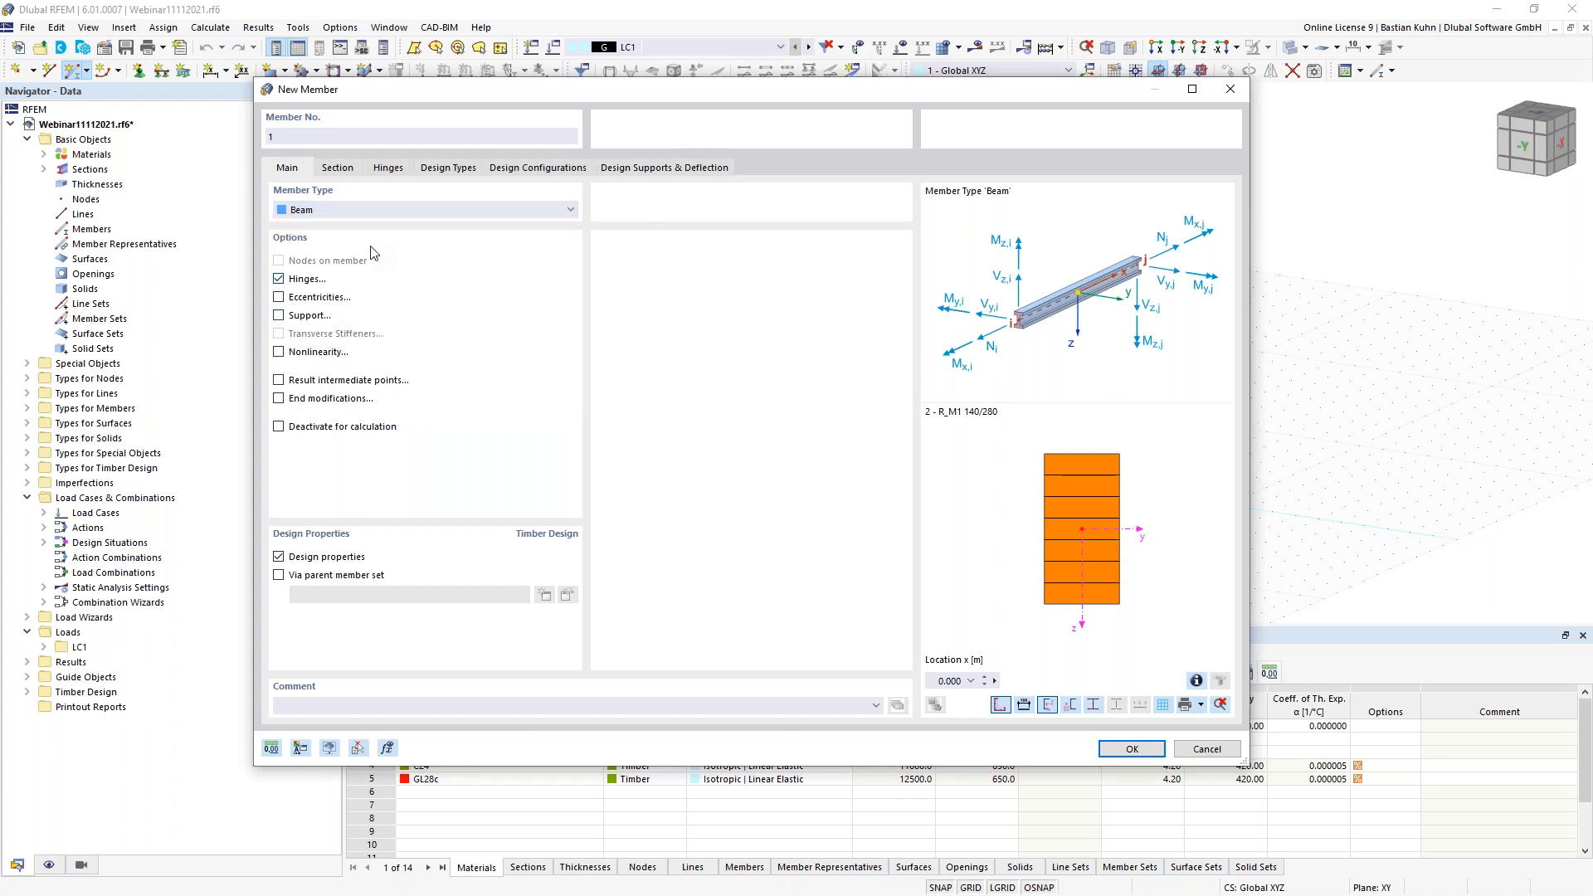
left_click(387, 168)
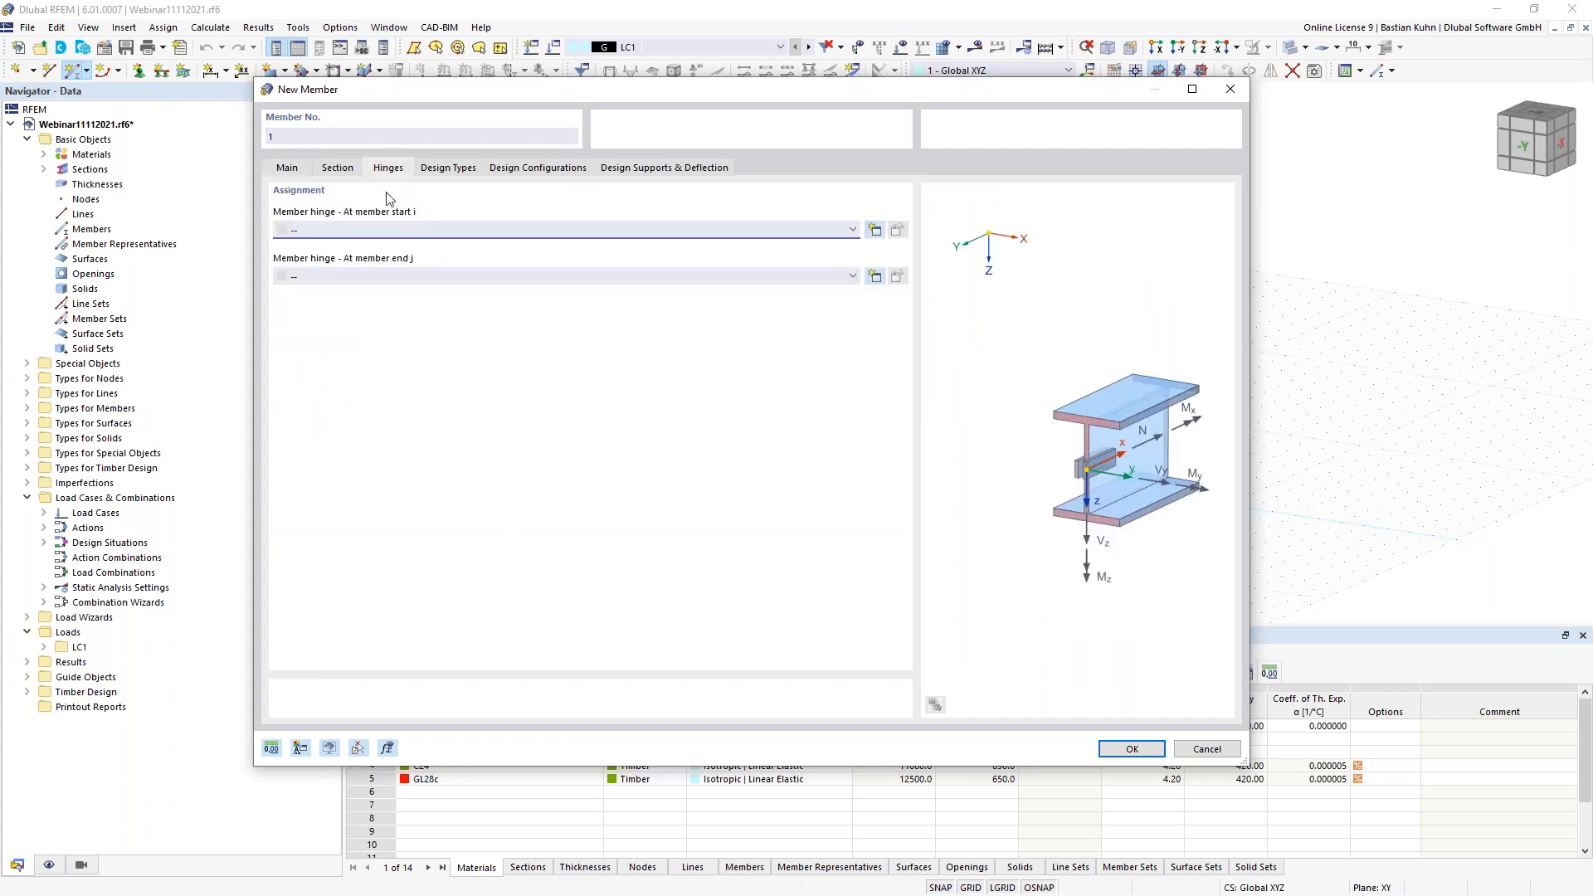
left_click(875, 277)
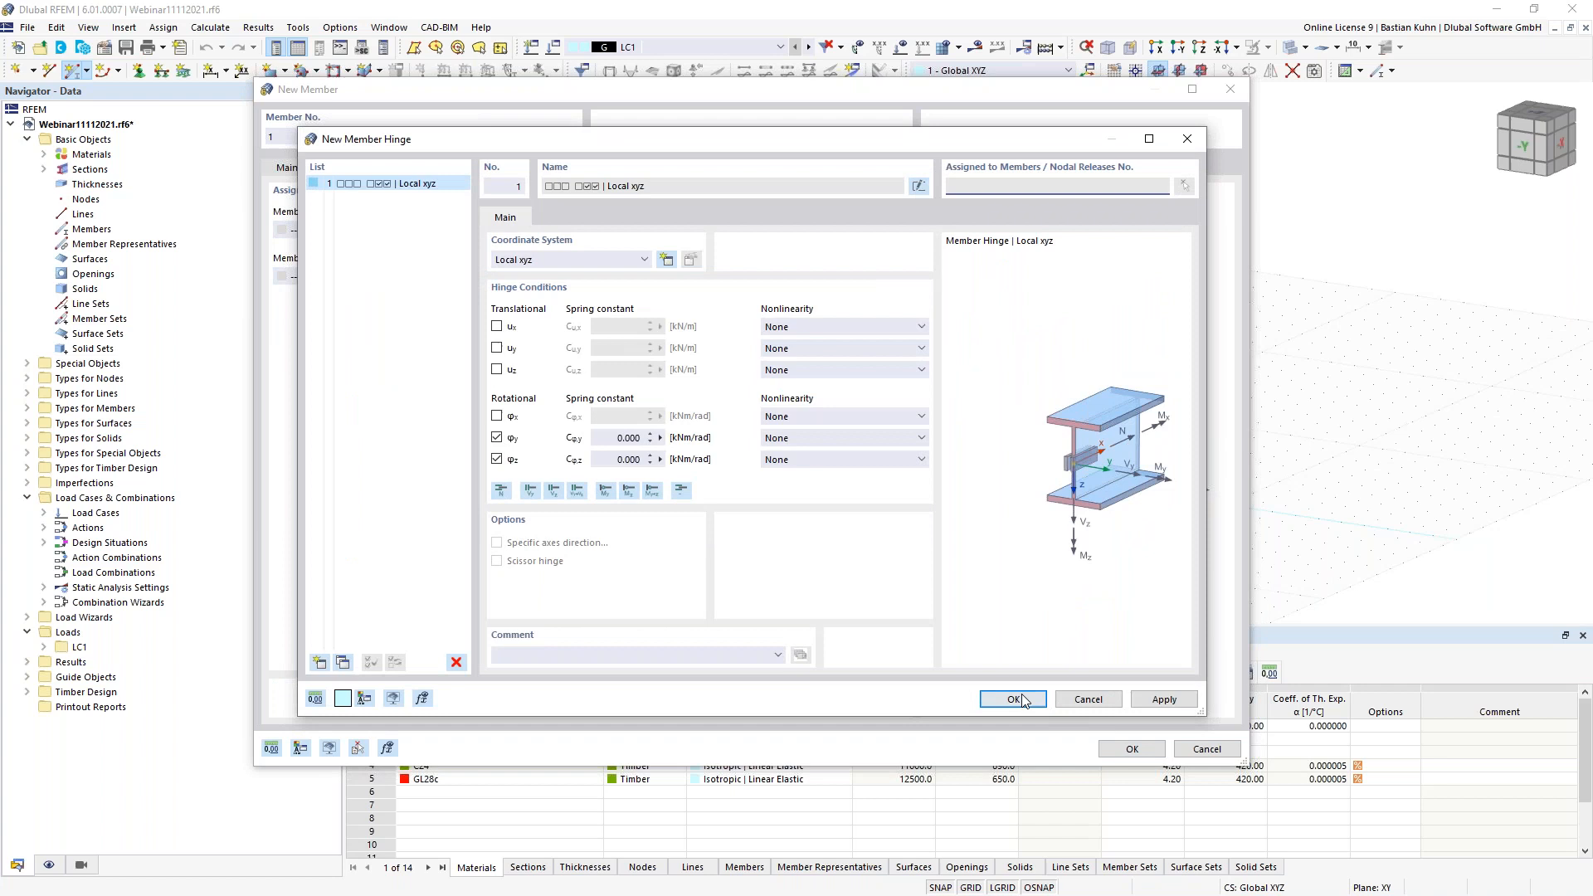
left_click(1014, 699)
- Try the Linear and top-aligned Saddle section distributions for the beam, and return the distribution type to Uniform
left_click(340, 170)
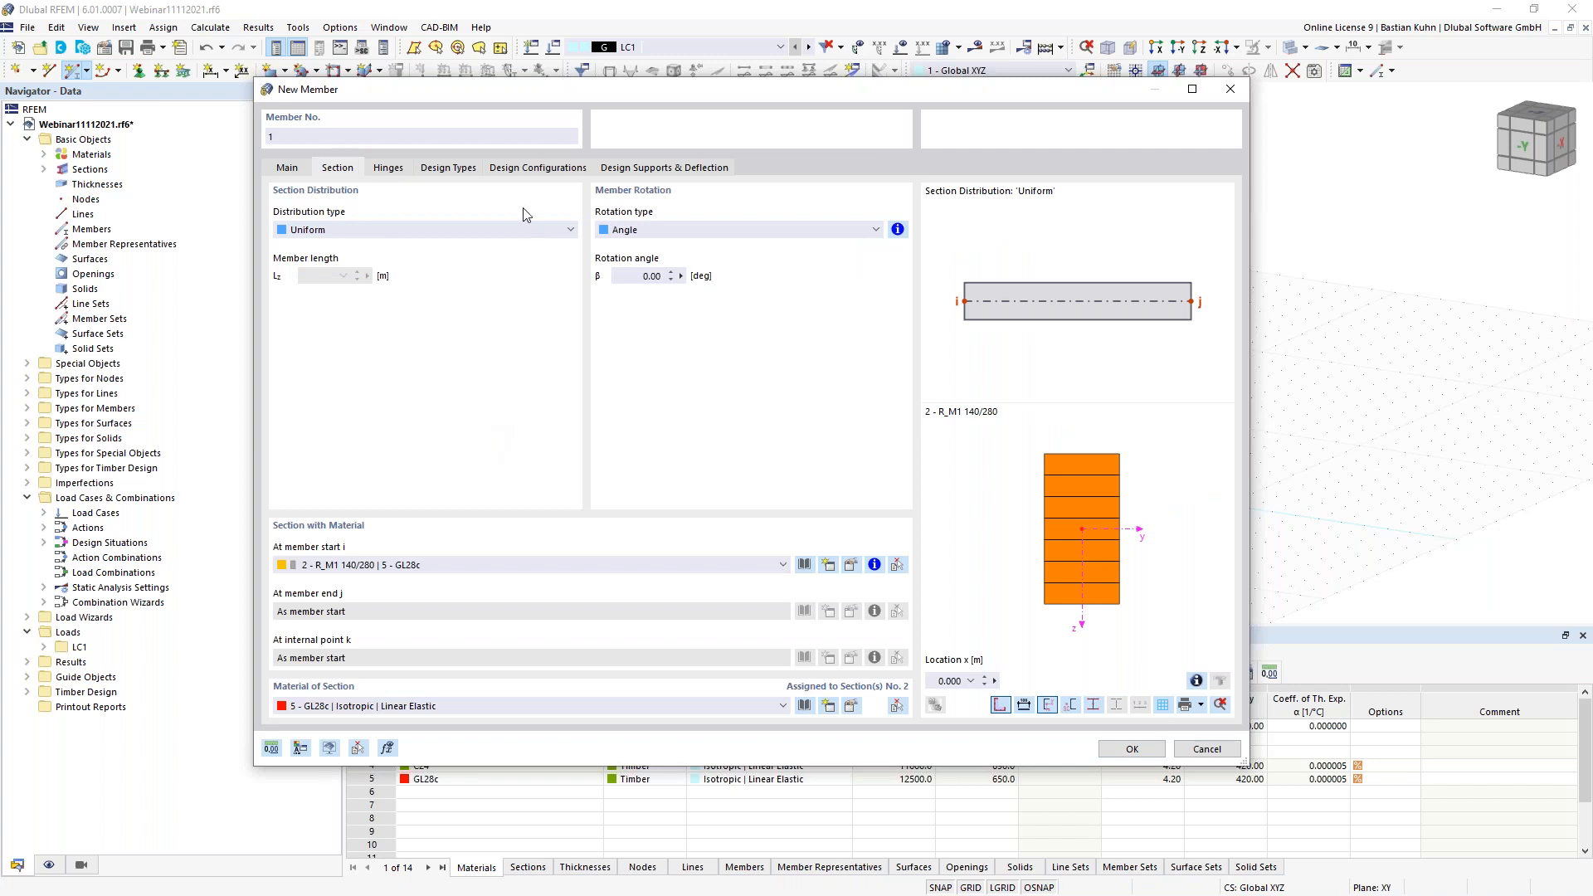
left_click(534, 232)
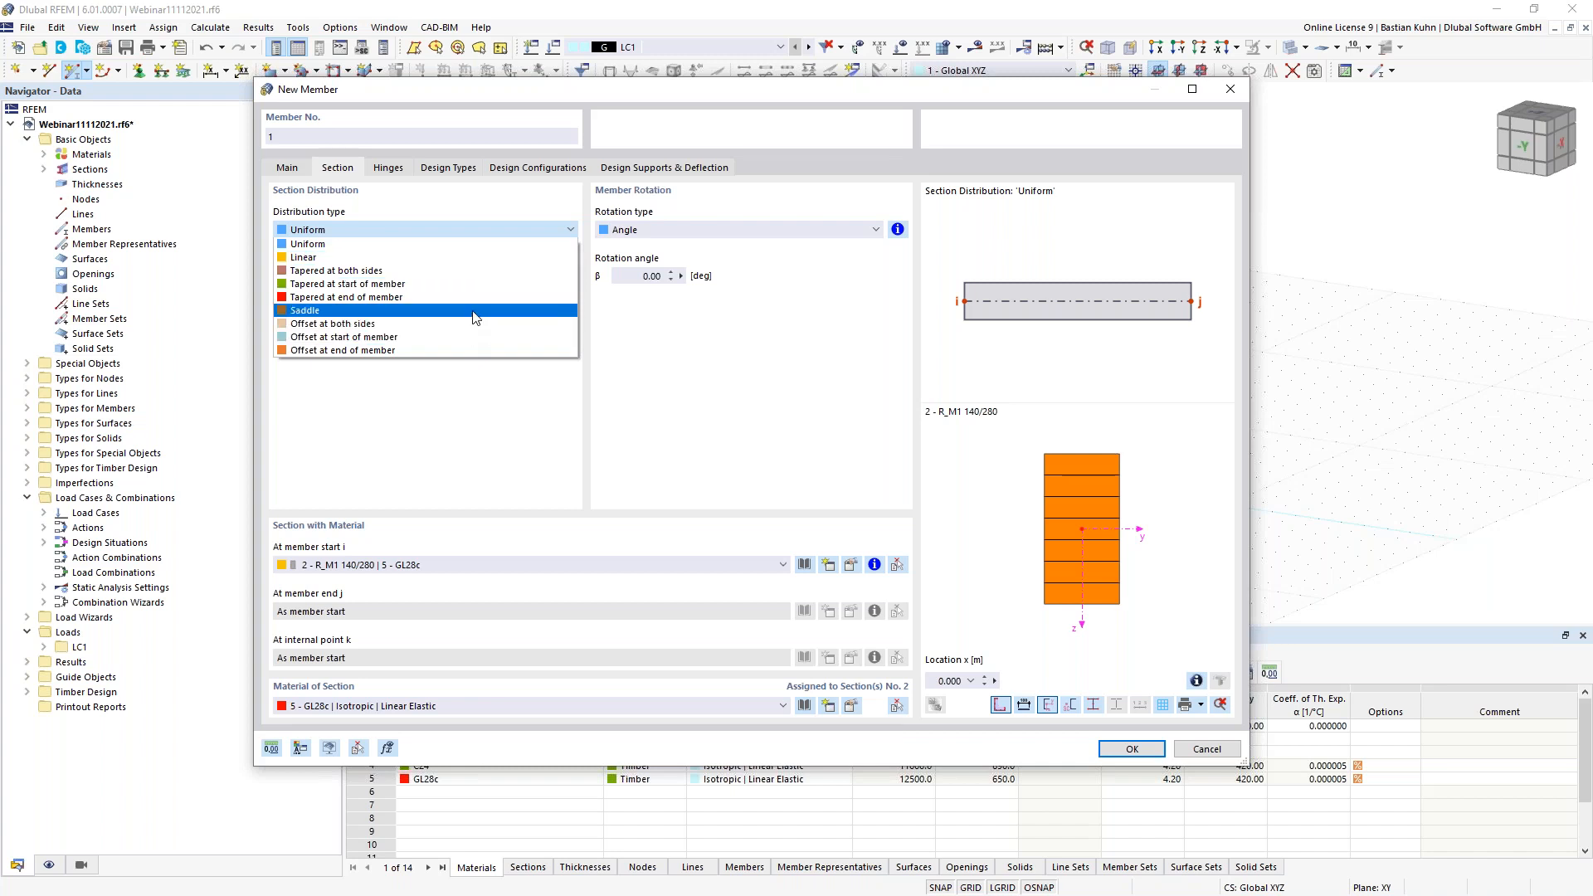
left_click(472, 258)
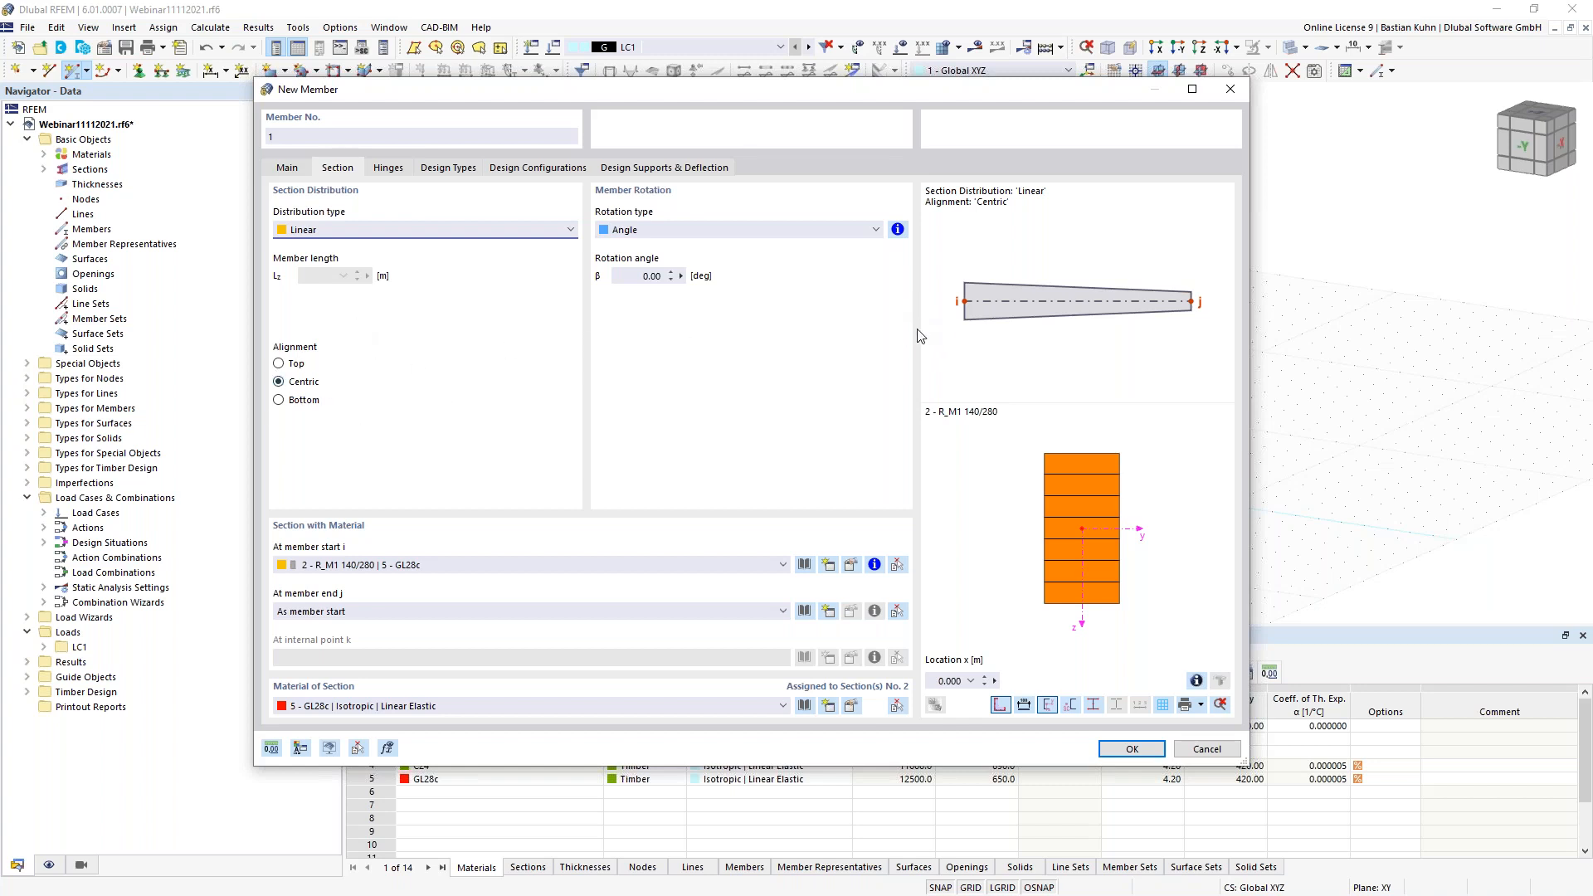
left_click(554, 229)
left_click(513, 306)
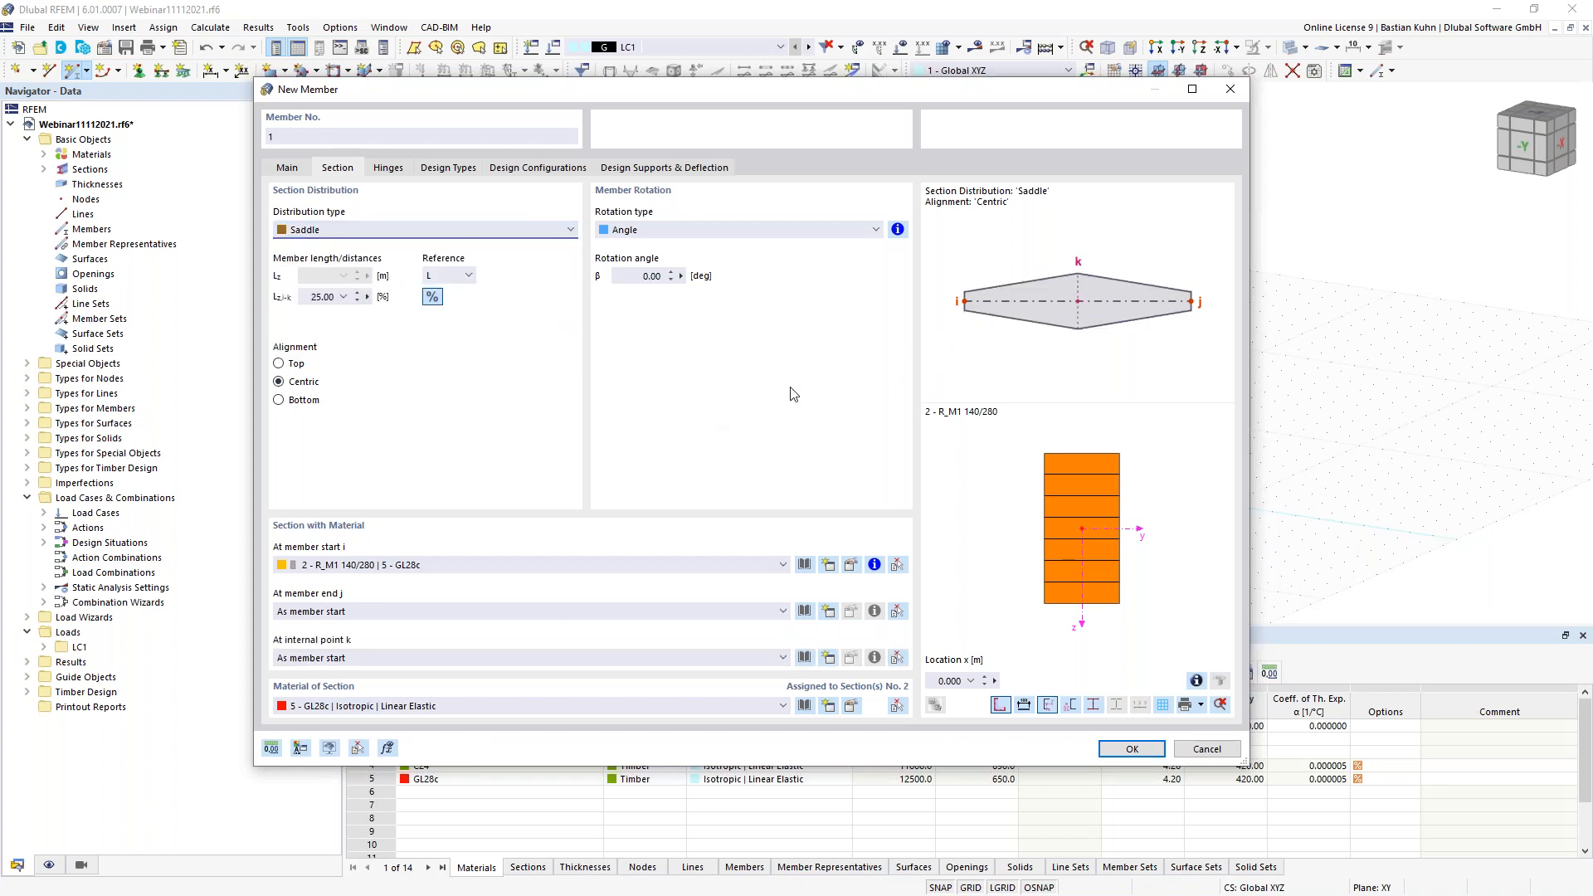
left_click(281, 365)
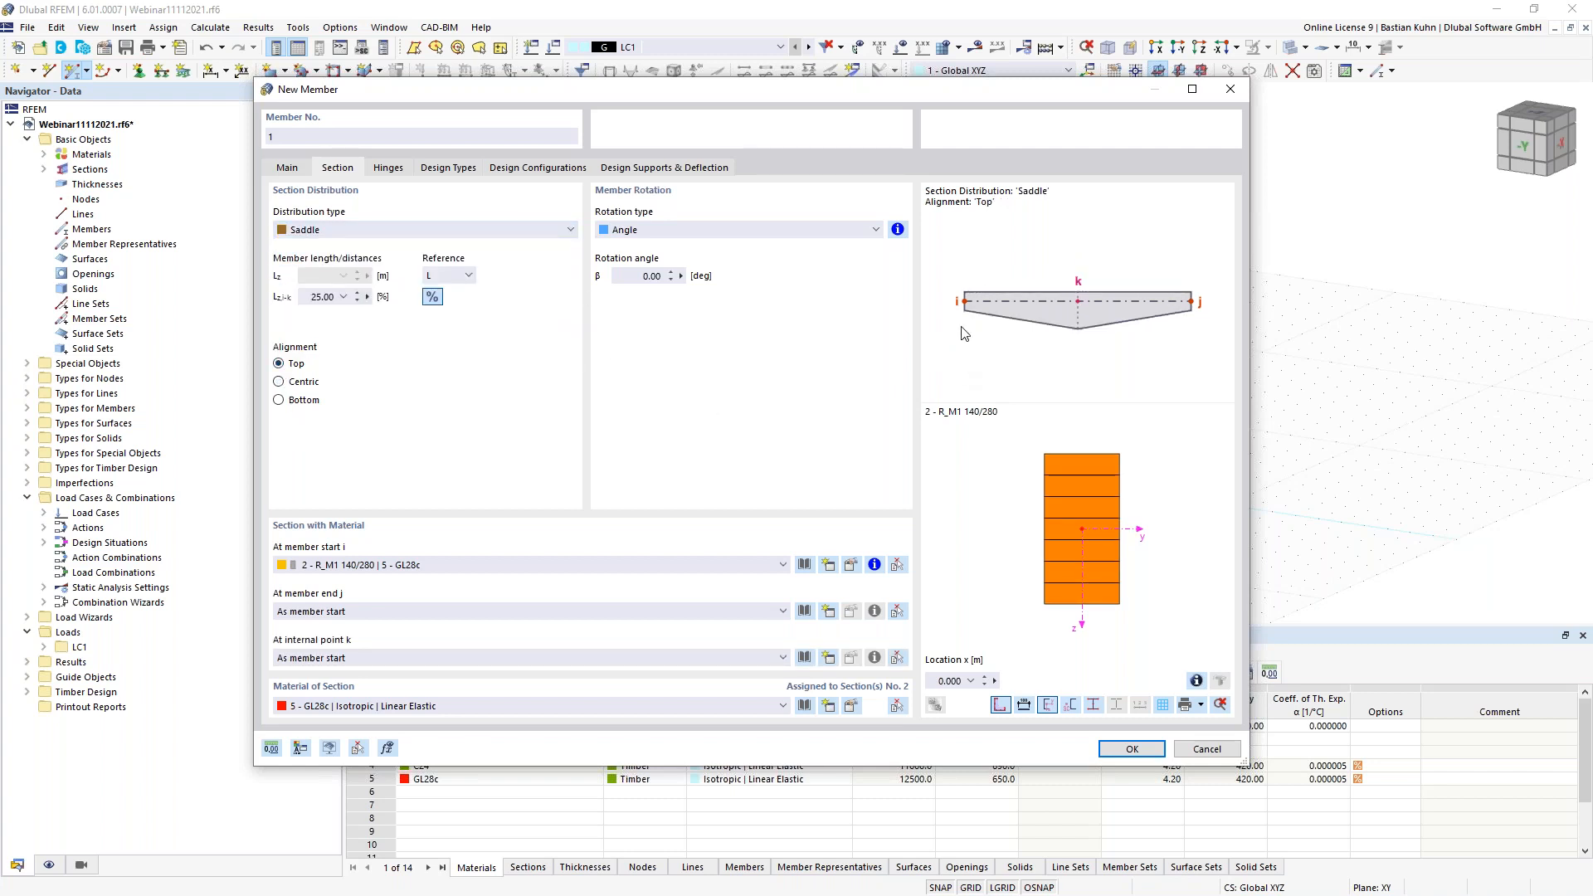
left_click(523, 230)
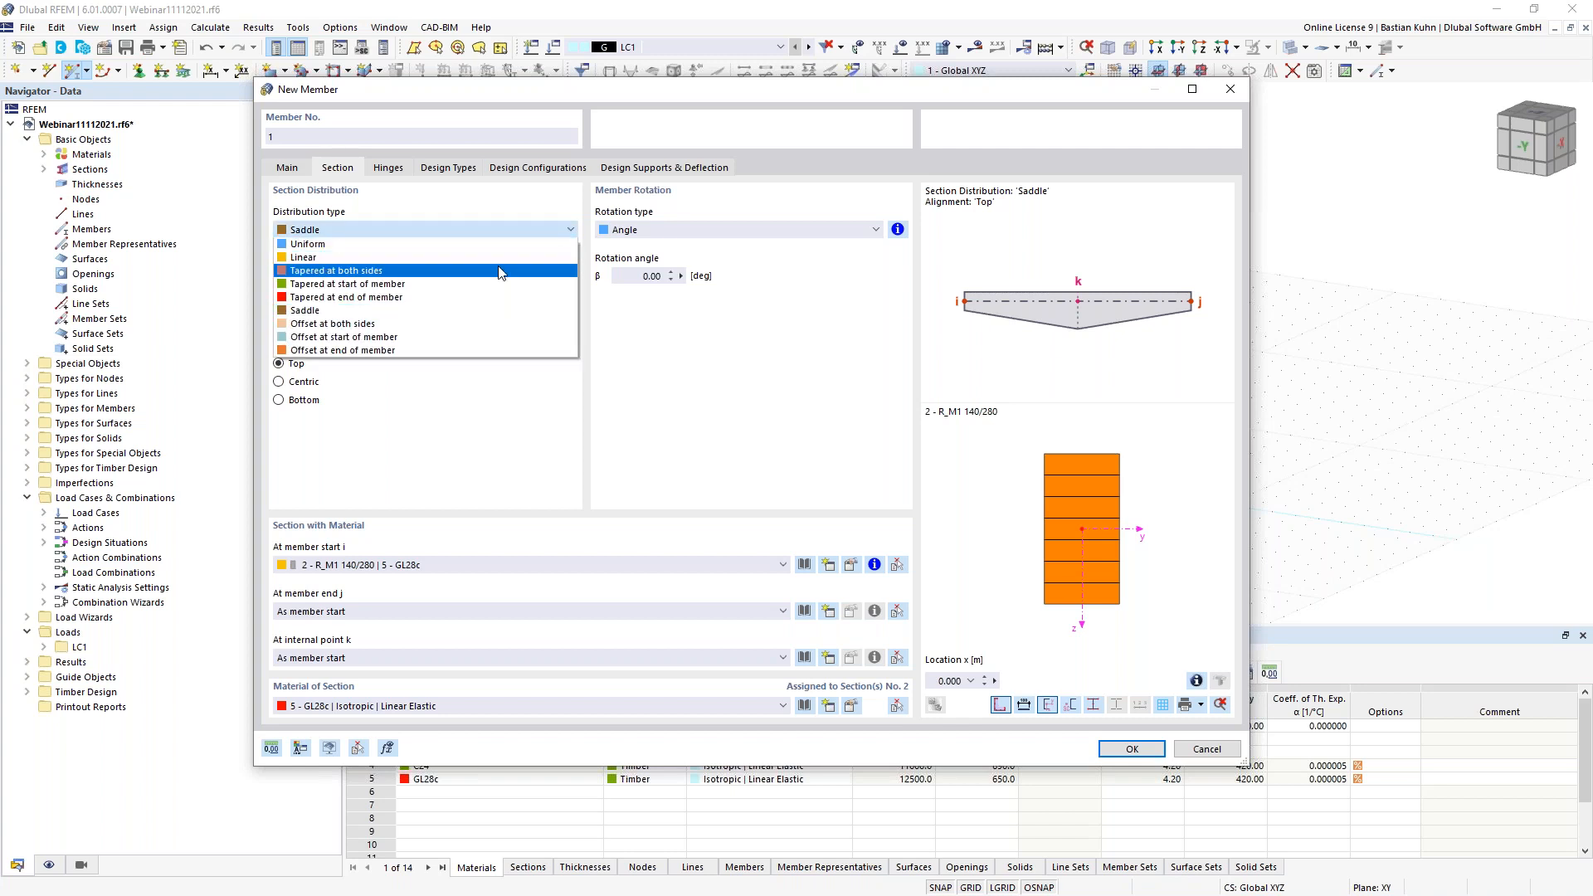
left_click(503, 244)
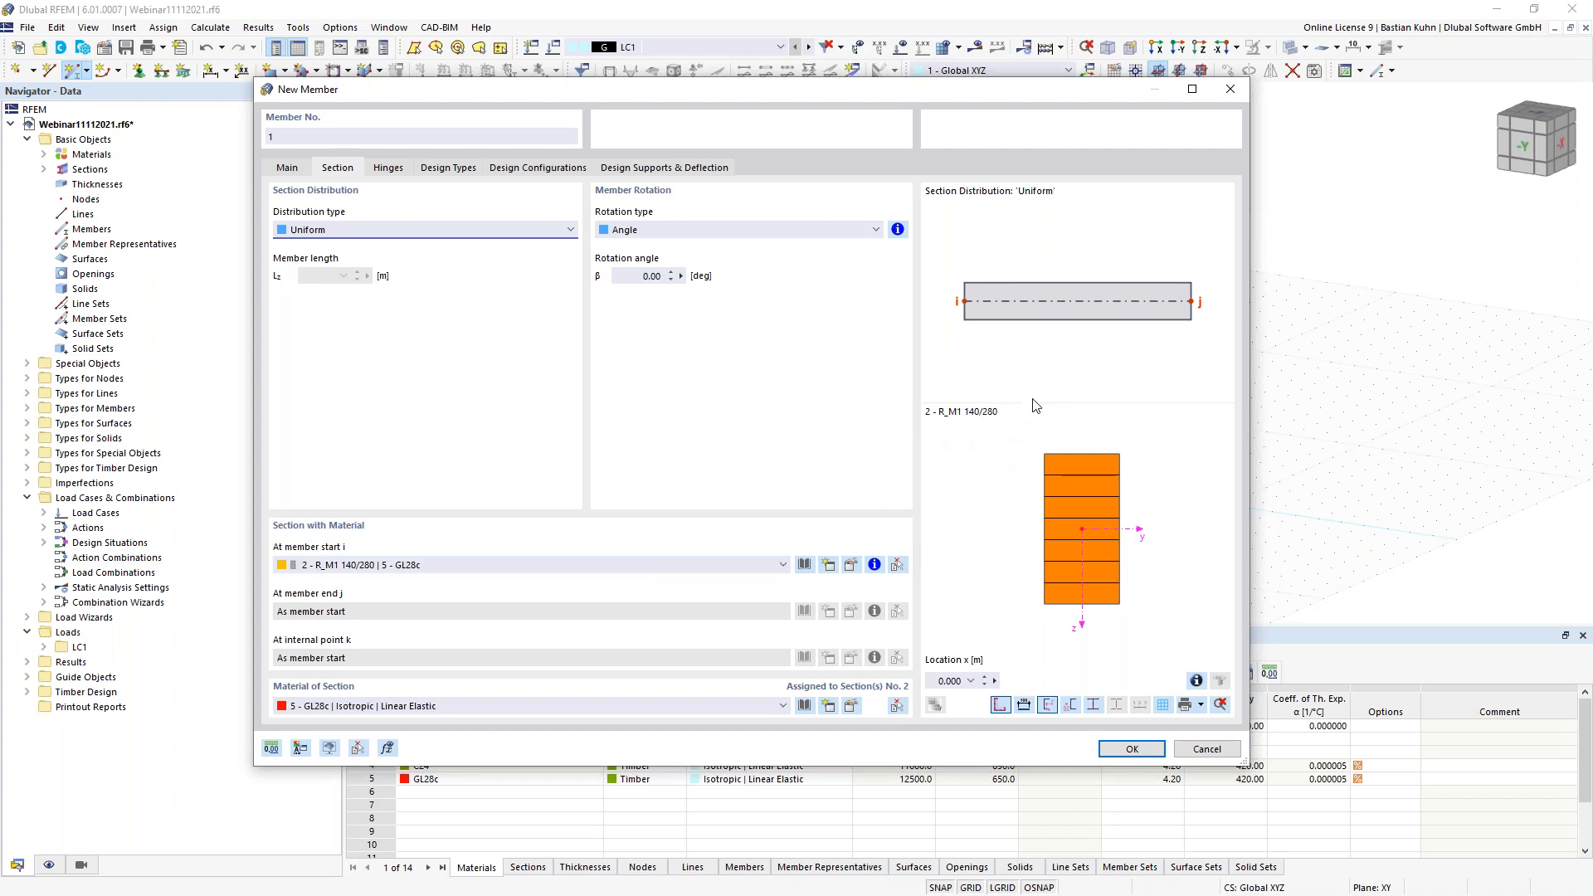
- Add the parametric Massive Rectangle section R_M1 500/1000 from the section library for the member start
left_click(806, 567)
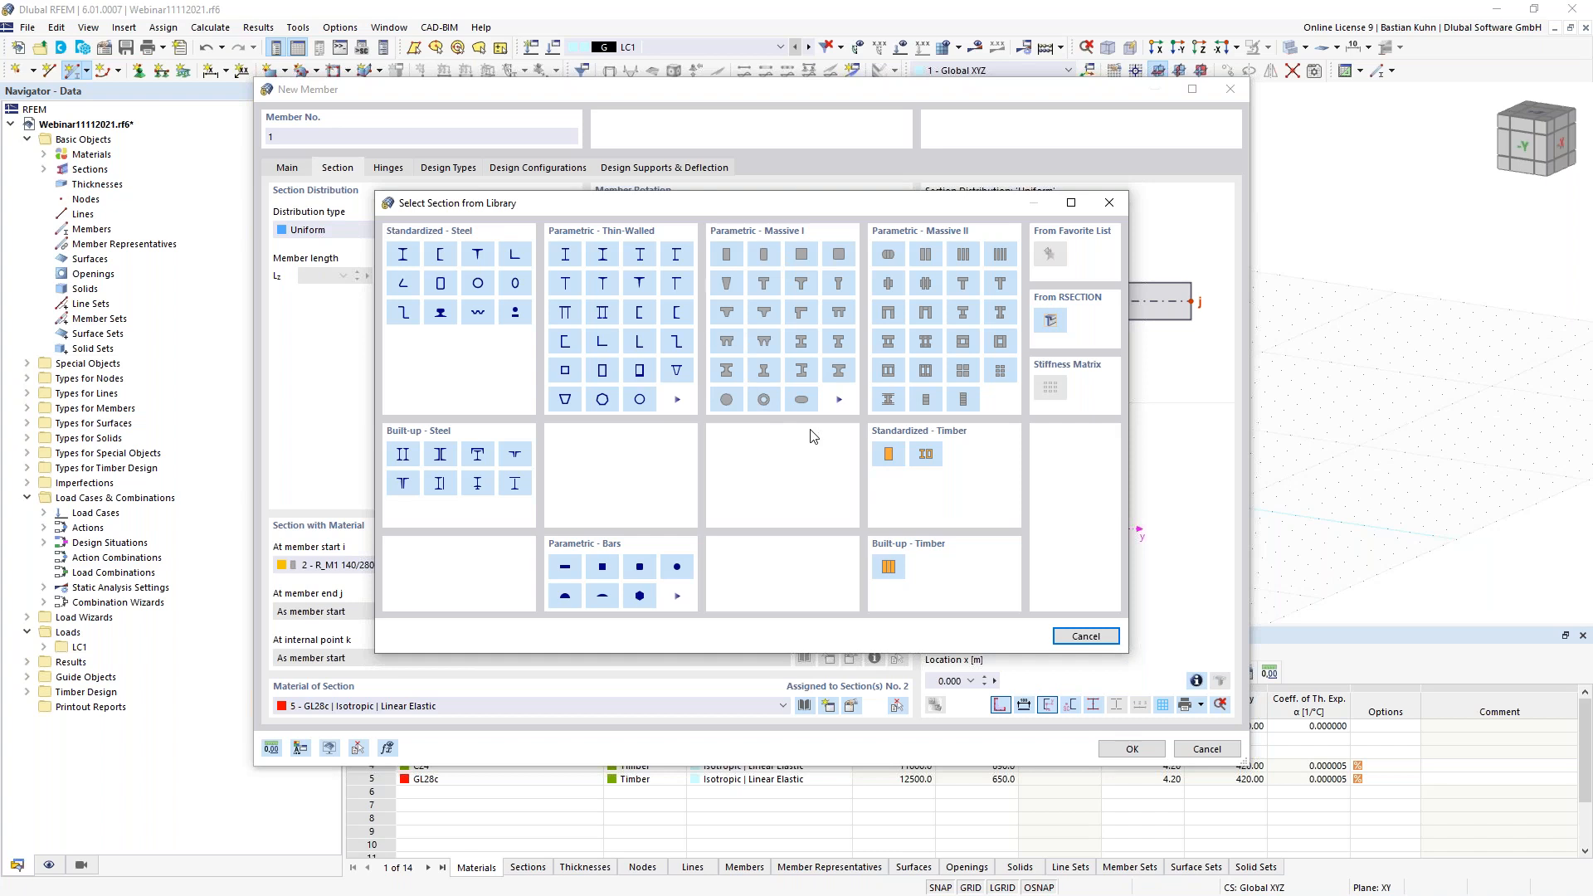
left_click(838, 400)
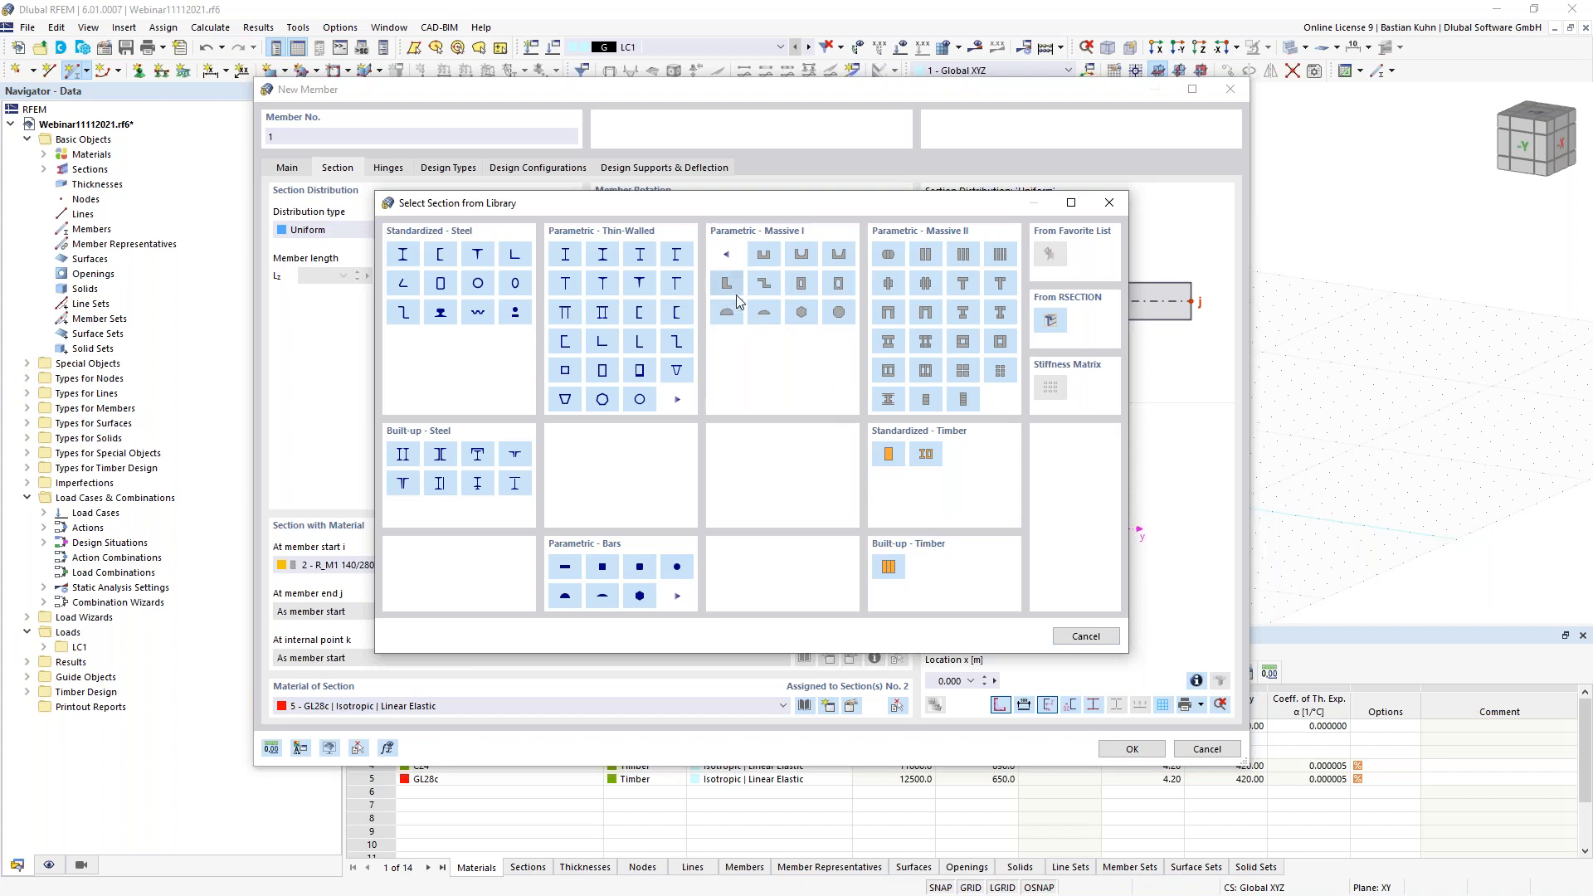
left_click(727, 255)
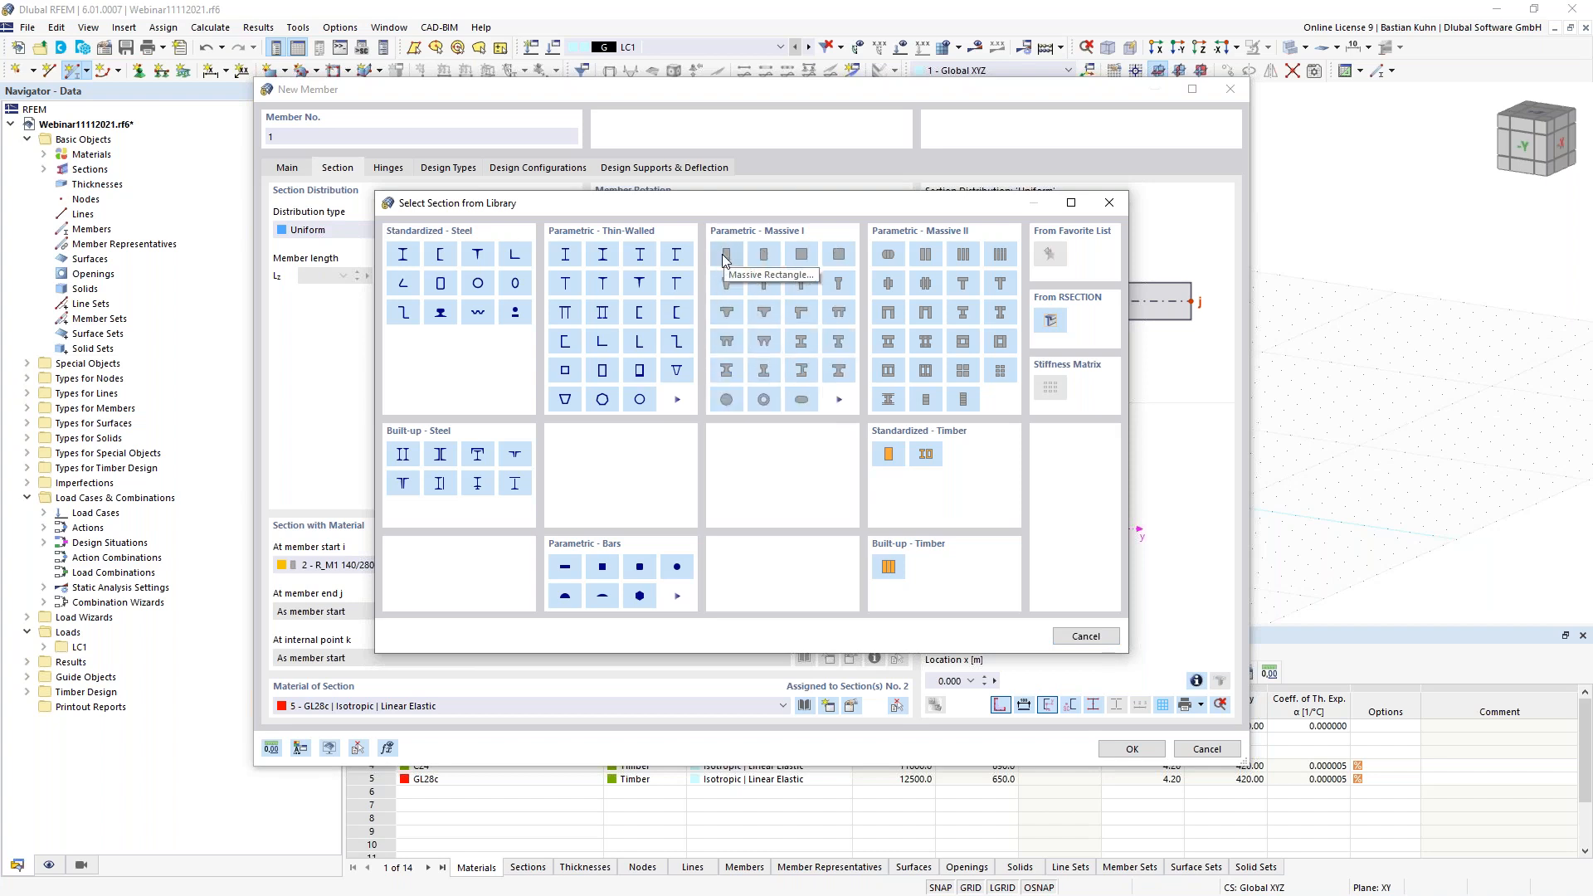
key("Escape")
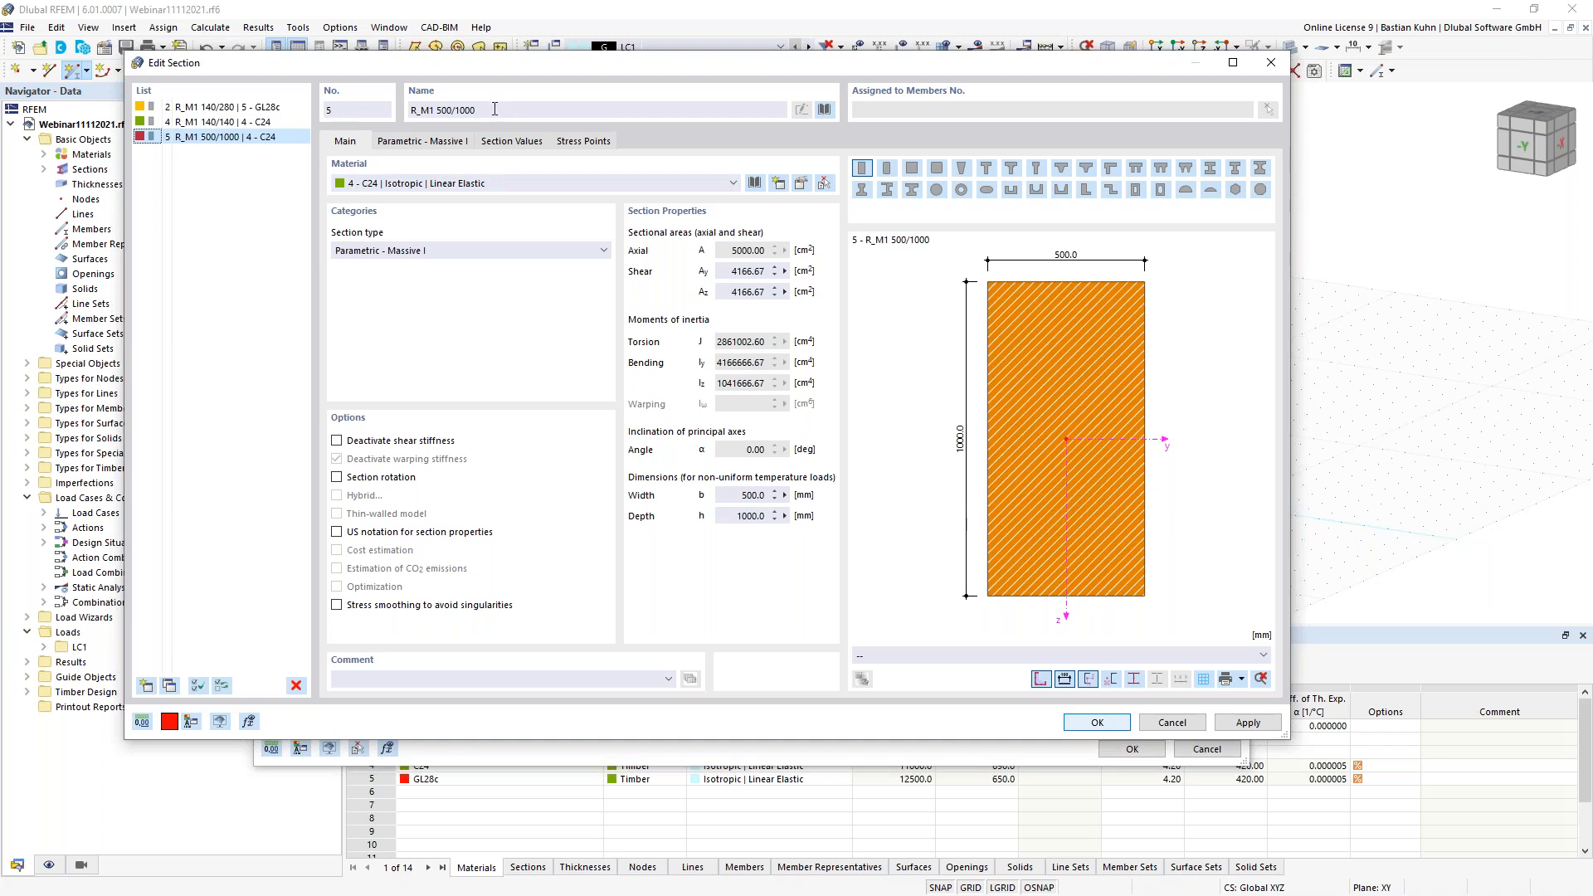
- Open the material library for the R_M1 140/140 section and filter the European Union timber materials to Solid Timber
left_click(247, 123)
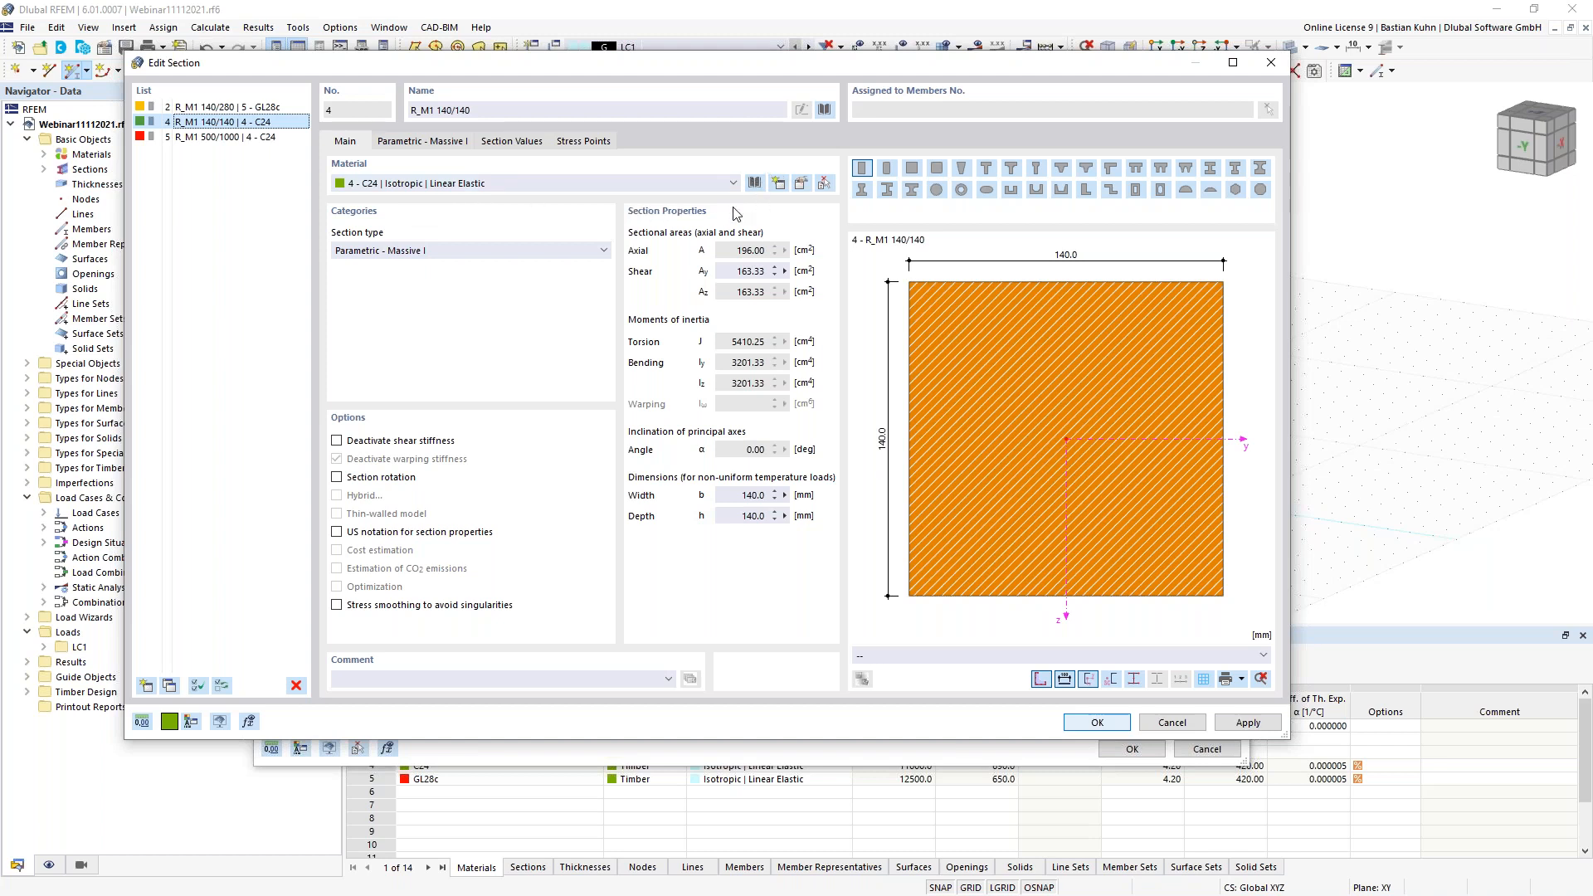
left_click(756, 184)
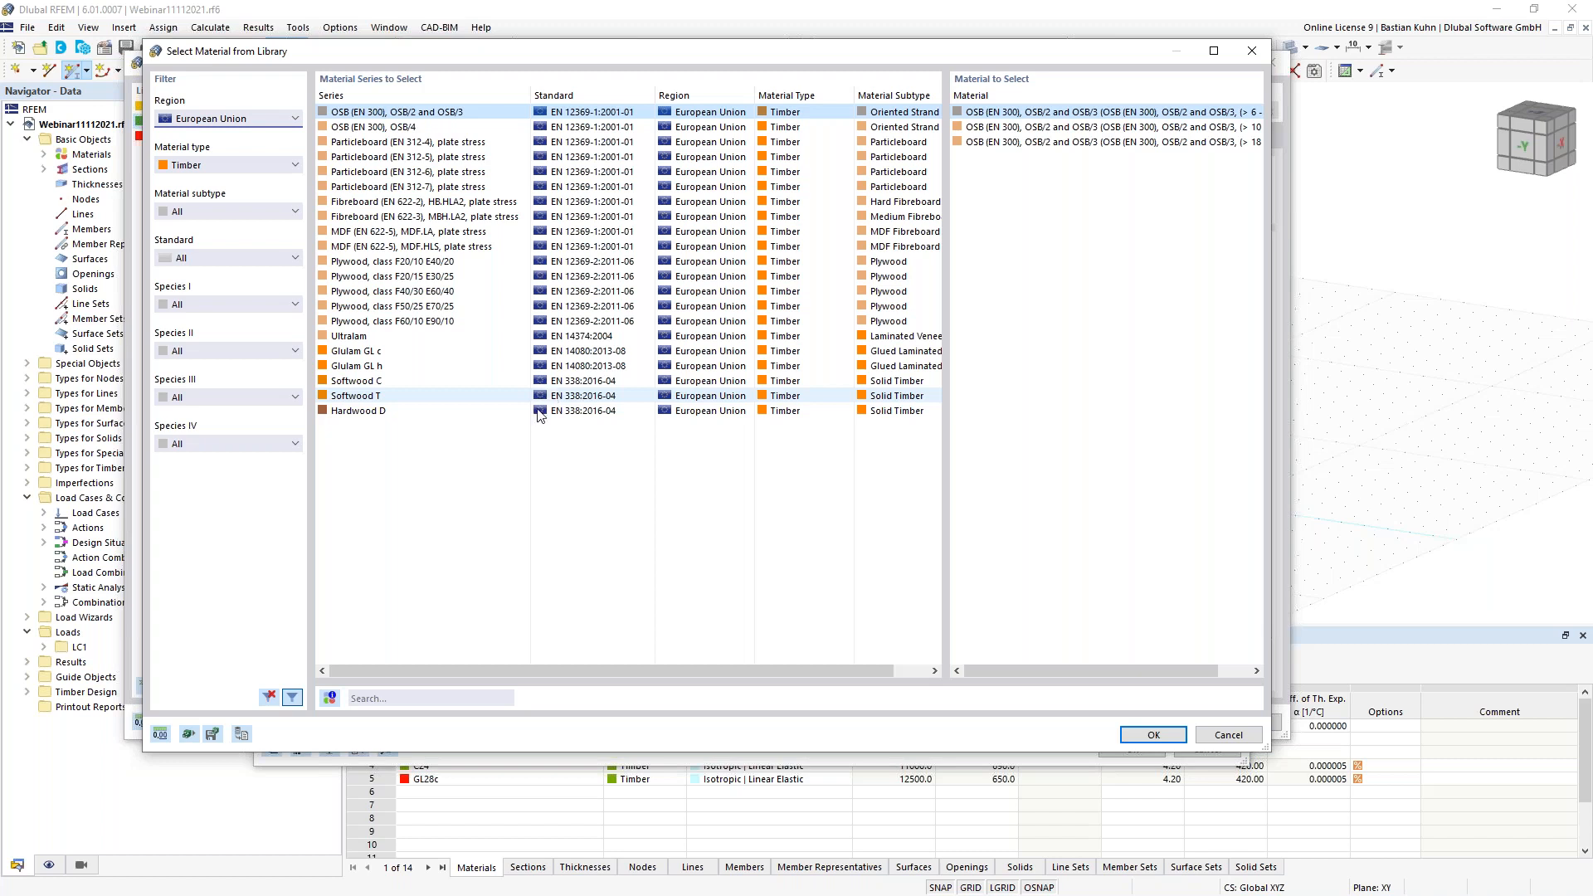
left_click(278, 166)
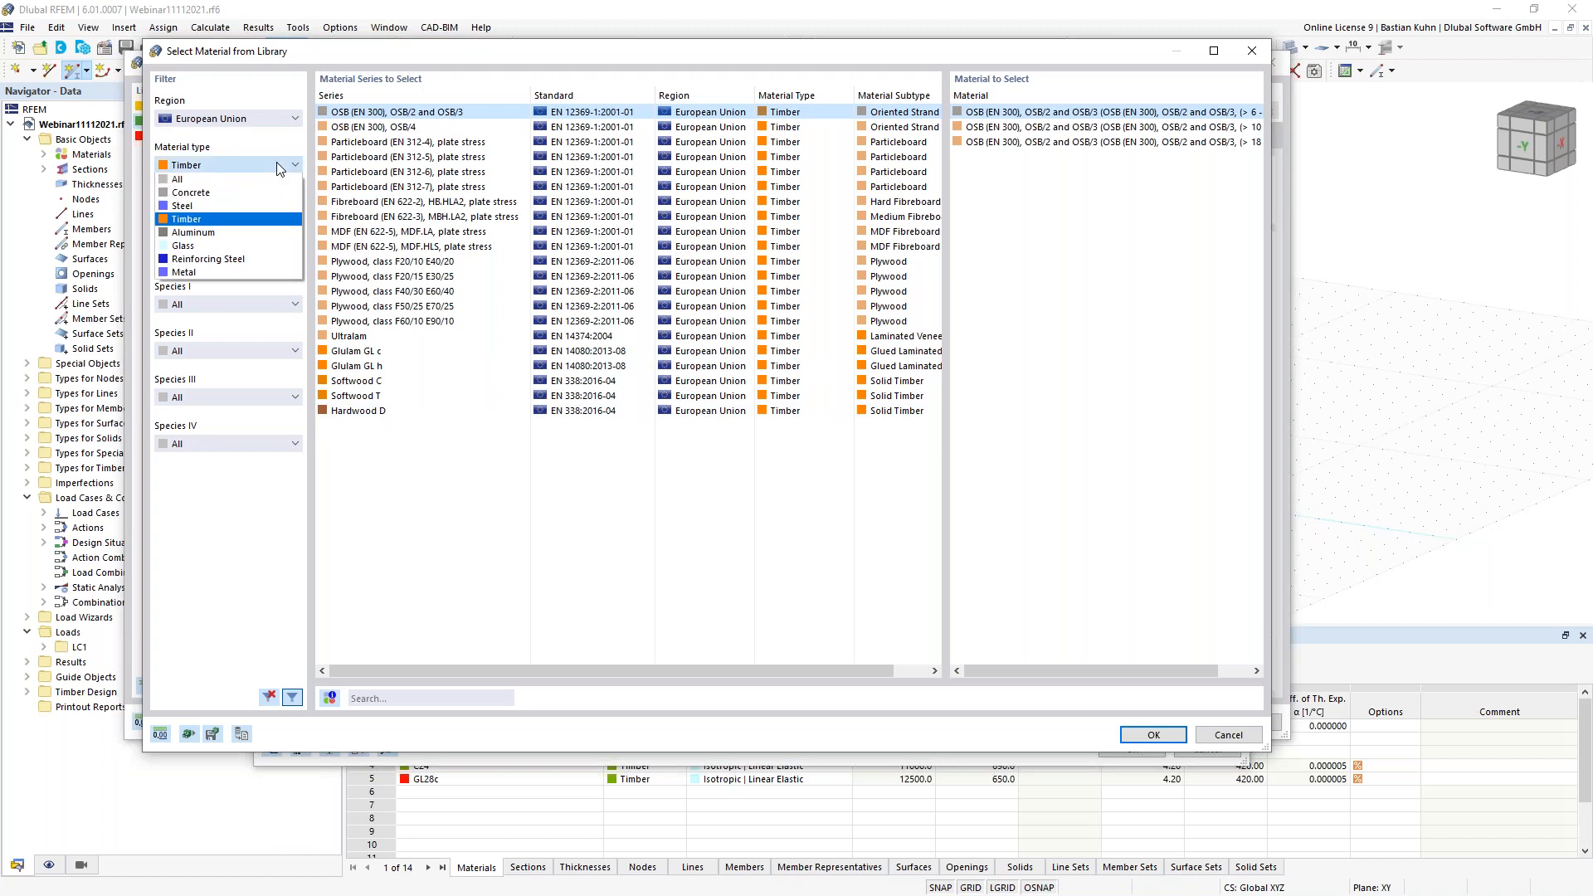
left_click(270, 219)
left_click(211, 122)
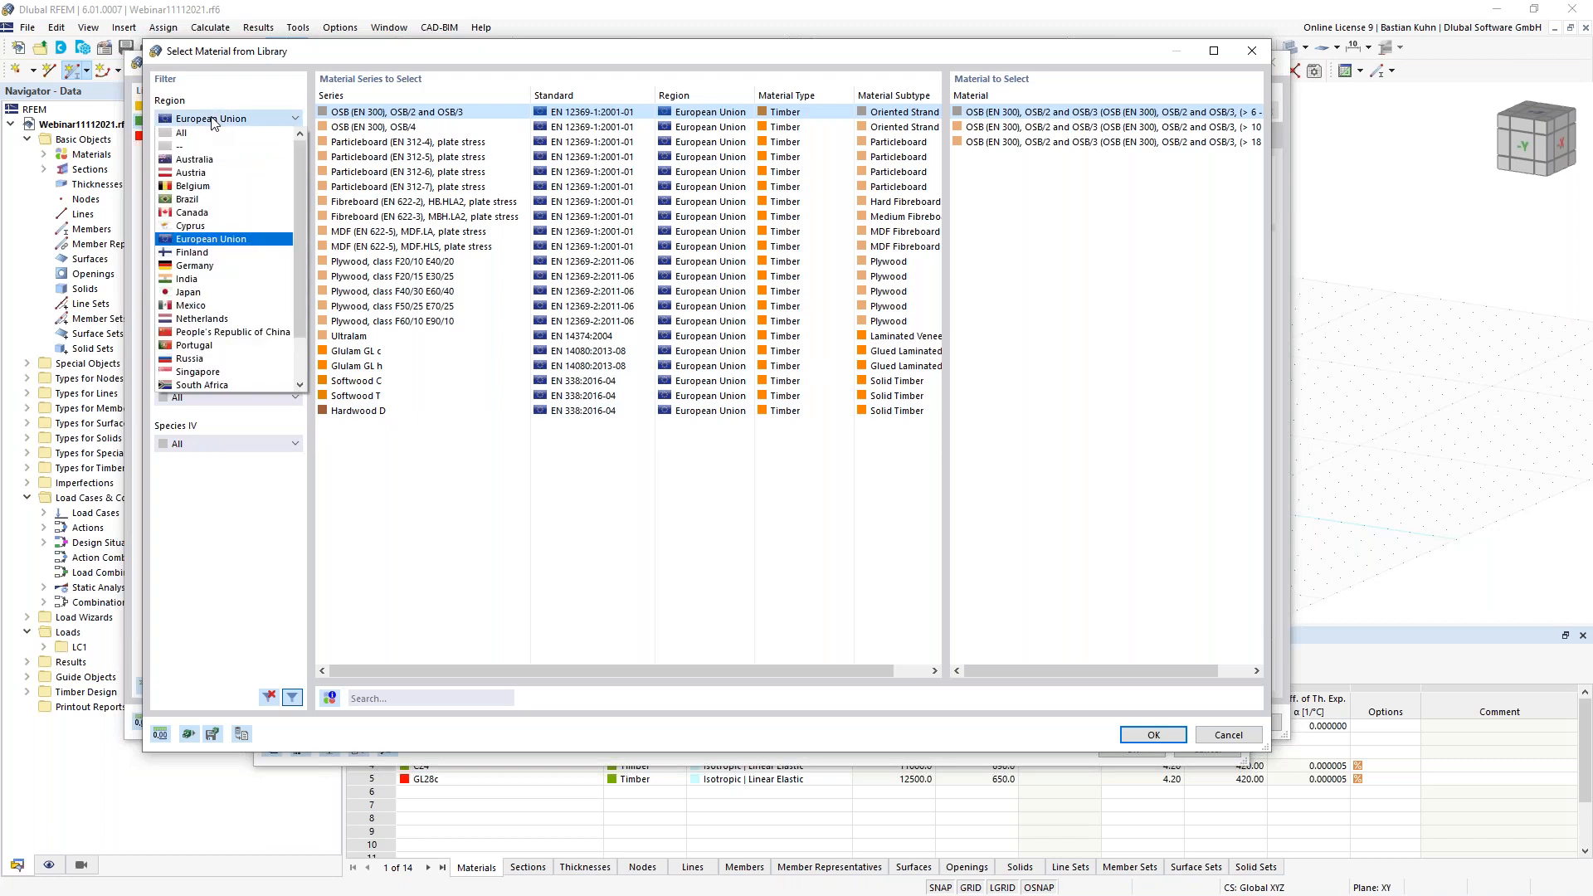
left_click(224, 99)
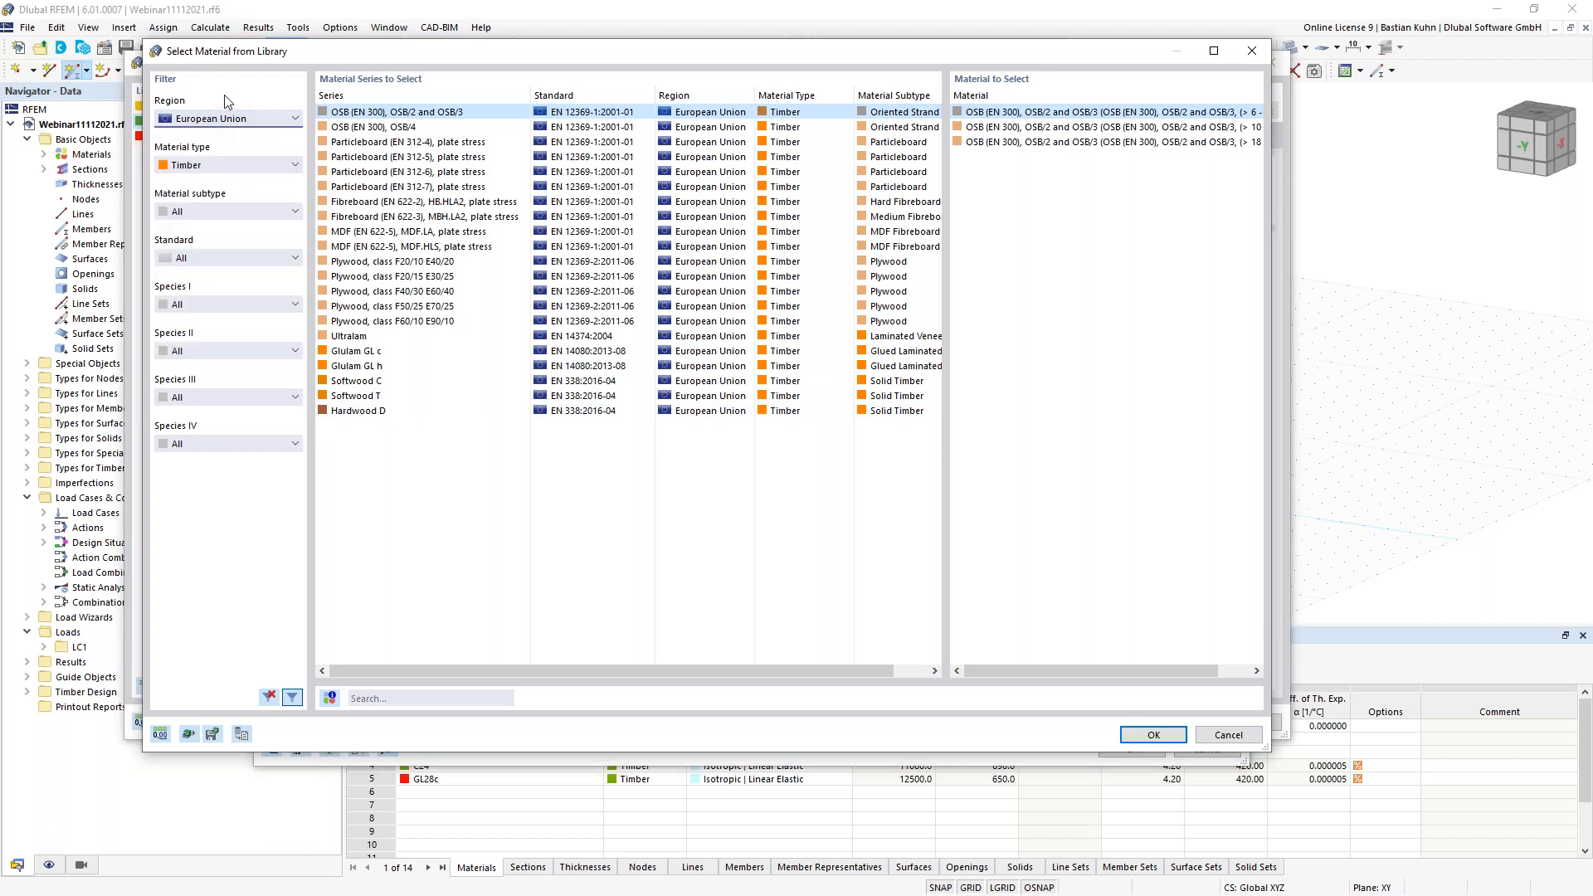
left_click(242, 211)
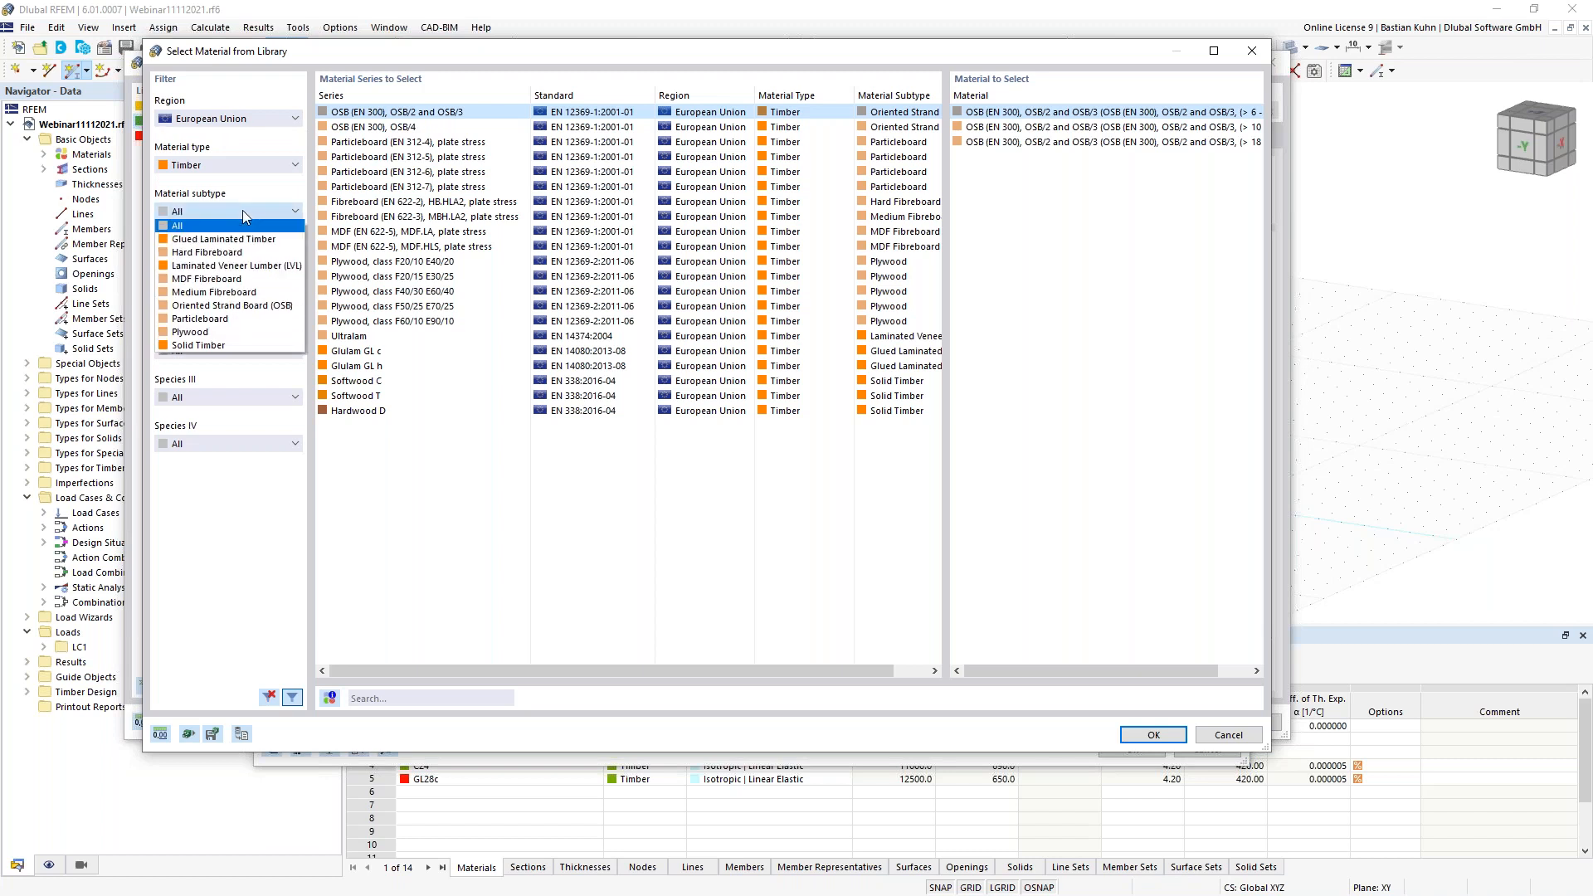
left_click(241, 343)
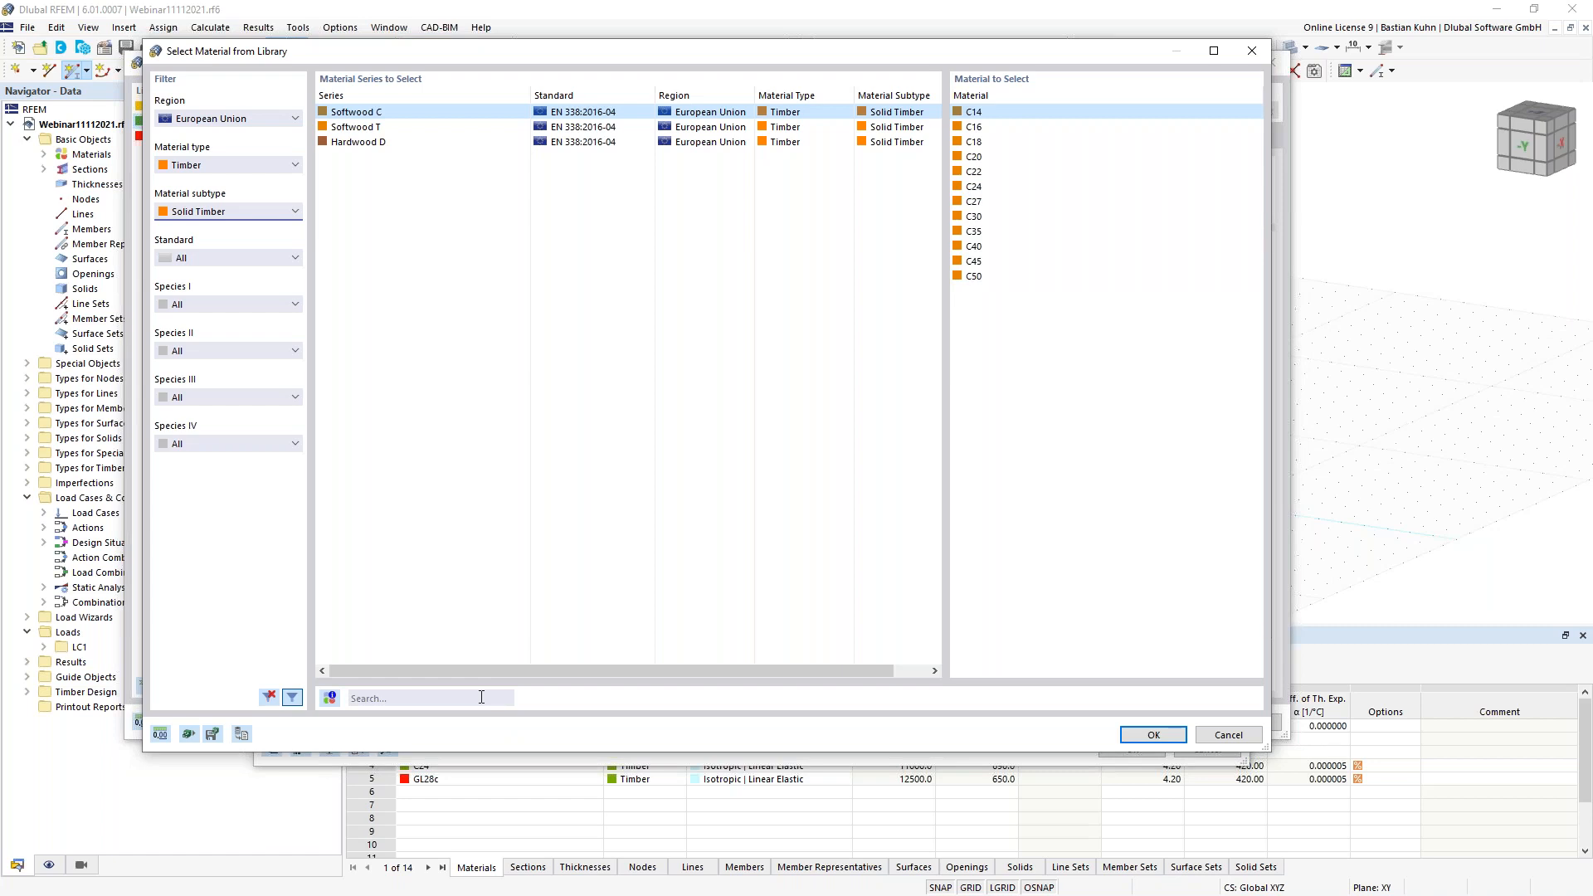
- Search the material library for C24 and choose the Softwood C material C24 for the section
left_click(482, 697)
type("C24")
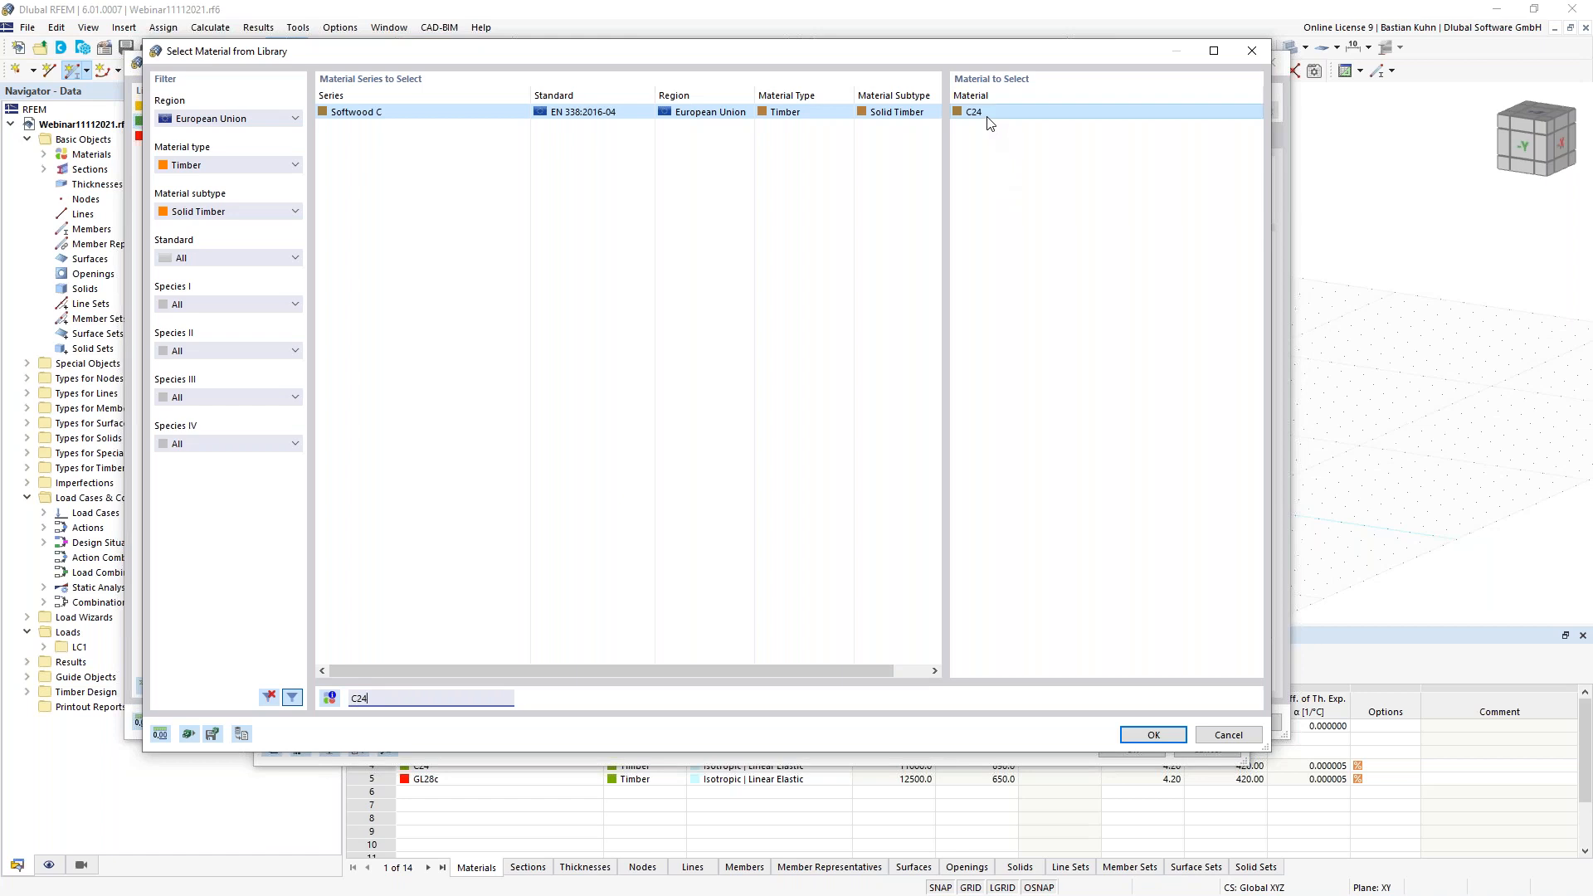
left_click(1139, 733)
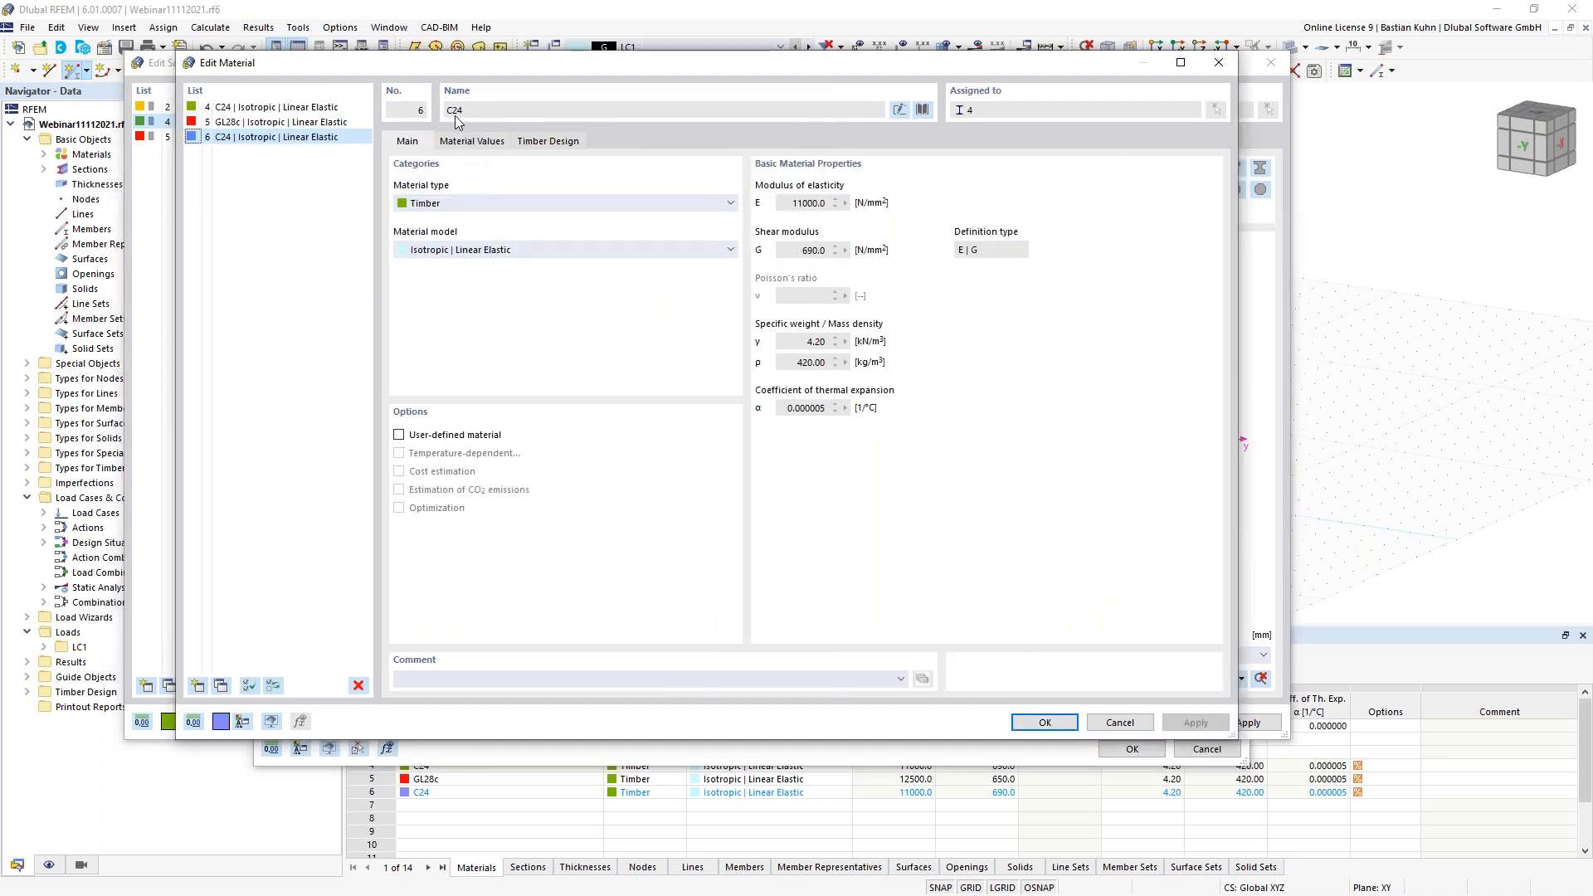
- Review the C24 material values and its EN 1995 timber and fire design settings, and accept the material and section edits
left_click(475, 141)
left_click(505, 269)
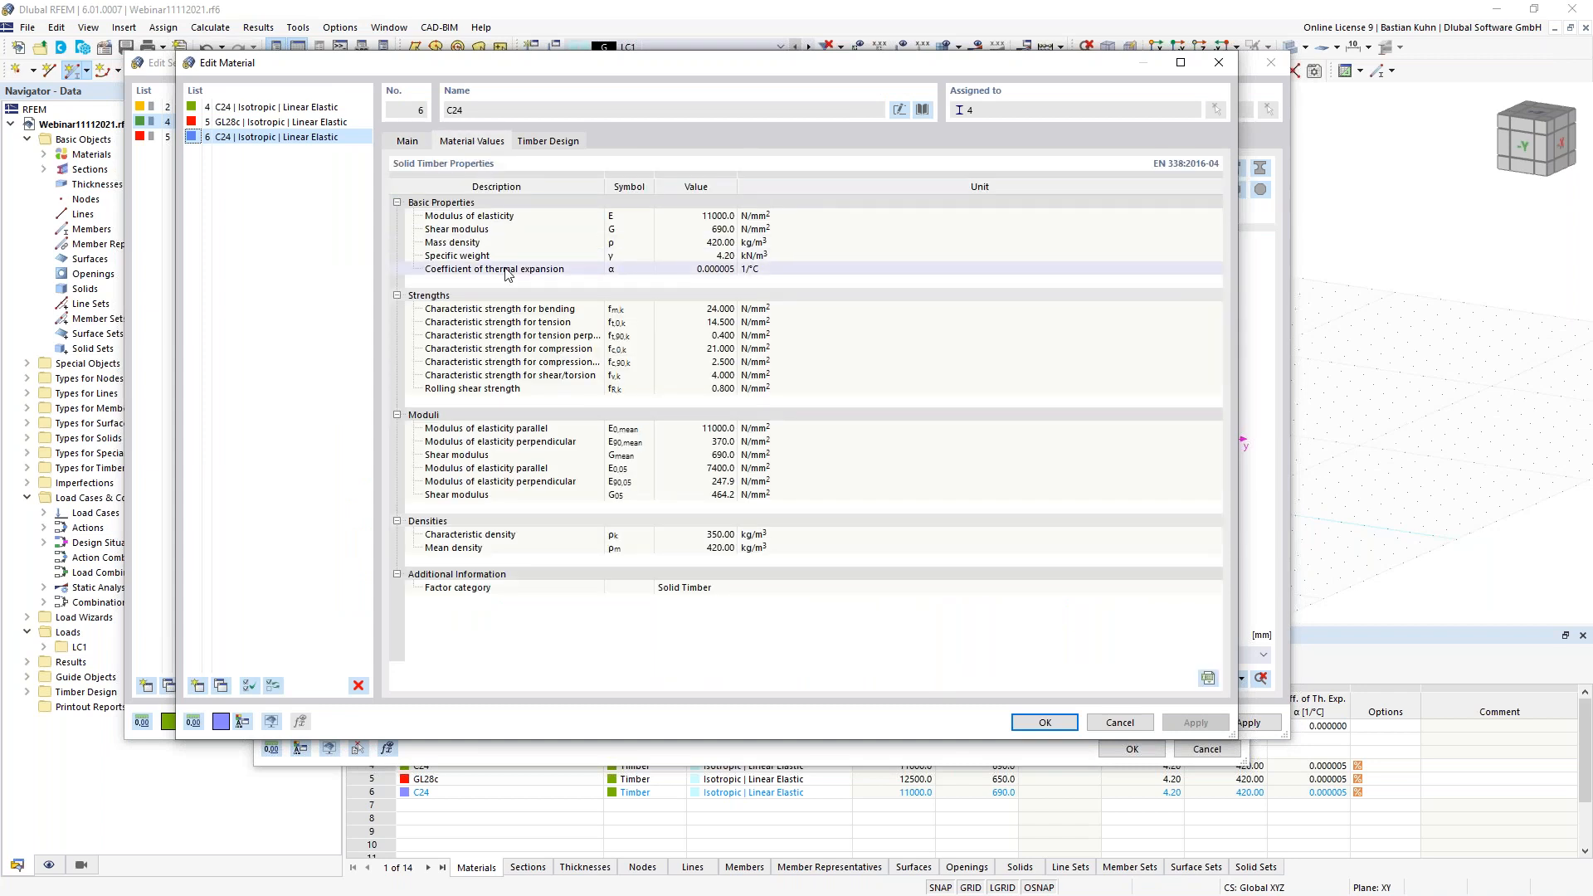
left_click(548, 141)
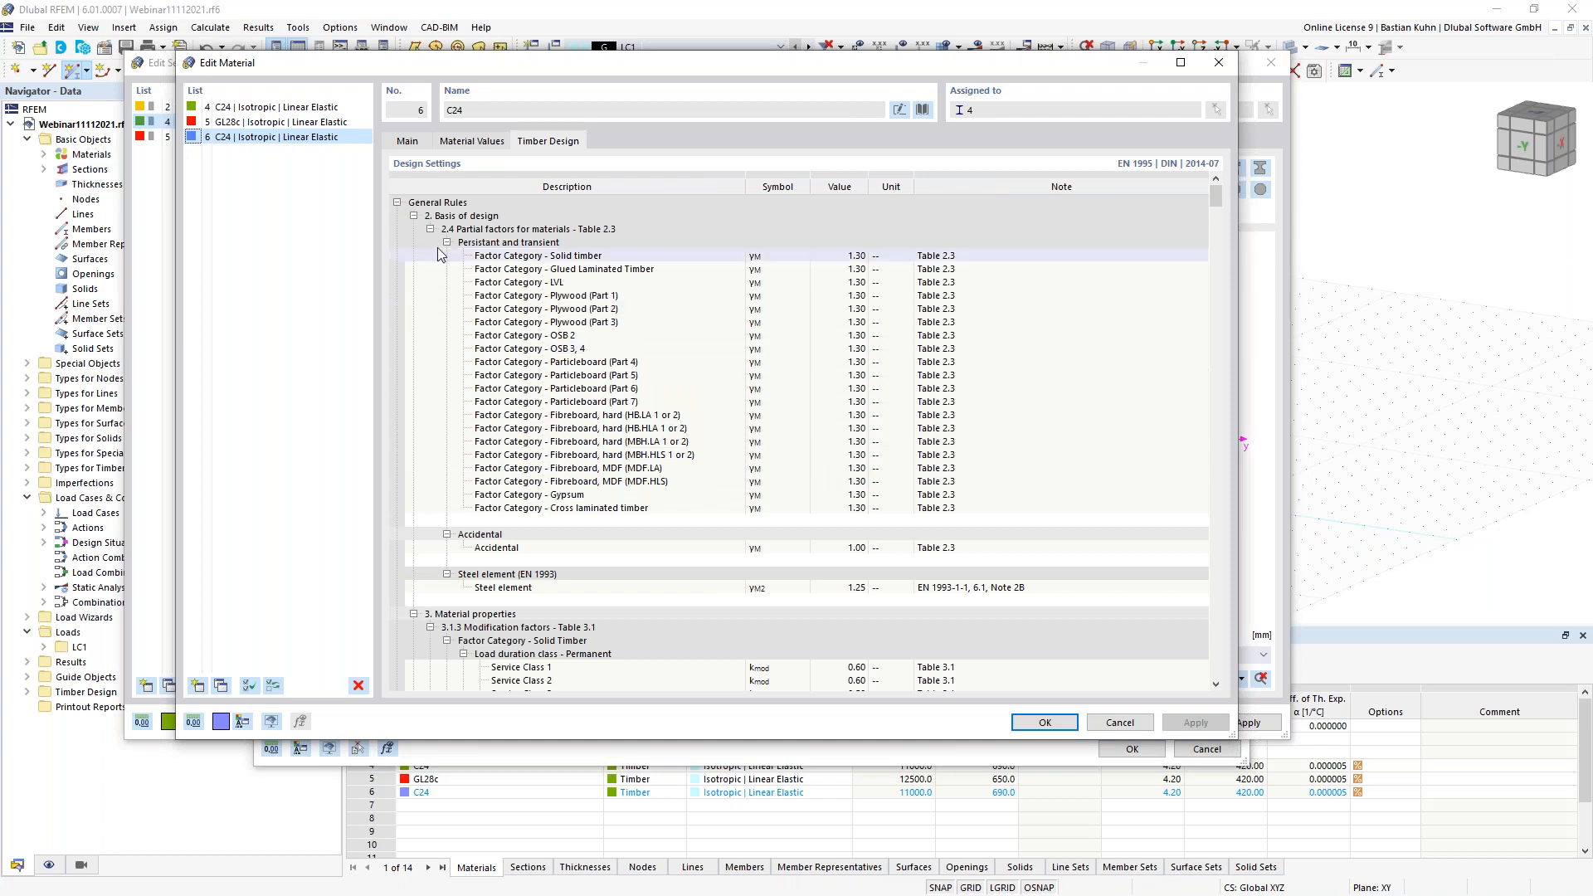
left_click(414, 216)
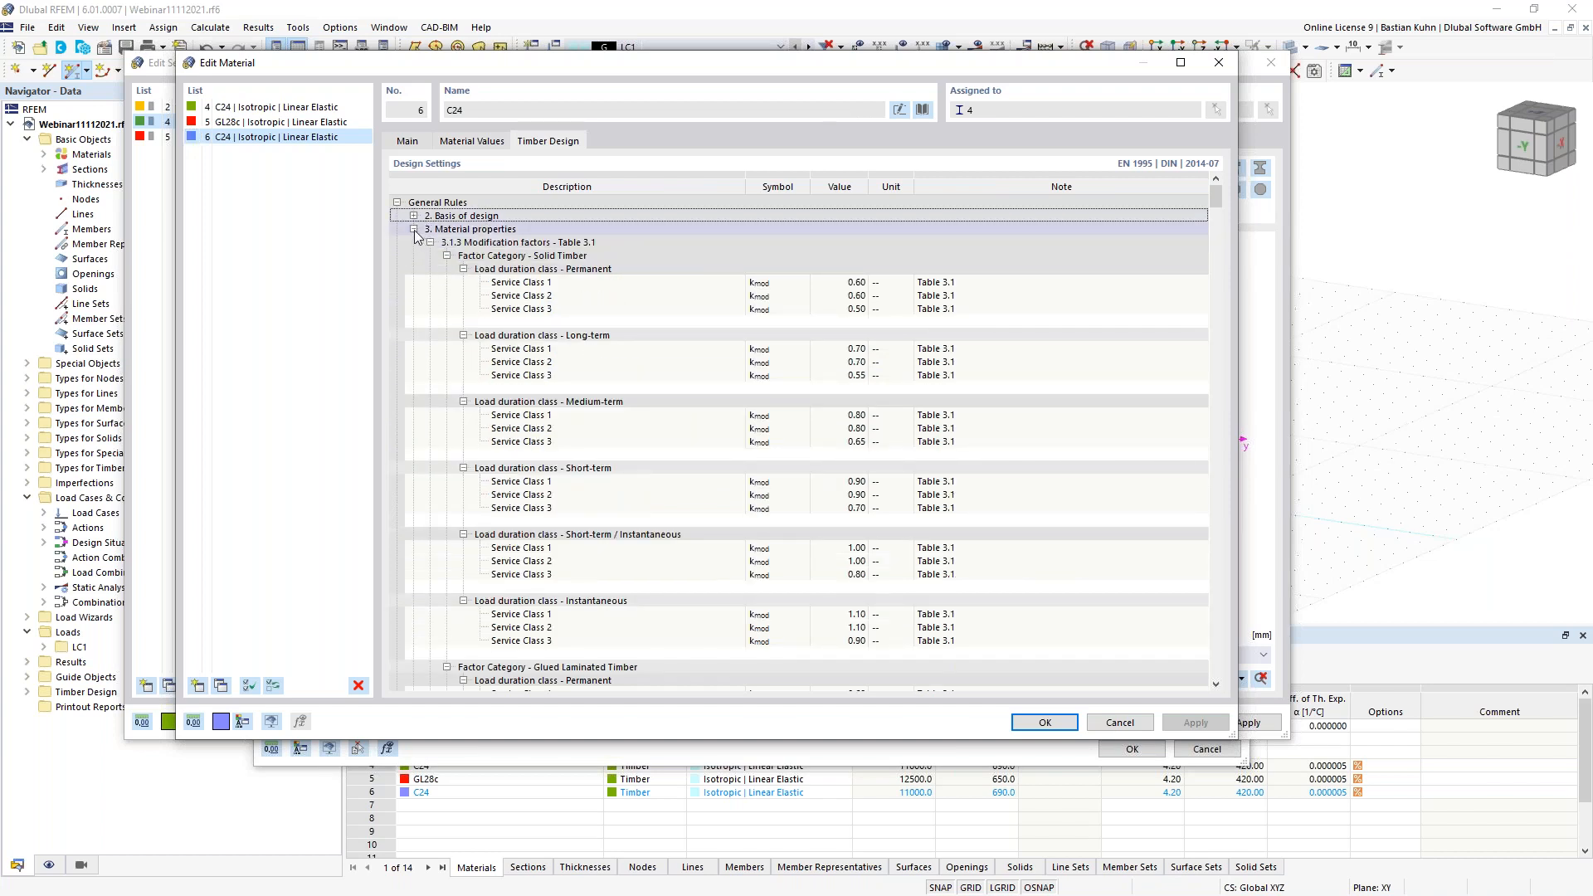
left_click(414, 229)
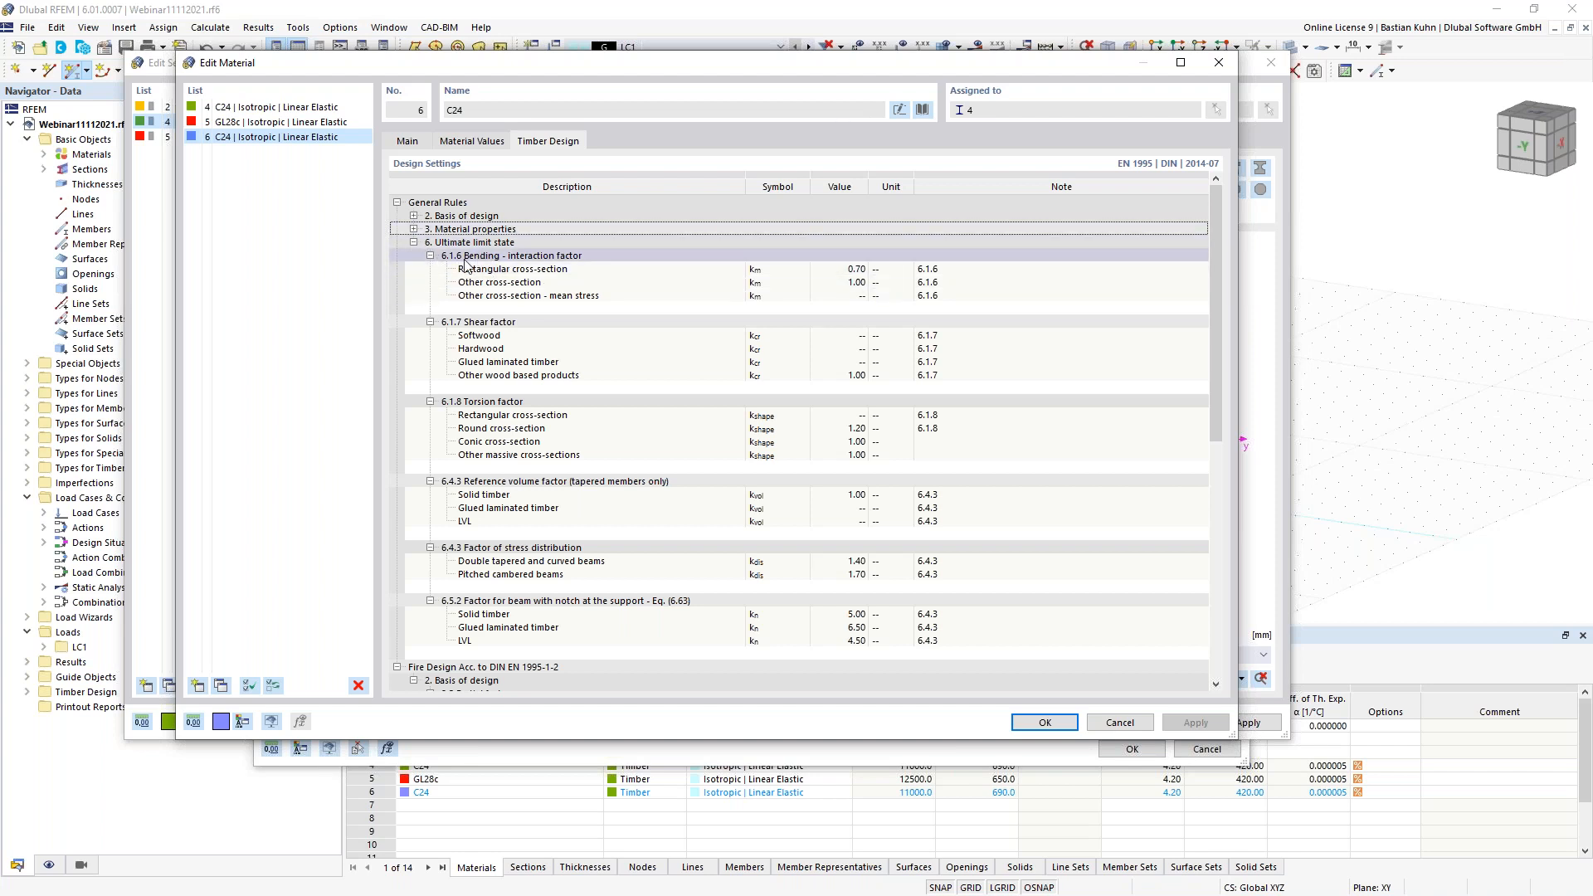
scroll(477, 381, "down", 5)
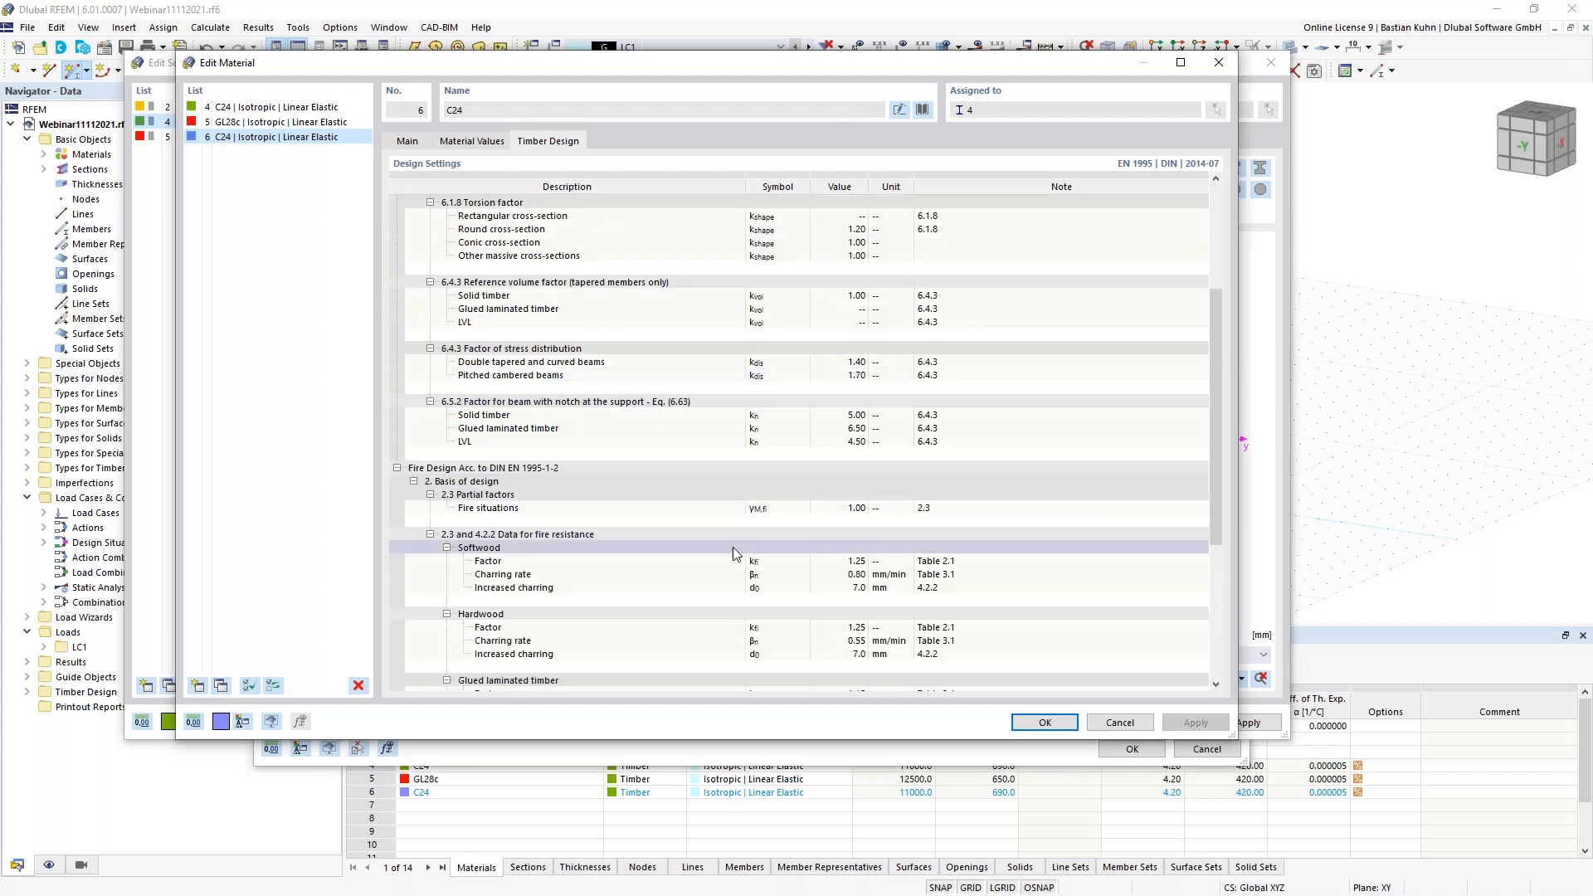
left_click(851, 508)
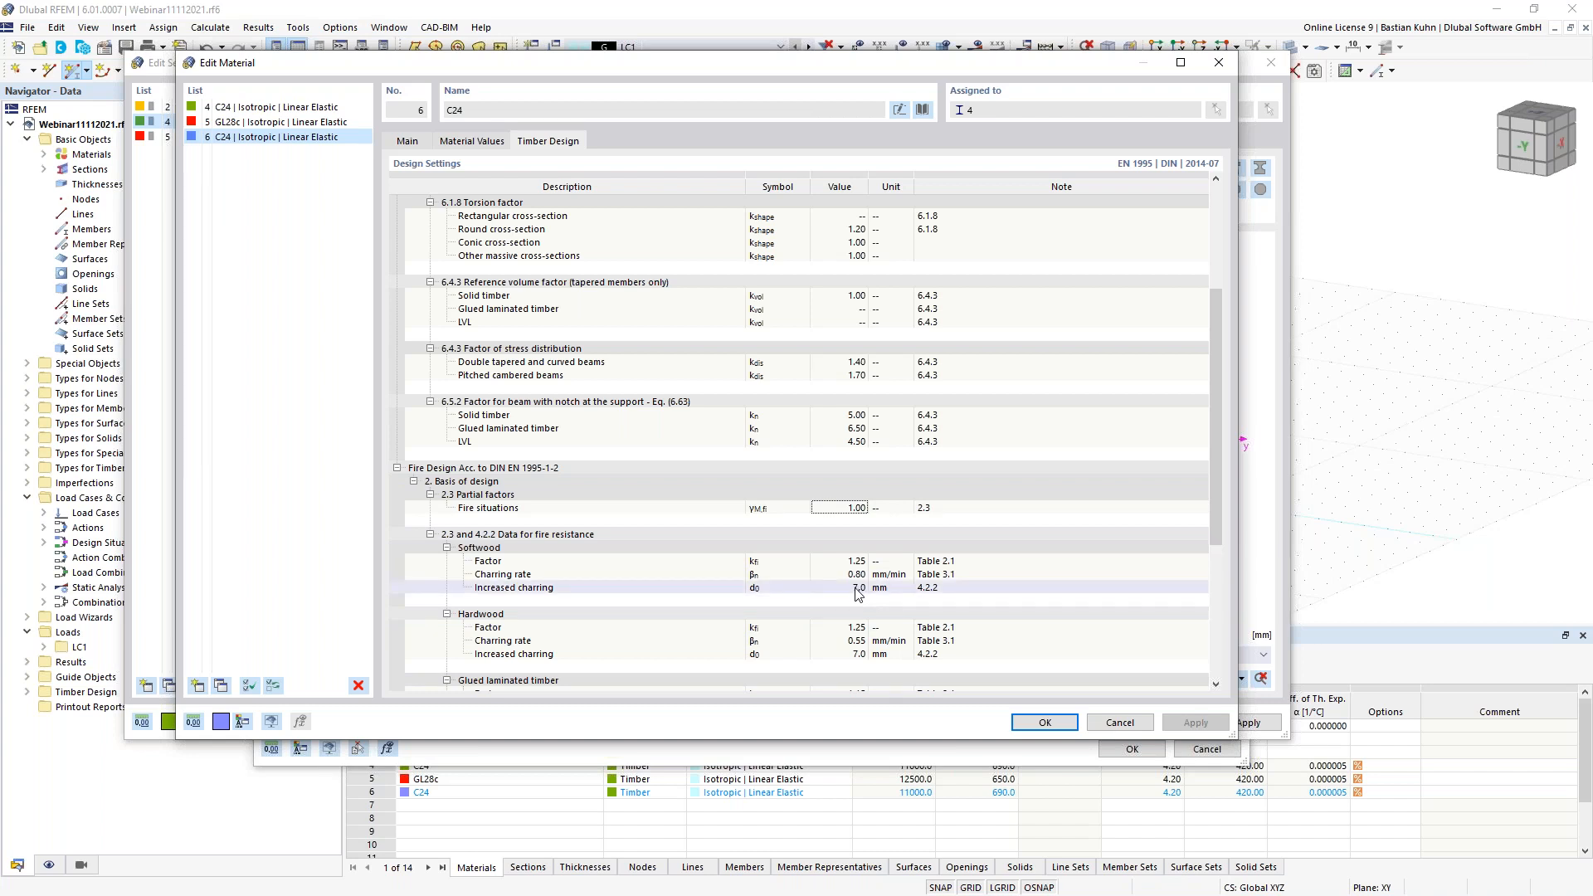
left_click(1043, 722)
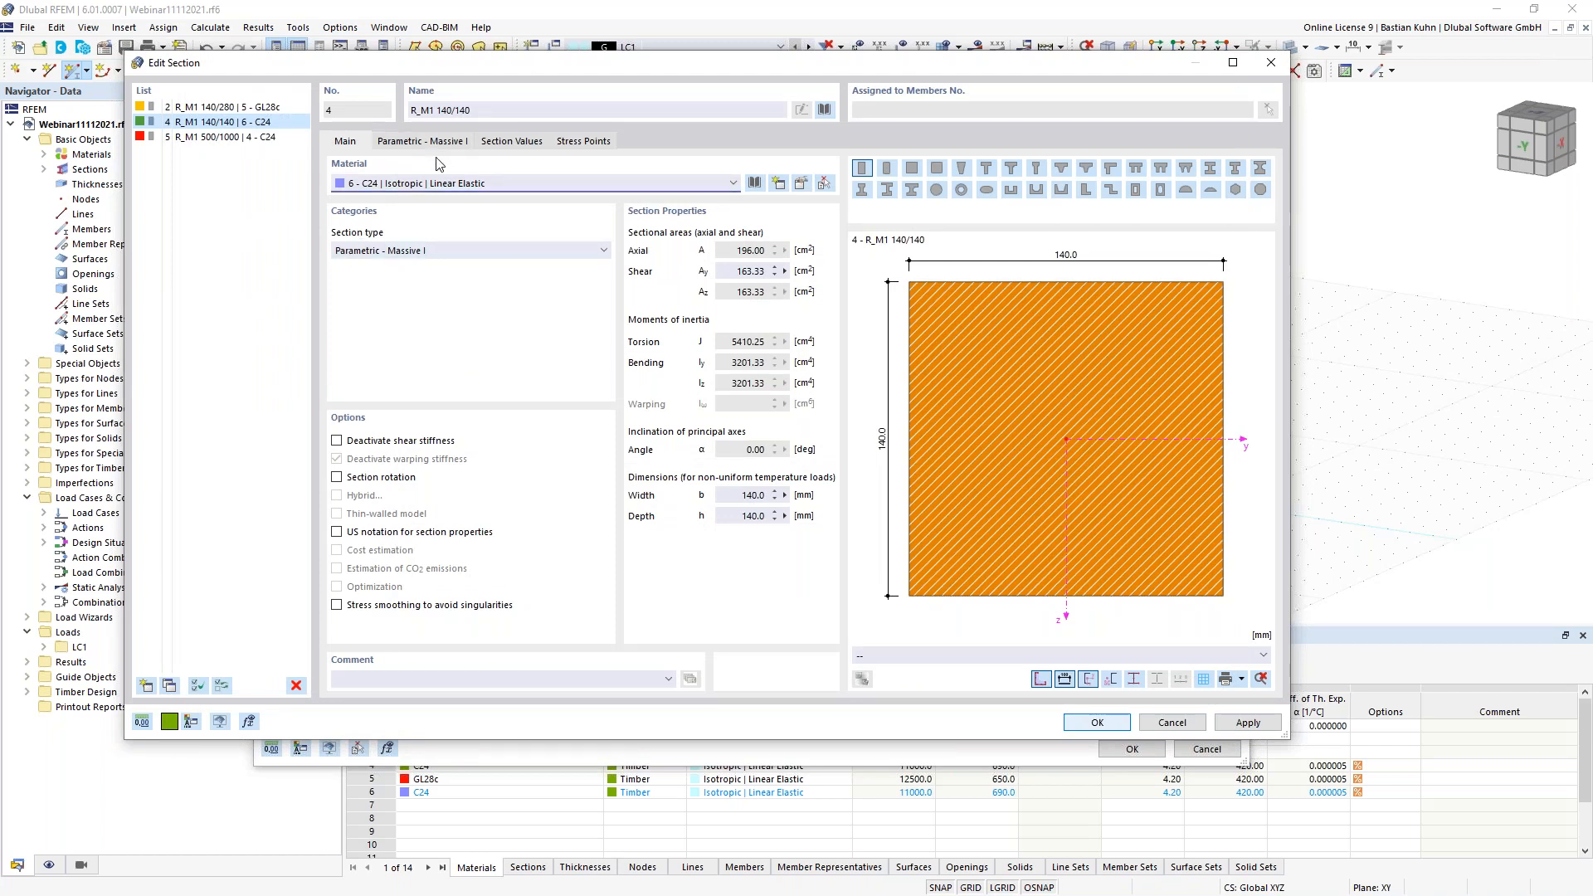
left_click(1077, 727)
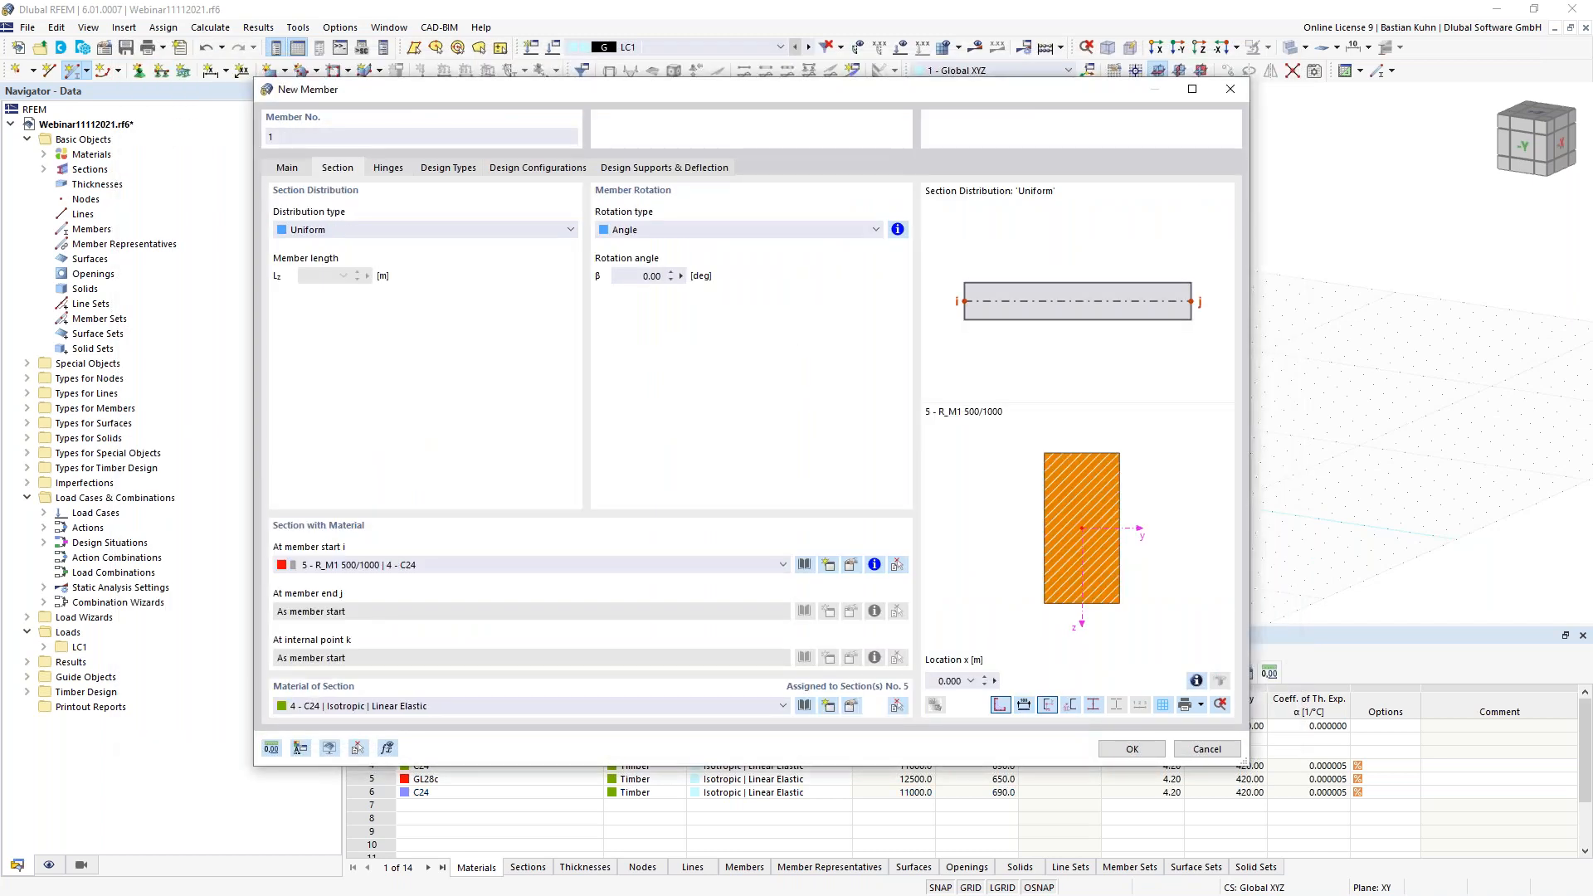
- Assign the R_M1 140/140 section in C24 at the member start, check its design types and design configurations, and accept the member settings
left_click(758, 566)
left_click(724, 592)
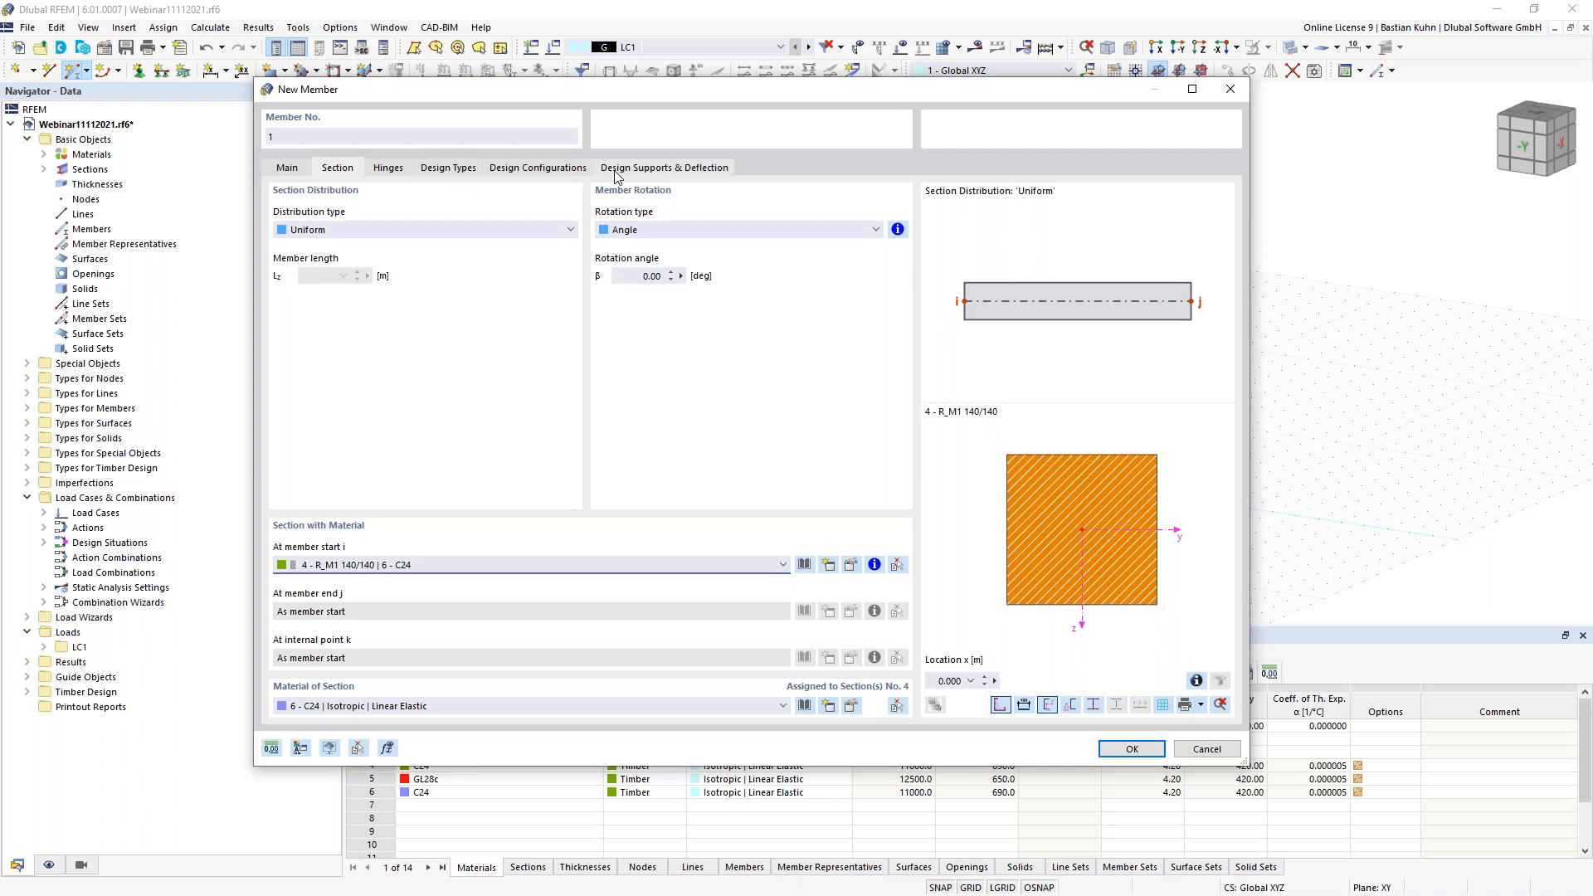
left_click(451, 176)
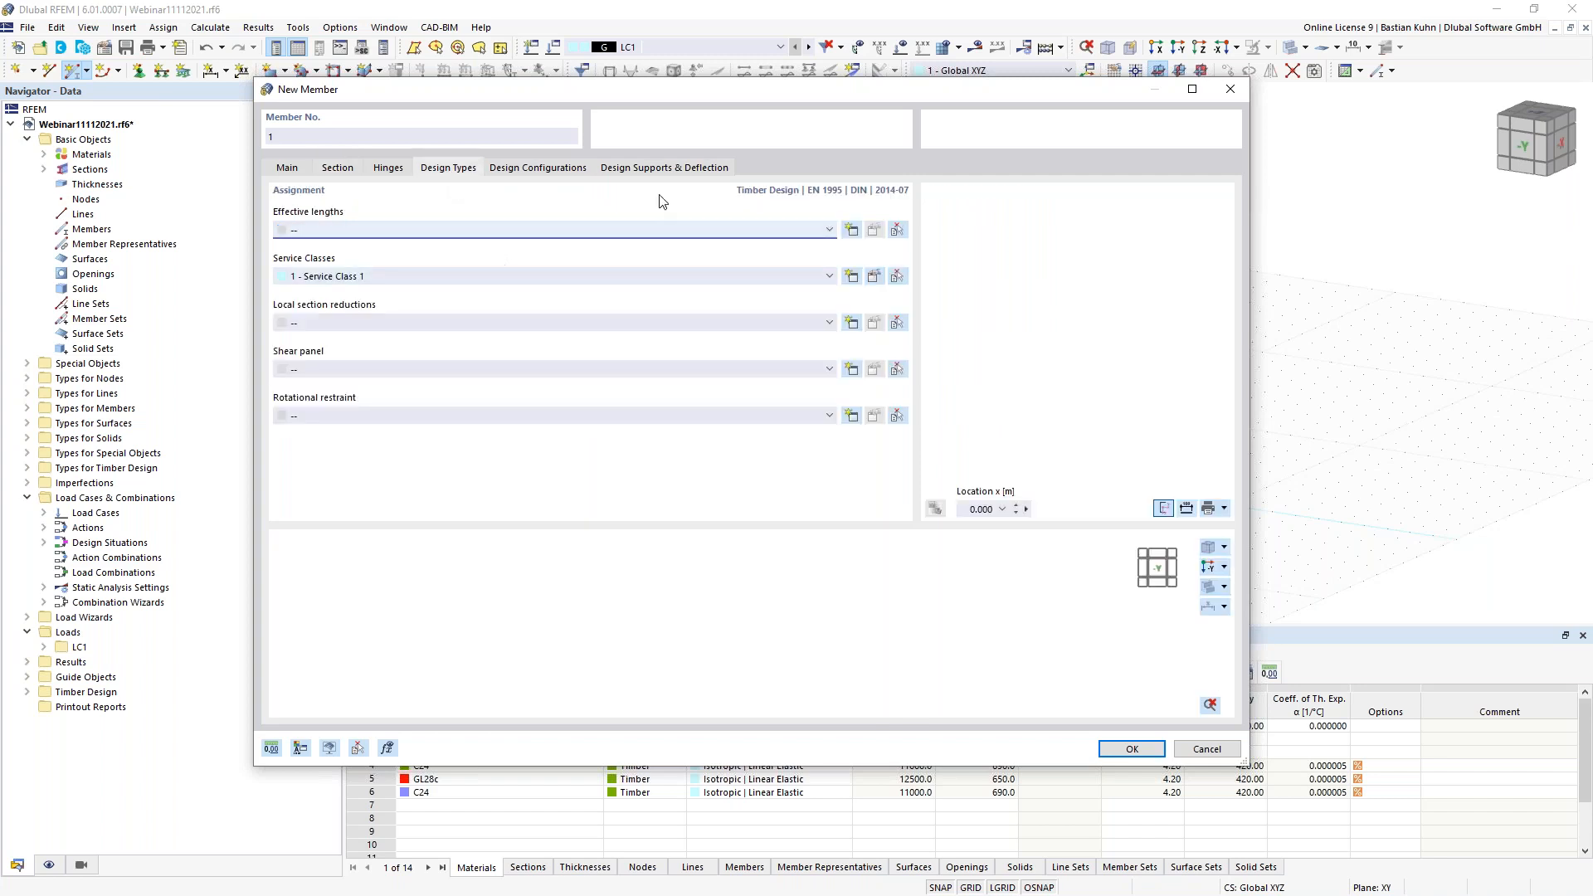
left_click(527, 171)
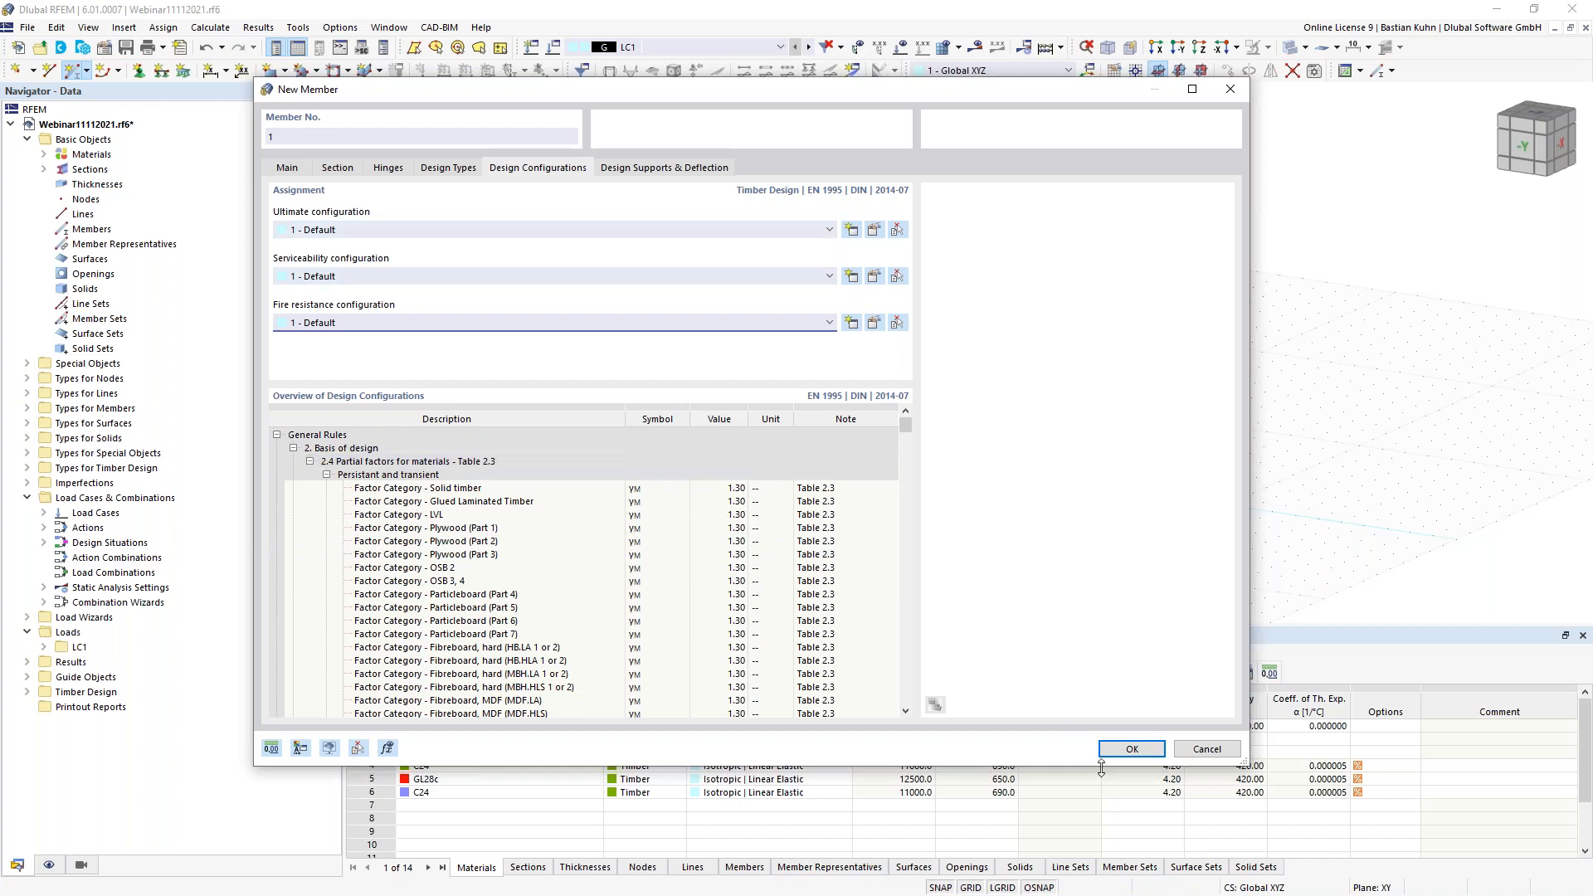
left_click(1122, 749)
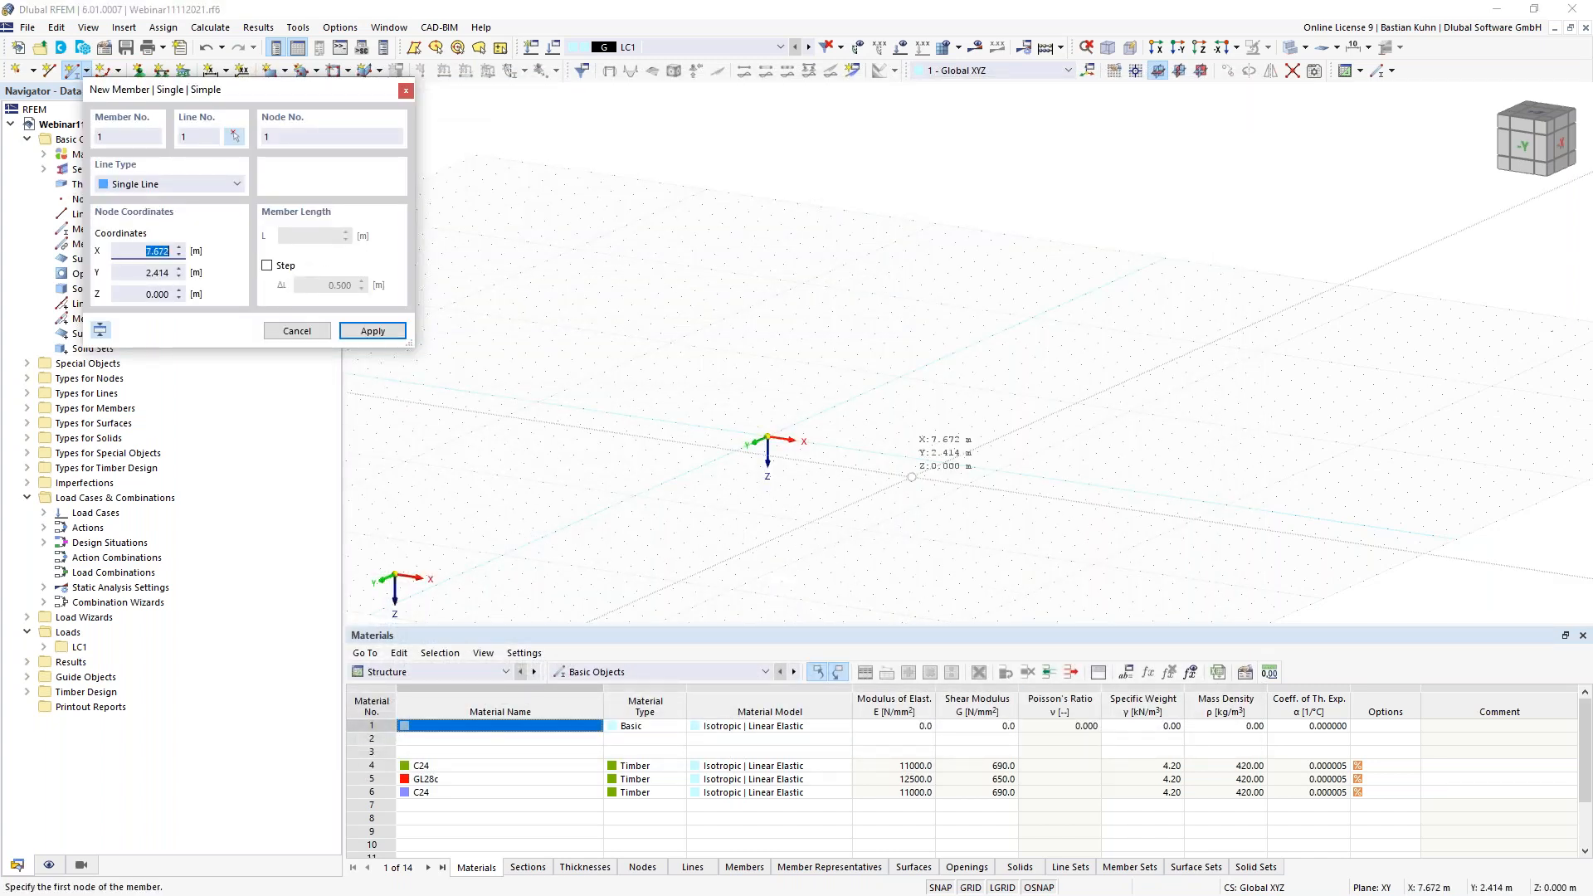
- Draw a vertical column 4 m high from the origin in the XZ plane and list its member representative
left_click(1200, 71)
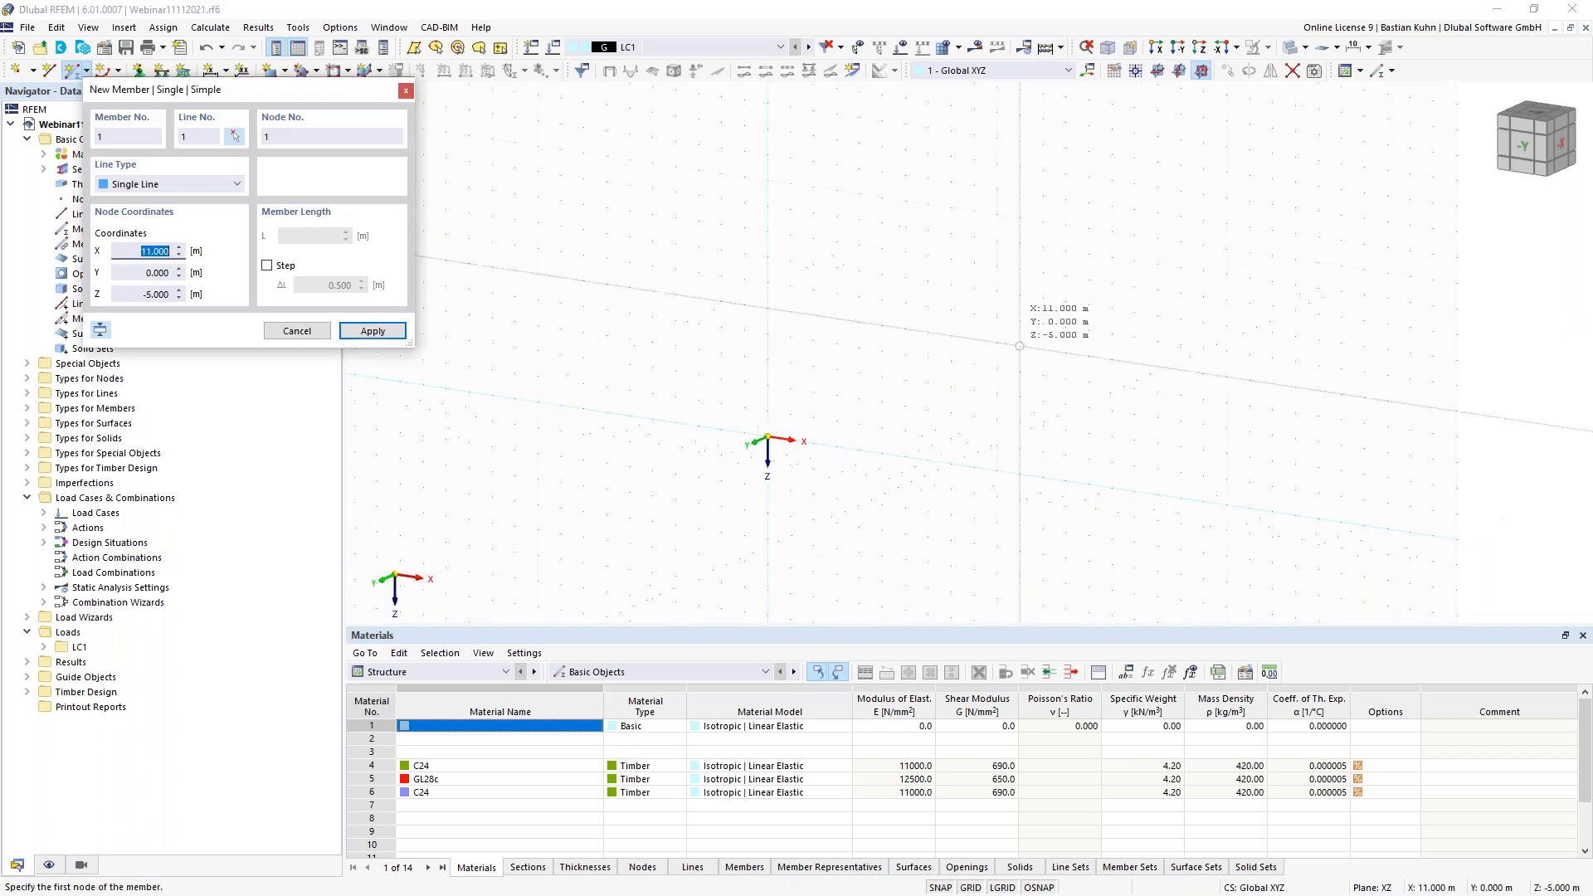
left_click(767, 436)
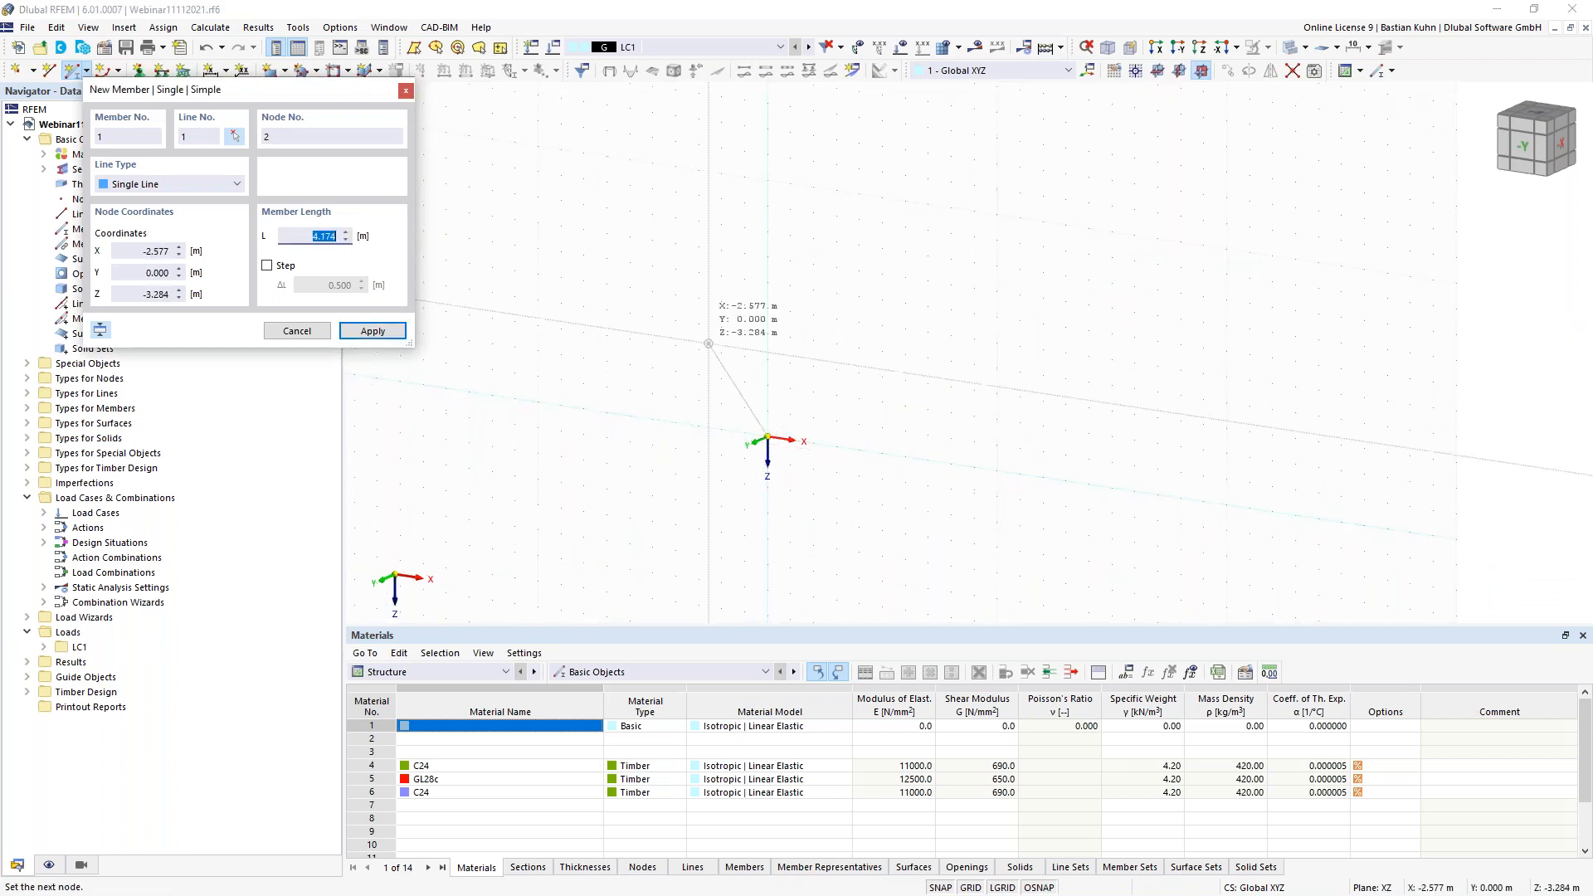
middle_click_drag(735, 355, 732, 387)
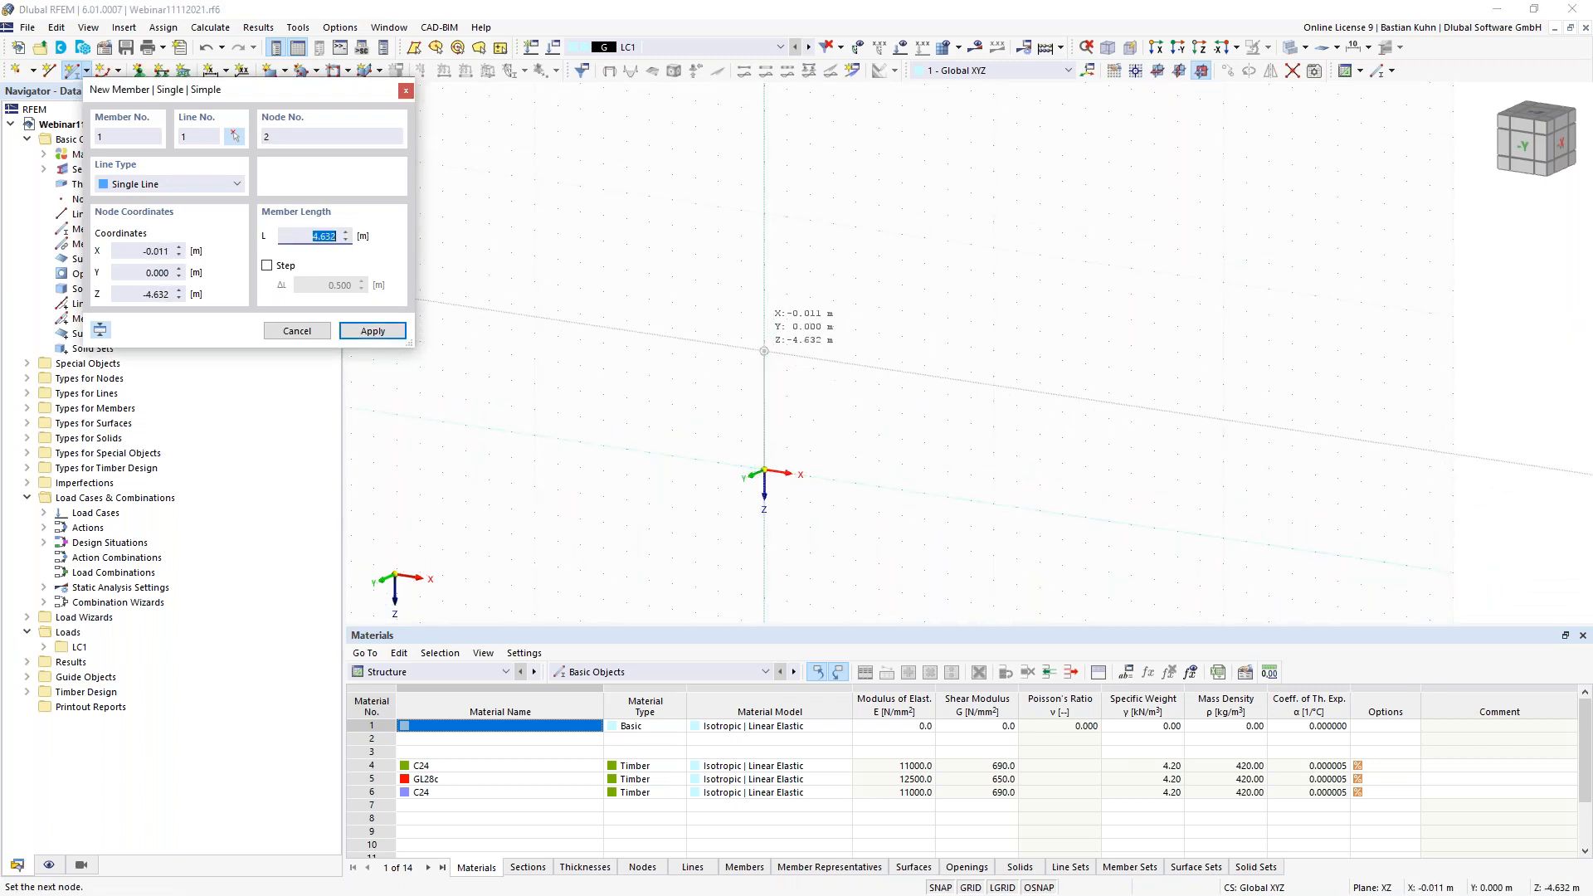
left_click(763, 366)
key("Escape")
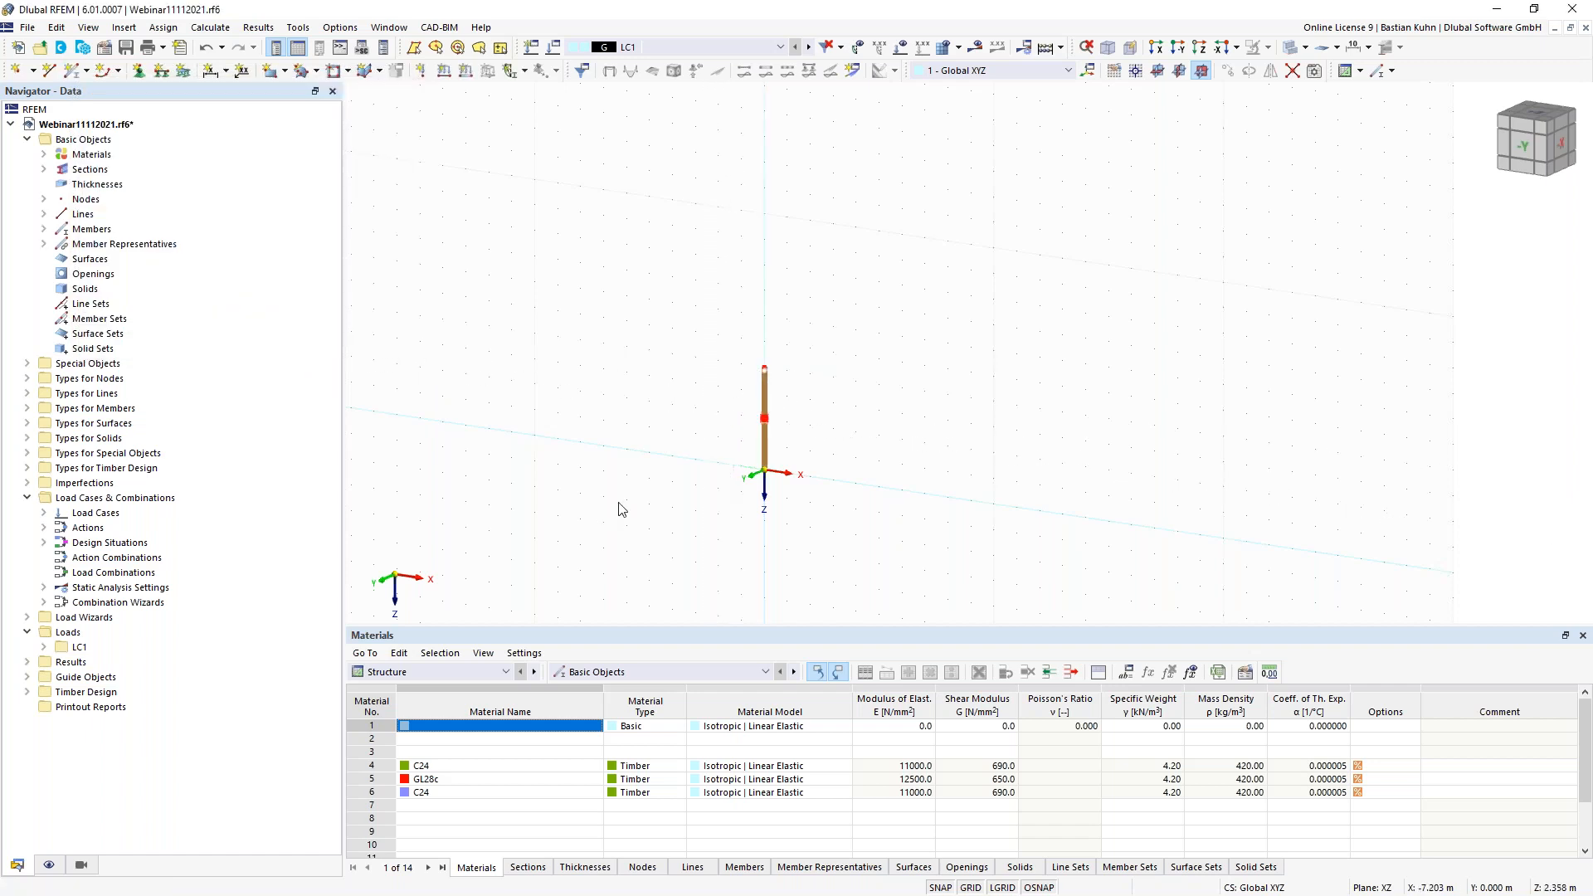
left_click(44, 244)
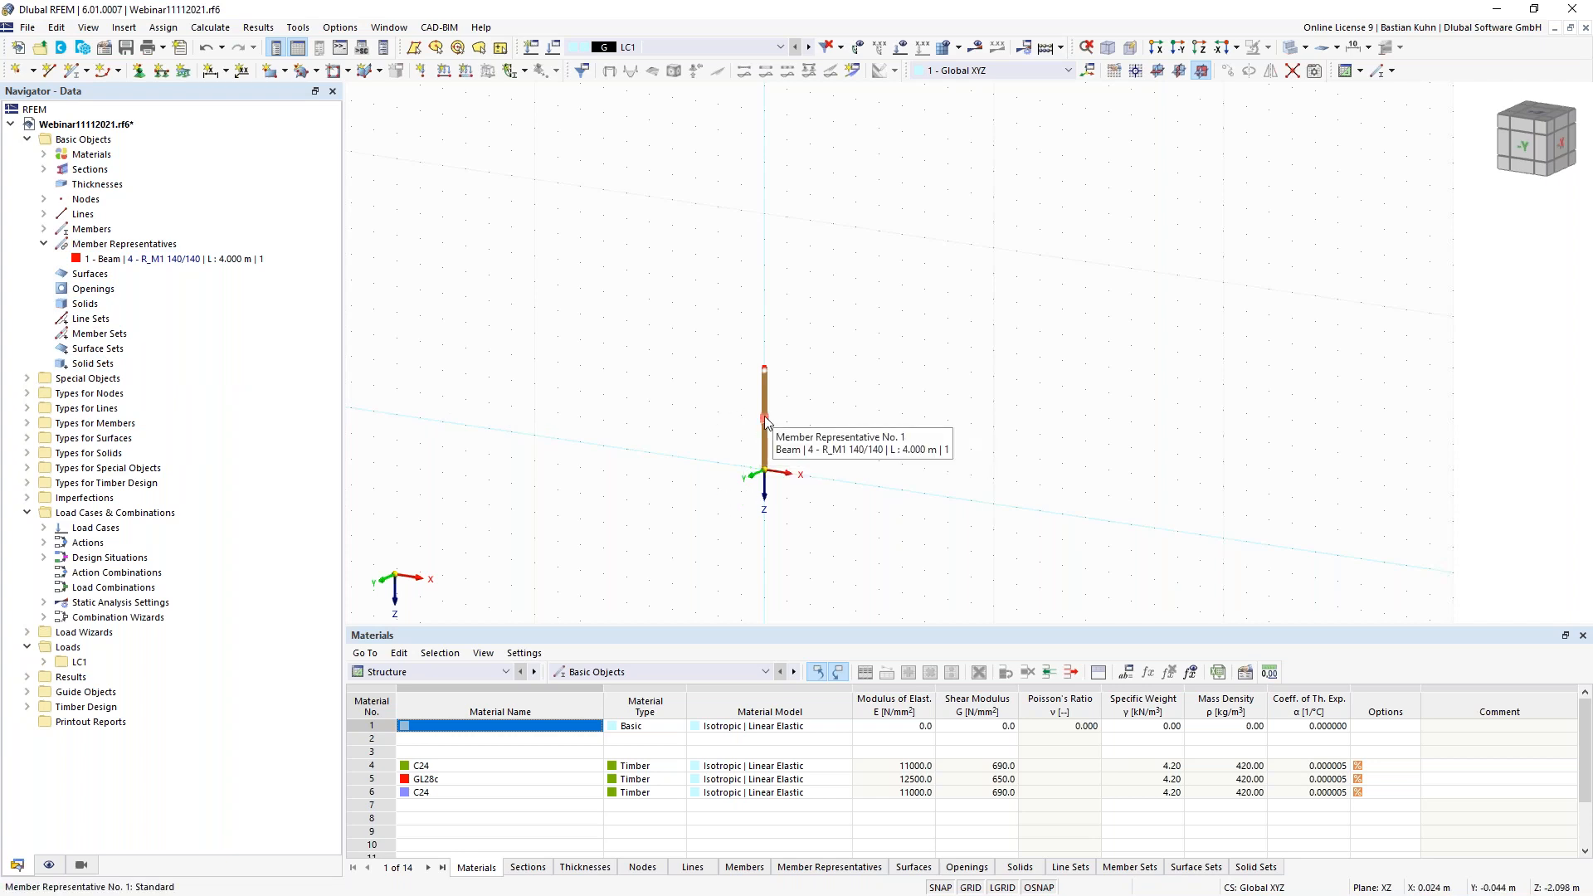
- Assign the first defined nodal support to the column's base node
left_click(139, 70)
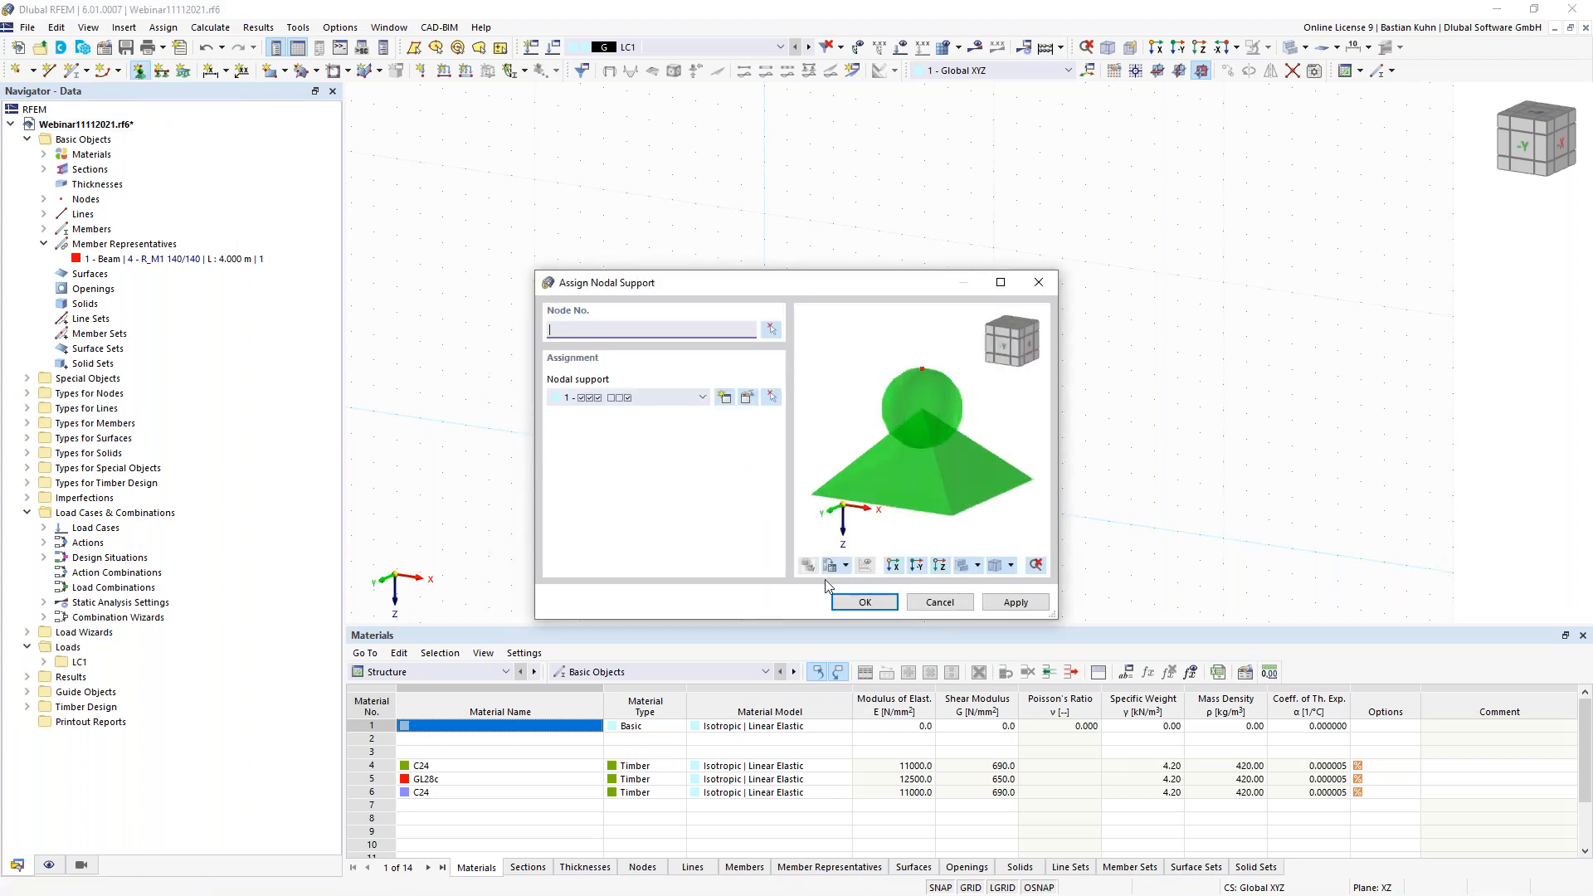
left_click(850, 599)
left_click_drag(824, 540, 675, 487)
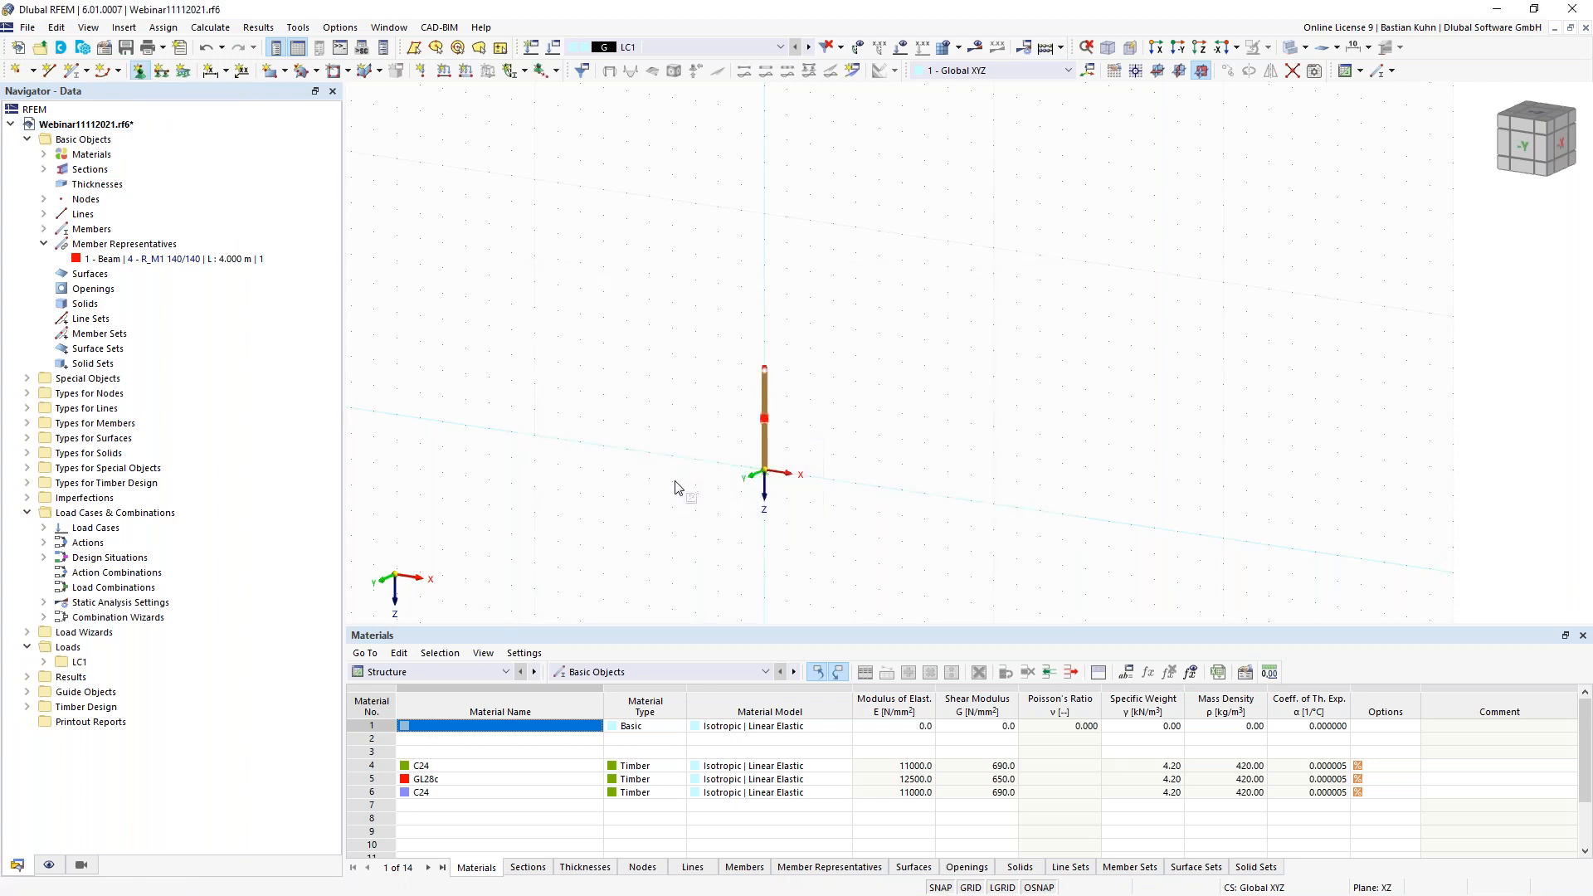
scroll(751, 498, "up", 3)
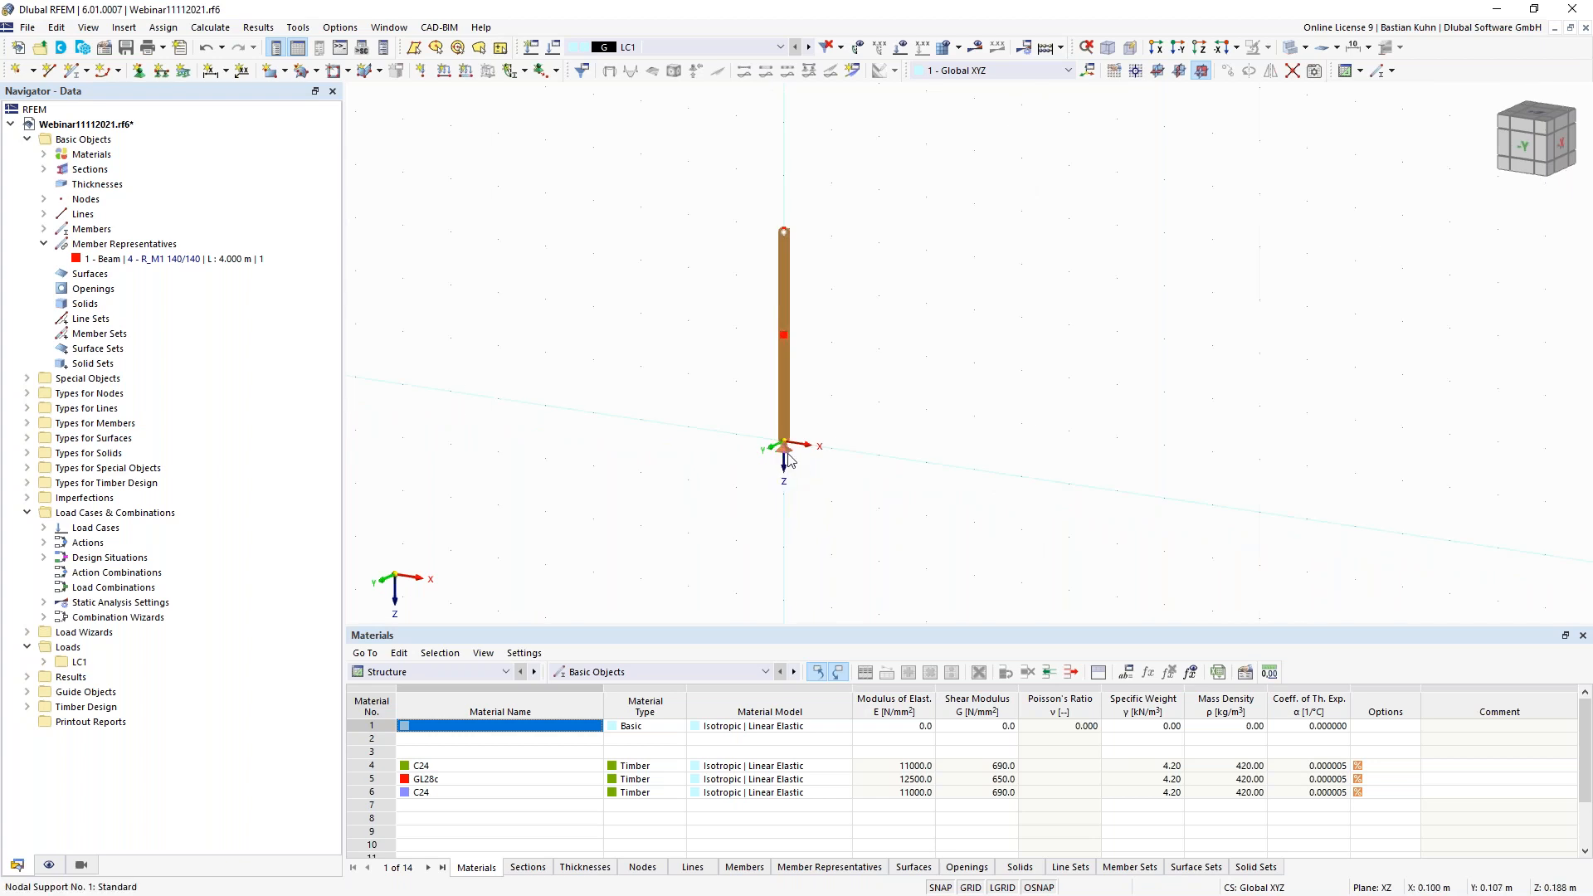
- Enlarge the display size of the nodal support symbol at the column base
right_click(790, 460)
left_click_drag(1025, 162, 1054, 162)
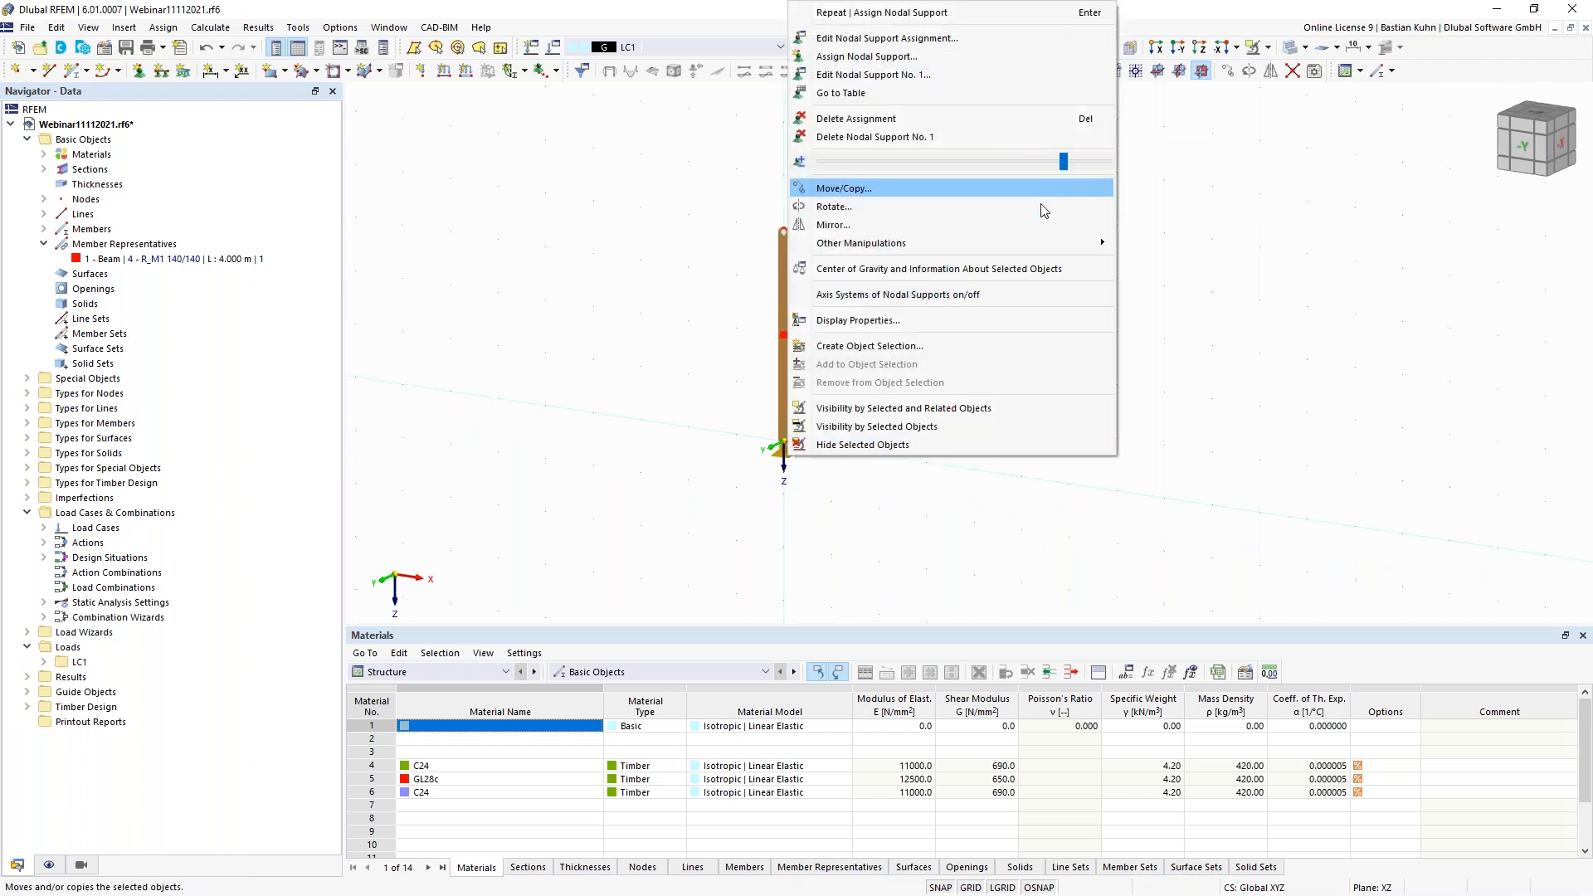
left_click(681, 371)
scroll(778, 466, "up", 2)
right_click(786, 461)
left_click_drag(1058, 163, 1073, 163)
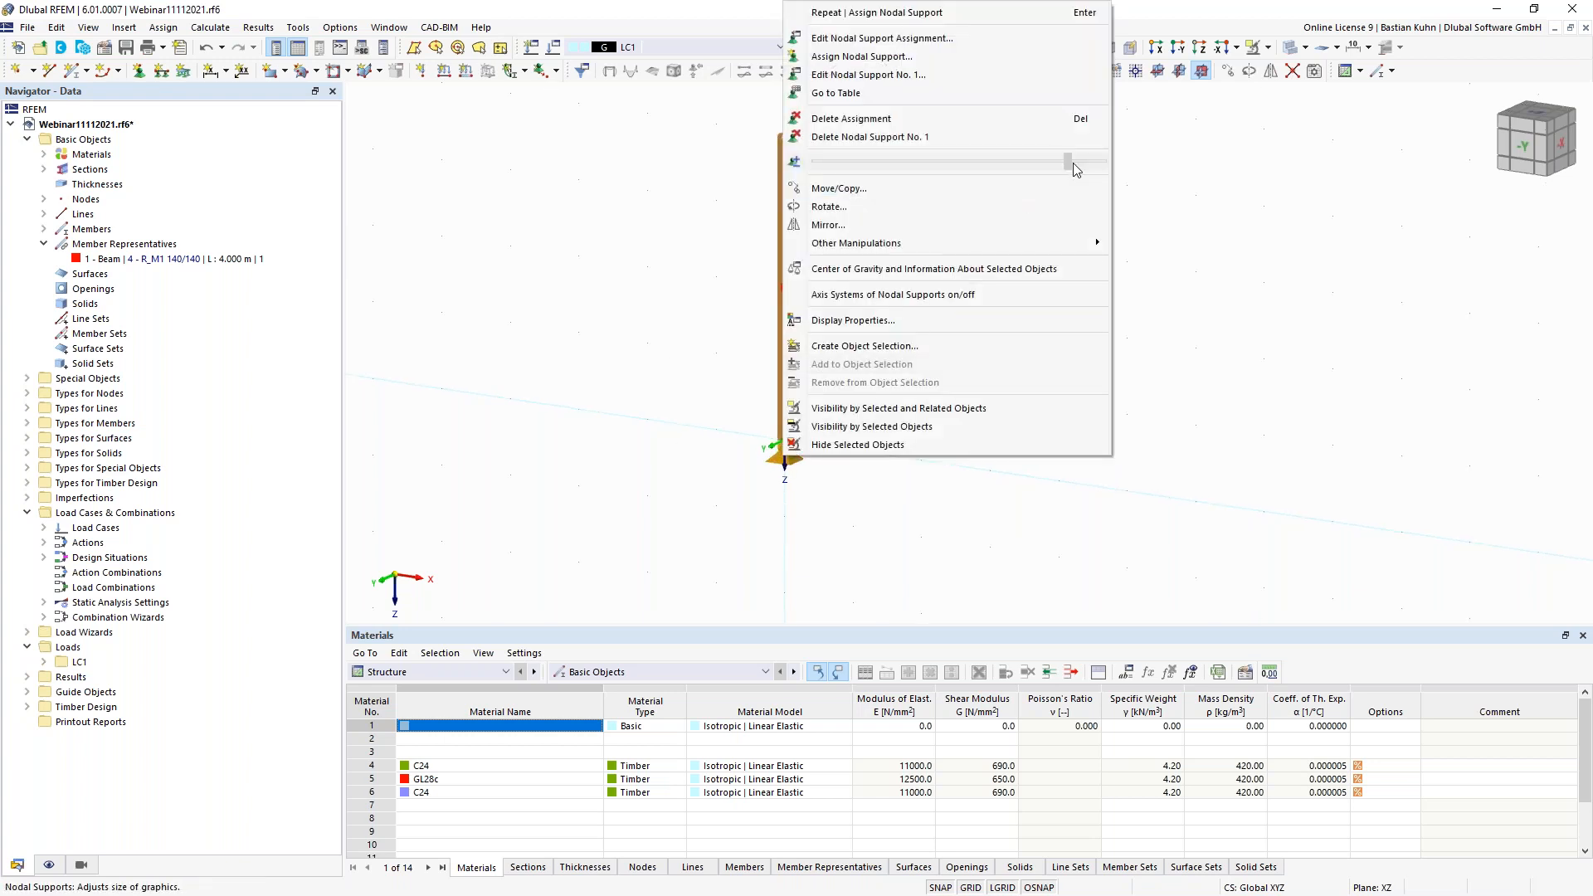
left_click(663, 331)
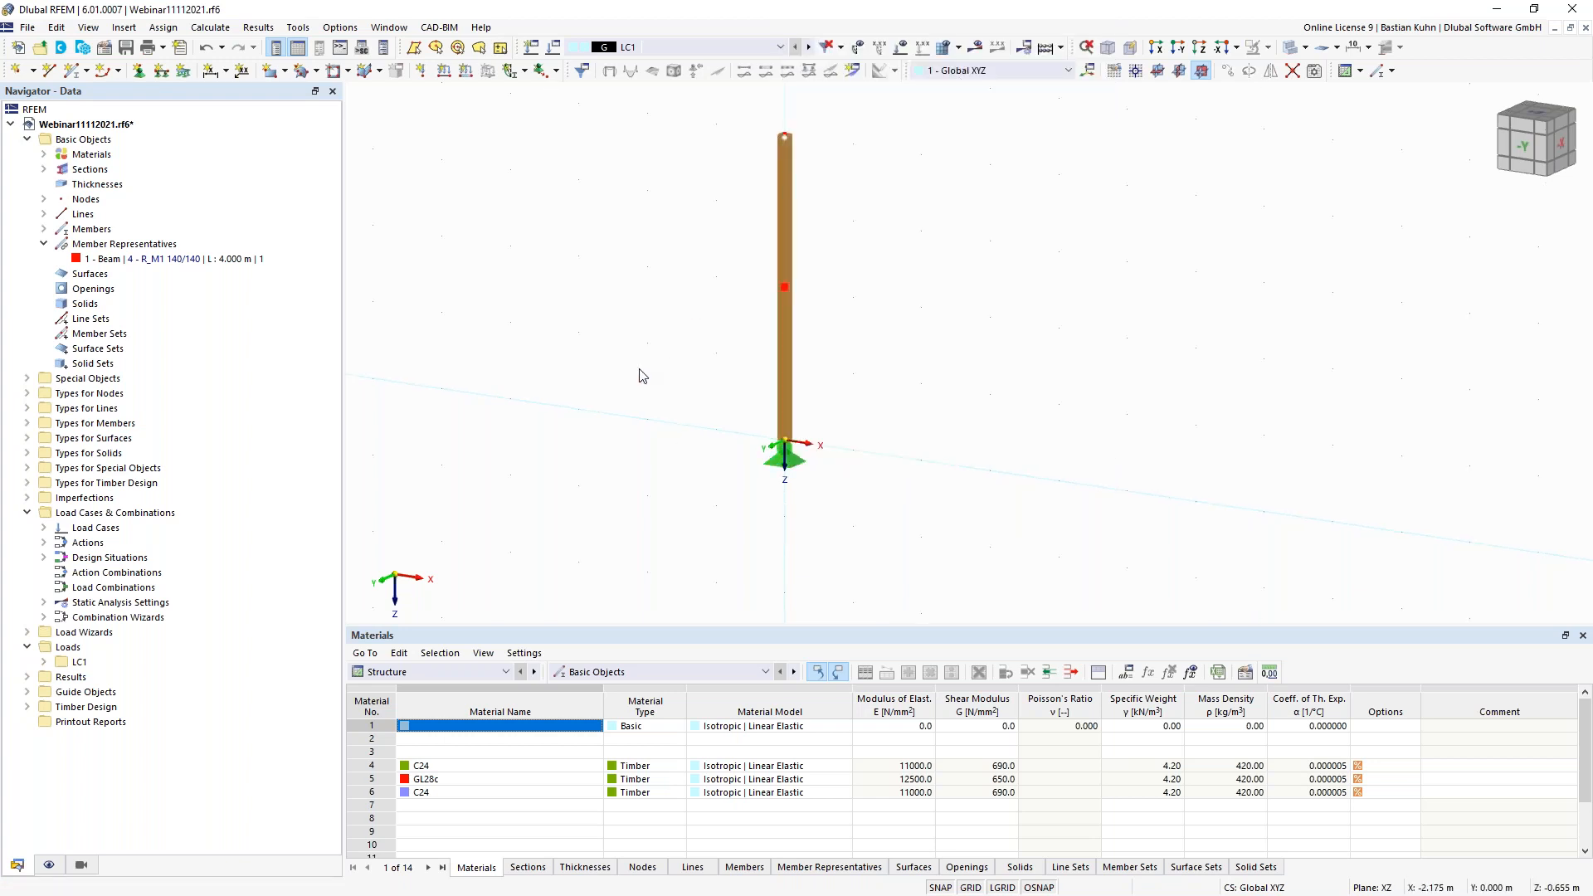
- Copy the column together with its support 14 m in the X direction
scroll(645, 377, "down", 2)
scroll(645, 380, "down", 1)
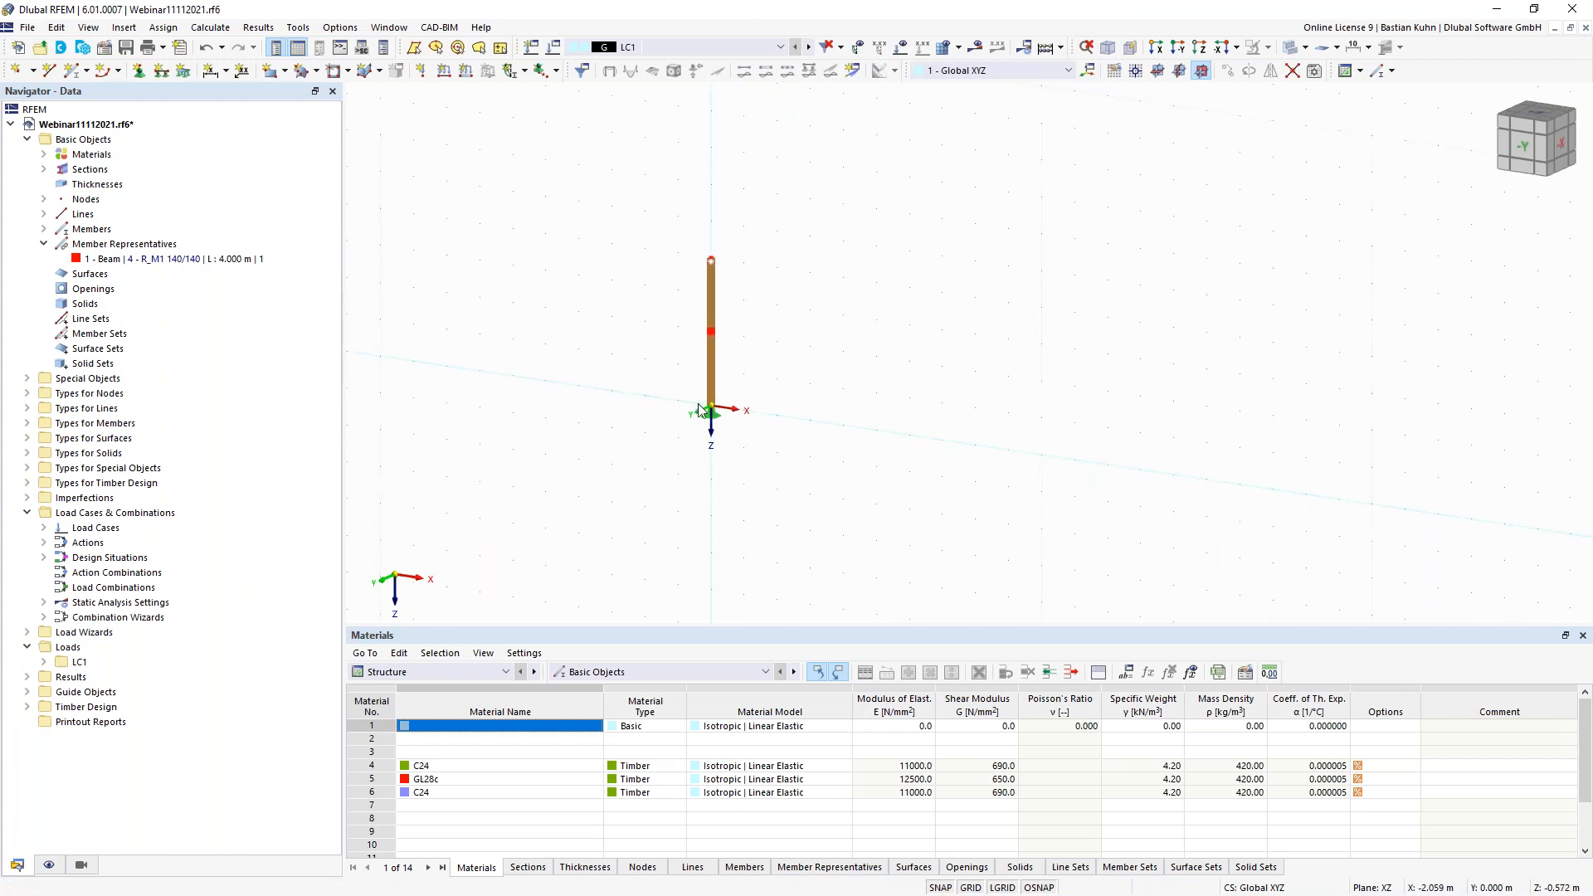
middle_click_drag(725, 375, 644, 425)
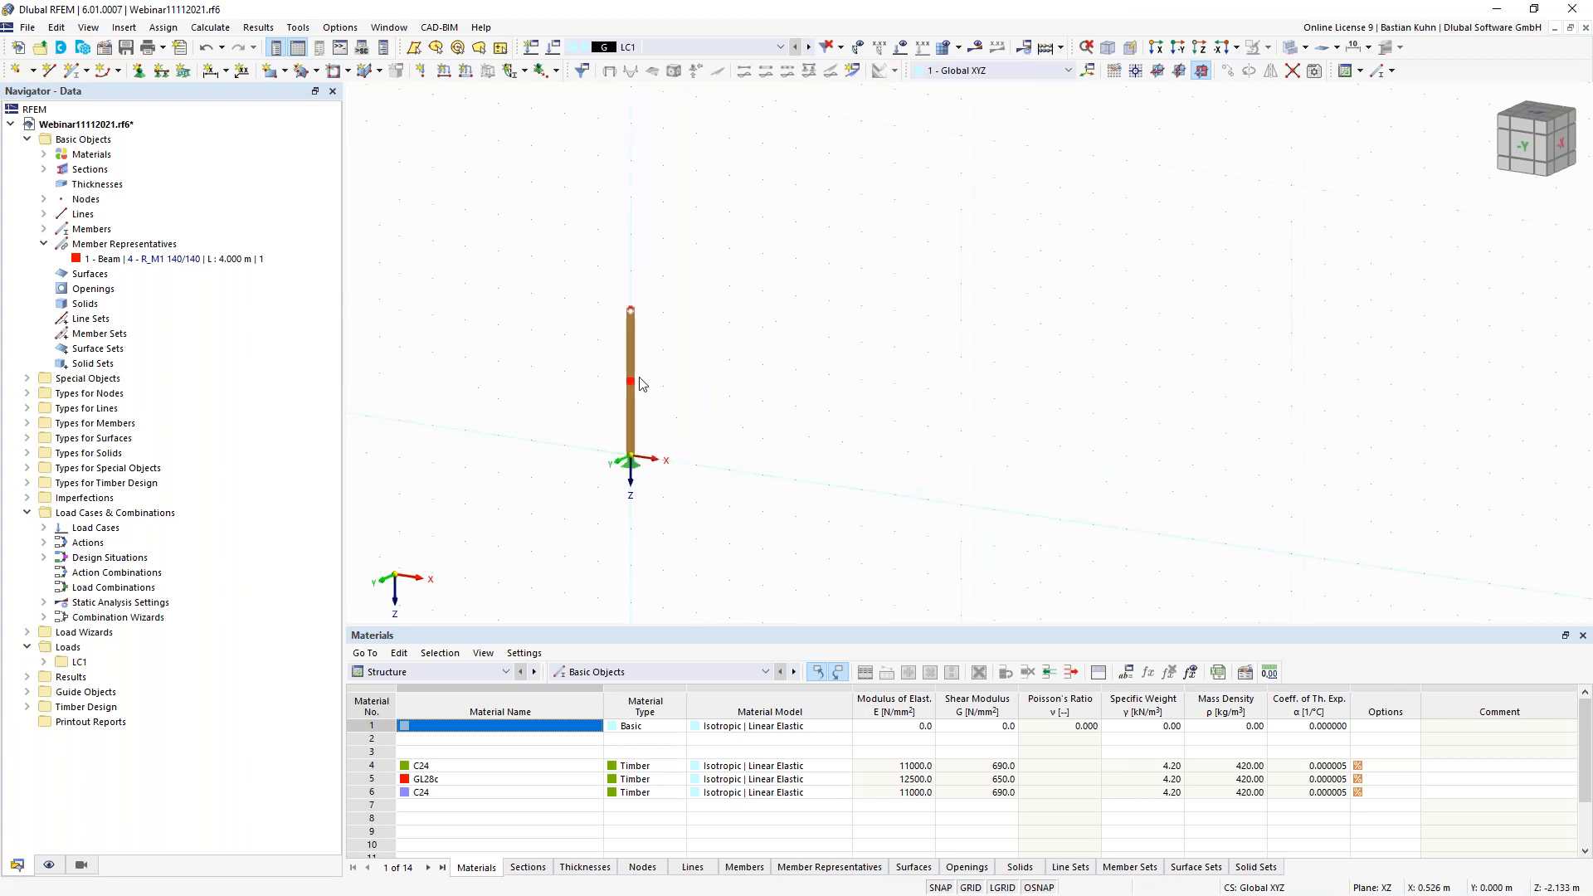
right_click(630, 425)
left_click(752, 164)
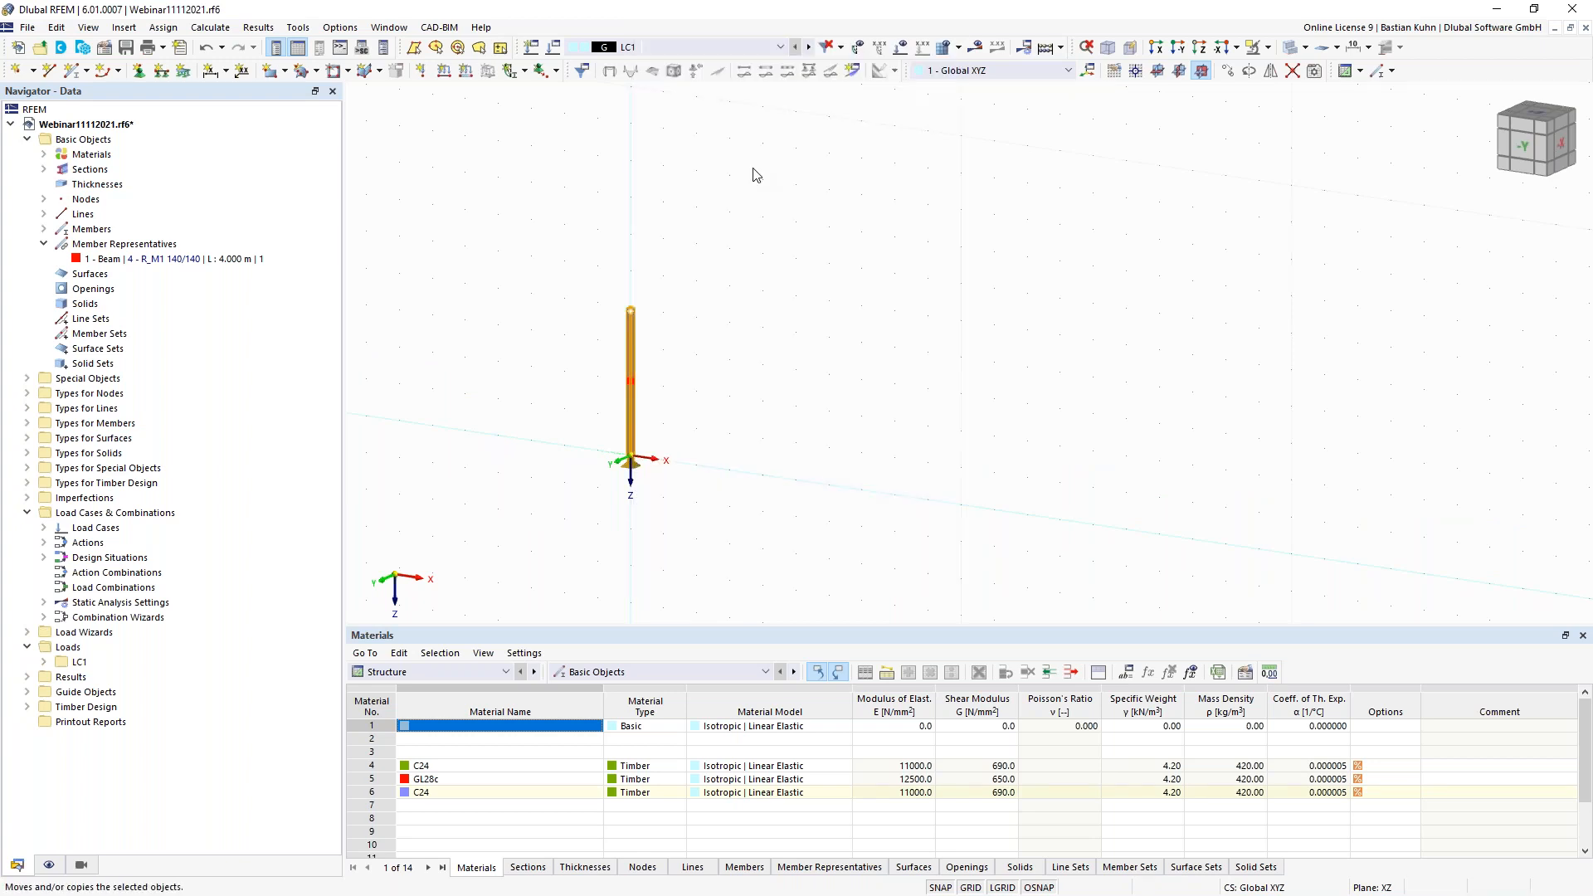
left_click(564, 308)
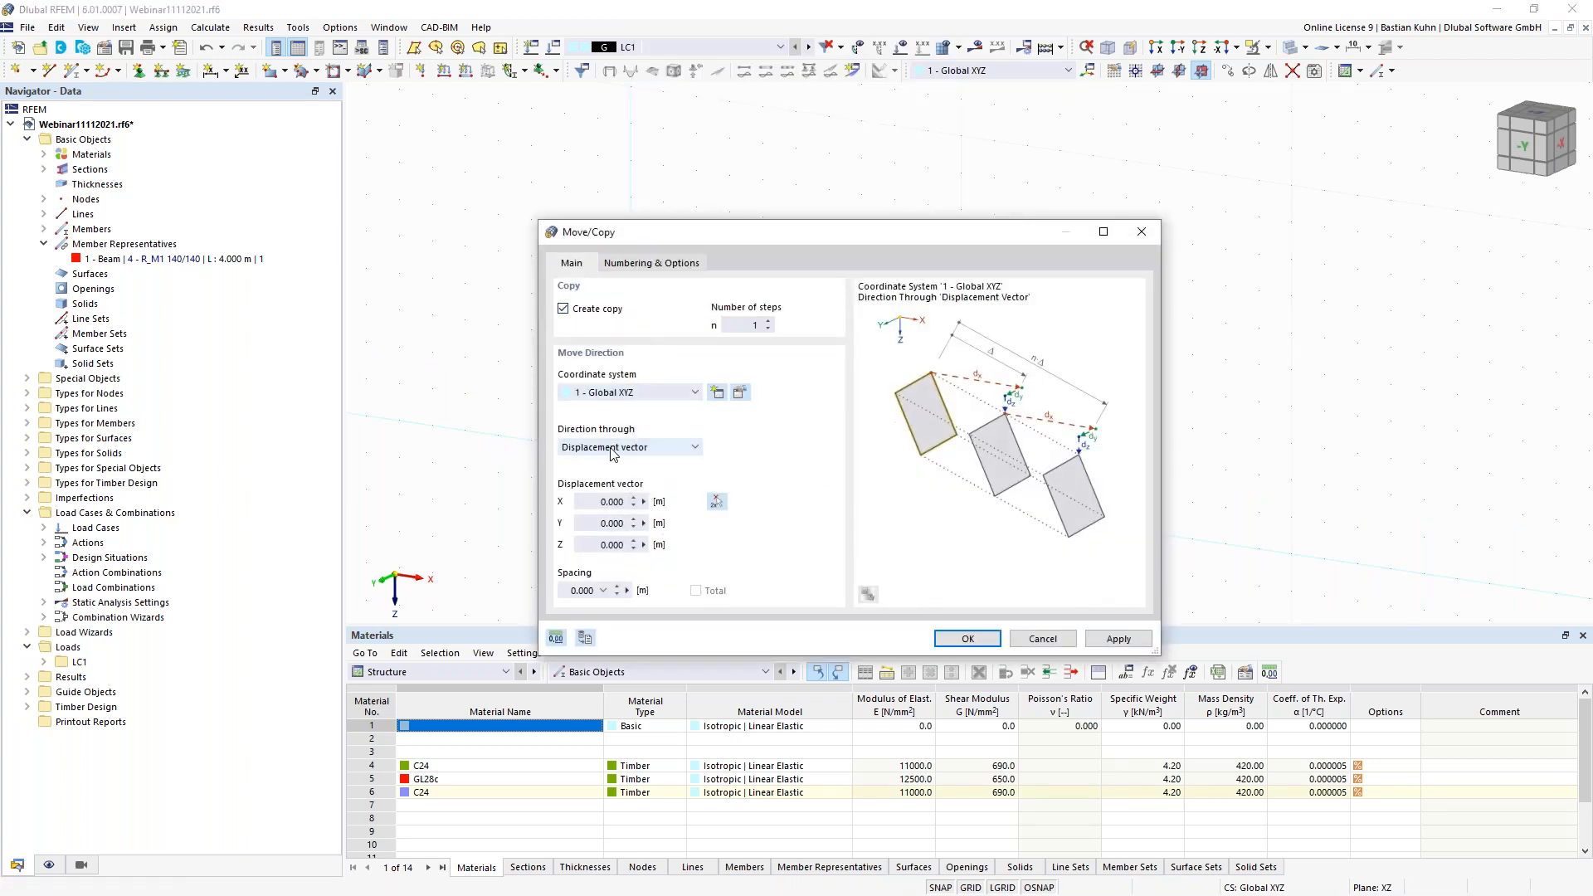
left_click(597, 501)
type("14")
left_click(951, 644)
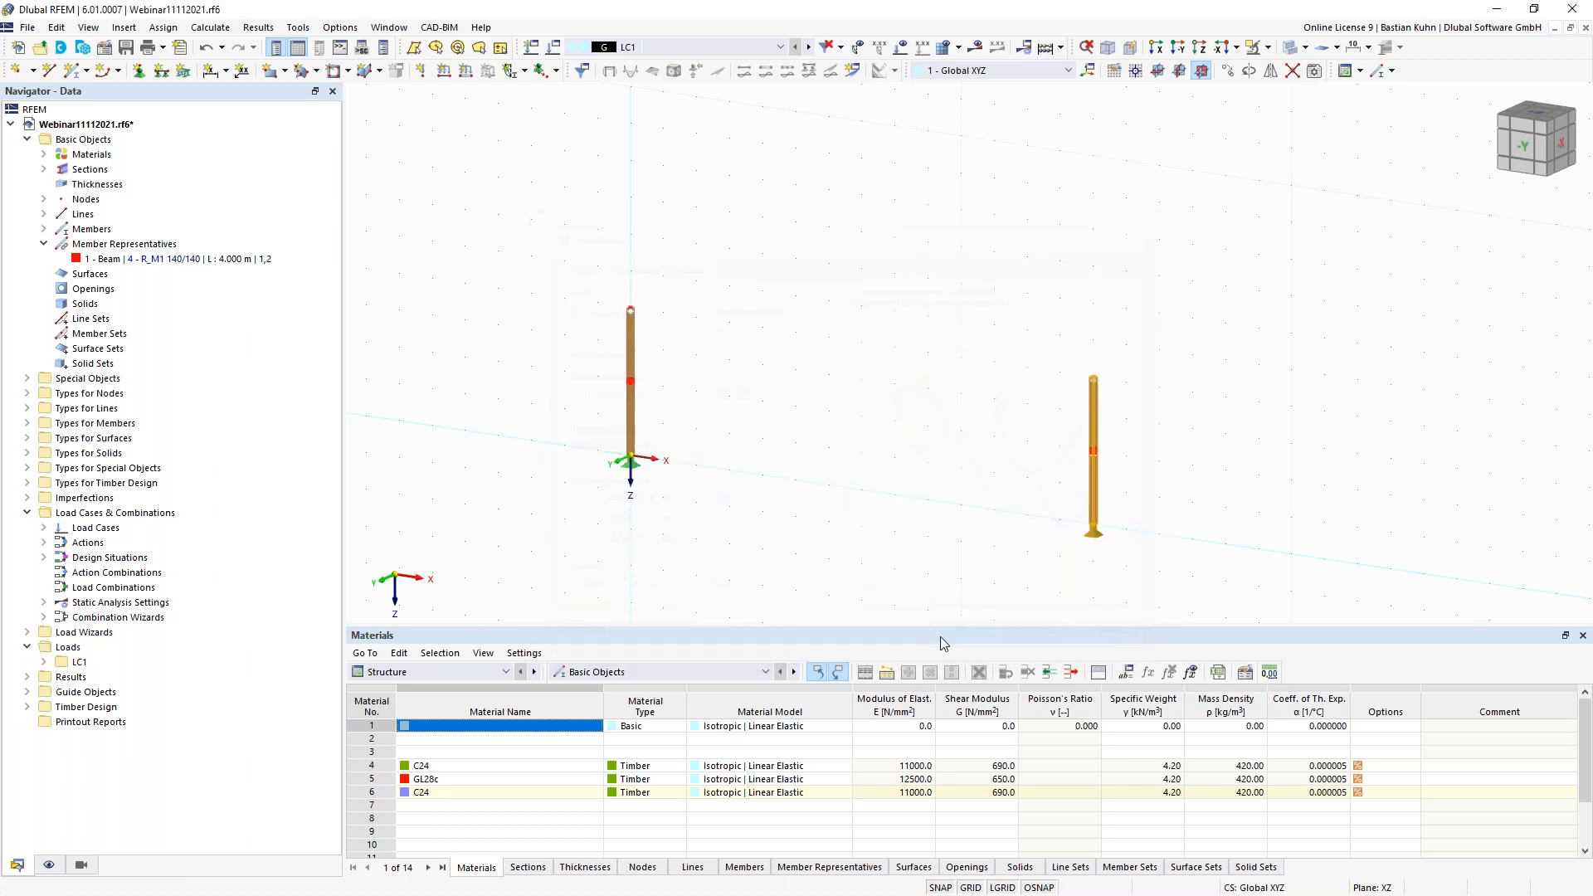
- Create a beam member with the R_M1 140/280 section in GL28c between the tops of the two columns
middle_click_drag(852, 475, 834, 429)
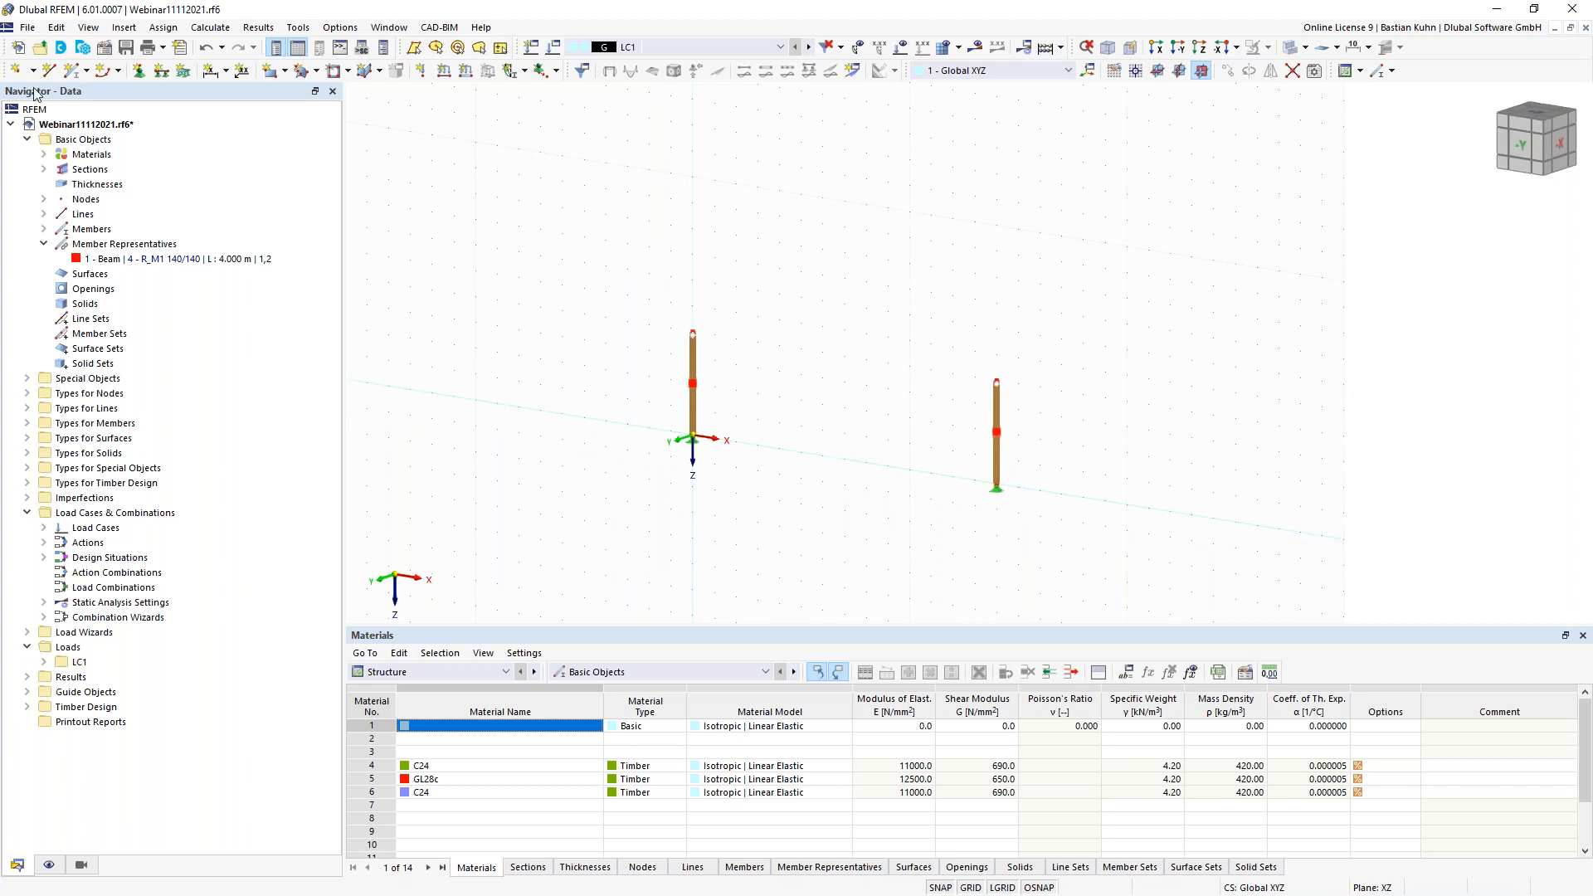
left_click(76, 75)
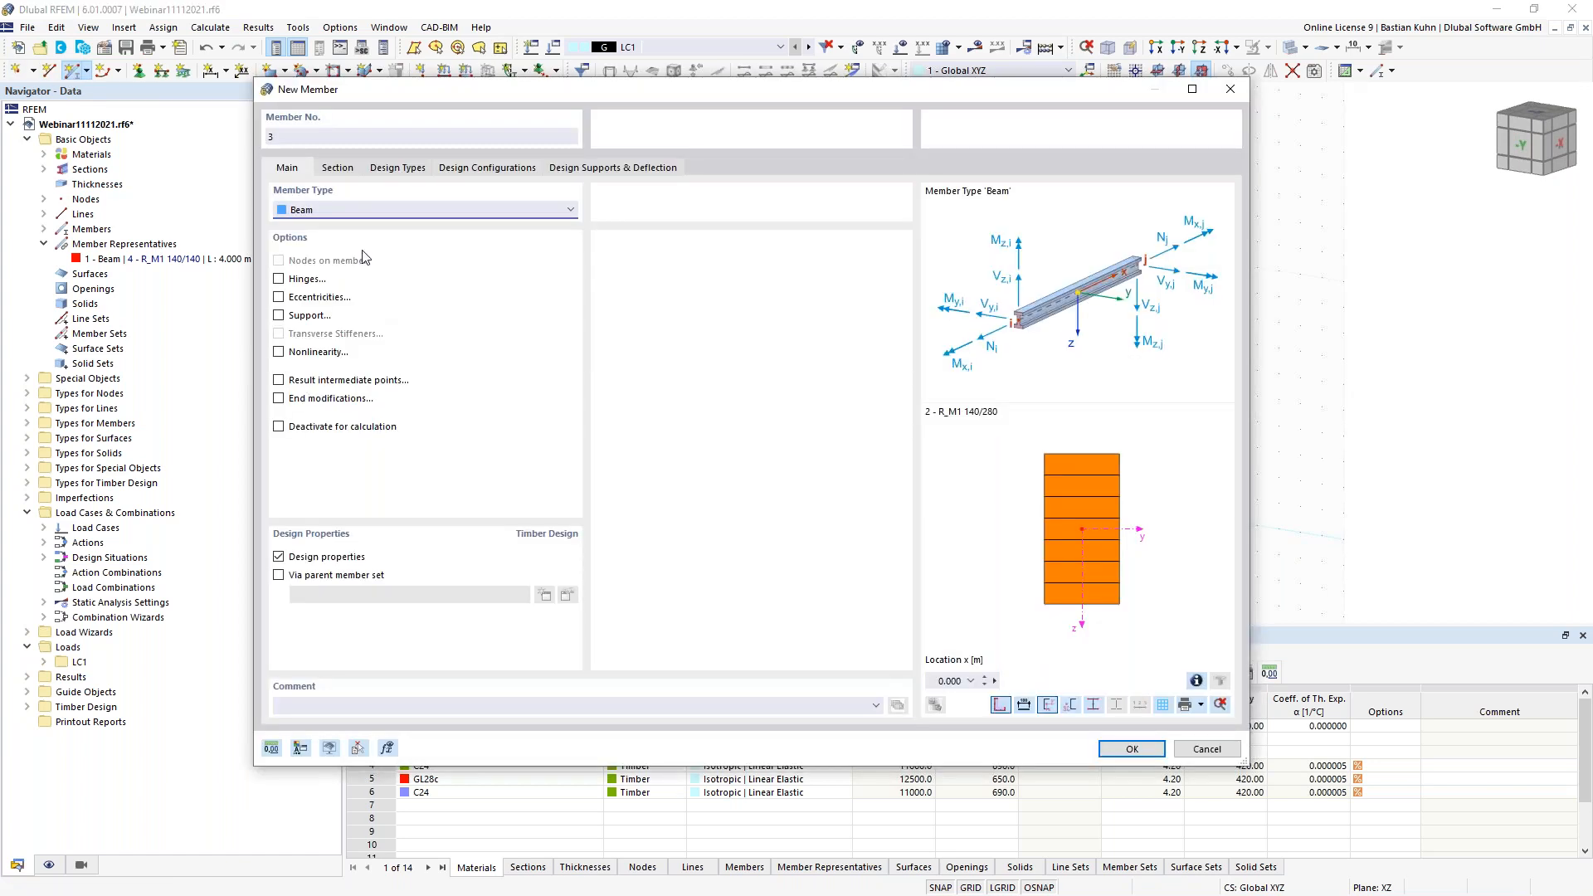
left_click(337, 168)
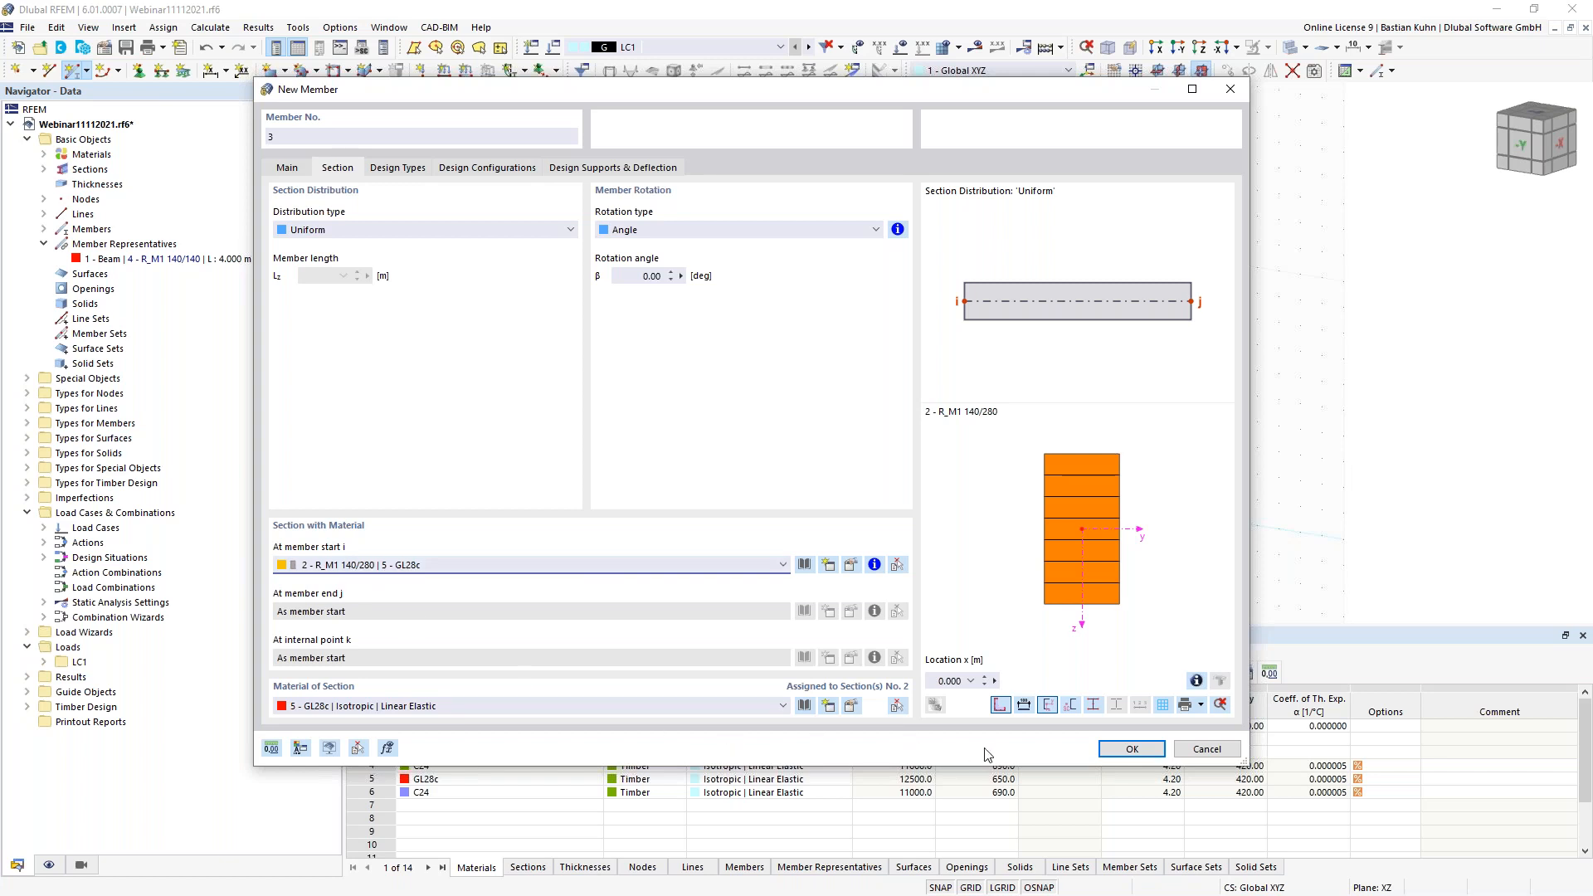
left_click(1132, 749)
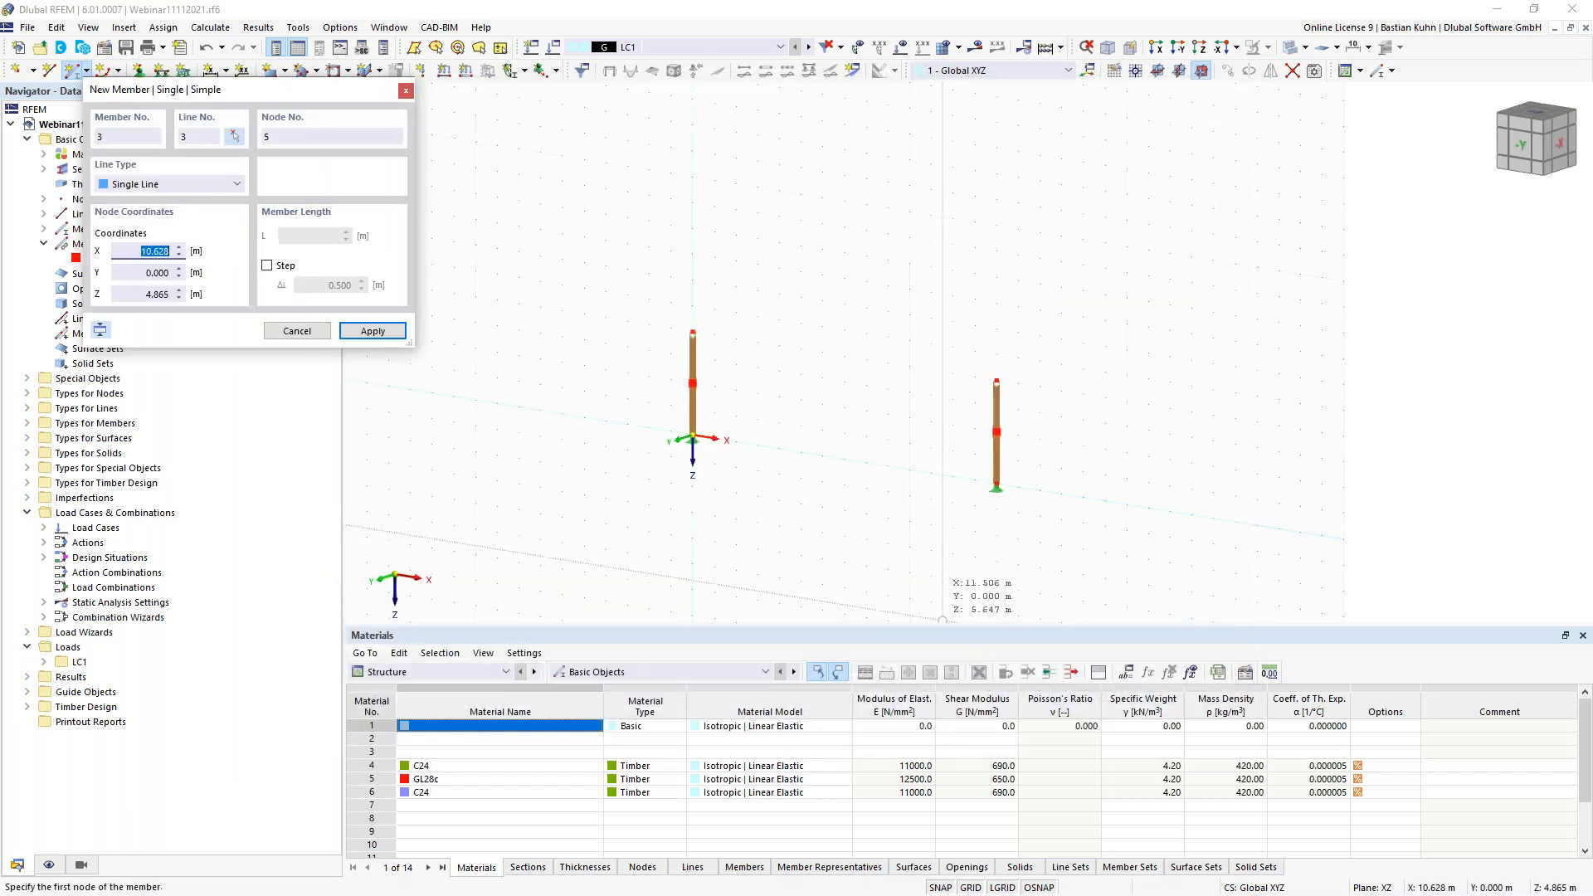
left_click(693, 333)
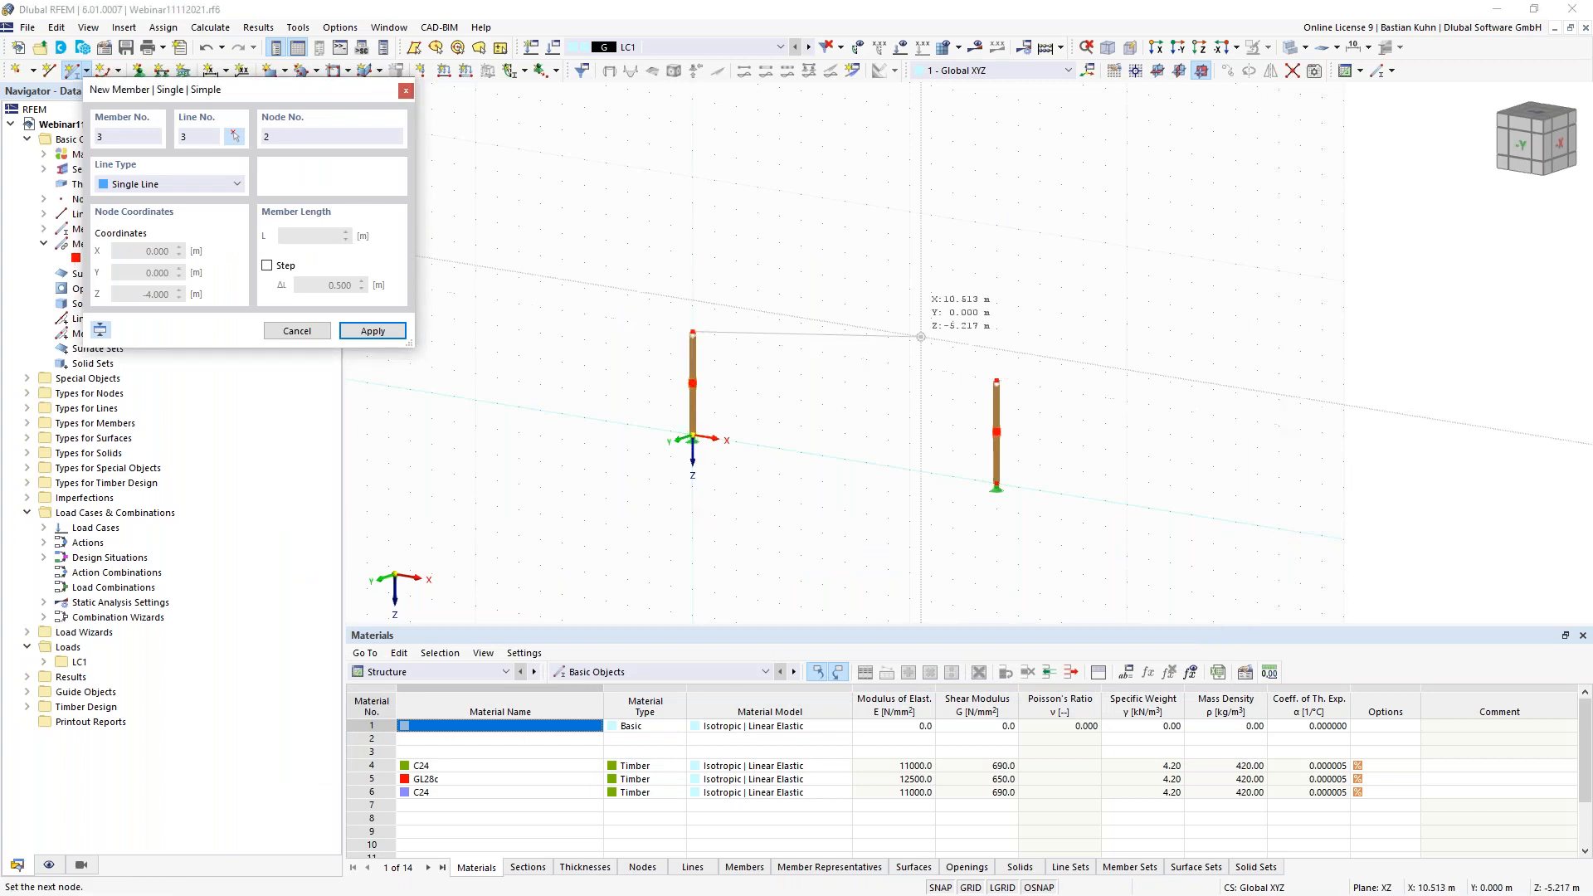
left_click(997, 381)
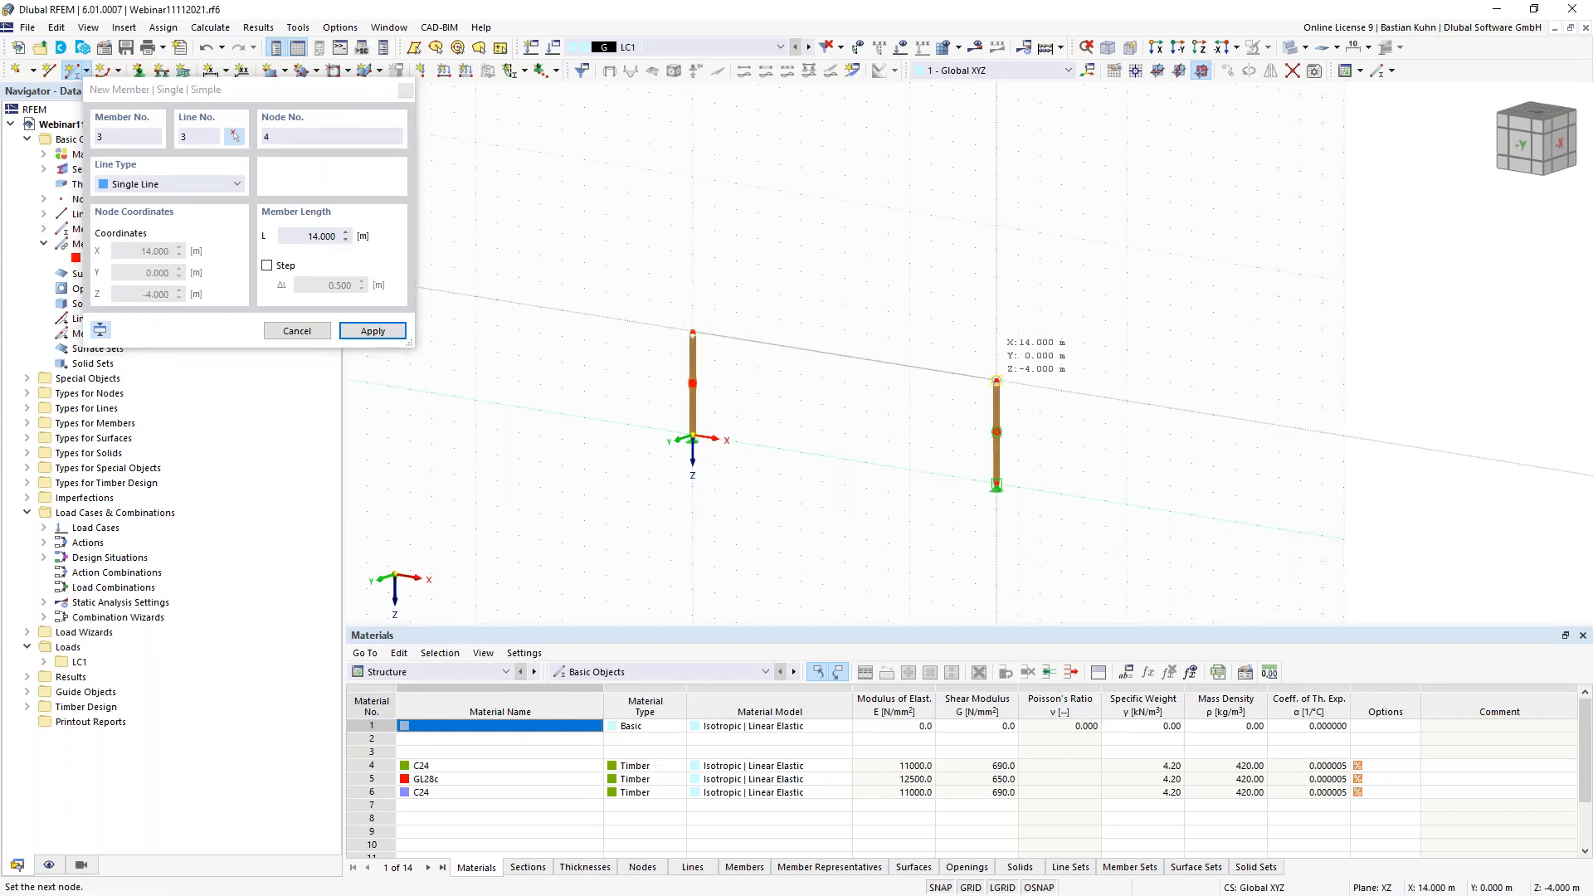
key("Escape")
- Divide the horizontal beam between the columns using one intermediate node
right_click(866, 371)
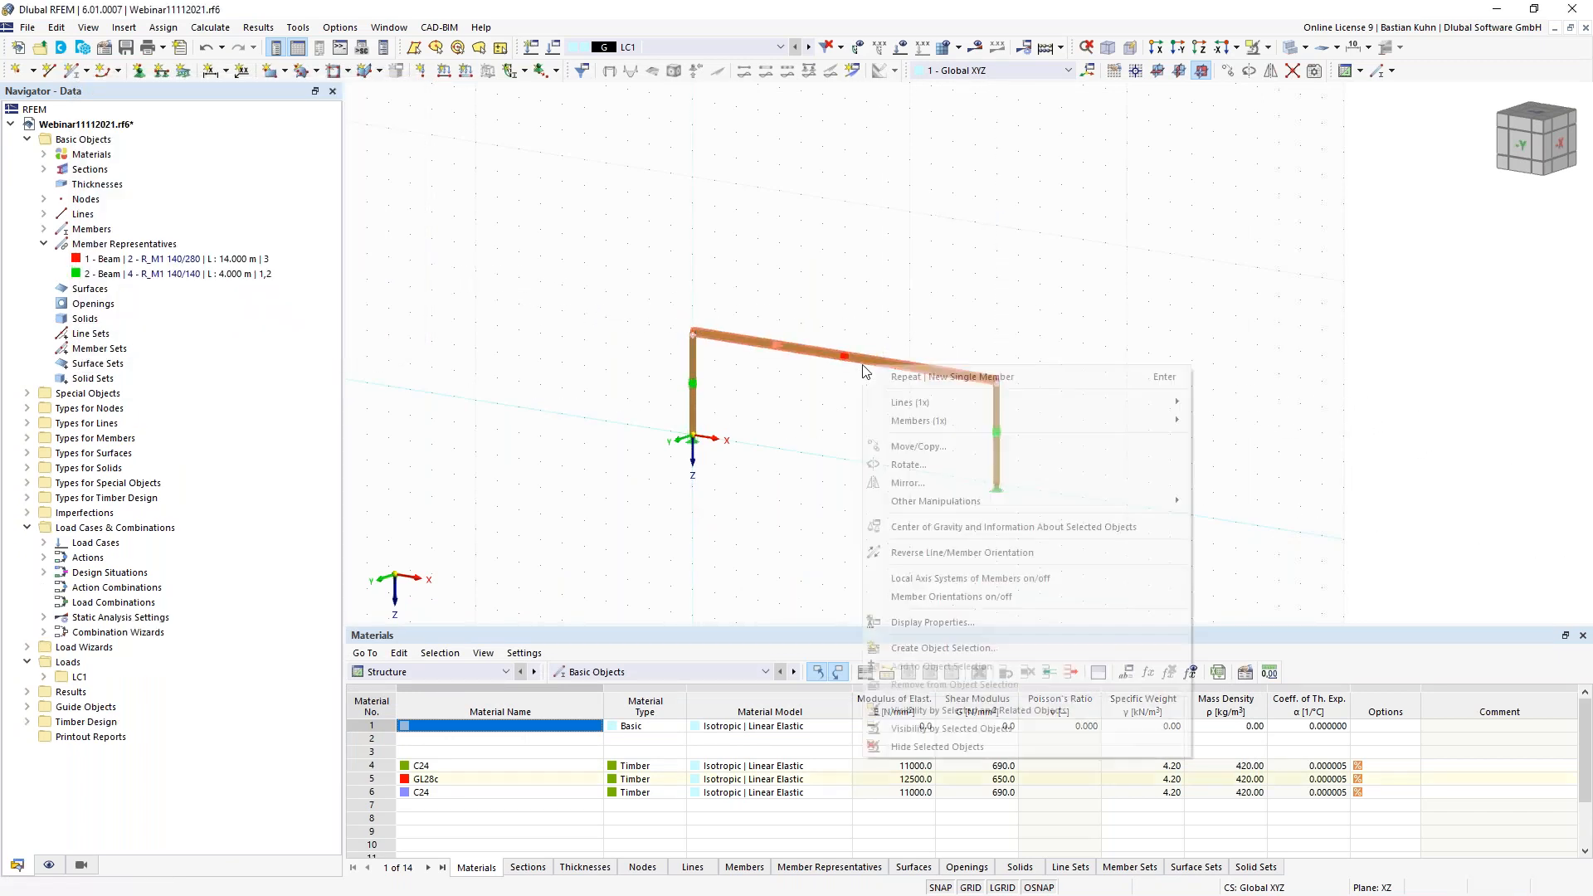
mouse_move(1037, 420)
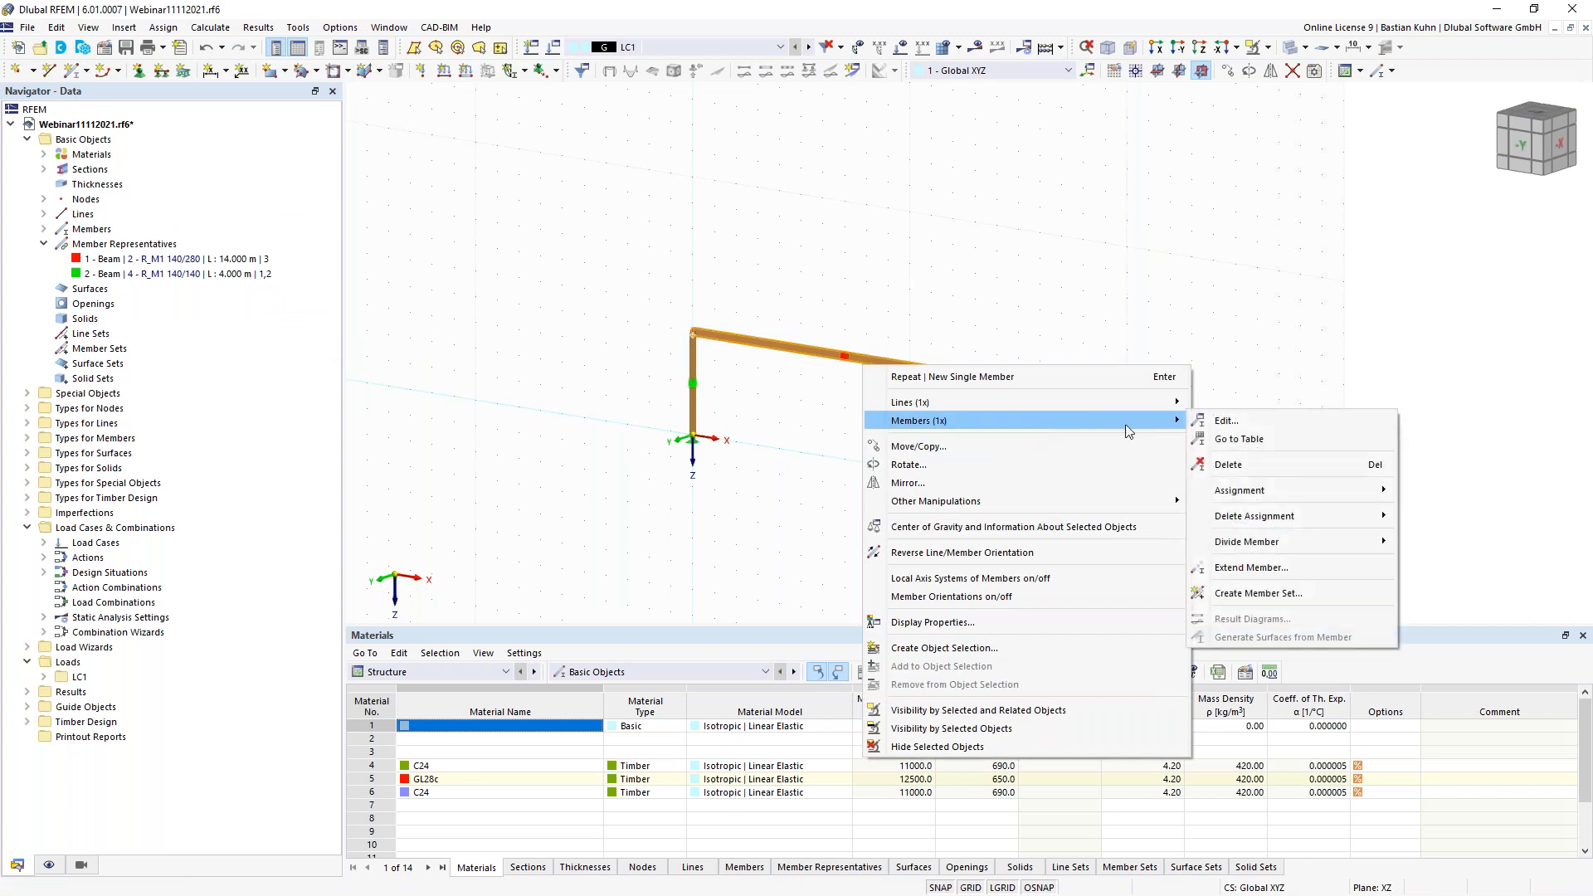
mouse_move(1263, 542)
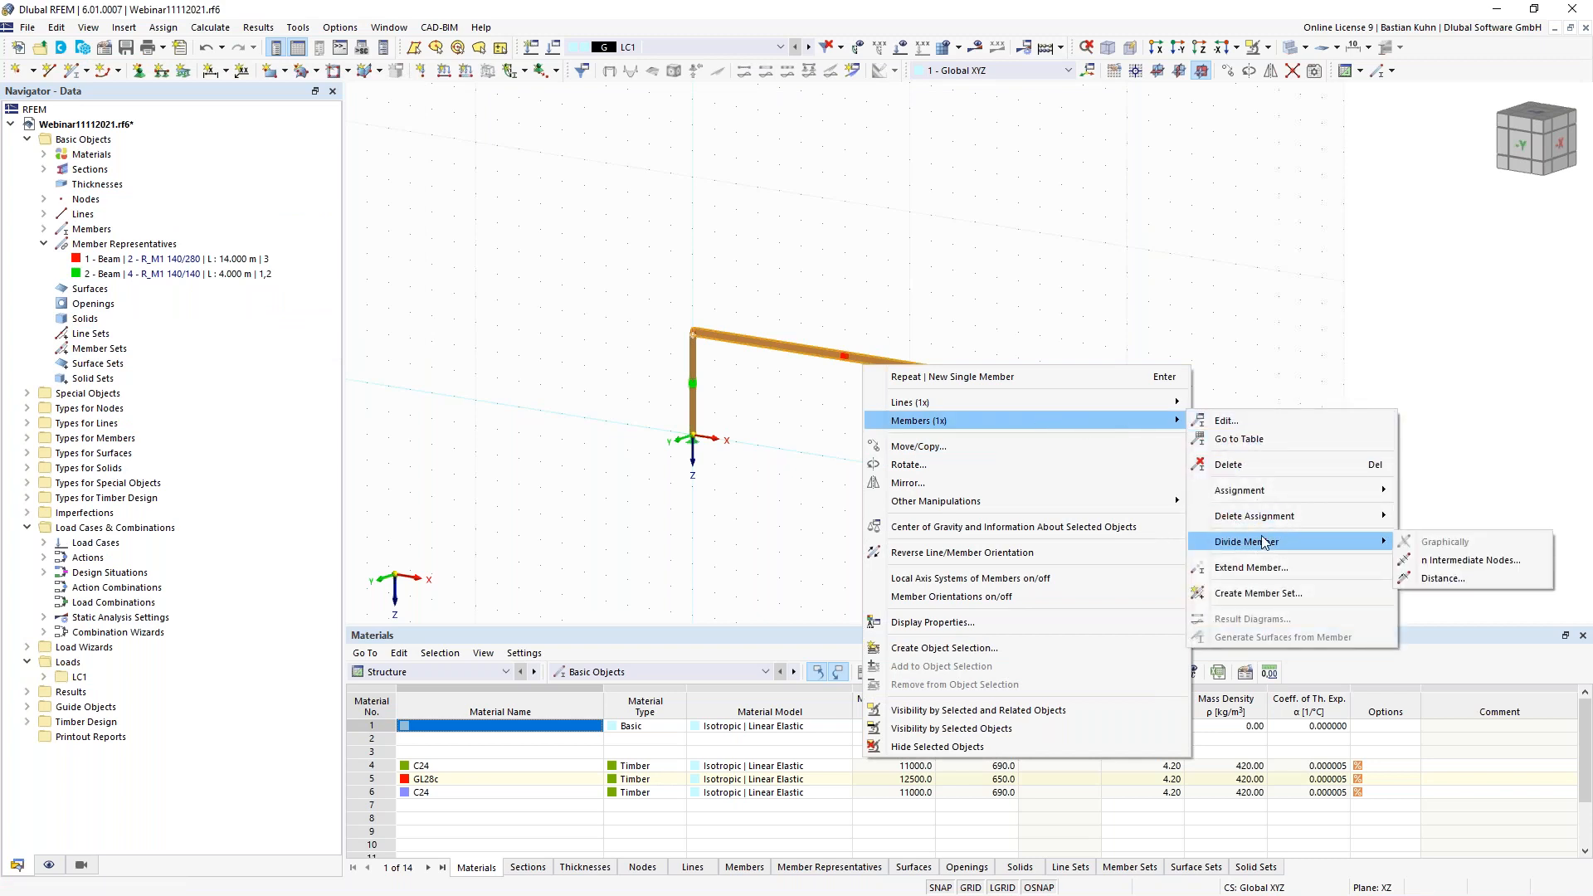
left_click(1457, 561)
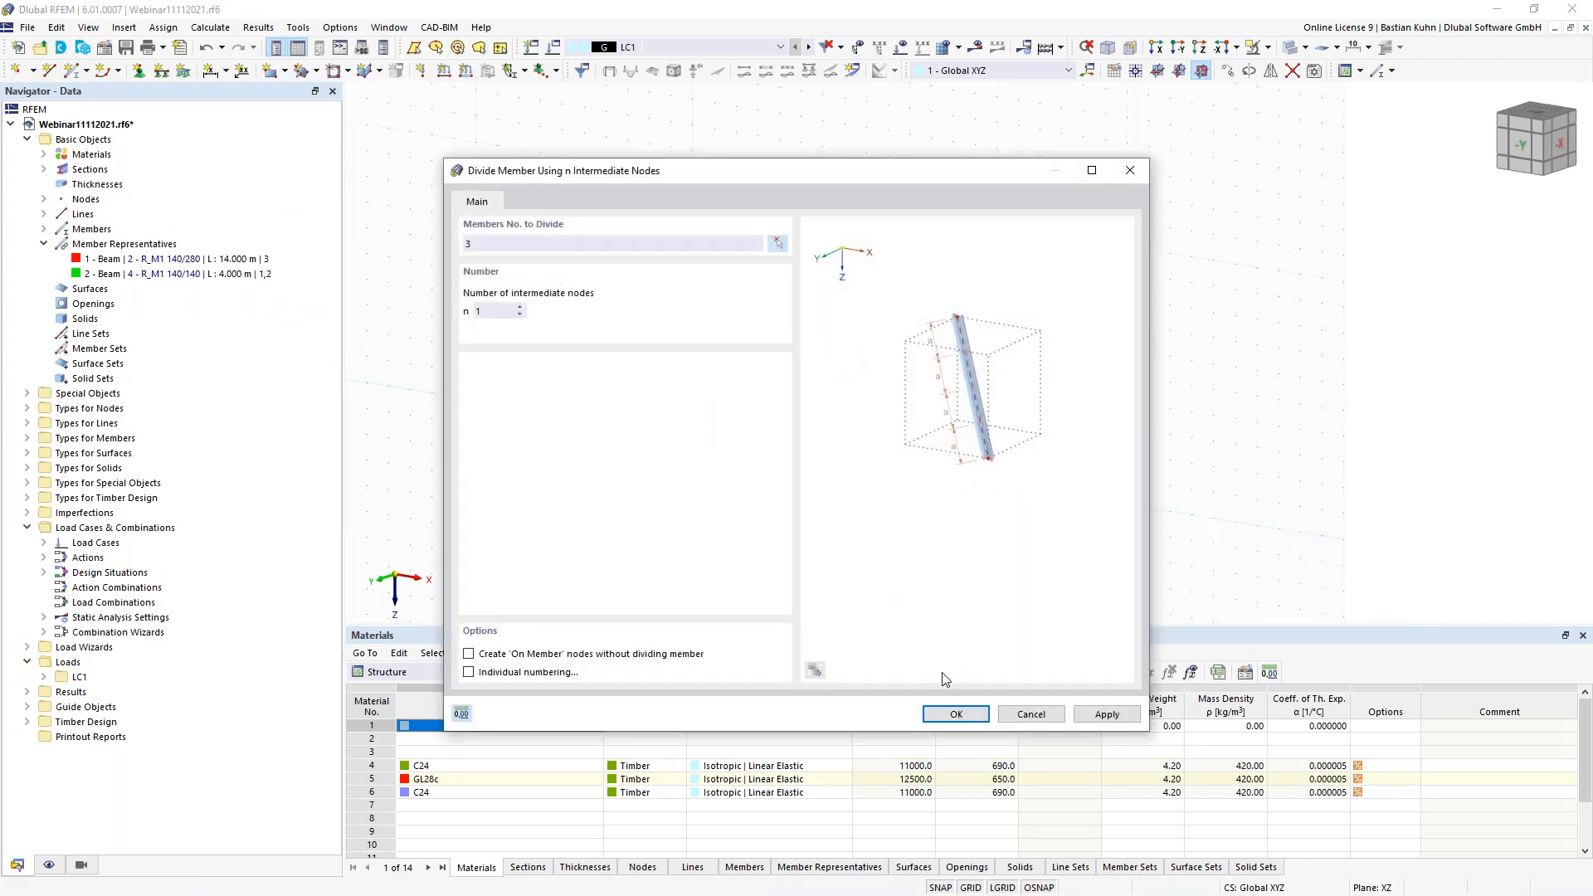
left_click(954, 715)
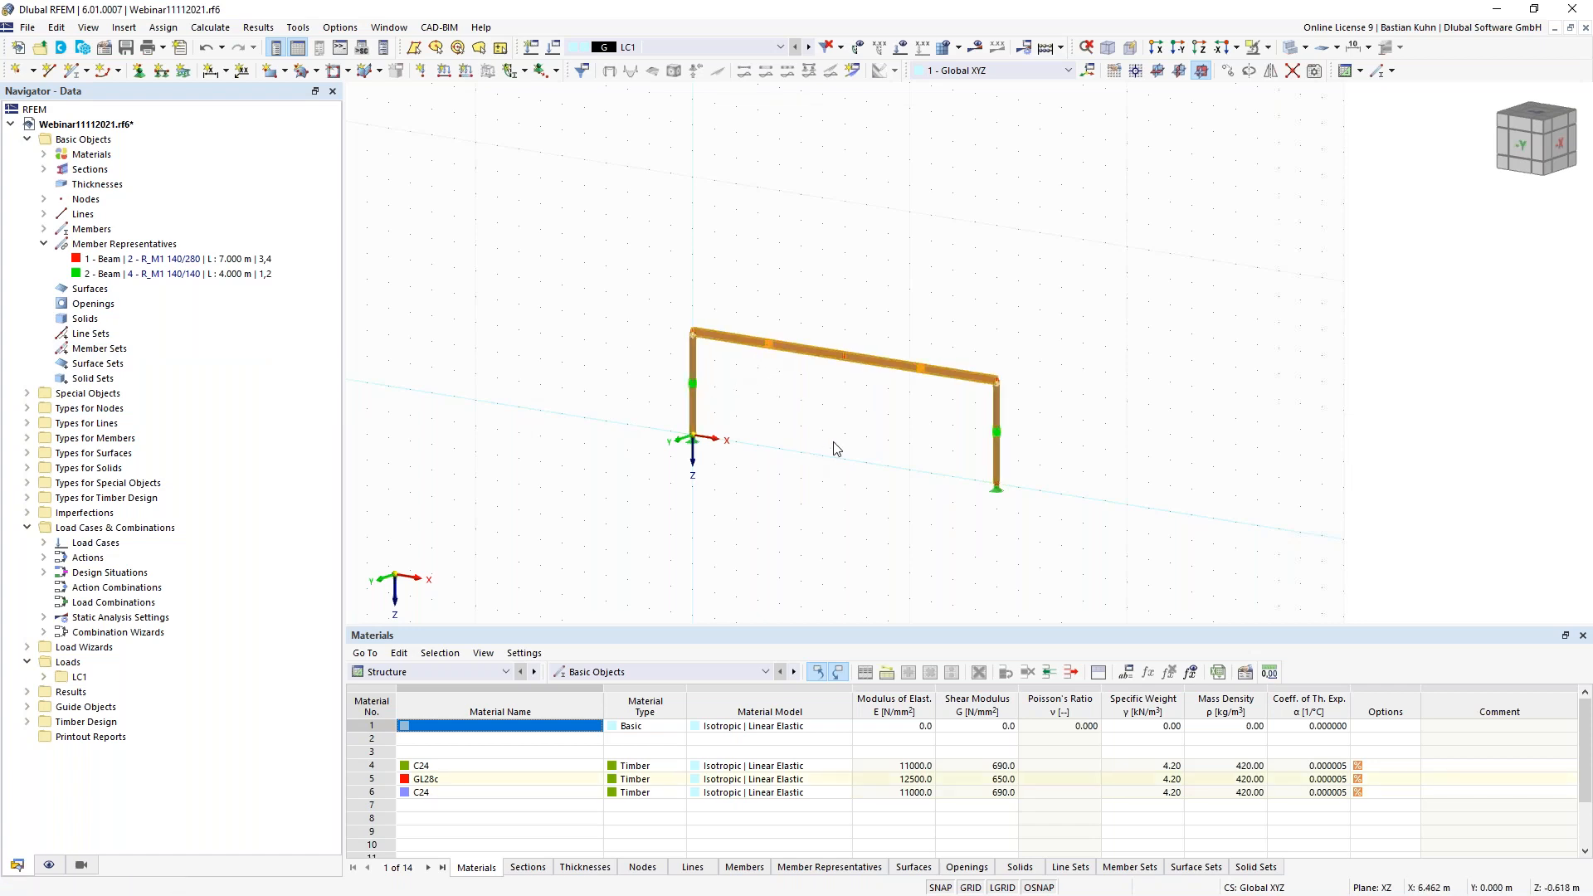
- Set the Z coordinate of the beam's middle node to -5.8 m to form the ridge
double_click(844, 360)
double_click(708, 448)
key("BackSpace")
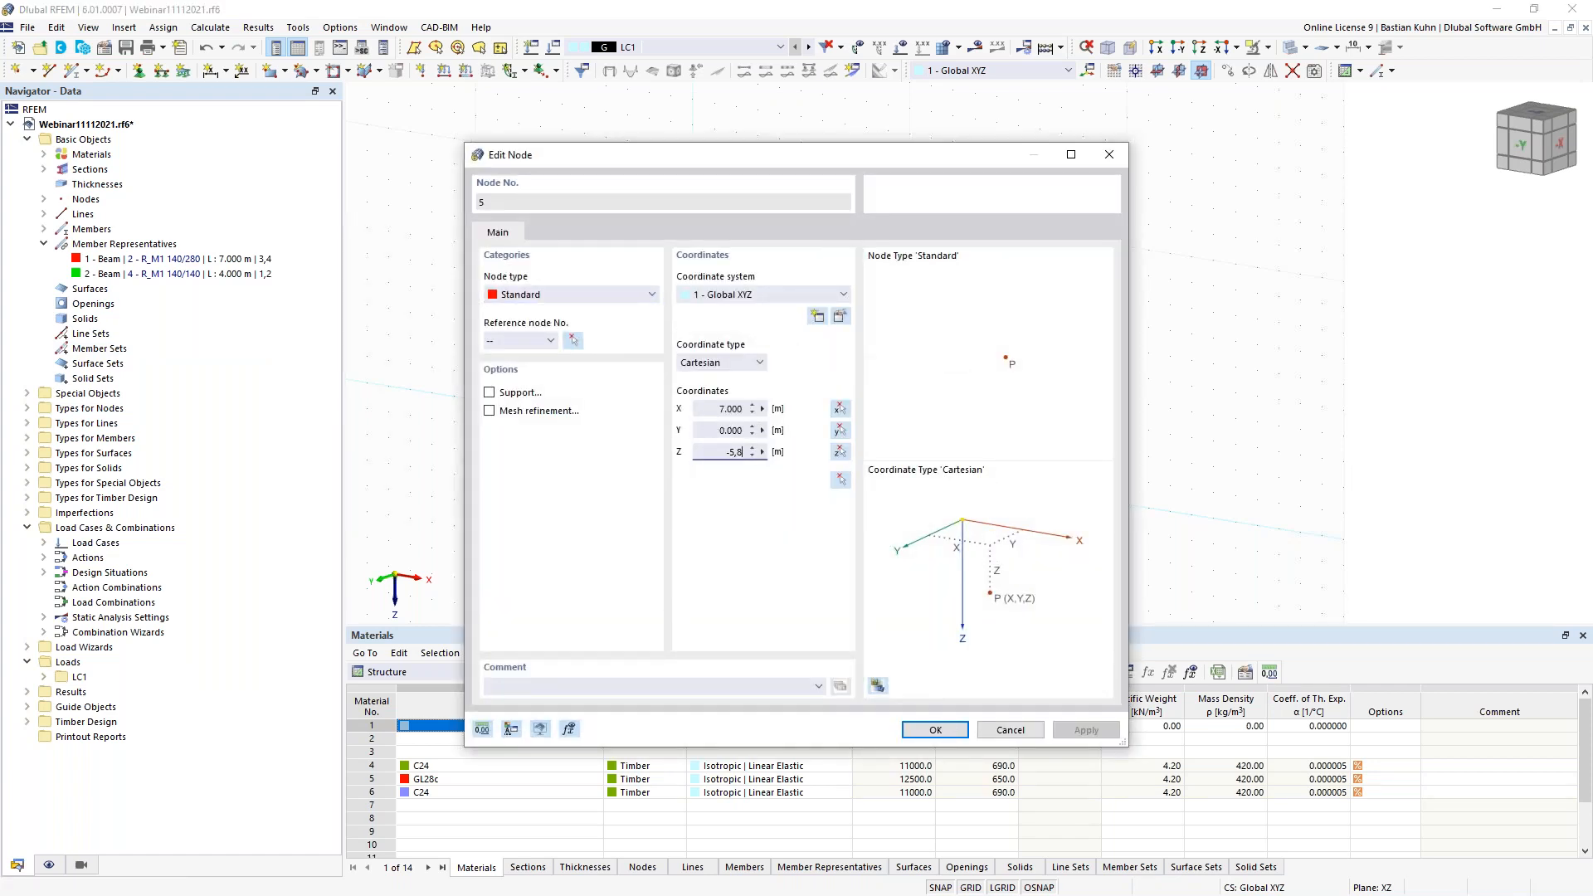
key("Return")
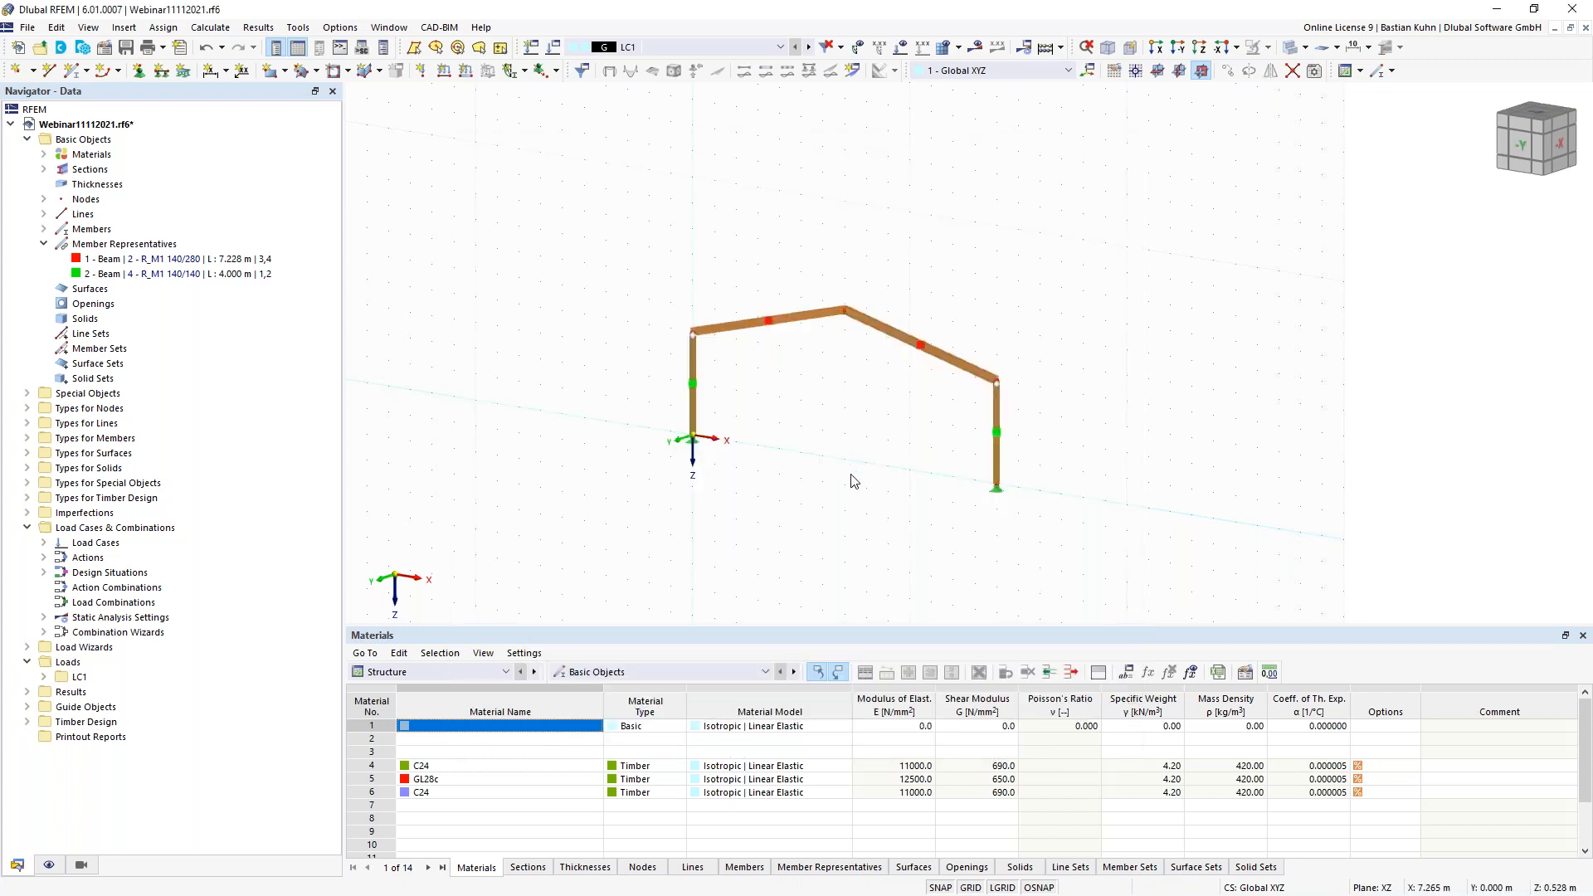
- Assign the existing member hinge 1 (Local xyz) to member end j of the left rafter, at the ridge
double_click(819, 323)
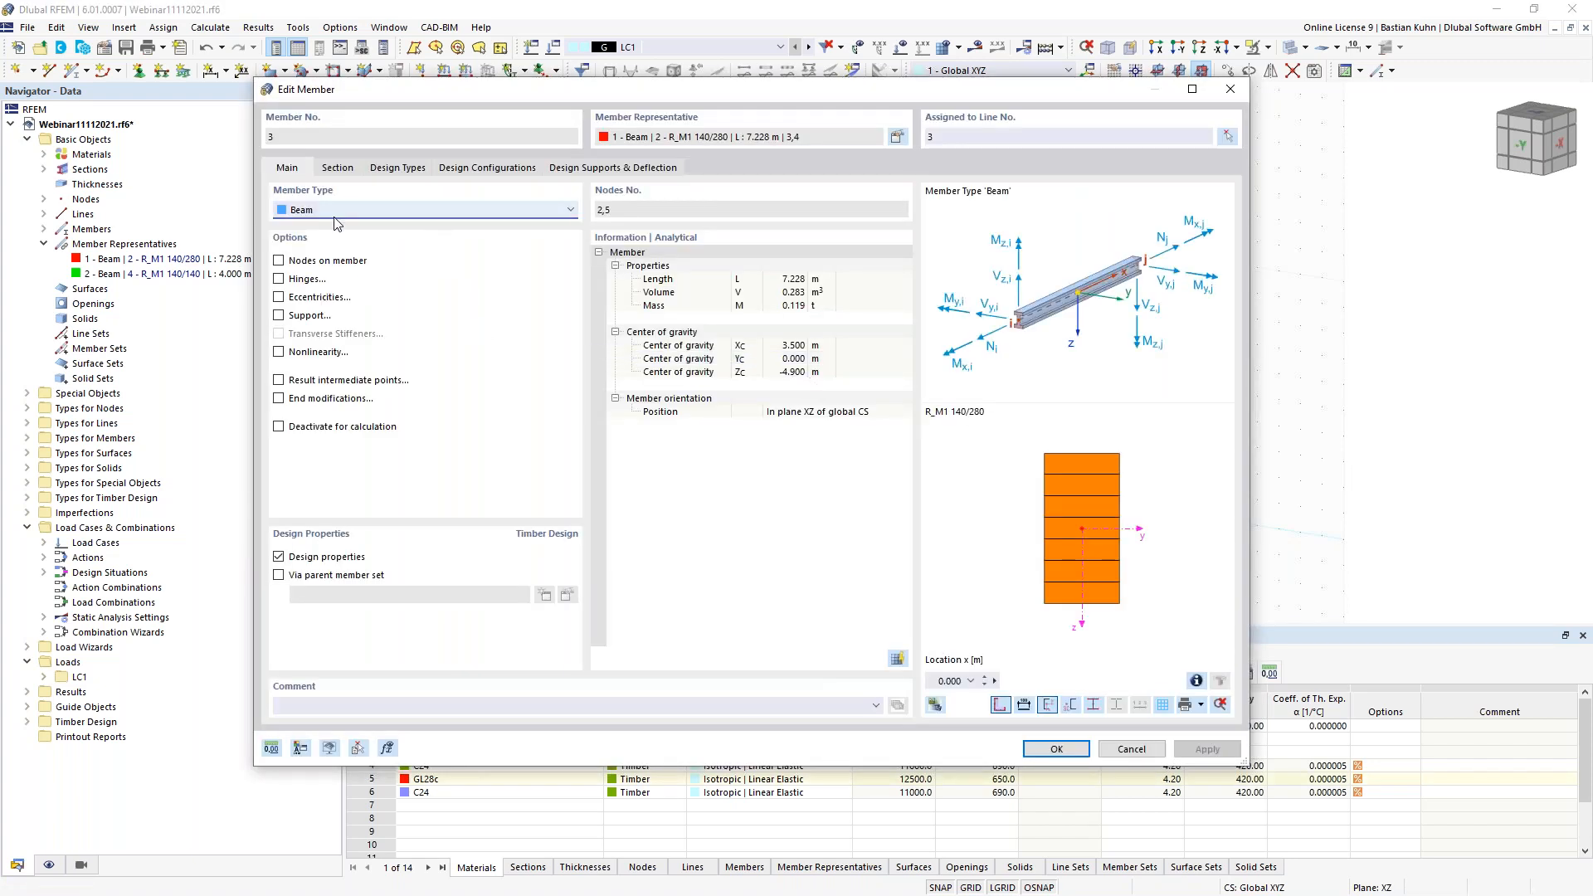
left_click(279, 279)
left_click(384, 169)
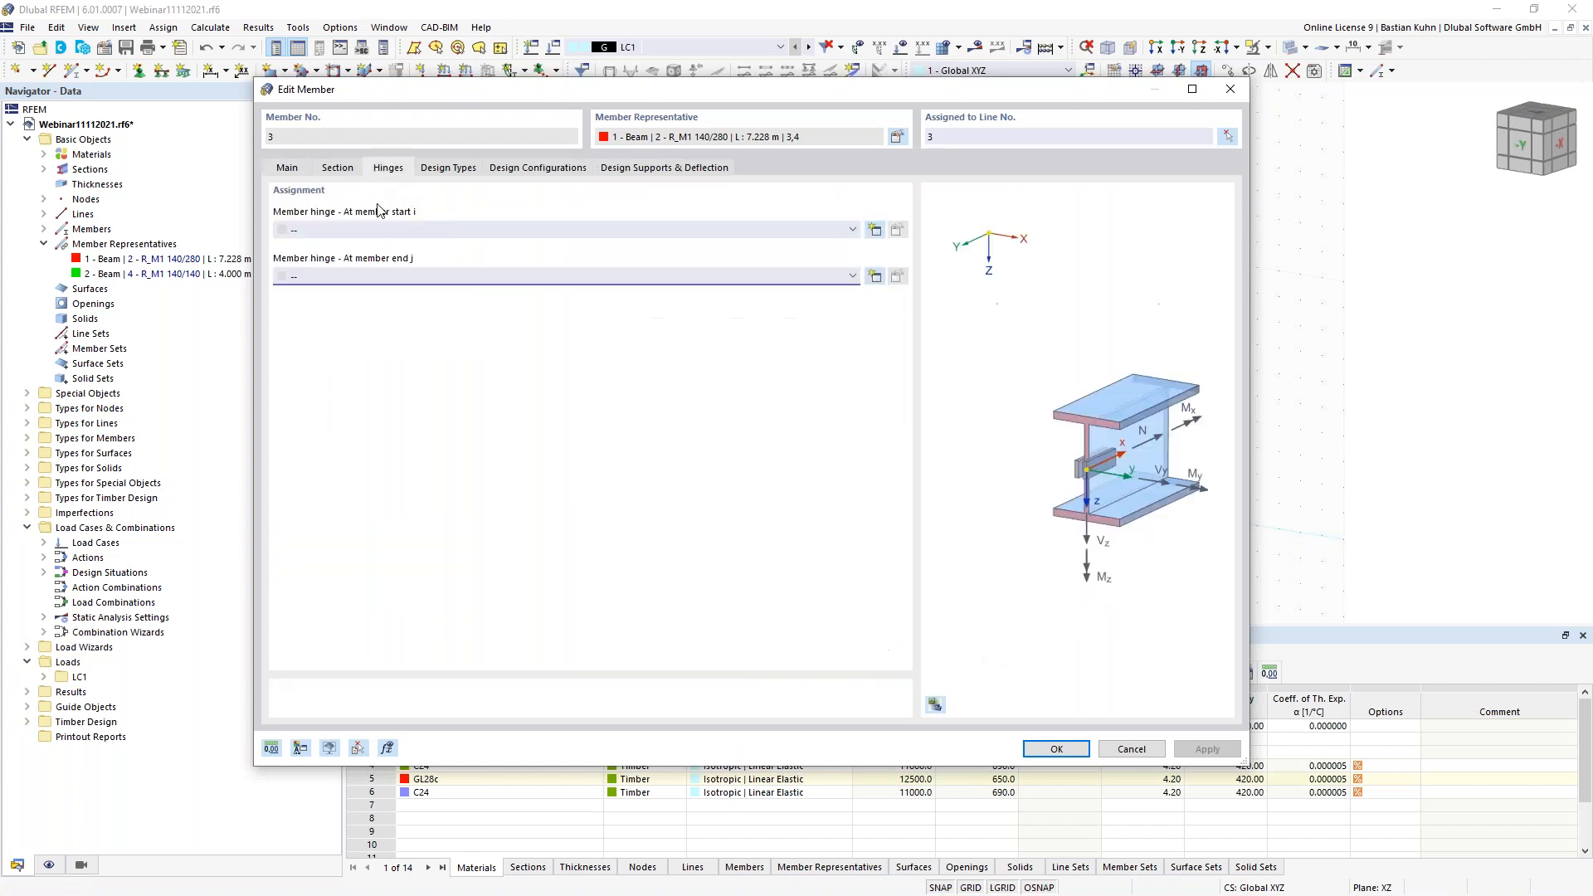
left_click(412, 275)
left_click(413, 300)
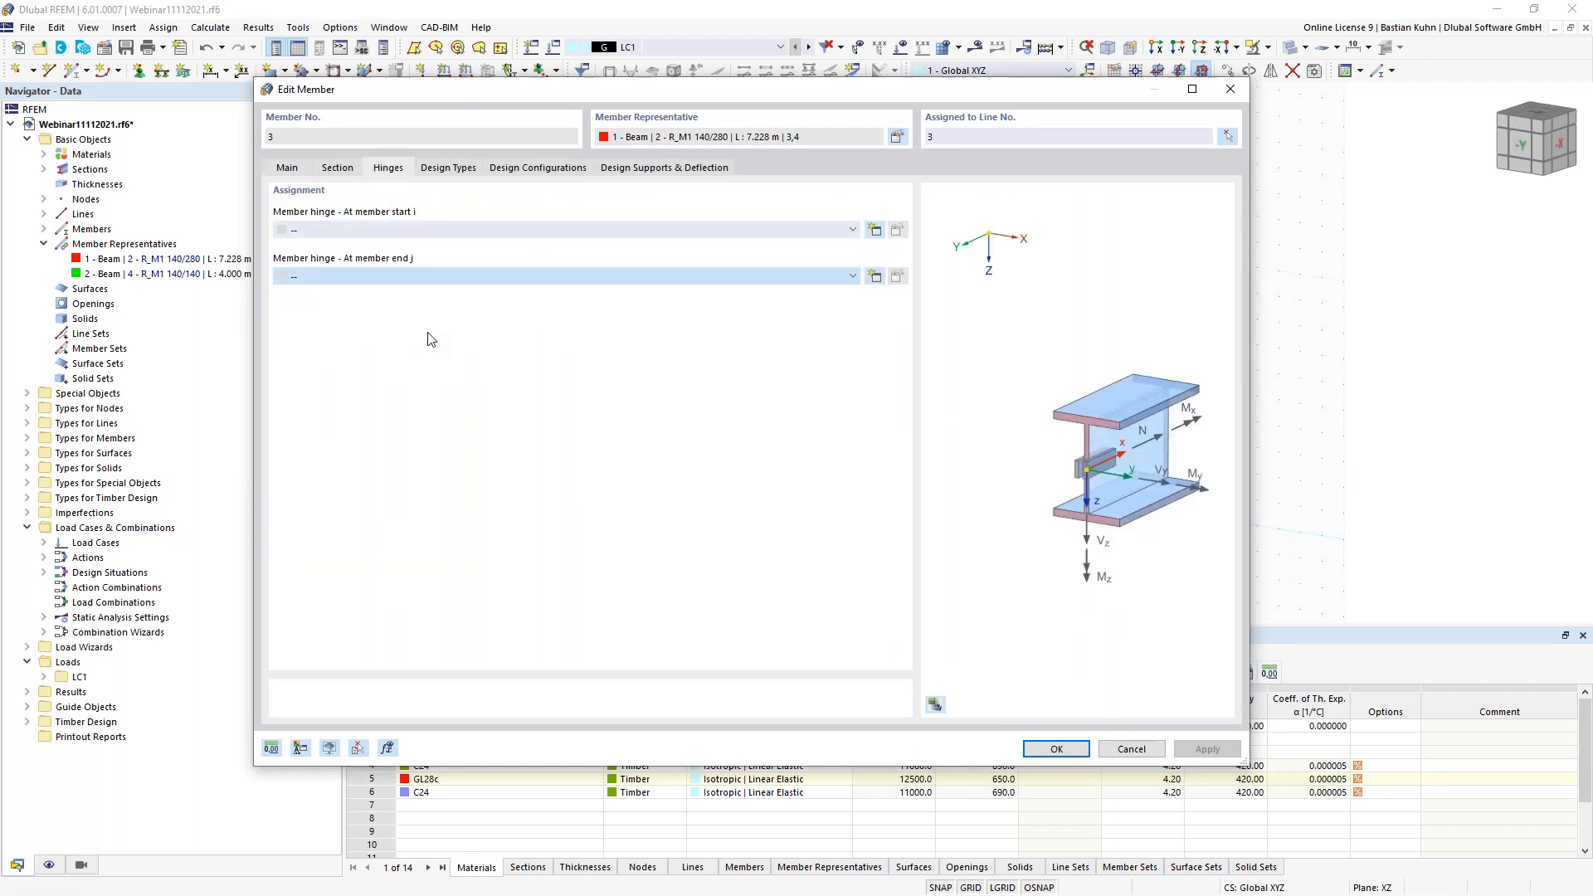
left_click(1057, 749)
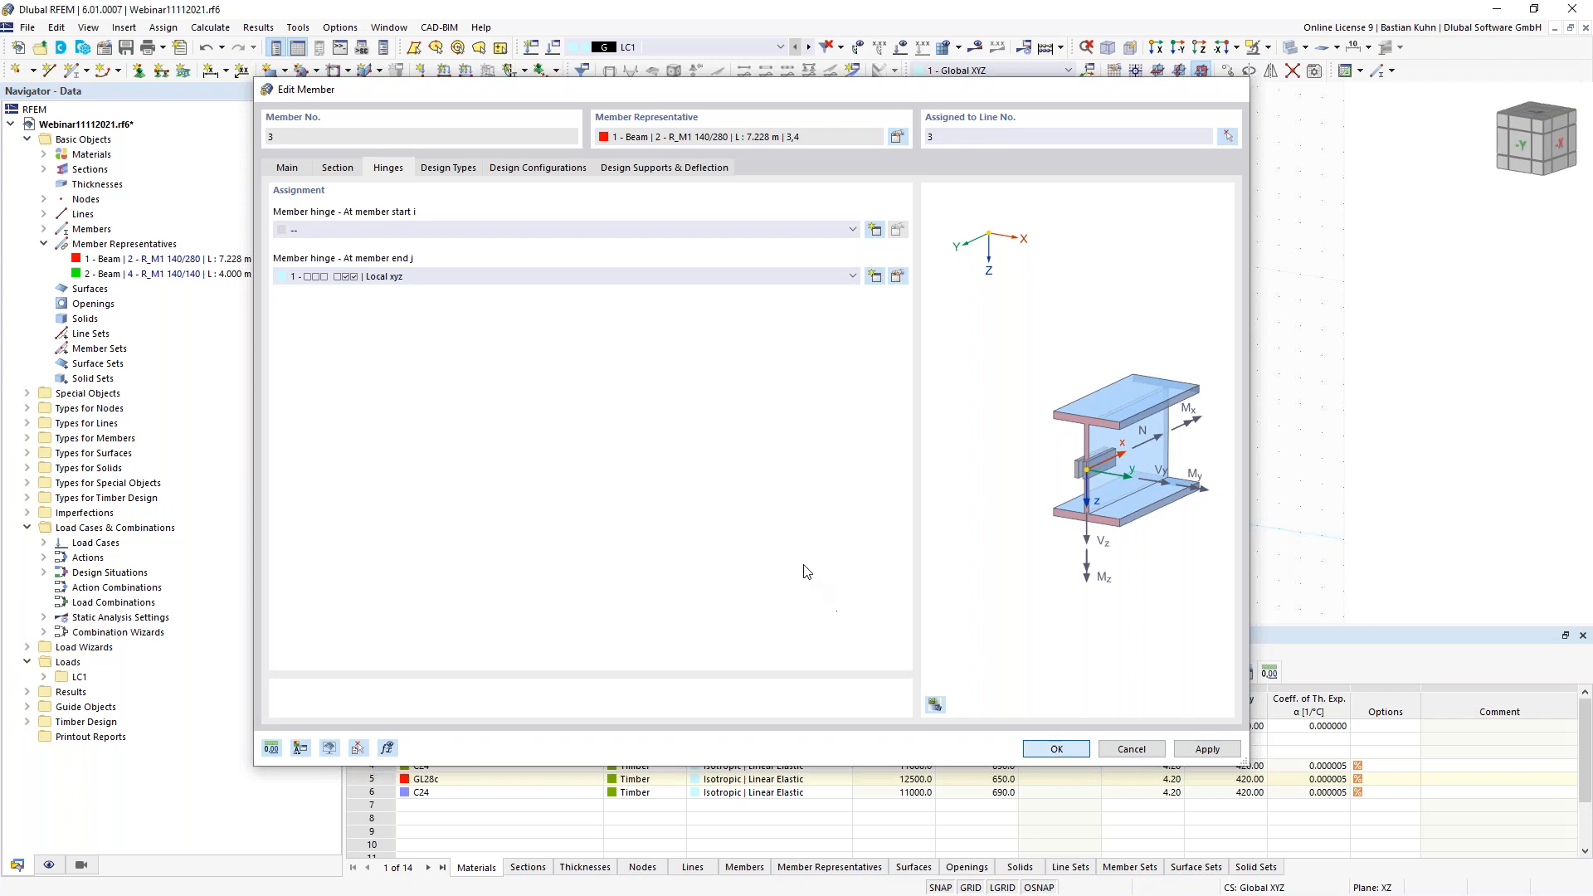
middle_click_drag(804, 537, 764, 545)
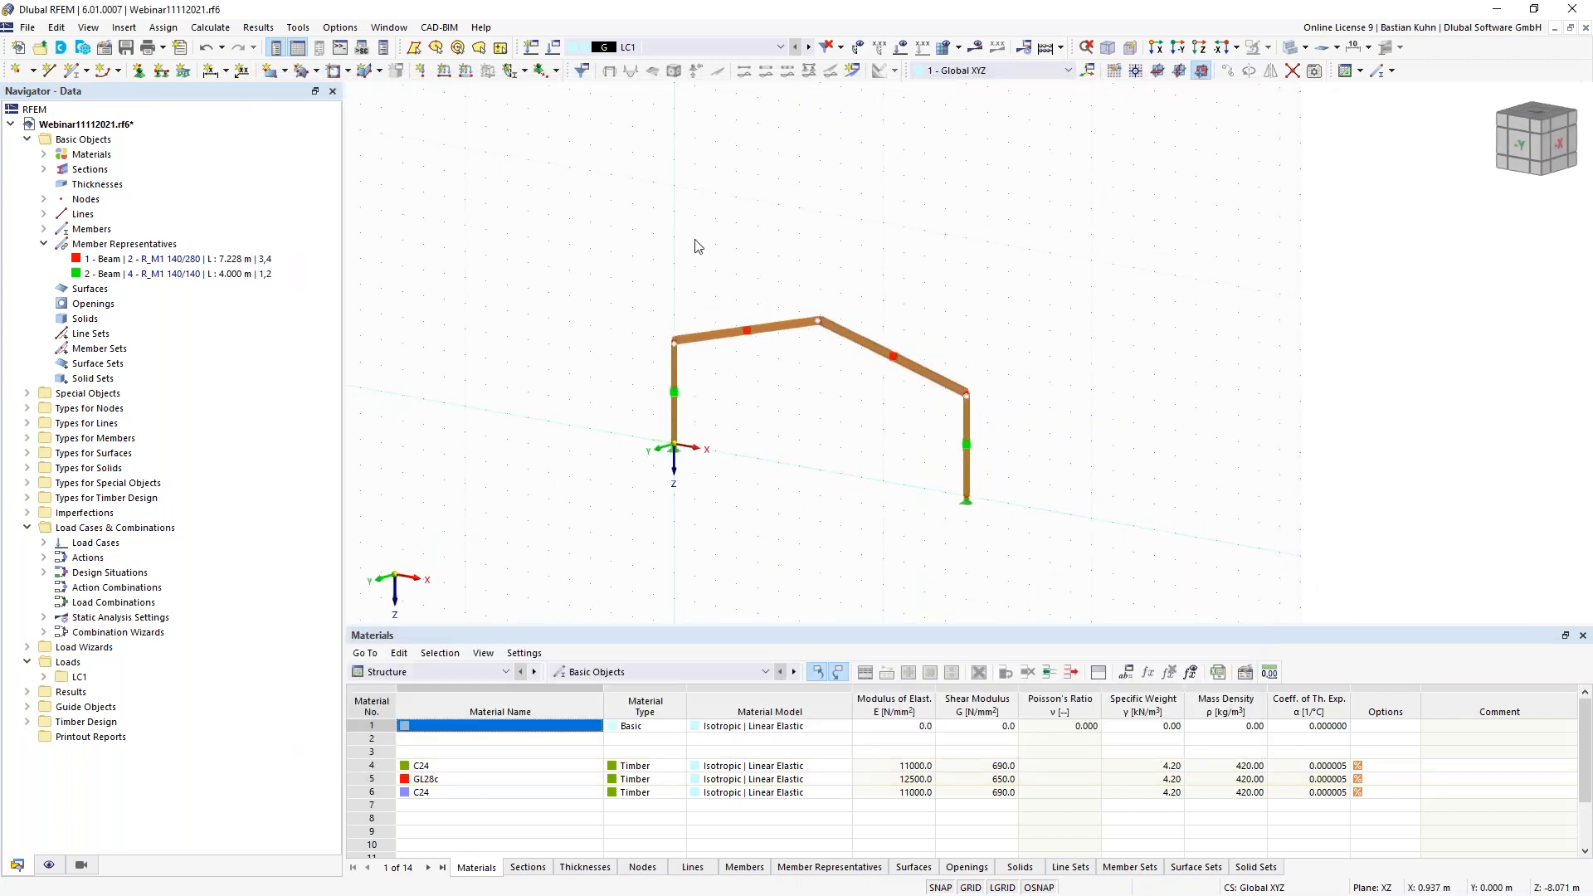
- Set up a new single member of type Truss with a new R_M1 140/260 section in GL28c
left_click(72, 69)
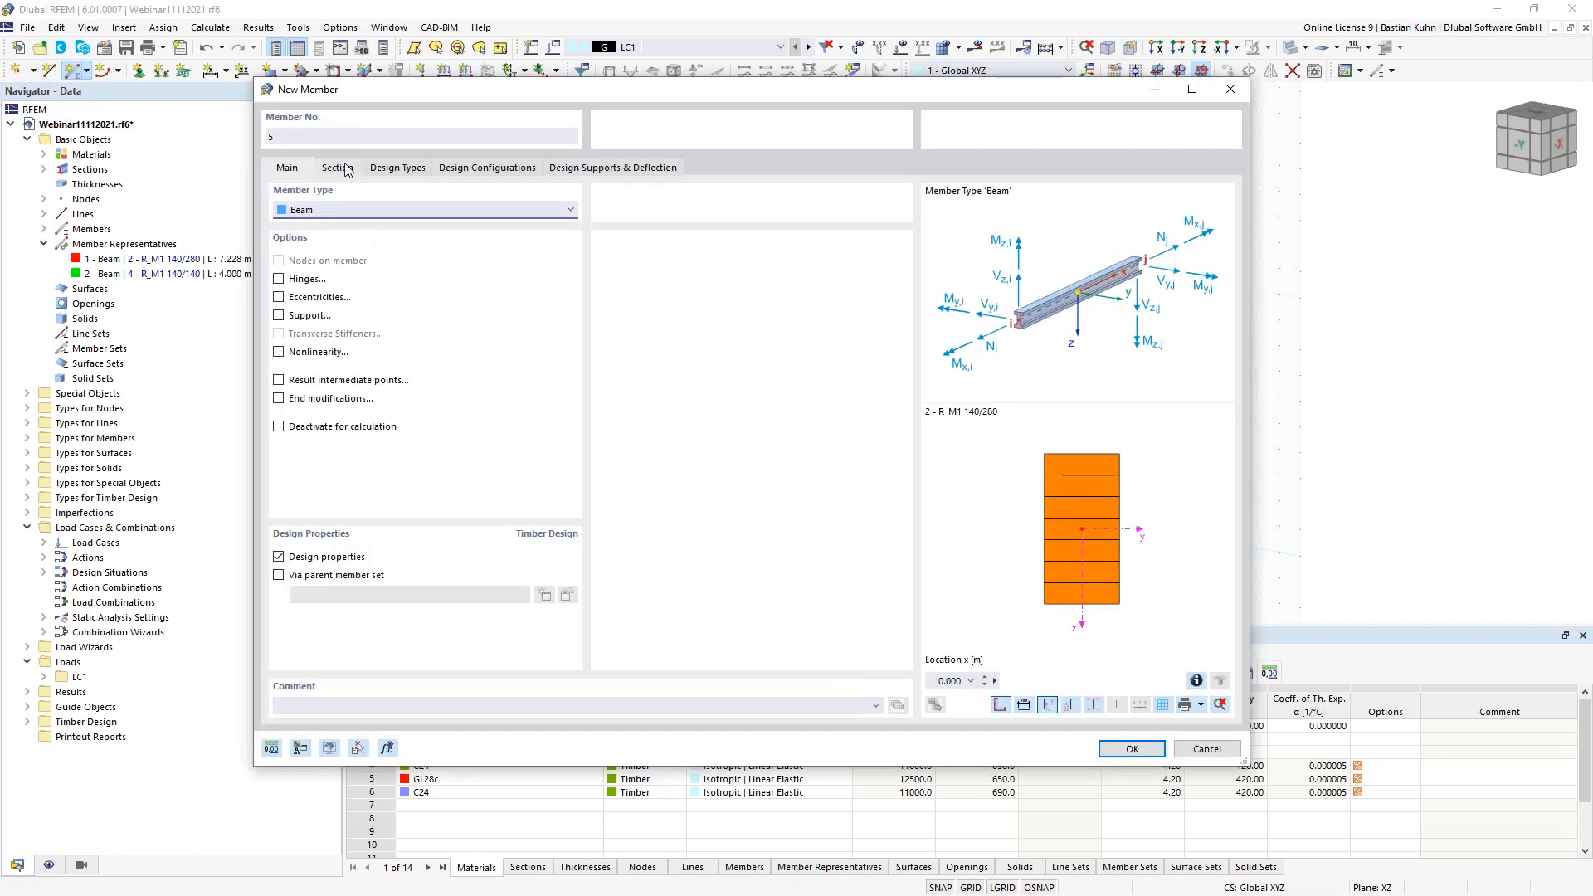
left_click(333, 210)
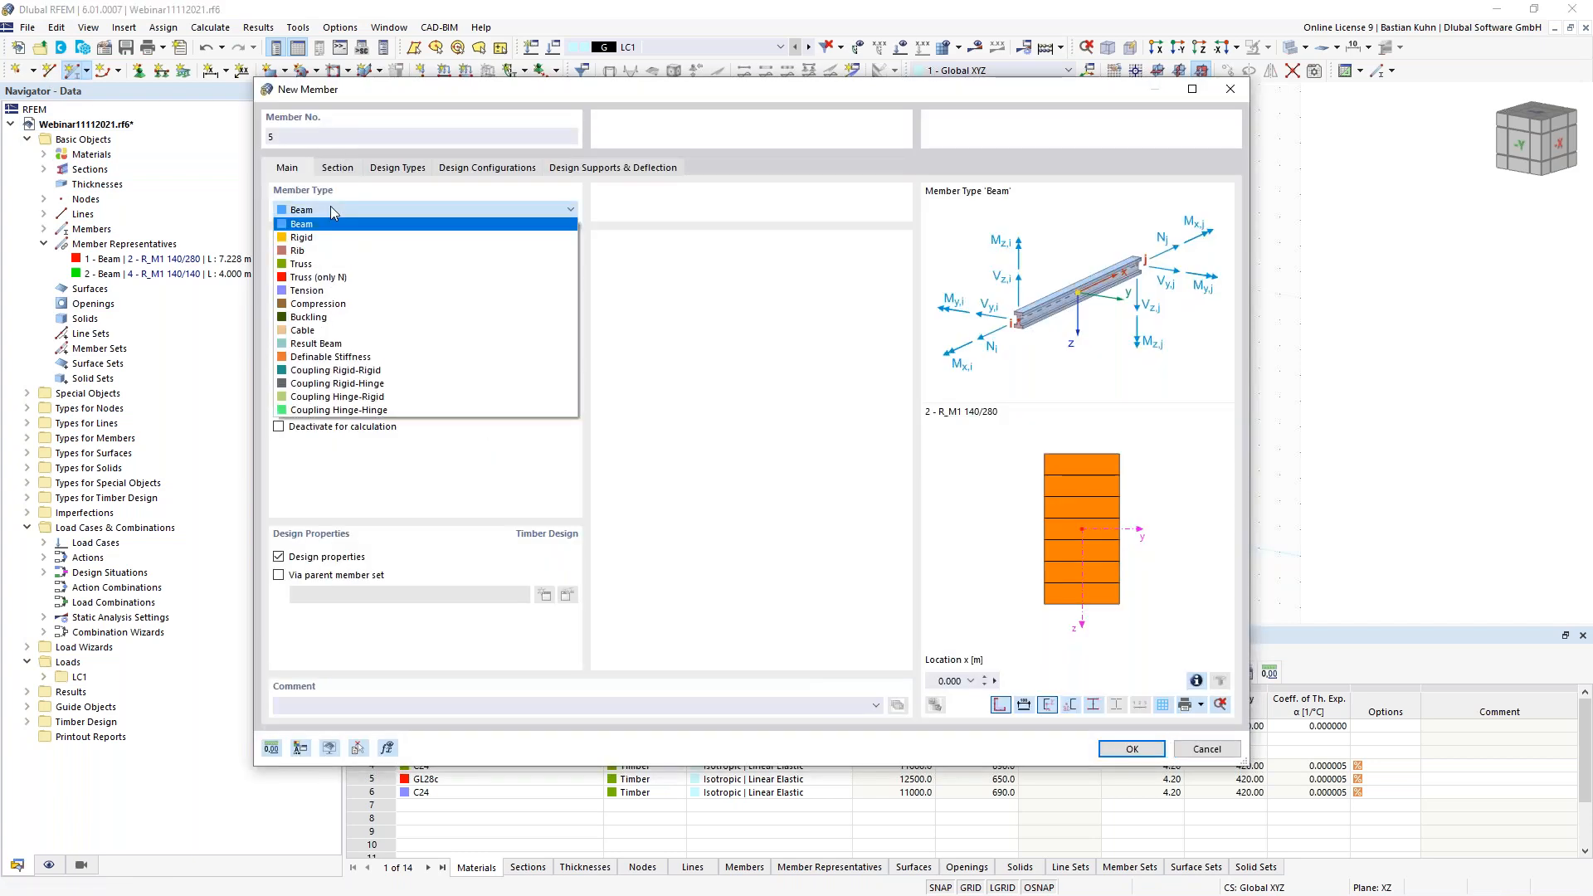
left_click(347, 264)
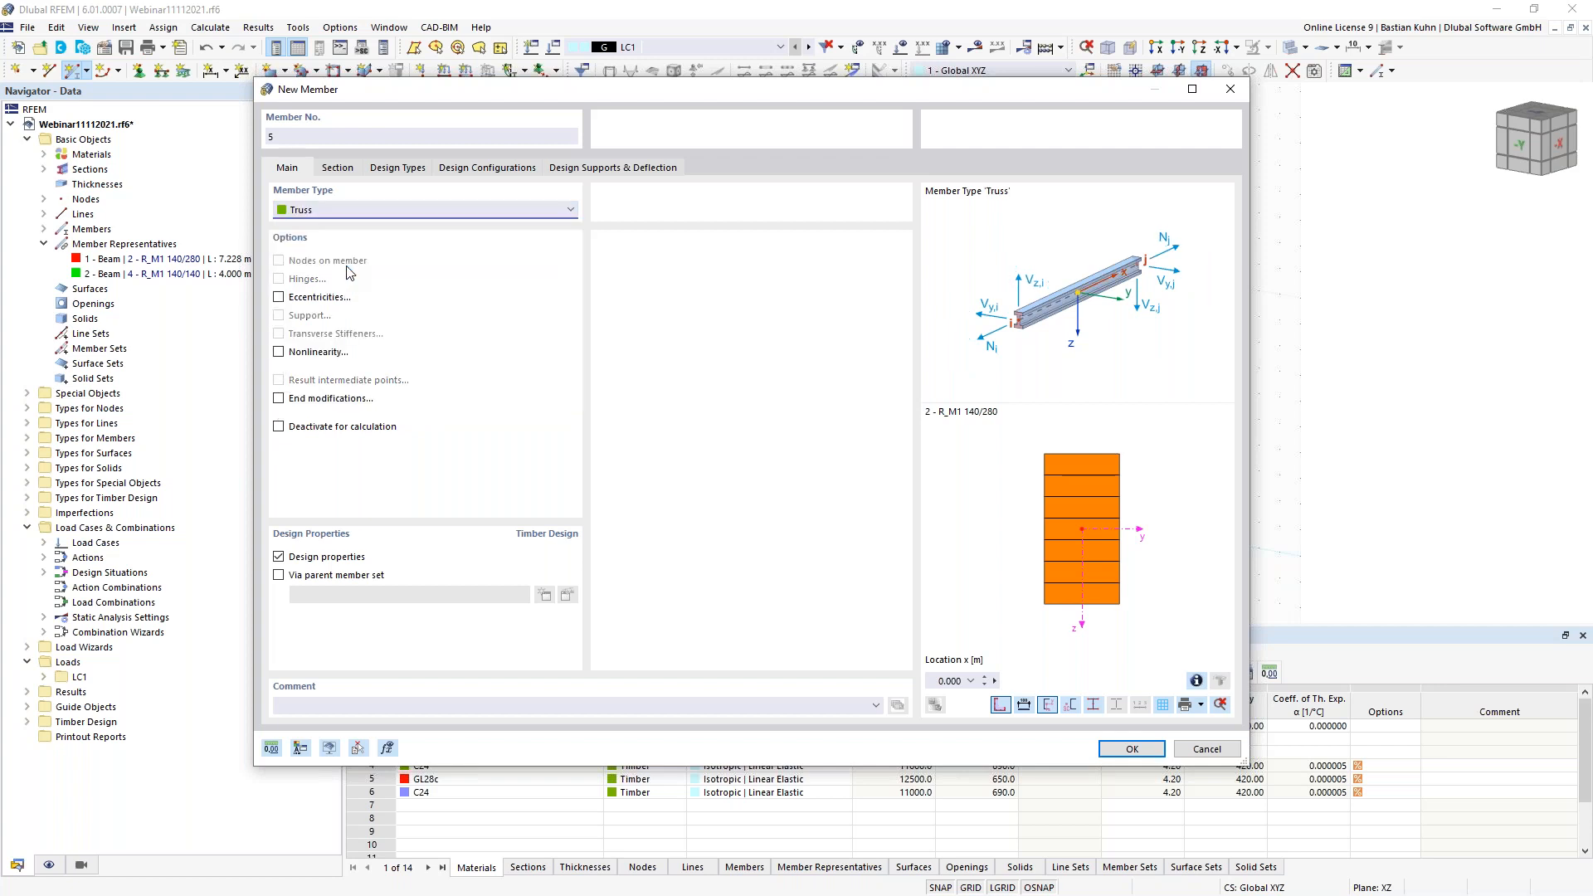
left_click(337, 169)
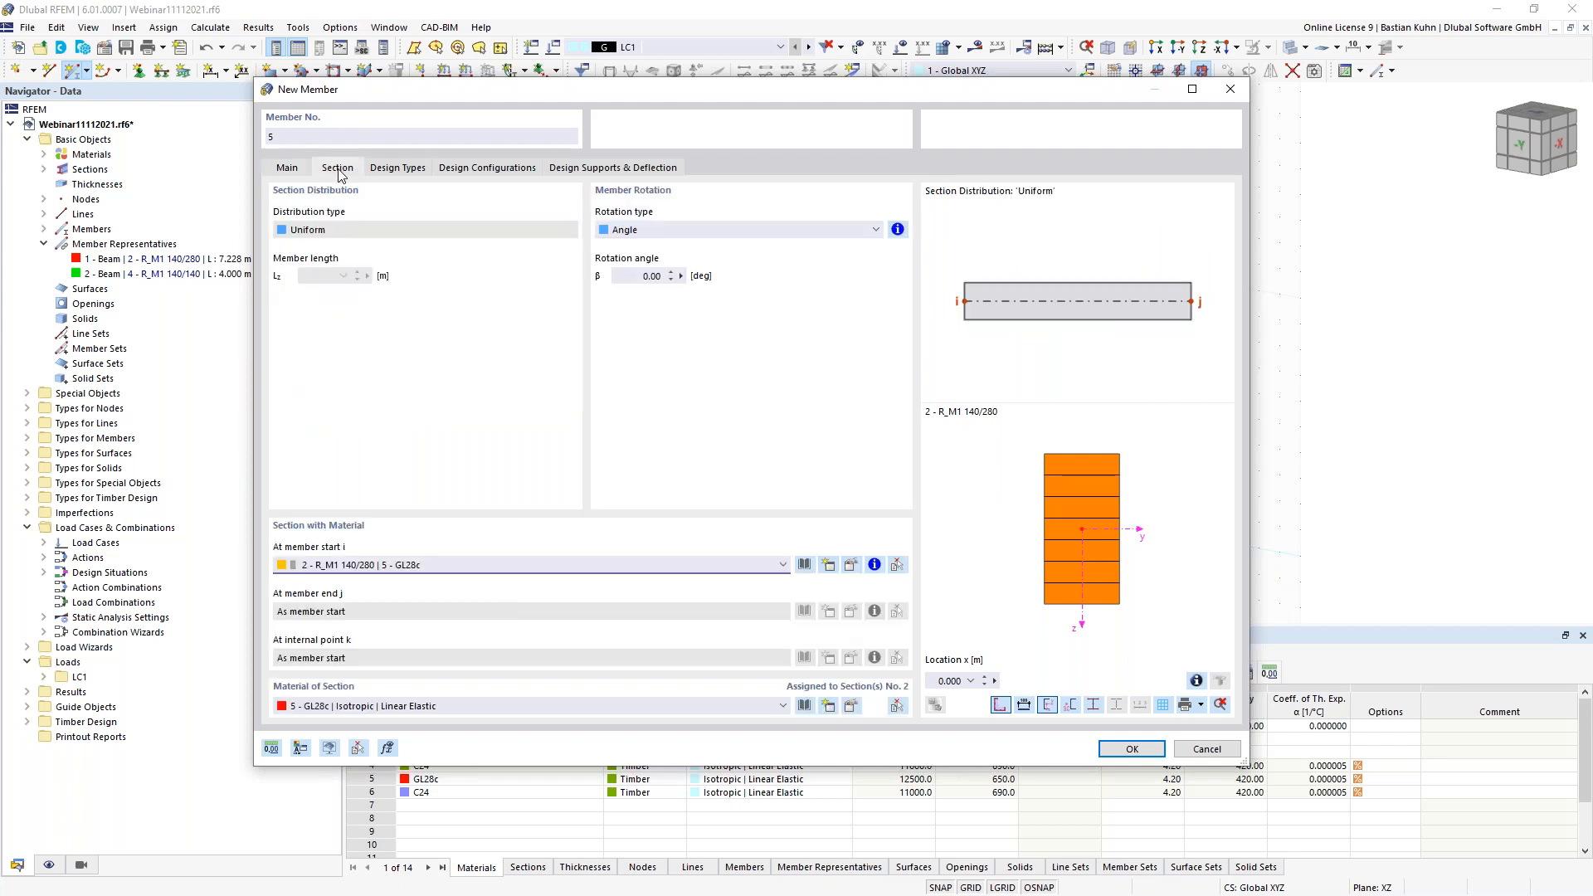
left_click(657, 559)
left_click(669, 551)
left_click(827, 567)
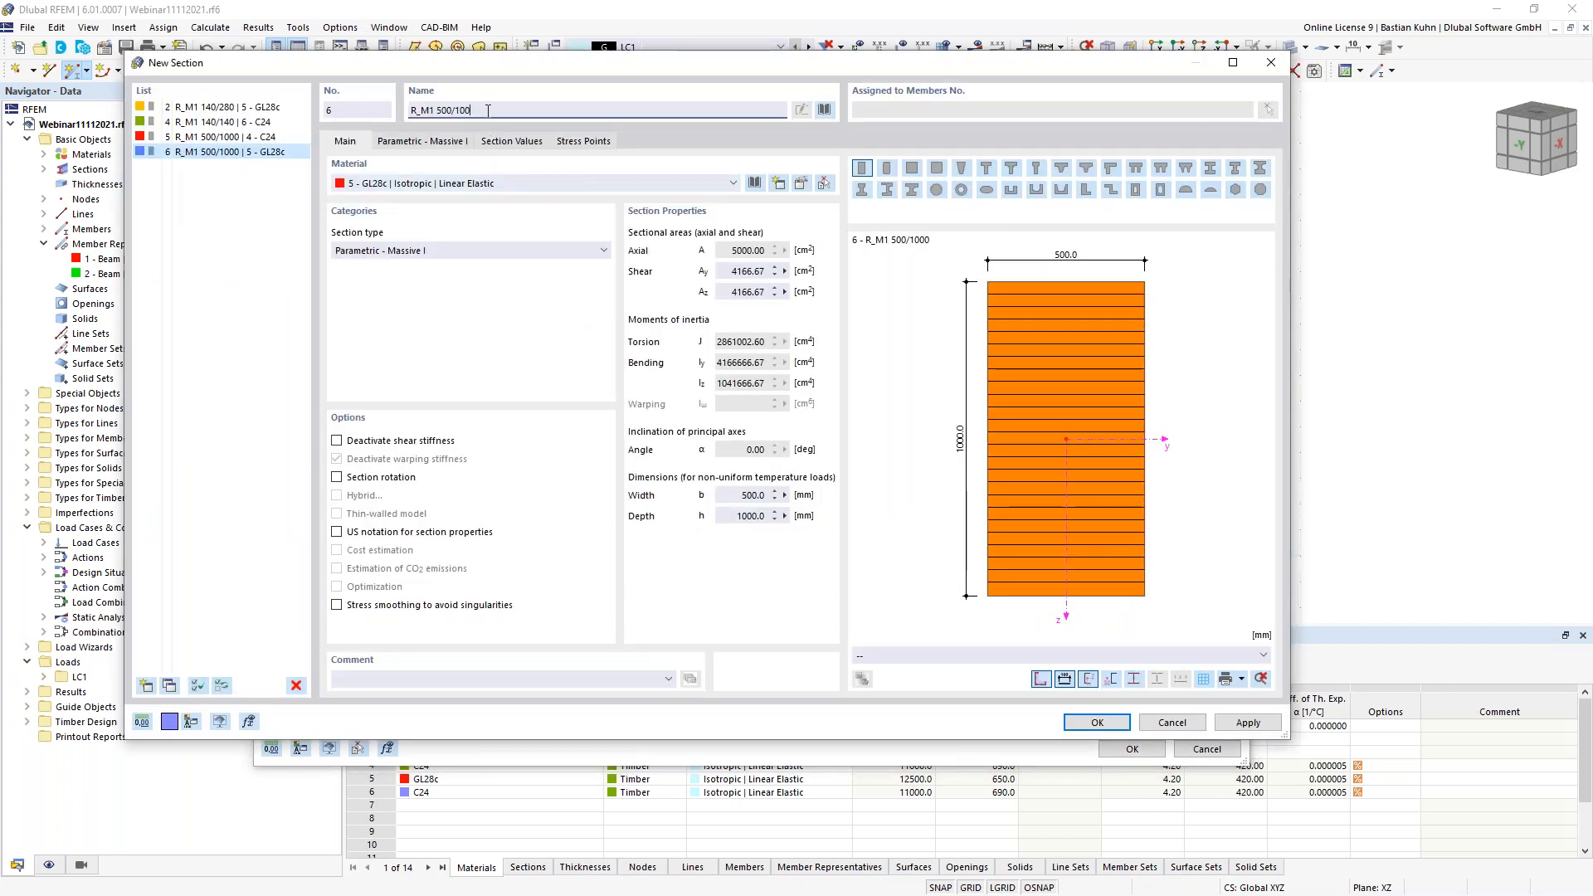
key("BackSpace")
key("BackSpace")
key("BackSpace")
key("BackSpace")
key("BackSpace")
key("BackSpace")
key("BackSpace")
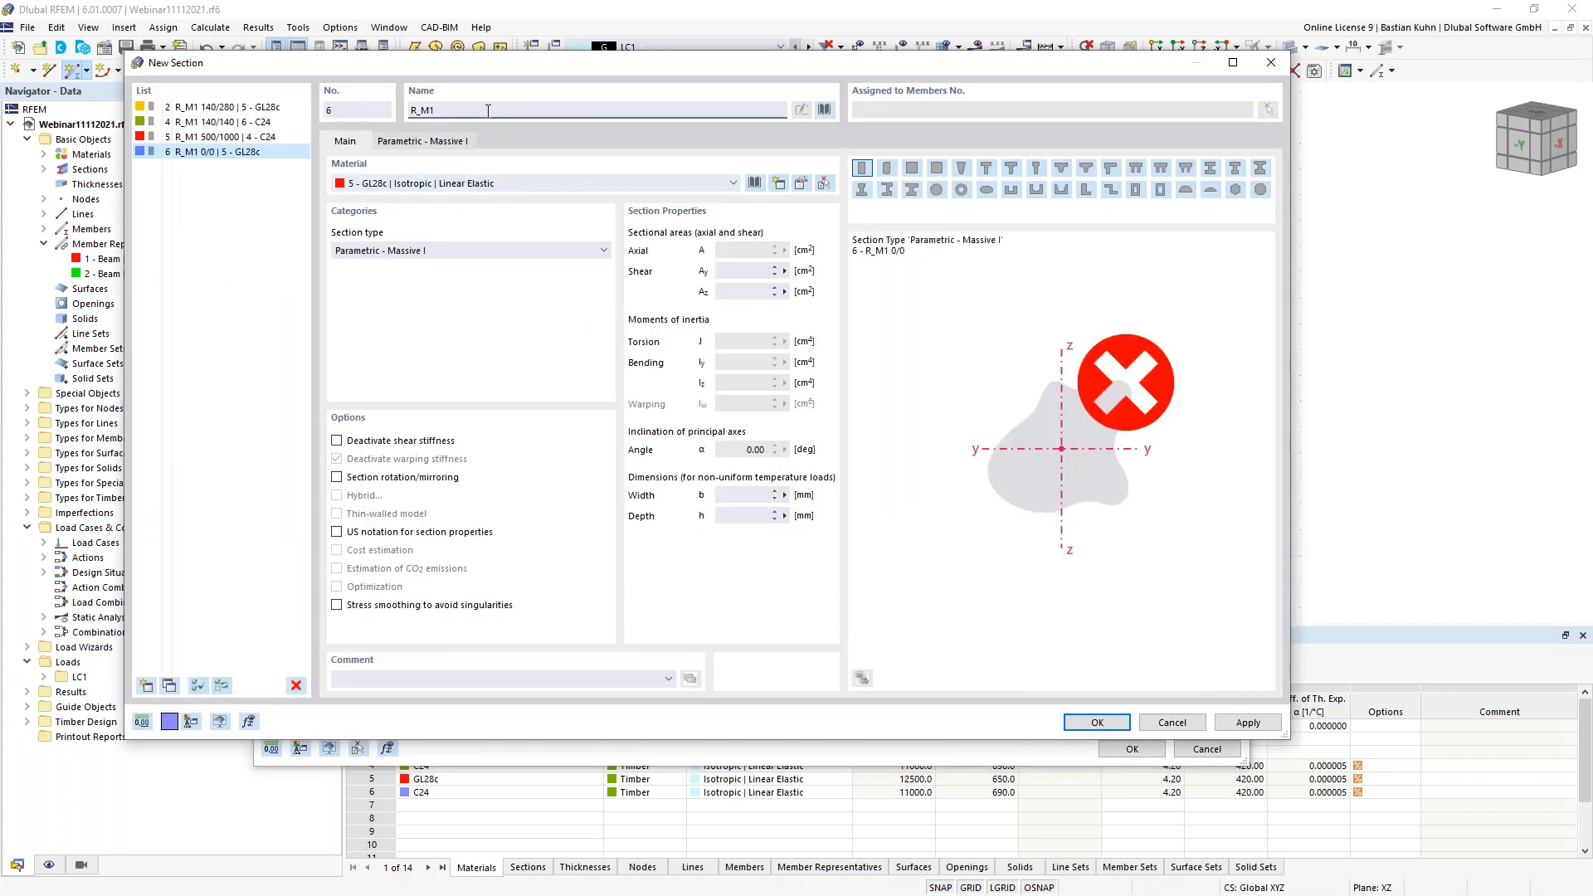
type("140/260")
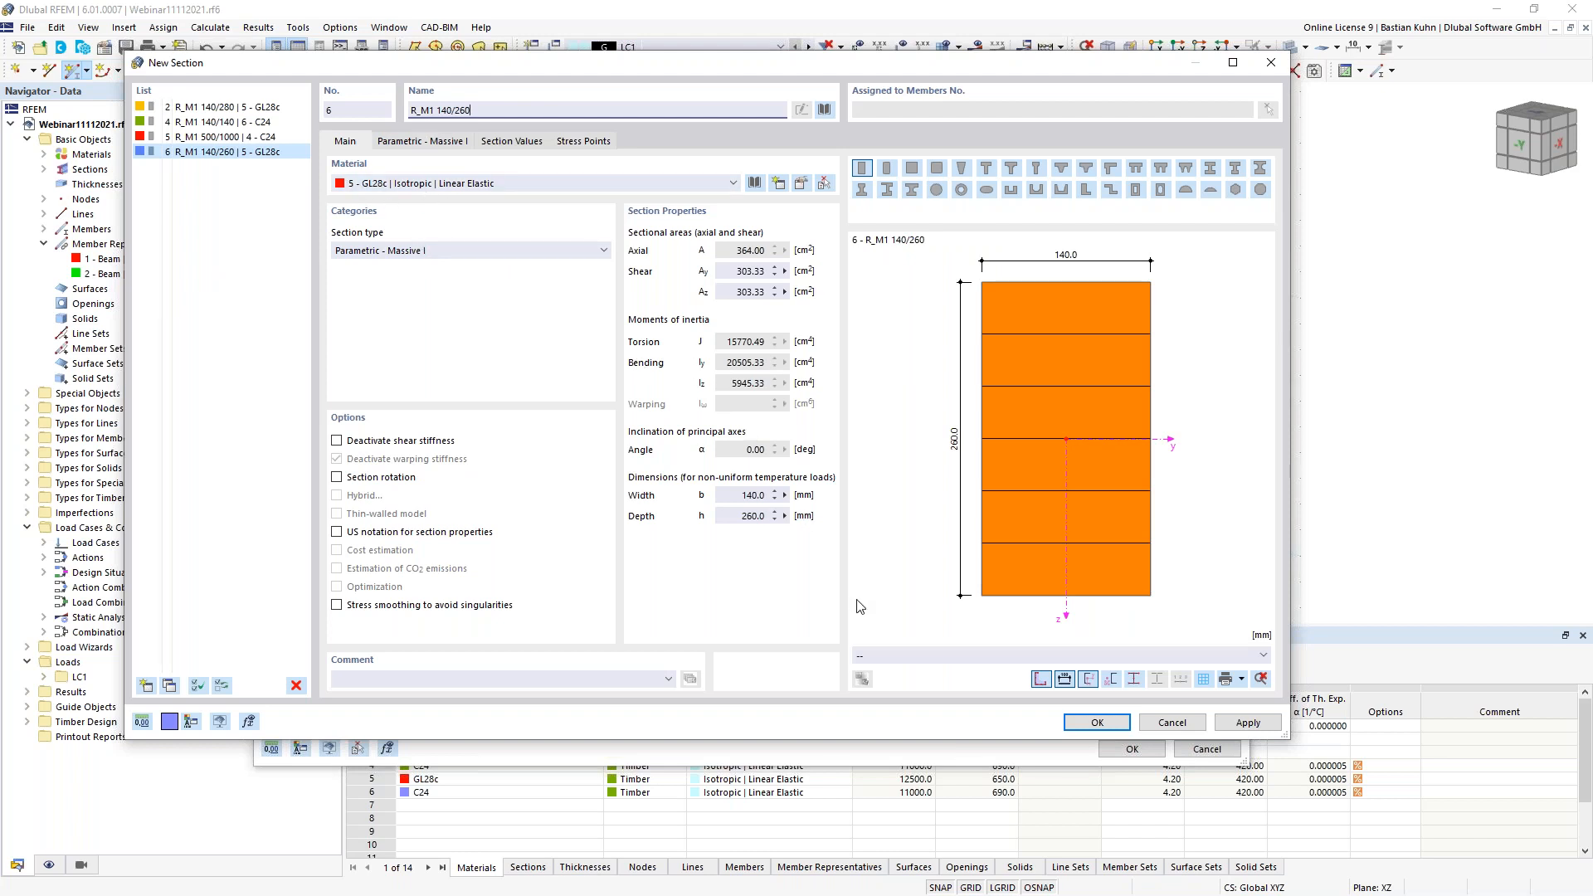
left_click(1083, 723)
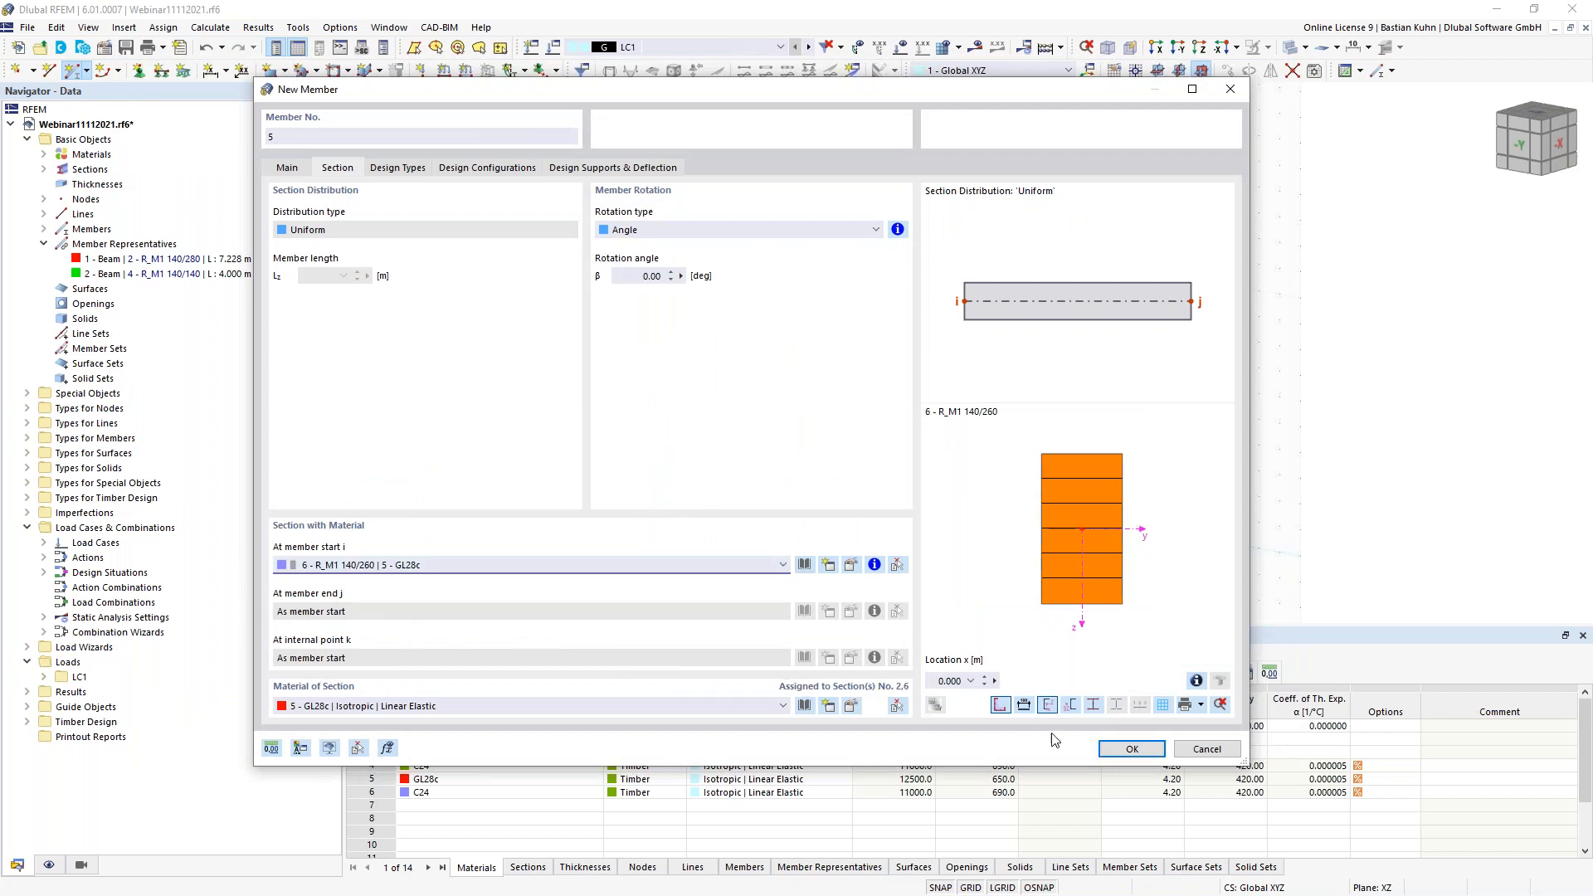
- Place the truss member between the tops of the two columns as the bottom chord
left_click(1131, 749)
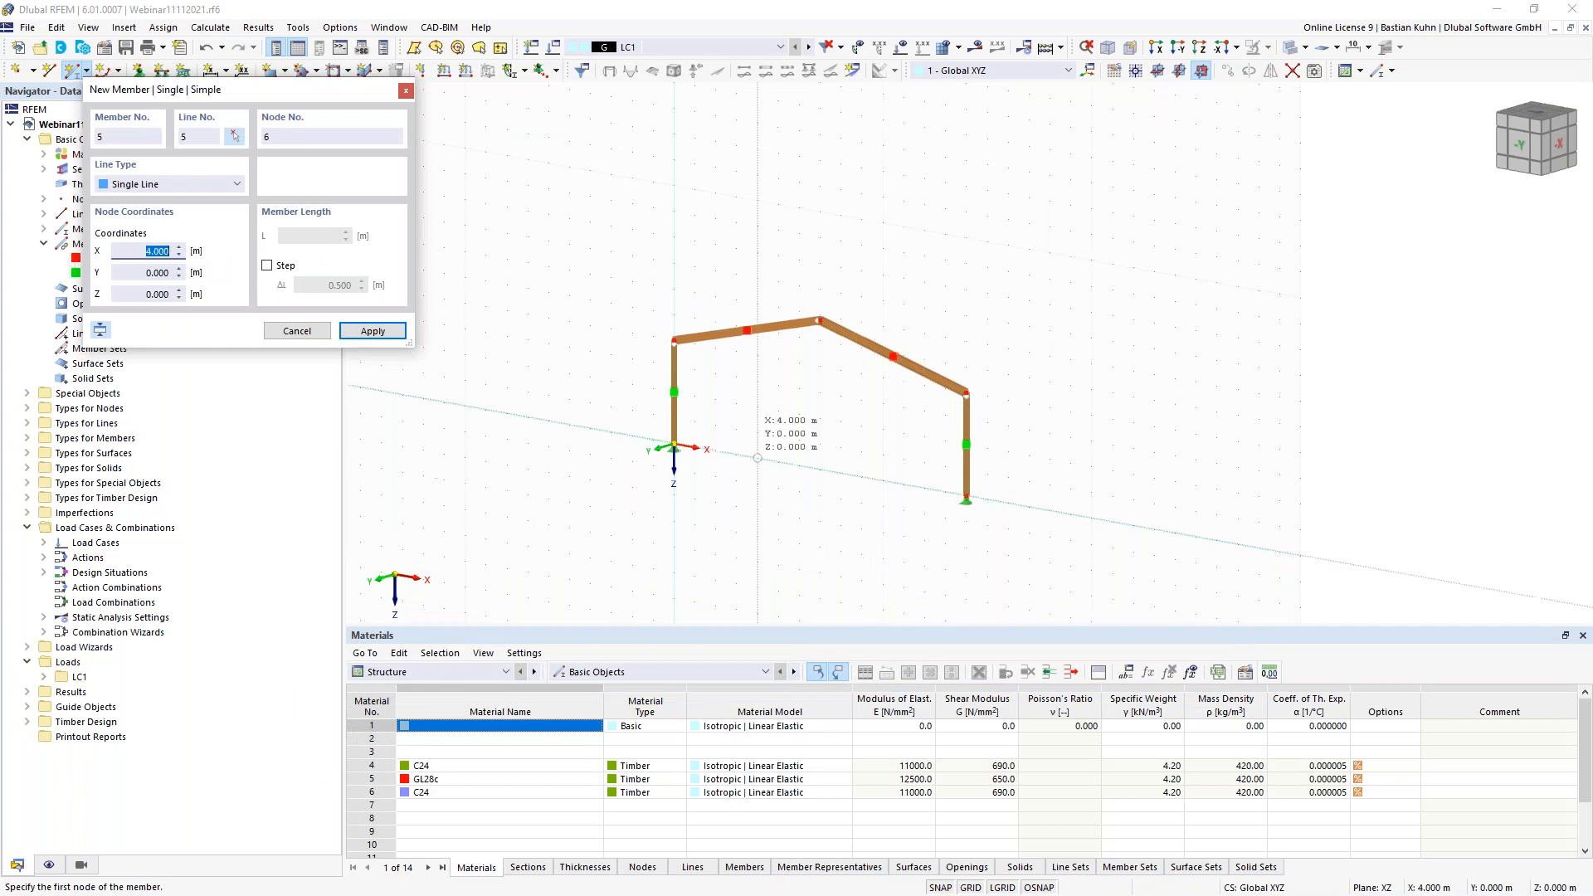
scroll(681, 364, "up", 3)
left_click(670, 320)
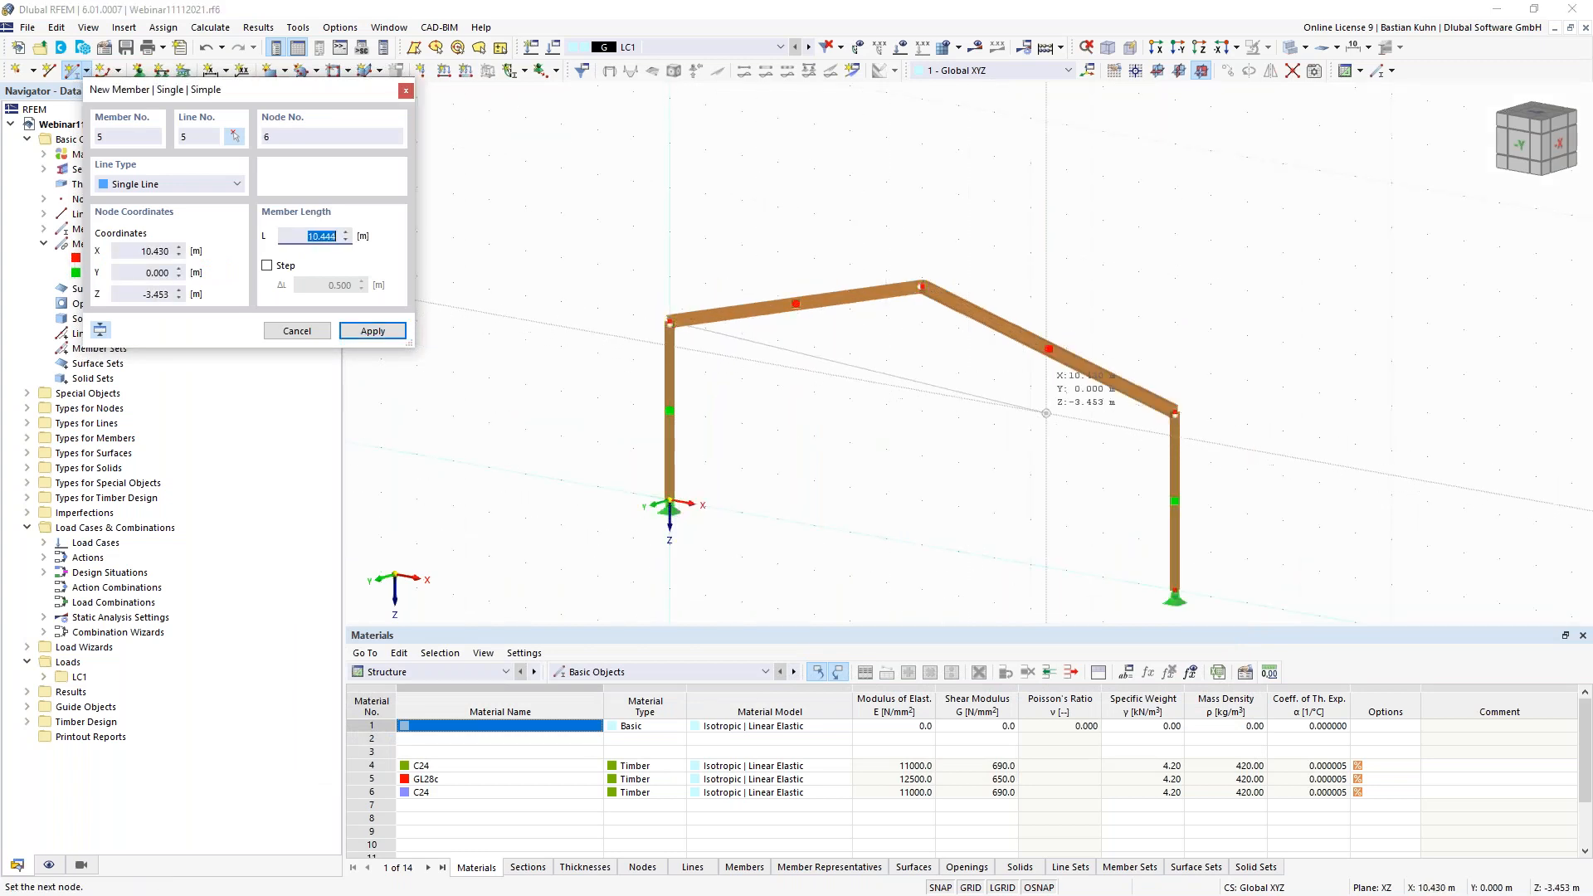
left_click(1175, 410)
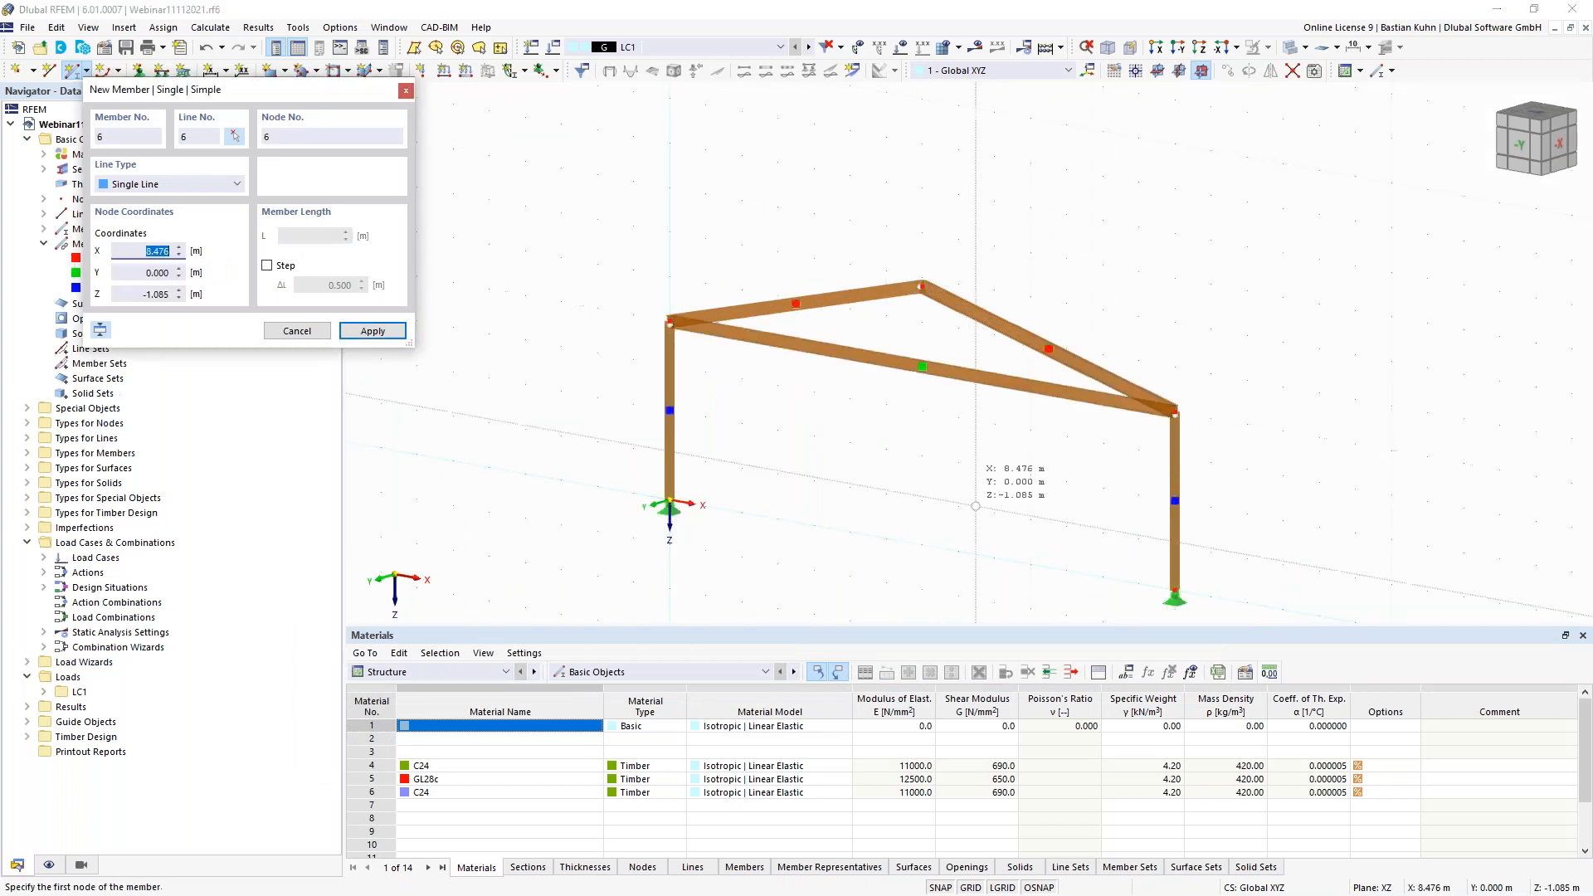
key("Escape")
scroll(921, 489, "down", 2)
middle_click_drag(885, 465, 748, 403)
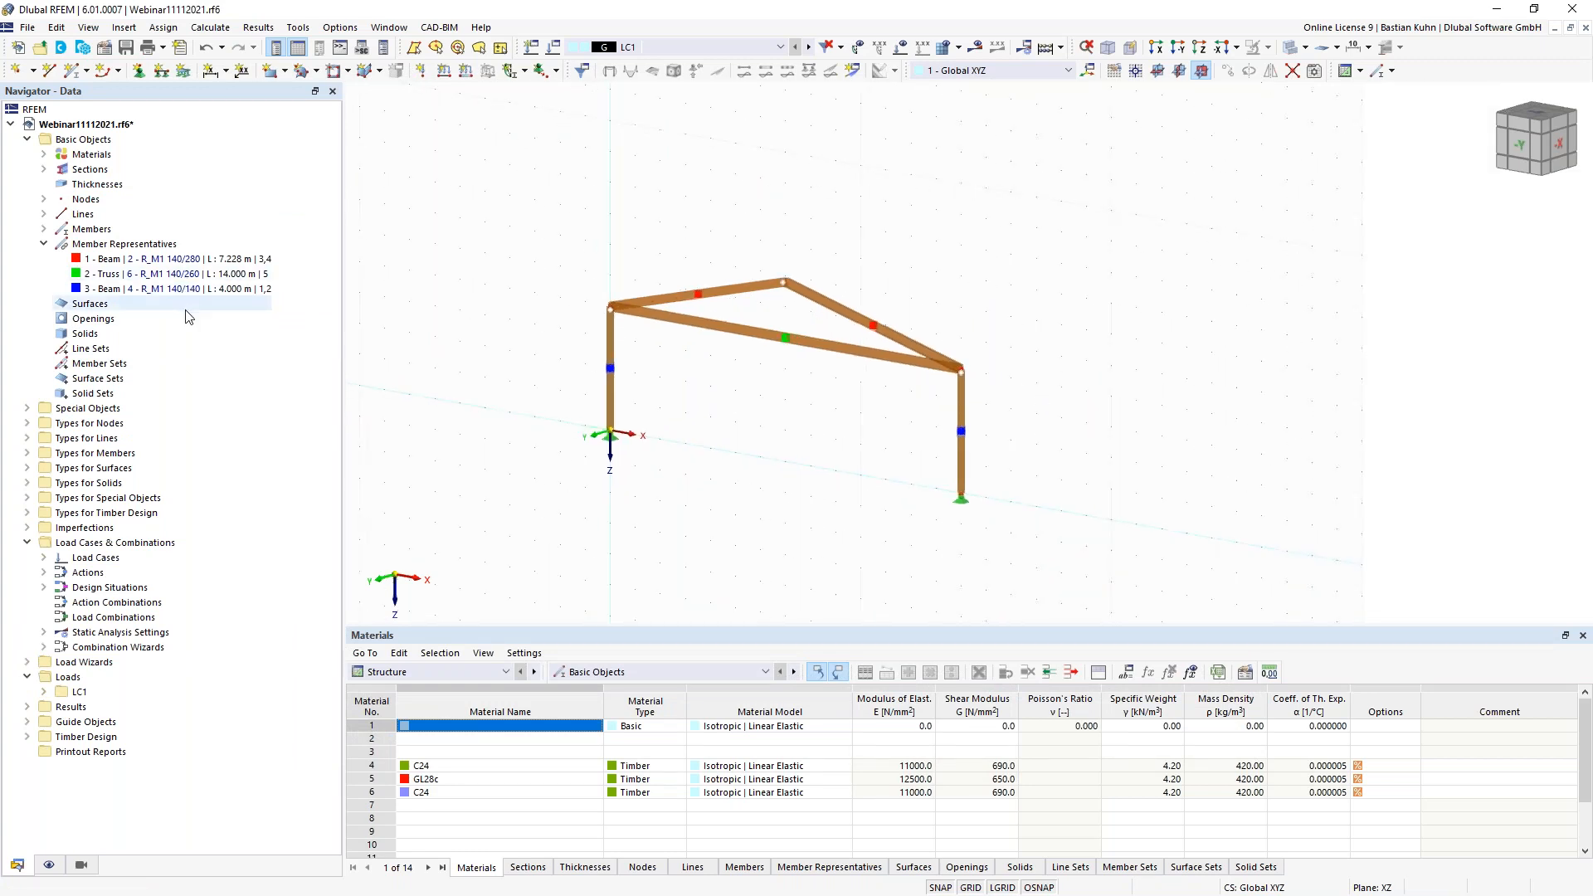
- Add two intermediate 'On Member' nodes to each rafter and the bottom chord without dividing the members
left_click_drag(853, 392, 677, 233)
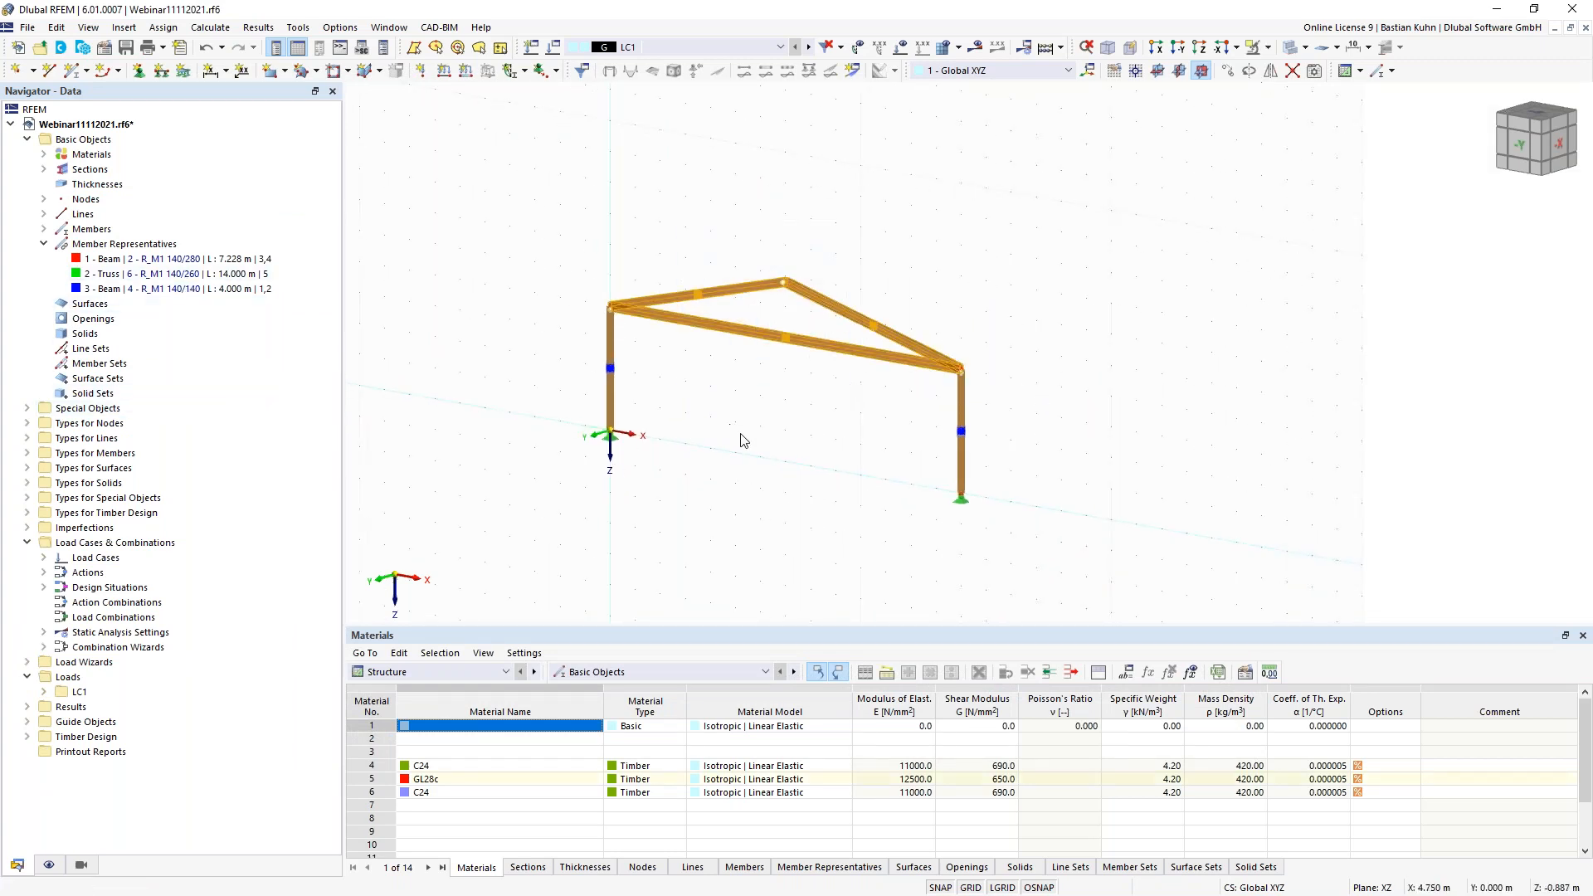
right_click(759, 331)
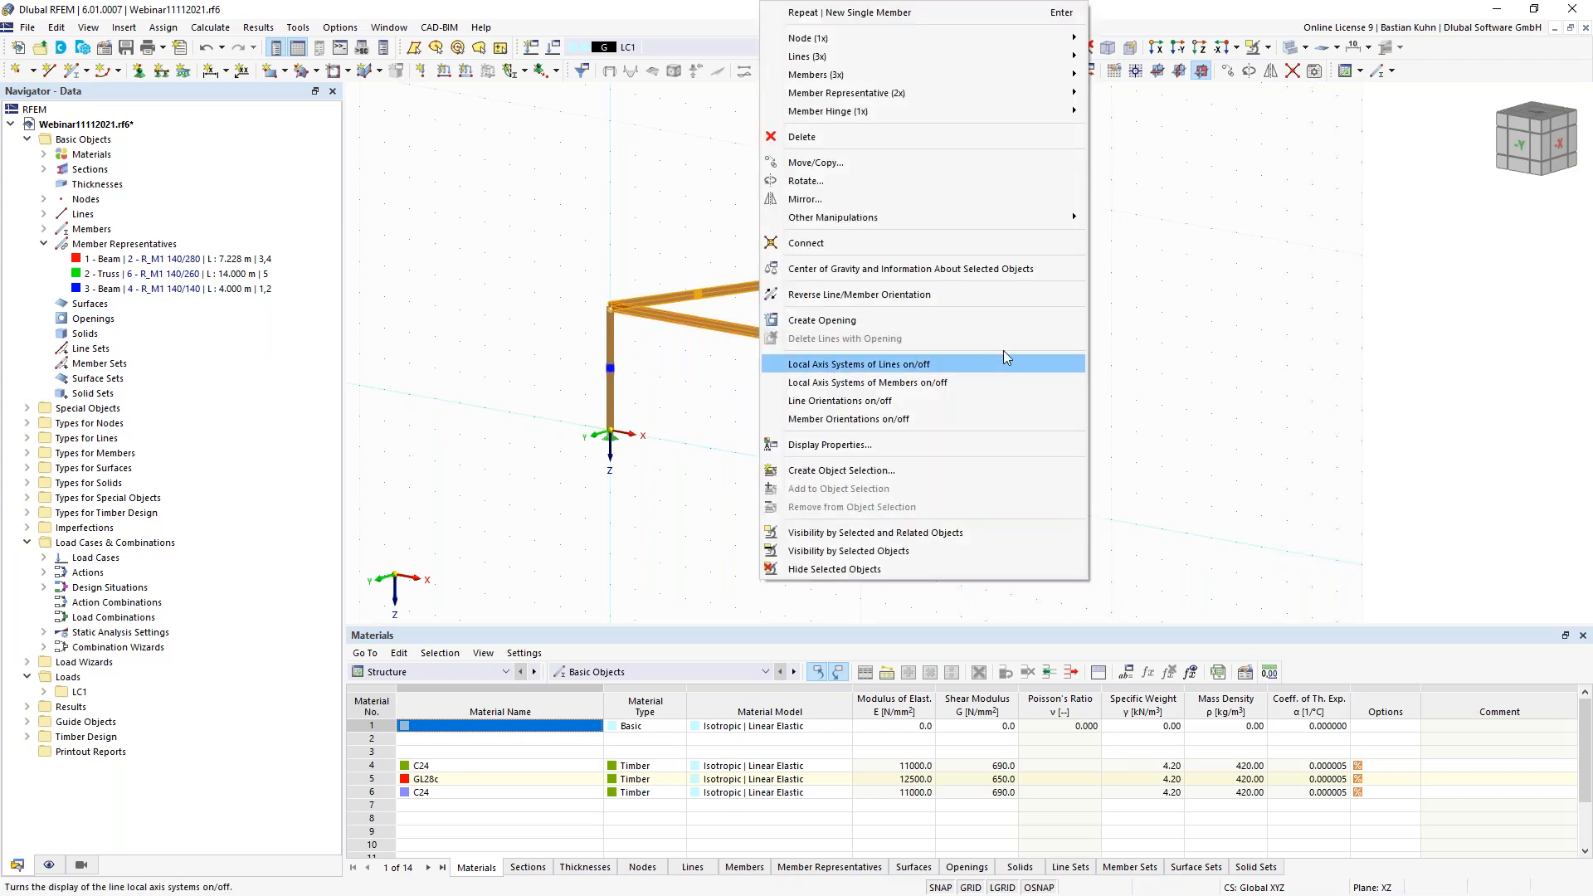
mouse_move(973, 110)
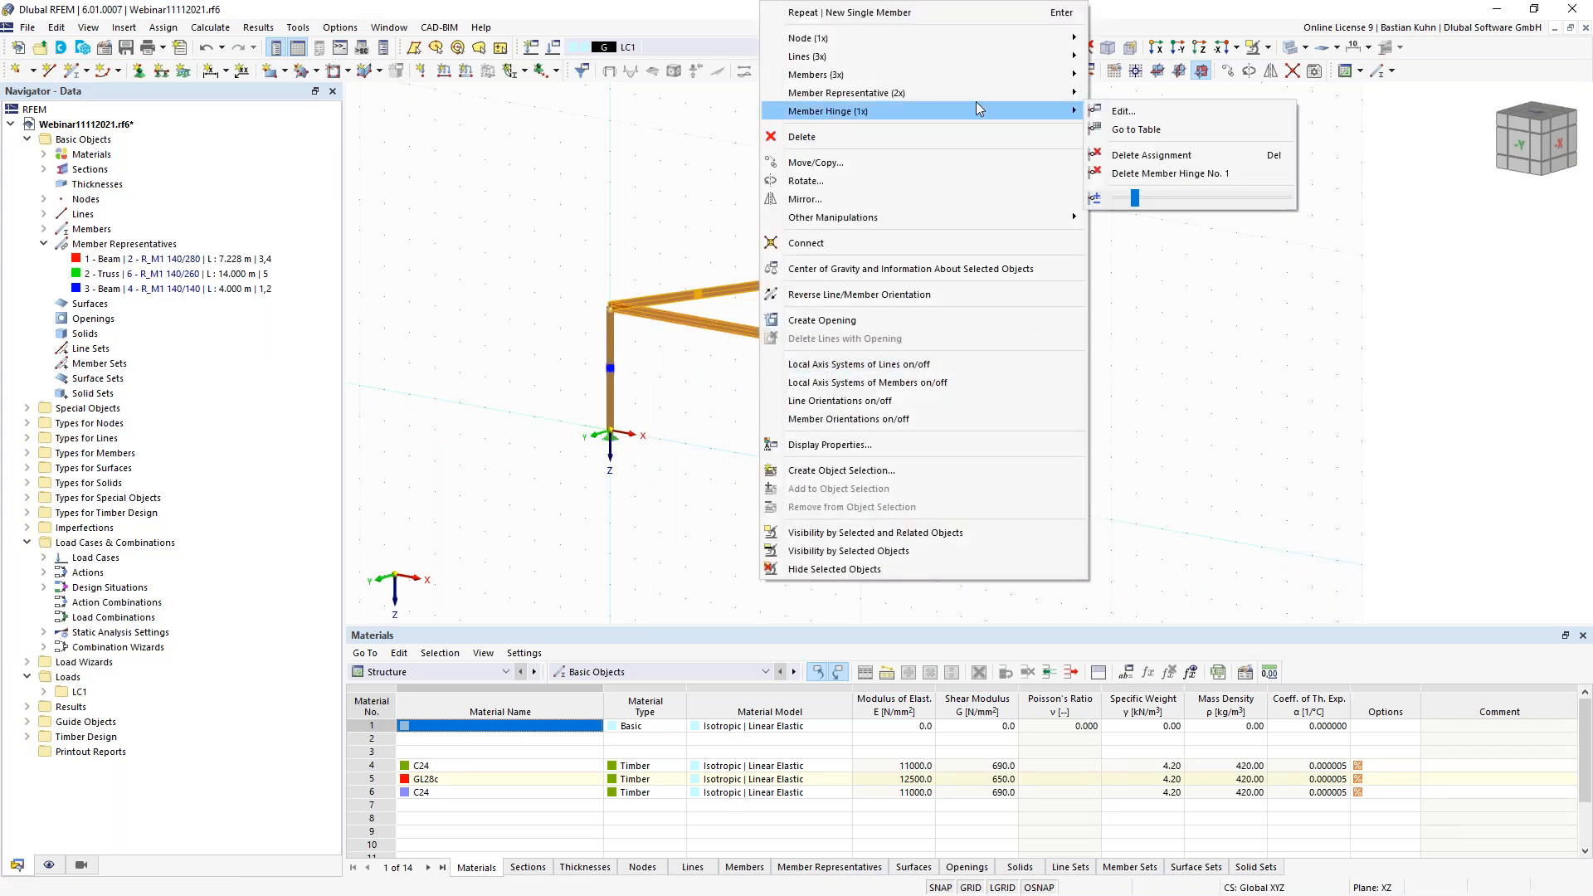
mouse_move(988, 75)
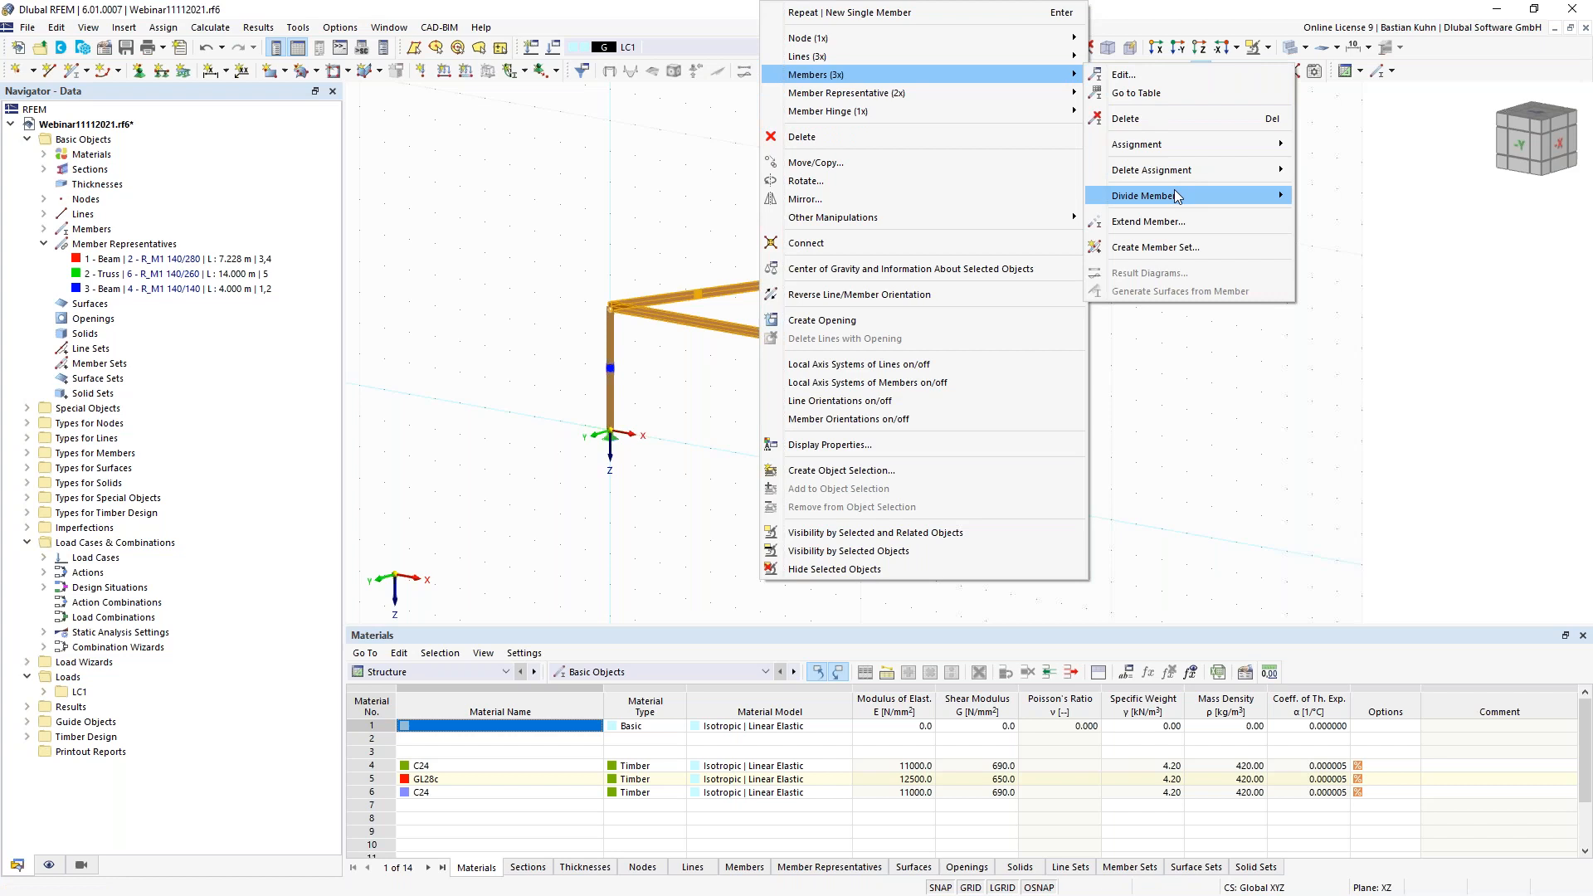
mouse_move(1174, 190)
left_click(1327, 198)
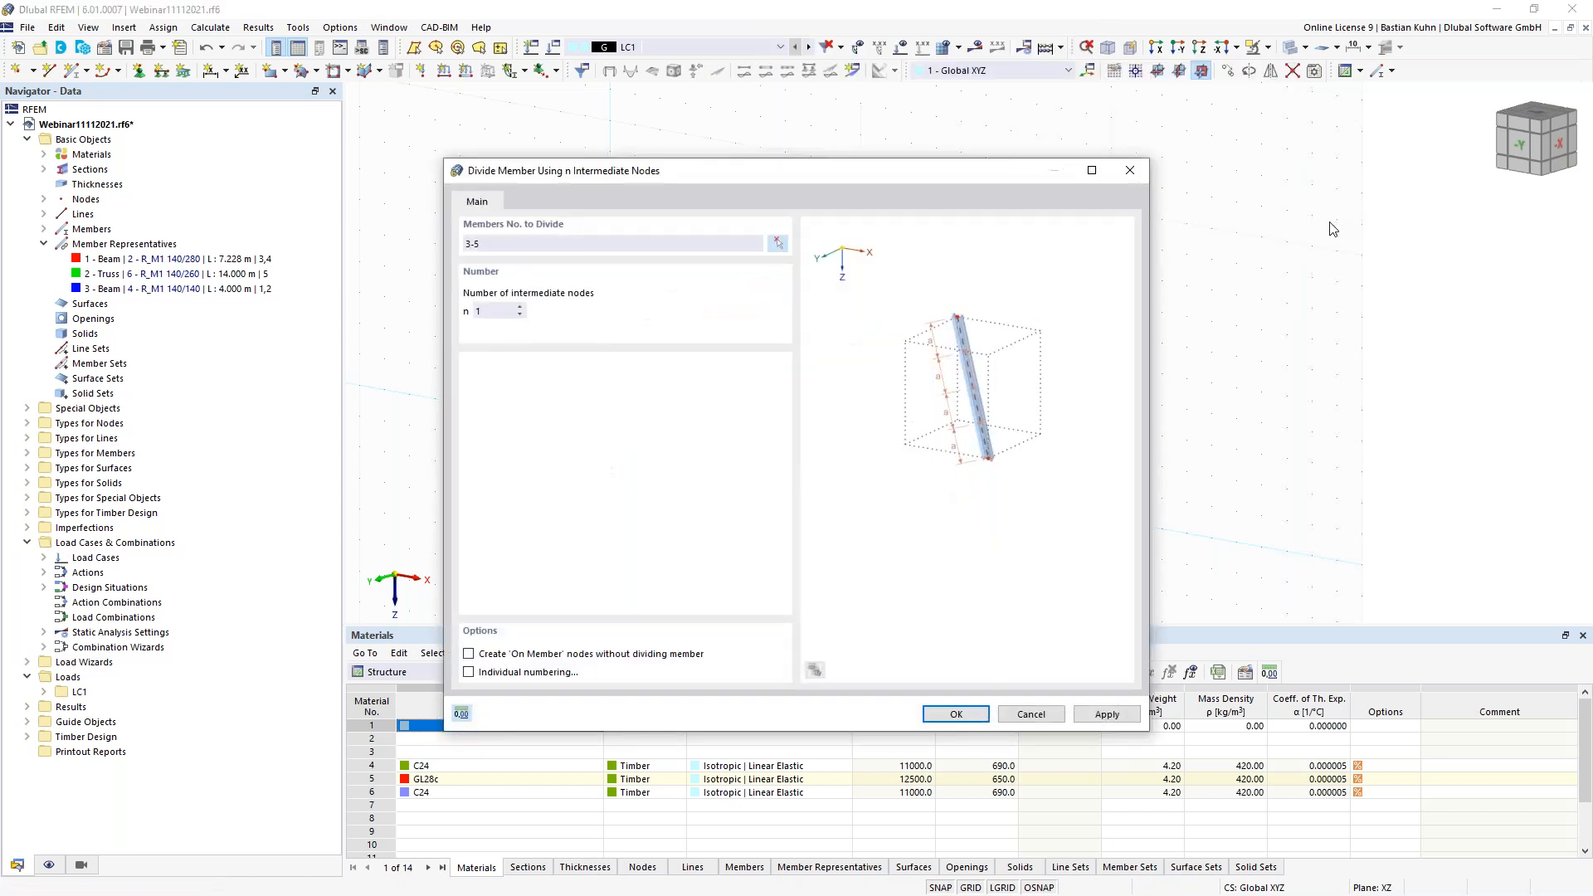
left_click(521, 308)
left_click(469, 655)
left_click(955, 715)
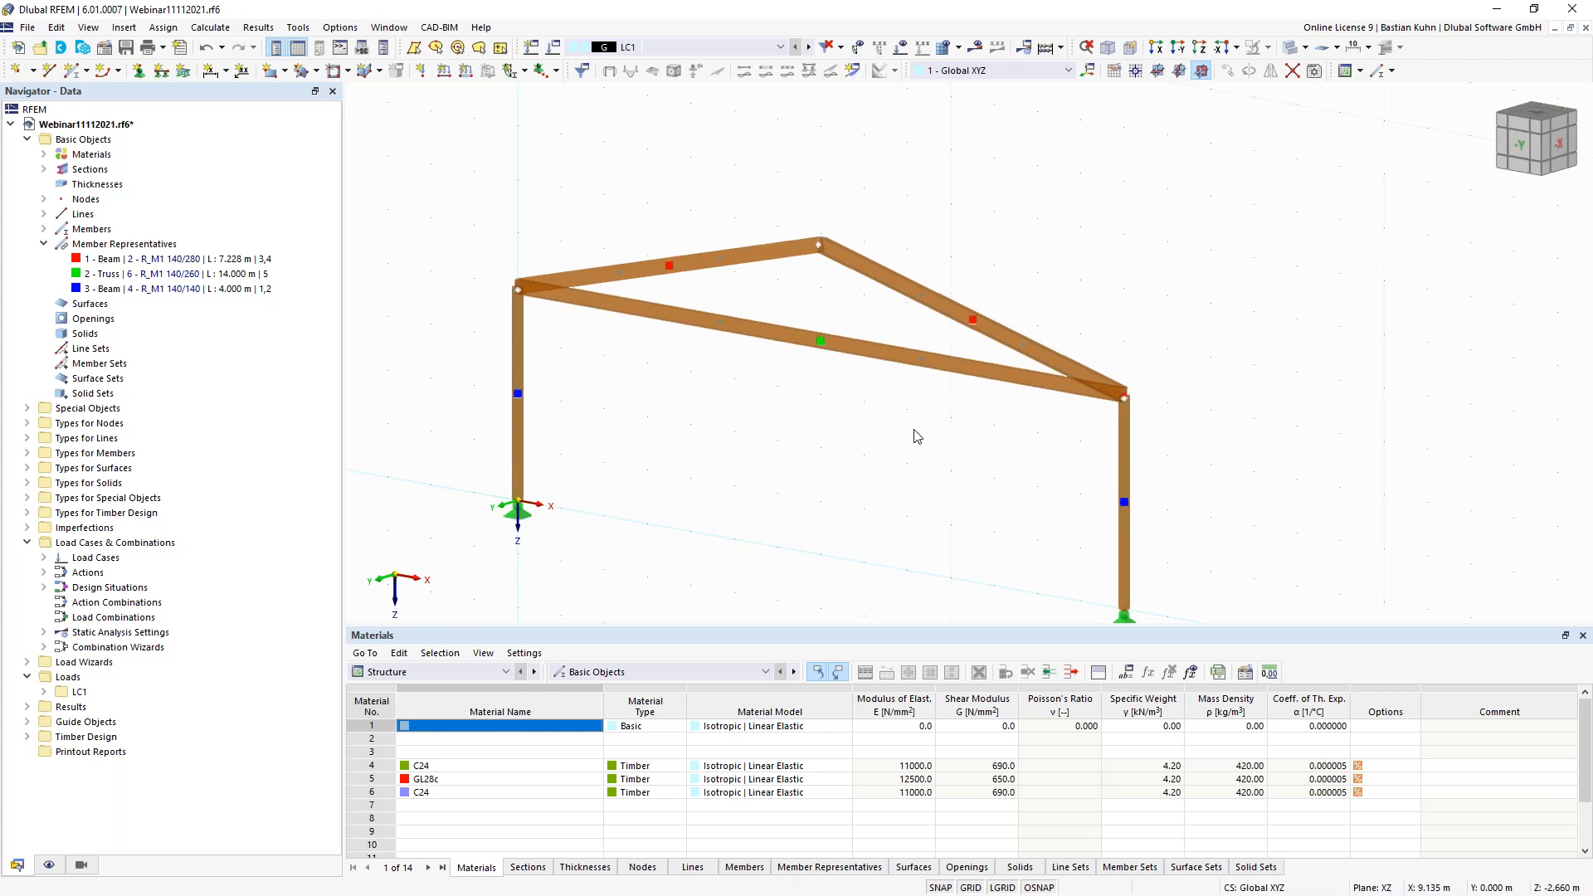
- Set up another single member of type Truss with a new R_M1 120/120 section in C24
left_click(72, 69)
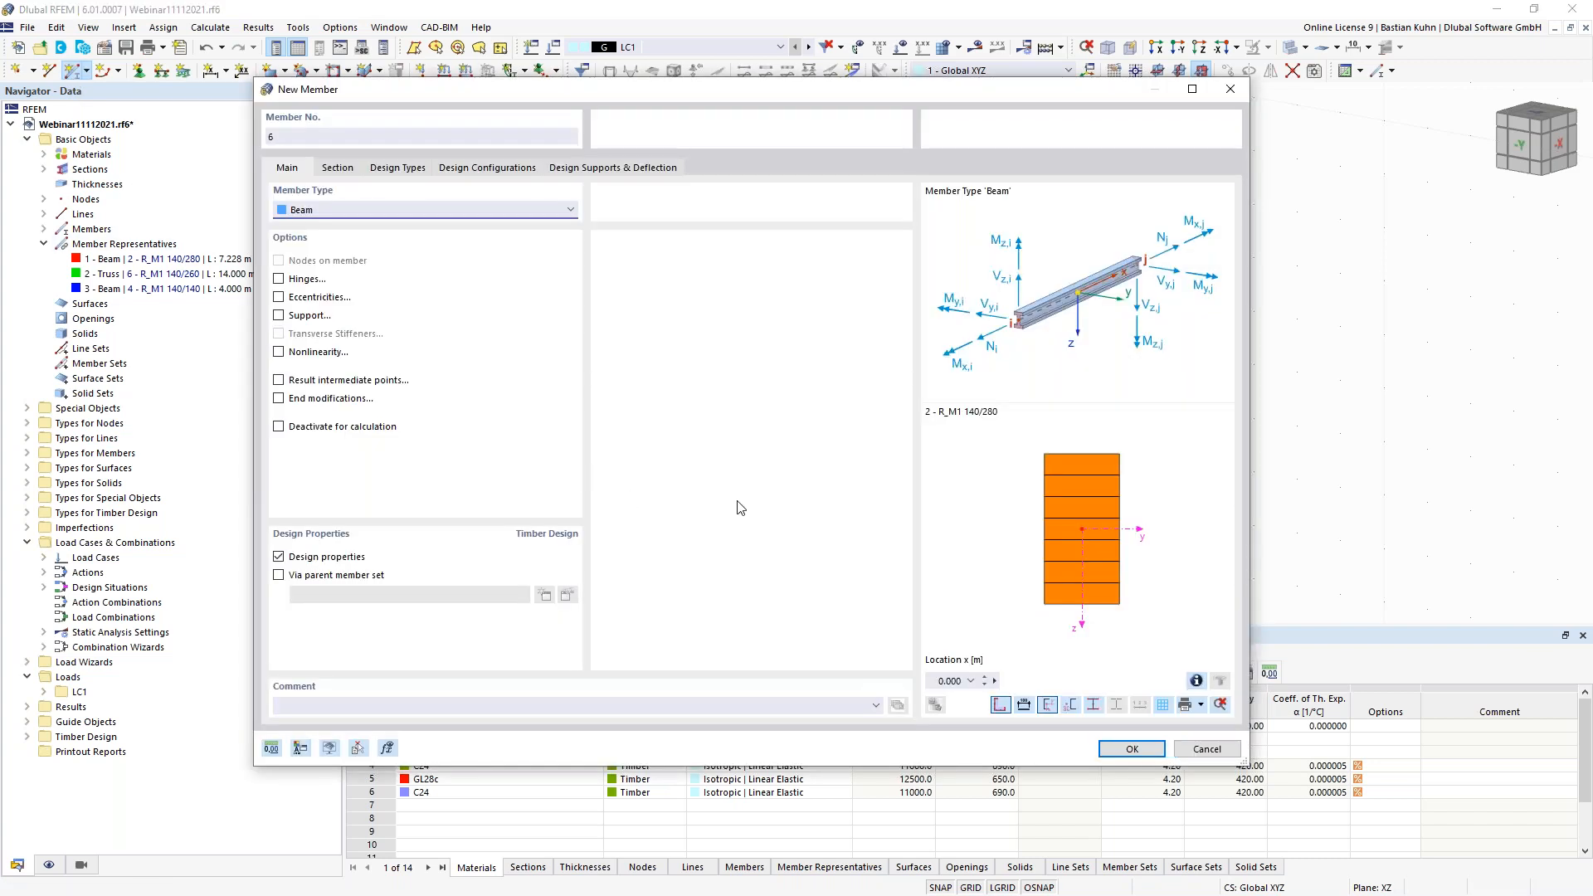
left_click(338, 209)
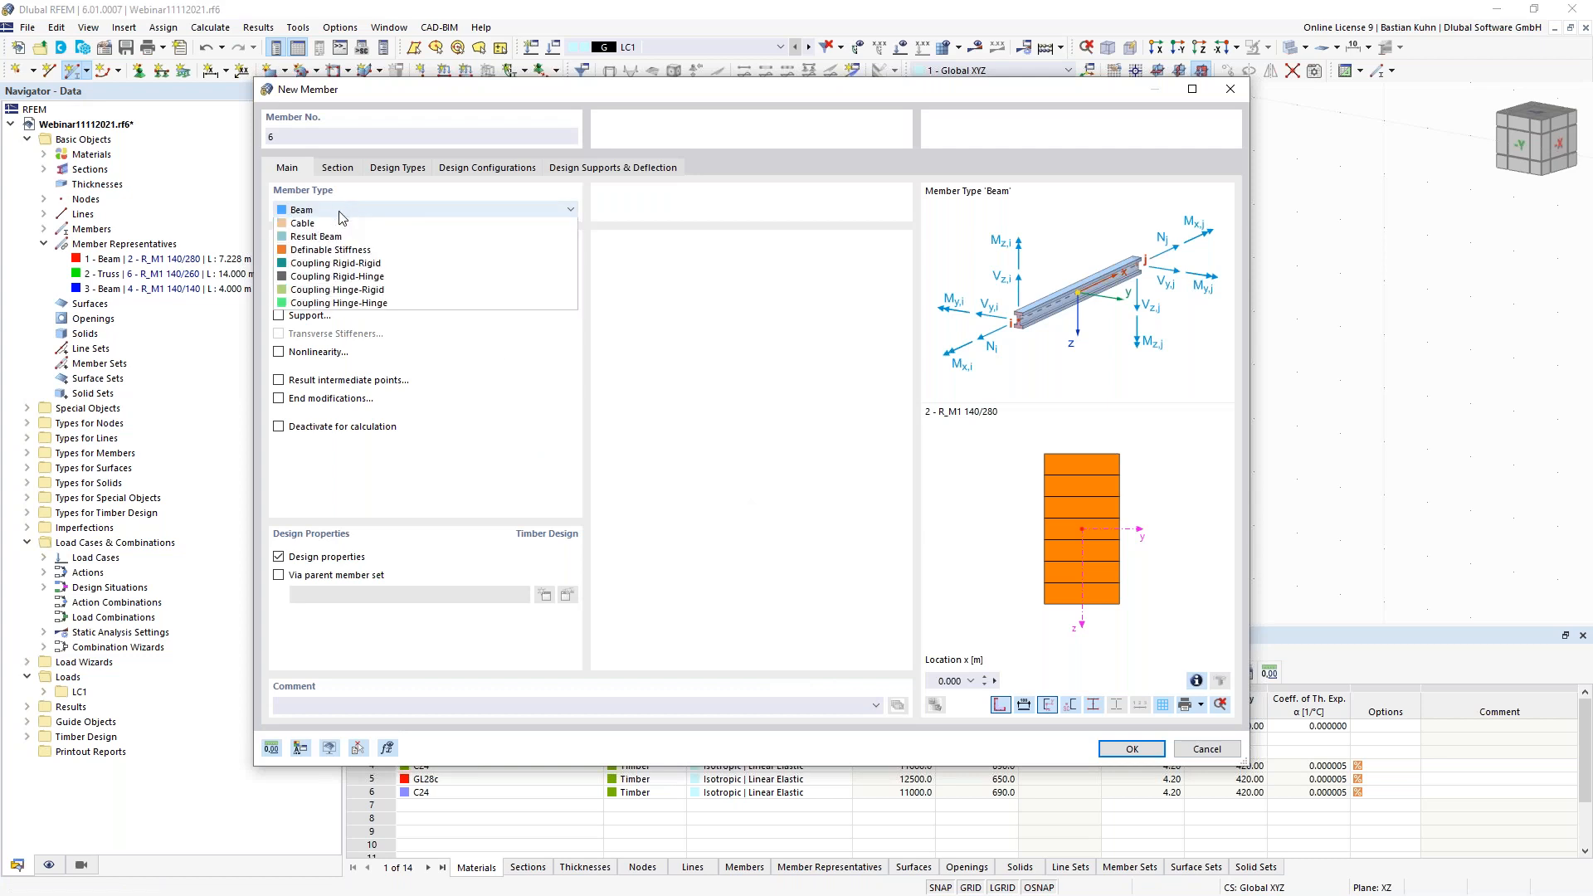
left_click(349, 257)
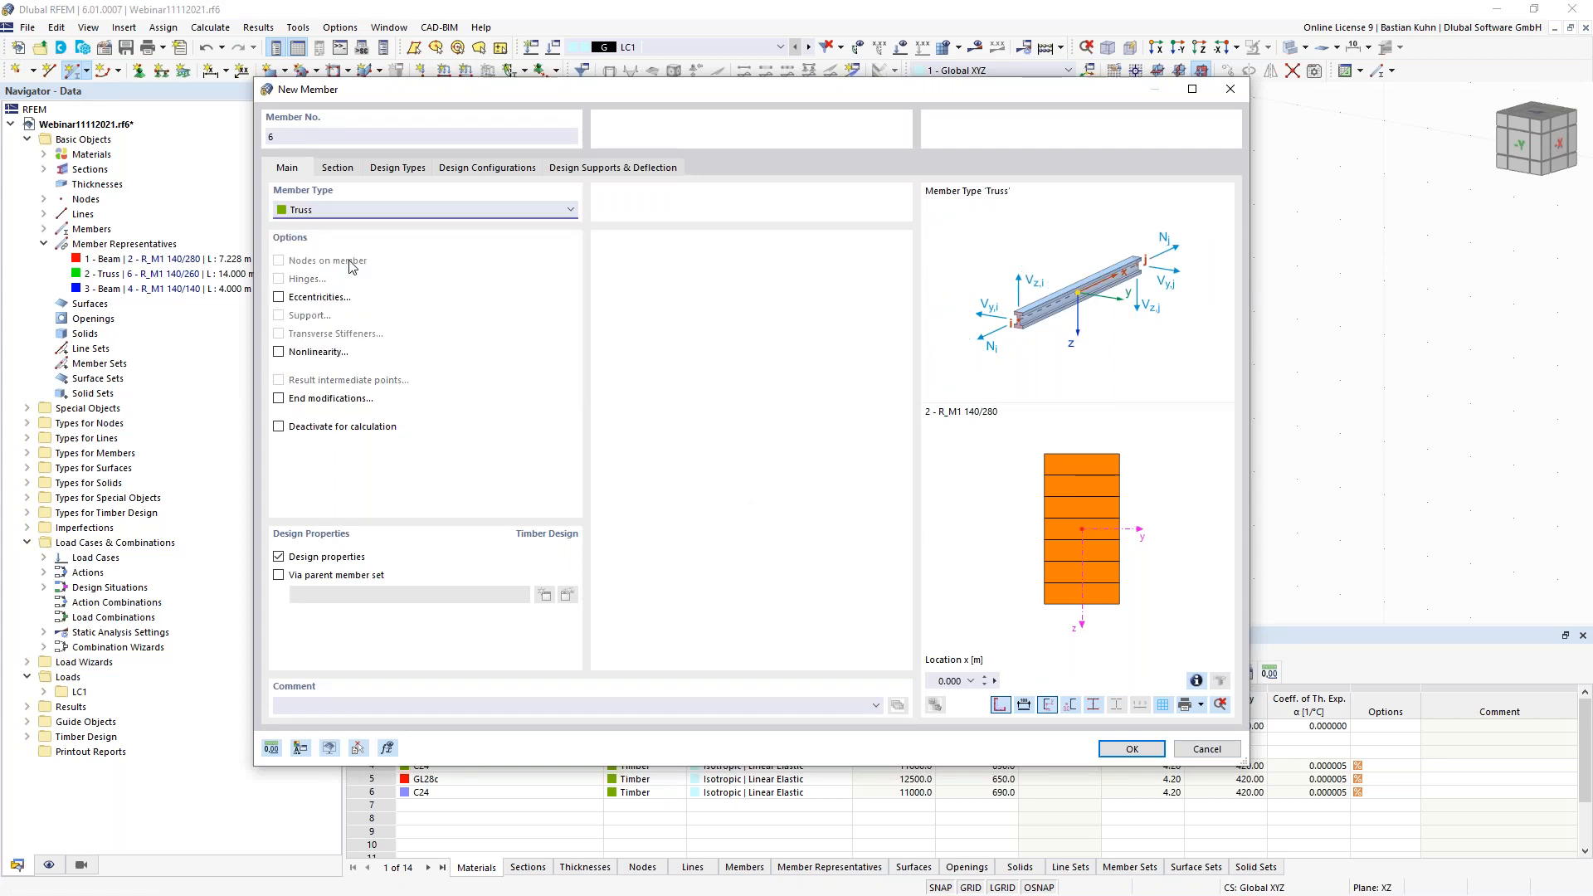
left_click(338, 169)
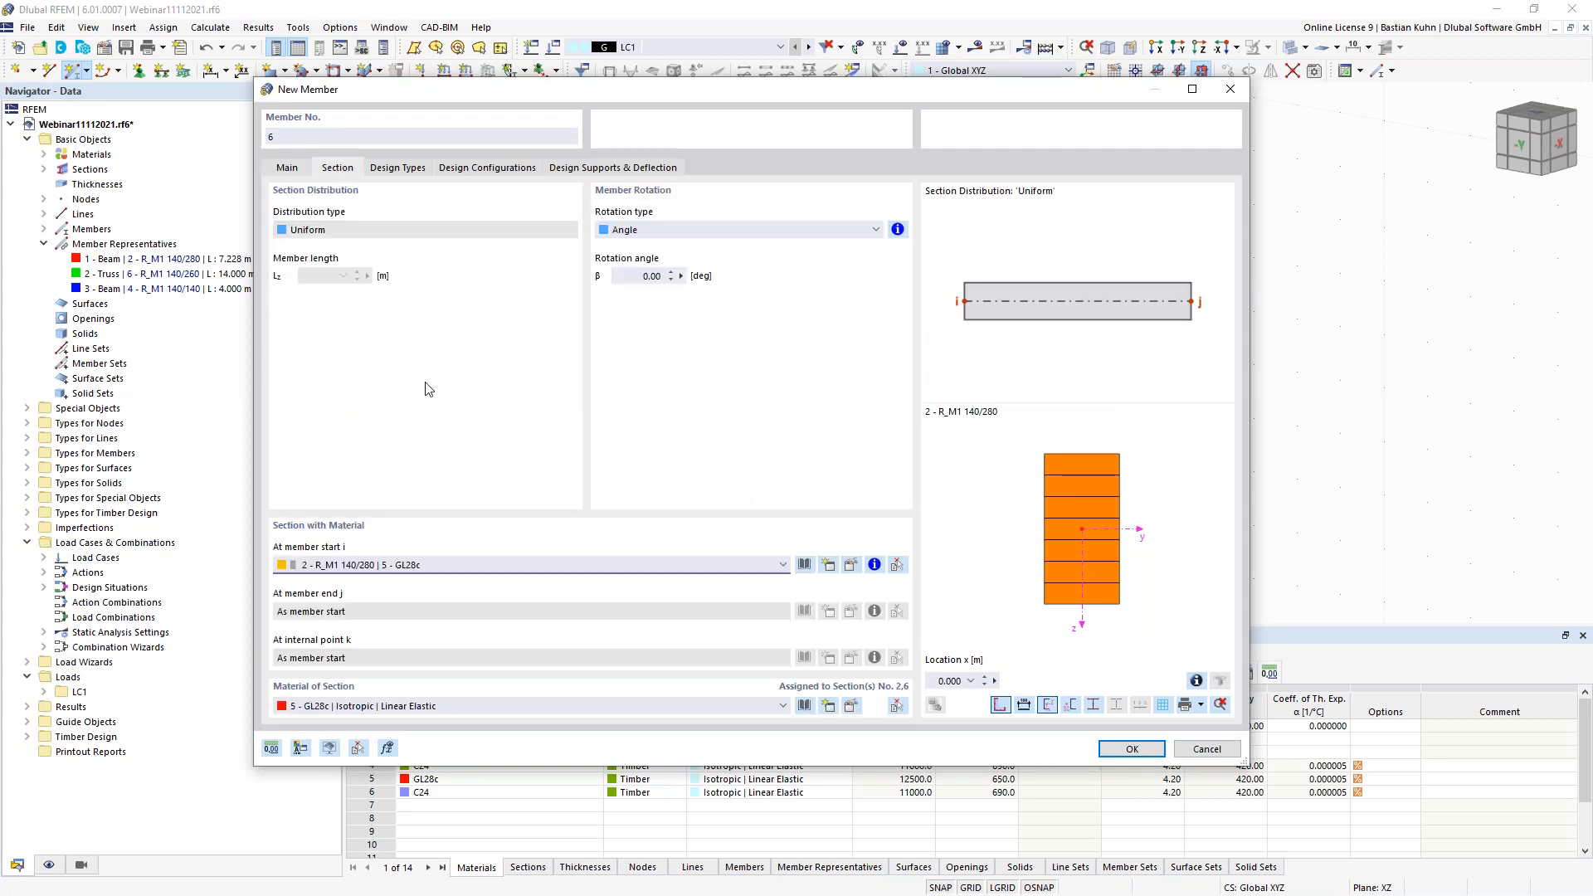
left_click(828, 567)
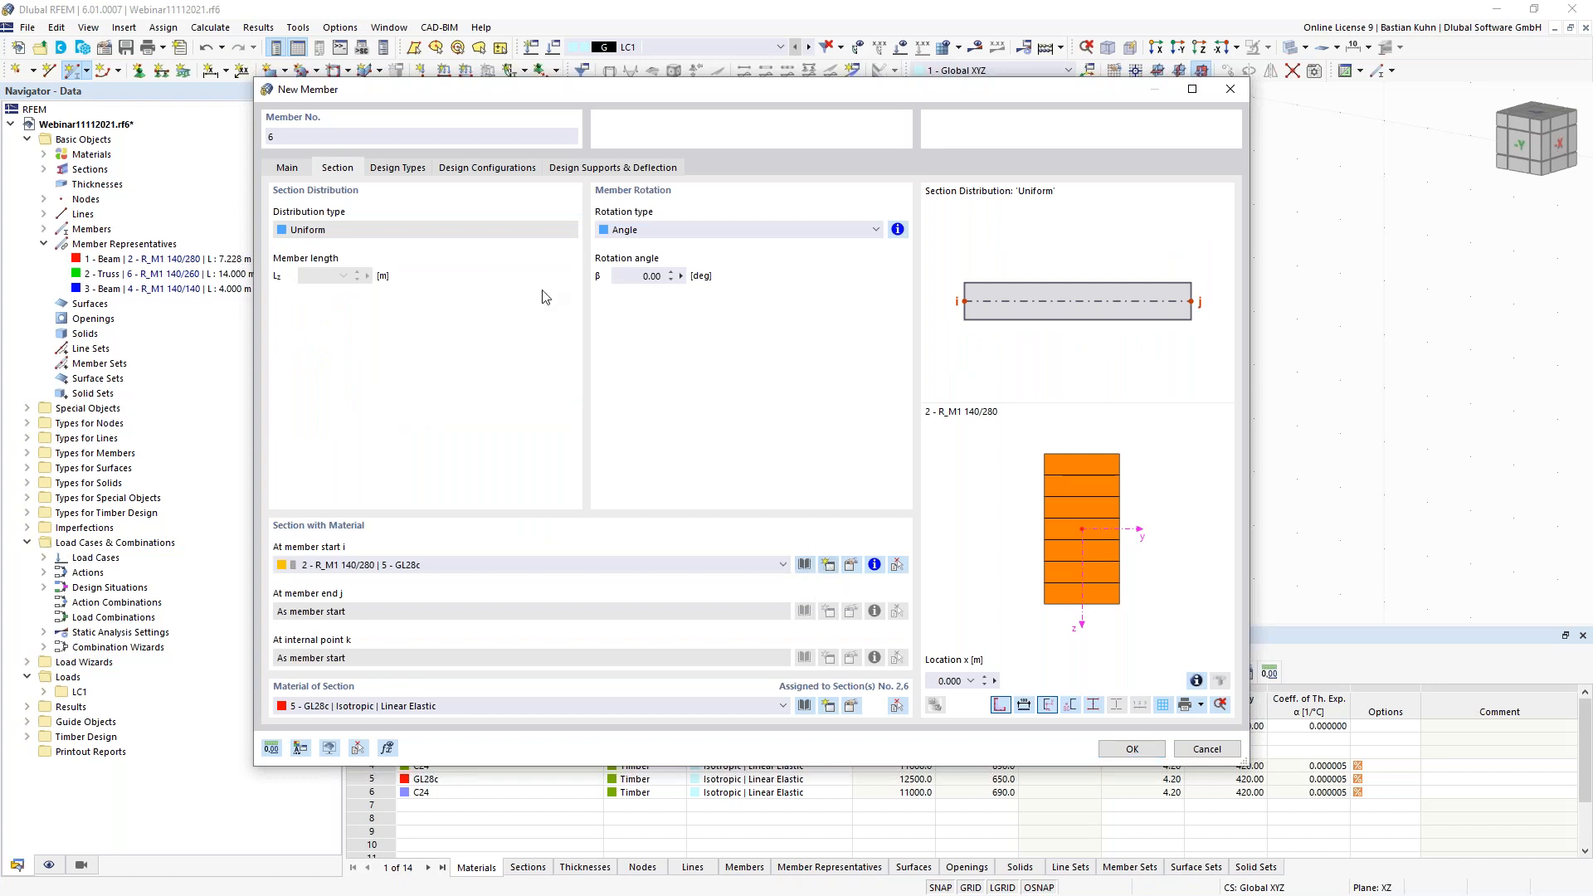
left_click_drag(477, 109, 438, 110)
type("12")
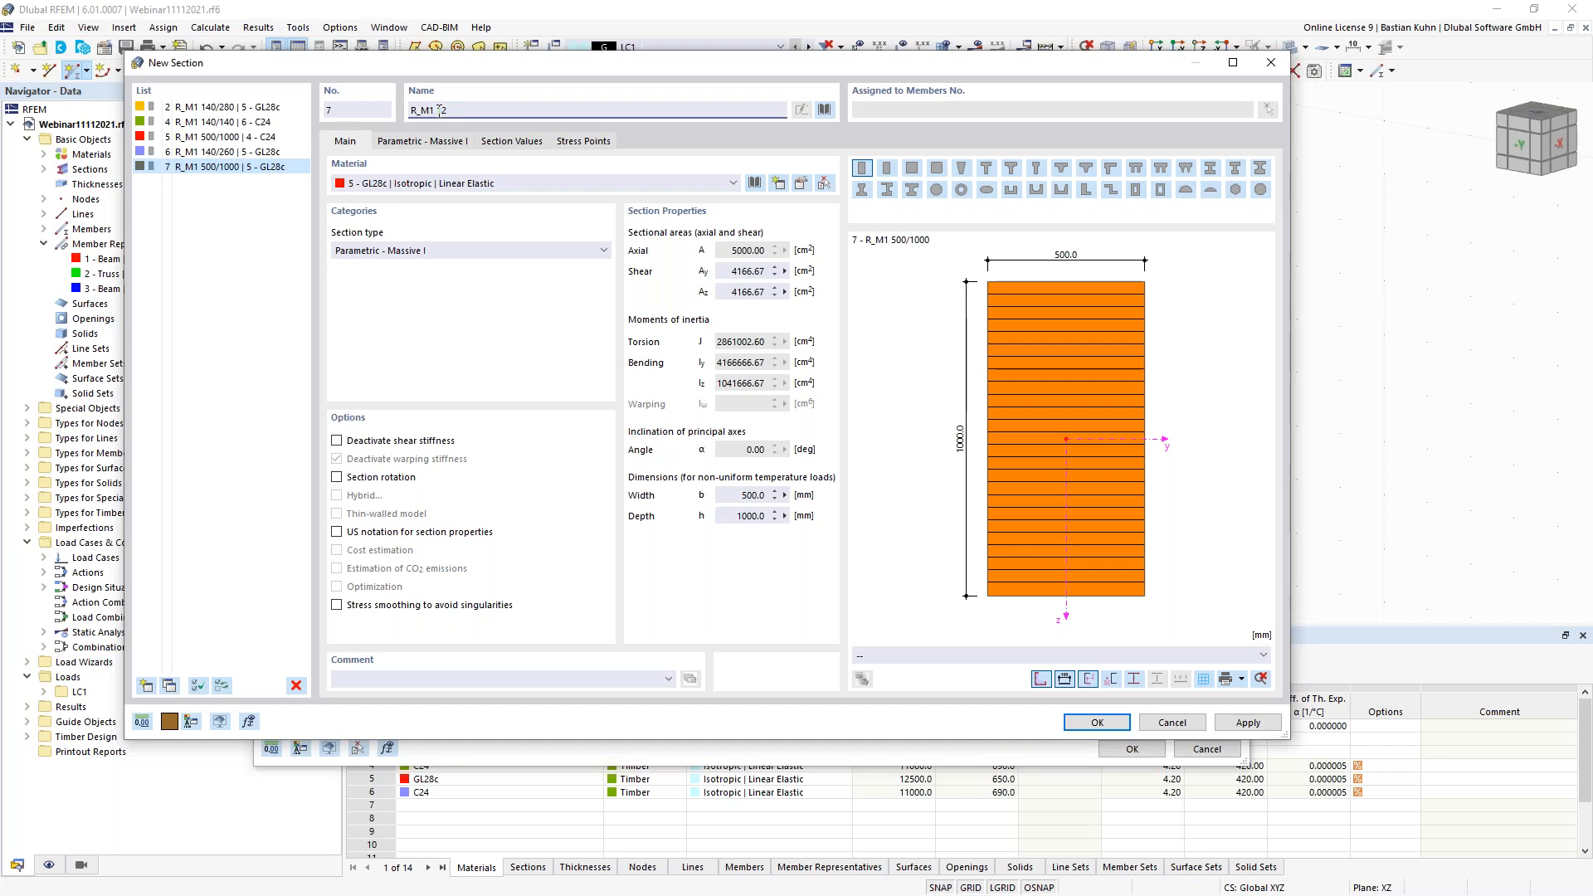
type("0/120")
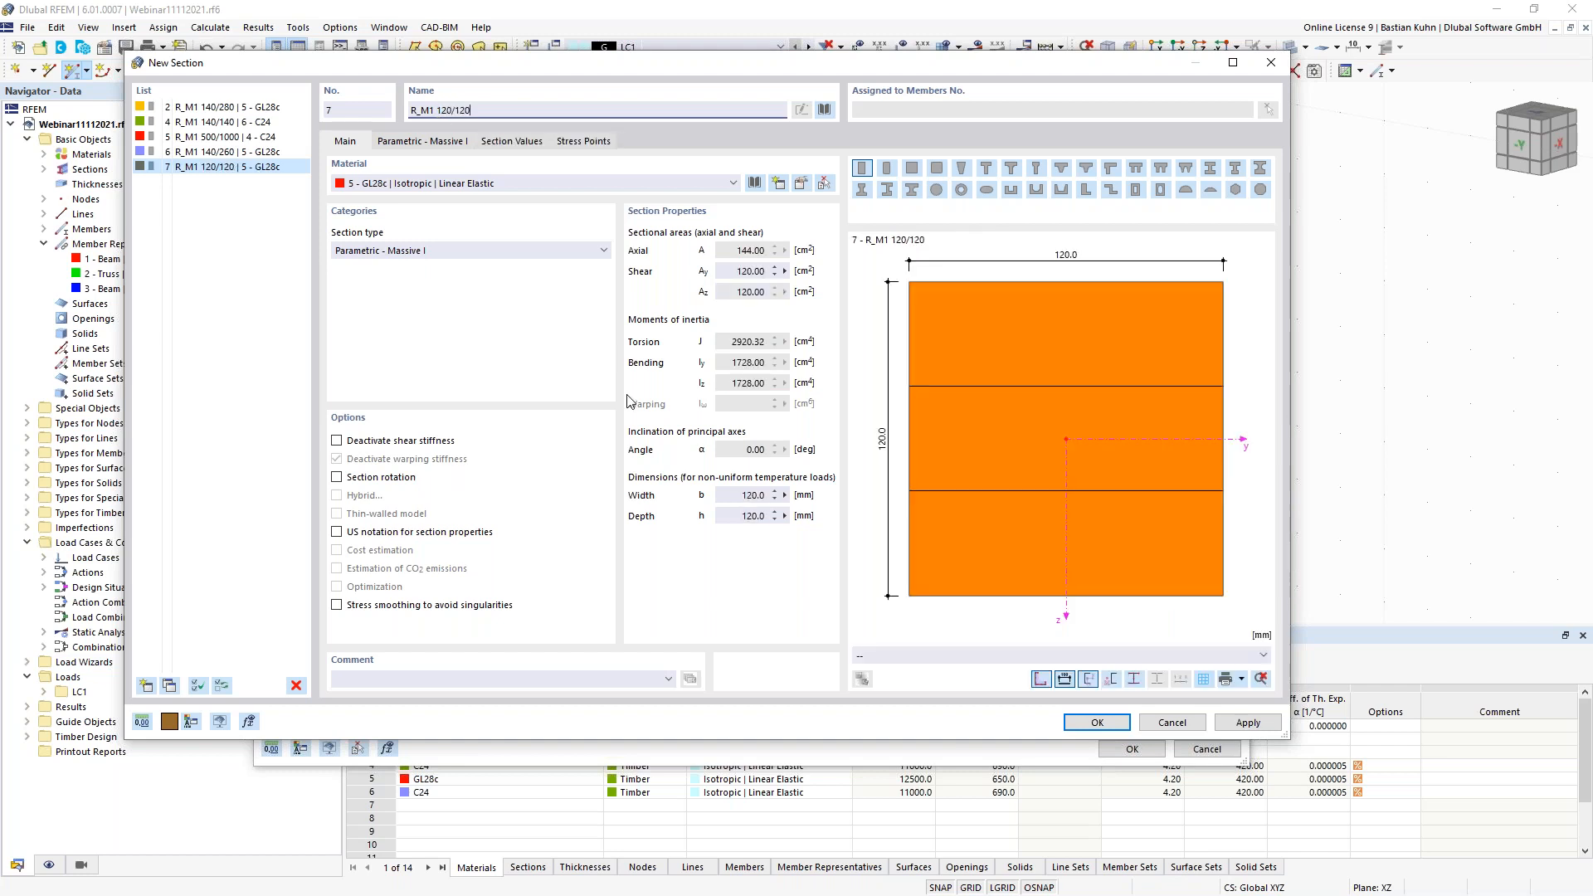
left_click(653, 186)
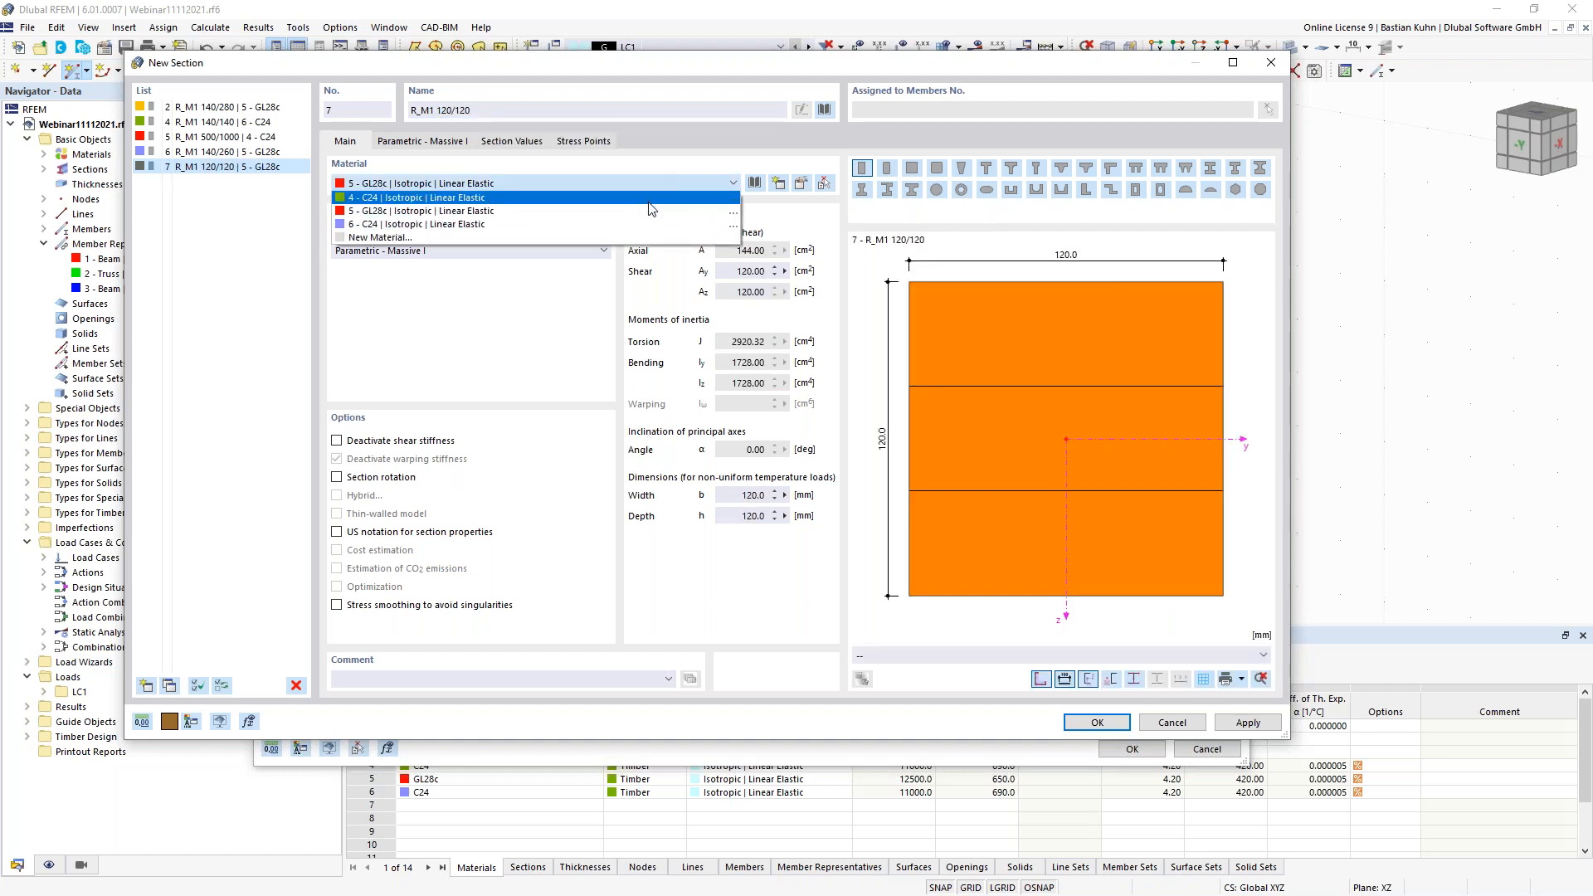
left_click(652, 224)
left_click(1089, 723)
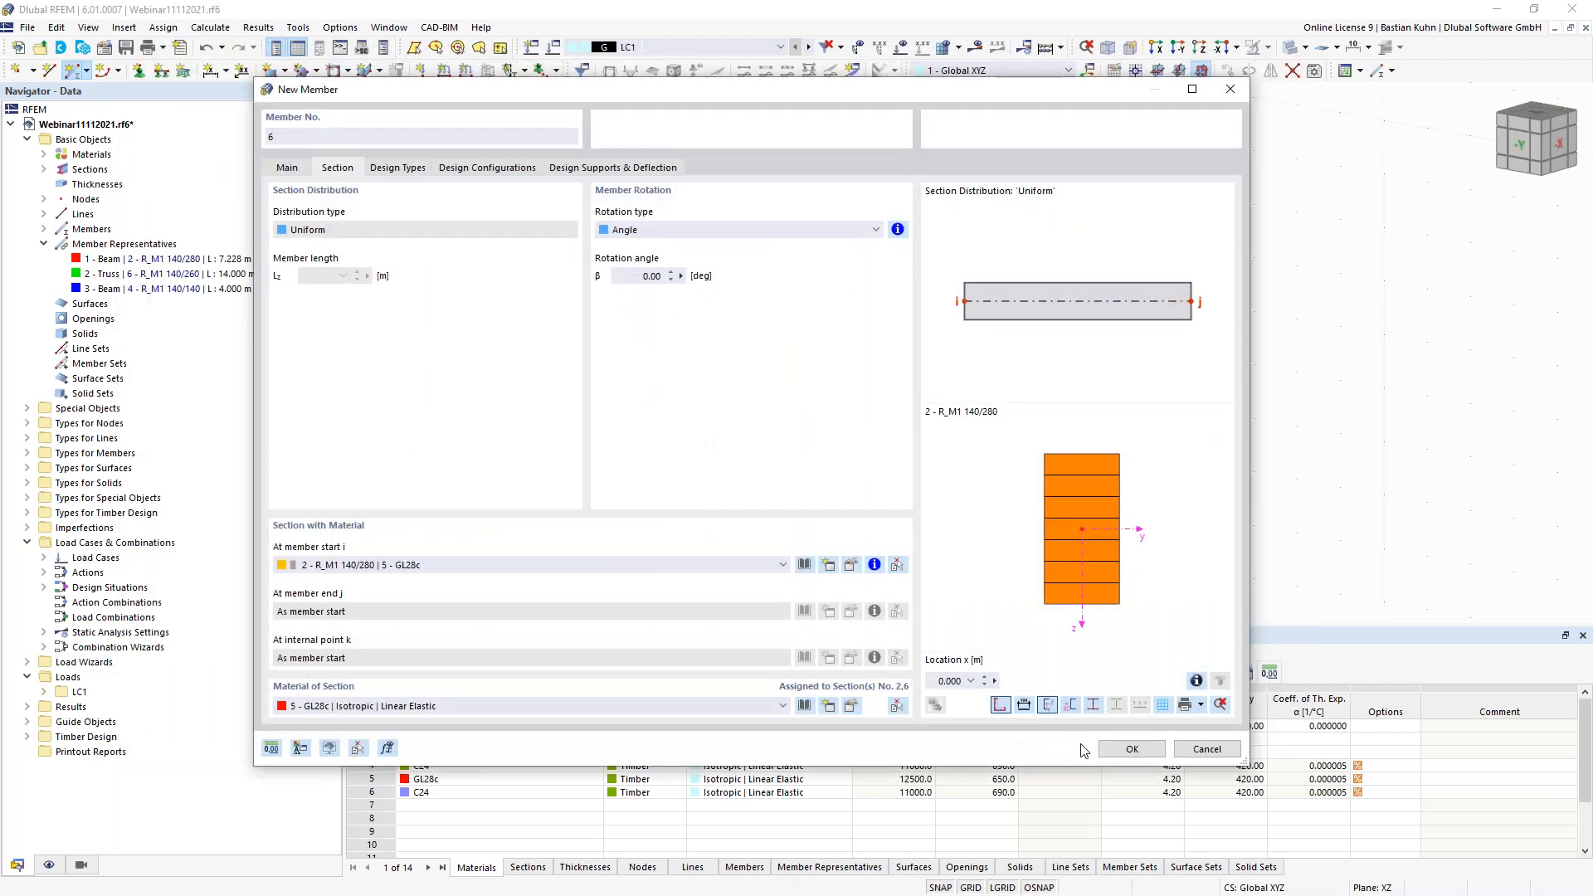
- Place three 120/120 truss web members between the first rafter and the bottom chord's first intermediate node: outer diagonal, vertical and ridge diagonal
left_click(1120, 751)
scroll(697, 315, "up", 4)
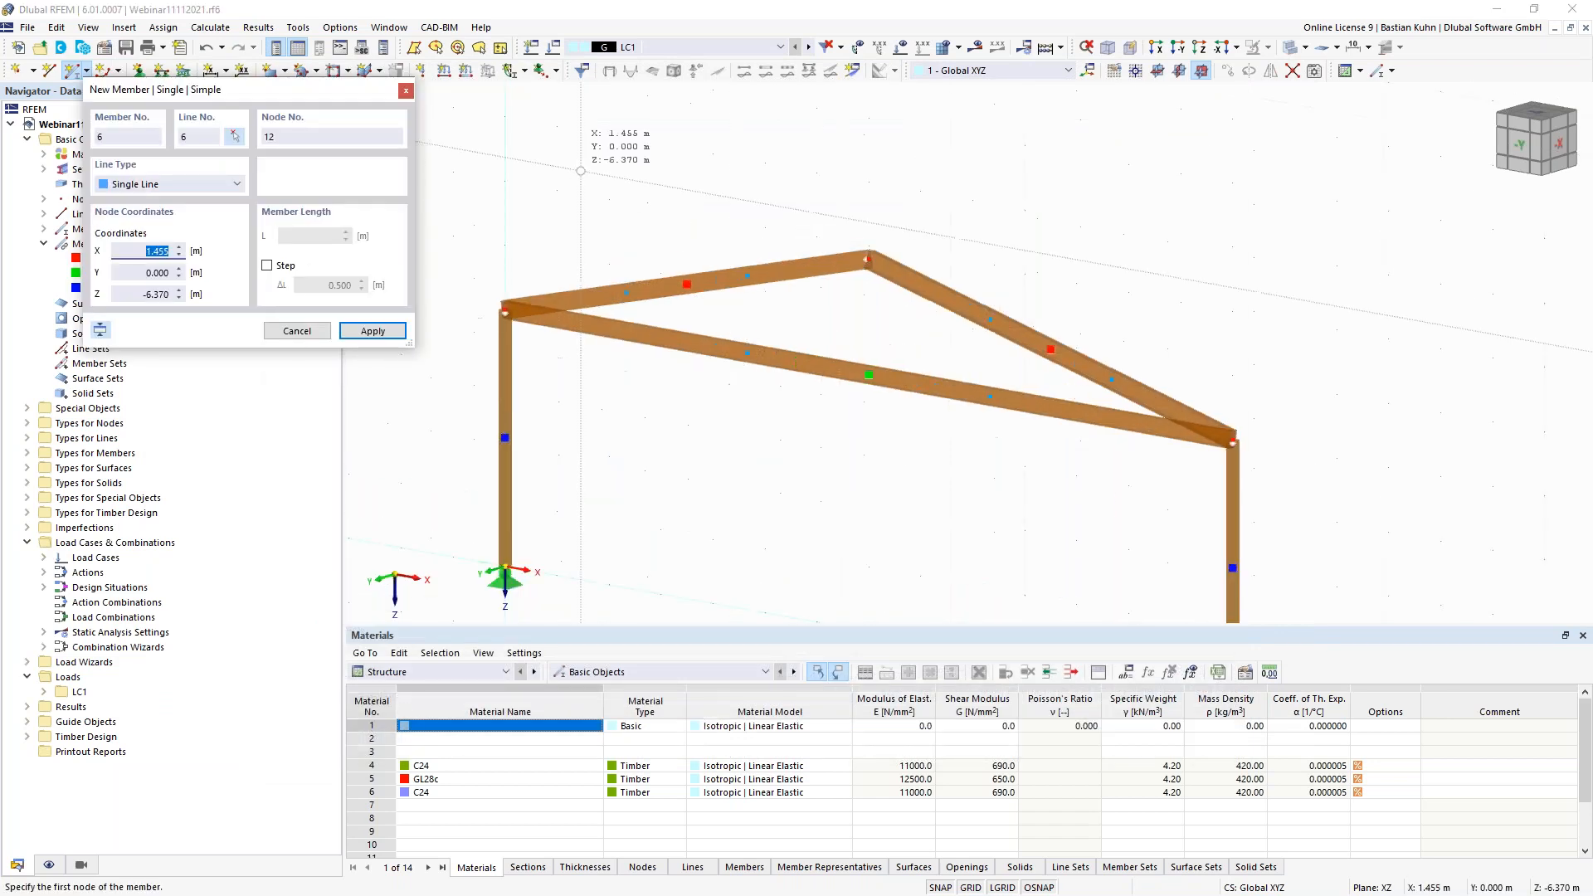
scroll(530, 195, "down", 3)
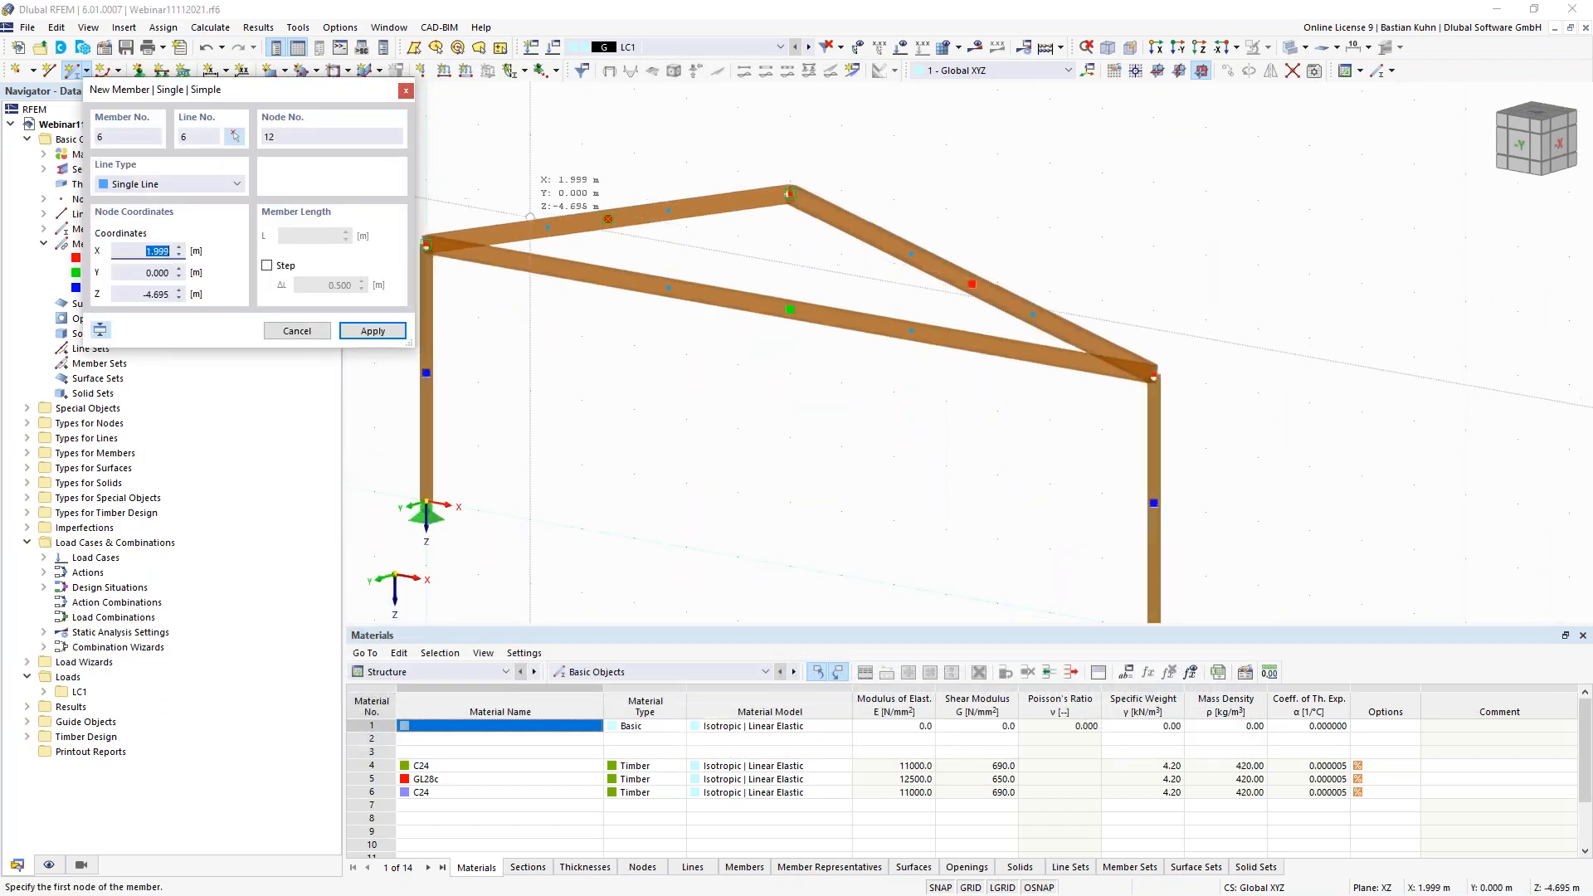
left_click(426, 245)
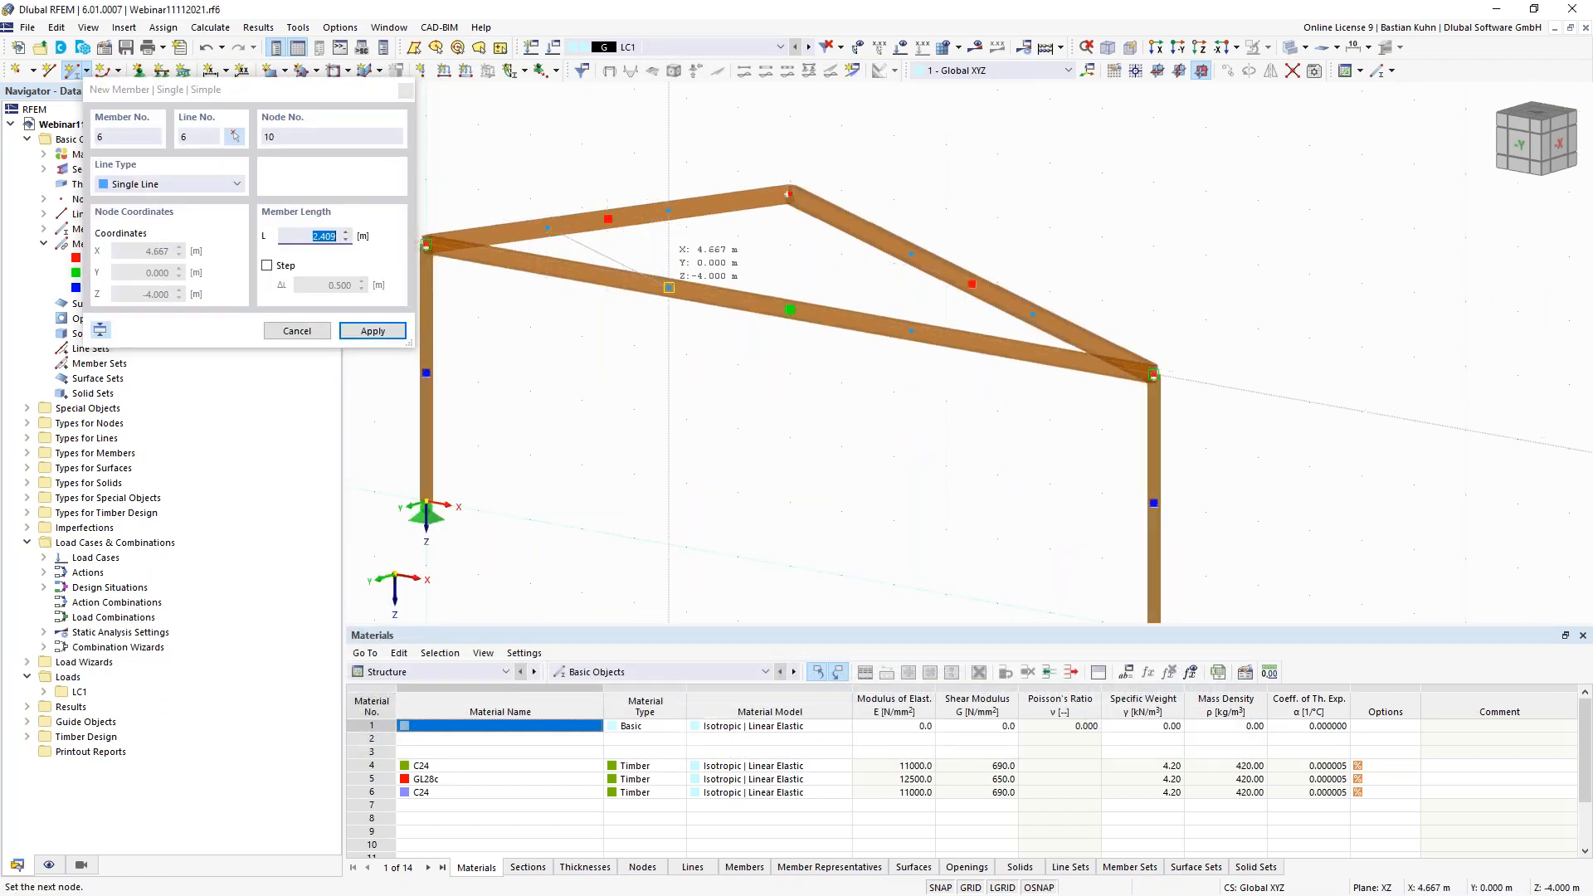
left_click(668, 287)
left_click(669, 287)
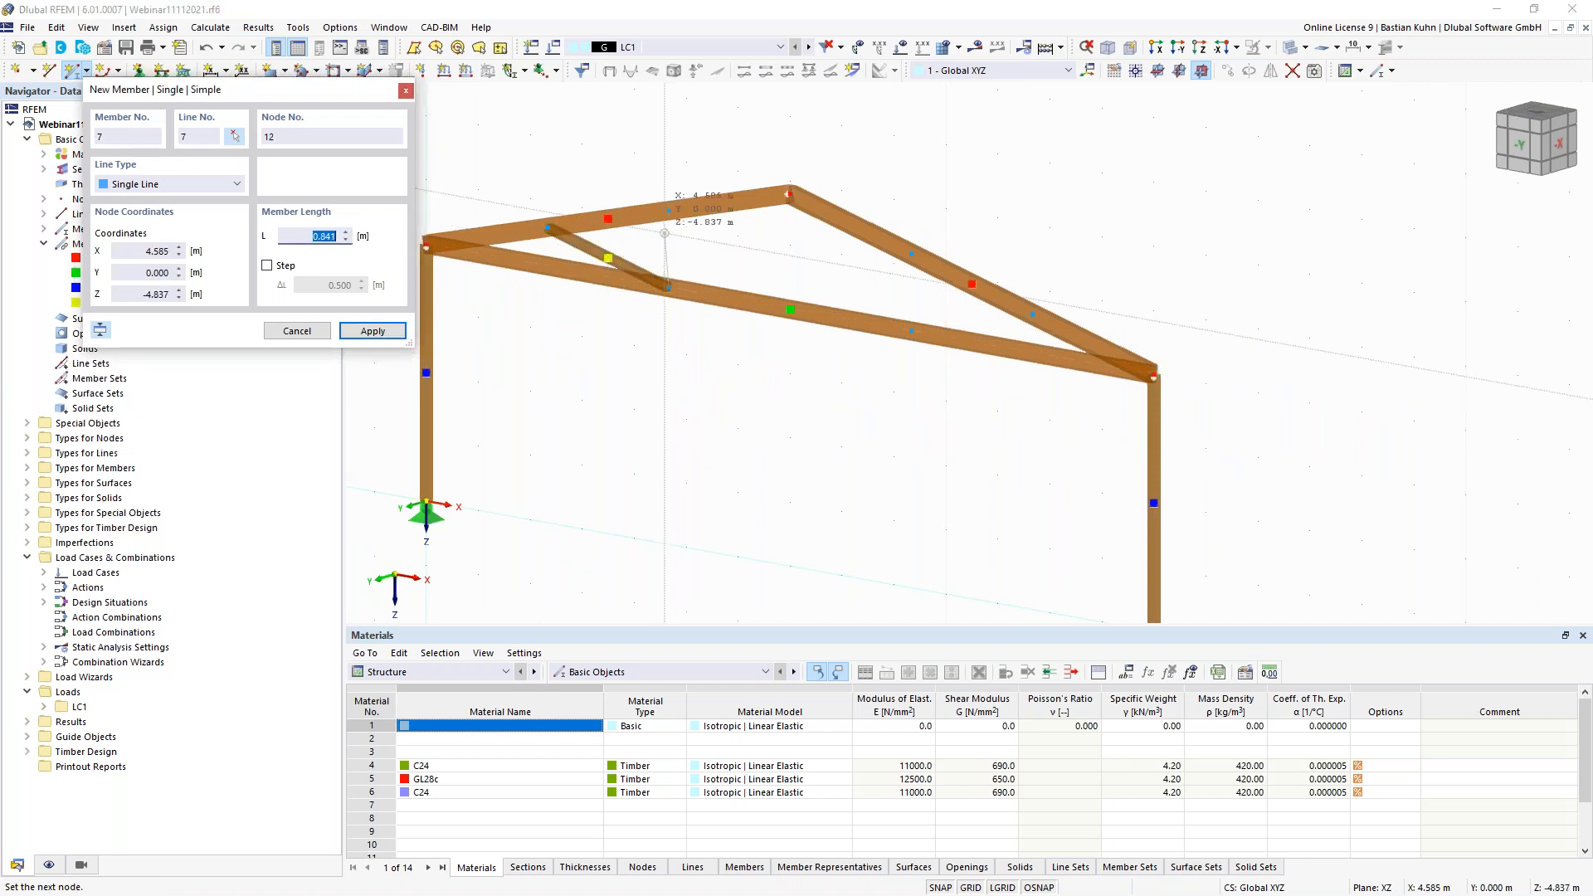
left_click(669, 288)
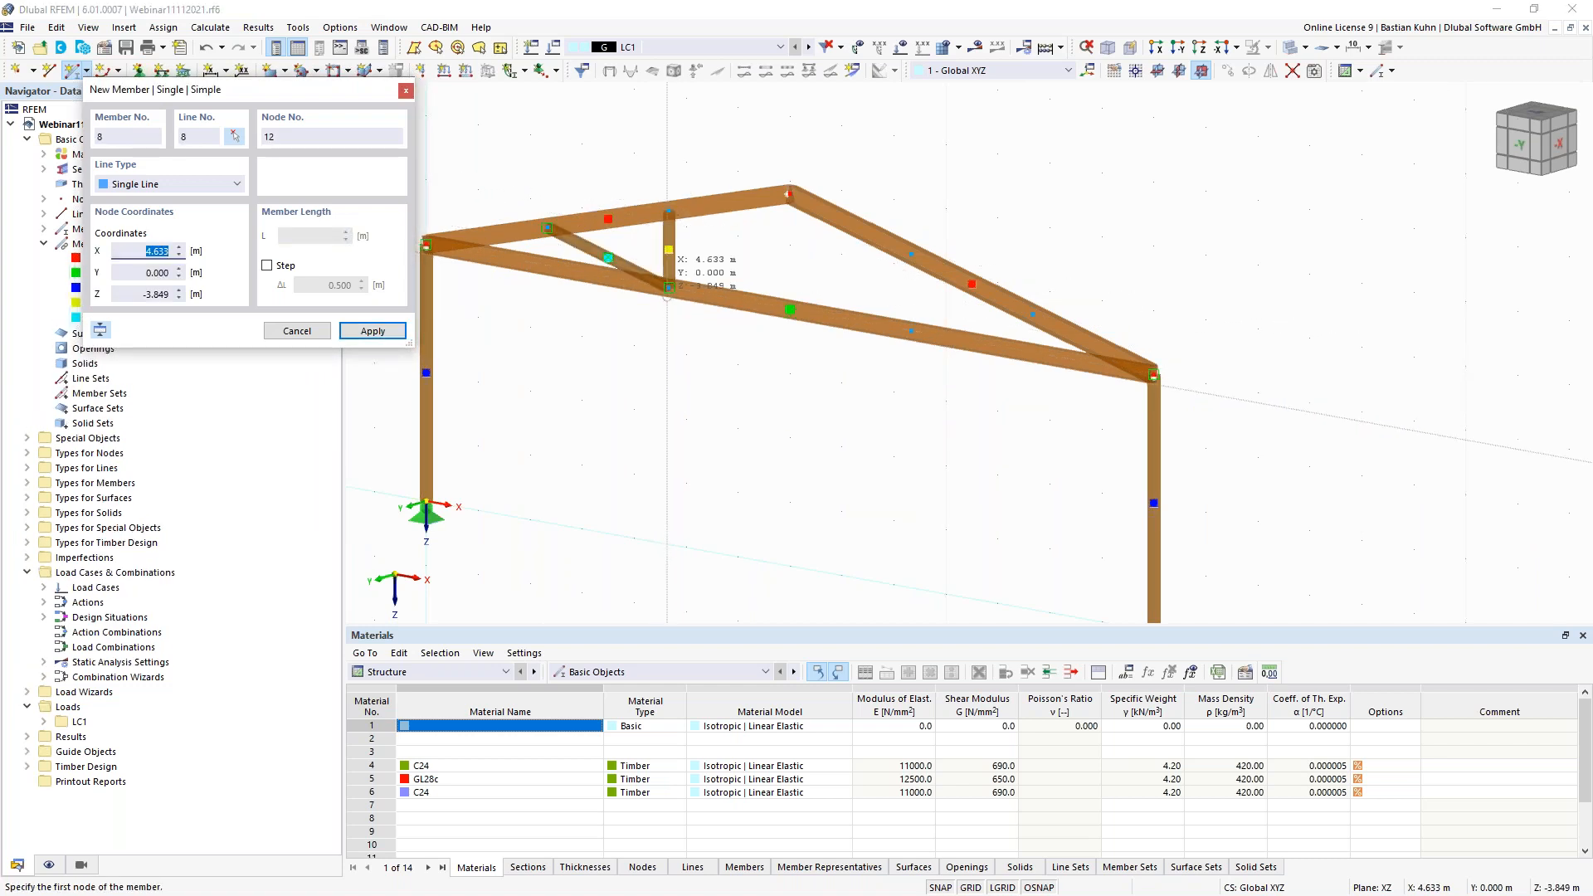
left_click(669, 287)
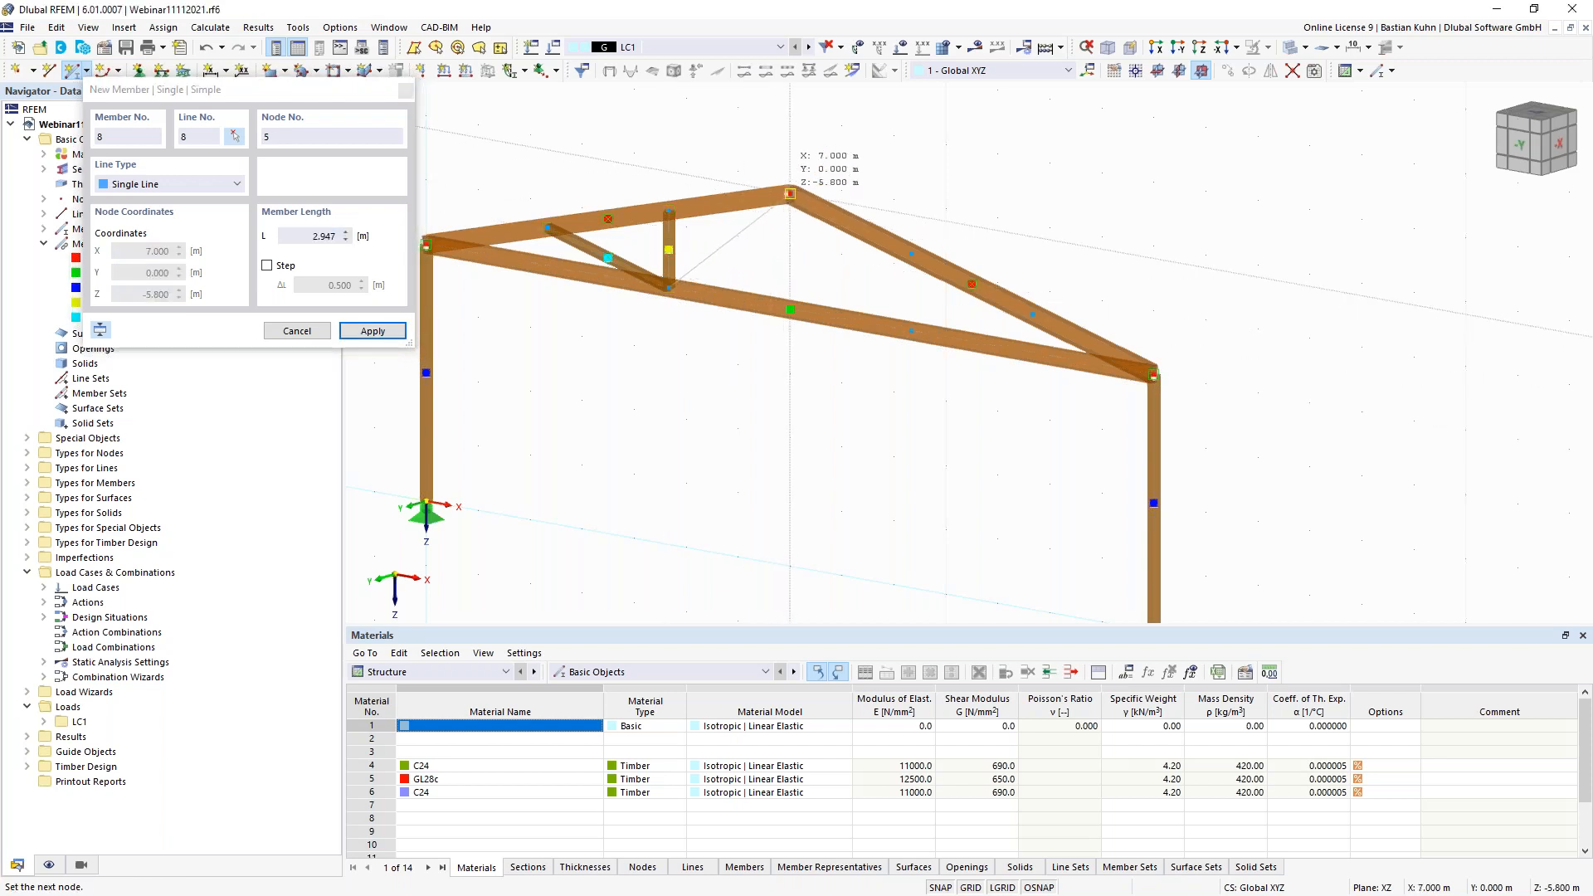
left_click(790, 193)
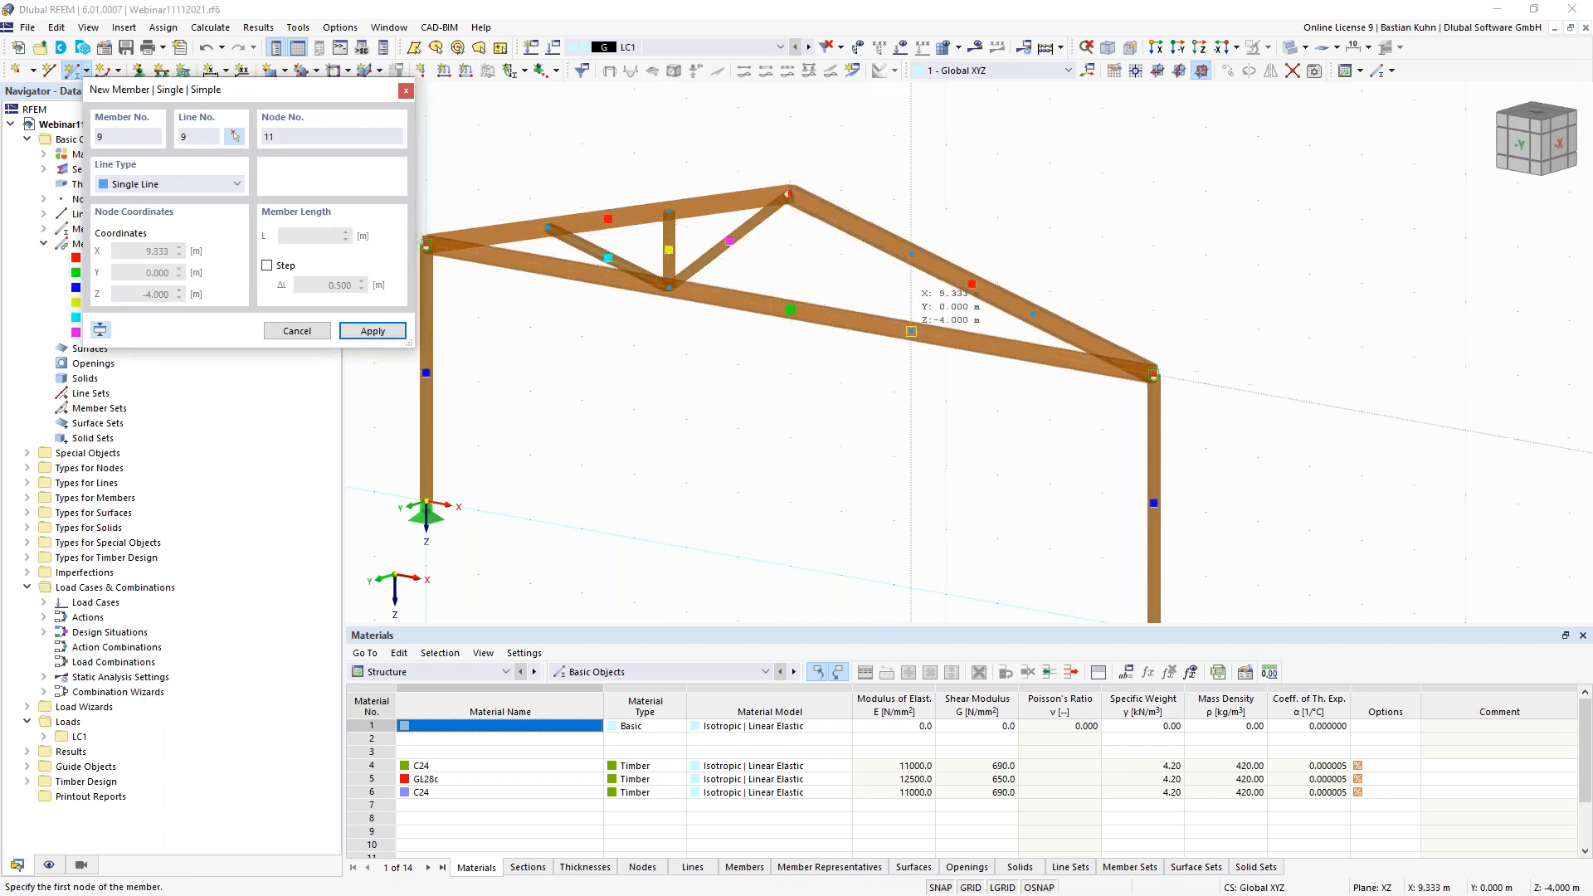
- Place the matching ridge diagonal, vertical and outer diagonal web members from the bottom chord's second intermediate node to the second rafter
left_click(911, 331)
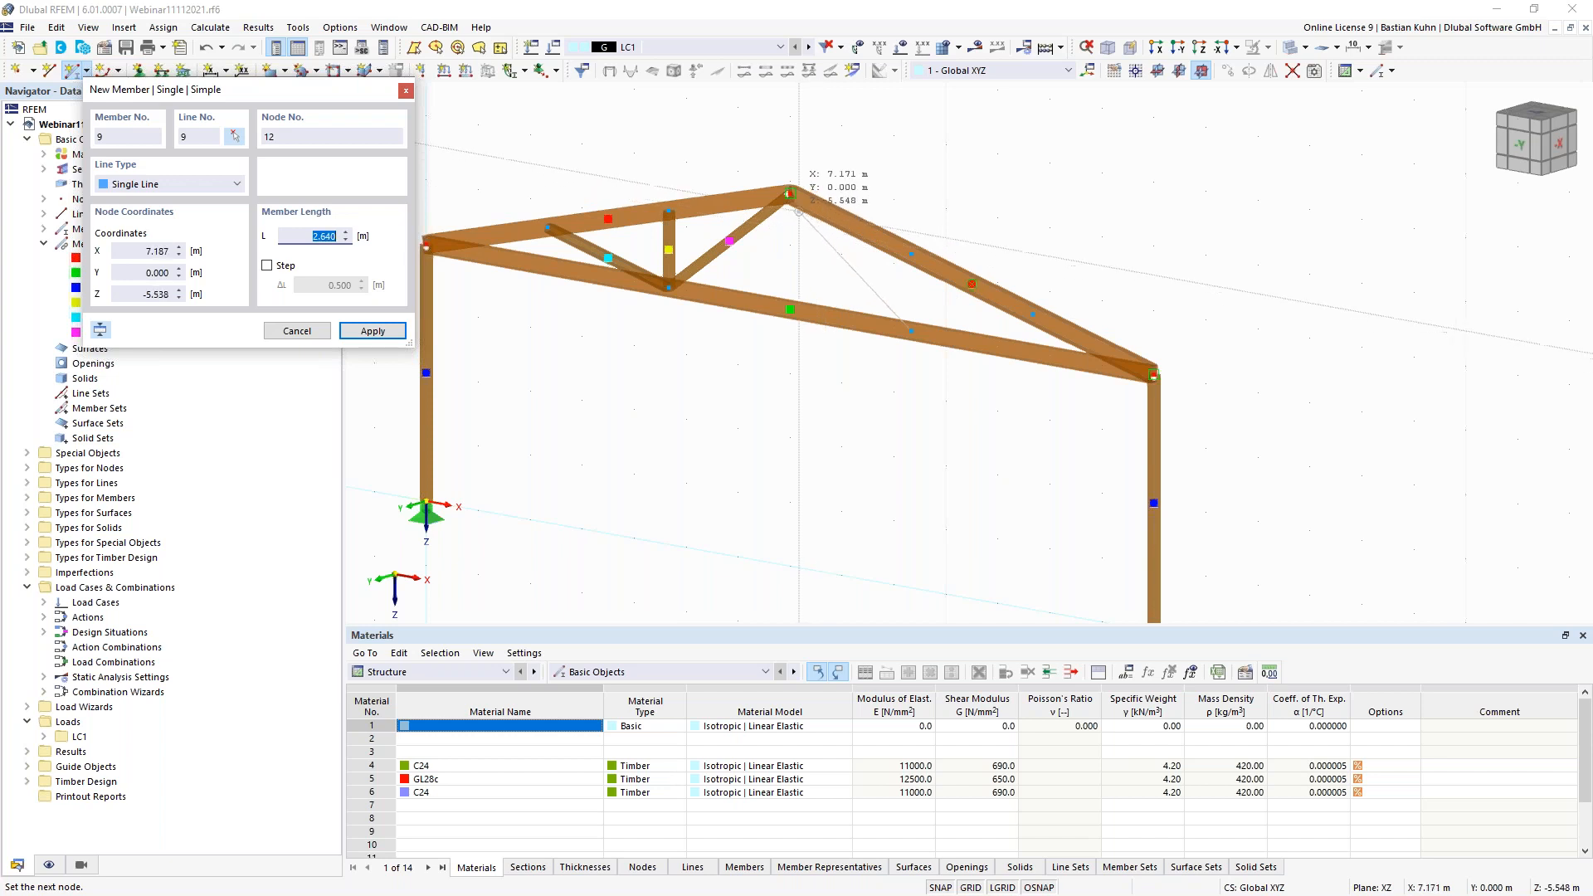
left_click(790, 194)
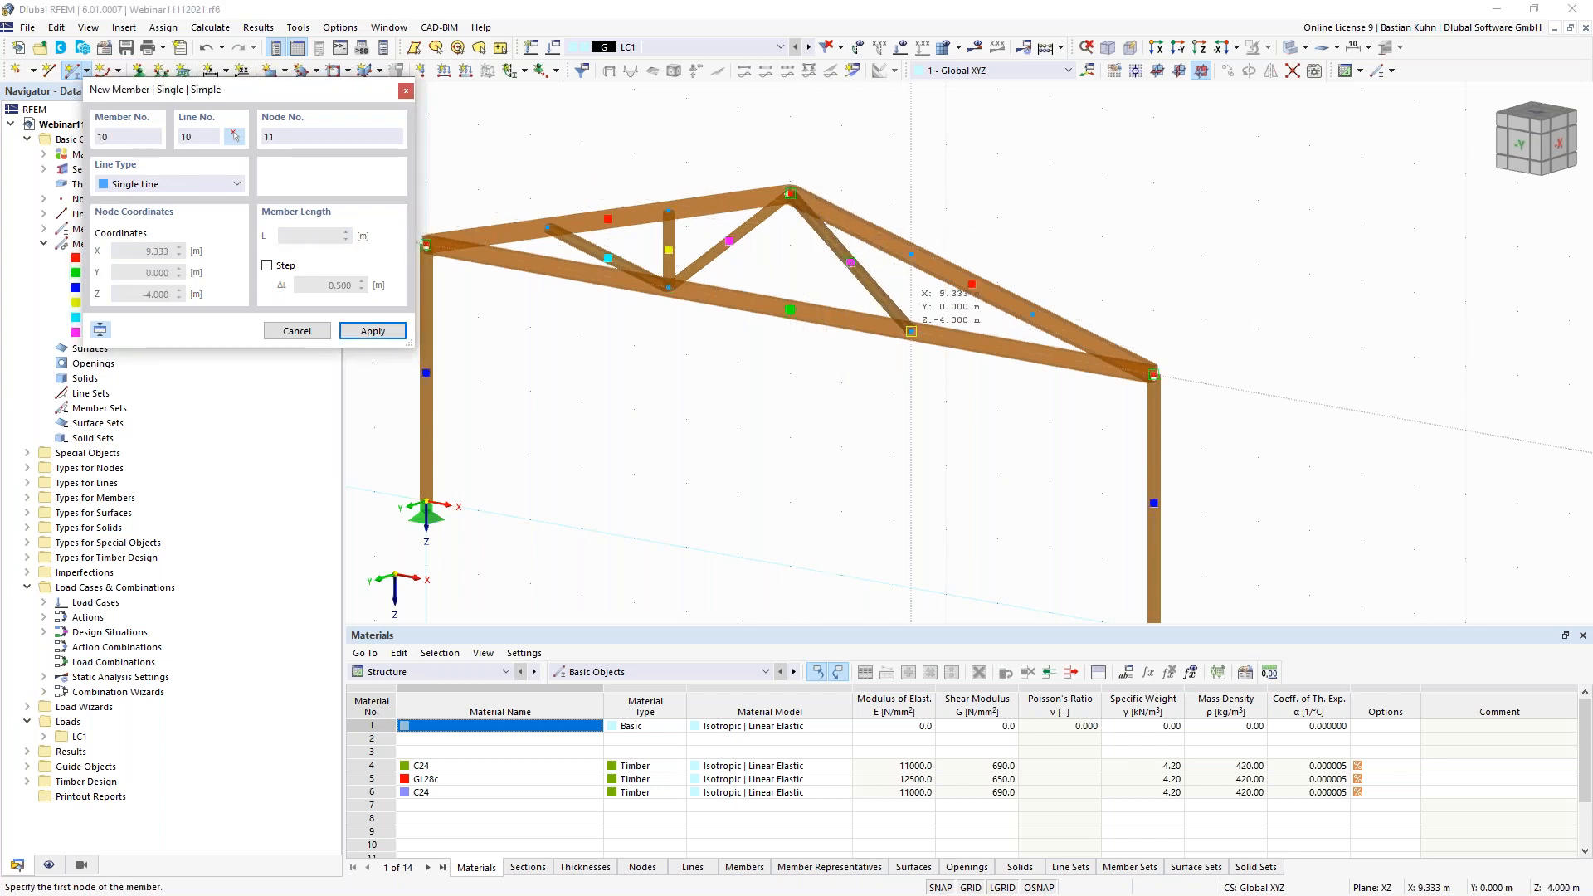
left_click(911, 331)
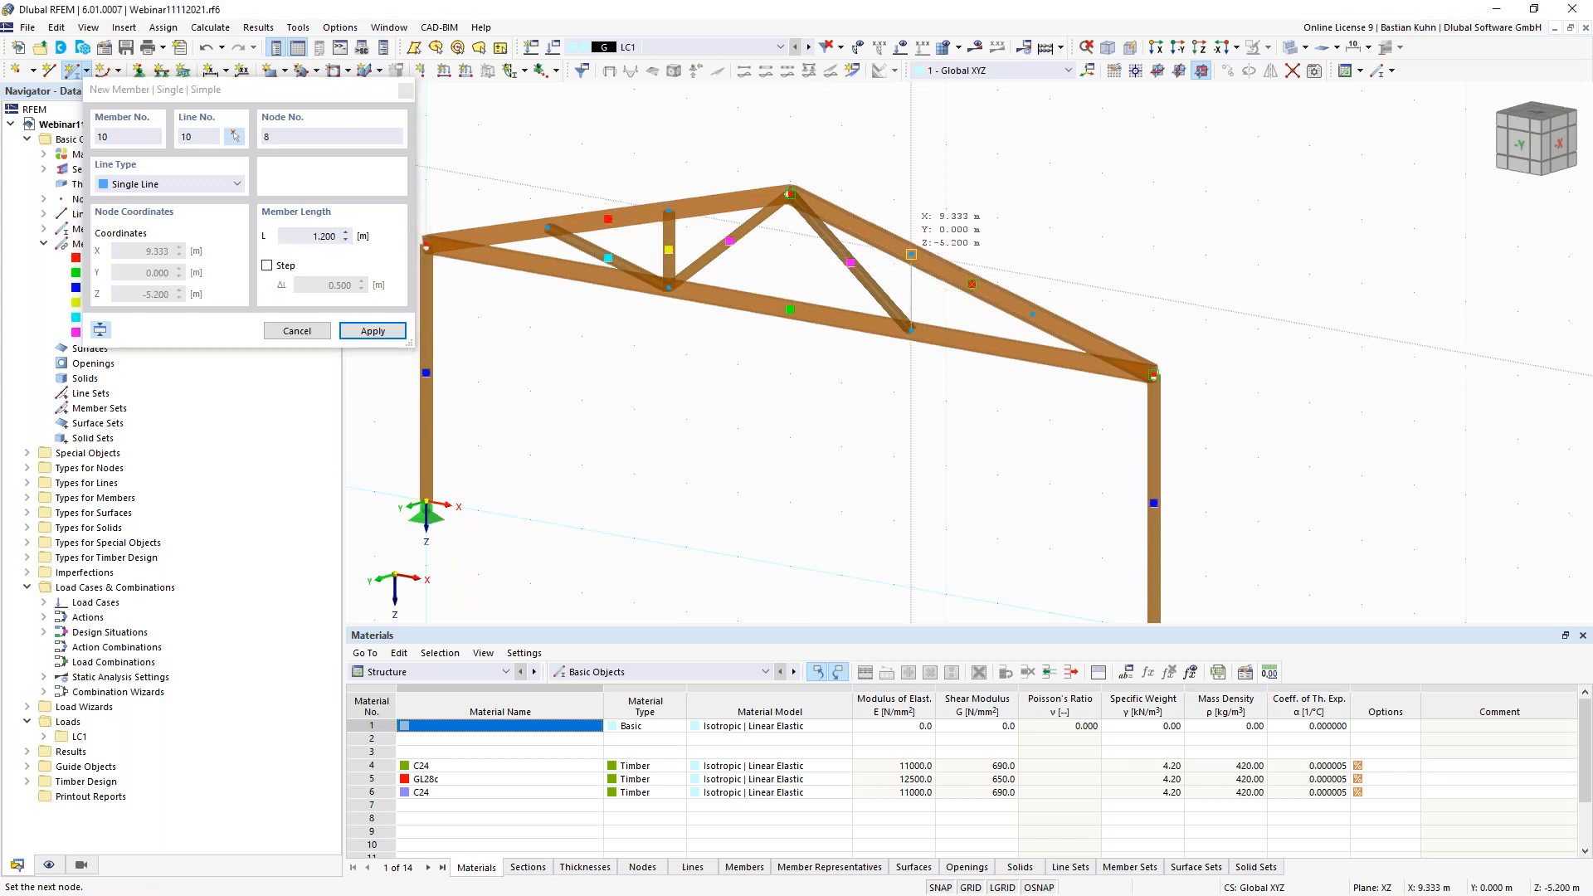
left_click(911, 255)
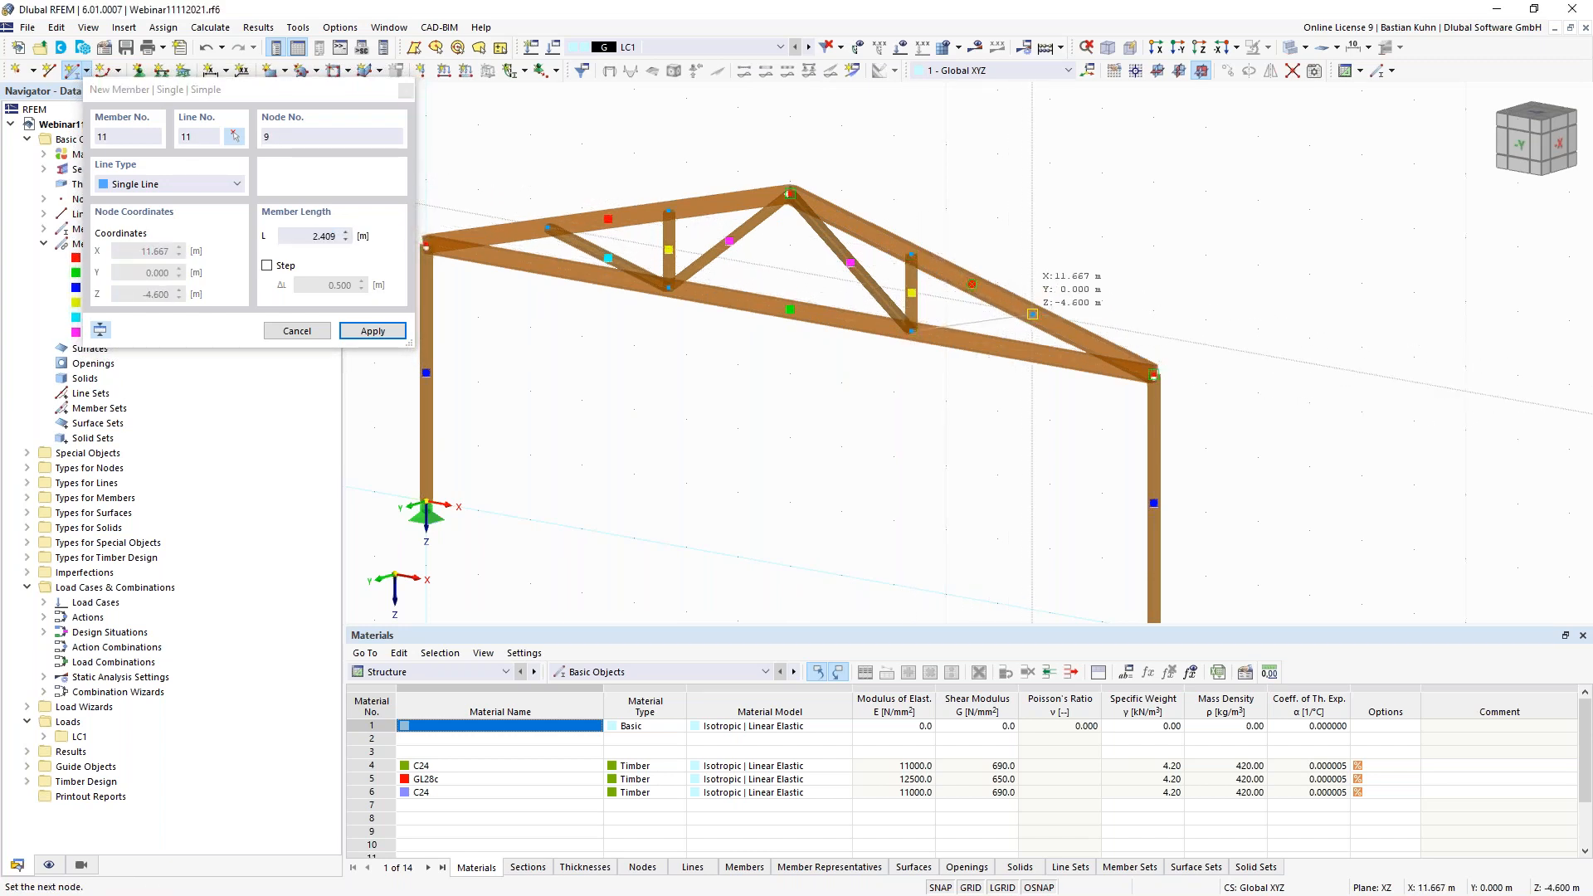
left_click(1032, 313)
key("Escape")
- Apply a uniform 2 kN/m member load in load case LC1 to both rafters
scroll(877, 426, "down", 3)
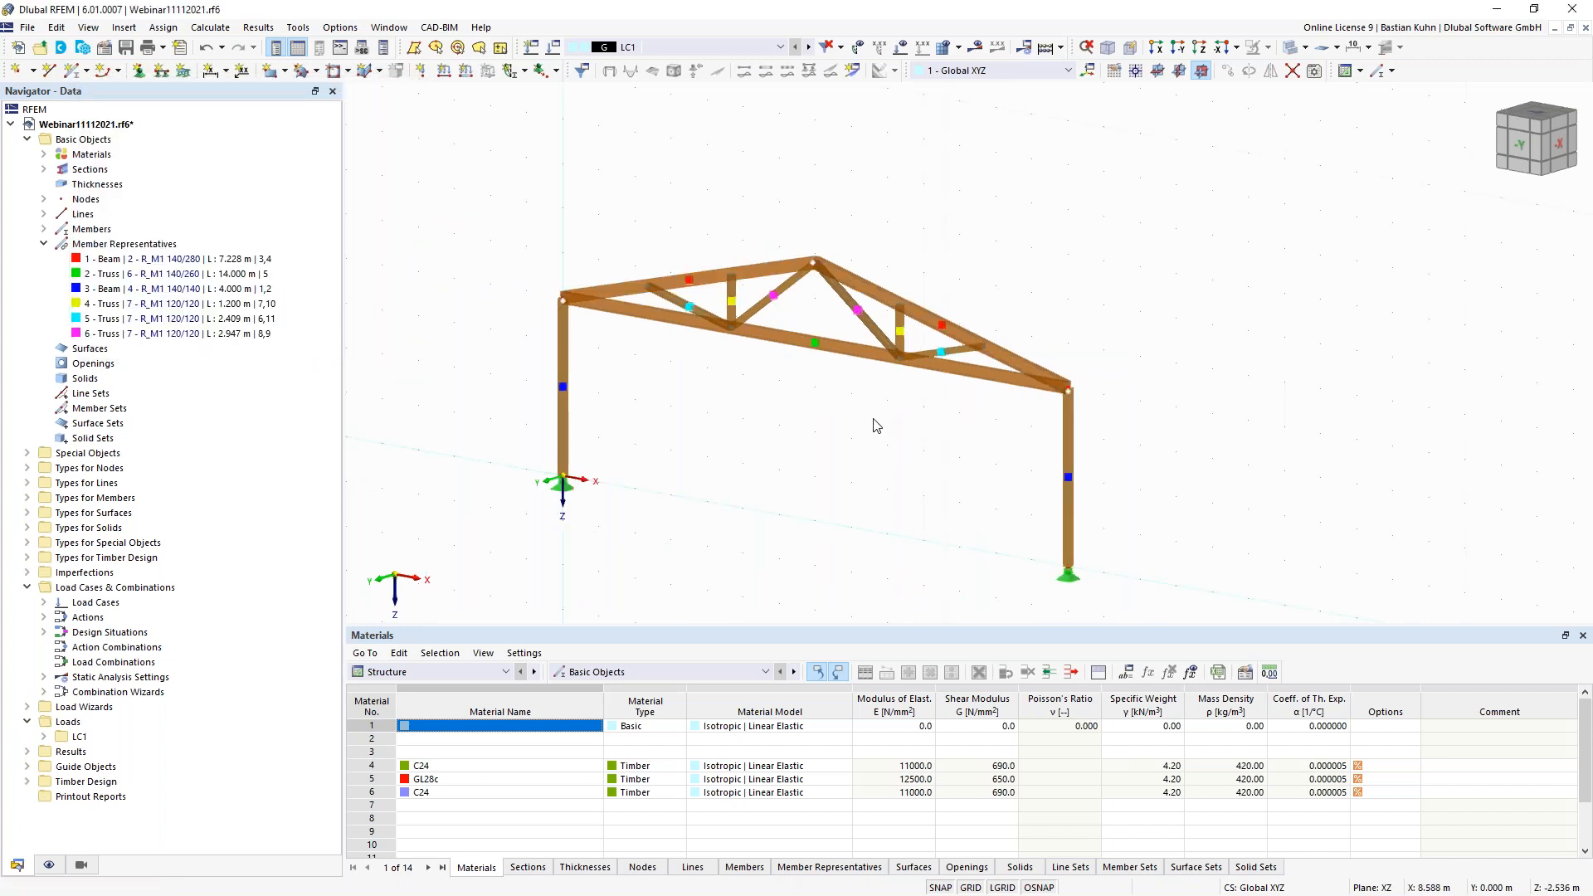
middle_click_drag(840, 455, 746, 420)
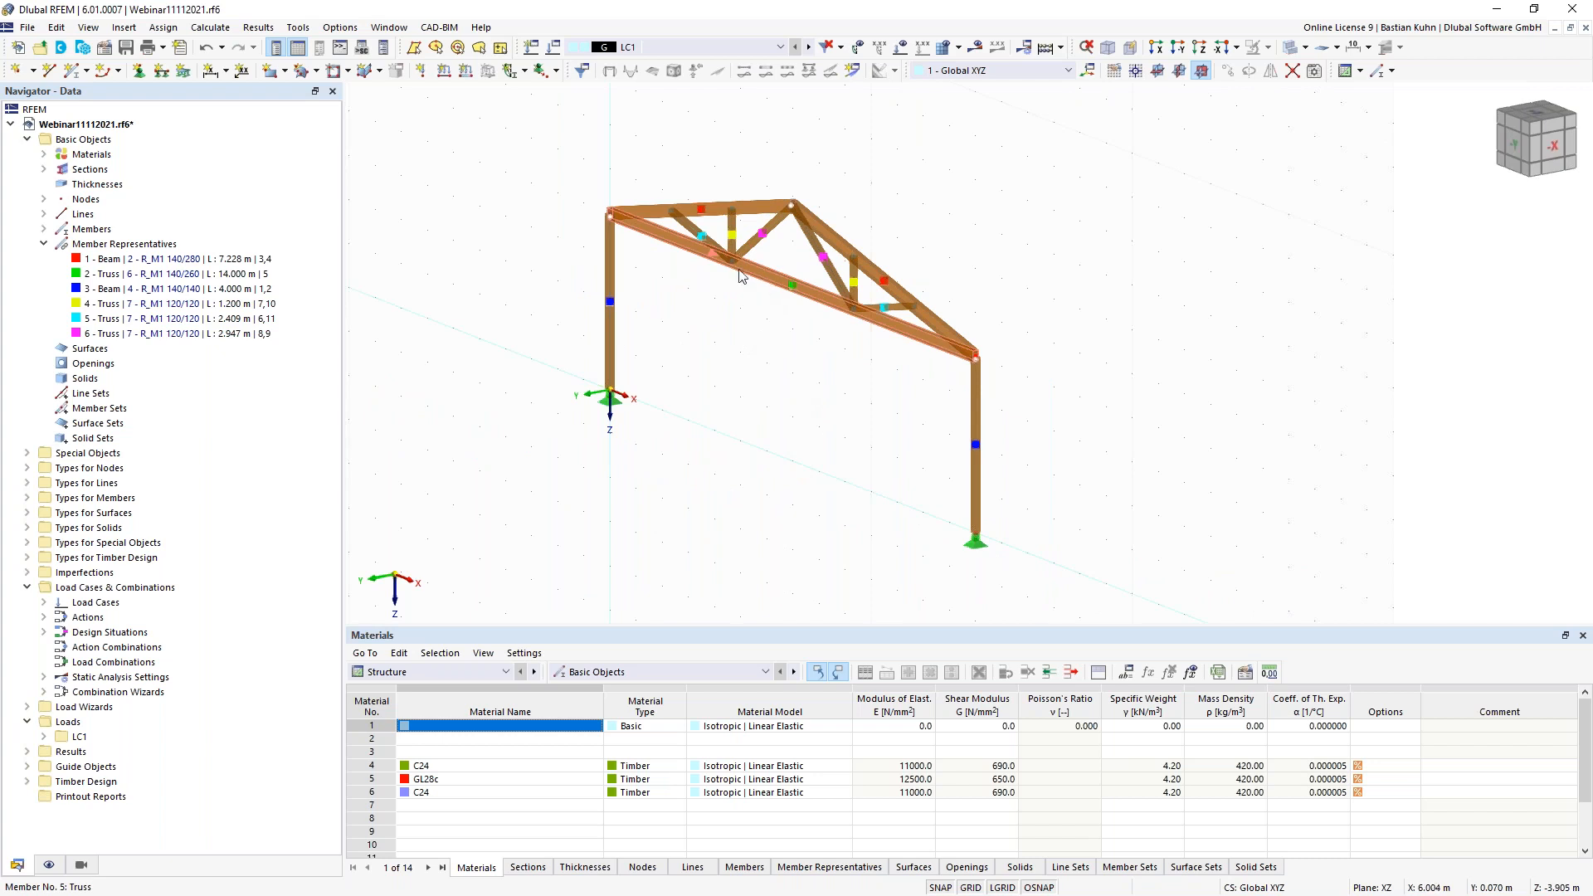
middle_click_drag(721, 390, 687, 428)
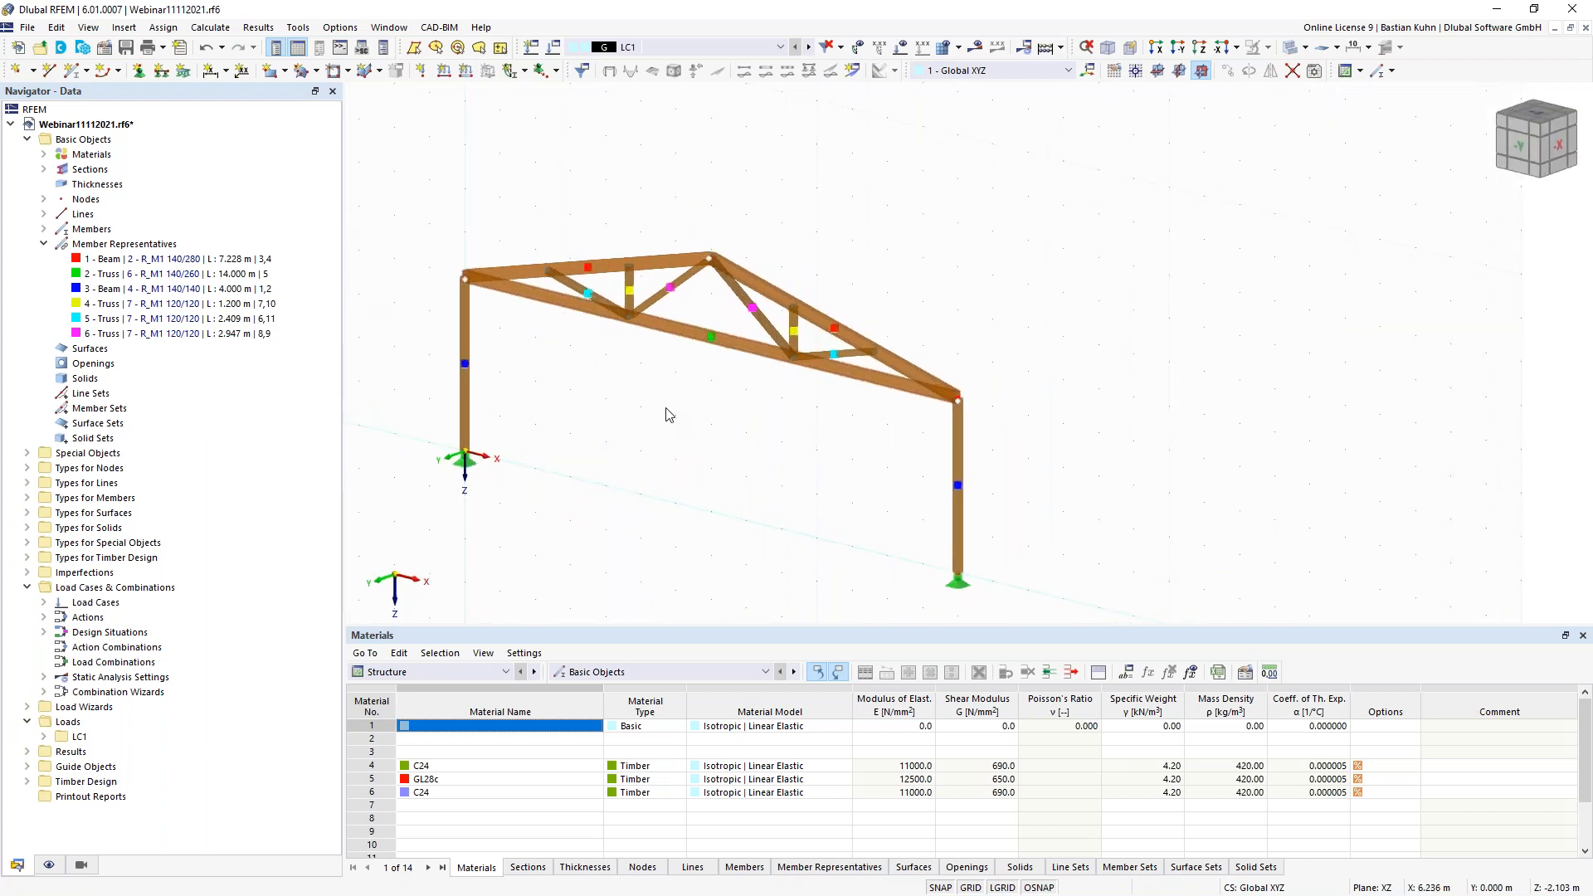
left_click(466, 73)
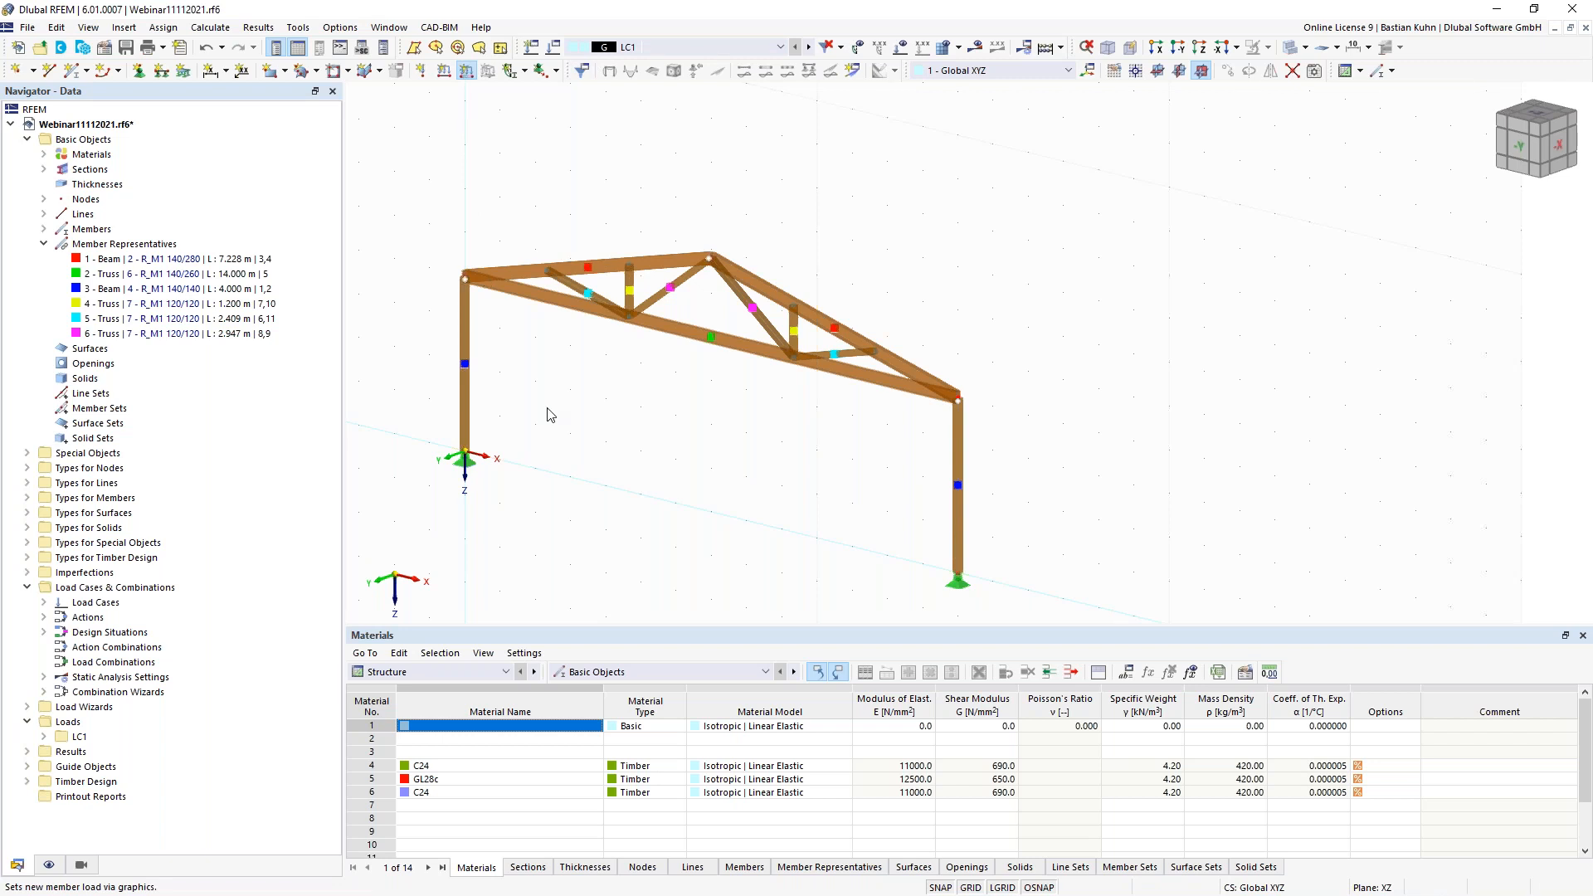
left_click(660, 295)
type("2")
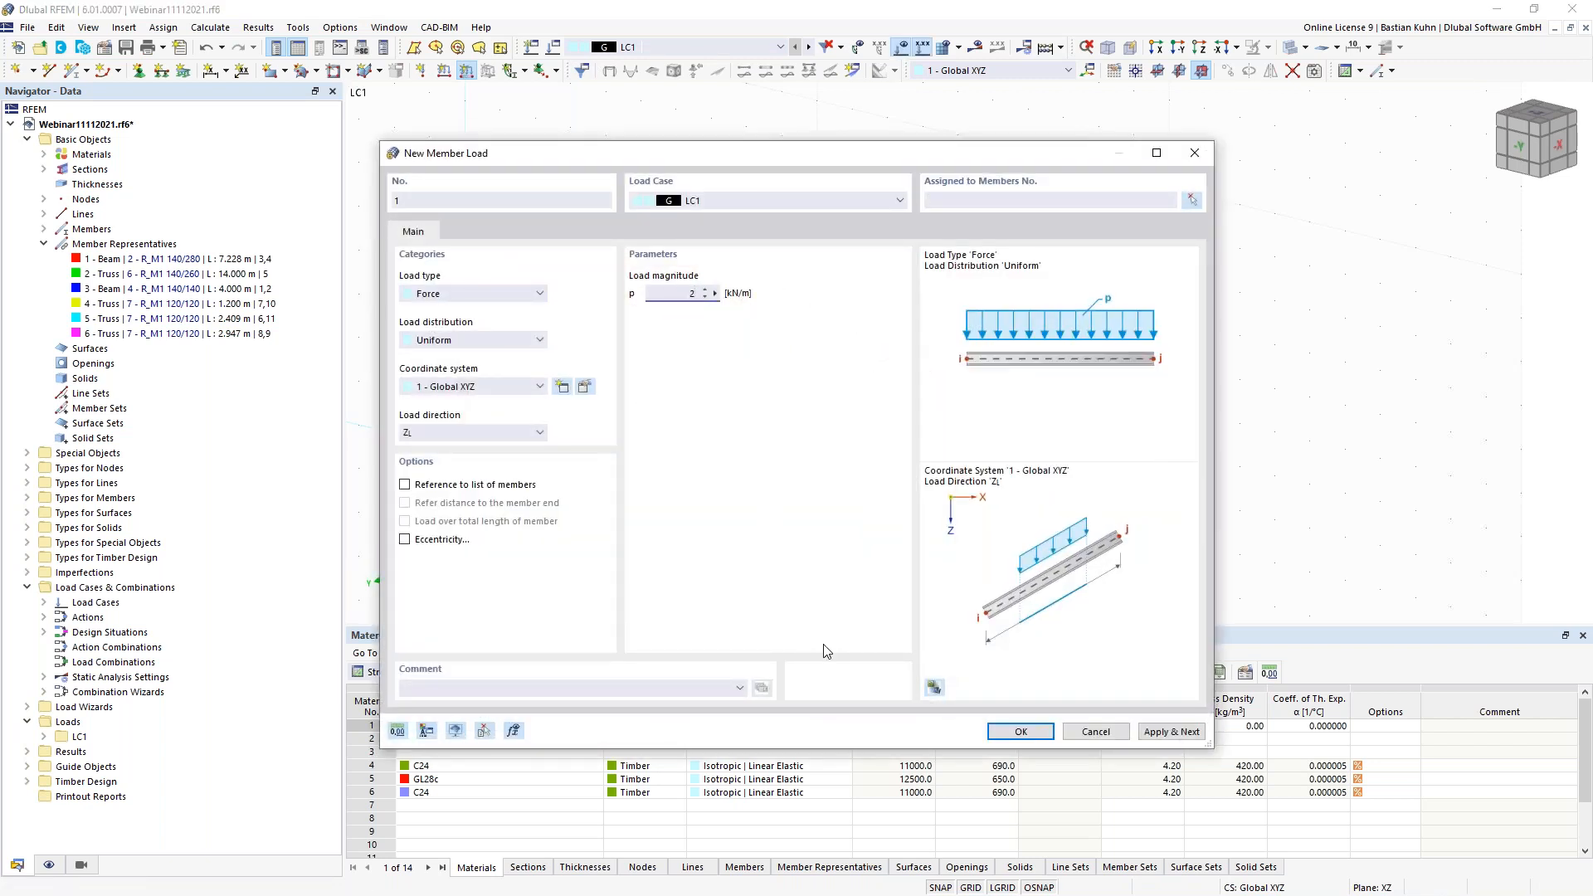
left_click(1020, 731)
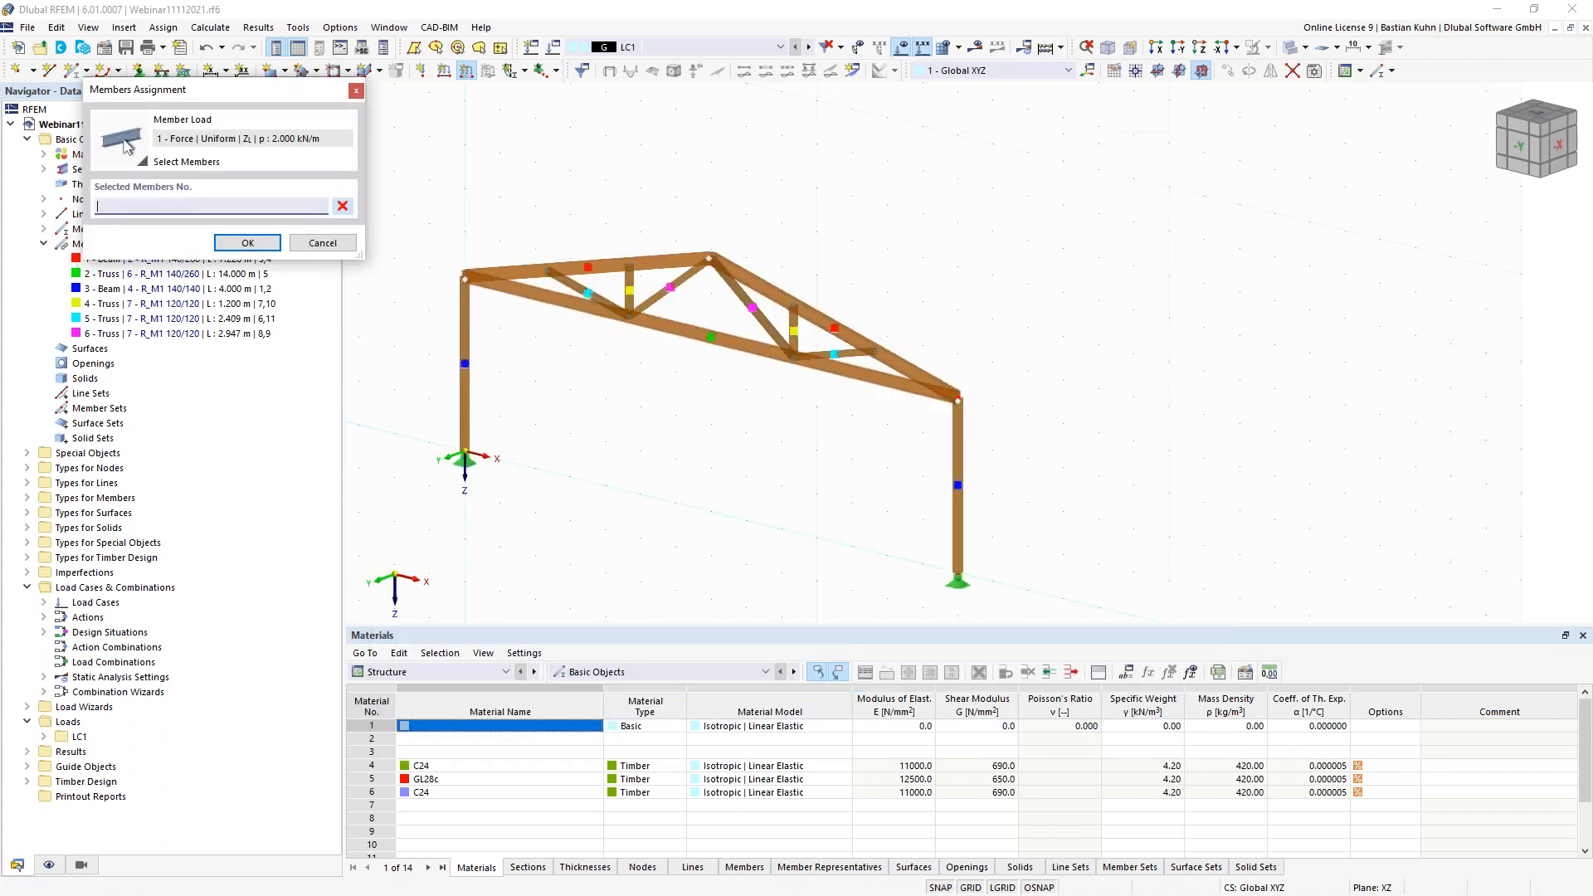
left_click(614, 264)
left_click(778, 296)
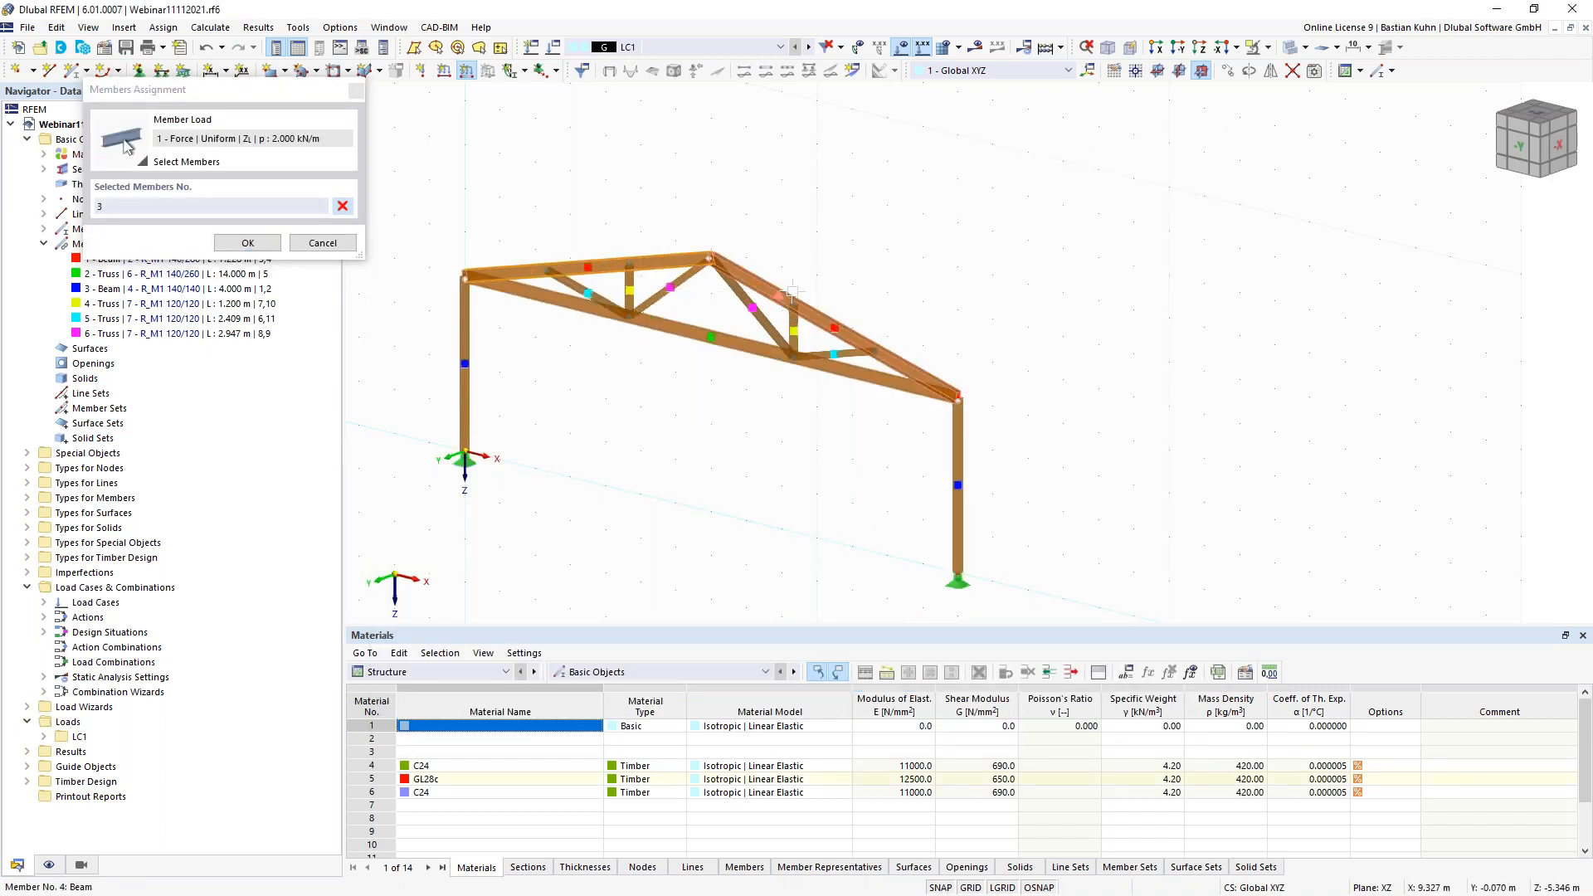
key("Return")
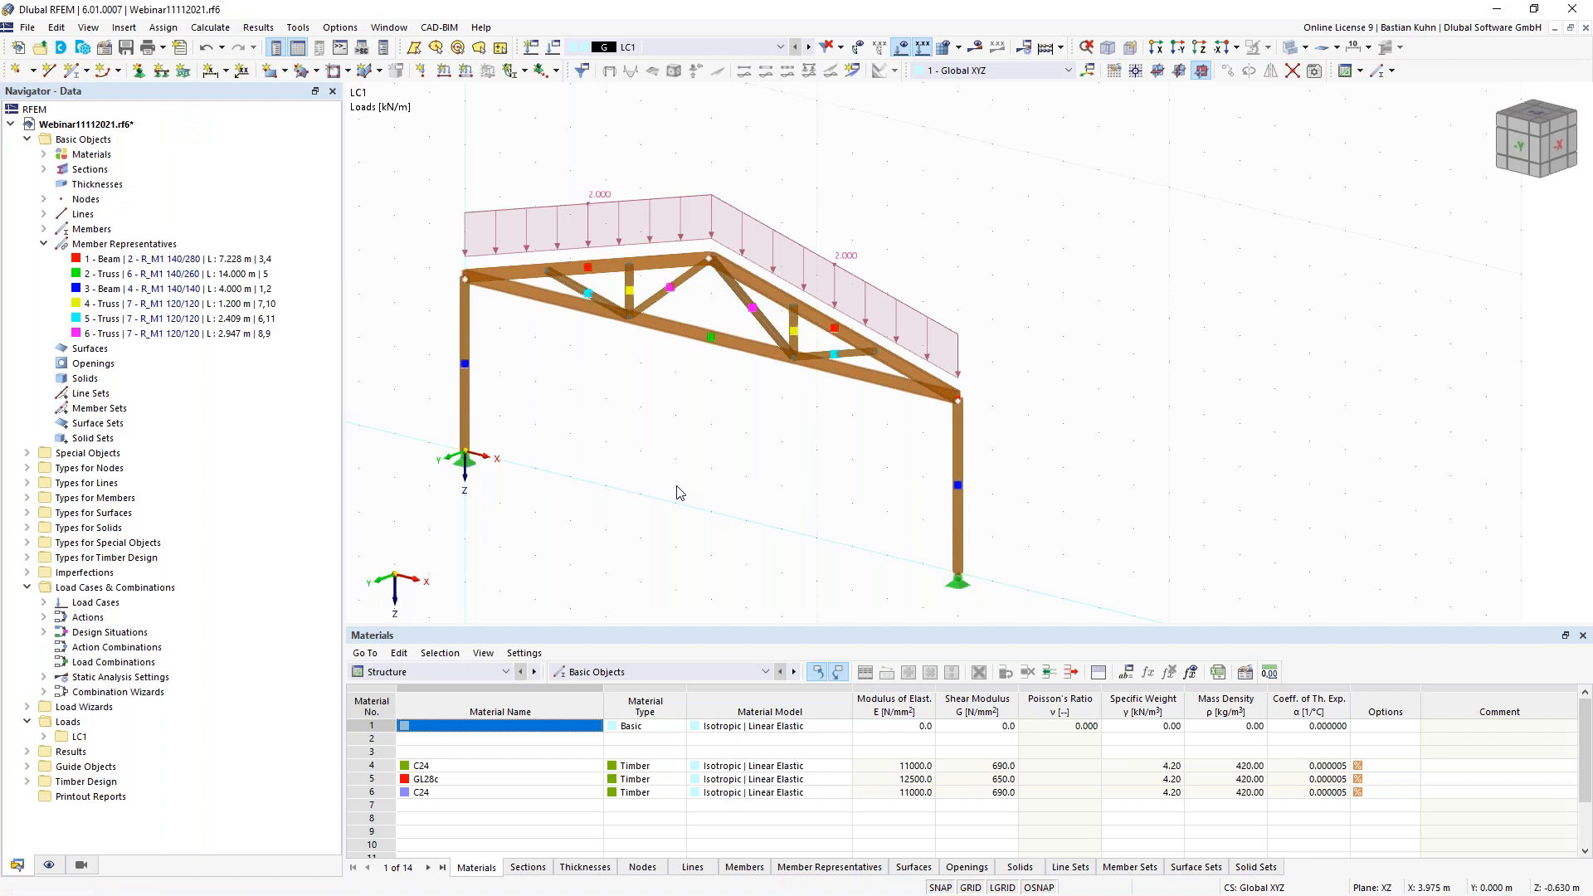
- Select the whole frame with its loads and set up a Move/Copy with 4 steps and displacement X 0 m, Y 5 m
scroll(691, 469, "down", 5)
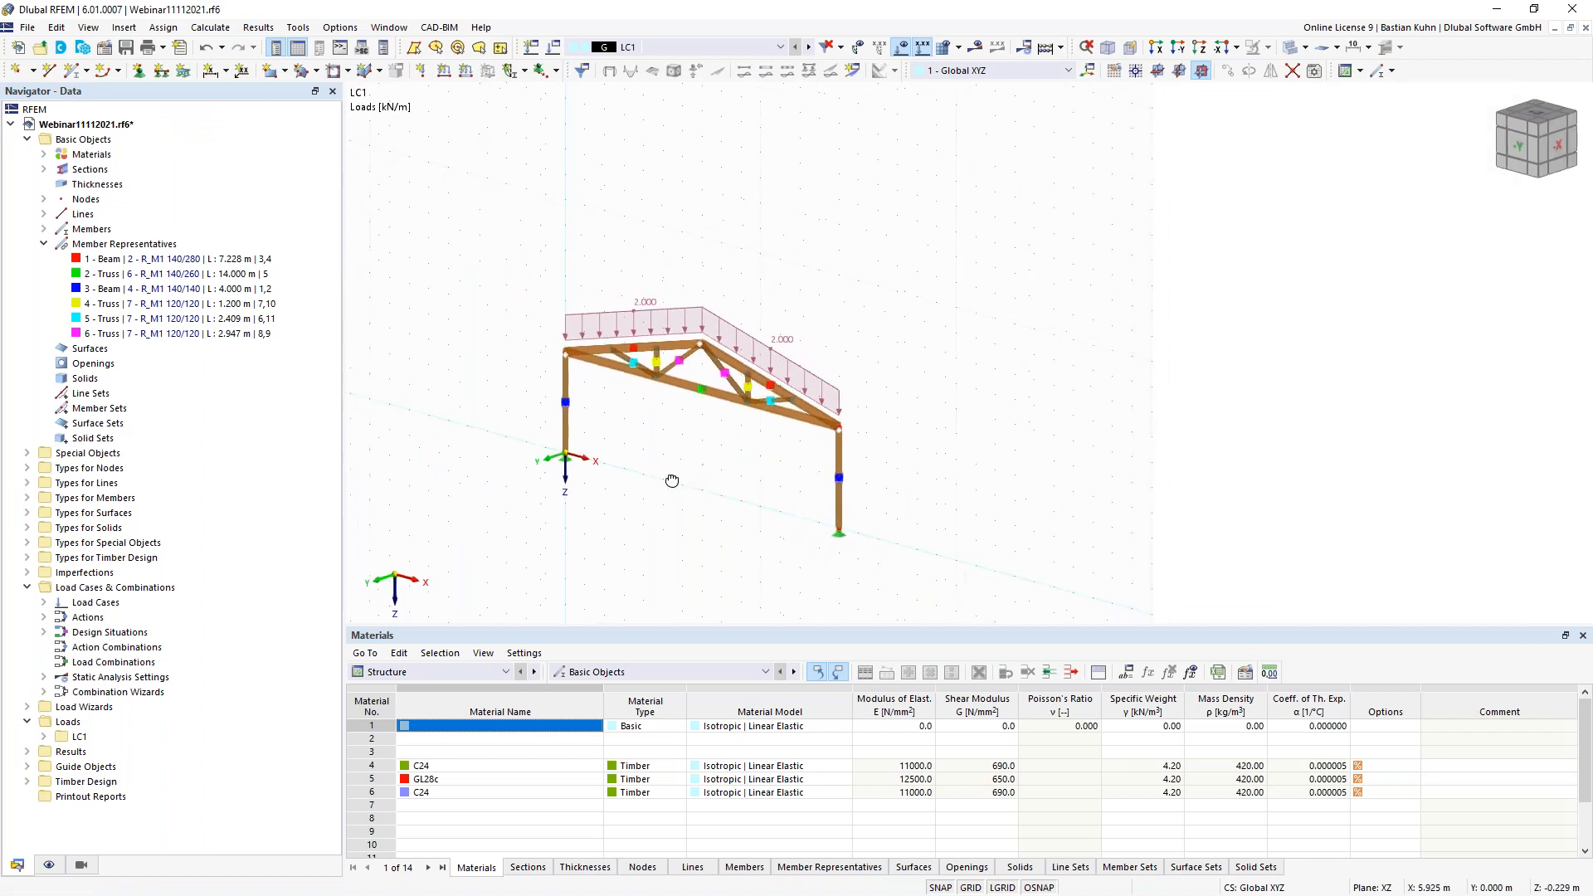
left_click_drag(526, 276, 980, 595)
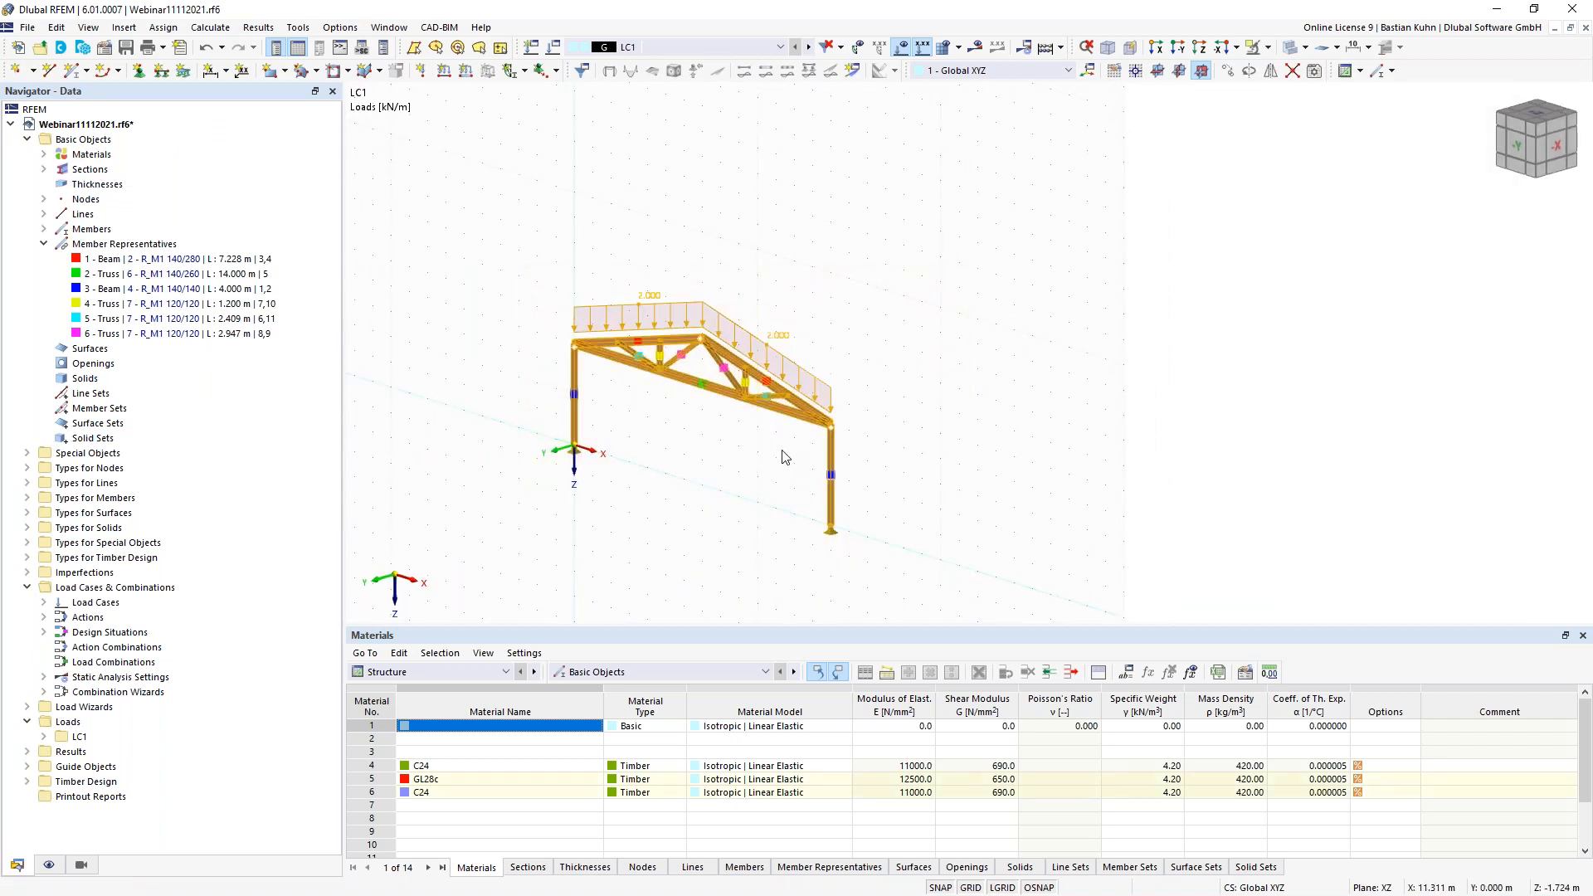
right_click(801, 423)
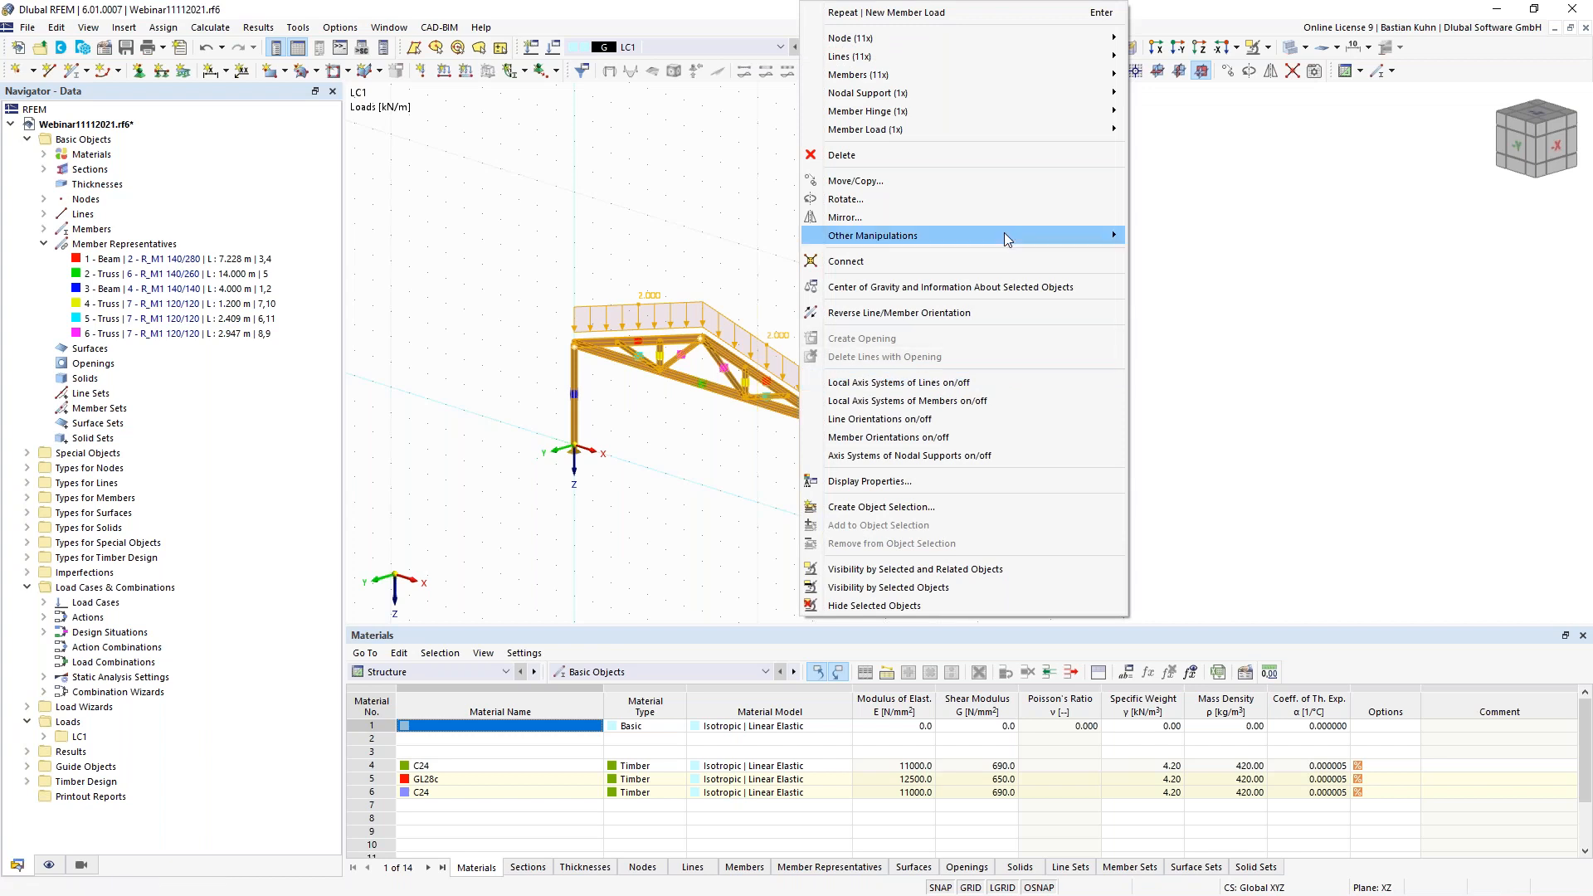
left_click(997, 181)
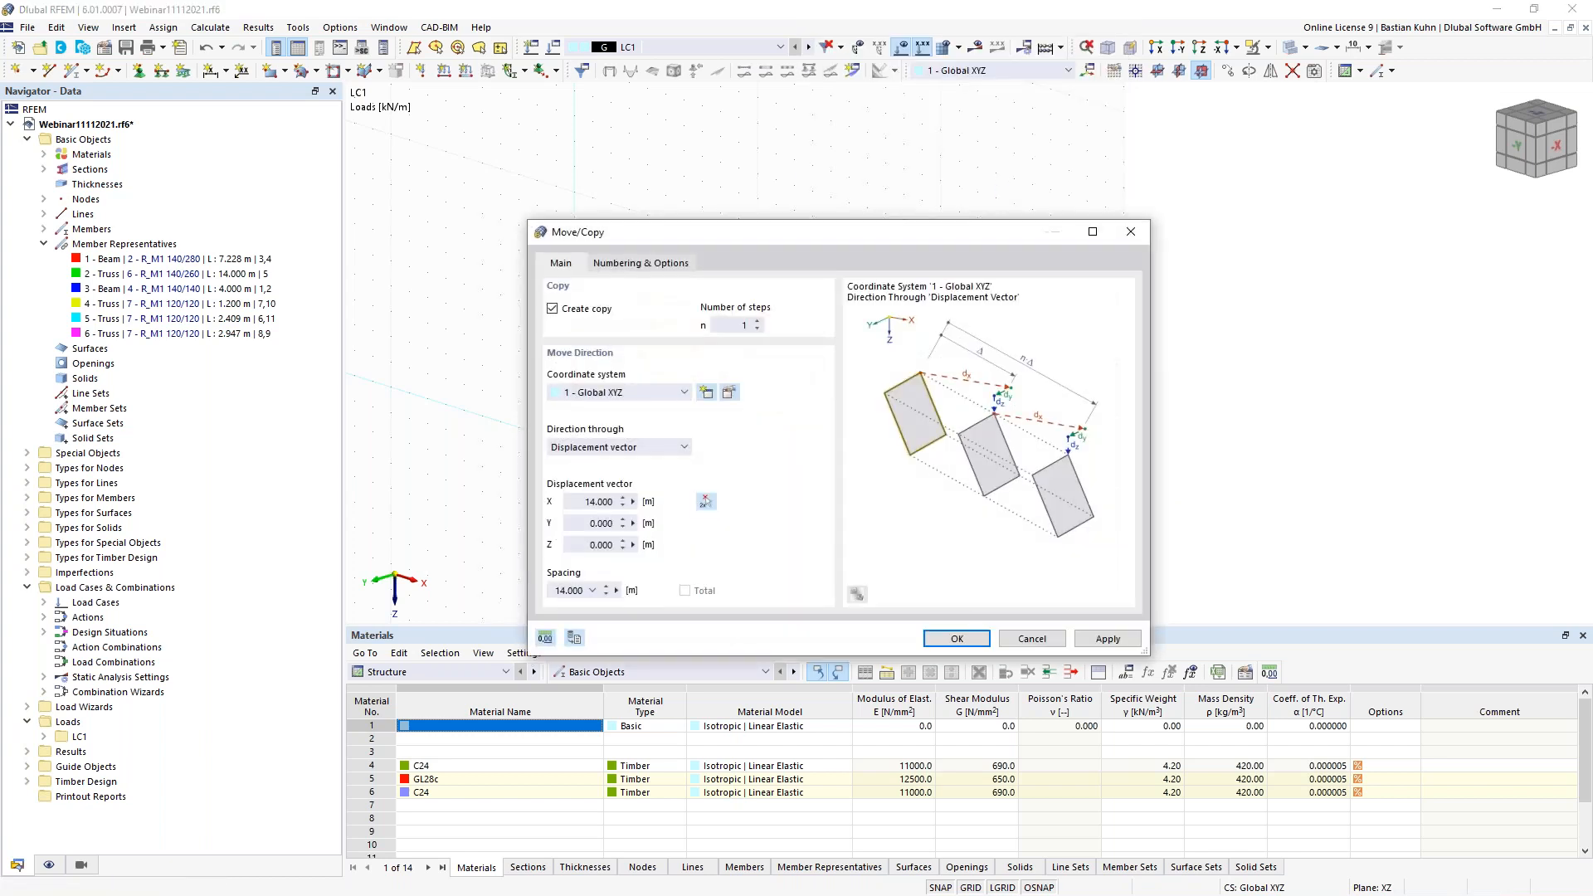
left_click_drag(581, 503, 720, 529)
type("0")
left_click(579, 523)
type("5")
left_click(759, 330)
type("4")
- Enable step linking for the frame copies, with nodes linked by members
left_click(628, 266)
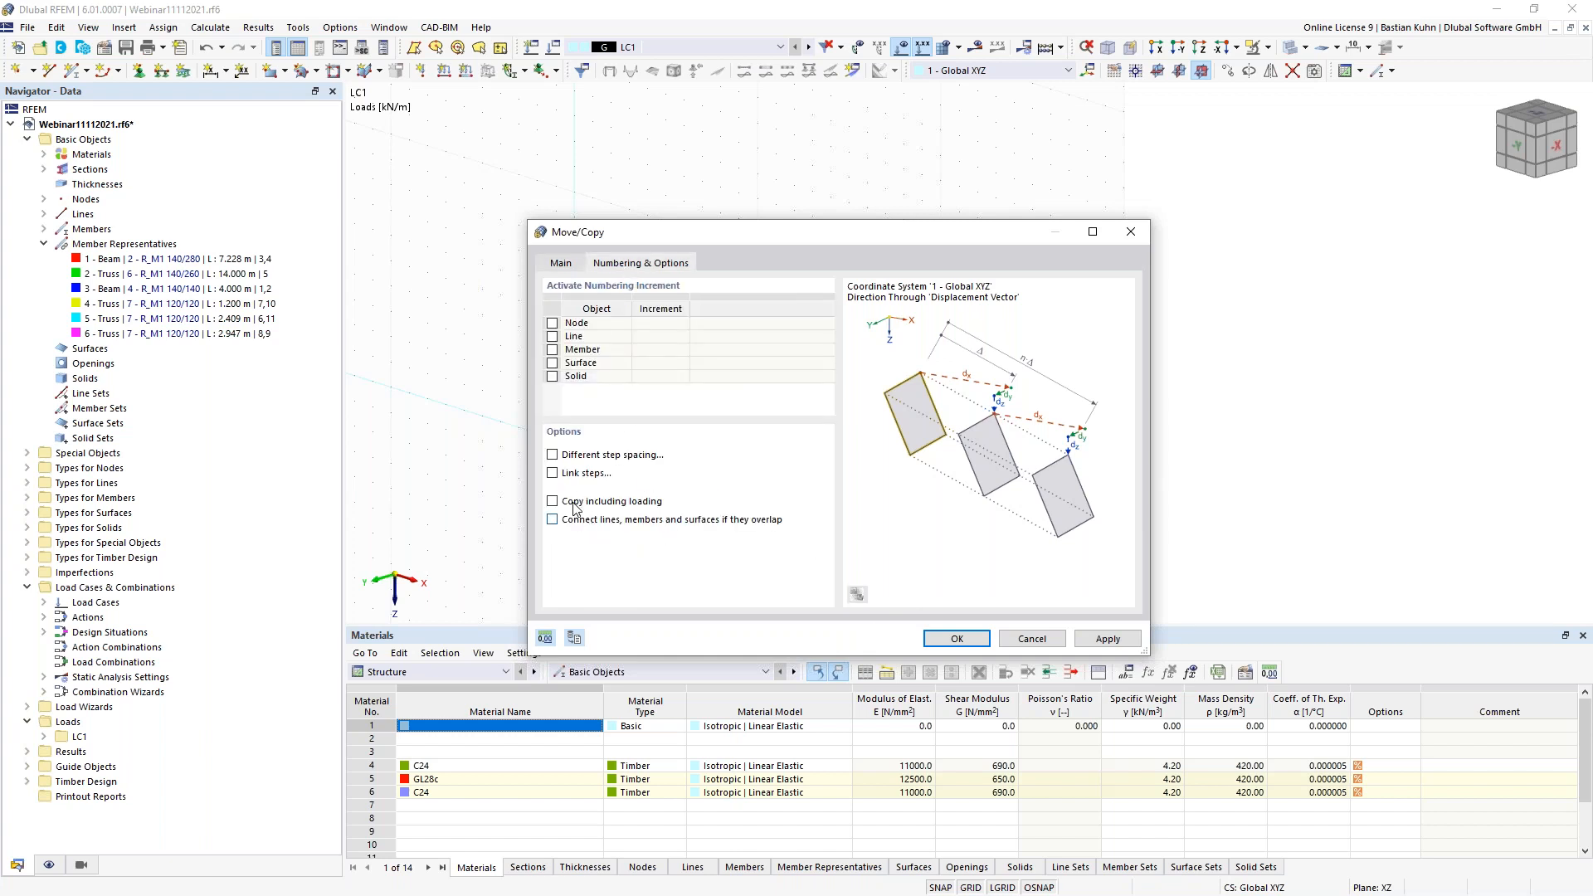
left_click(553, 474)
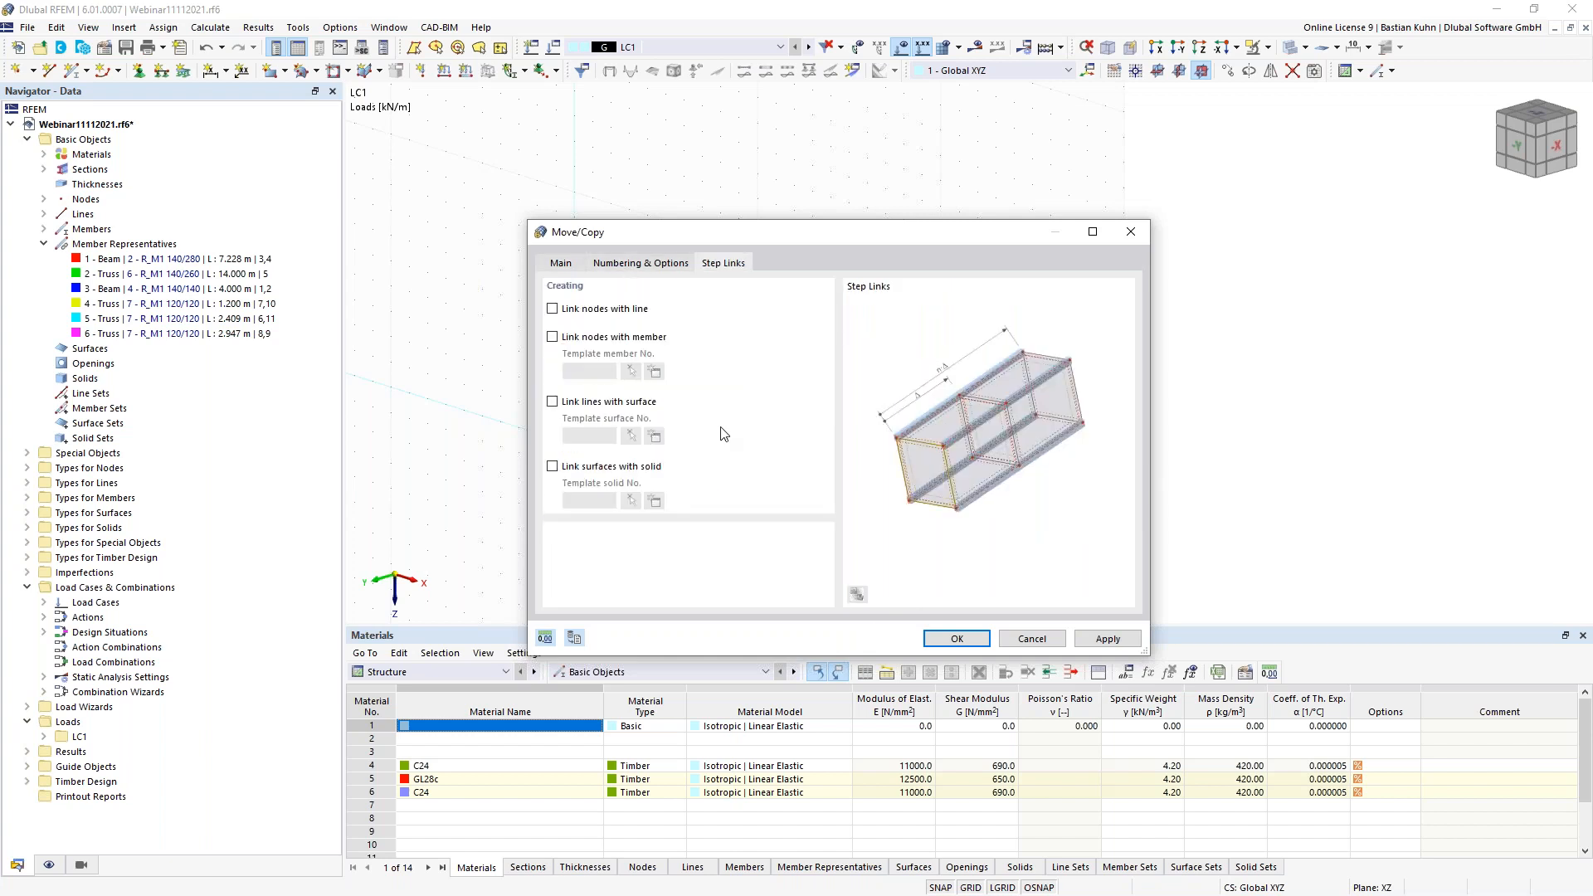
left_click(552, 338)
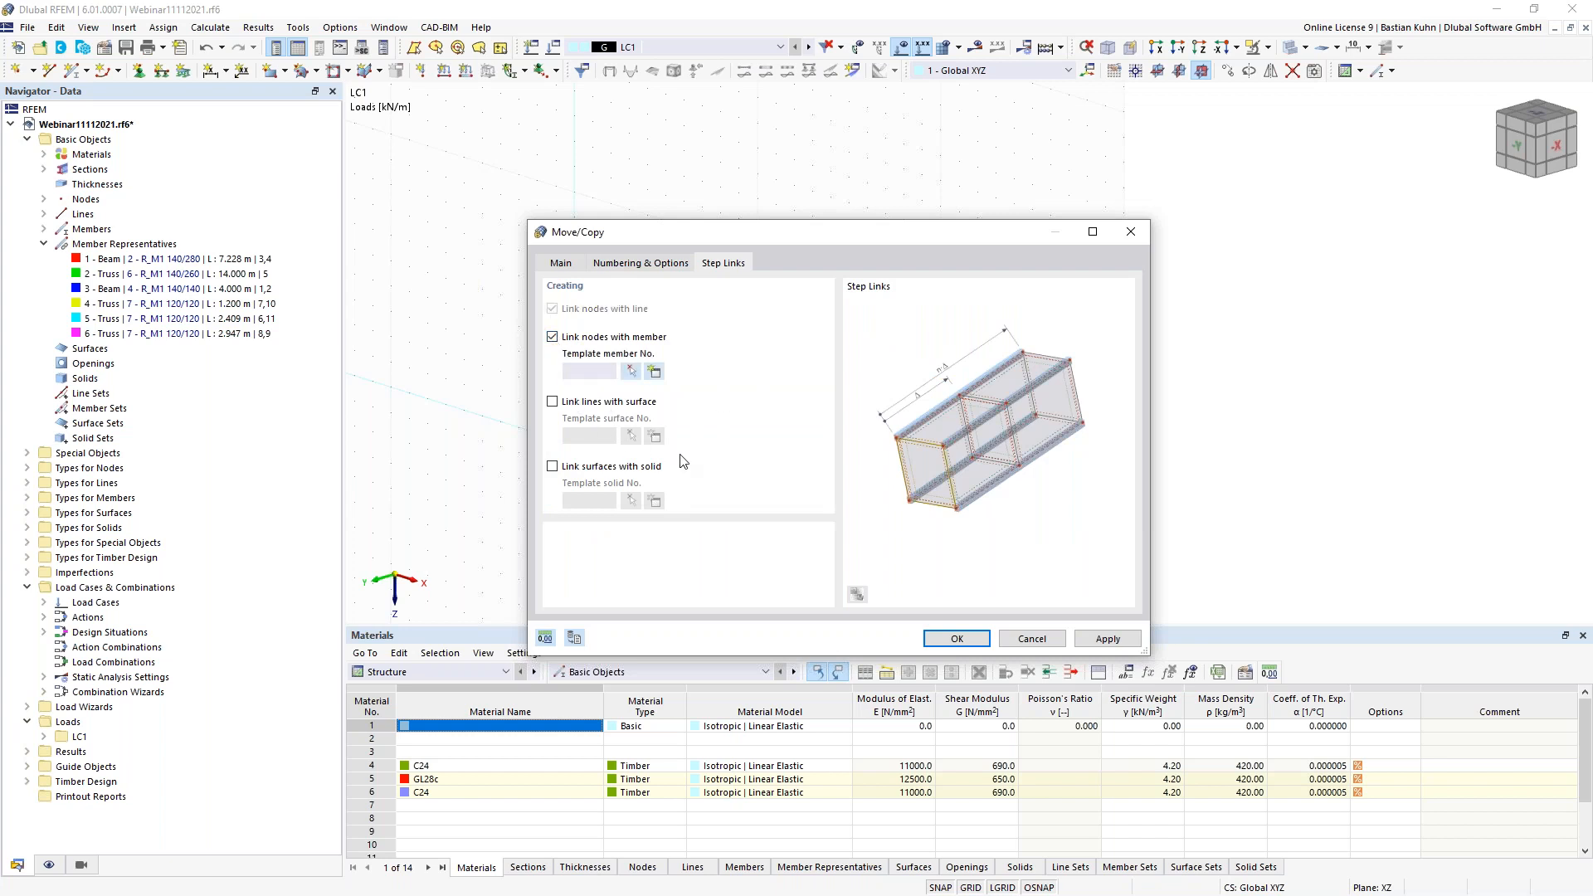
left_click_drag(841, 245, 810, 306)
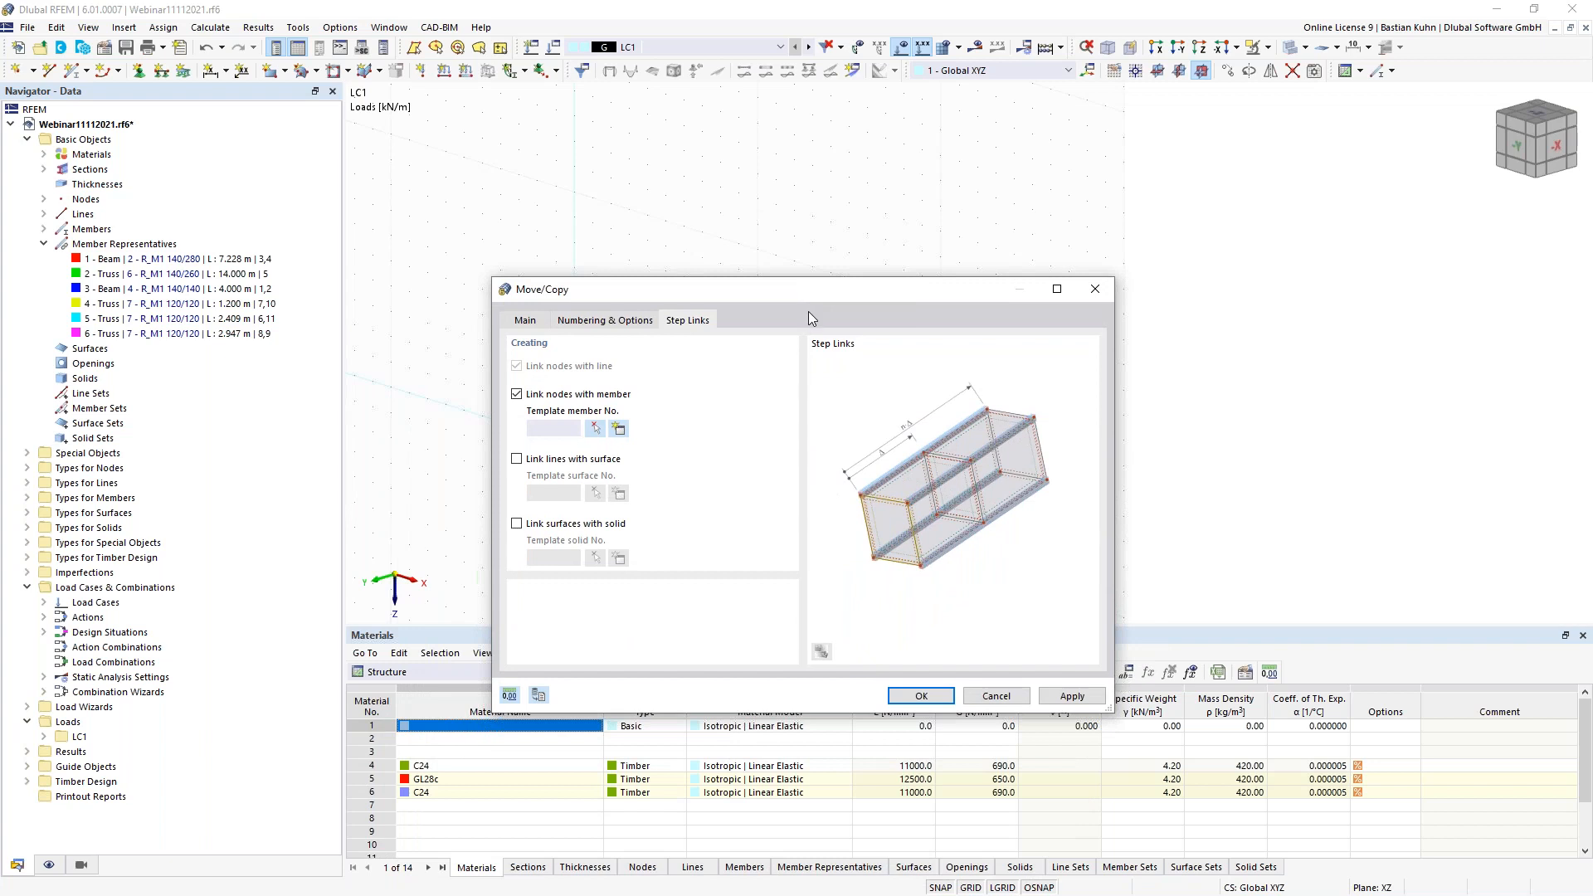
- Define the linking member template as a Truss with section 4 - R_M1 140/140, material C24, and run the frame copy
left_click(618, 429)
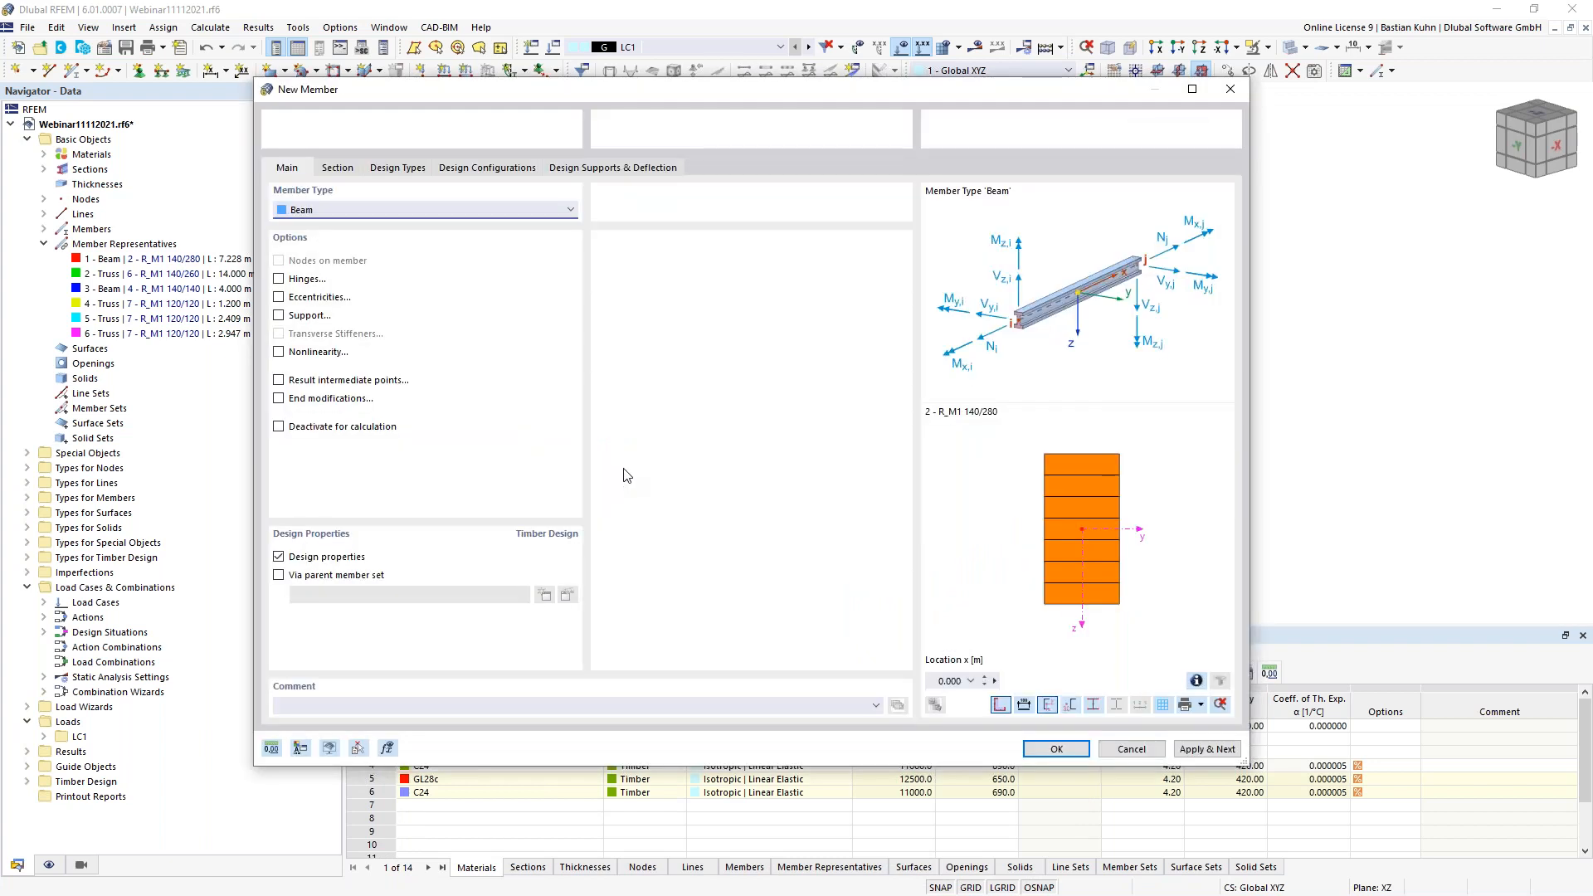
left_click(521, 209)
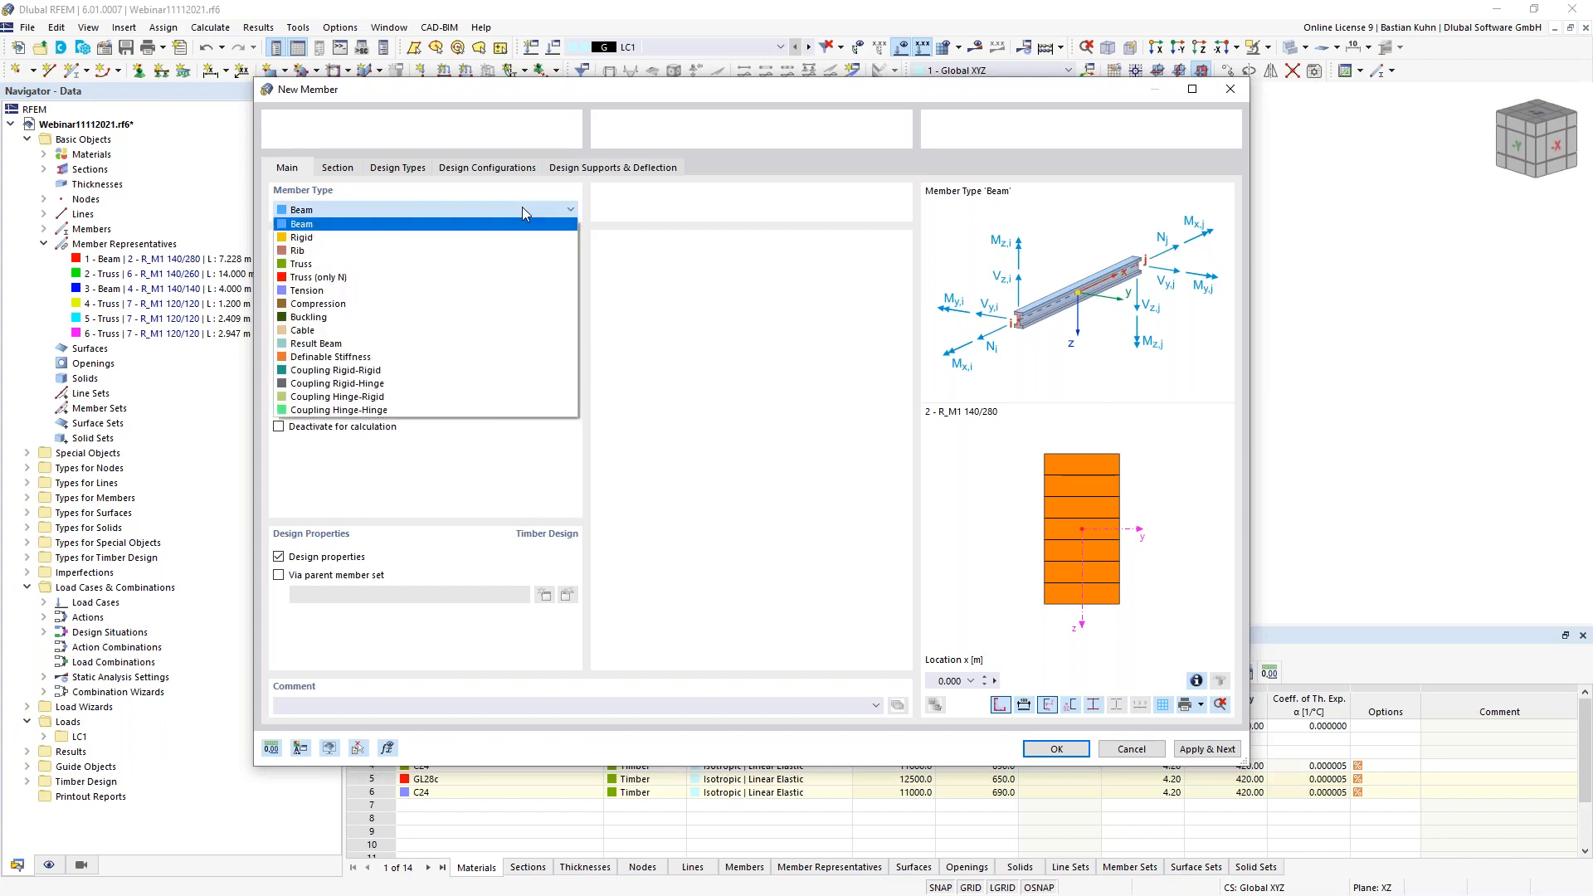
left_click(526, 268)
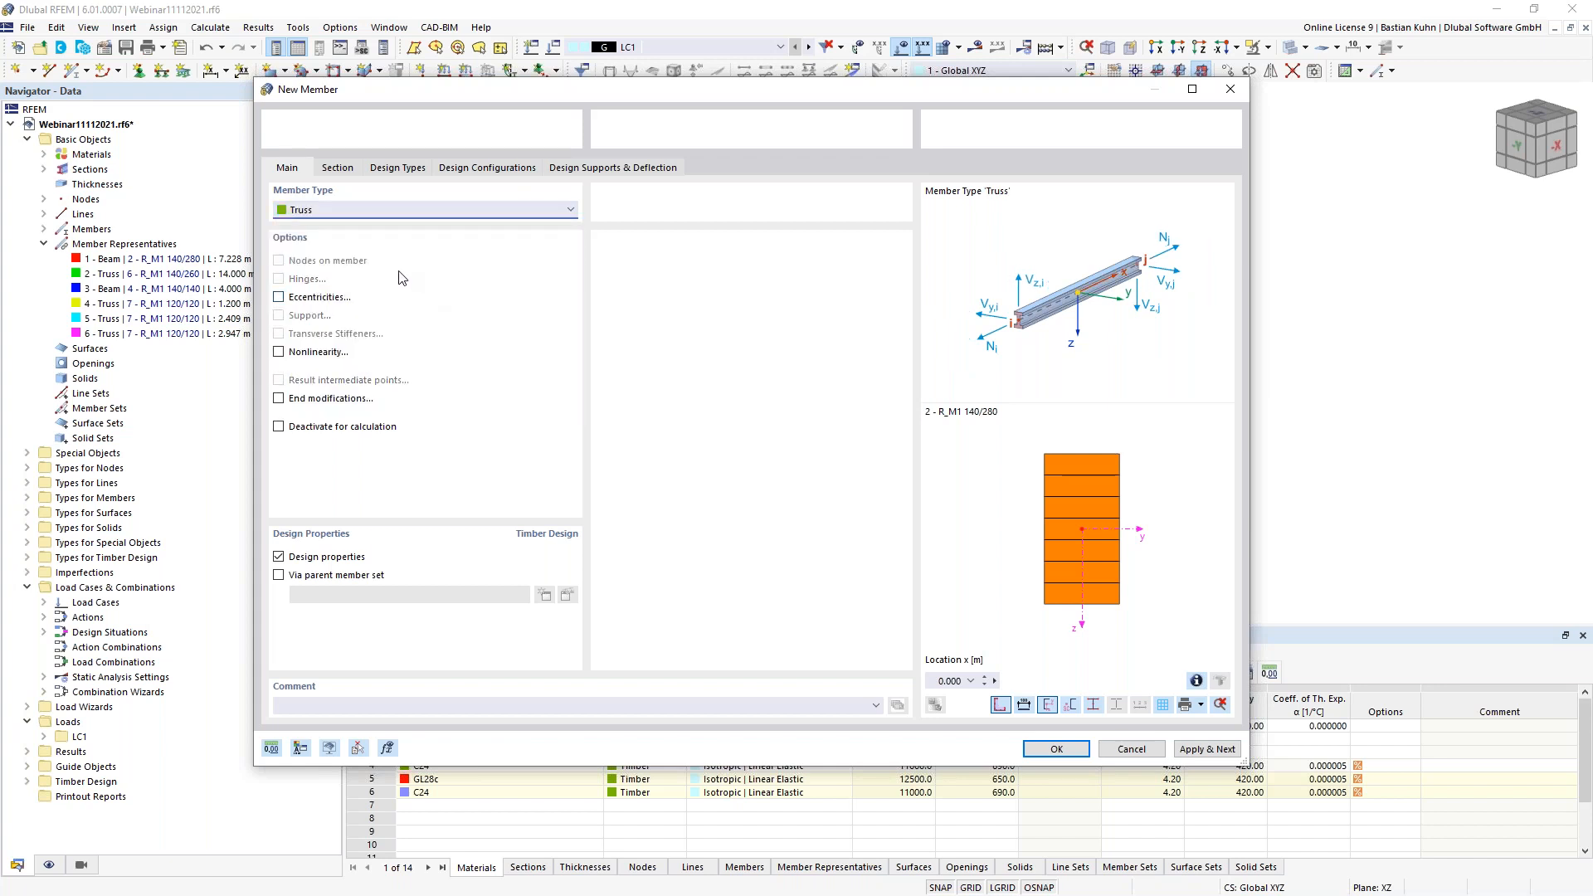
left_click(338, 168)
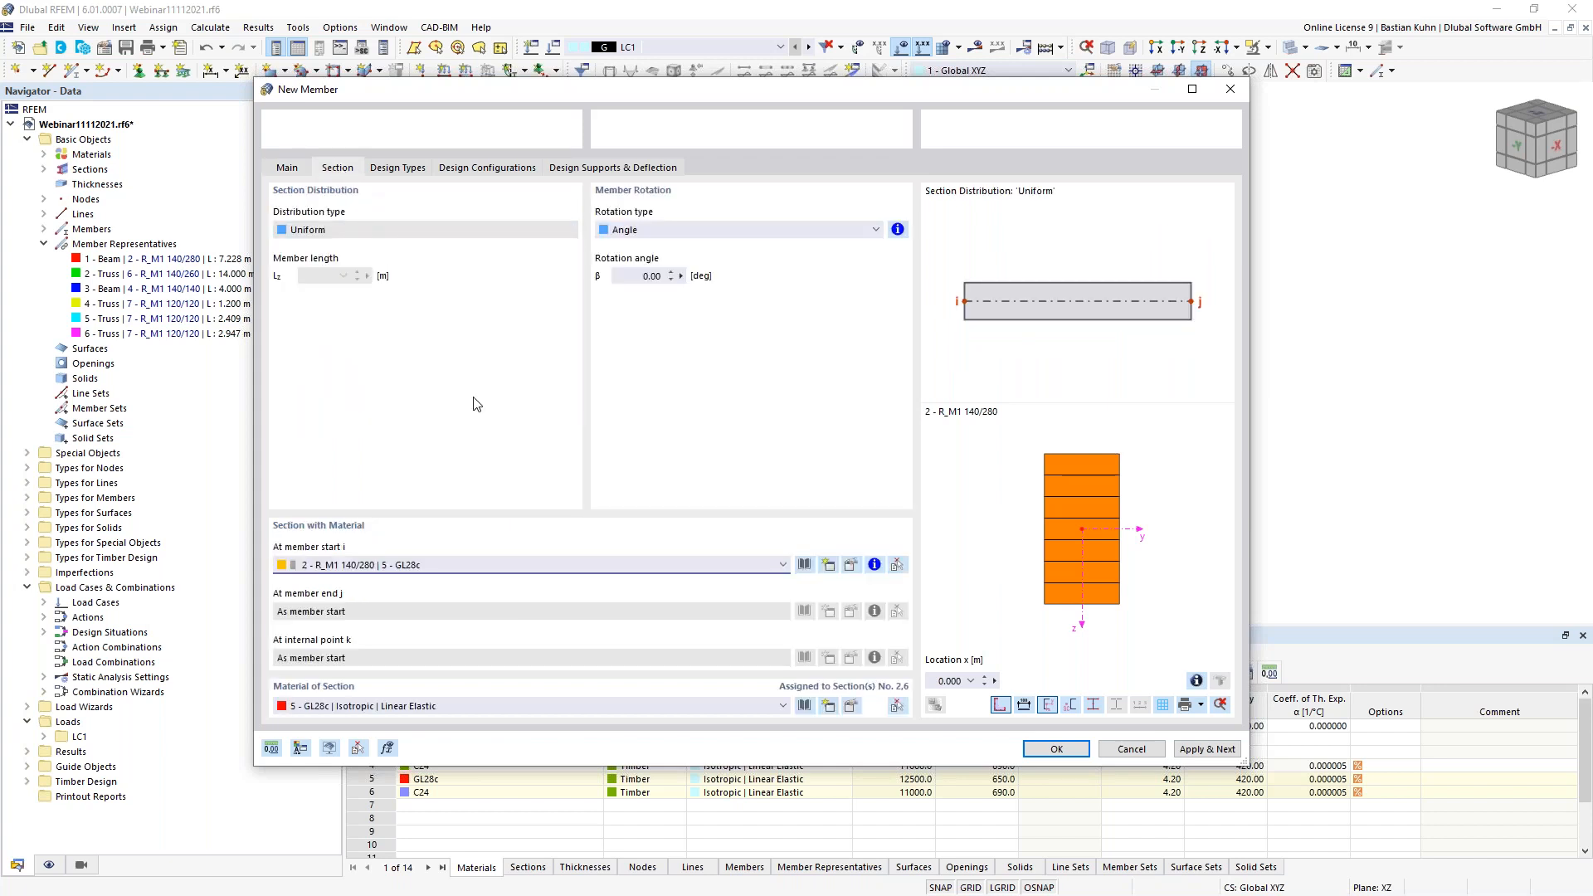
left_click(524, 566)
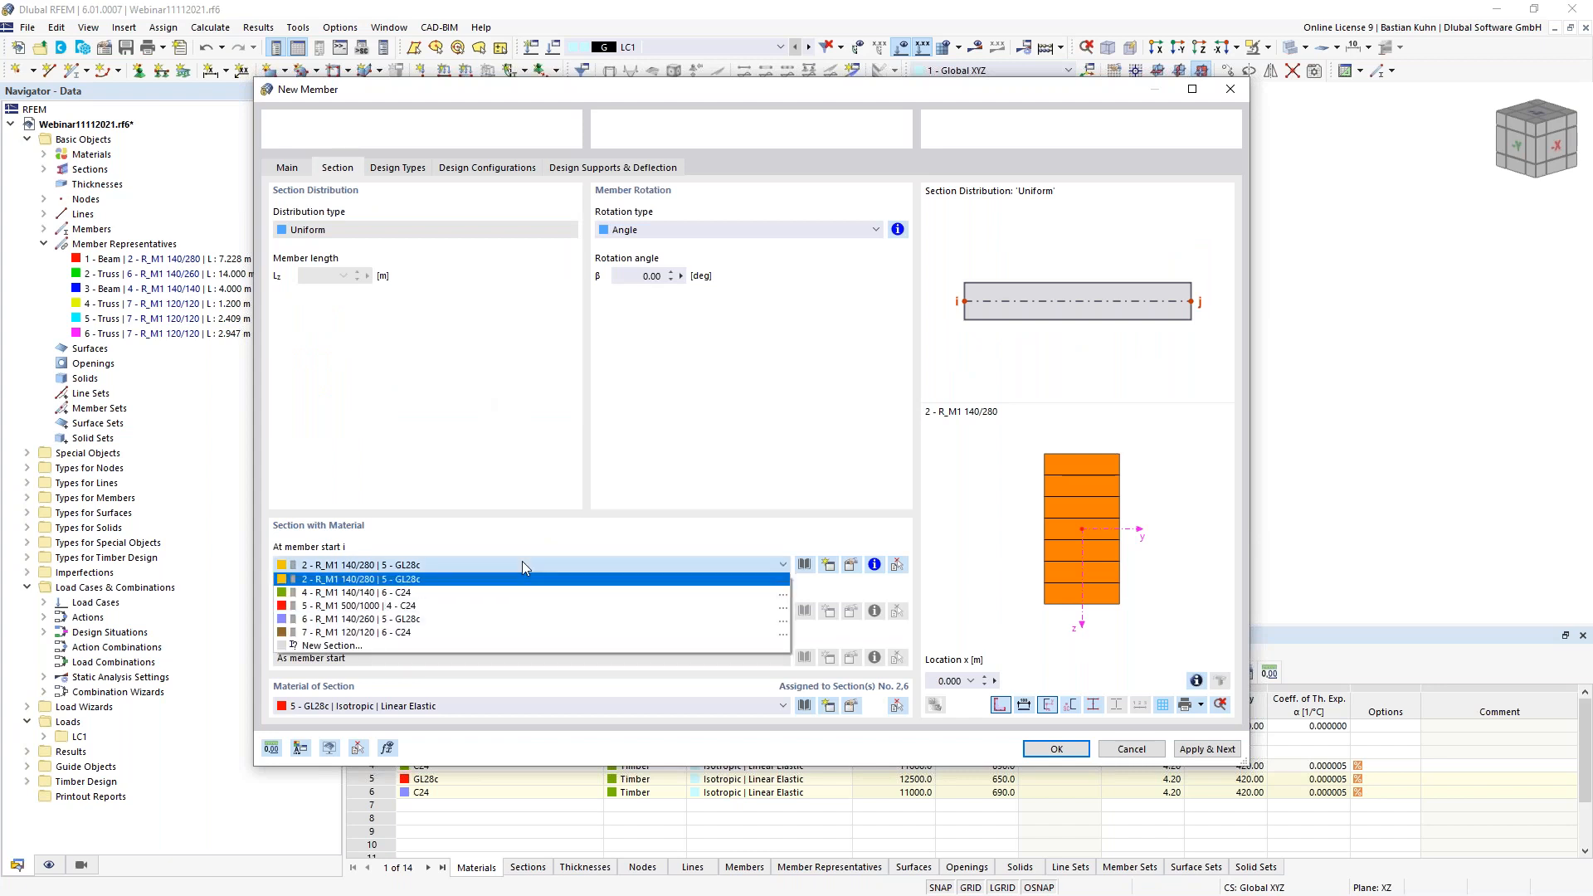
left_click(514, 633)
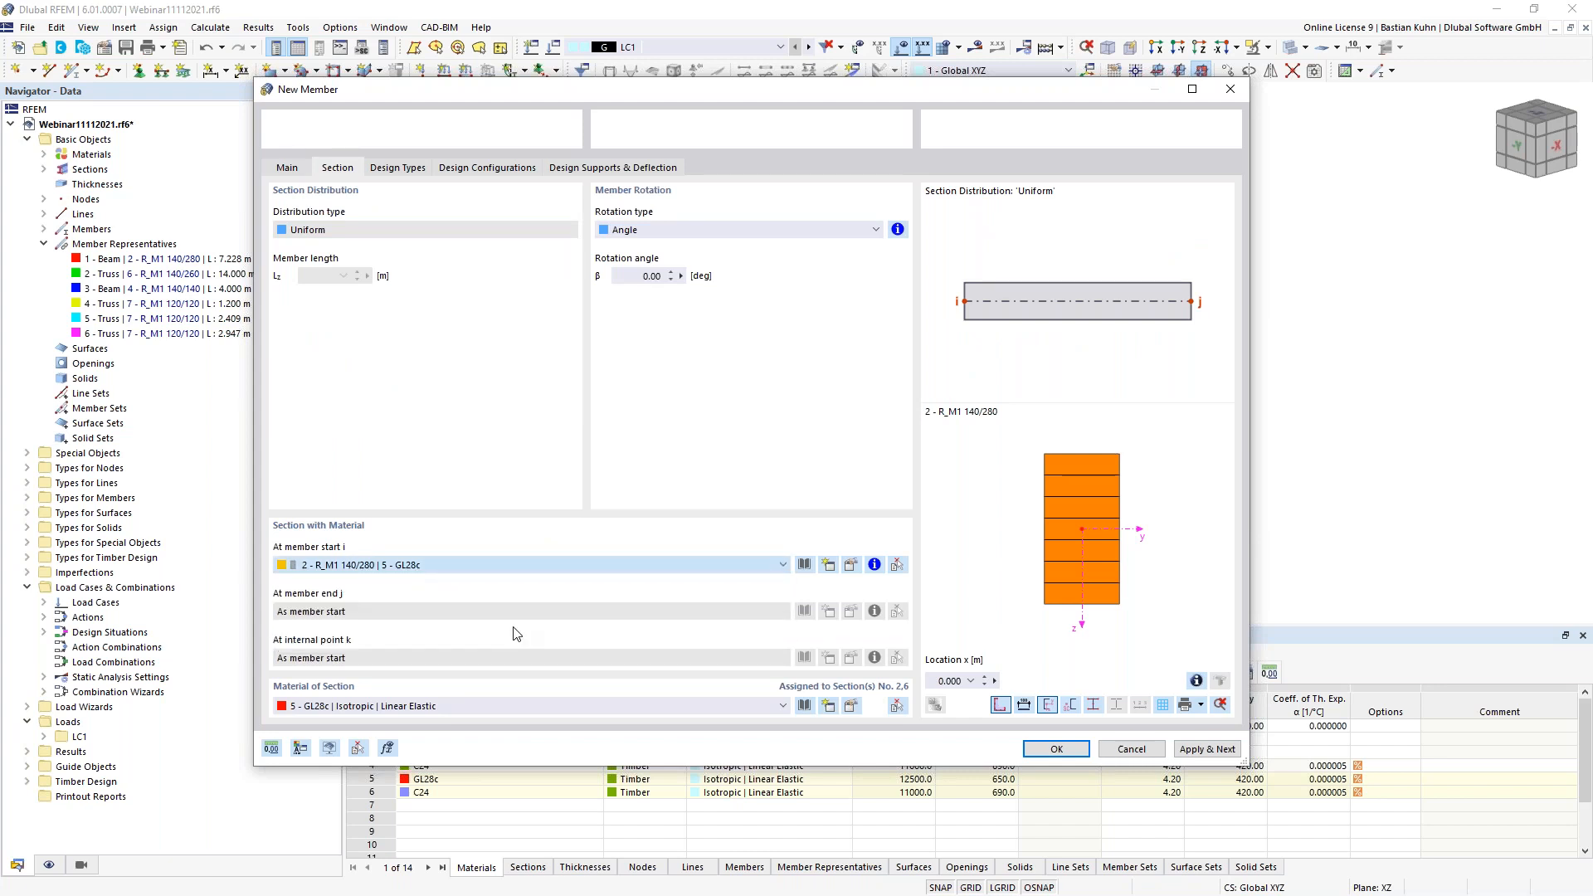
left_click(526, 567)
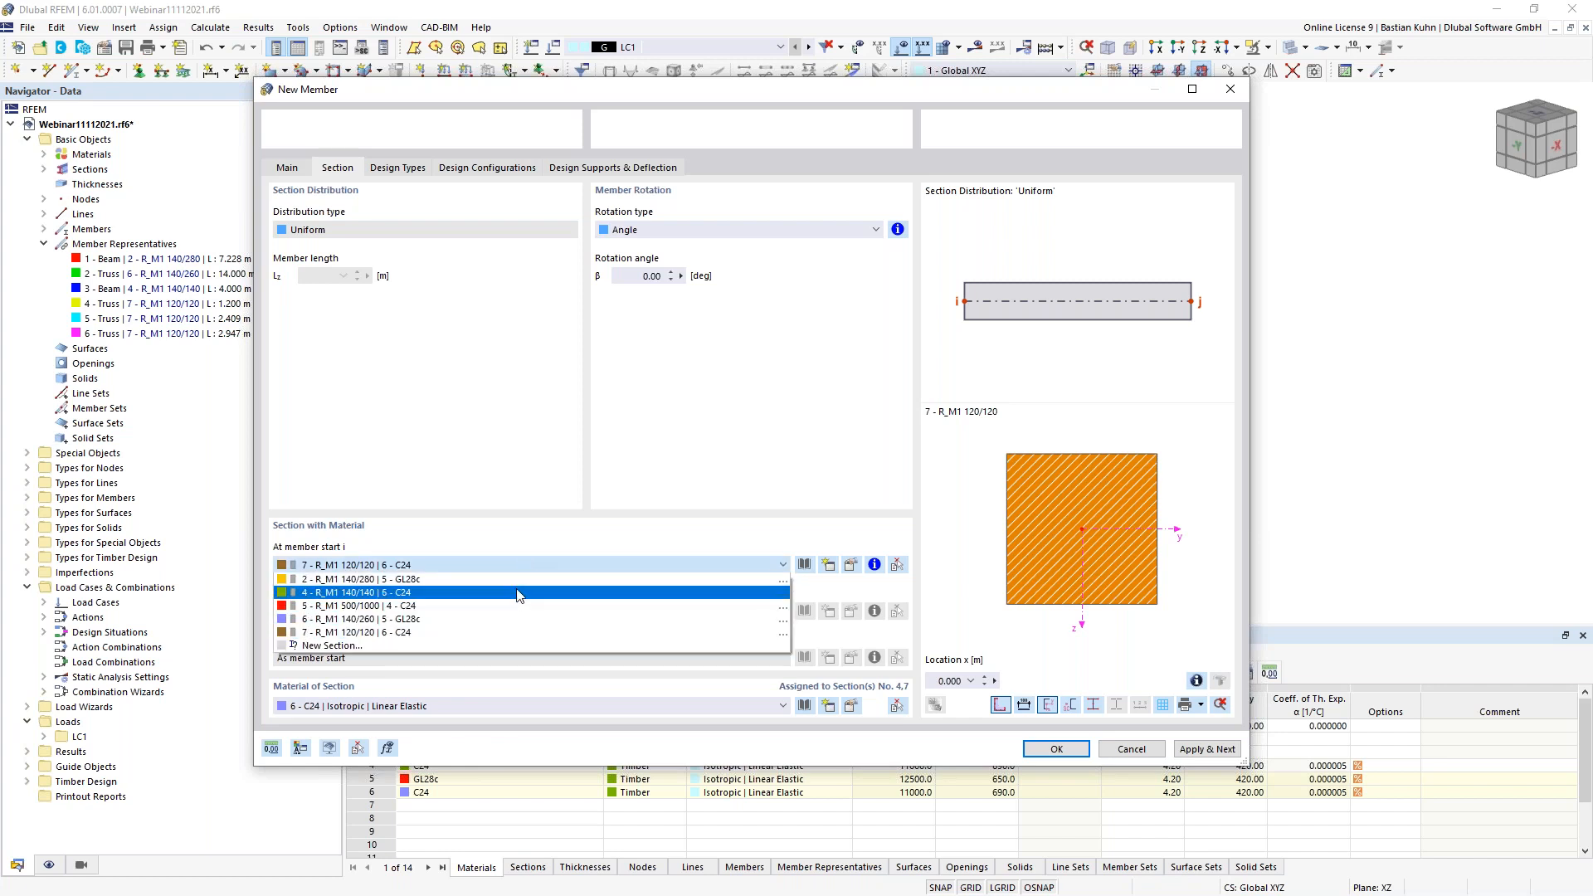
left_click(518, 594)
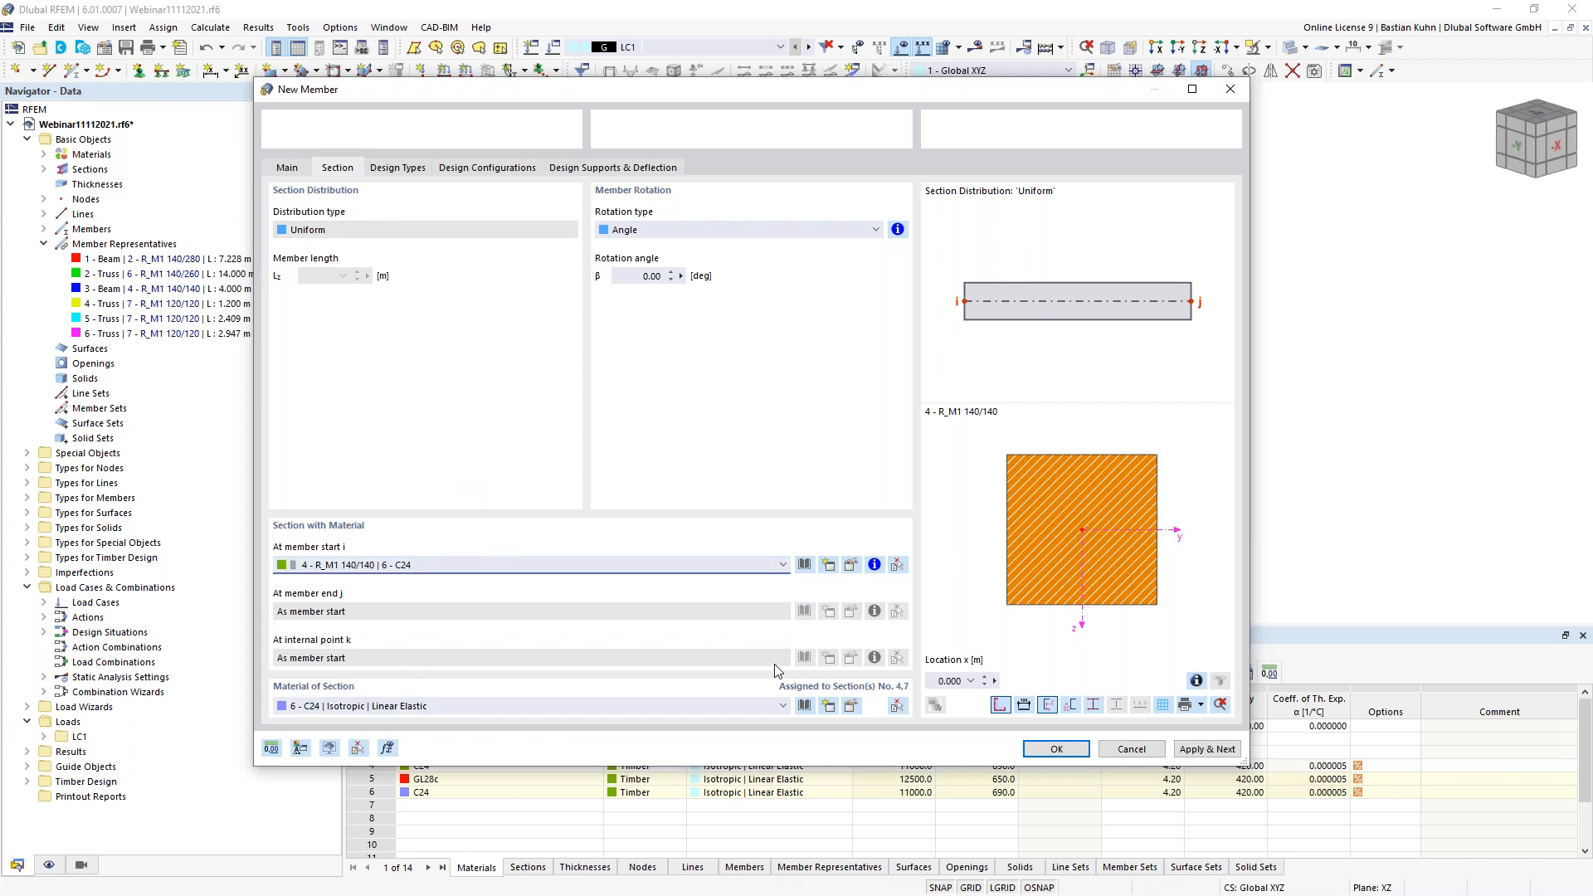
left_click(1054, 749)
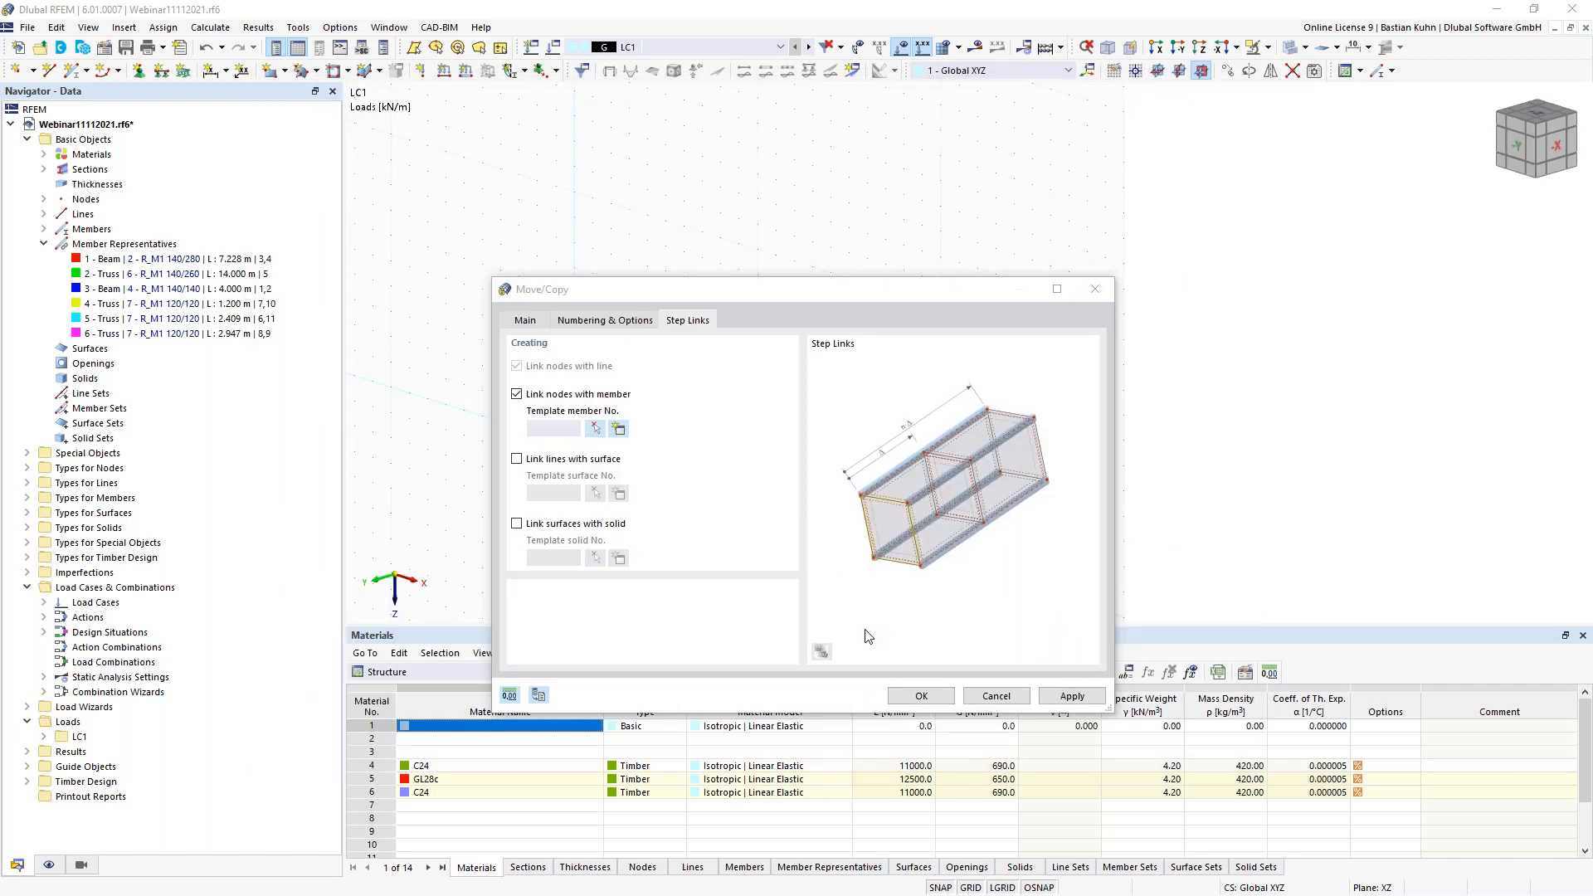
left_click(919, 696)
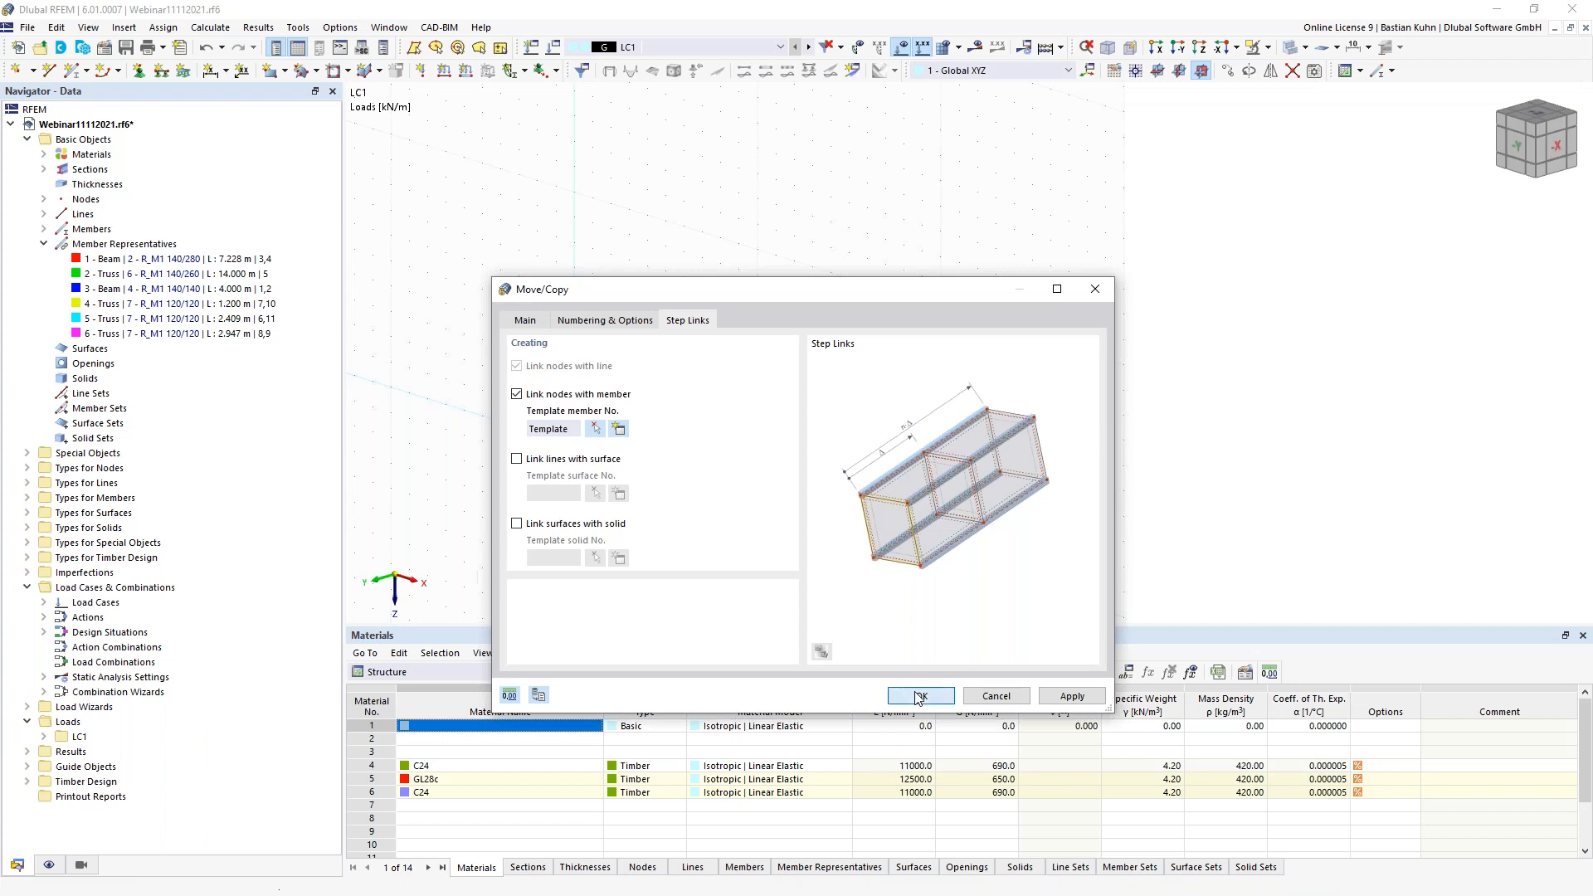
- Turn off the display of member representatives in the copied hall model
scroll(856, 592, "down", 3)
middle_click_drag(904, 554, 882, 509)
right_click(882, 509)
left_click(695, 553)
left_click(696, 554)
middle_click_drag(696, 553, 747, 487, "ctrl")
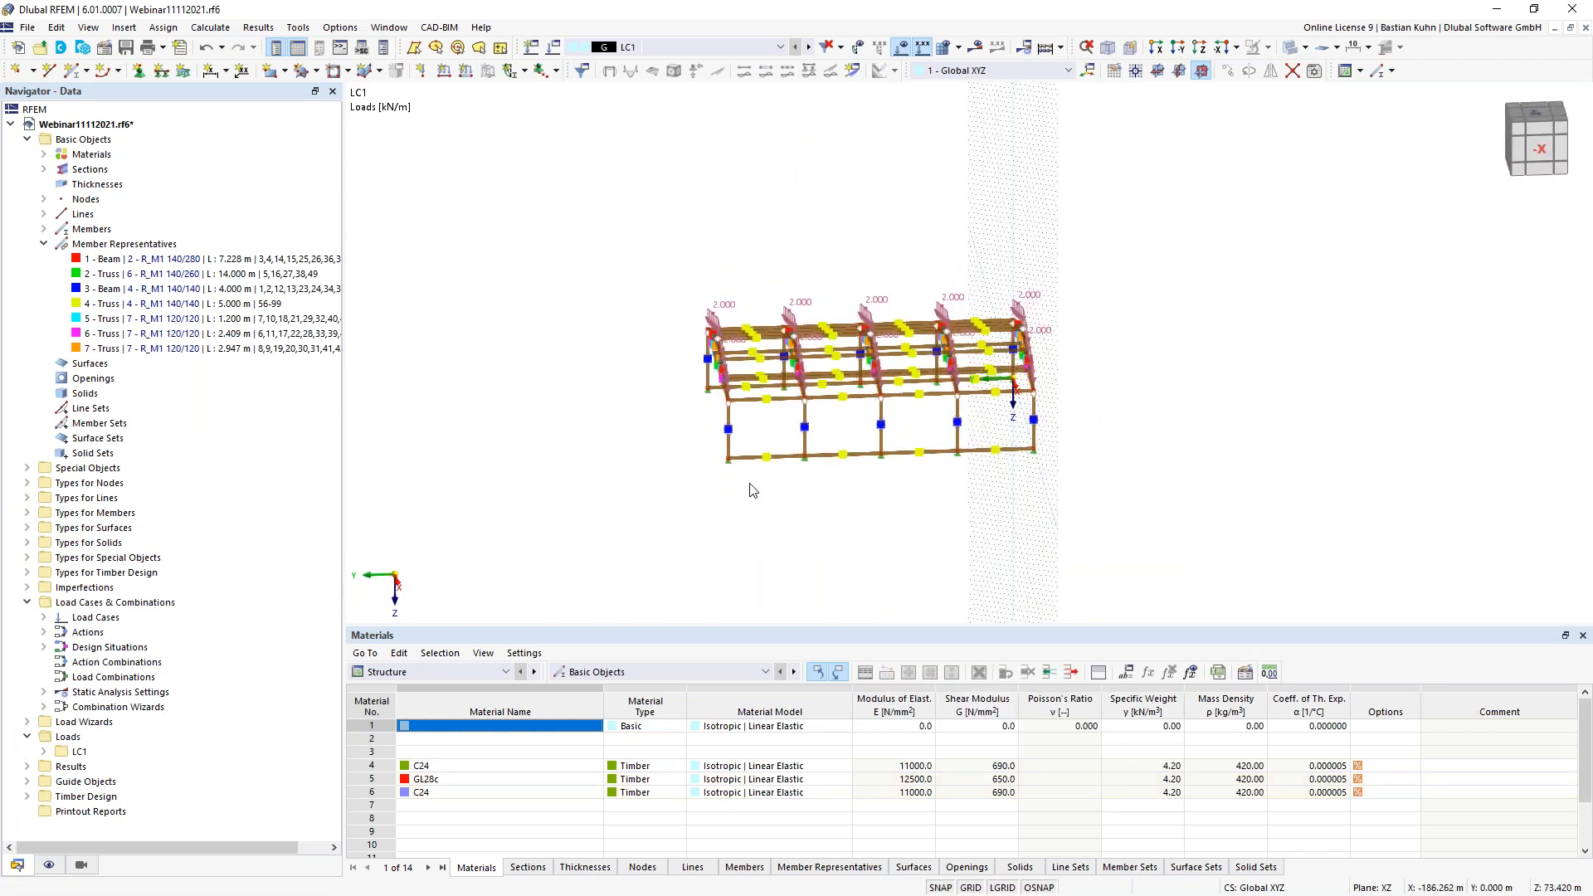
left_click(49, 866)
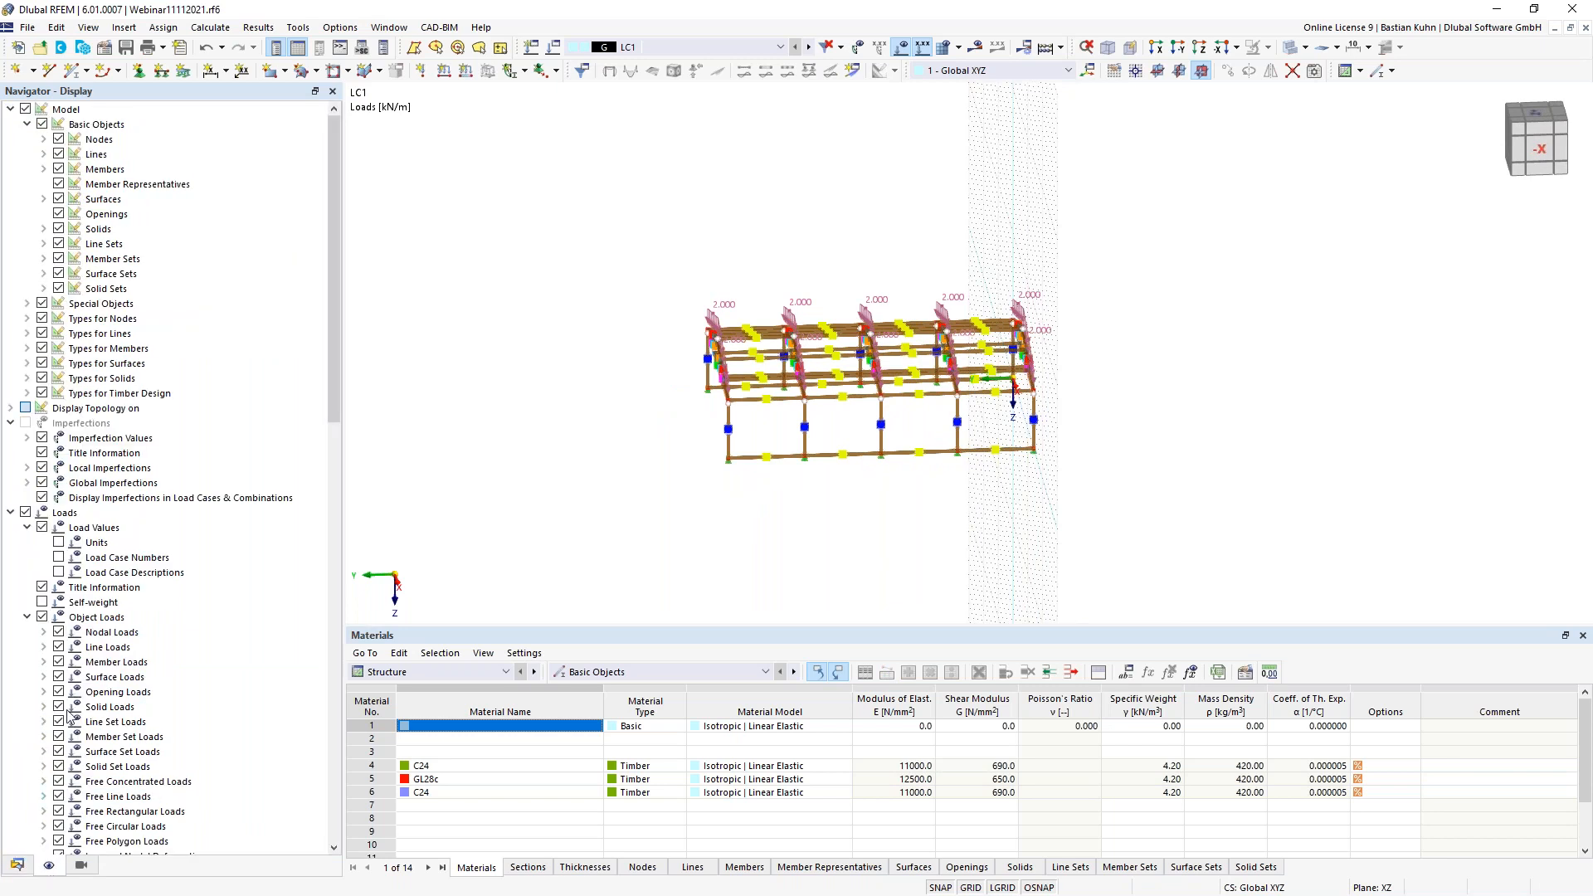
left_click(58, 184)
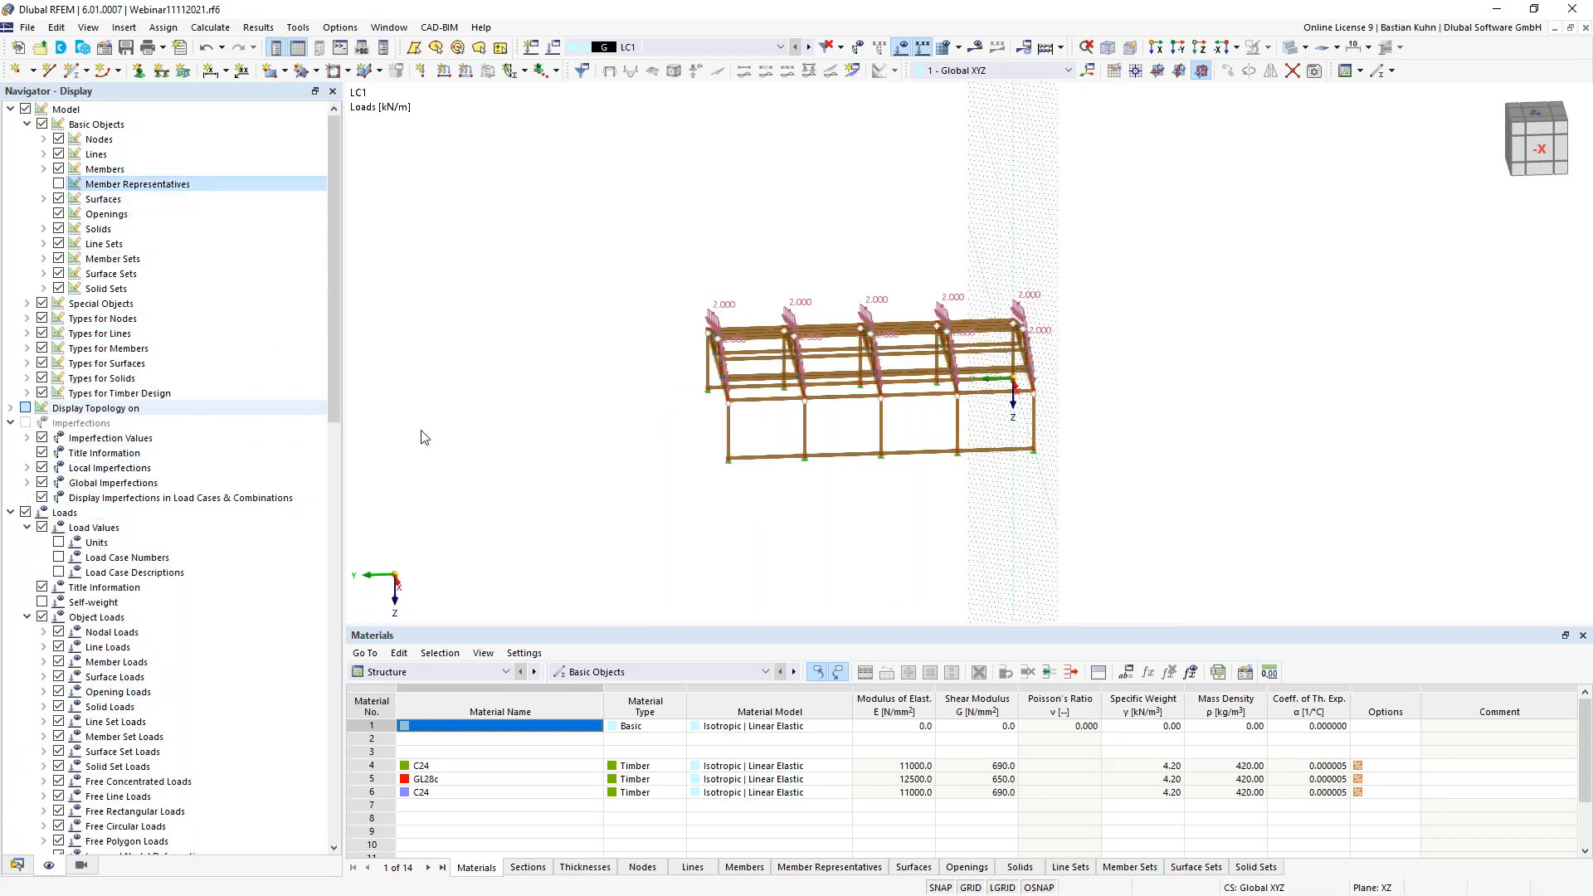
- Delete the longitudinal linking members at the column bases in all four bays
mouse_move(600, 512)
middle_mouse_down()
mouse_move(529, 518)
mouse_move(679, 503)
middle_mouse_up()
left_click_drag(689, 476, 668, 391)
key("Delete")
left_click_drag(771, 466, 751, 392)
key("Delete")
left_click_drag(847, 469, 824, 395)
key("Delete")
left_click_drag(916, 466, 901, 396)
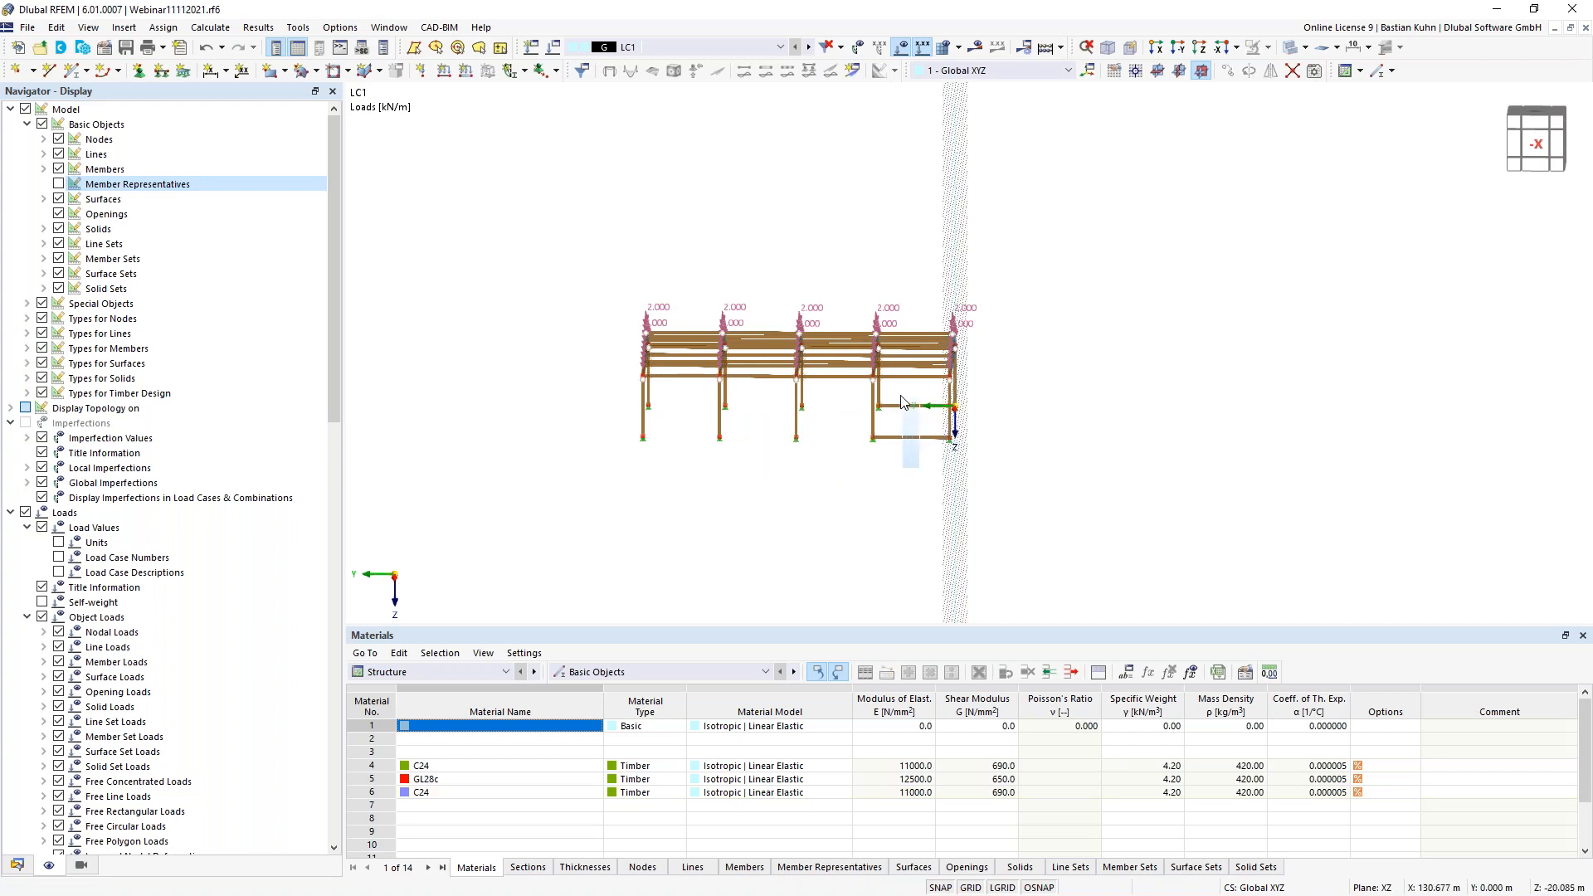
key("Delete")
- Delete the longitudinal linking lines that meet the bottom chords at their two intermediate nodes
left_click(1178, 47)
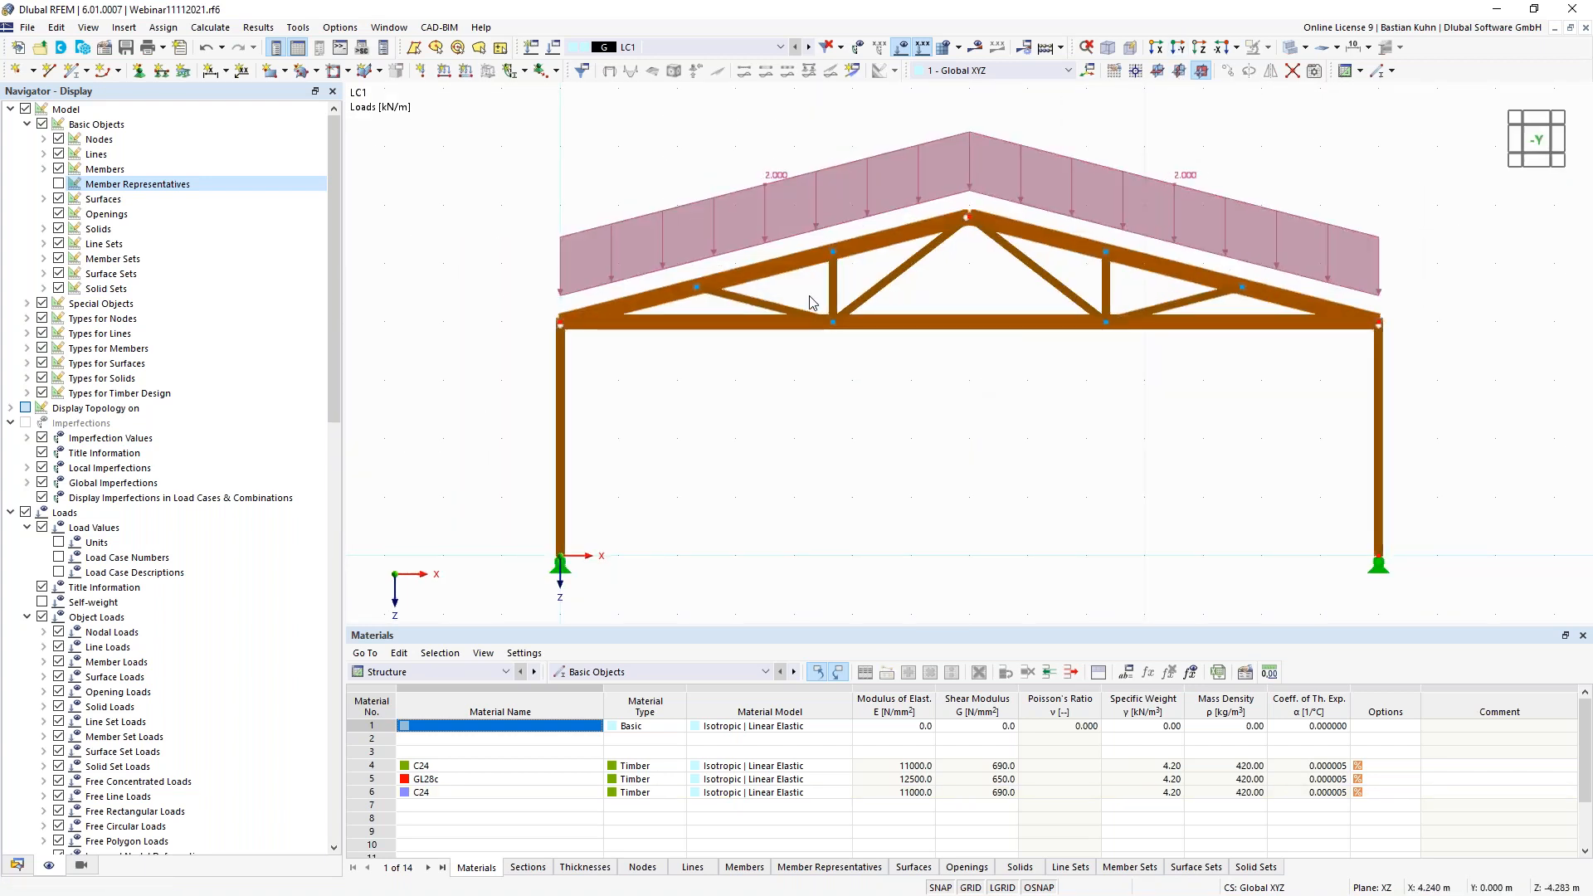
left_click_drag(811, 310, 881, 374)
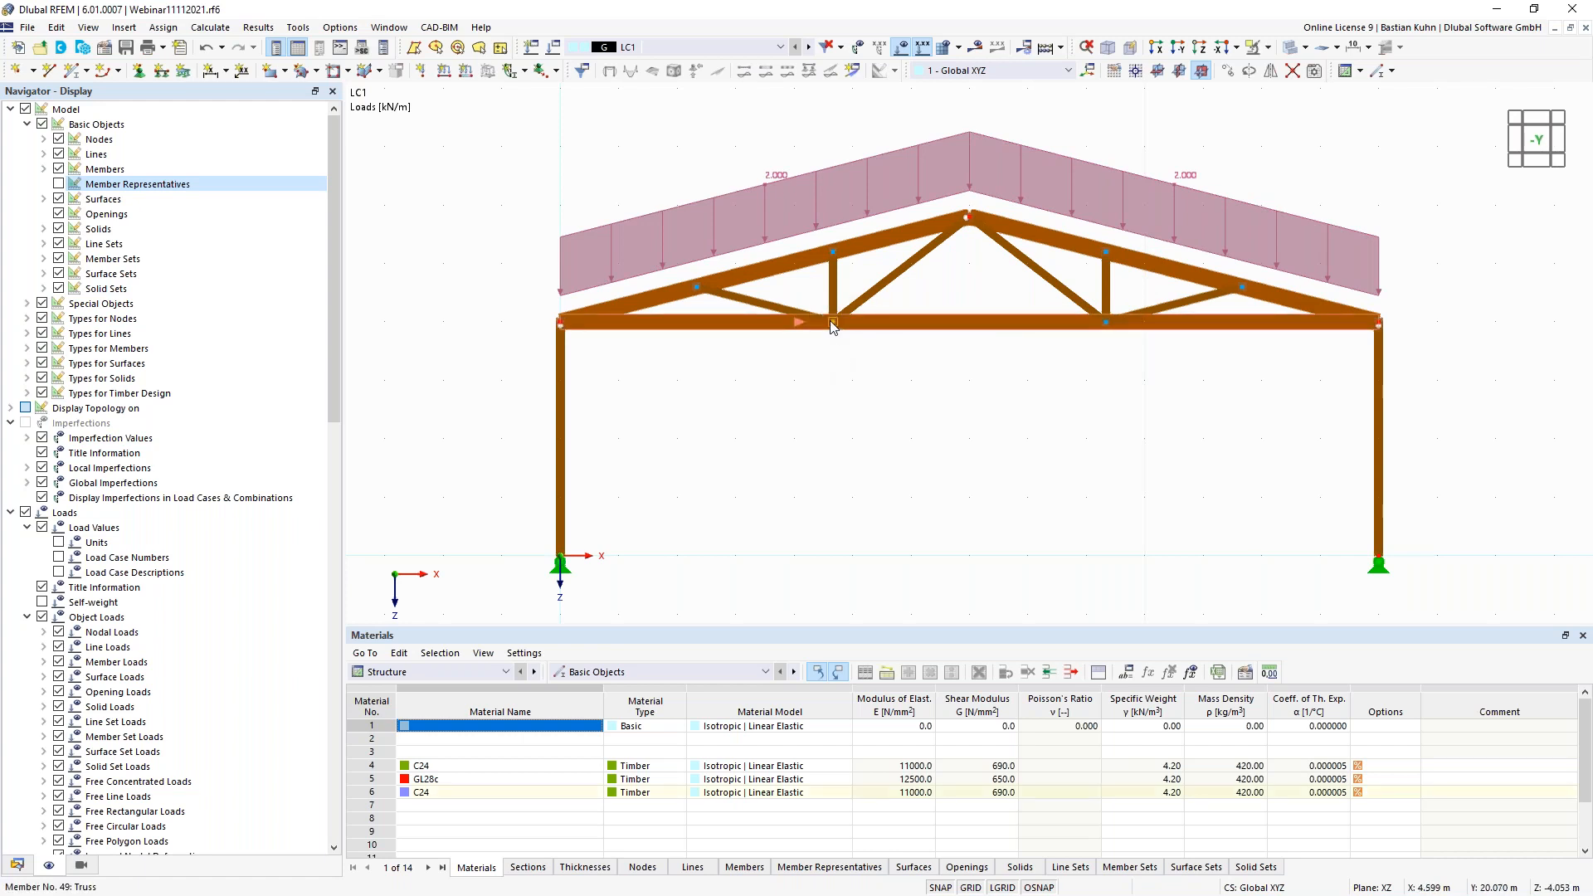
right_click(831, 328)
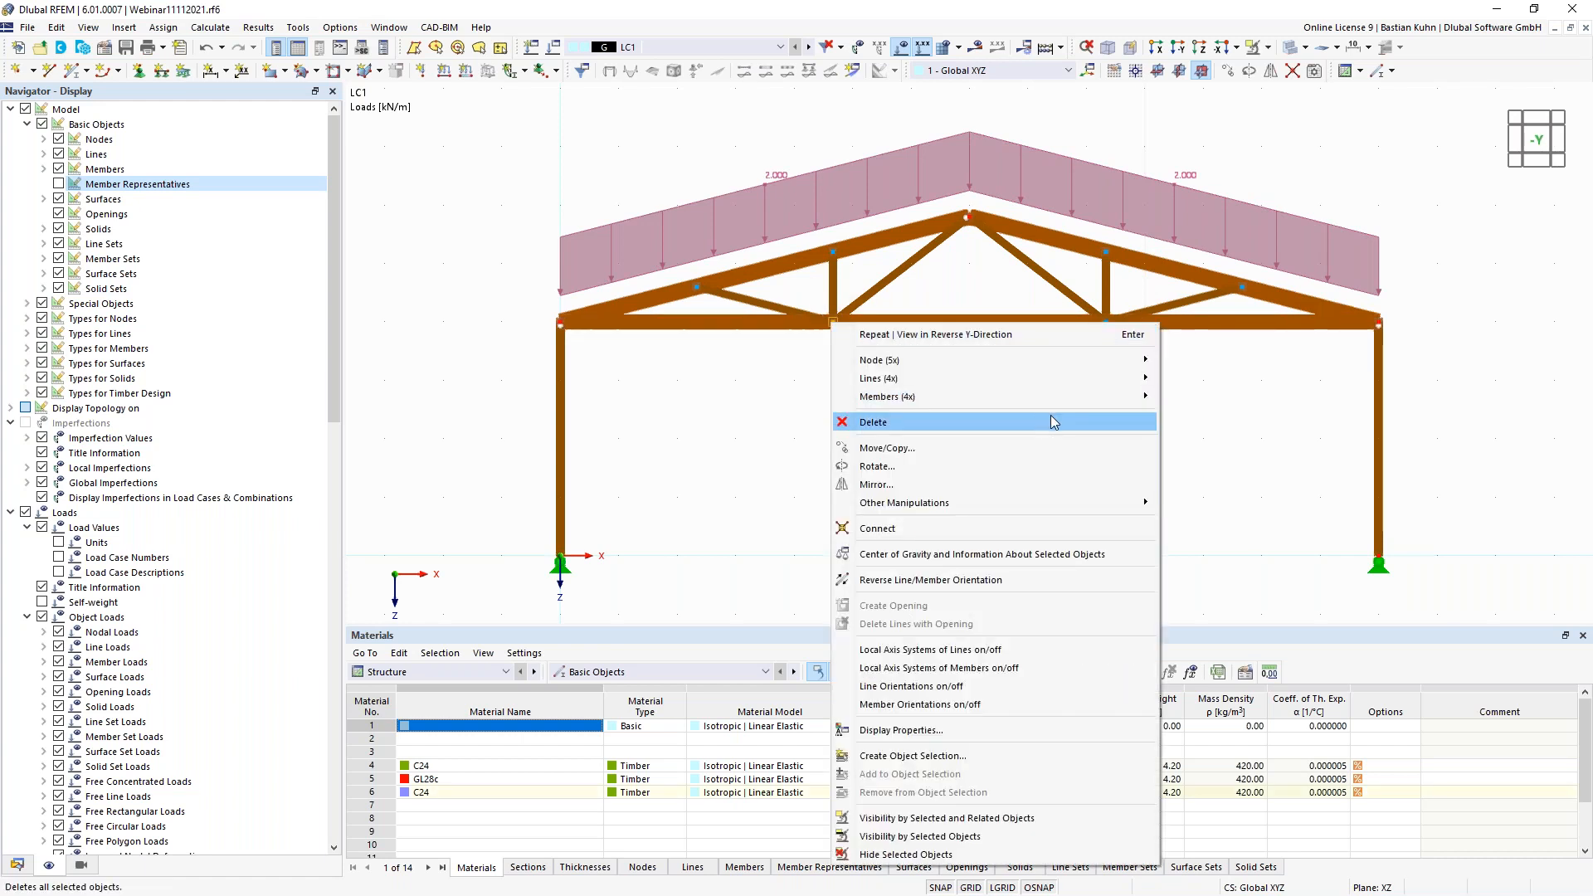
mouse_move(1078, 379)
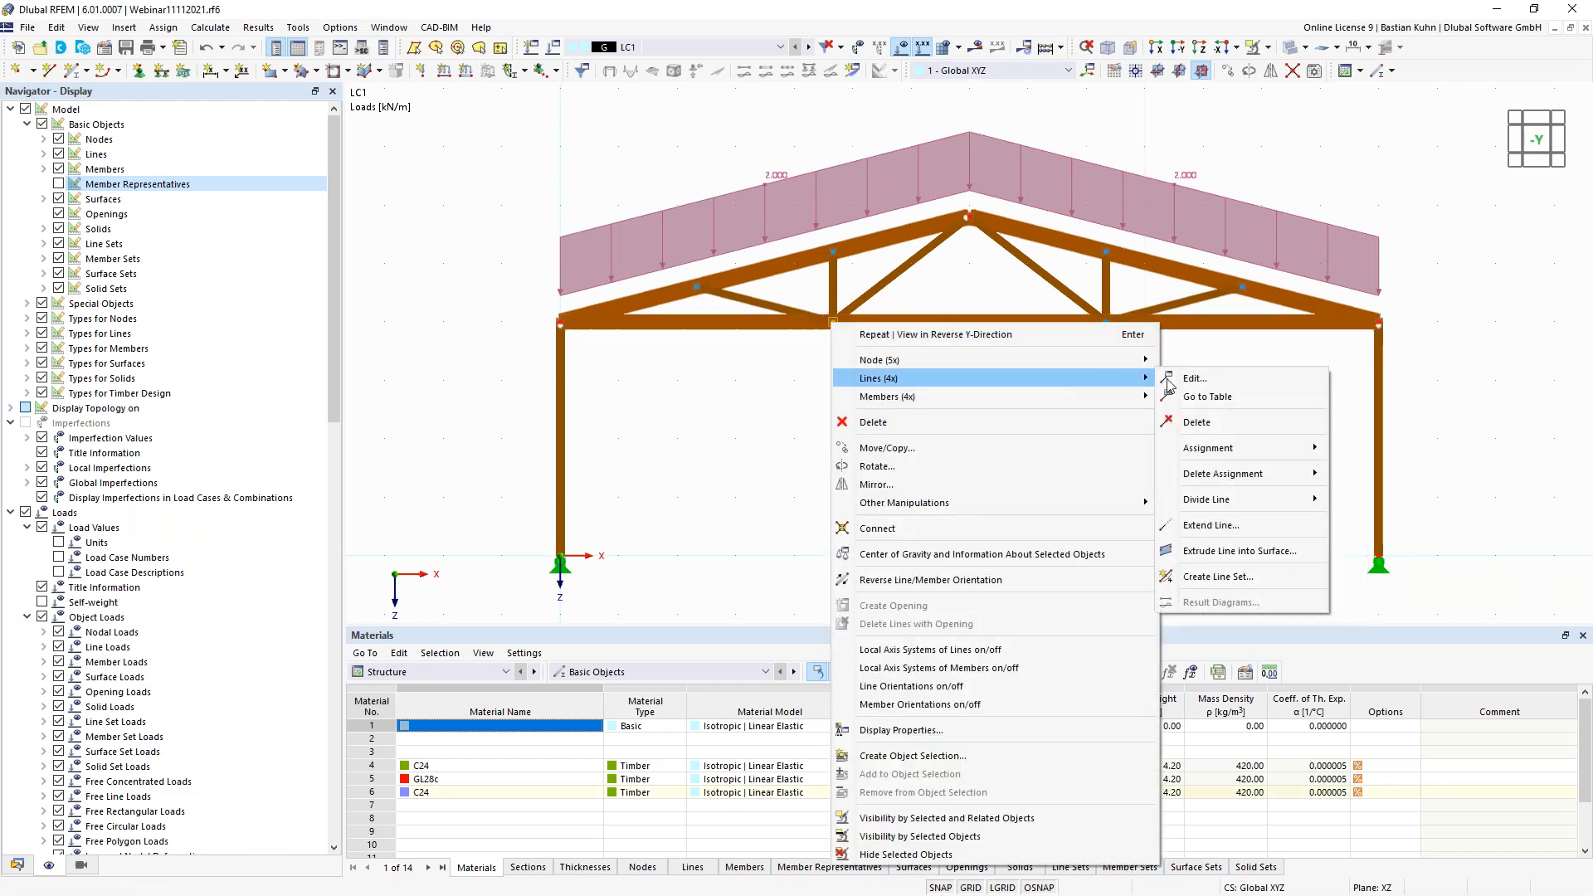
left_click(1194, 423)
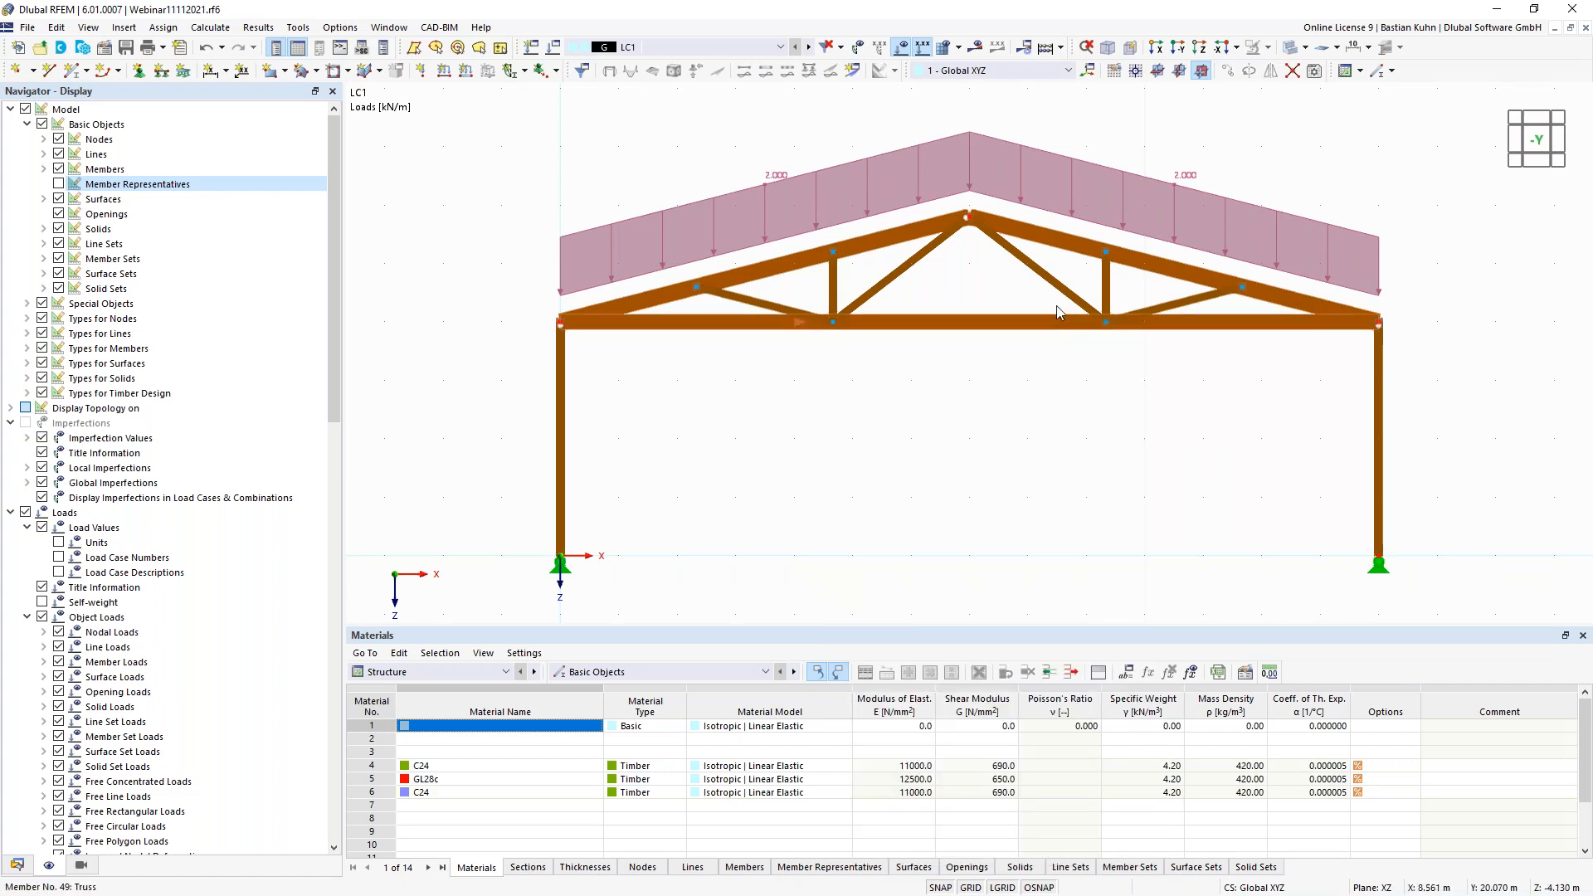
right_click(1109, 328)
mouse_move(1150, 377)
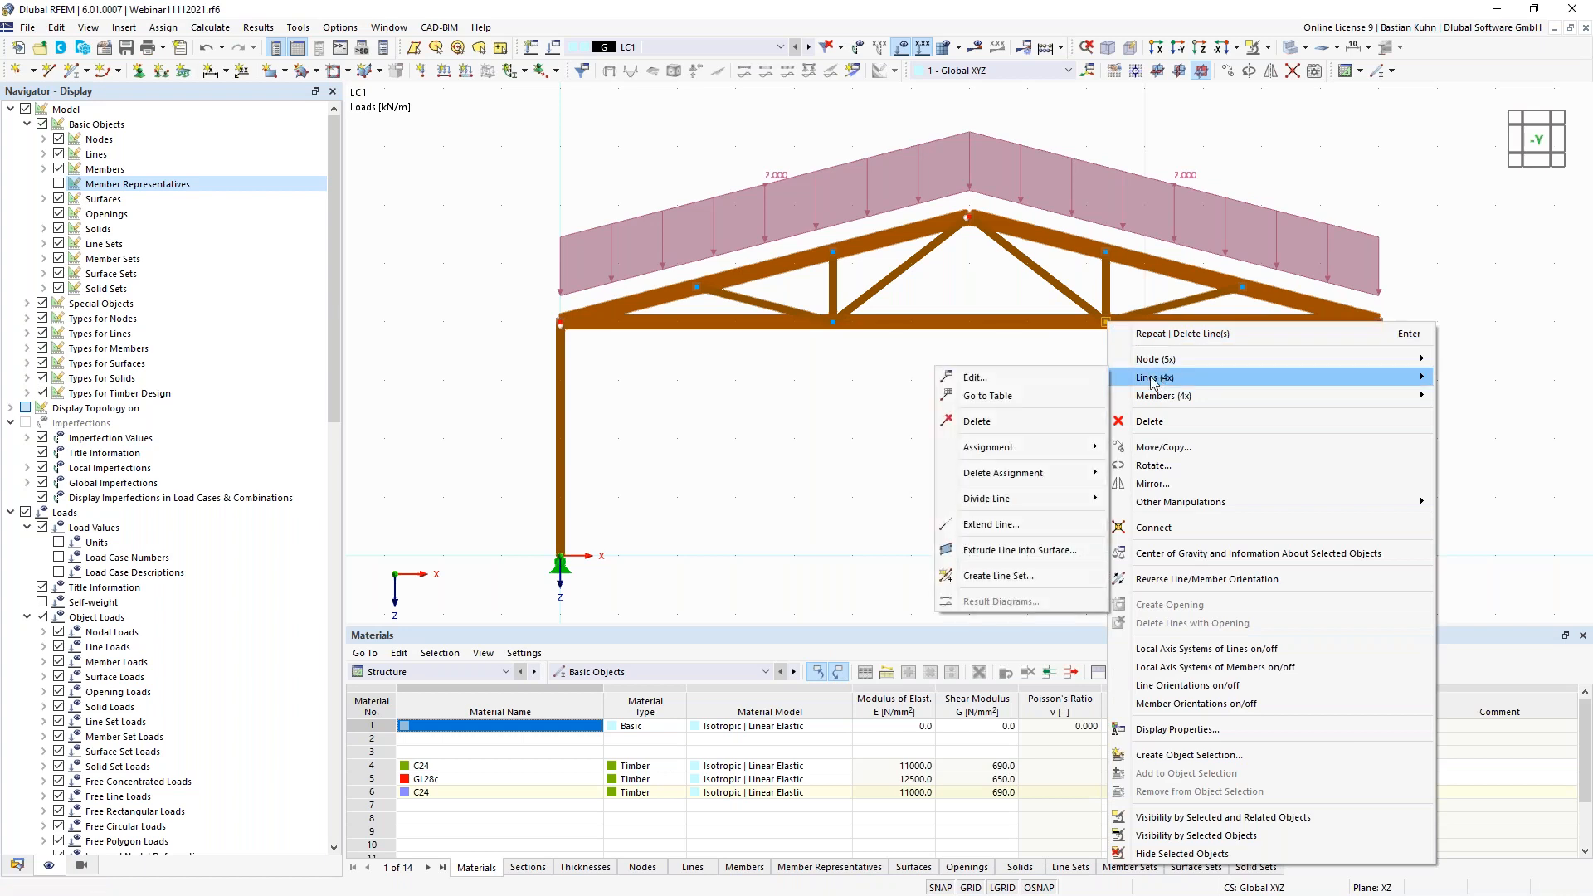
left_click(1029, 421)
- Set the member load magnitude on the rafters of the first and last frames to 1 kN/m
middle_click_drag(1024, 441, 841, 509, "ctrl")
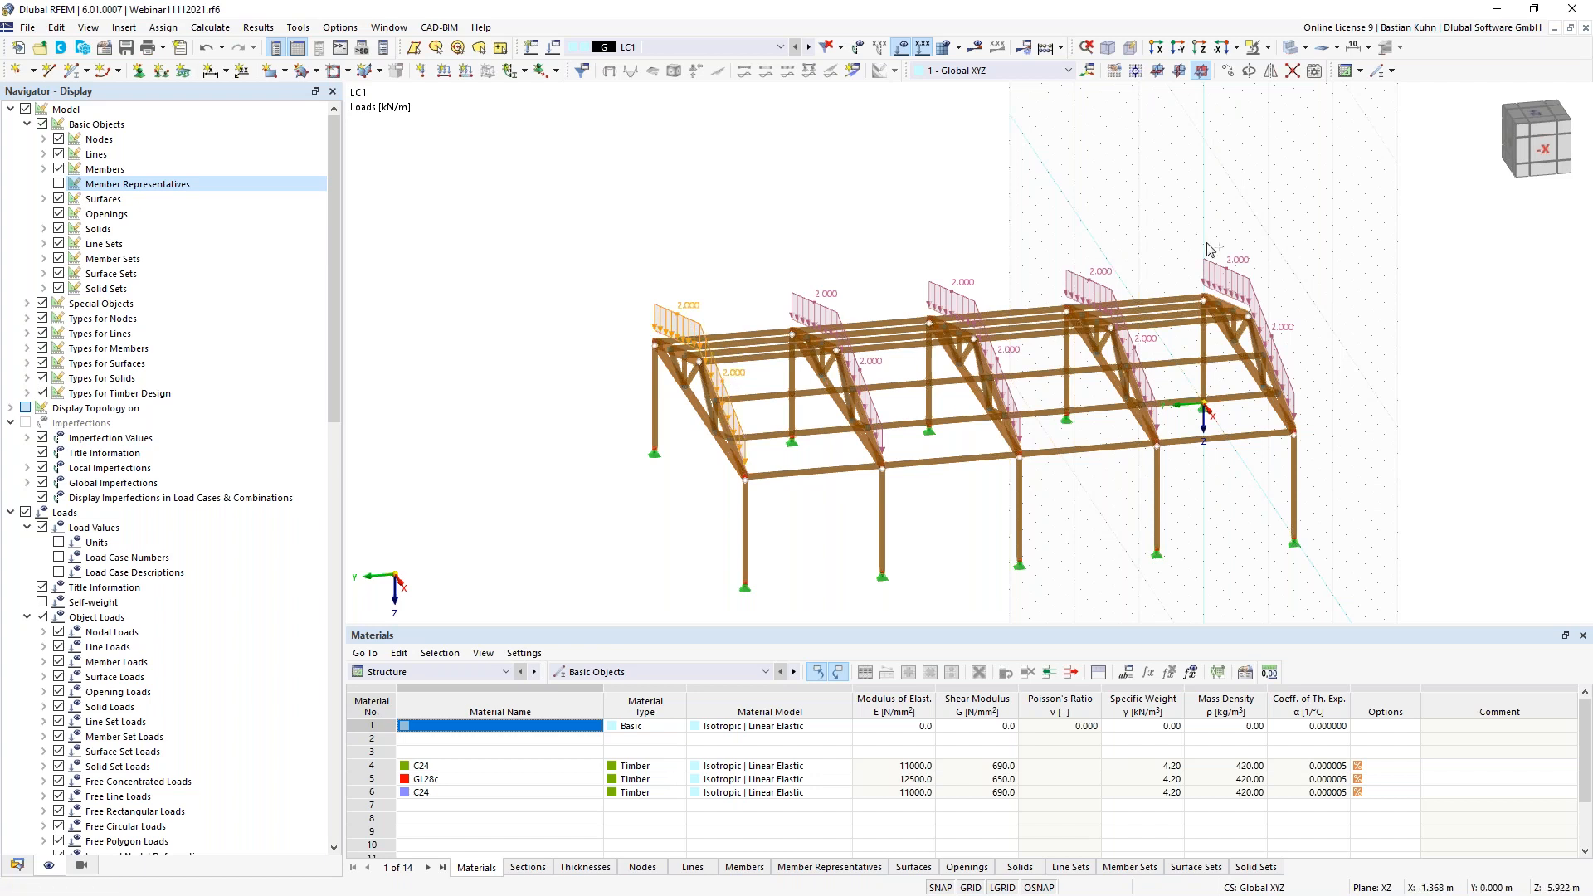
right_click(1267, 326)
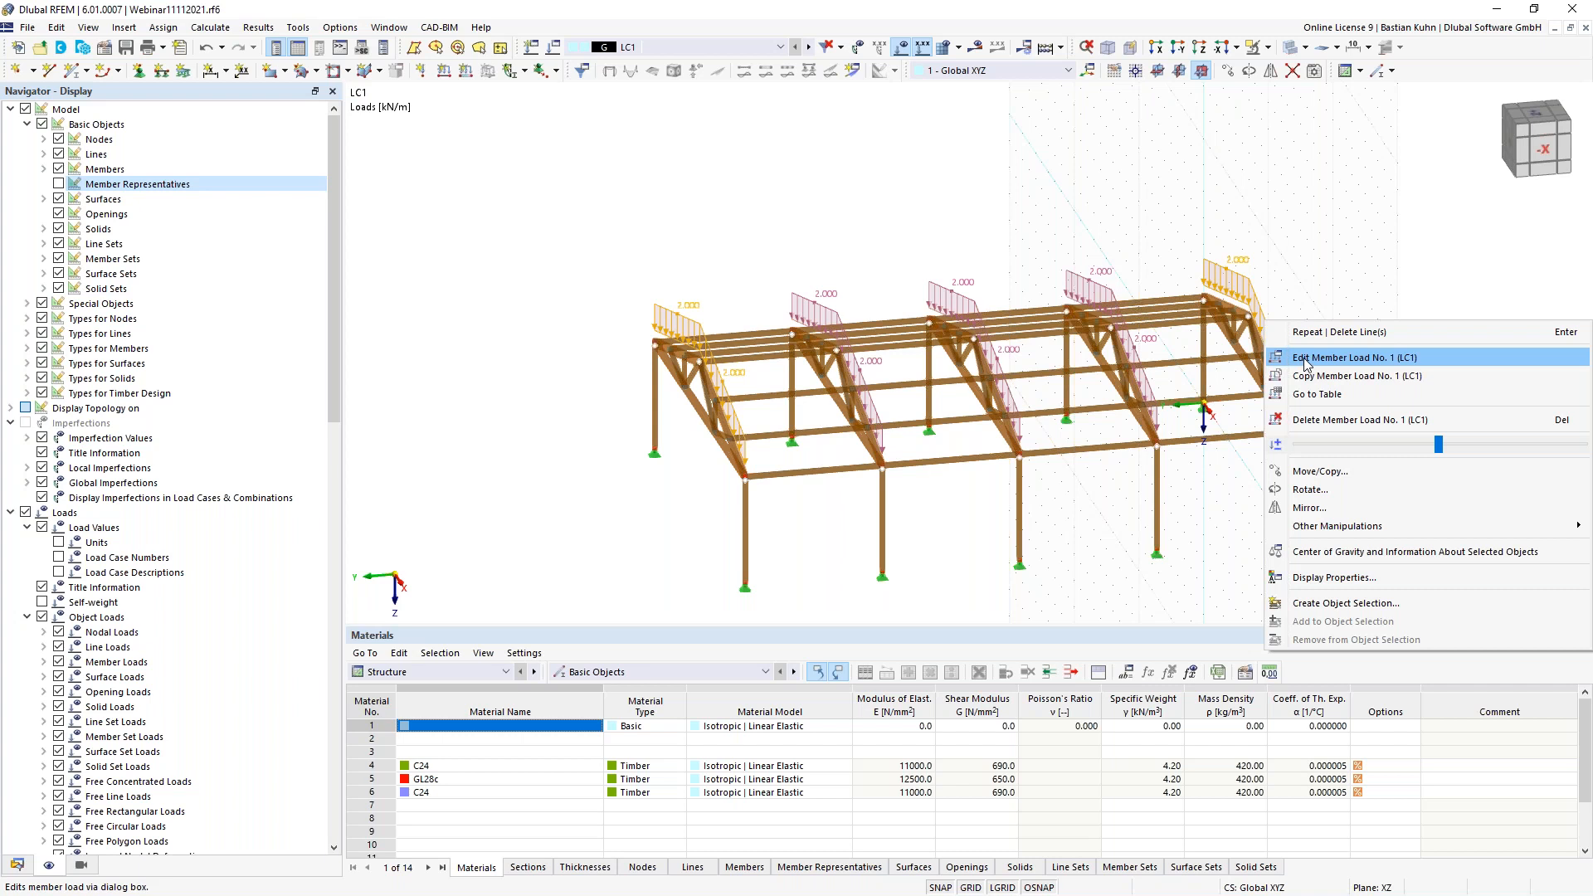
left_click(1306, 359)
left_click_drag(668, 296, 741, 297)
type("1")
key("Return")
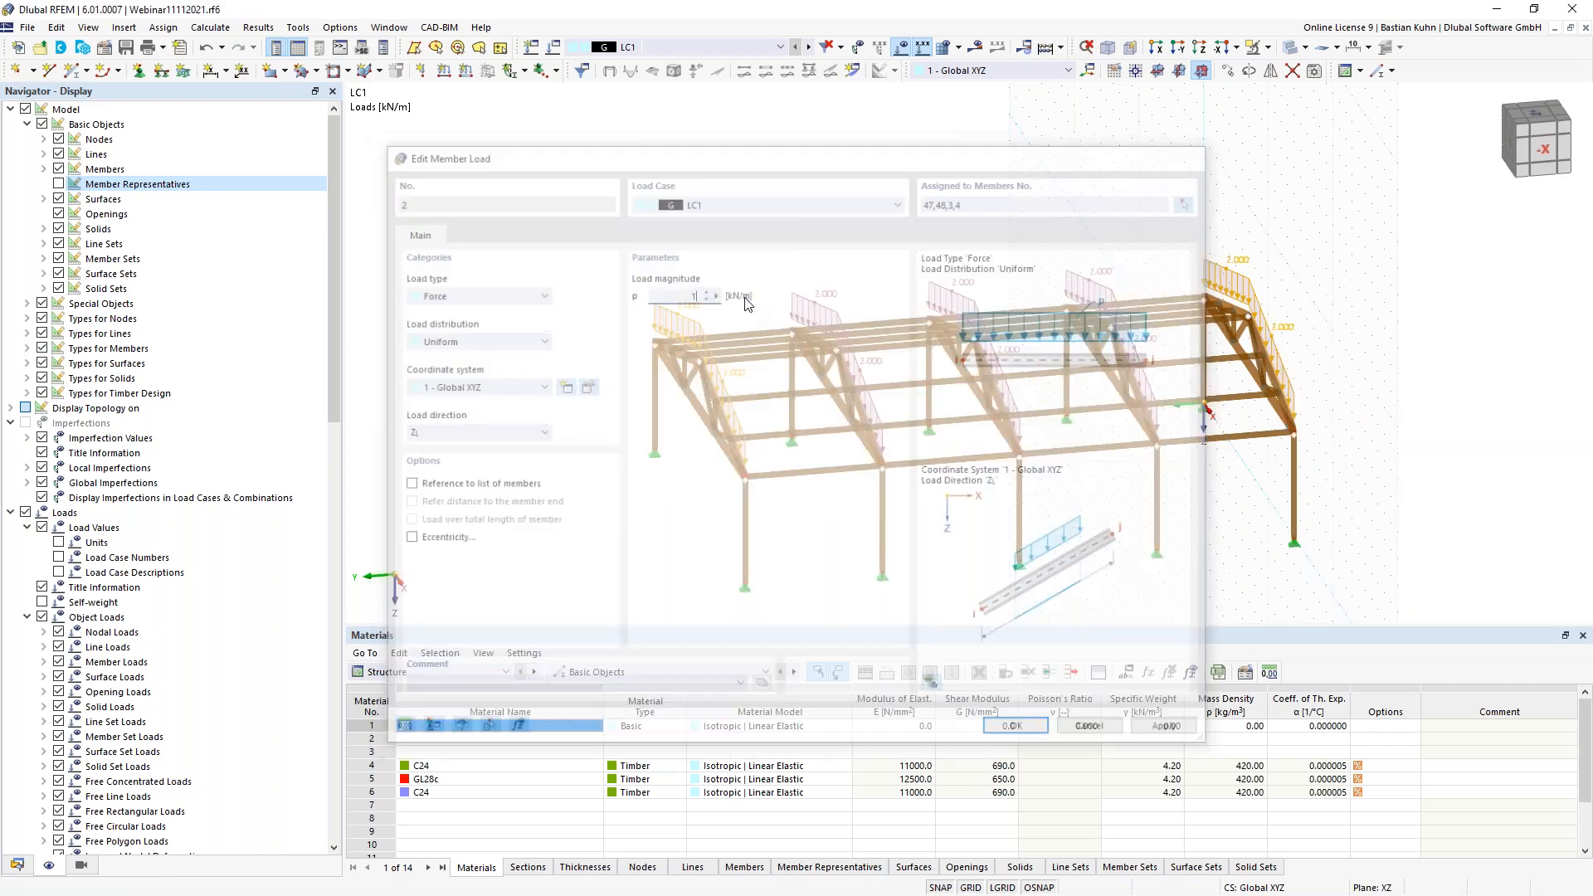
- Divide both eaves members between the second and middle frames with 1 intermediate node each
middle_click_drag(969, 606, 1057, 323, "ctrl")
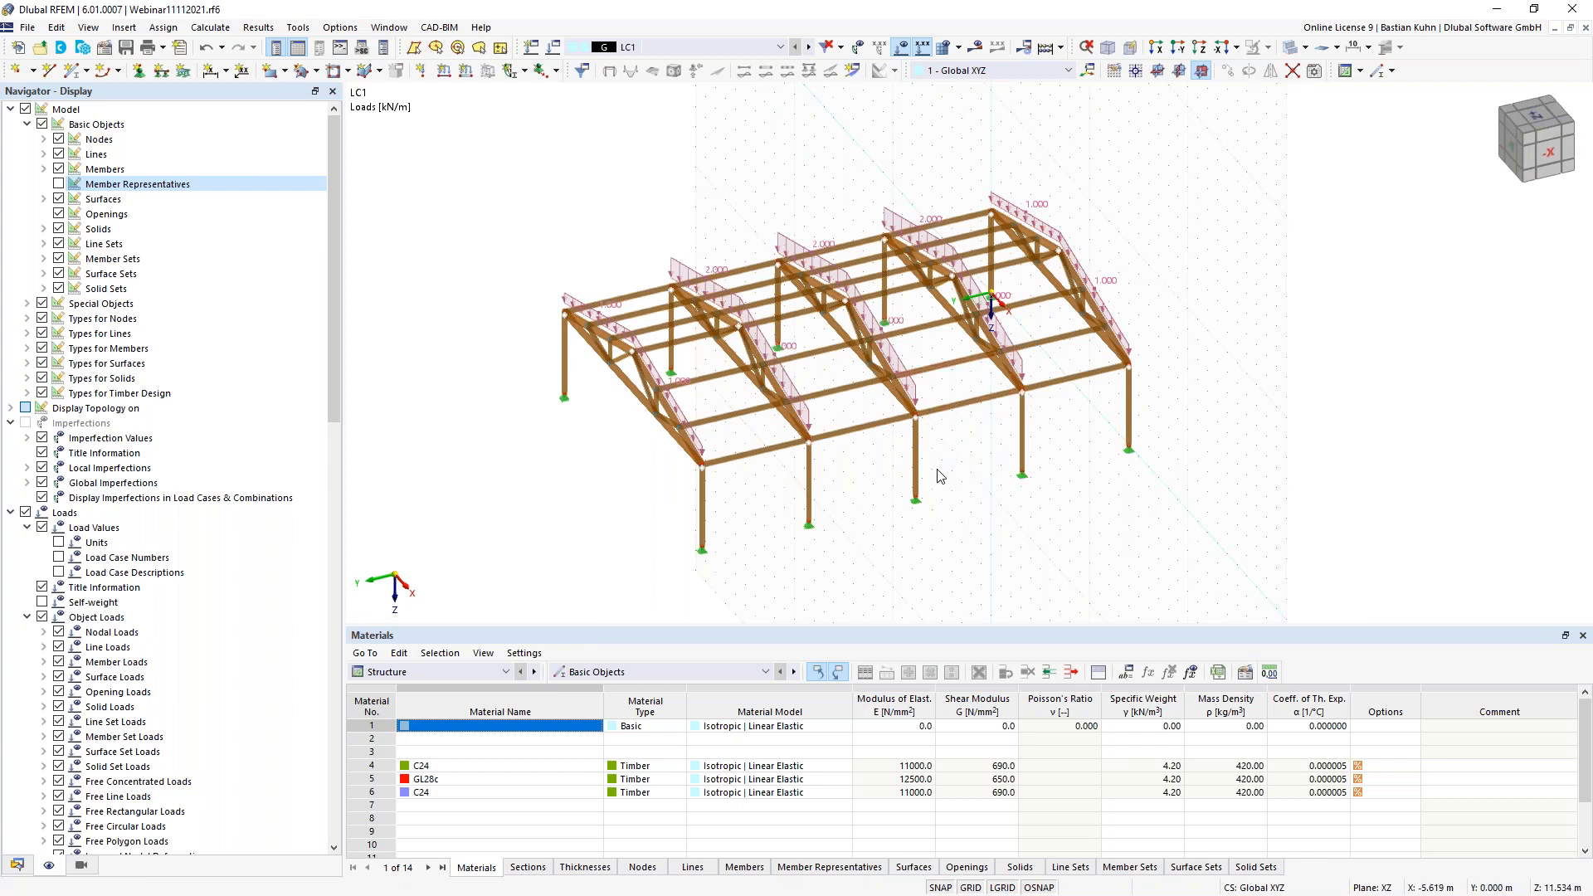
middle_click_drag(893, 491, 926, 468, "ctrl")
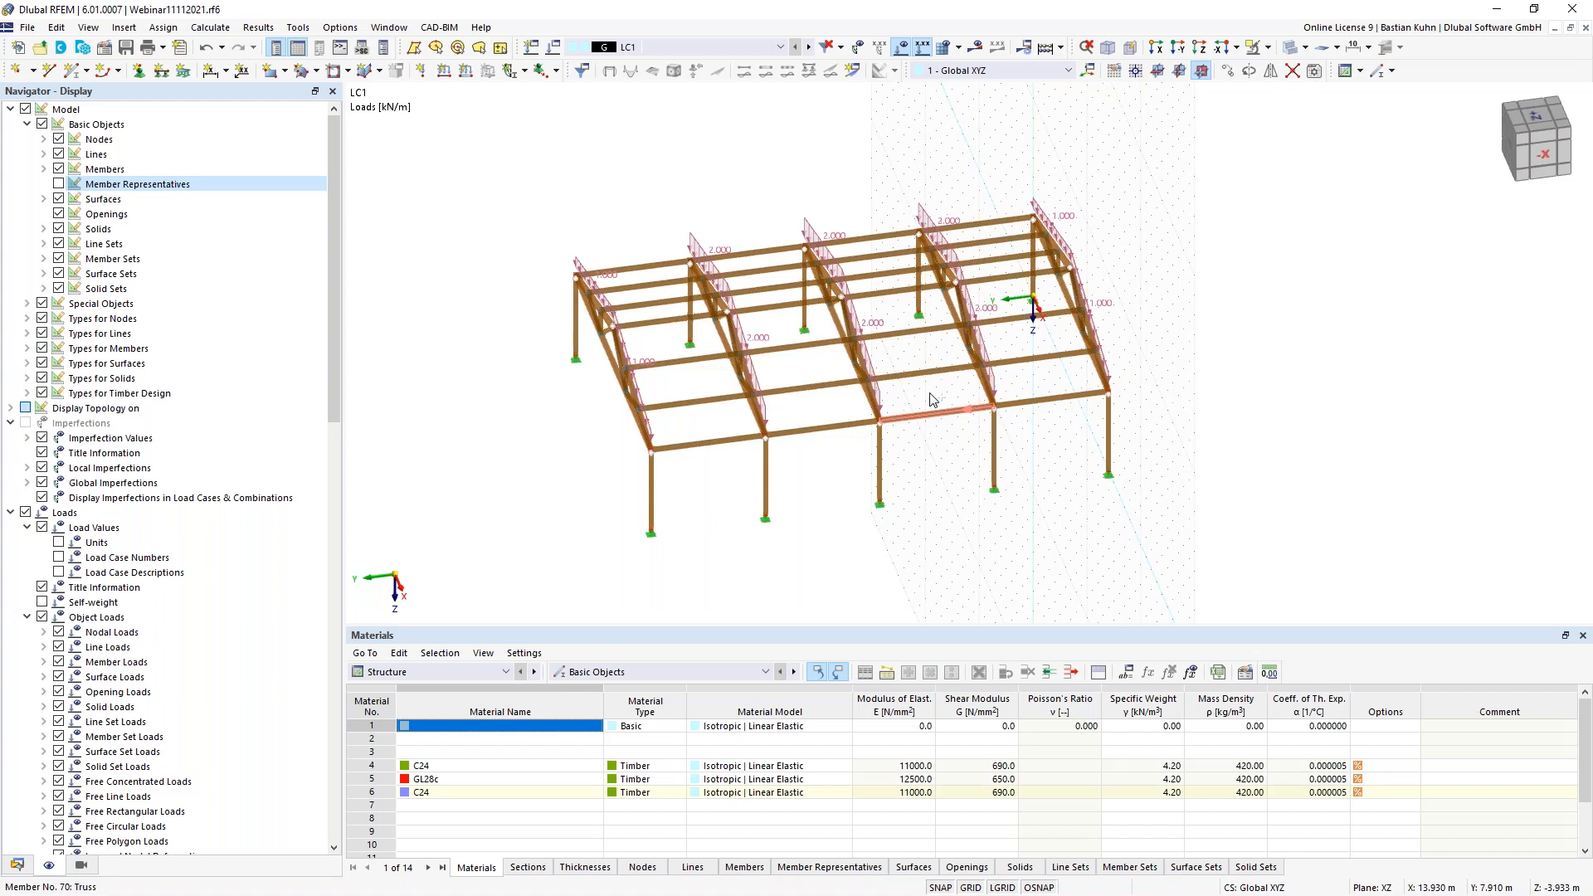
right_click(877, 240)
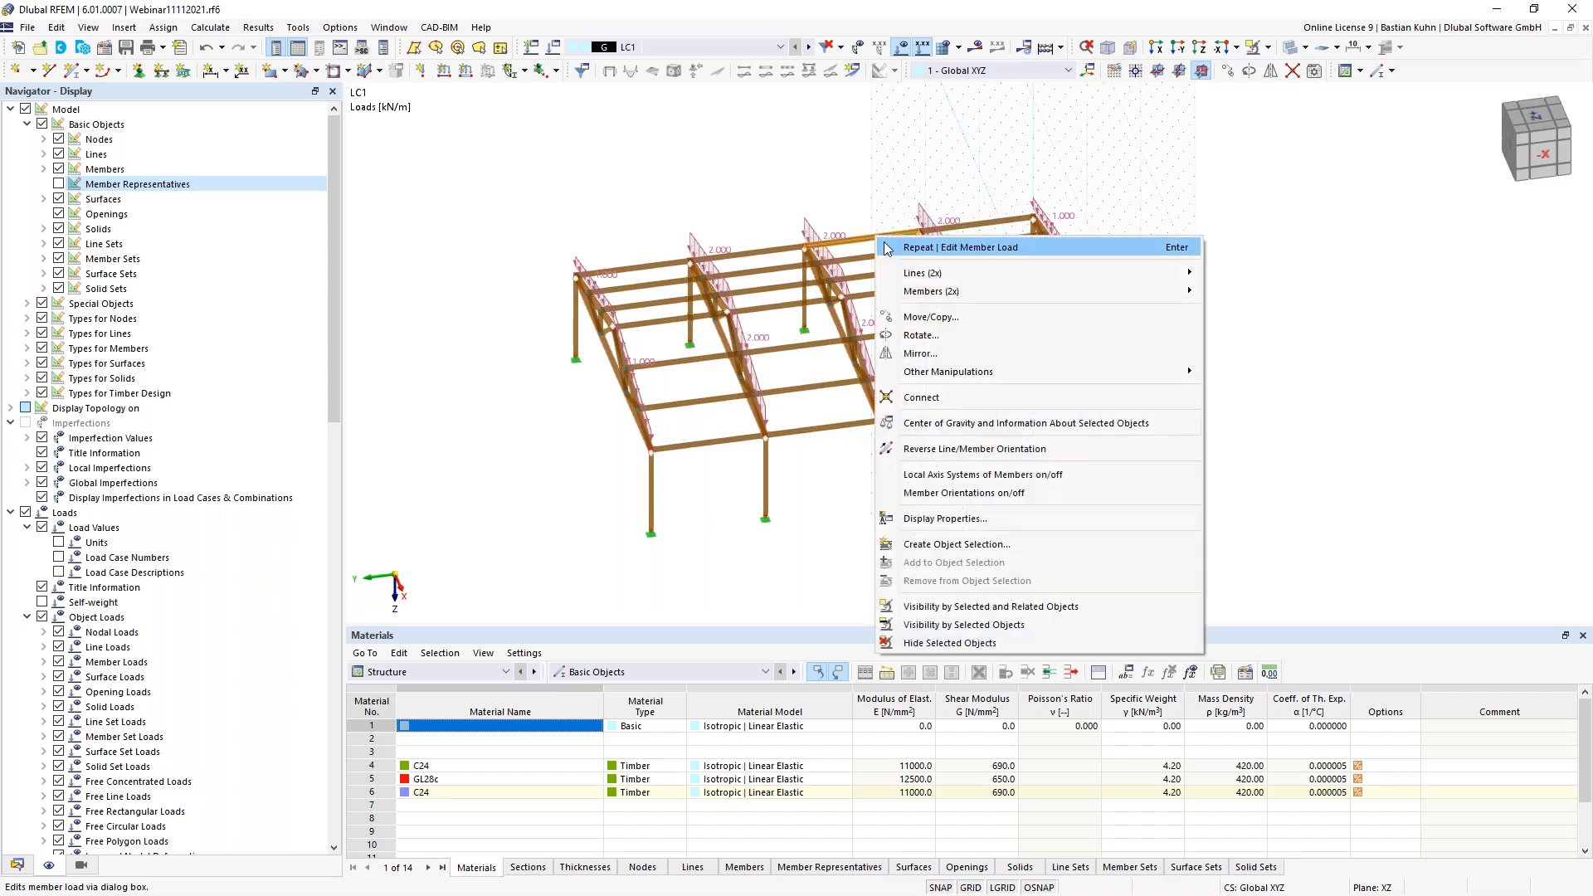
mouse_move(1029, 292)
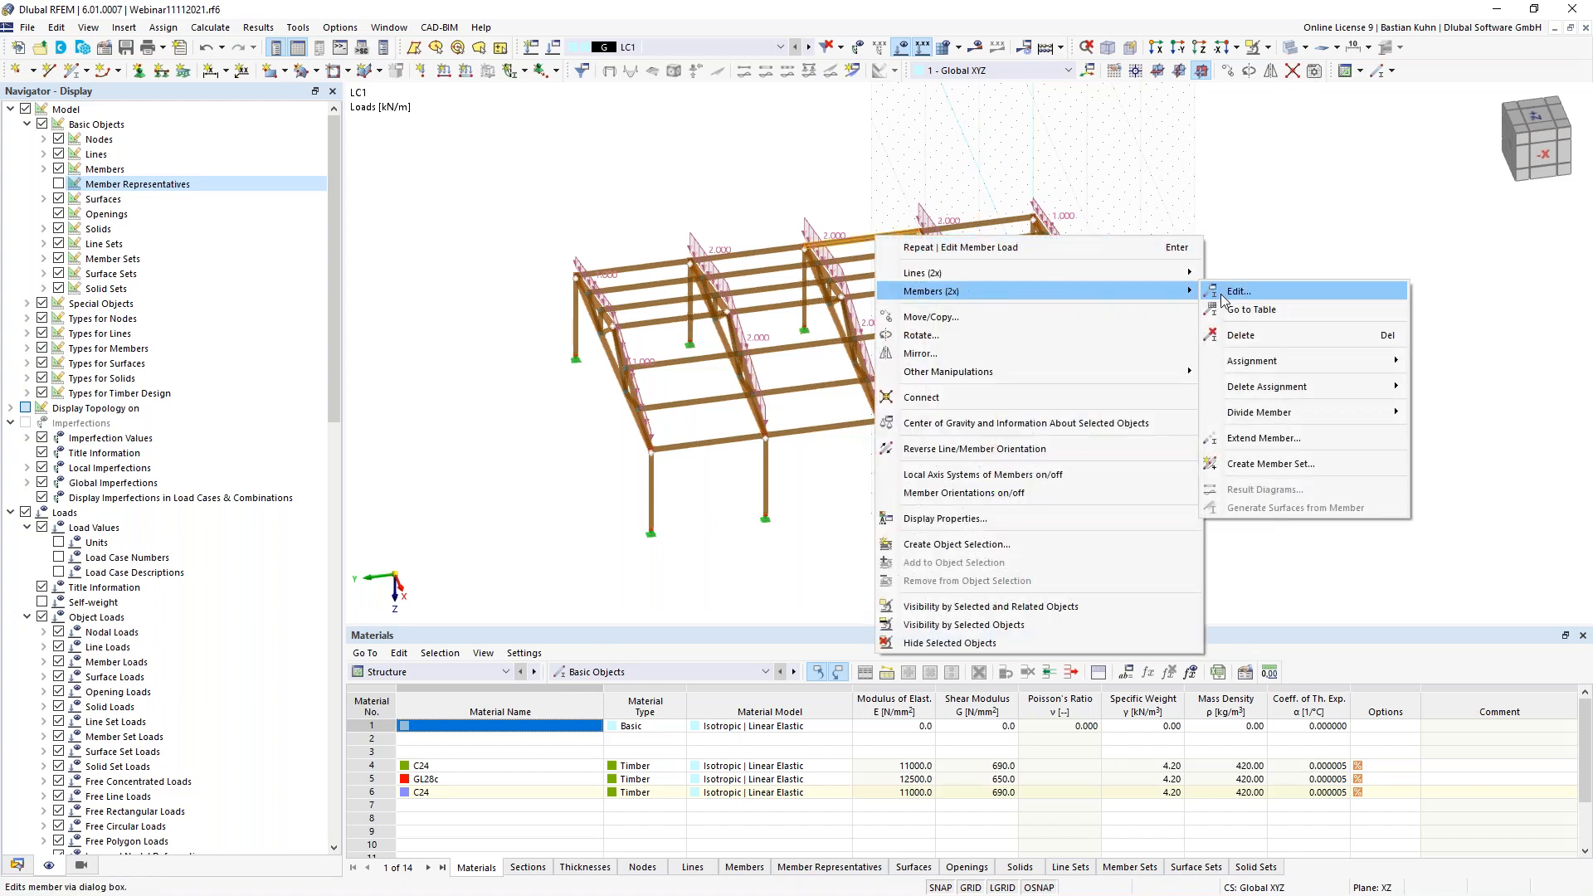
mouse_move(1353, 412)
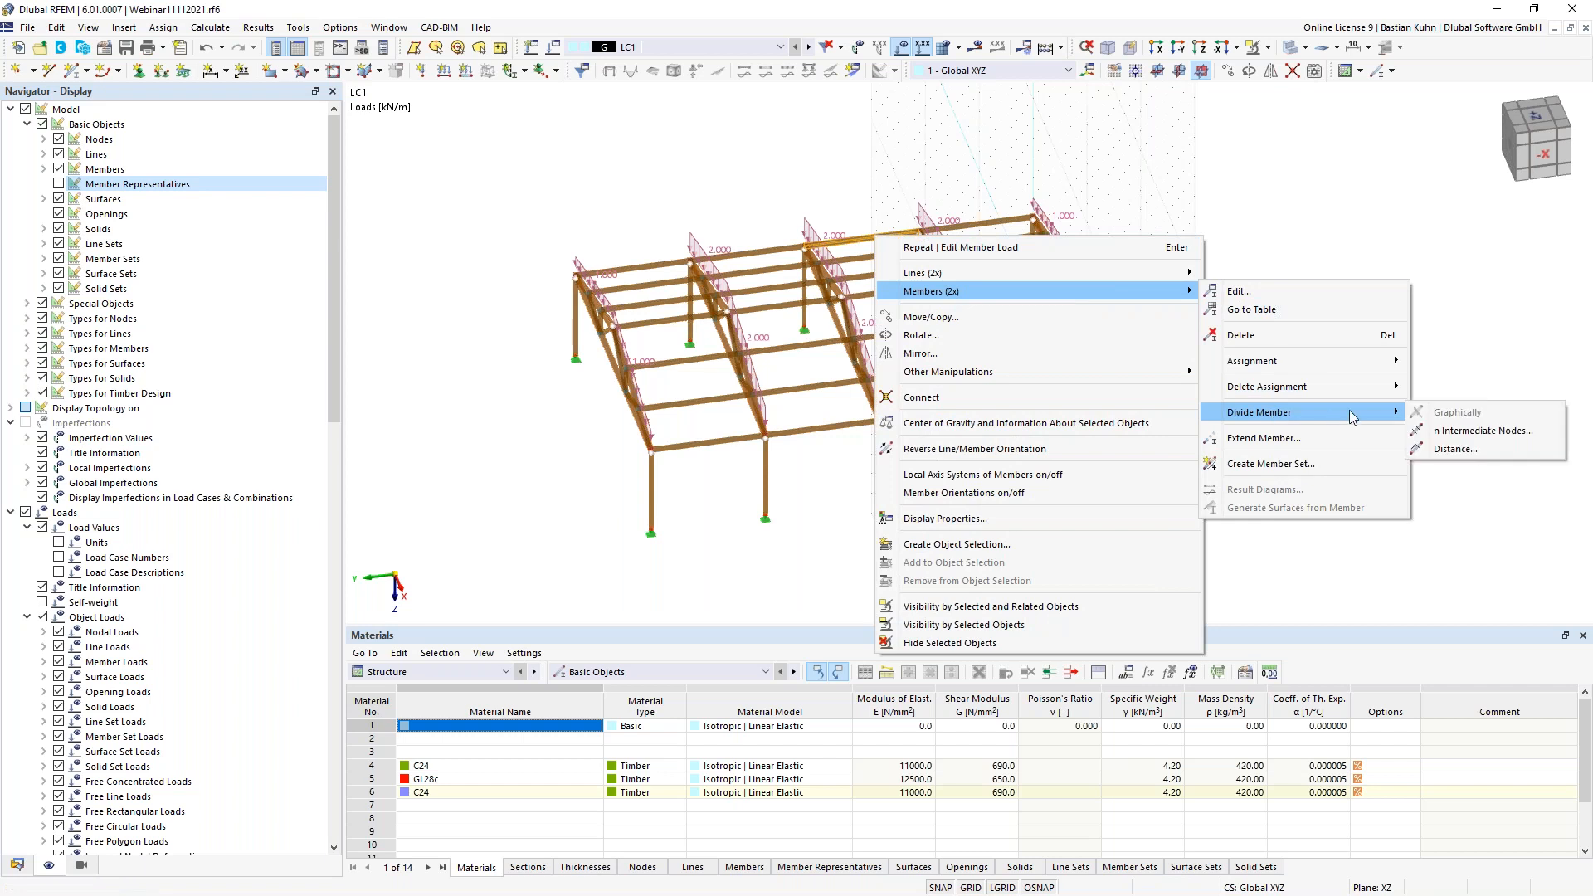
left_click(1429, 430)
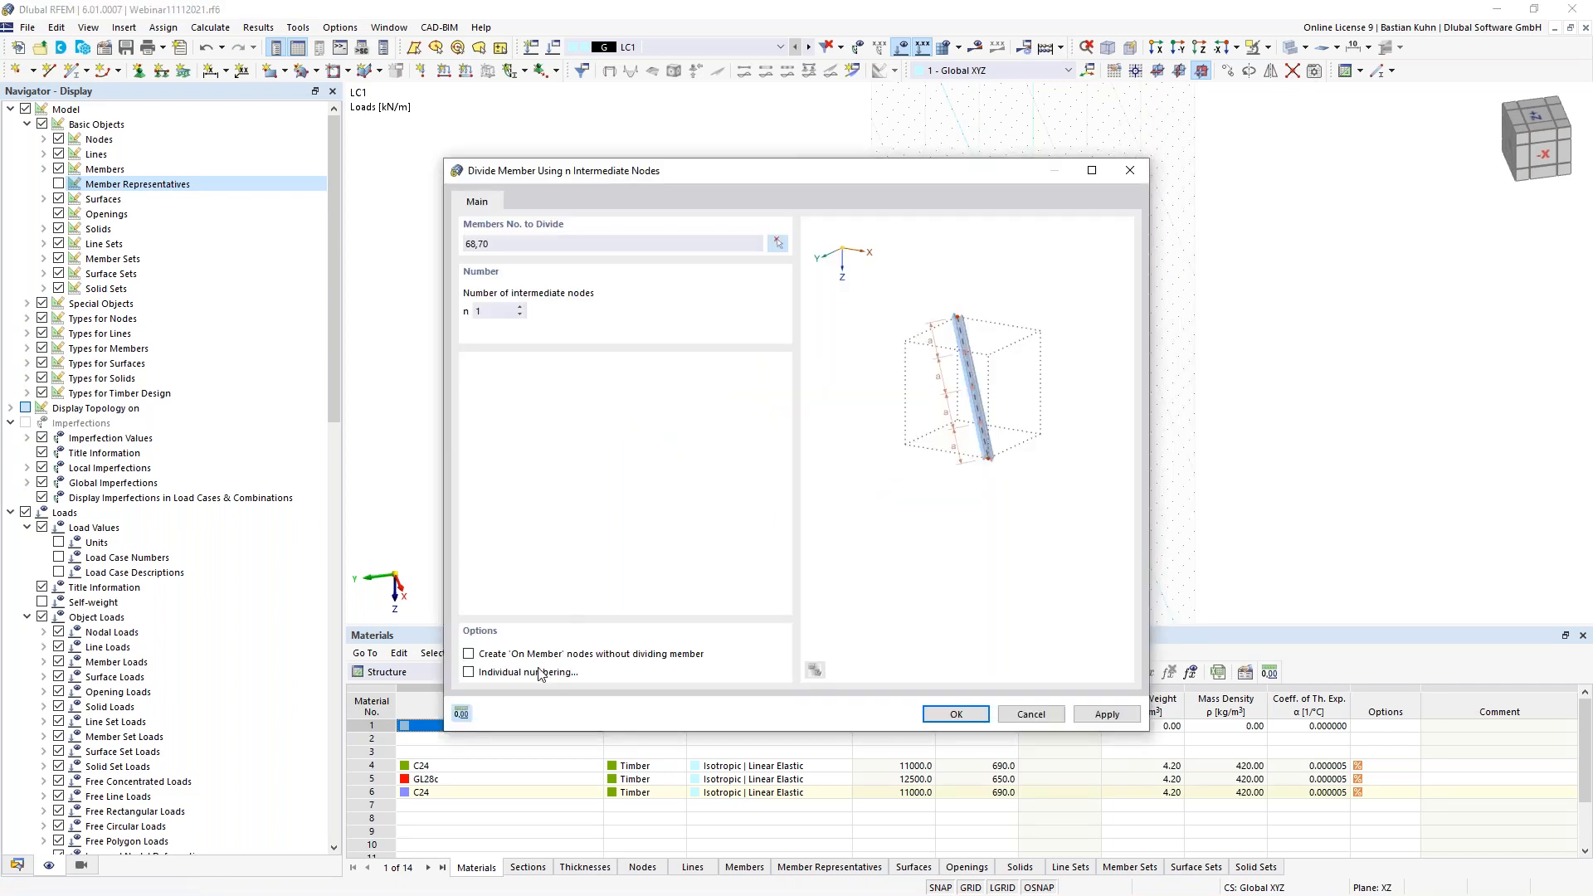
left_click(933, 715)
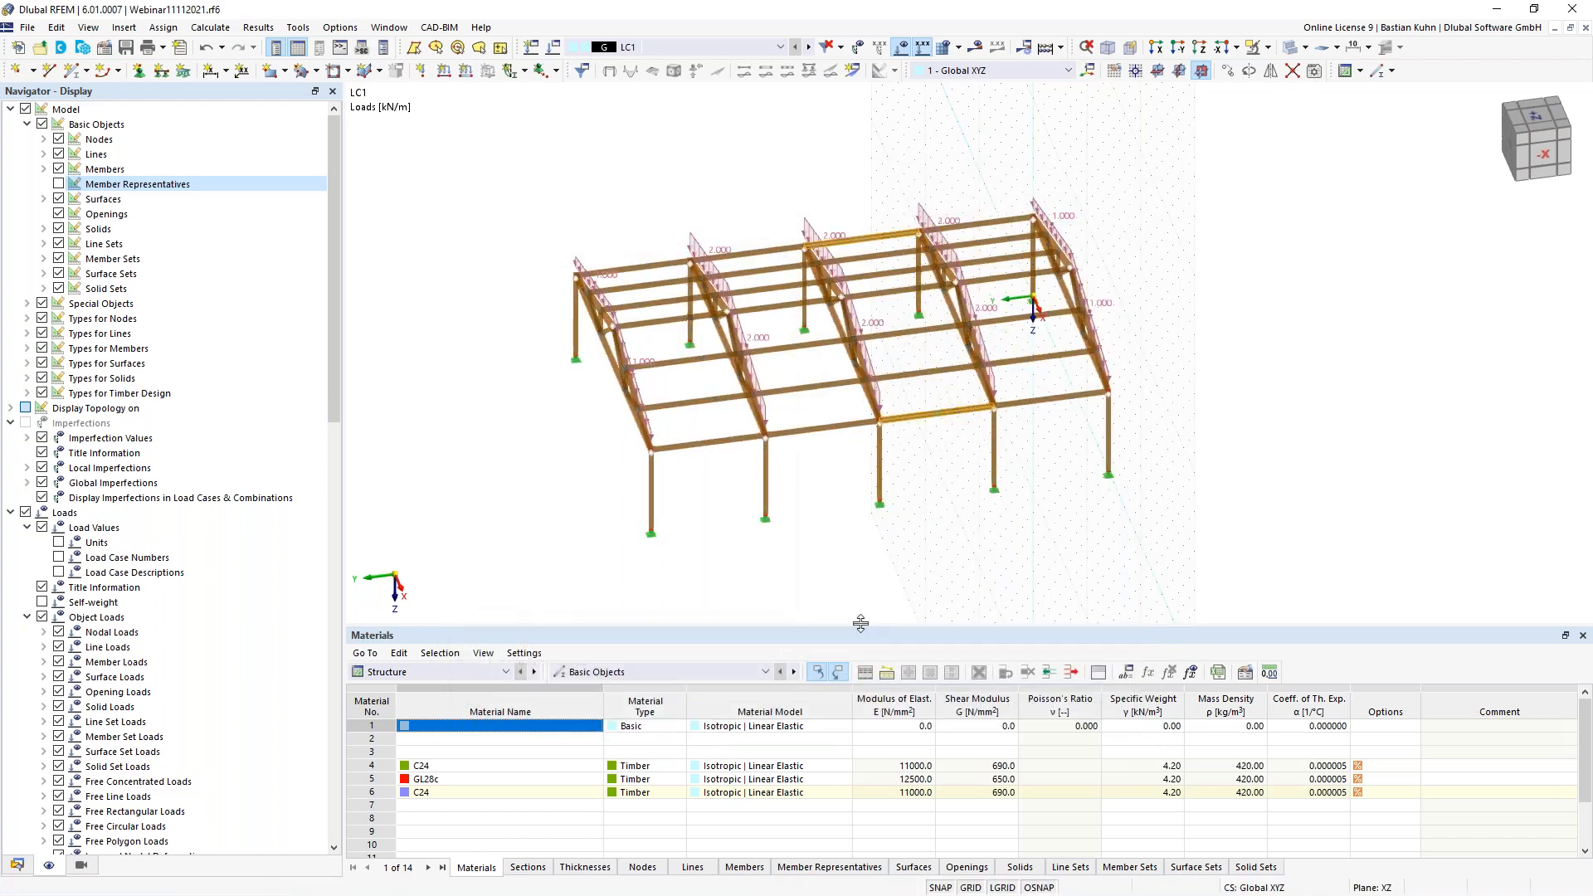
left_click(824, 588)
- Set up a new single member of type Truss with section 4 - R_M1 140/140 in material C24
left_click(73, 70)
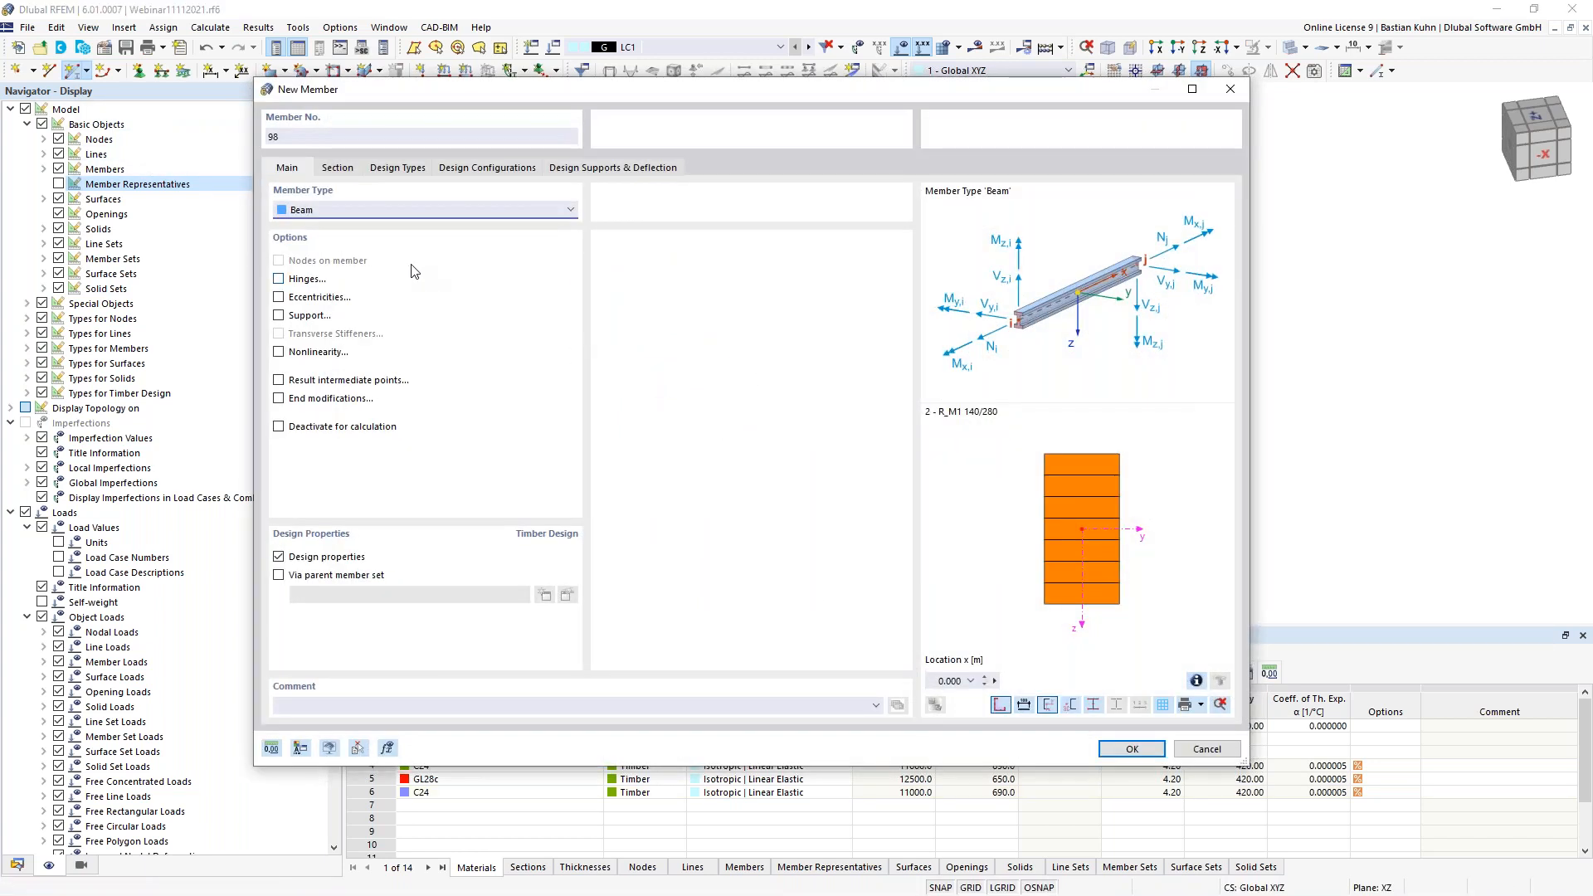
left_click(396, 217)
left_click(365, 210)
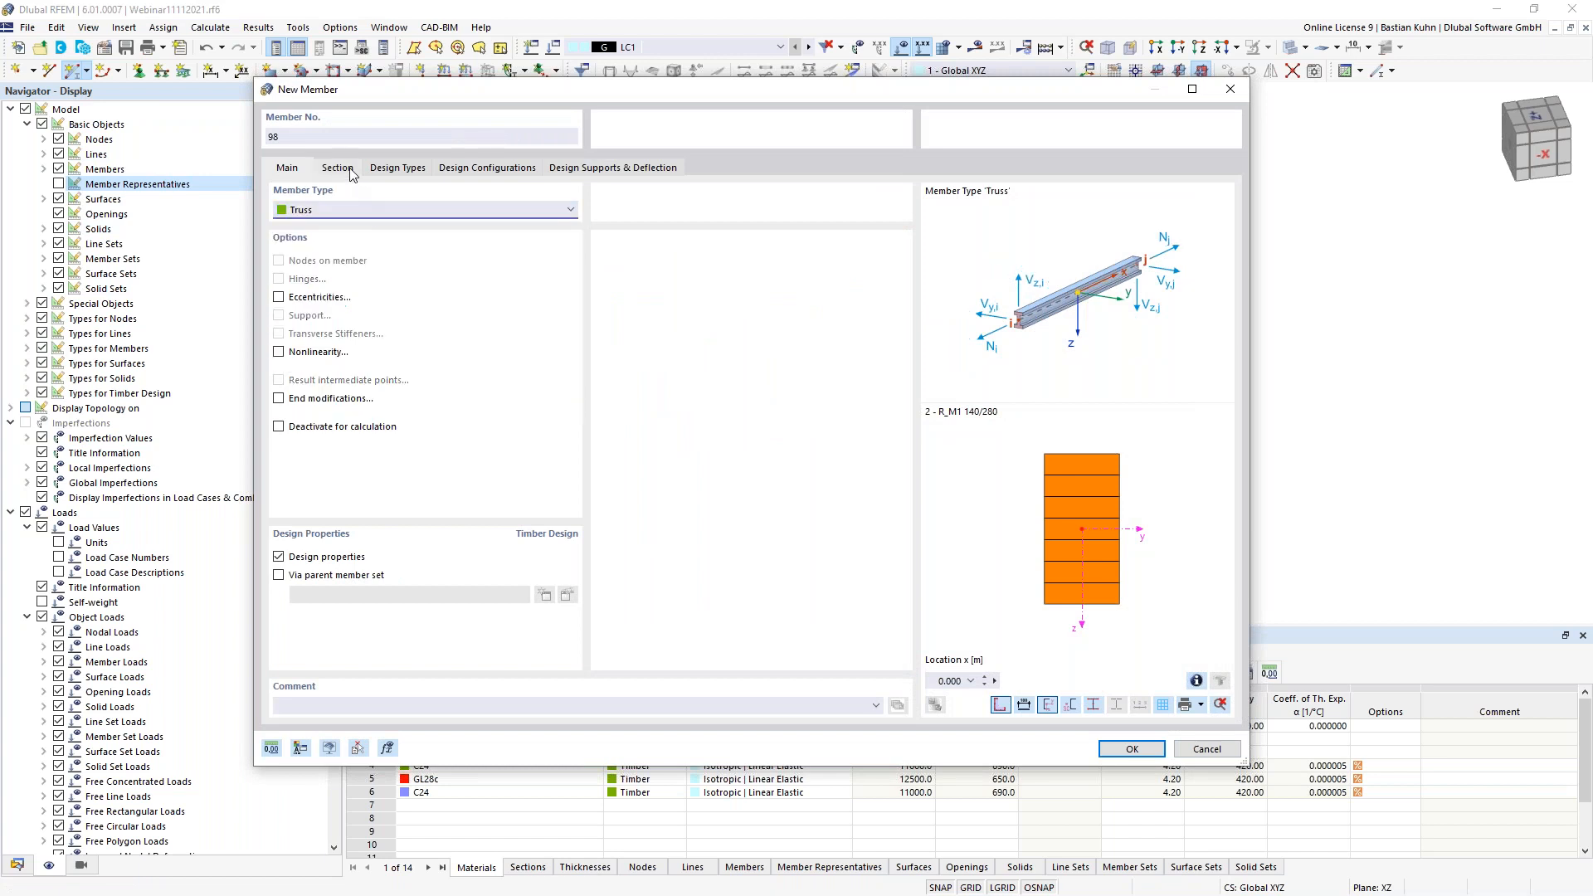
left_click(337, 167)
left_click(556, 565)
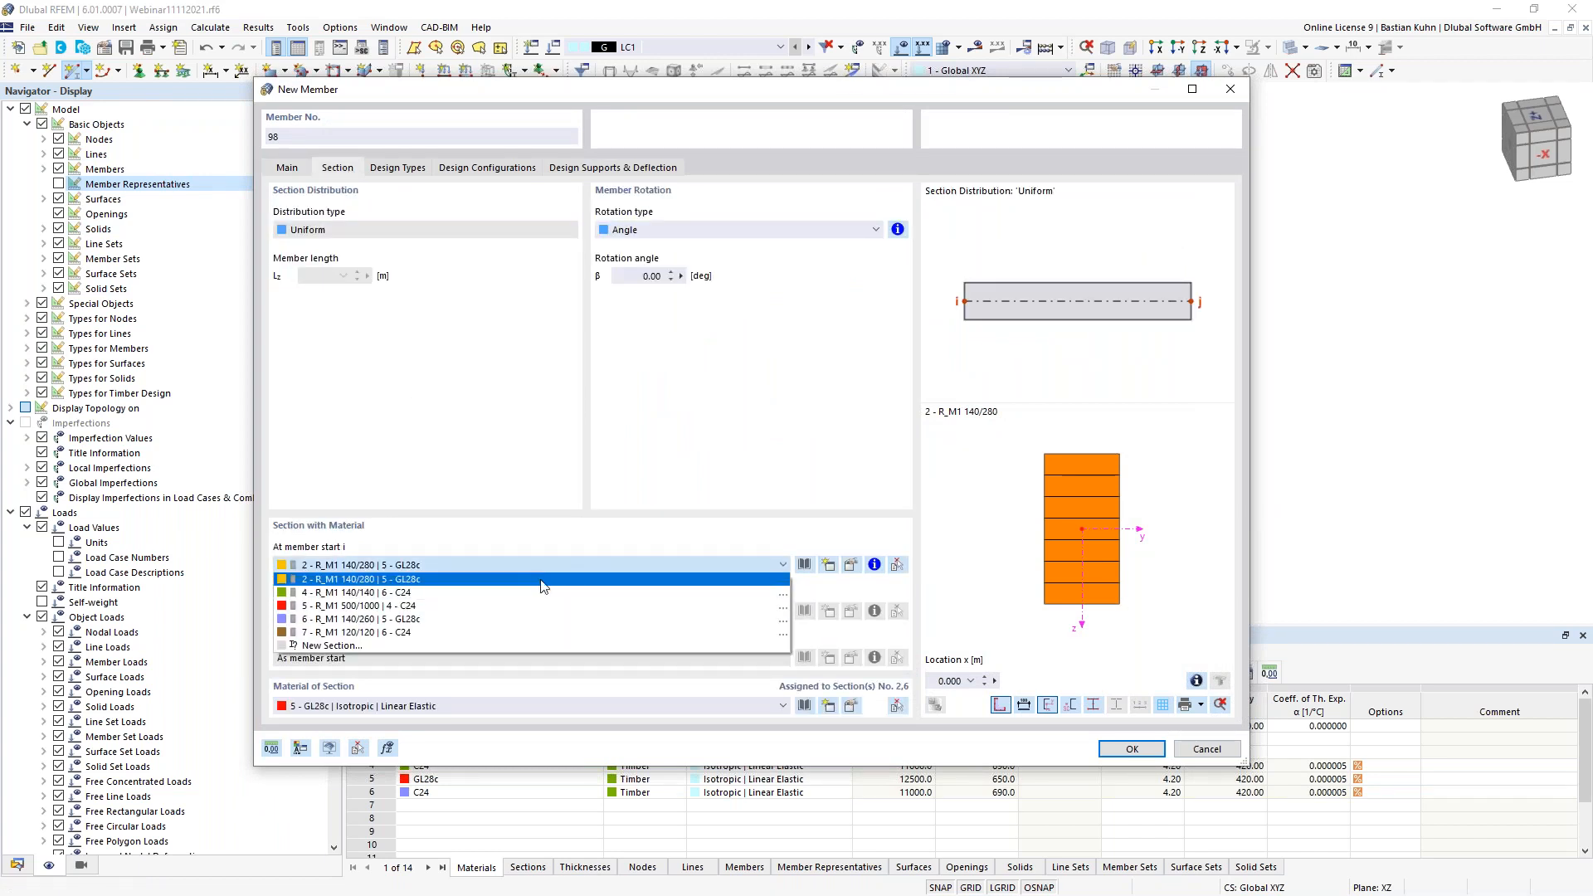
left_click(544, 597)
left_click(1132, 750)
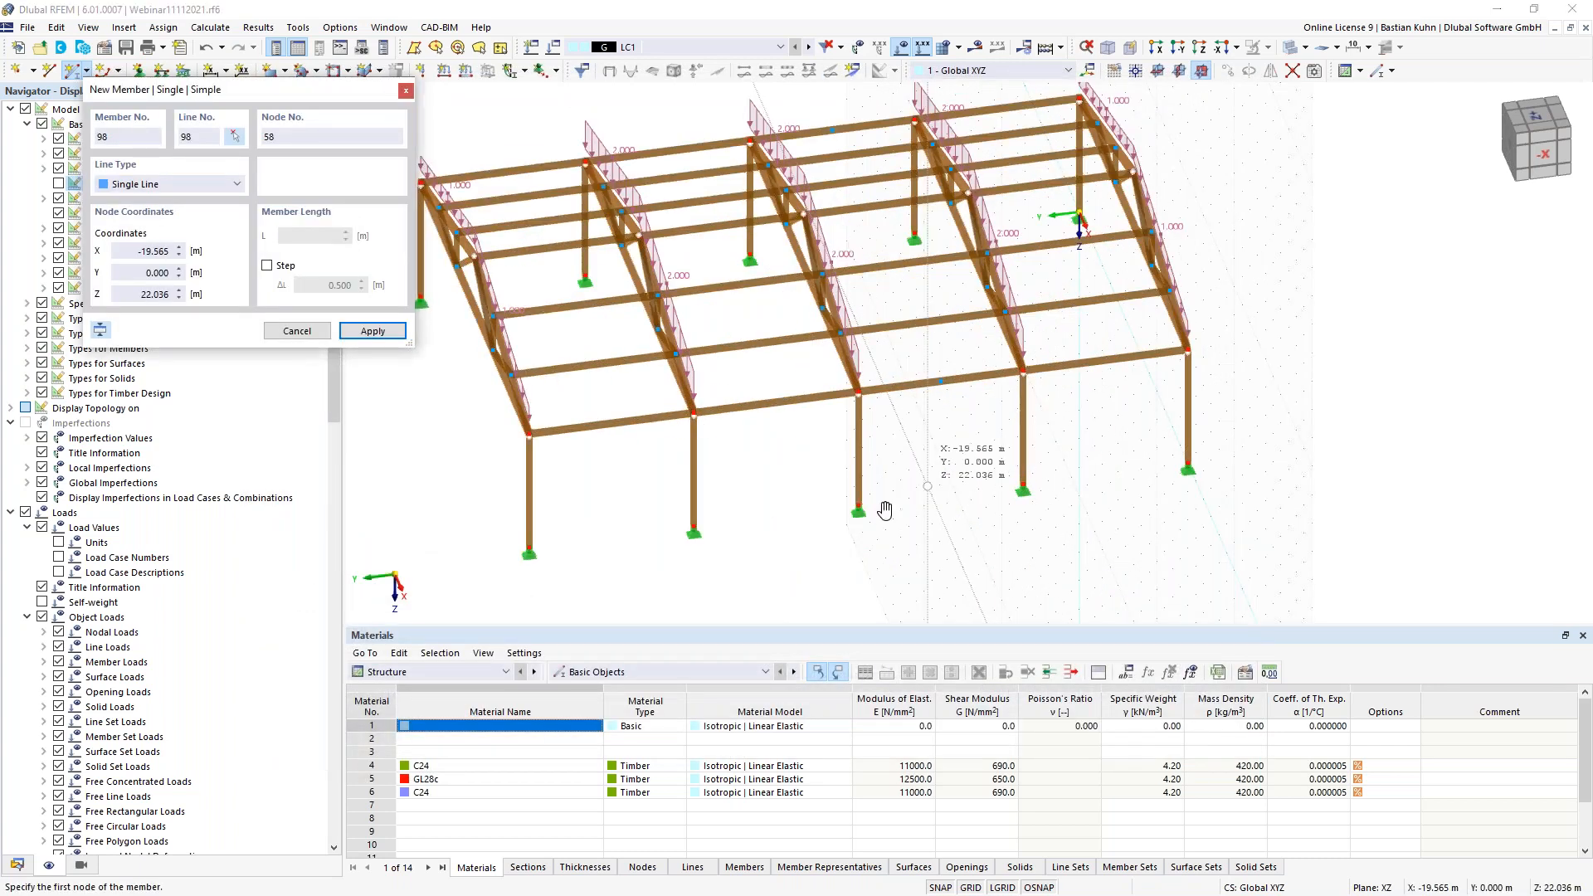
- Draw two wall braces on the X = 14 m side, from the middle and second frames' column bases to the eaves member's intermediate node
middle_click_drag(885, 510, 880, 516)
left_click(853, 509)
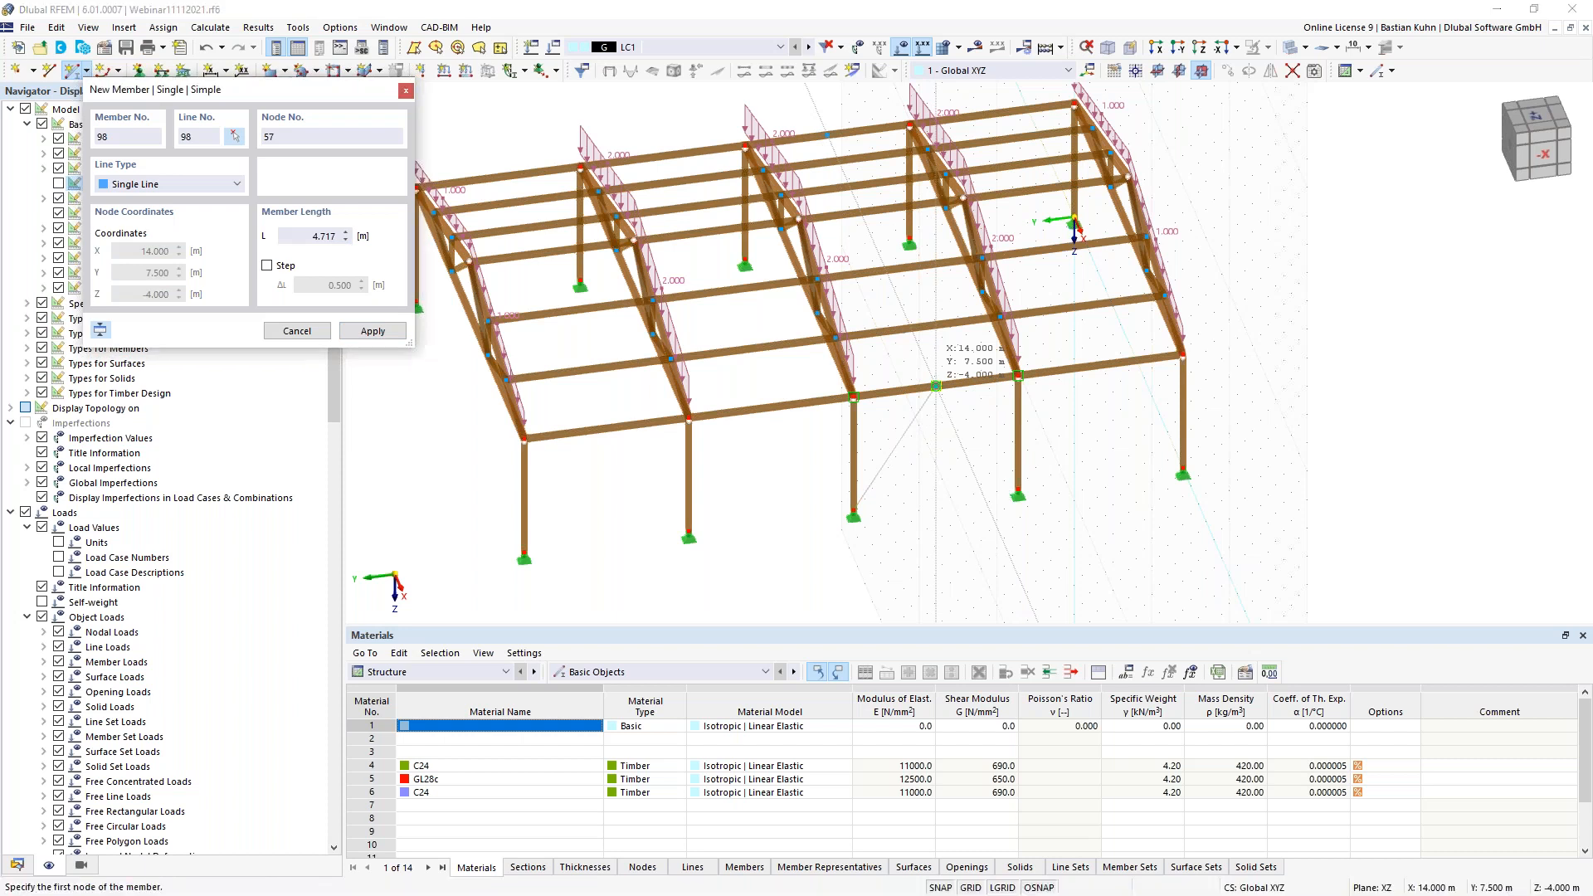
left_click(936, 386)
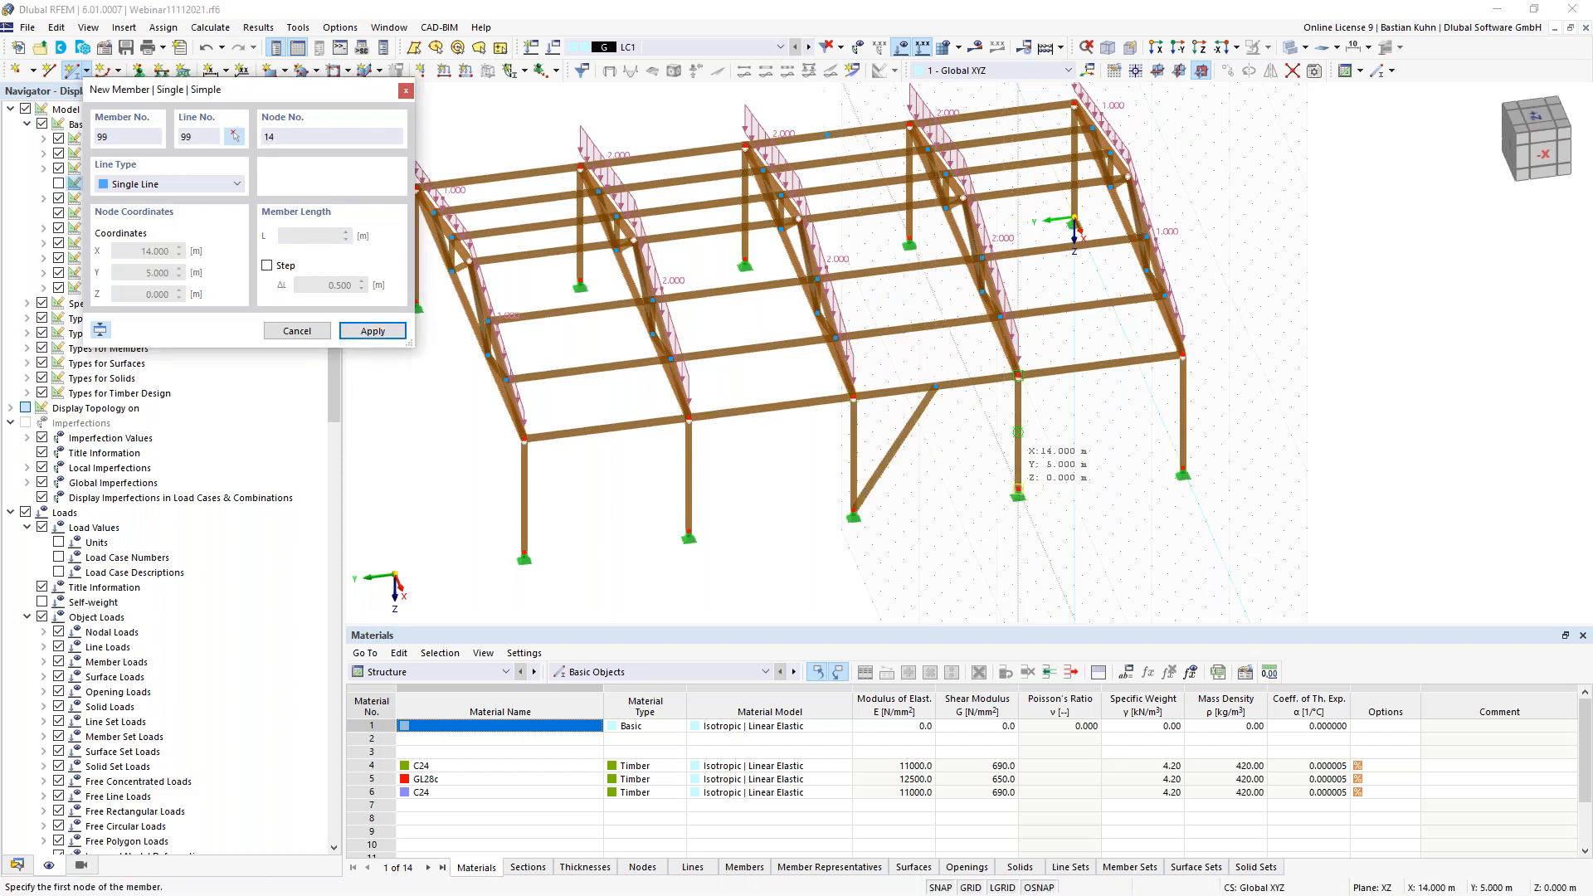
left_click(1018, 433)
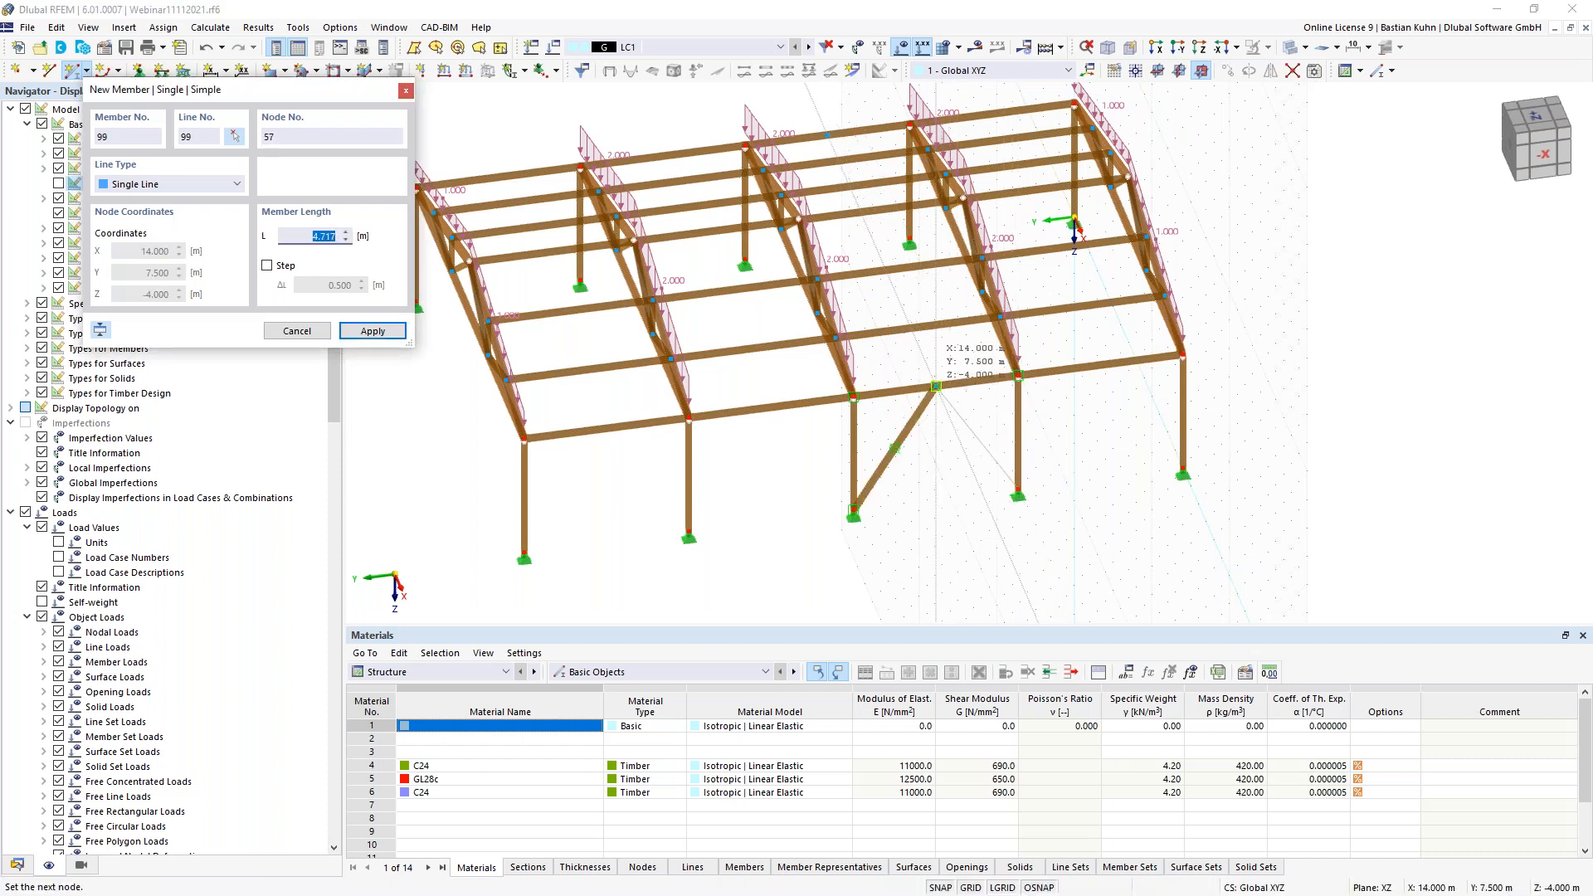
left_click(936, 386)
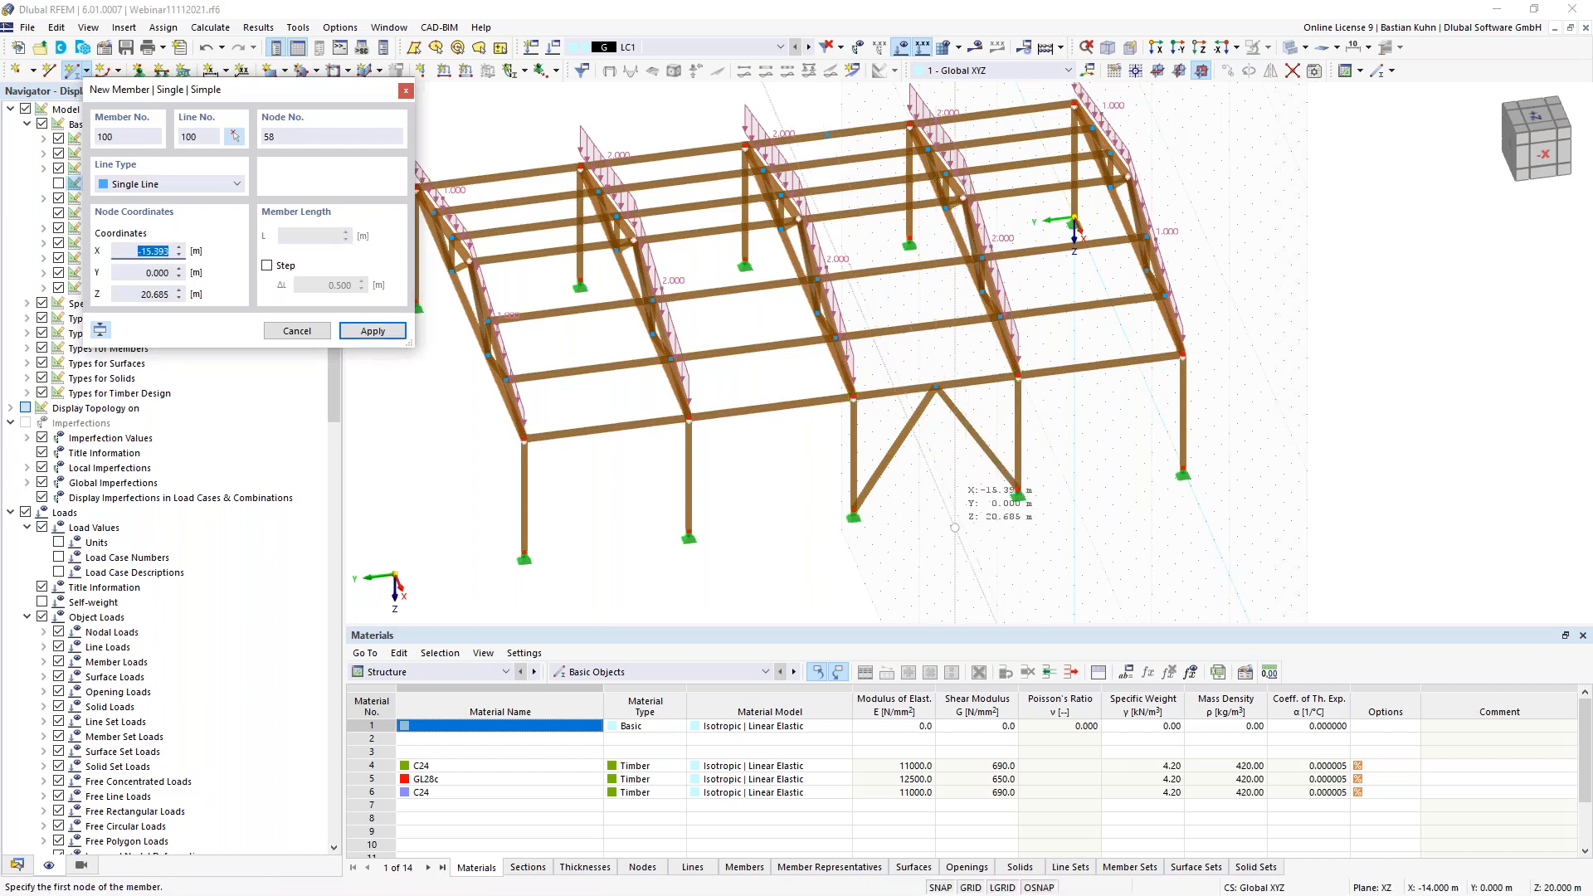
- Draw three zigzag roof diagonals between the middle and second frames, from the middle frame's eaves node via two purlin nodes to the second frame's ridge
mouse_move(904, 523)
middle_mouse_down("ctrl")
mouse_move(919, 514)
mouse_move(917, 541)
middle_mouse_up("ctrl")
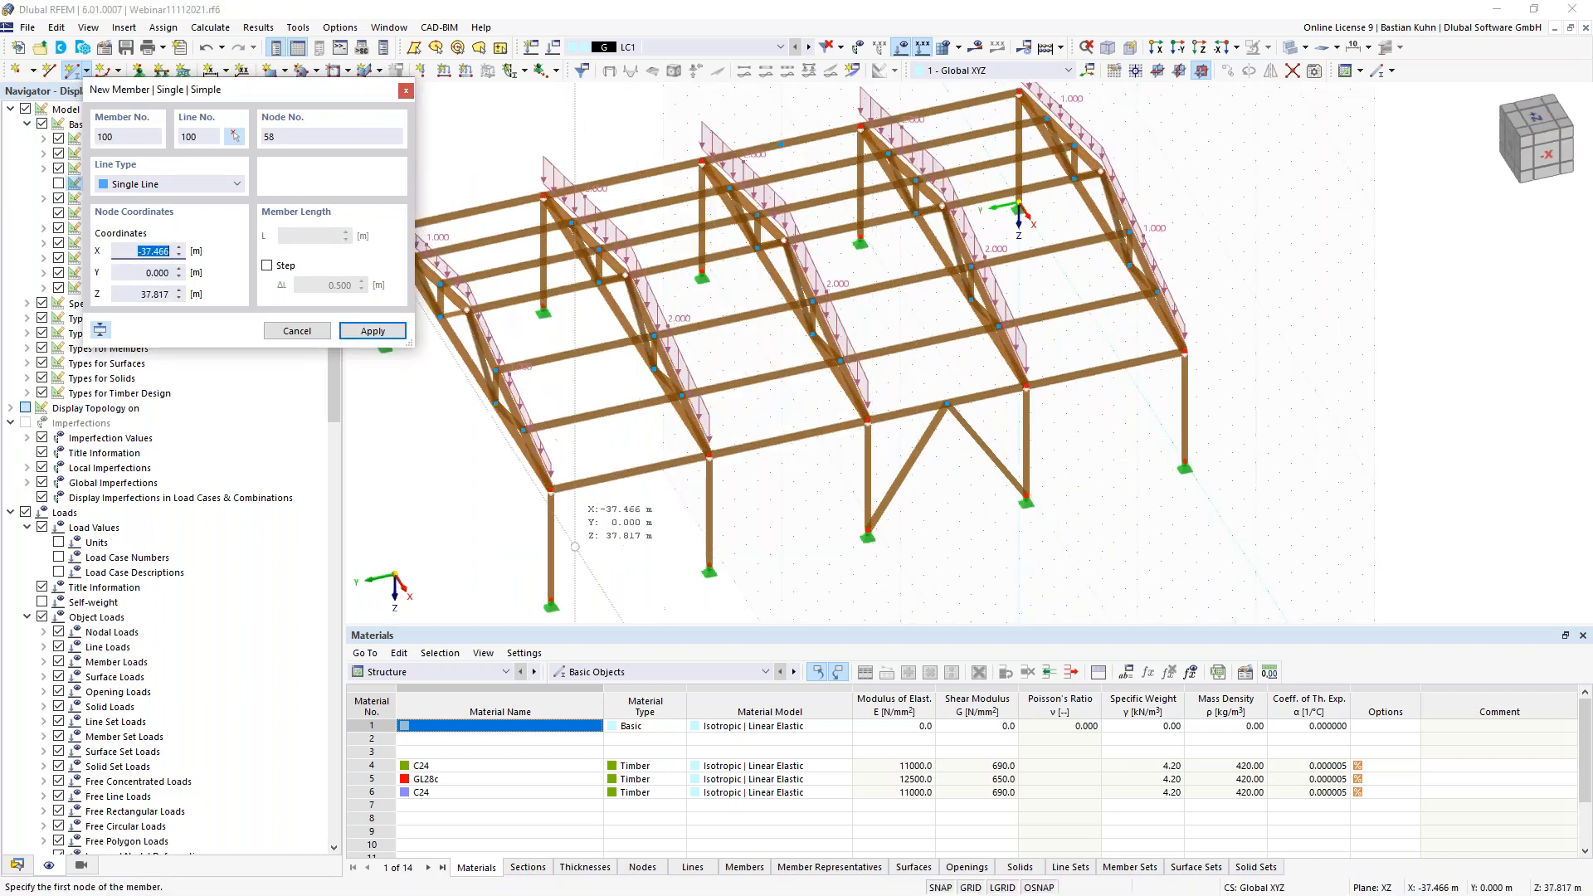
left_click(901, 402)
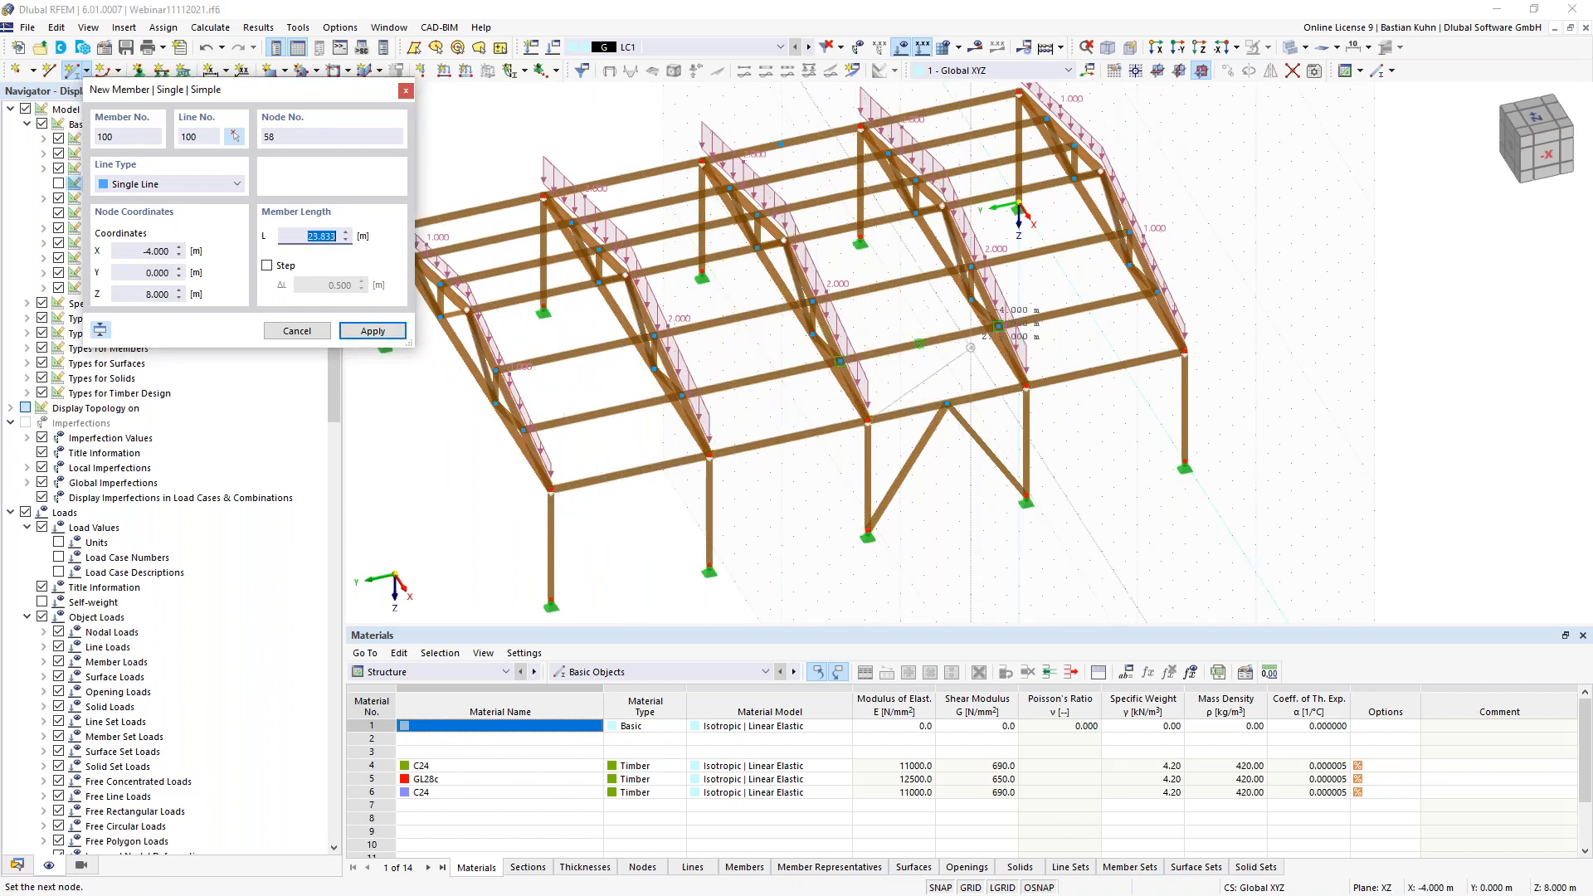
left_click(998, 326)
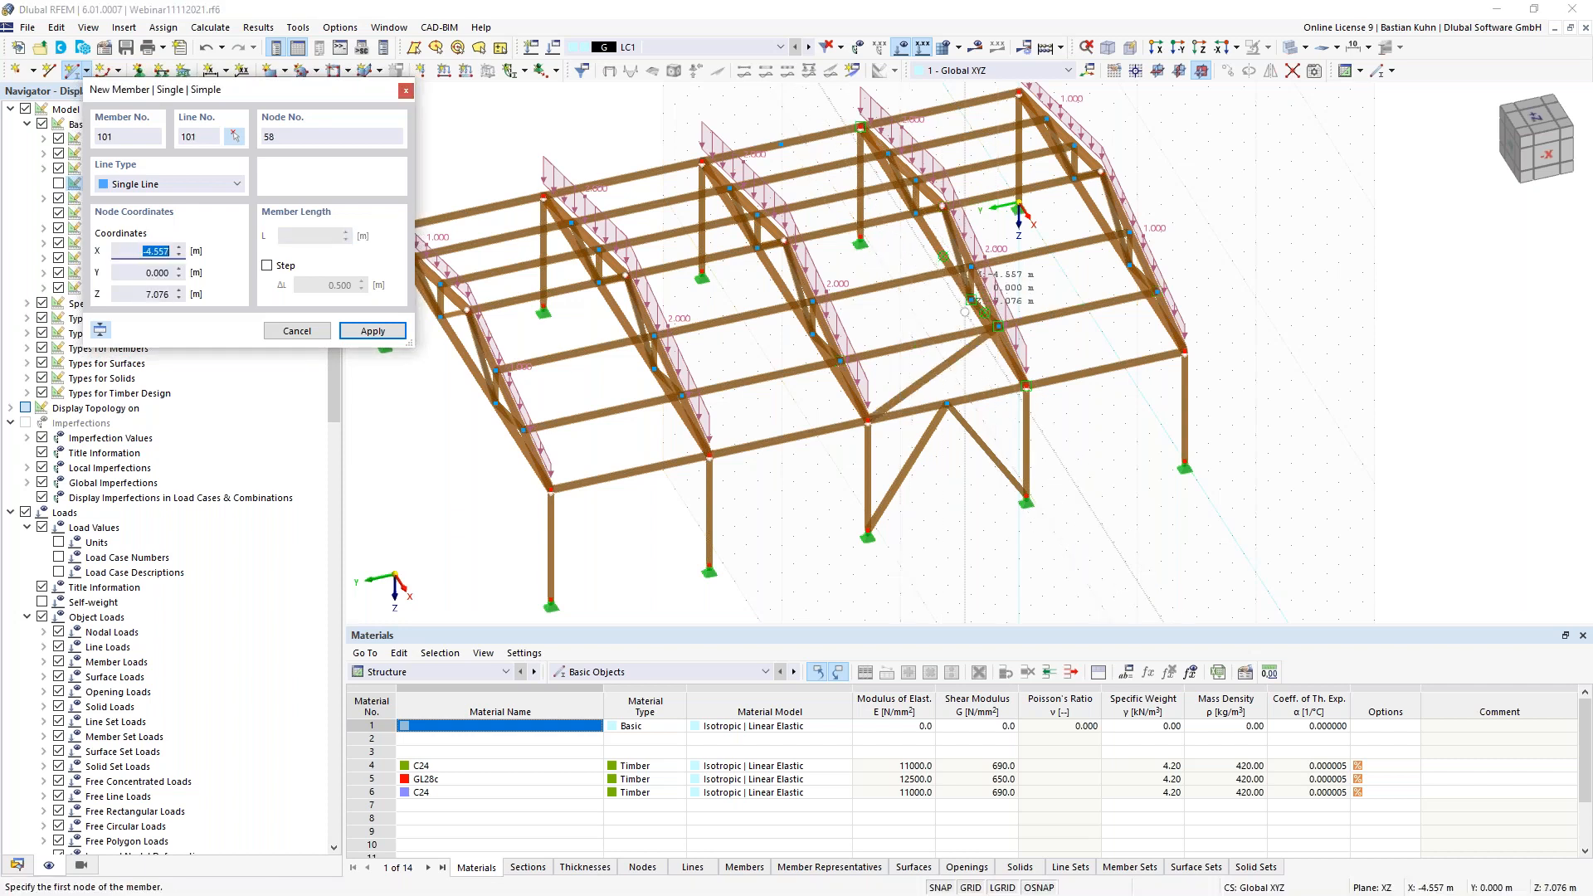
left_click(998, 326)
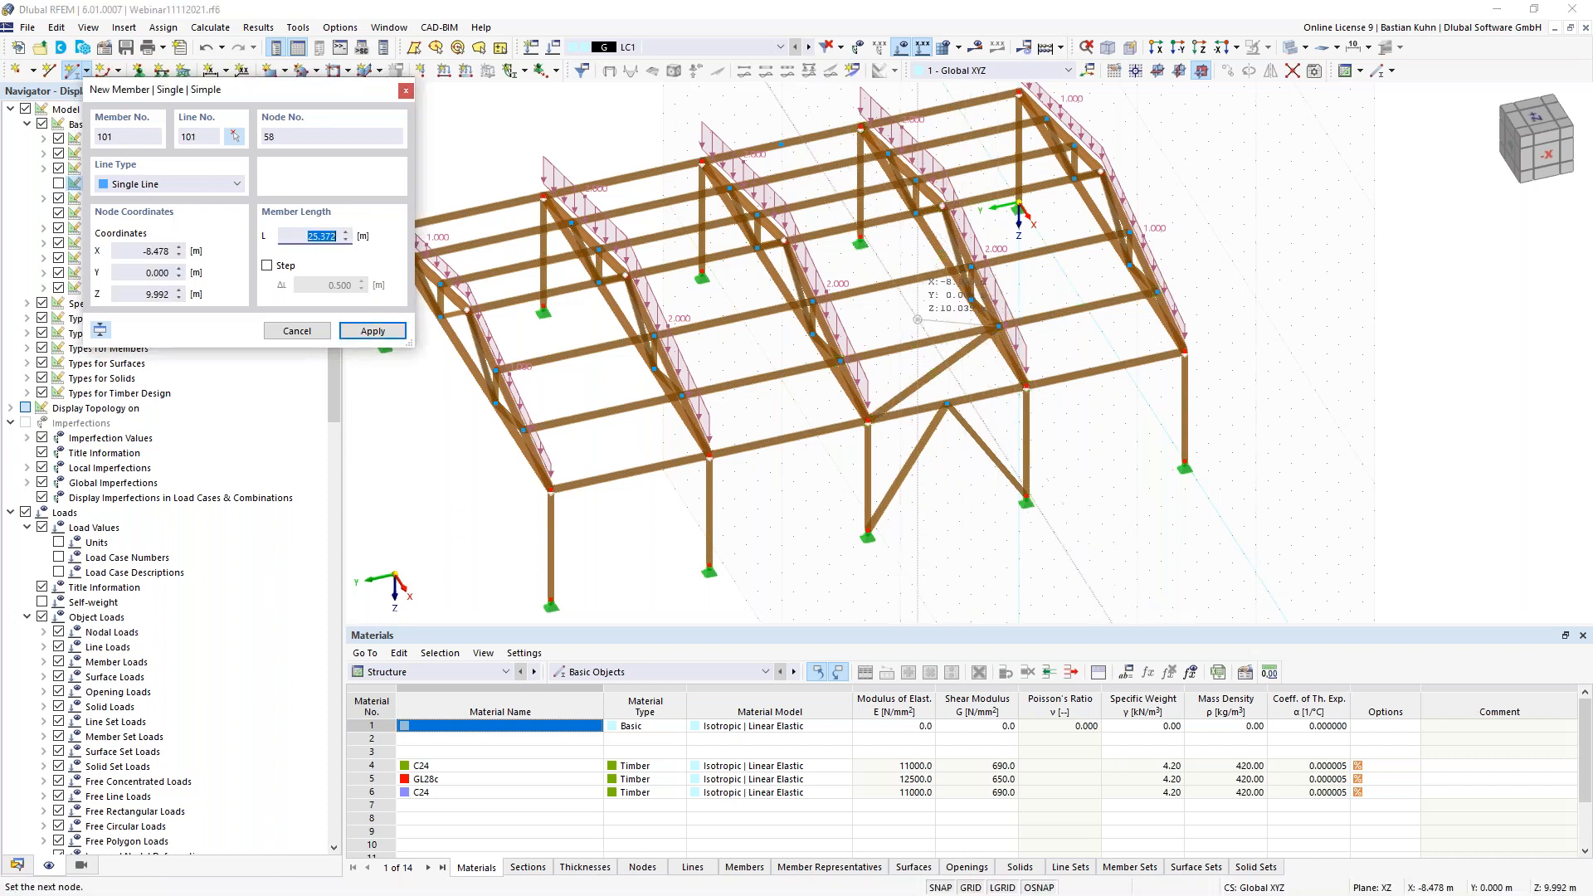
left_click(813, 302)
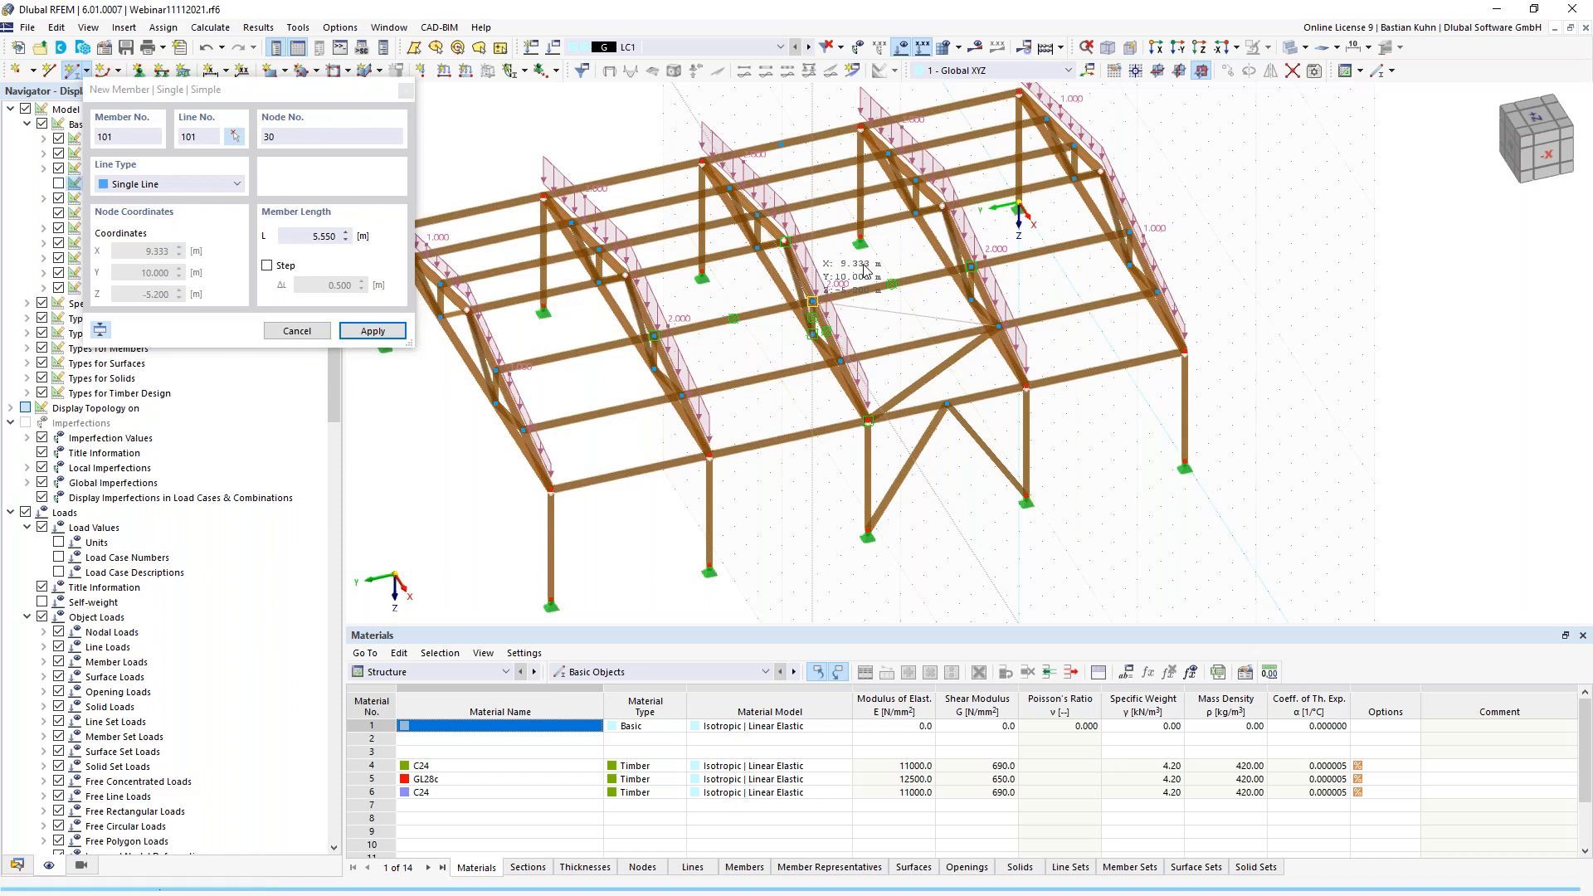
left_click(814, 301)
left_click(944, 206)
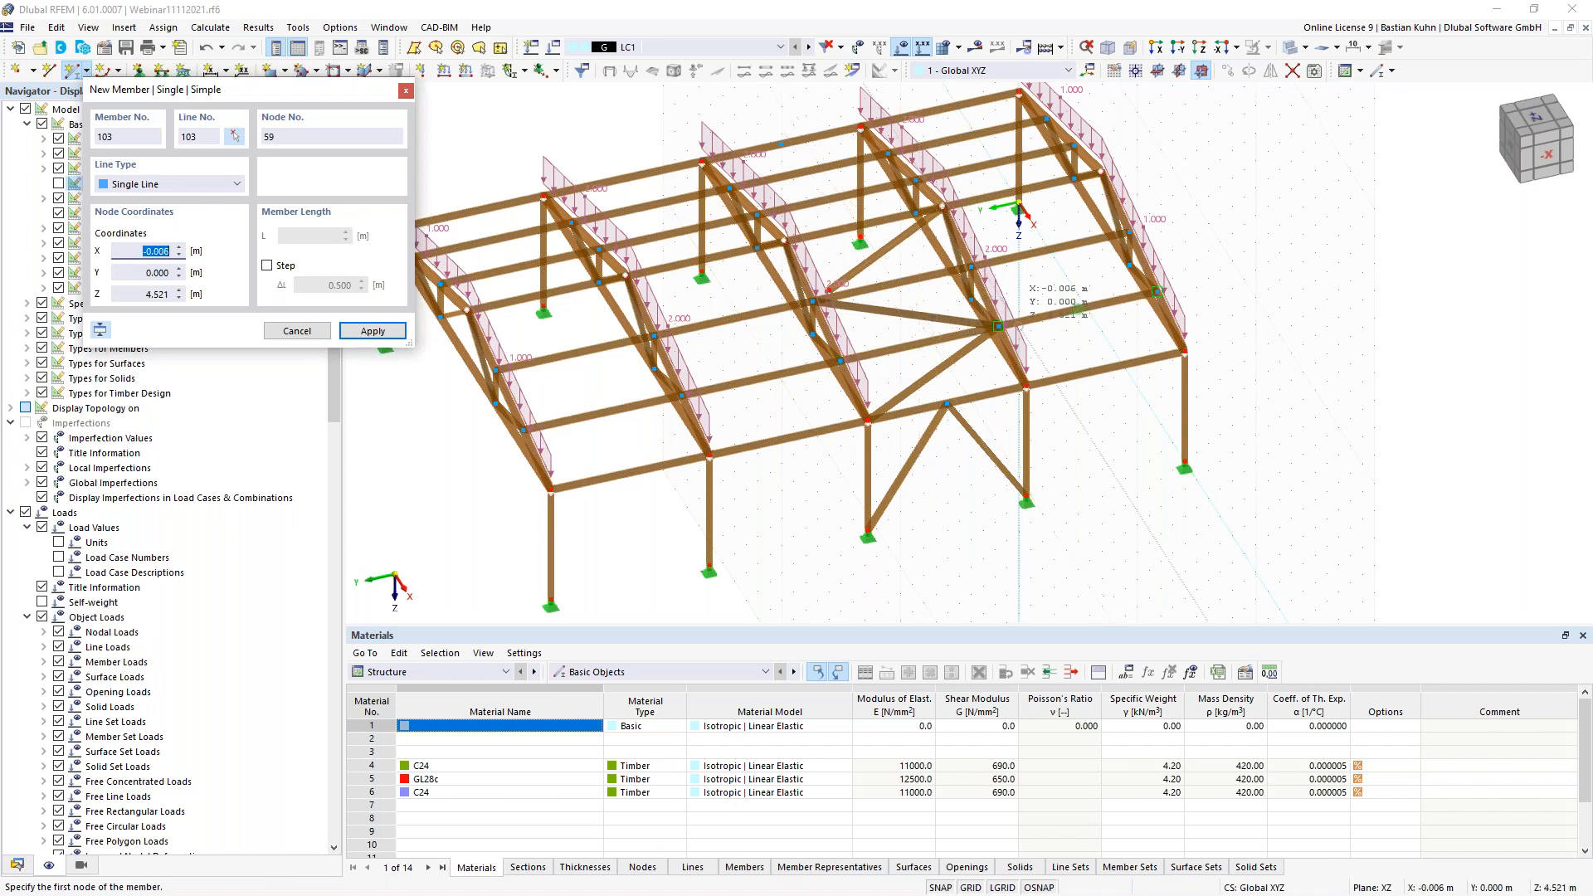
key("Escape")
- Show the member representatives and inspect their colour marking across the whole hall
scroll(848, 303, "up", 5)
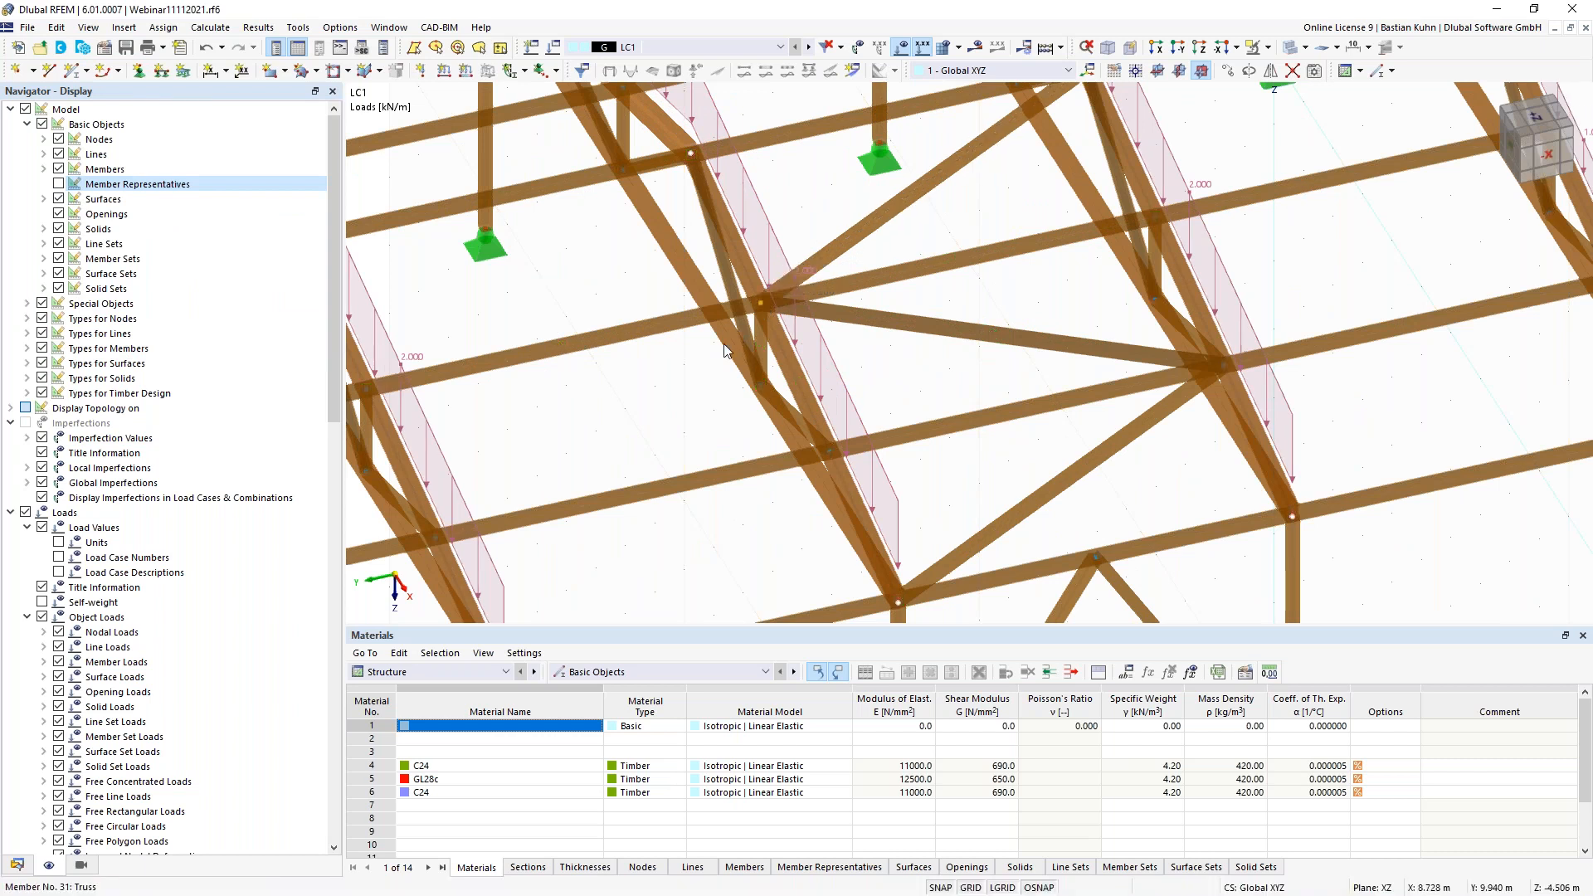
scroll(698, 370, "down", 5)
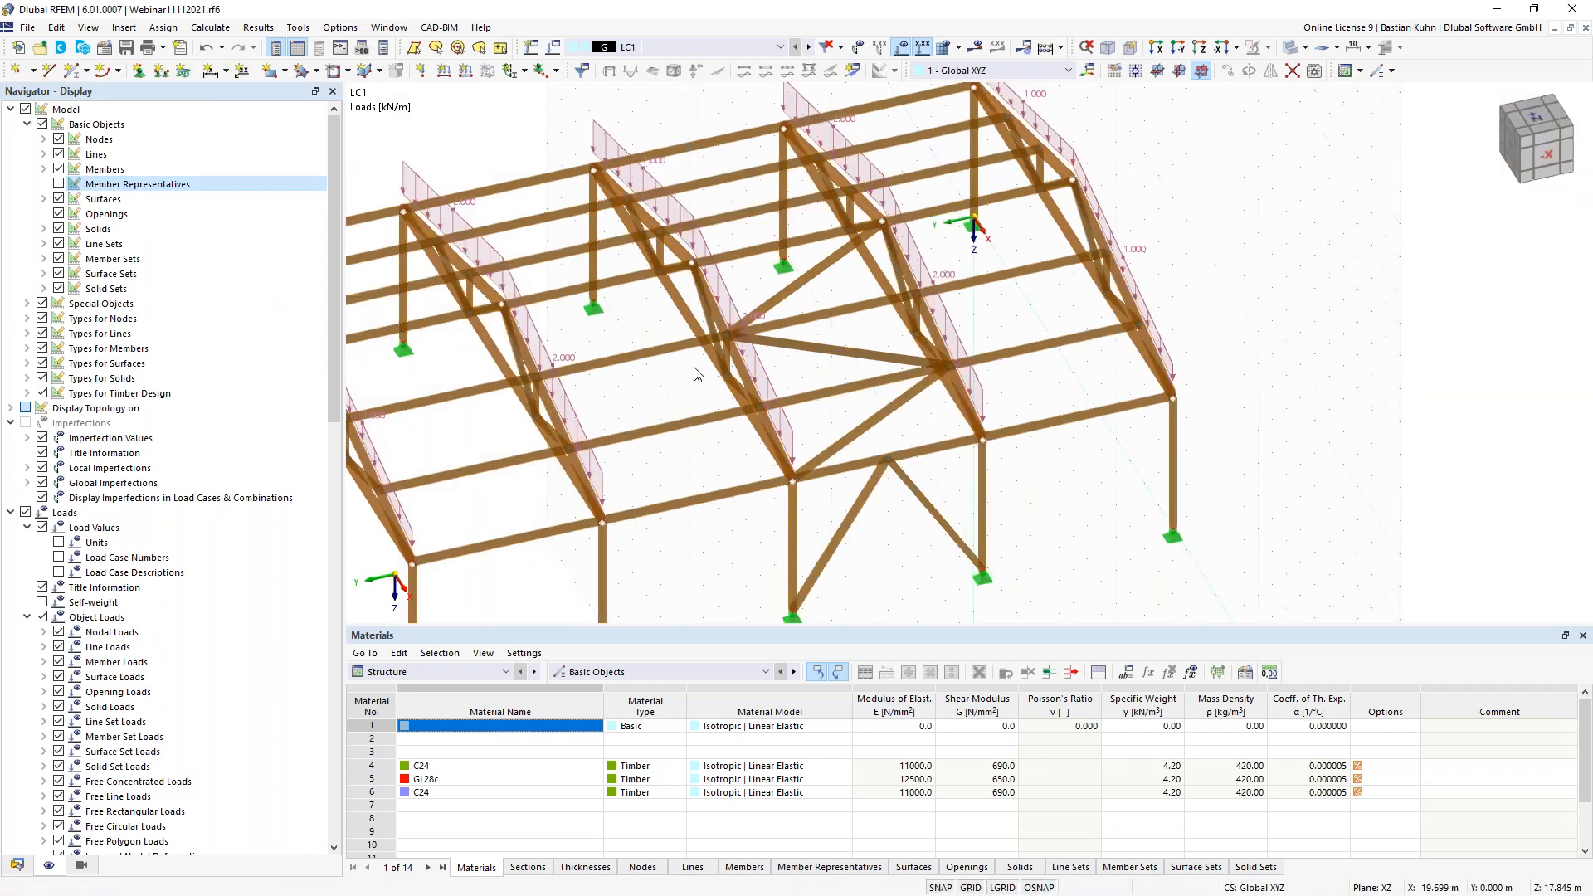
scroll(695, 374, "down", 3)
left_click(59, 184)
middle_click_drag(698, 508, 792, 415)
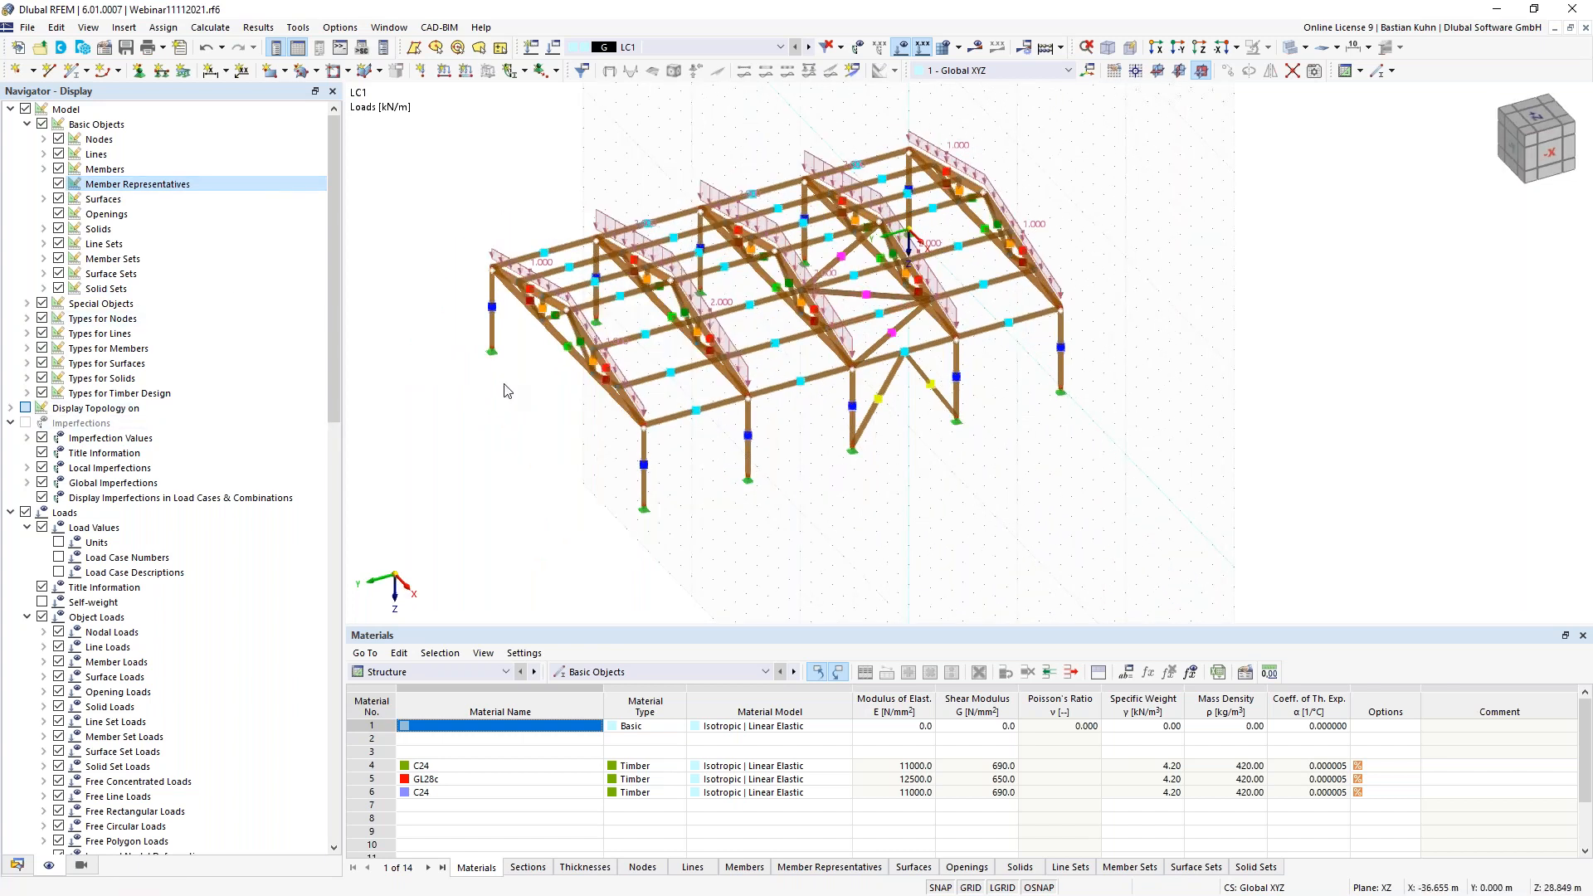
middle_click_drag(530, 392, 623, 449)
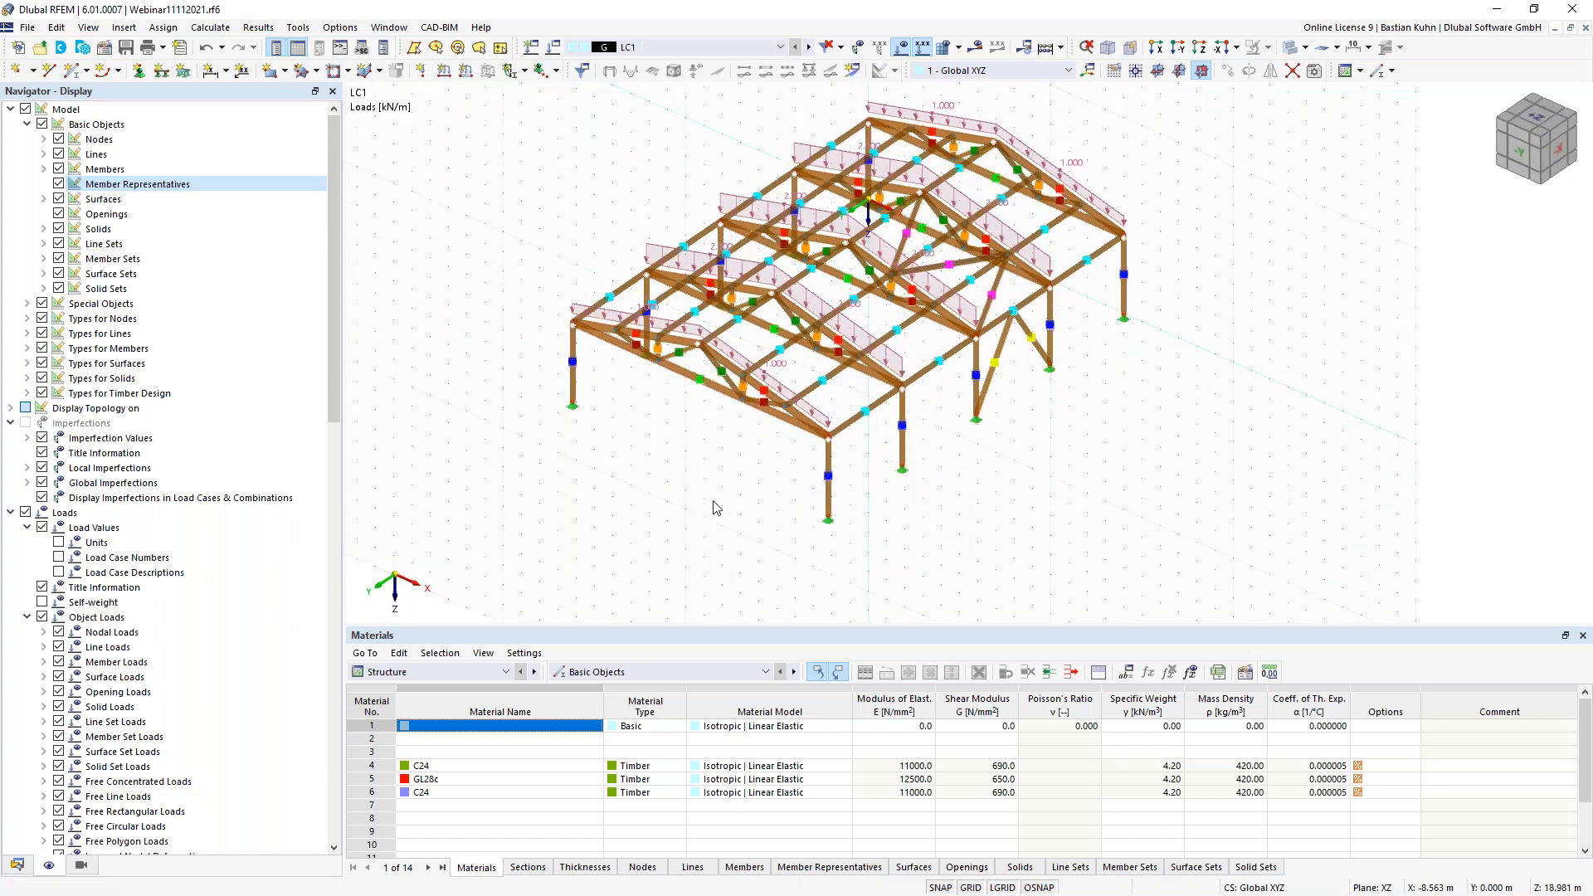
- Delete the bottom chord and all web members of the end-frame truss at Y = 20 m, keeping its rafters
scroll(715, 507, "up", 5)
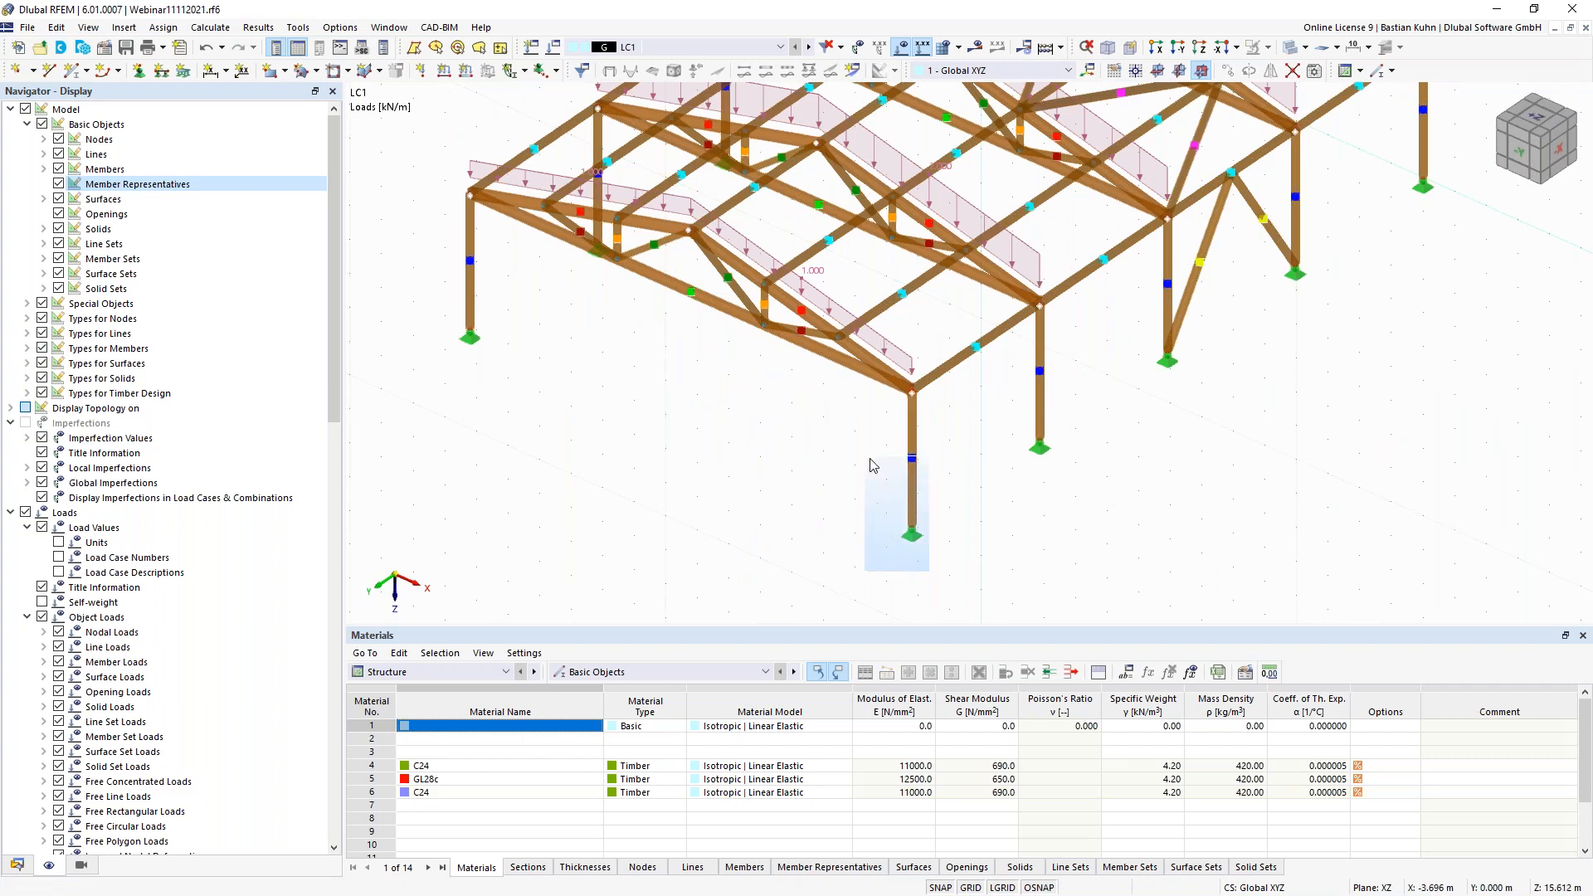
left_click_drag(907, 455, 766, 469)
key("Escape")
left_click(797, 490)
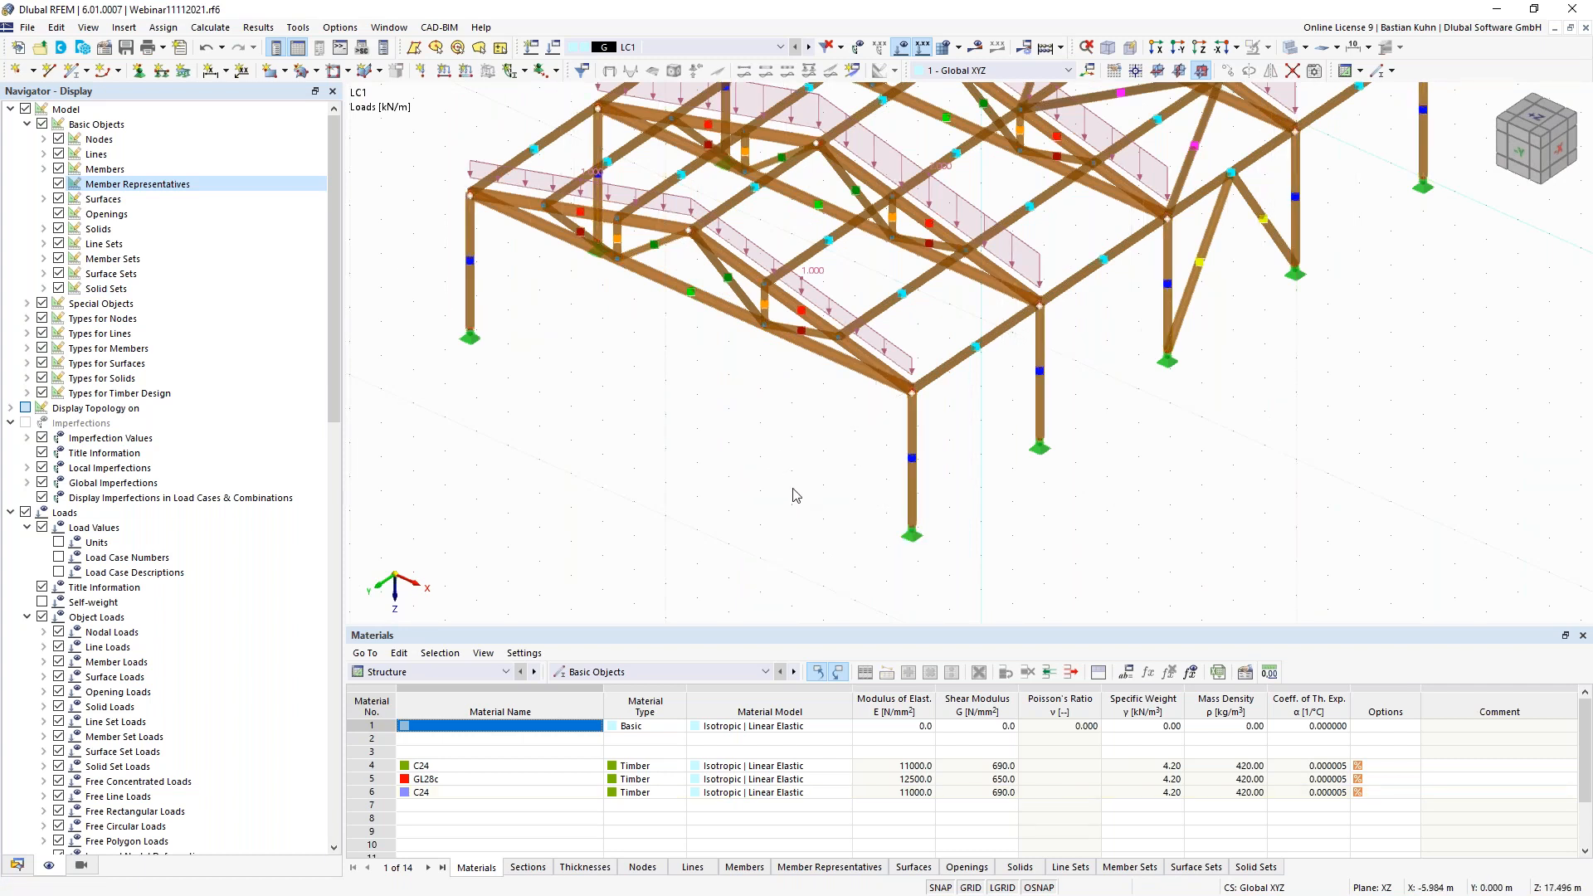
middle_click_drag(787, 490, 755, 455, "ctrl")
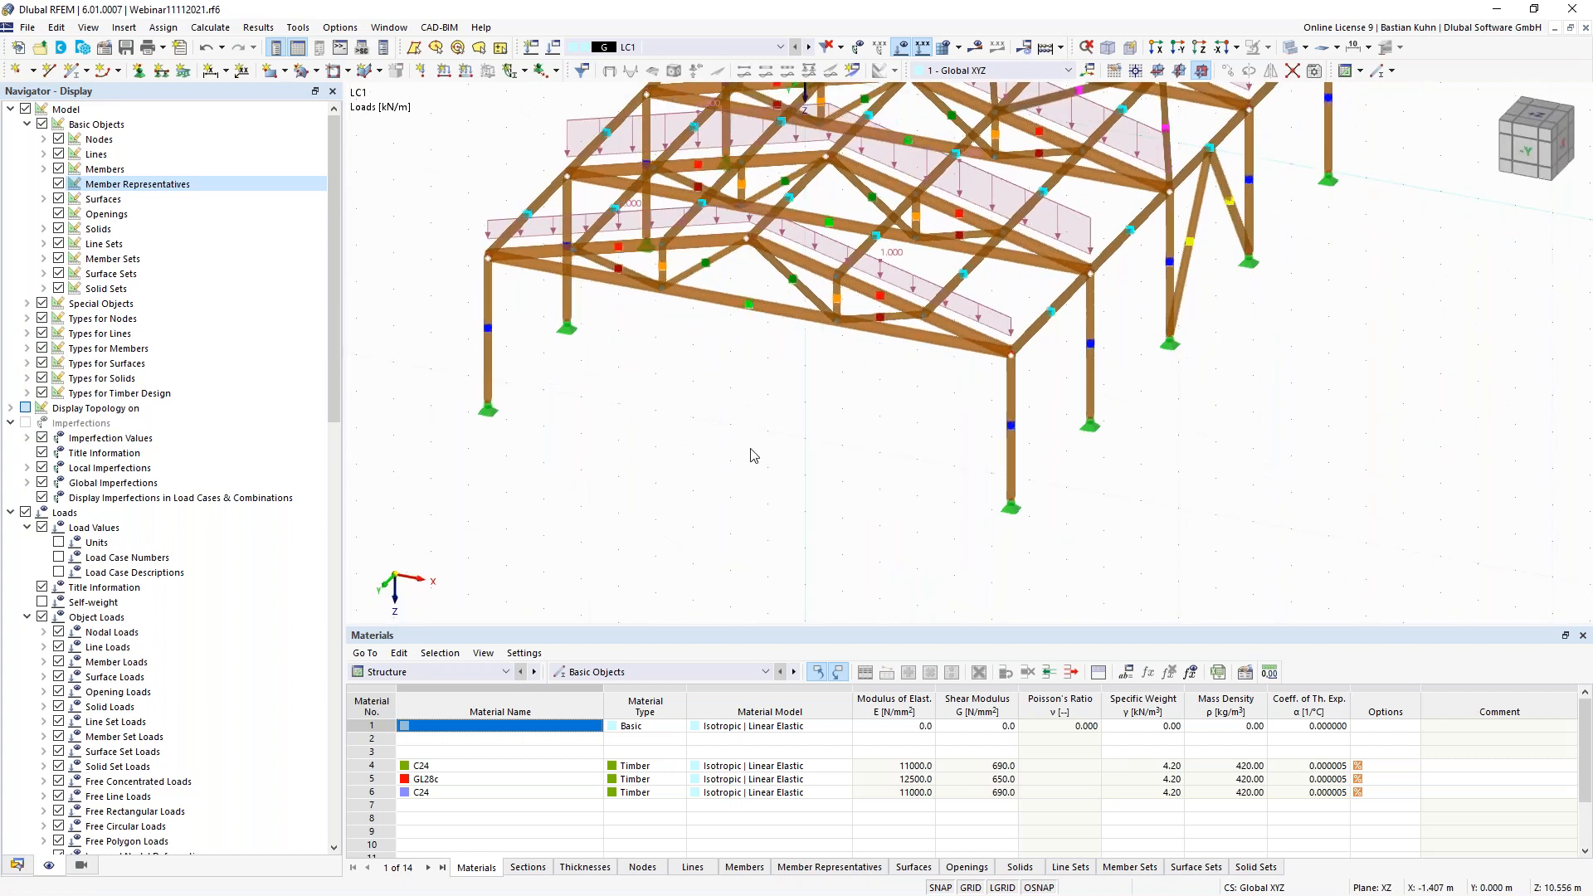
scroll(796, 395, "up", 5)
left_click_drag(906, 343, 805, 262)
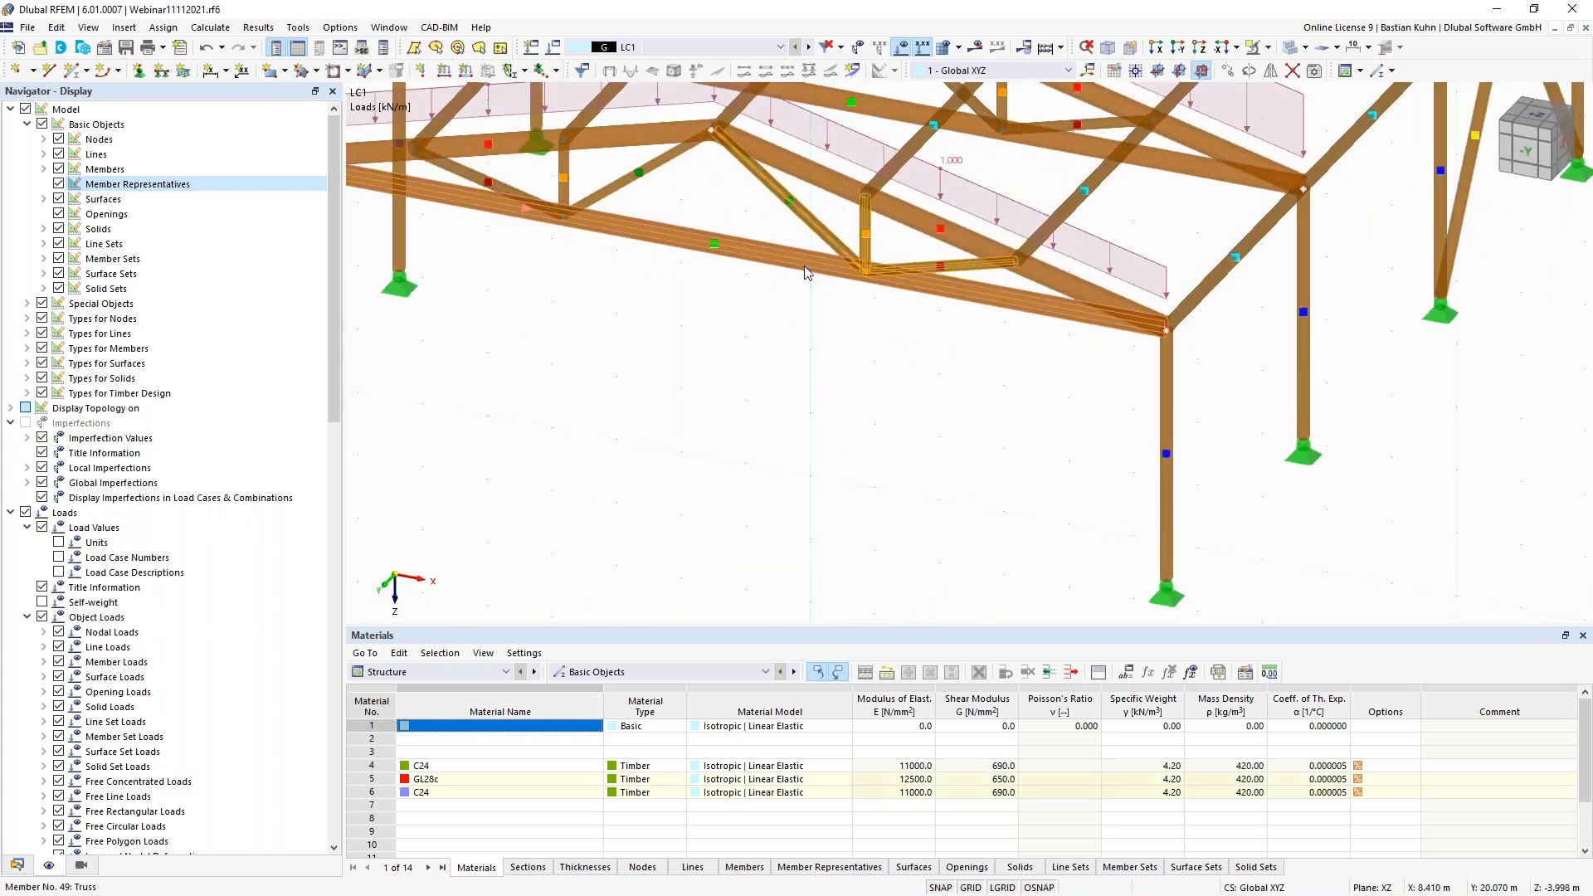
key("Delete")
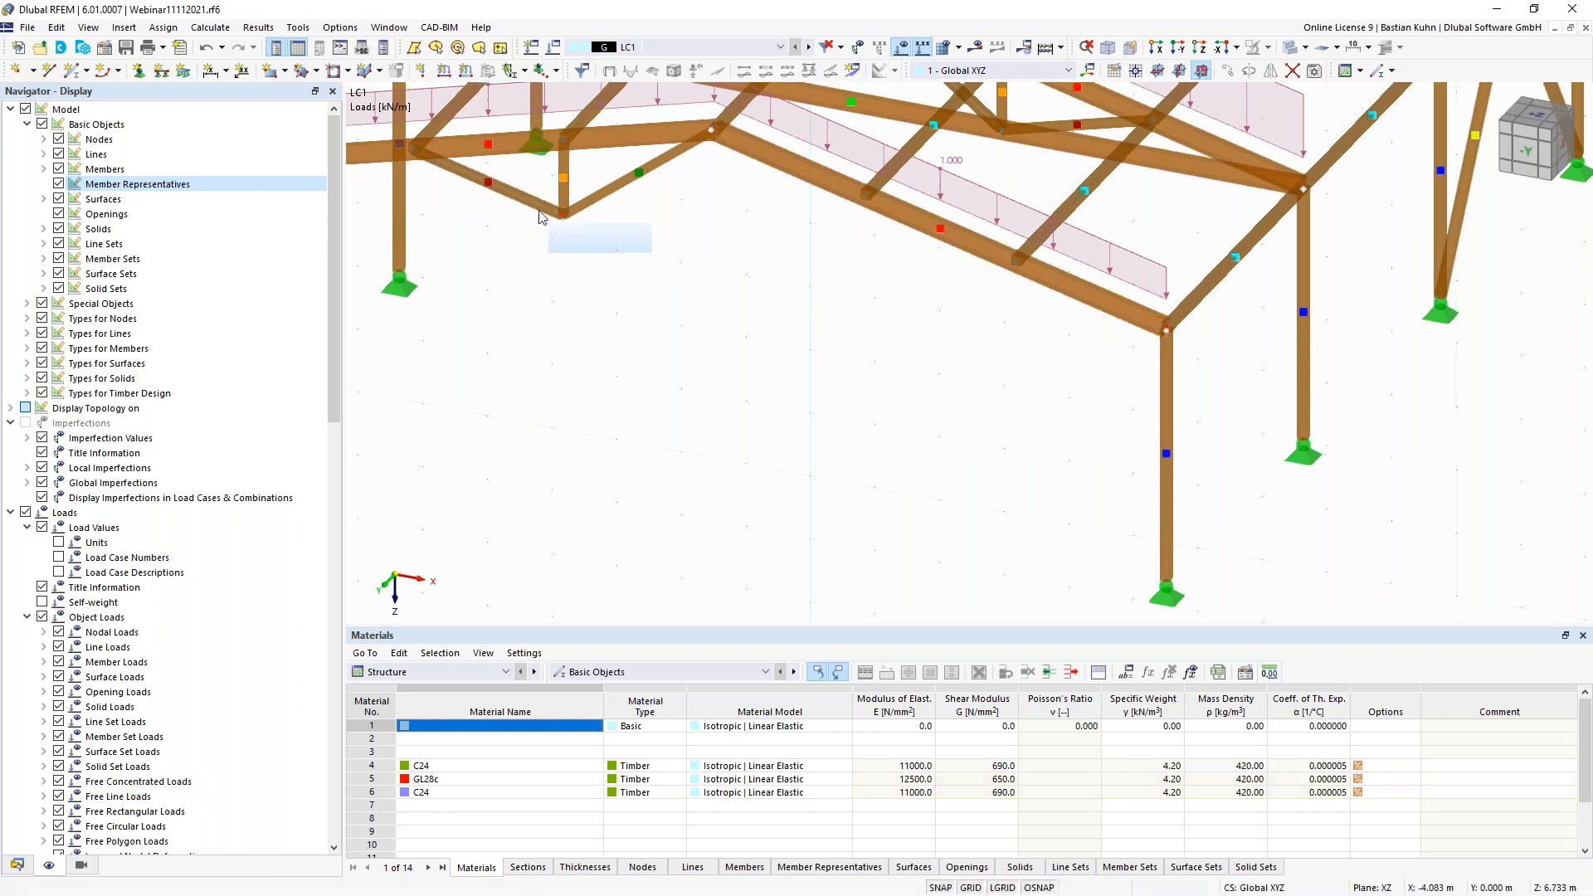
scroll(535, 223, "down", 3)
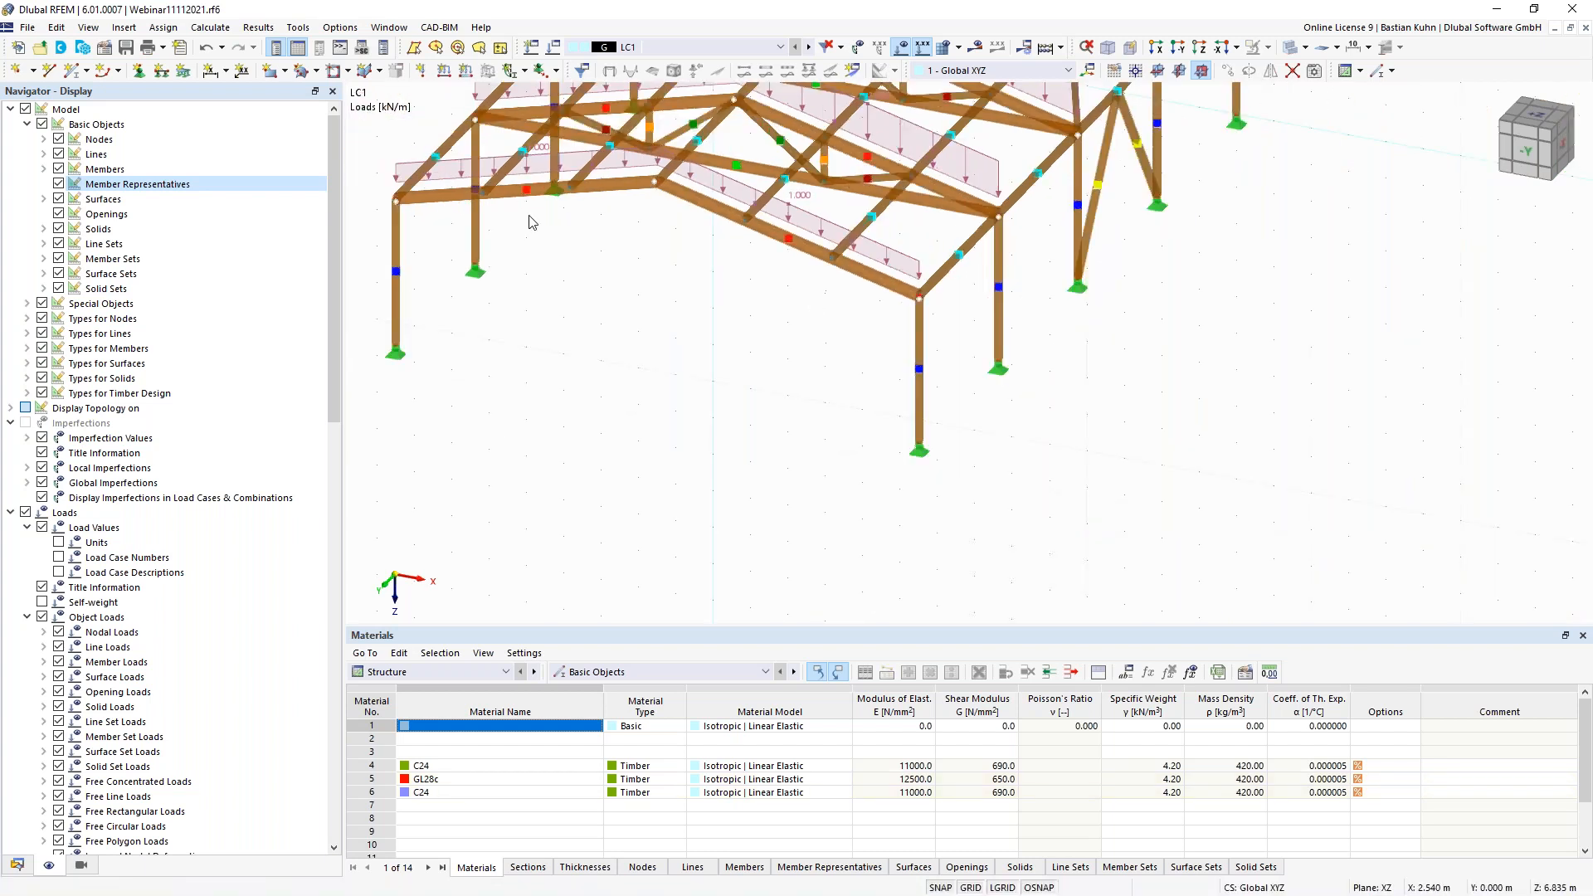
- Hide the member representatives in the model display
left_click_drag(884, 430, 854, 371)
key("Escape")
left_click(58, 184)
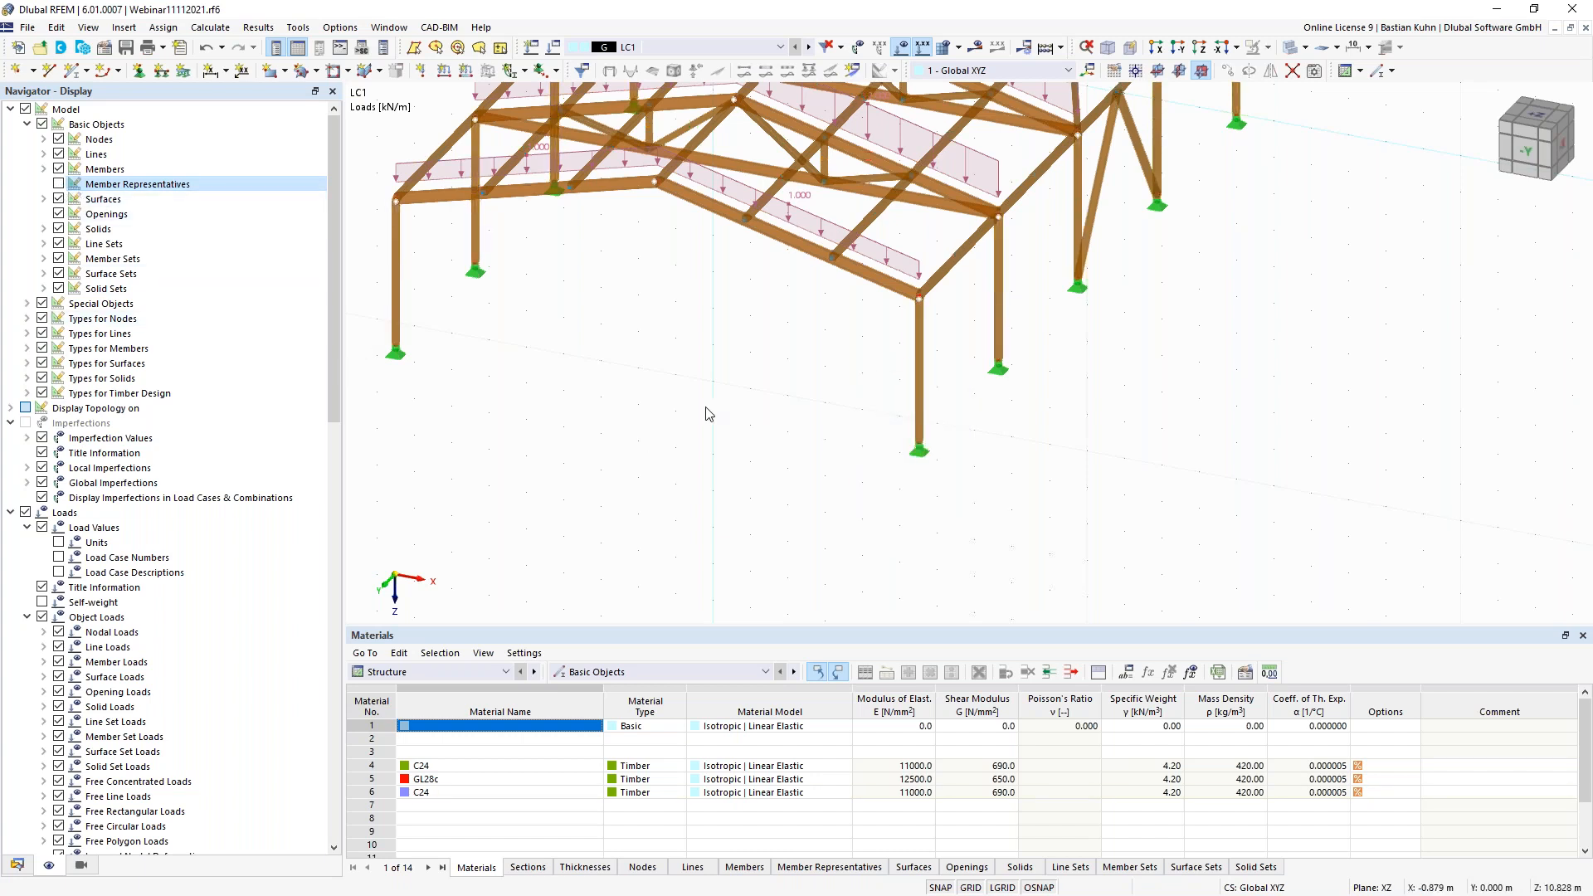
- Copy the end frame's corner column with its support to the rafter node at X = 9.333 m and lower its base level with the other column bases
left_click_drag(904, 501, 855, 378)
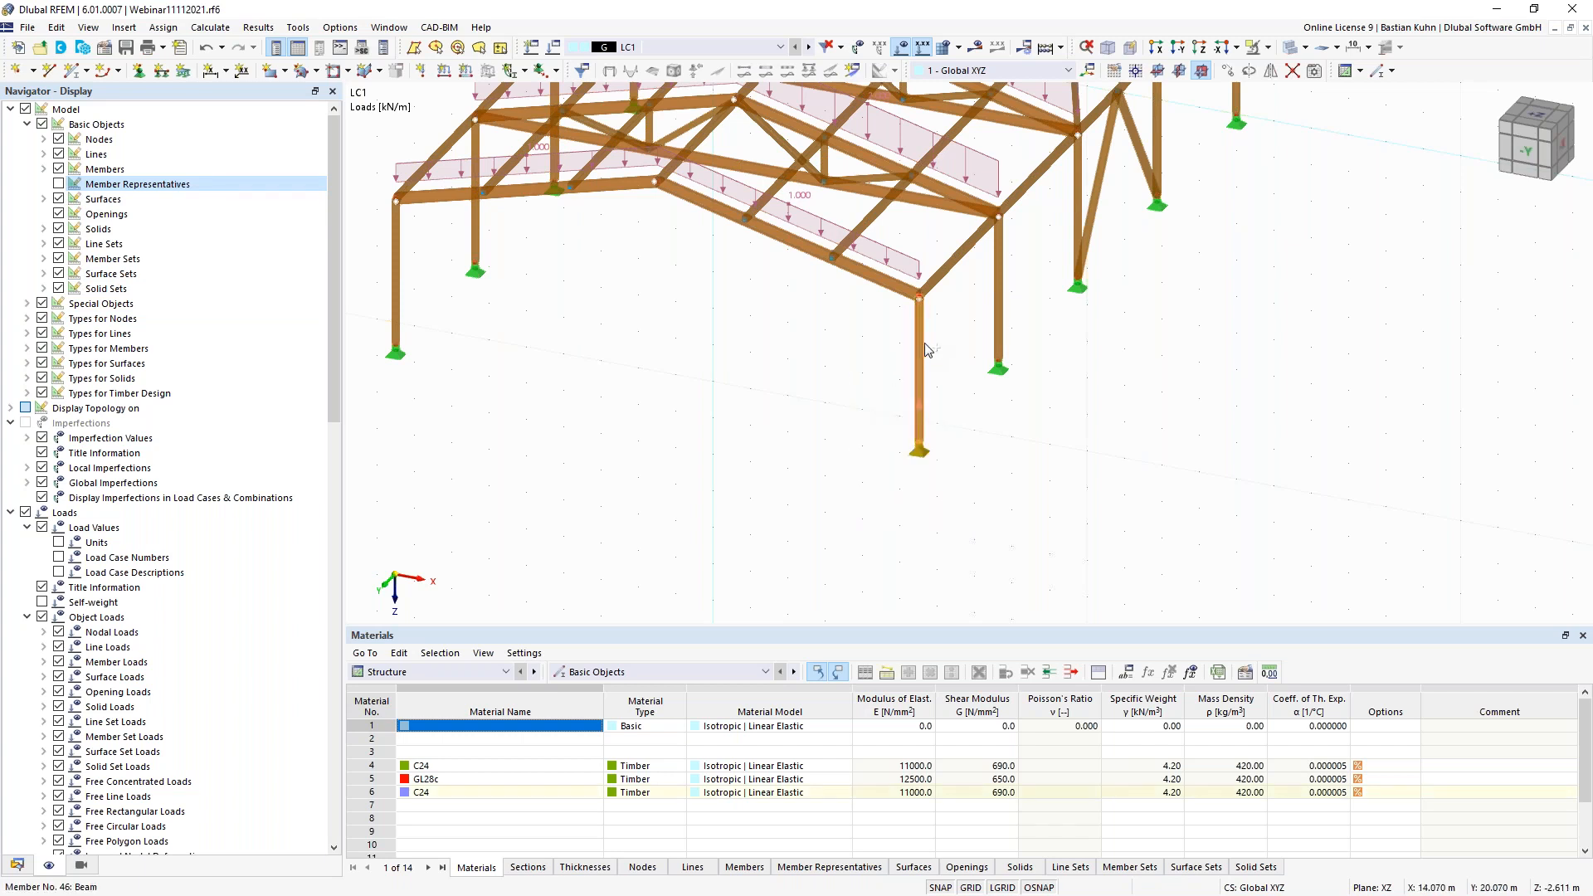
left_click_drag(923, 340, 708, 316, "ctrl")
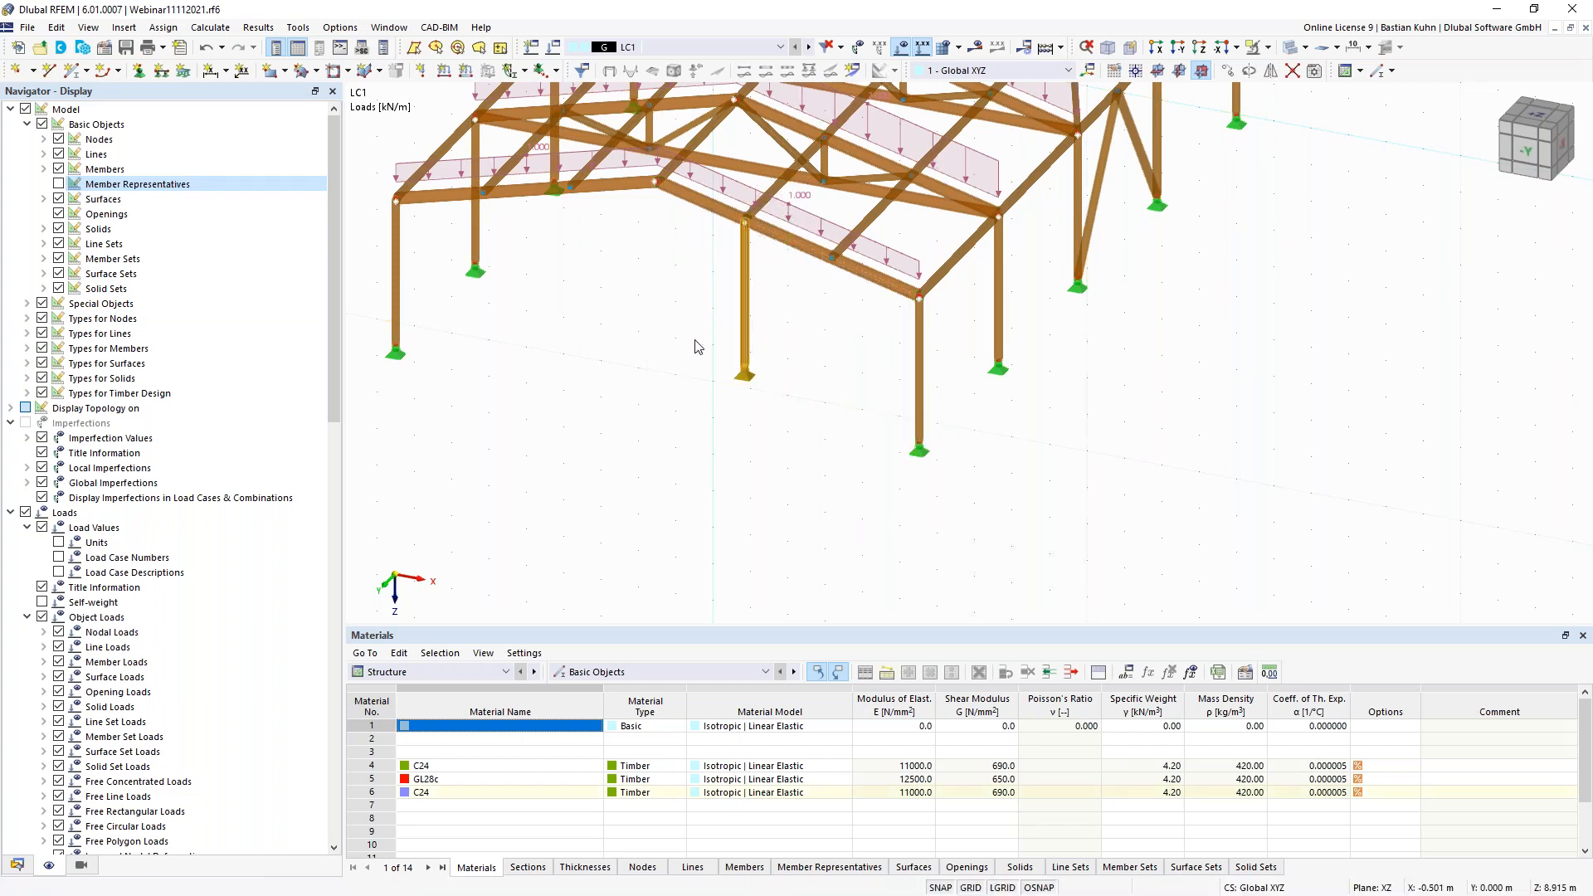
double_click(744, 374)
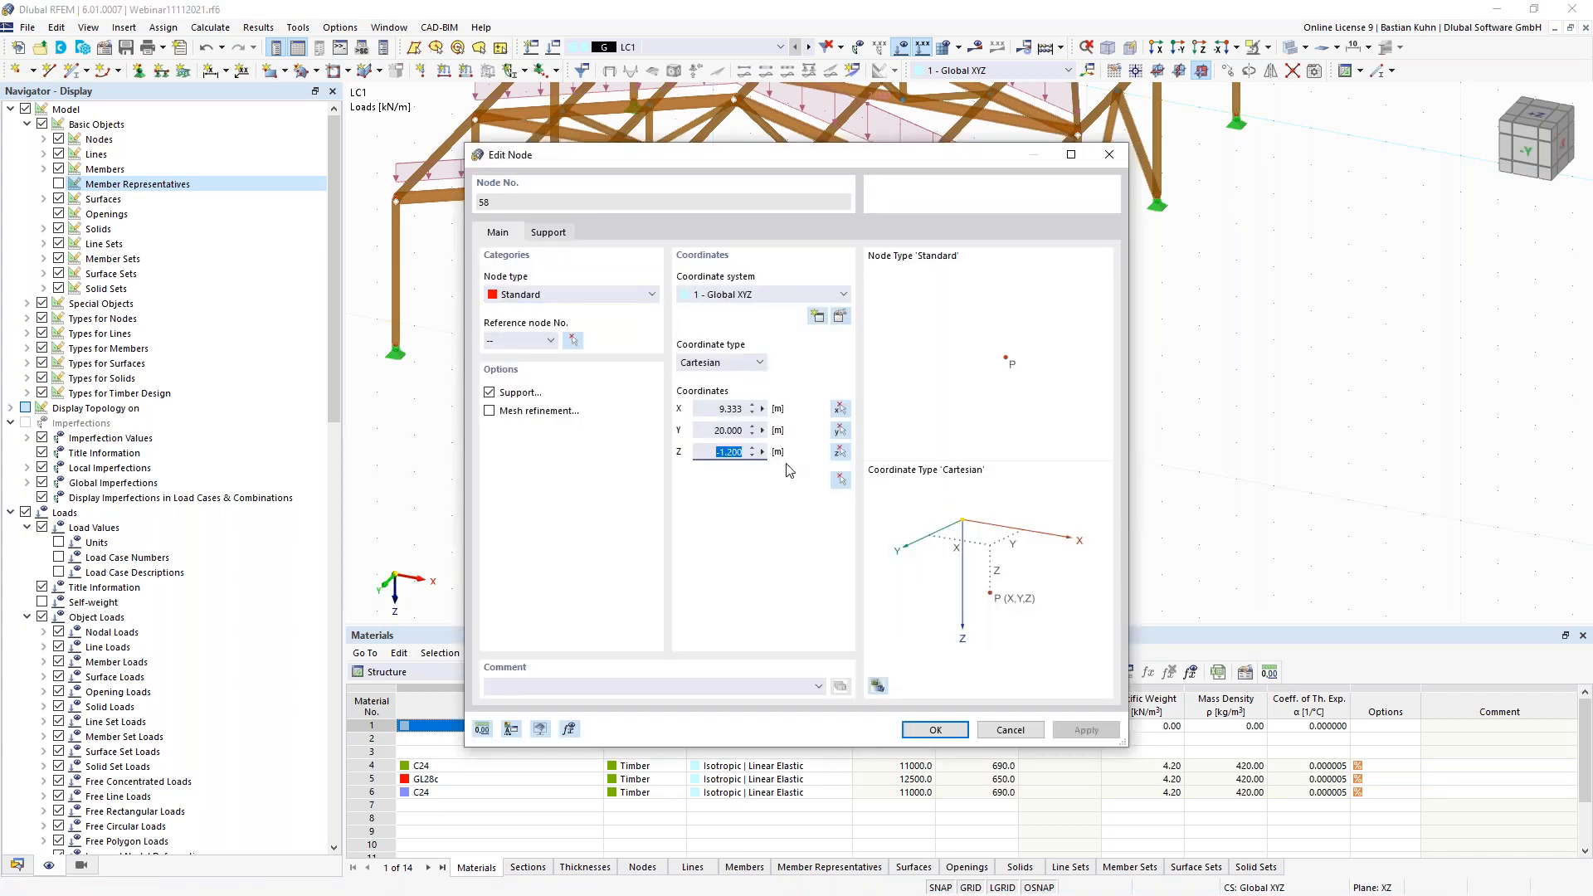
key("Return")
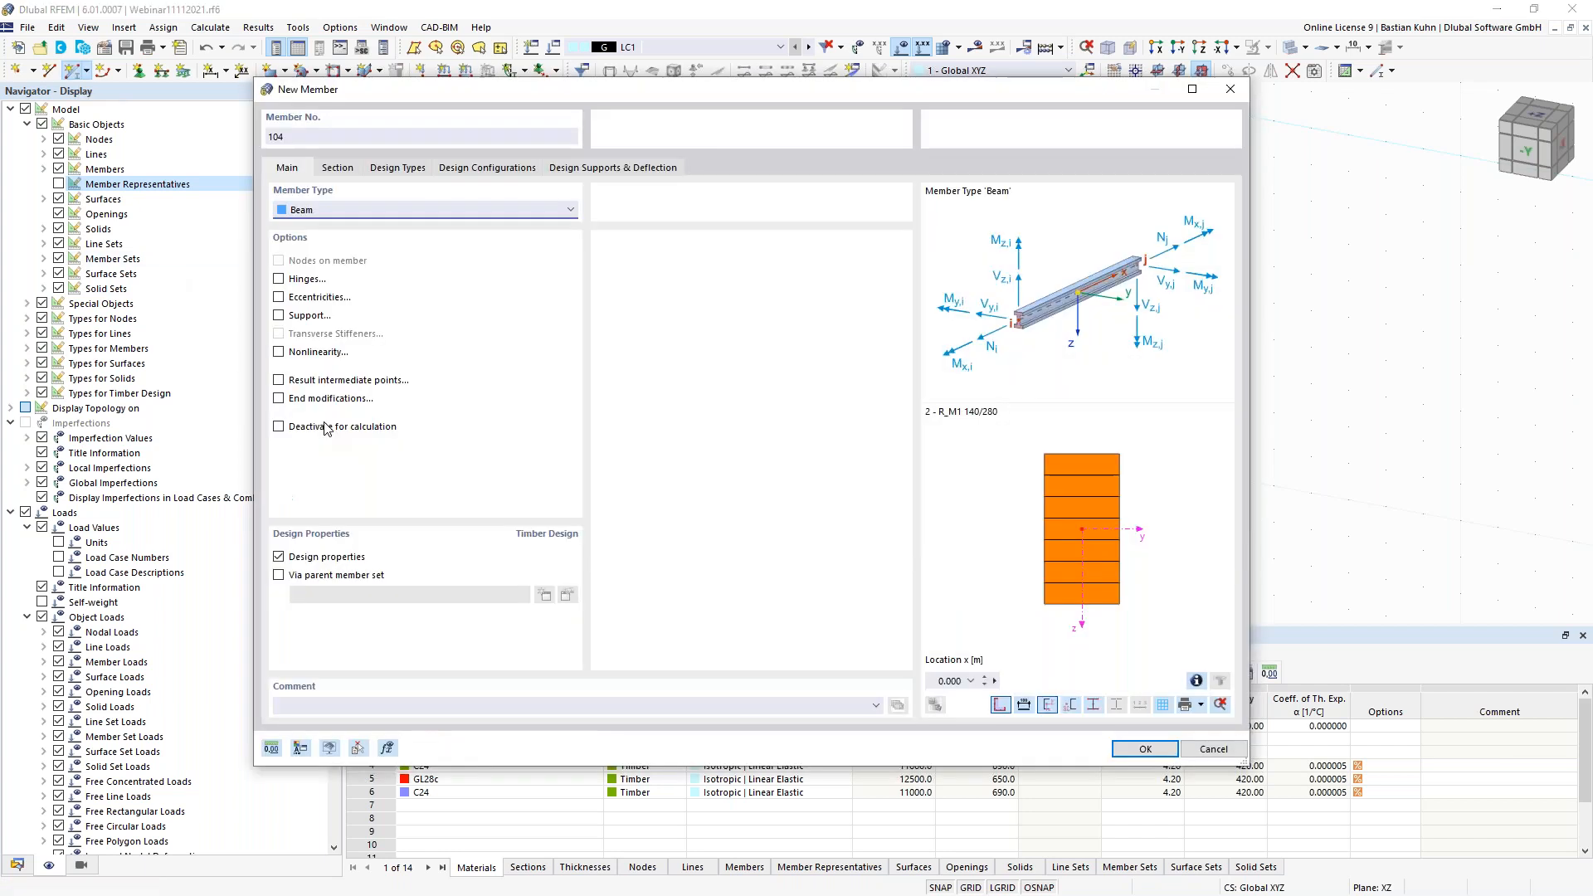
- Draw a truss brace with section R_M1 140/140 in C24 from the corner column's base to the top of the copied gable column
left_click(347, 208)
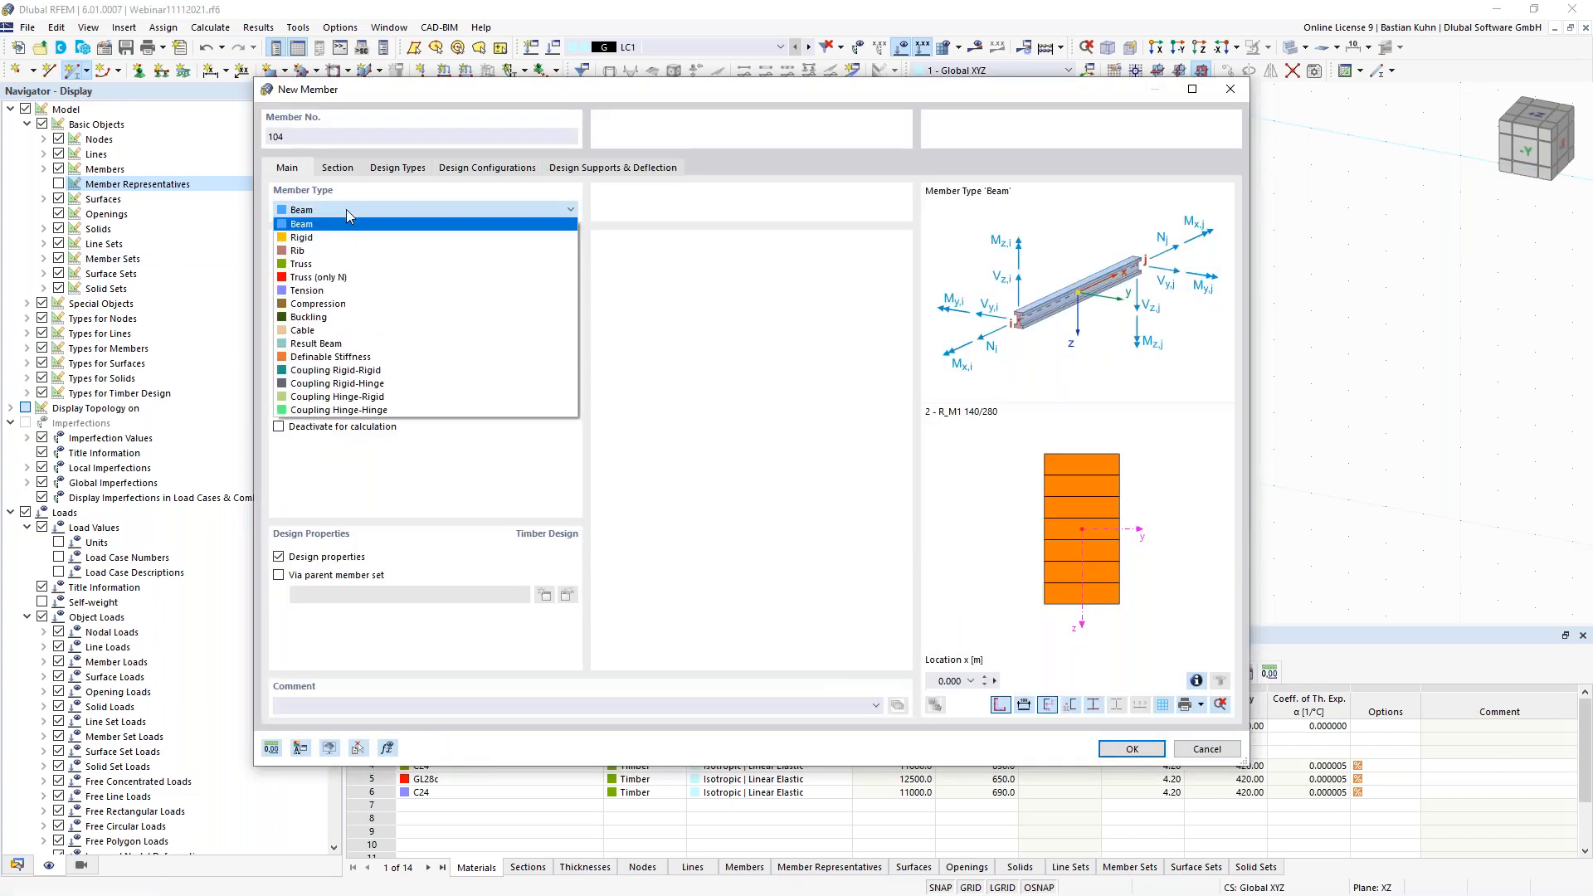
left_click(347, 264)
left_click(338, 169)
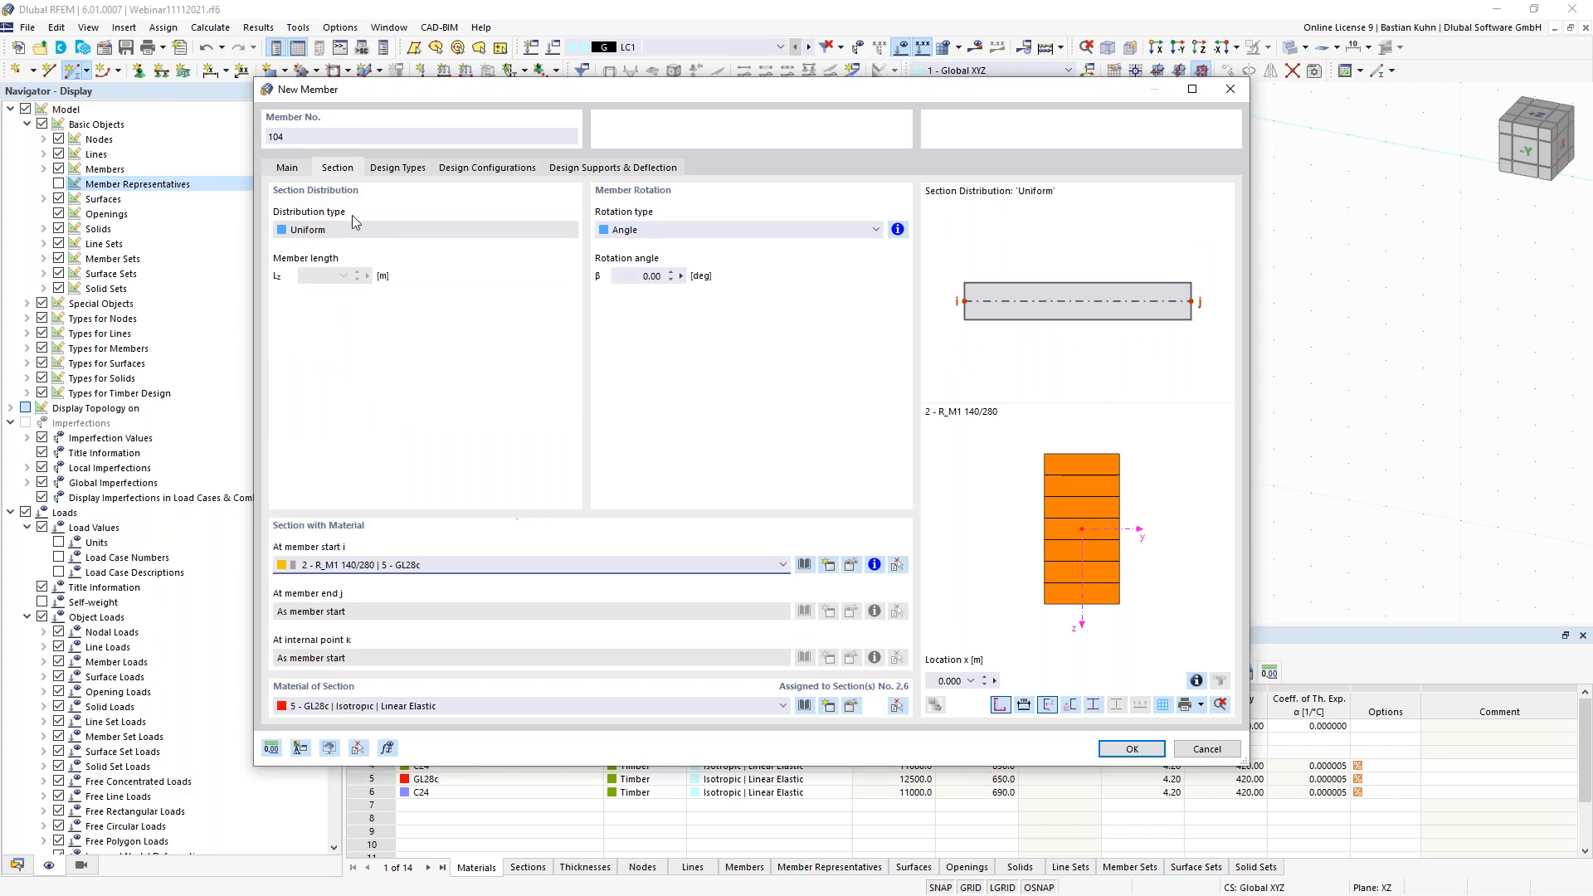
left_click(444, 573)
left_click(444, 604)
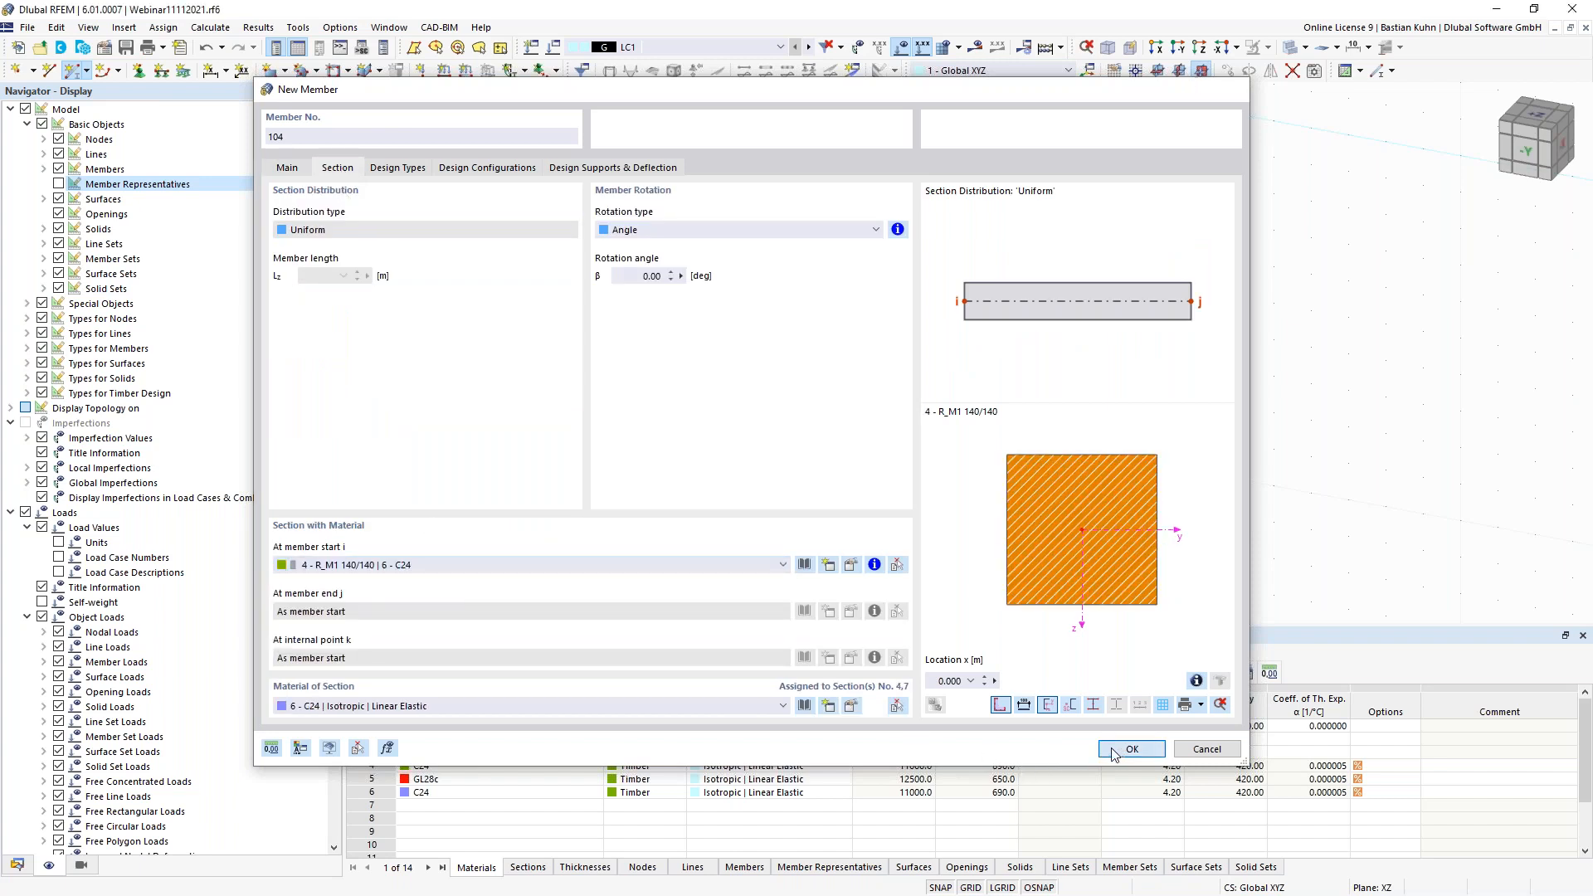
left_click(1131, 750)
left_click(919, 437)
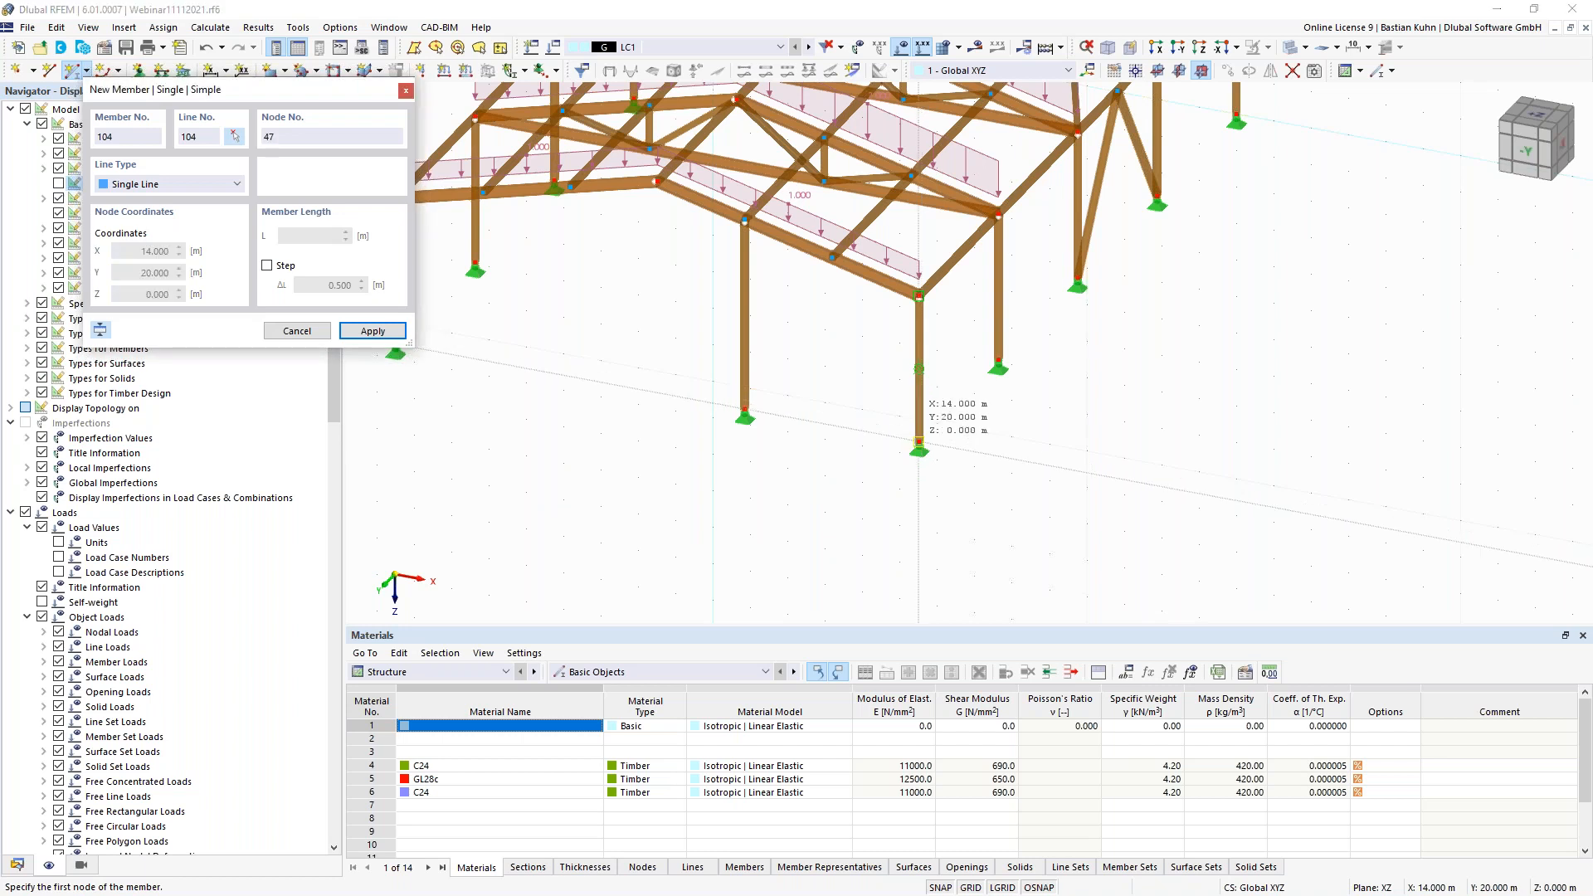
left_click(745, 220)
- Draw three roof truss braces from the X = 14 m eave nodes at Y = 20, 15 and 10 m to the next frames' rafter nodes at X = 11.667 m
left_click(918, 296)
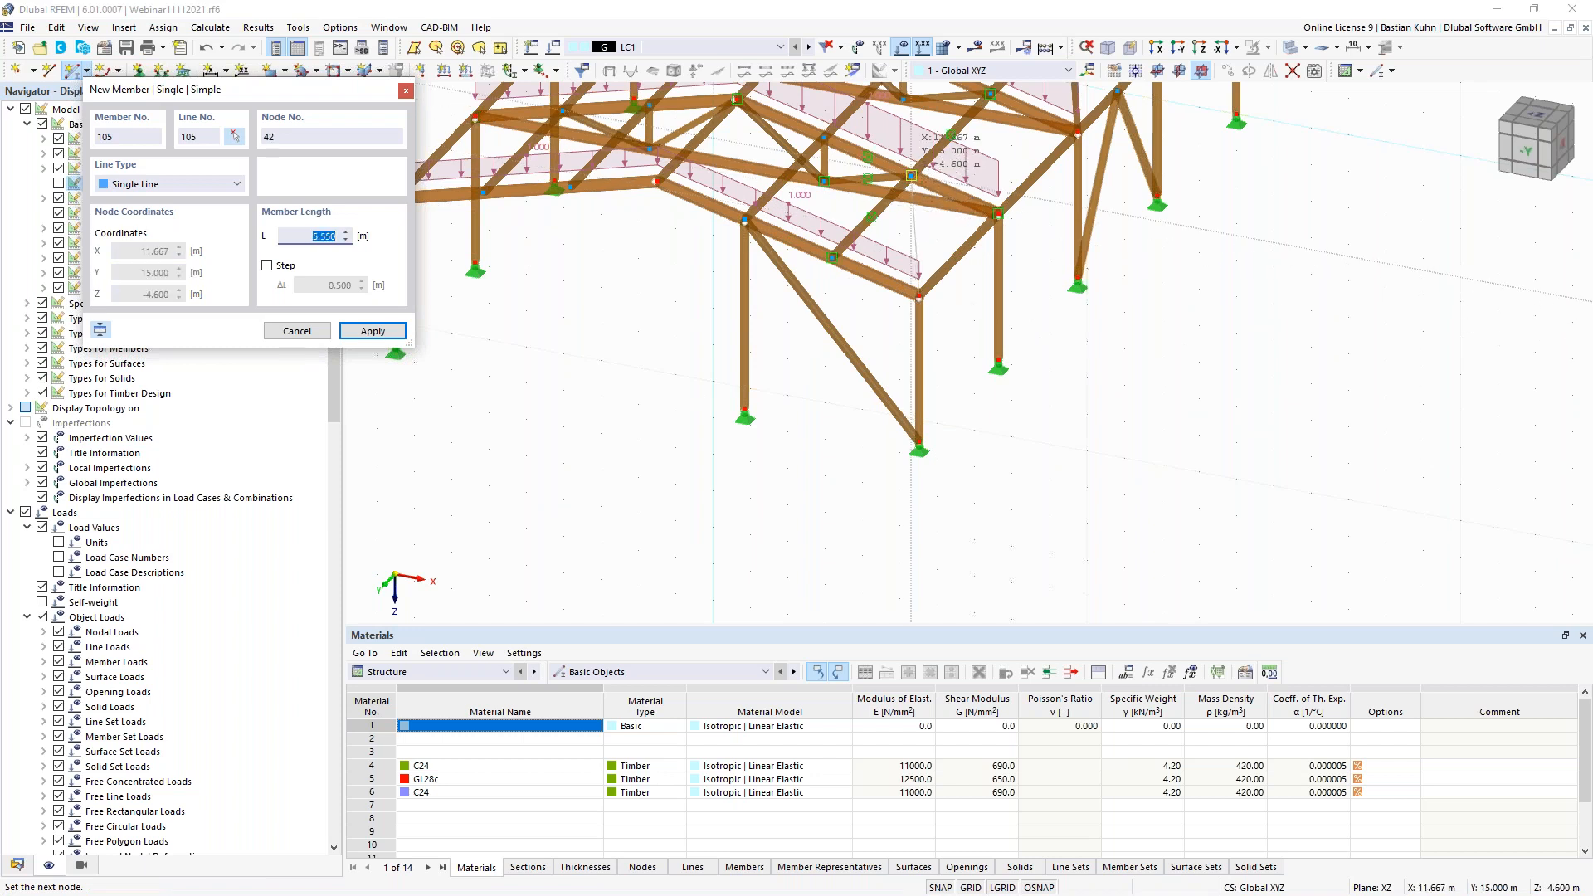
key("Escape")
left_click(911, 176)
middle_click_drag(1056, 373, 989, 419, "ctrl")
left_click(918, 420)
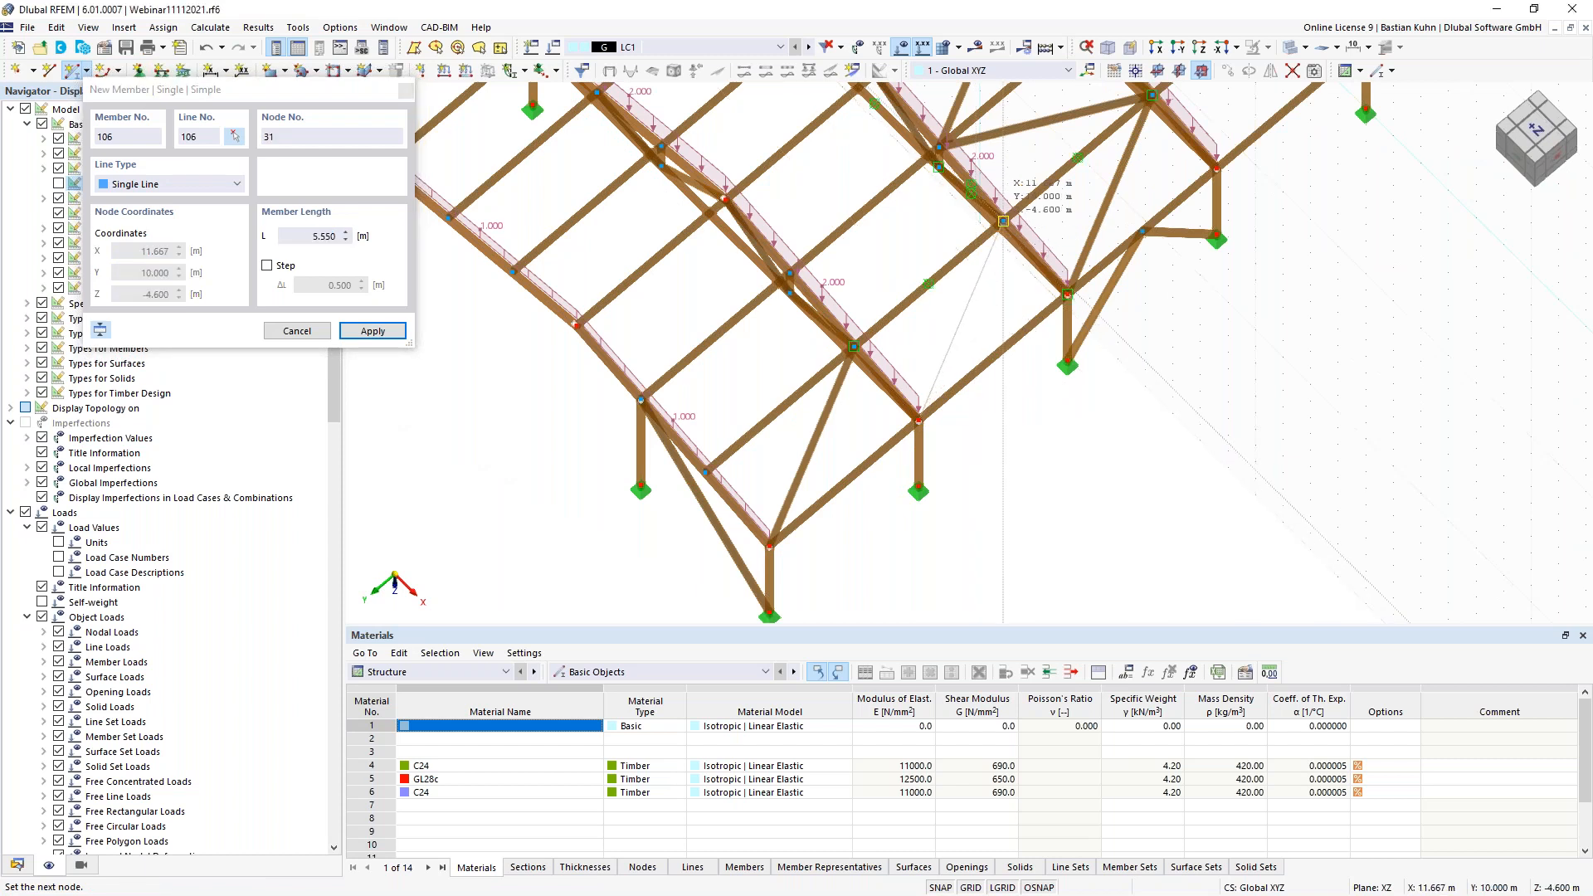
left_click(1003, 222)
middle_click_drag(1214, 386, 1132, 493)
left_click(1135, 276)
scroll(1174, 157, "down", 1)
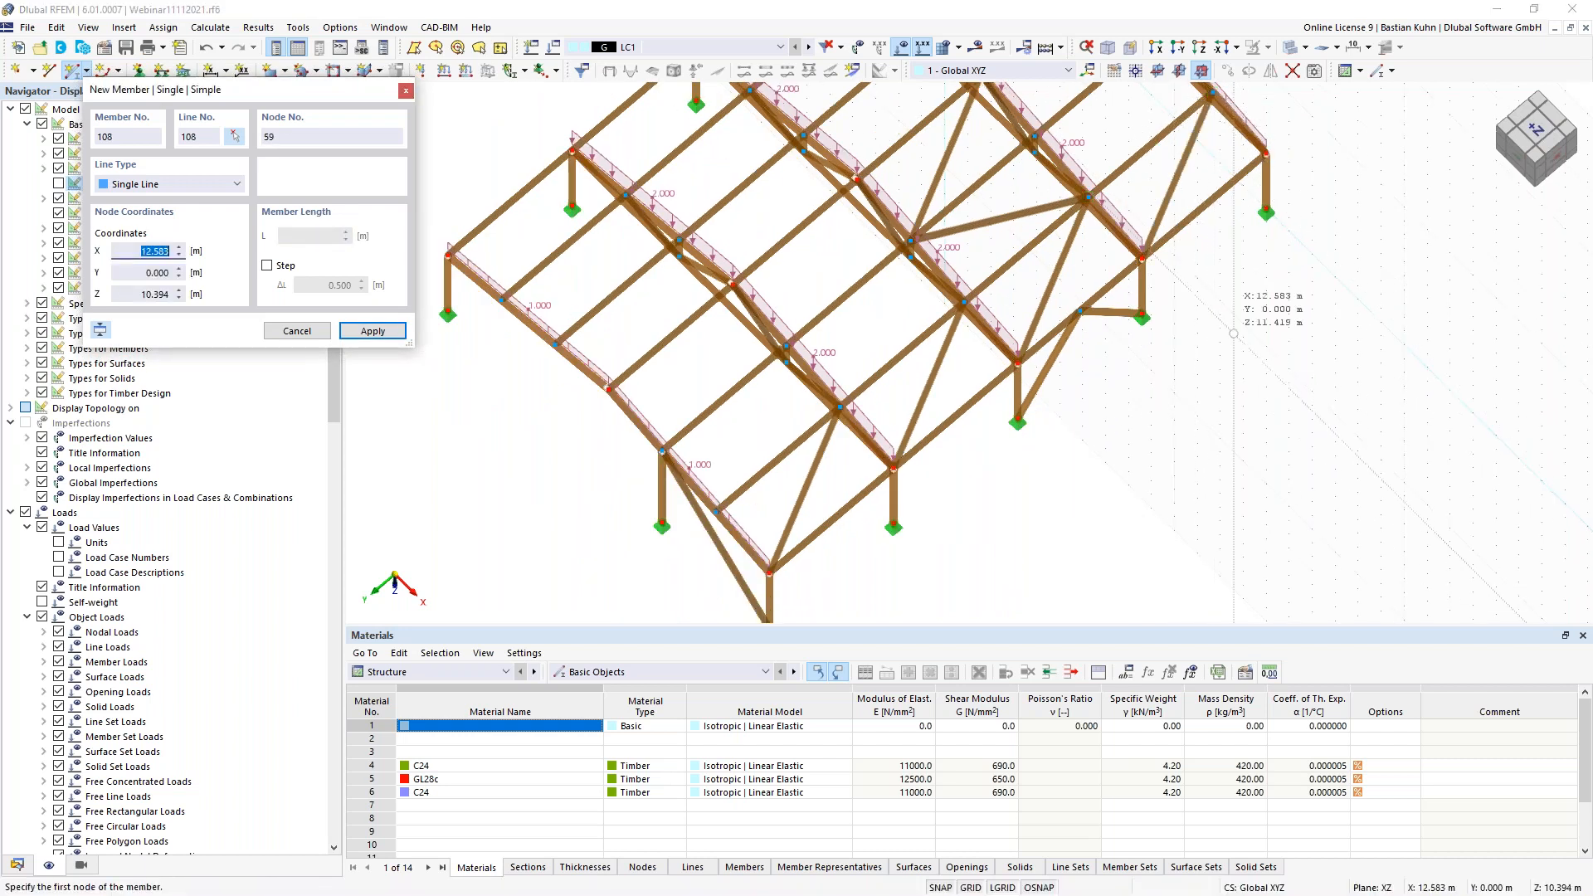
key("Escape")
- Mirror a copy of the wall and roof braces and the gable column with its support about the YZ plane through the ridge node at X = 7 m
scroll(905, 544, "down", 2)
middle_click_drag(904, 495, 807, 565)
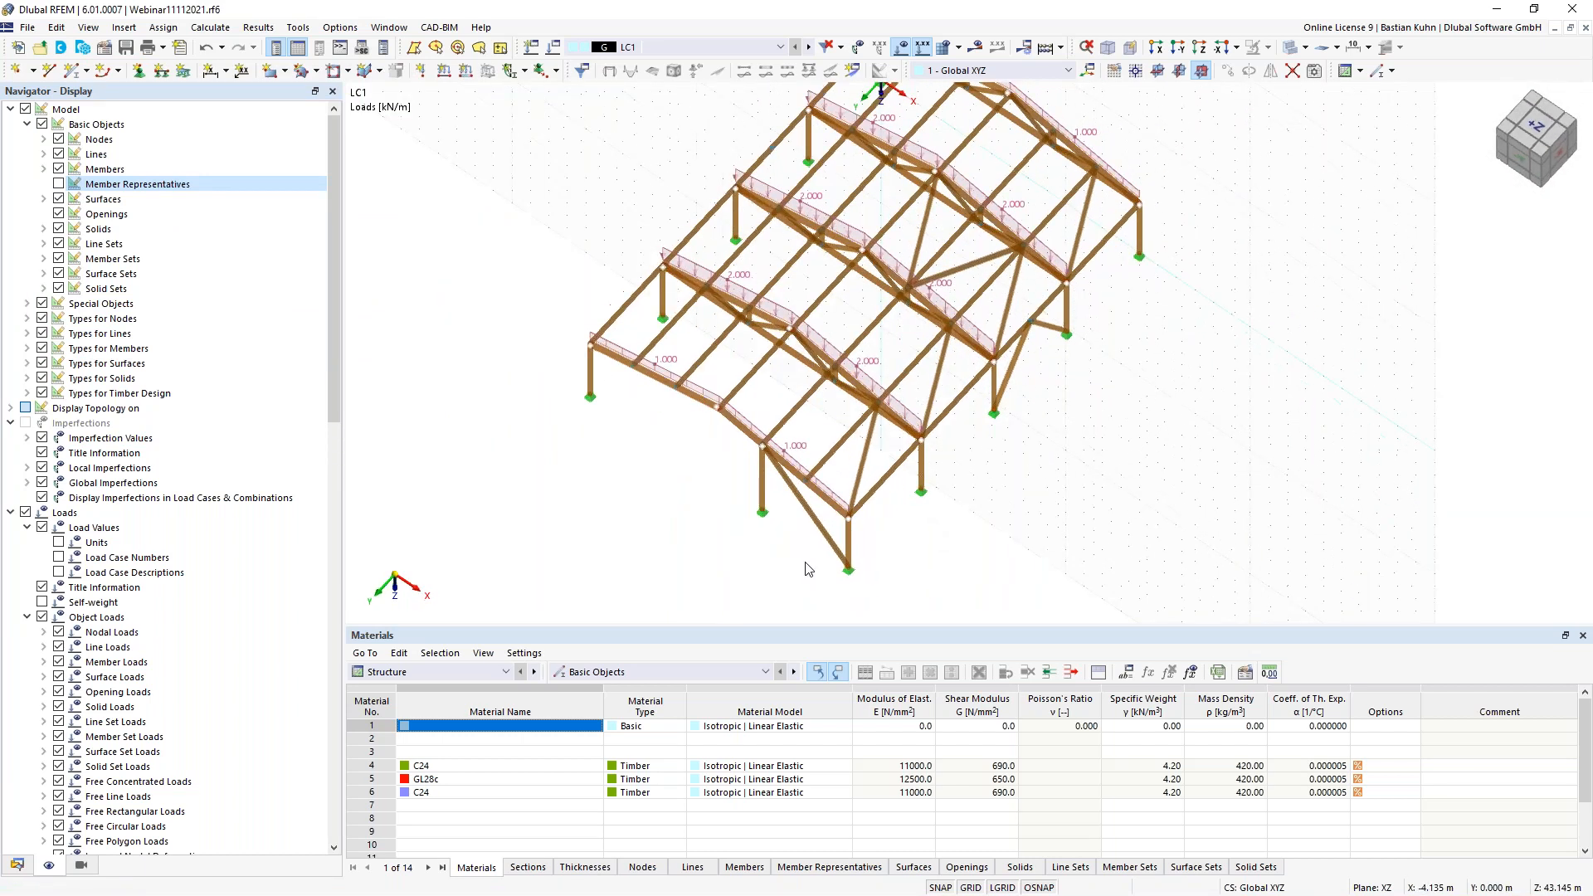
left_click(760, 515)
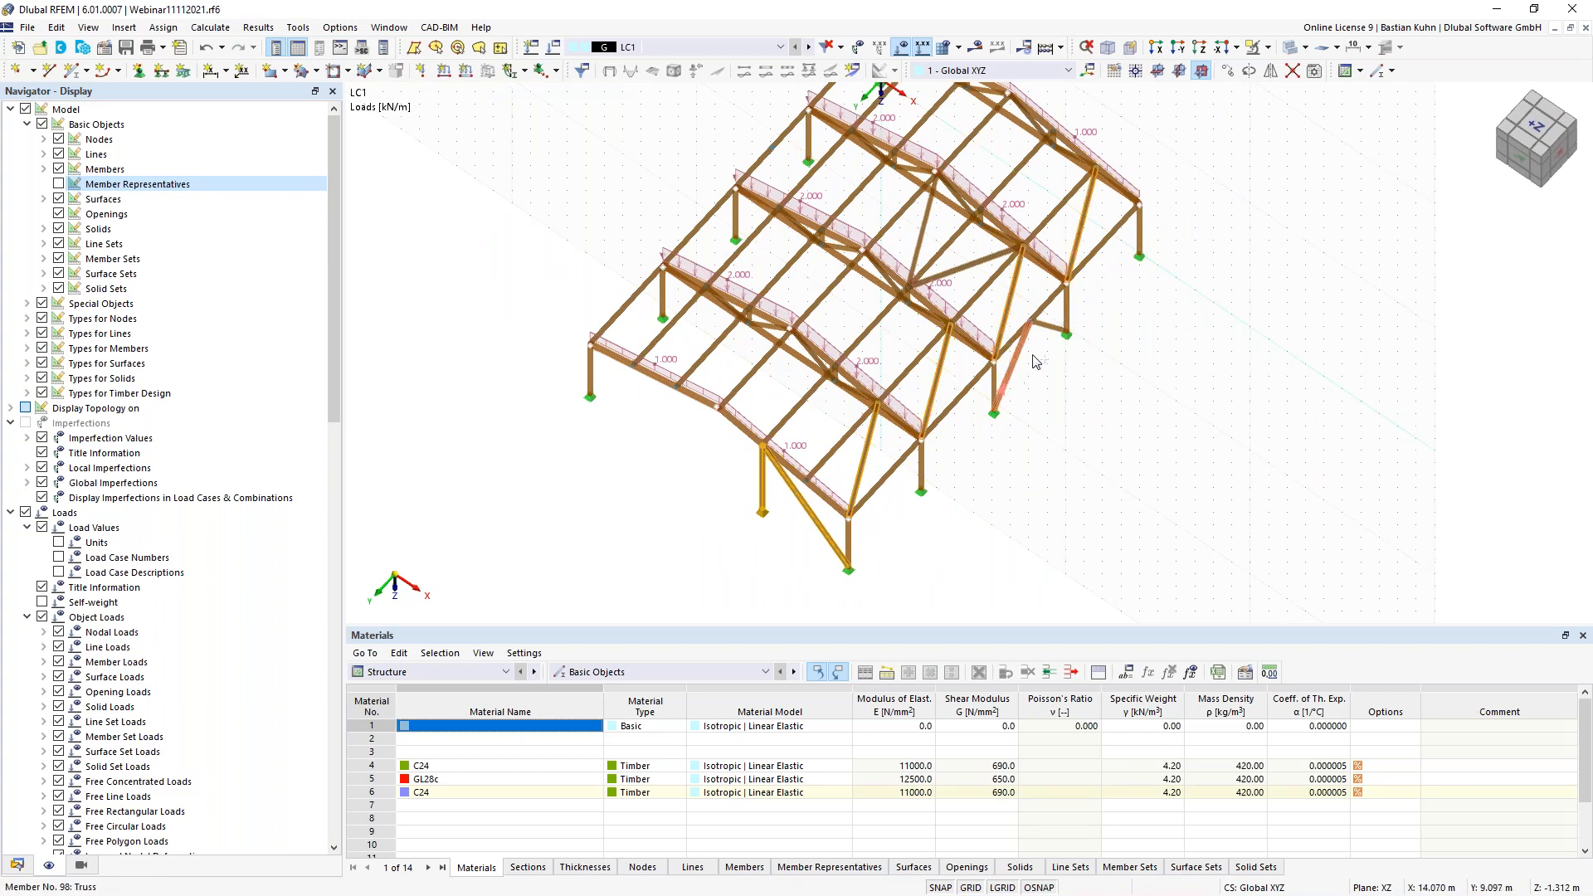
right_click(926, 242)
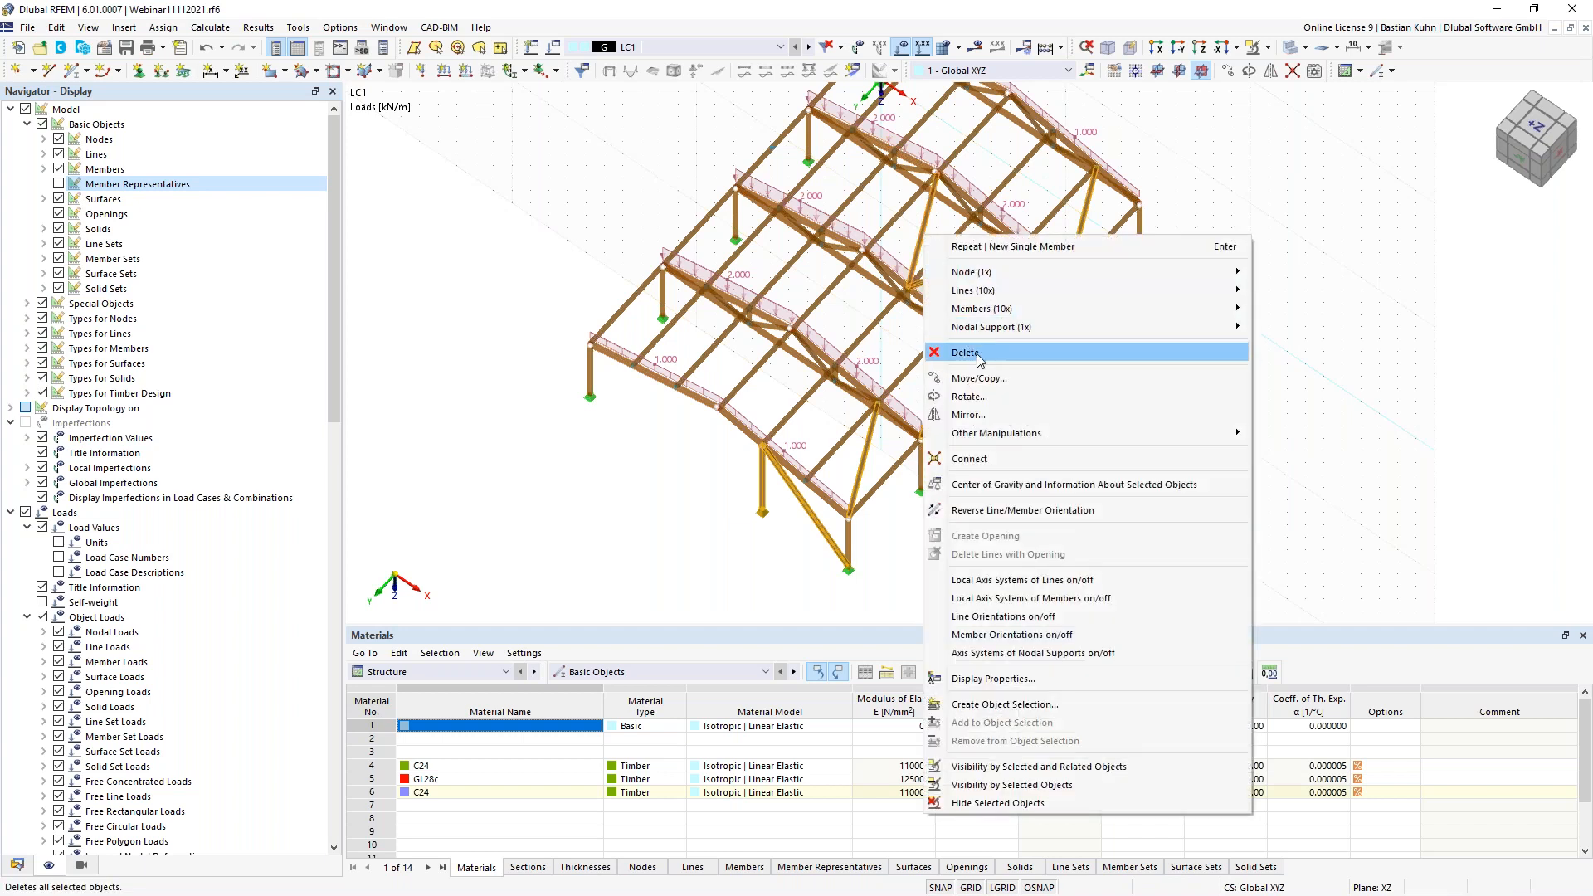
left_click(968, 414)
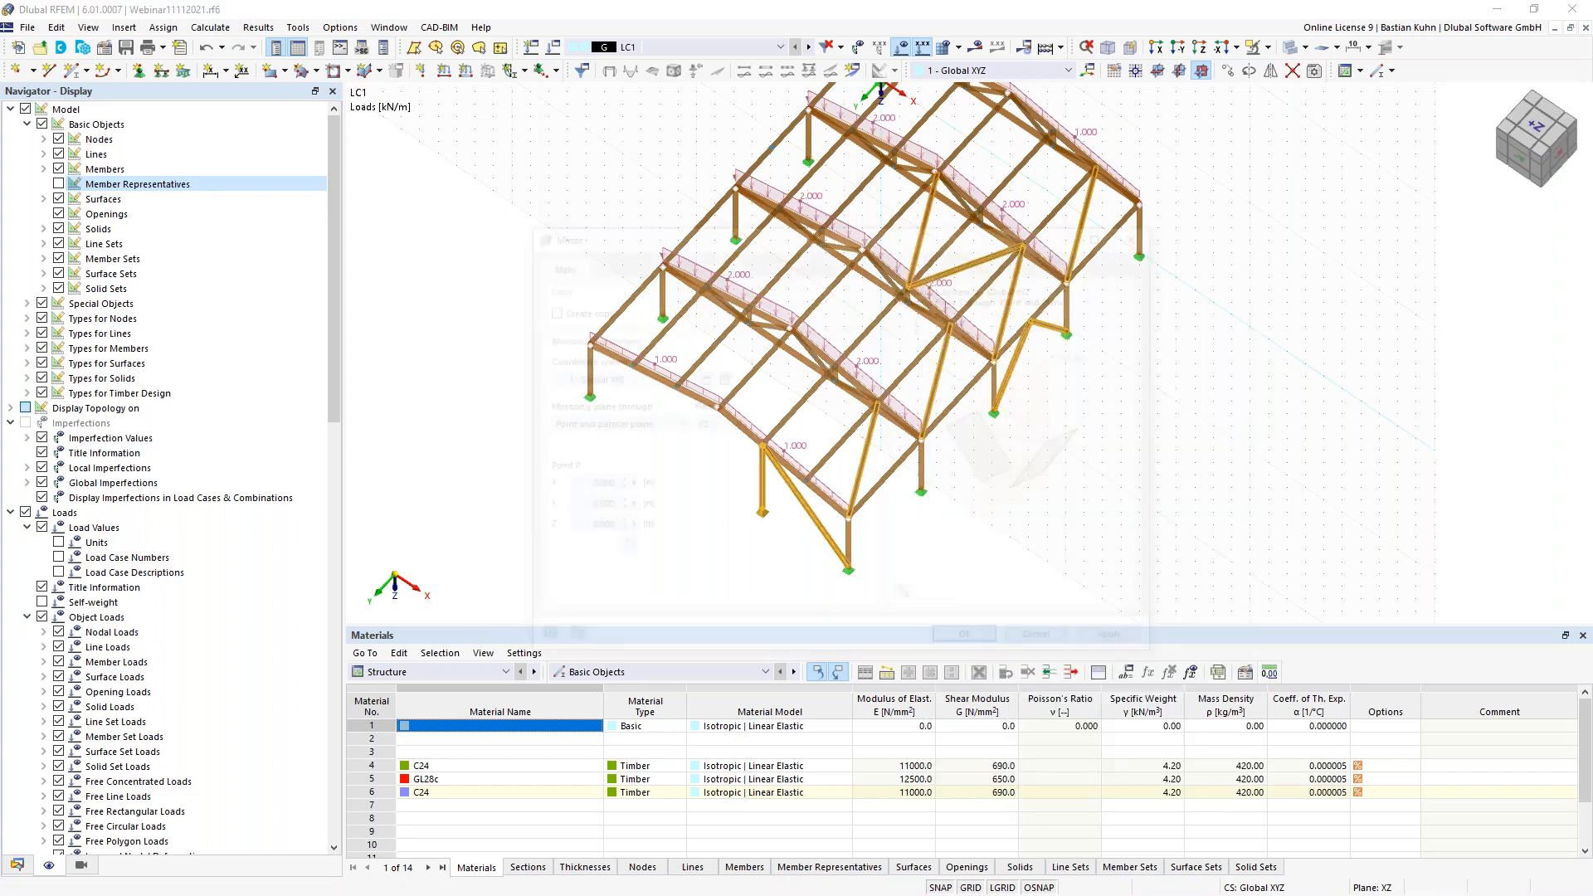
left_click(548, 309)
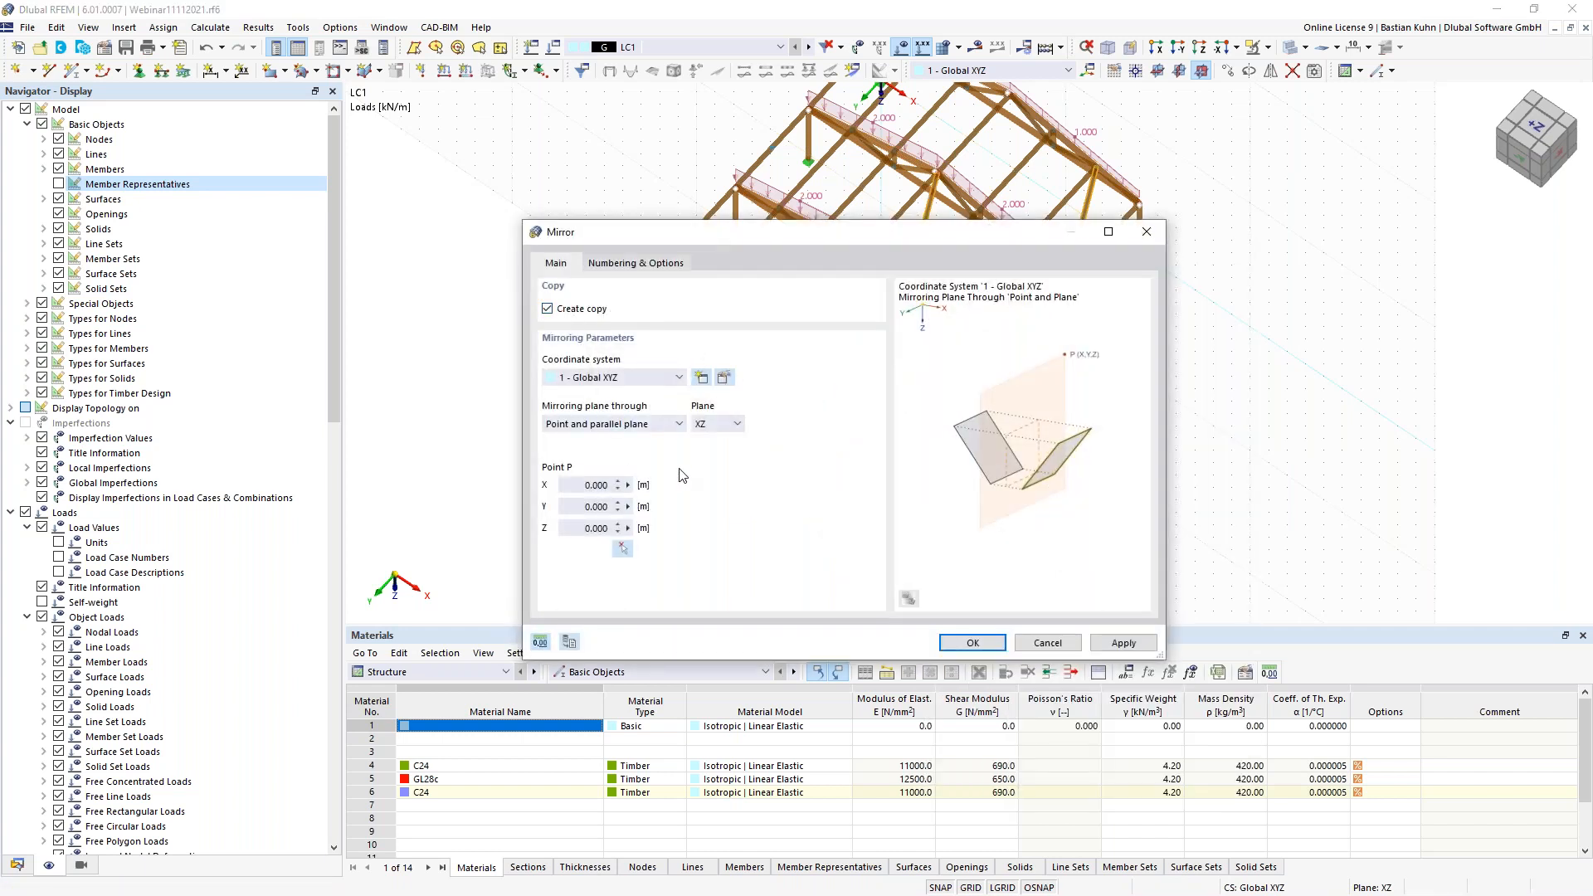
left_click(722, 426)
left_click(720, 451)
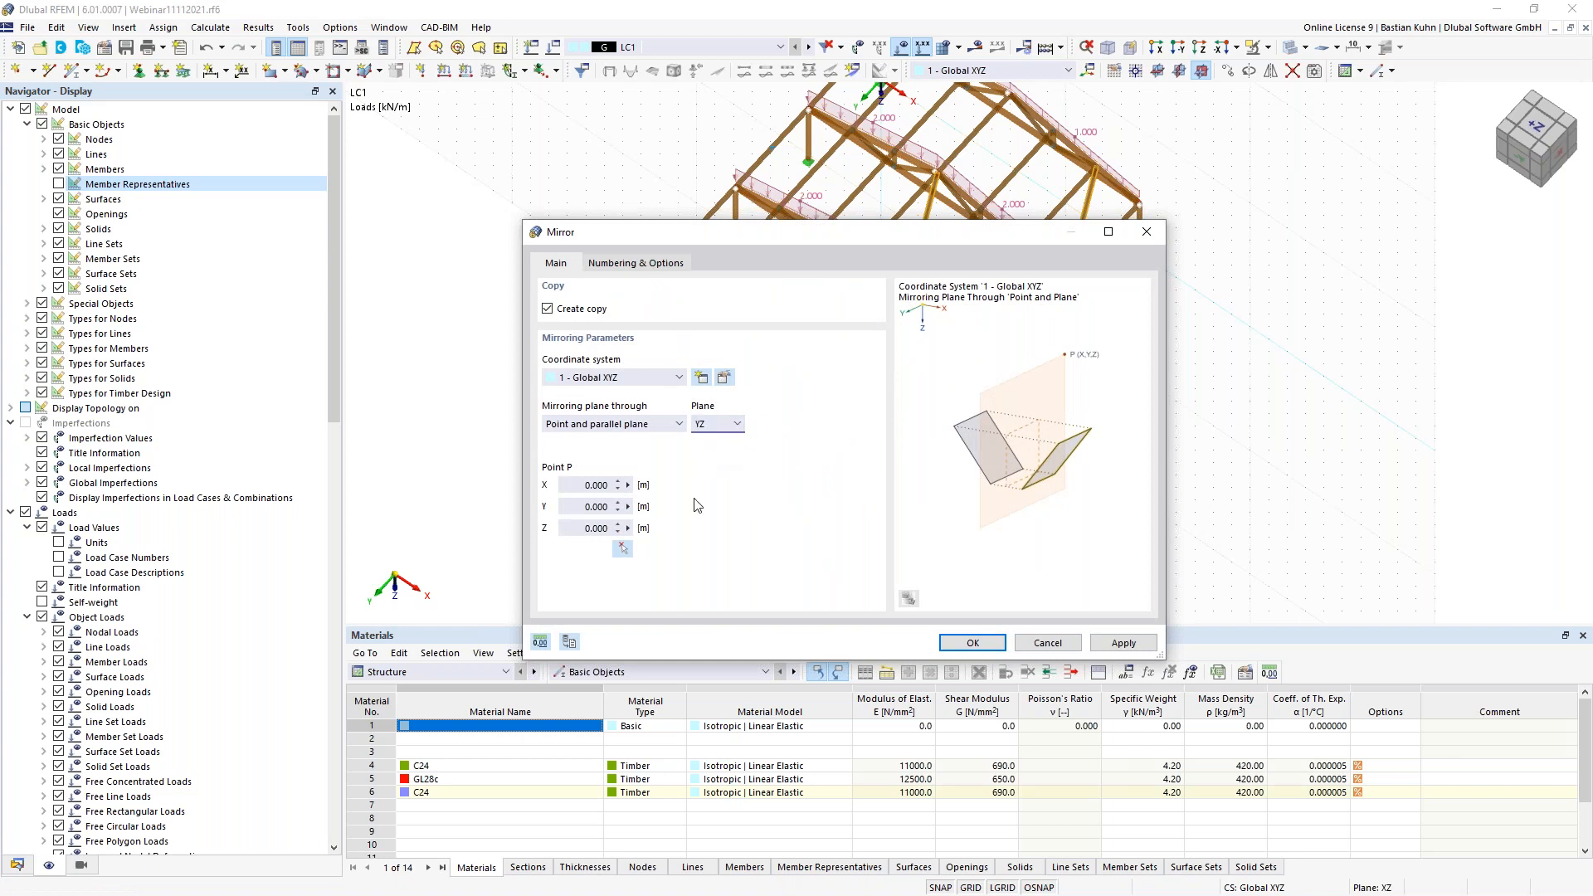
left_click(624, 550)
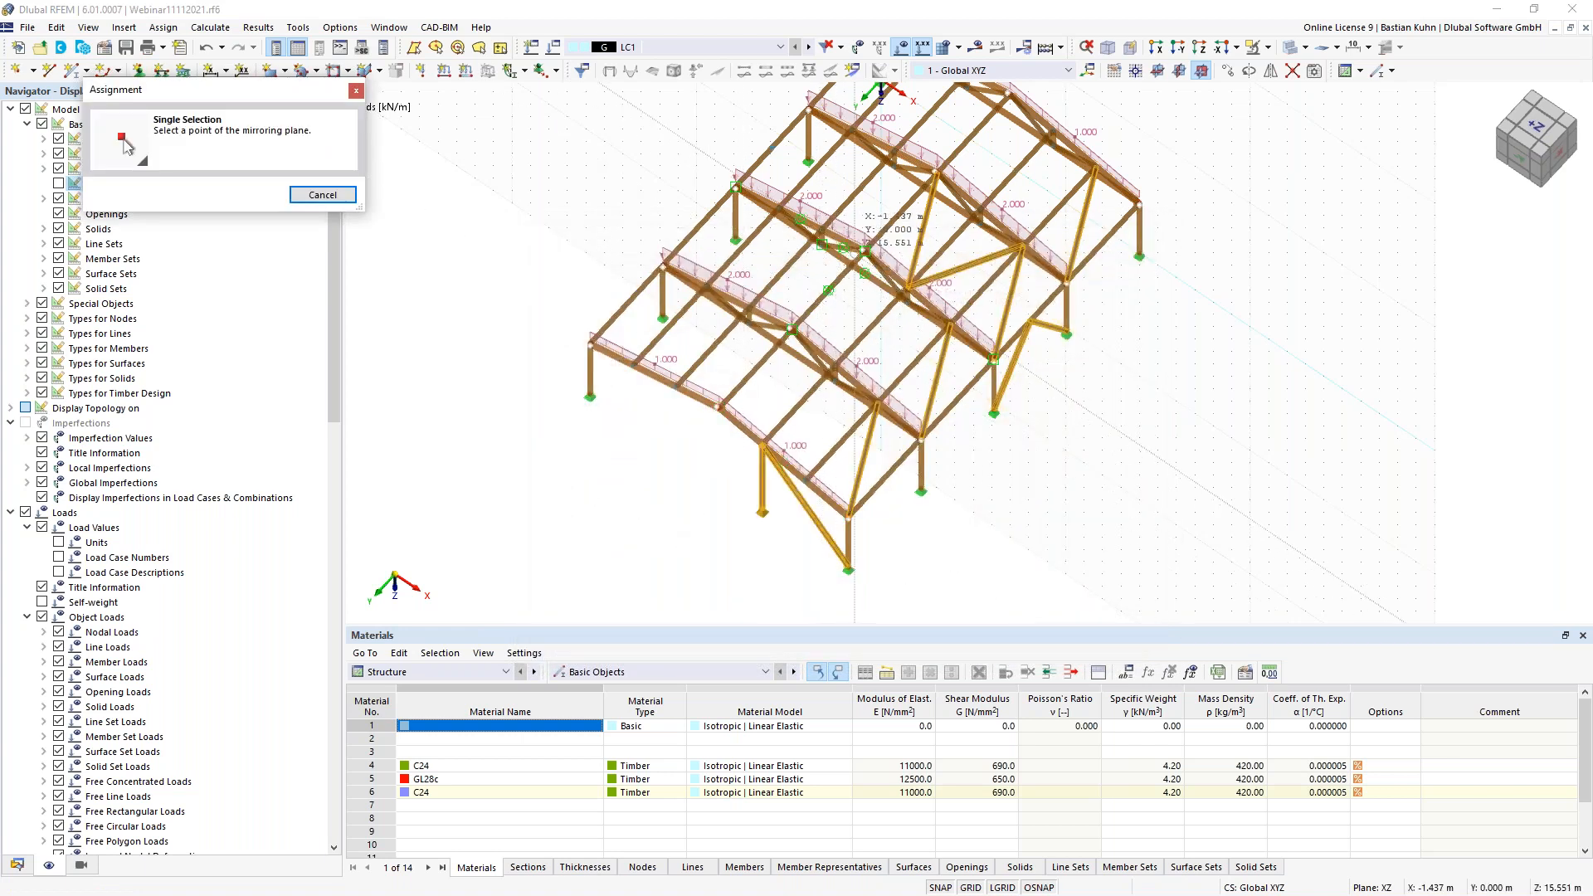
left_click(864, 249)
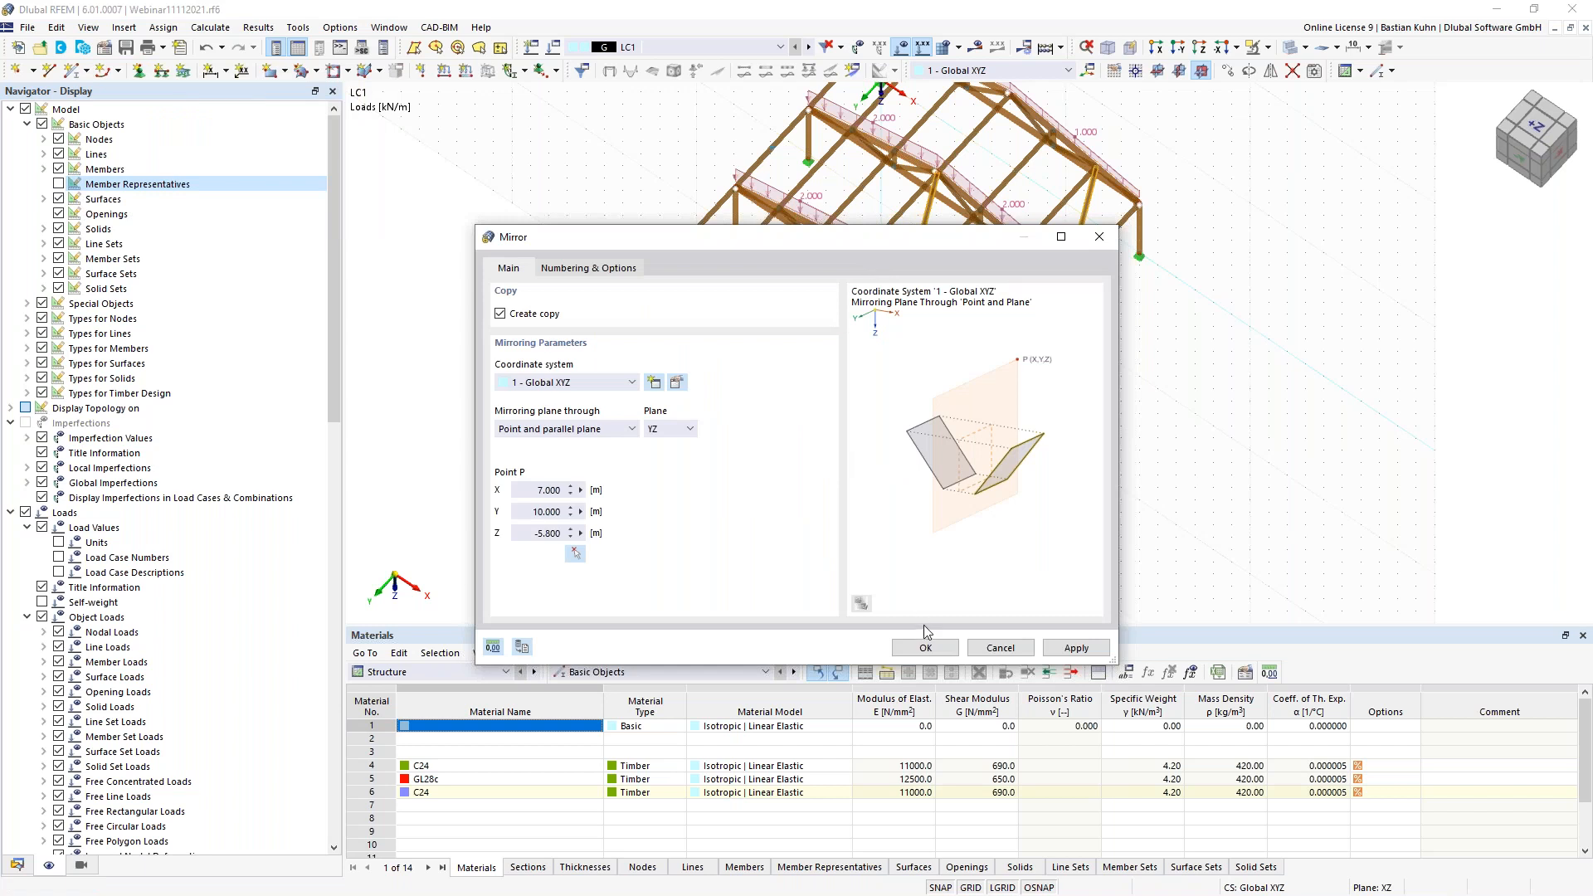
key("Return")
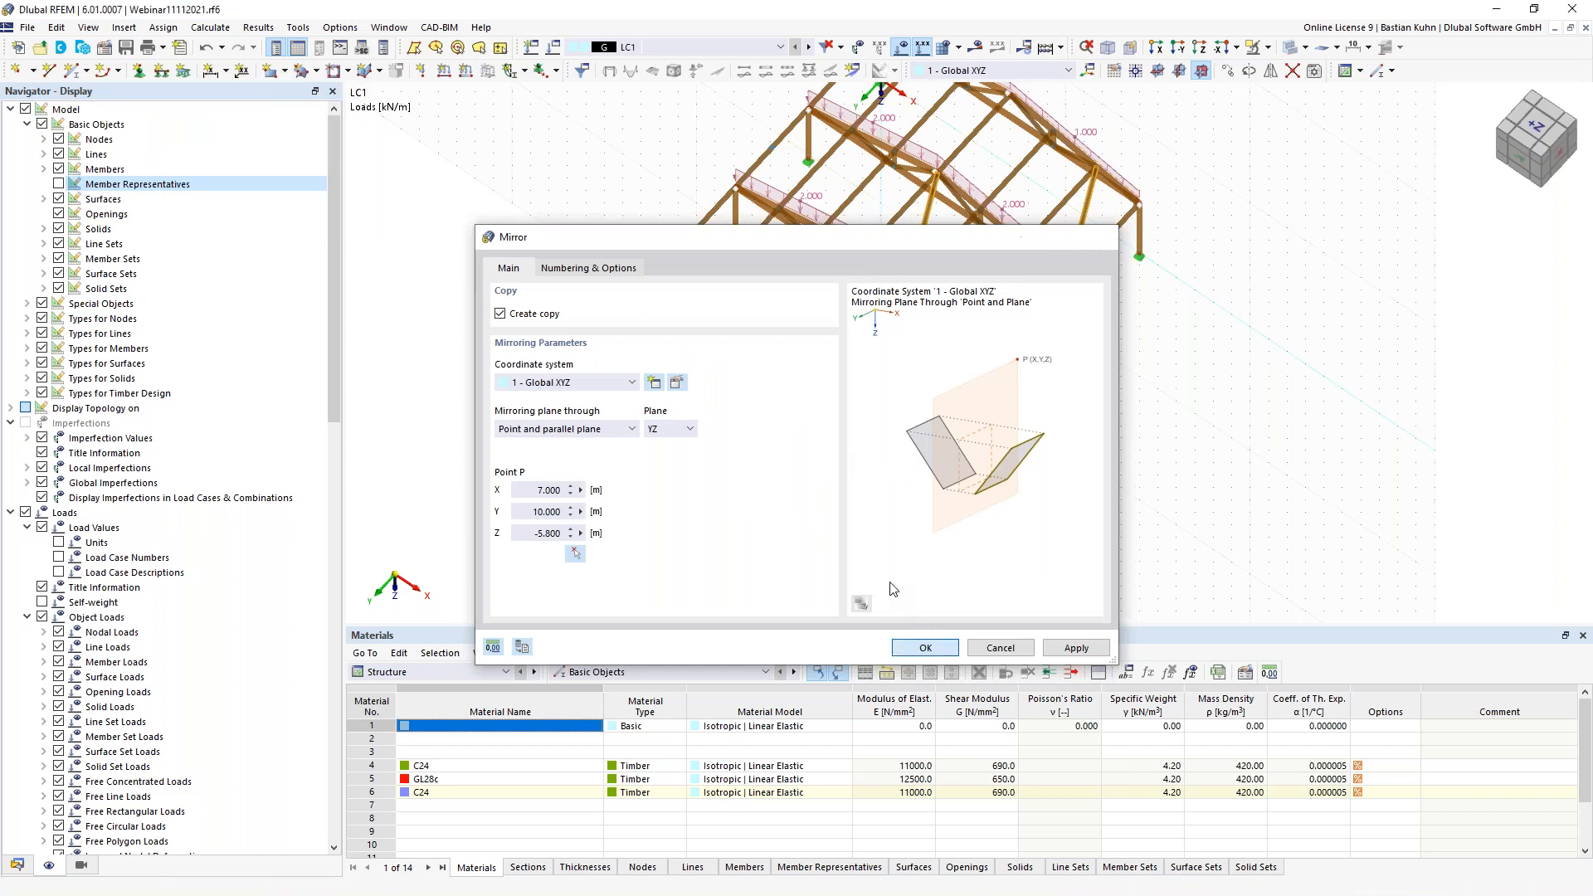
- Save the model as Webinar11112021.rf6 in the Temp folder
scroll(974, 564, "down", 2)
left_click(971, 549)
middle_click_drag(971, 549, 905, 469, "ctrl")
left_click(126, 47)
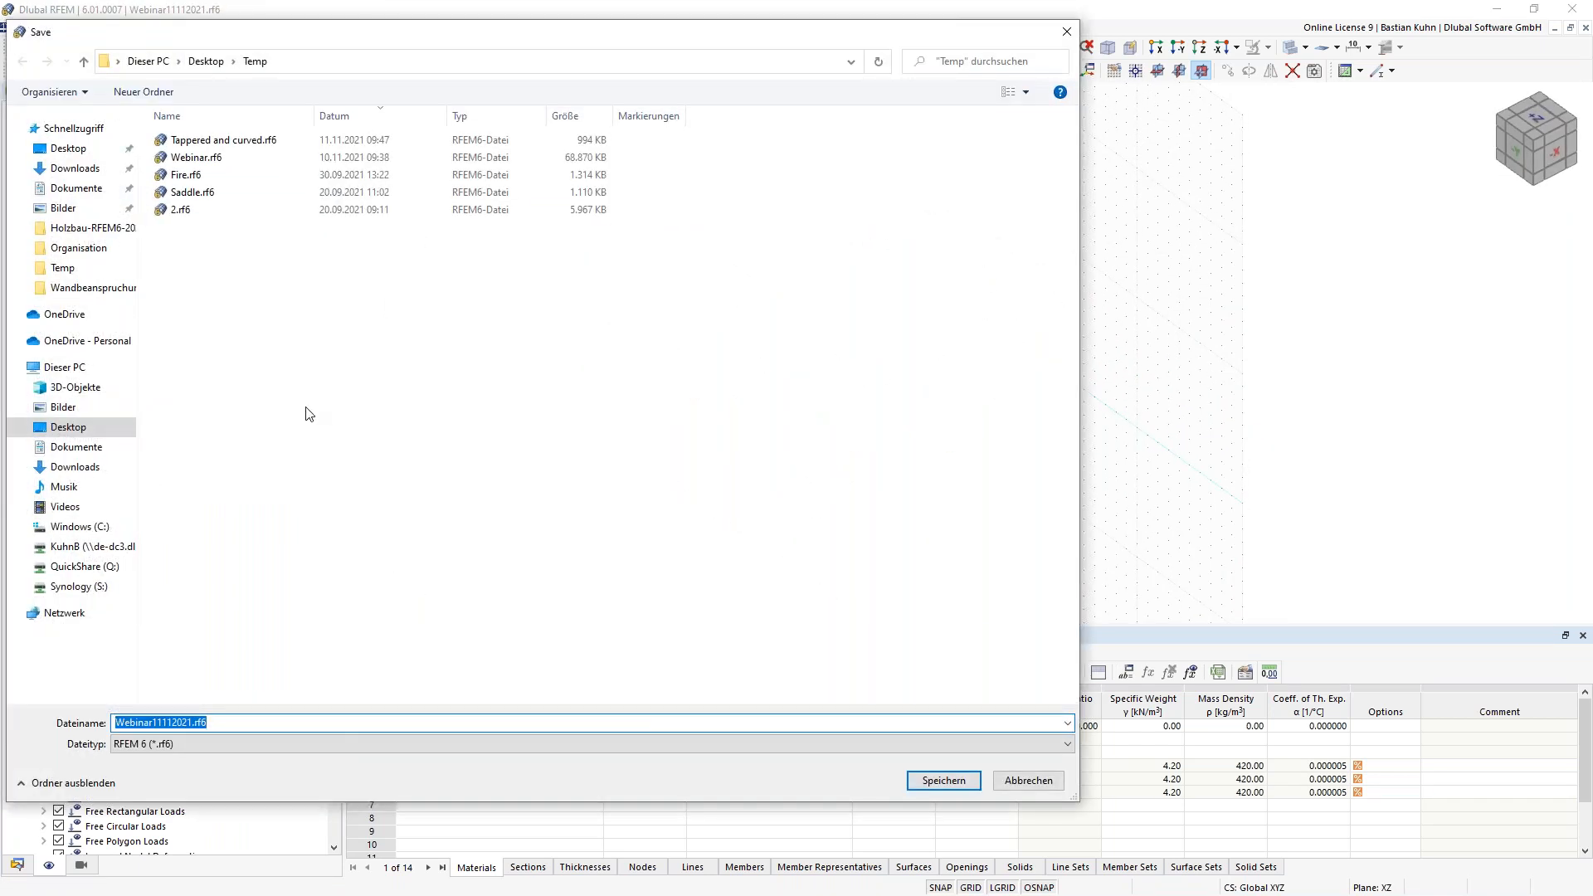
left_click(919, 776)
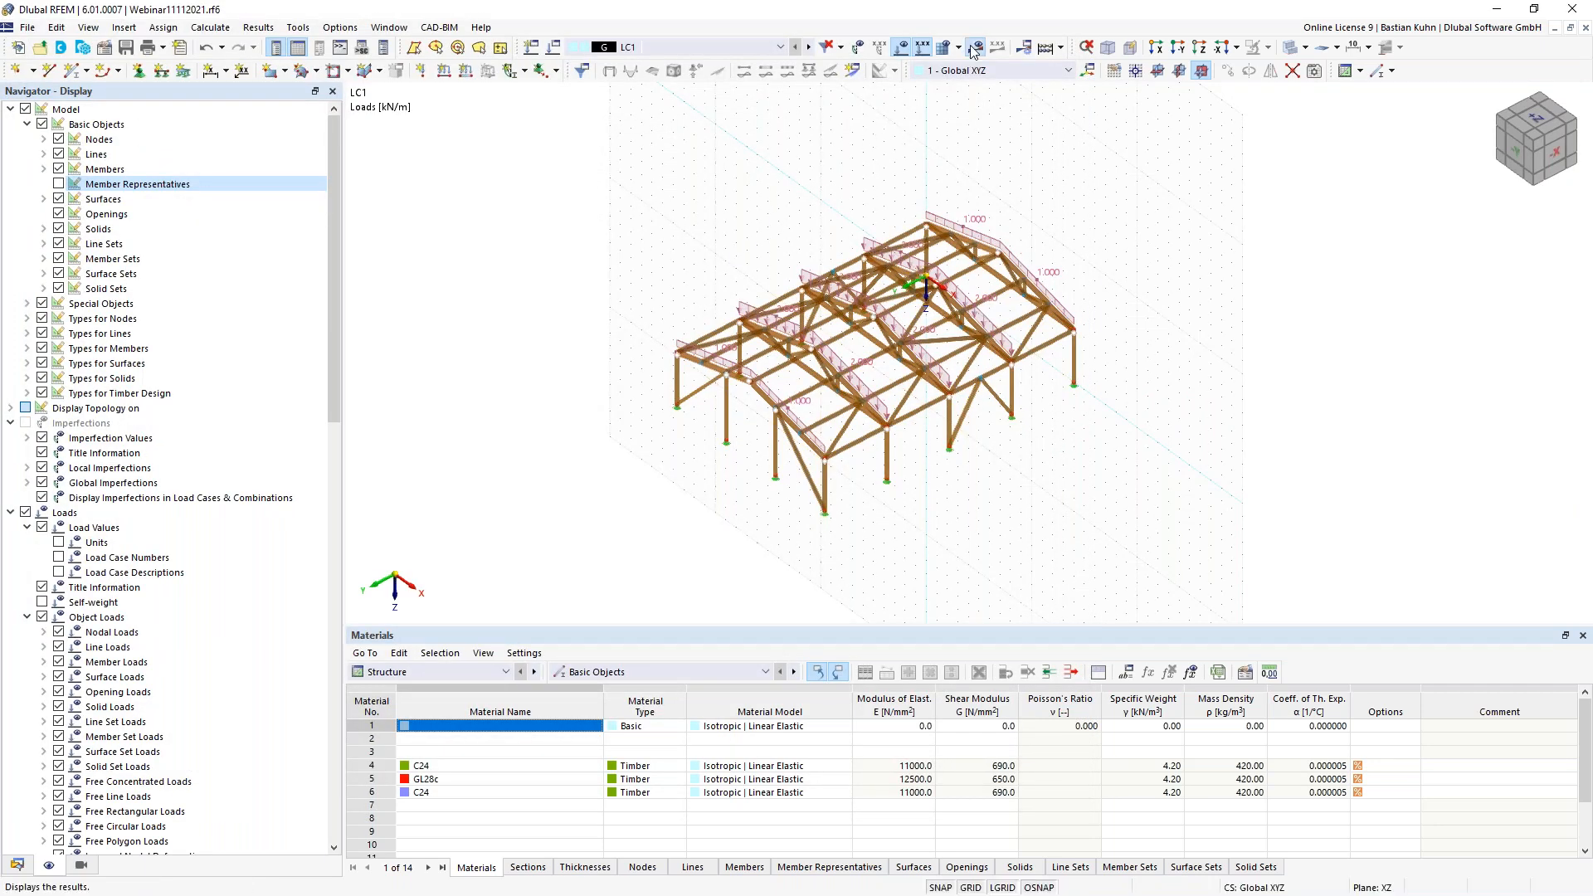
- Calculate the results for LC1 and examine the deformations of the whole hall
left_click(975, 49)
left_click(863, 525)
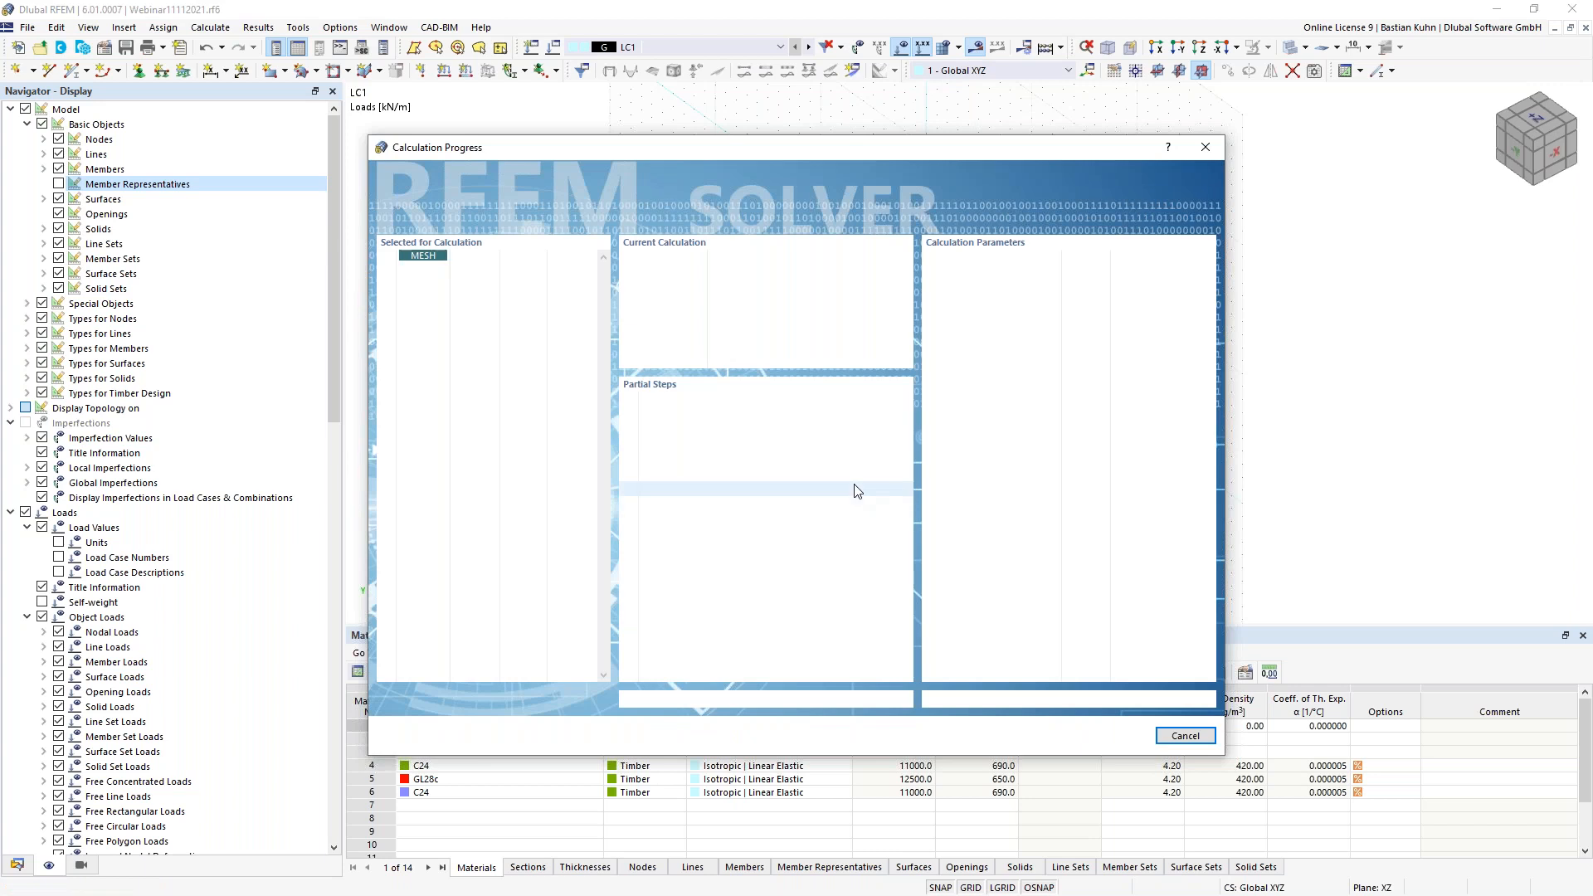
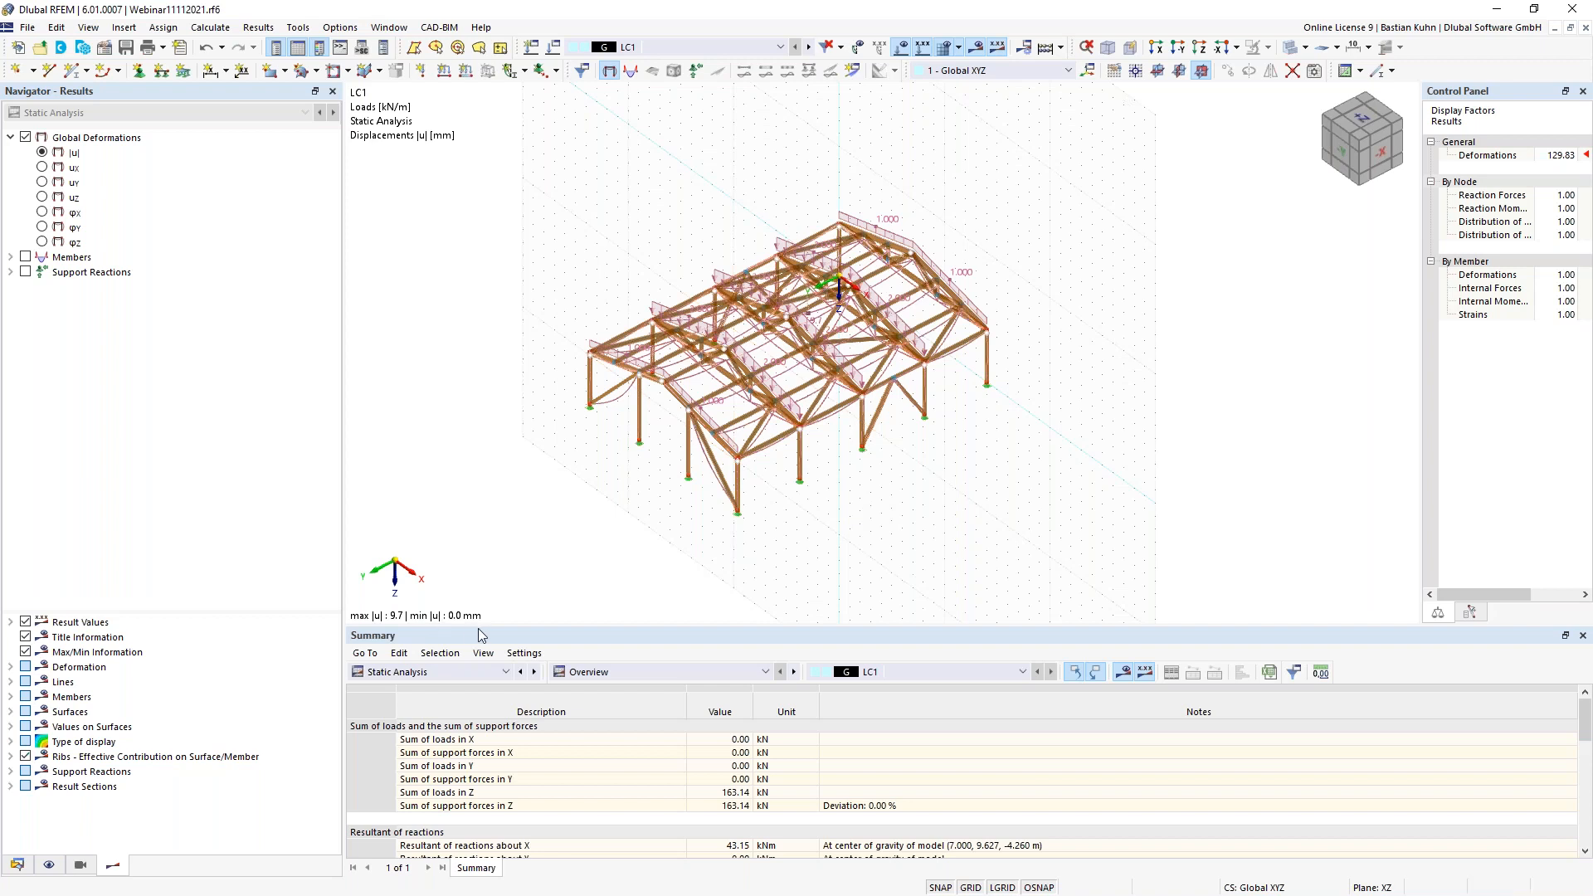
mouse_move(617, 523)
middle_mouse_down()
mouse_move(602, 548)
mouse_move(631, 538)
middle_mouse_up()
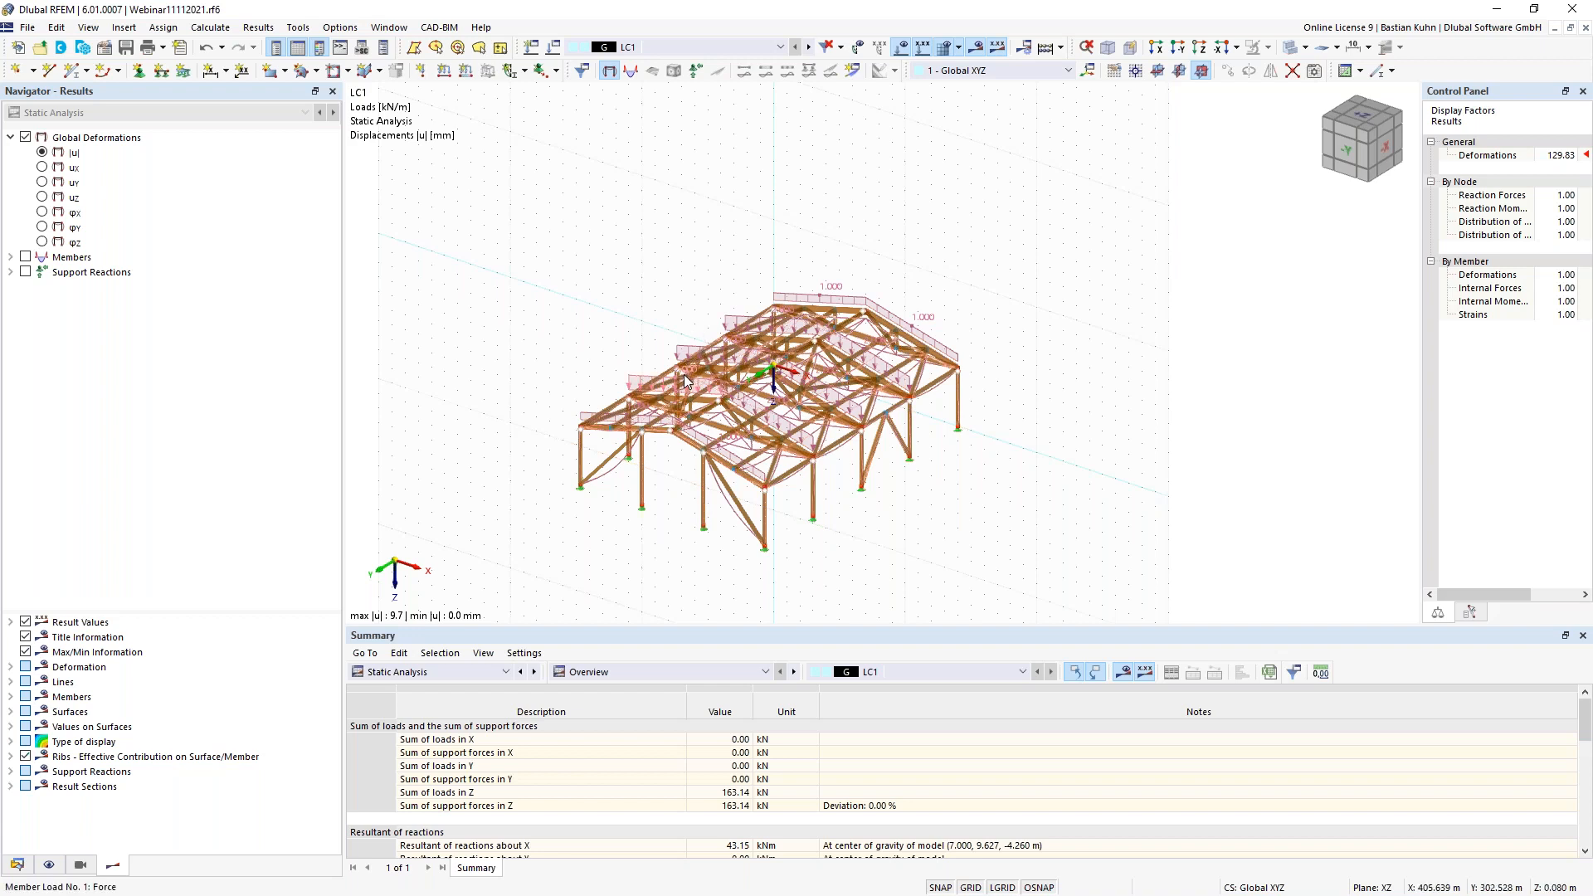
- Create a rectangular Load Transfer surface over the roof slope from the X = 0 m eave to the ridge, accepting the deletion of the results
left_click(271, 73)
left_click(523, 235)
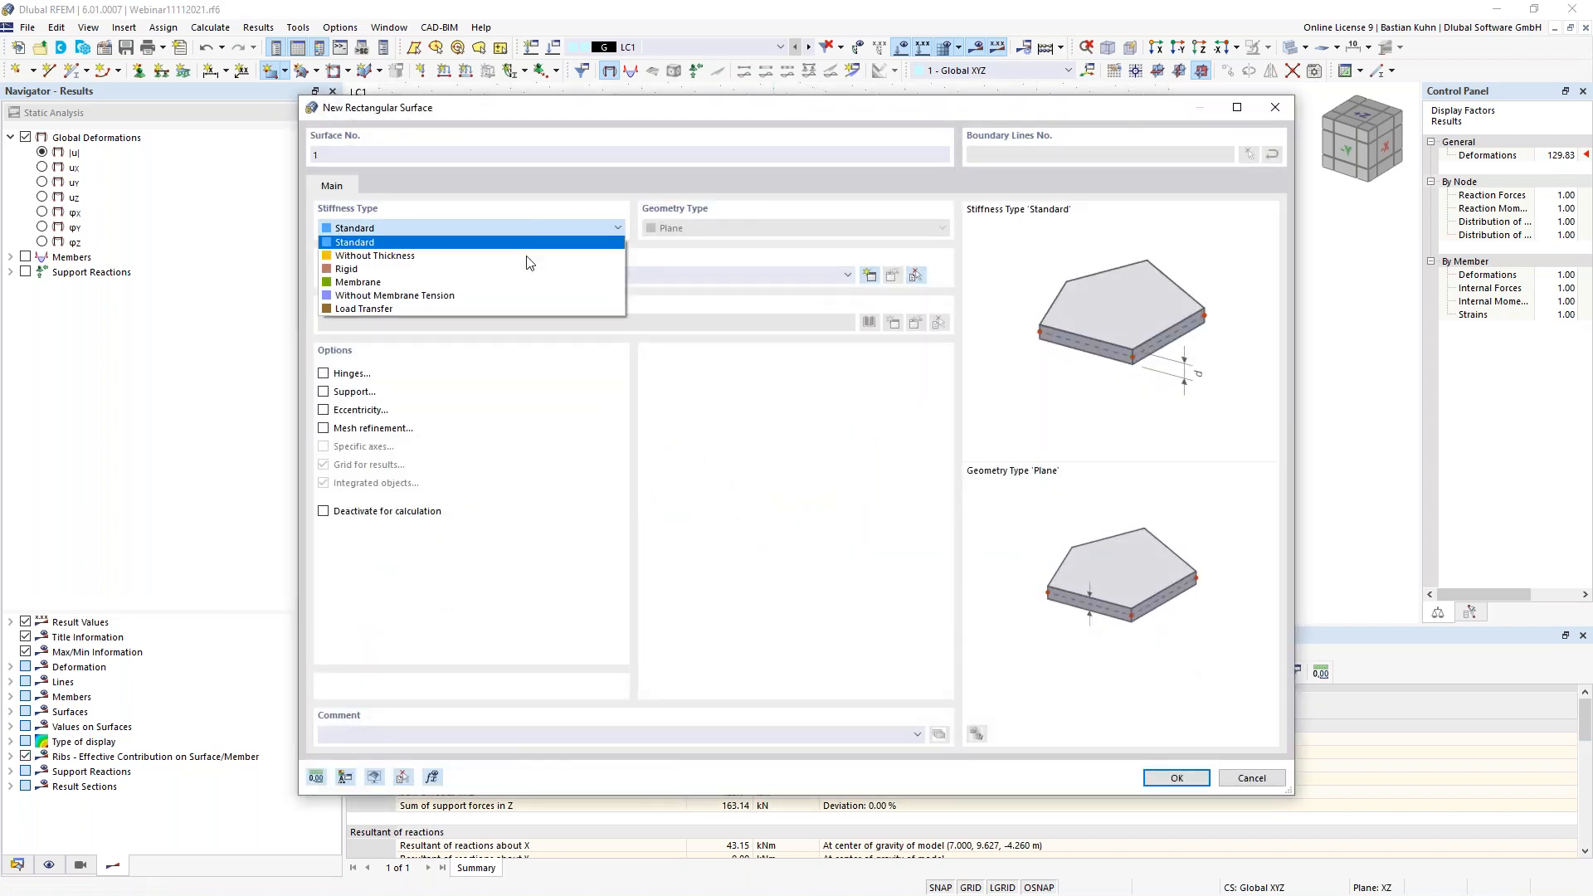
left_click(531, 308)
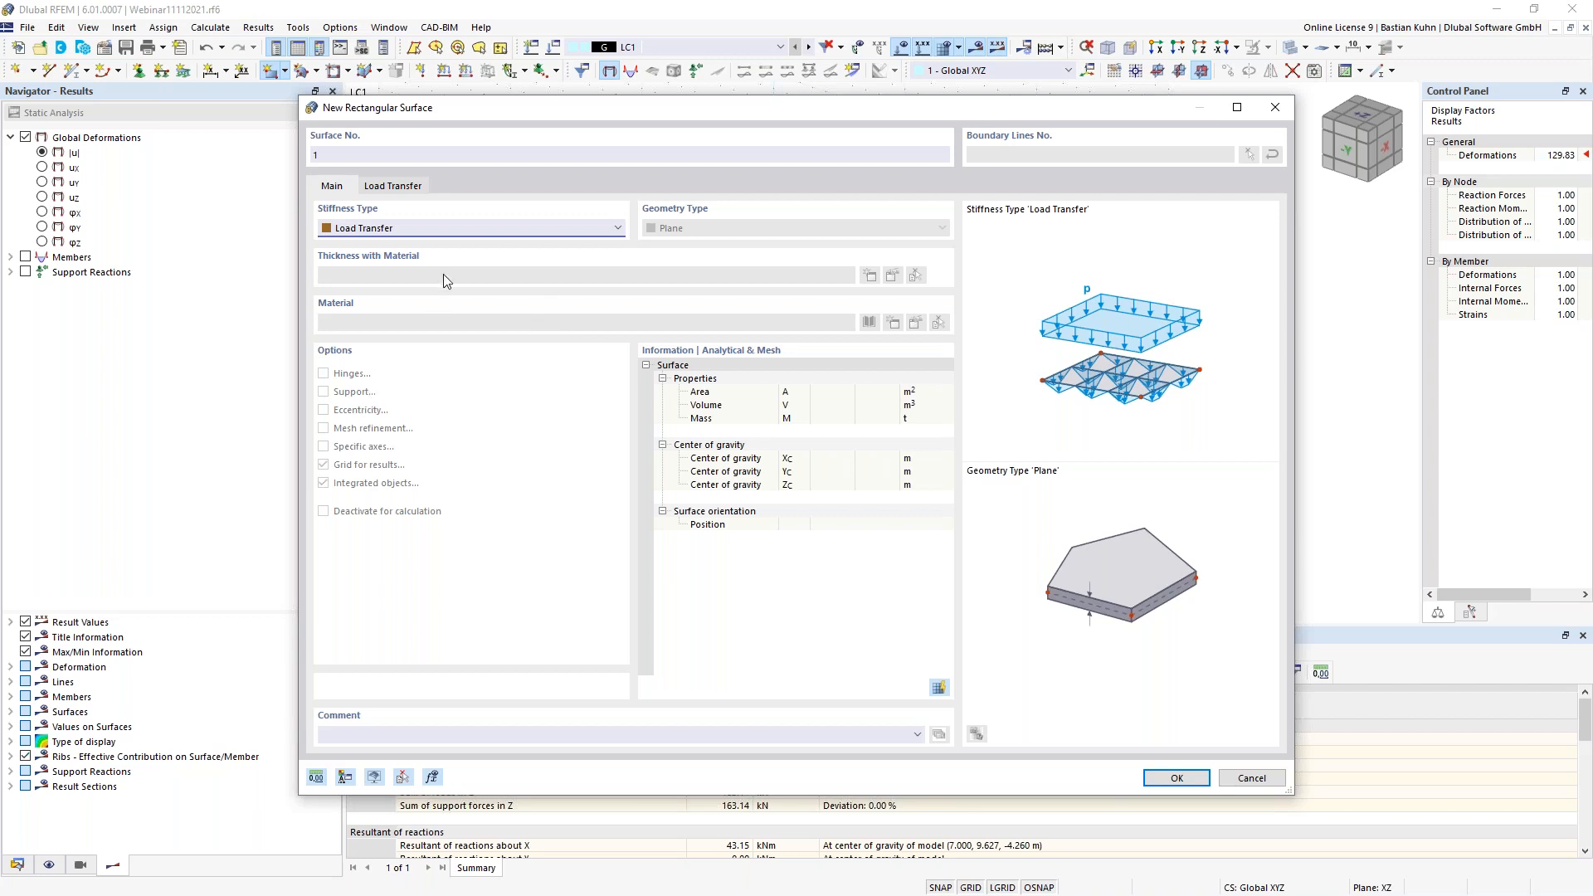
left_click(403, 188)
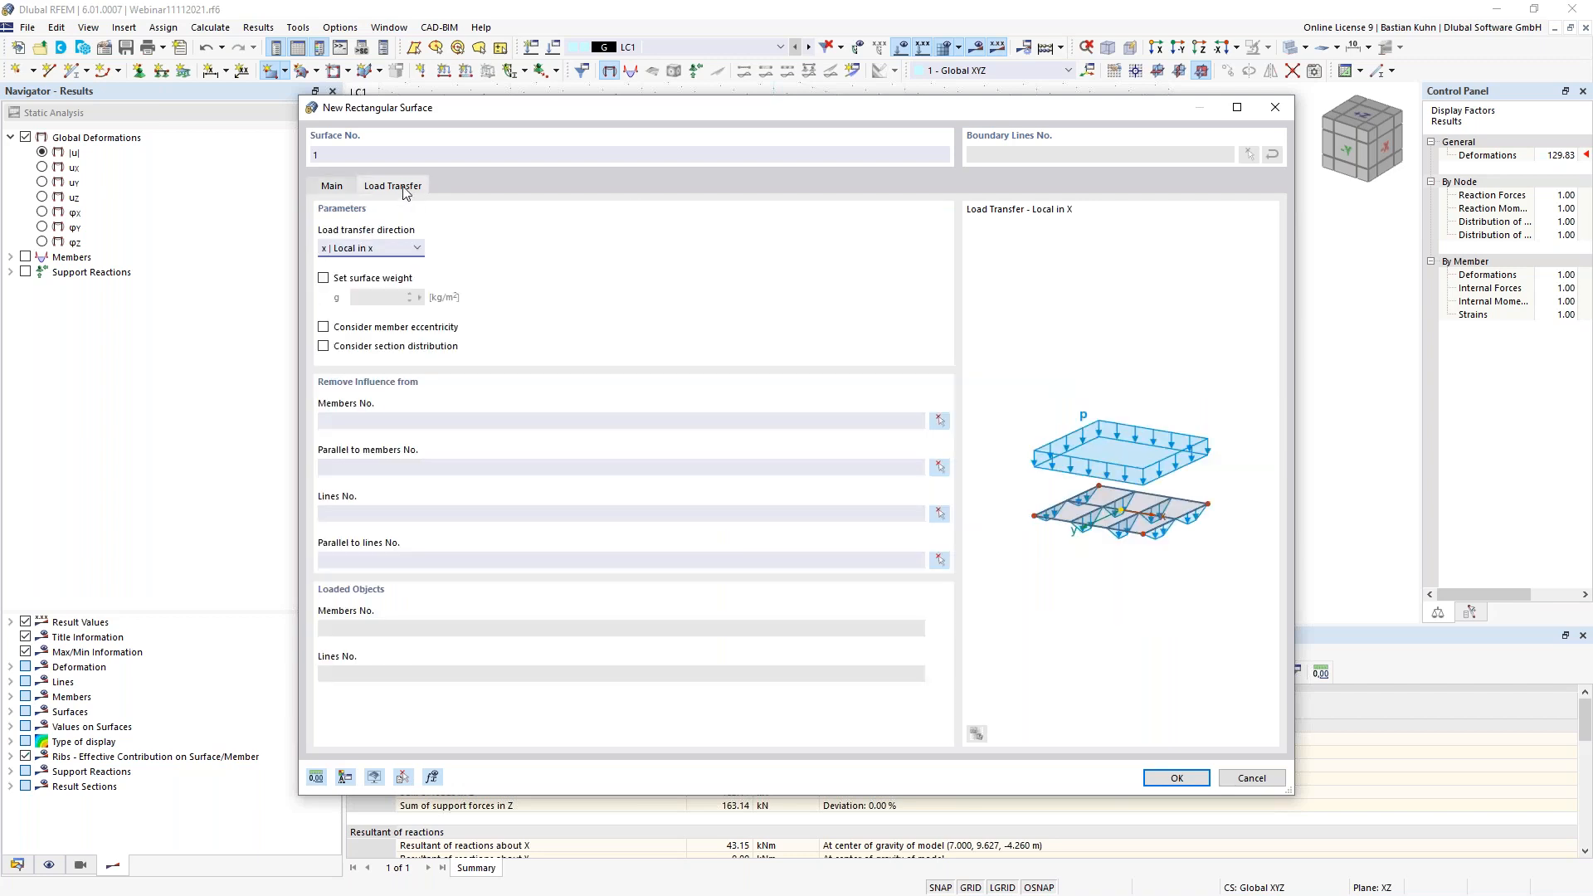
left_click(335, 189)
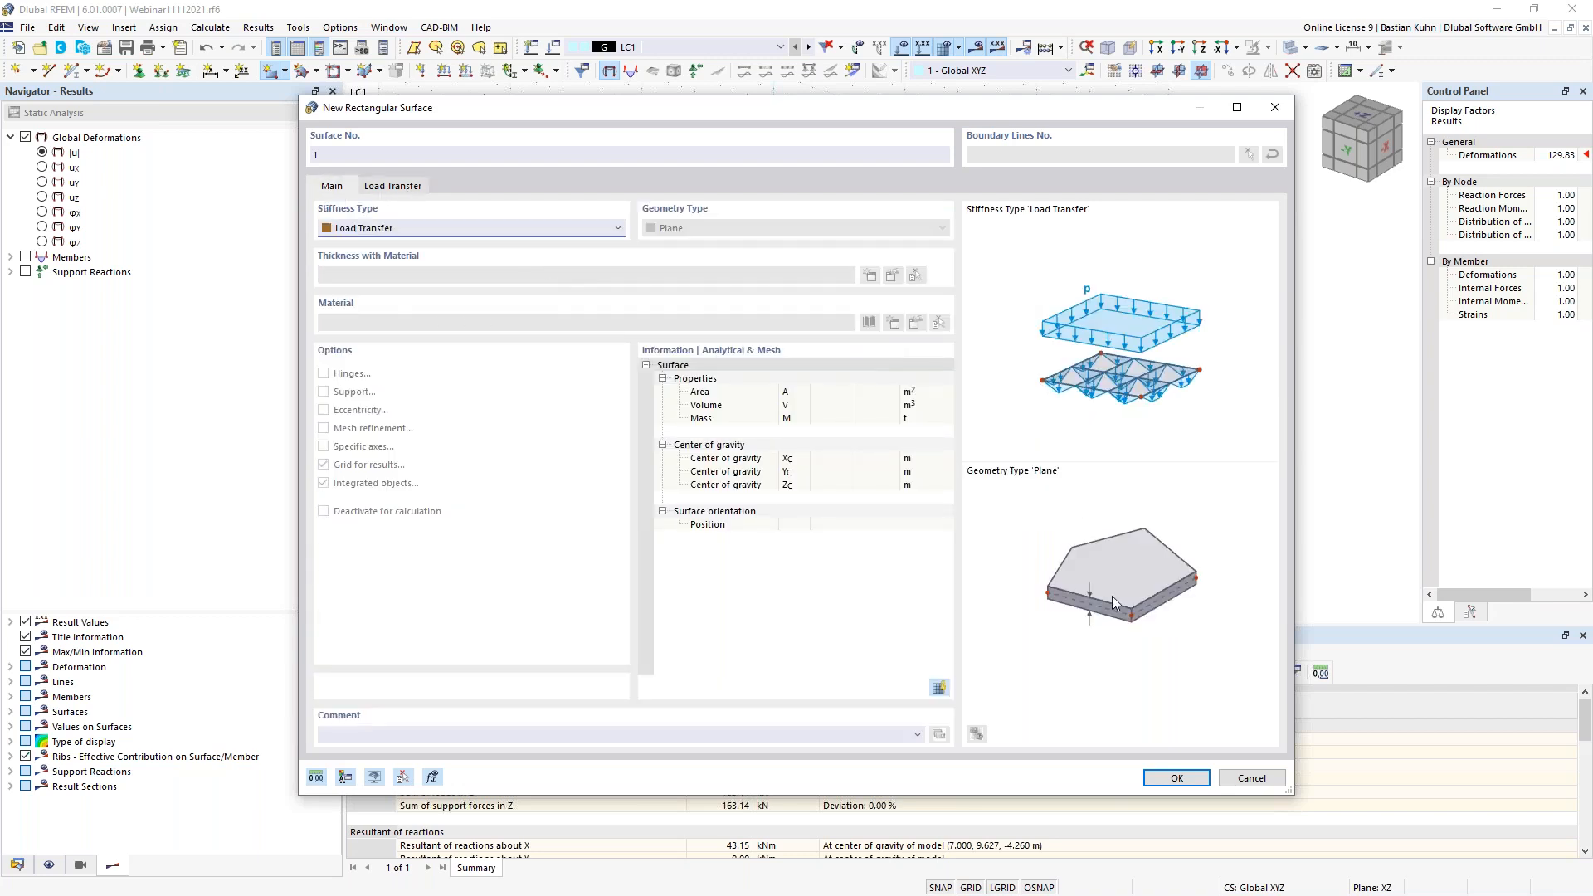
left_click(1176, 778)
middle_click_drag(652, 196, 662, 254, "ctrl")
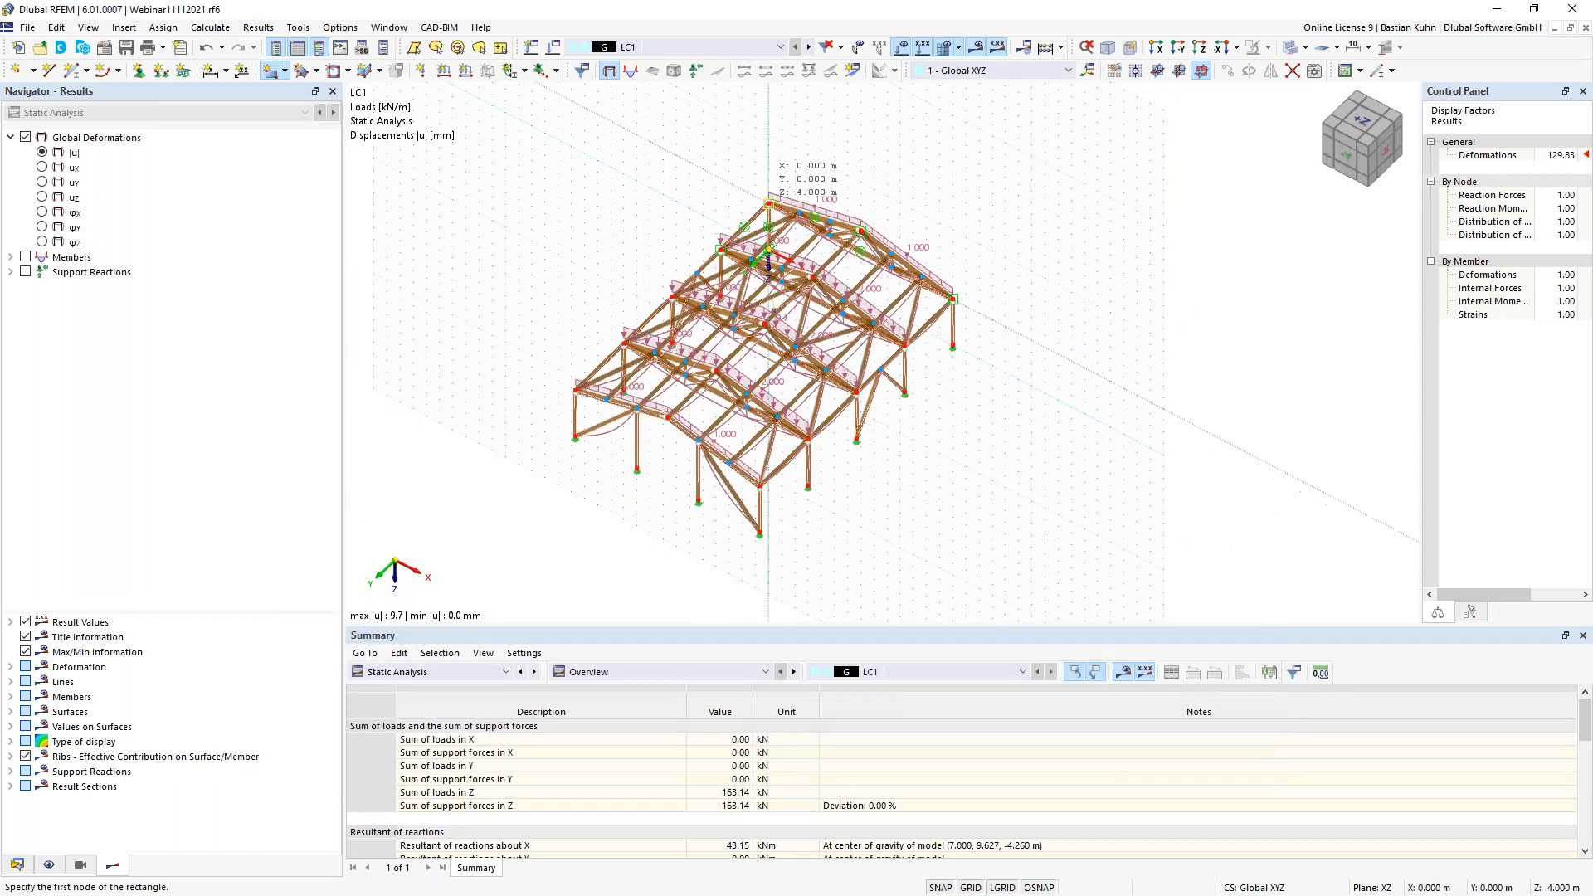
left_click(756, 219)
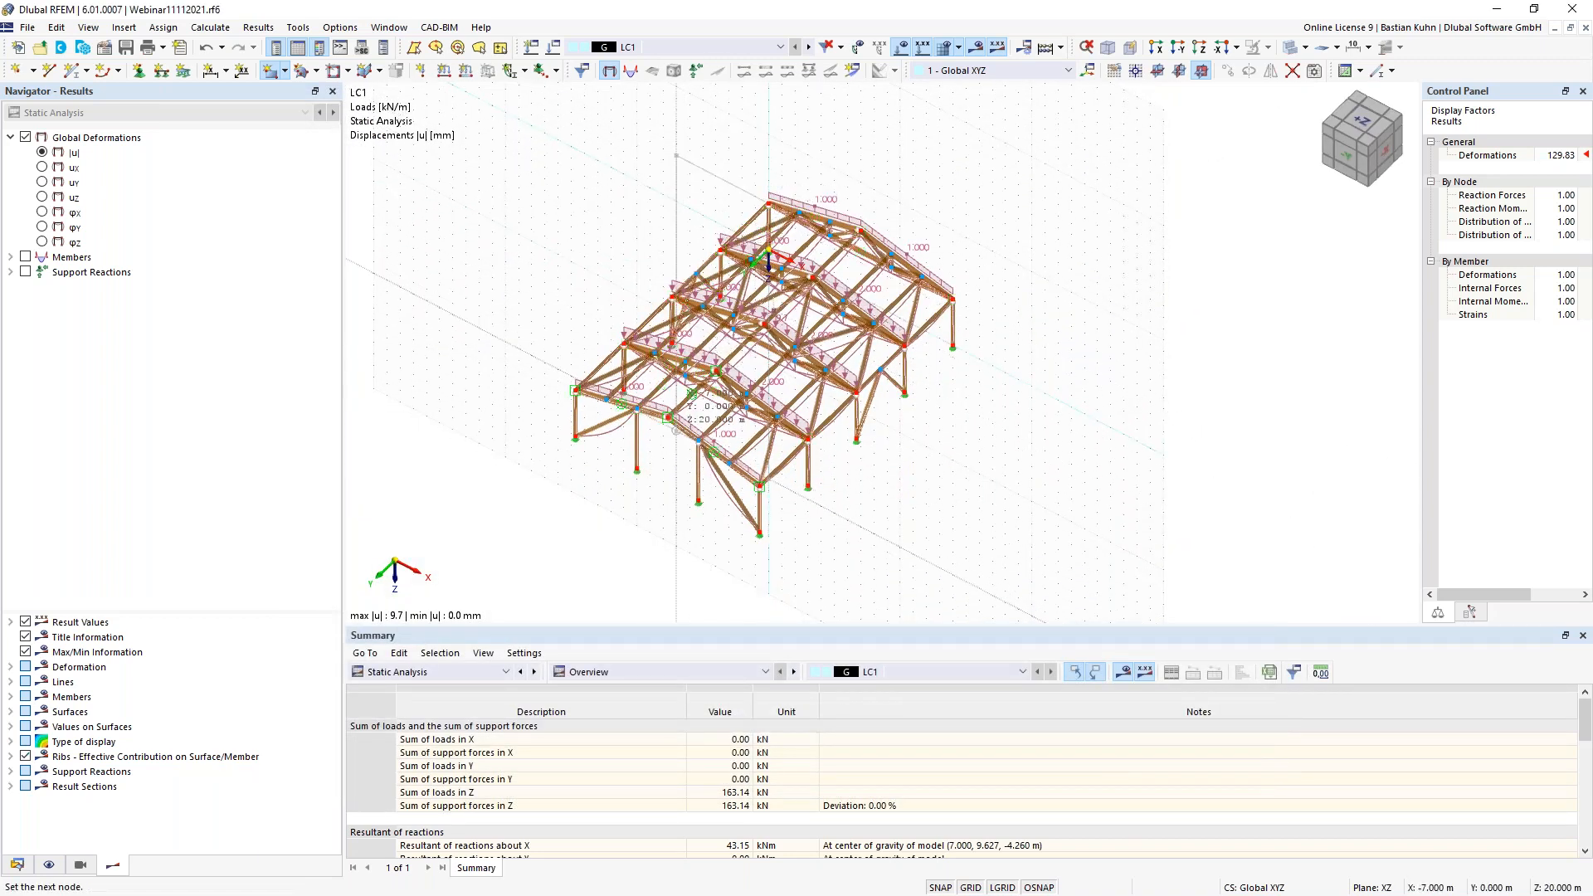
left_click(691, 392)
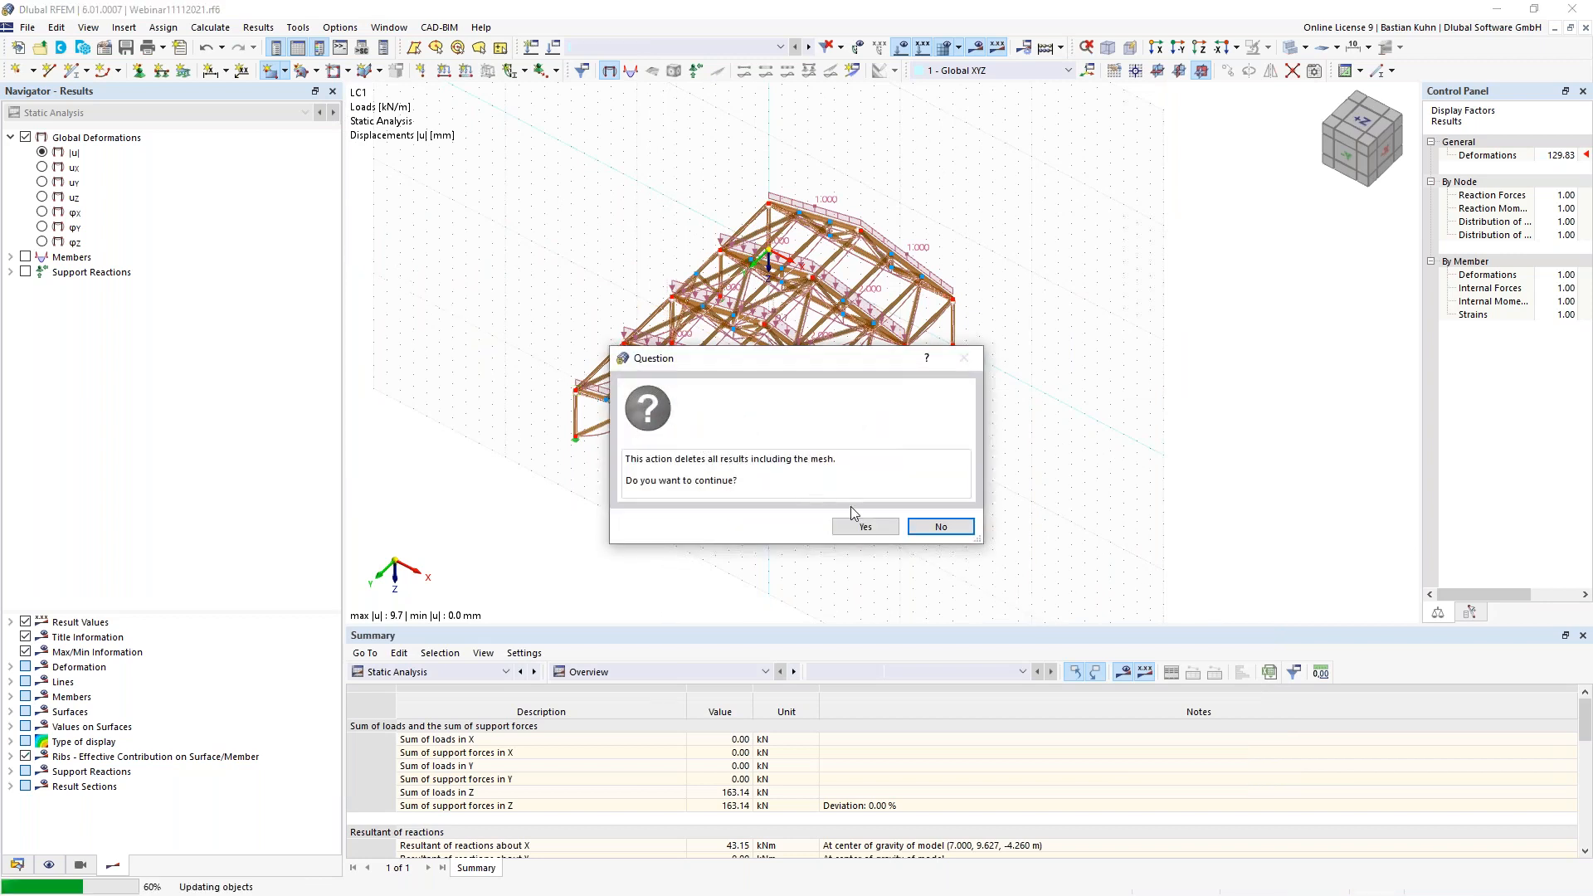
left_click(864, 530)
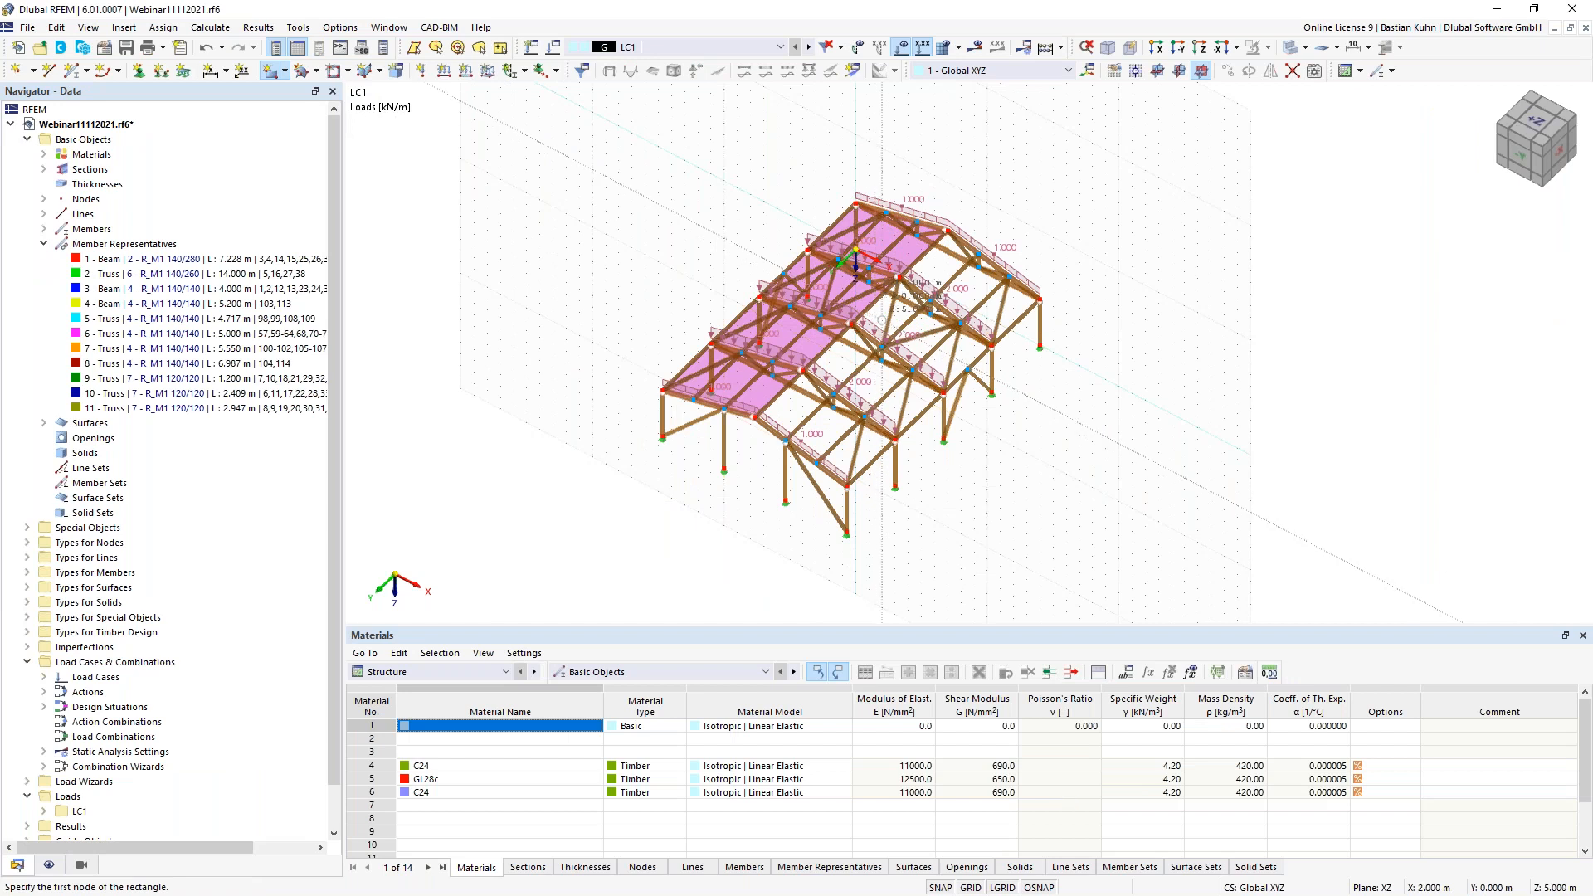
- Add a second rectangular Load Transfer surface from the ridge node at X = 7 m, Y = 0 m to the opposite eave corner at Y = 20 m
scroll(934, 279, "up", 1)
scroll(933, 279, "up", 1)
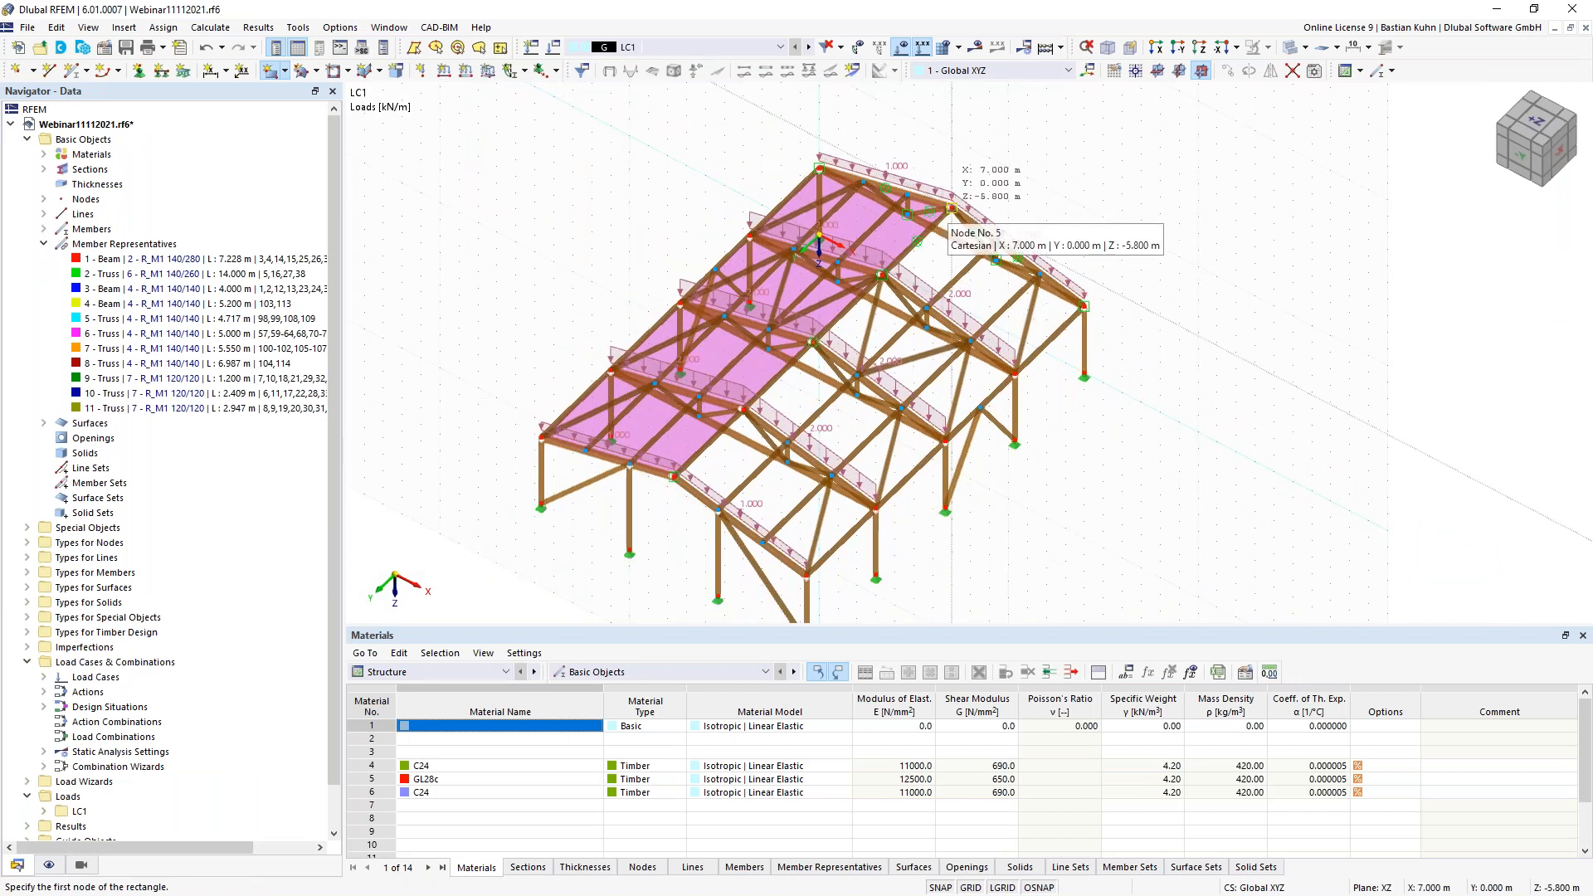
left_click(952, 208)
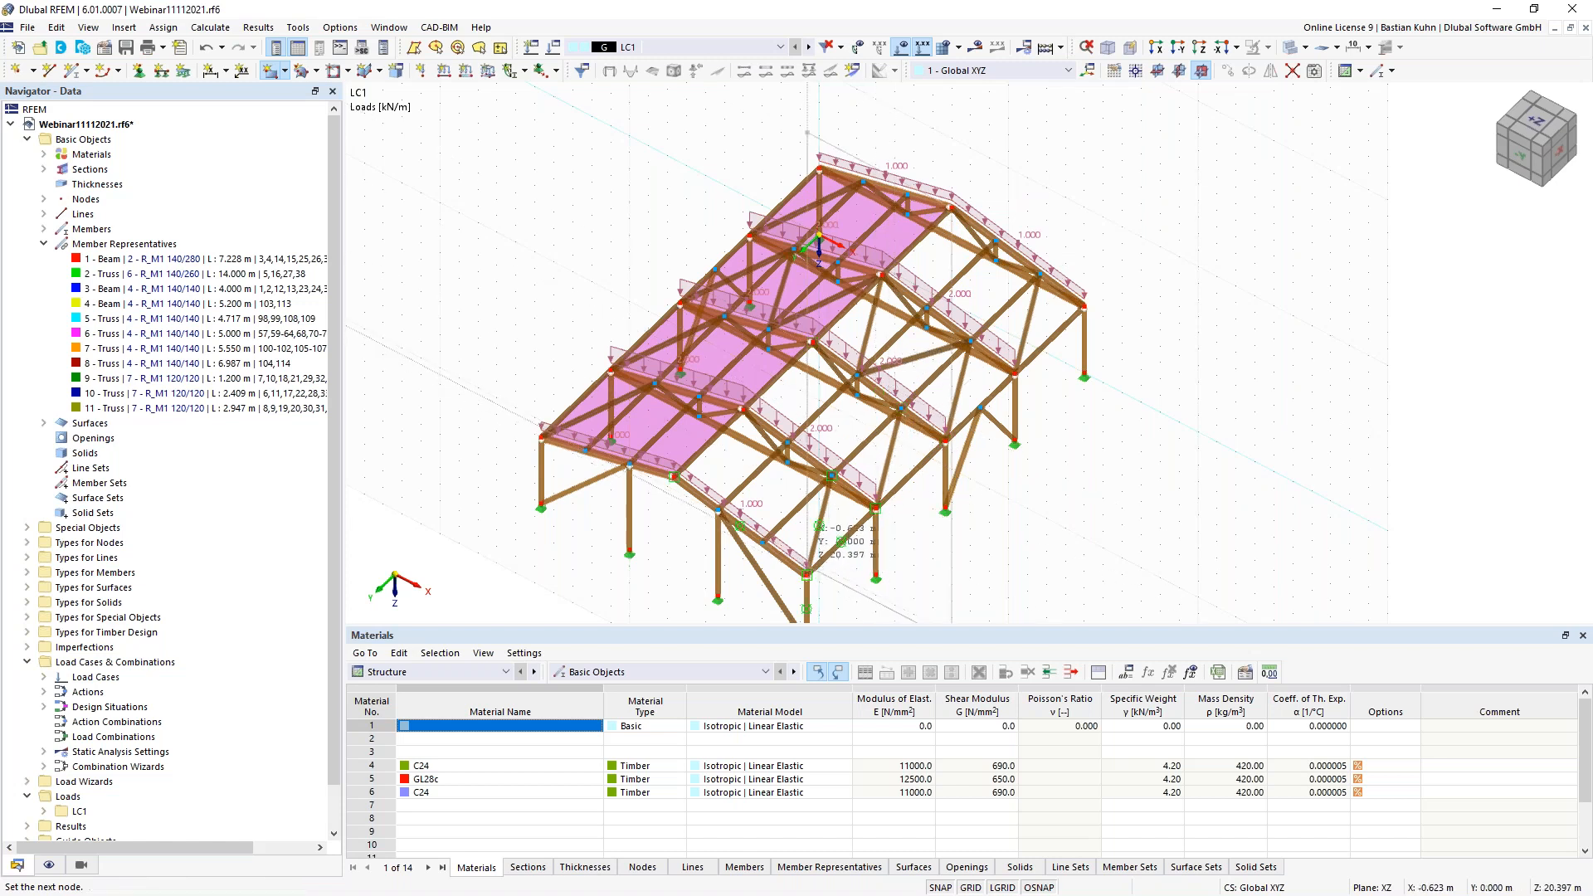
scroll(819, 528, "up", 4)
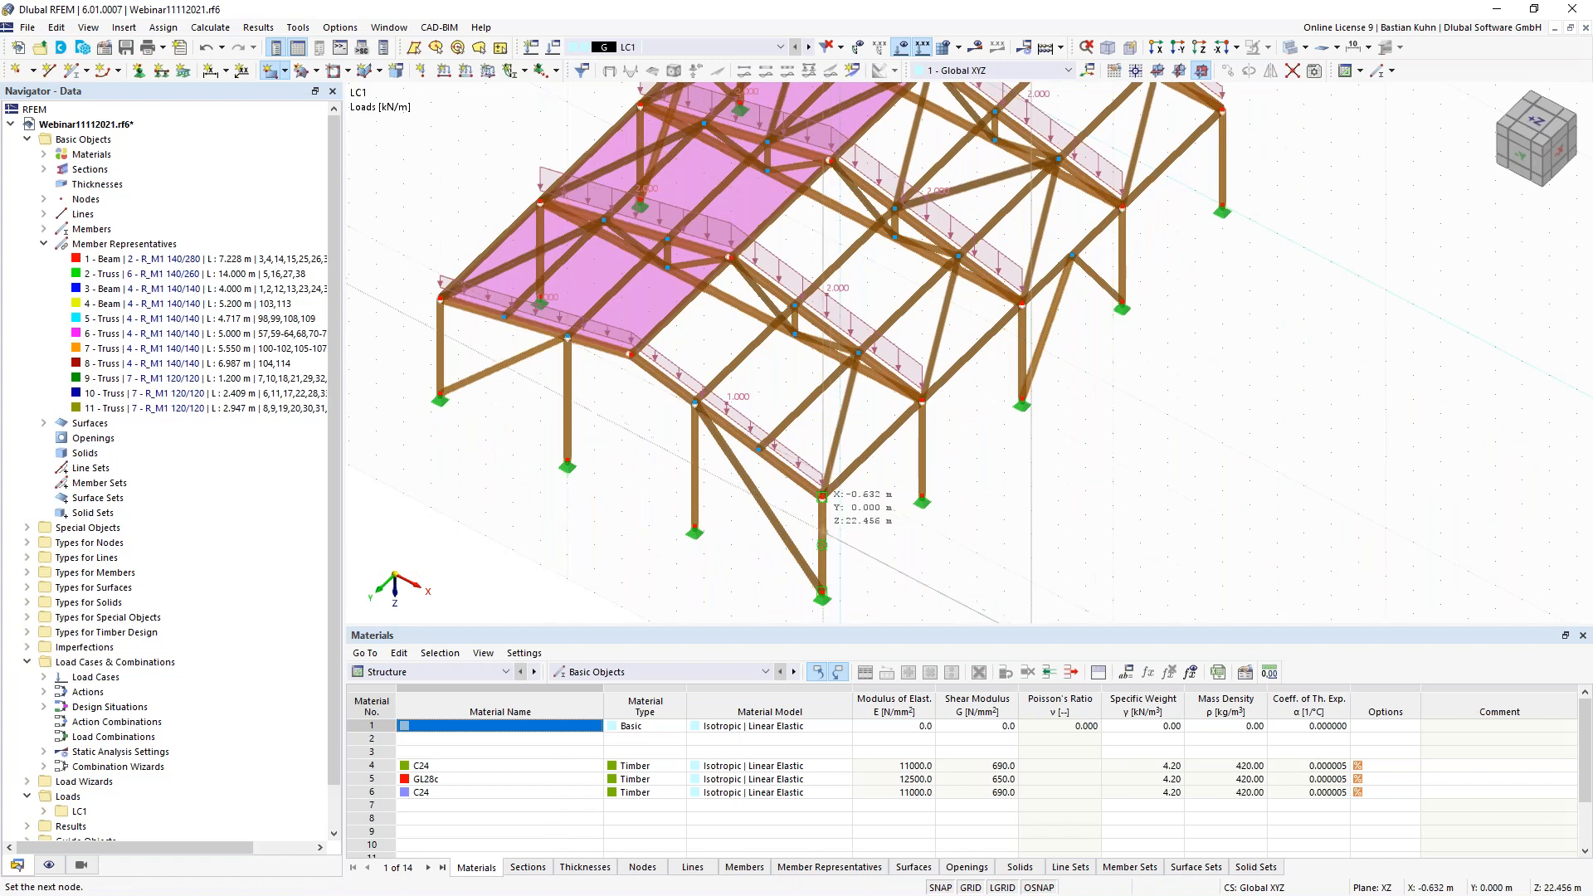
left_click(822, 498)
key("Escape")
- Edit the load transfer surface on the X = 0 m roof slope, excluding influence parallel to eave member 92 and bracing diagonal 105
scroll(853, 534, "down", 5)
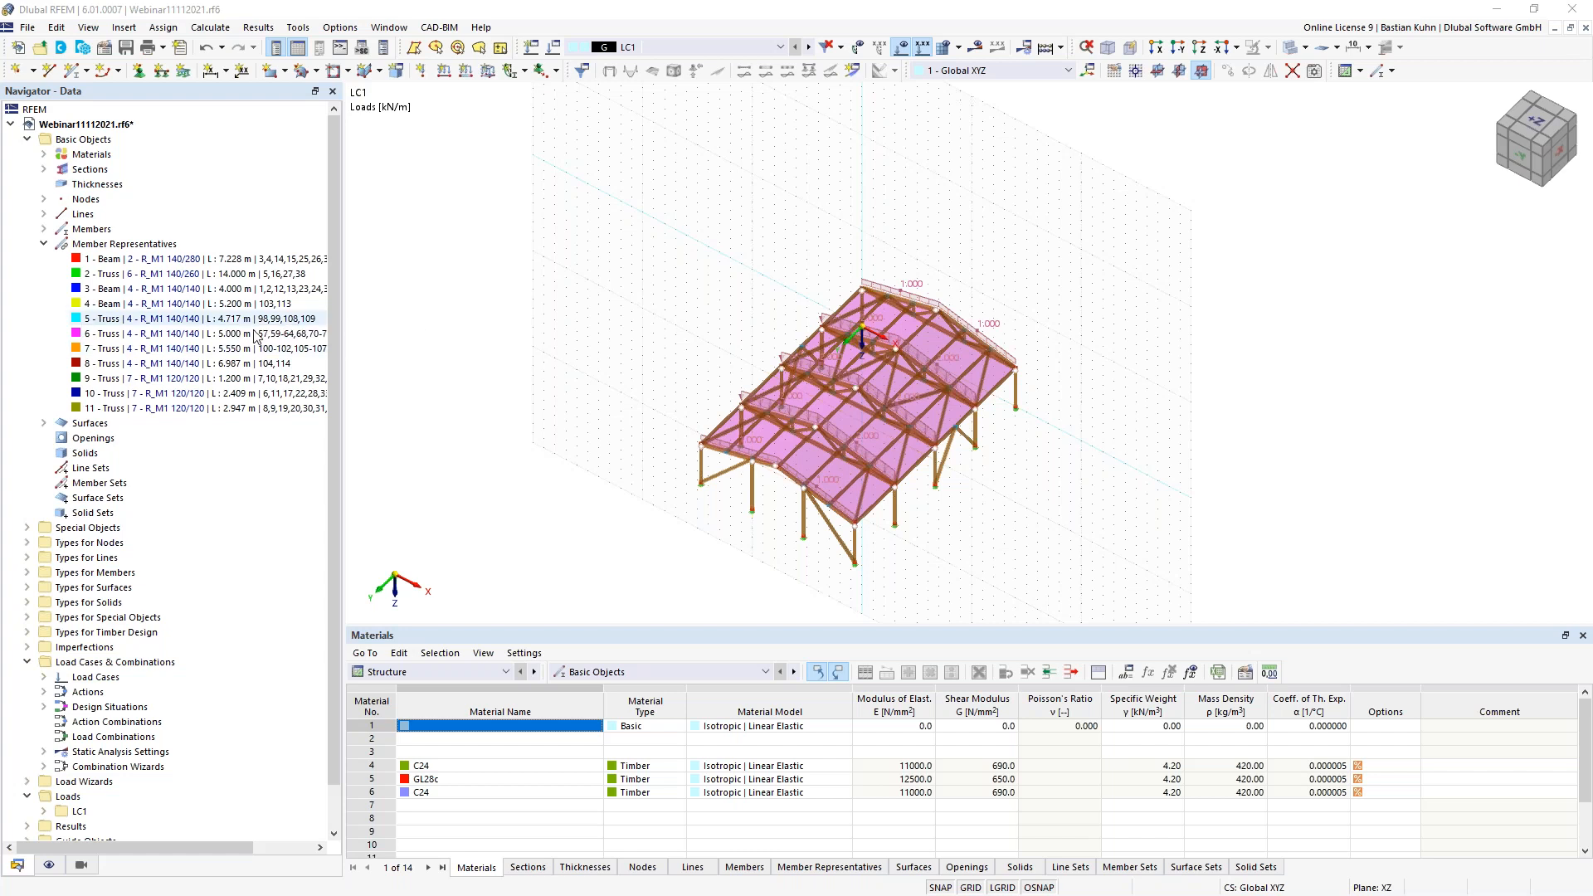
scroll(544, 384, "up", 2)
middle_click_drag(545, 384, 497, 315)
scroll(798, 356, "up", 1)
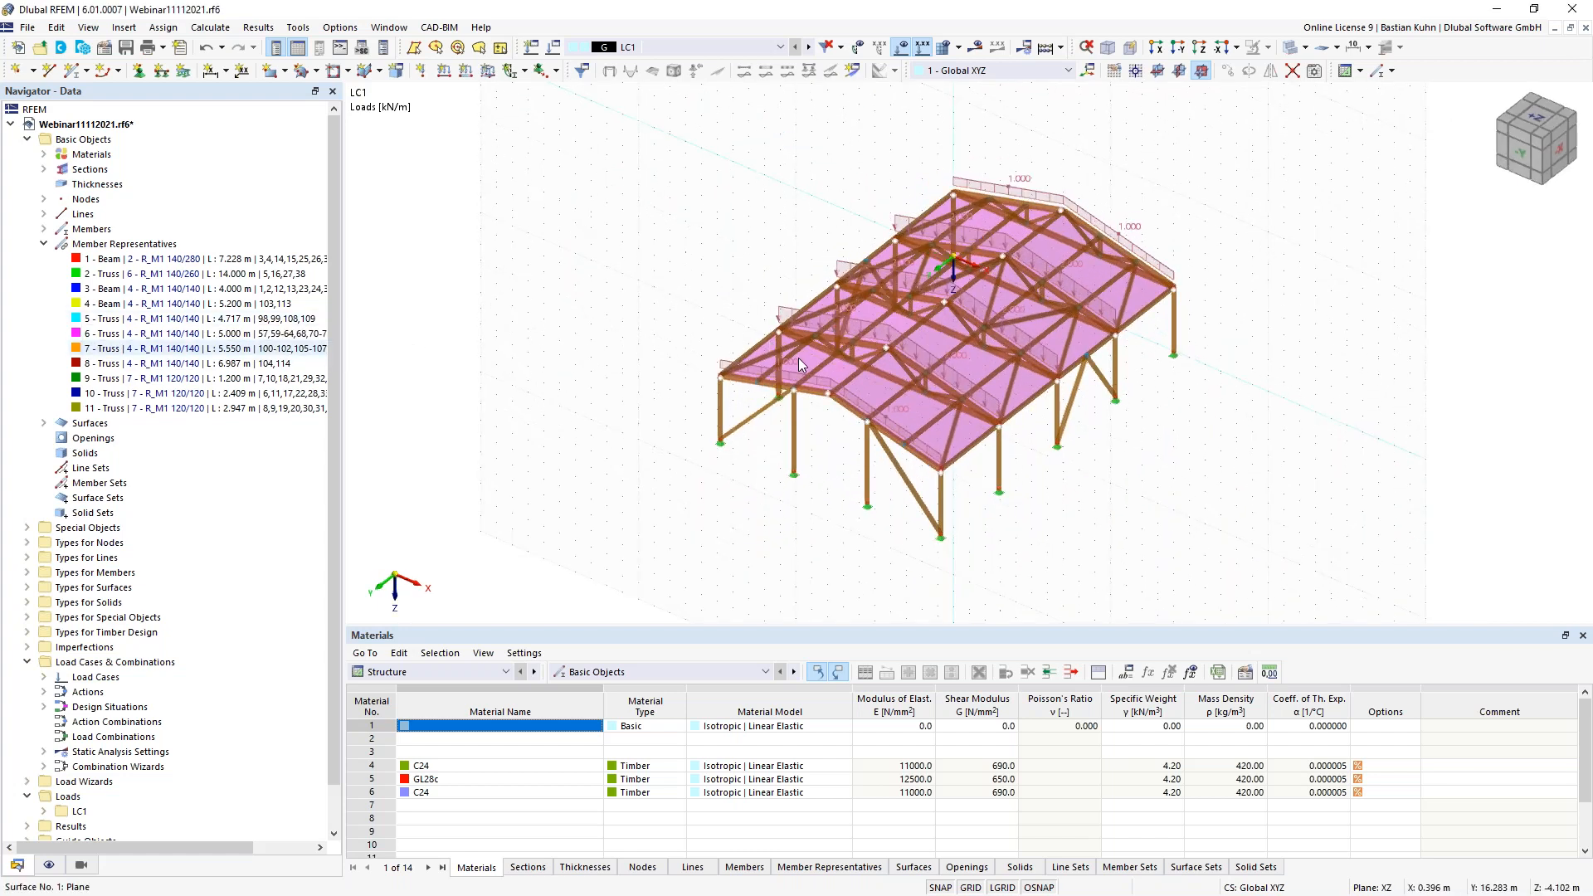
scroll(834, 363, "up", 1)
double_click(845, 367)
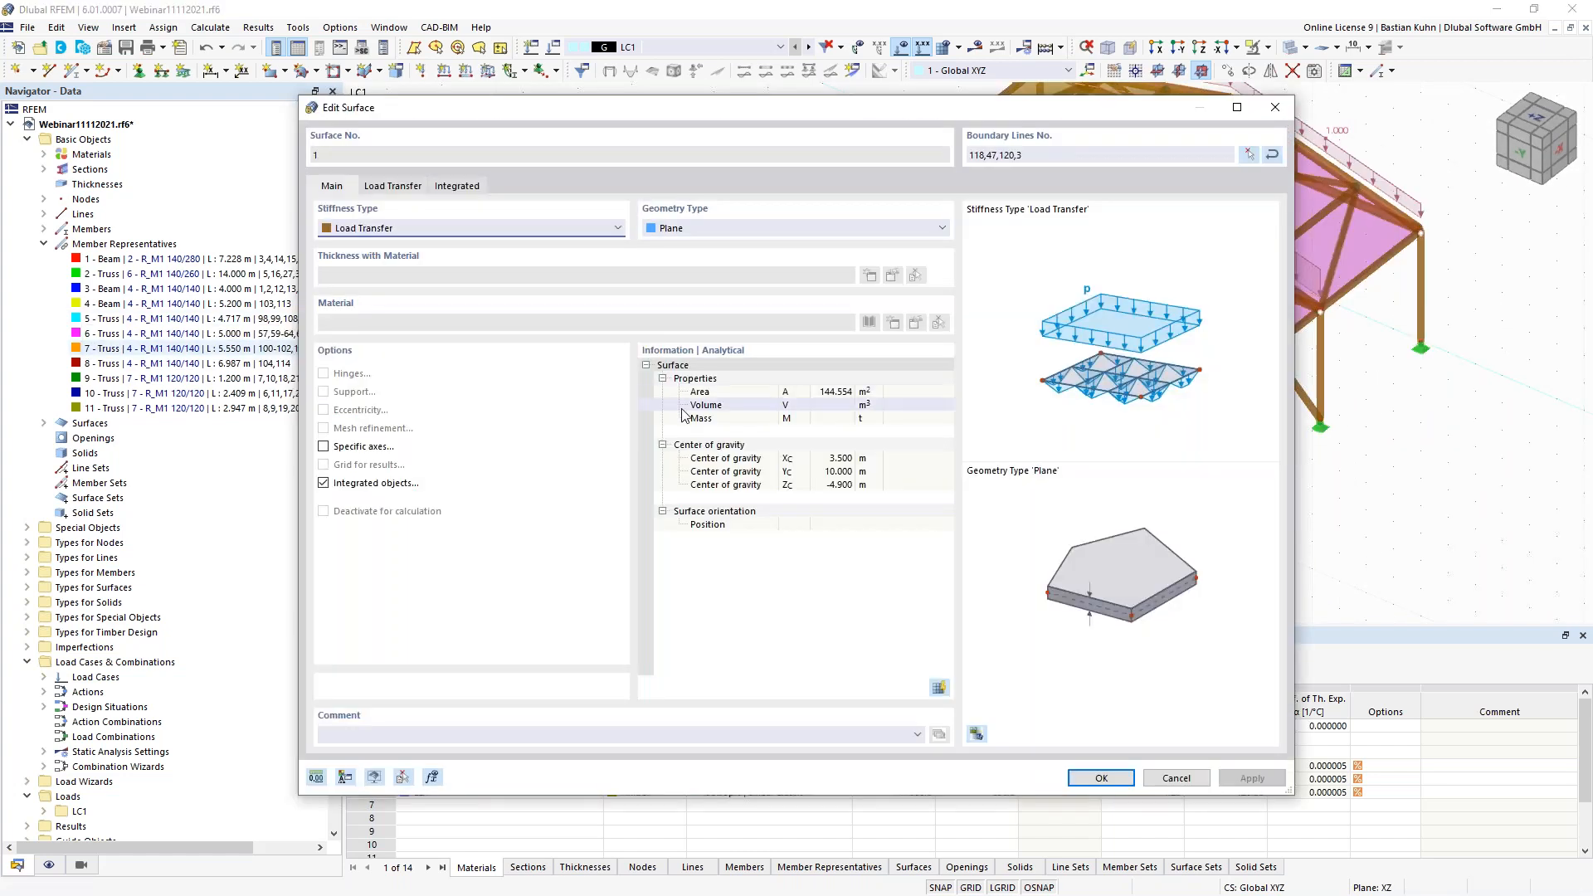
left_click(398, 185)
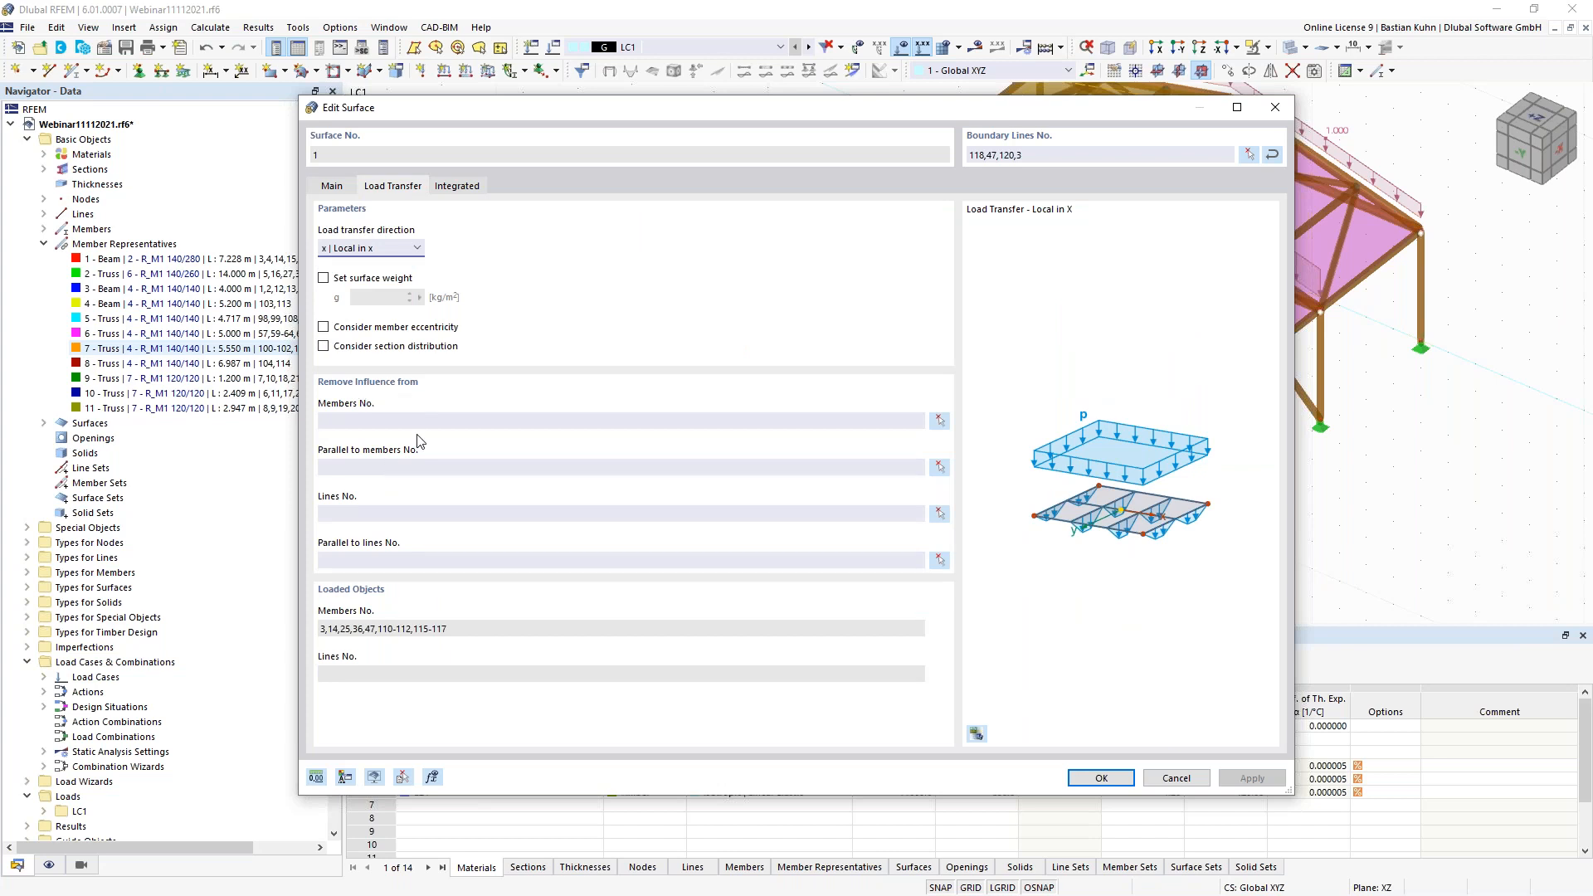
left_click(939, 469)
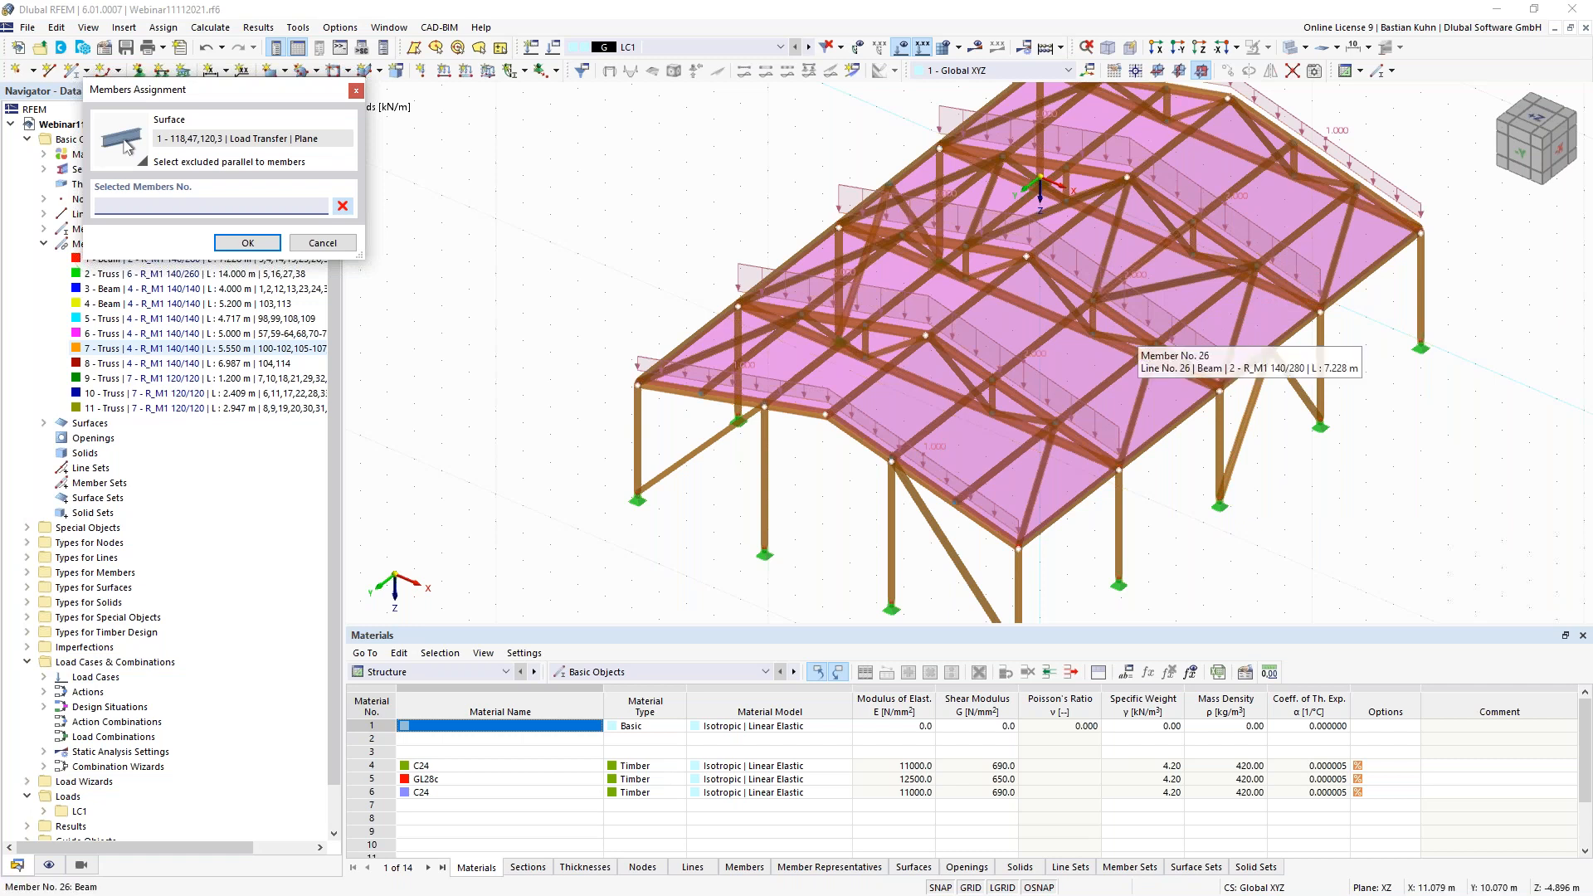
middle_click_drag(1087, 326, 1005, 319)
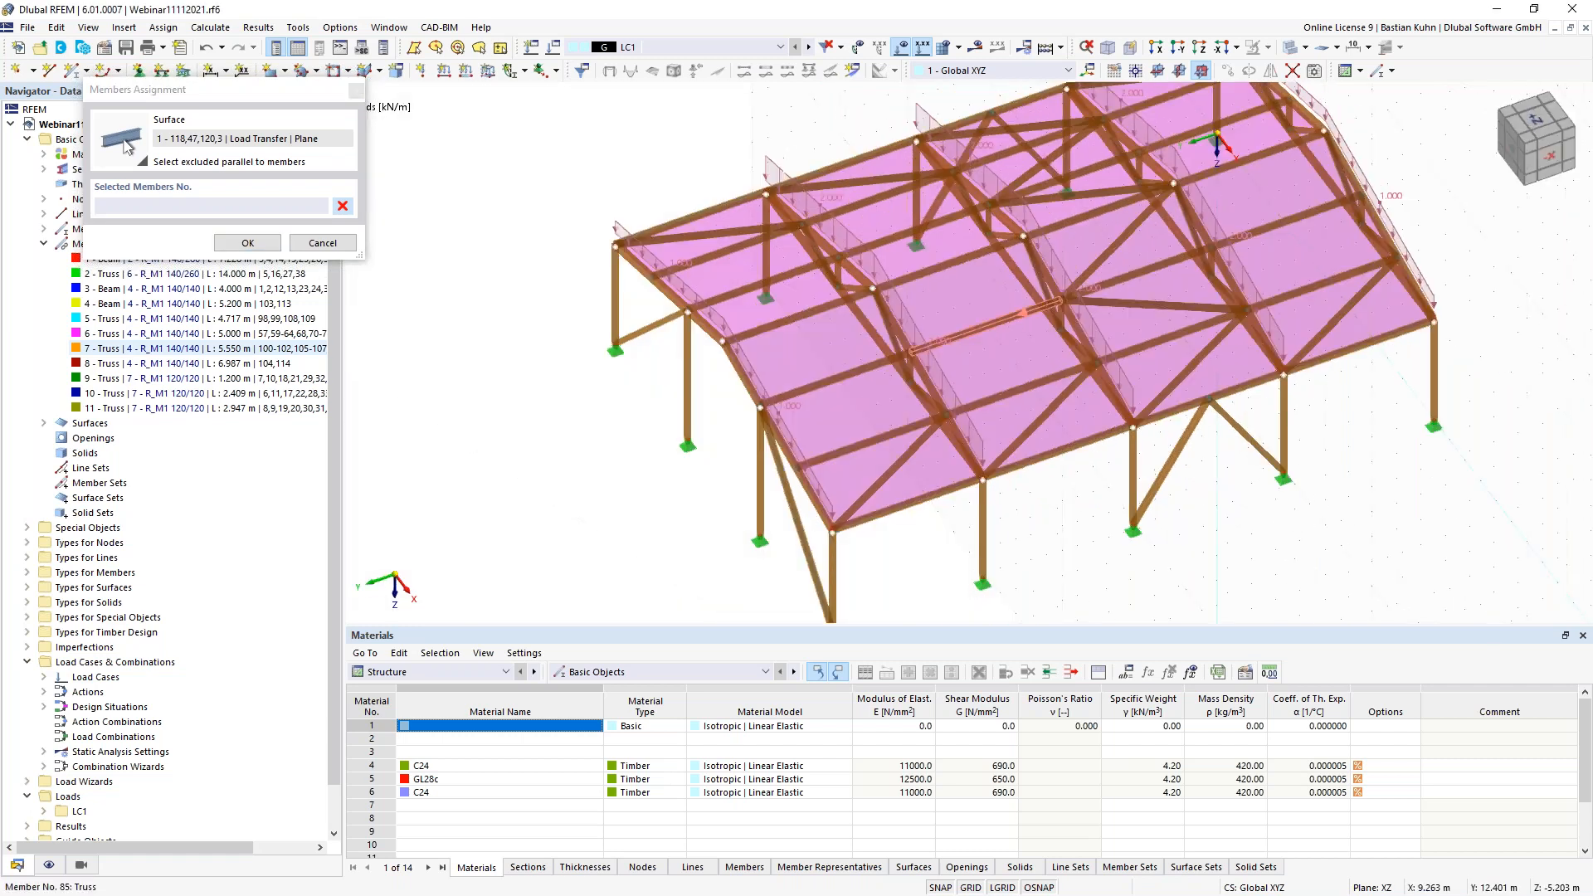
left_click(933, 497)
left_click(897, 464)
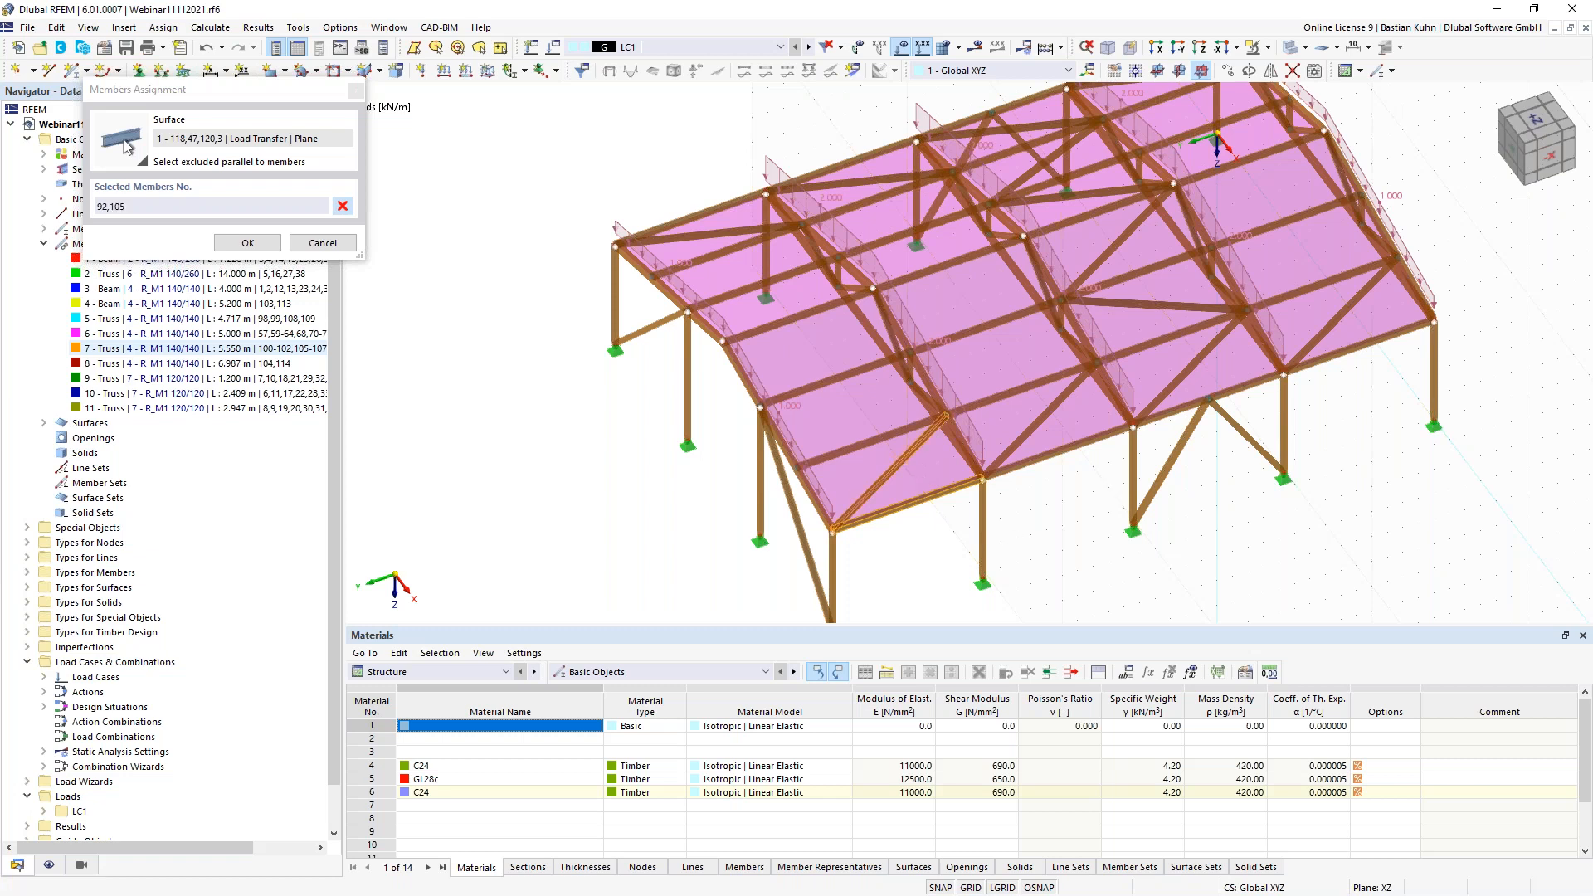
- Add members 101, 110-112 and 115 to that surface's parallel-member exclusions and apply the surface changes
left_click(1132, 303)
middle_click_drag(1131, 303, 1079, 302)
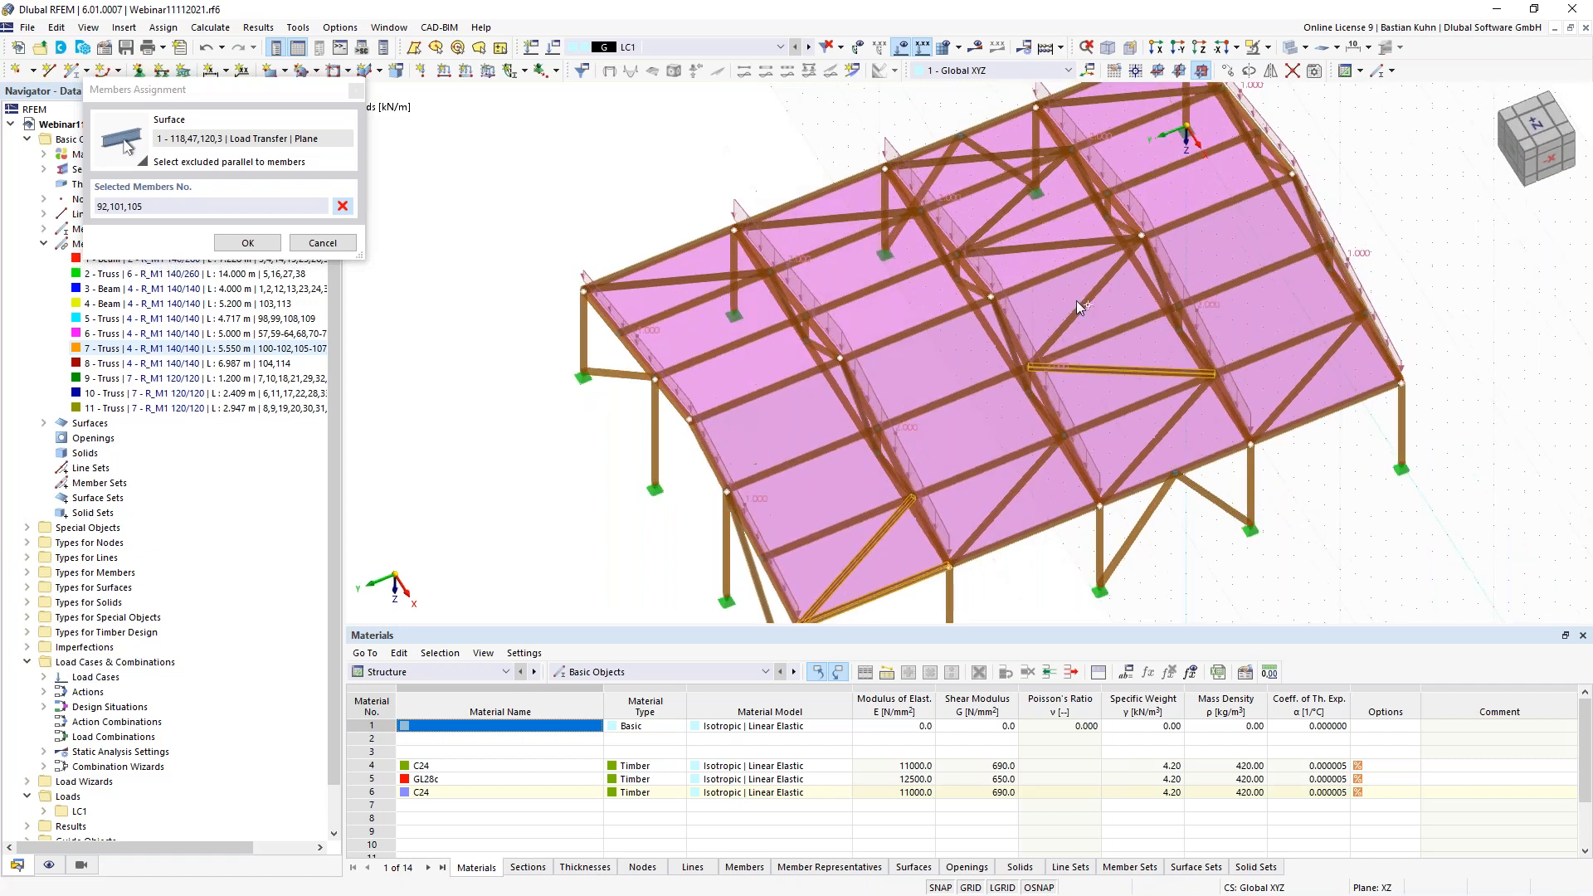
left_click(1011, 212)
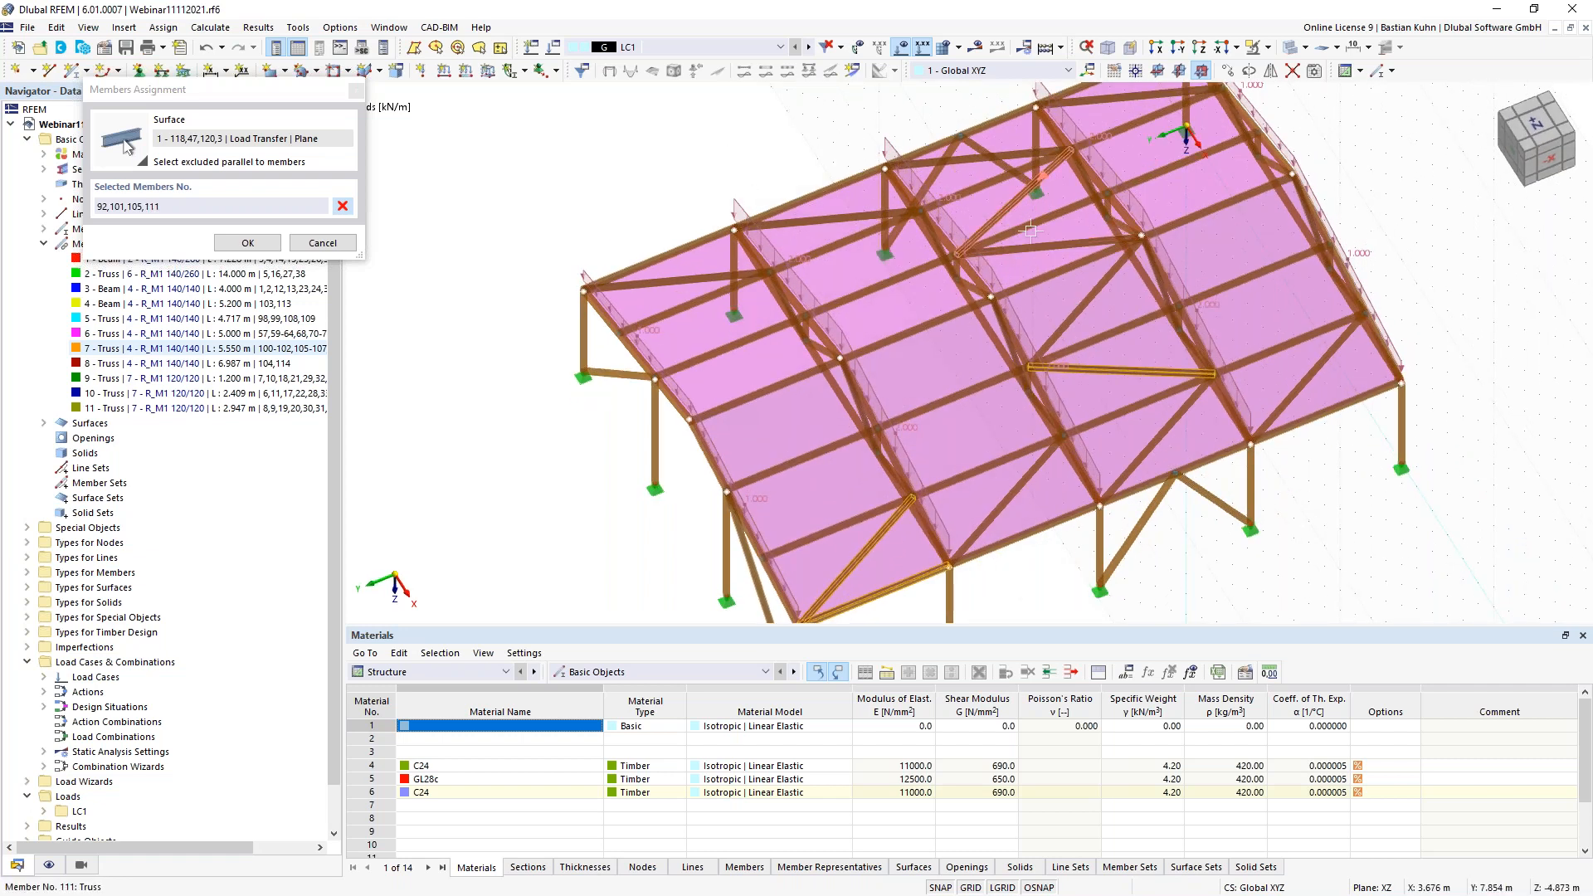
left_click(1028, 247)
left_click(979, 160)
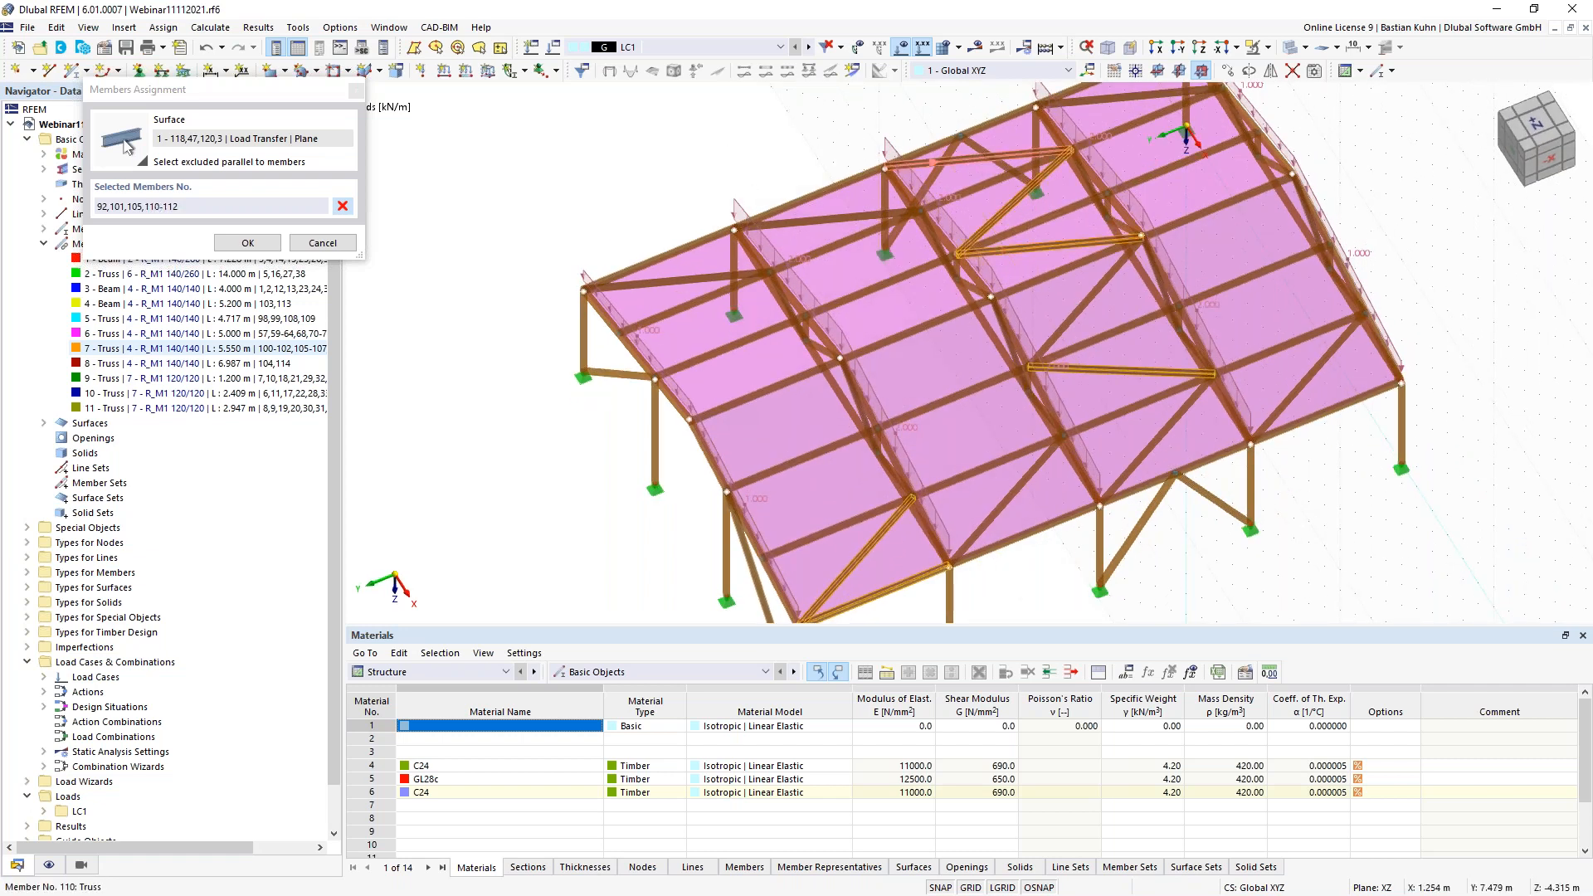
left_click(689, 280)
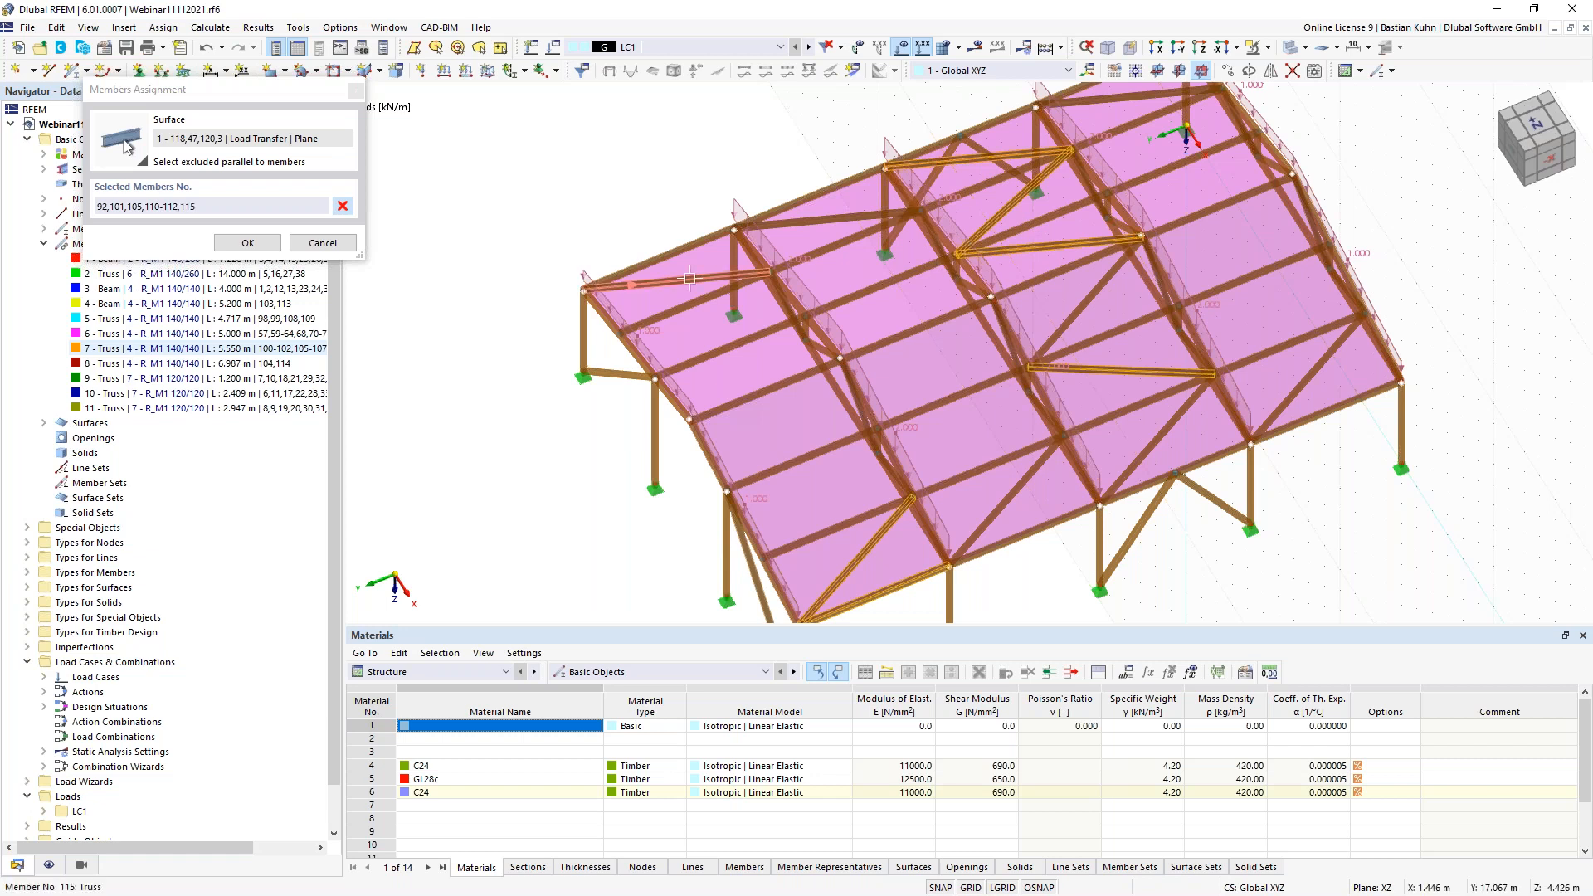
left_click(248, 243)
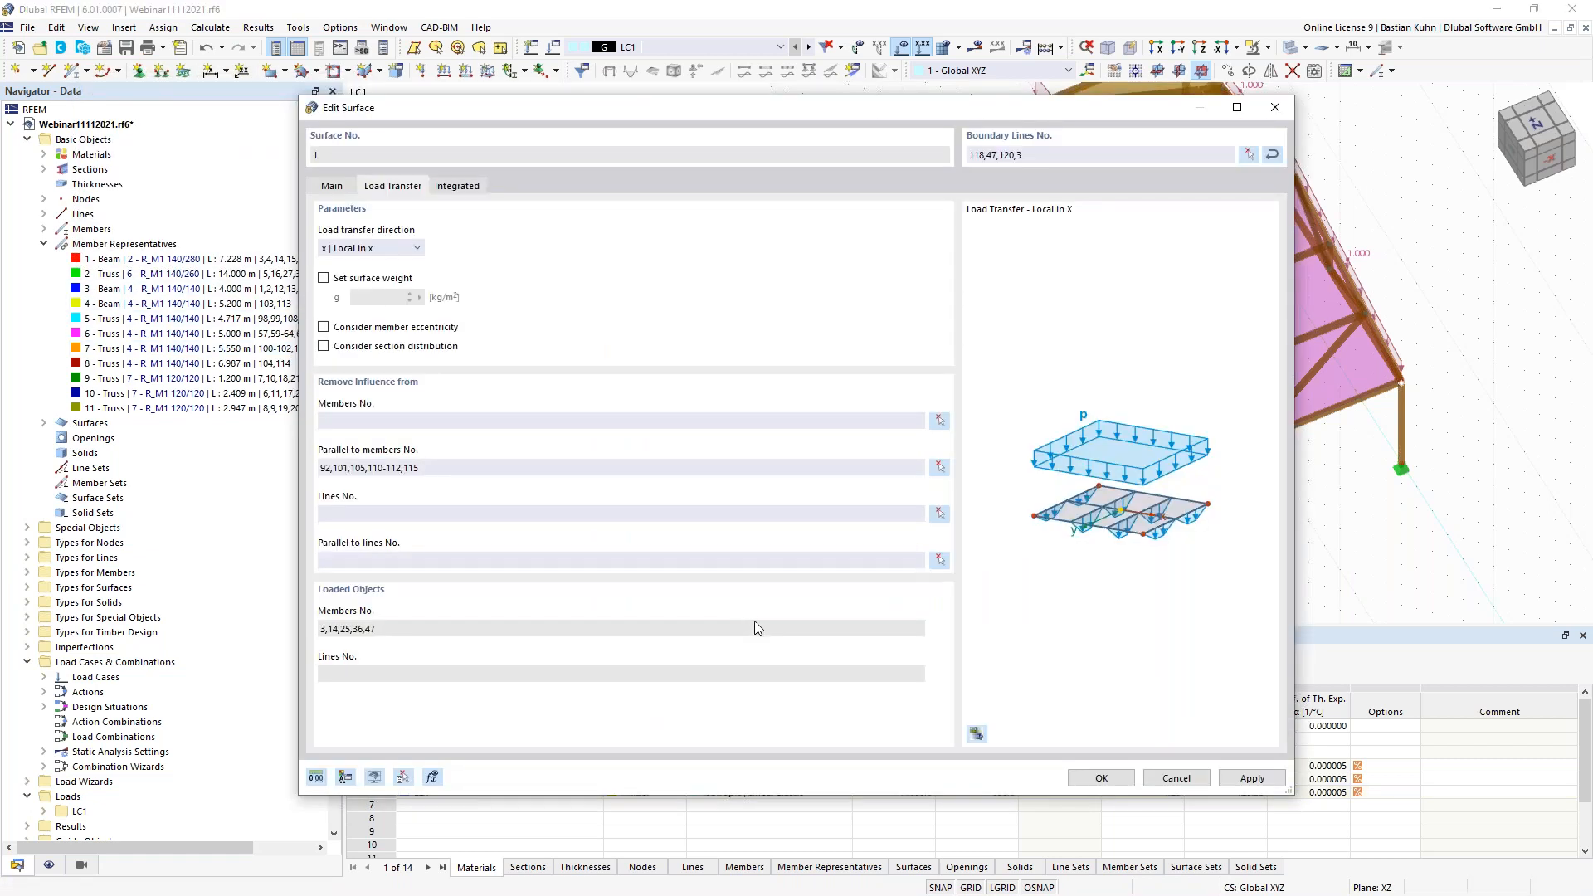
left_click(1101, 778)
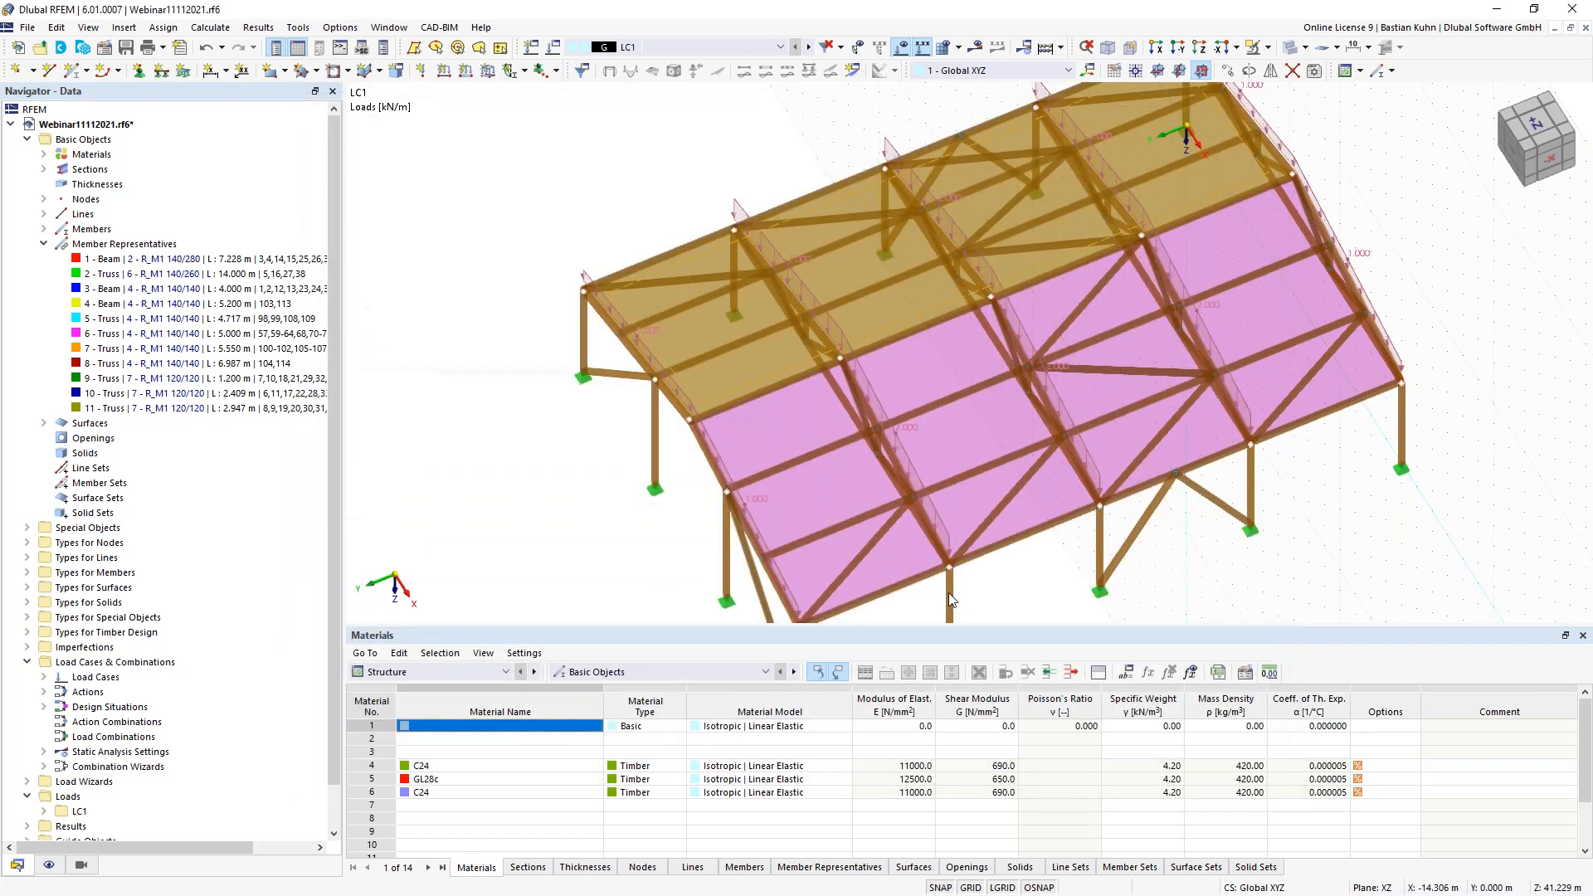
- For the second roof surface, remove the load influence parallel to members 92, 100-102 and 105
double_click(919, 367)
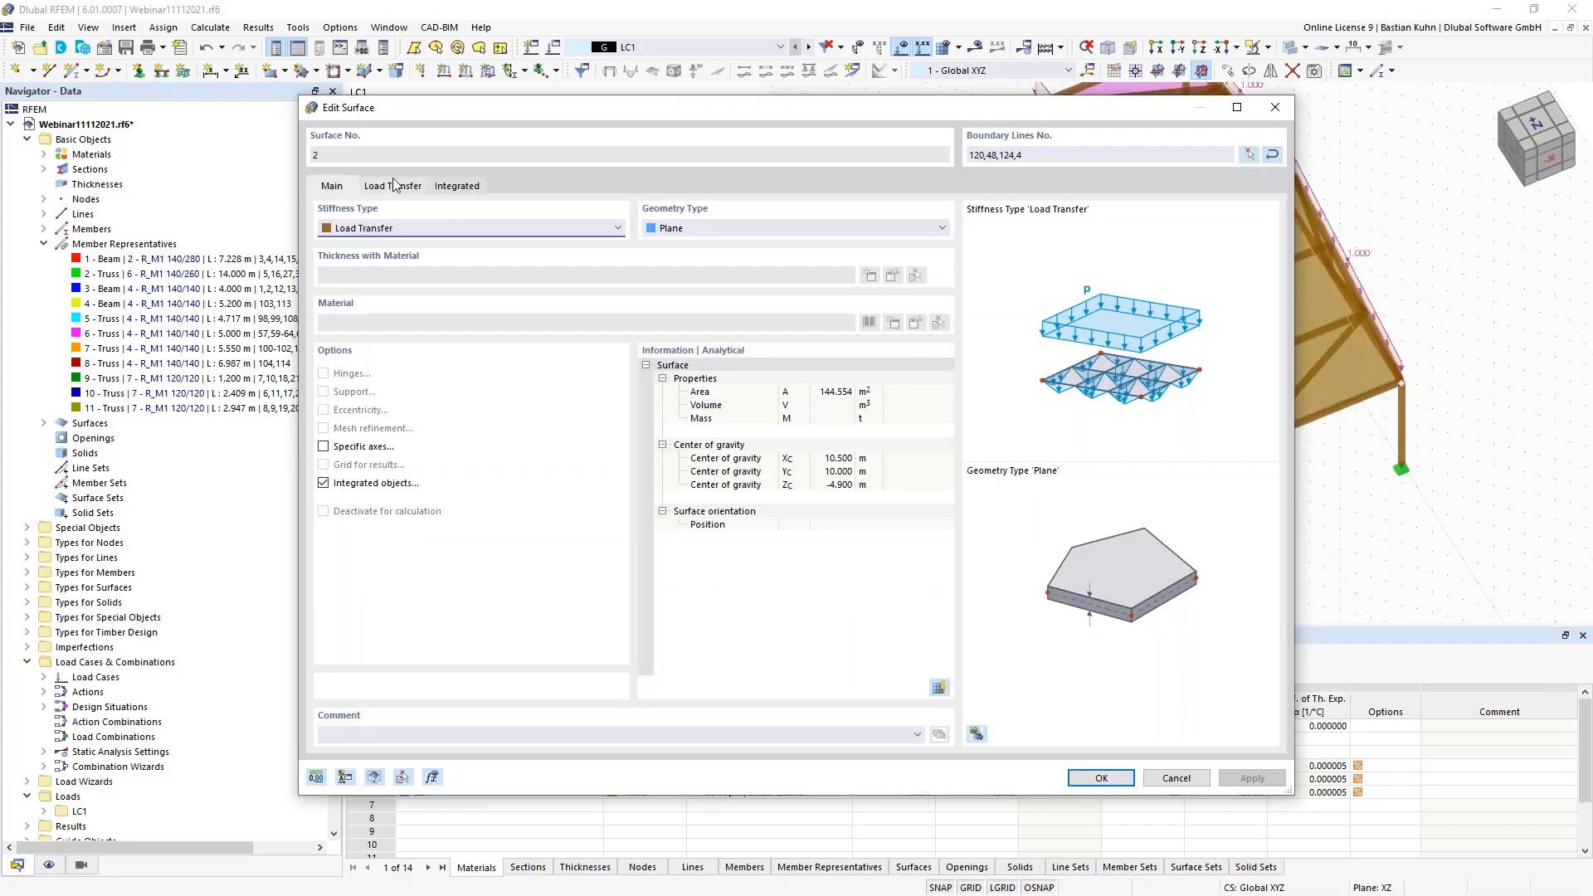
left_click(396, 186)
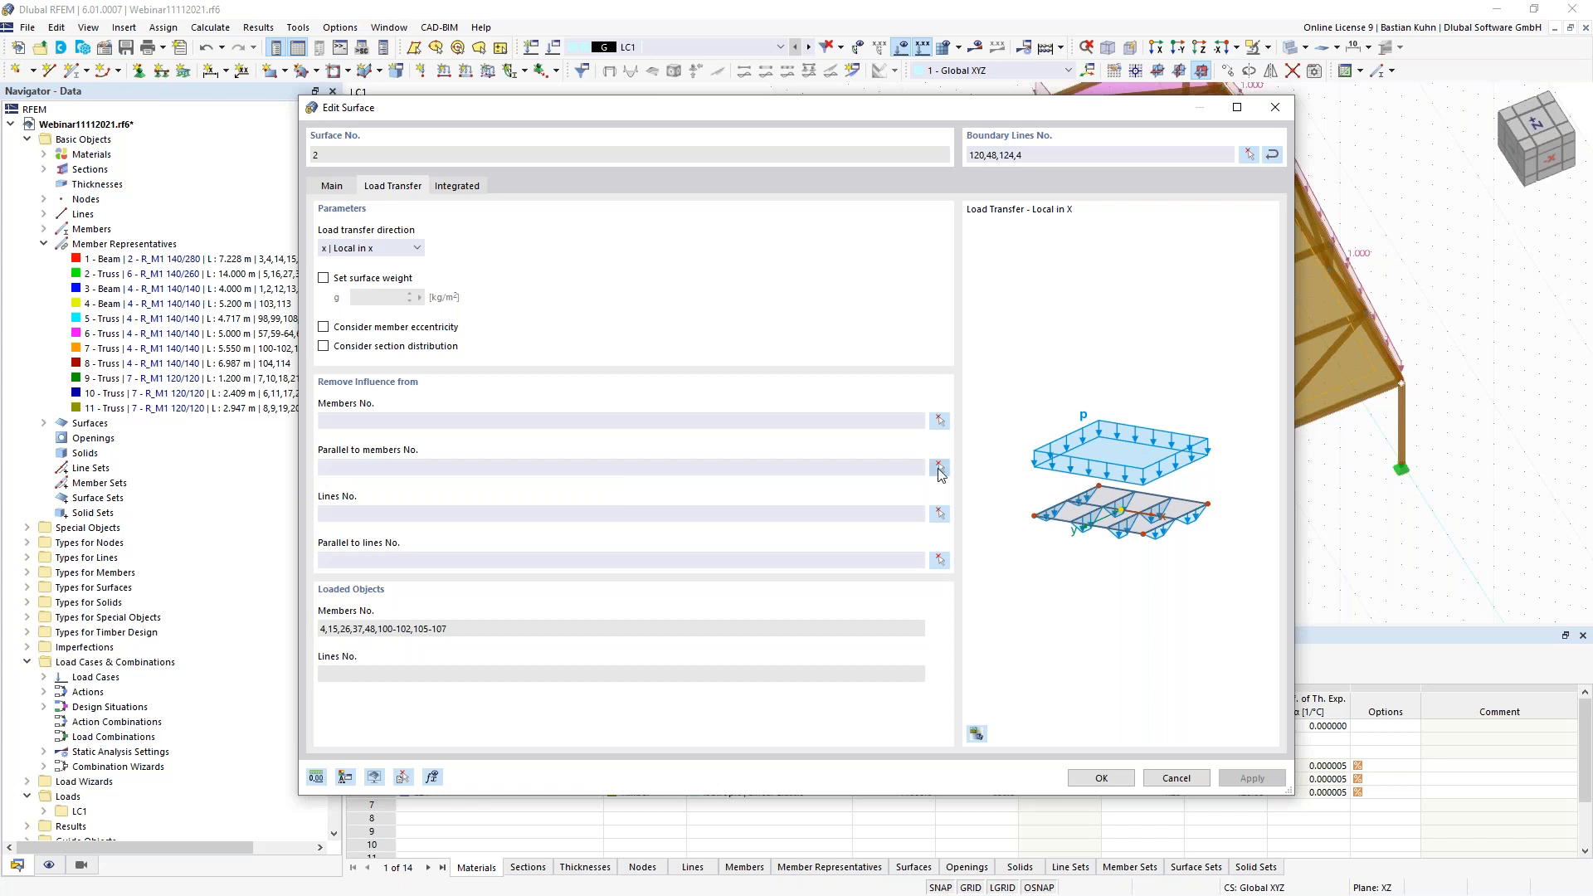
left_click(939, 467)
left_click(871, 564)
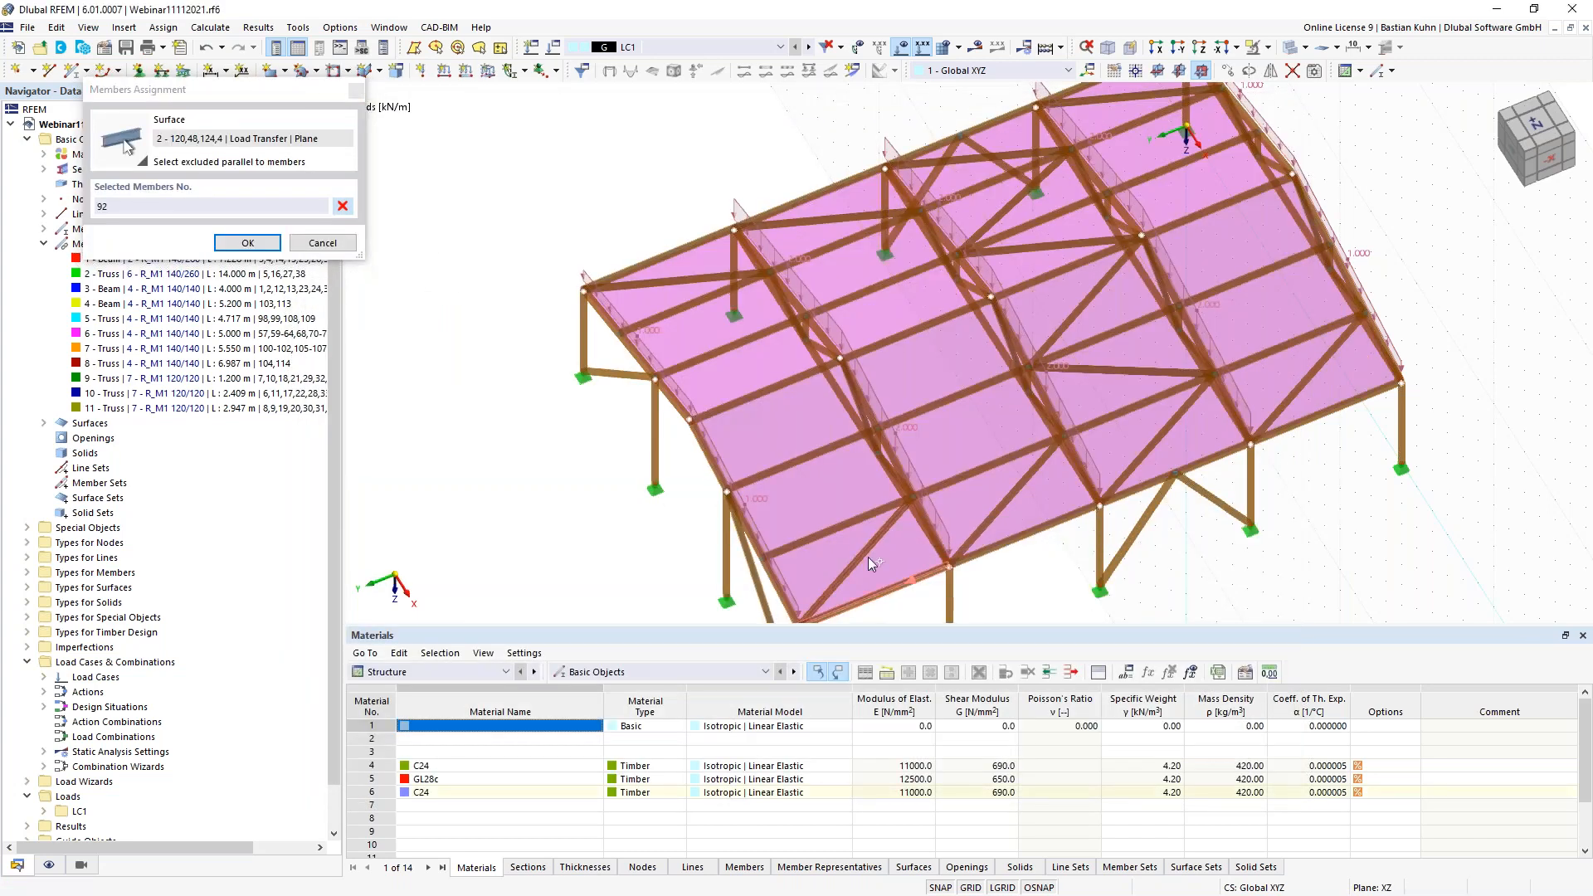
left_click(1150, 448)
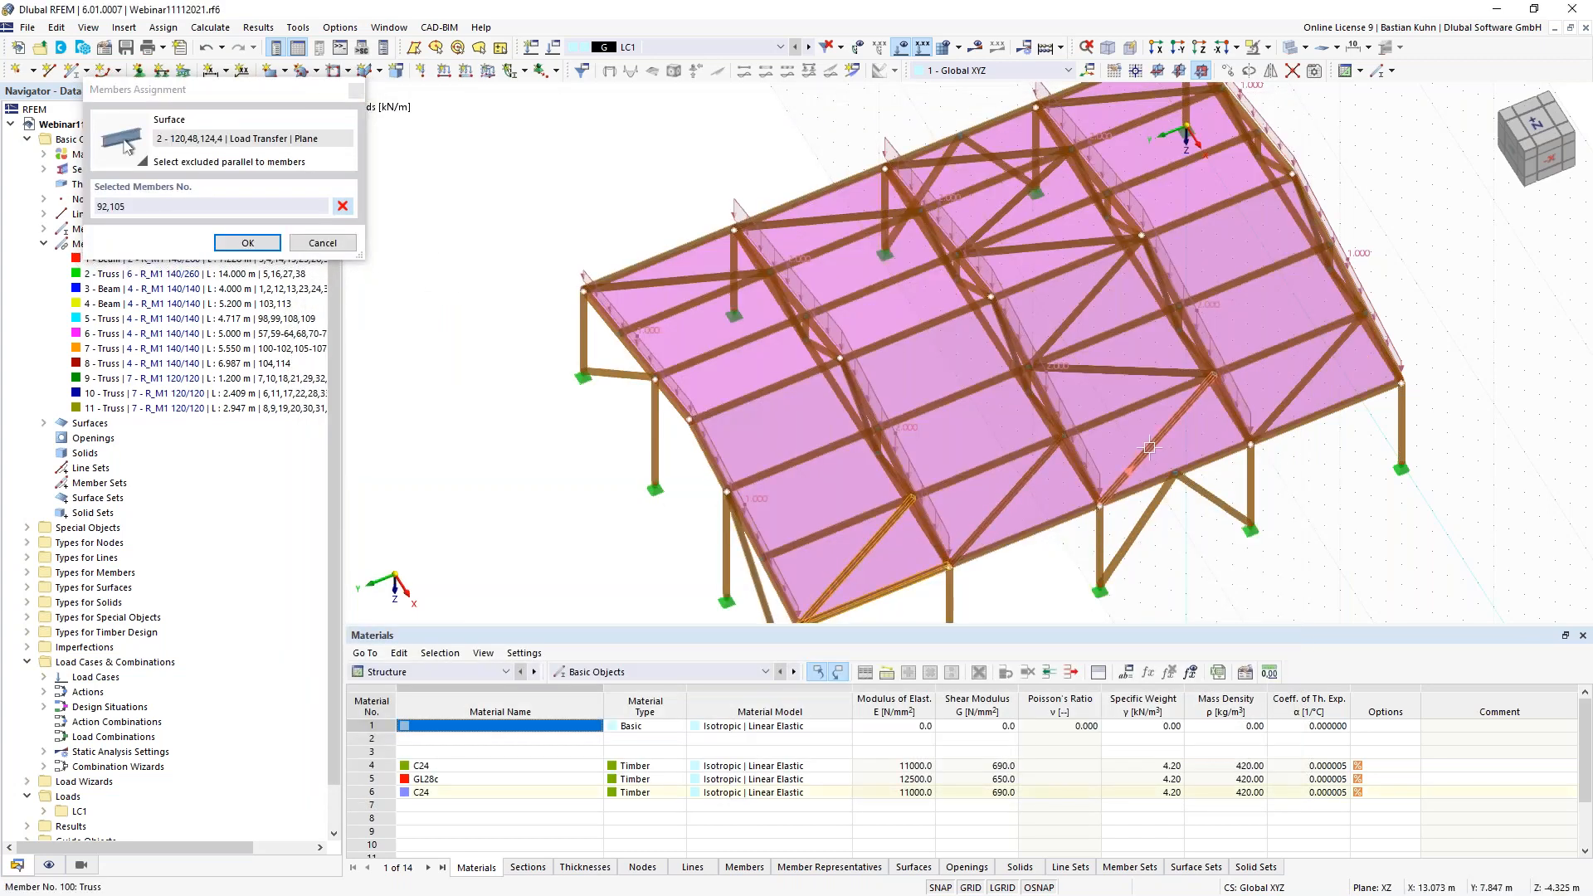
left_click(1142, 375)
left_click(1080, 314)
left_click(248, 243)
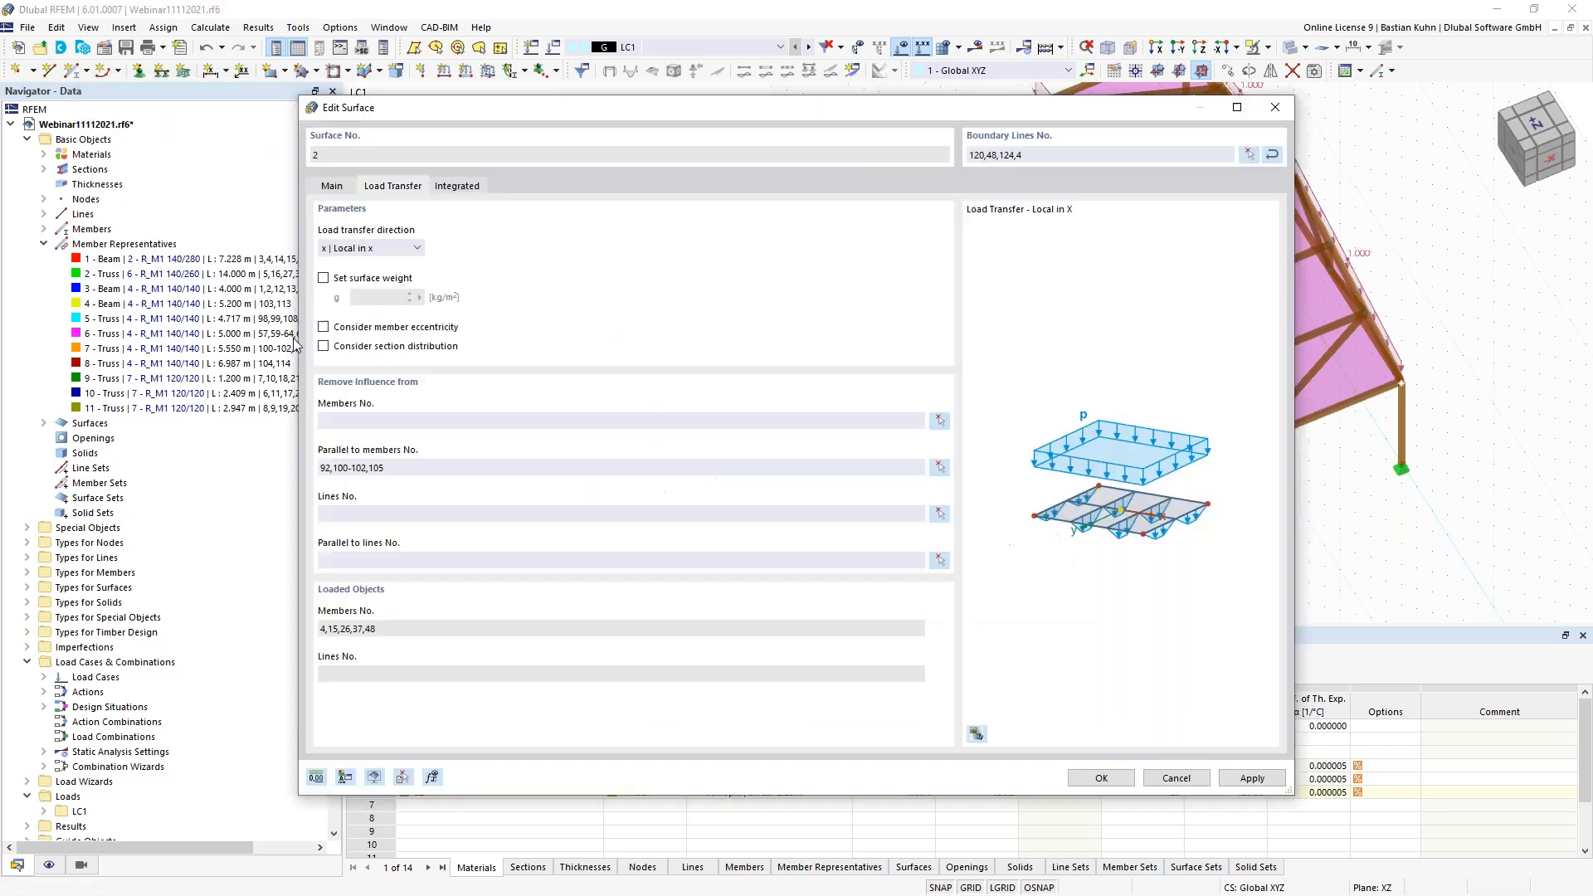
left_click(1101, 777)
- Switch off the work plane grid in the view of the whole hall
scroll(569, 545, "down", 5)
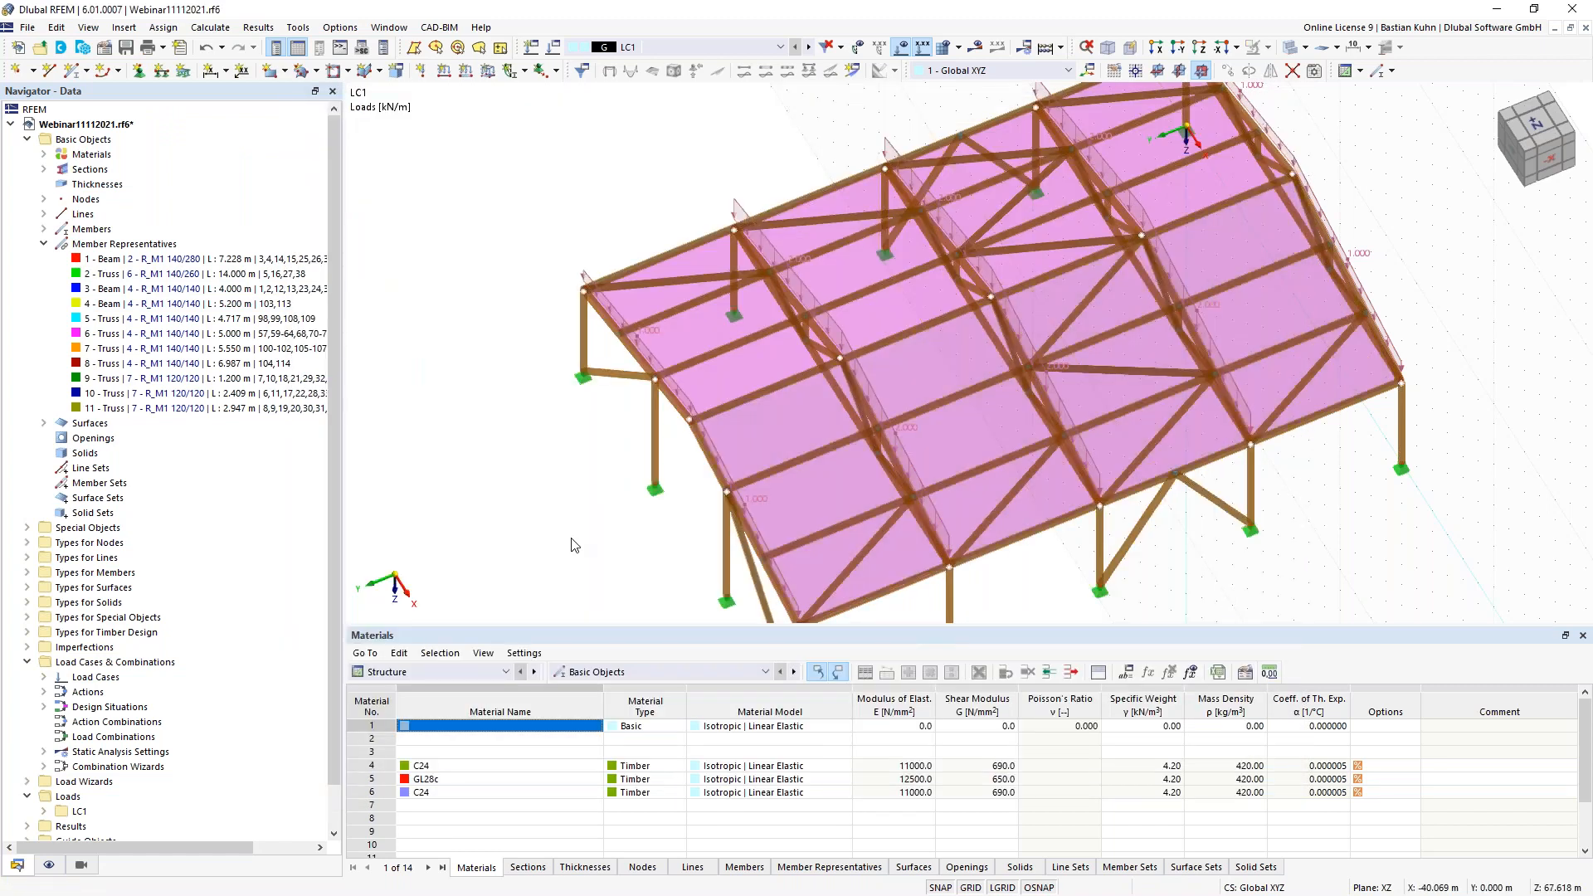
middle_click_drag(580, 508, 664, 399, "ctrl")
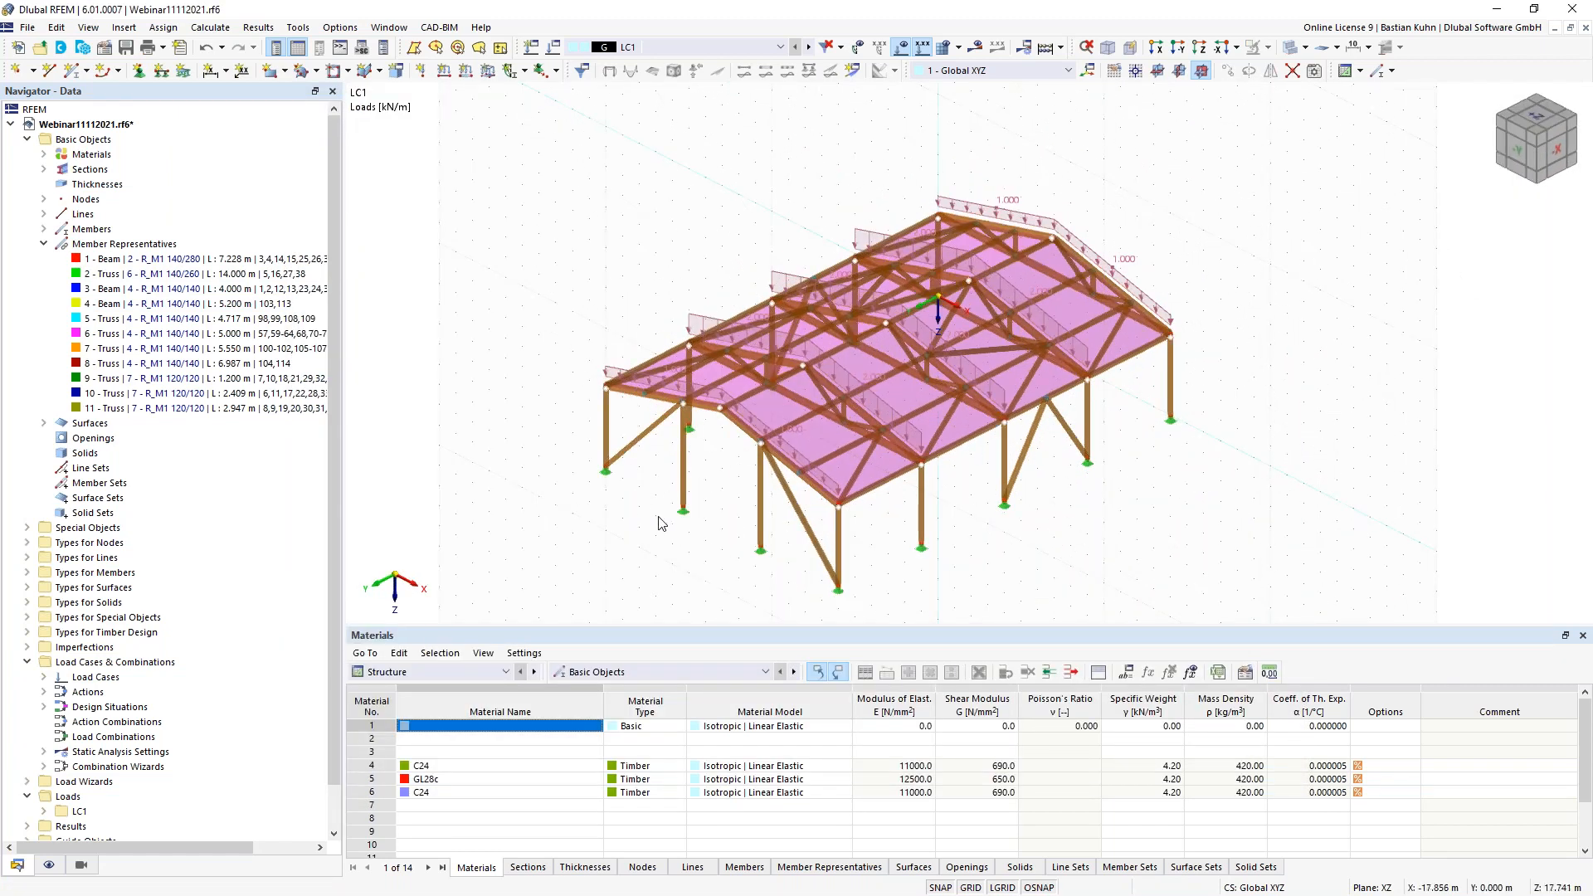
middle_click_drag(669, 515, 630, 518)
middle_click_drag(630, 519, 630, 469, "ctrl")
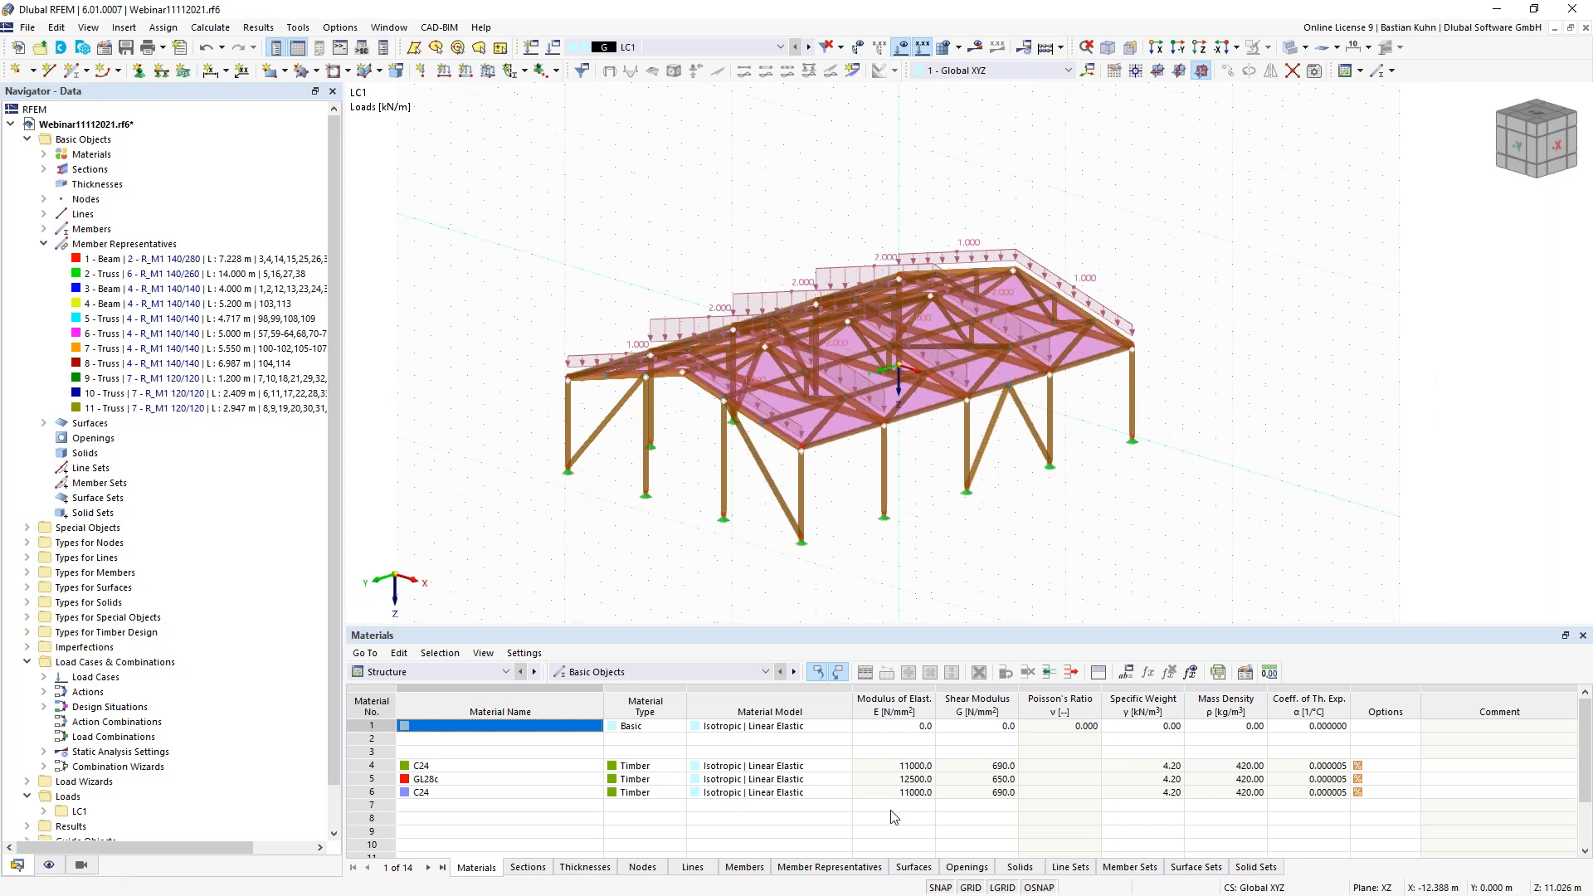
left_click(971, 888)
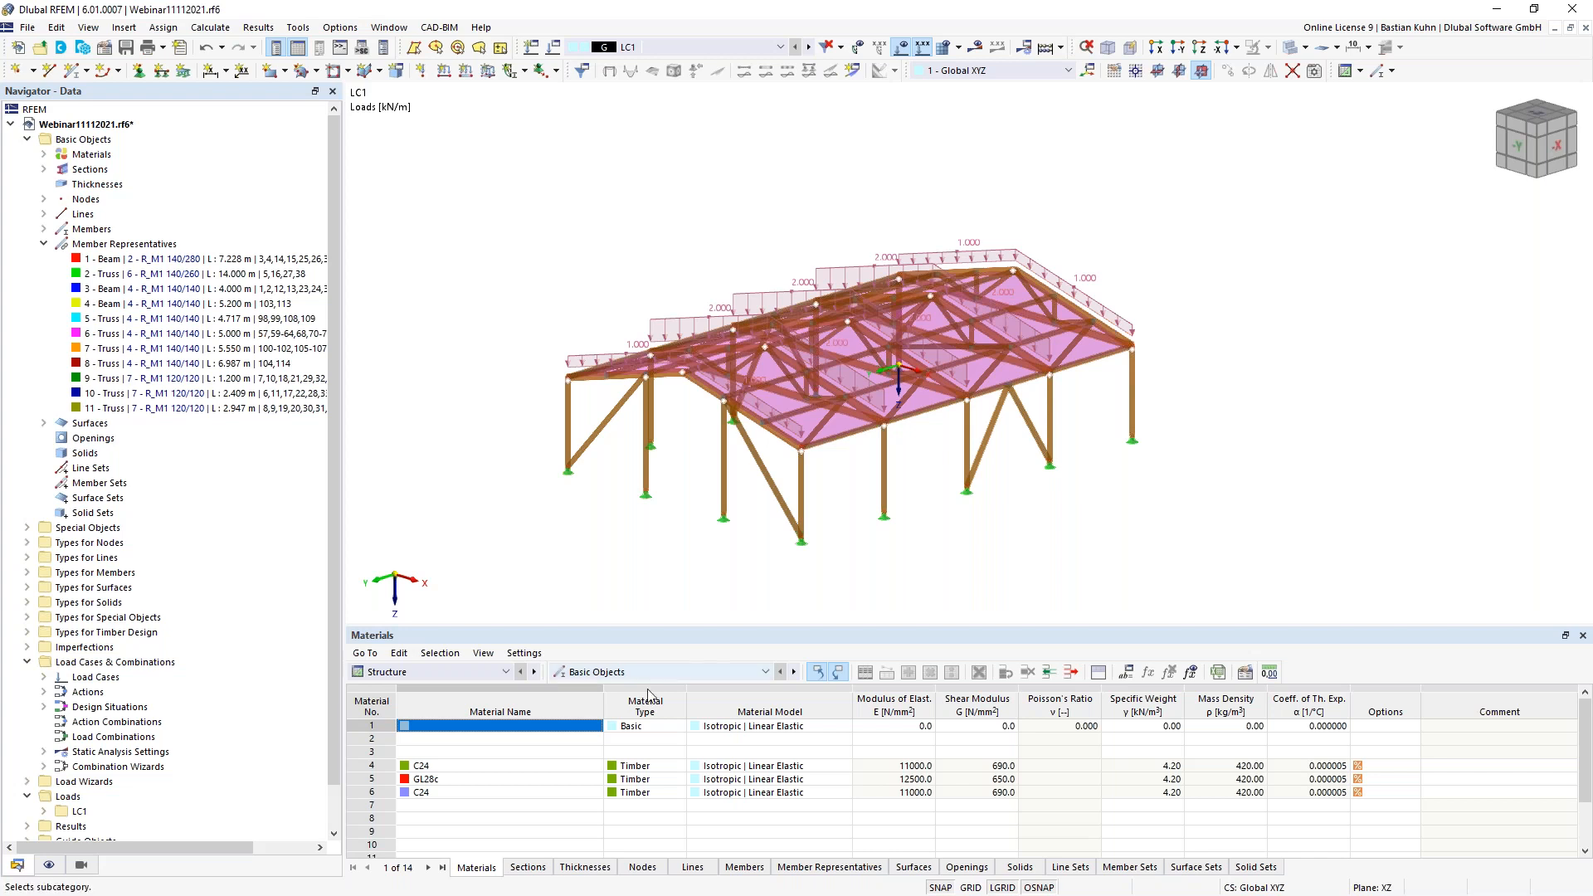
- Enlarge the table area and display the Snow Loads table of the Load Wizards
left_click_drag(548, 635, 558, 498)
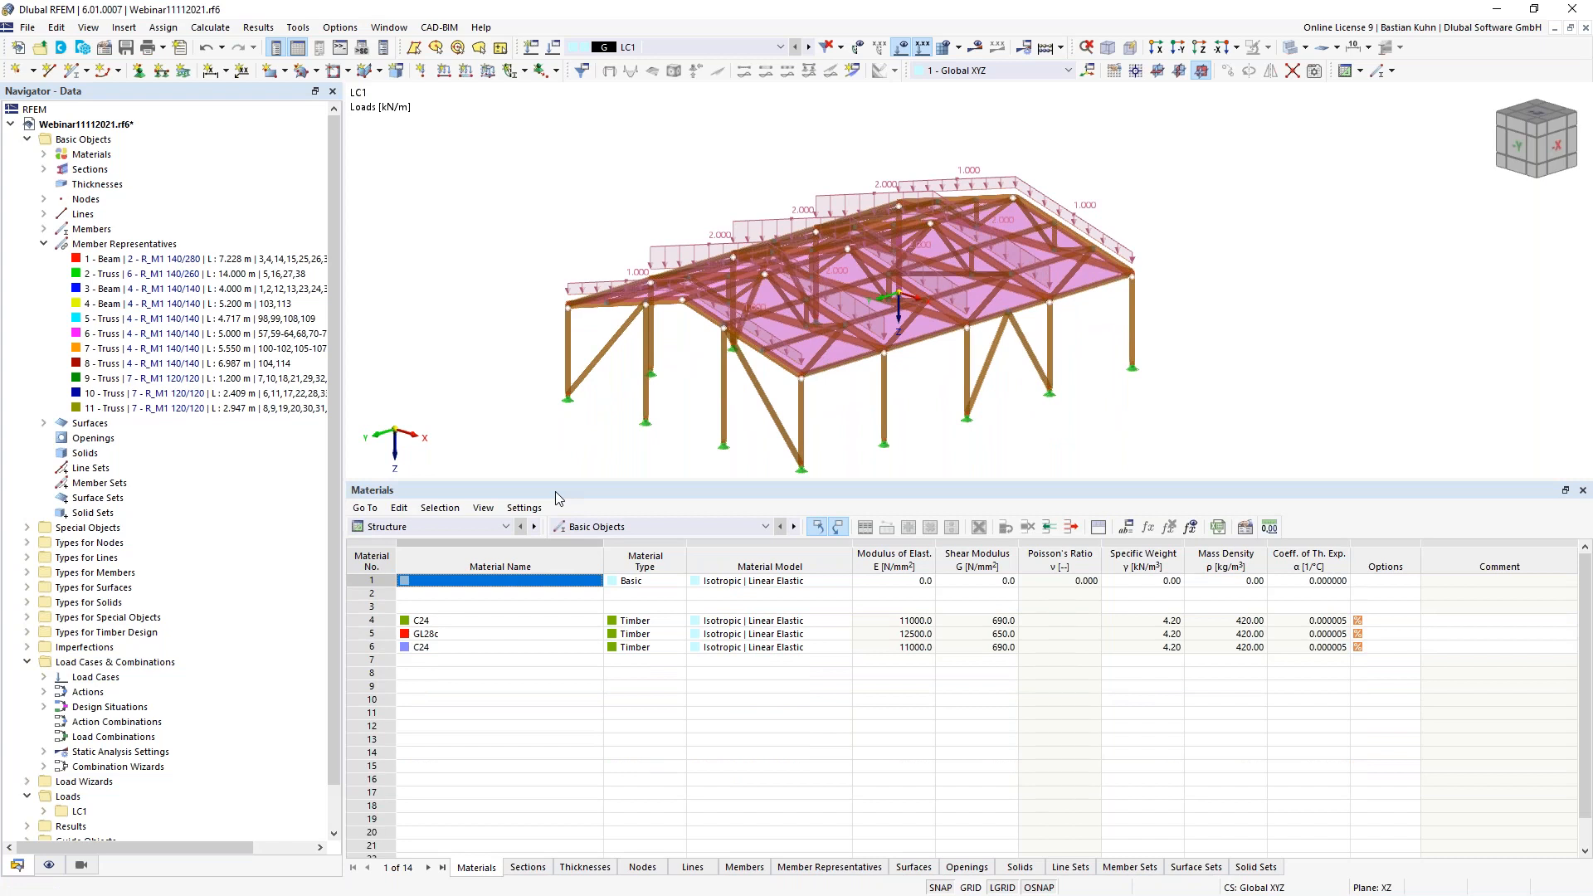
left_click(494, 532)
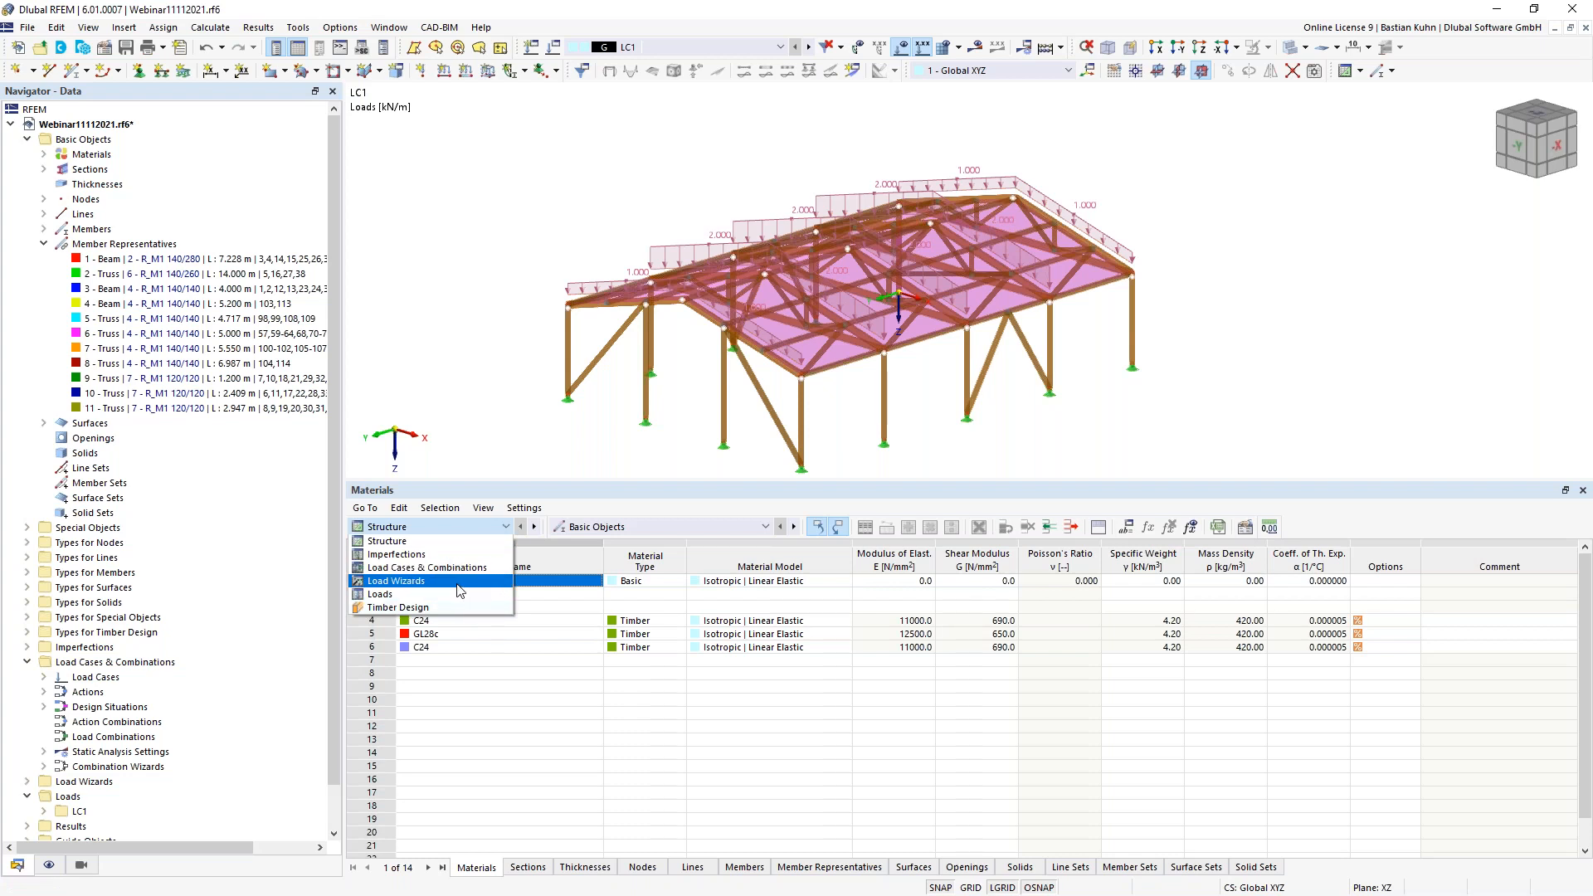
left_click(456, 585)
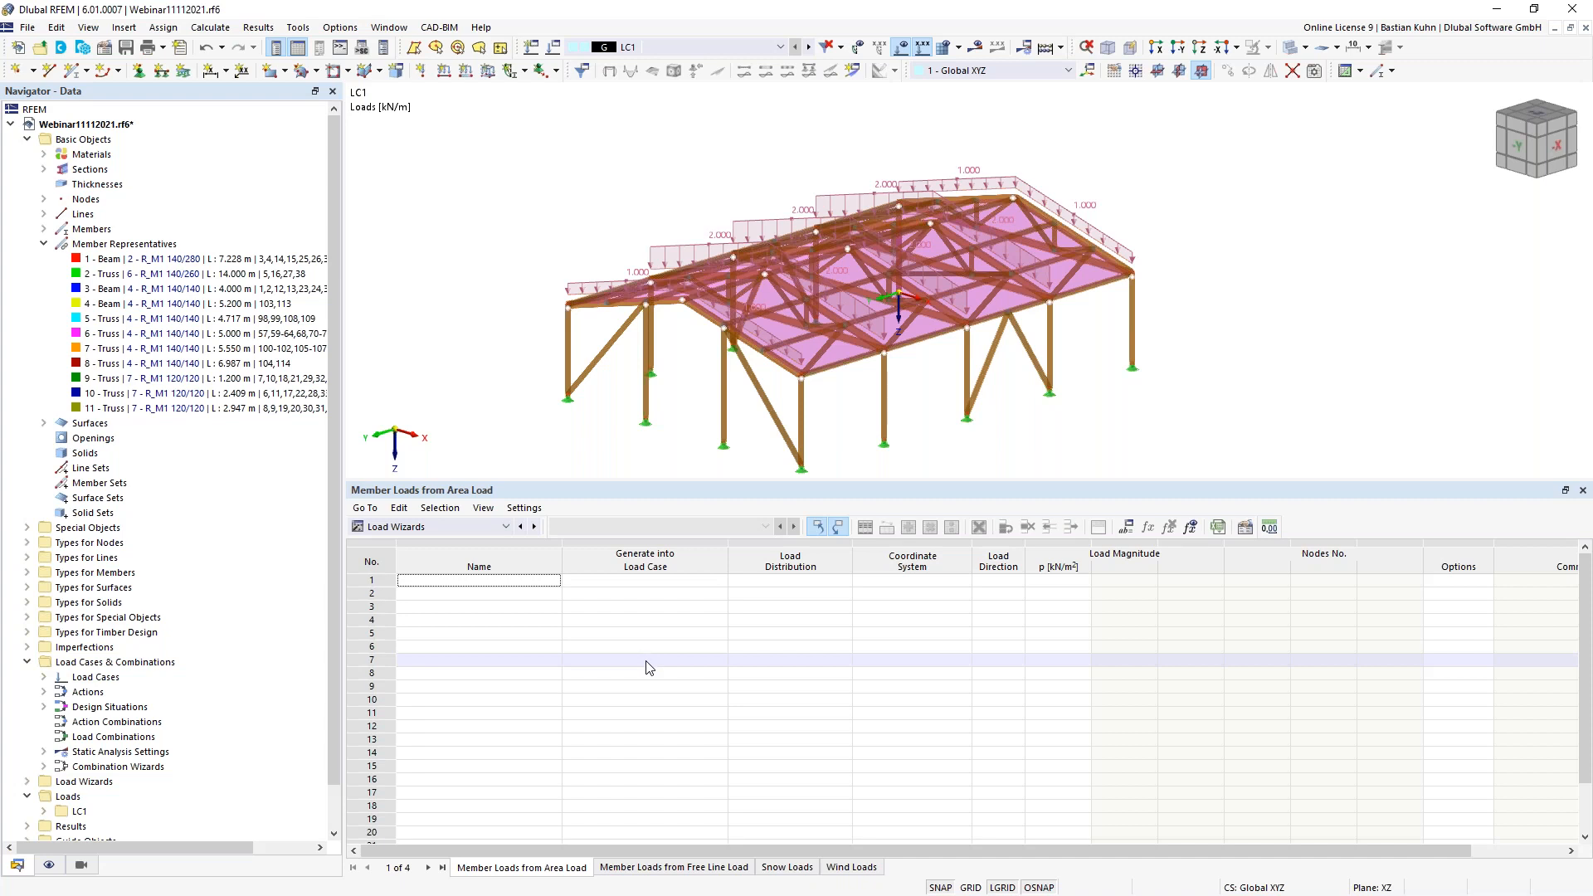
left_click(777, 867)
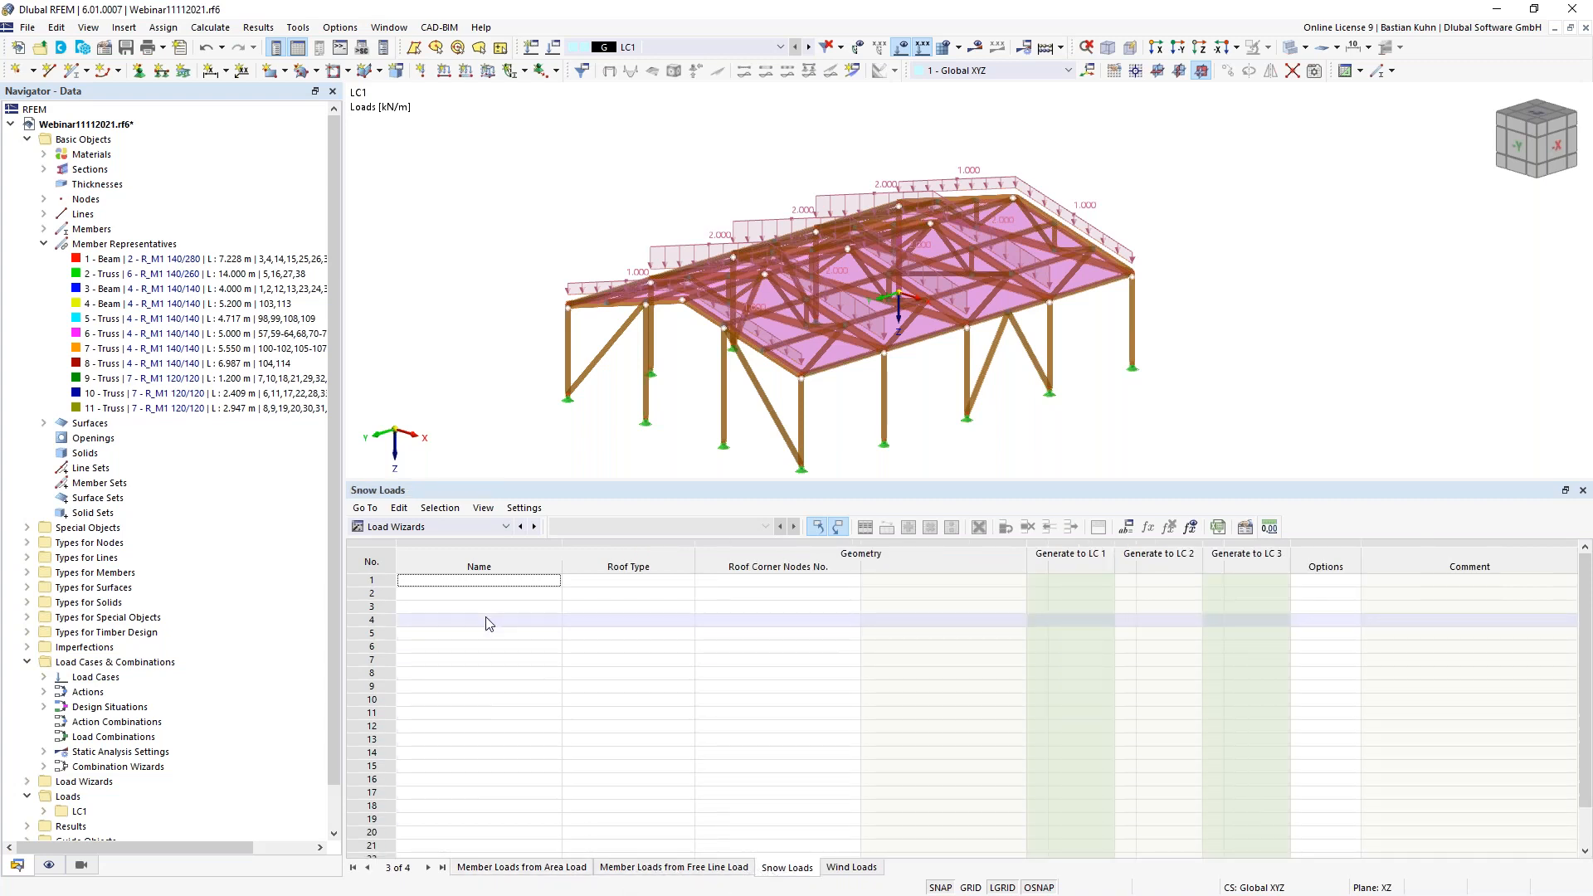
- Create a new snow load wizard entry with the Duopitch roof type
left_click(494, 580)
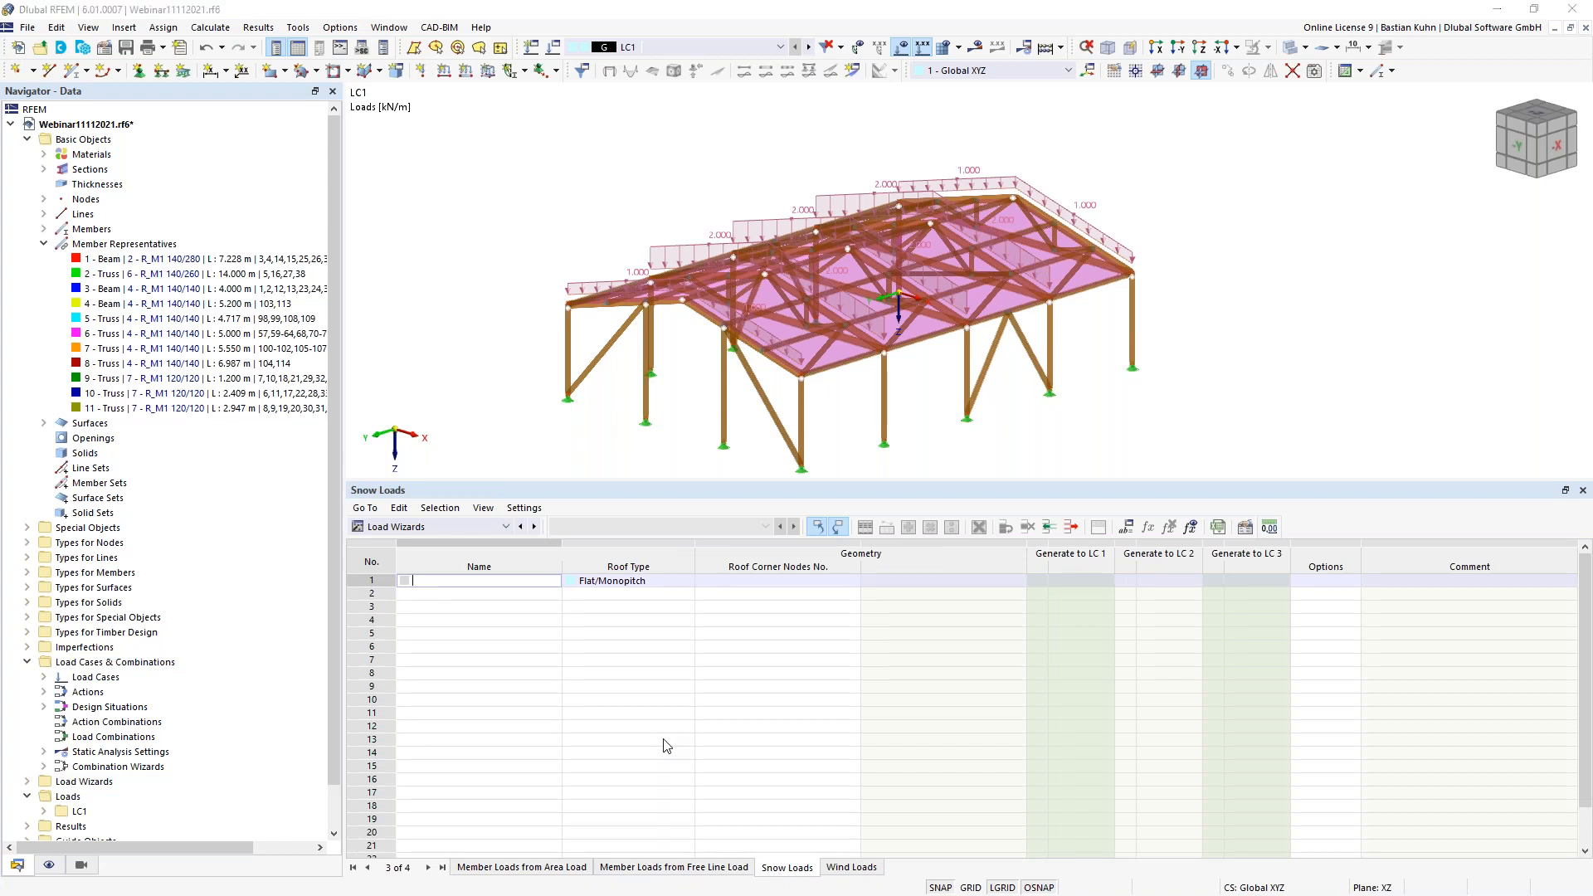
left_click(829, 218)
left_click(822, 243)
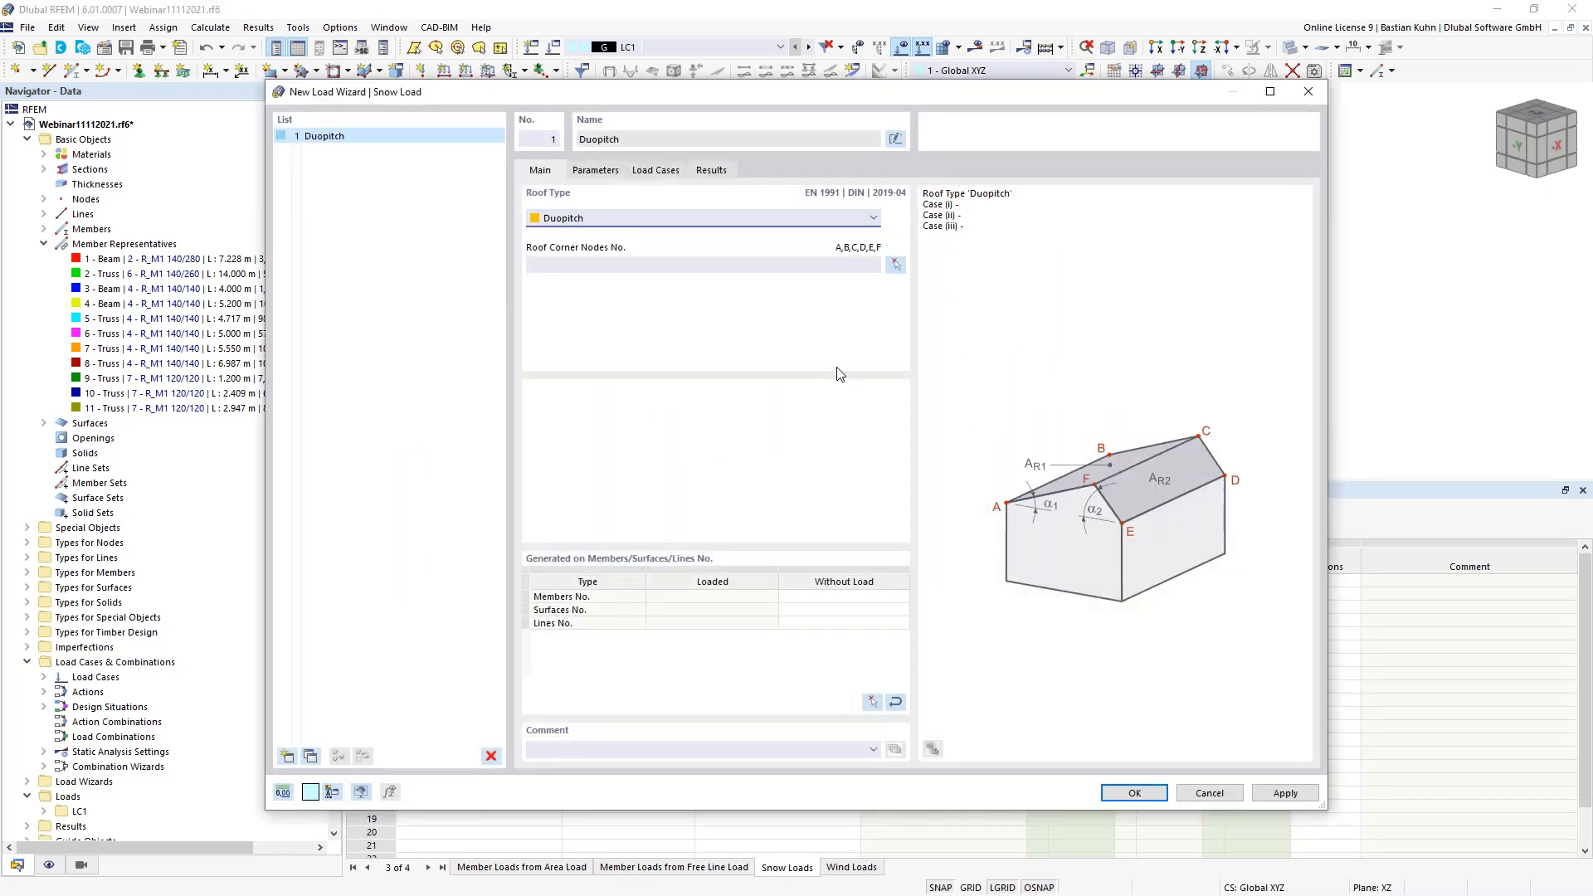
- Assign nodes 2, 46, 49, 48, 4 and 5 as the roof corner nodes A to F of the duopitch snow load
left_click(895, 264)
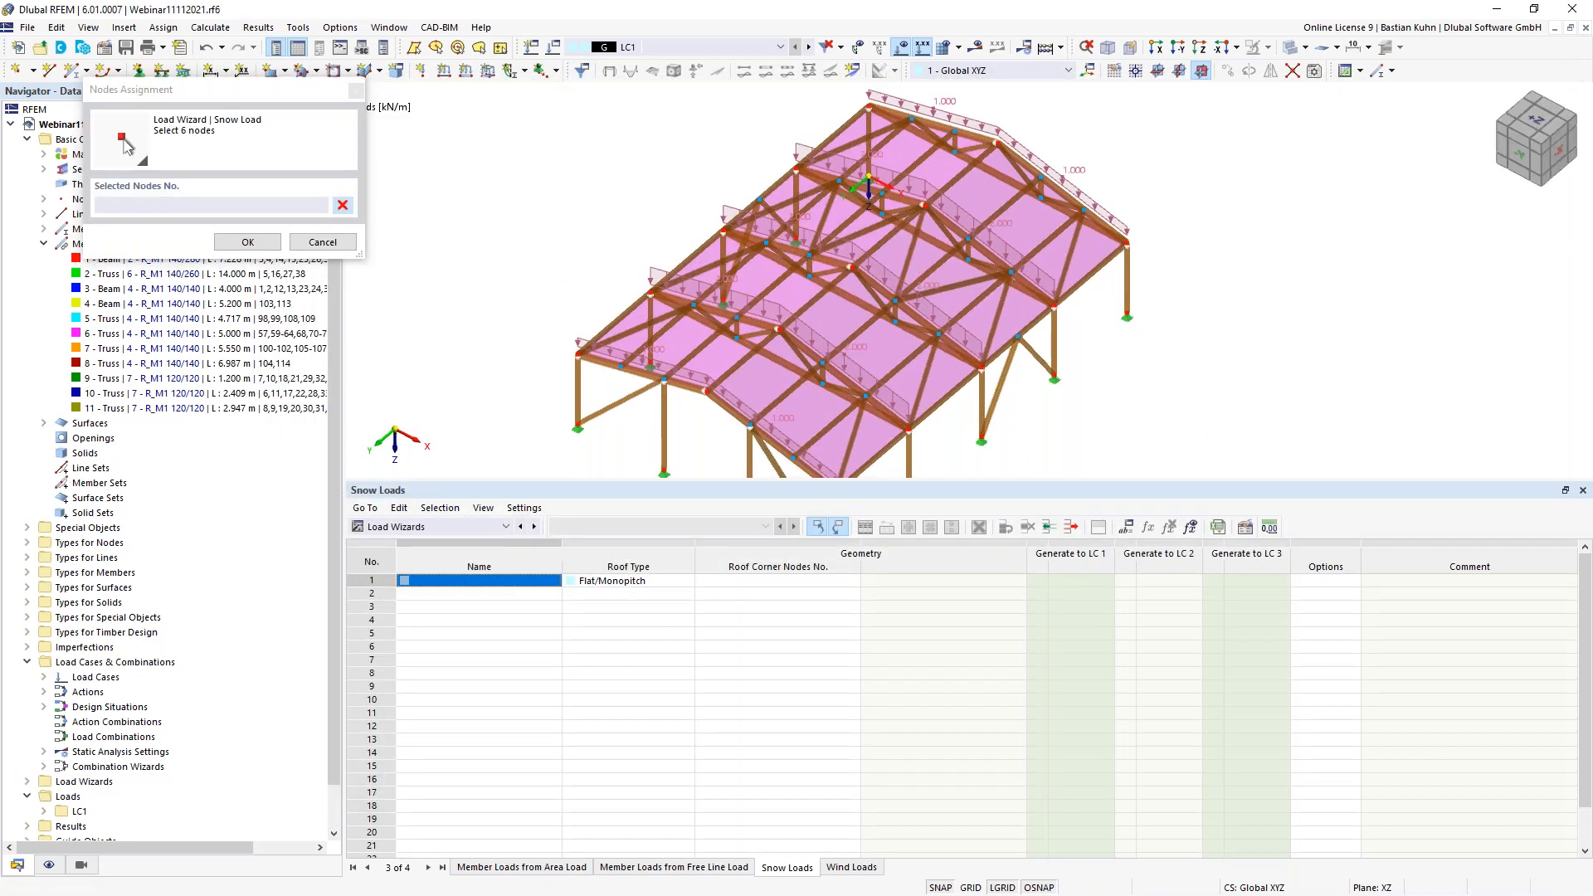
left_click(869, 107)
left_click(579, 355)
left_click(704, 390)
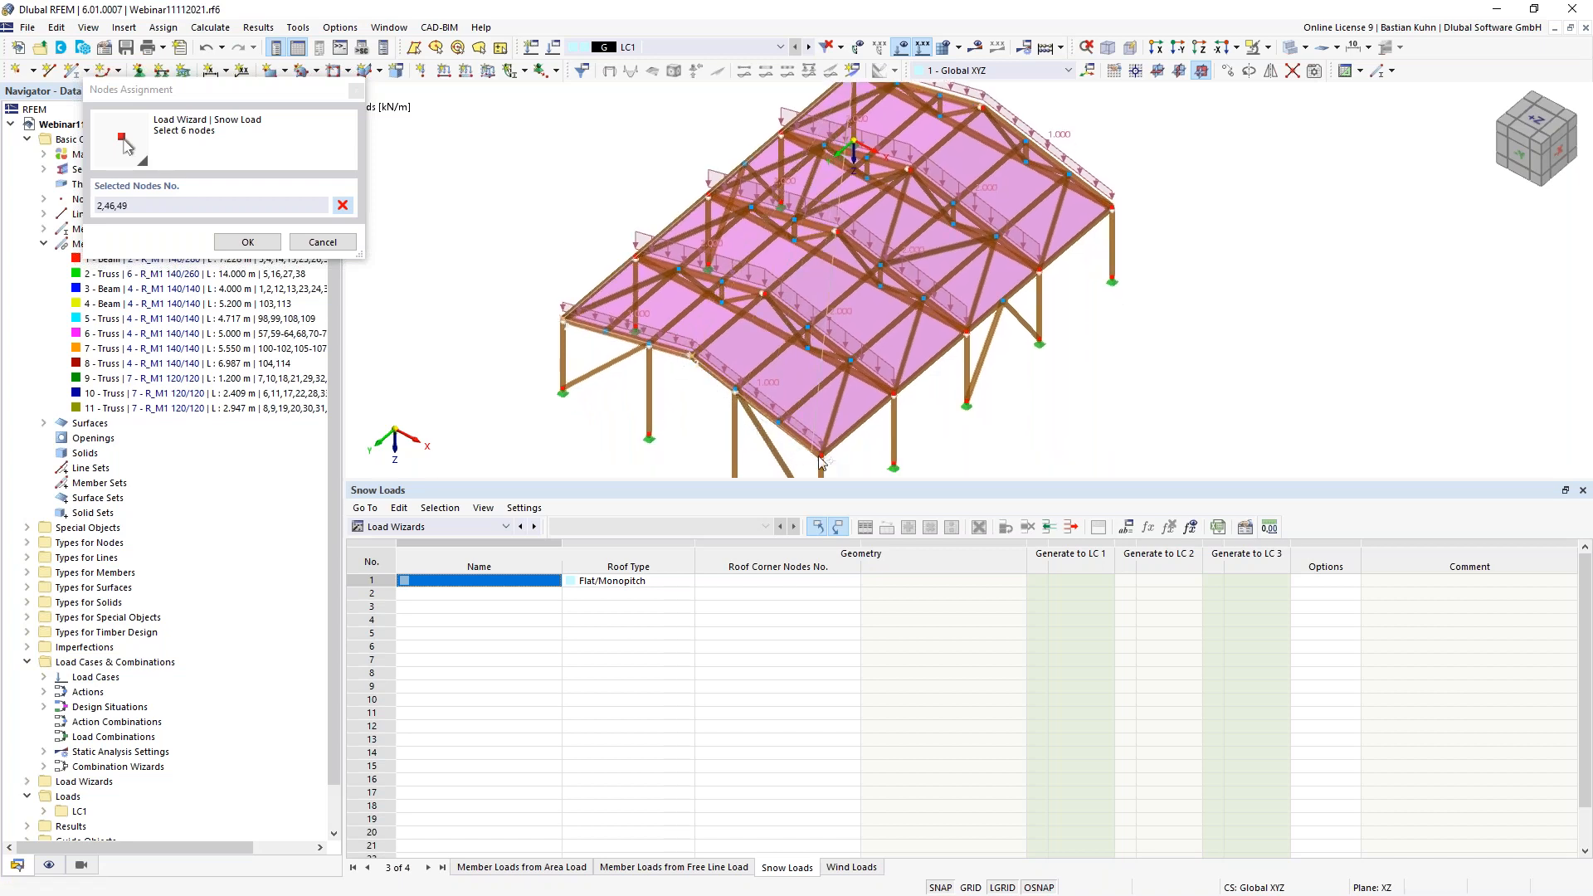
left_click(821, 455)
middle_click_drag(981, 109, 952, 205)
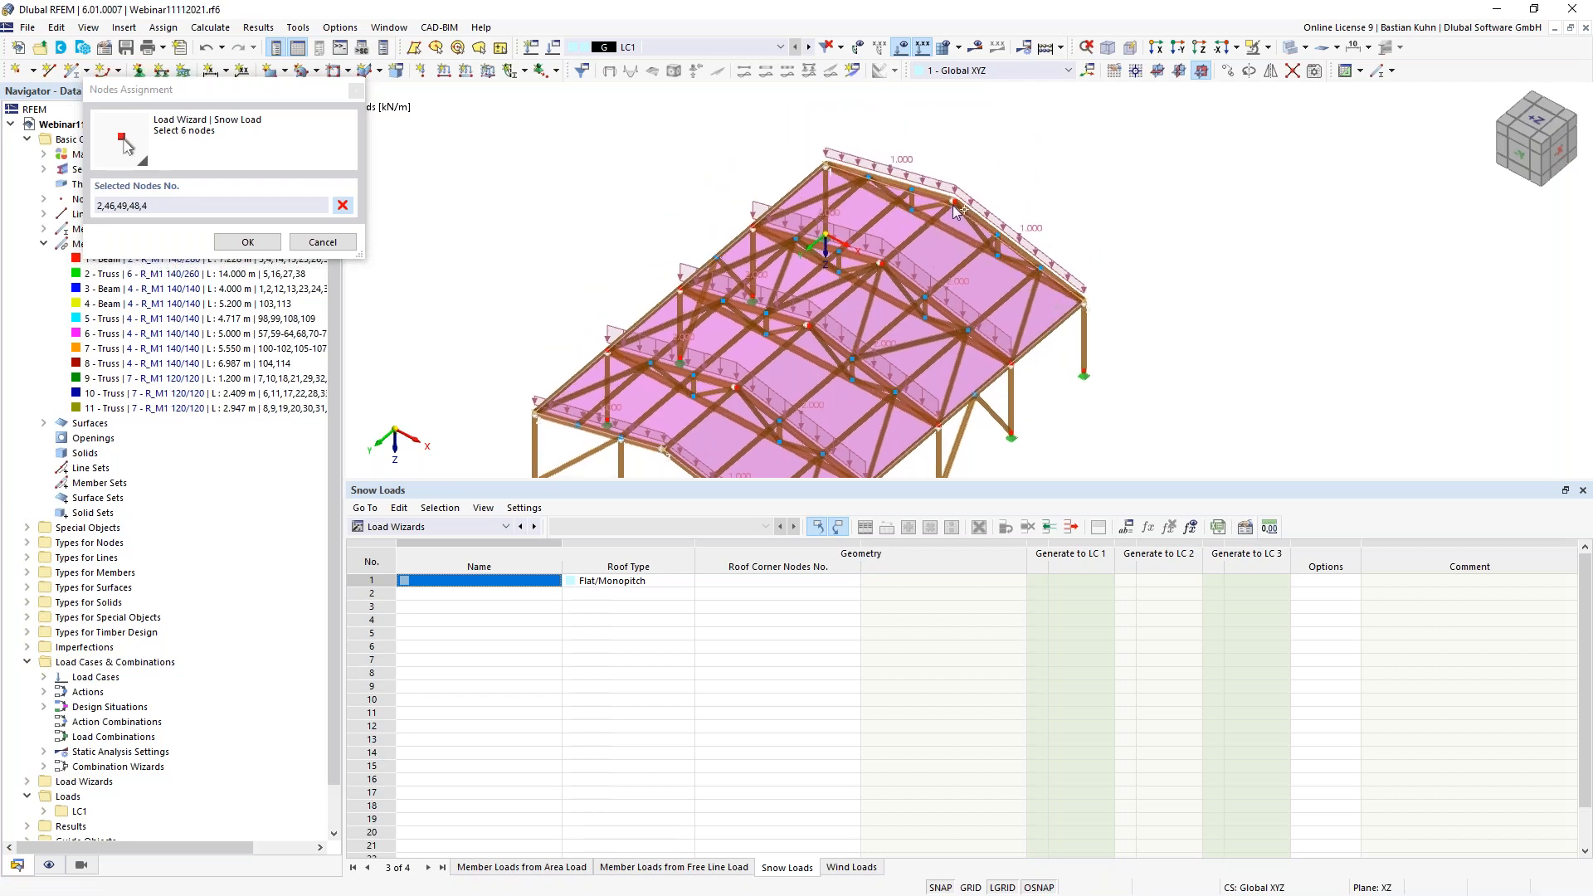
left_click(952, 200)
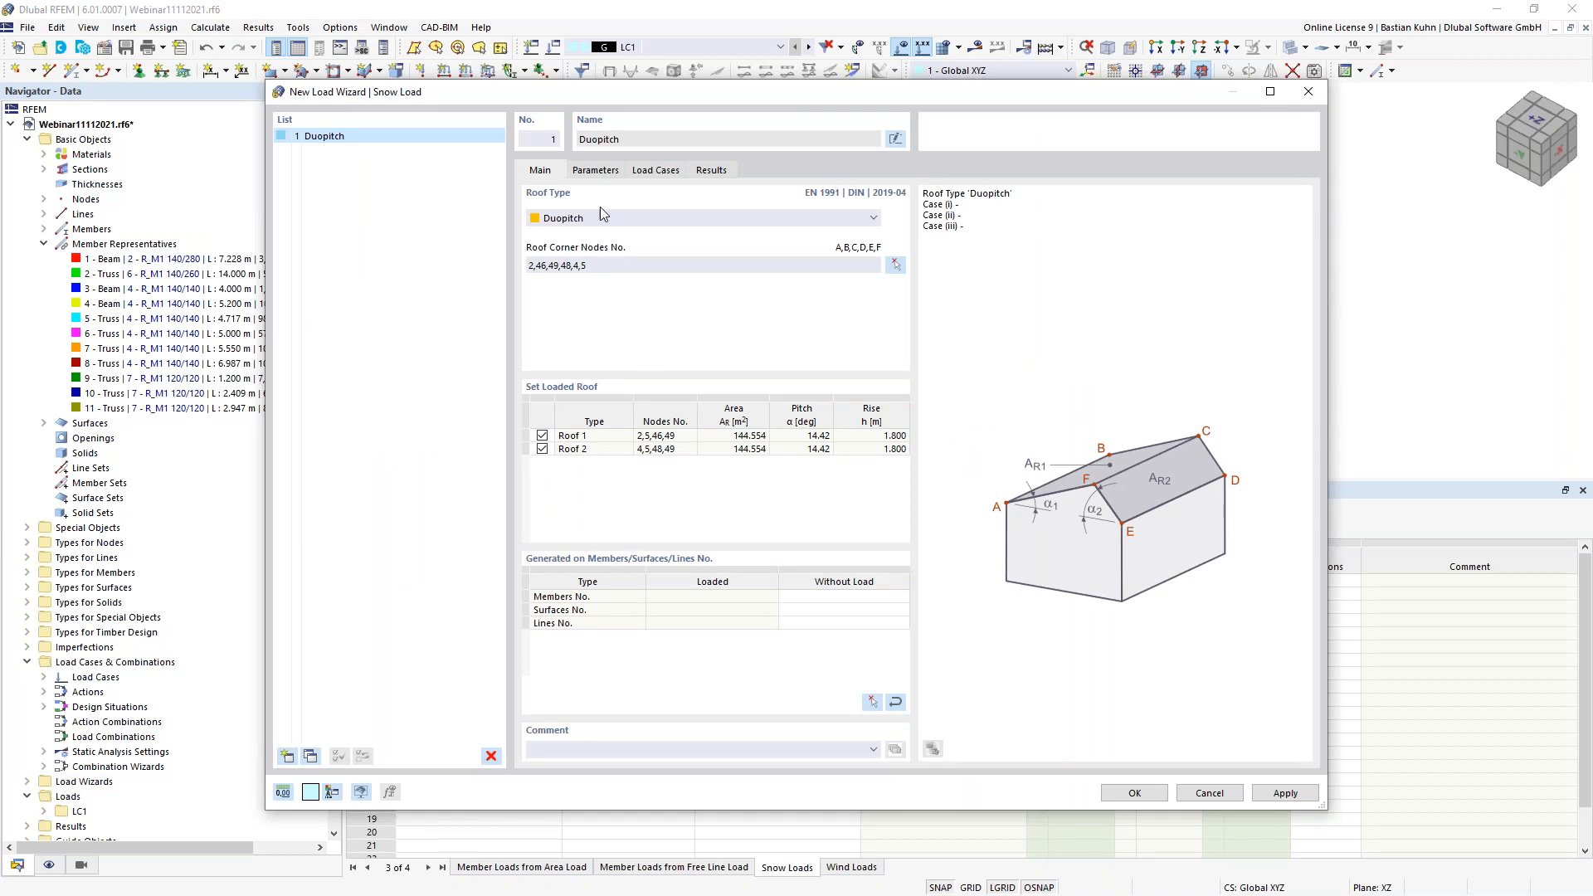
- Check the snow load parameters and exclude Case (ii) and Case (iii) from load case generation, keeping only Case (i)
left_click(596, 170)
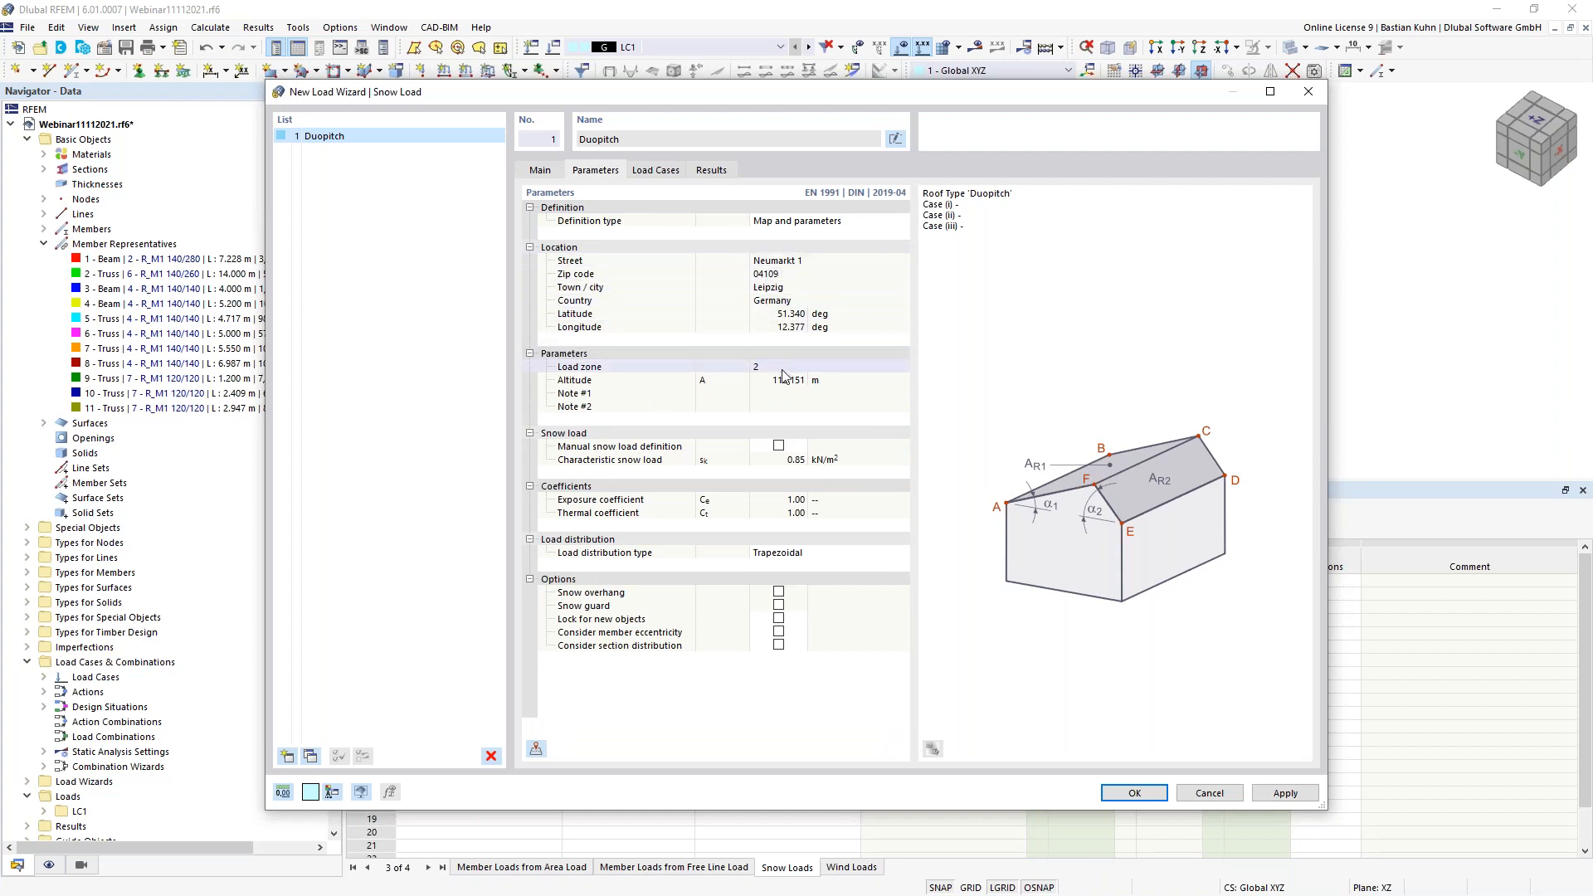
left_click(655, 170)
left_click(546, 245)
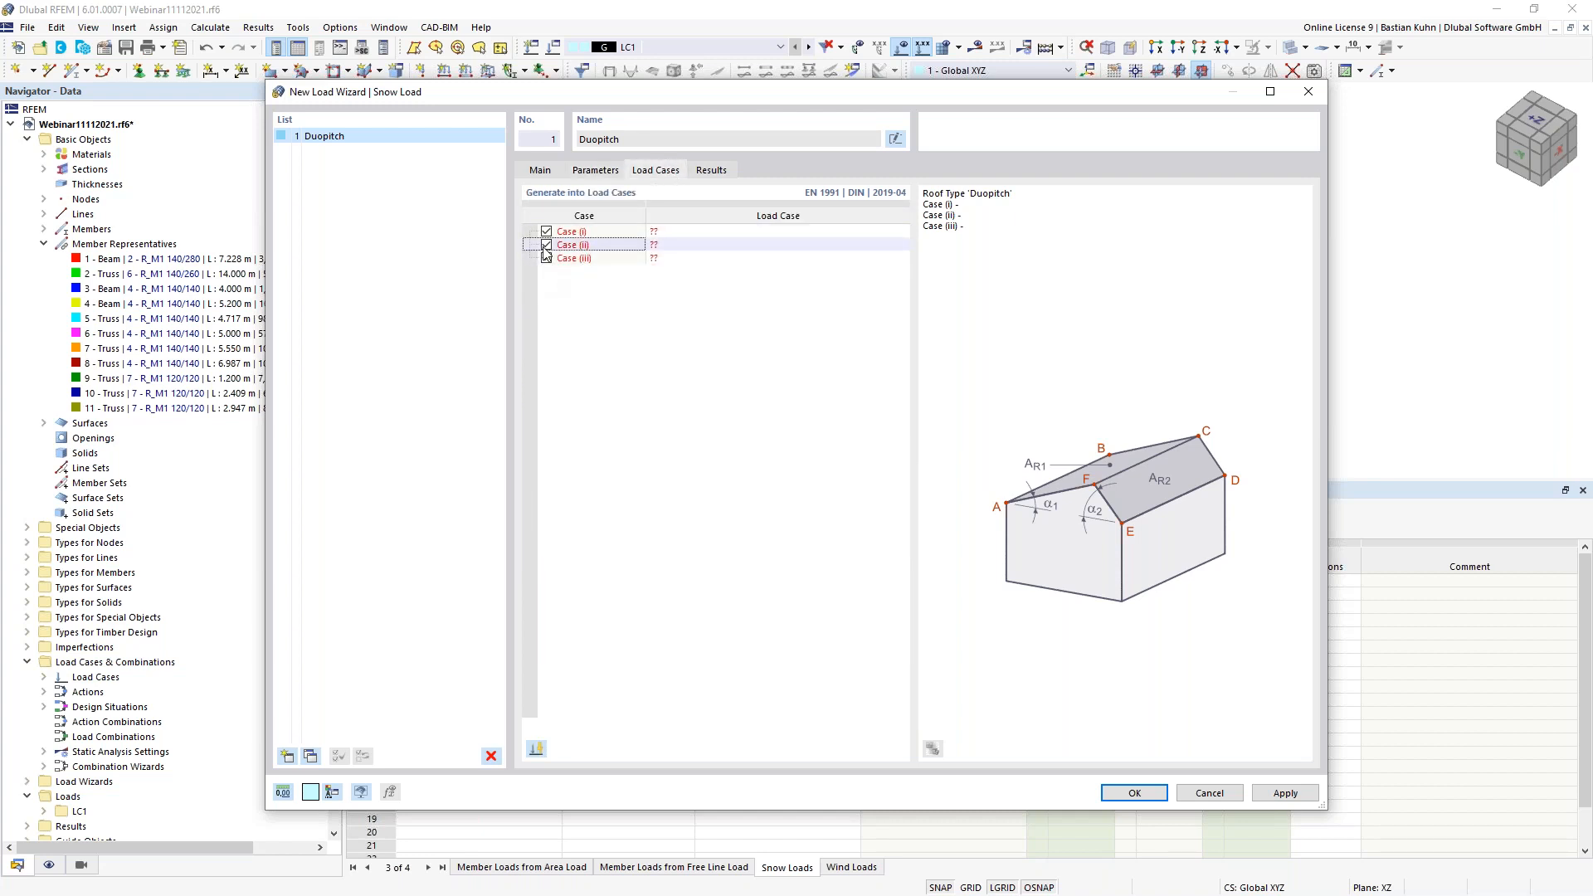
left_click(546, 259)
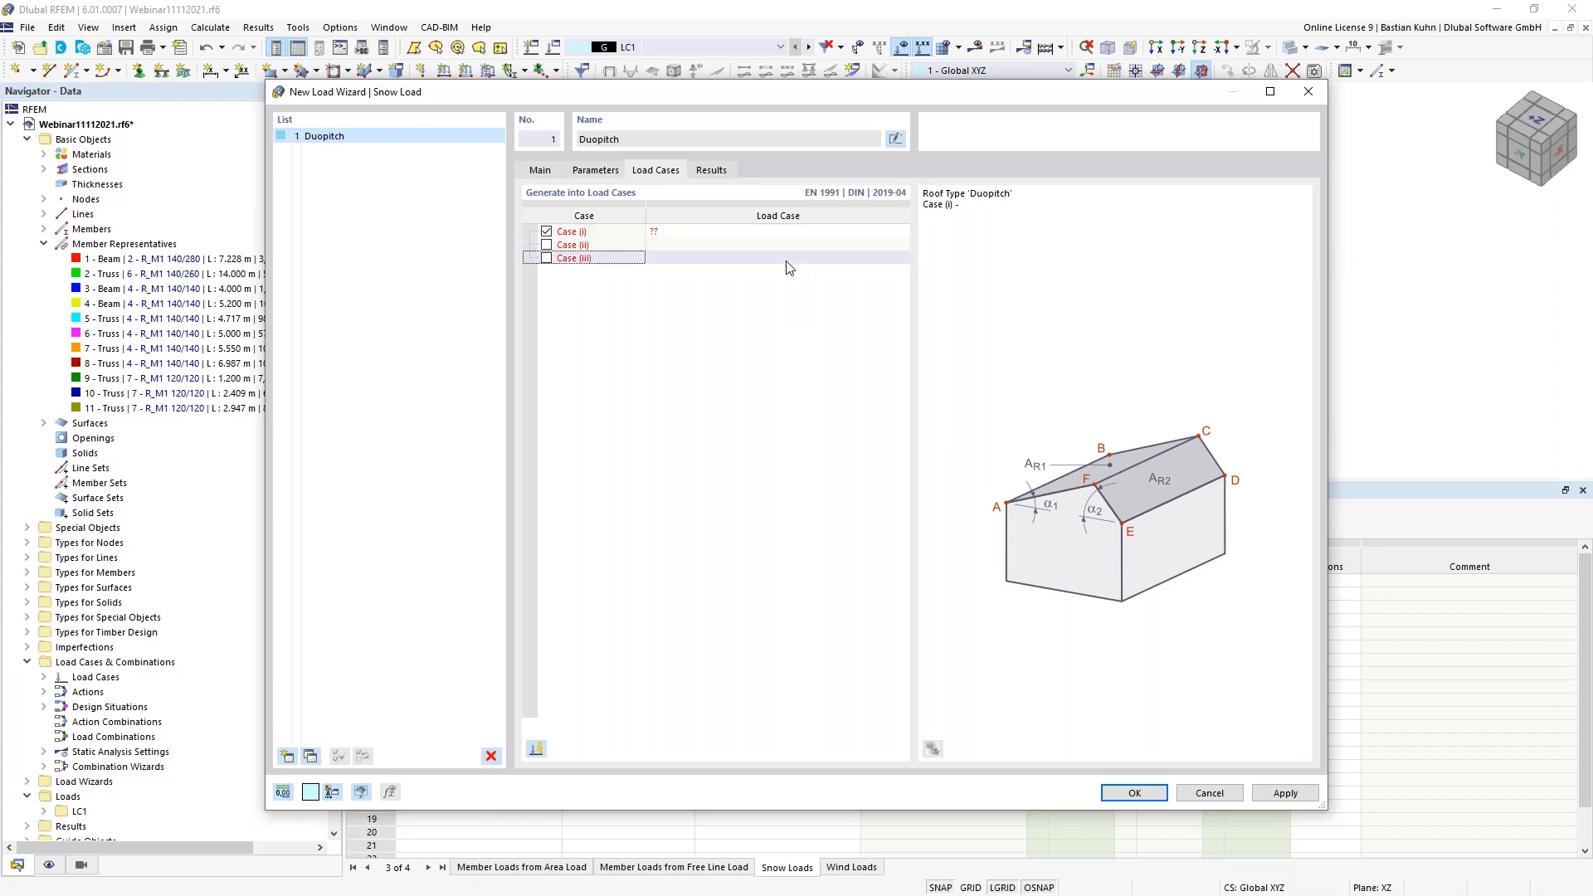
- Open the load case editor for Case (i) and create three additional load cases, LC2, LC3 and LC4
left_click(790, 232)
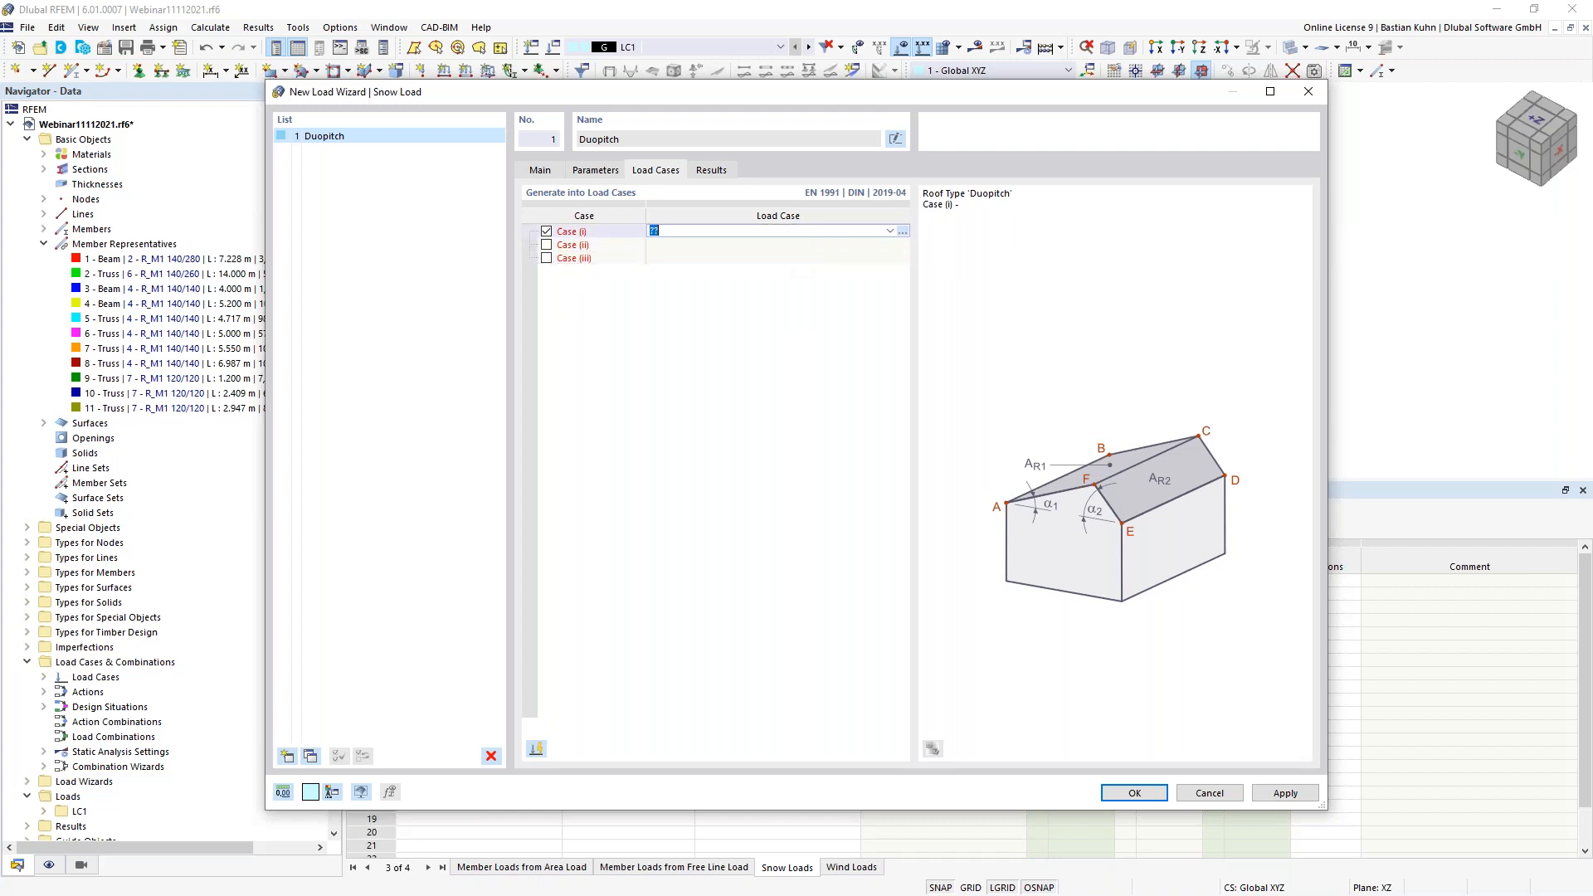
left_click(904, 232)
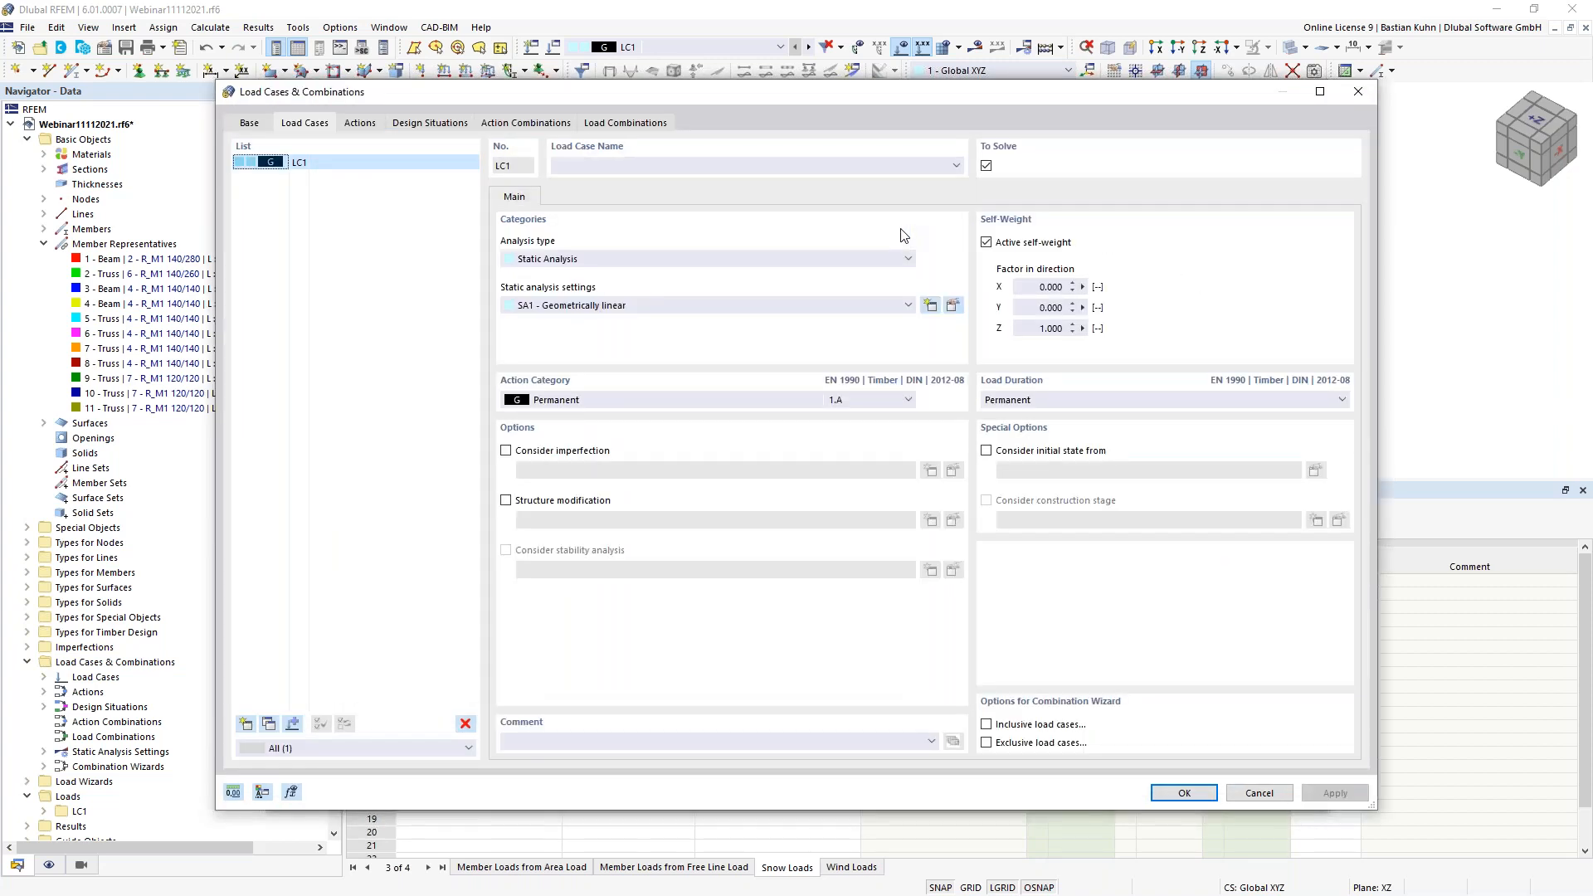
left_click(246, 725)
left_click(246, 725)
left_click(246, 725)
- Set the action category of LC2 to Snow / Ice loads - H <= 1000 m and of LC3 and LC4 to Wind
left_click(357, 176)
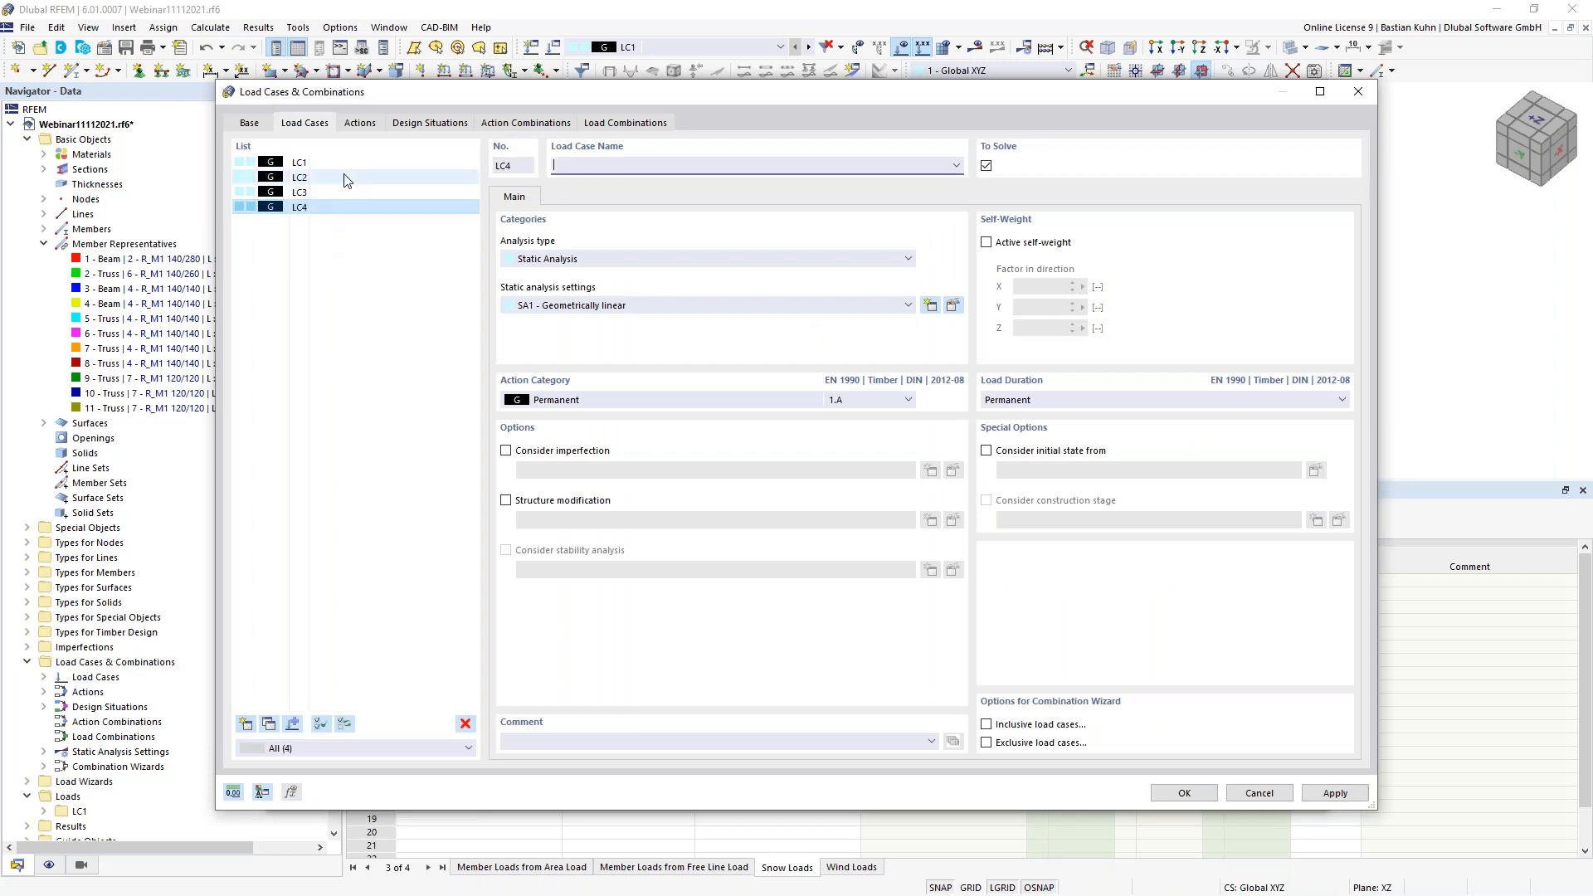
left_click(669, 401)
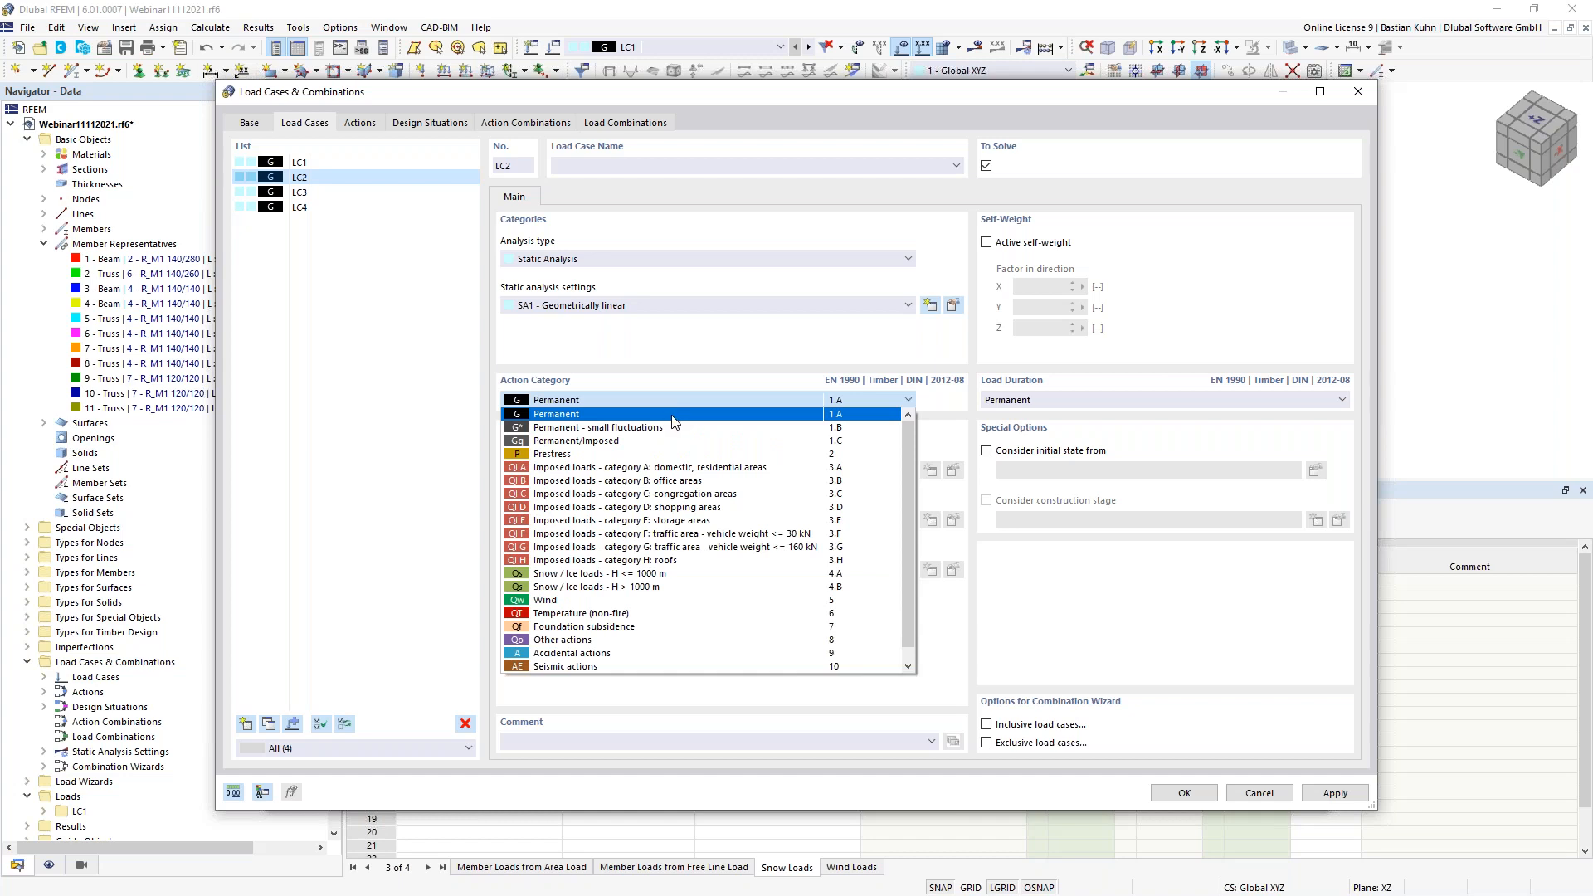
left_click(673, 574)
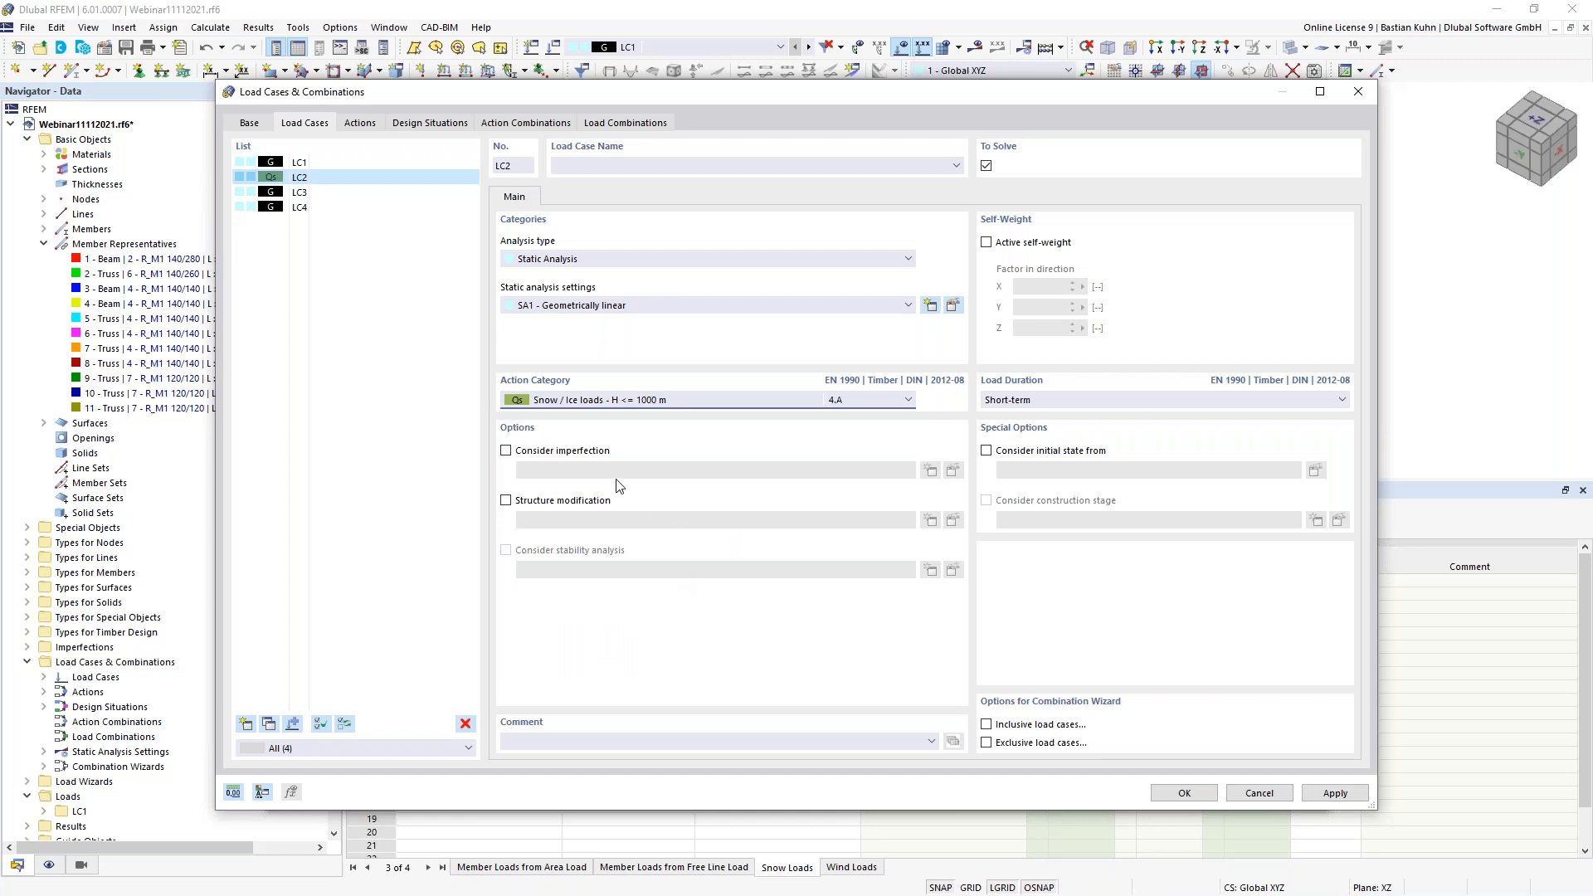
left_click(341, 193)
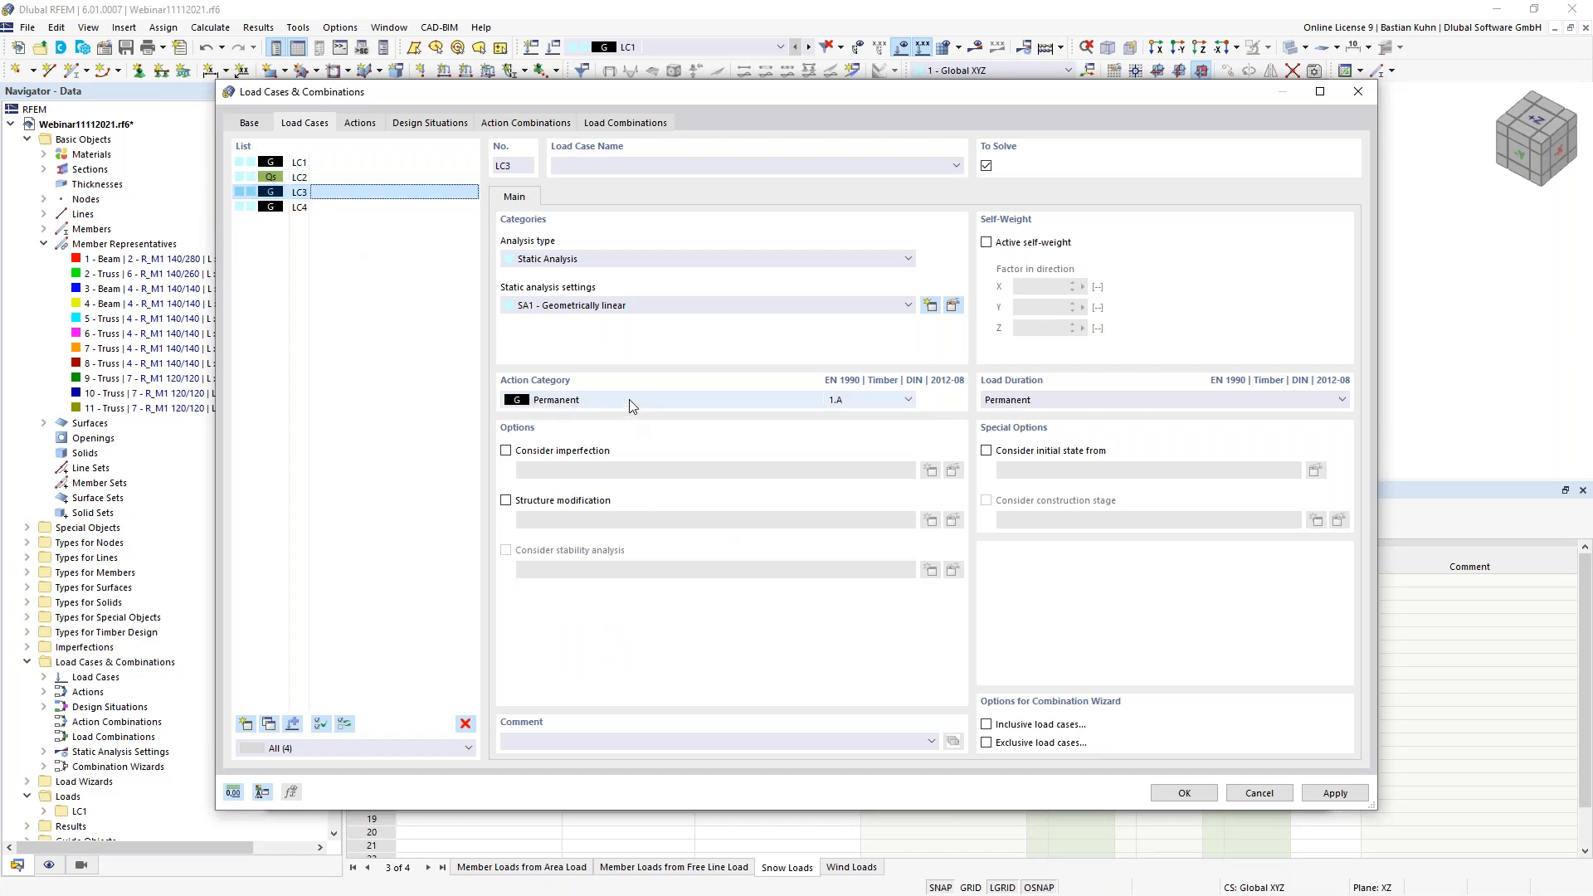
left_click(629, 400)
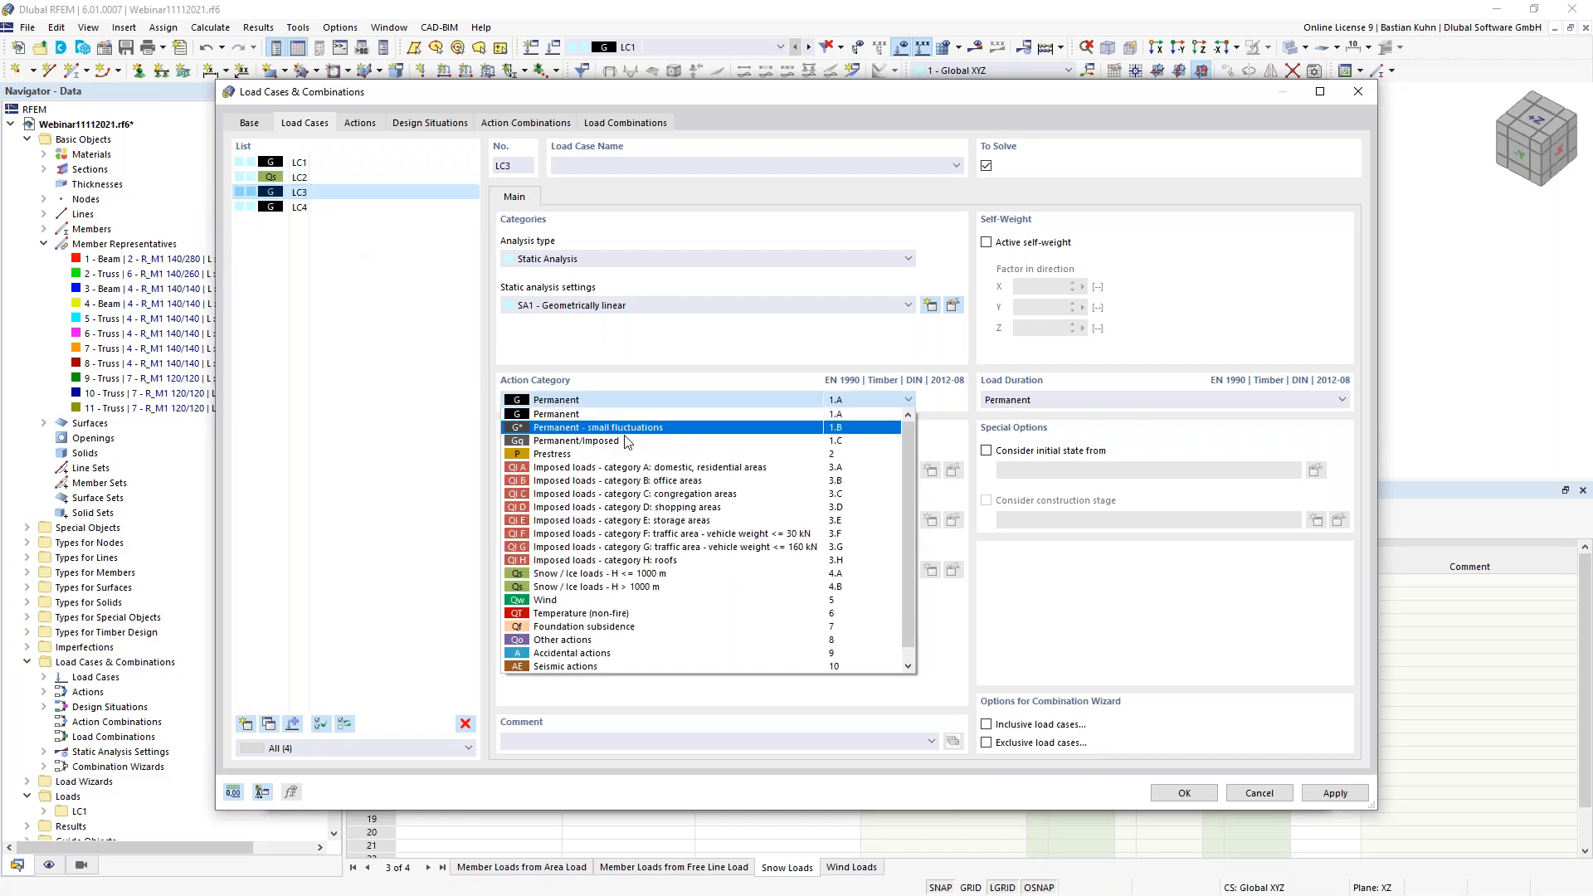
left_click(624, 603)
left_click(333, 210)
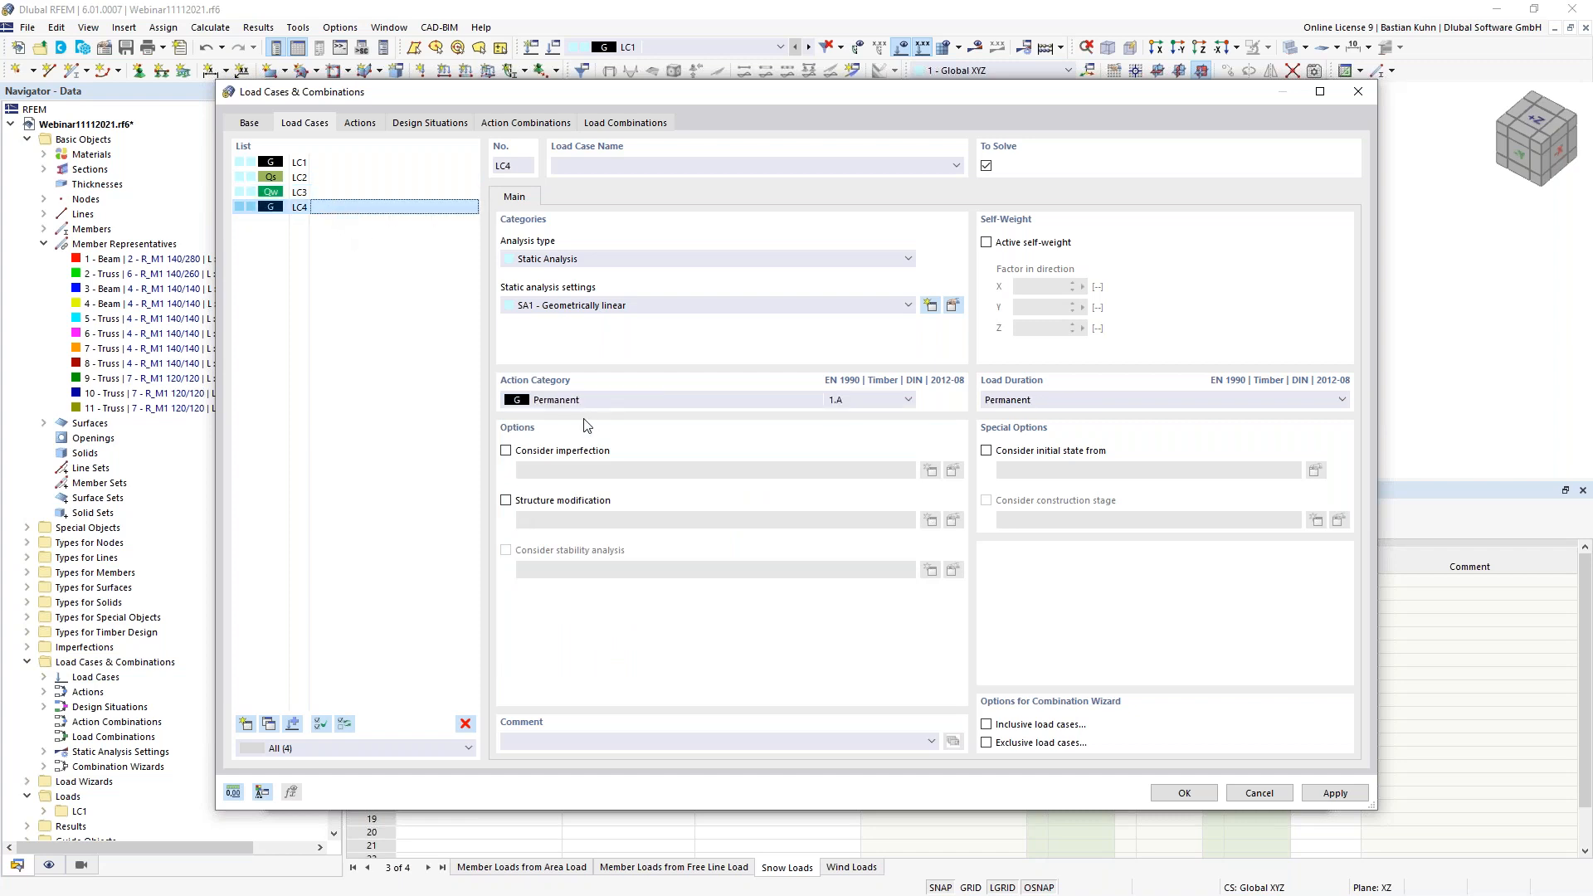
left_click(595, 405)
left_click(589, 601)
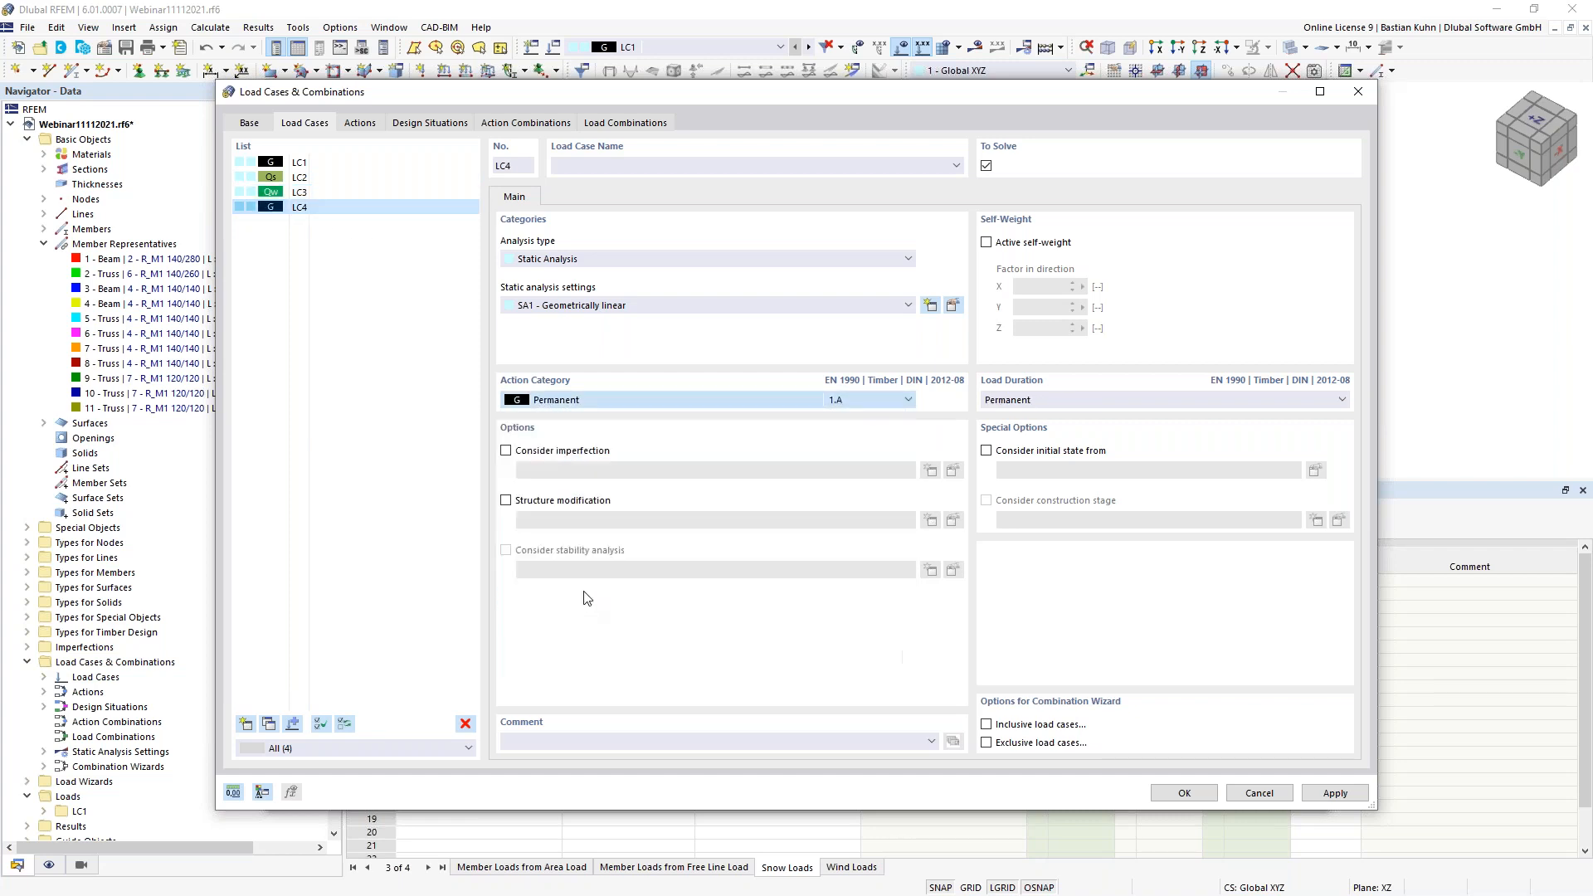
- Assign LC2 to Case (i) of the duopitch snow load and generate the snow loads
left_click(347, 180)
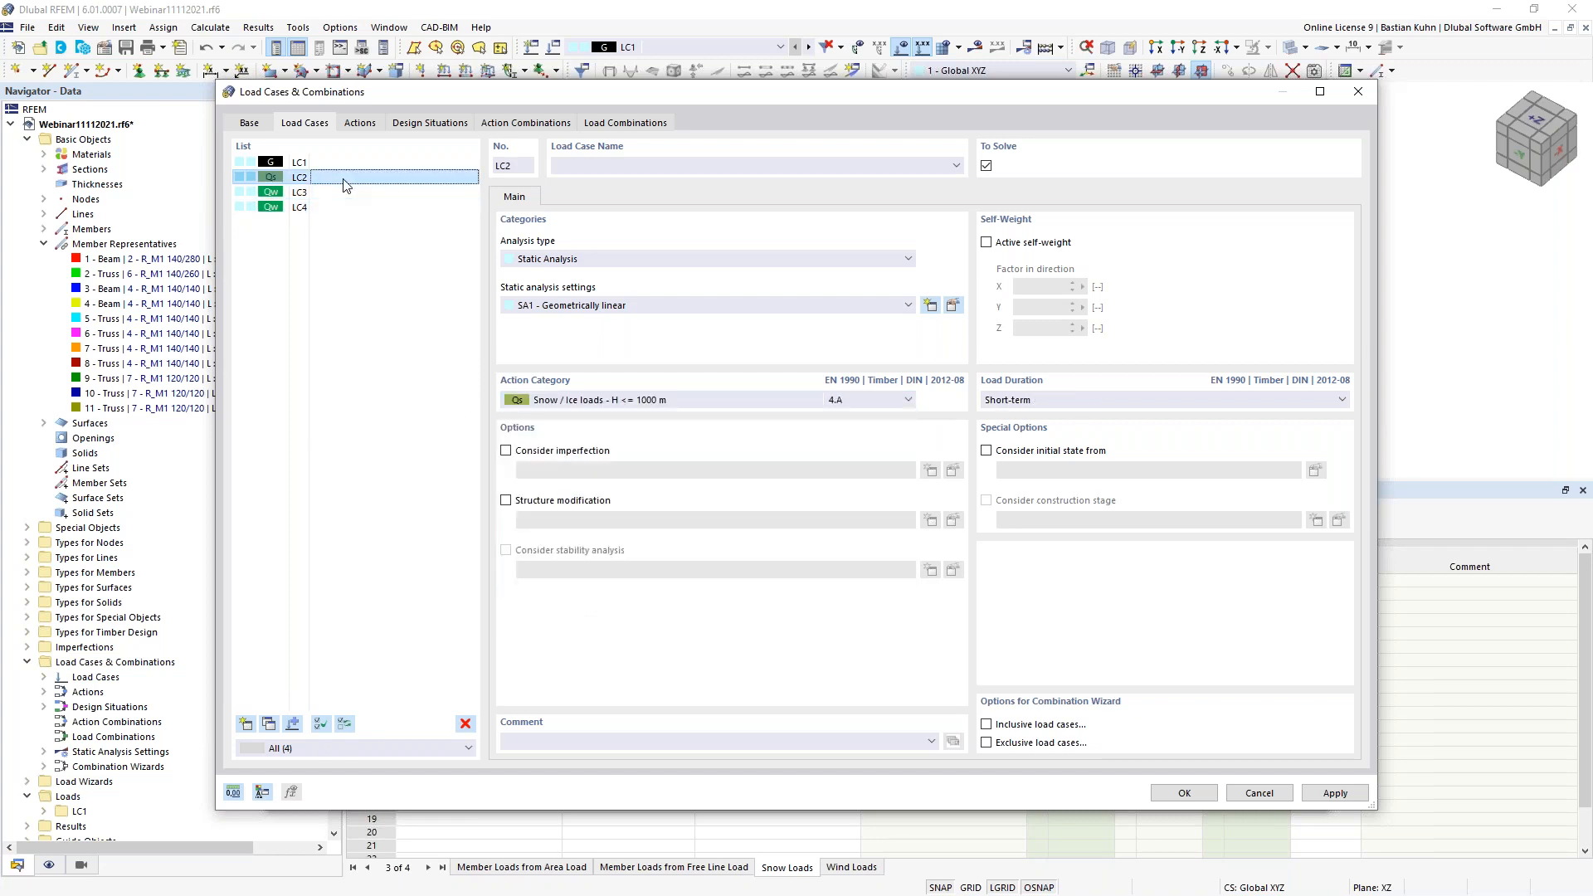
left_click(1172, 797)
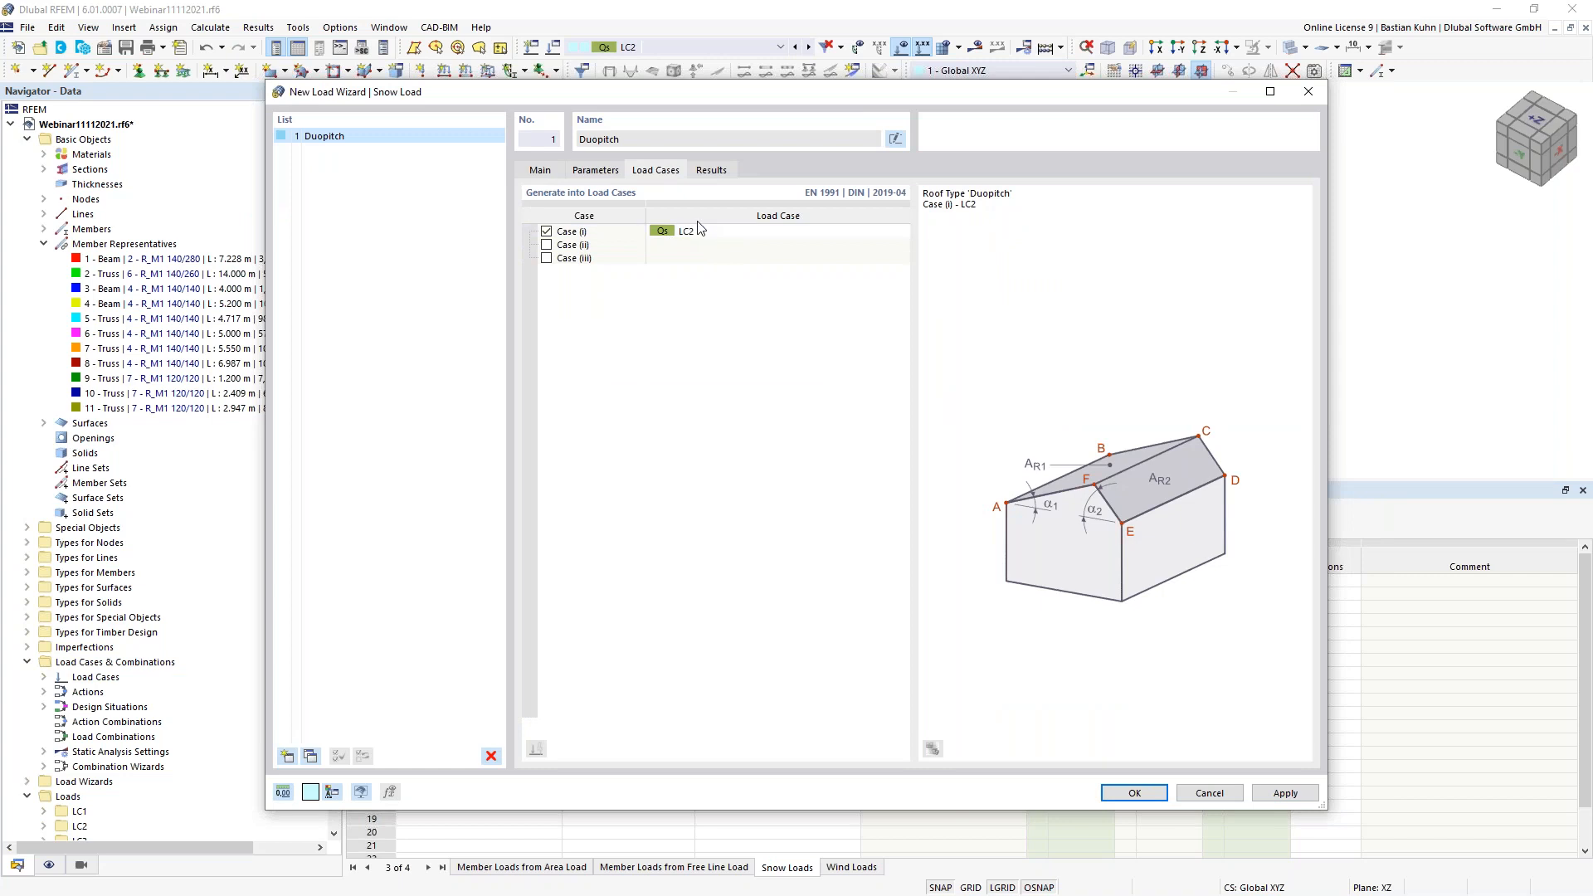
left_click(1115, 788)
- Turn on the separate display of load transfer for surfaces to show the snow load distributed onto the members
scroll(579, 277, "down", 2)
middle_click_drag(618, 250, 749, 274)
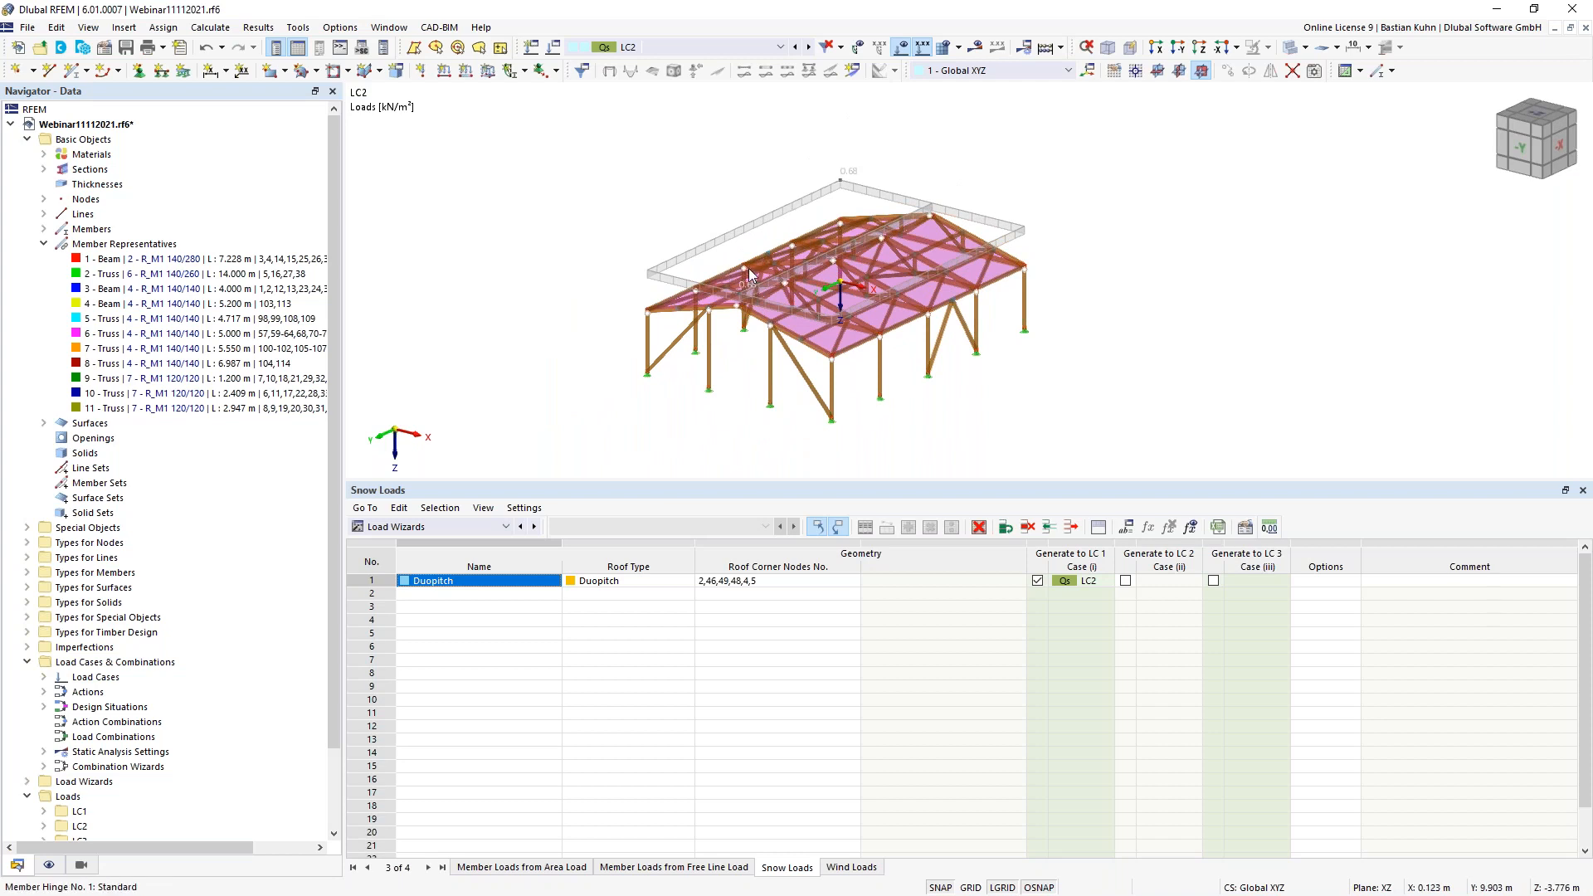
left_click(48, 869)
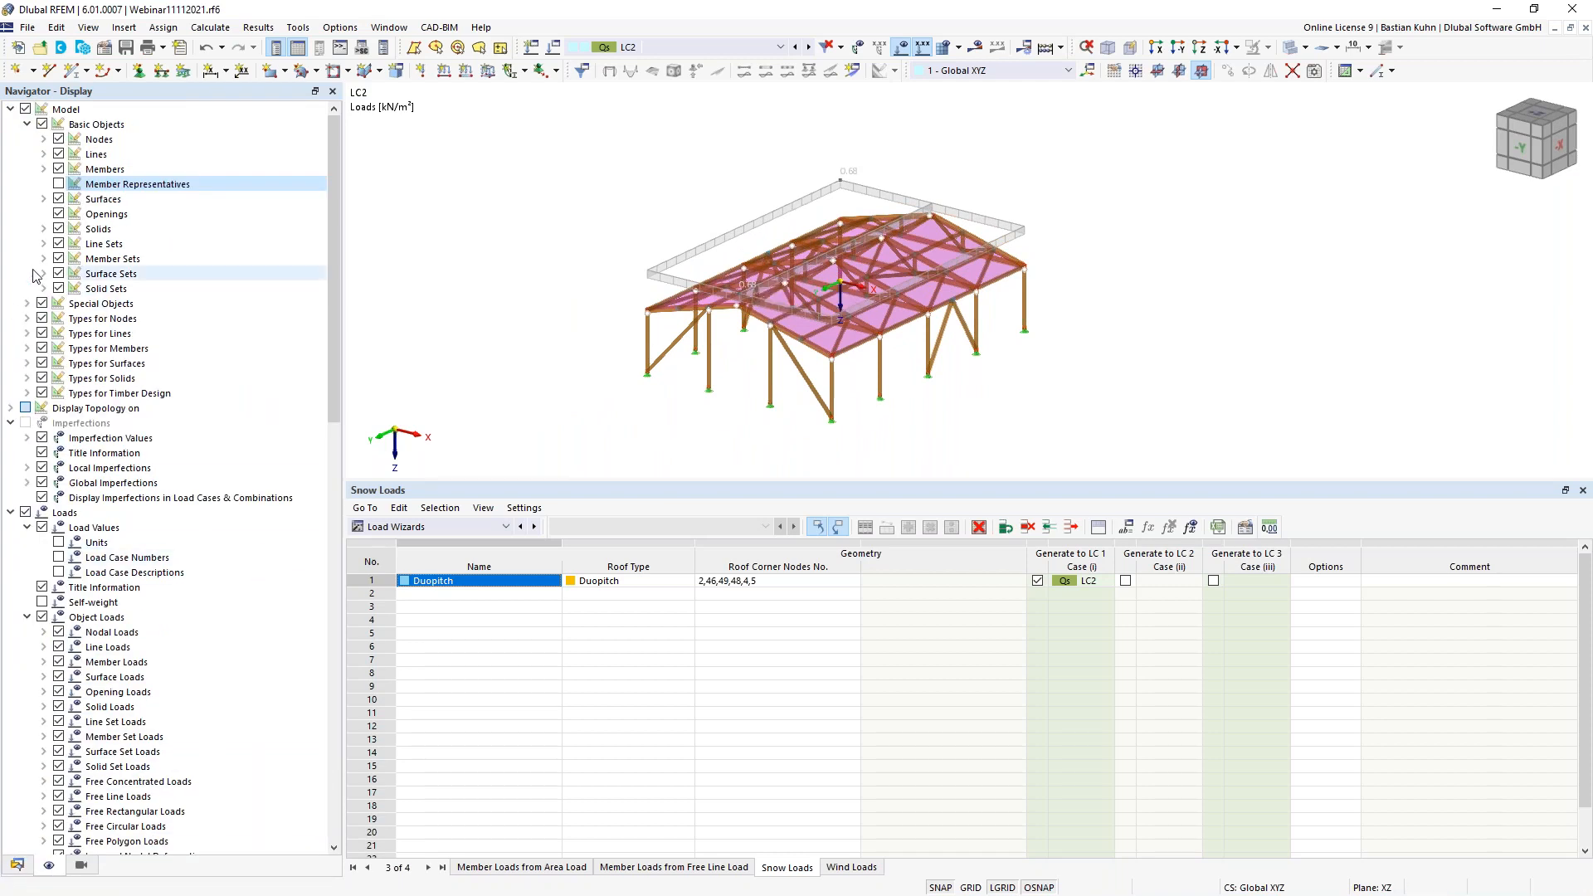
left_click(43, 199)
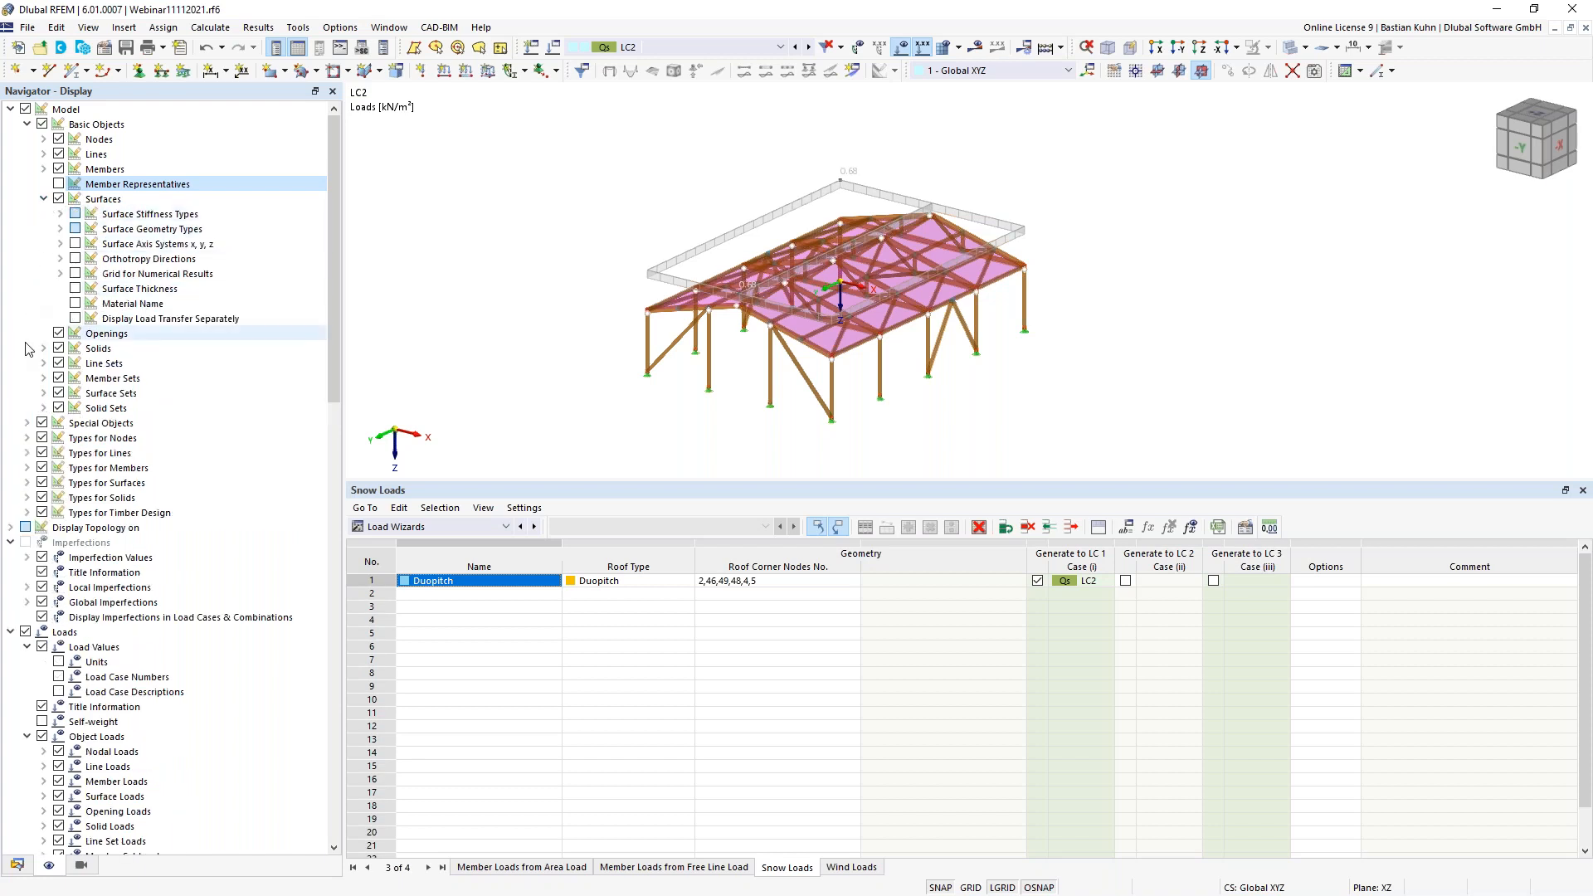
left_click(76, 319)
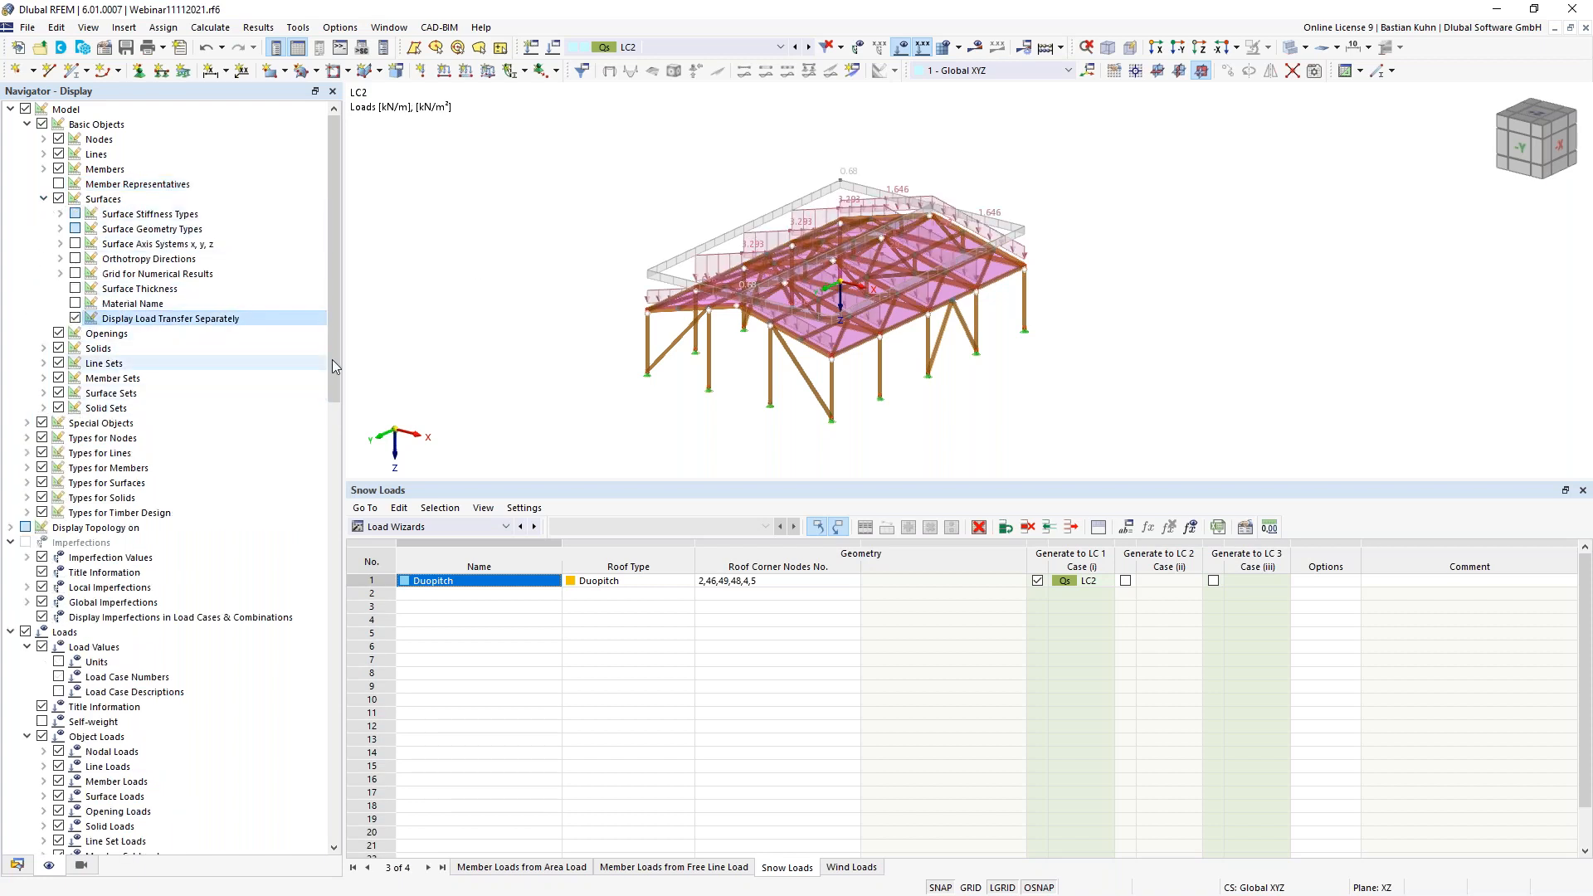
- Hide the snow area load above the roof, leaving the member loads displayed
right_click(670, 267)
left_click(695, 370)
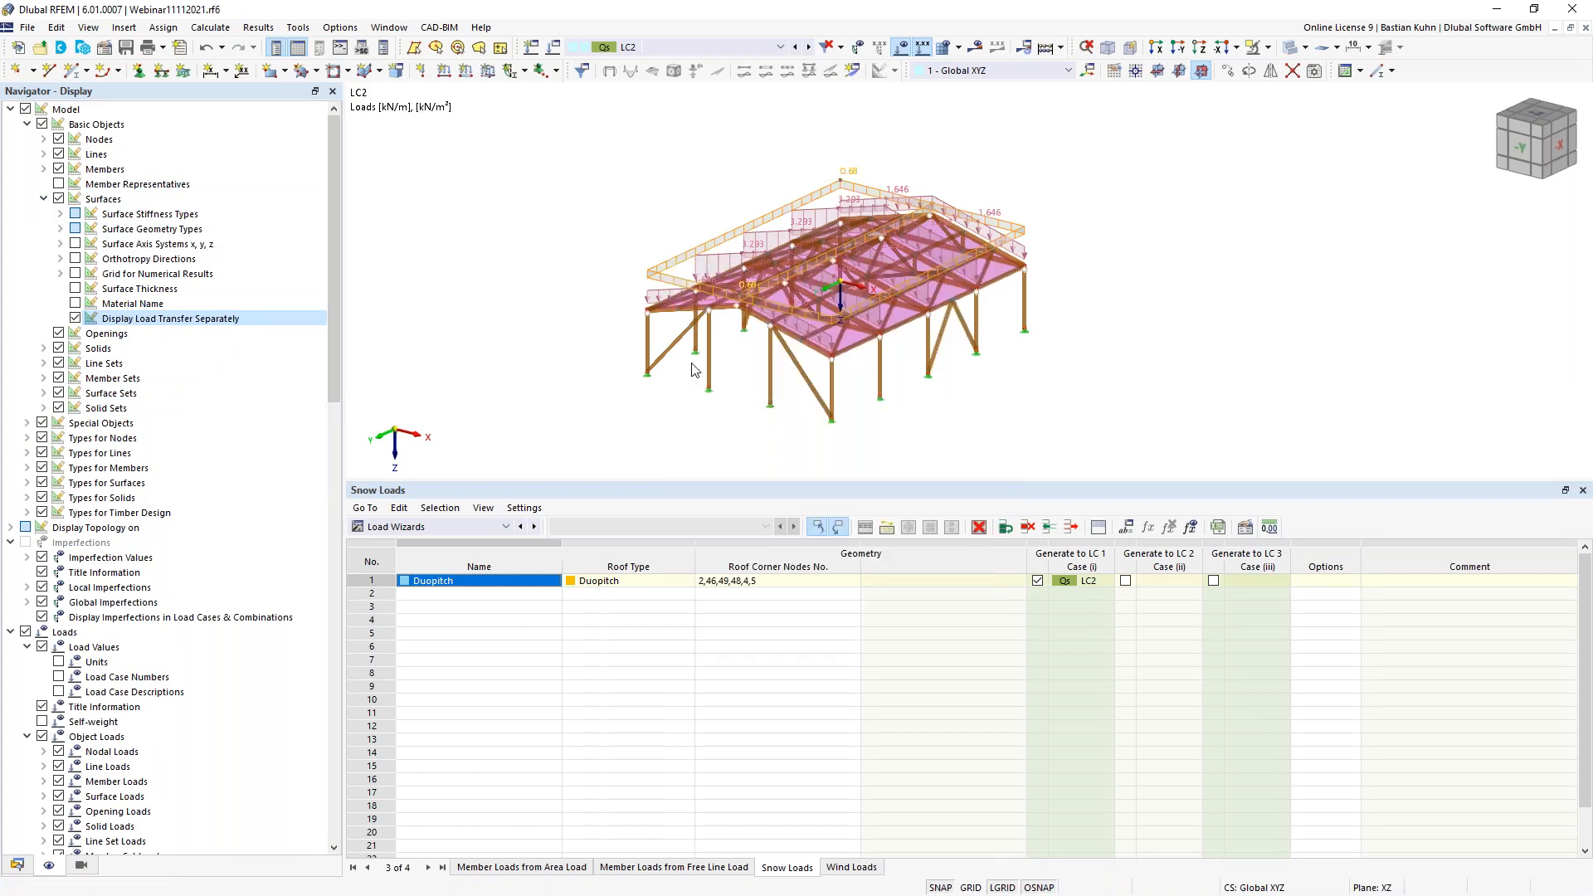
middle_click_drag(1006, 388, 1013, 444, "ctrl")
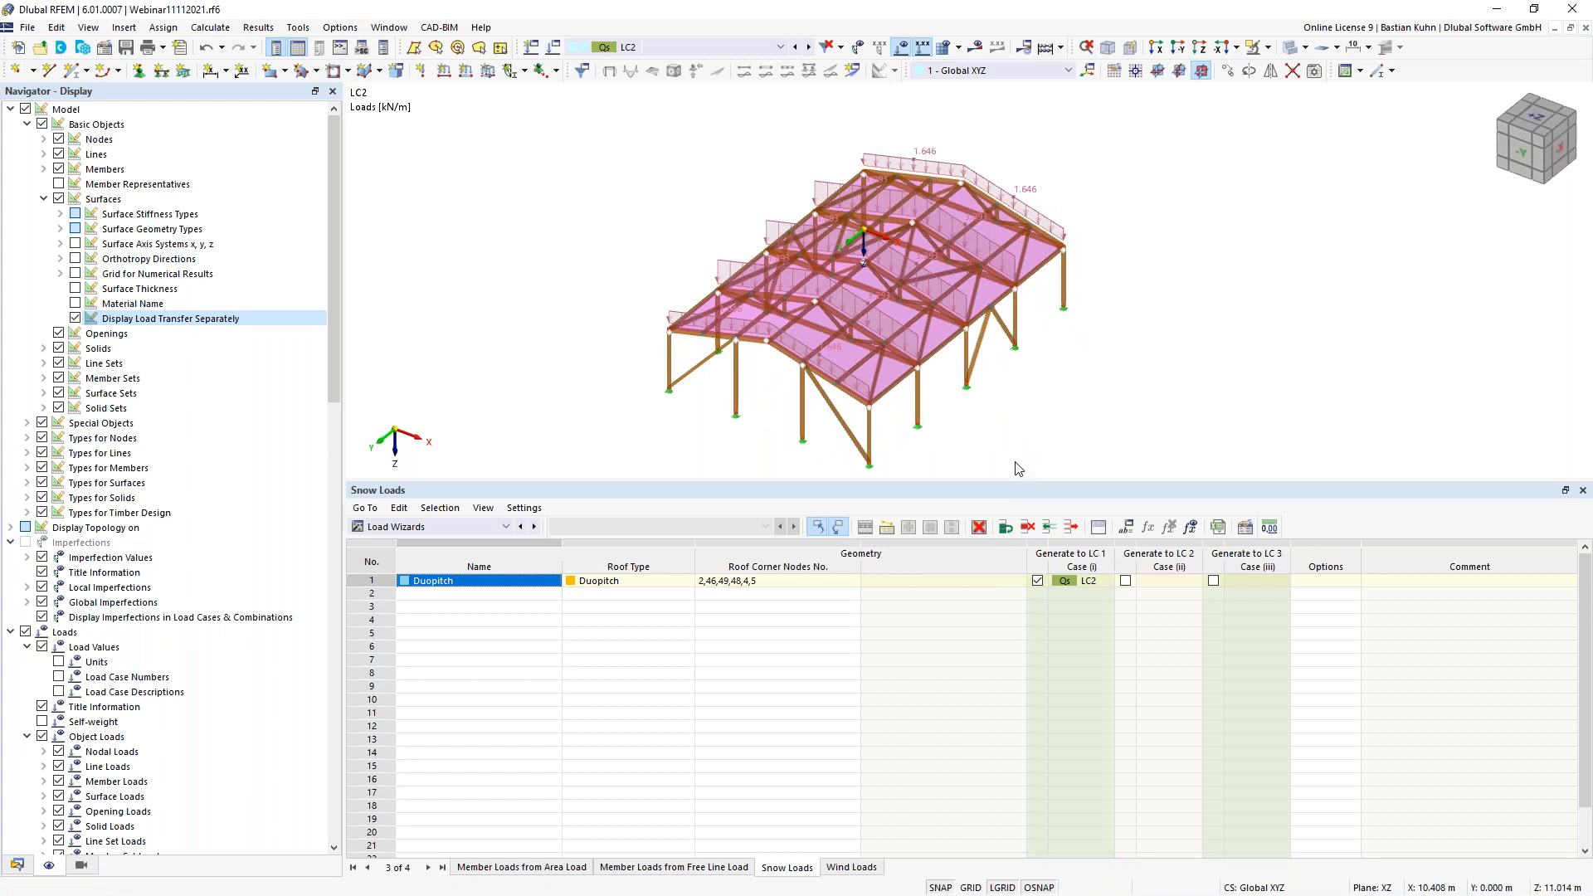
- Shrink the table area and create a new Wind Loads wizard entry of the Duopitch roof type
left_click_drag(1022, 479, 1021, 570)
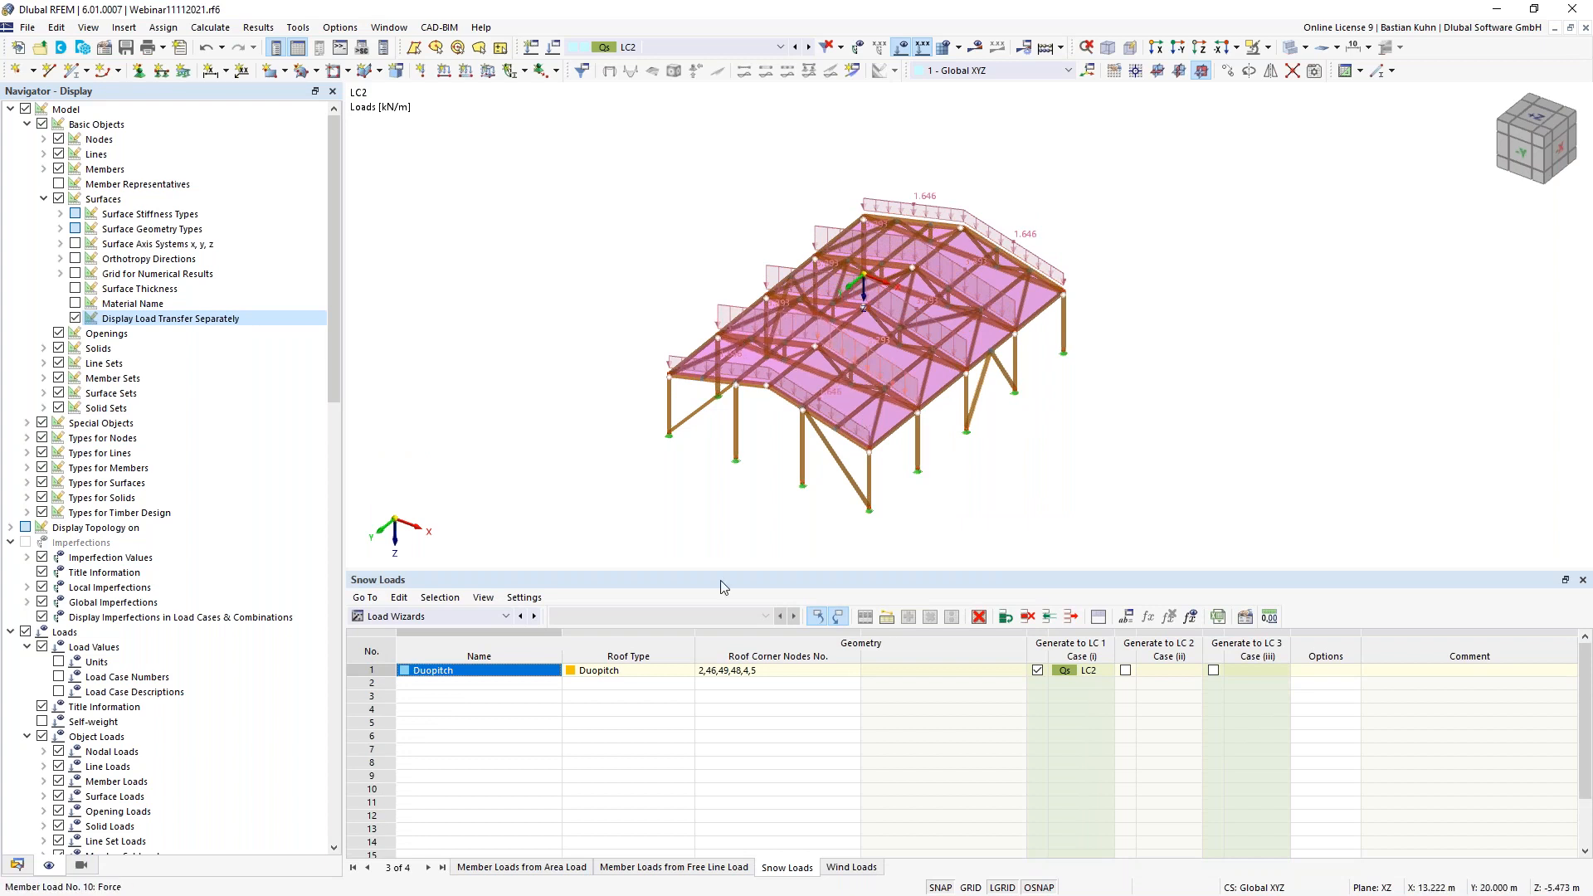
left_click(851, 867)
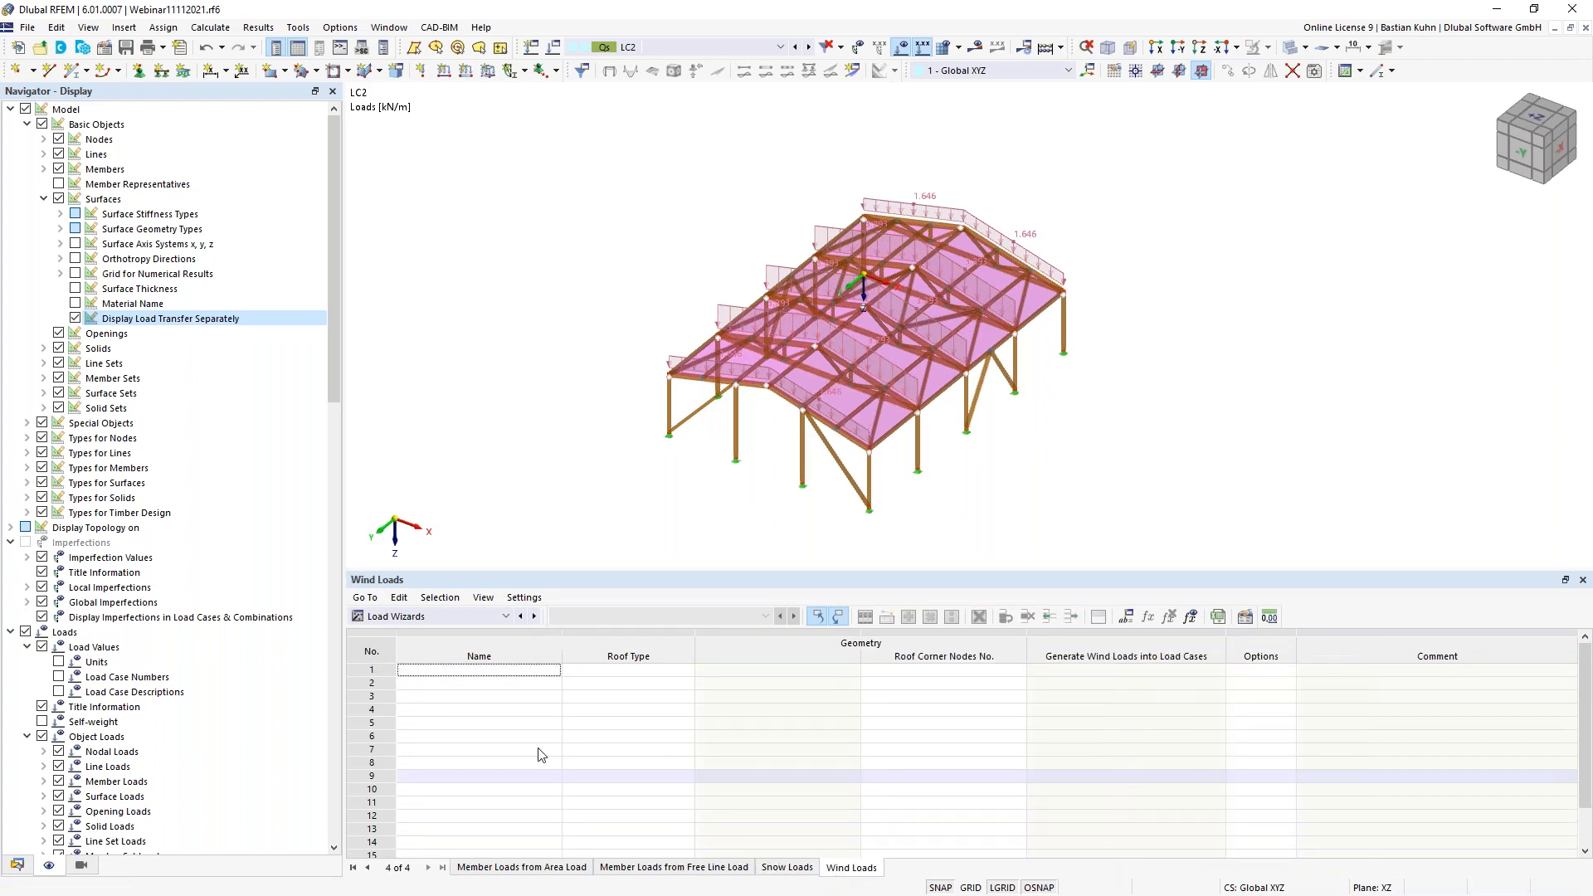
left_click(495, 671)
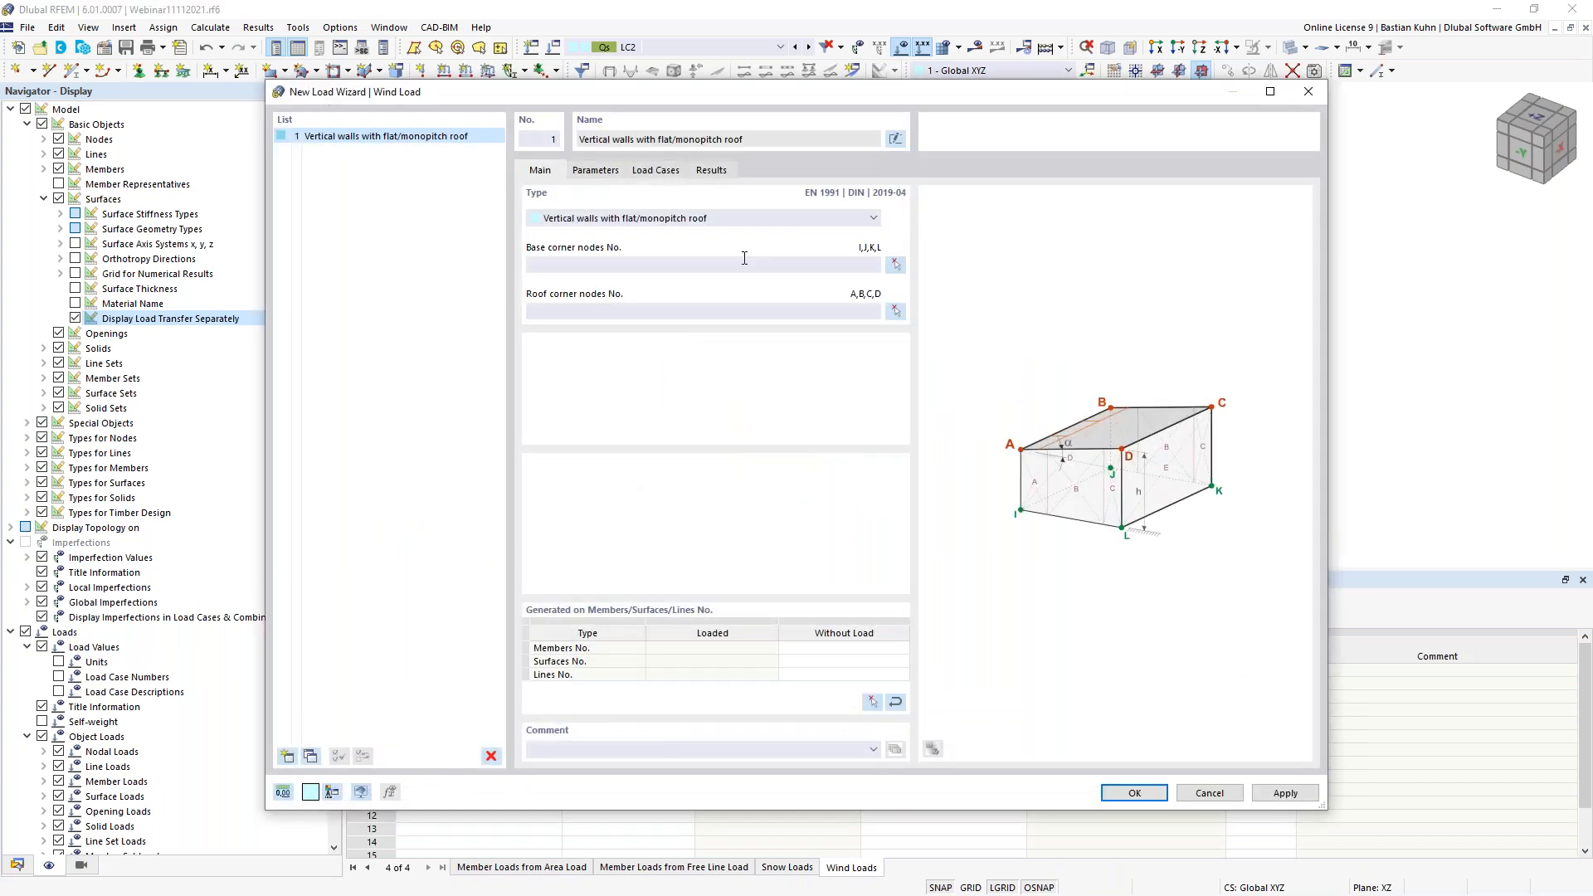
left_click(738, 219)
left_click(733, 254)
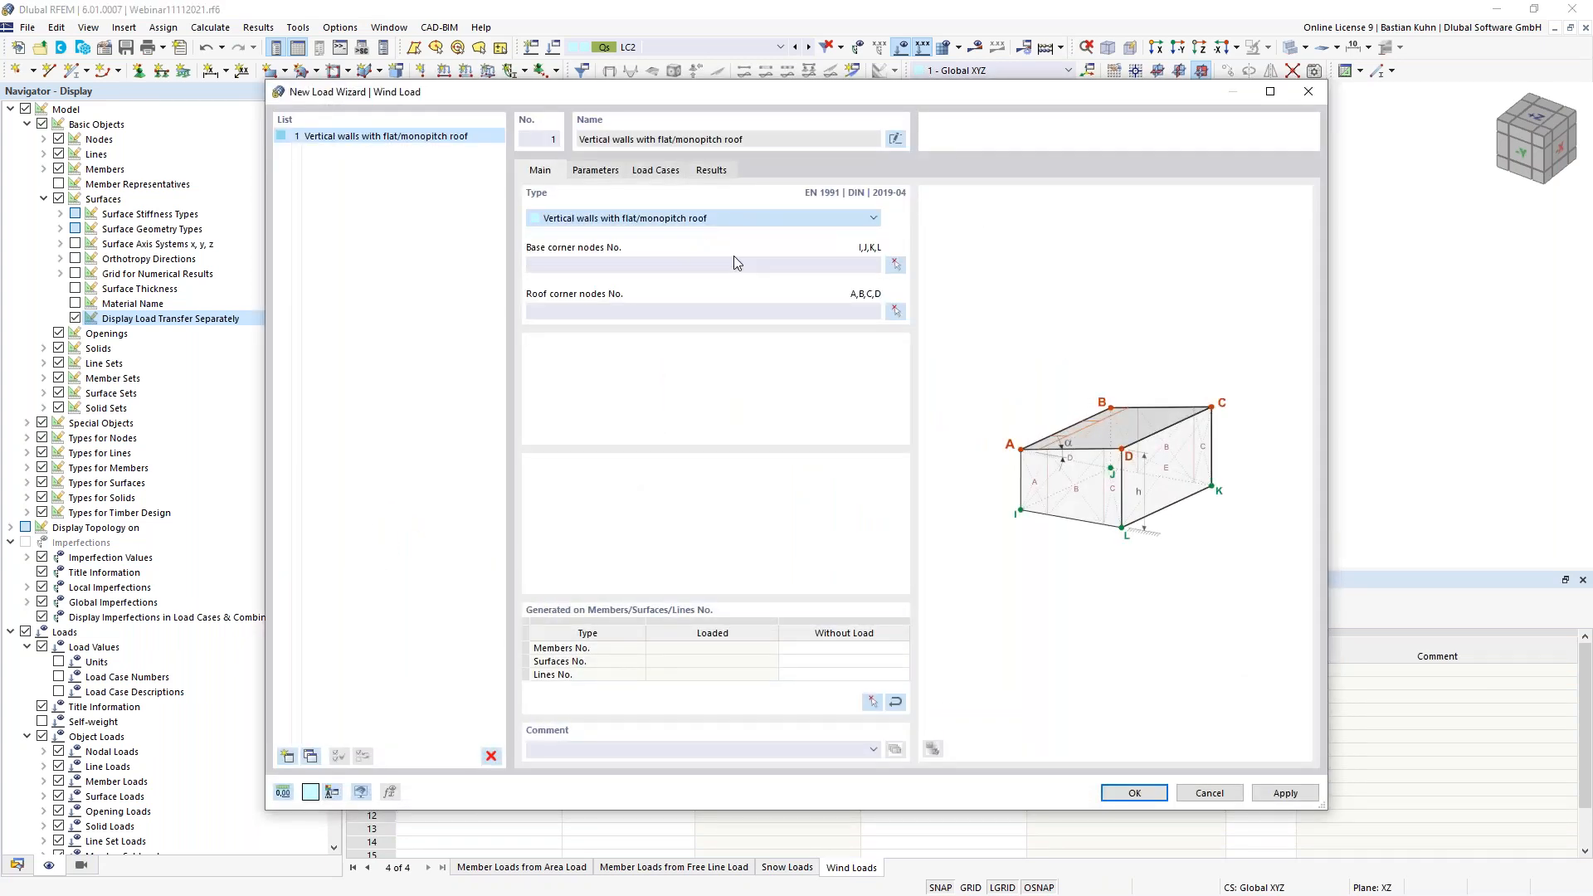
- Assign nodes 2, 46, 49, 48, 4 and 5 as roof corner nodes A to F of the duopitch wind load
left_click(896, 265)
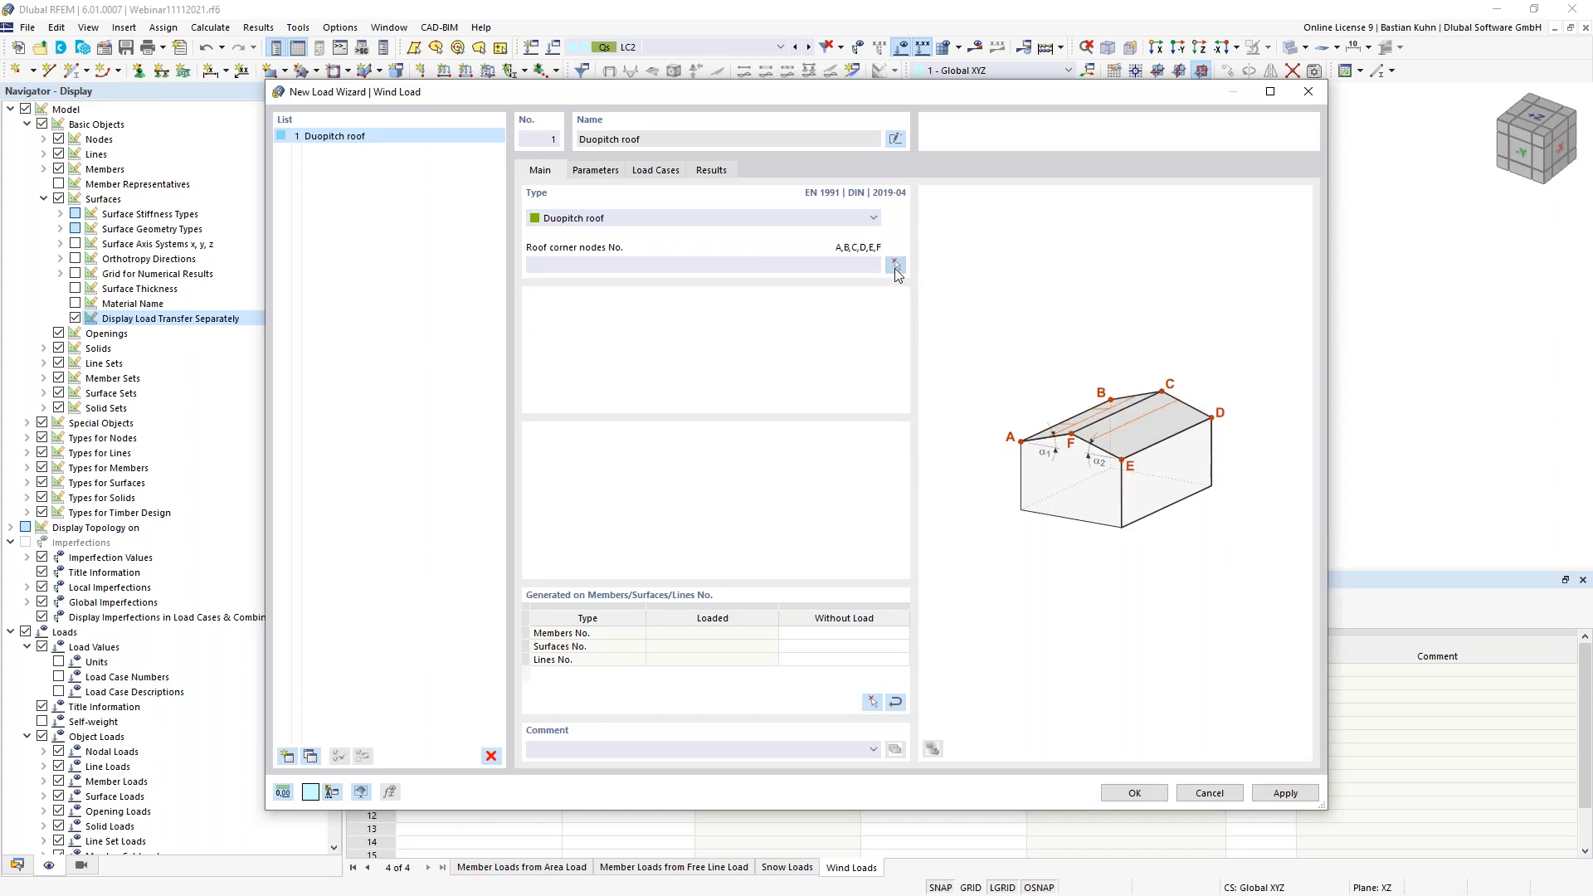
left_click(863, 219)
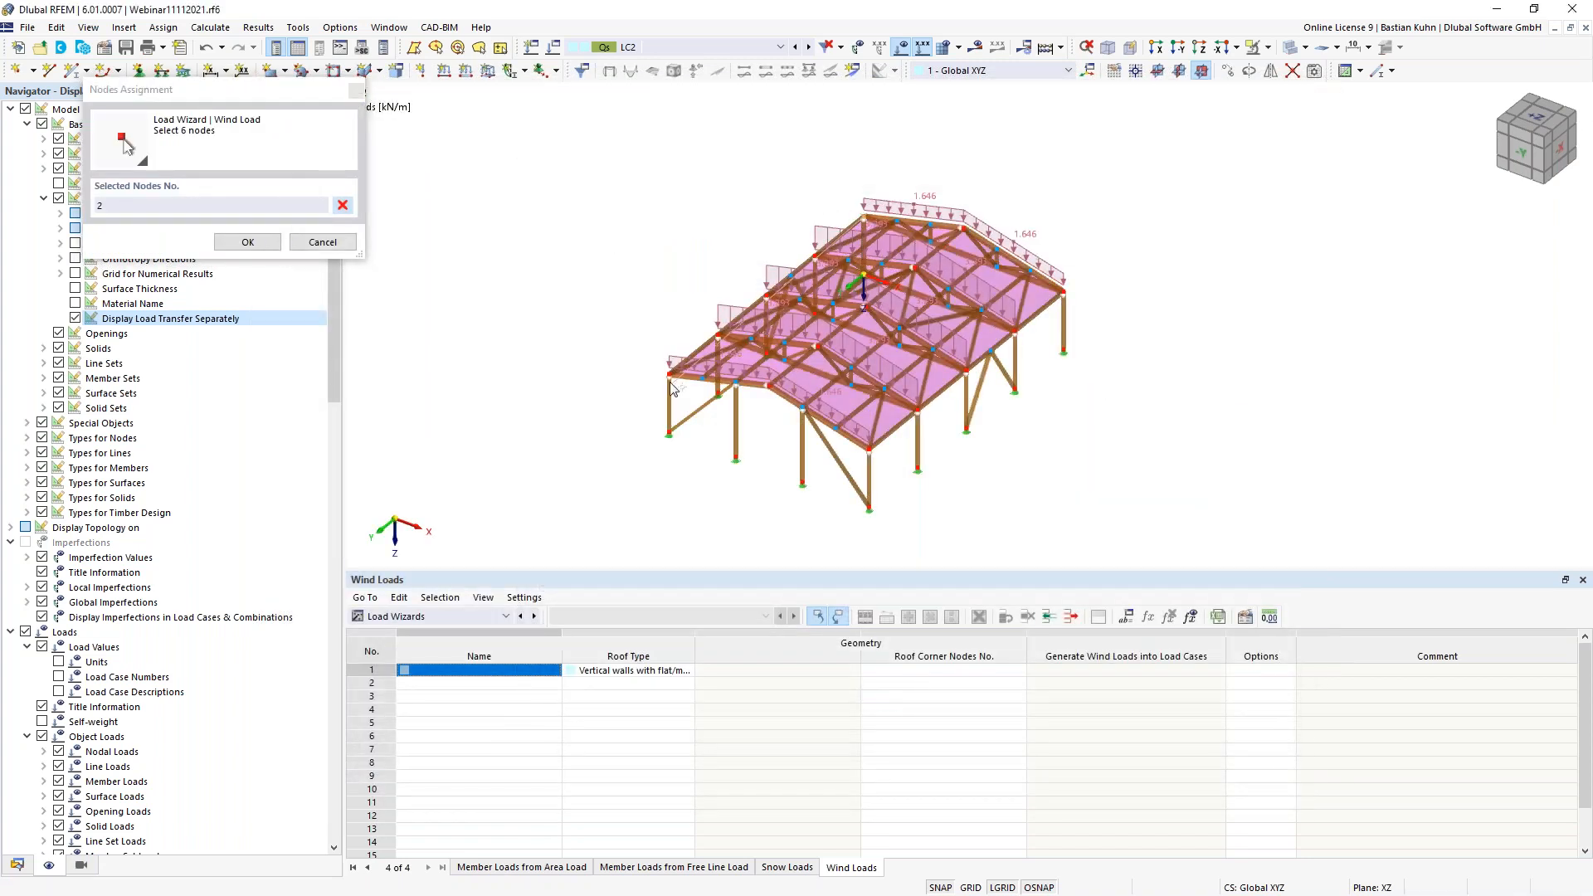
left_click(671, 375)
left_click(767, 387)
left_click(868, 449)
left_click(1065, 293)
left_click(966, 231)
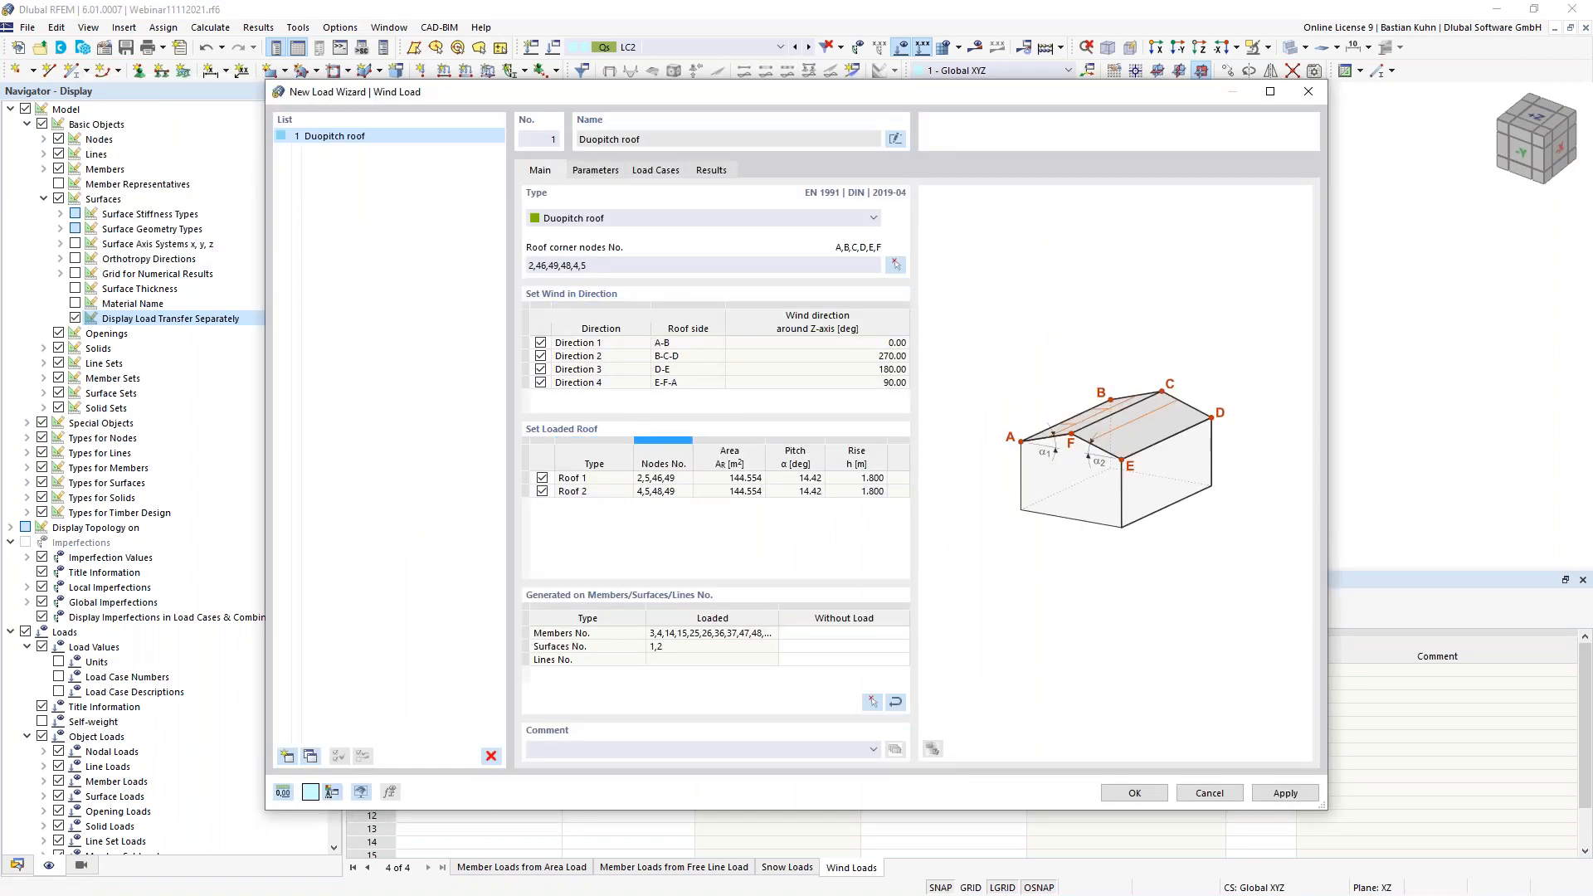
- Exclude wind Direction 2 and Direction 3, and set the structure height to 5.8 m in the wind parameters
left_click(541, 356)
left_click(541, 369)
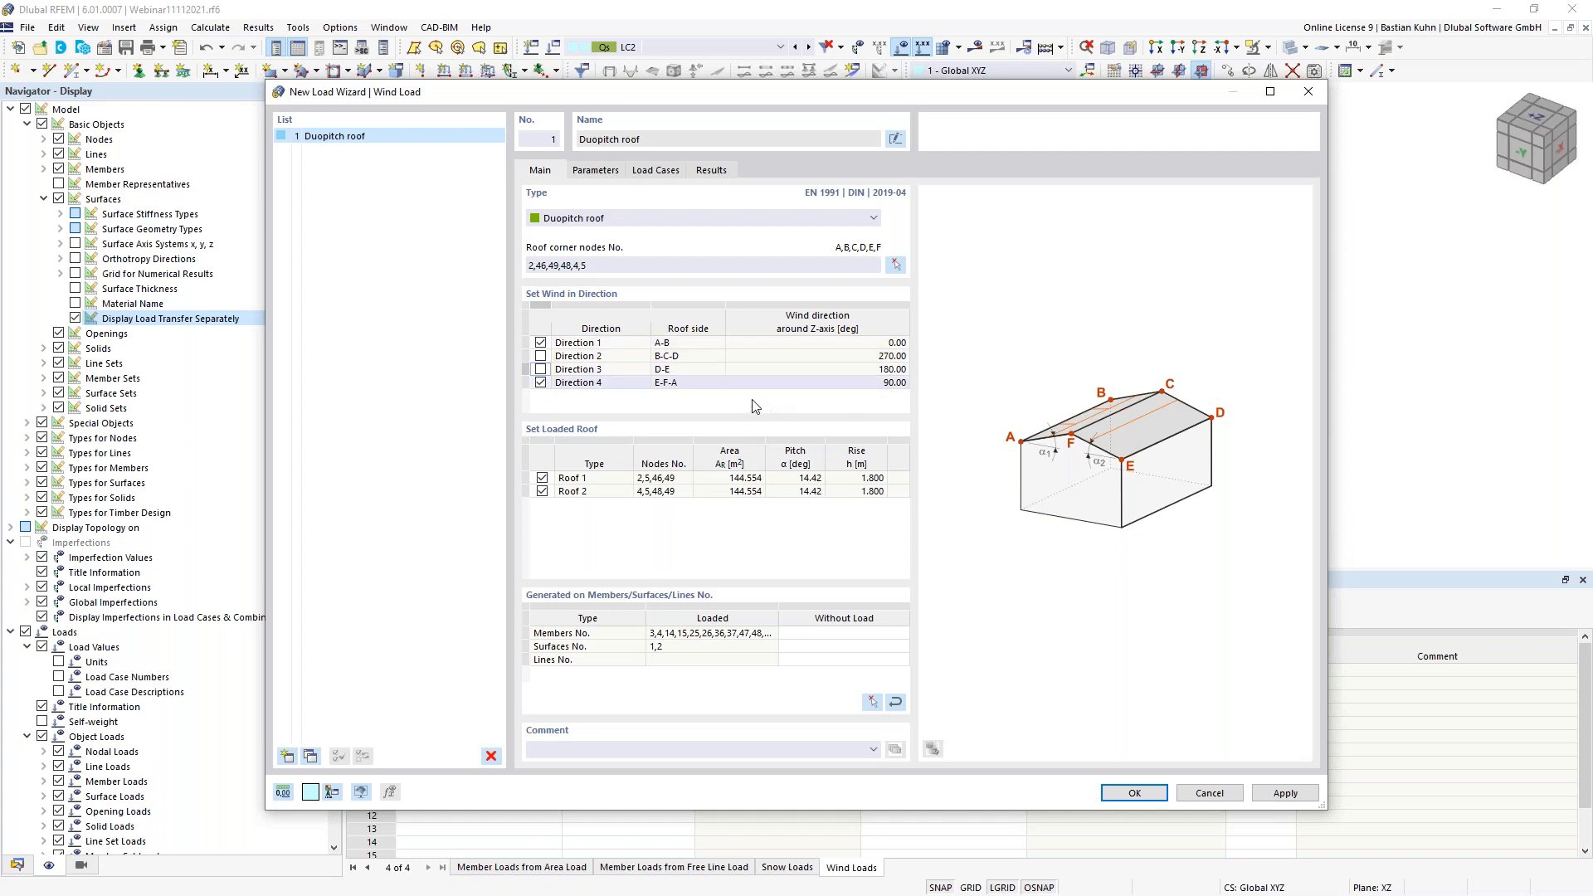
left_click(596, 171)
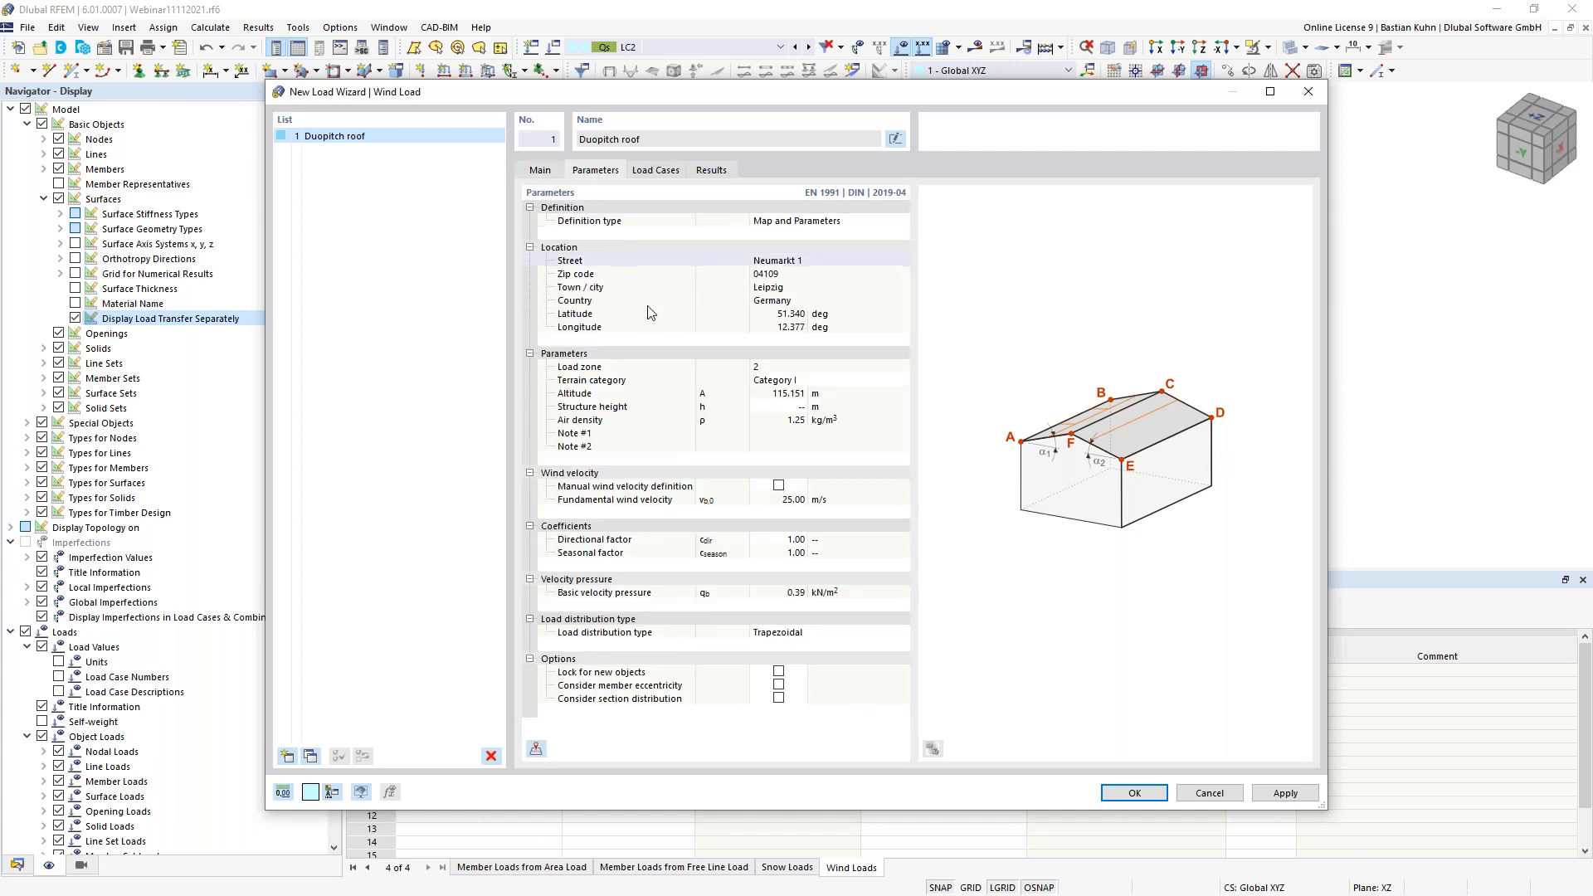
left_click(789, 409)
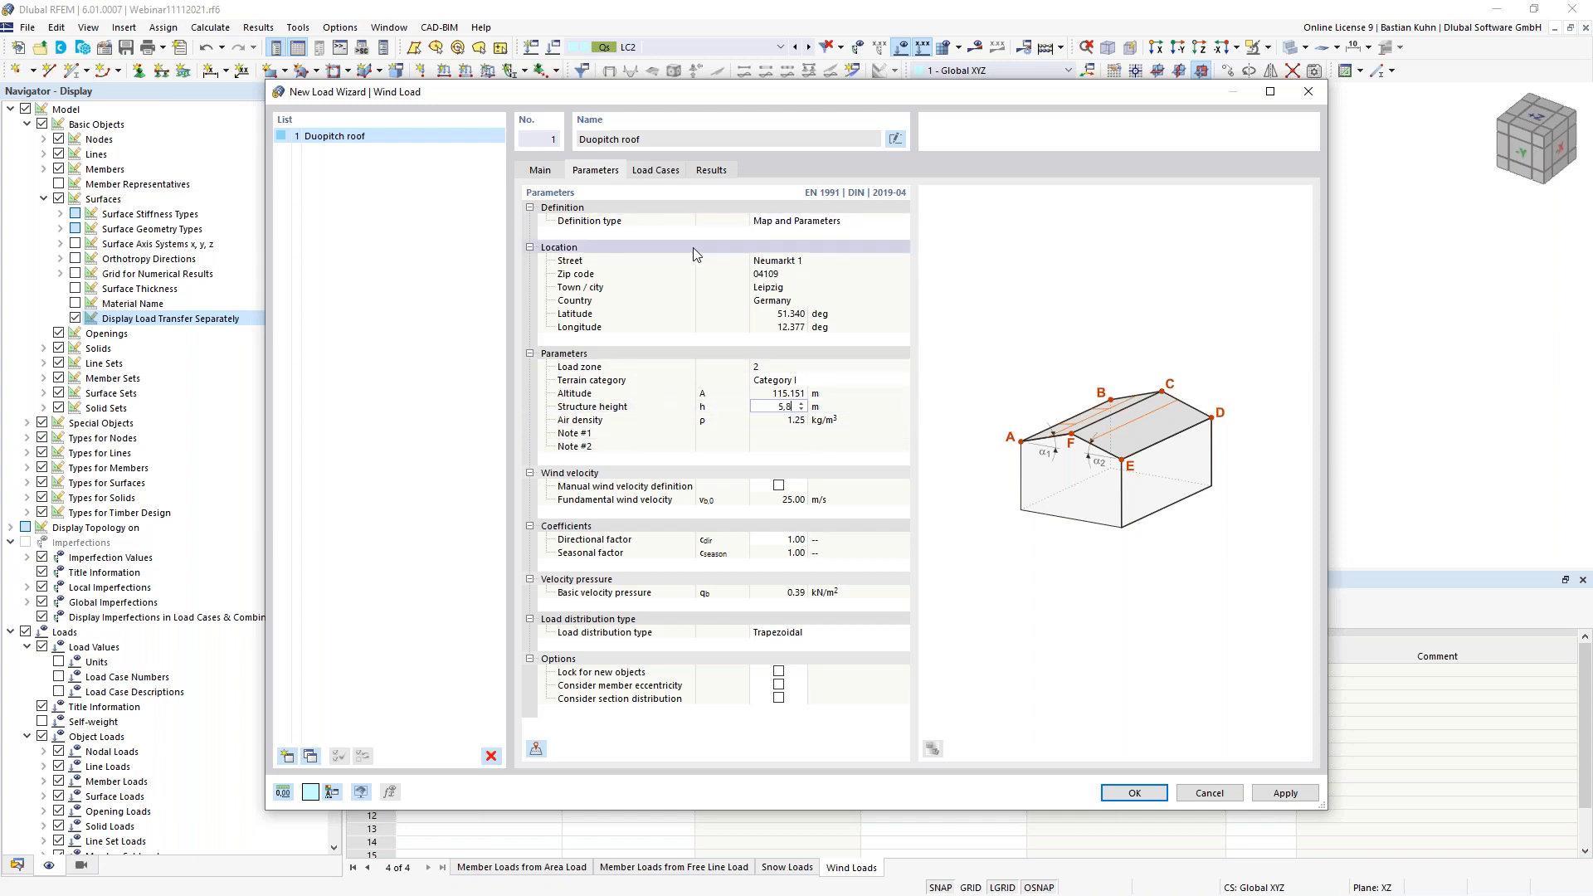
- Exclude Case w+, w-/+ and w+/- of Direction 1 and Case w+ of Direction 4, keeping only Case w- for each
left_click(652, 173)
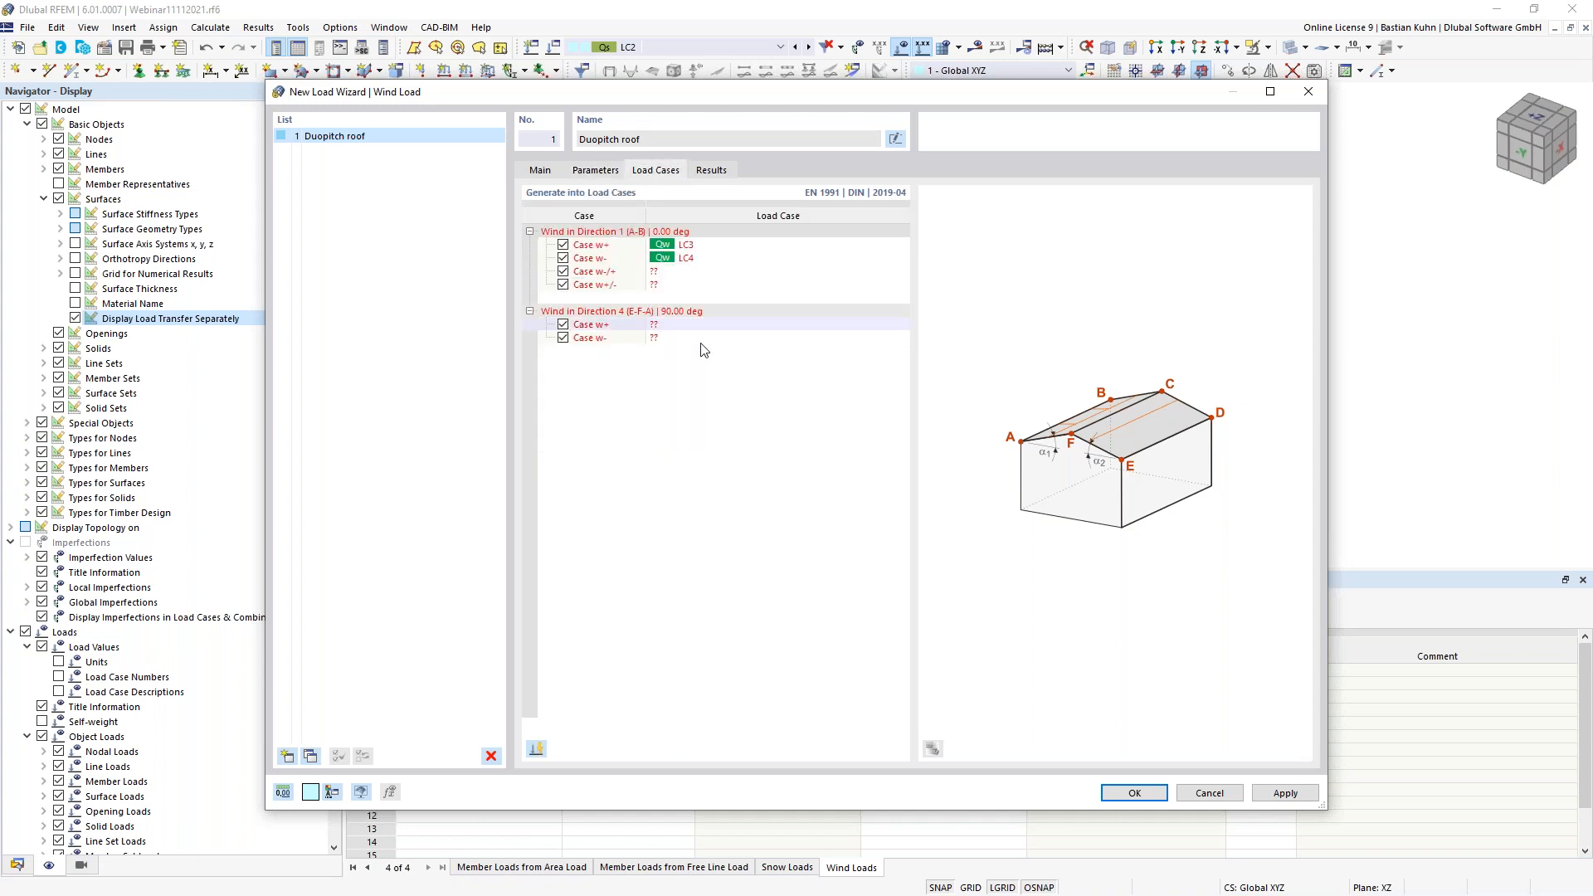
left_click(564, 245)
left_click(564, 271)
left_click(563, 285)
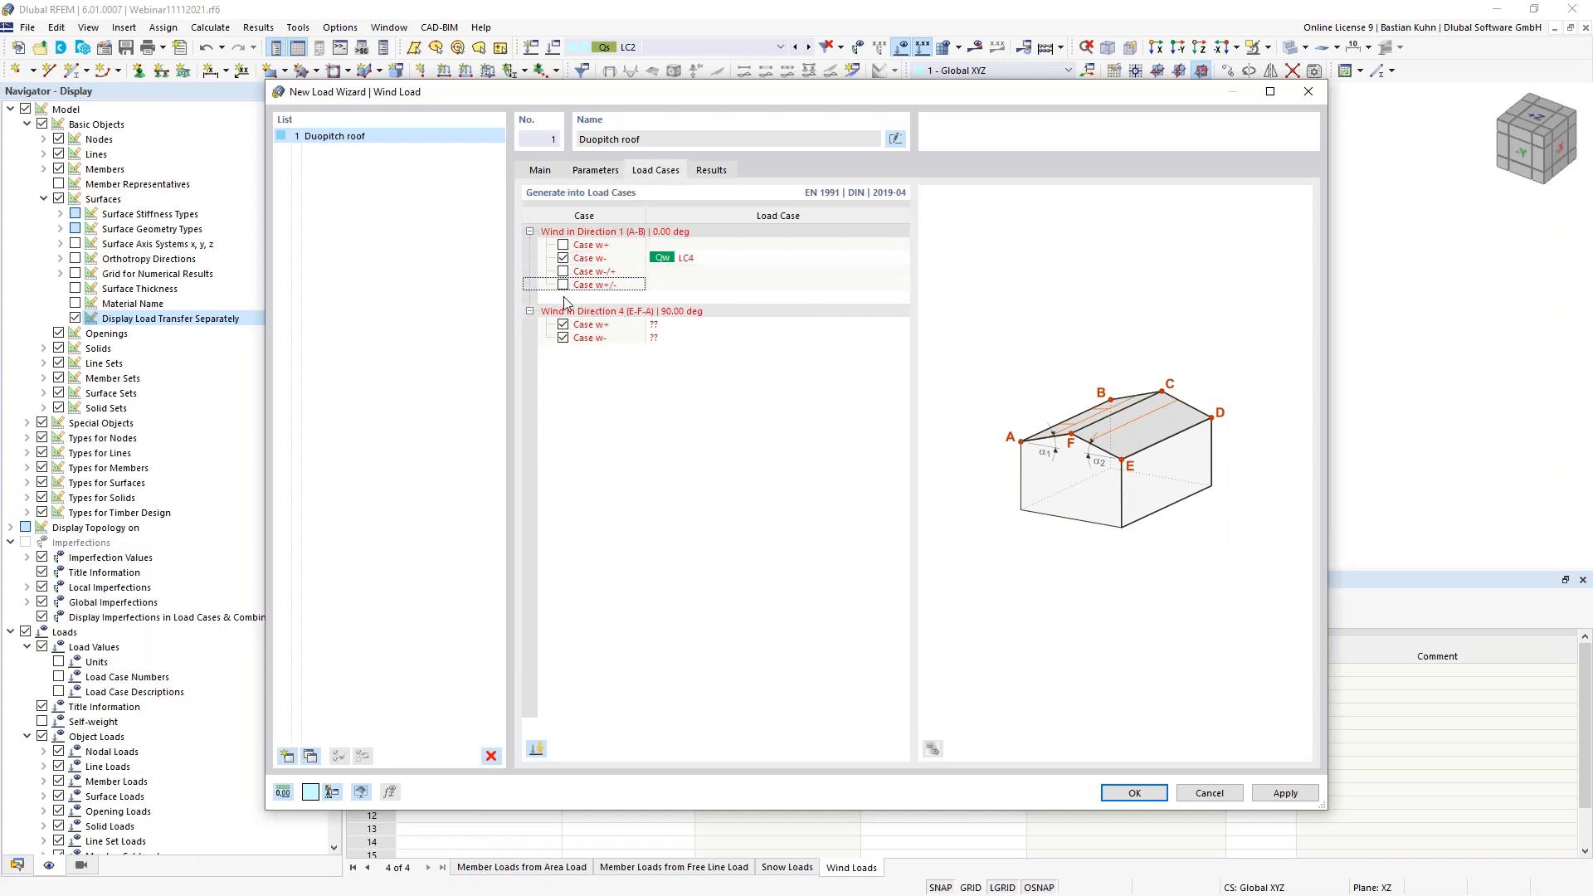
left_click(564, 325)
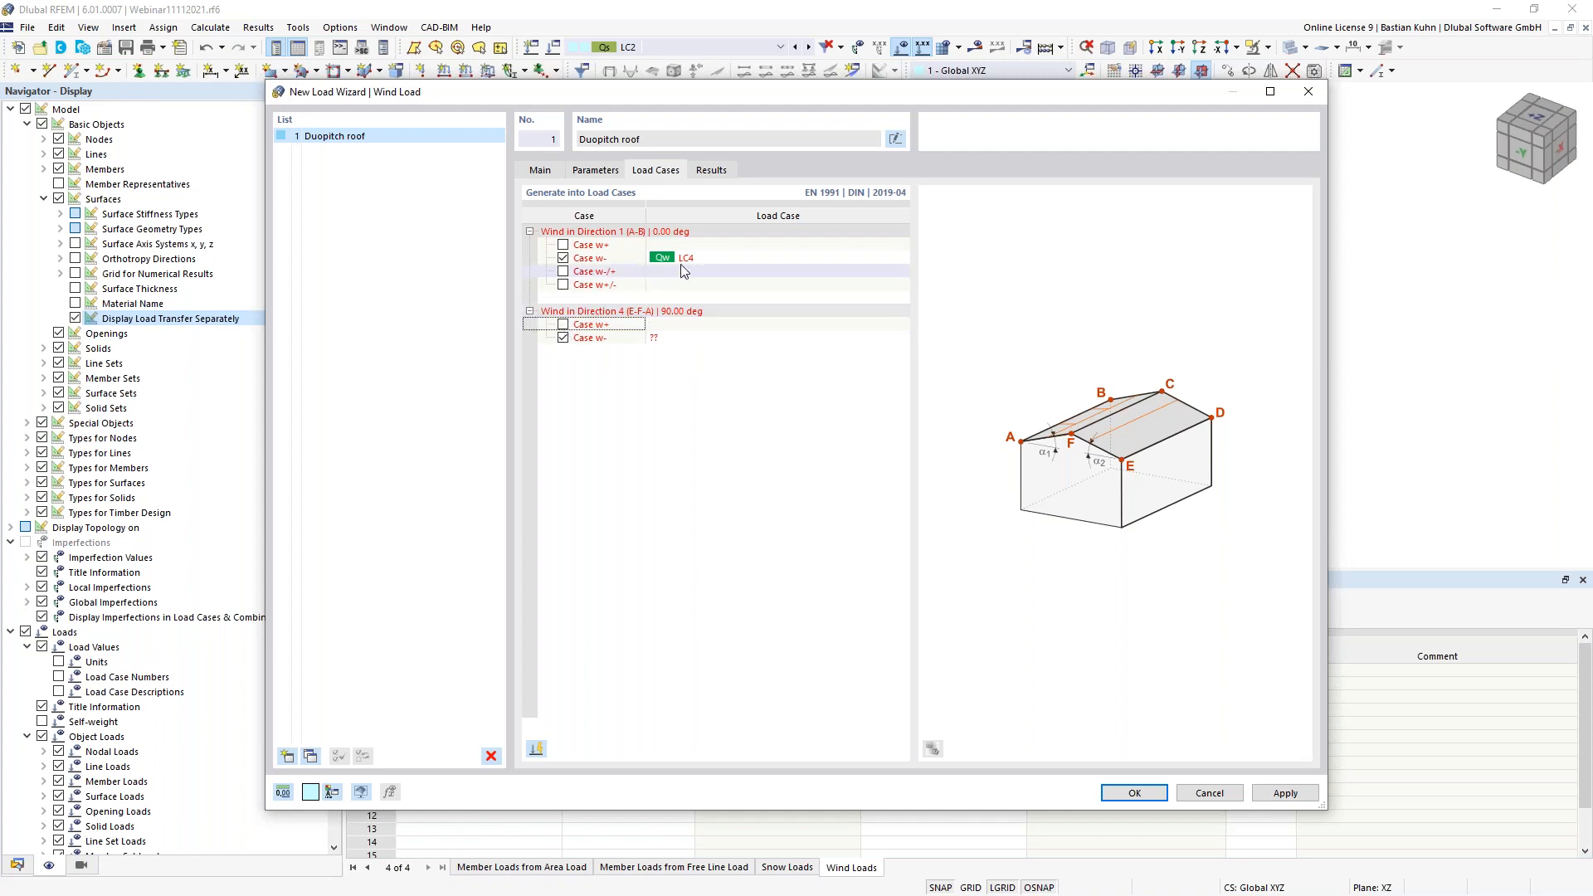
- Assign LC3 to Case w- of Direction 1 and LC4 to Case w- of Direction 4, and generate the wind loads
left_click(728, 259)
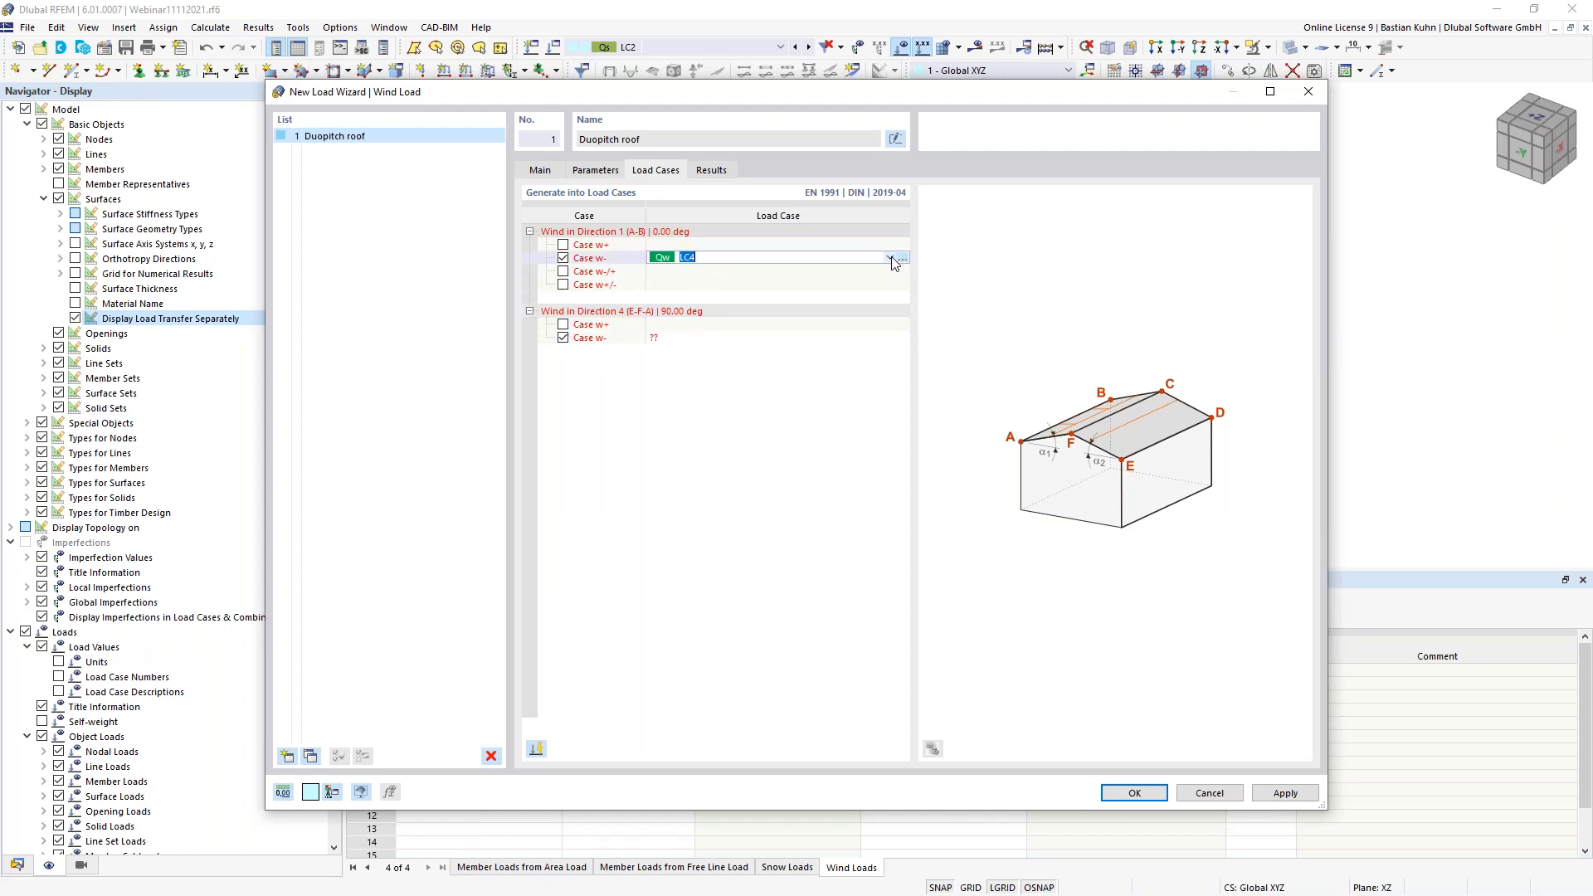
left_click(890, 258)
left_click(869, 271)
left_click(713, 339)
left_click(890, 338)
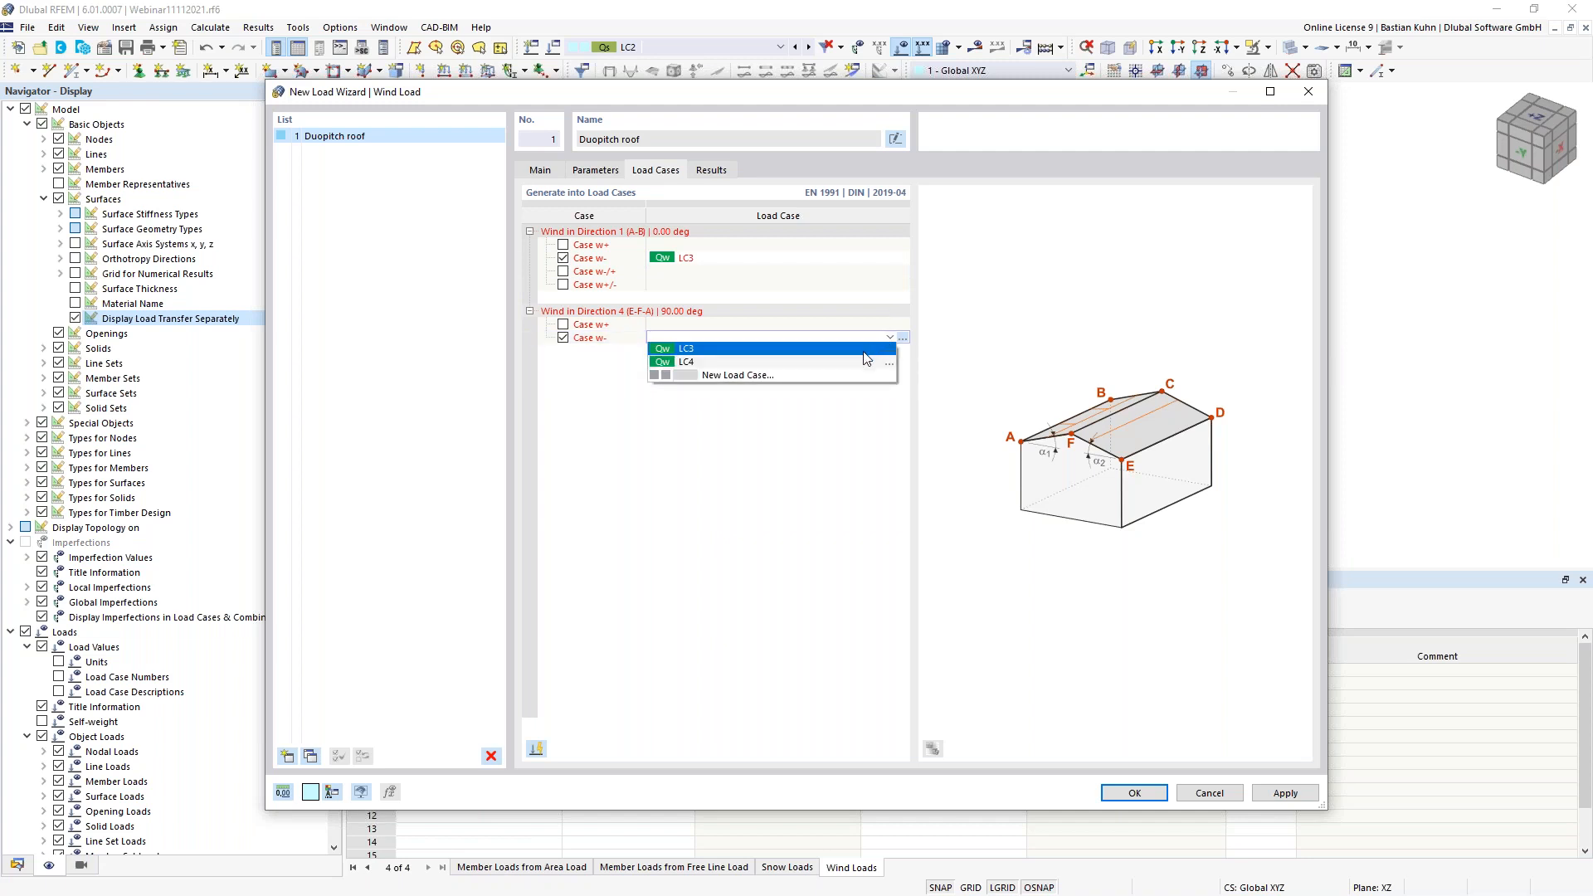
left_click(867, 362)
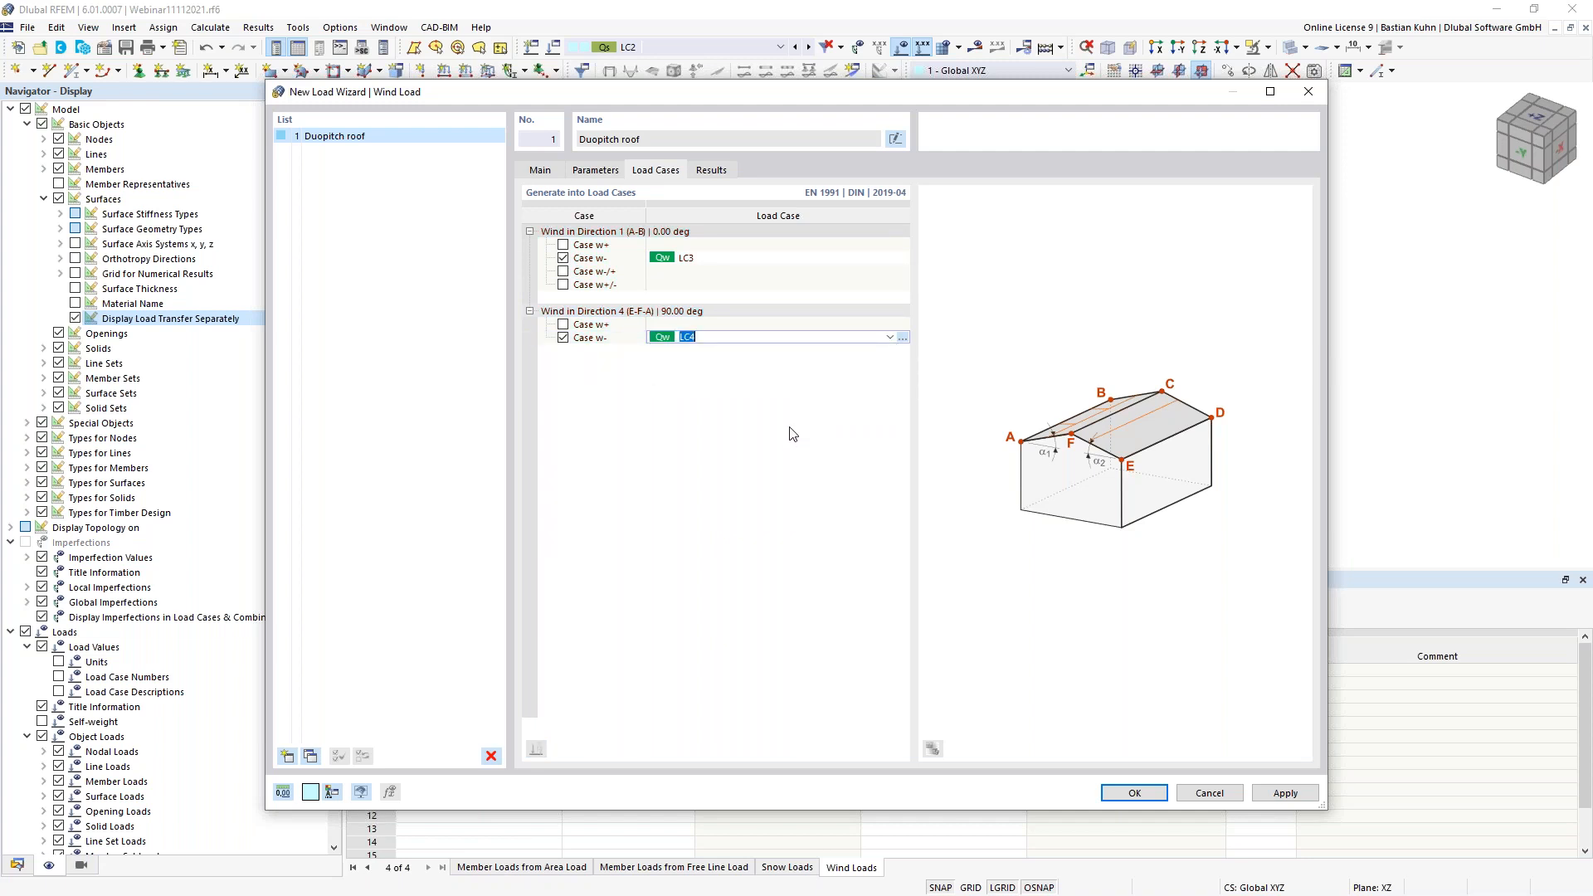
left_click(1120, 795)
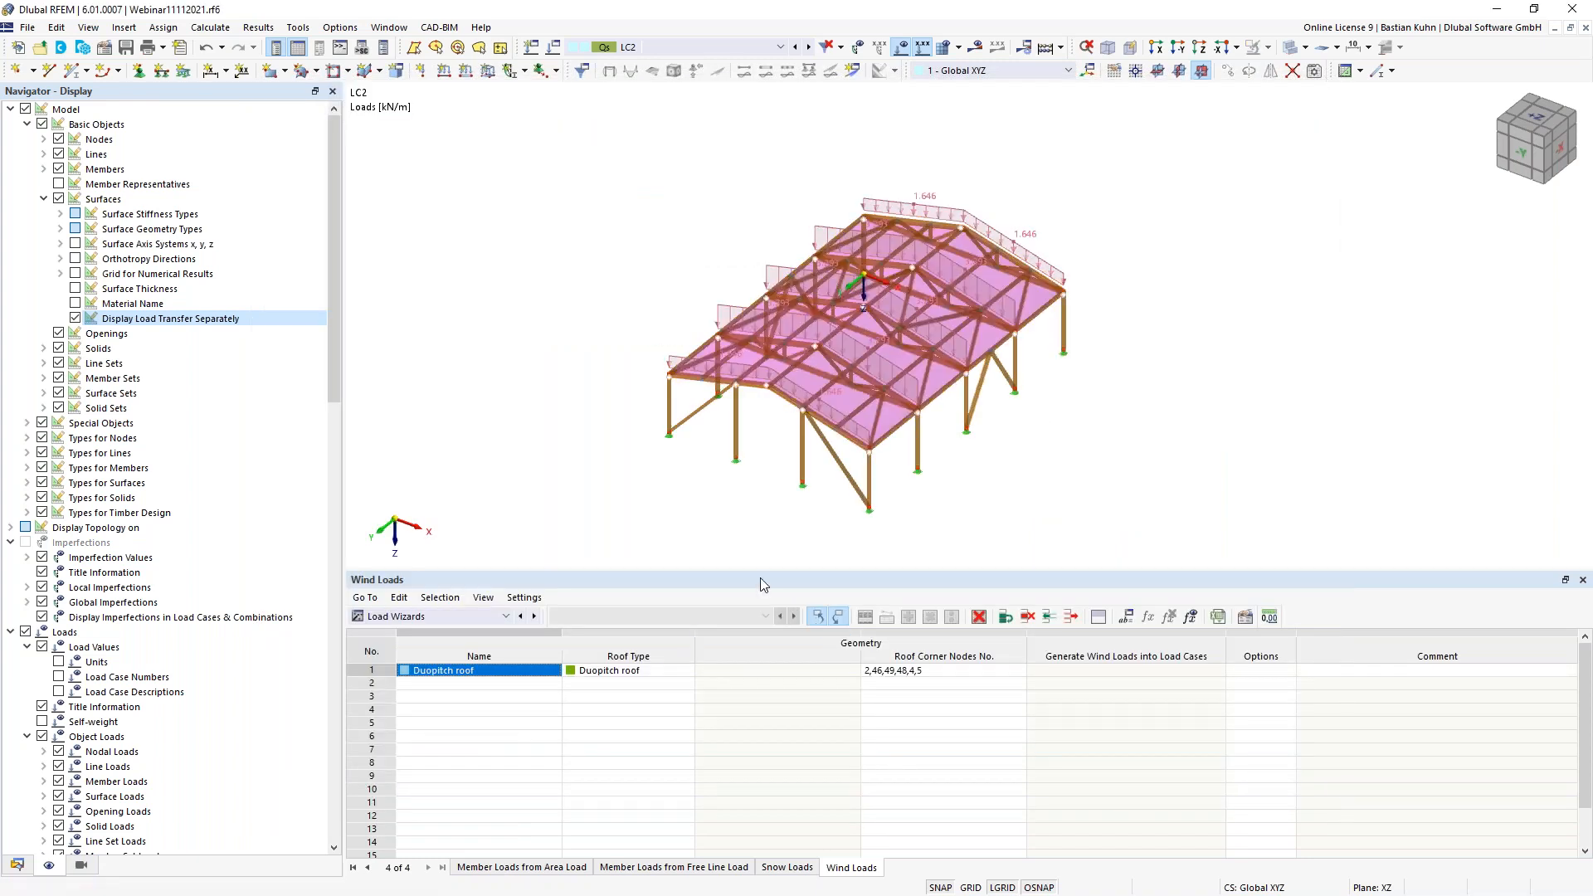
- Display the generated wind loads of load case LC3 on the model
left_click(809, 47)
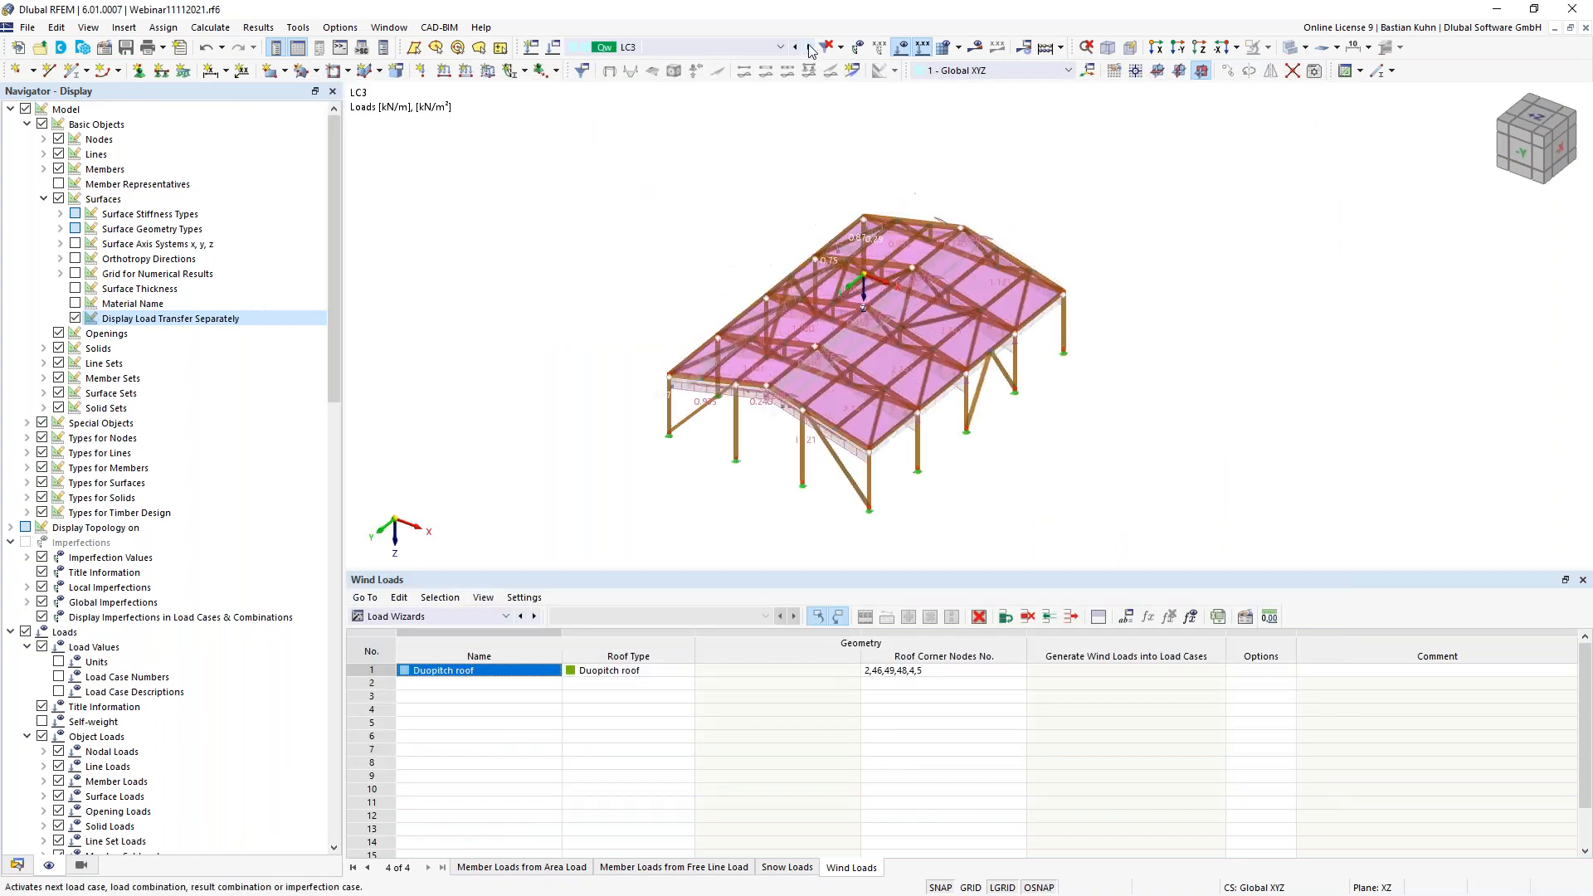
- Display the generated wind loads of load case LC4 on the model
middle_click_drag(631, 332, 530, 306)
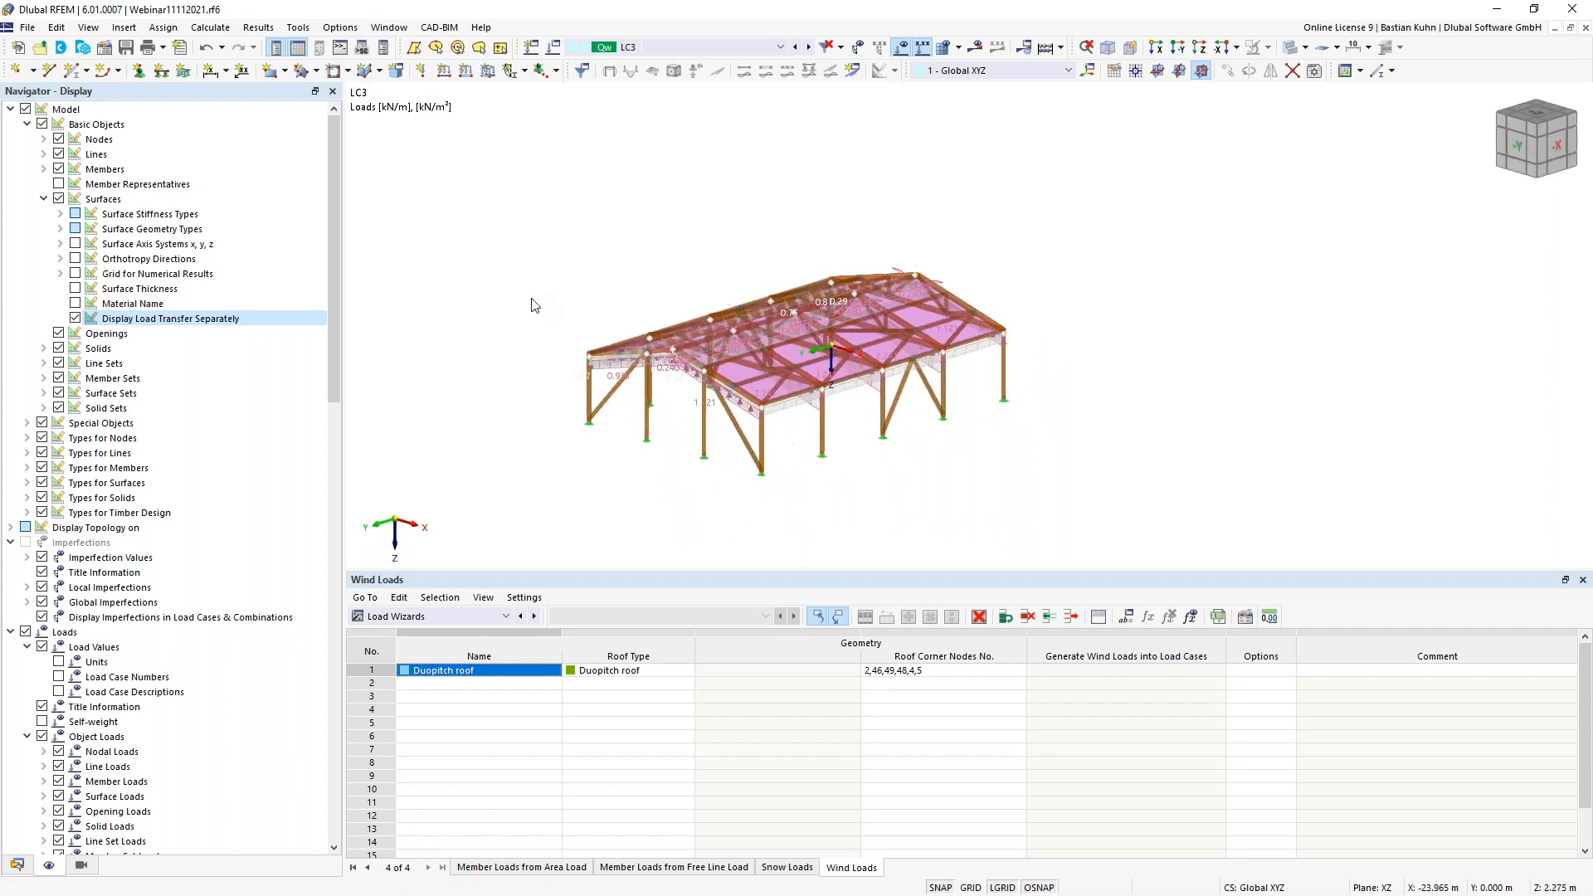
scroll(678, 246, "up", 1)
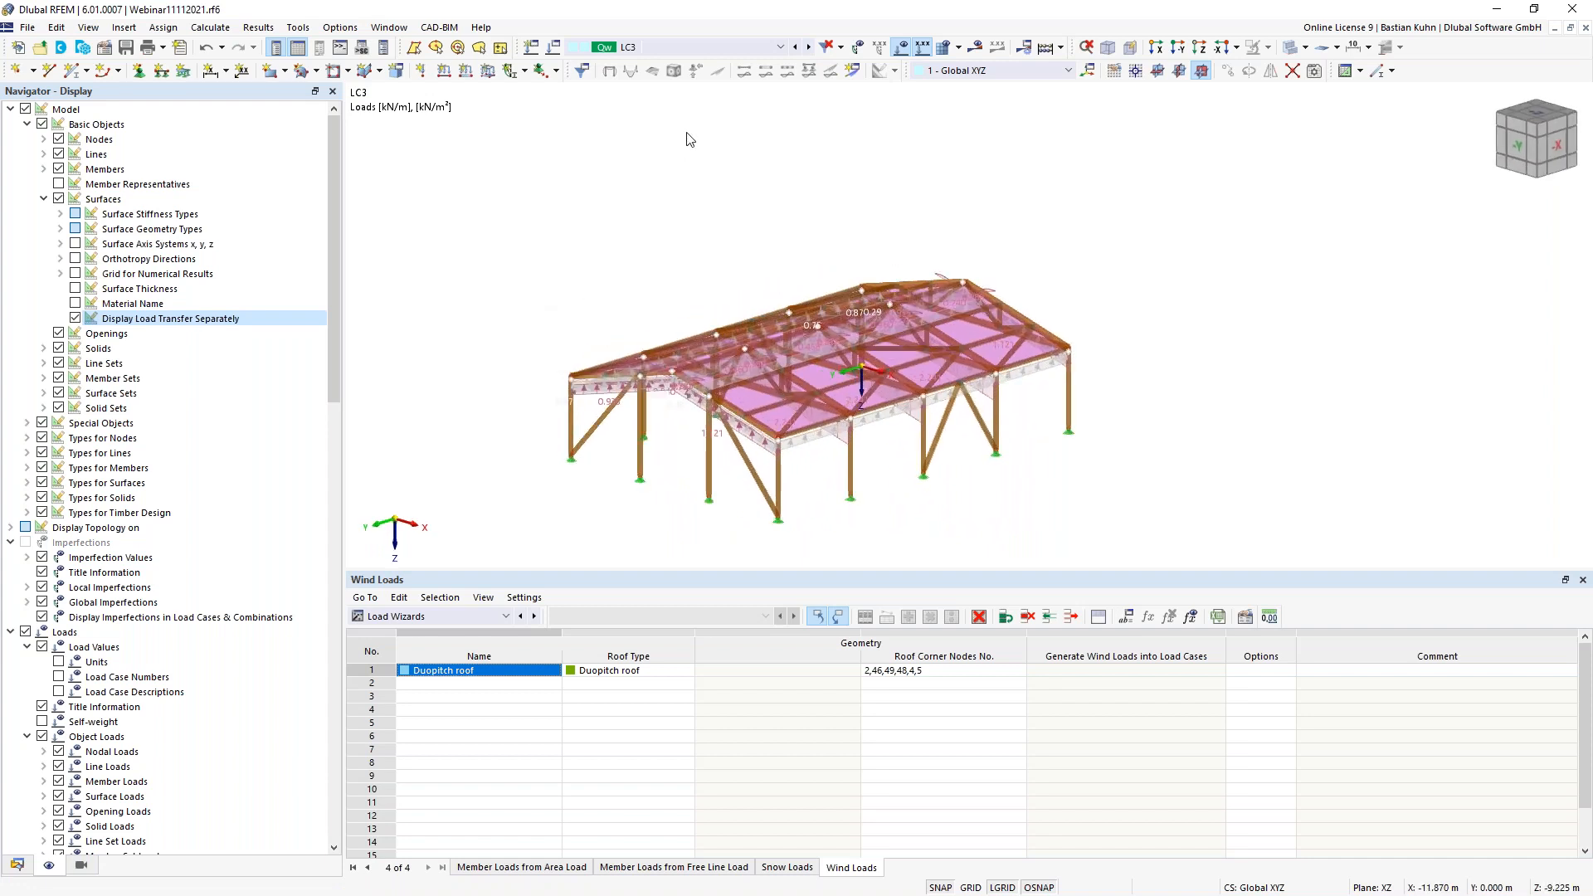
left_click(809, 48)
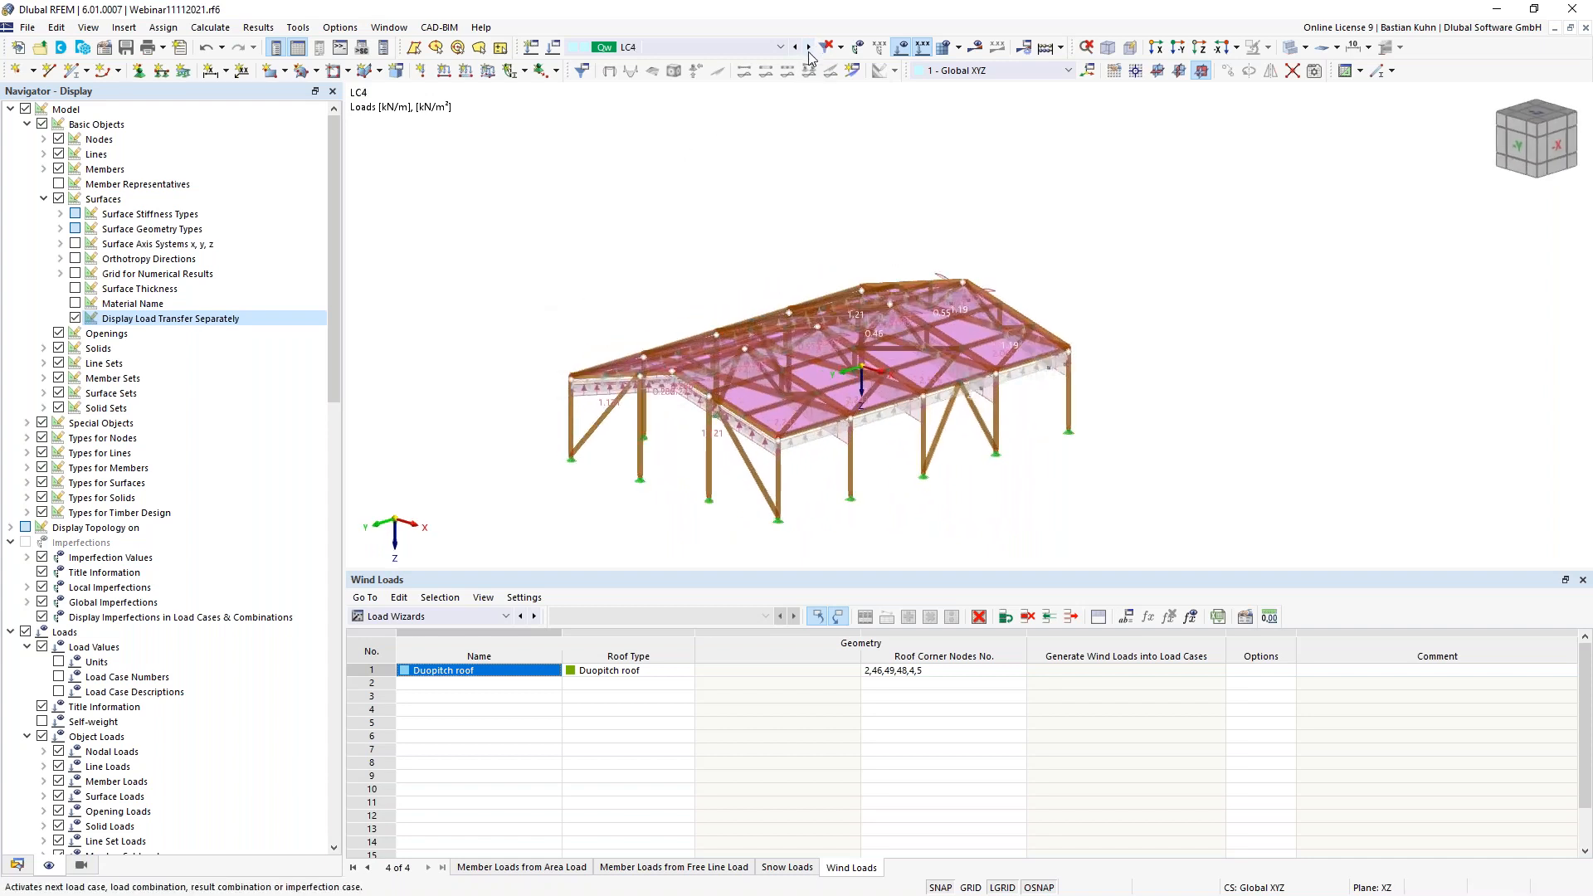
right_click(597, 390)
left_click(616, 490)
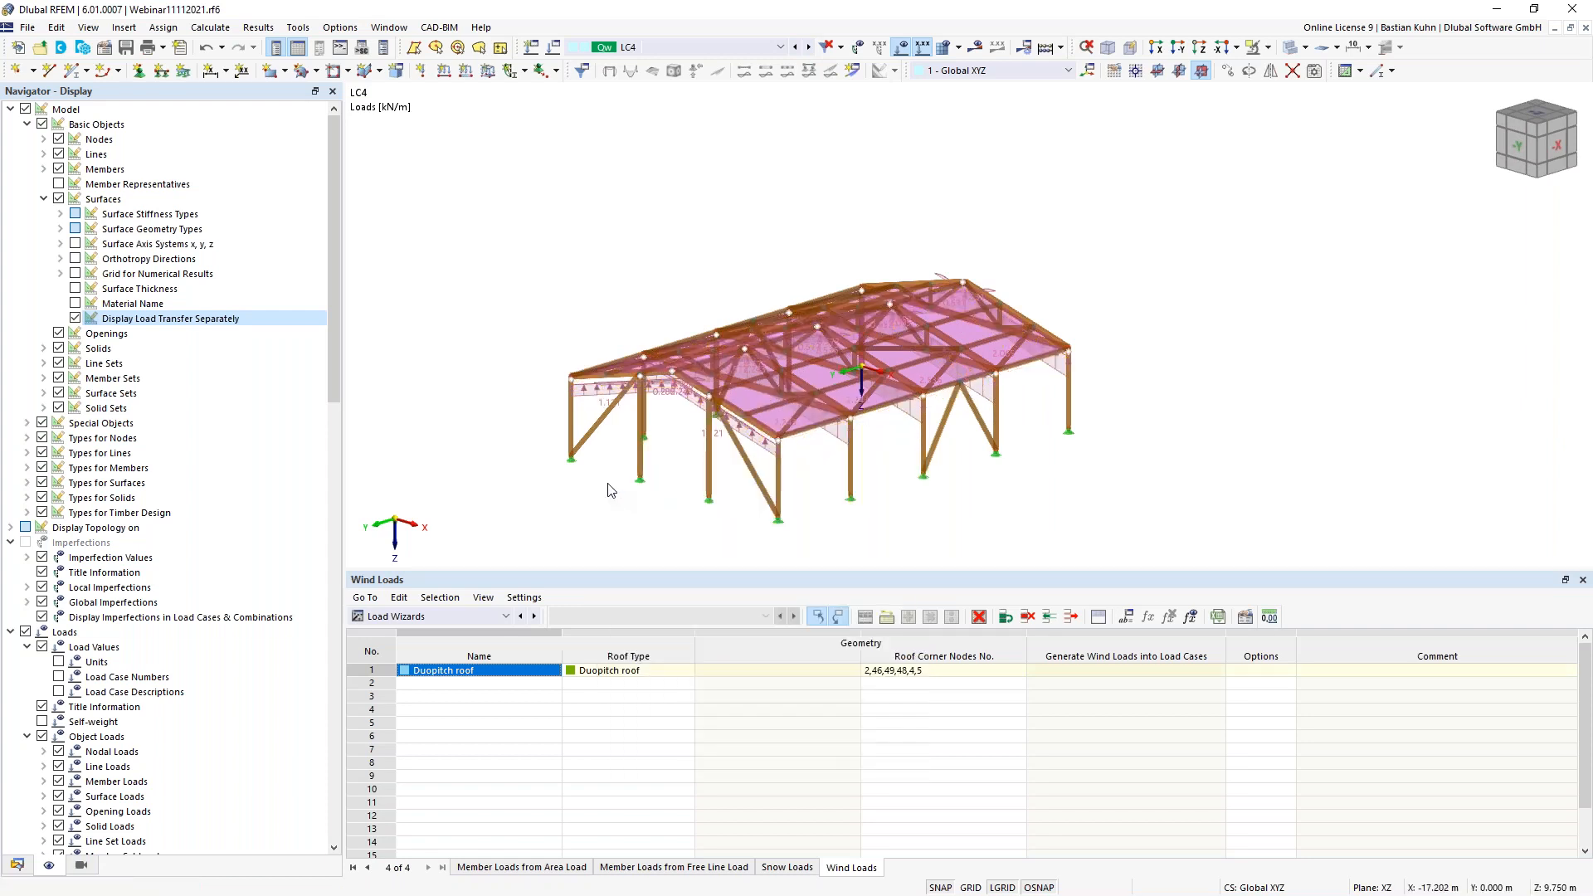
middle_click_drag(664, 463, 648, 431, "ctrl")
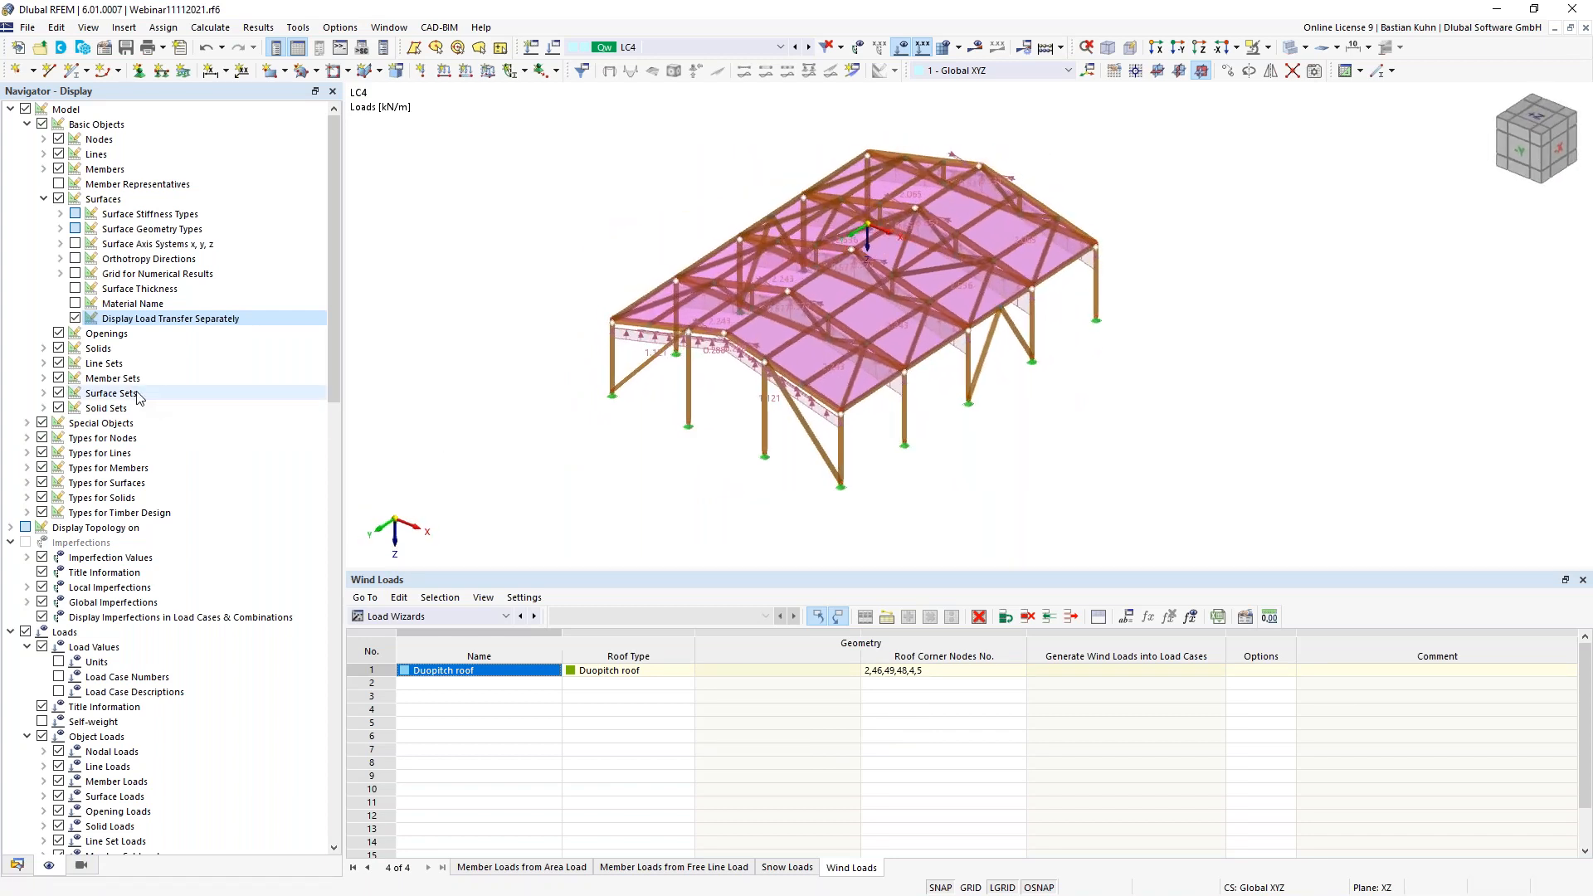
- Turn off the separate display of load transfer for surfaces and save the model
left_click(75, 318)
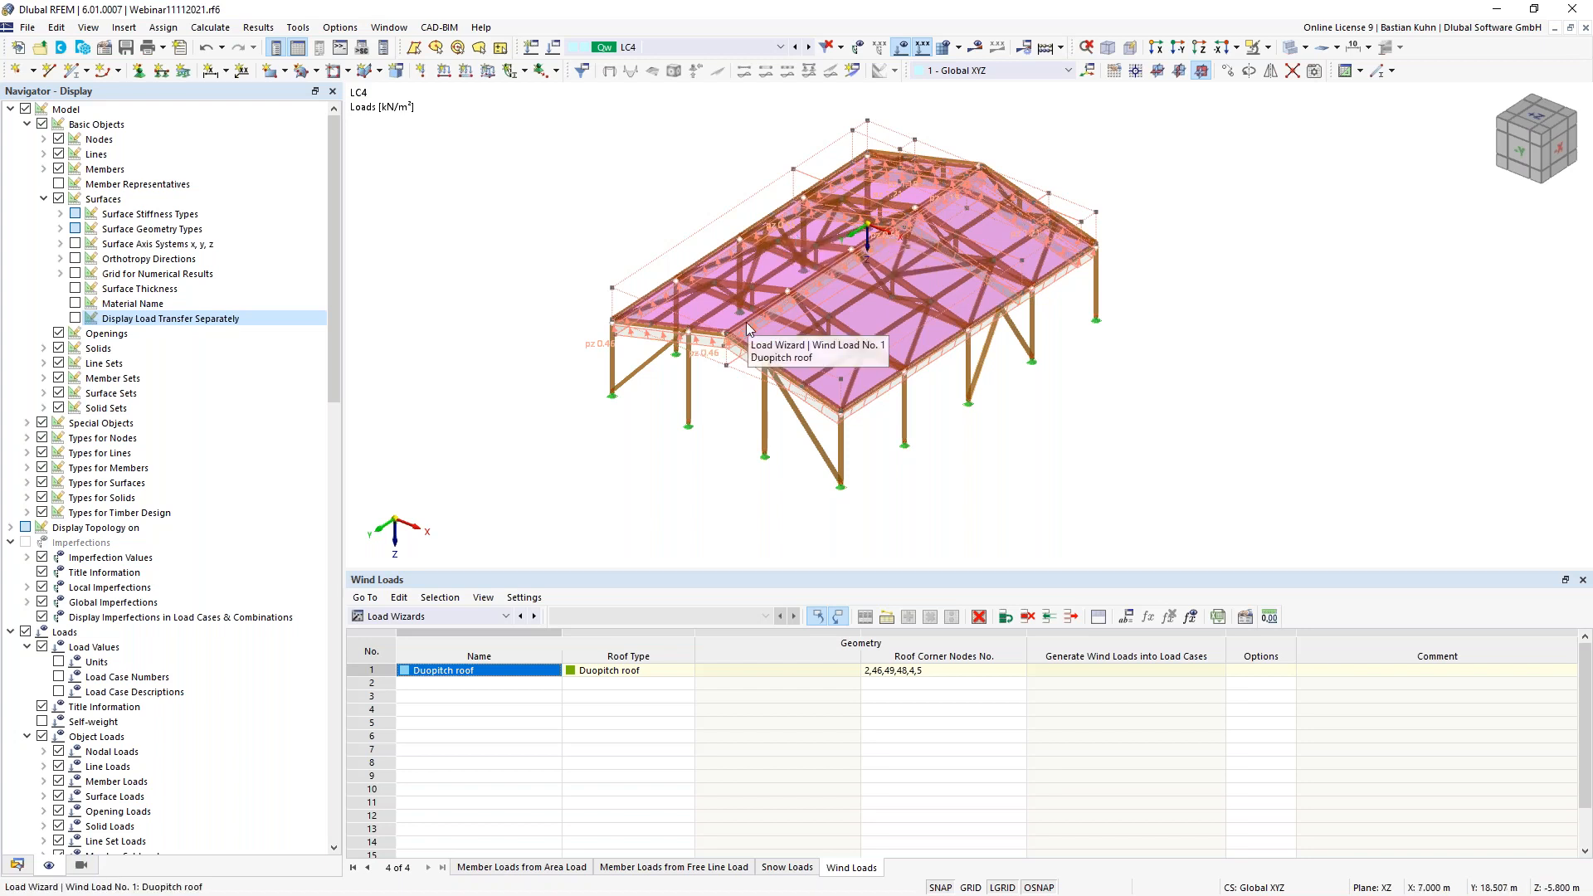
left_click(125, 48)
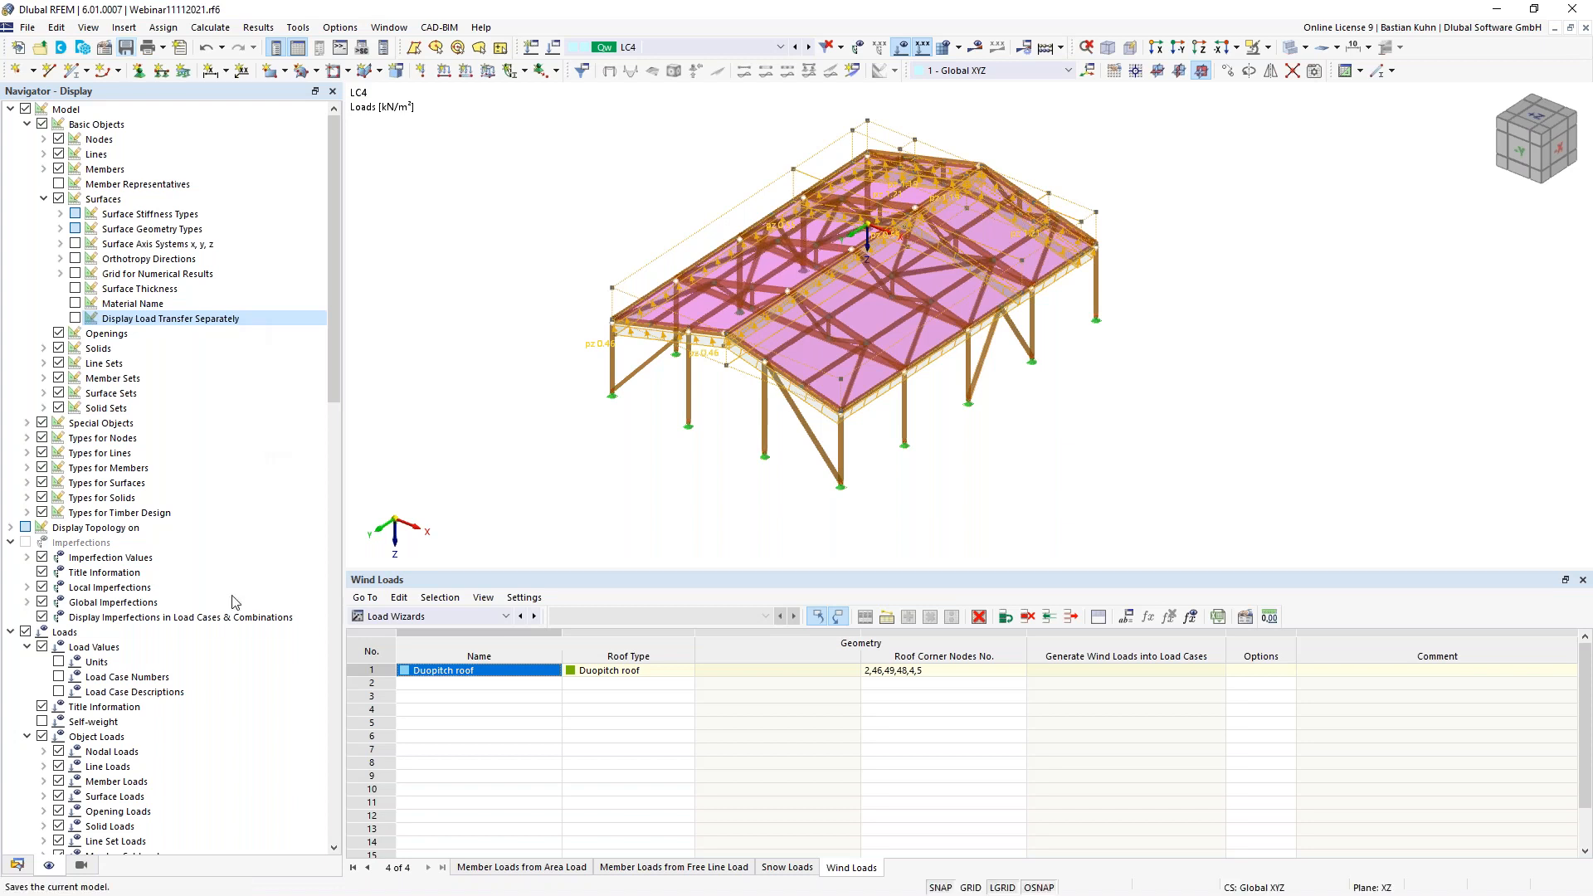
- Add a design situation of type ULS (STR/GEO) - Accidental - psi-1,1 to the load cases and combinations
left_click(30, 866)
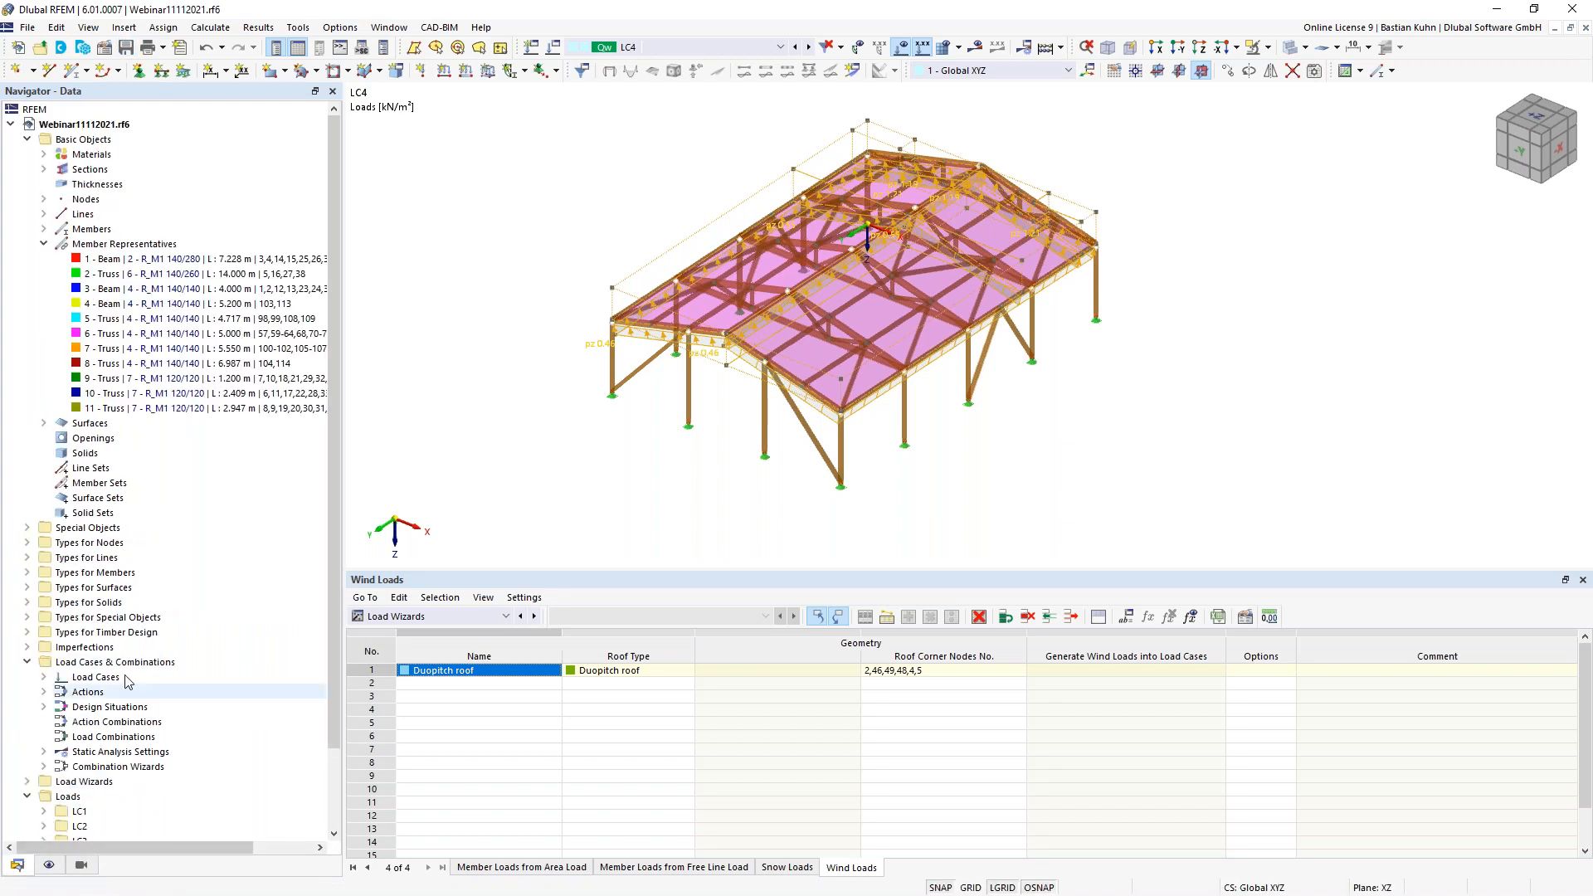
scroll(127, 674, "down", 1)
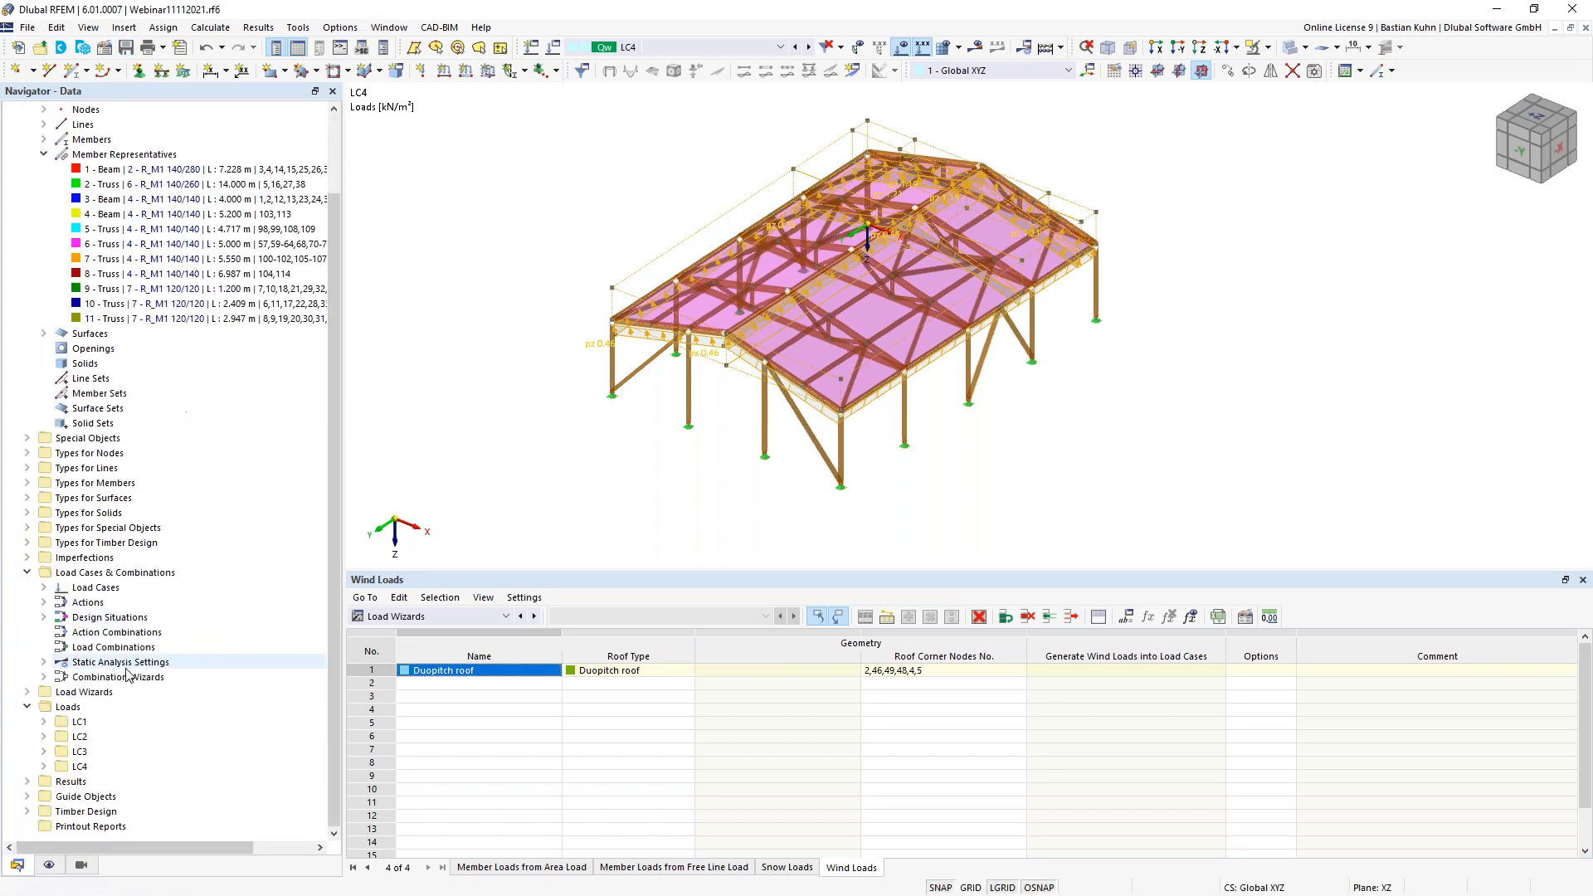
right_click(132, 578)
left_click(199, 586)
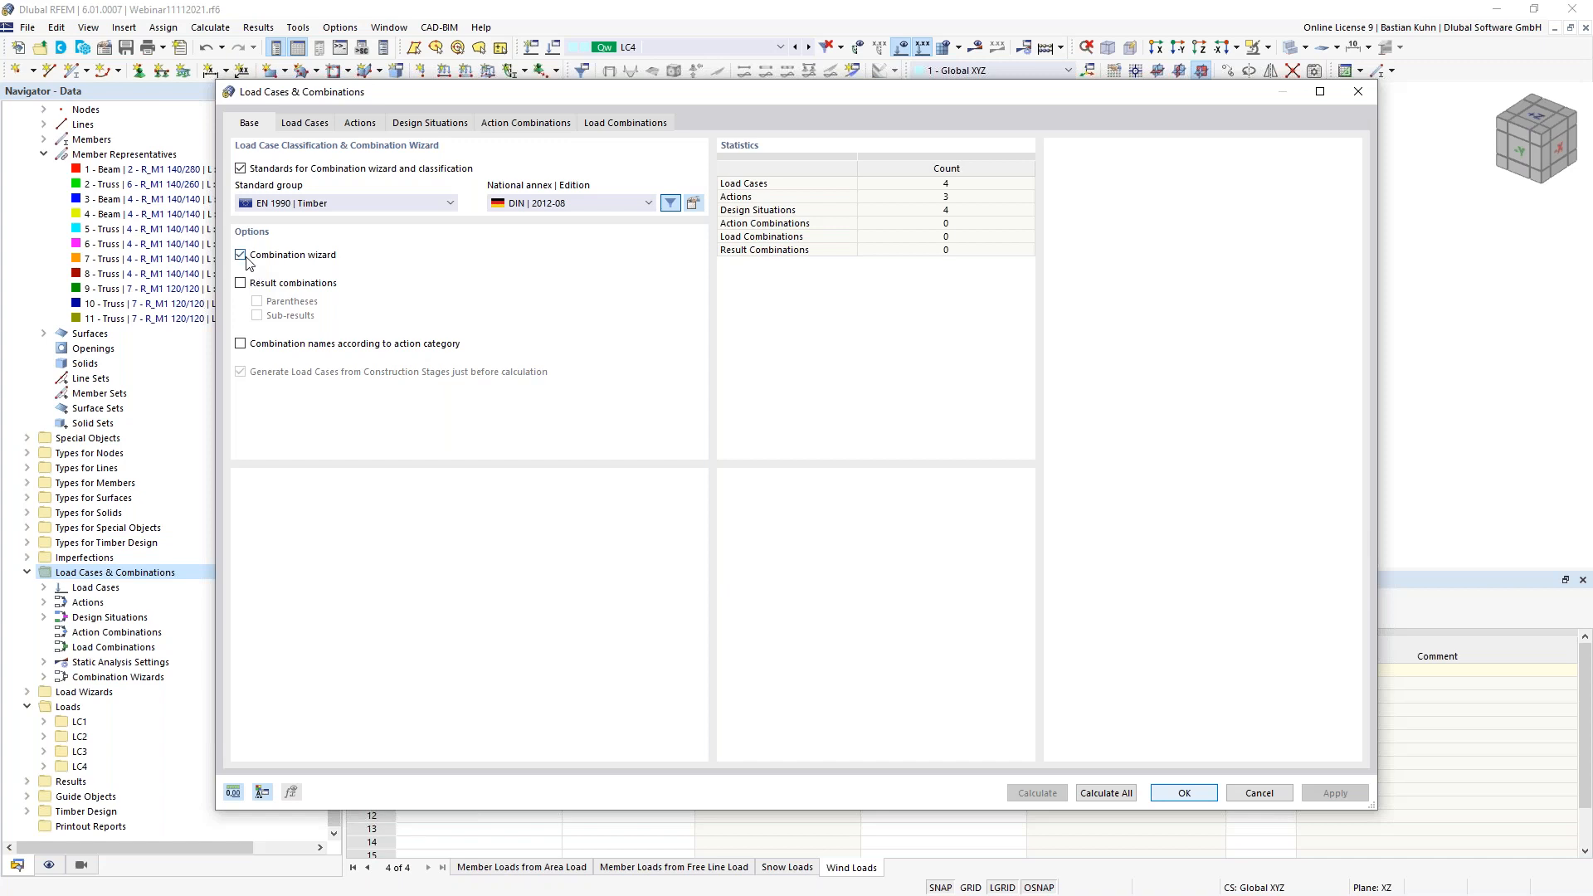
left_click(307, 124)
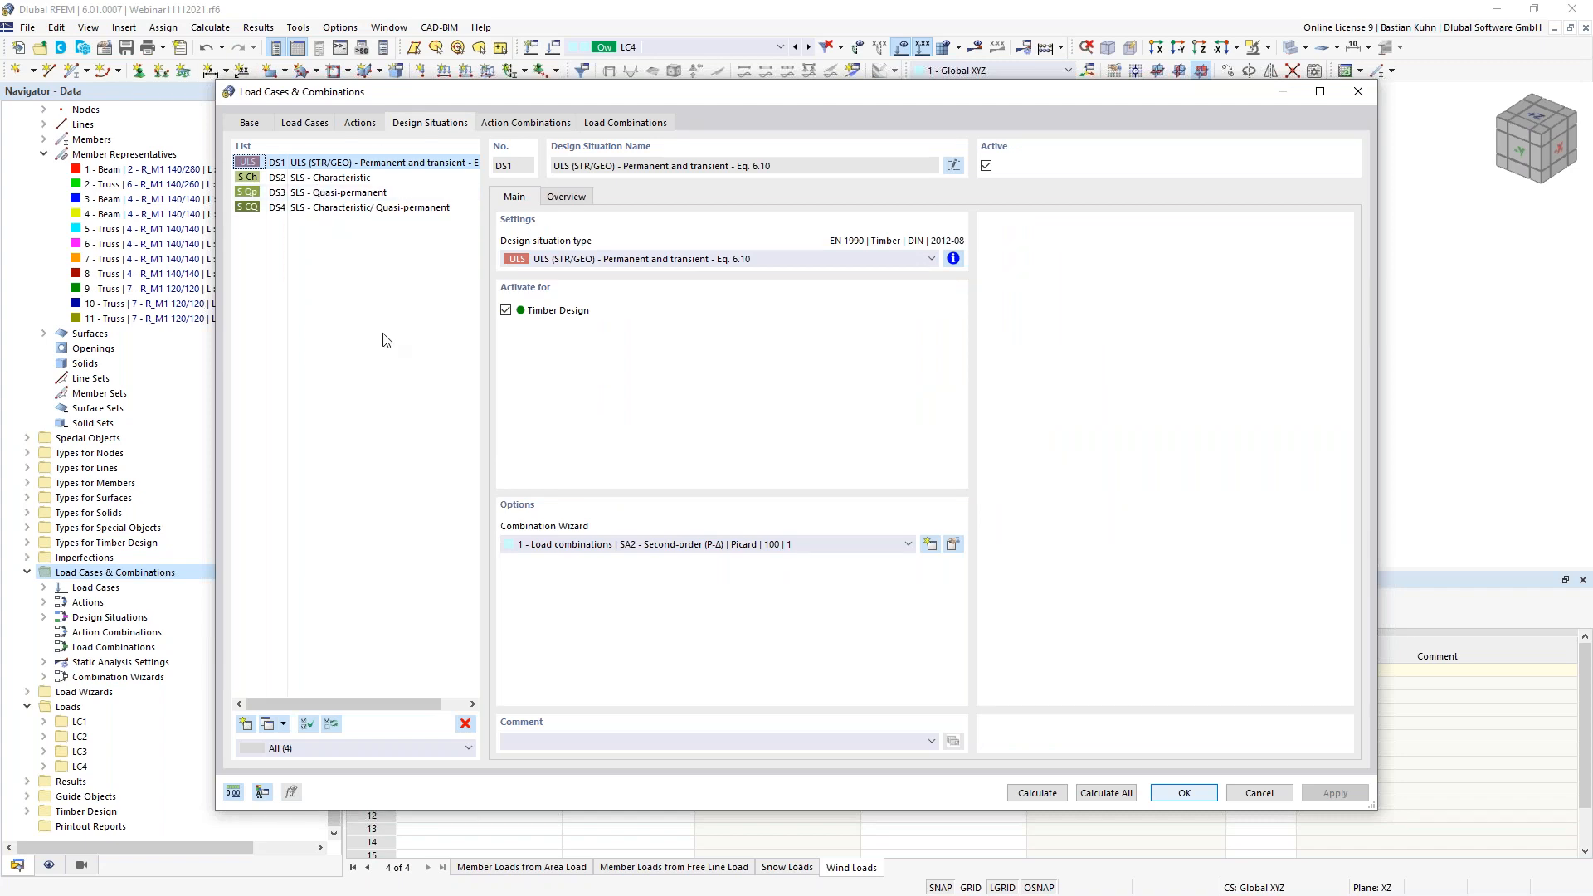
left_click(246, 725)
left_click(728, 259)
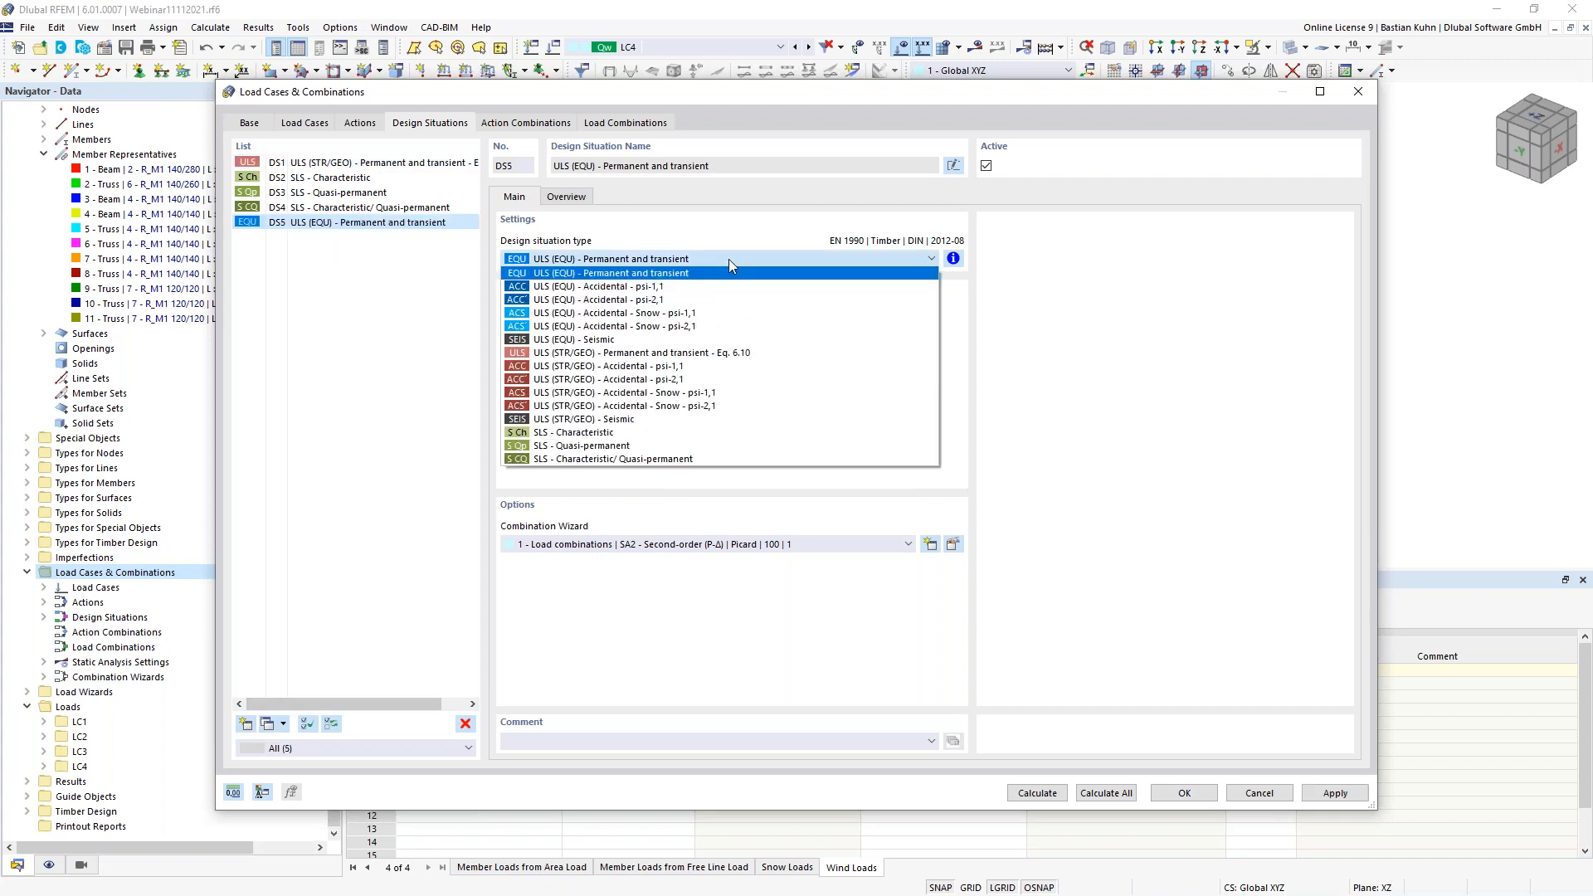
left_click(739, 370)
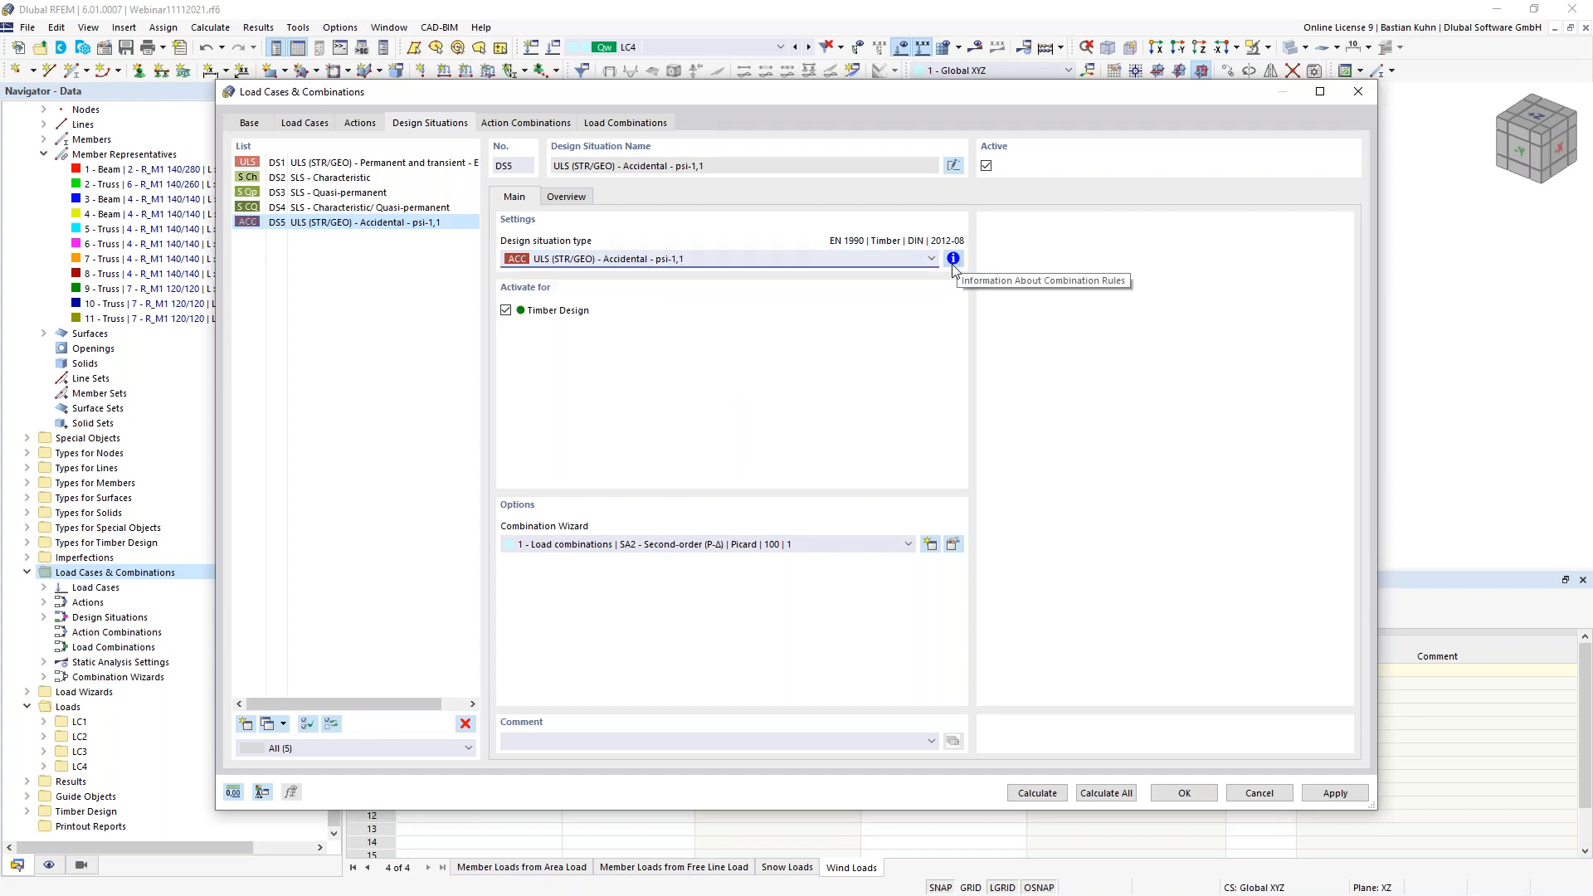
- Check the combination rule information for the SLS - Quasi-permanent design situation
left_click(333, 194)
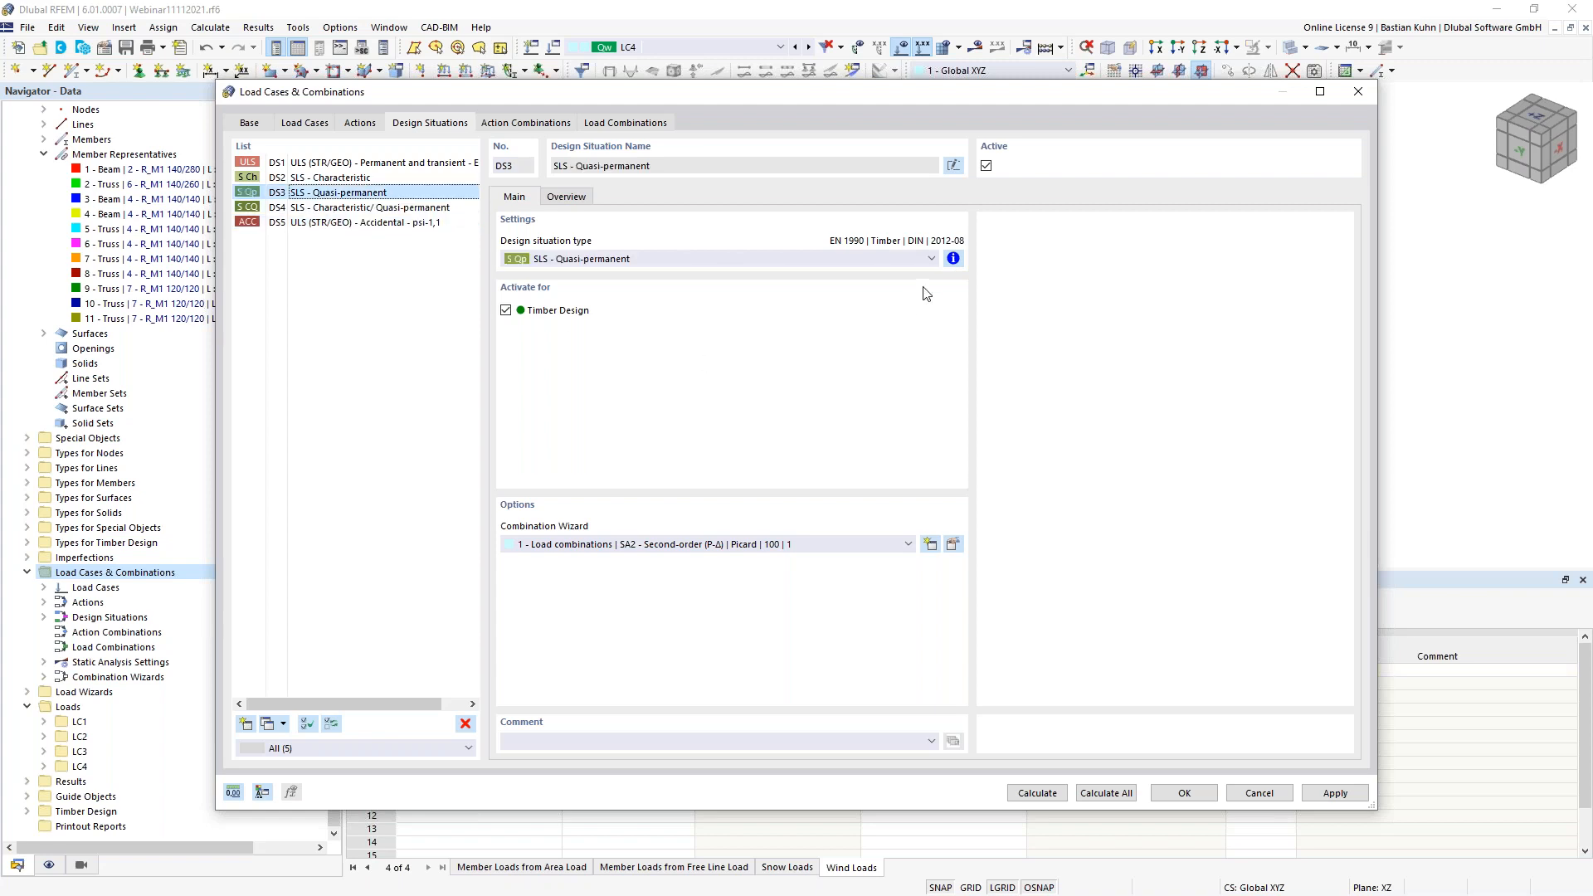
left_click(953, 258)
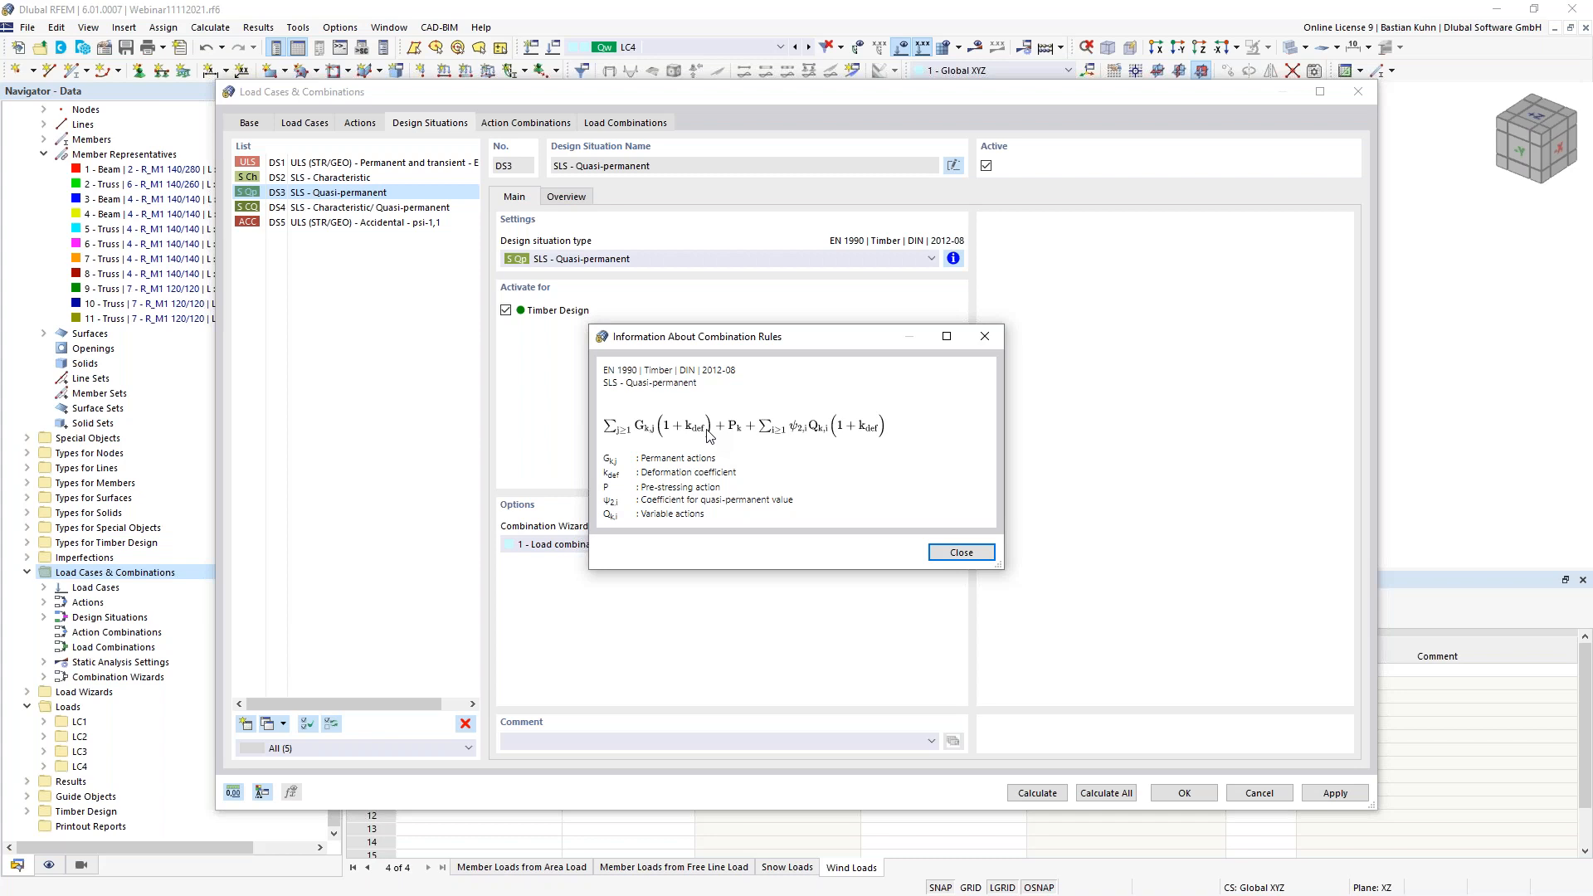
left_click(956, 553)
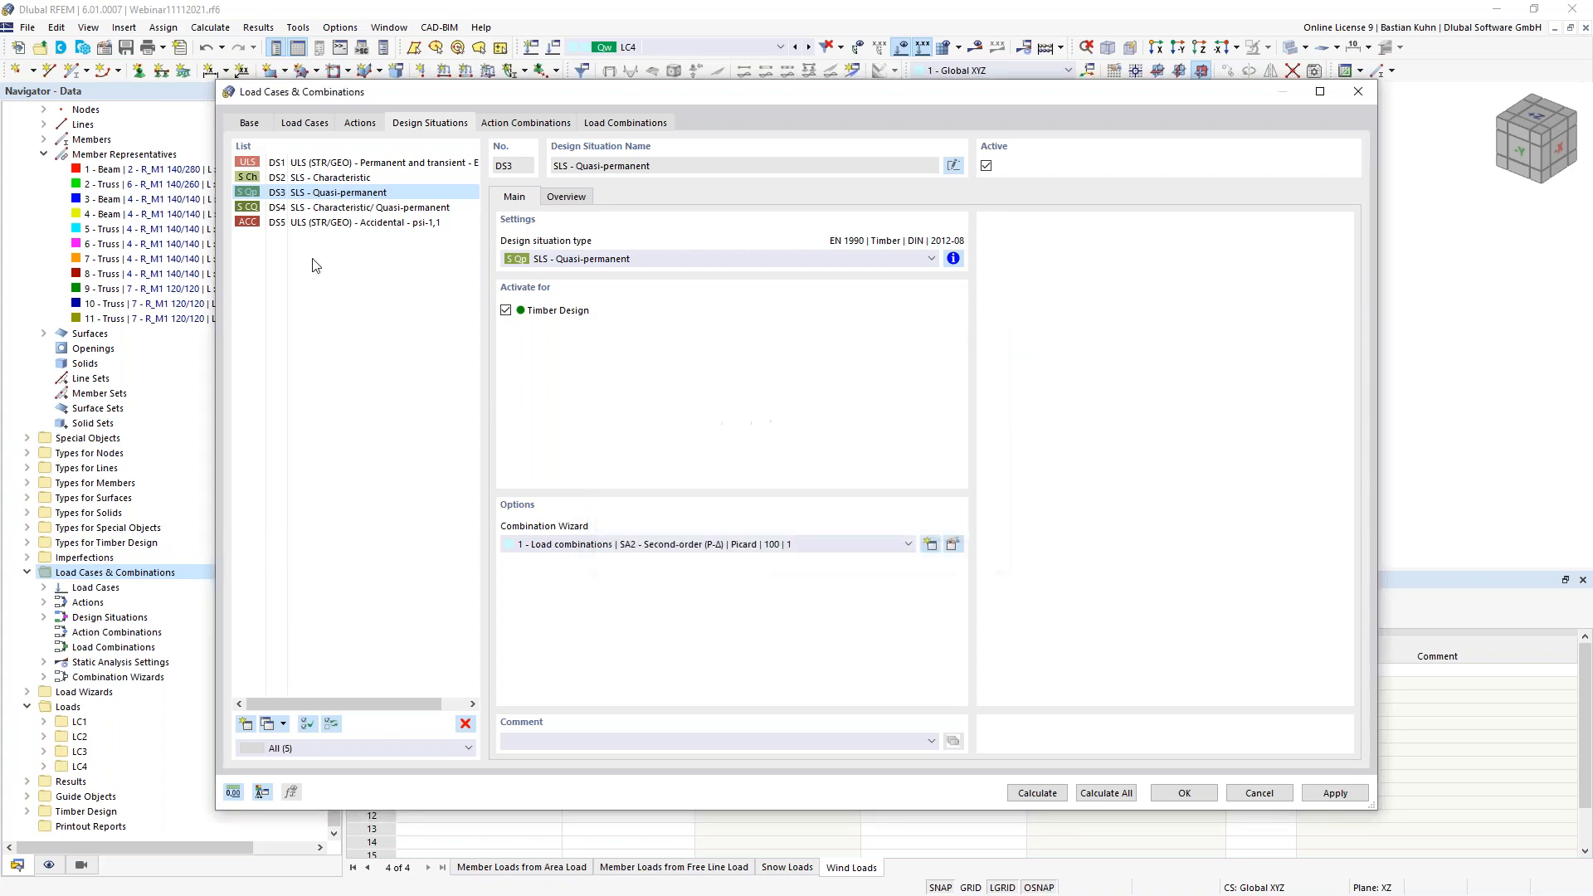
- Assign combination wizard 2 - Load combinations | SA1 - Geometrically linear to all design situations DS1 to DS5
left_click(322, 164)
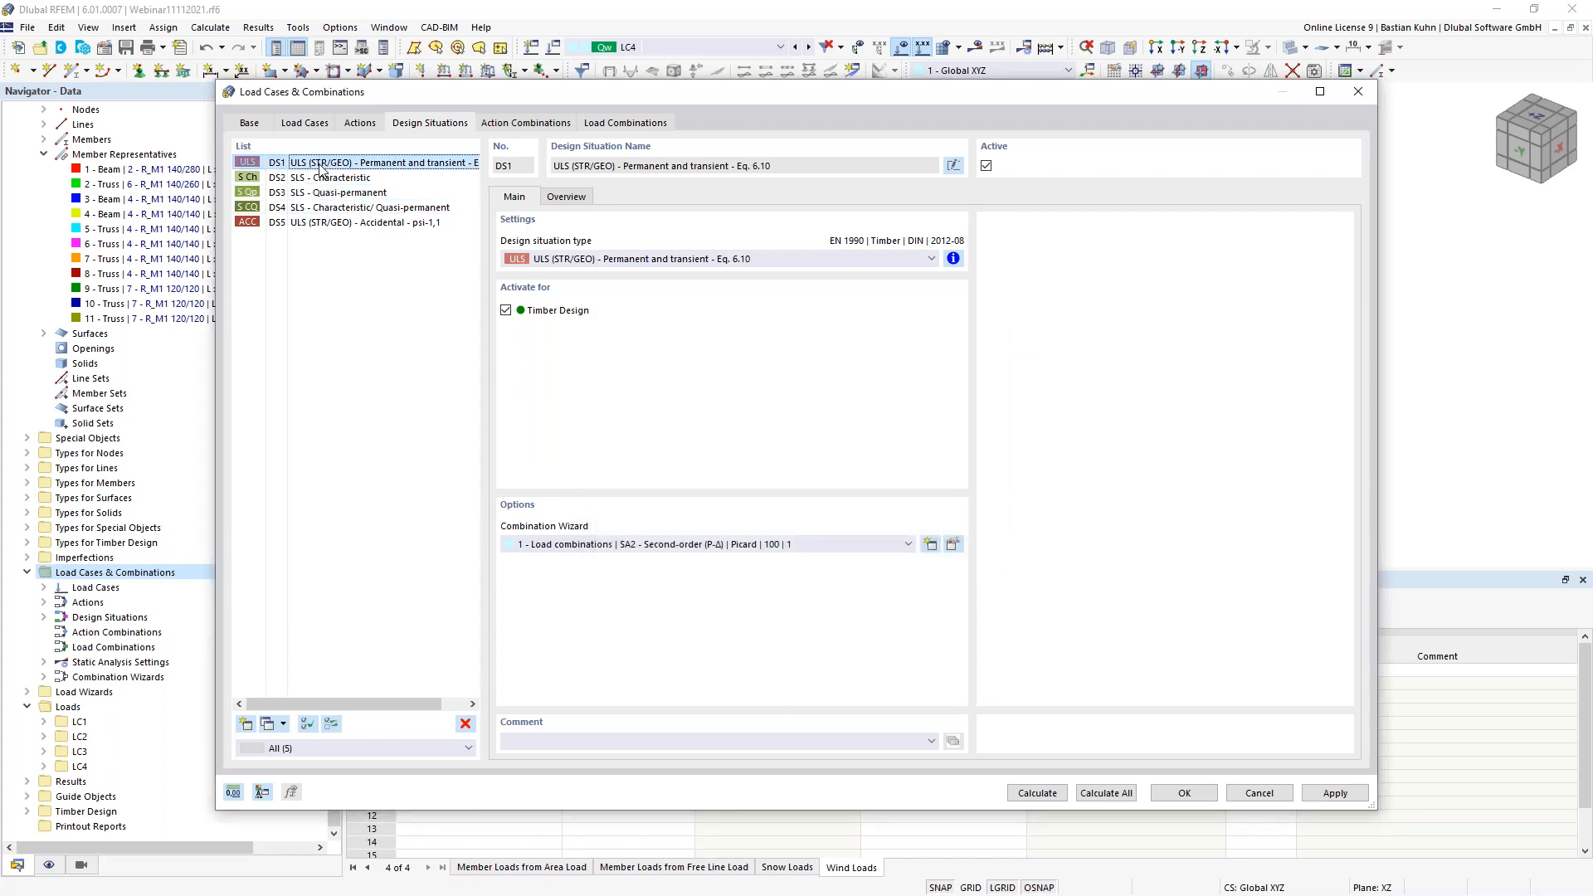
left_click(331, 224, "shift")
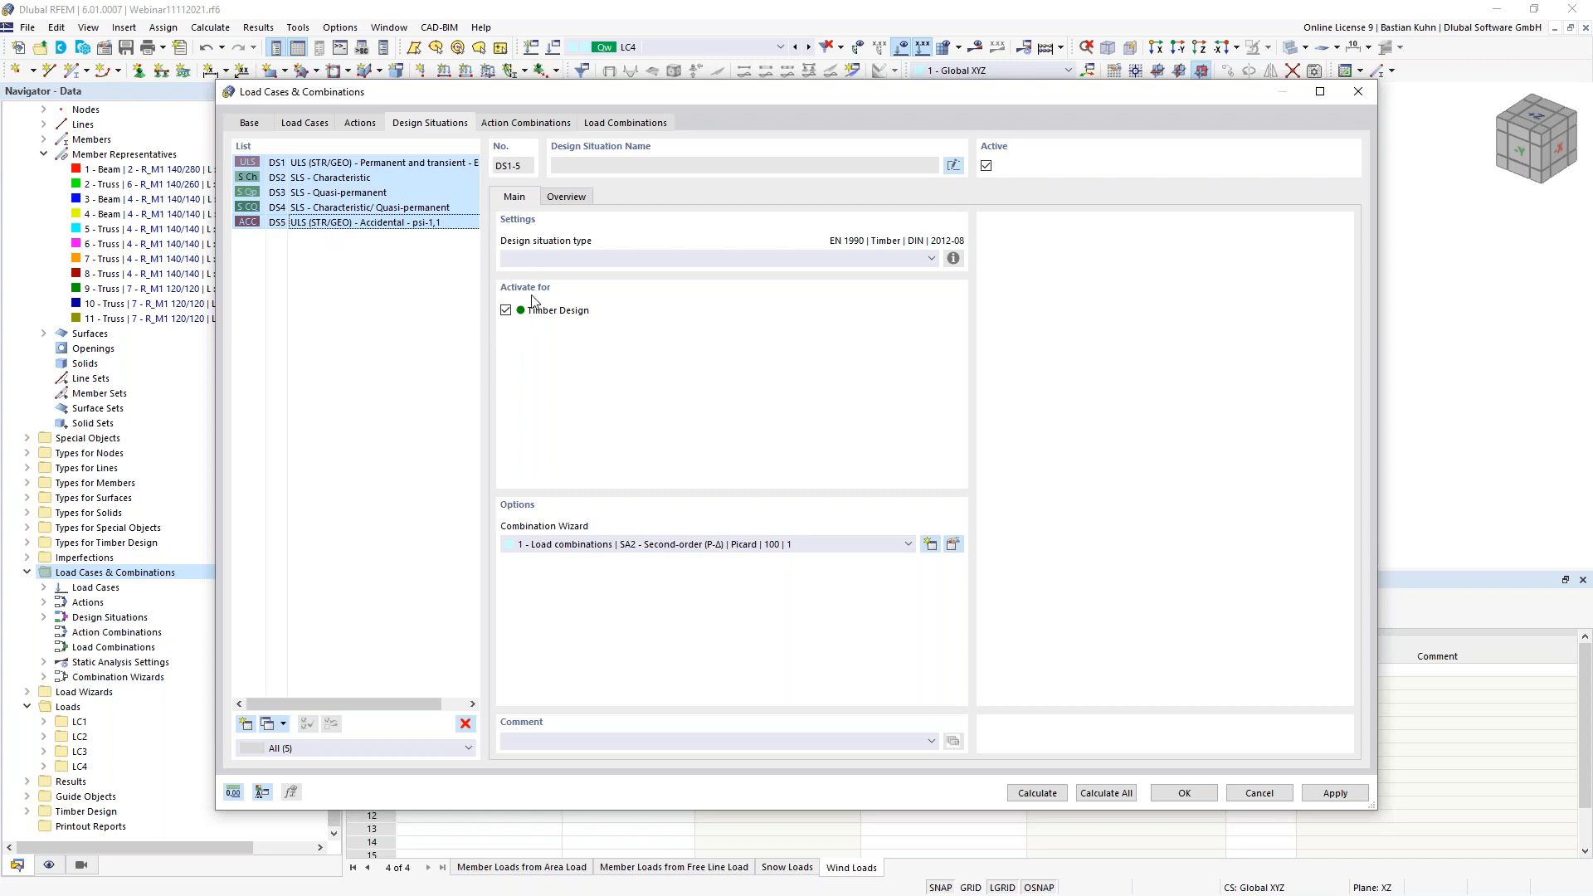
left_click(753, 548)
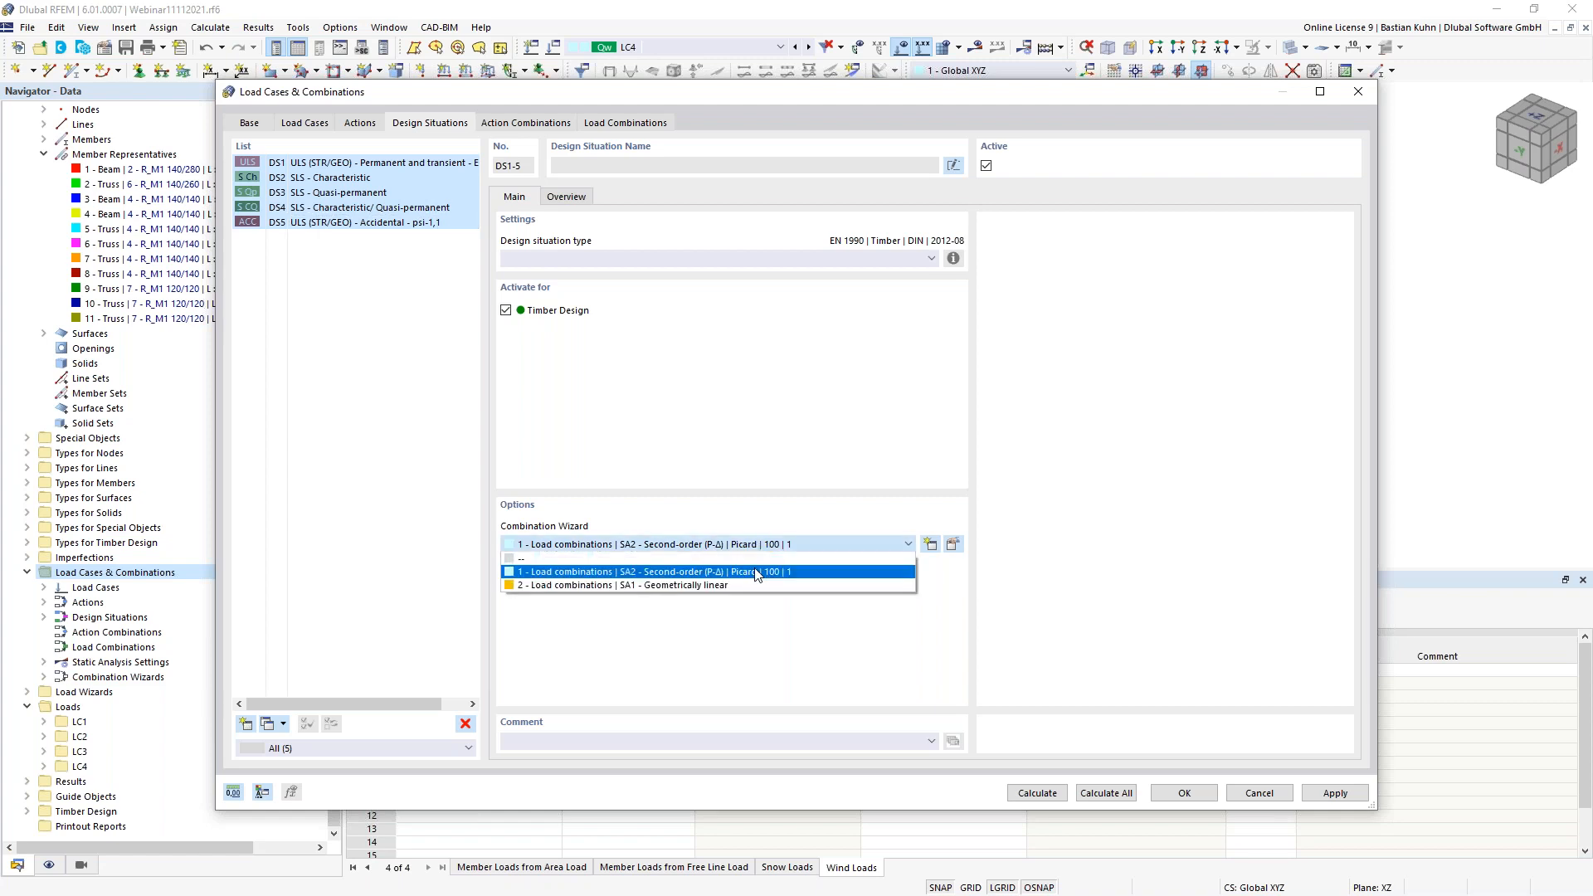
left_click(753, 586)
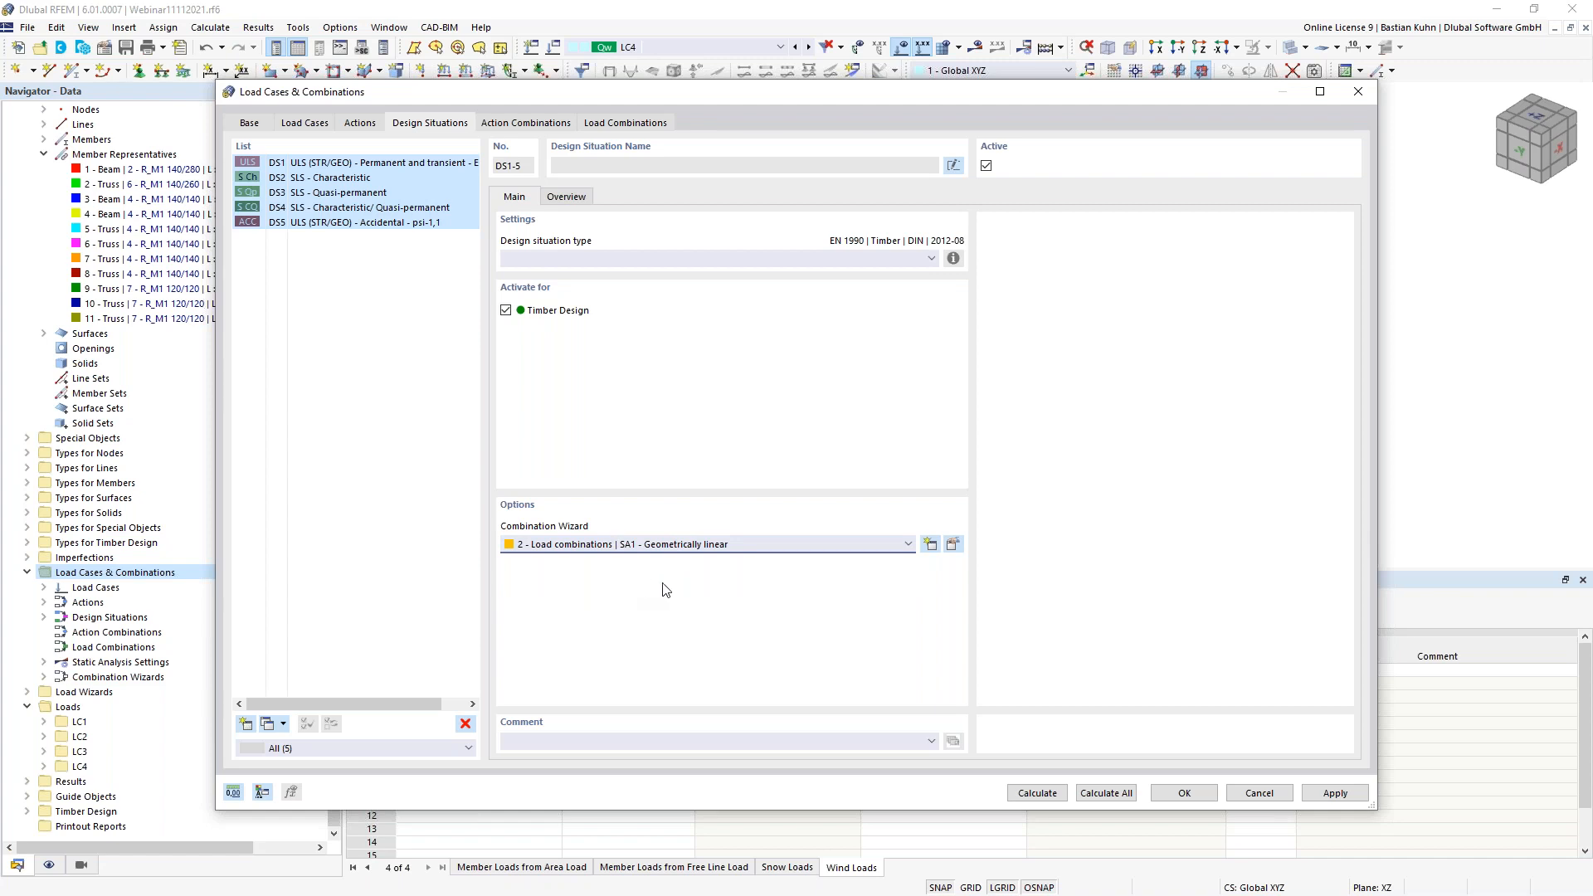
left_click(1178, 792)
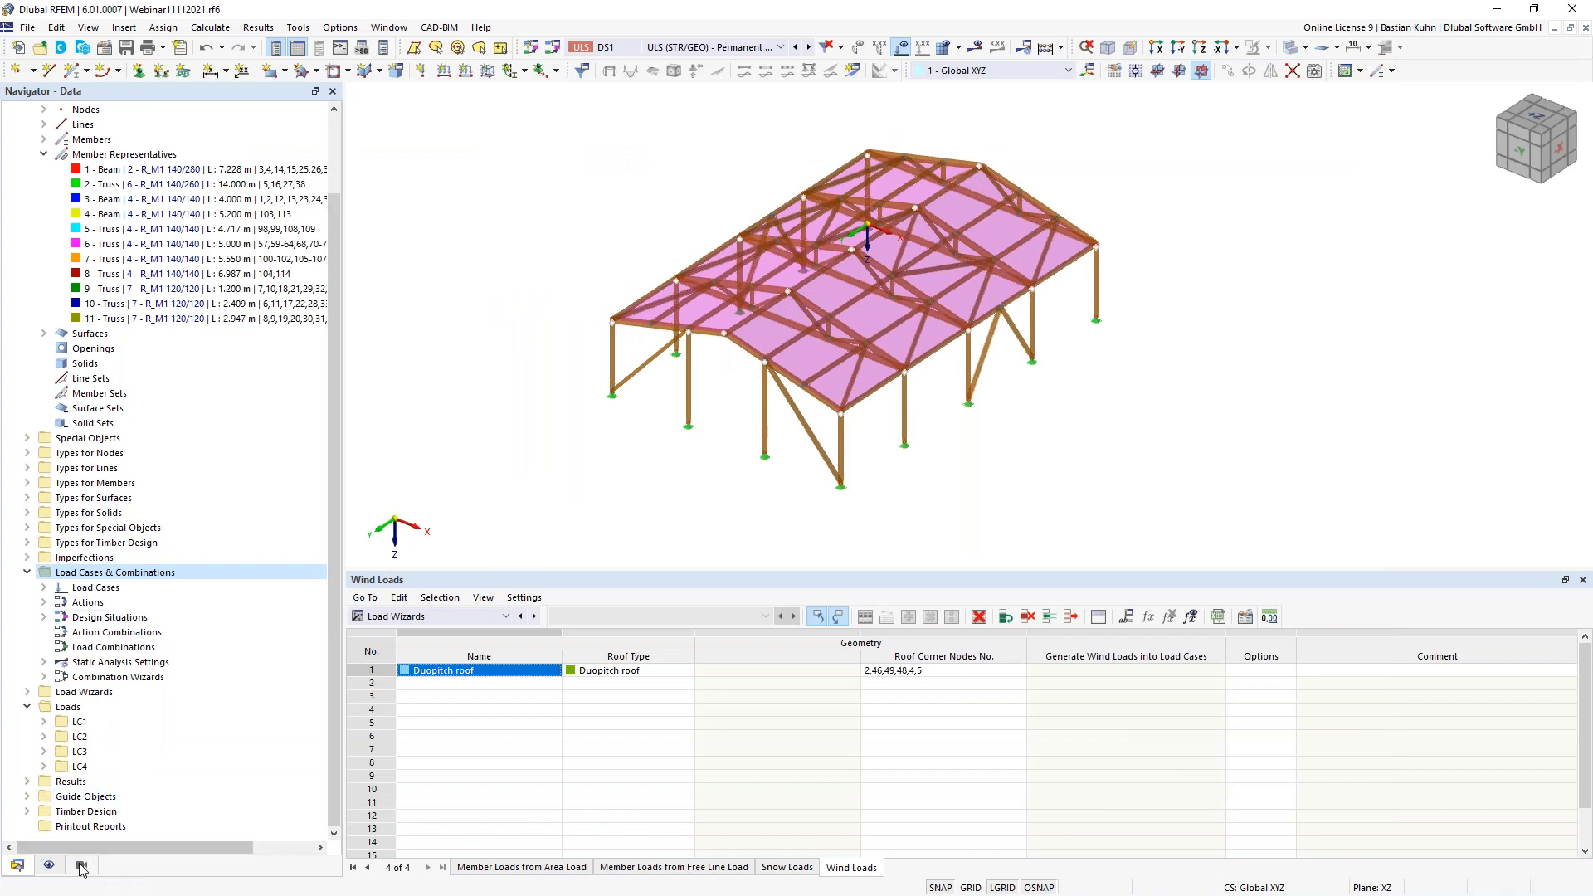
- Show the member representatives on the model
left_click(49, 865)
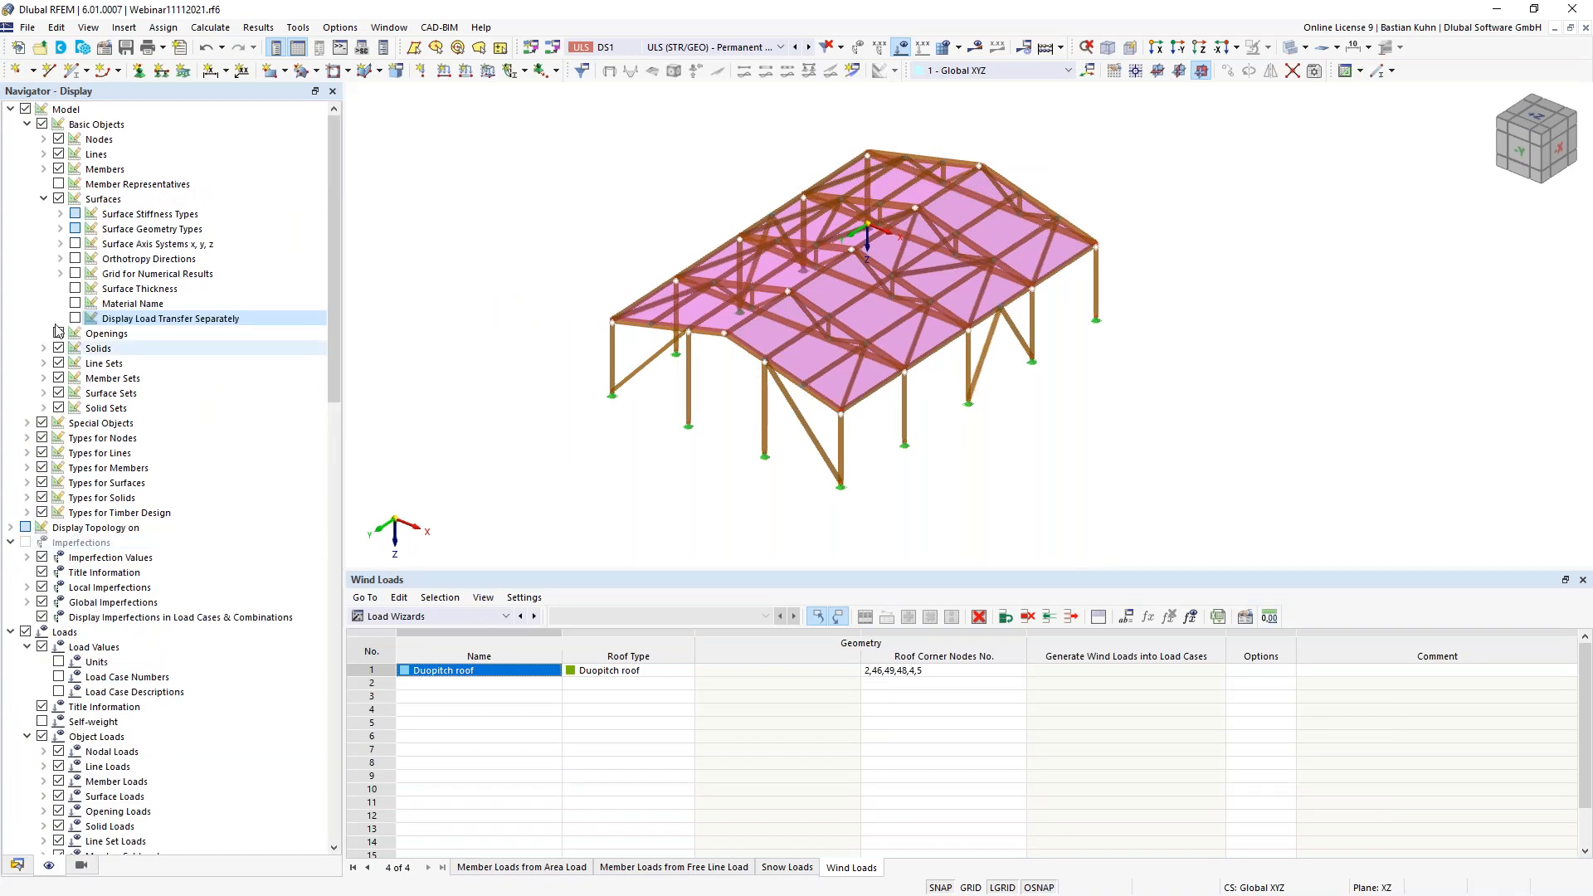
left_click(59, 183)
mouse_move(575, 414)
middle_mouse_down()
mouse_move(551, 431)
mouse_move(569, 391)
middle_mouse_up()
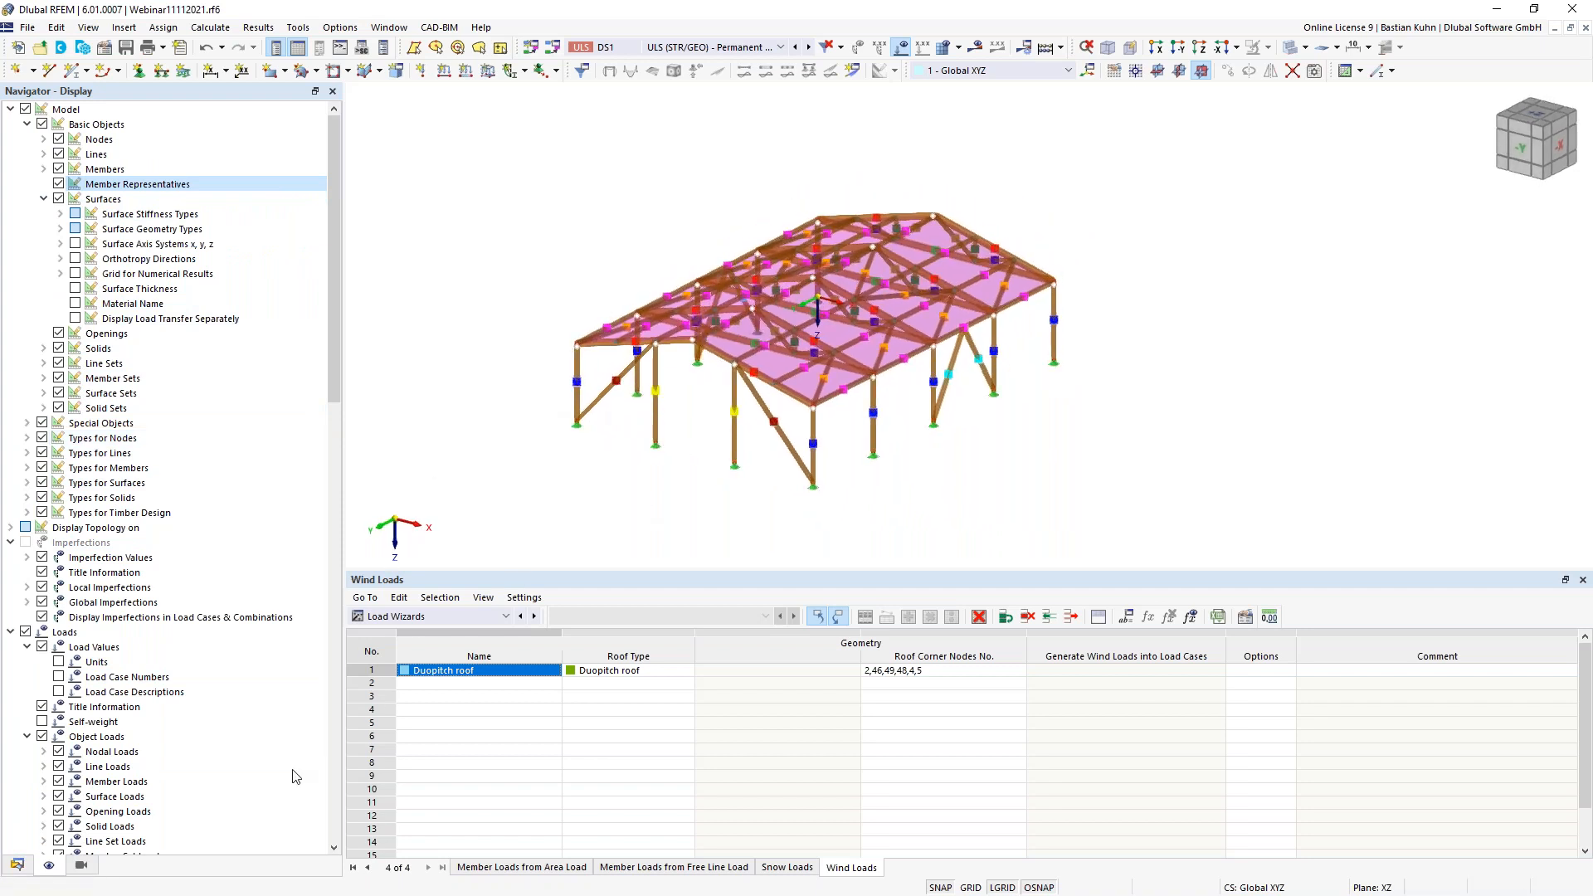
- Start a new effective lengths definition in the timber design types of member representative 1, the R_M1 140/280 beam
left_click(16, 865)
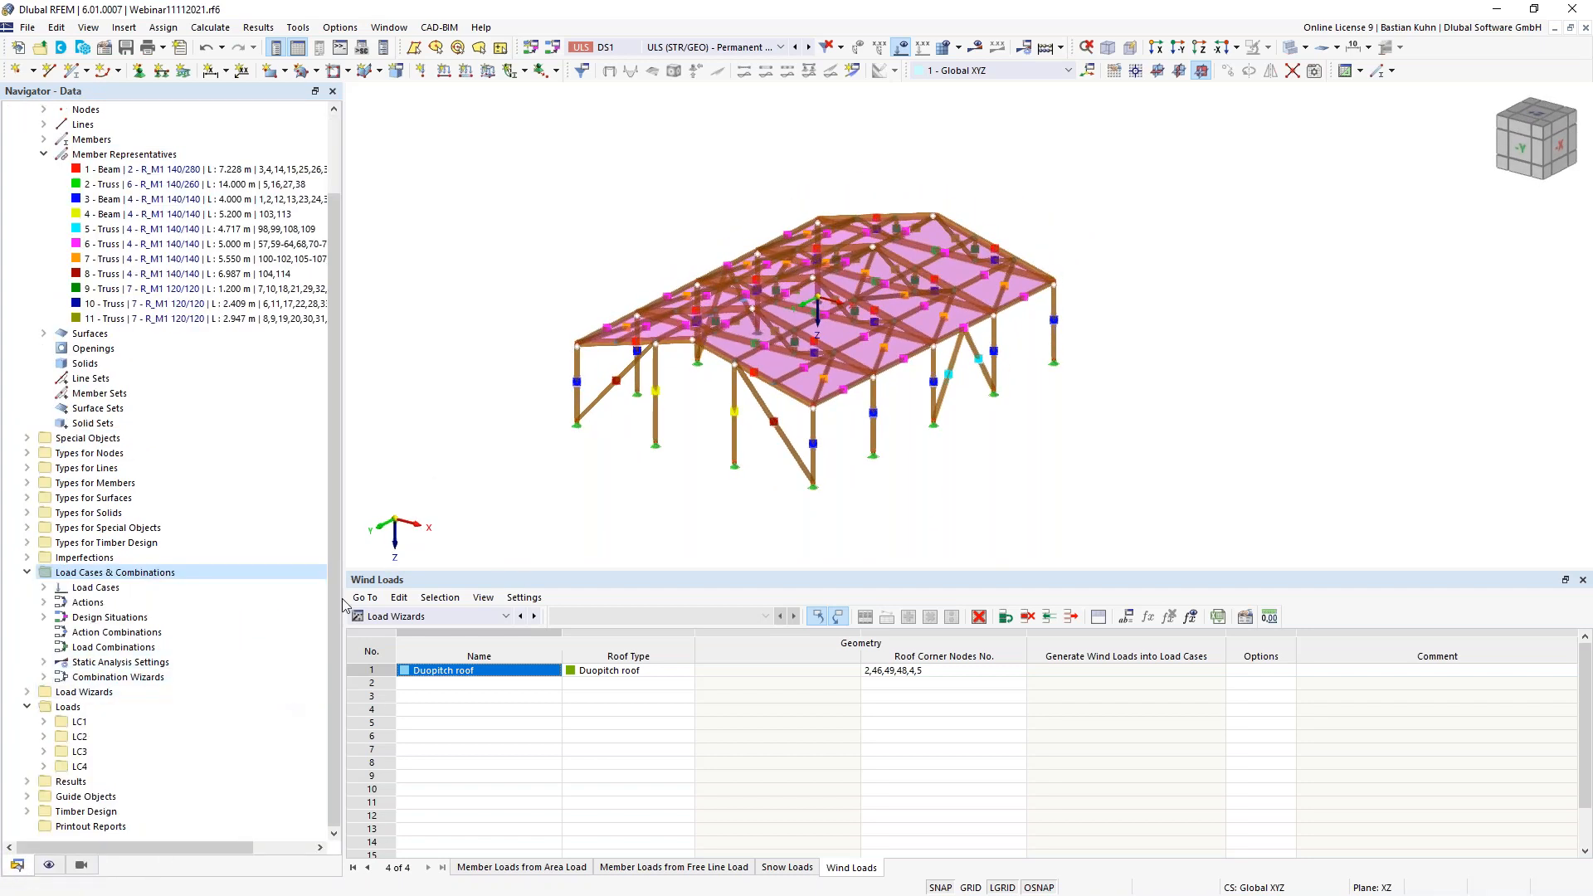
right_click(210, 173)
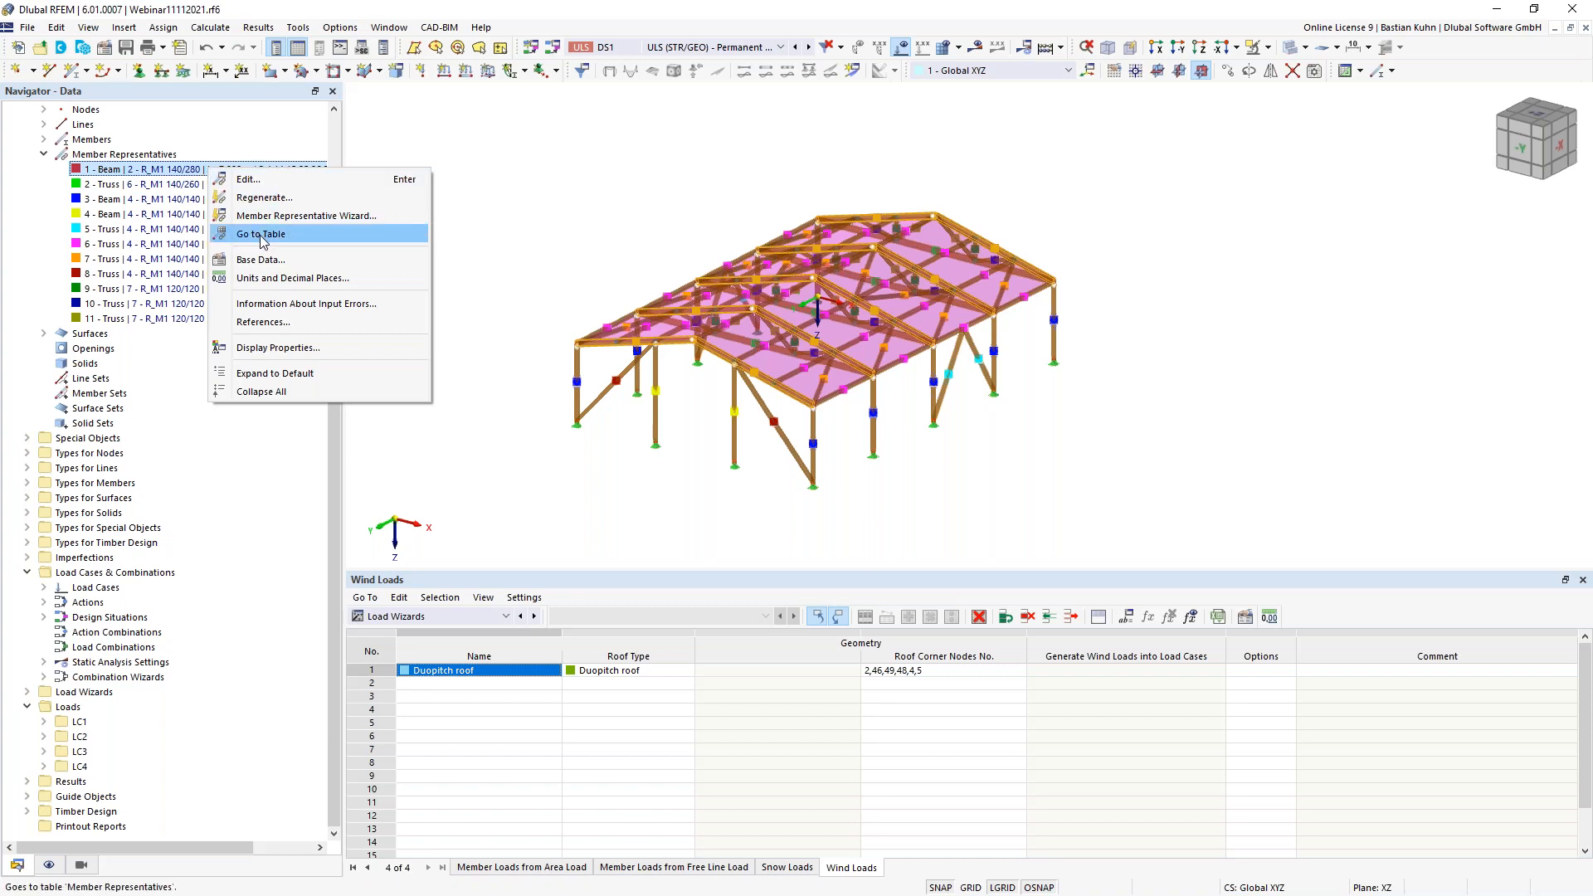
left_click(256, 184)
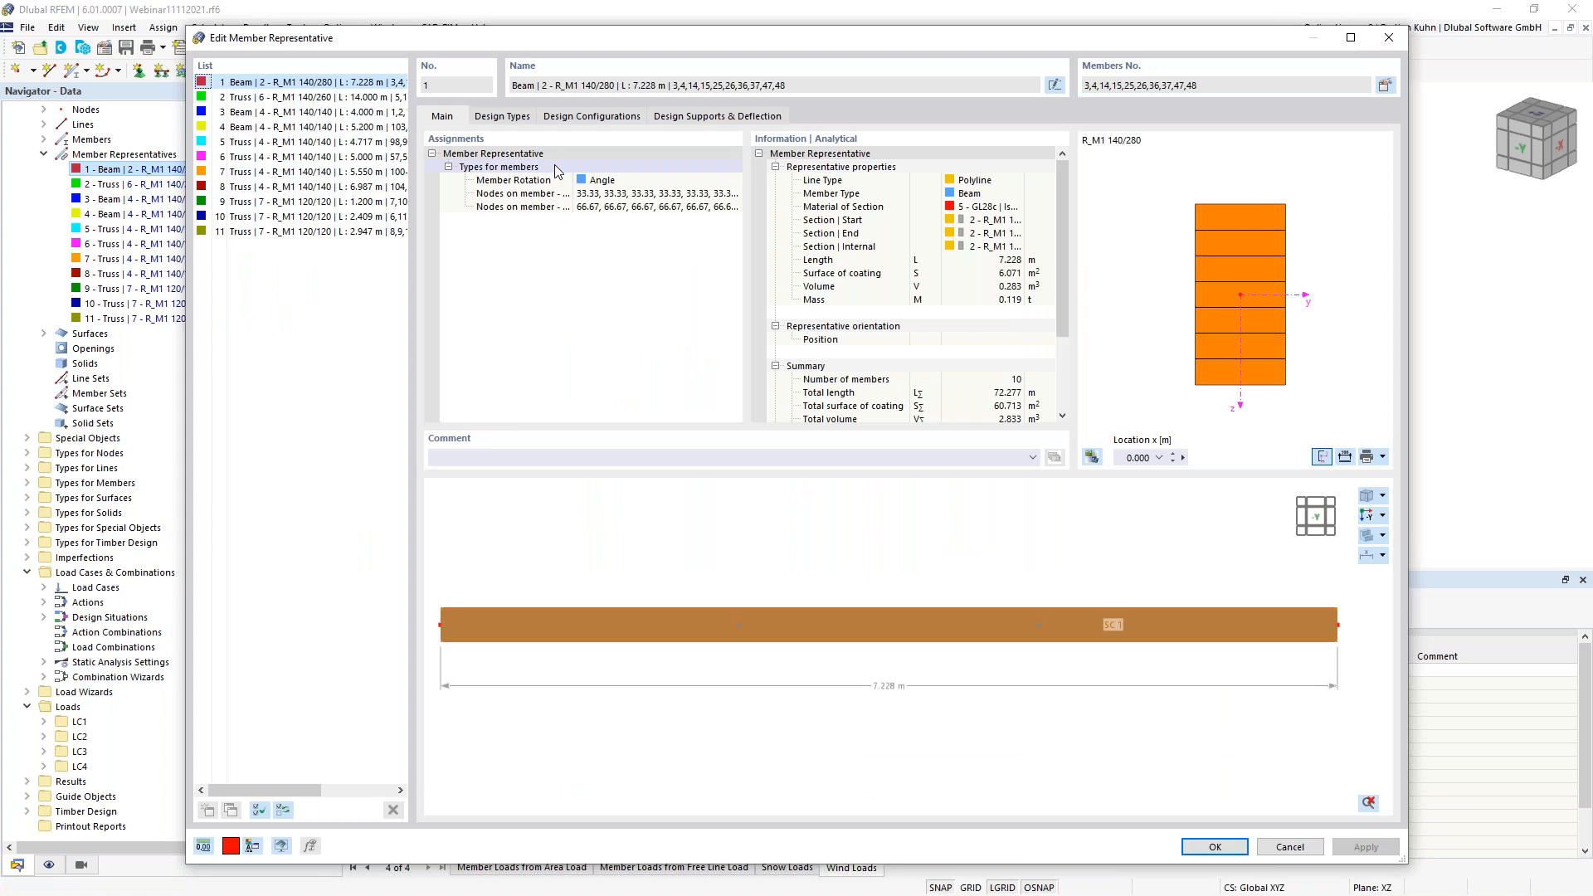
left_click(504, 117)
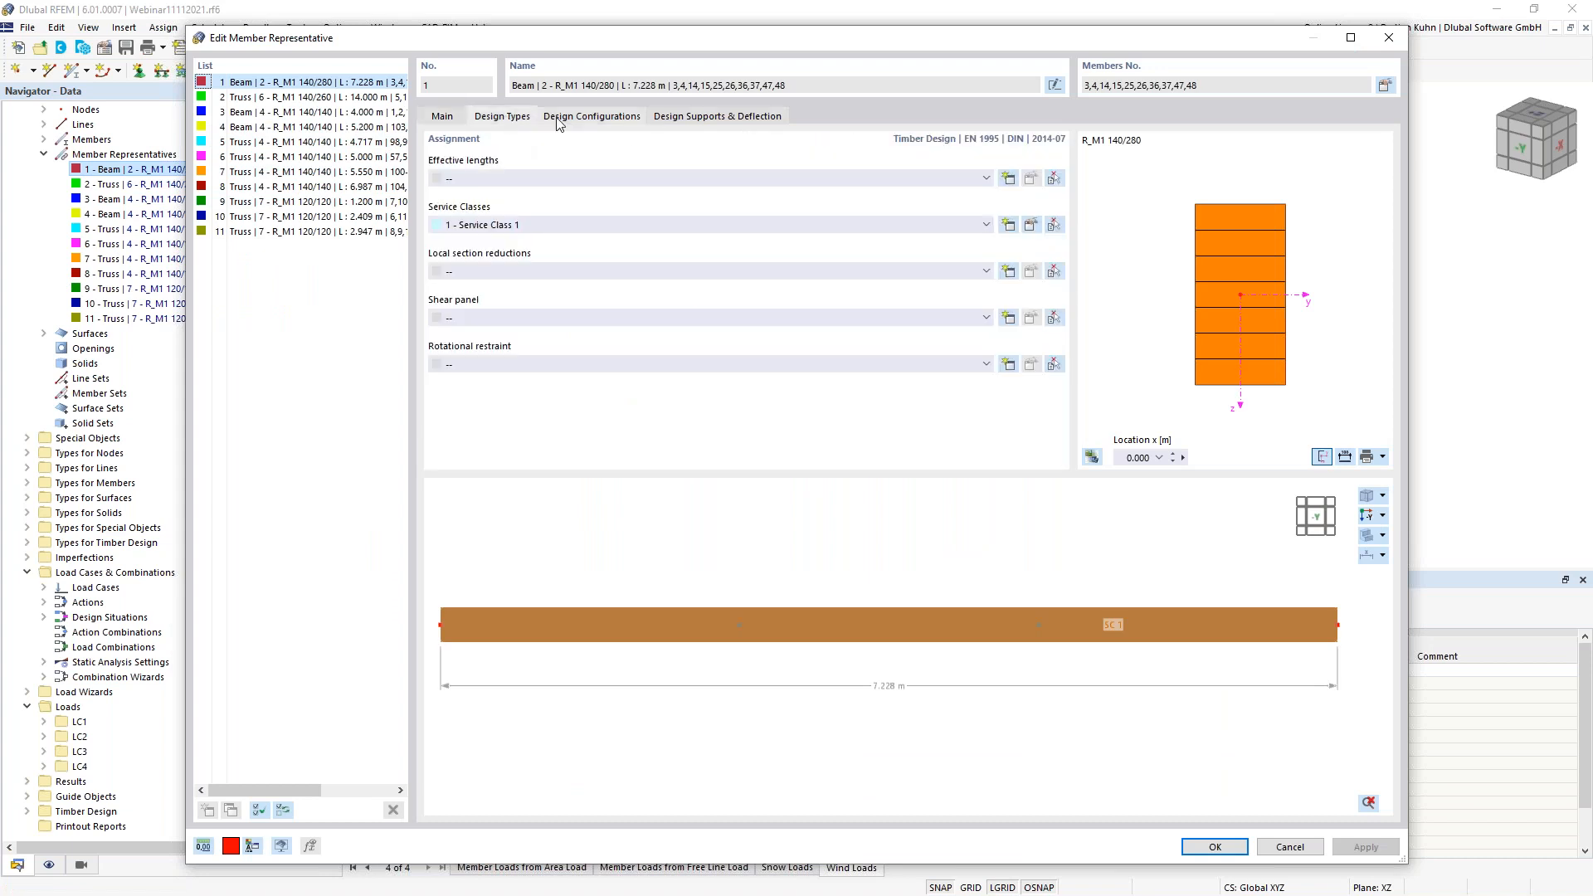
left_click(1010, 182)
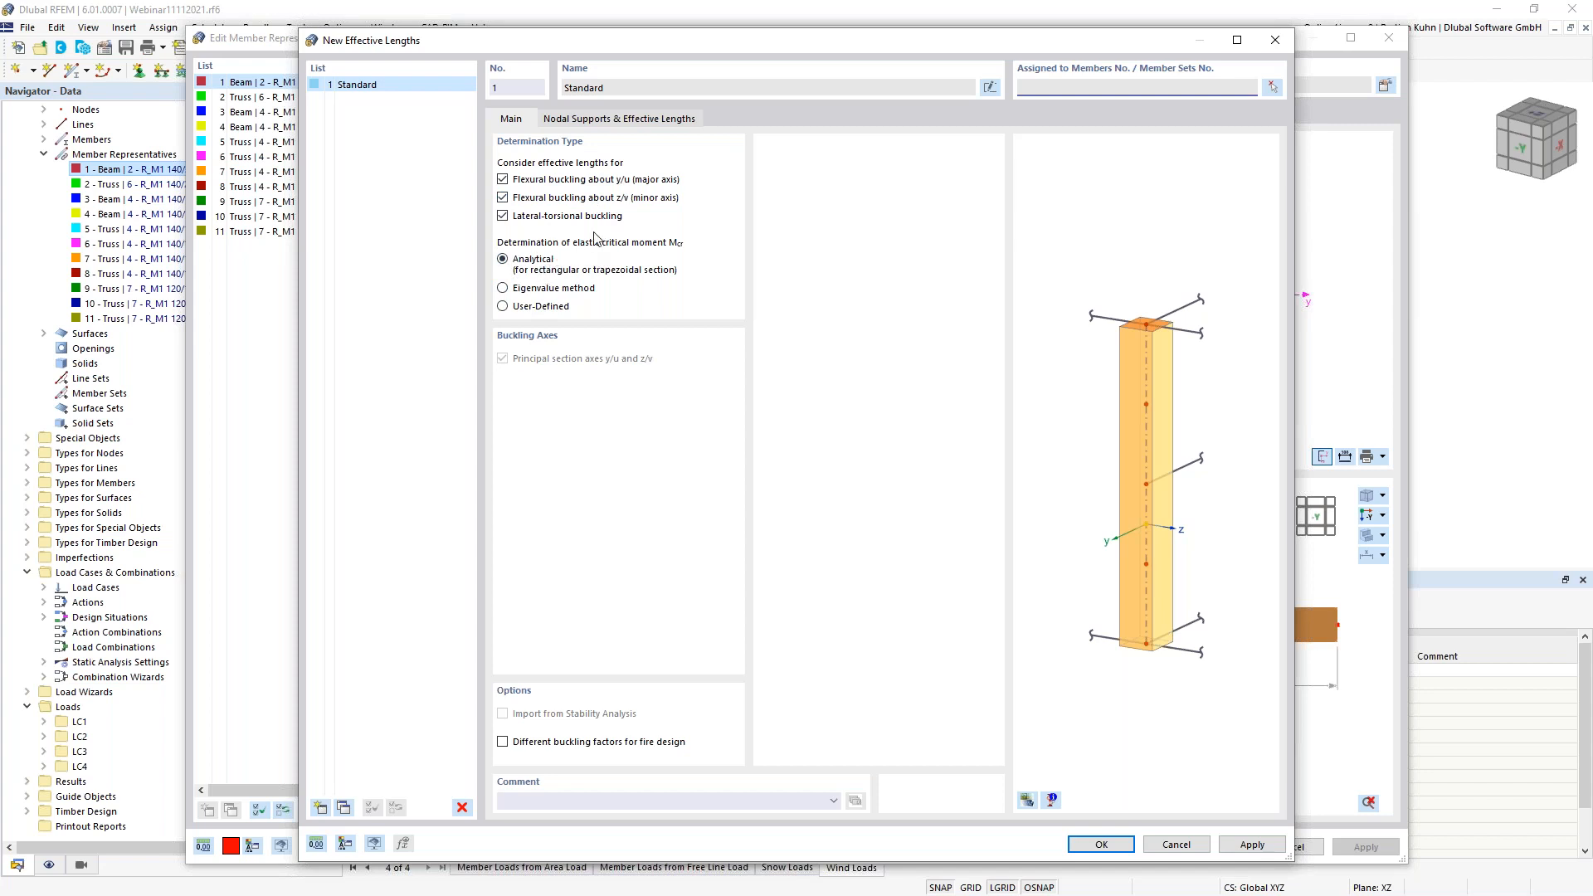
- Review the buckling and nodal support settings of the new effective lengths and switch the lengths to absolute values
left_click(605, 121)
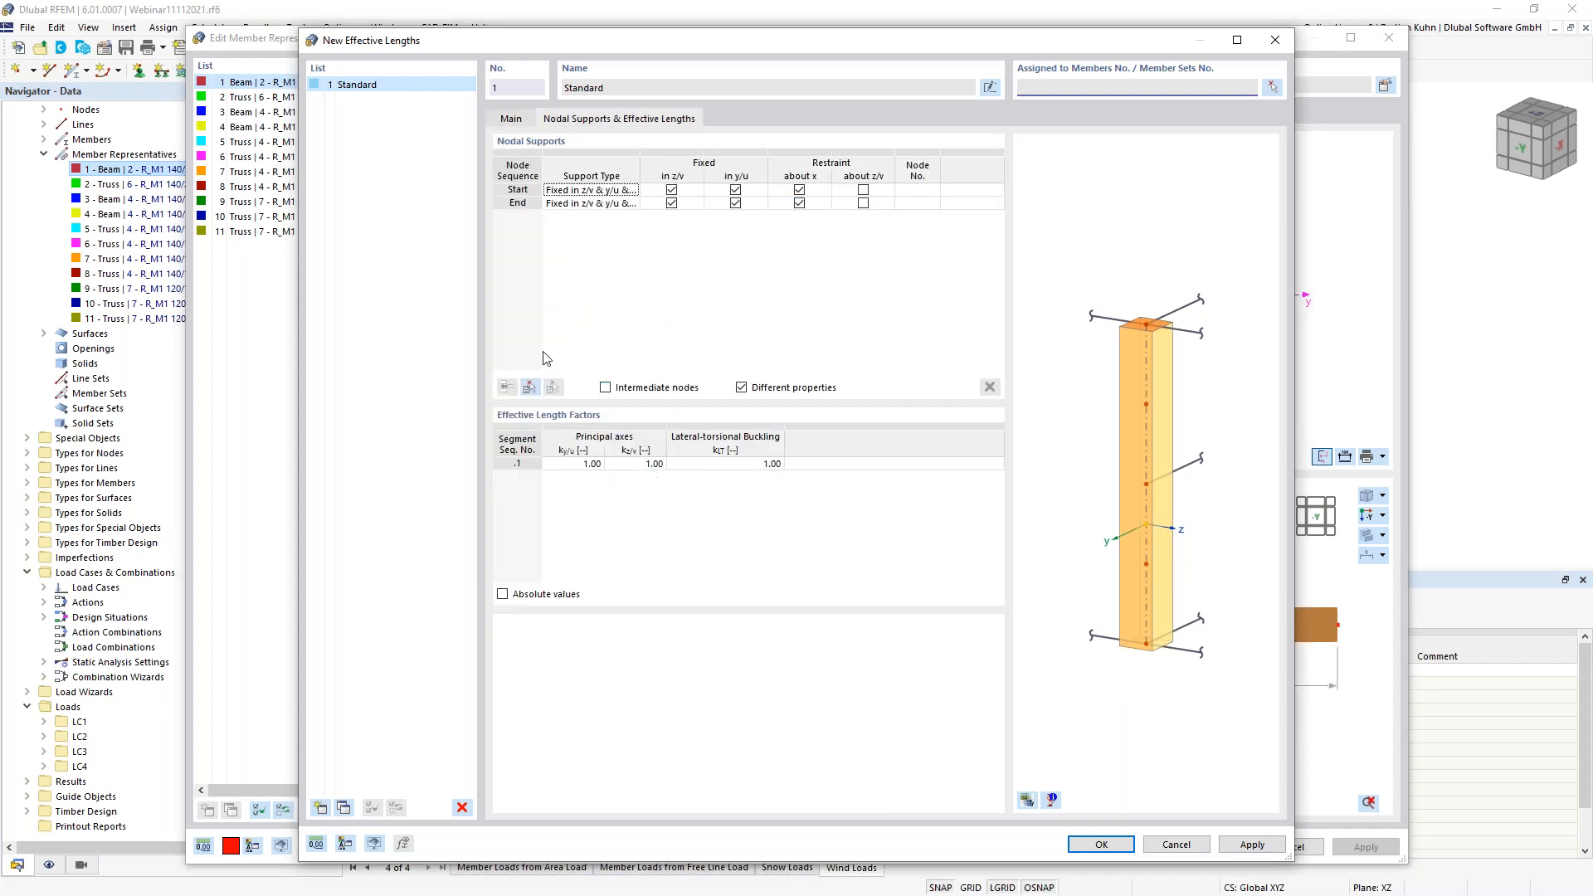
left_click(523, 122)
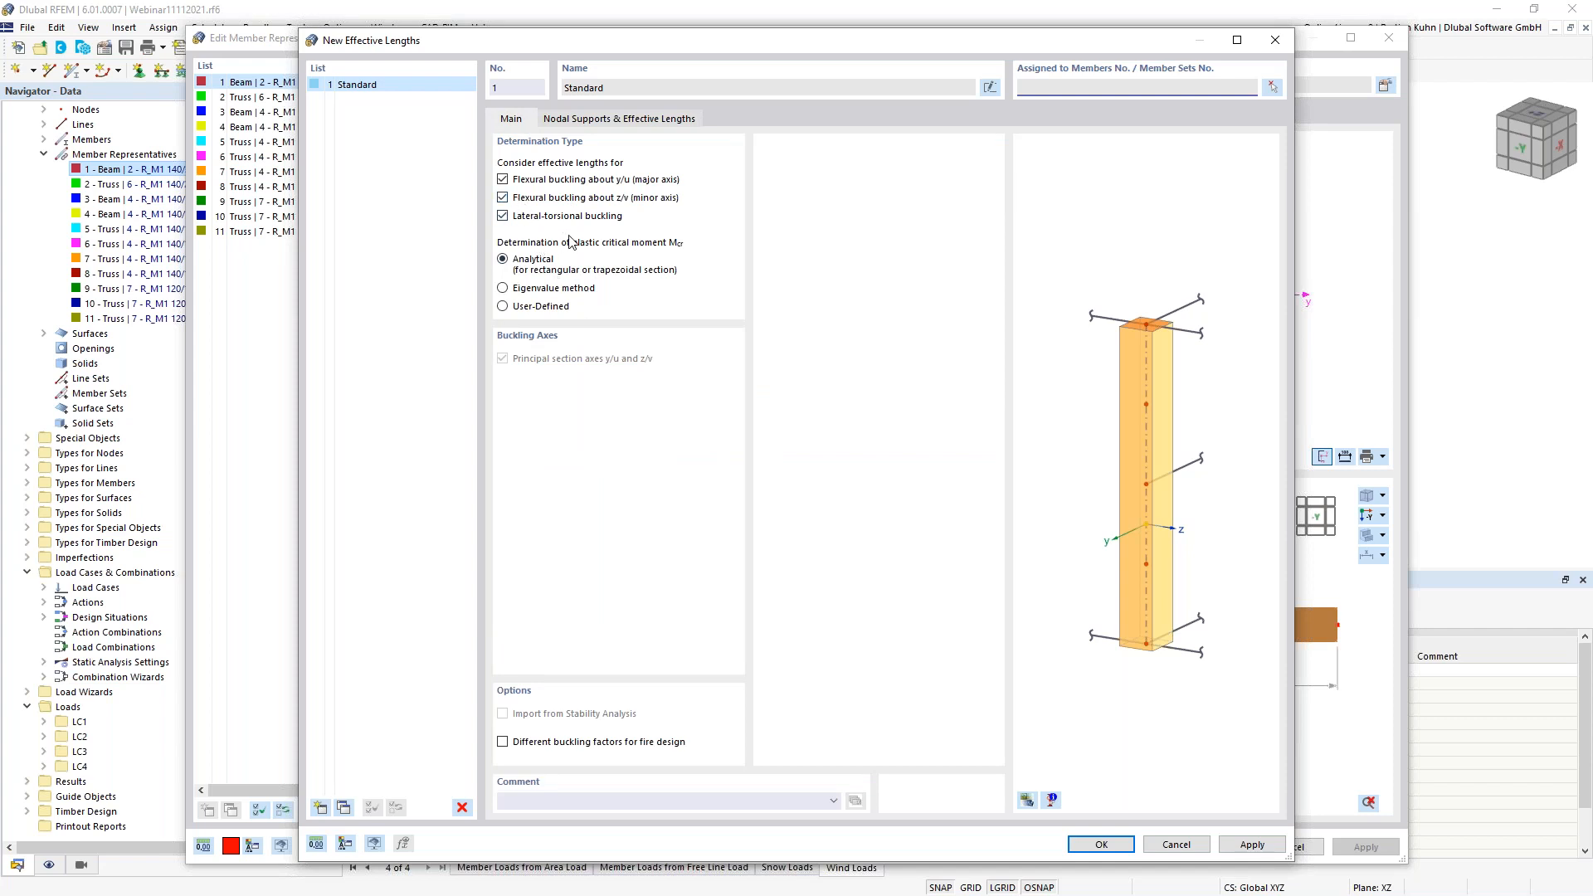
left_click(593, 121)
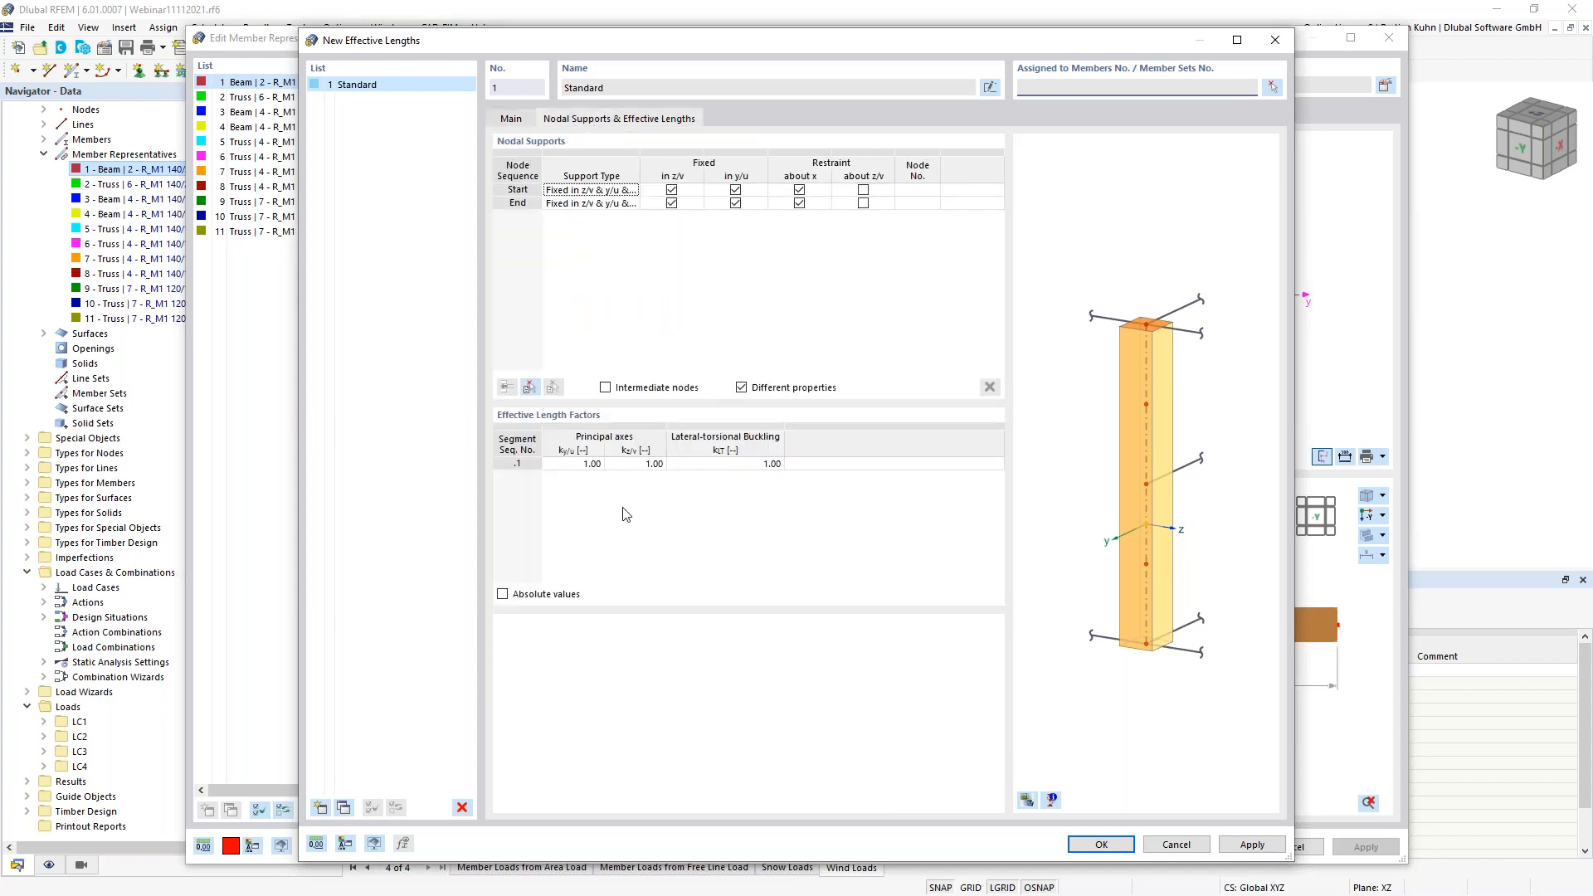
left_click(502, 595)
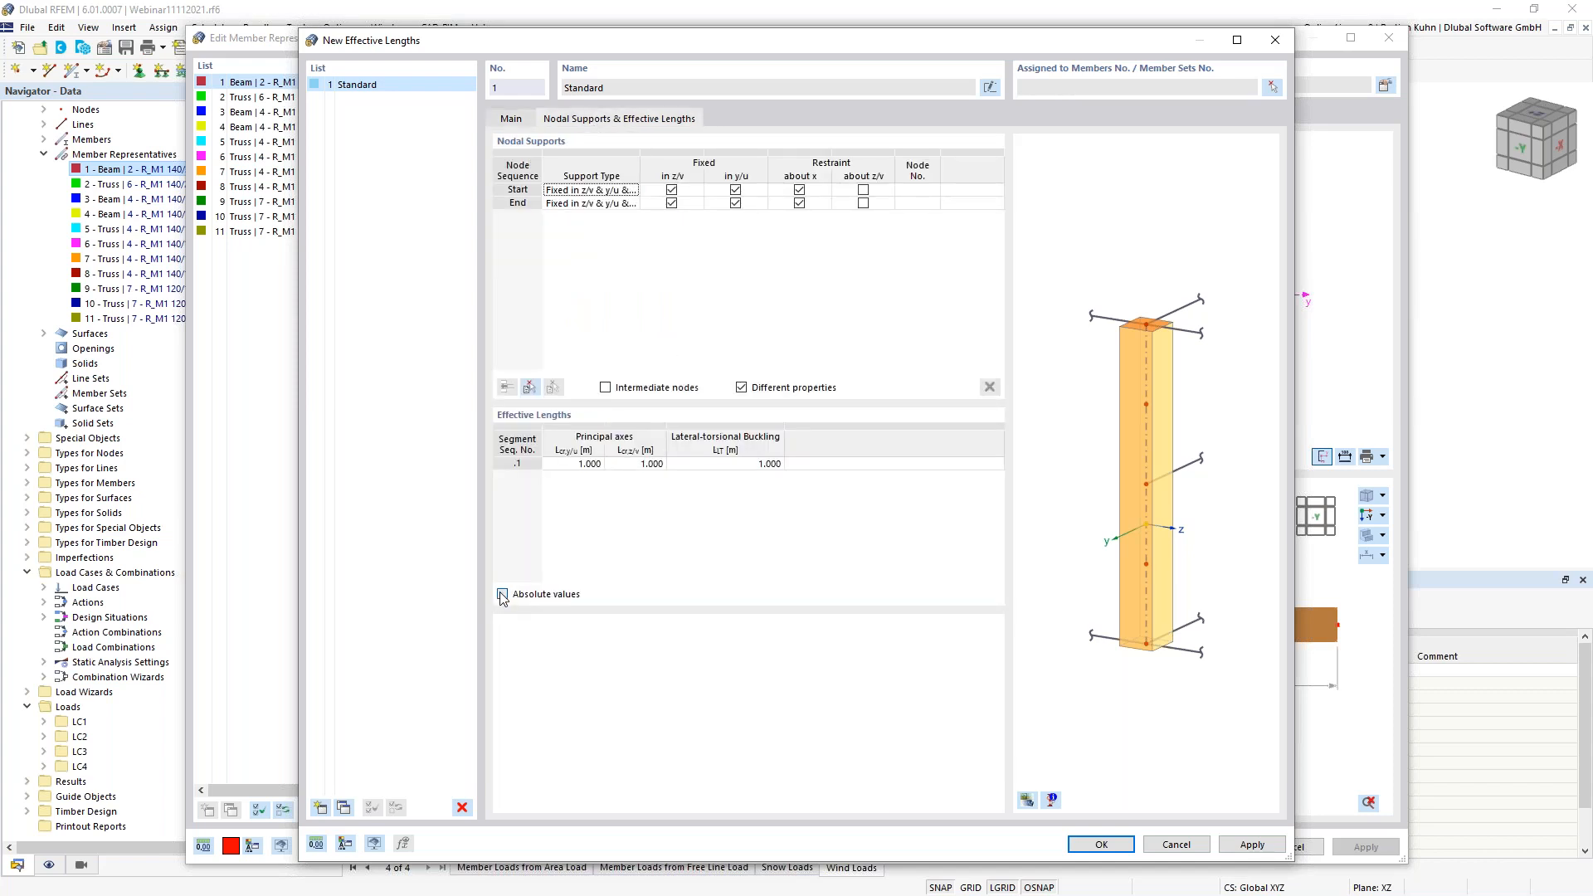
- Set the absolute effective lengths to 7 m about y/u, 2.58 m about z/v and 2.58 m for lateral-torsional buckling, and accept the definition
left_click(571, 465)
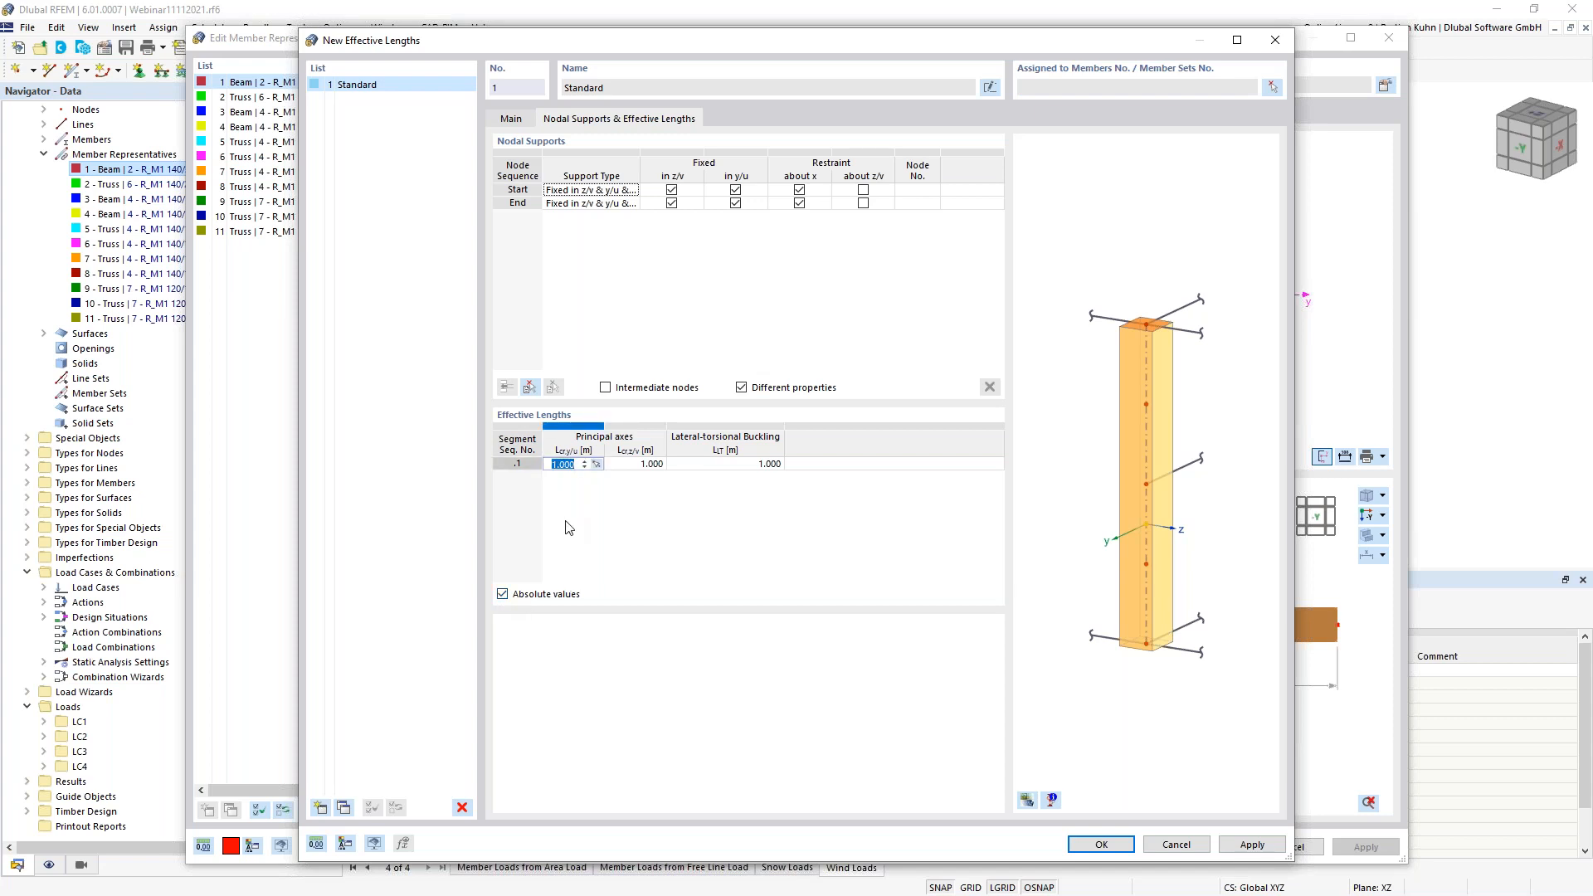
type("7")
key("Tab")
type("2,58")
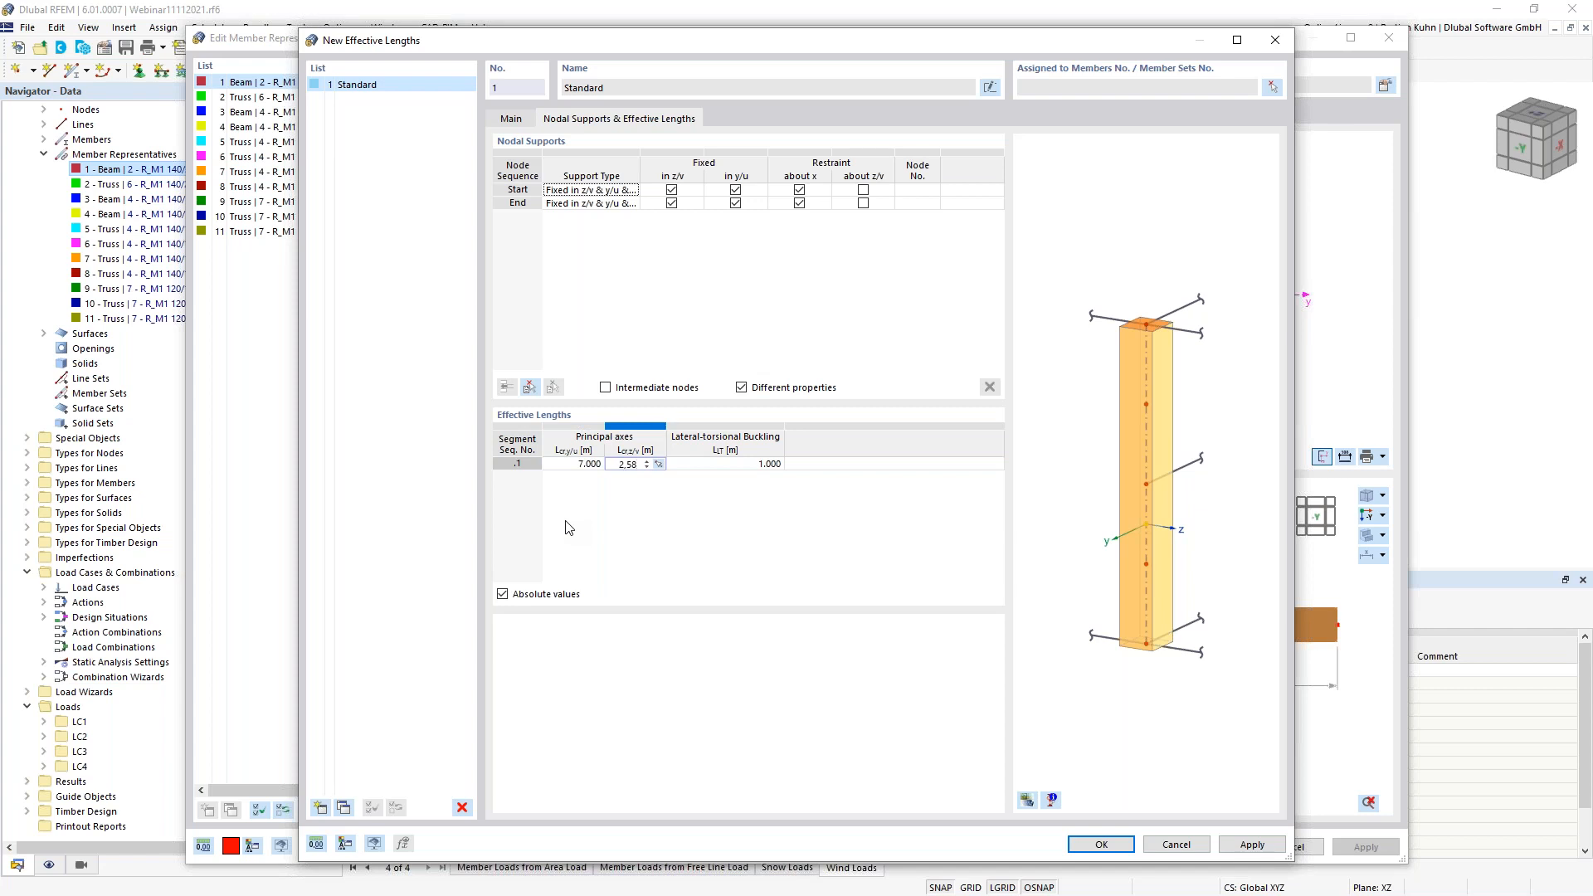
key("Tab")
type("2")
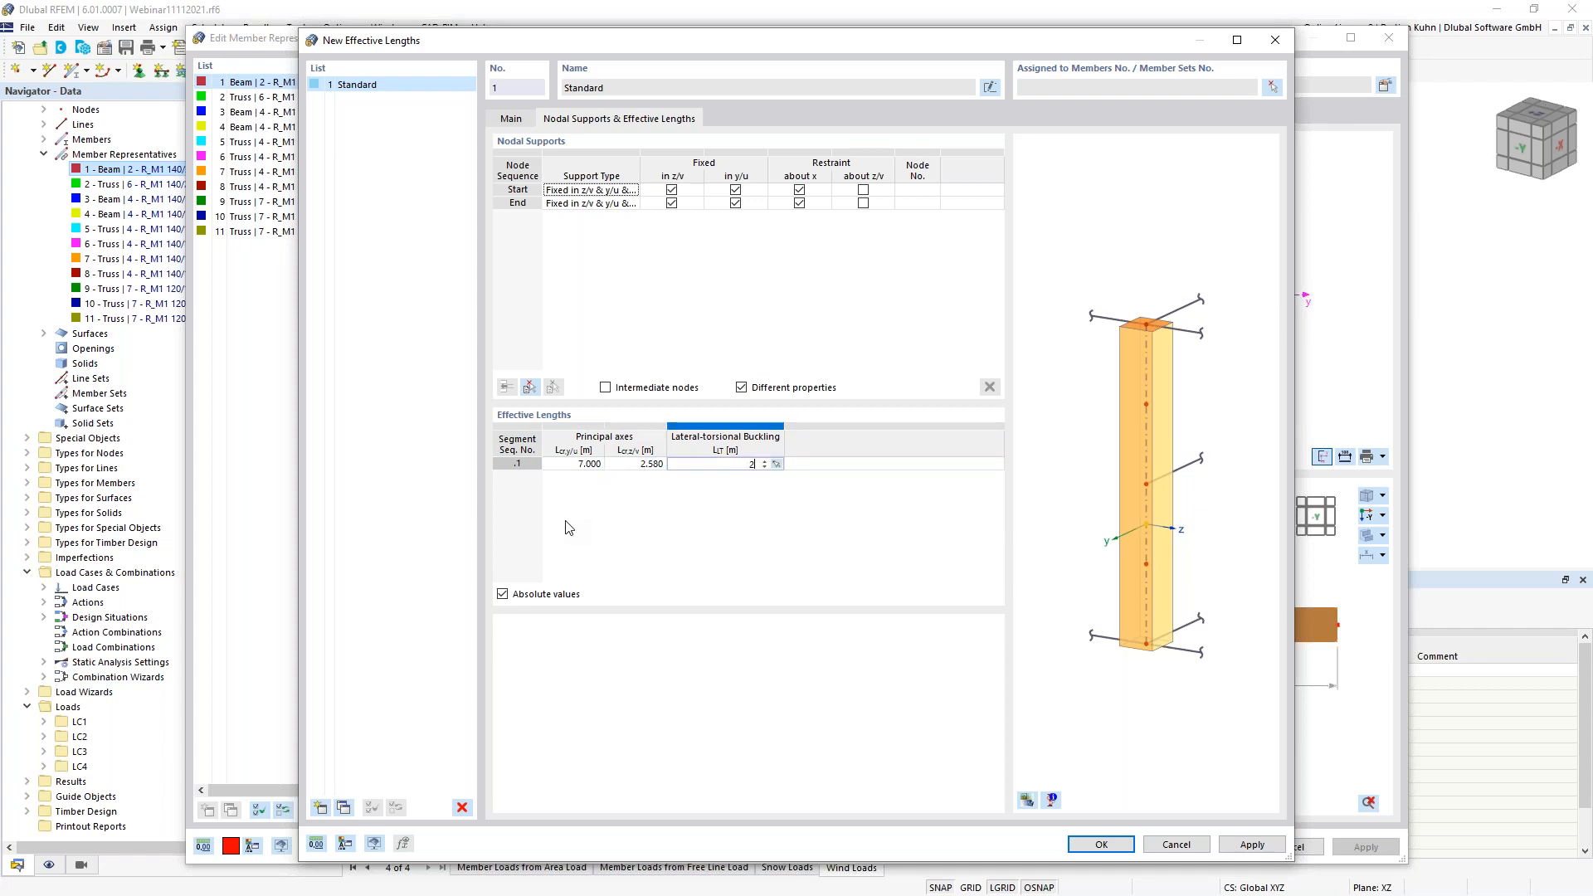
type(",58")
left_click(1102, 845)
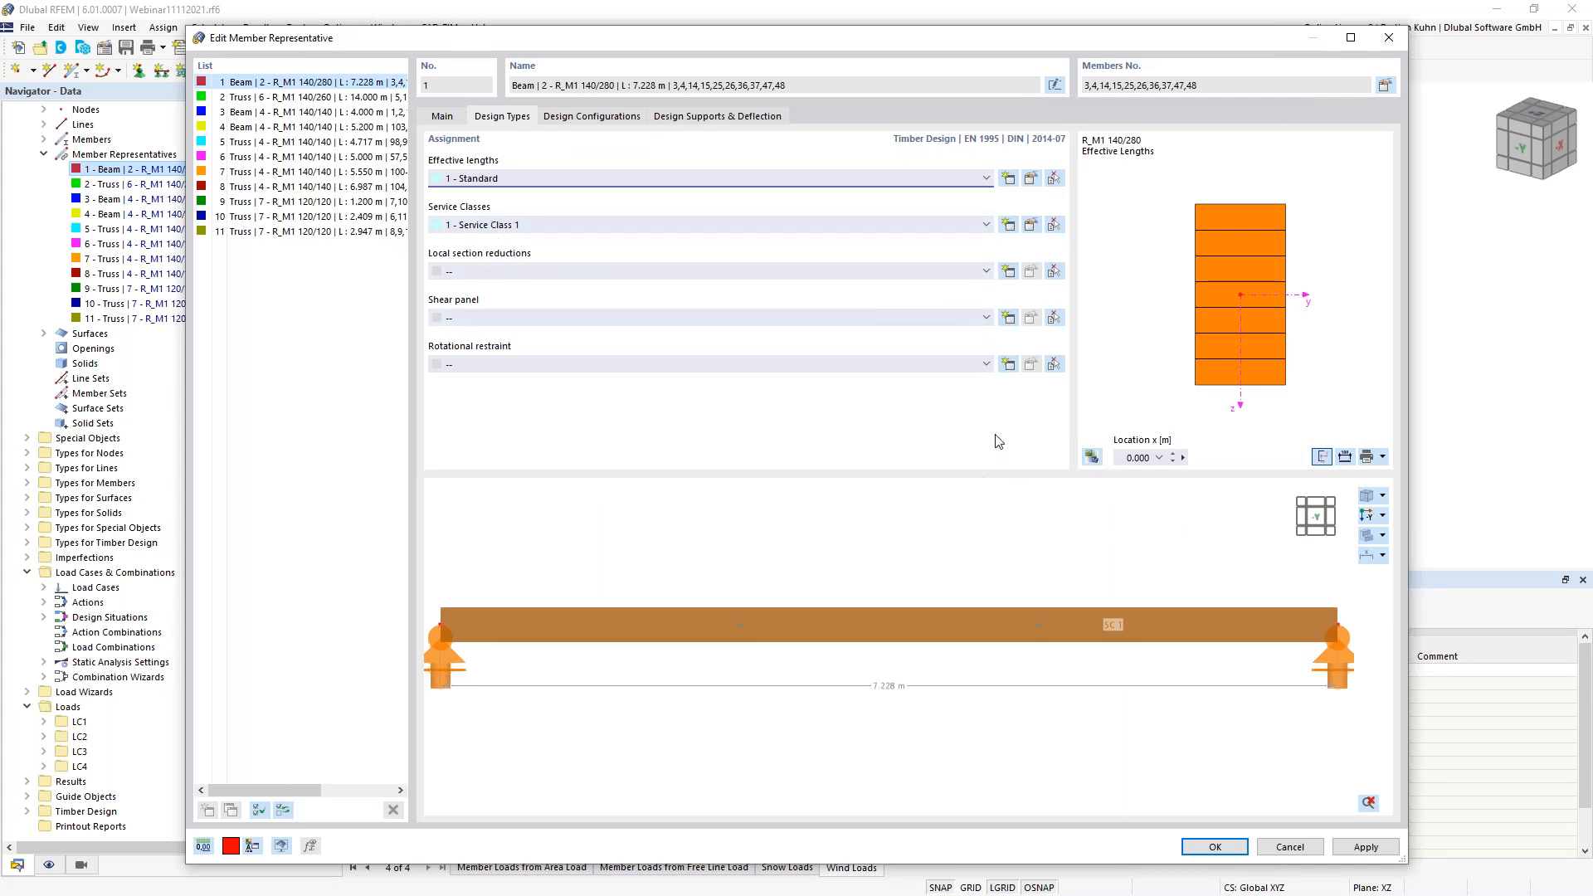
left_click(1008, 271)
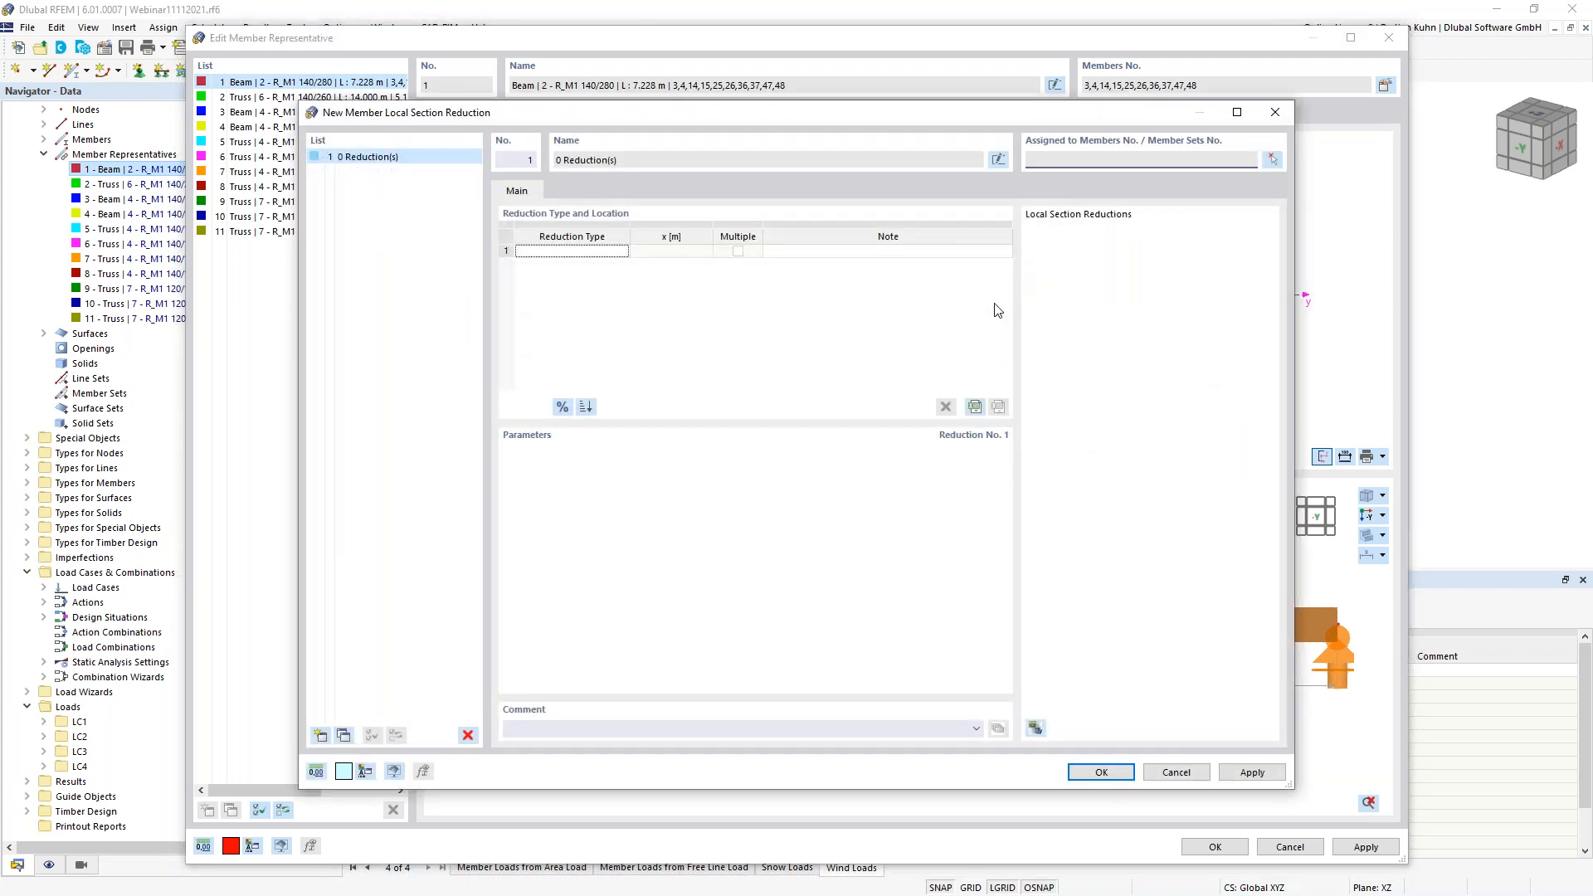
left_click(610, 251)
left_click(622, 251)
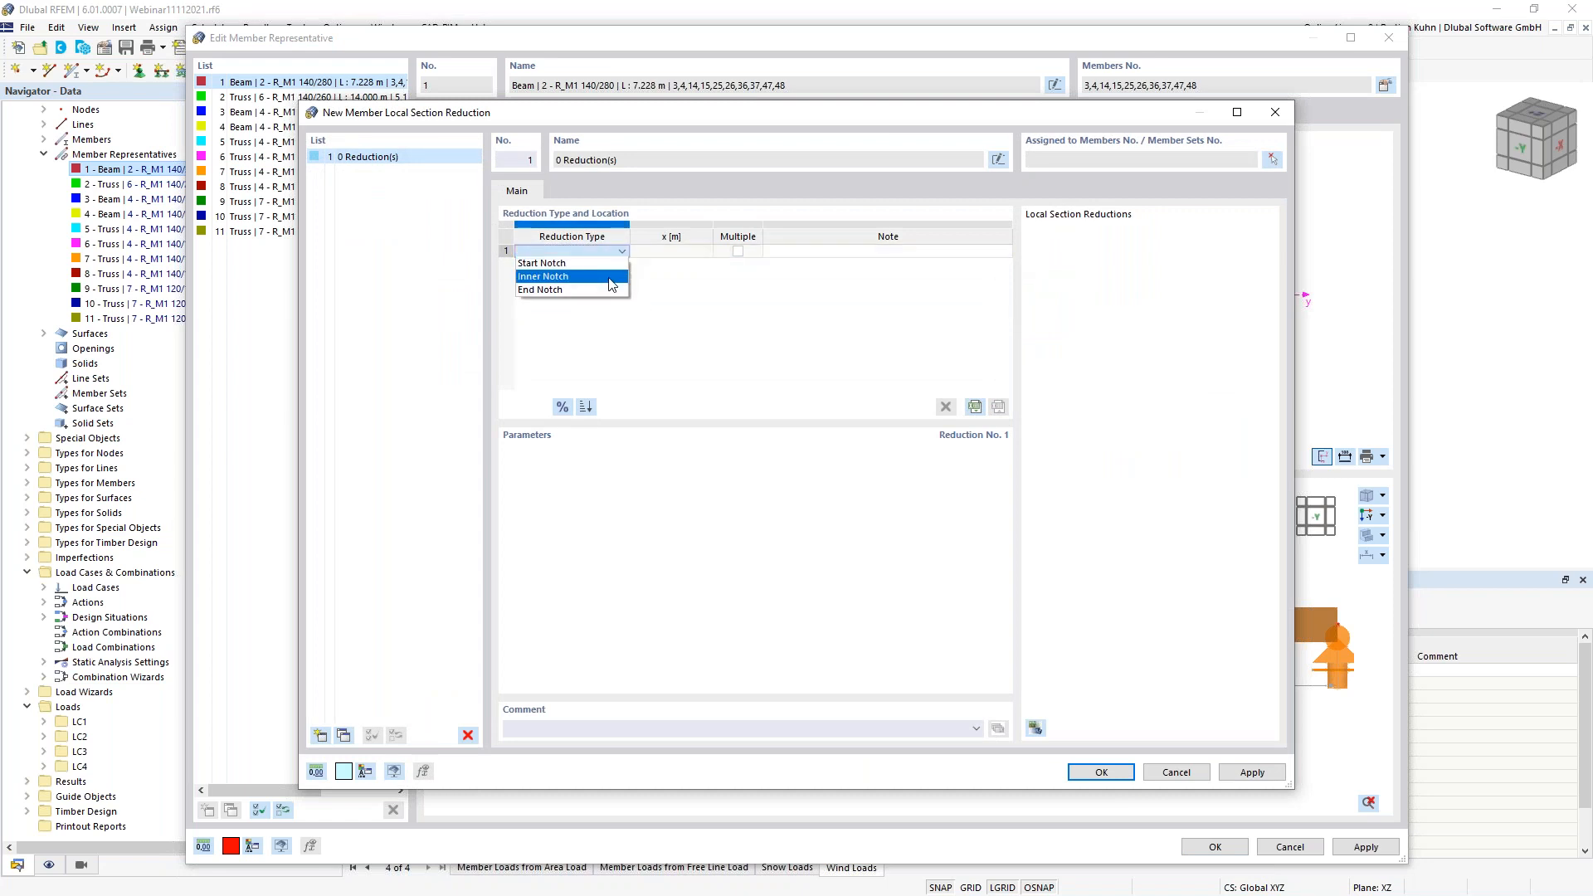
left_click(573, 276)
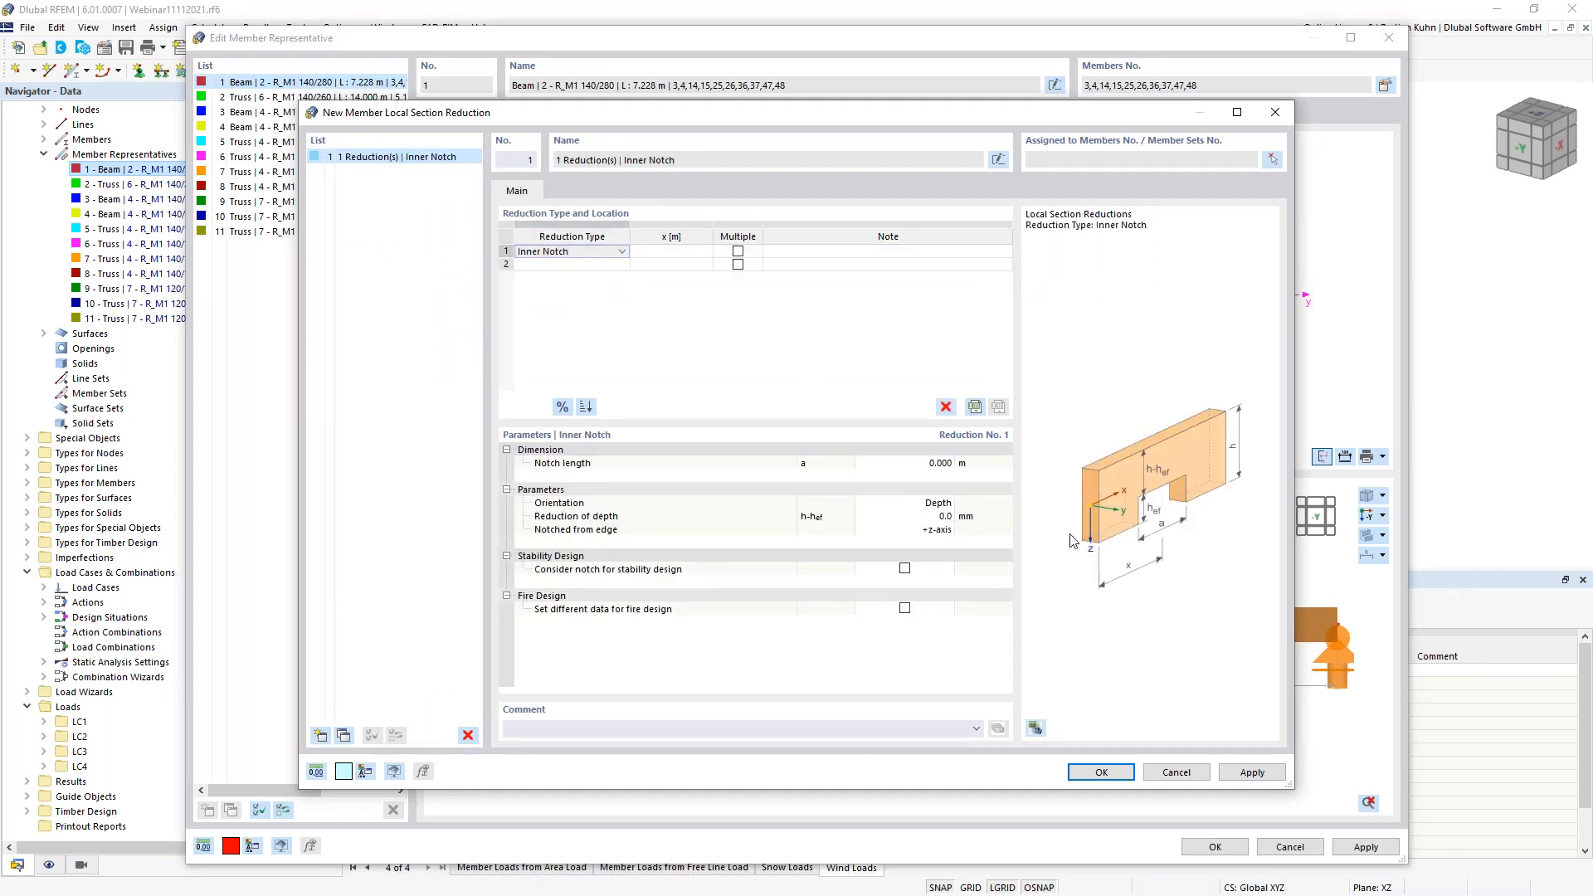
left_click(1153, 767)
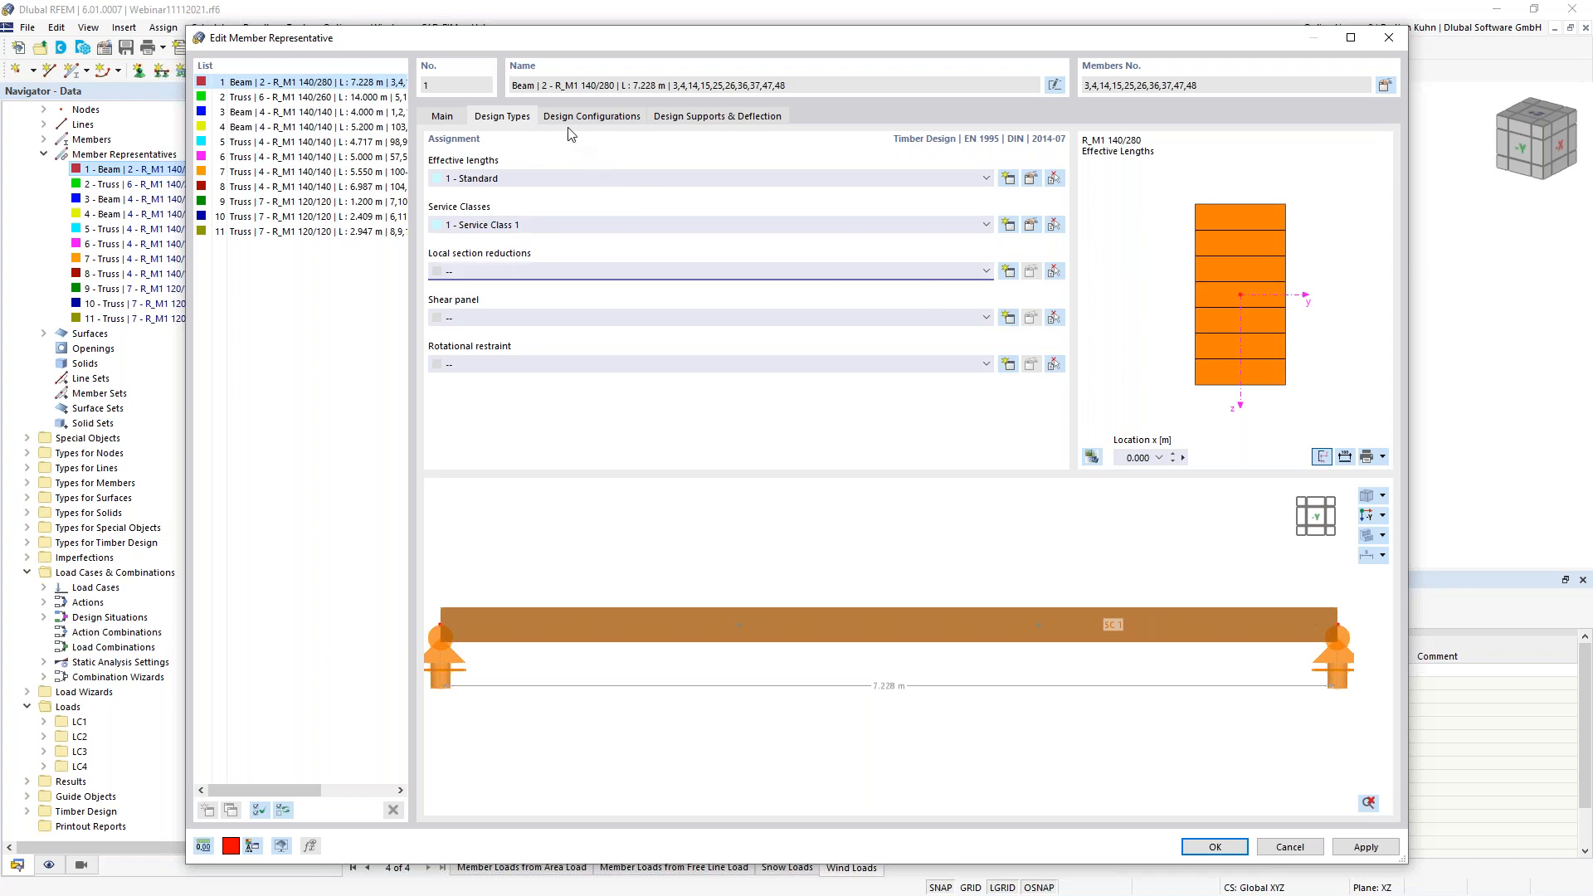
- Review the general, stability and standard parameters of the beam representative's default ultimate configuration
left_click(591, 117)
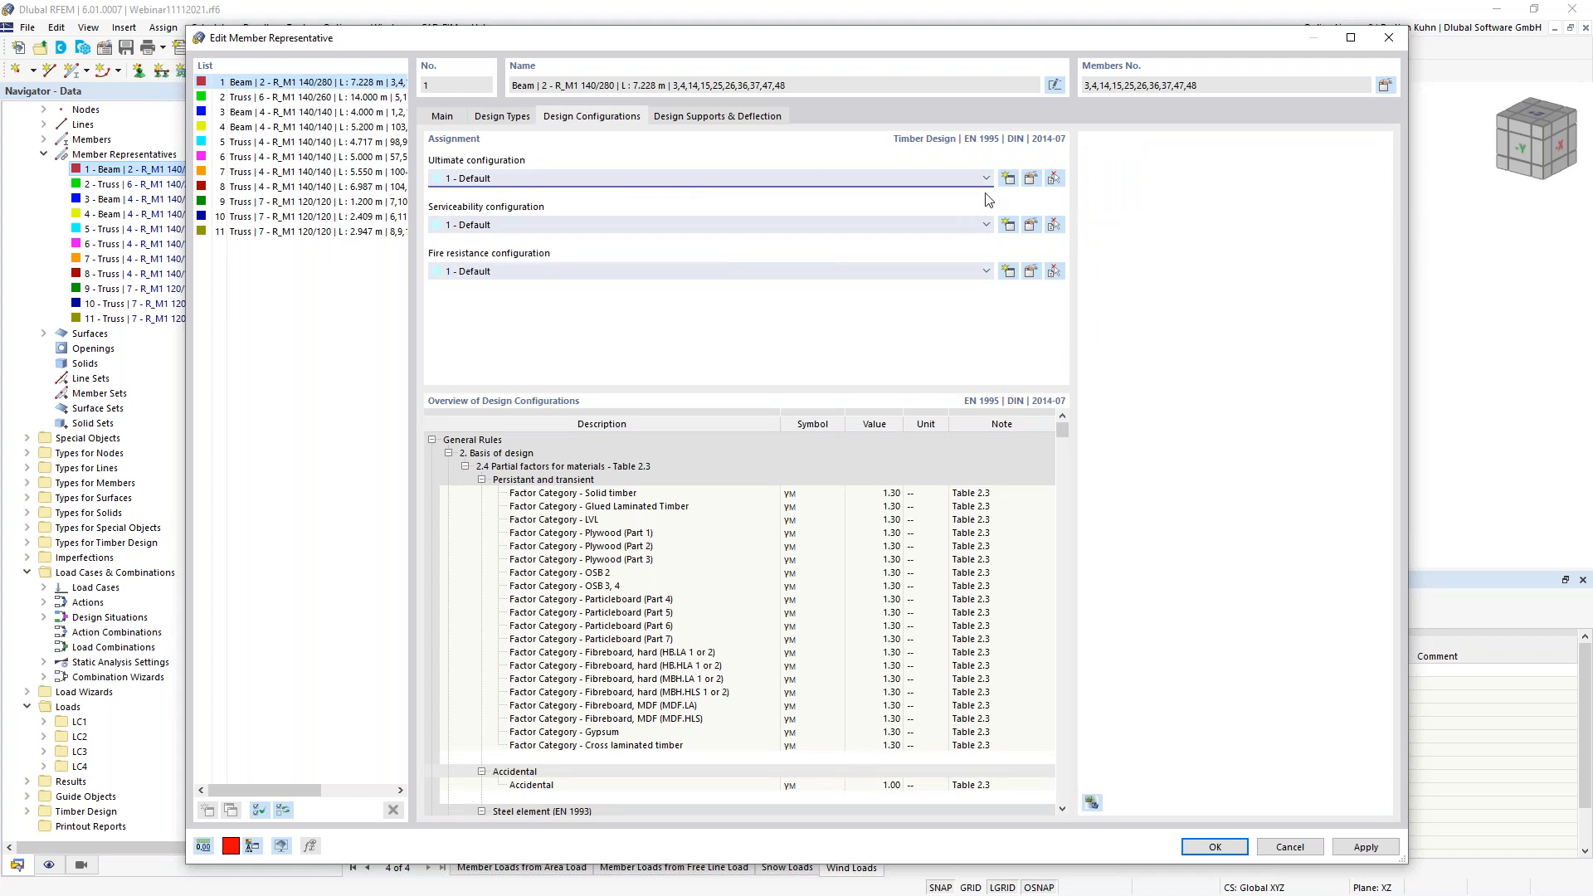
left_click(1029, 180)
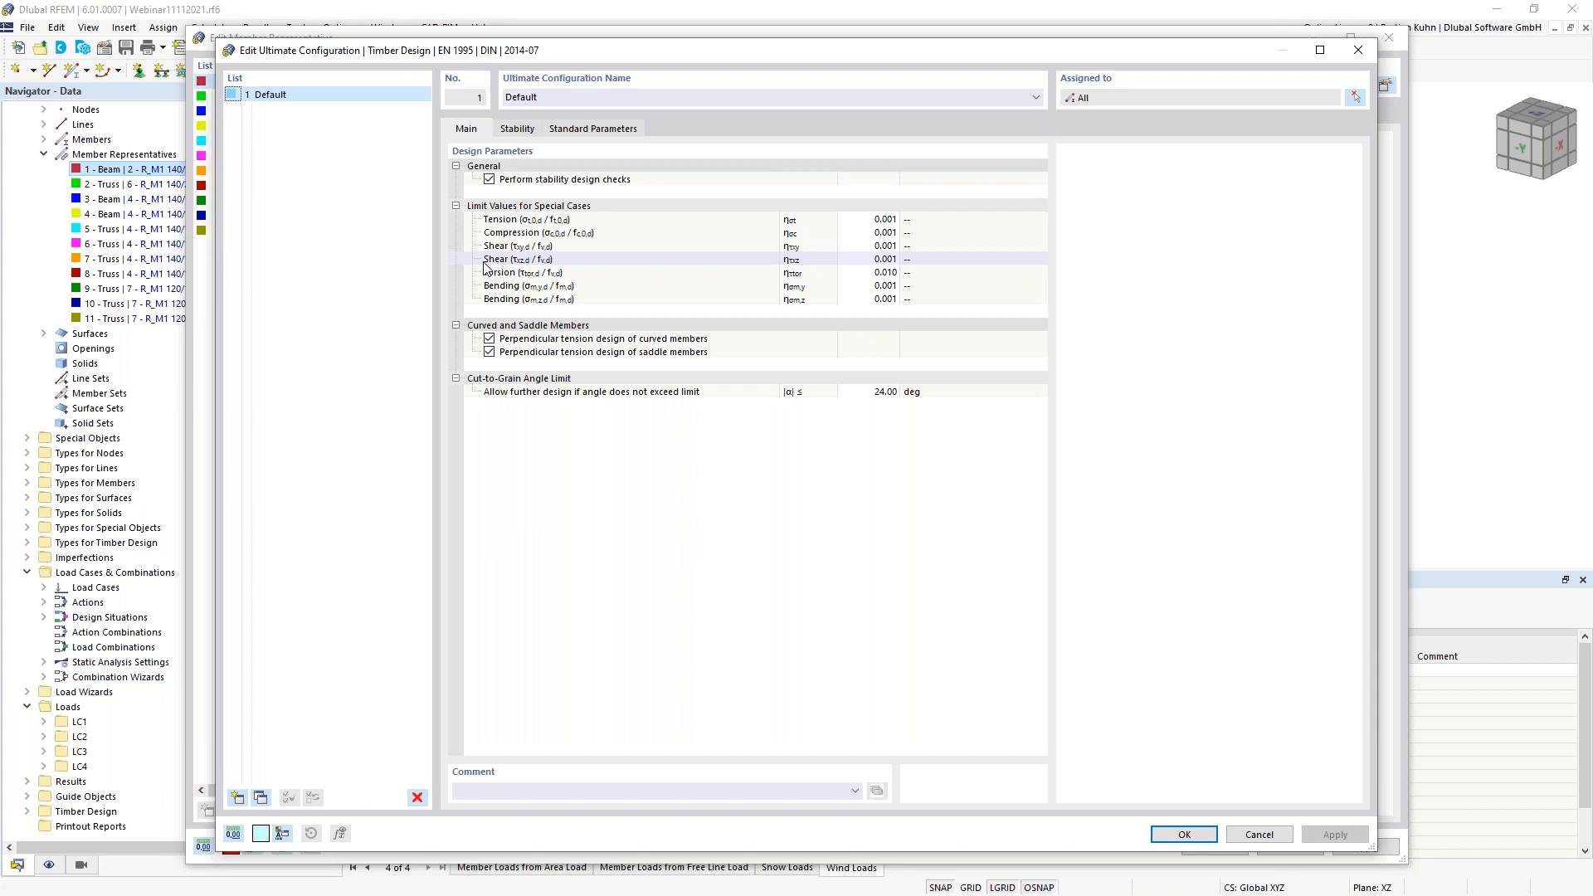
left_click(517, 132)
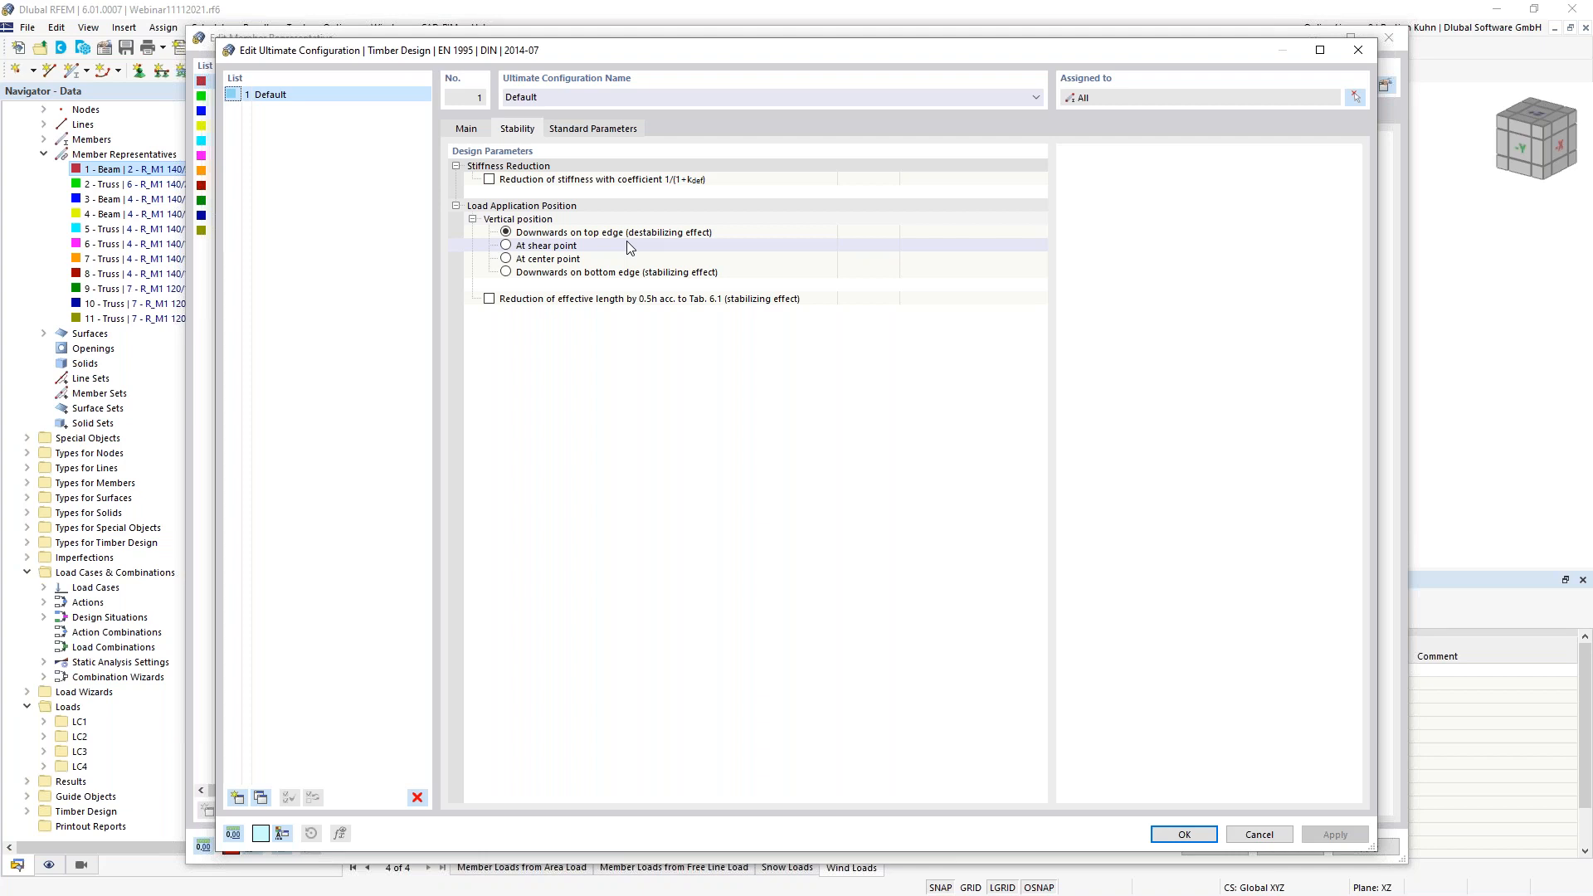
left_click(590, 128)
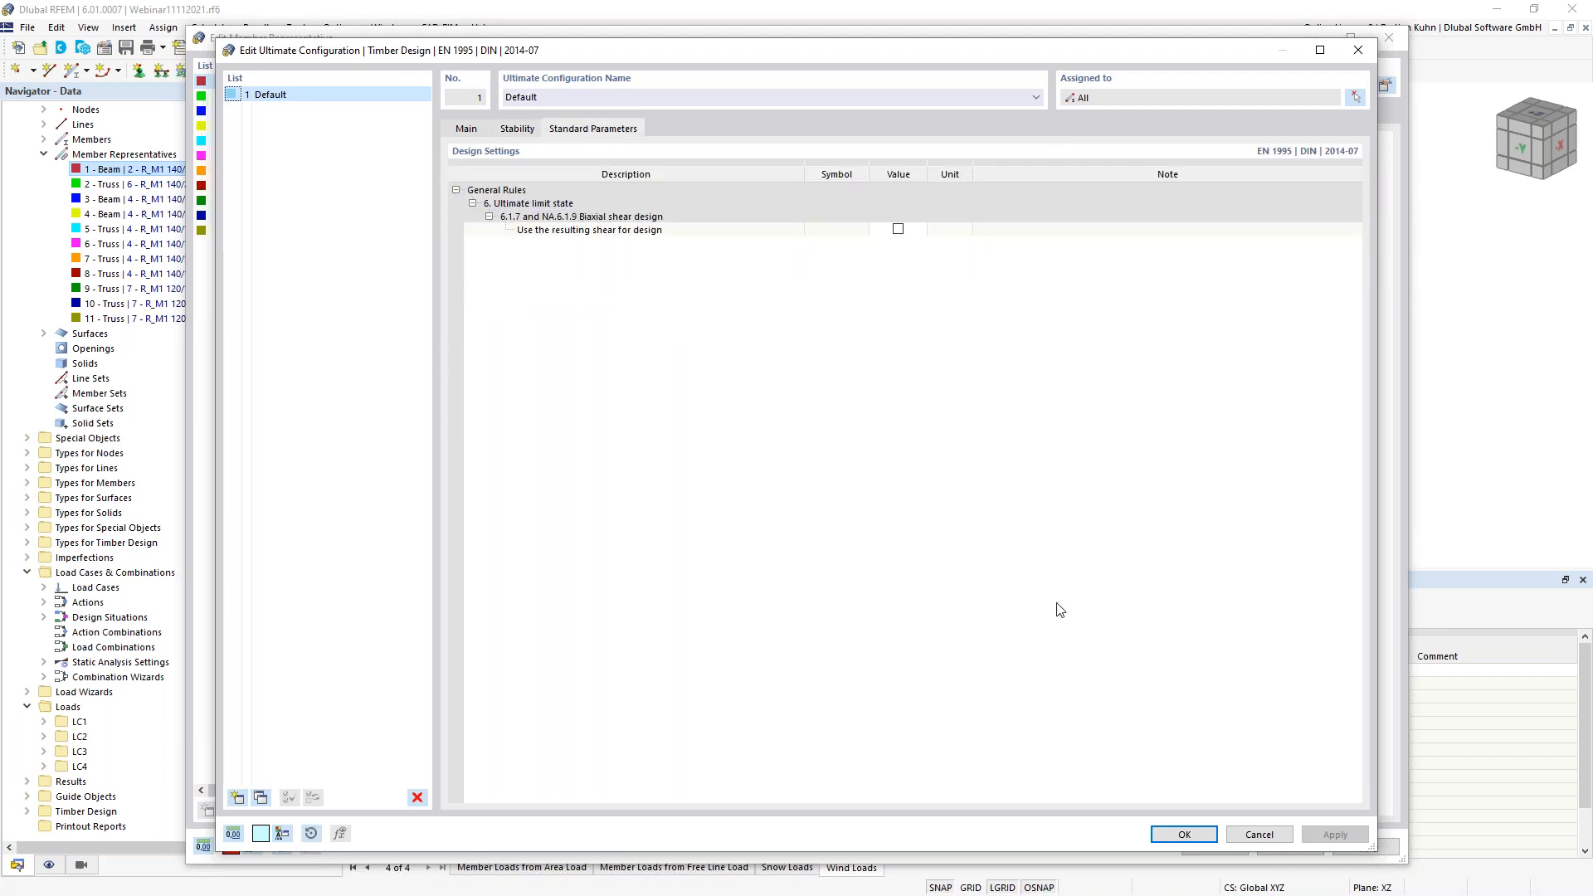
left_click(1185, 835)
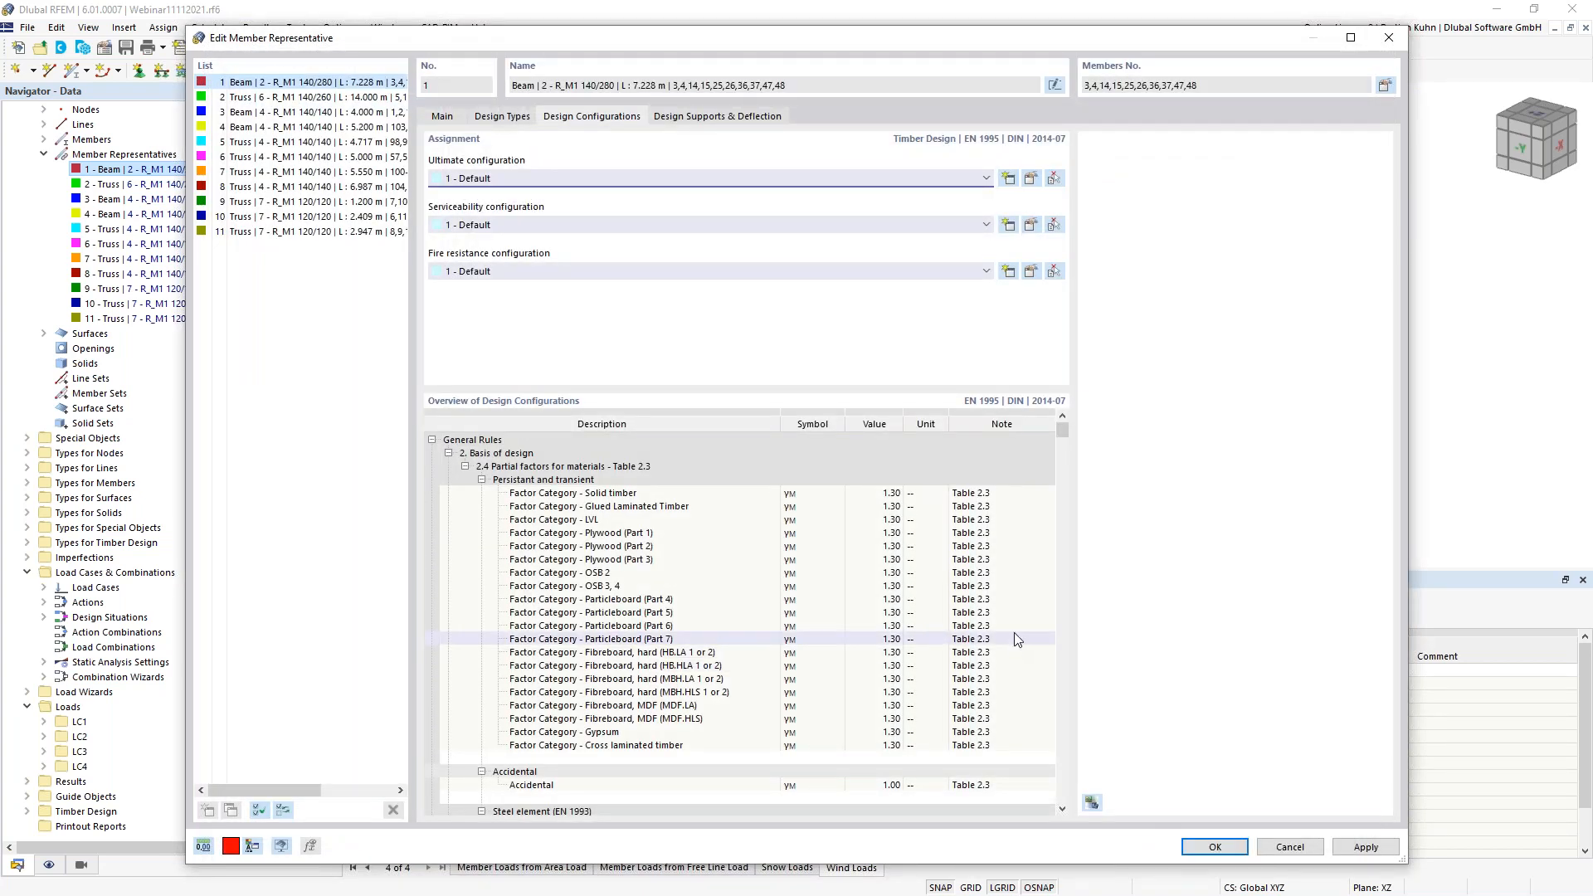
- Remove the serviceability and fire resistance configurations from the R_M1 140/280 beam representative
left_click_drag(782, 39, 755, 508)
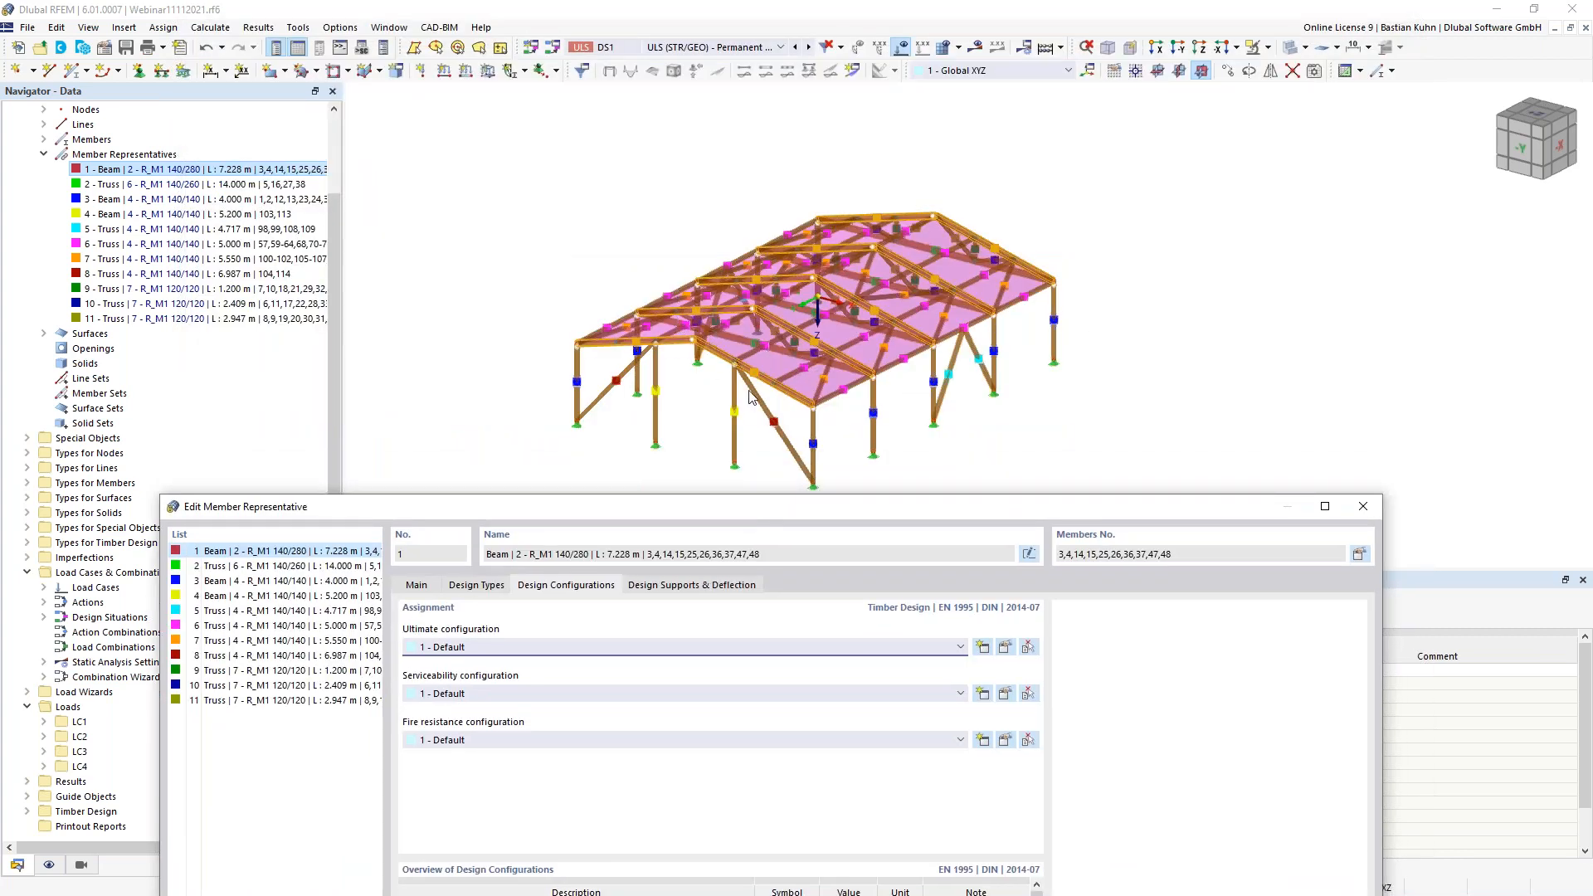
left_click_drag(819, 521, 862, 108)
left_click(917, 280)
left_click(888, 292)
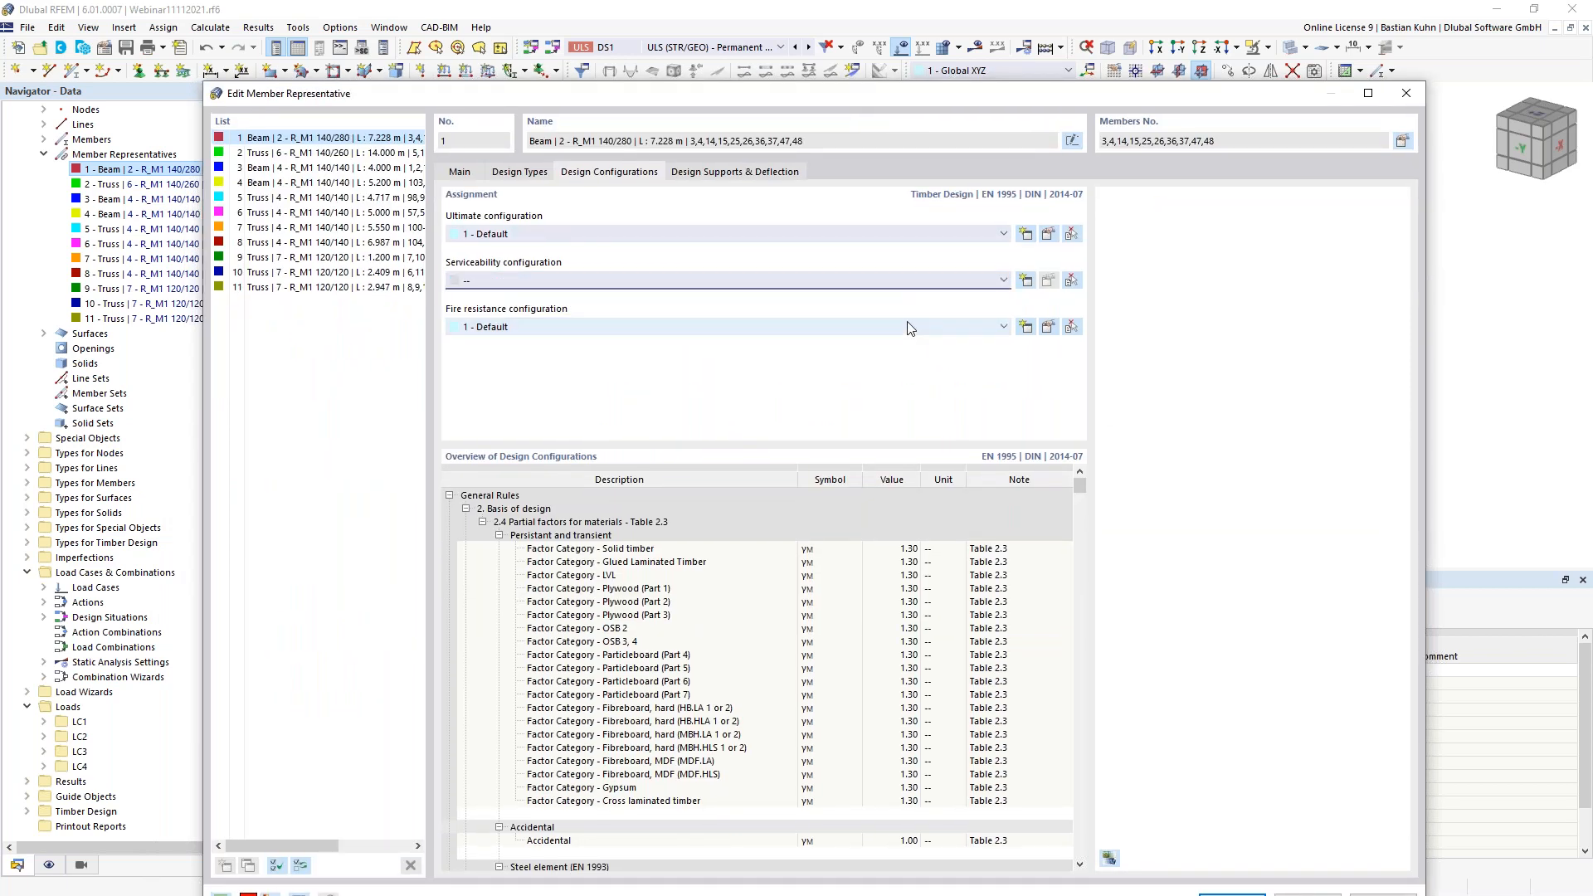
left_click(906, 328)
left_click(899, 347)
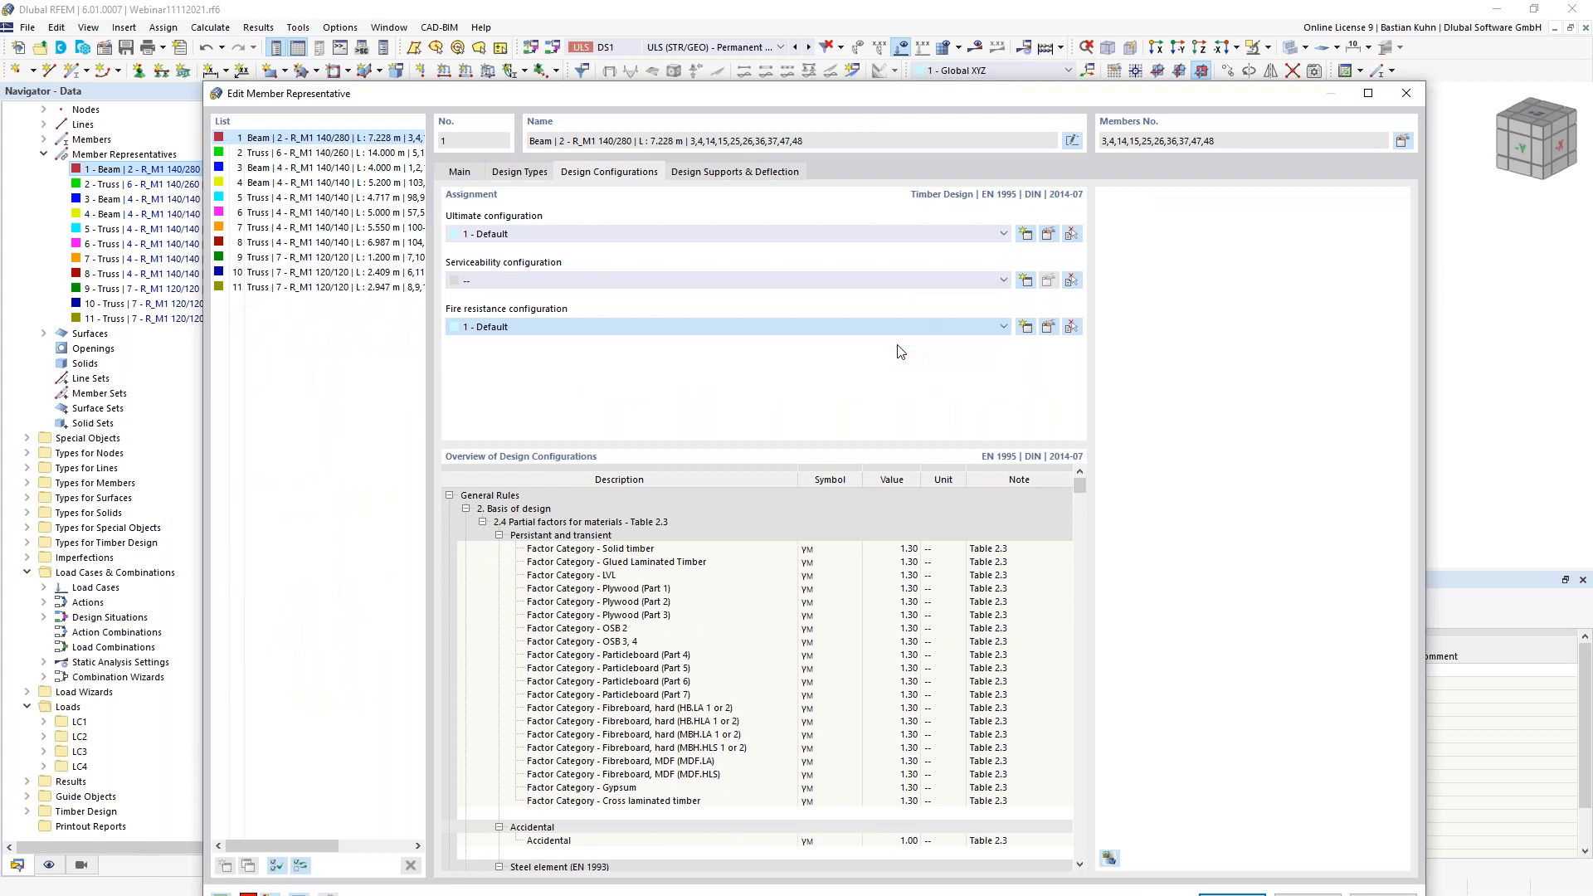
left_click_drag(892, 96, 959, 426)
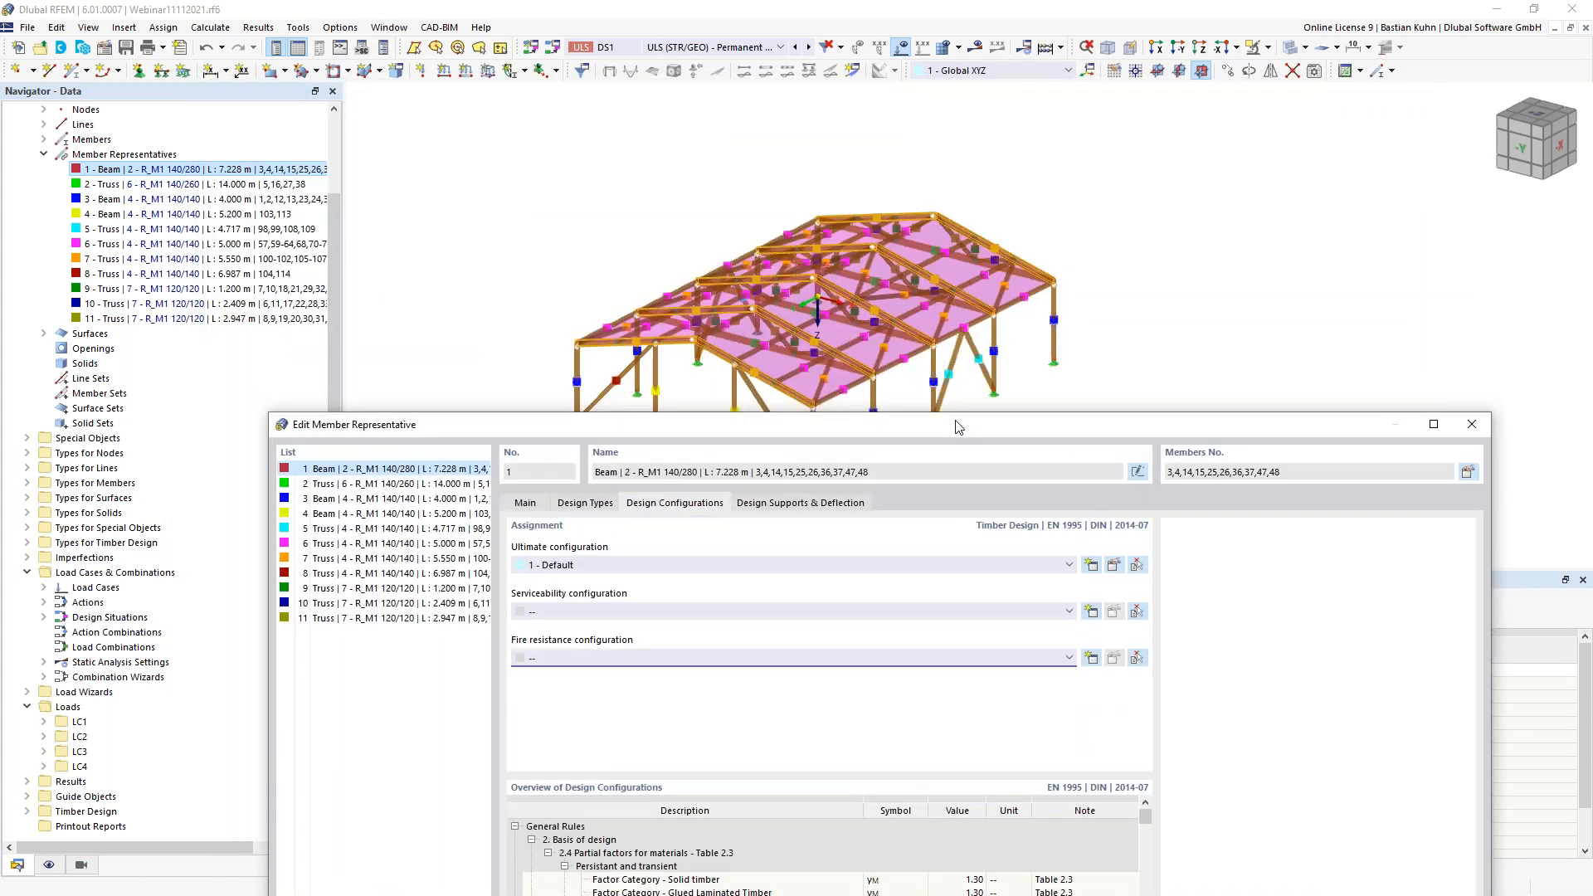
- For the R_M1 140/260 truss representative, set the default fire resistance configuration to 30 min required time with no fire exposure on the top side
left_click(390, 484)
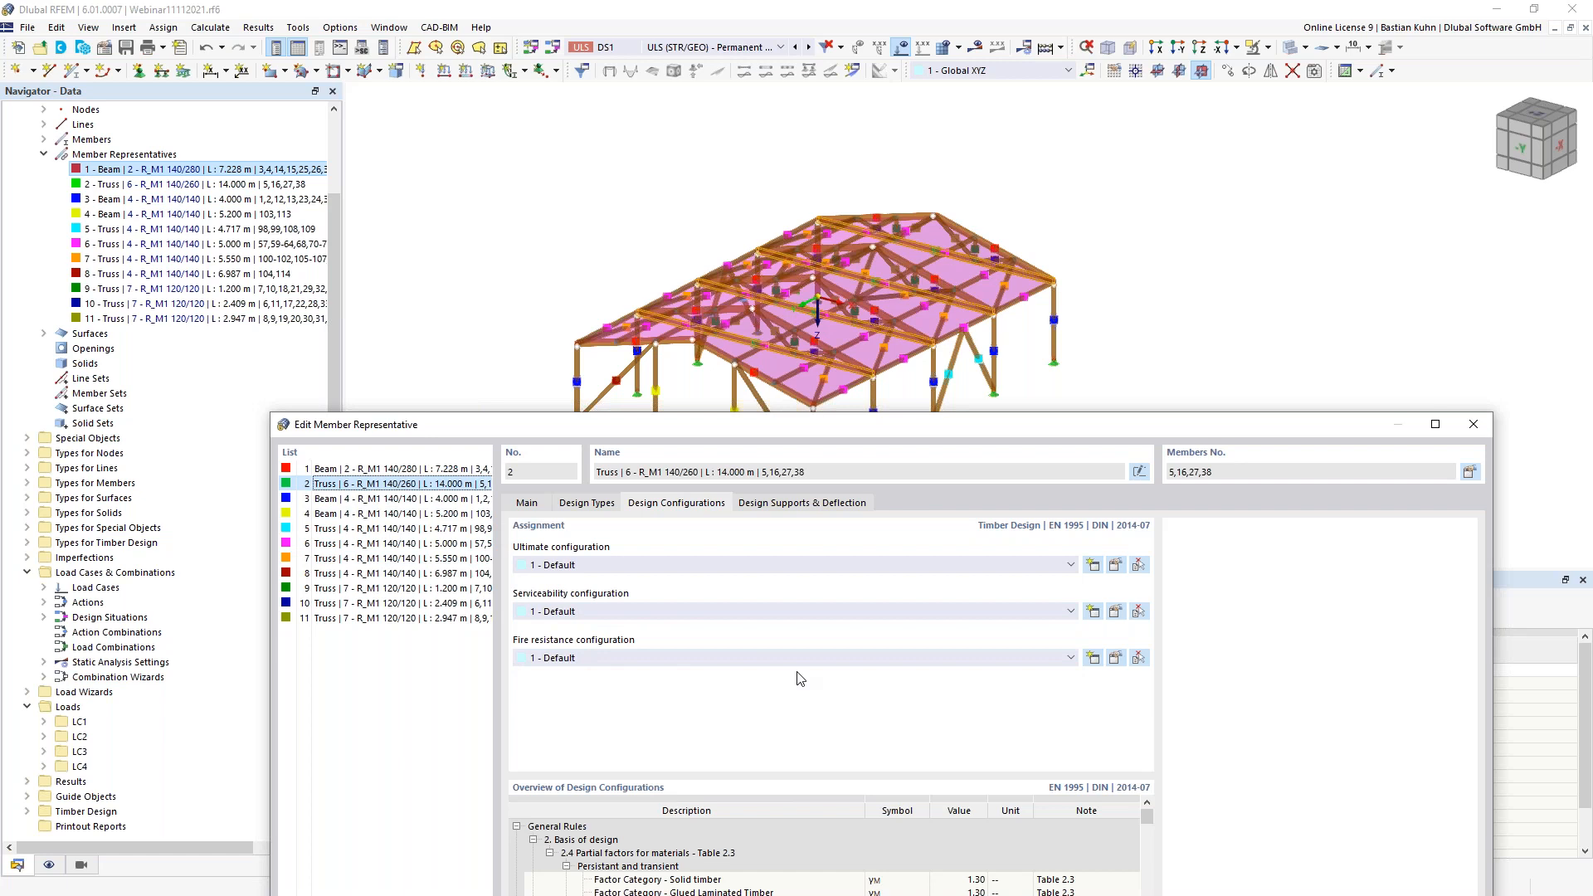
left_click(1114, 659)
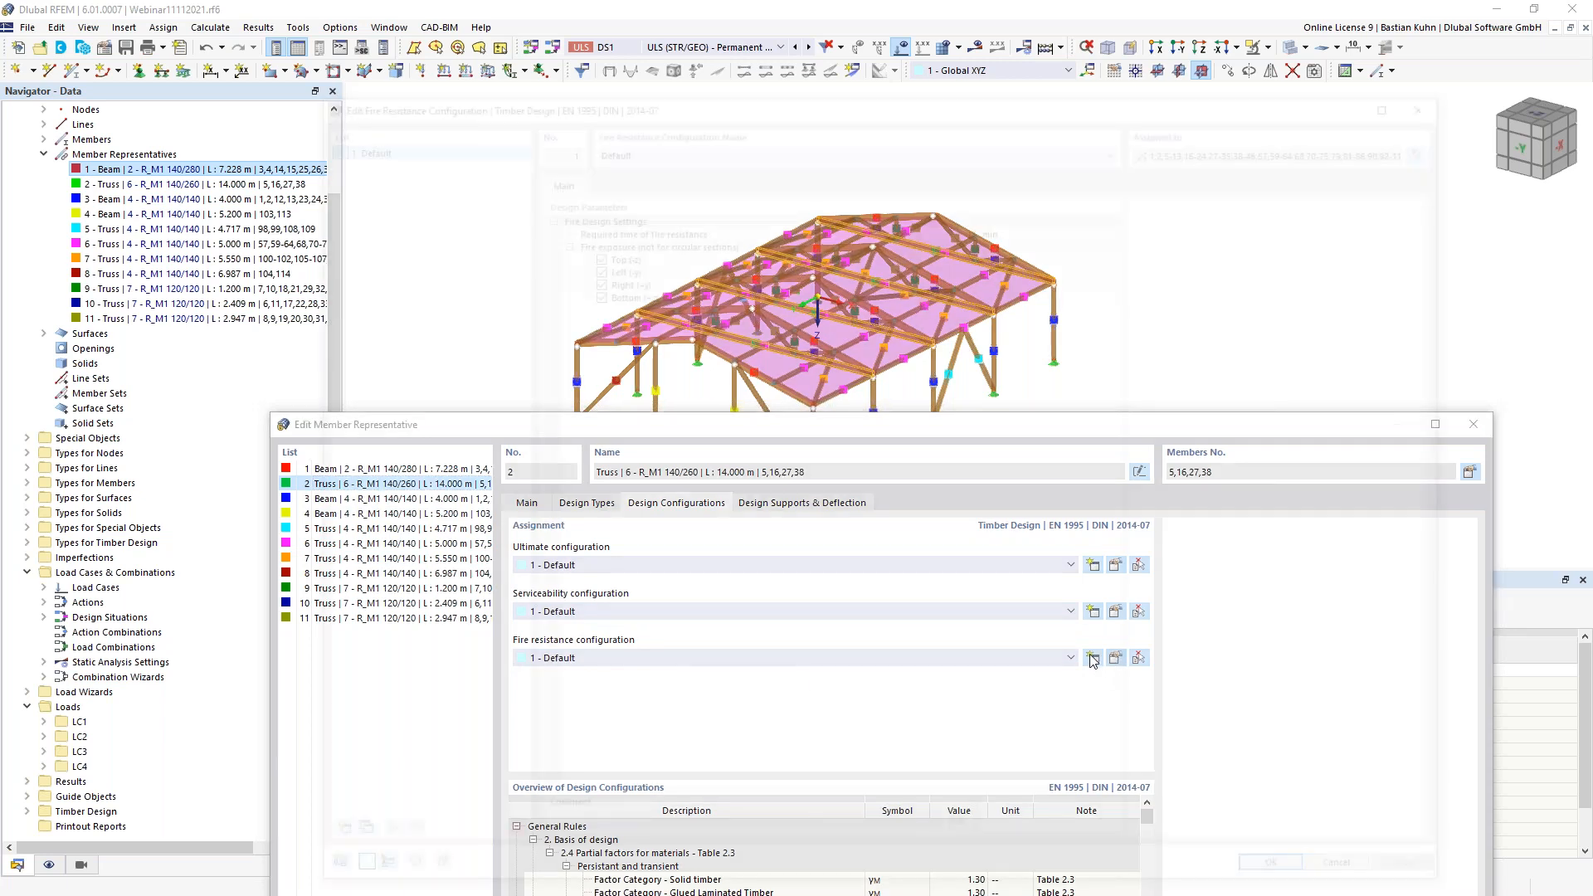
left_click(946, 224)
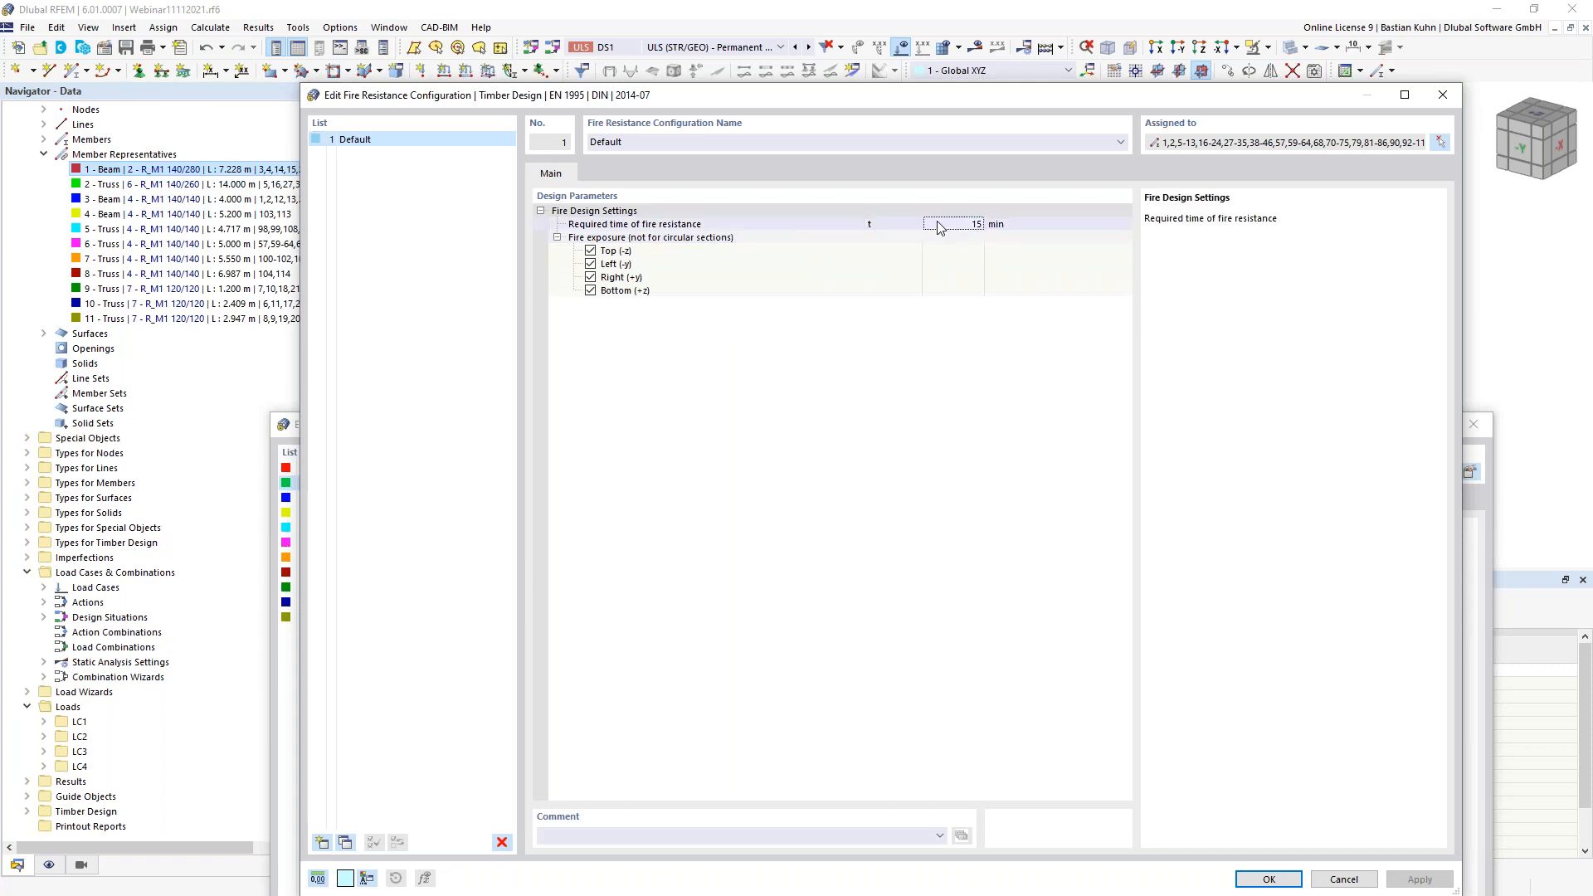
left_click(964, 224)
left_click(957, 249)
left_click(590, 250)
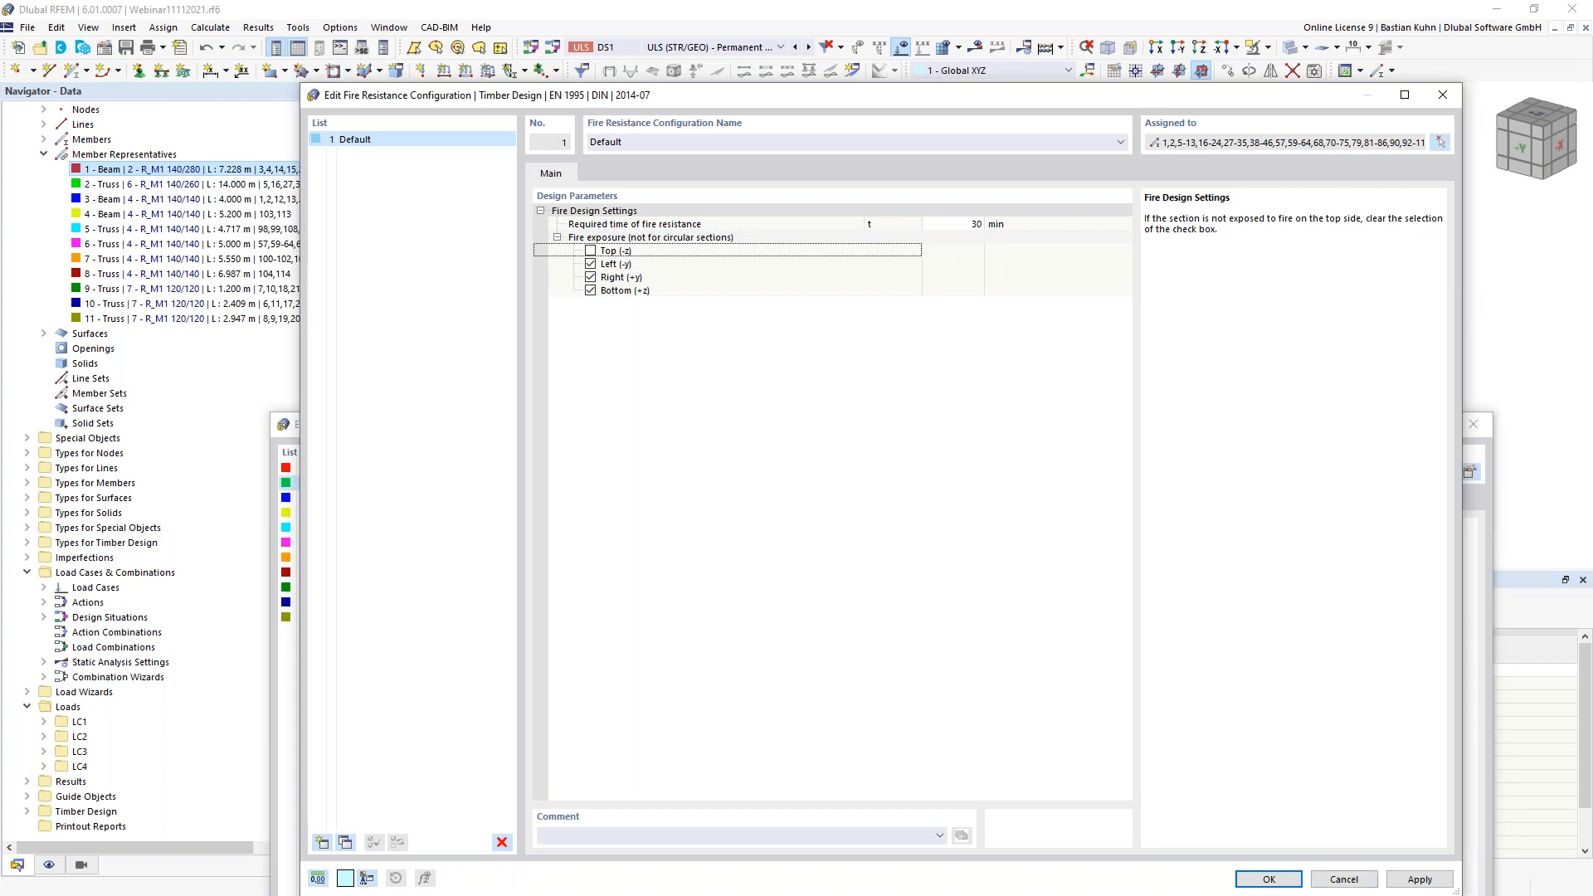
left_click(1269, 880)
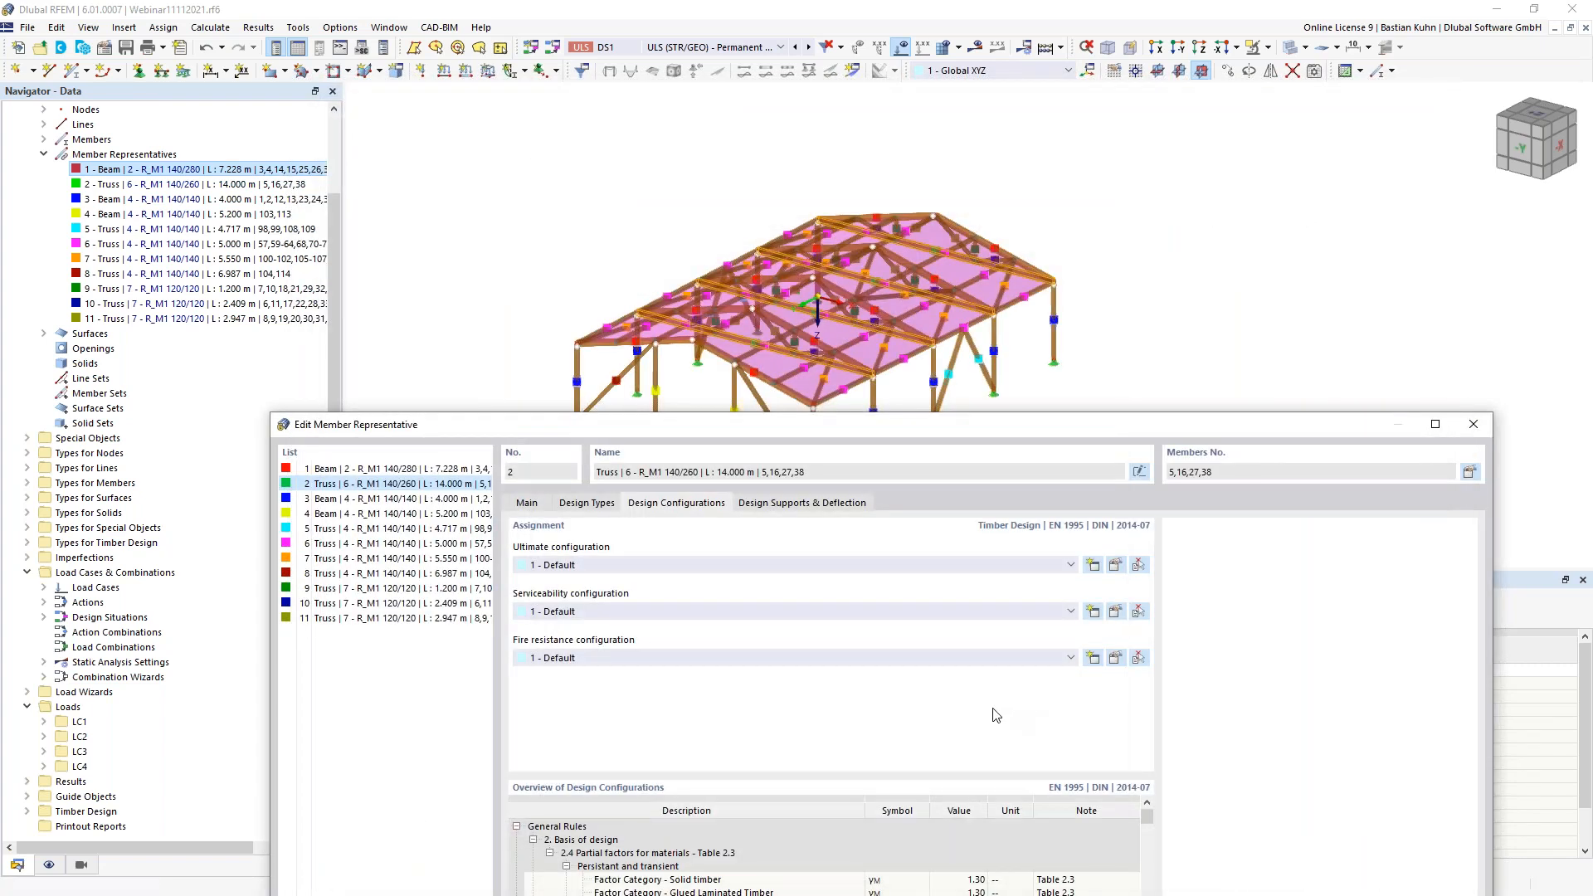
- Review the default serviceability limits and the design support and deflection check direction options of the R_M1 140/260 truss representative
left_click(1116, 612)
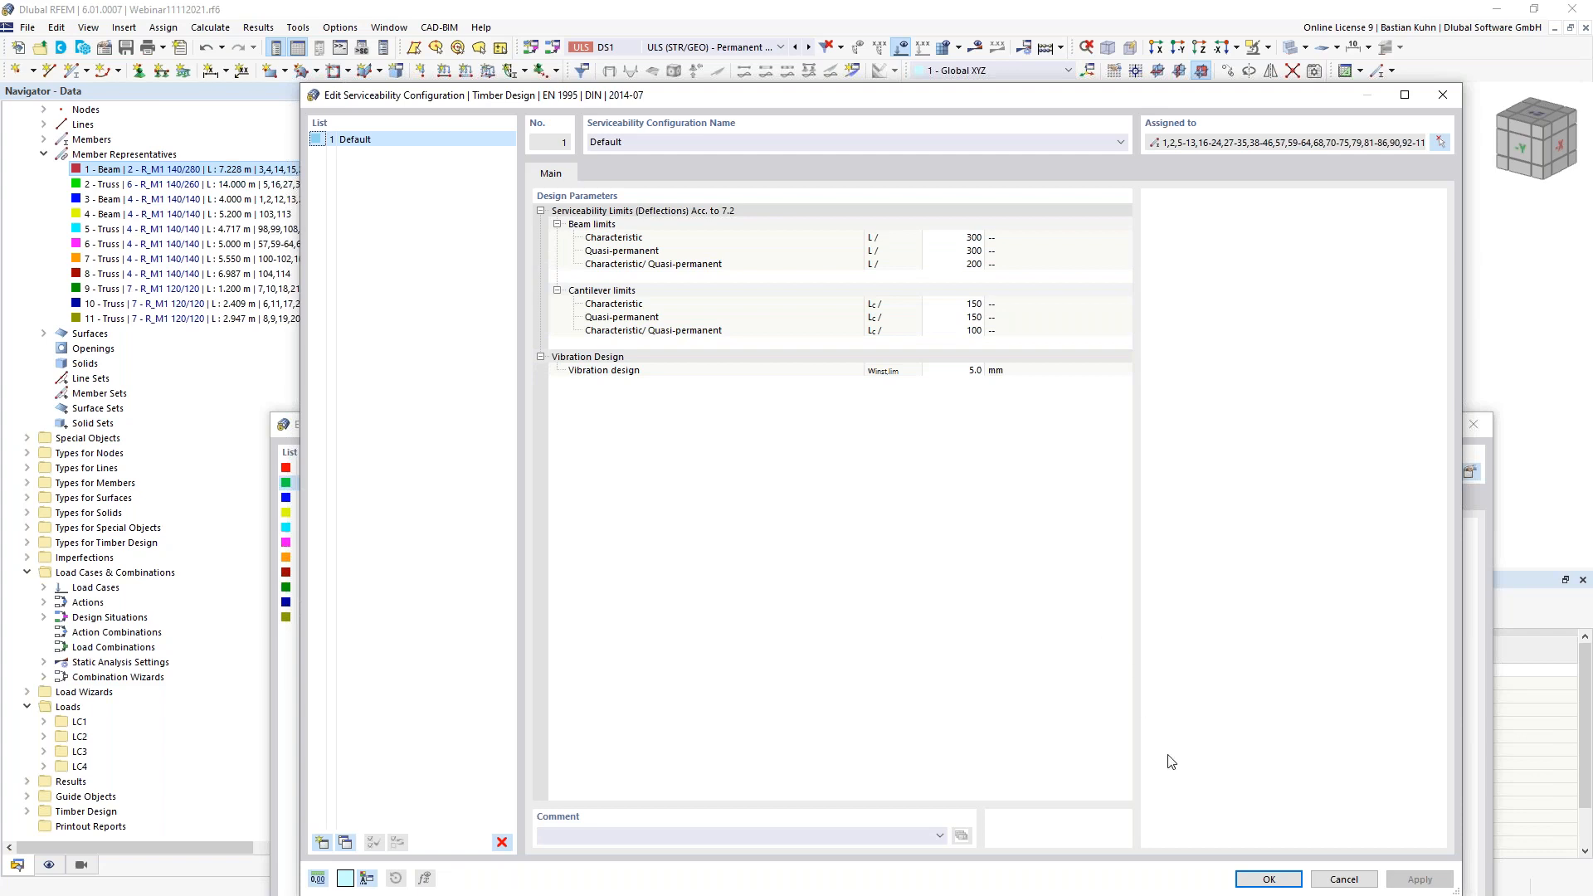
left_click(1269, 879)
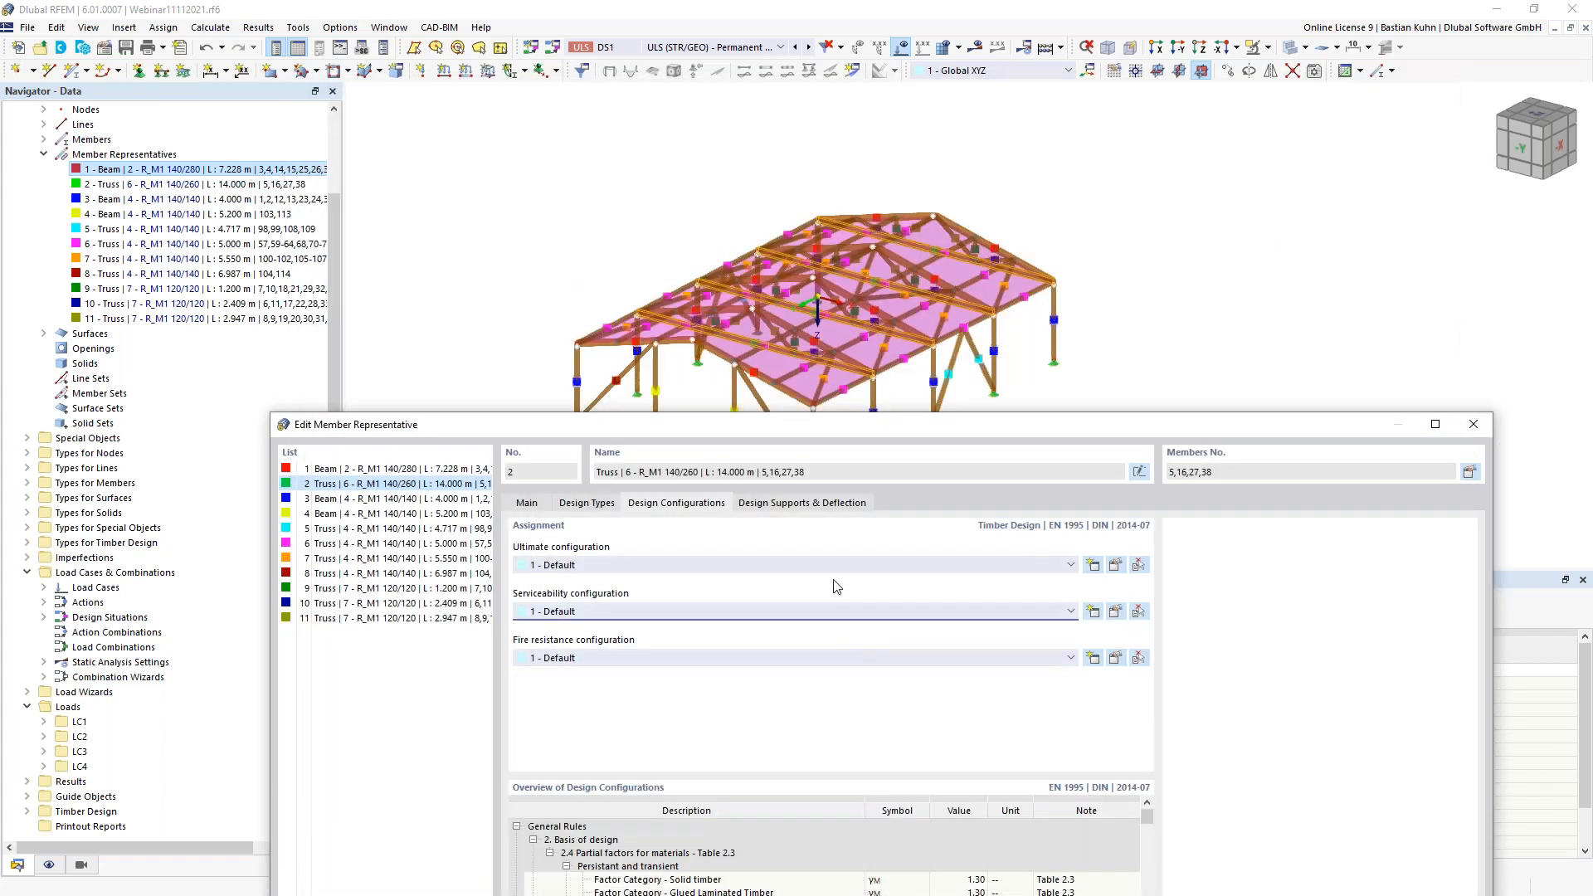
left_click(811, 504)
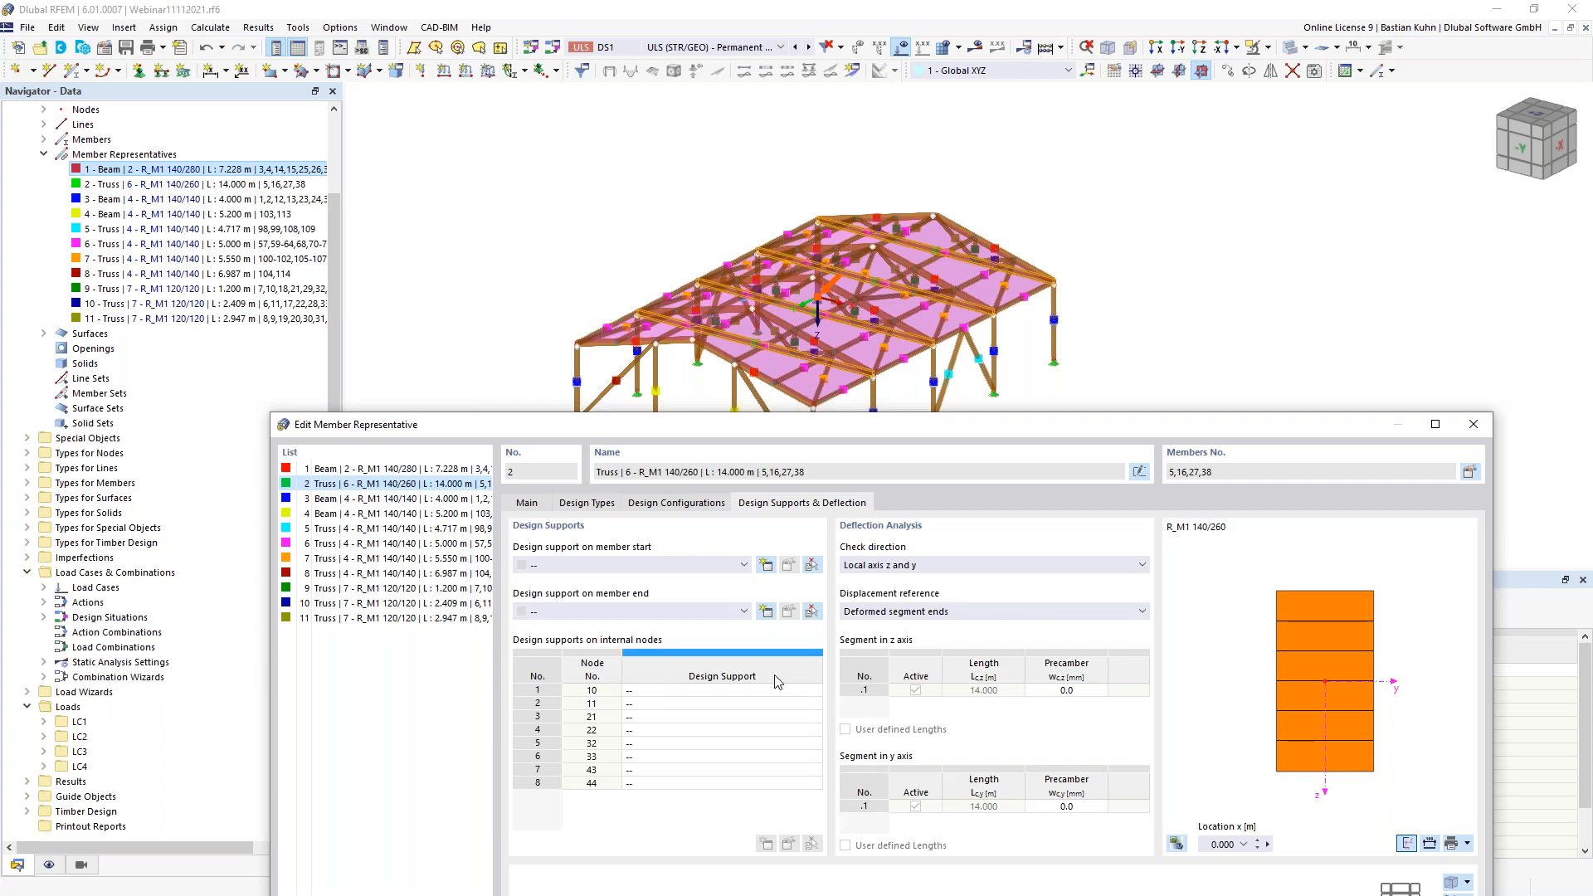
left_click(726, 565)
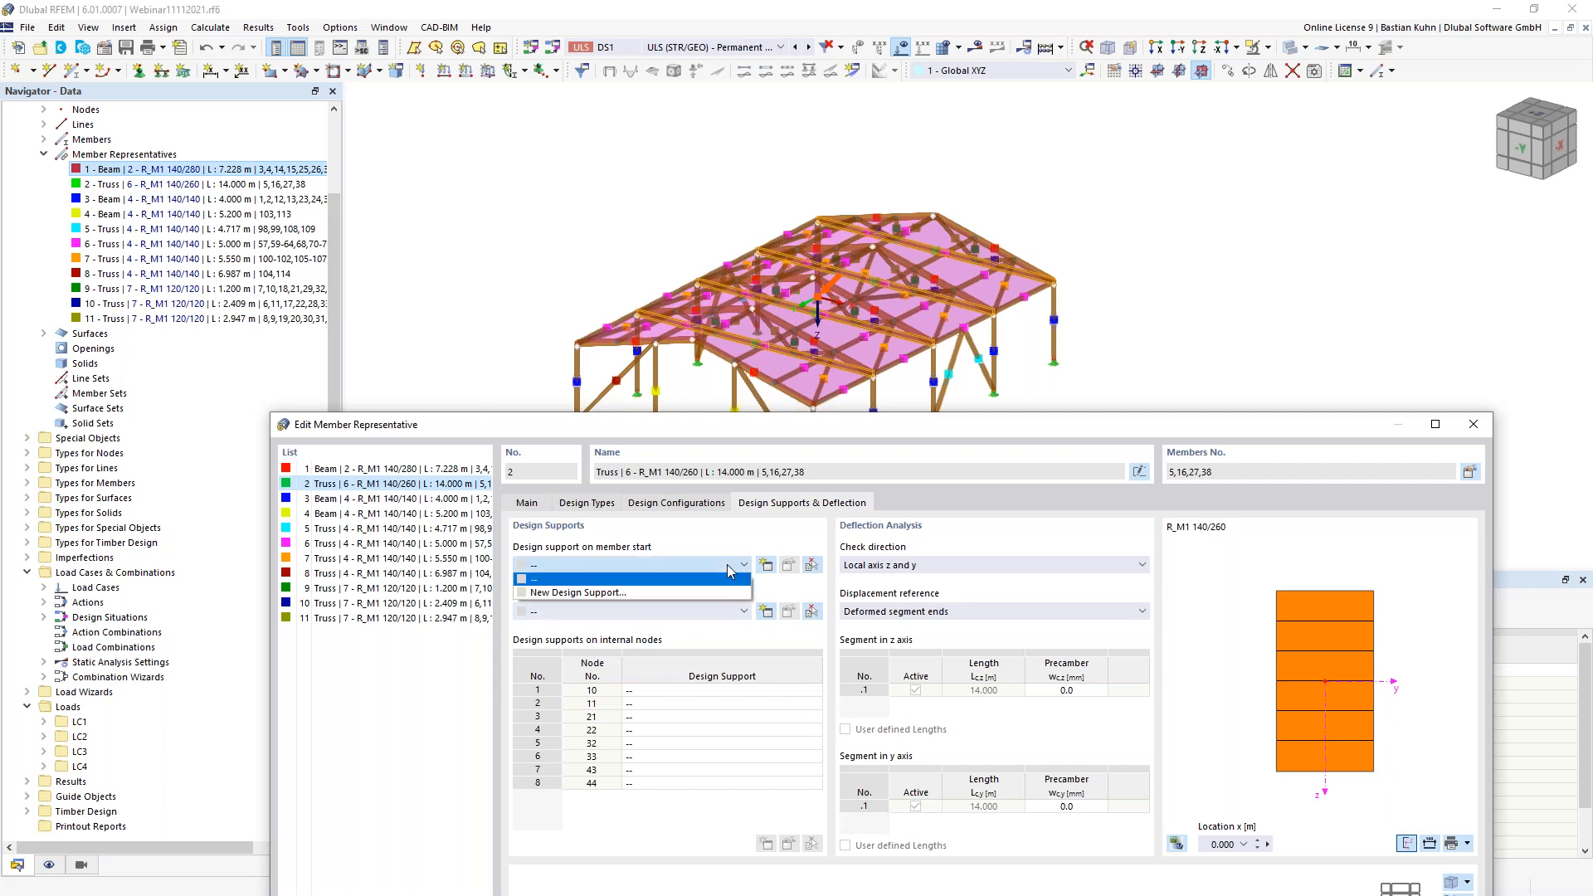
left_click(765, 565)
left_click(765, 566)
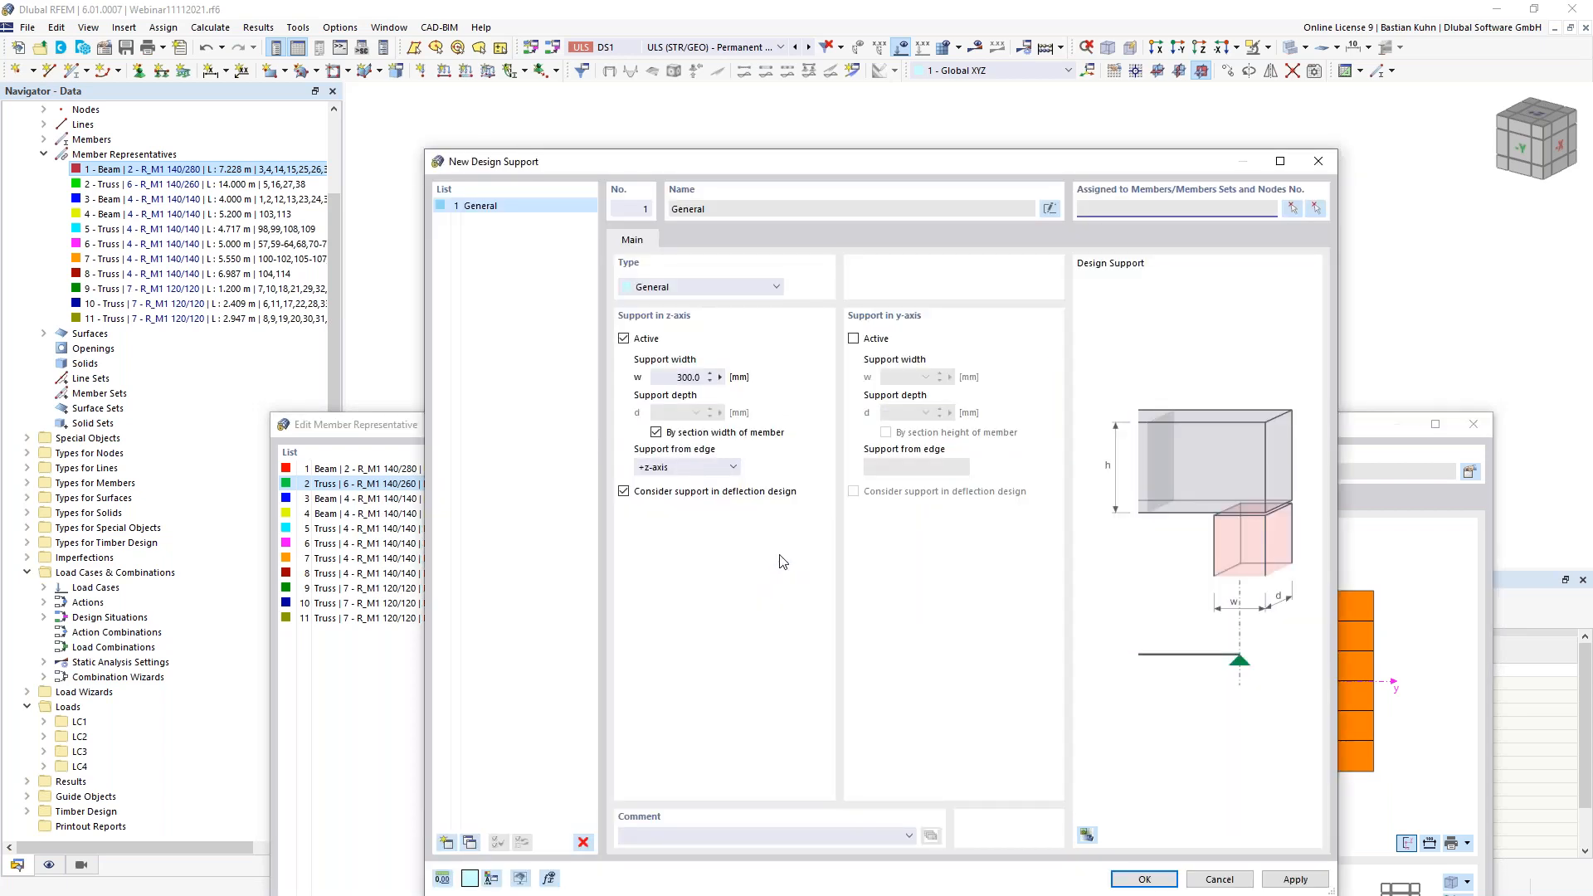
left_click(1219, 879)
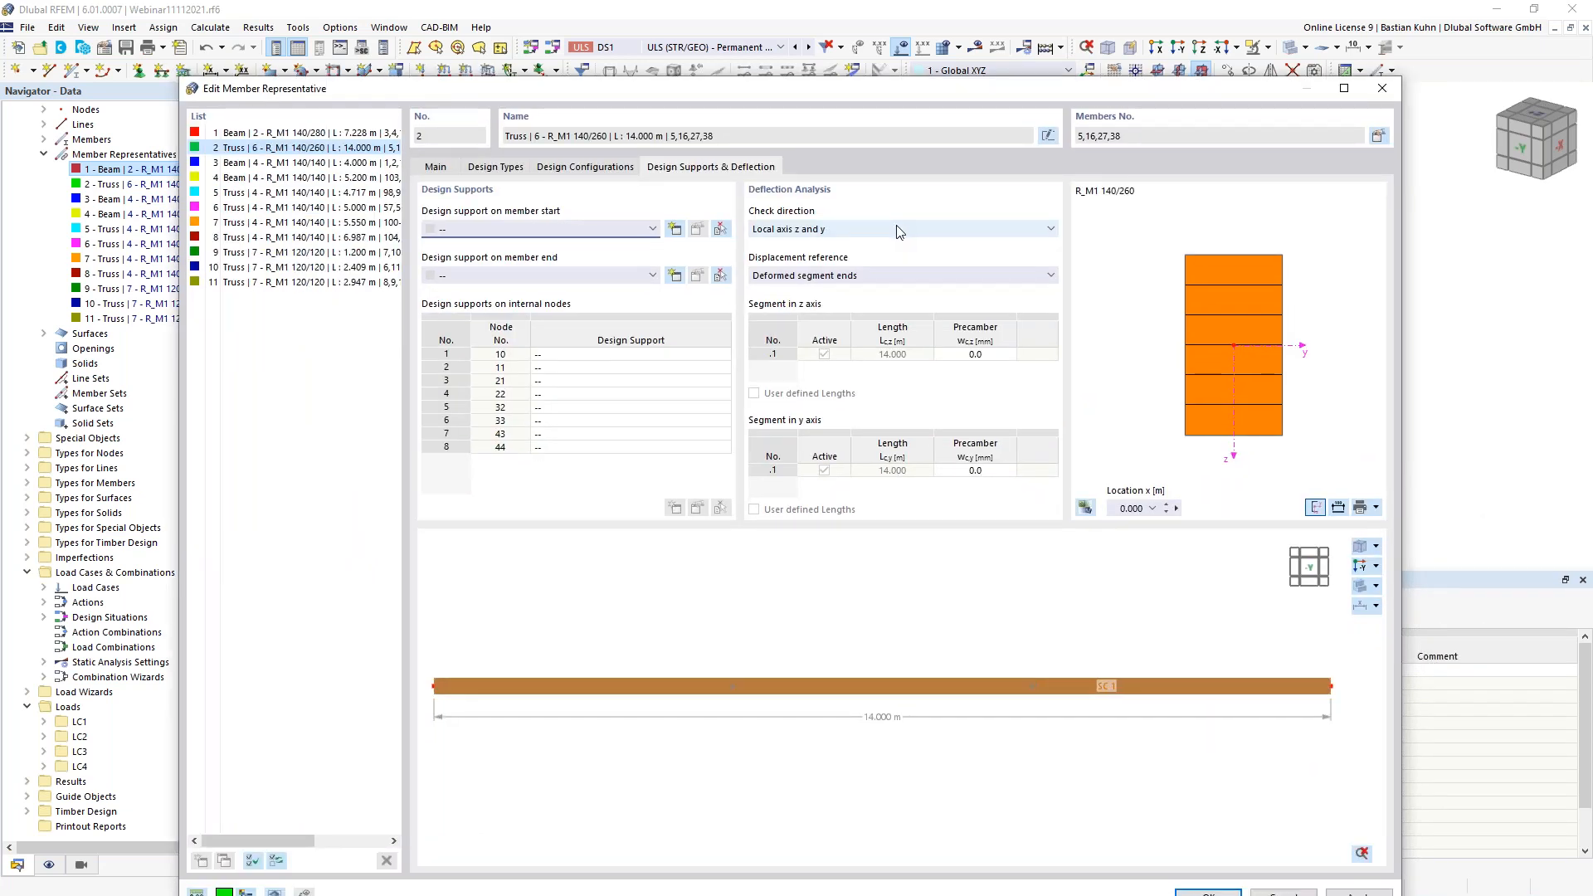
left_click(898, 230)
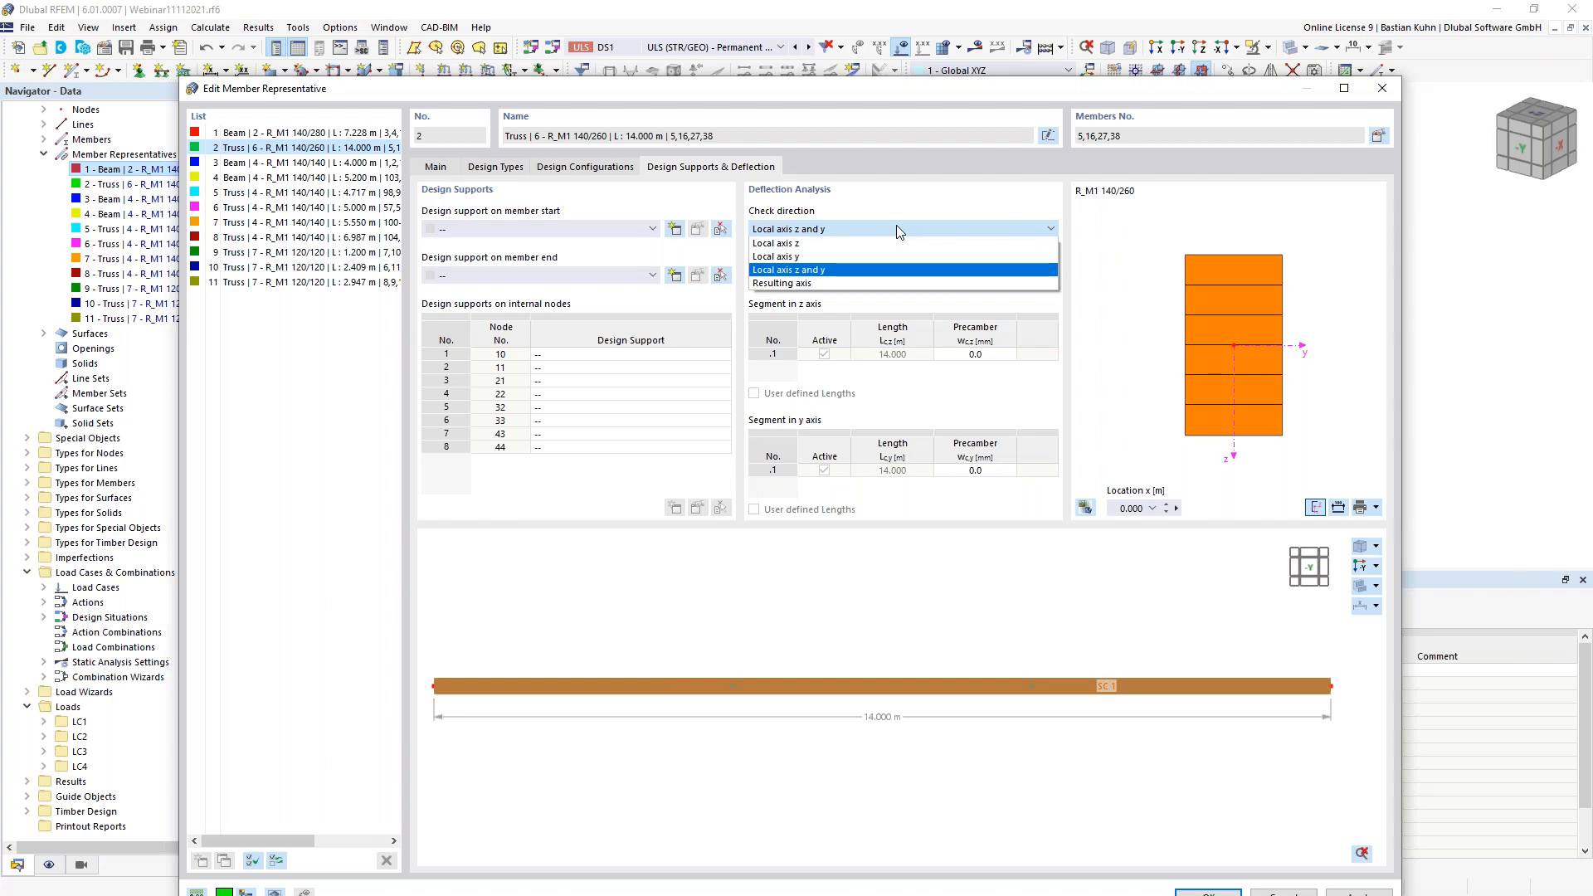
left_click(888, 220)
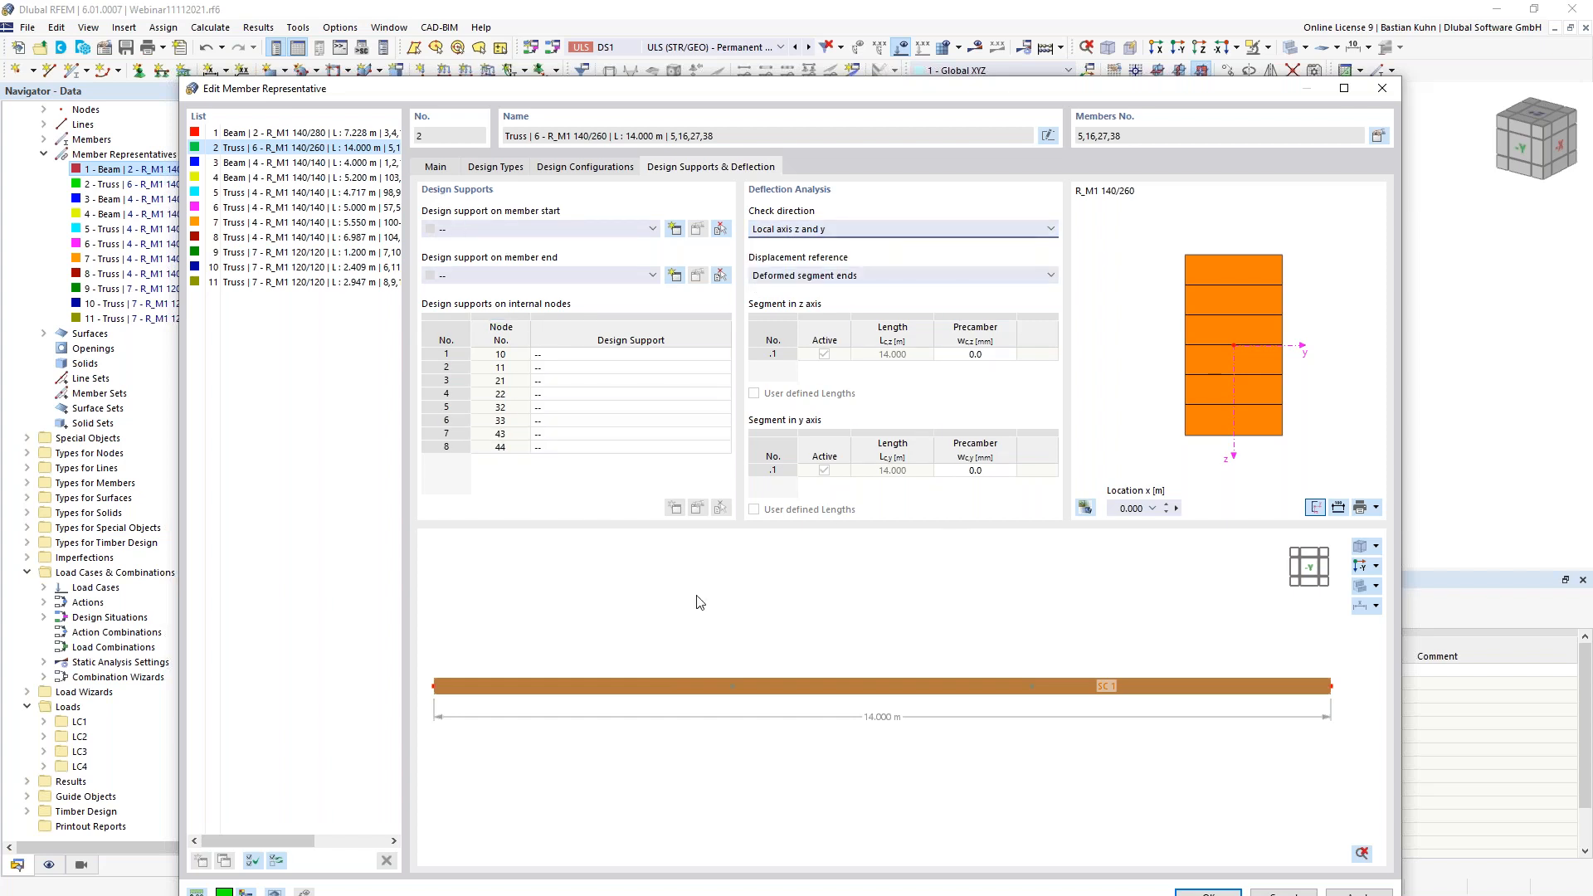
- Create new effective lengths for the R_M1 140/260 truss representative, excluding lateral-torsional buckling
left_click(569, 169)
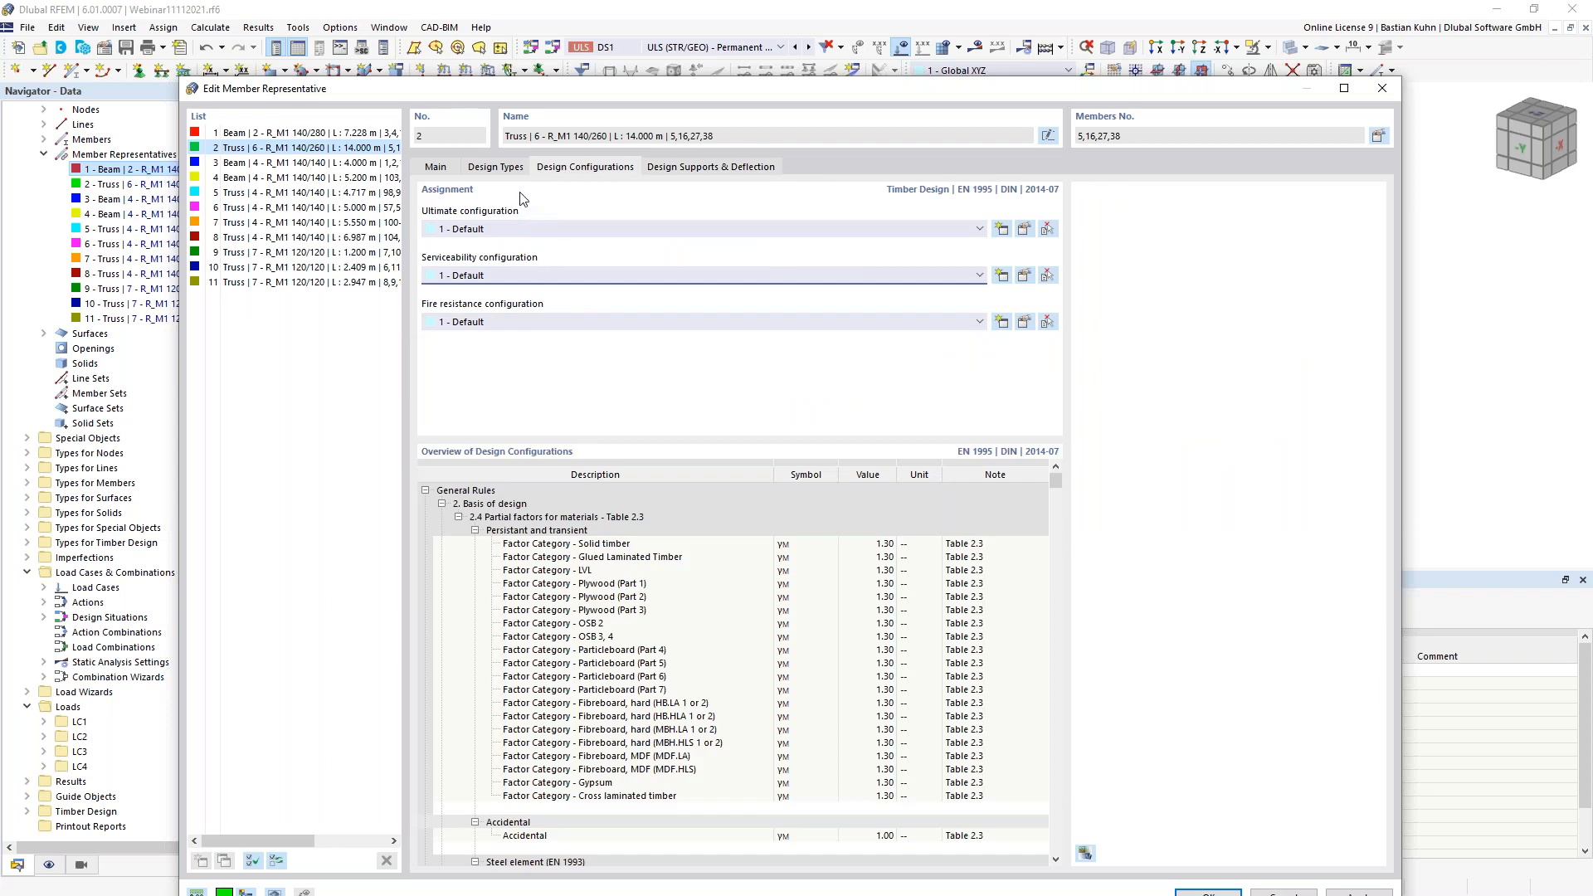
left_click(496, 168)
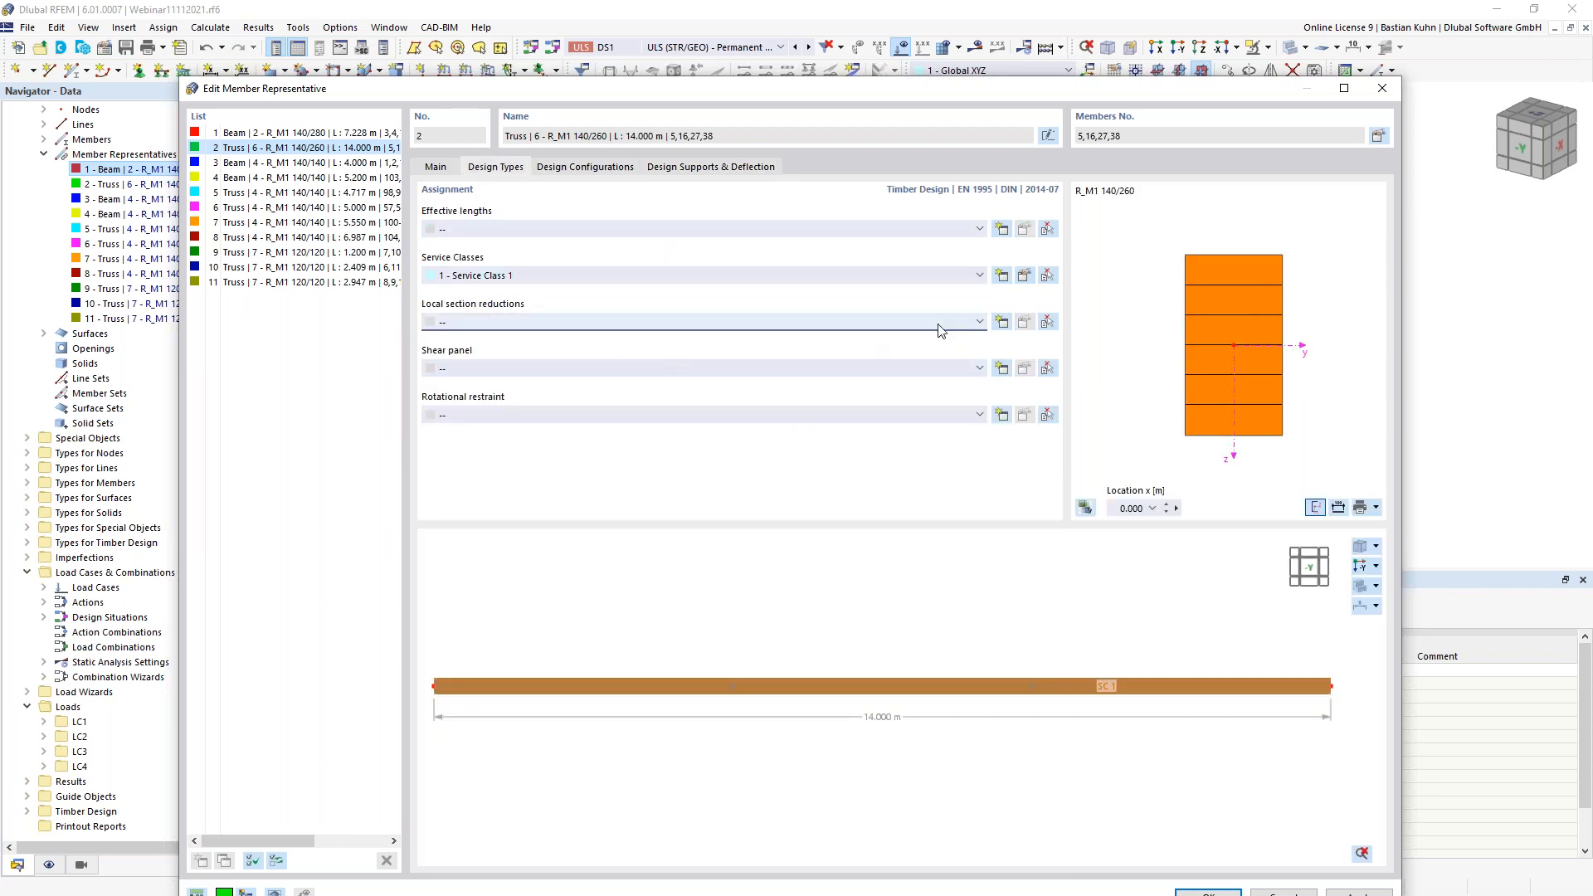
left_click(1001, 230)
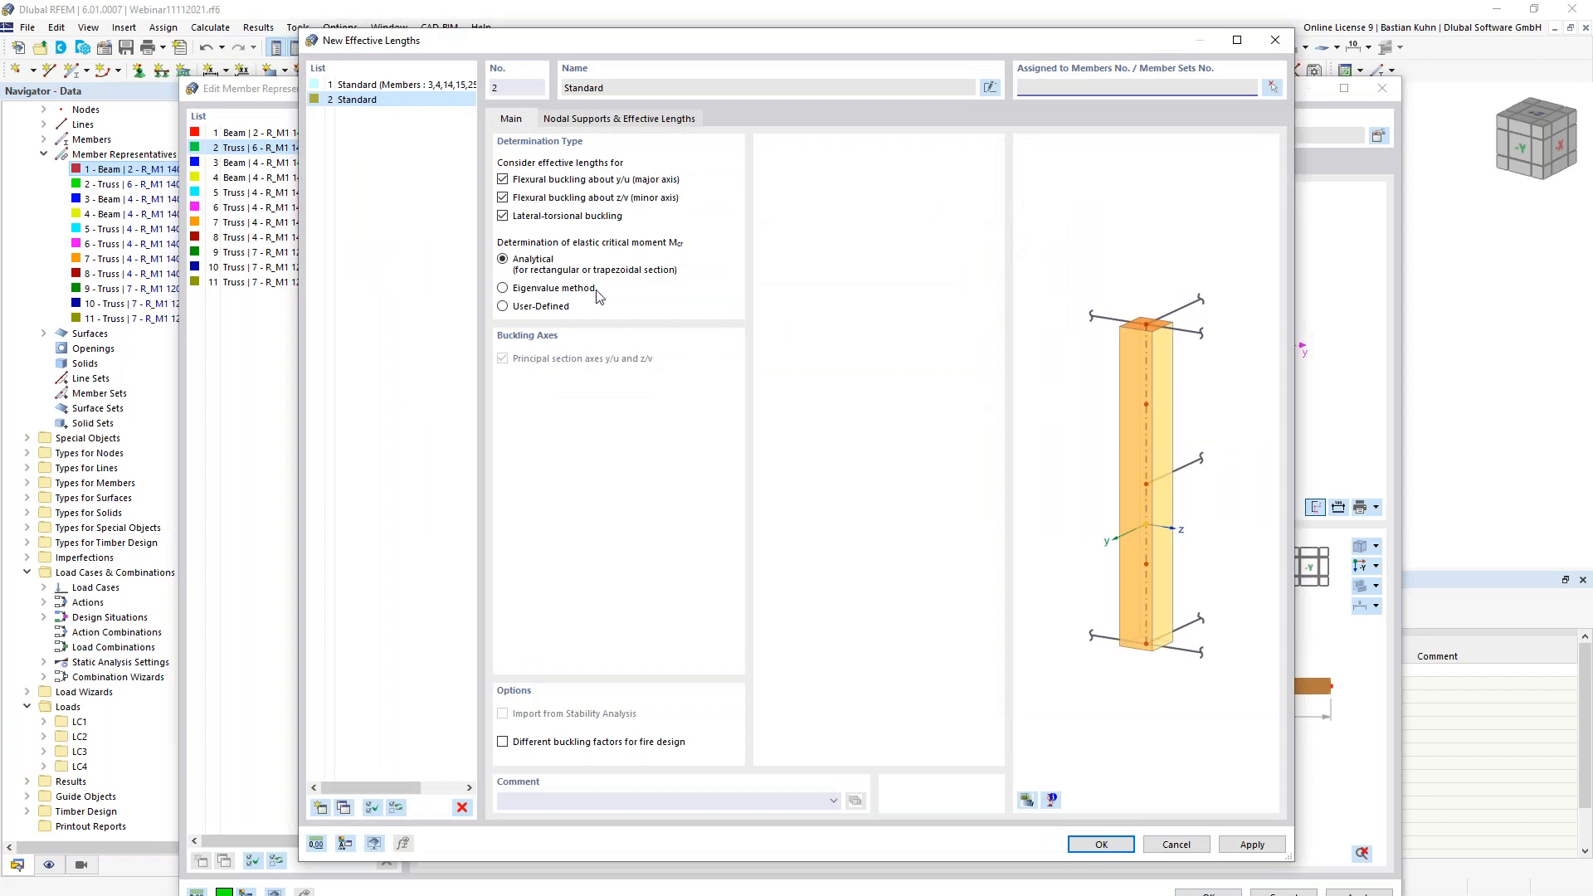
left_click(503, 217)
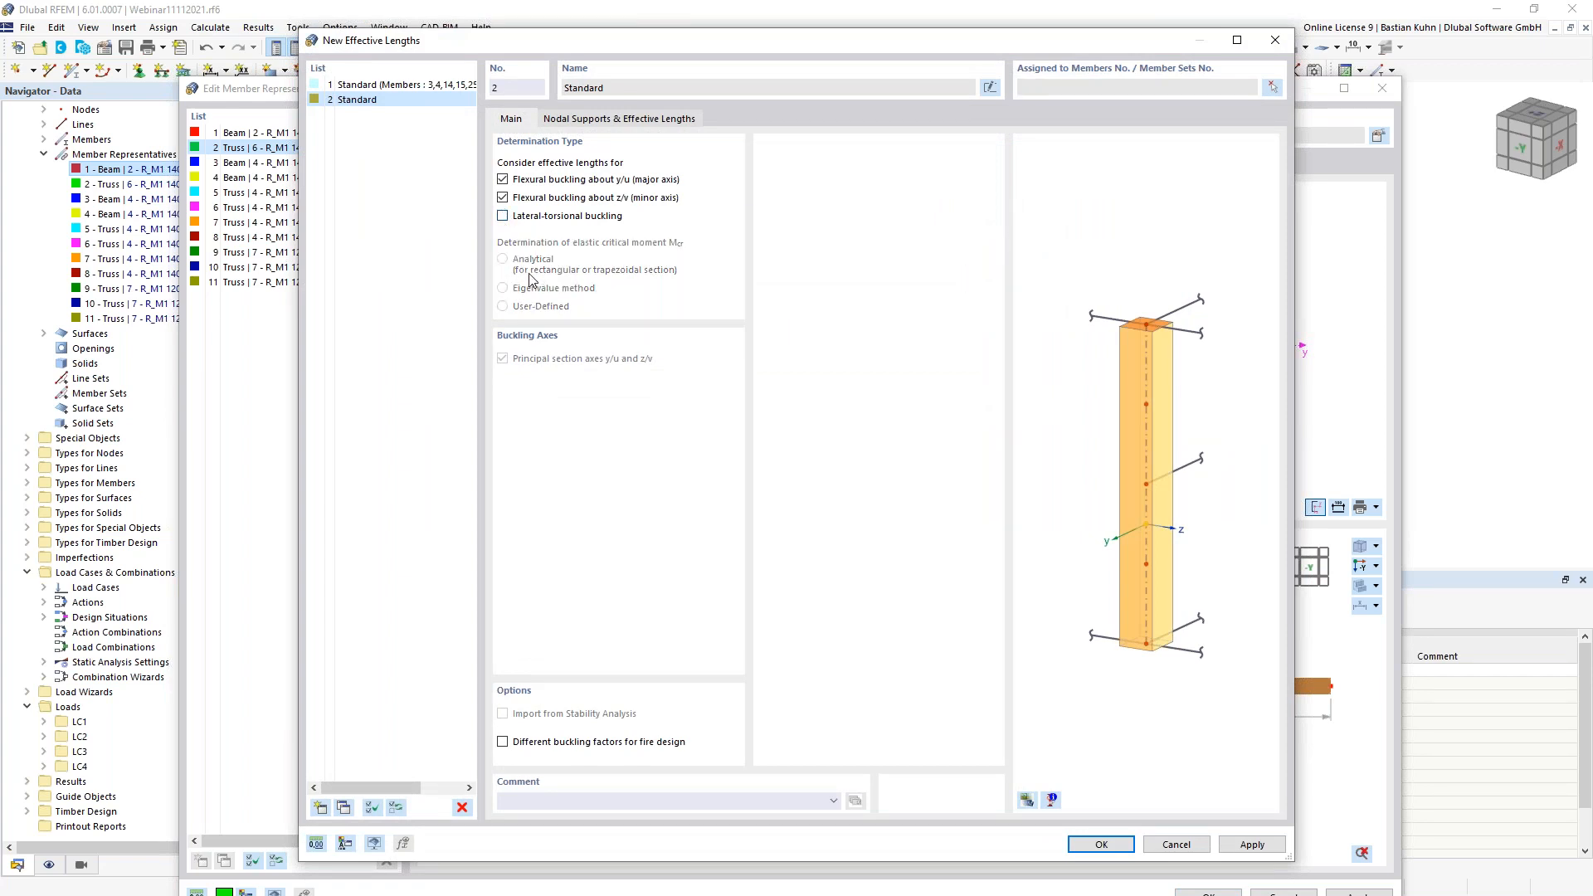
- Use absolute effective lengths of 4.67 m about the y/u axis and 14 m about the z/v axis, and confirm the assignment to the truss
left_click(584, 121)
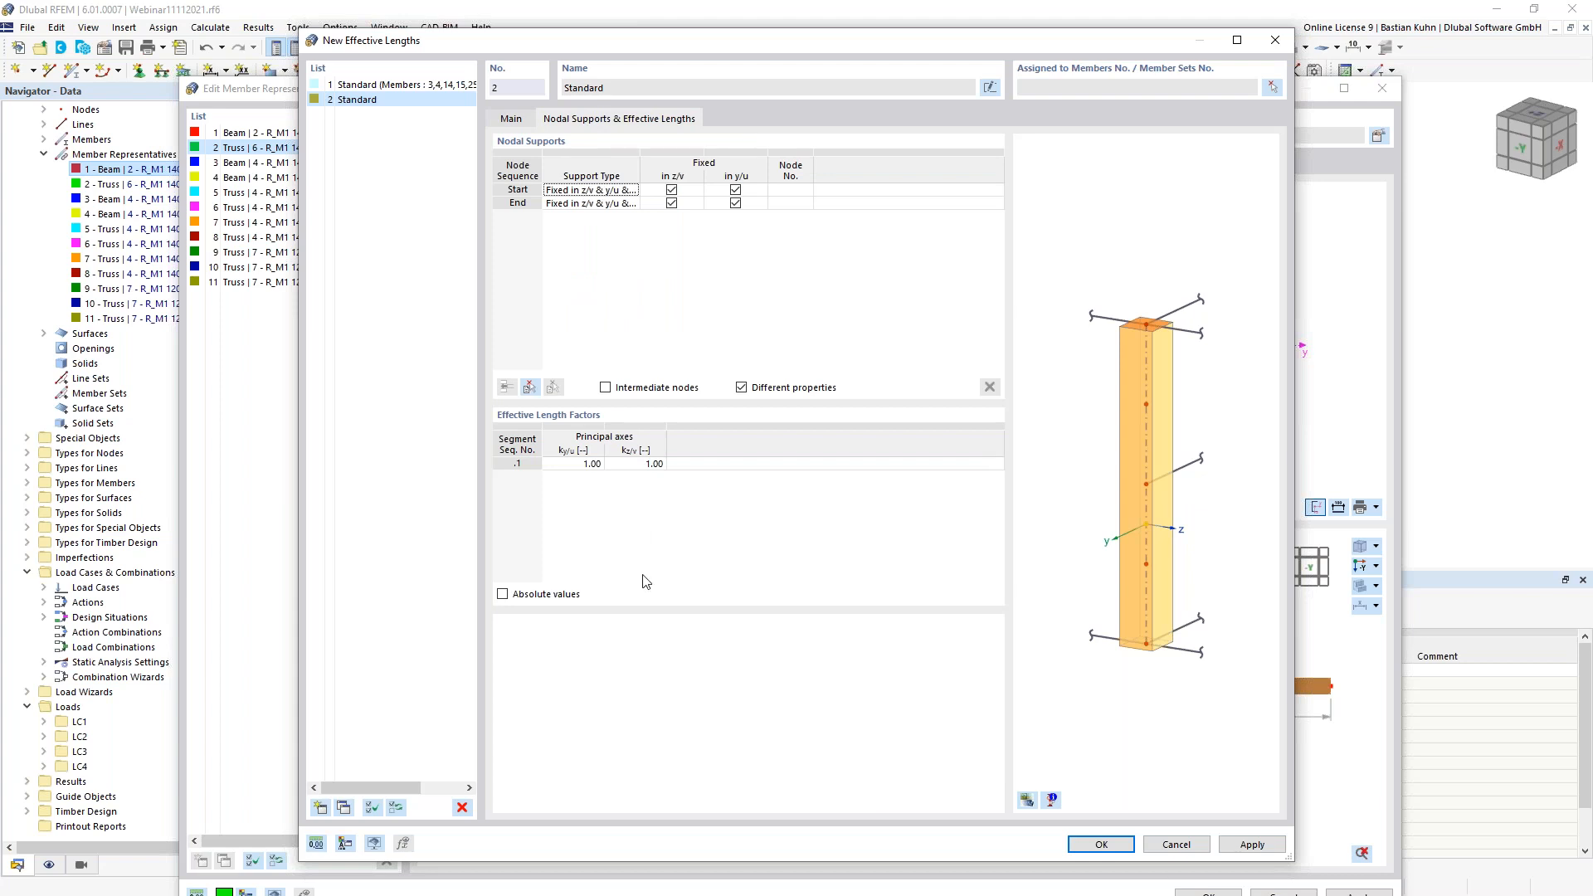
left_click(503, 594)
left_click(574, 467)
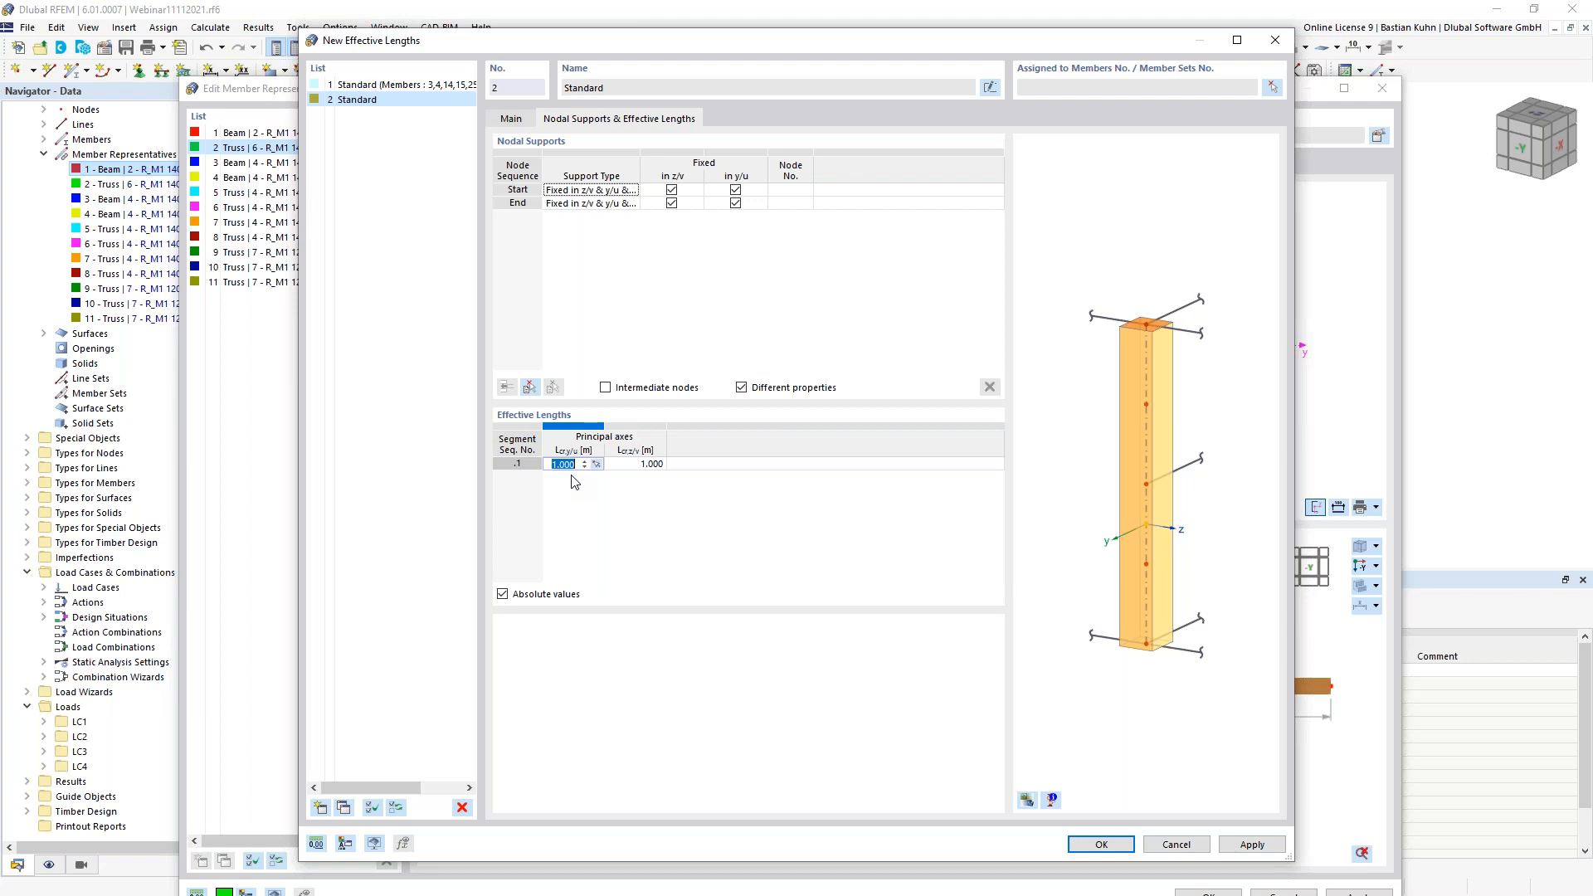
type("4,67")
key("Tab")
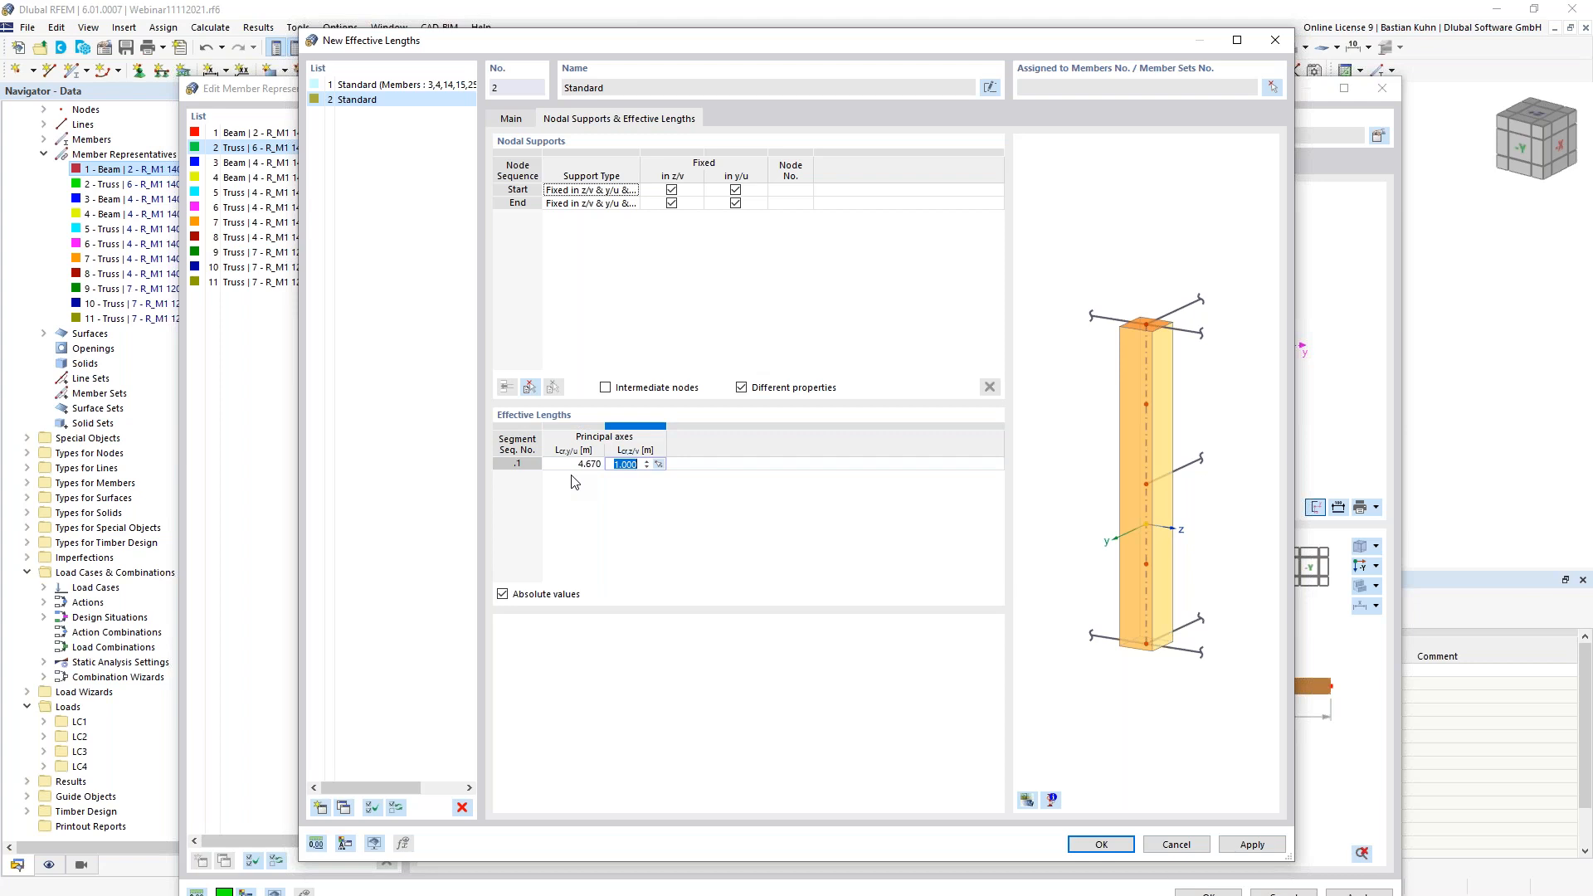
type("14")
left_click(1100, 845)
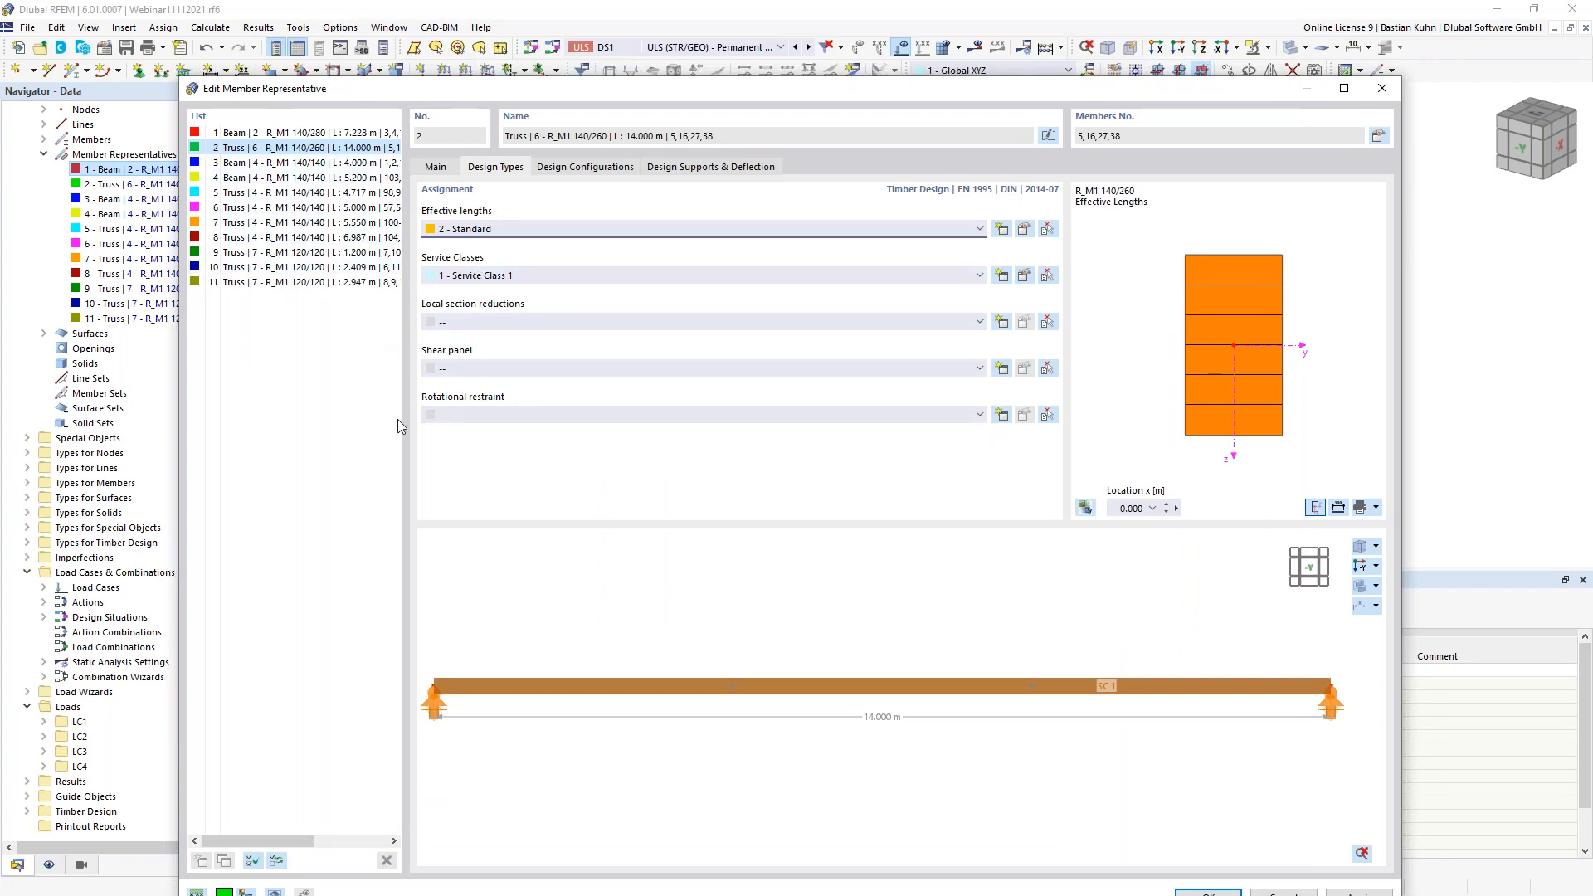
- Assign new effective lengths without lateral-torsional buckling to member representatives 3 to 11 together, keeping the default supports and factors
left_click(278, 164)
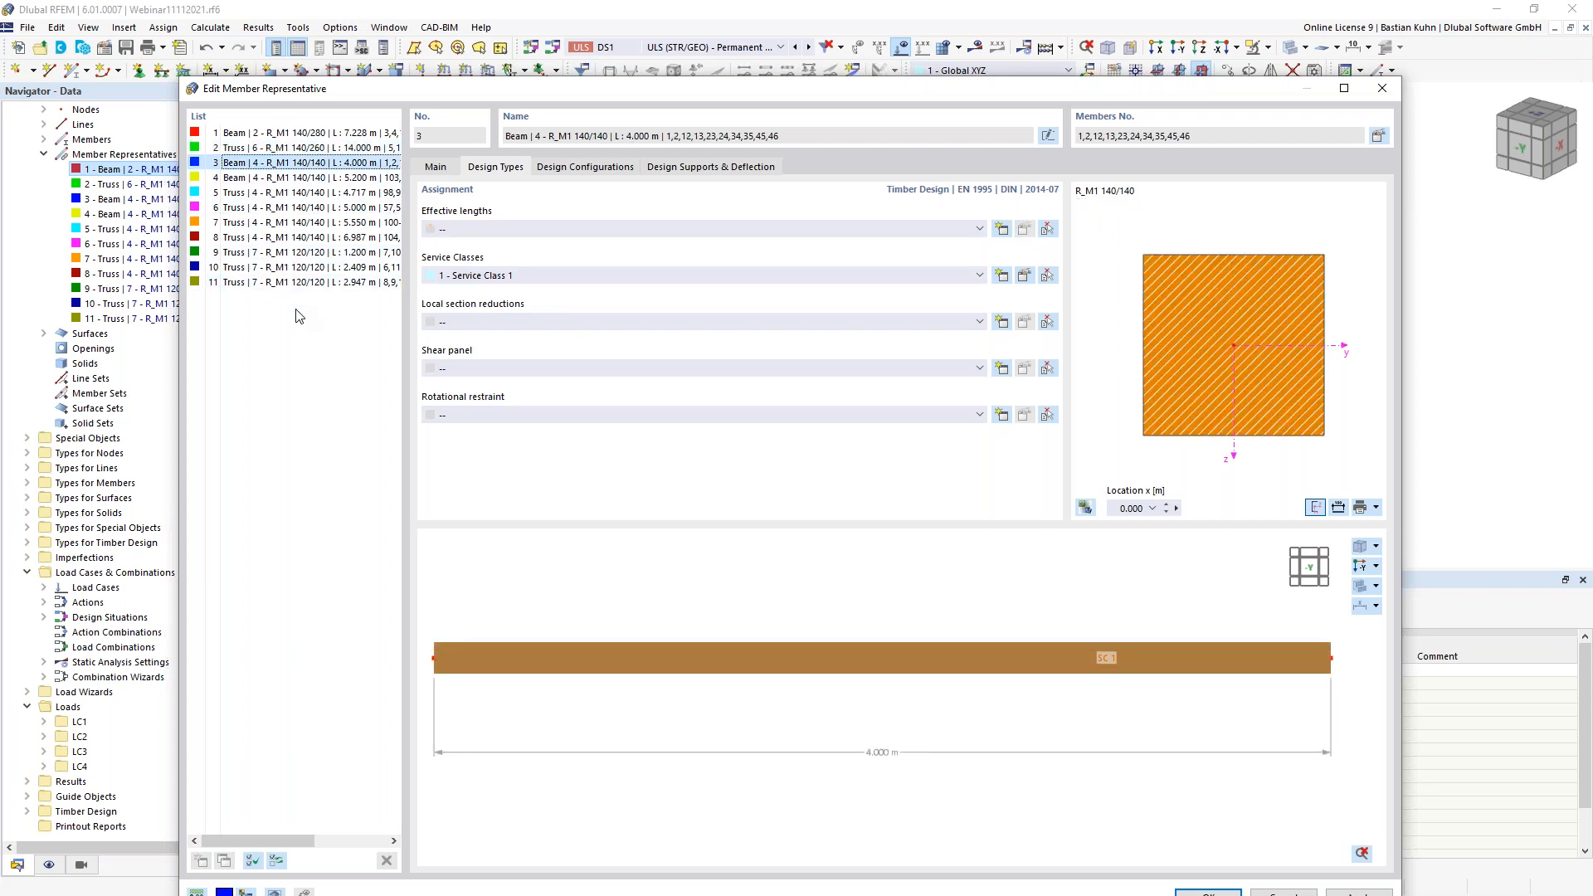
left_click(291, 282, "shift")
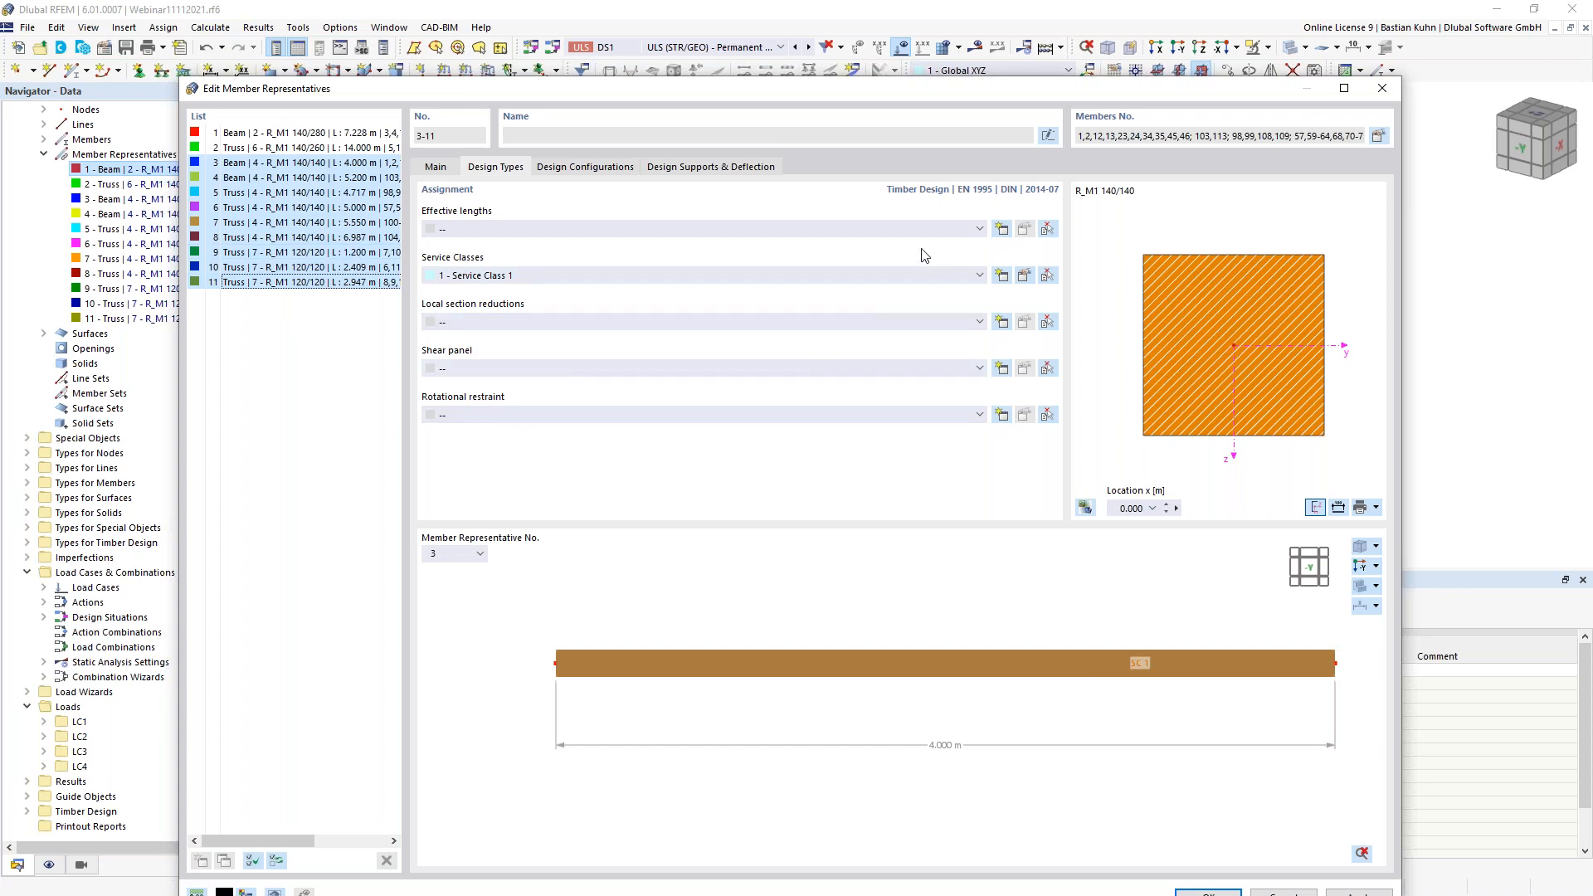
left_click(1001, 230)
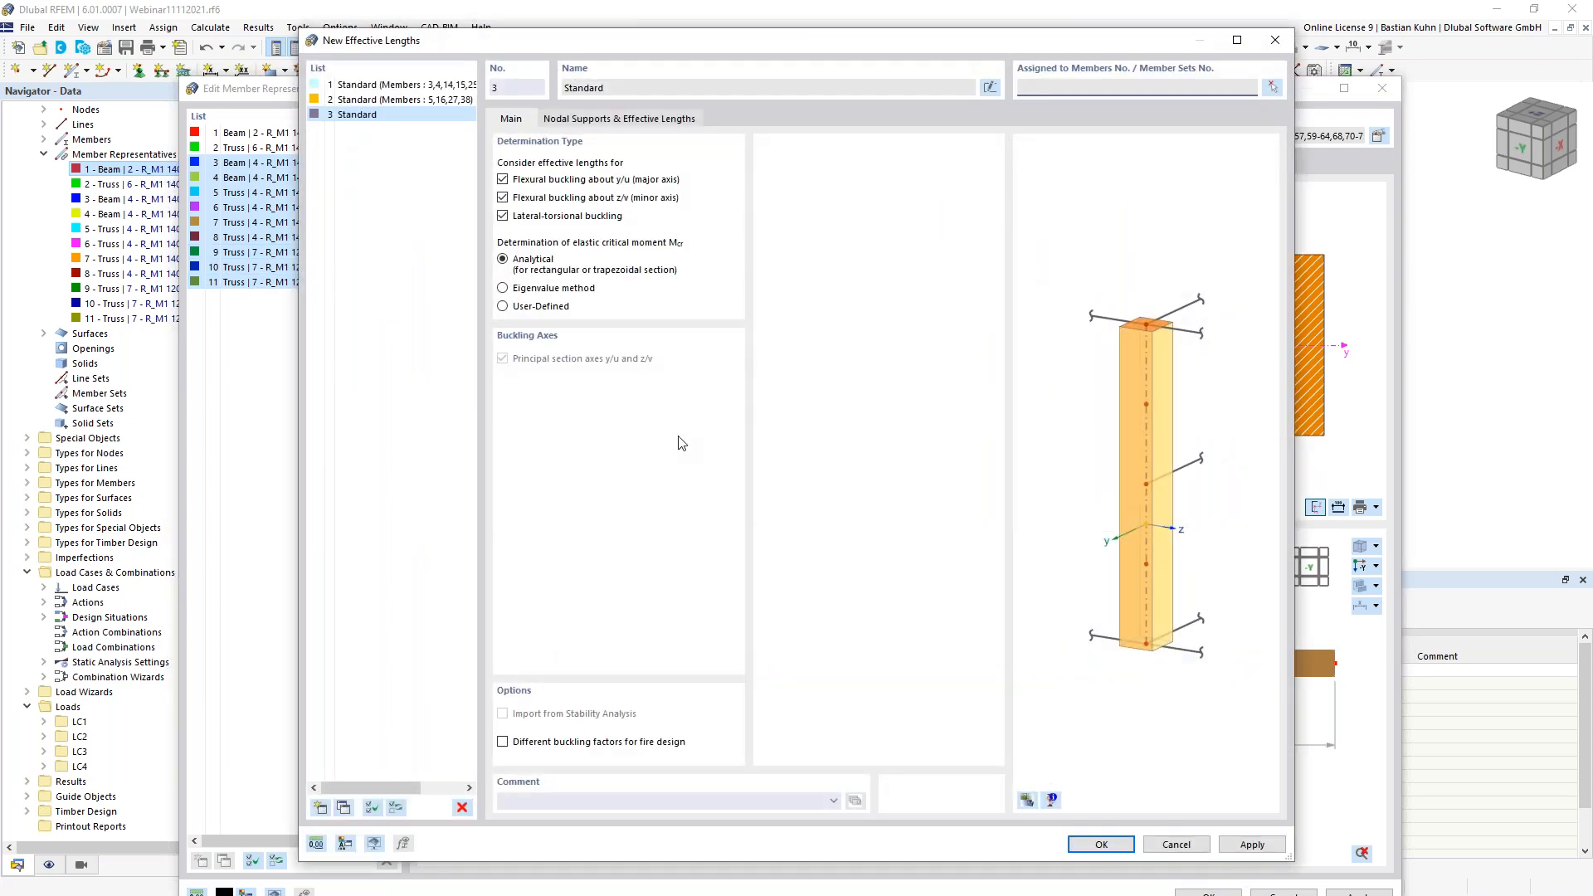
left_click(502, 216)
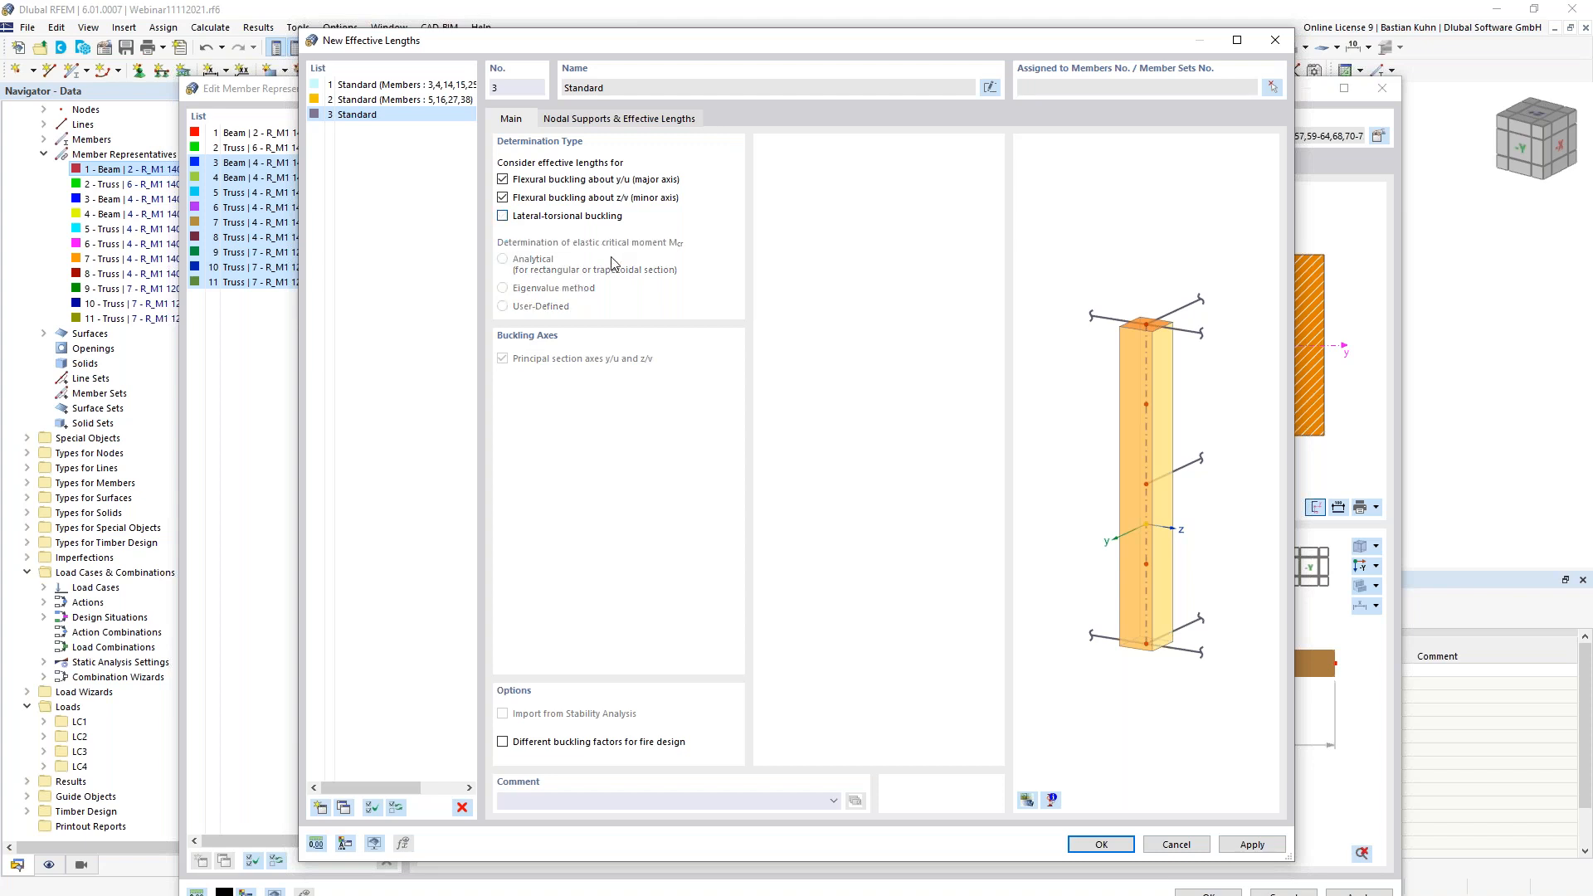
left_click(622, 120)
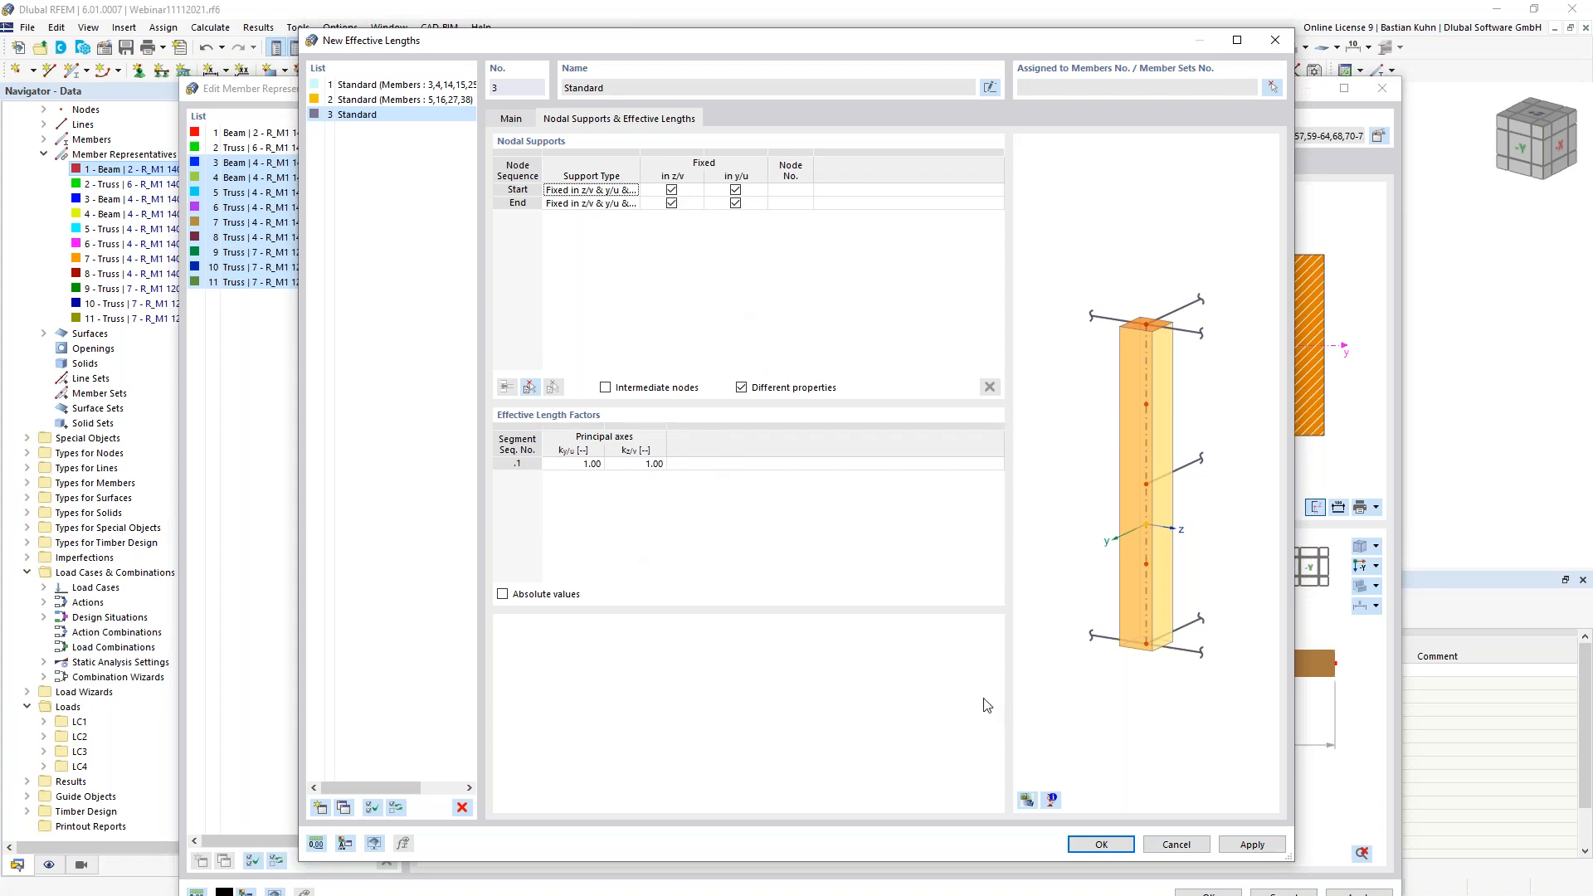
left_click(1027, 801)
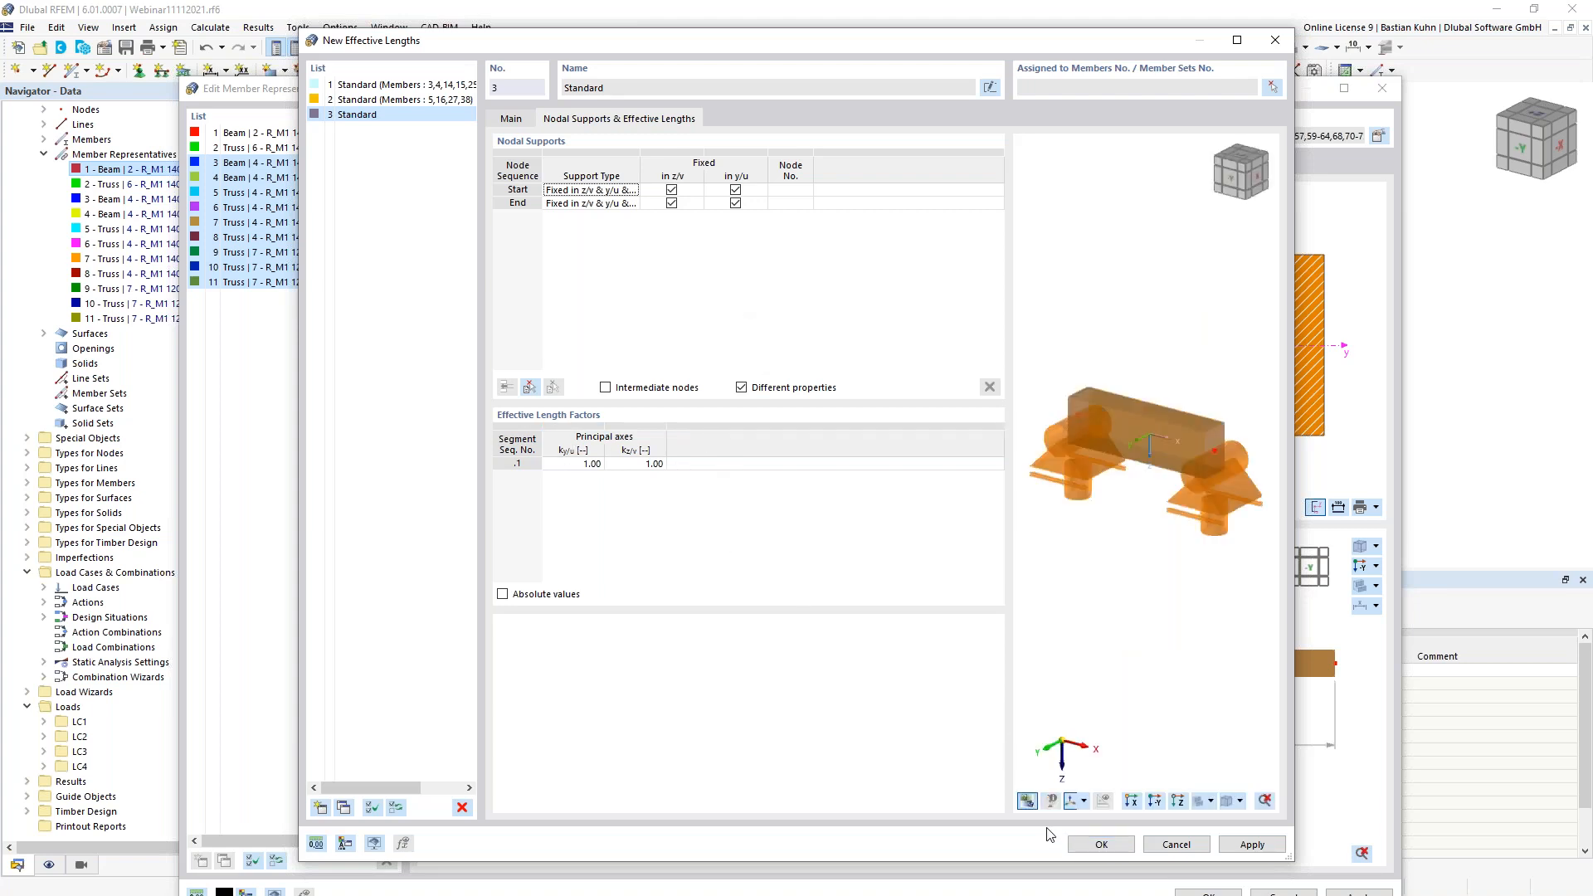
left_click(1100, 845)
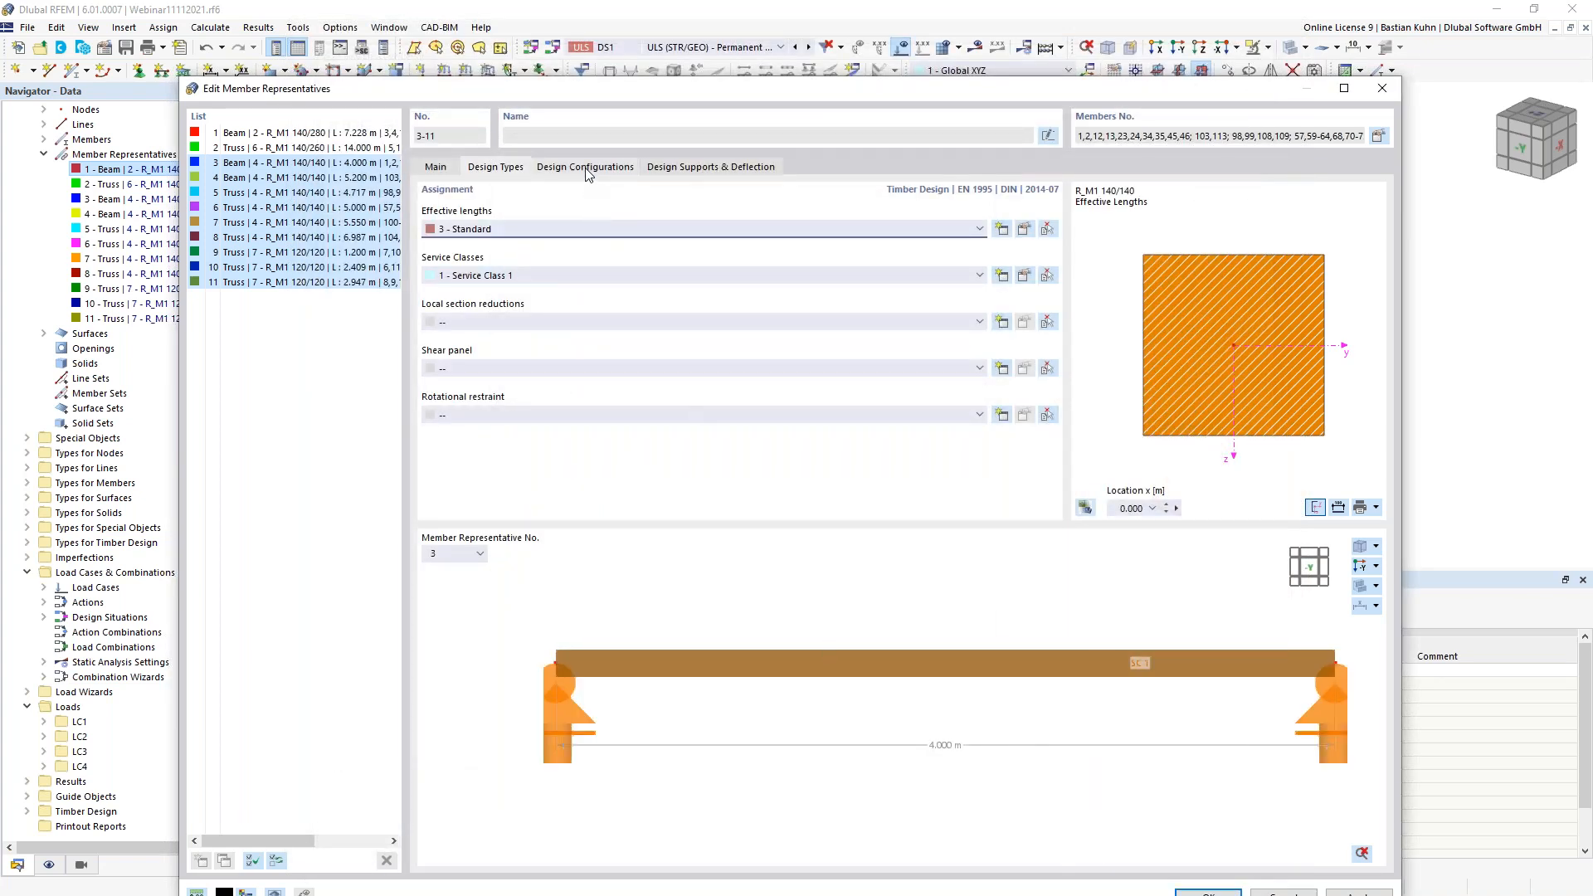
- Remove the serviceability and fire resistance configurations from member representatives 3 to 11 and confirm the member representative edits
left_click(585, 167)
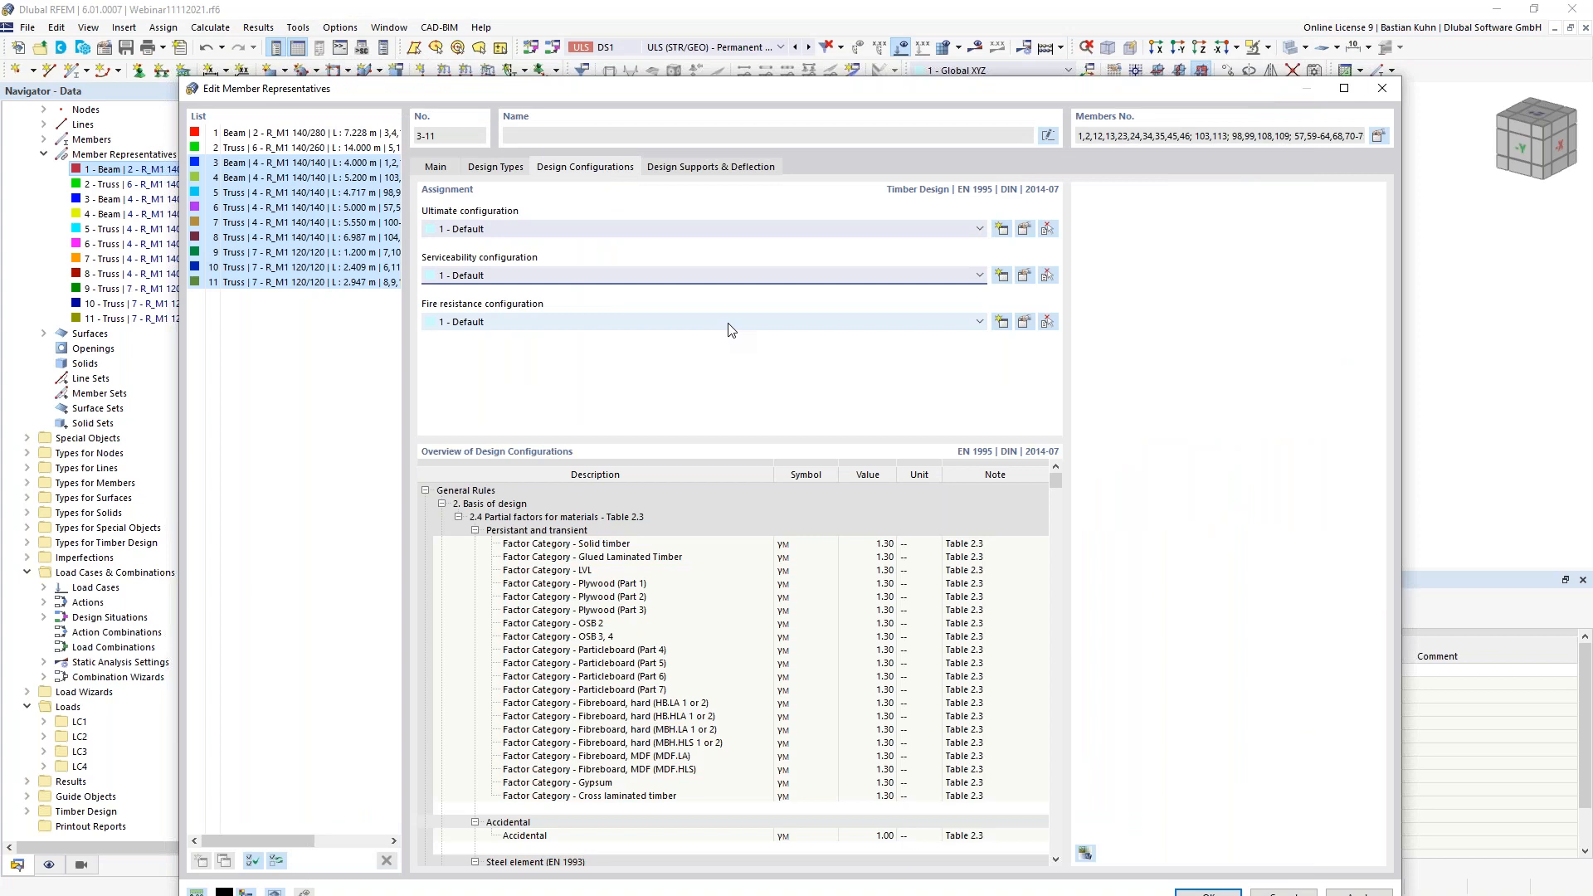
left_click(873, 278)
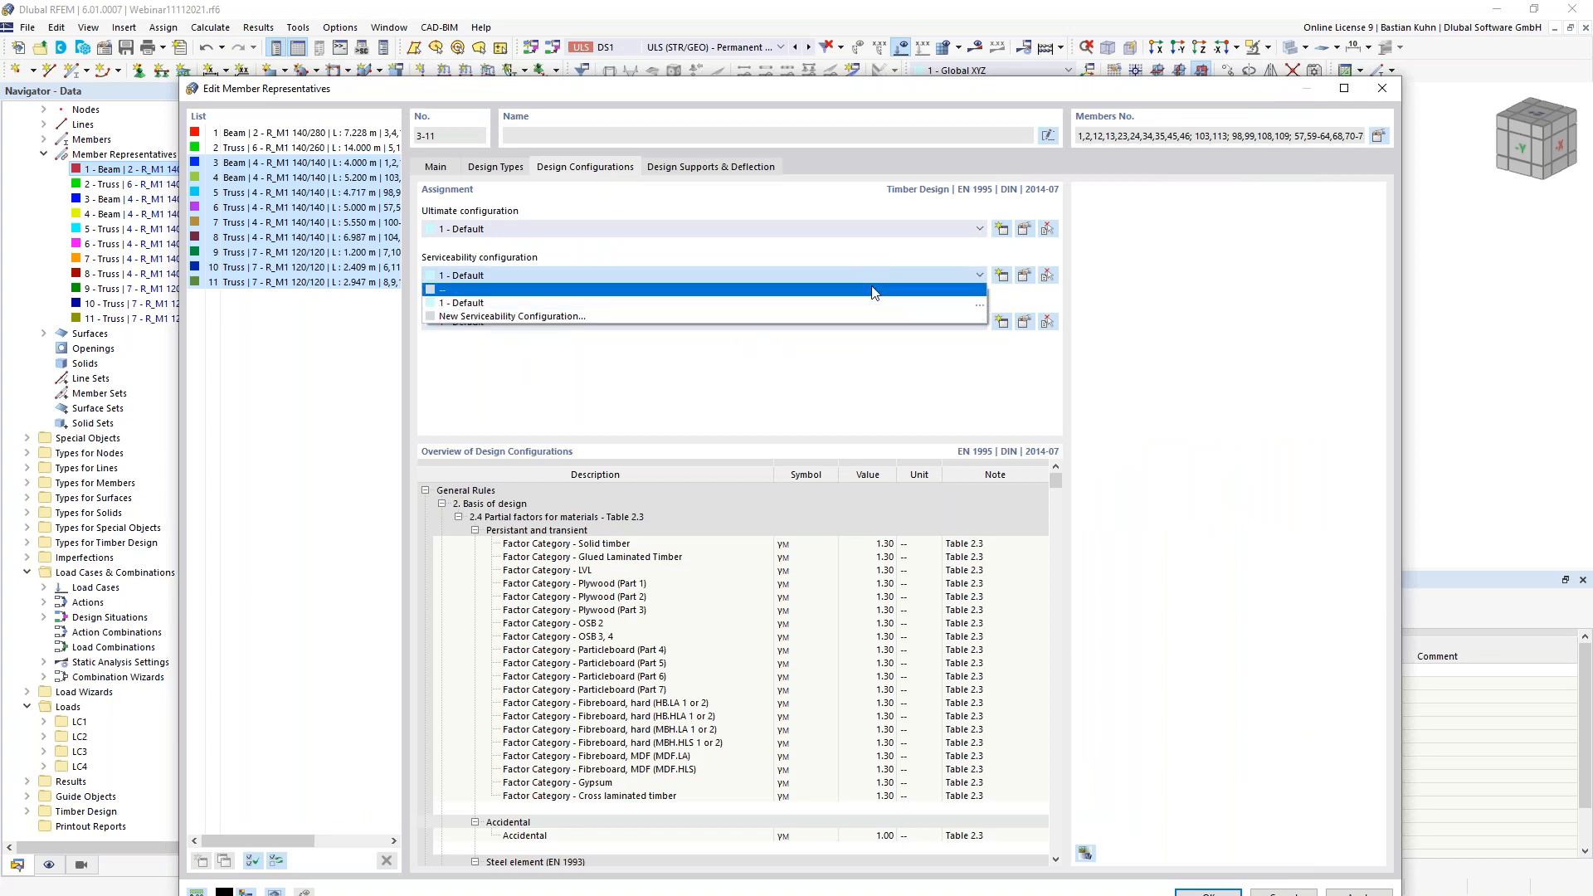
left_click(872, 291)
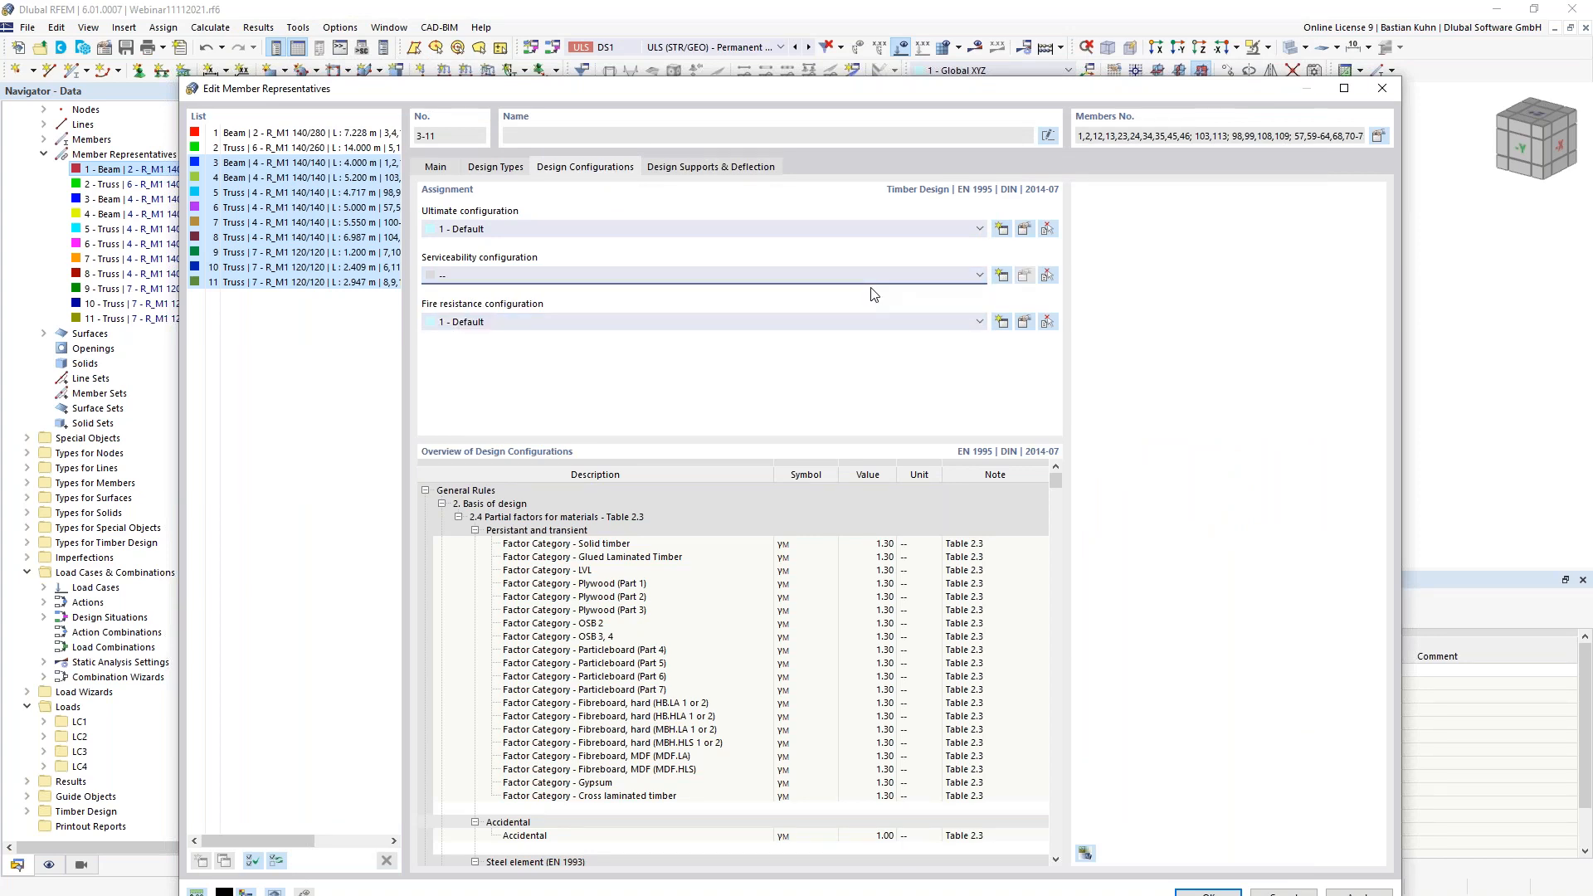
left_click(886, 327)
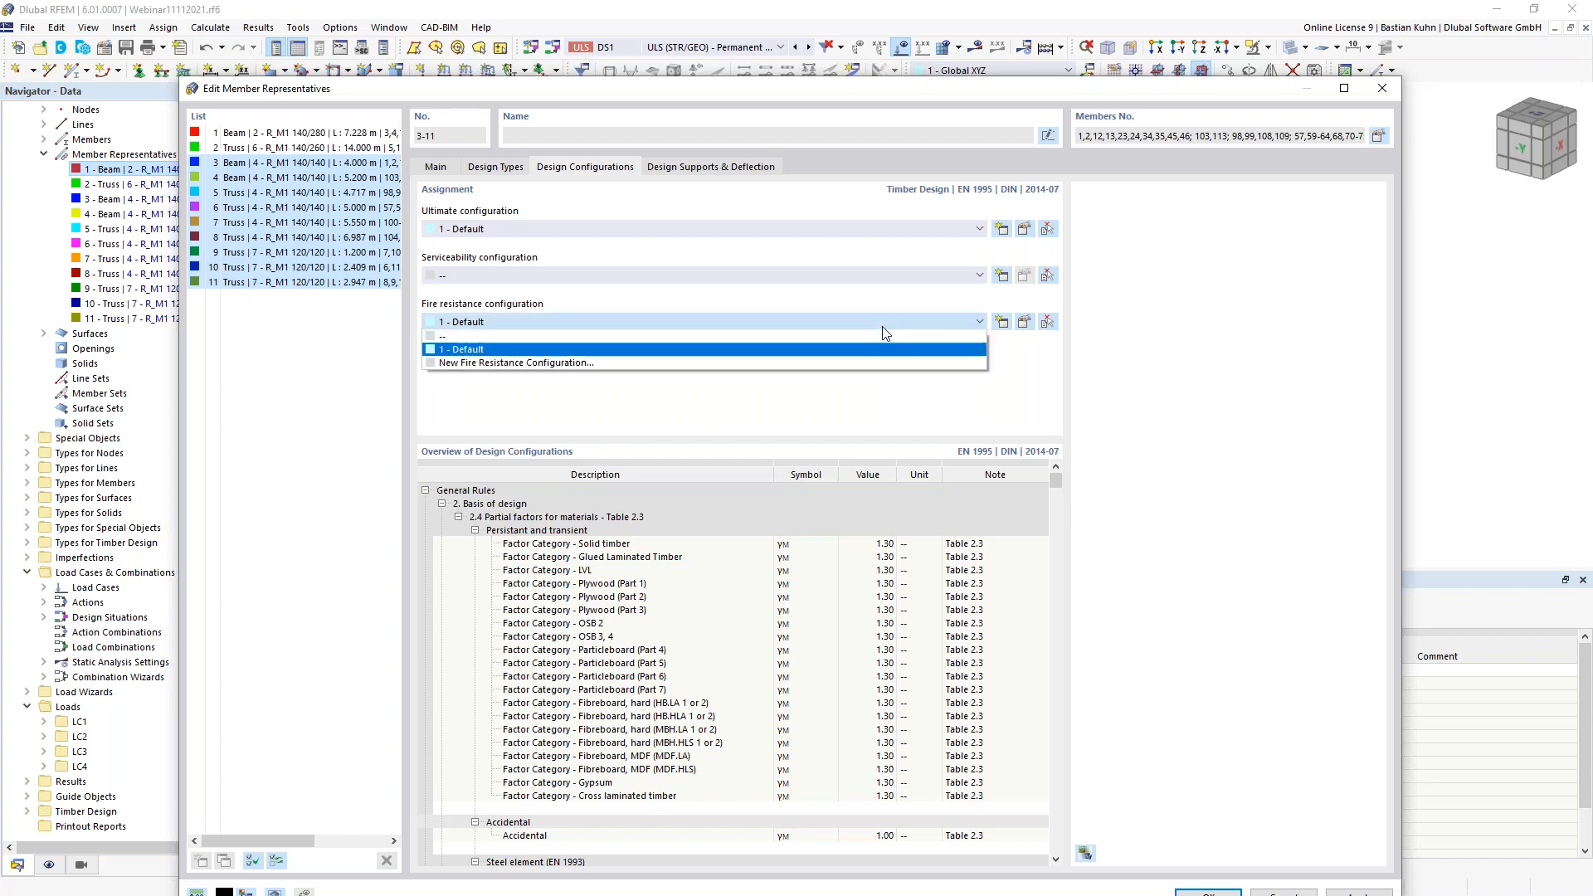
left_click(882, 338)
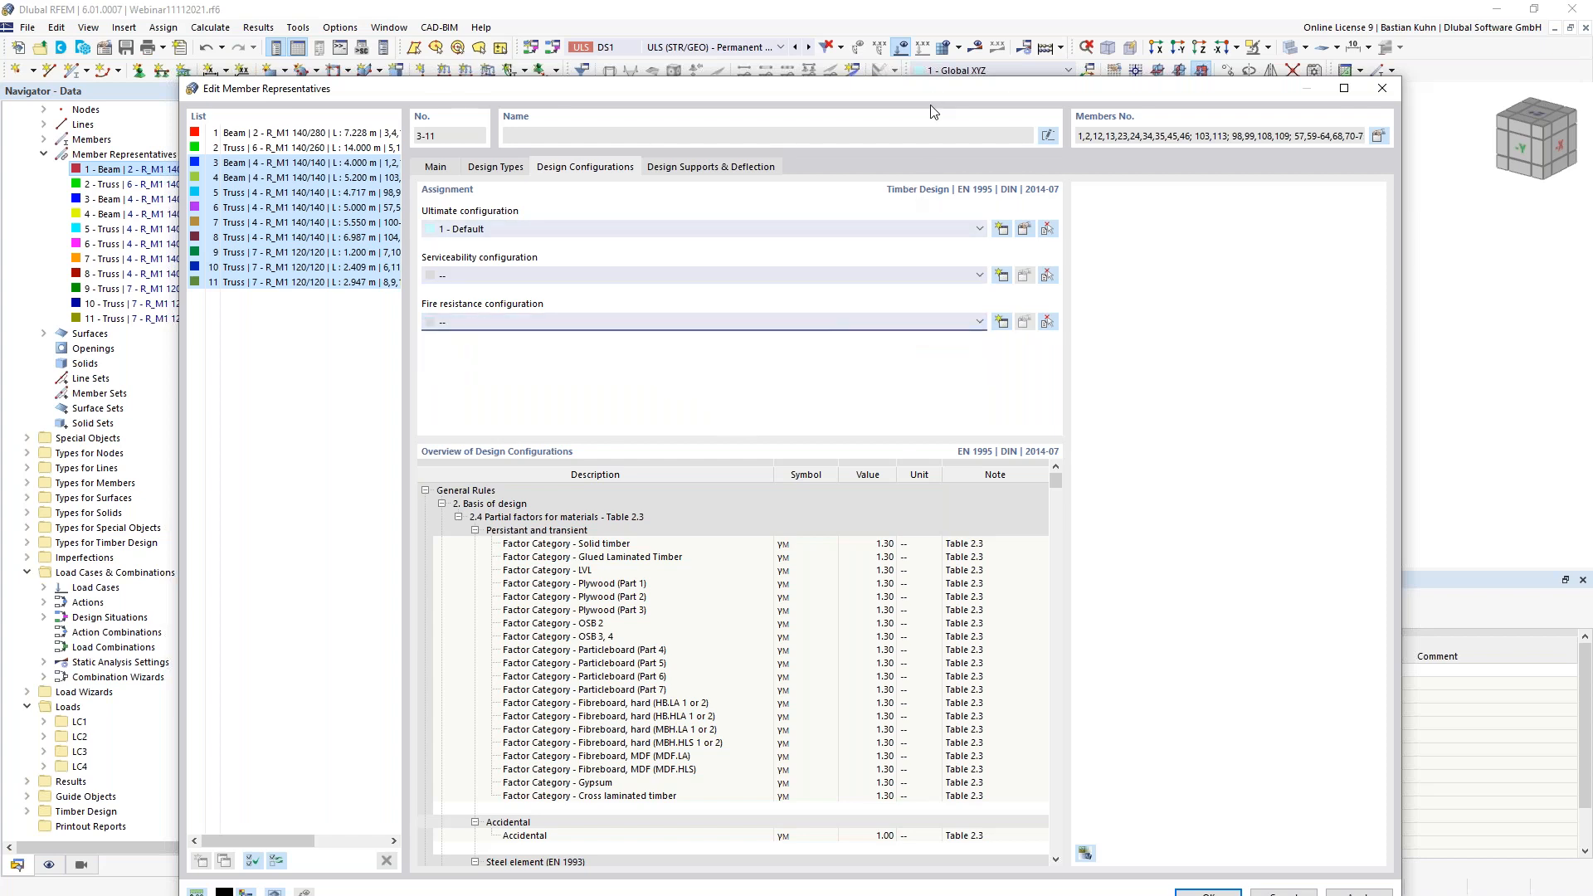
left_click_drag(928, 83, 908, 11)
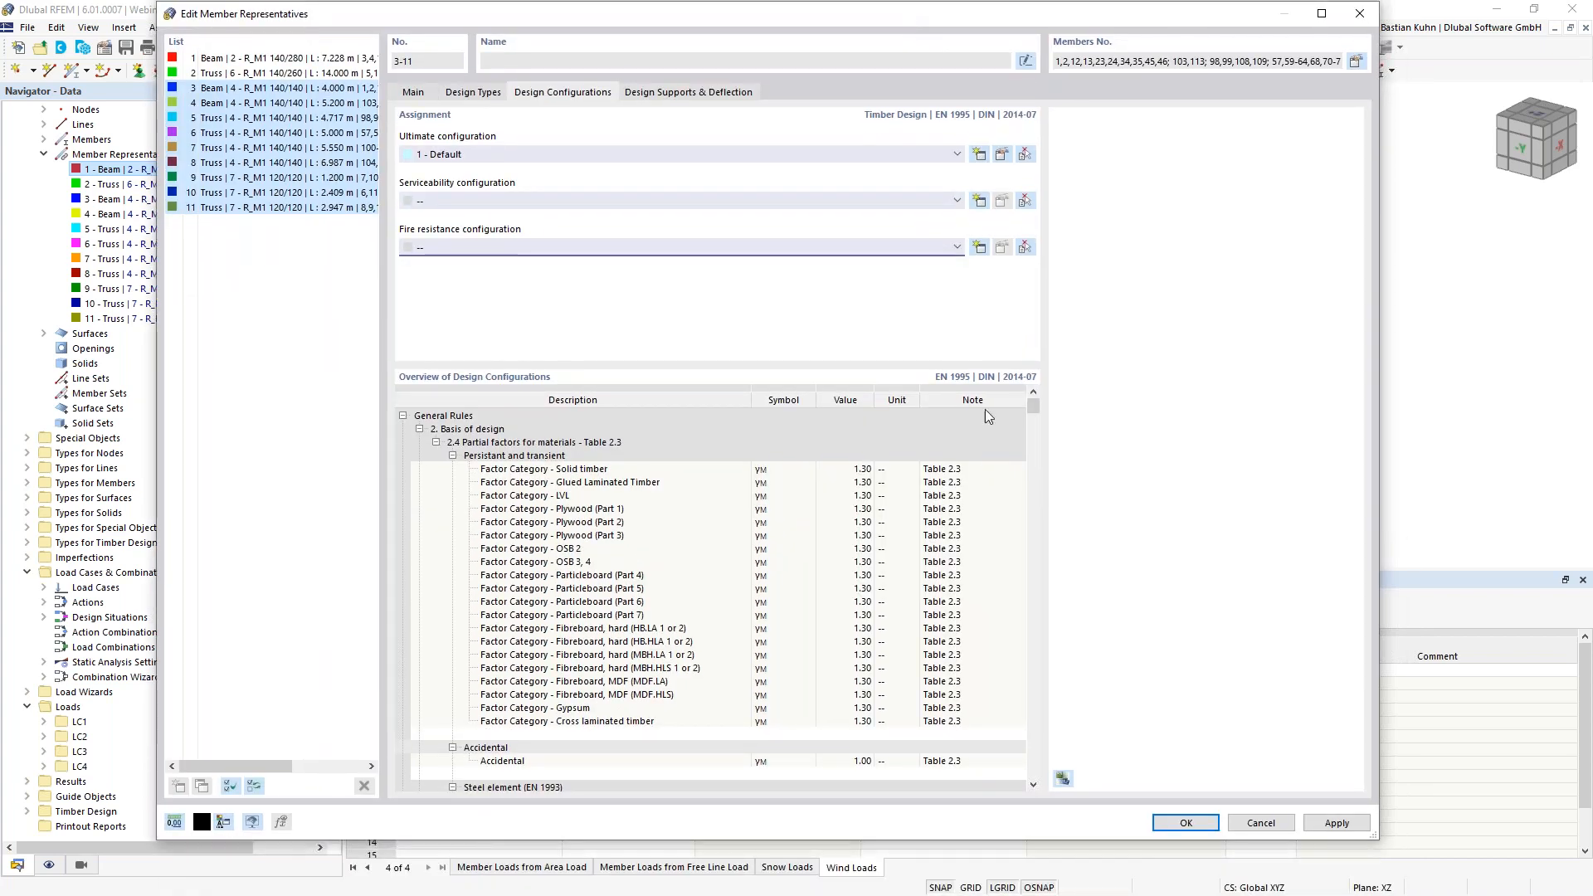
left_click(1185, 823)
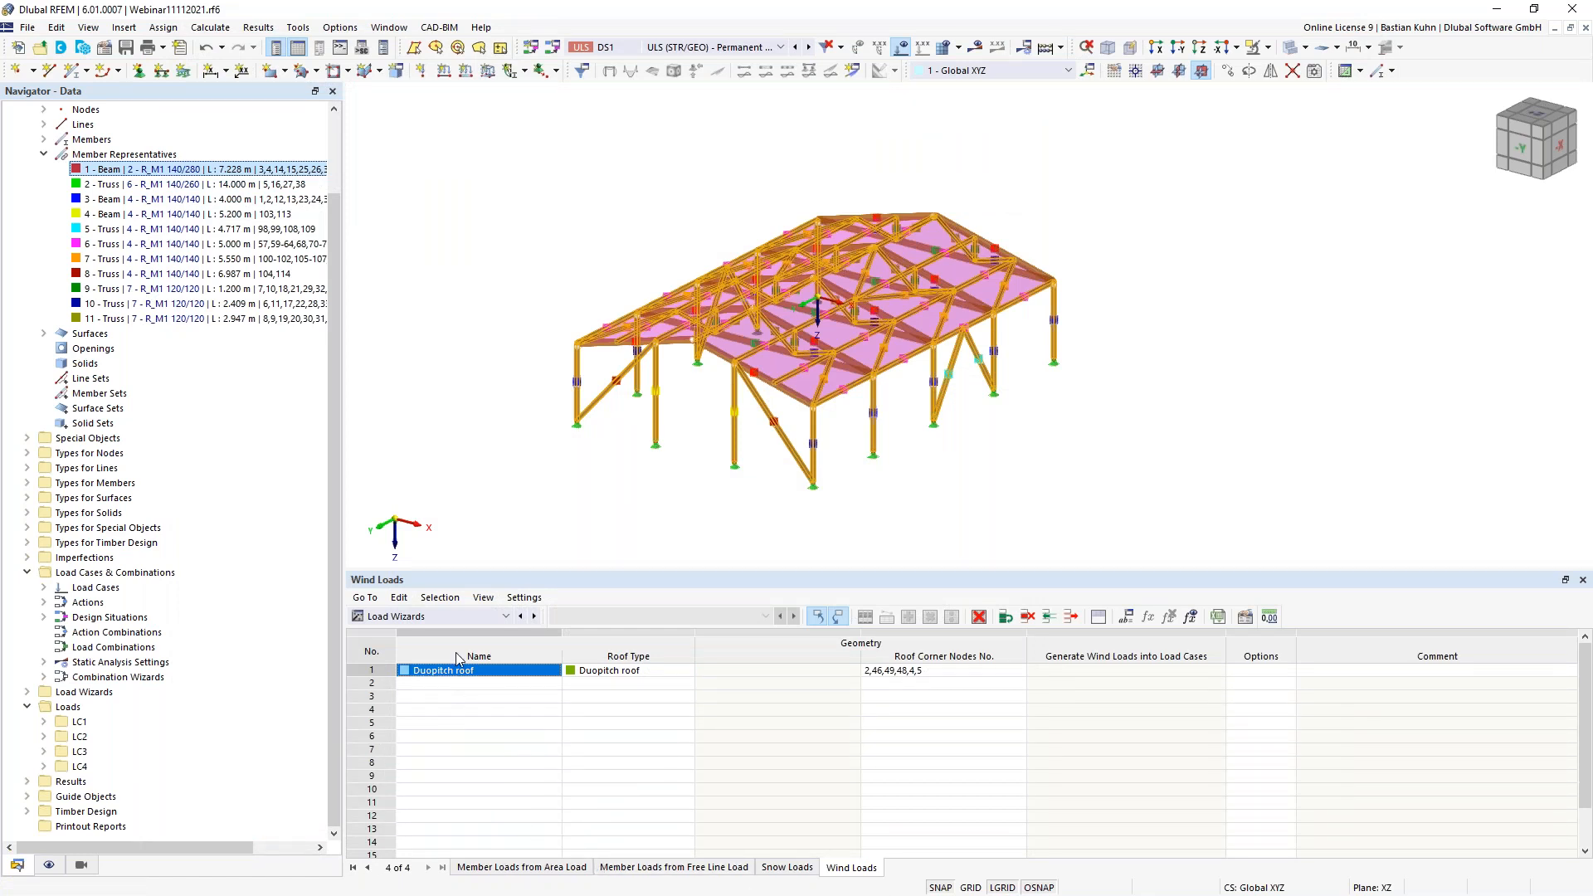
- Check the Timber Design input tables for design situations, objects to design and ultimate configurations, and run the Timber Design calculation
left_click(449, 618)
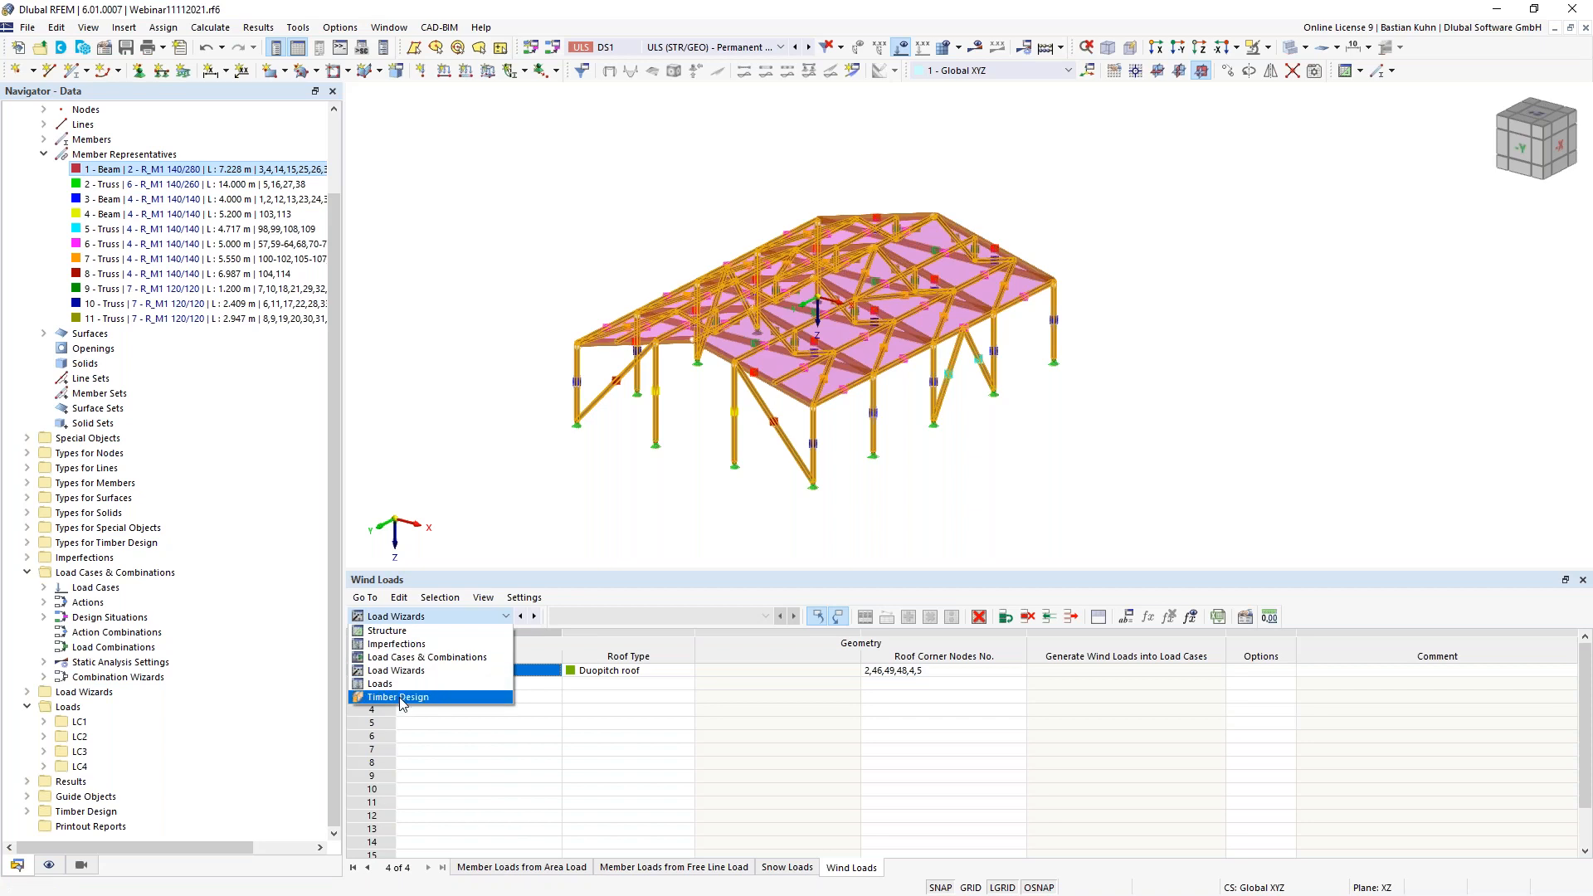
left_click(401, 699)
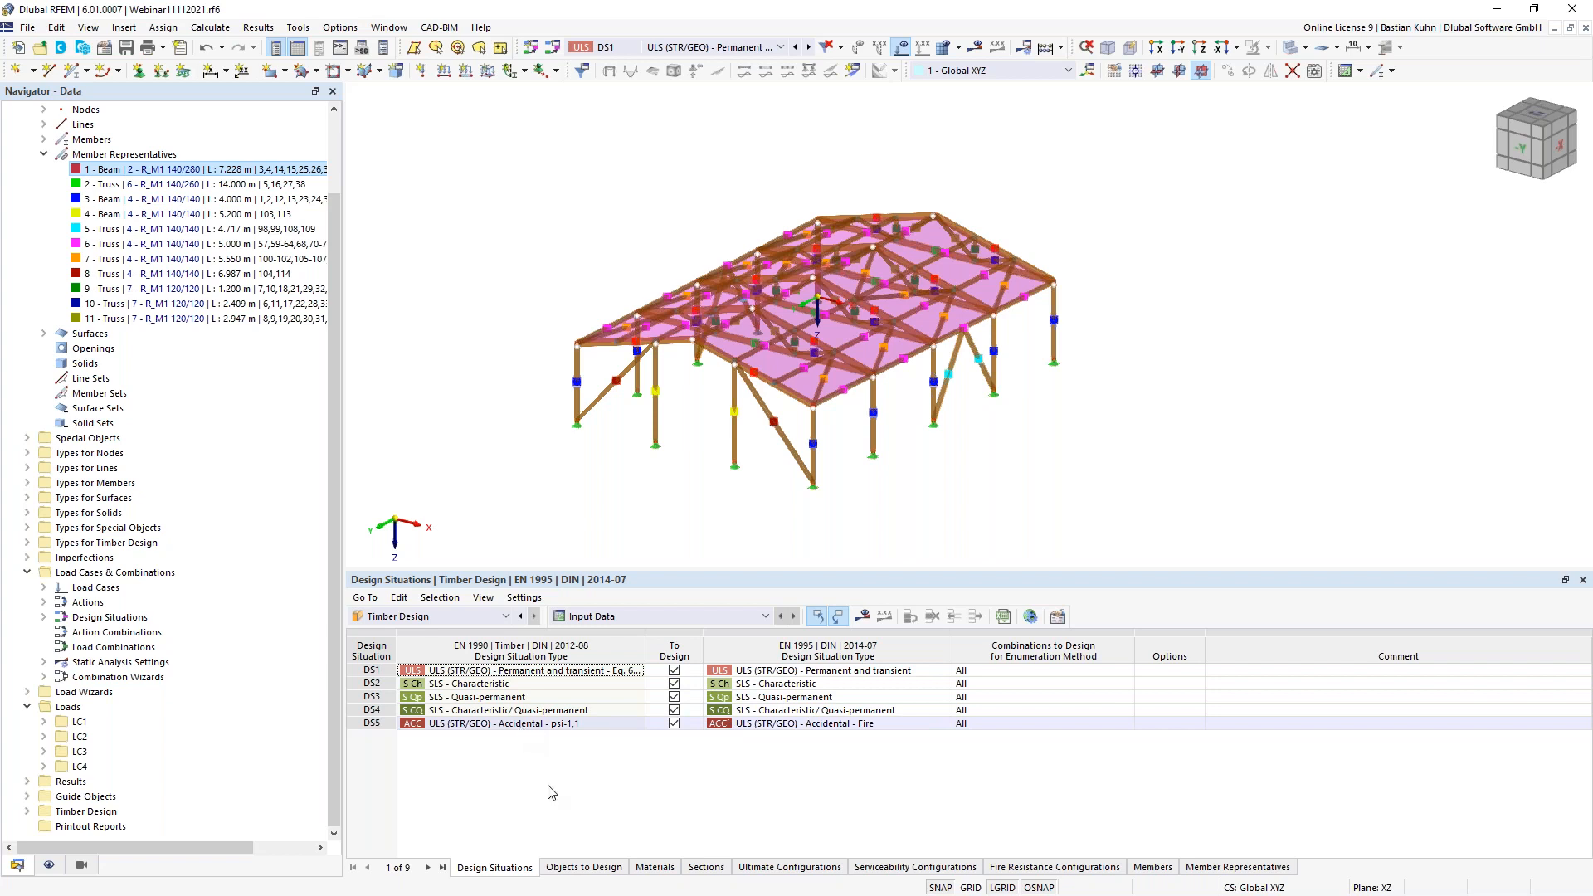
left_click(602, 868)
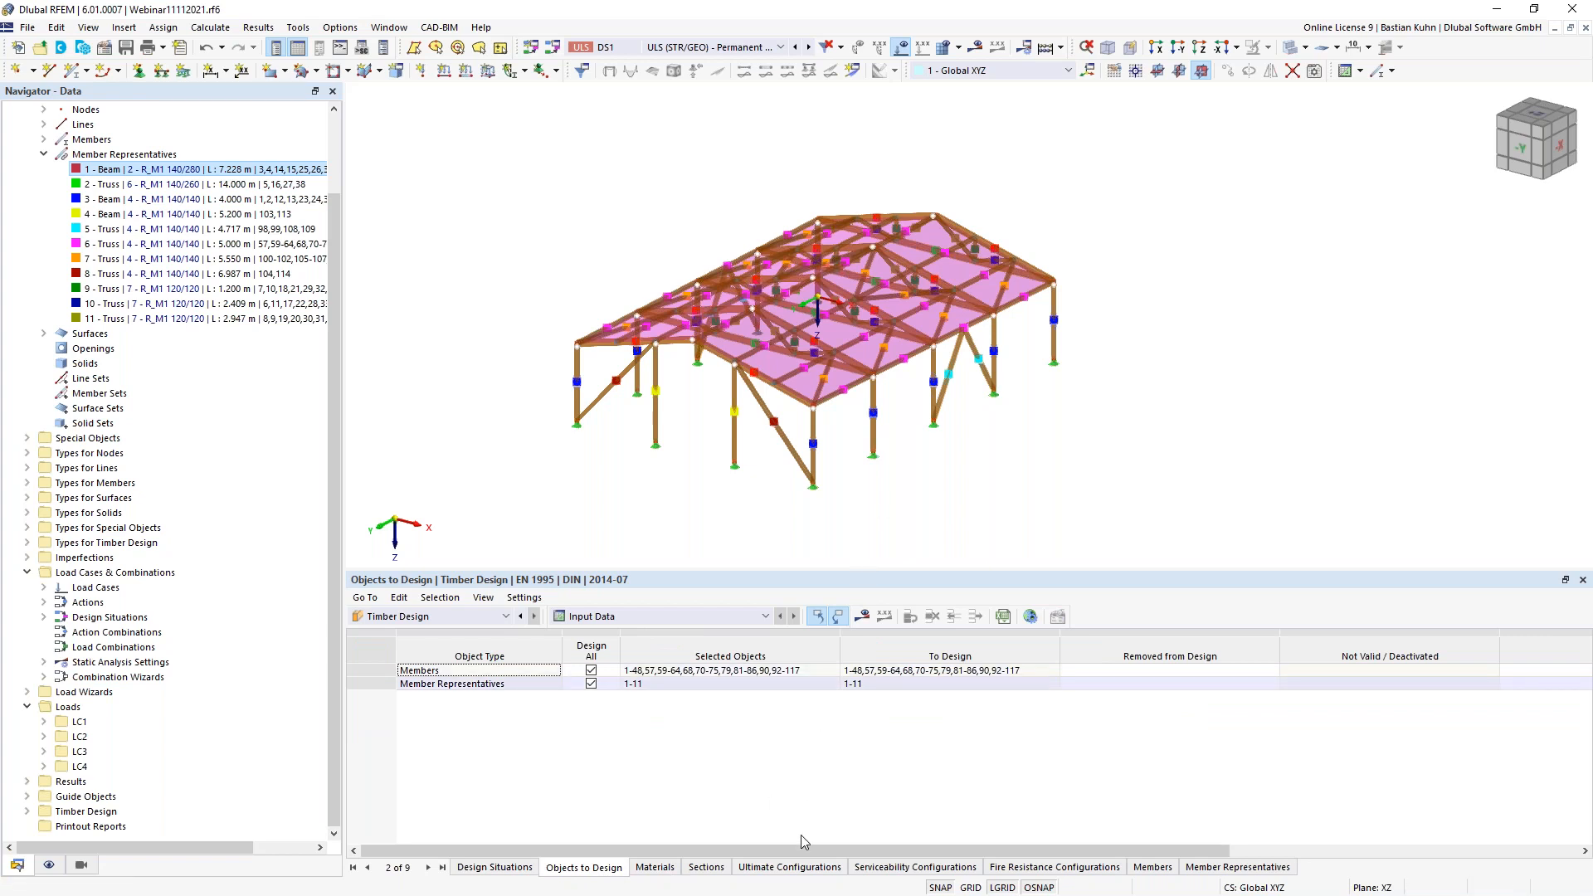
left_click(791, 868)
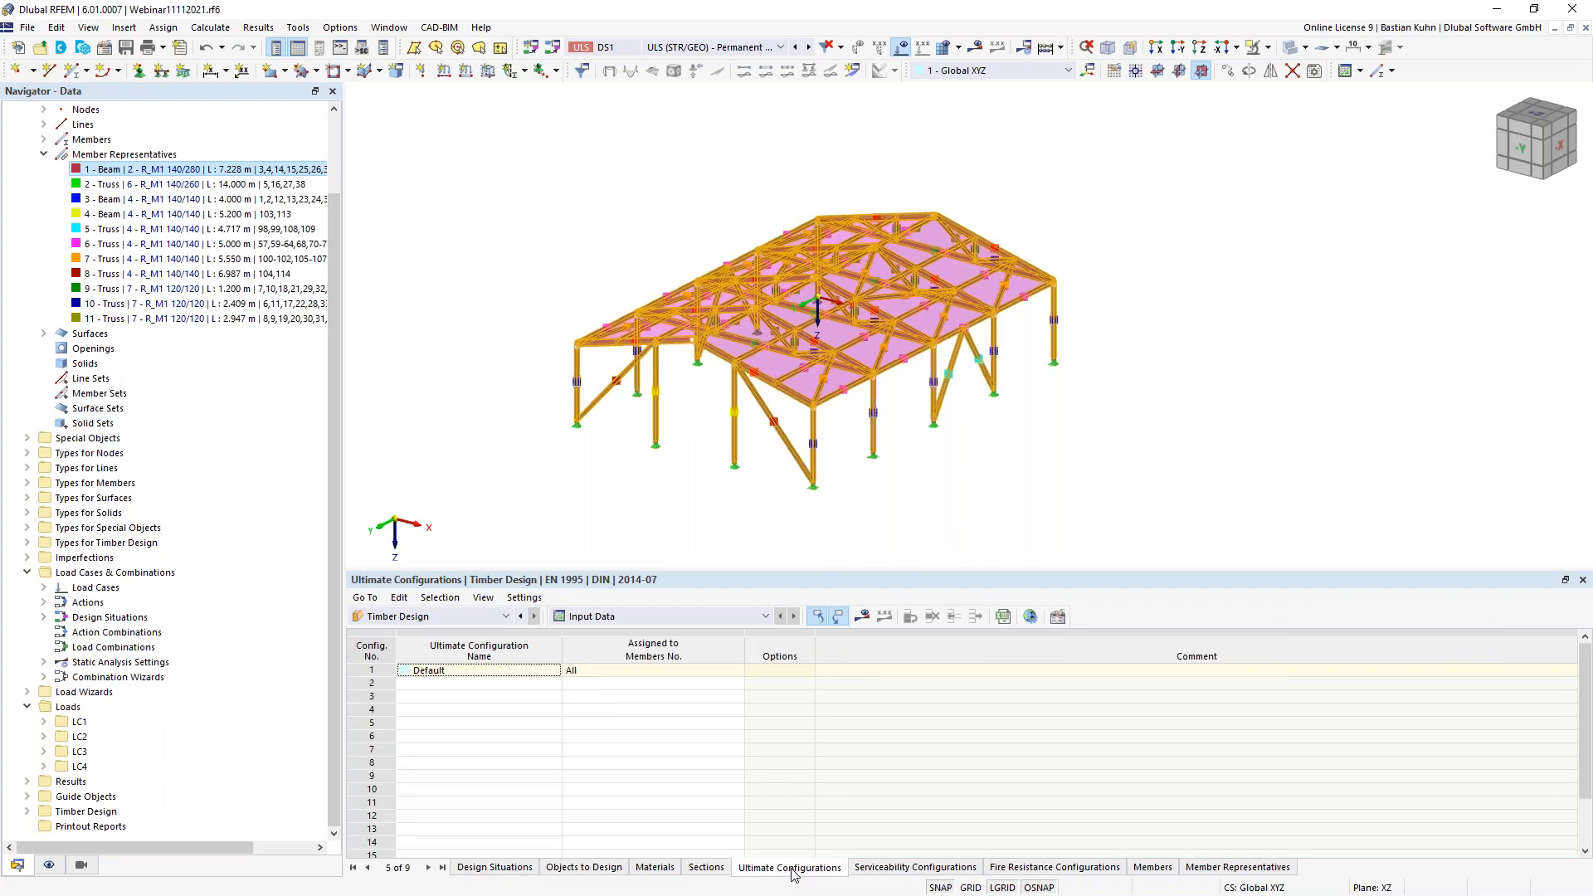
left_click(862, 616)
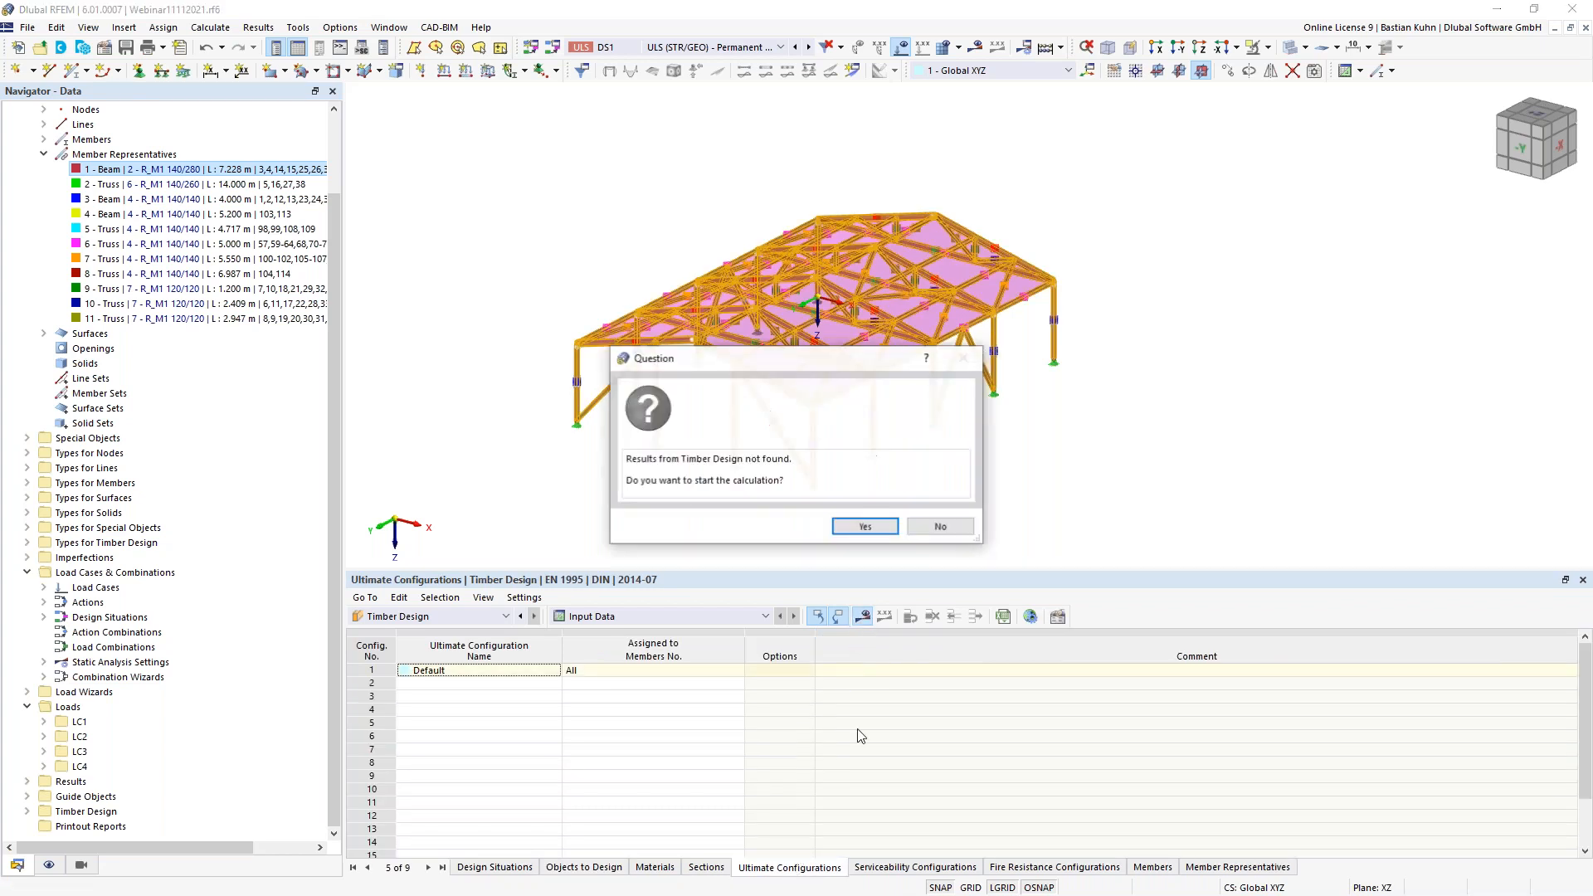
left_click(865, 528)
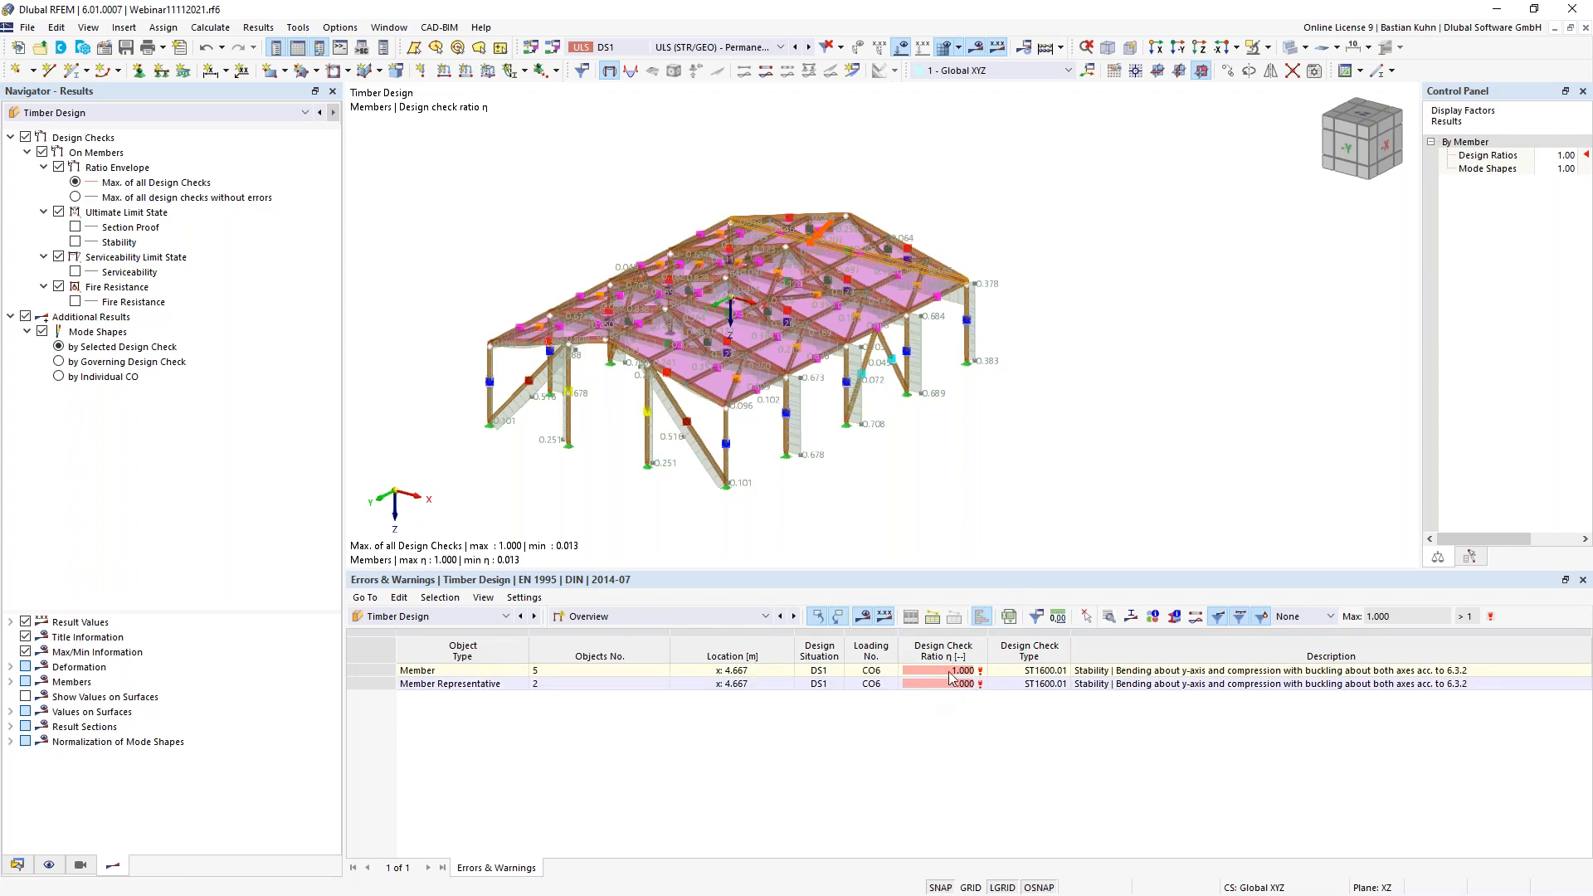
- Display the timber design ratios on members by design situation, limited to the selected R_M1 140/280 beam members
middle_click_drag(991, 467, 635, 456, "ctrl")
middle_click_drag(1014, 459, 909, 496, "ctrl")
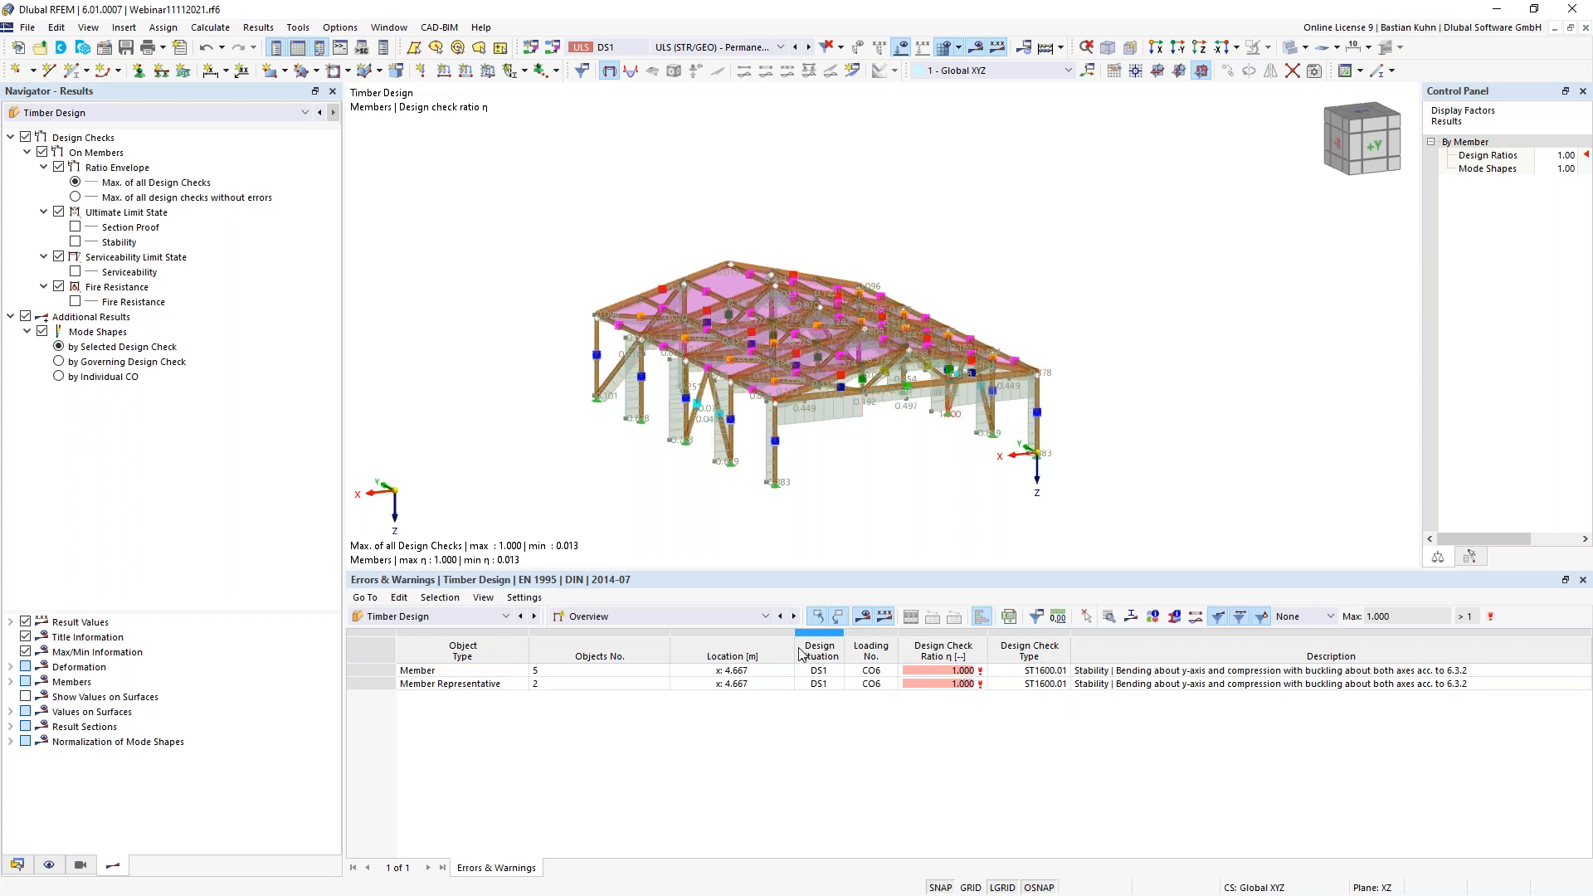
left_click(795, 618)
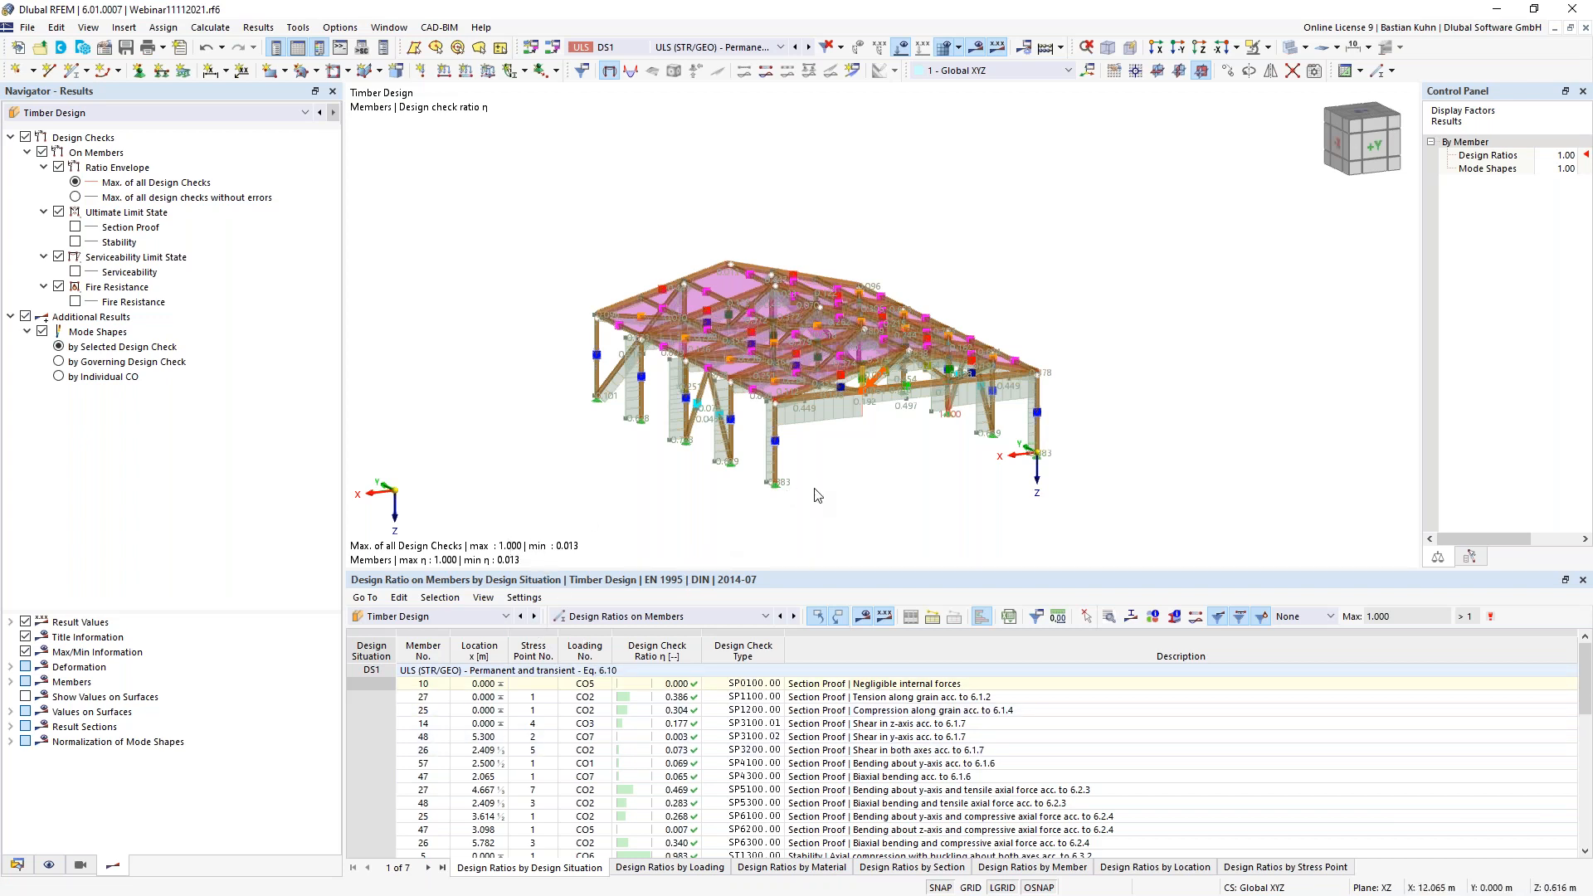
middle_click_drag(798, 448, 786, 469, "ctrl")
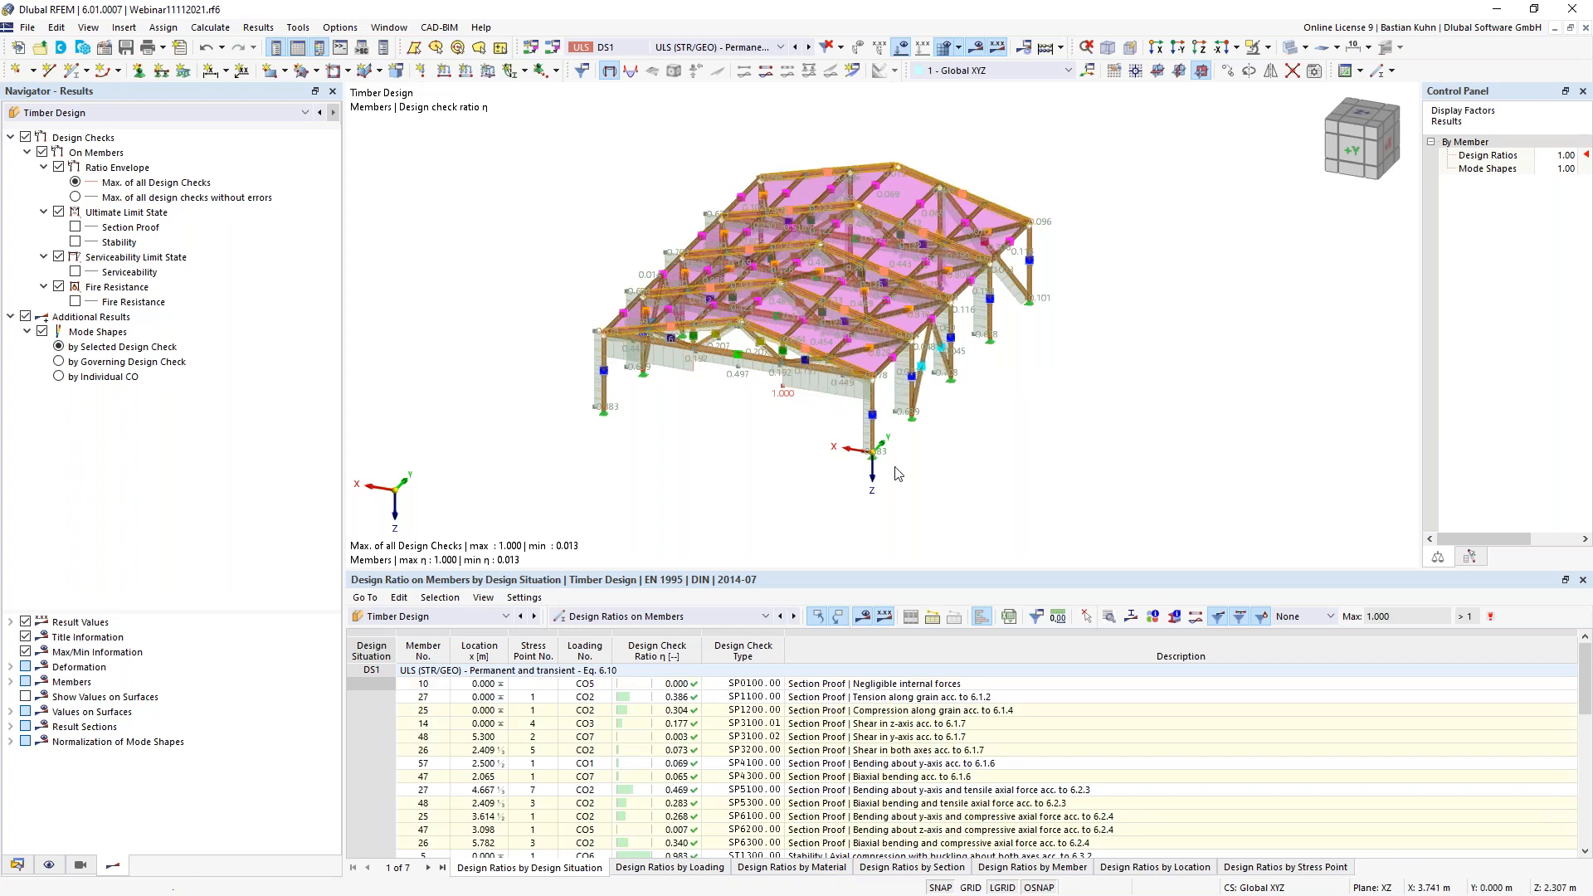
left_click(933, 618)
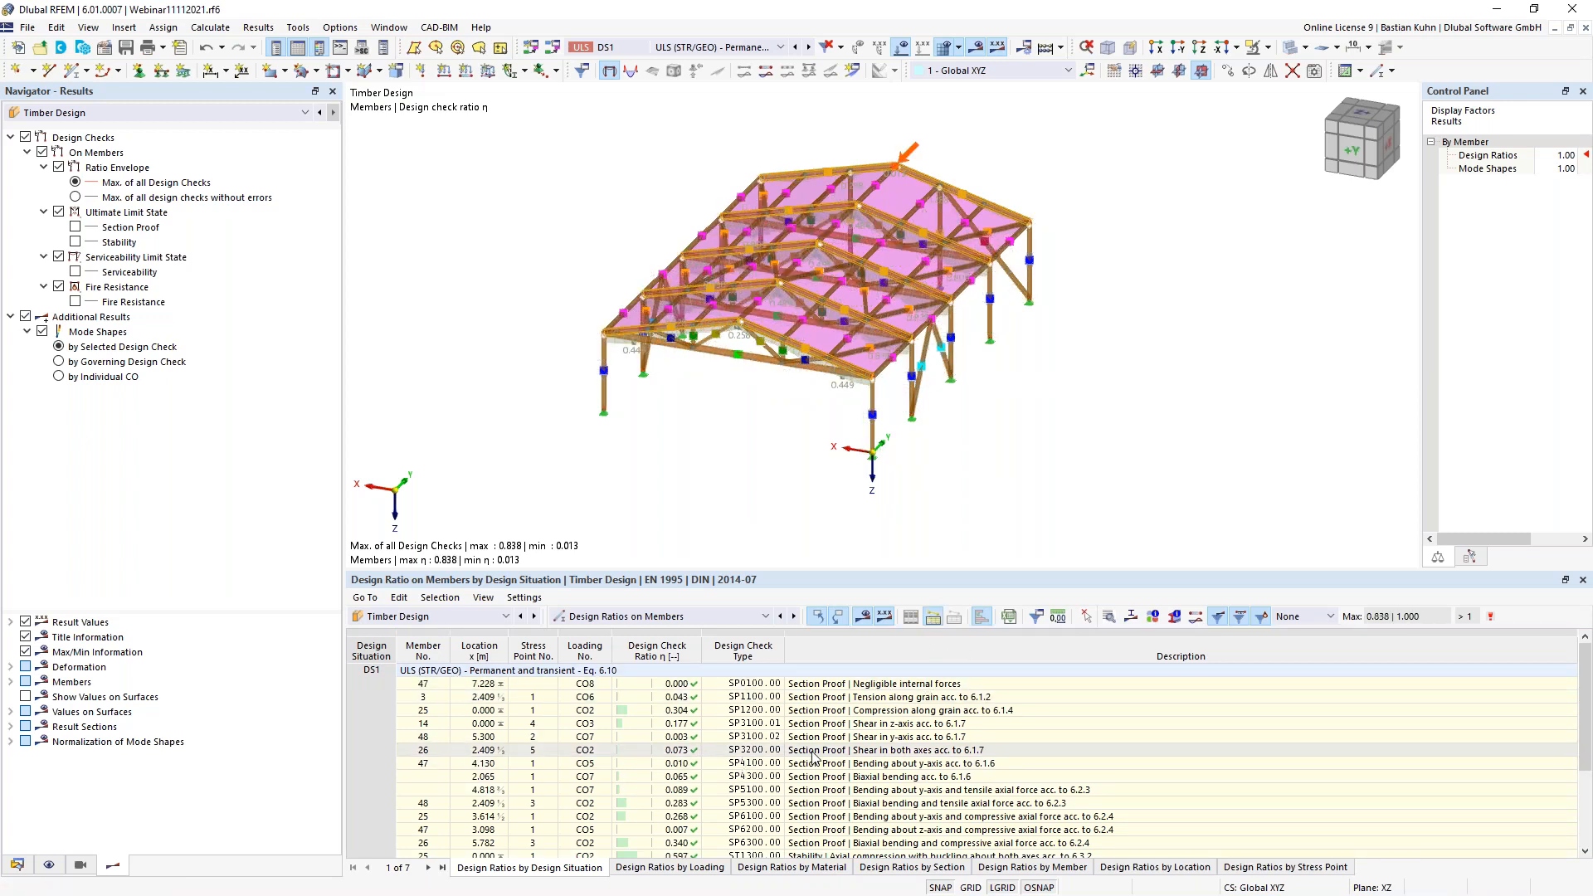
- Open the design check details of stability check ST3300, biaxial bending and compression, for member 26
left_click_drag(886, 574, 888, 448)
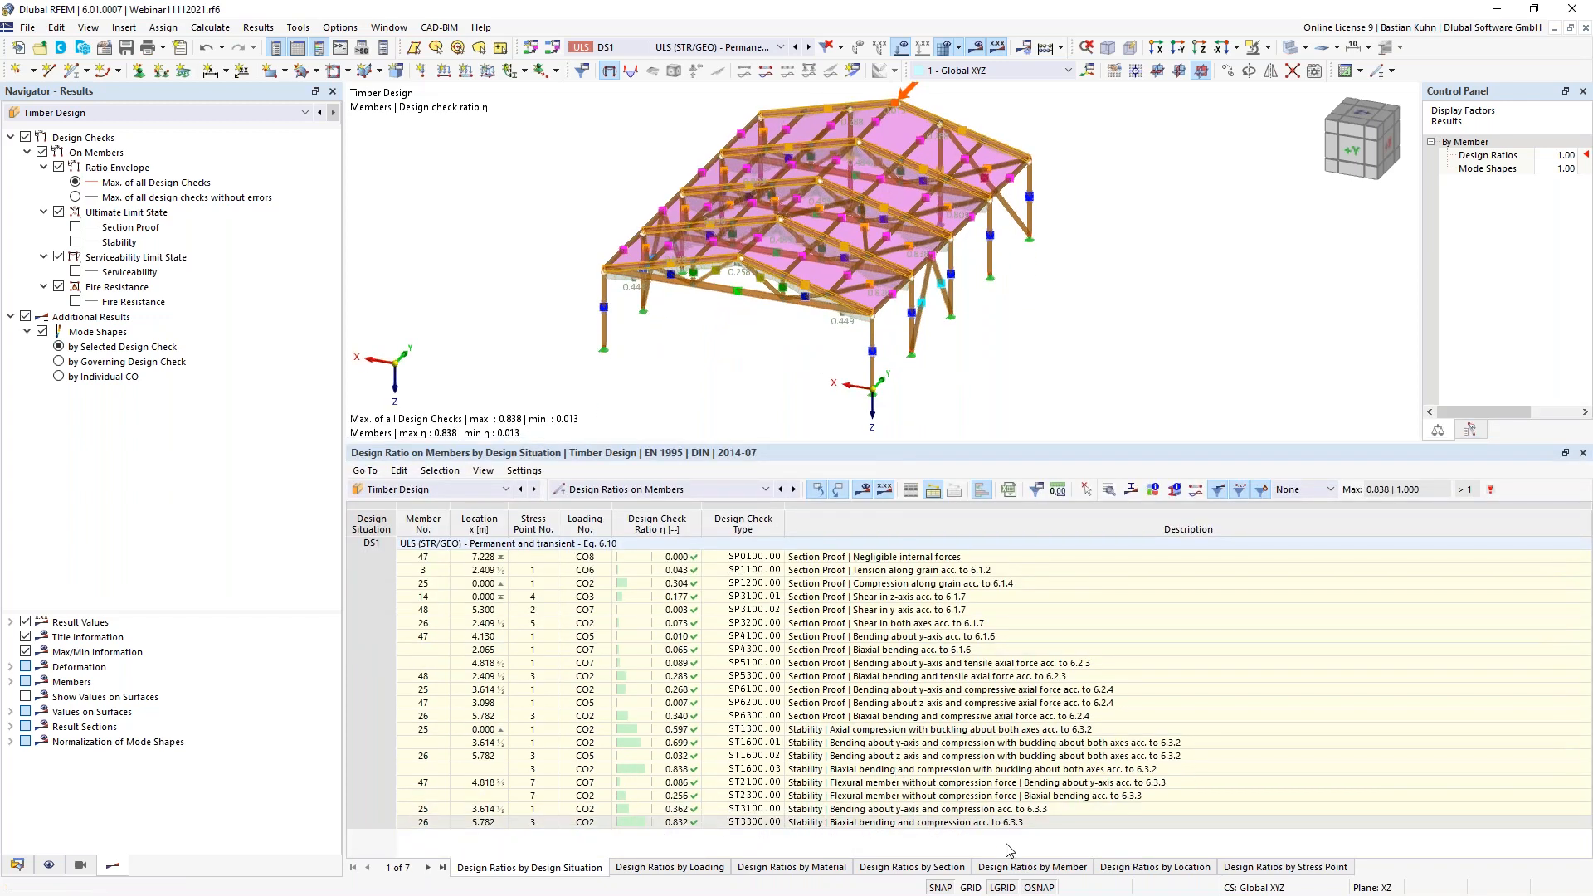
left_click(896, 823)
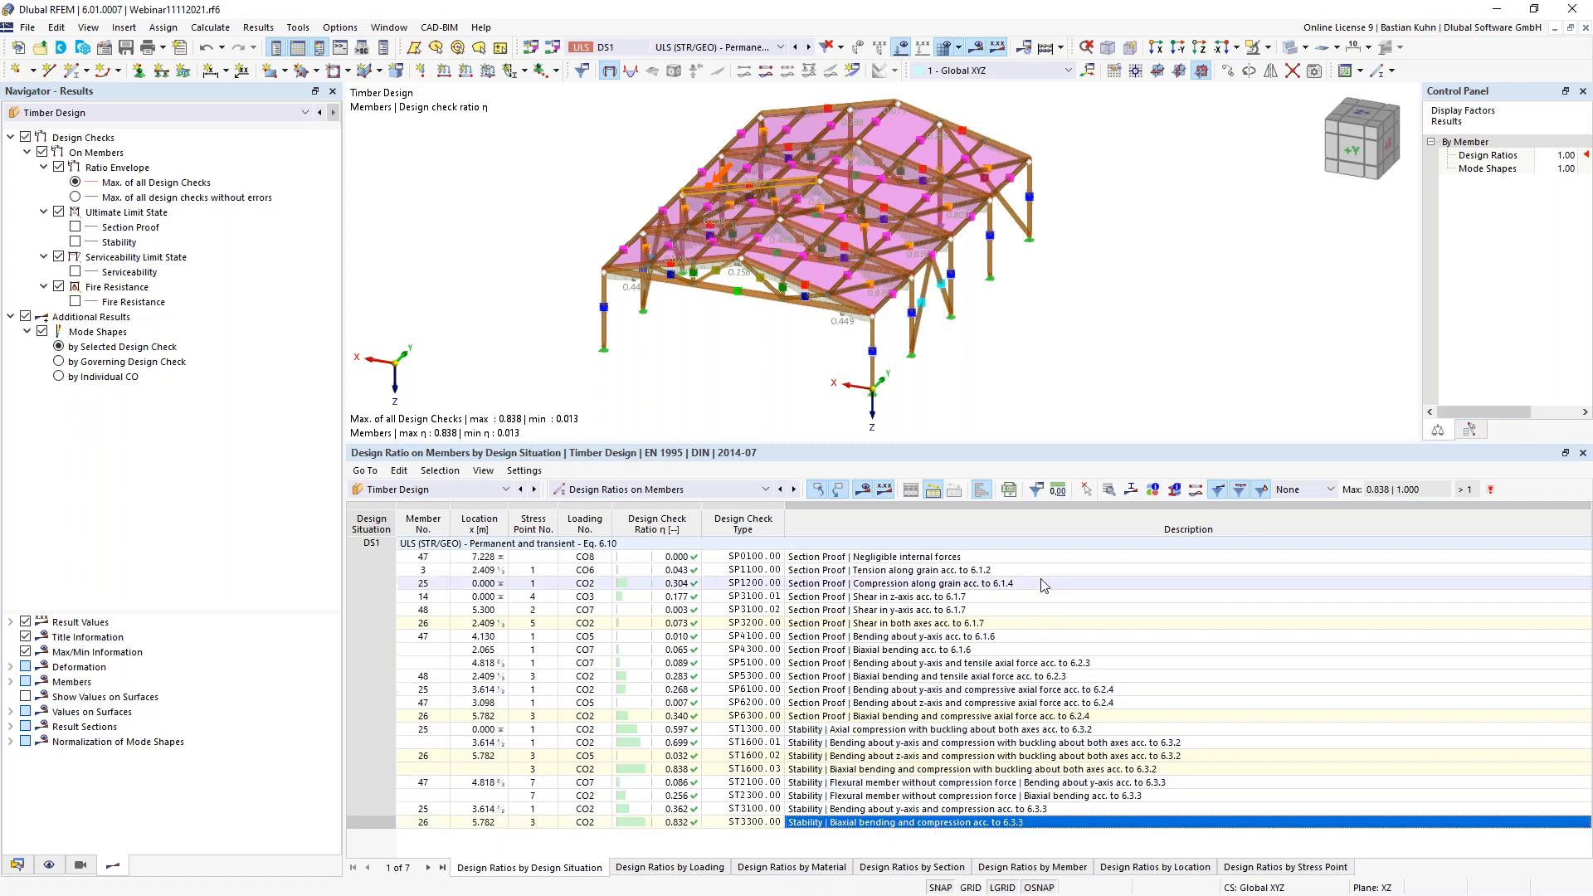
left_click(1109, 491)
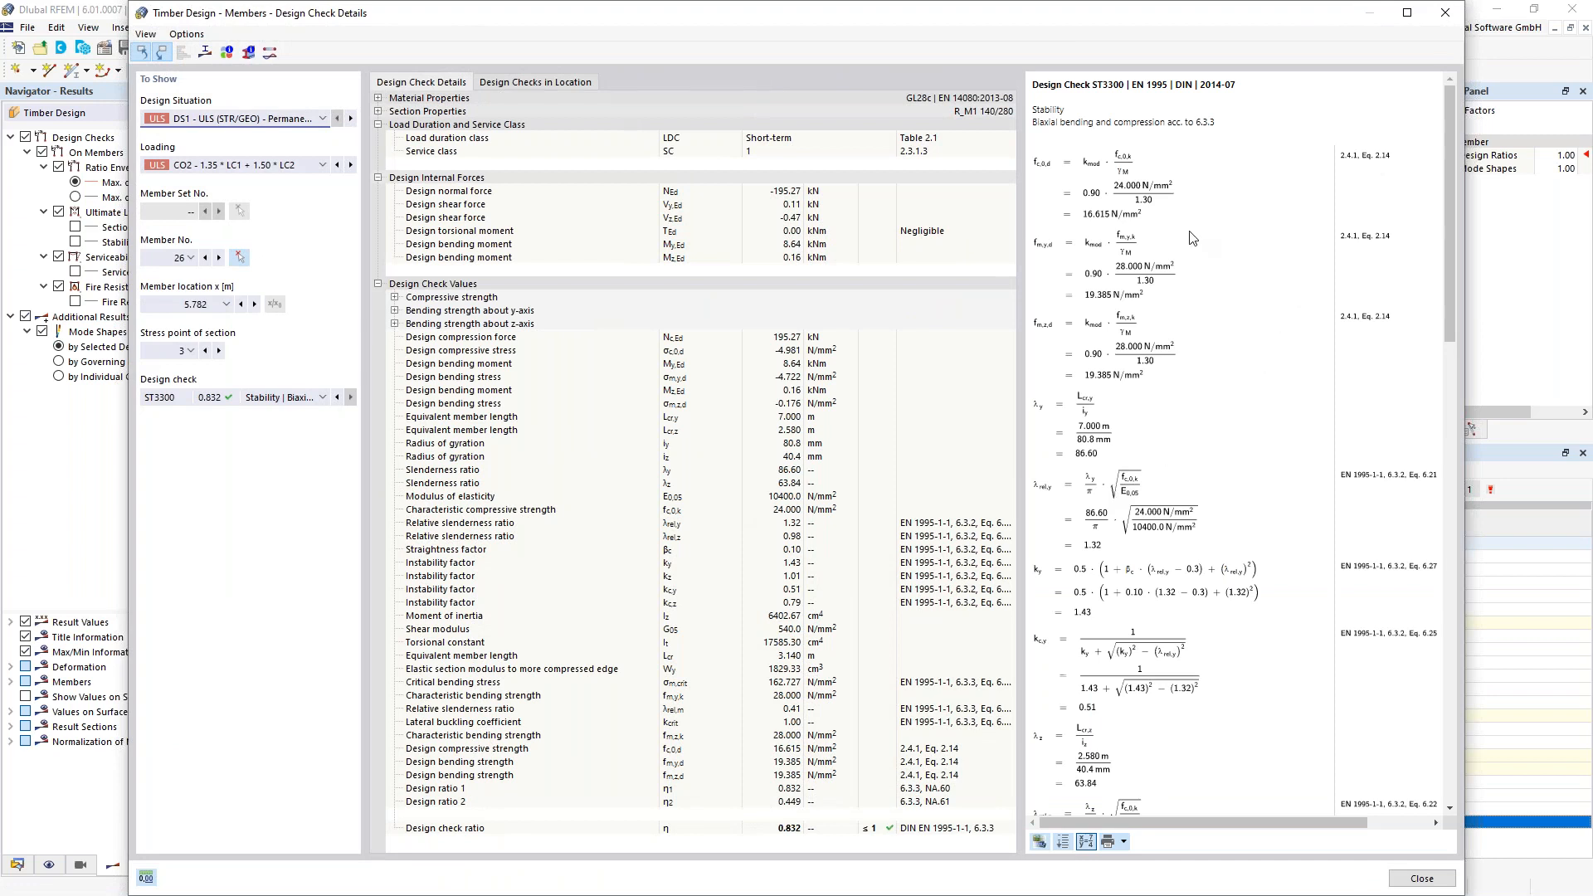
- Read through the formulas of design check ST3300 for member 26 and send them to the printout report
scroll(1193, 240, "down", 3)
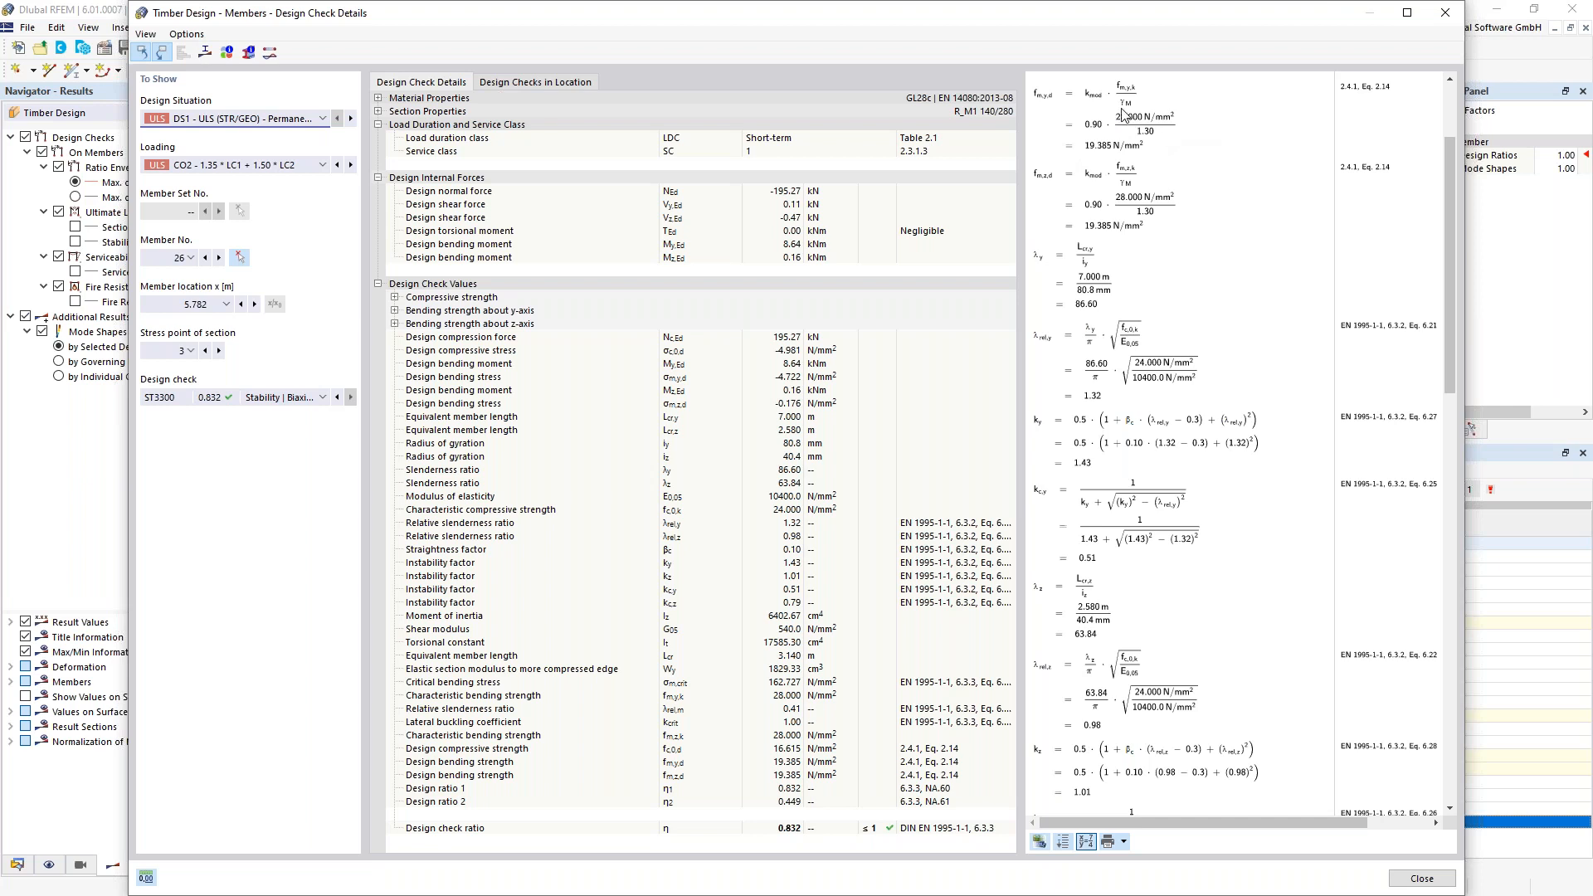
scroll(1222, 184, "up", 3)
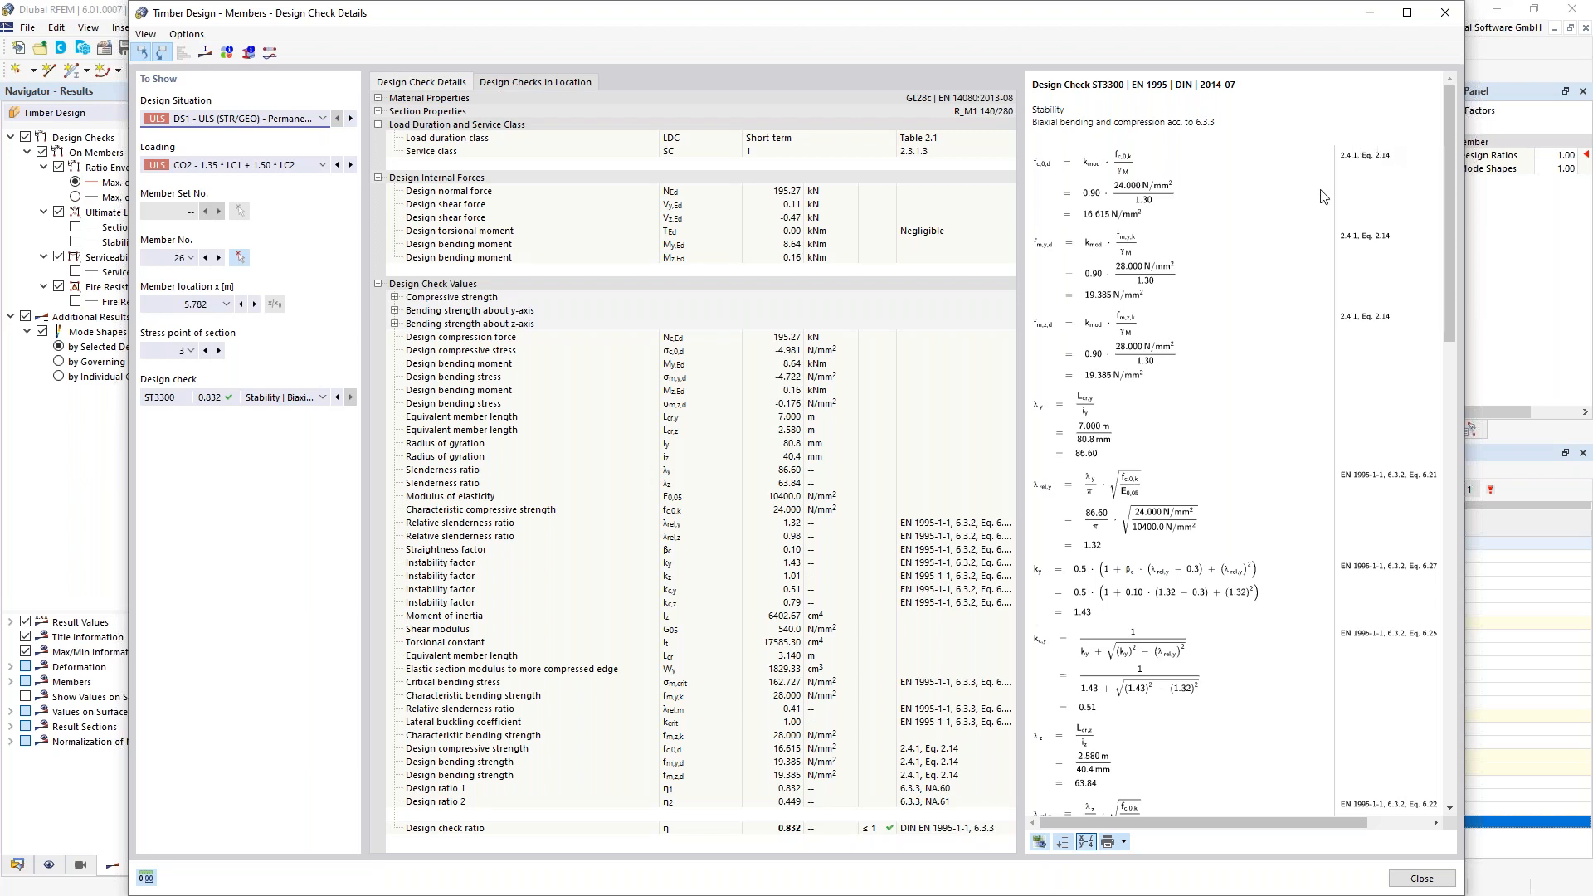
scroll(1336, 302, "down", 7)
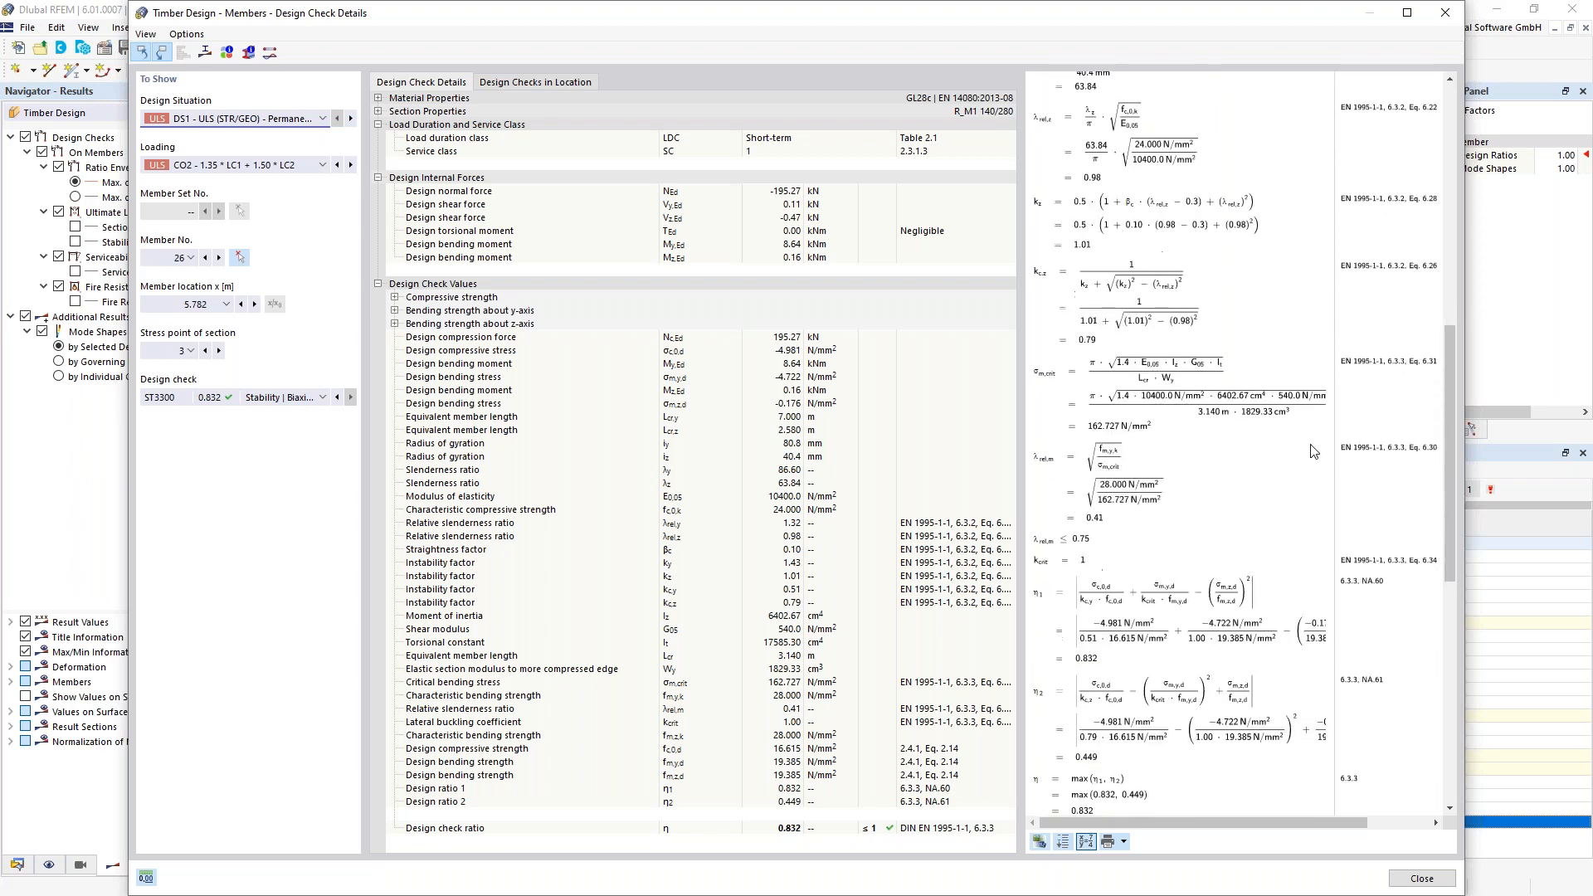
scroll(1218, 612, "down", 6)
scroll(1216, 612, "up", 13)
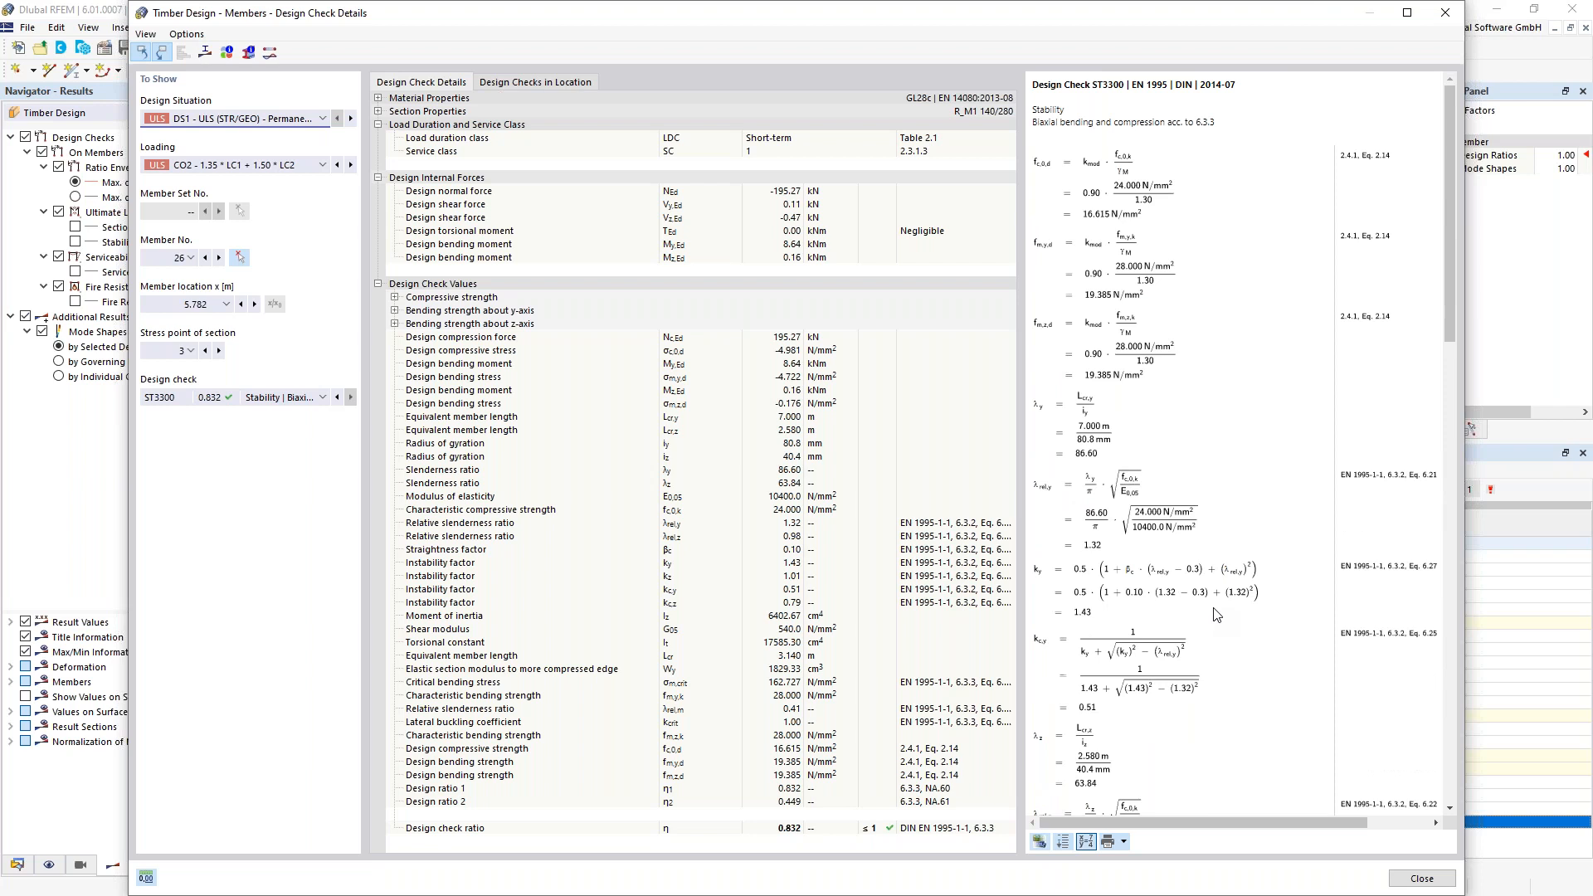
left_click(1125, 842)
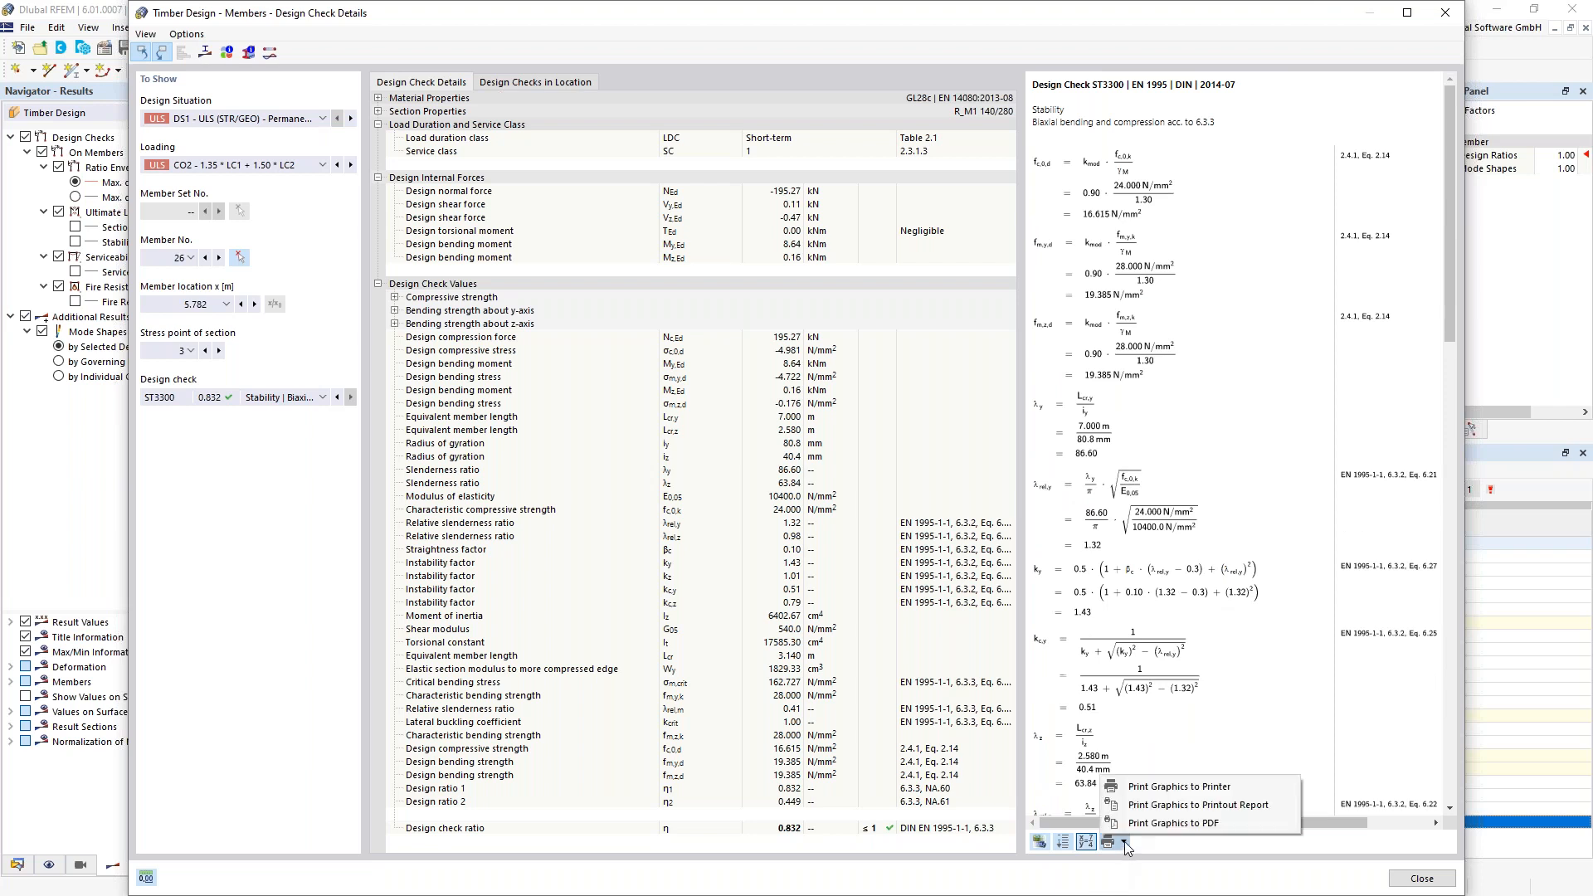
left_click(1161, 806)
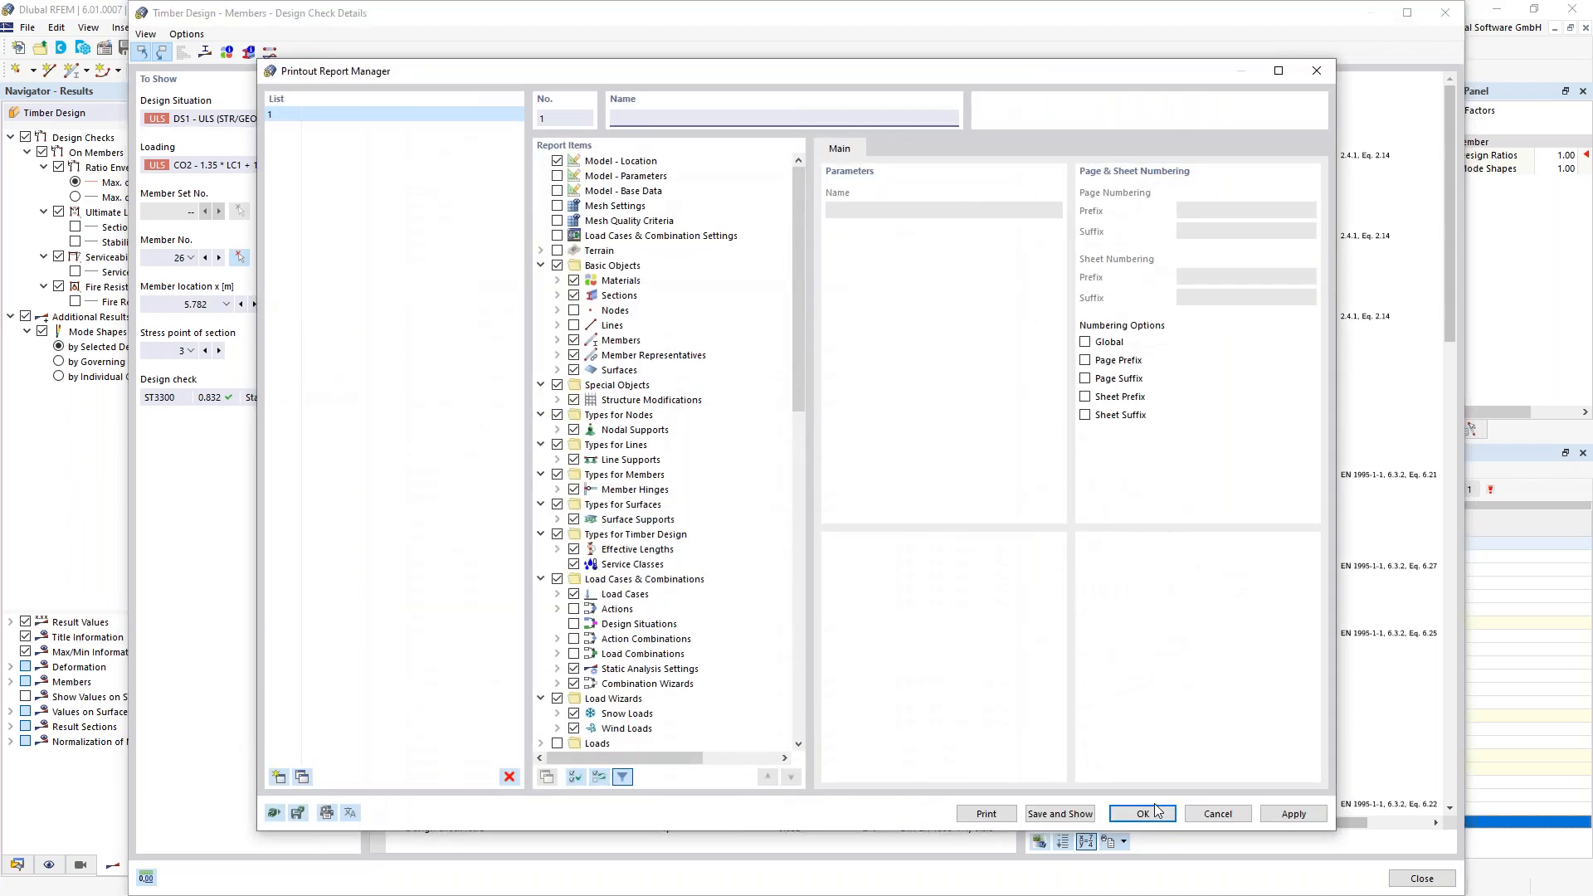
- Clear all preselected report items and include the Timber Design global settings, design situations, materials and sections
left_click(599, 778)
left_click(597, 778)
scroll(614, 664, "down", 15)
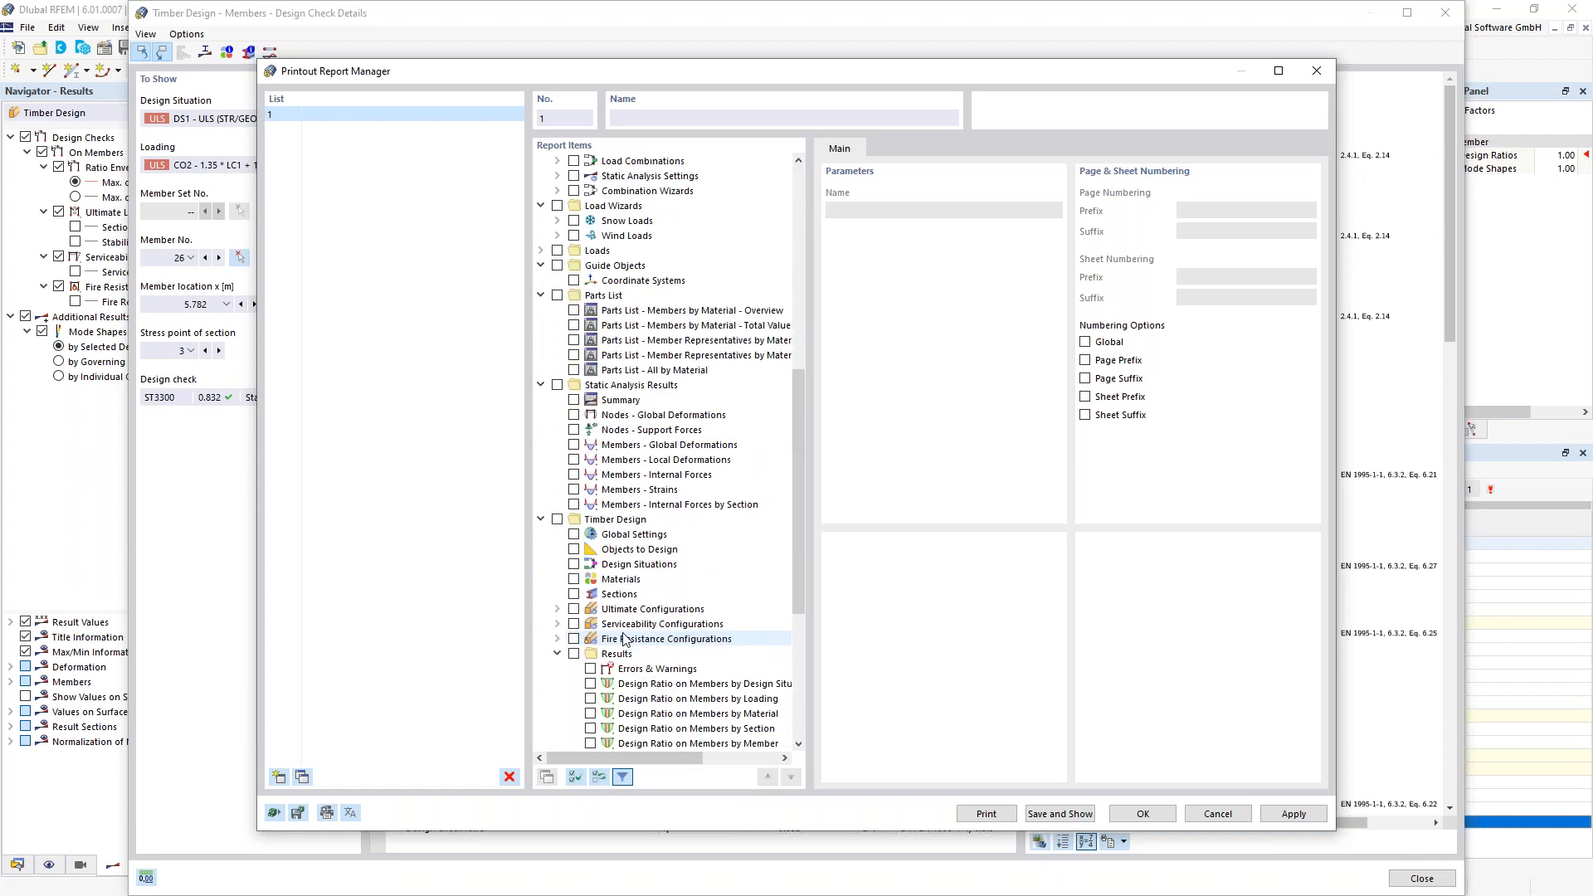
left_click(556, 384)
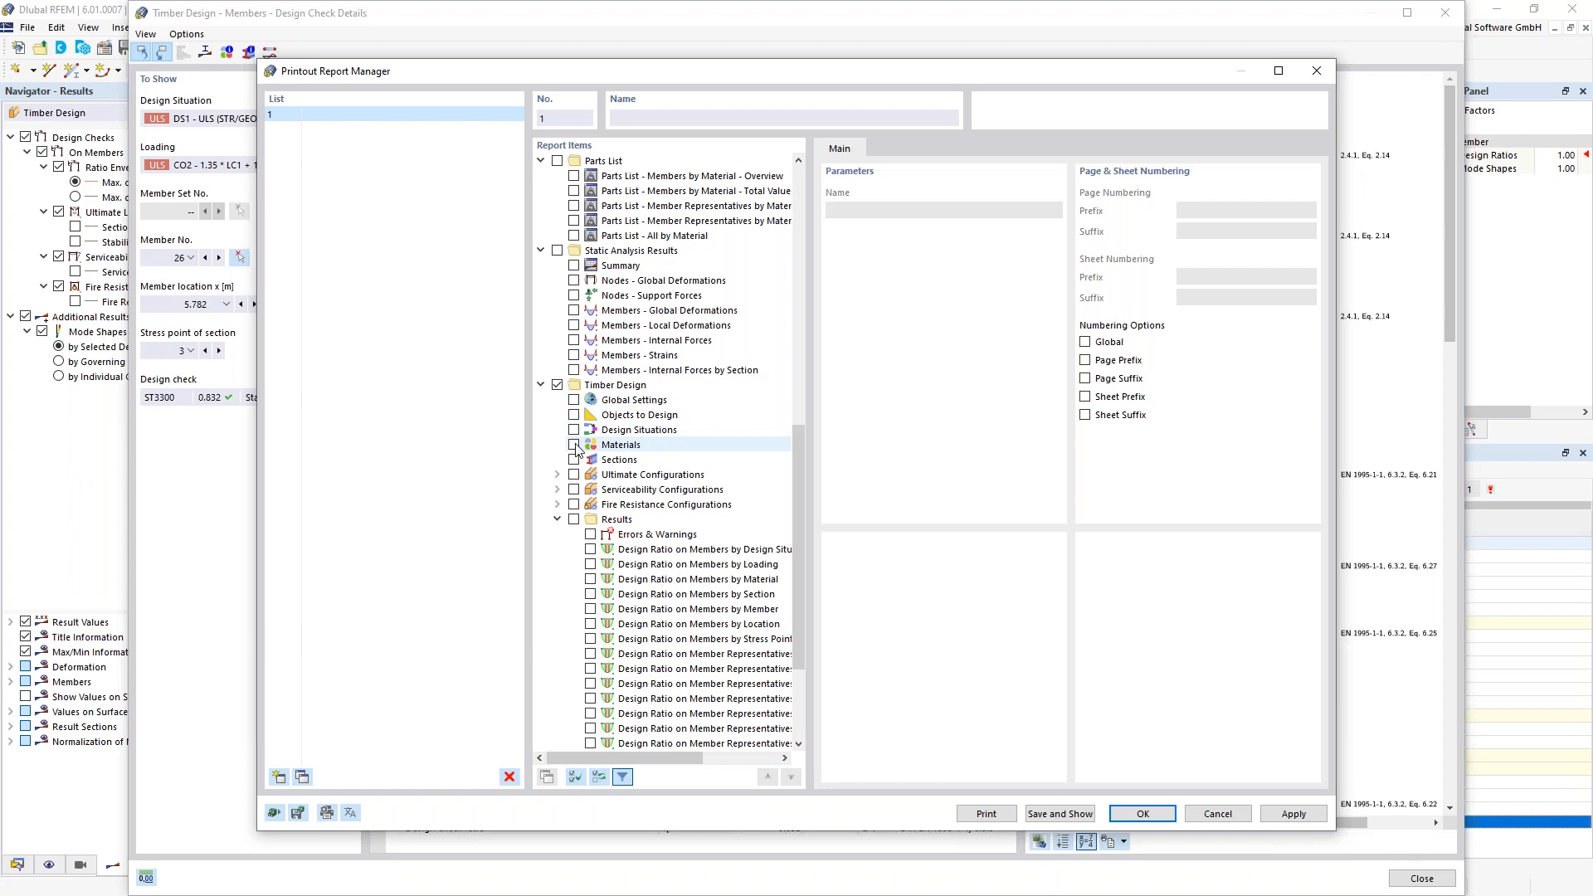
left_click(574, 400)
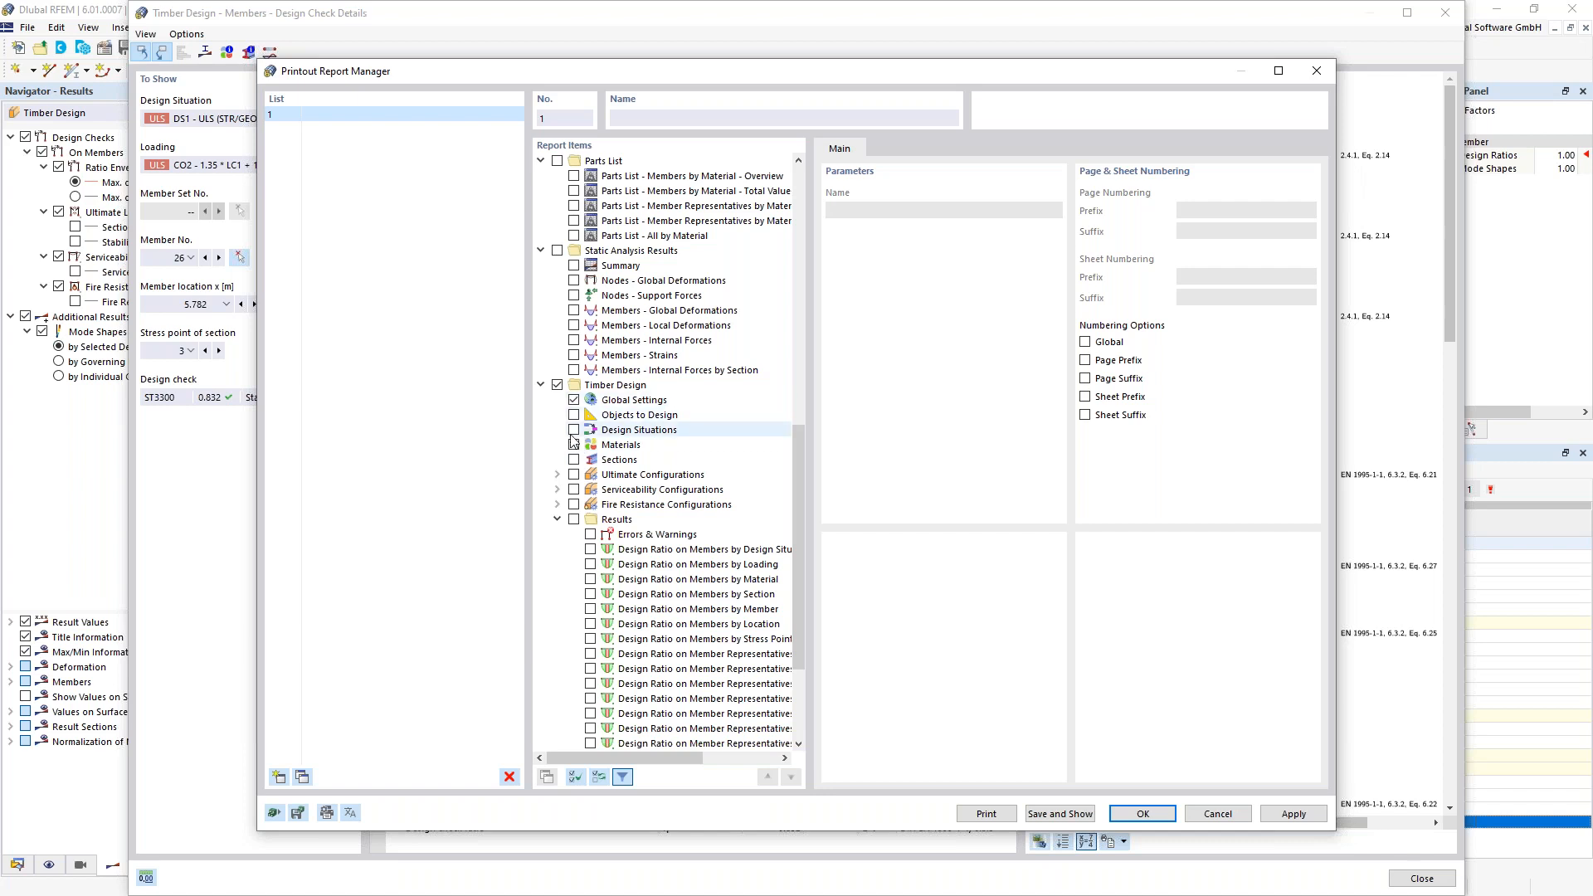
left_click(573, 430)
left_click(573, 445)
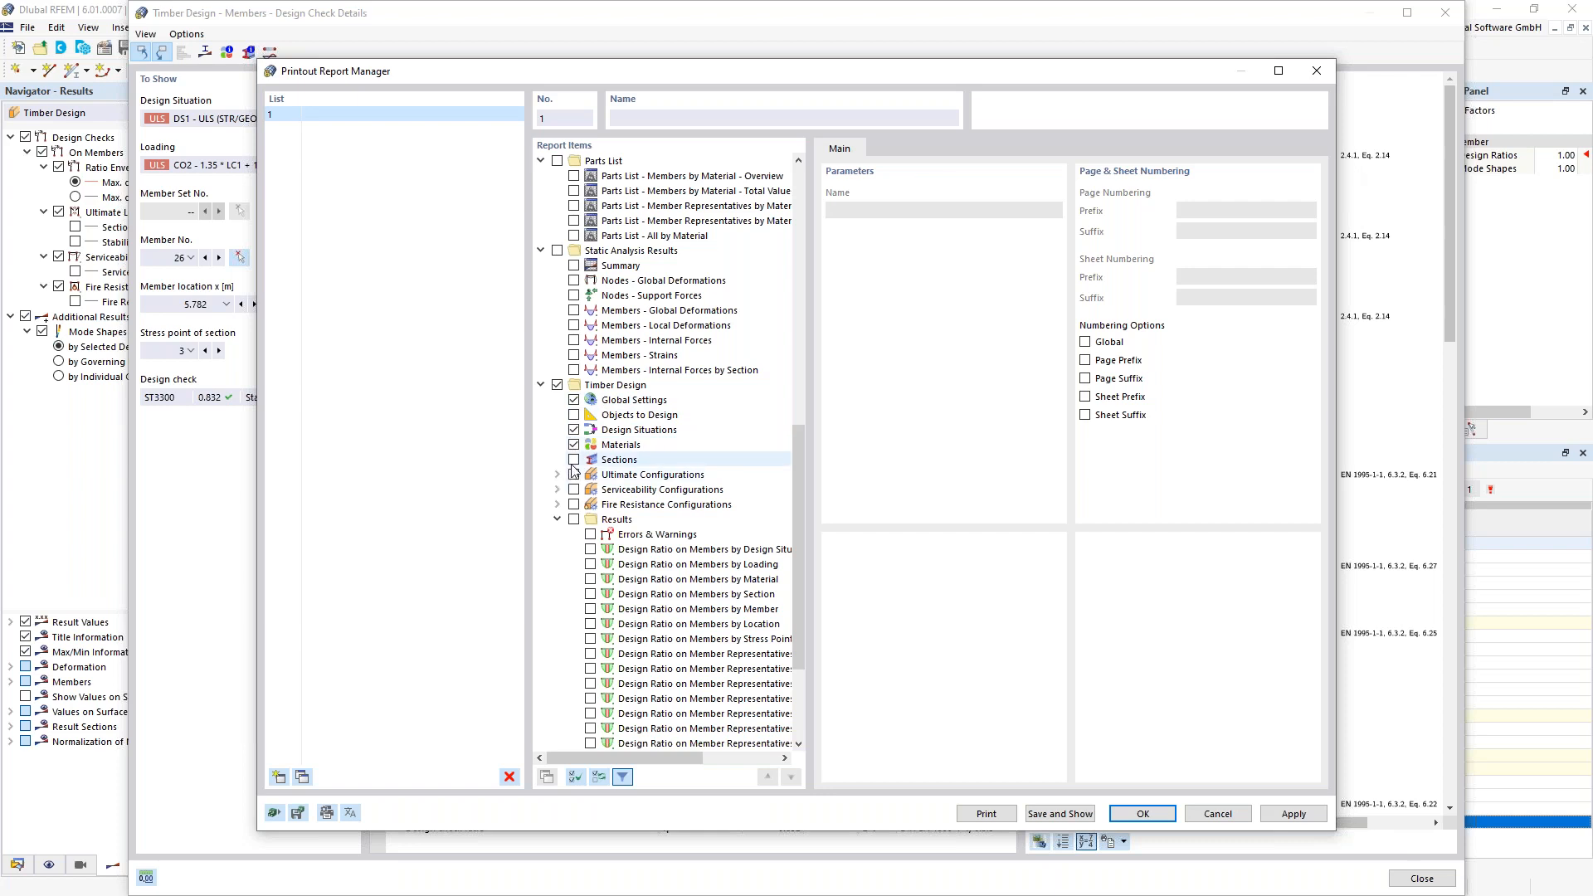
left_click(573, 461)
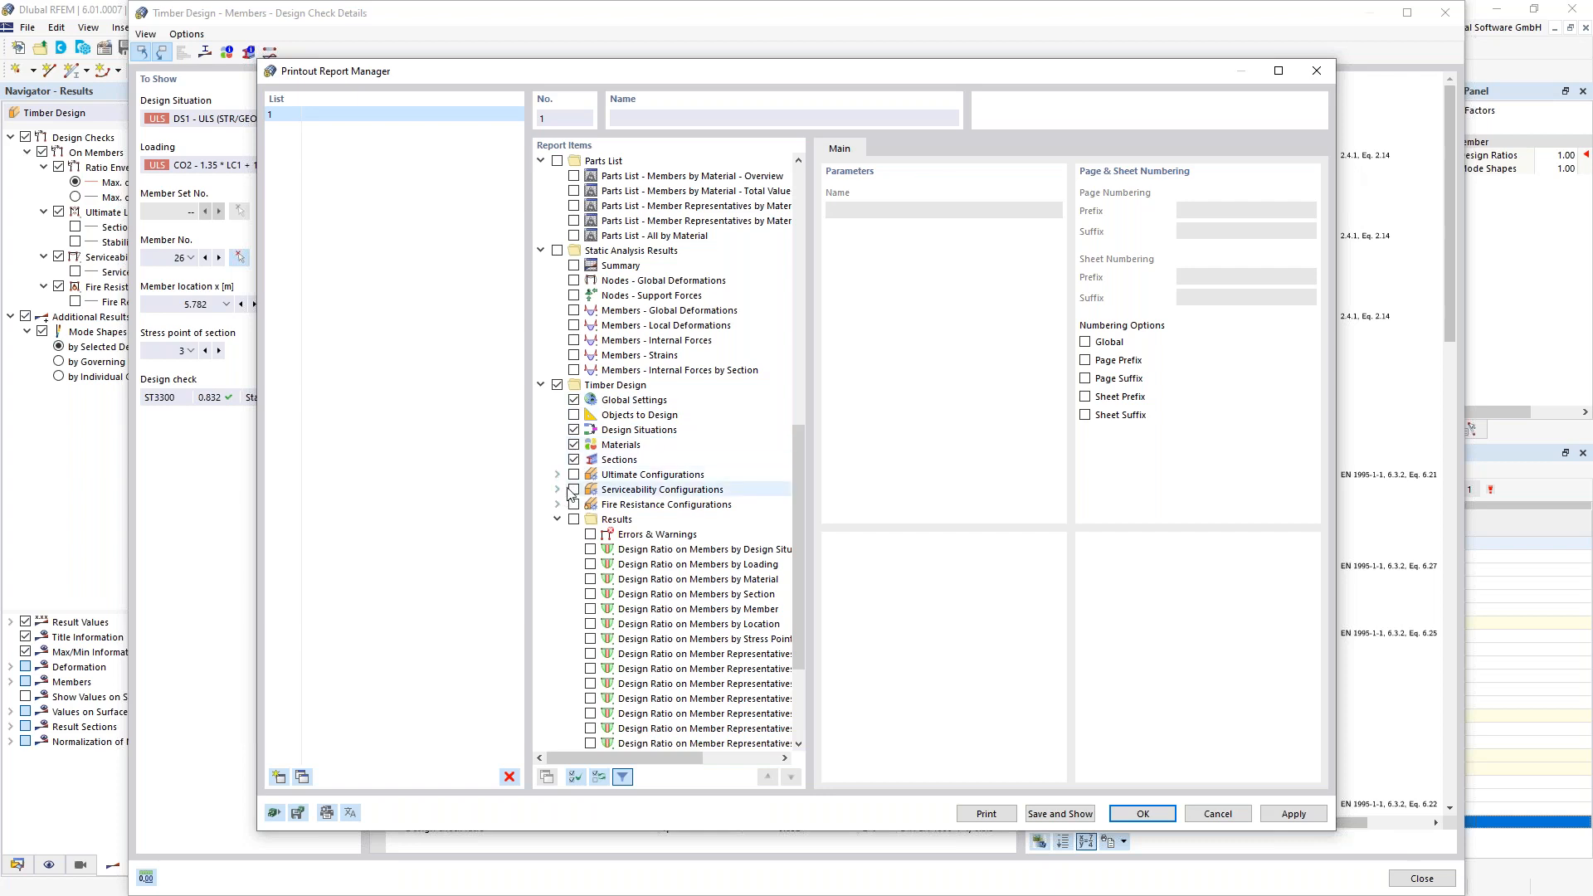
- Add the Timber Design serviceability configurations and the fire resistance configurations with their settings to the report
left_click(573, 490)
left_click(557, 490)
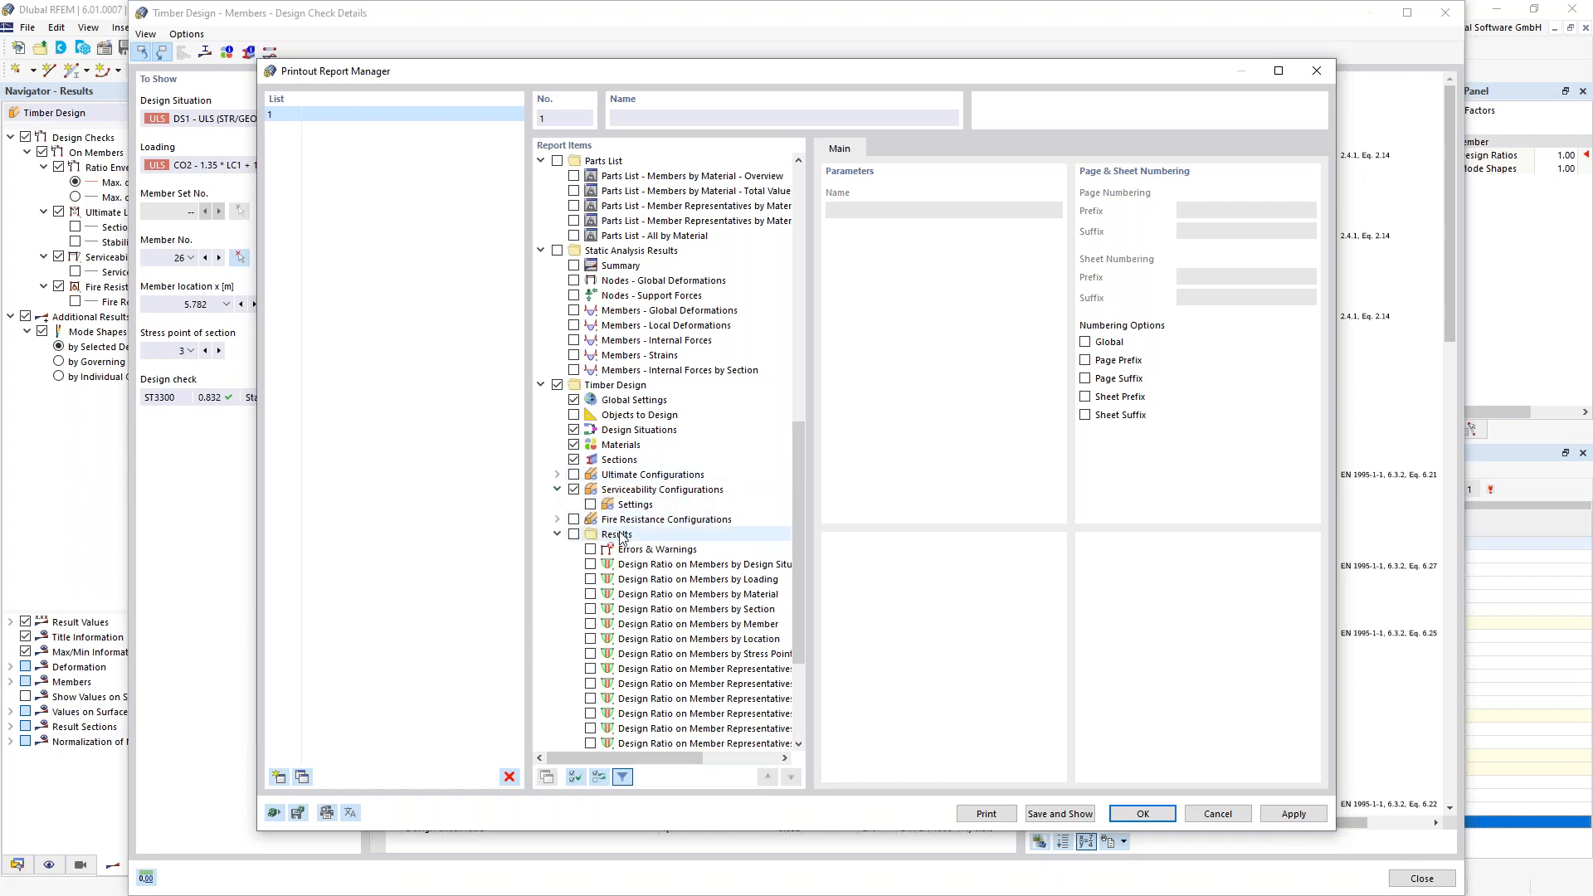
left_click(556, 520)
left_click(573, 519)
left_click(590, 535)
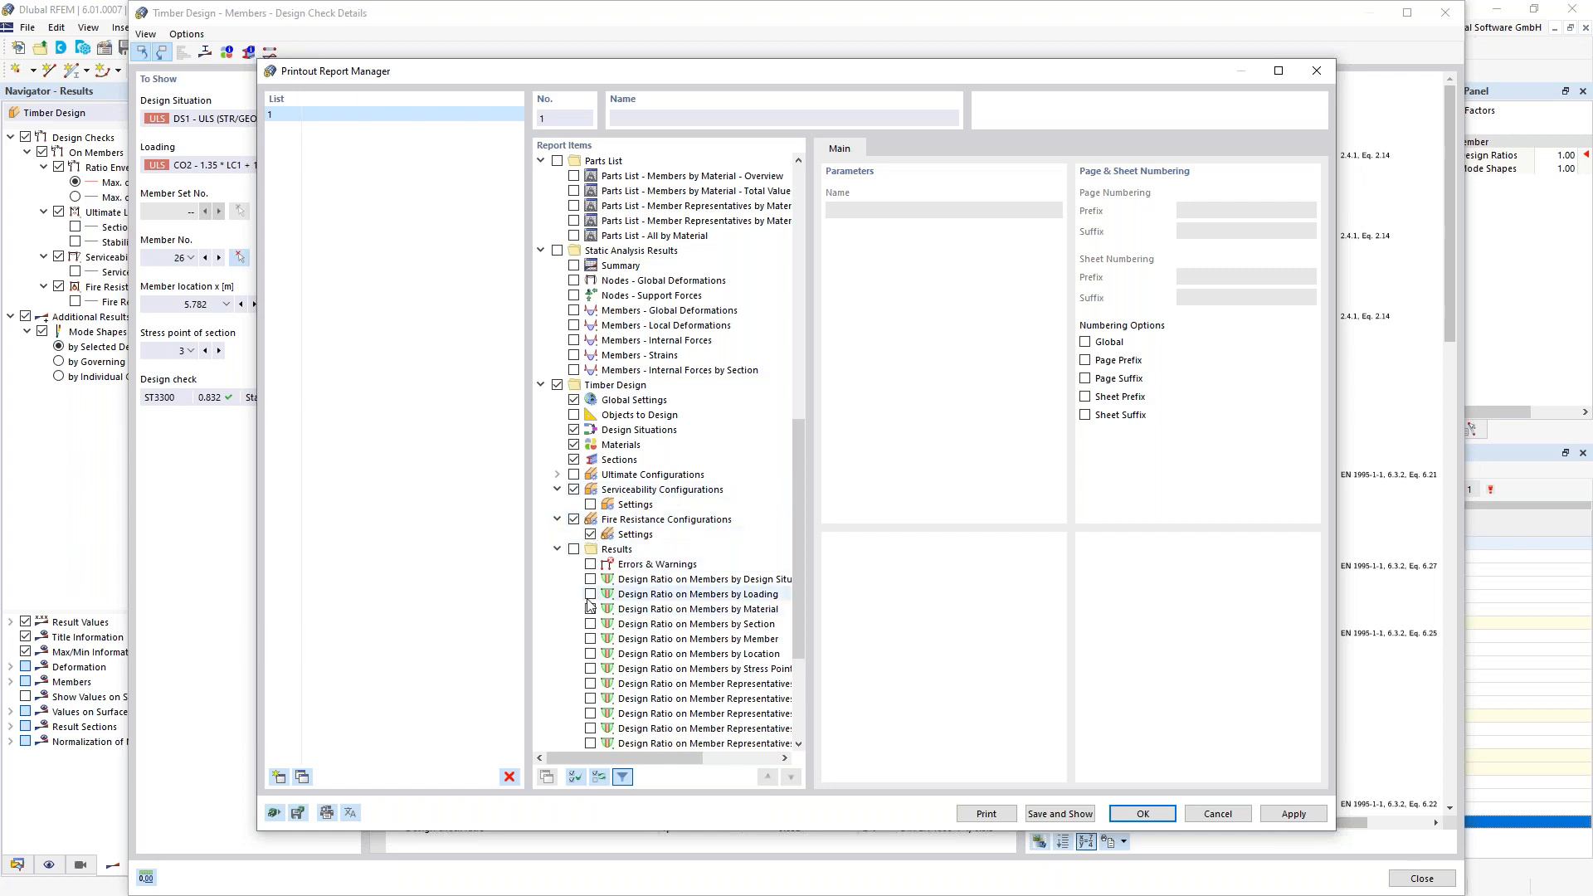
- Include the Timber Design results in the report with design ratios on members by design situation and by section
scroll(591, 604, "down", 3)
scroll(589, 599, "down", 2)
left_click(574, 355)
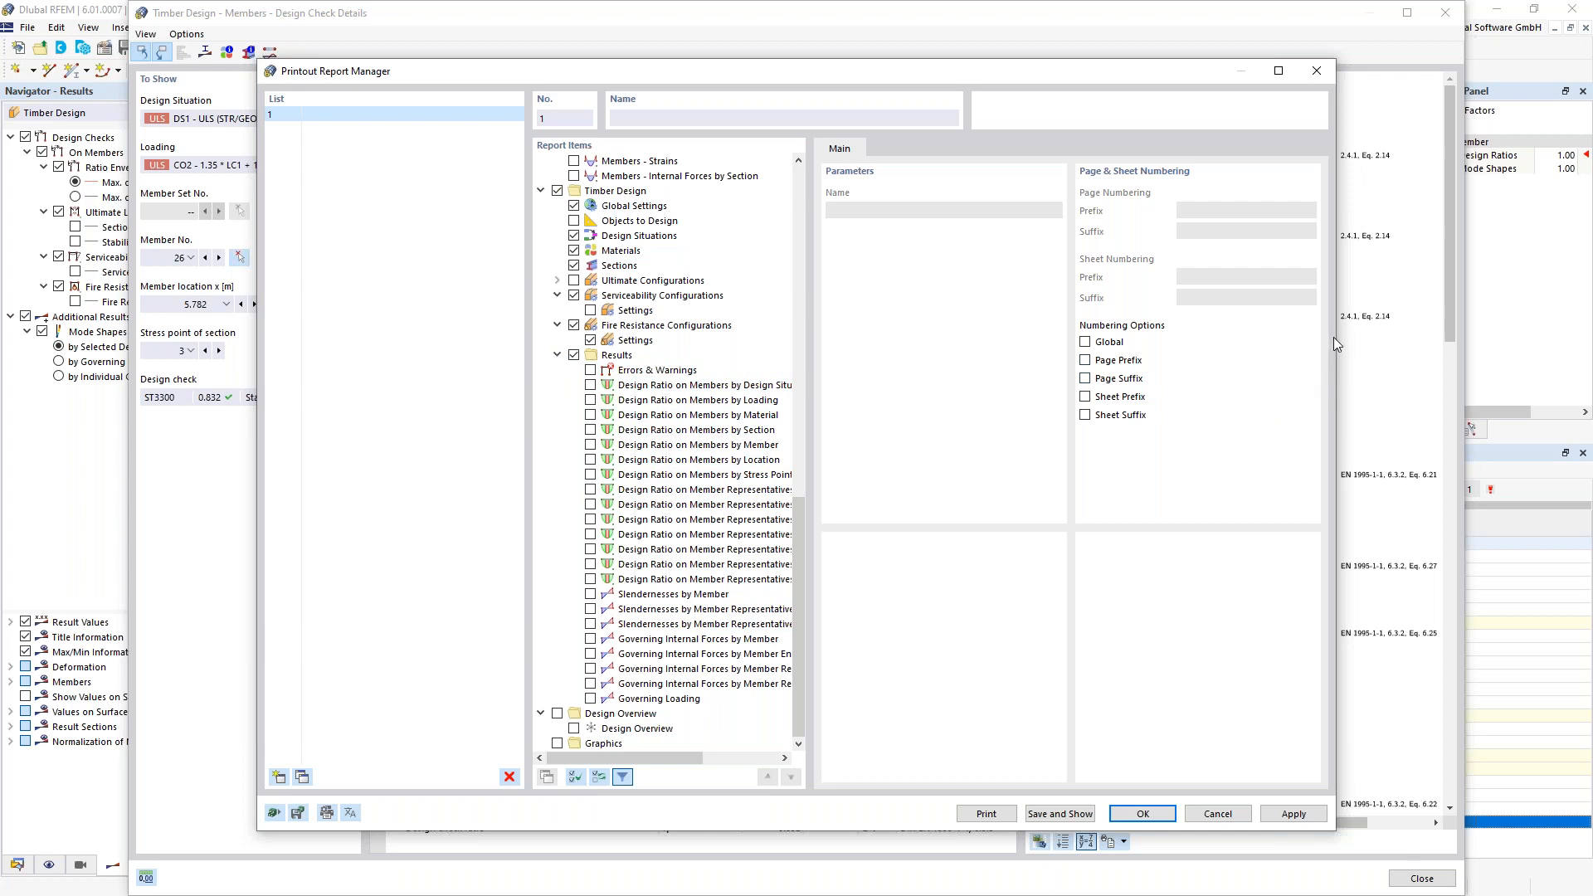
left_click_drag(1334, 337, 1531, 337)
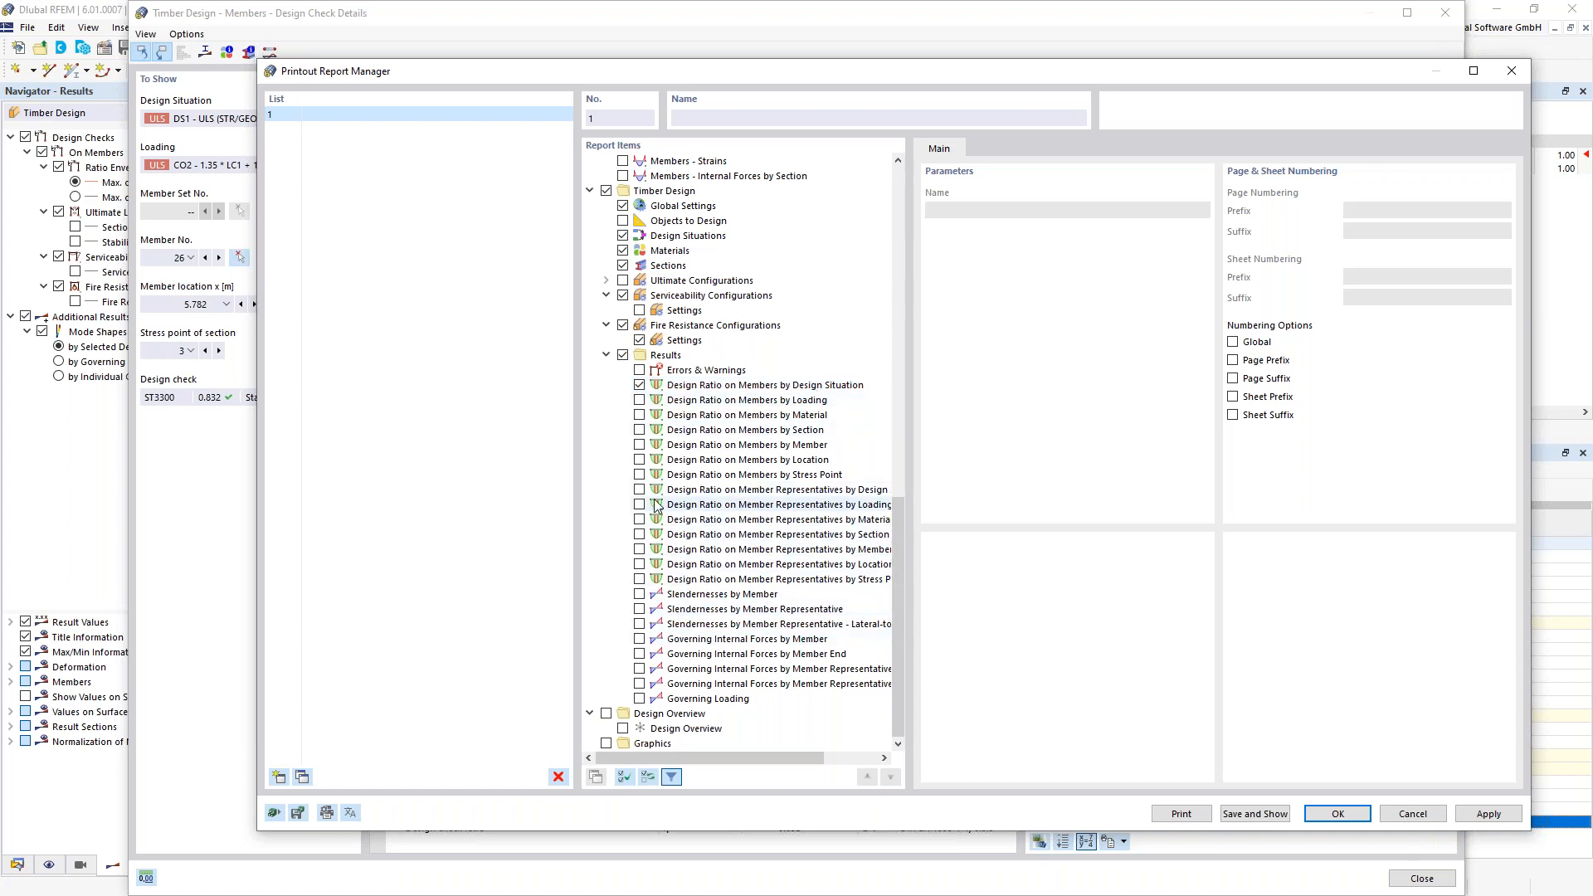
left_click(639, 430)
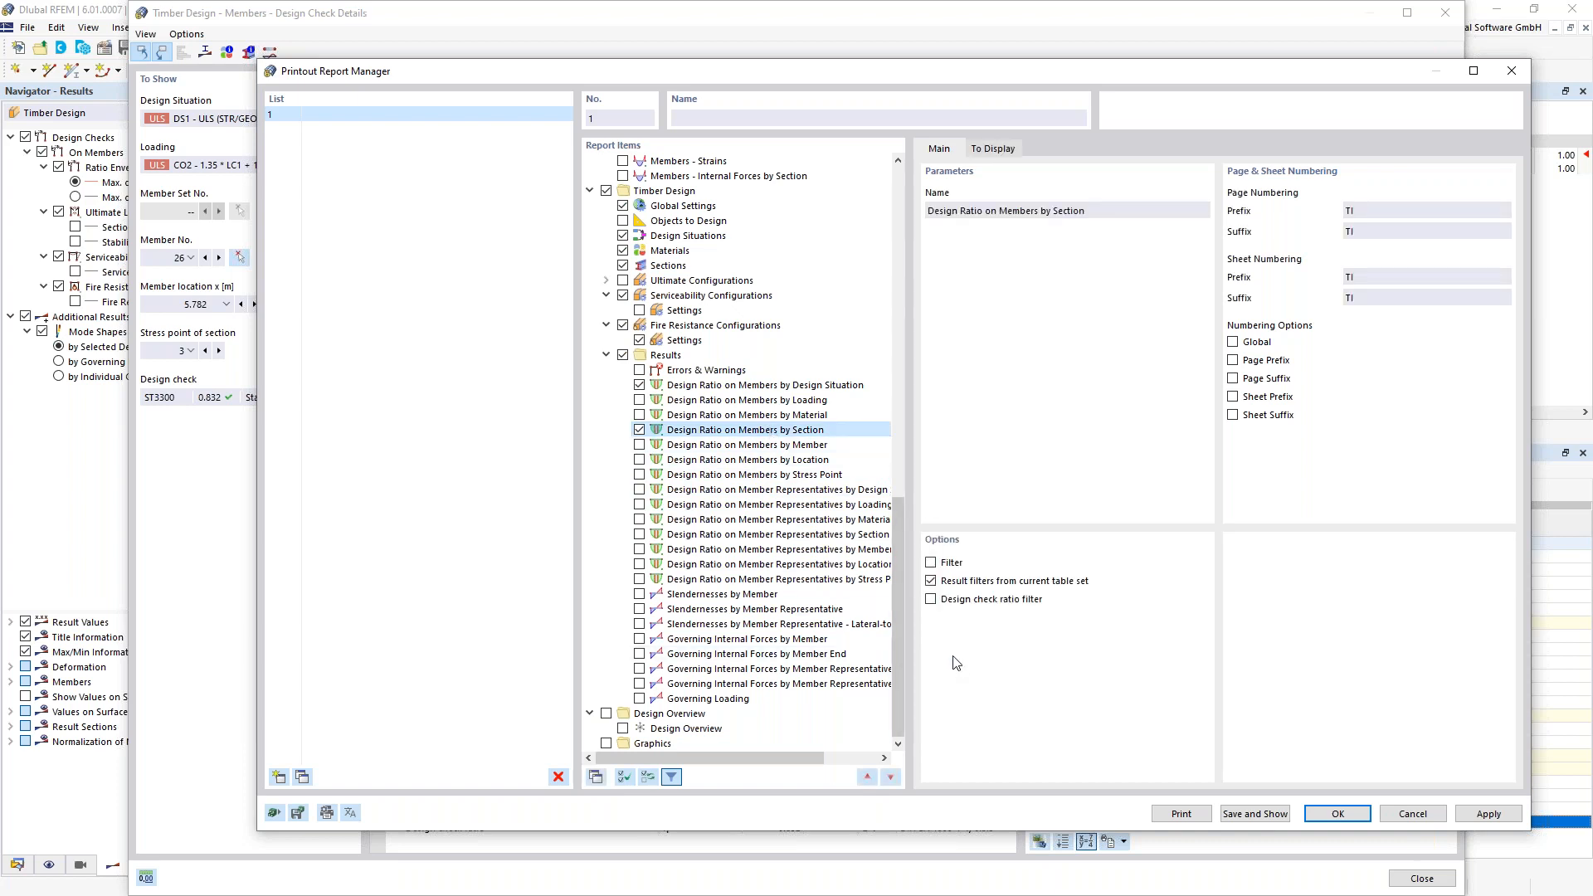
- Apply a design check ratio filter of 0,6 to the by-section member ratios and confirm the printout report settings
left_click(931, 599)
left_click(1282, 580)
type("0,6")
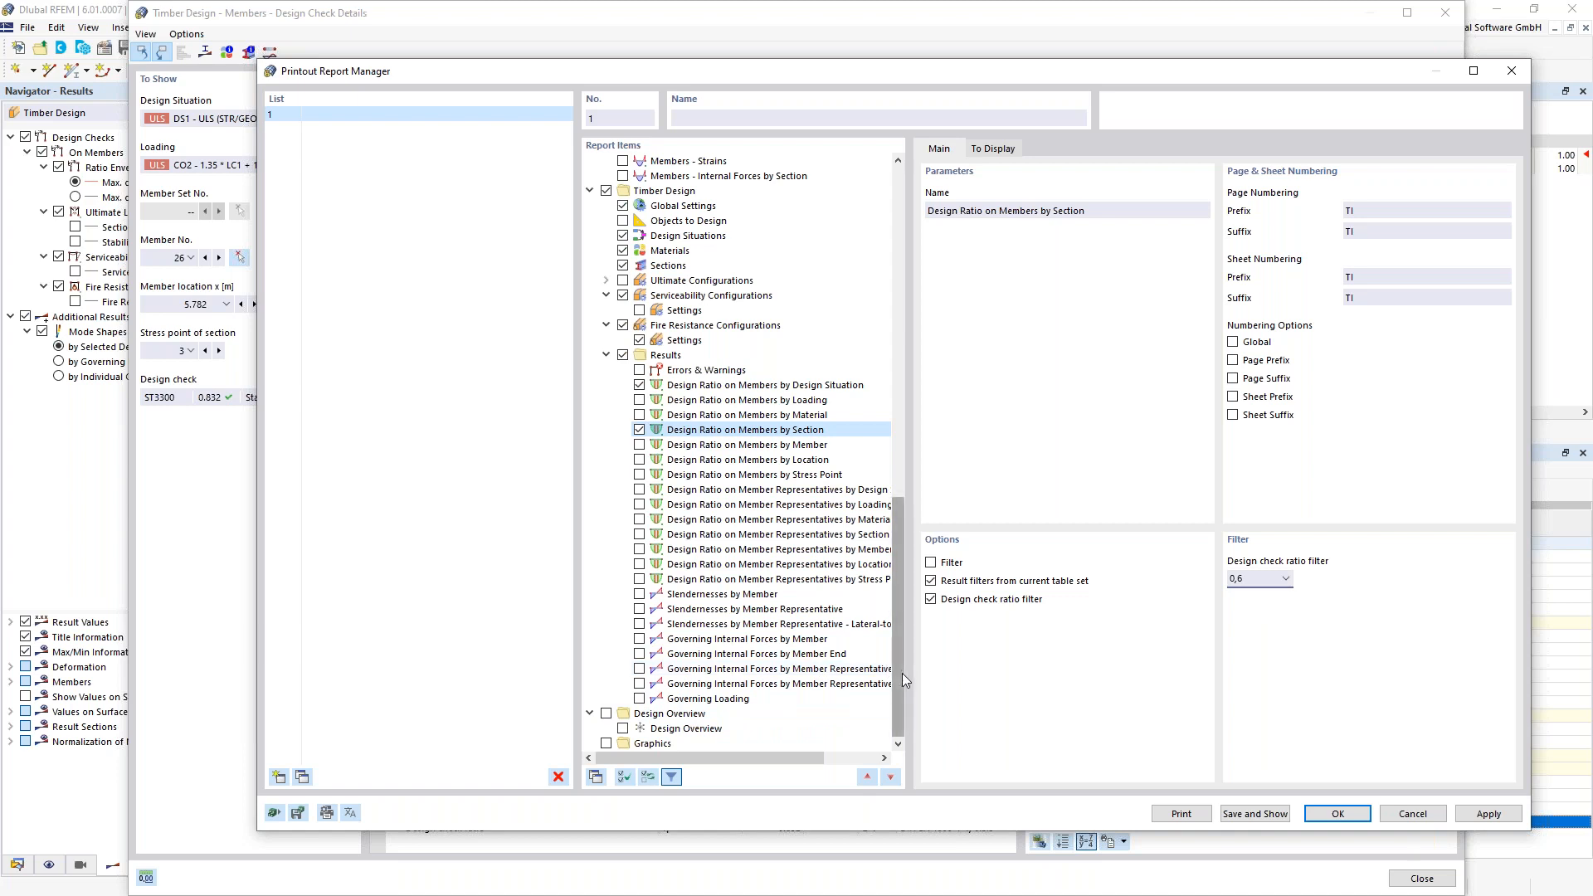
left_click(1338, 814)
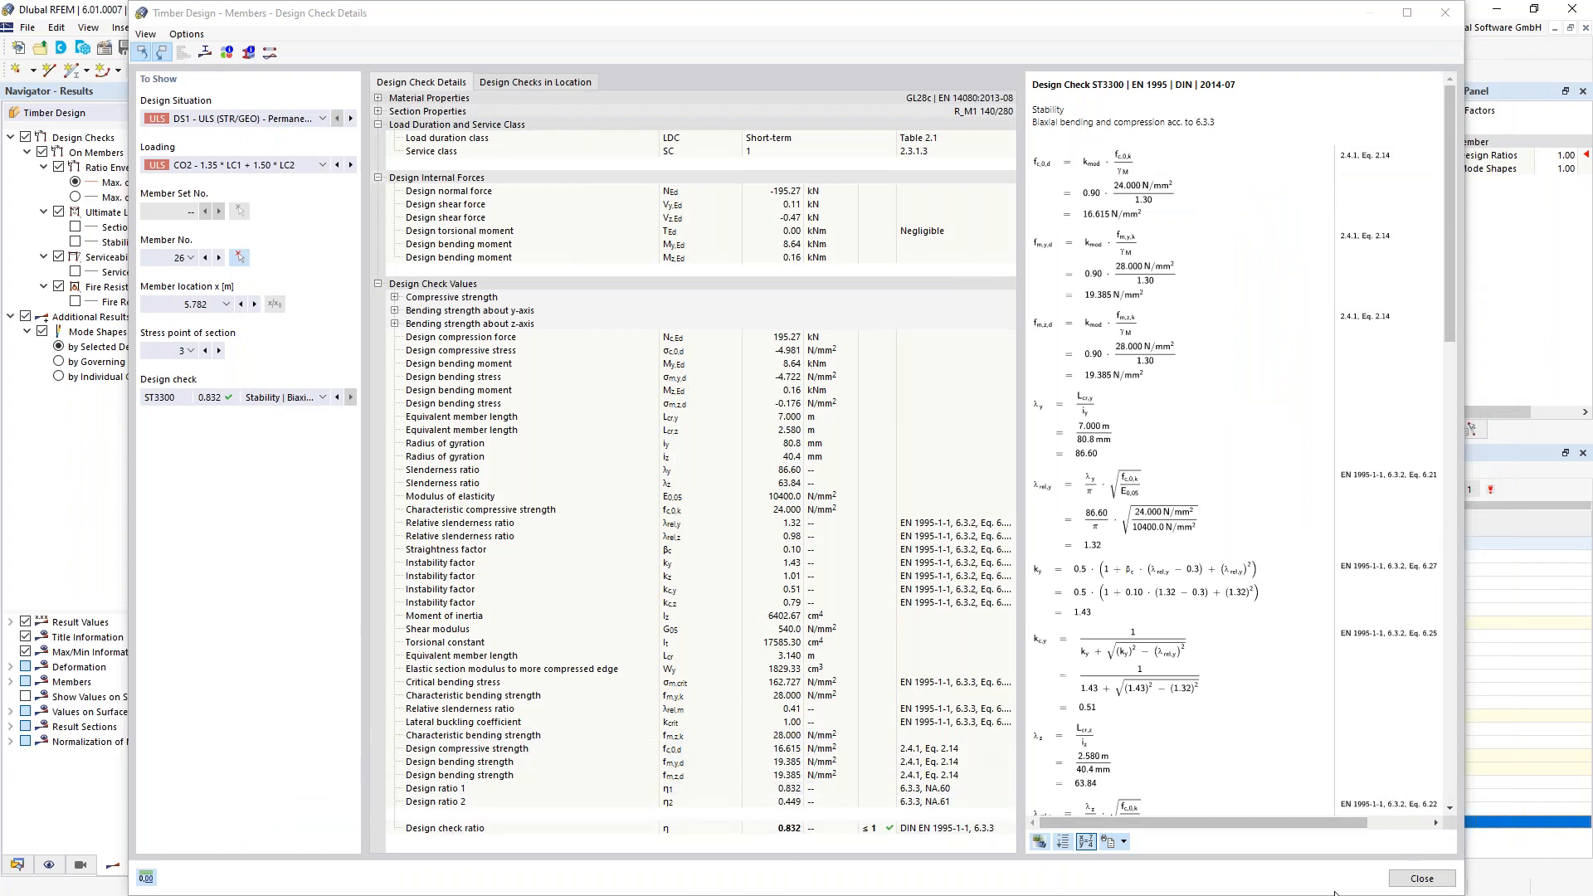
- Close the design check details and view the member design ratios by member and by section
left_click(1412, 883)
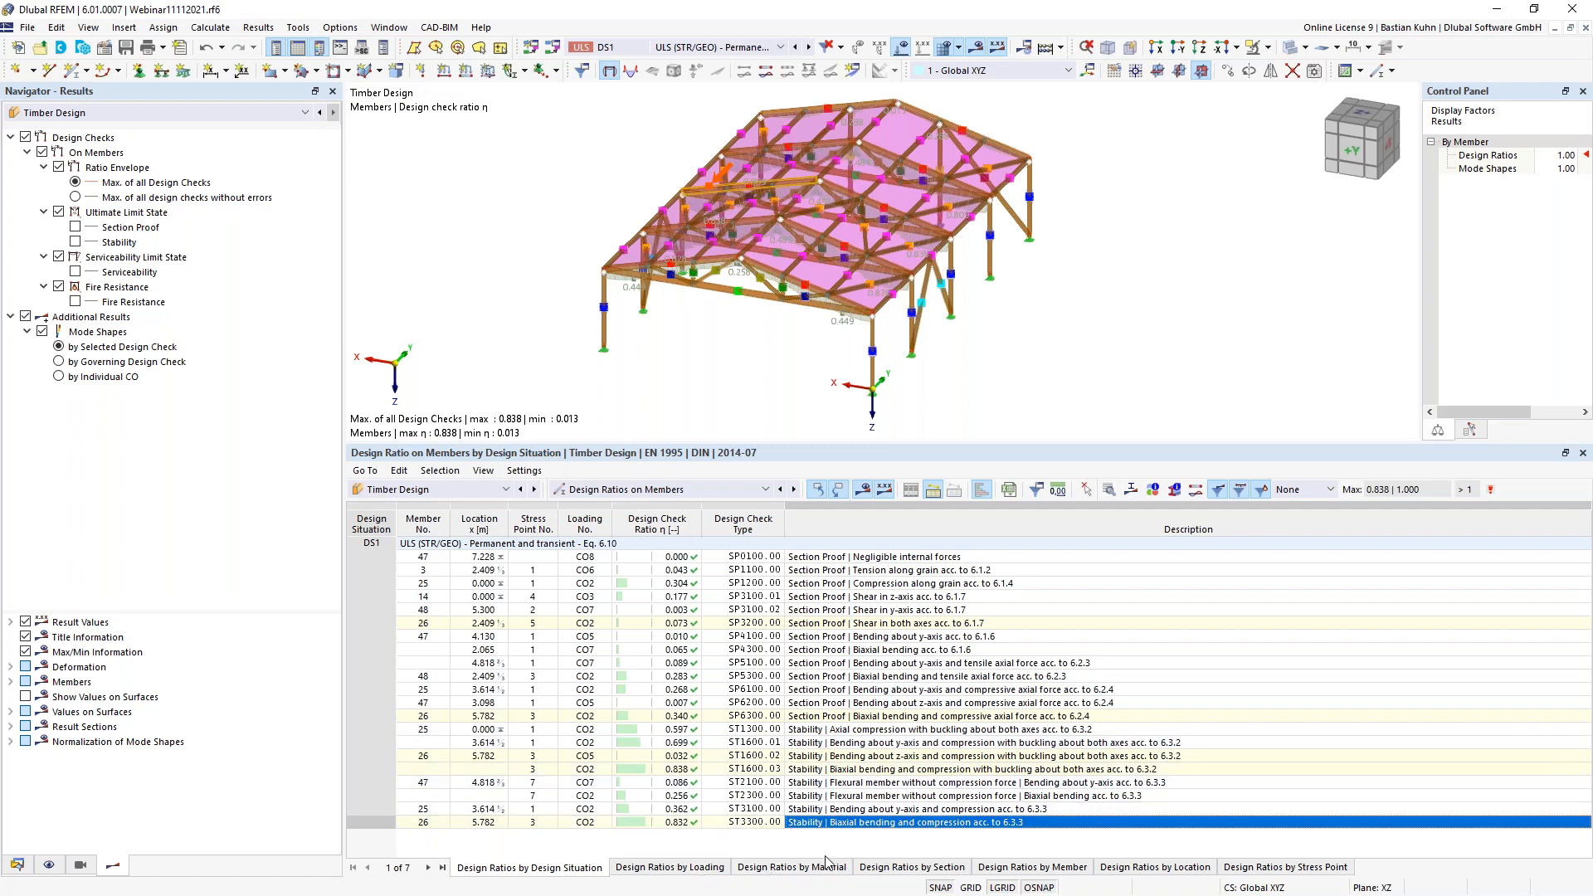
left_click(1020, 869)
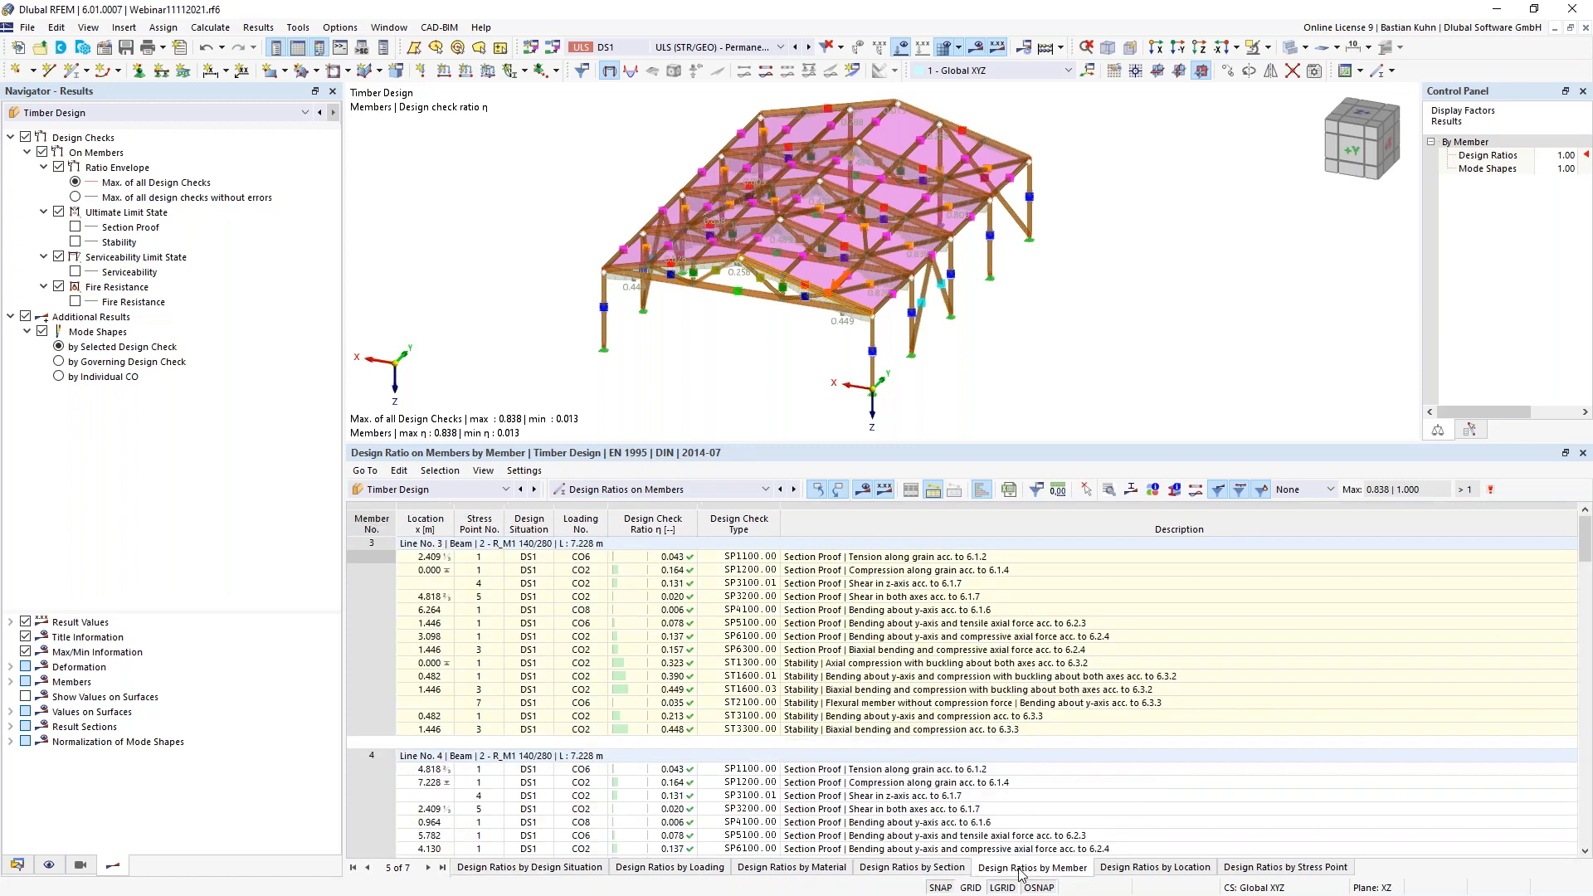
left_click(920, 867)
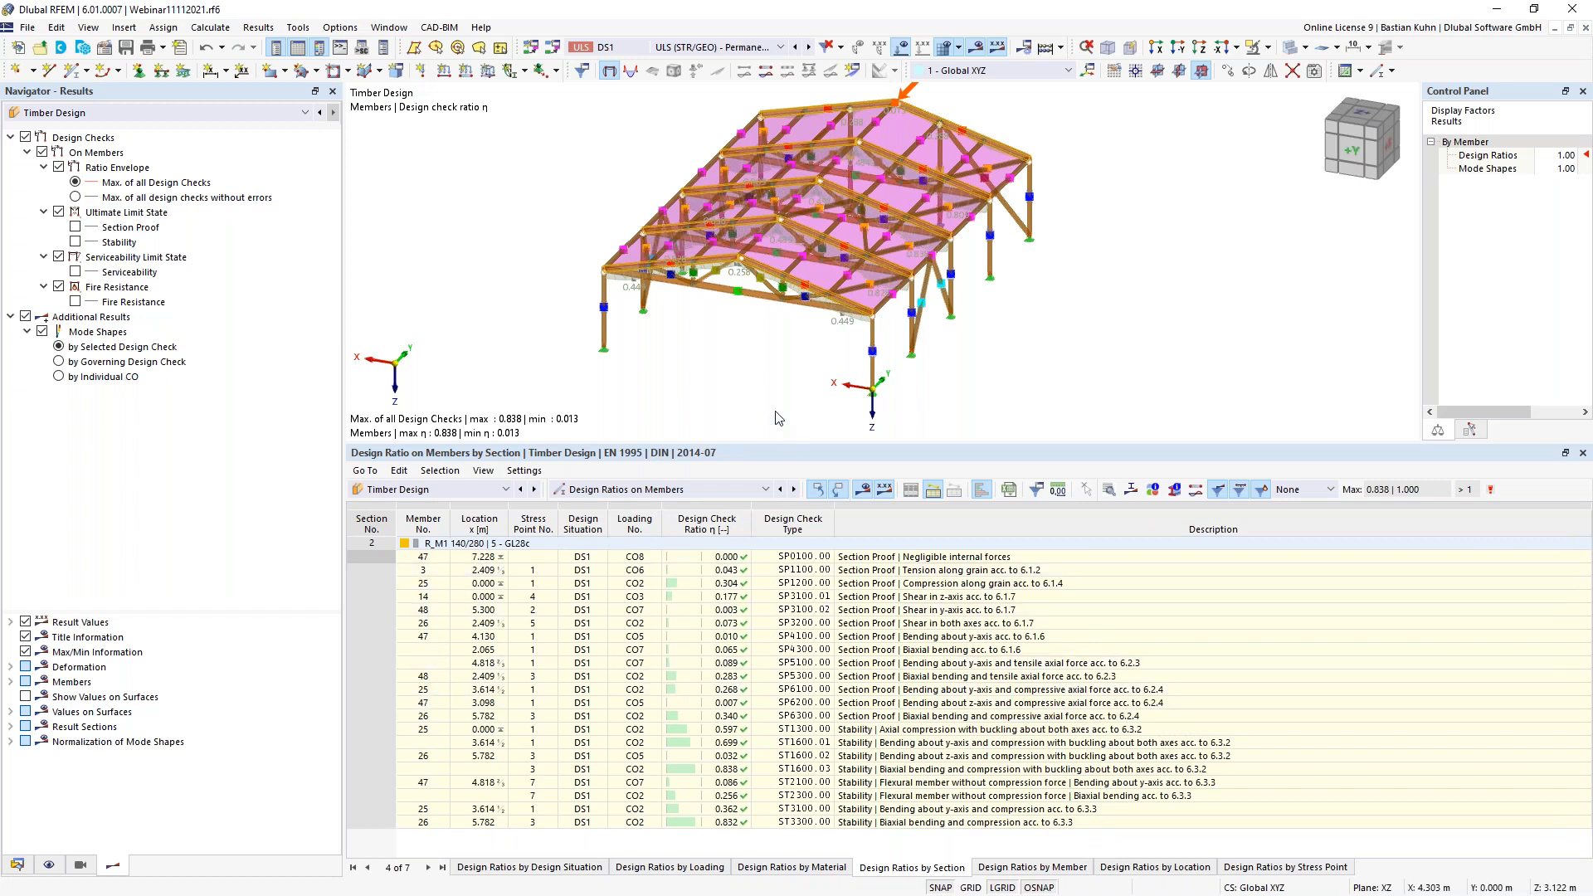
- Limit the by-section design ratios to the R_M1 140/260 horizontal beams and locate stability check ST1600.01
left_click(736, 294)
middle_click_drag(745, 346, 755, 324, "ctrl")
left_click(932, 491)
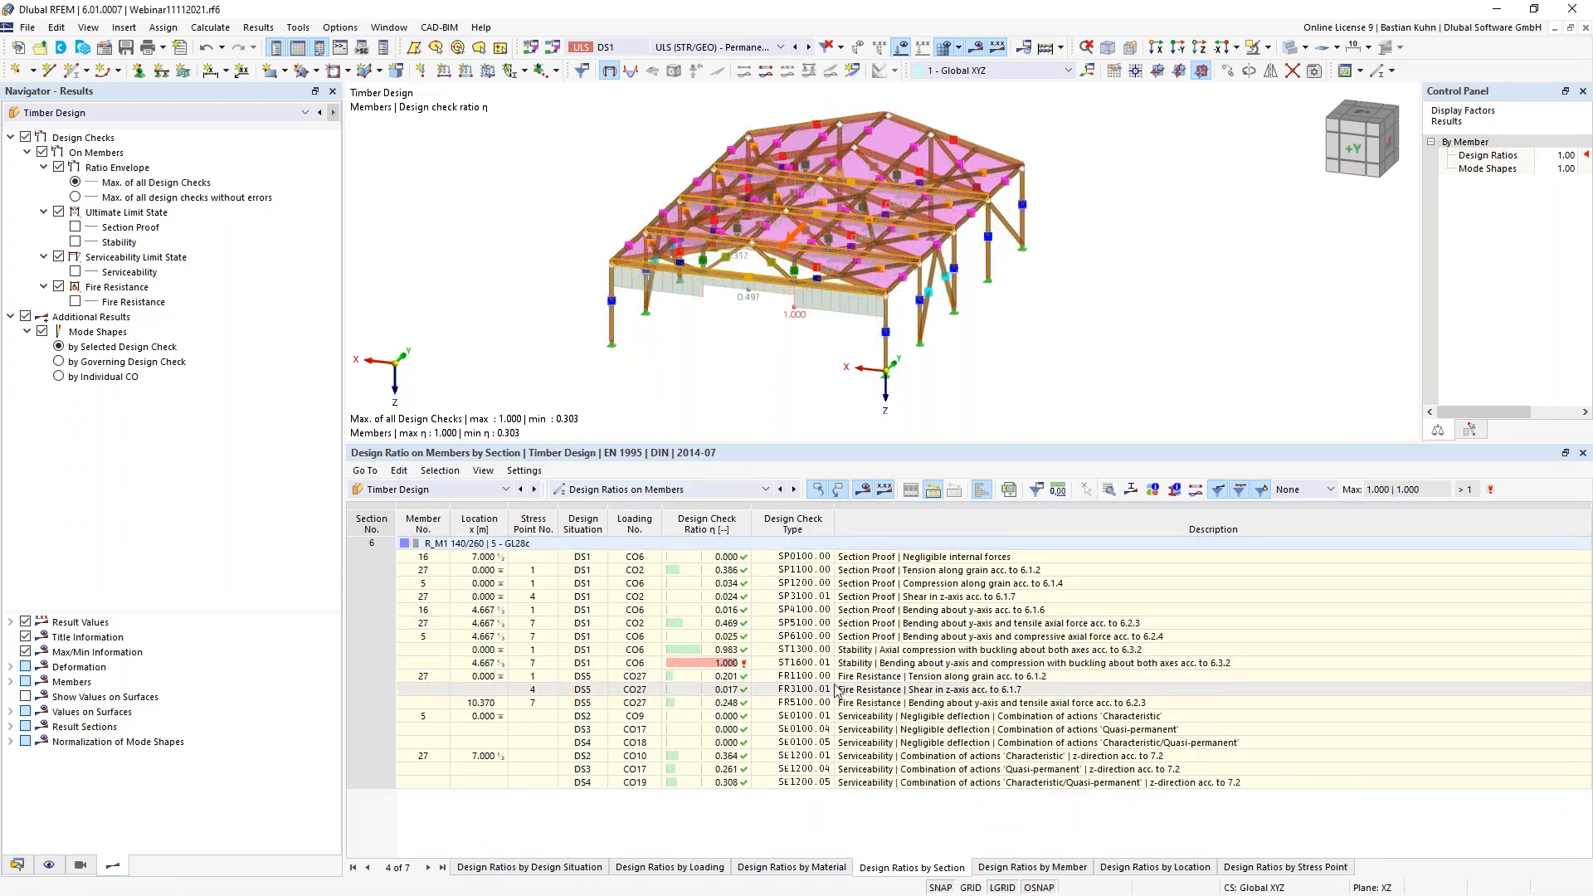
left_click(1137, 666)
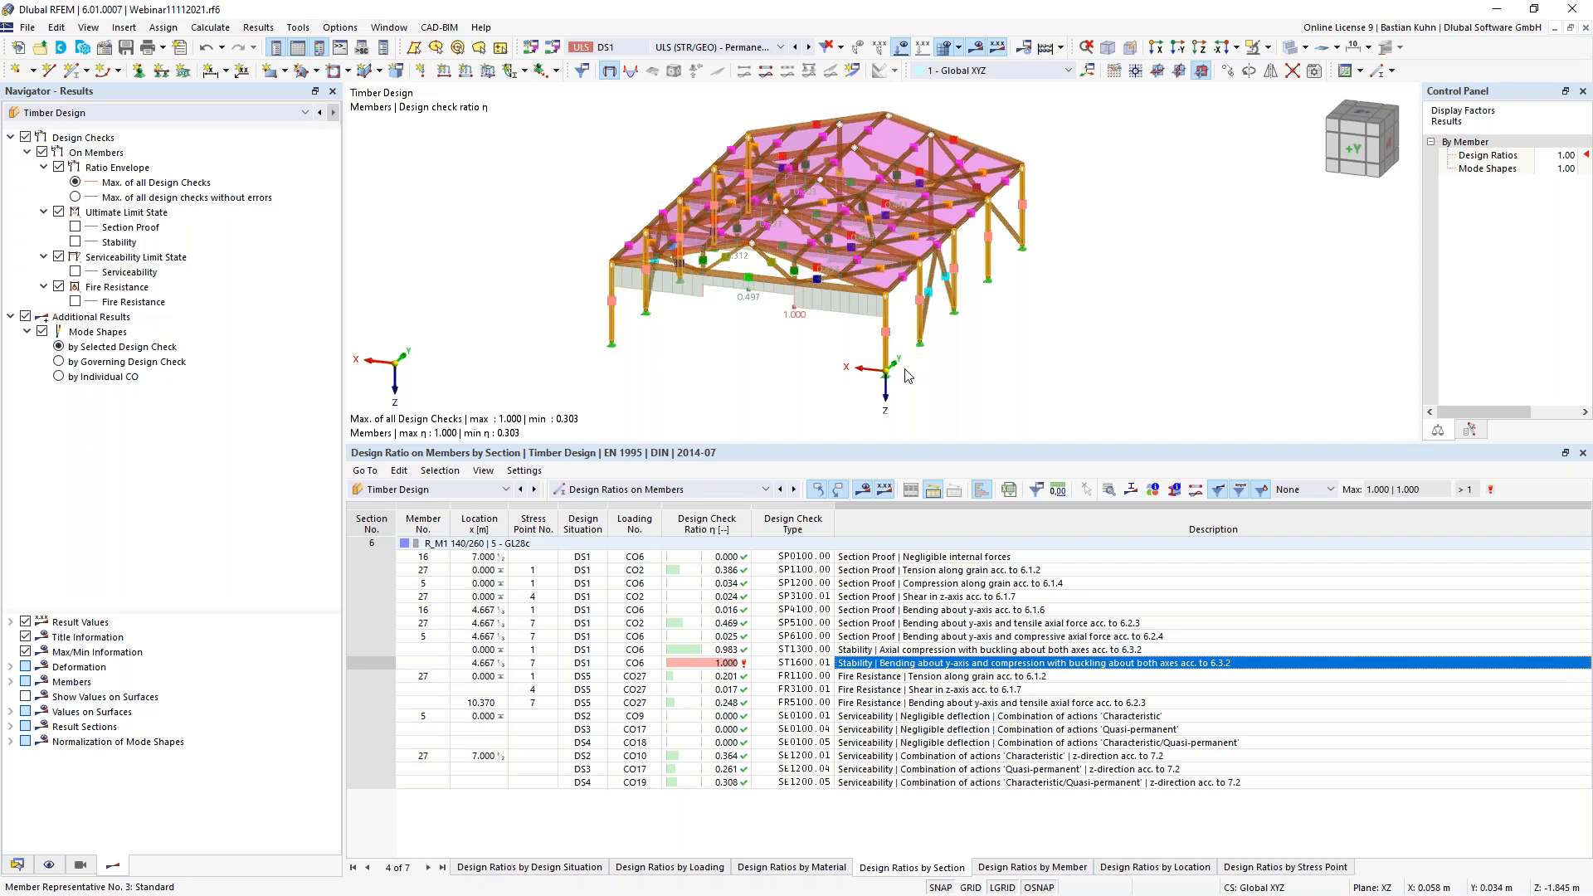
- Limit the by-section design ratios to the R_M1 140/140 columns and examine stability check ST1300.00 on the model
left_click(933, 491)
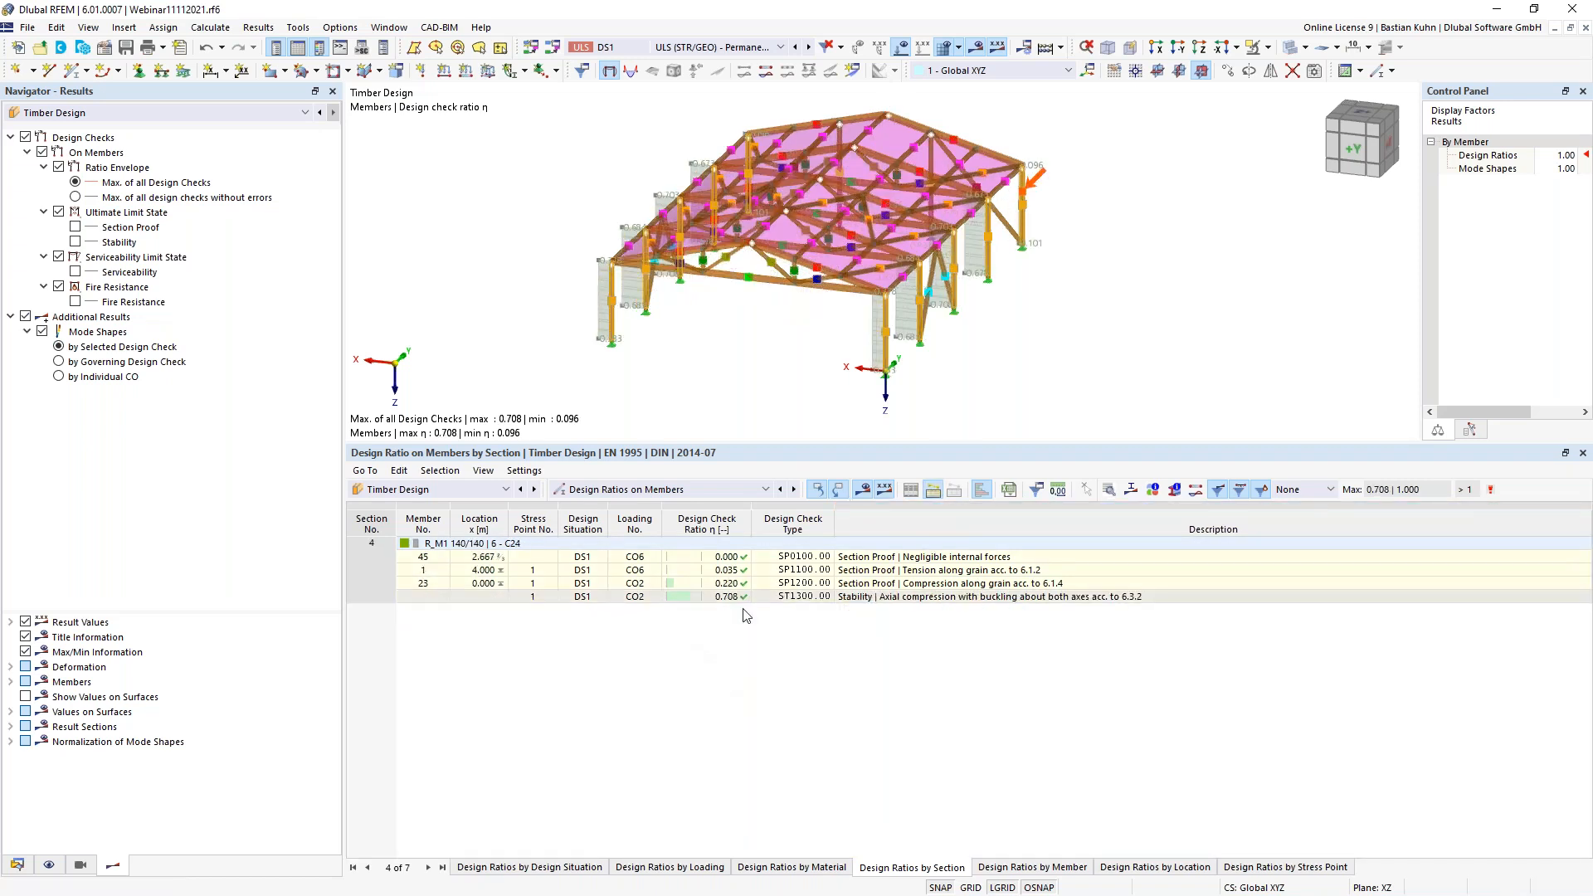
left_click(728, 598)
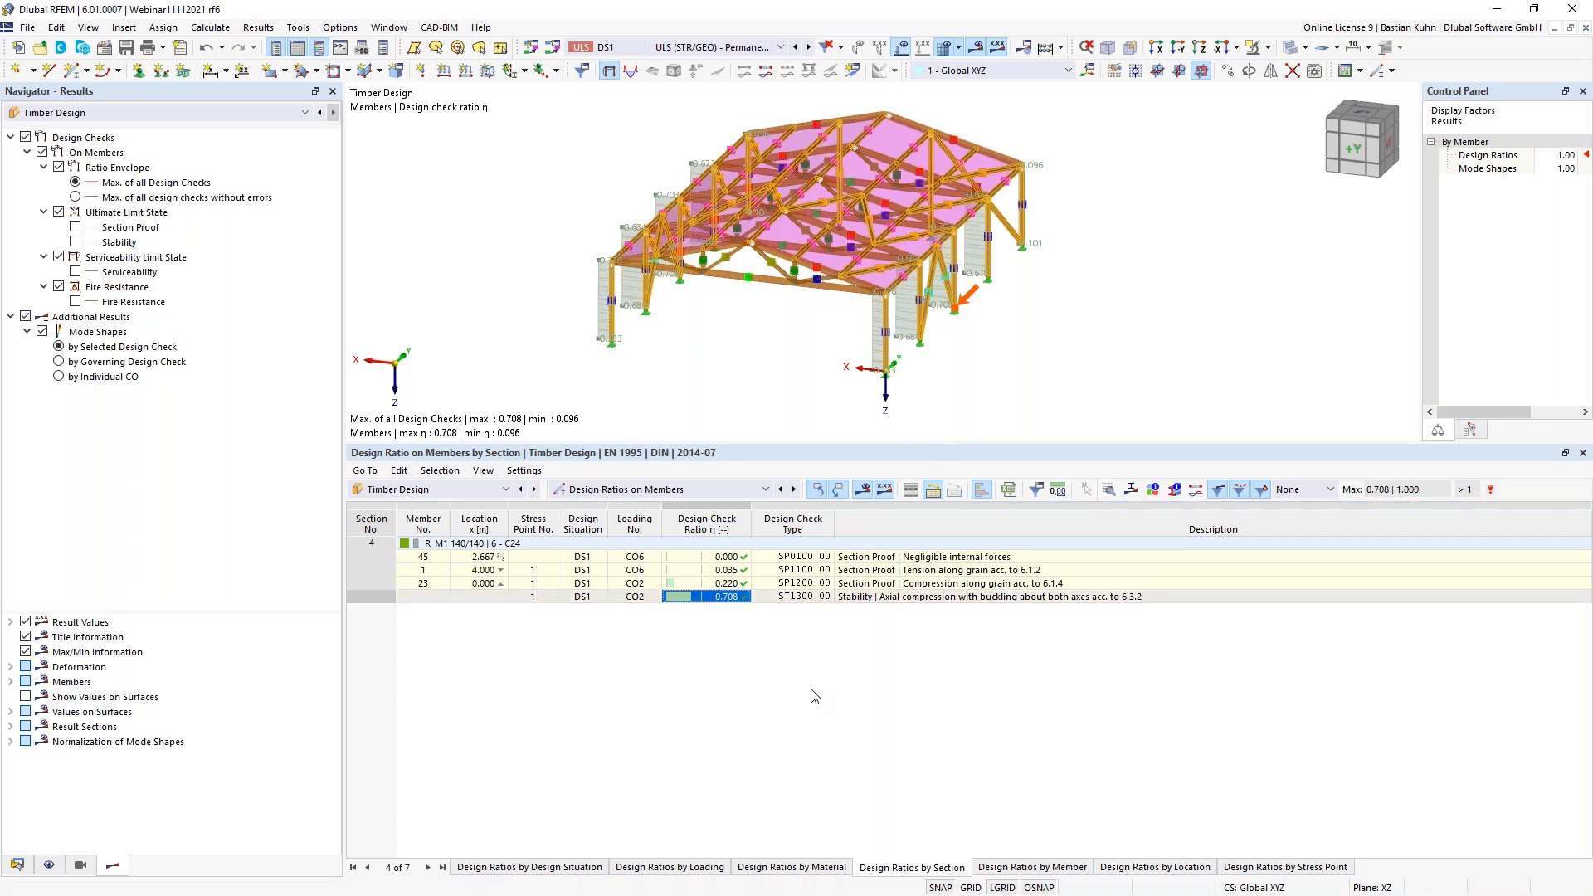
middle_click_drag(698, 371, 745, 312)
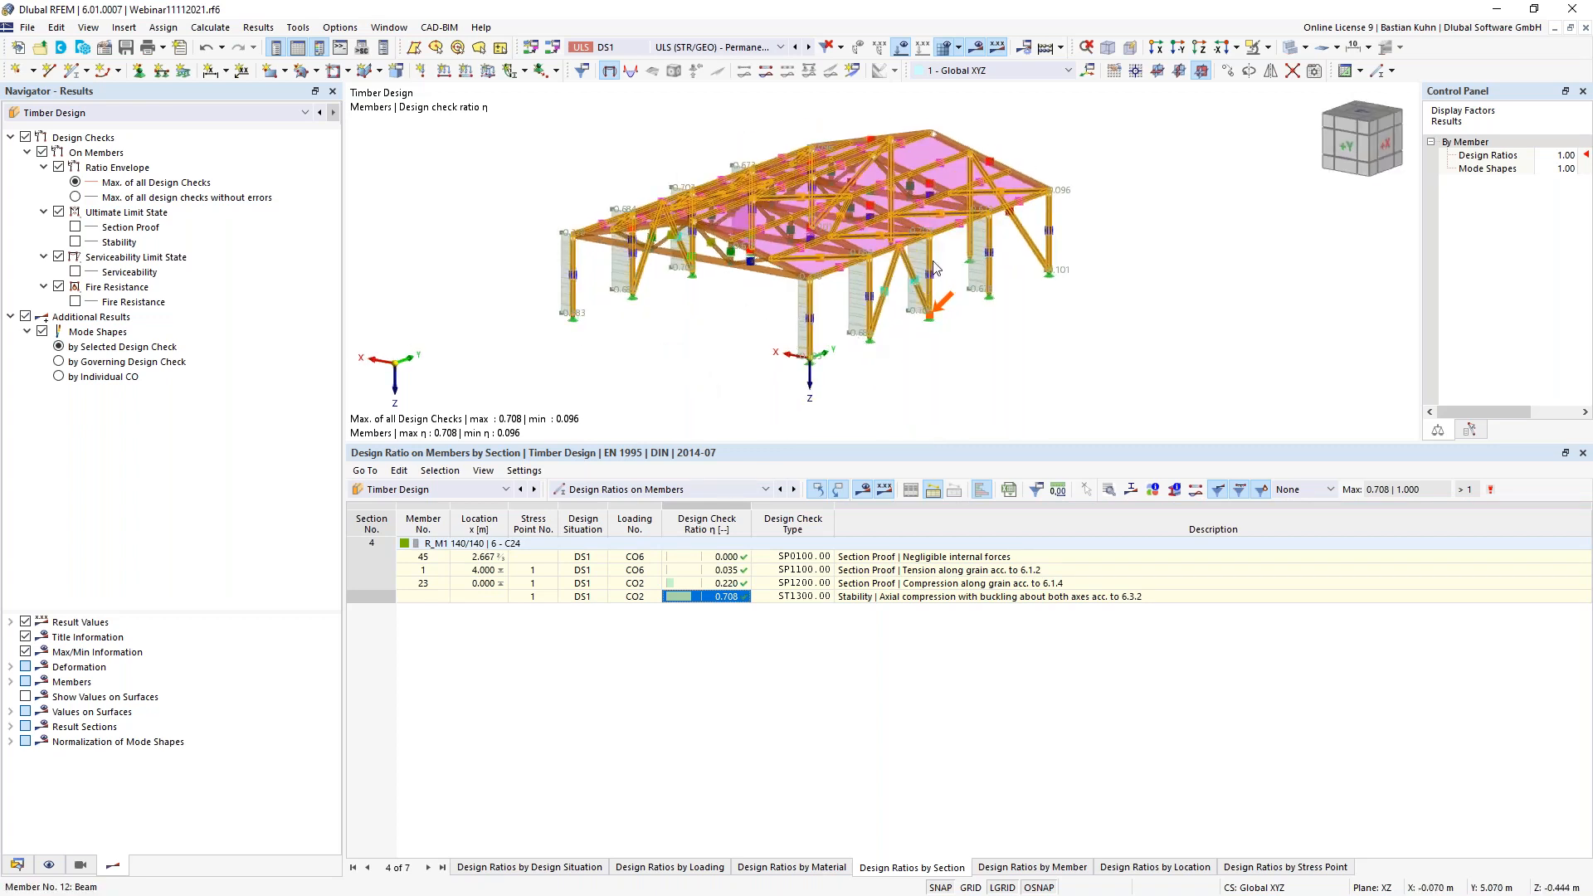
middle_click_drag(767, 364, 845, 331)
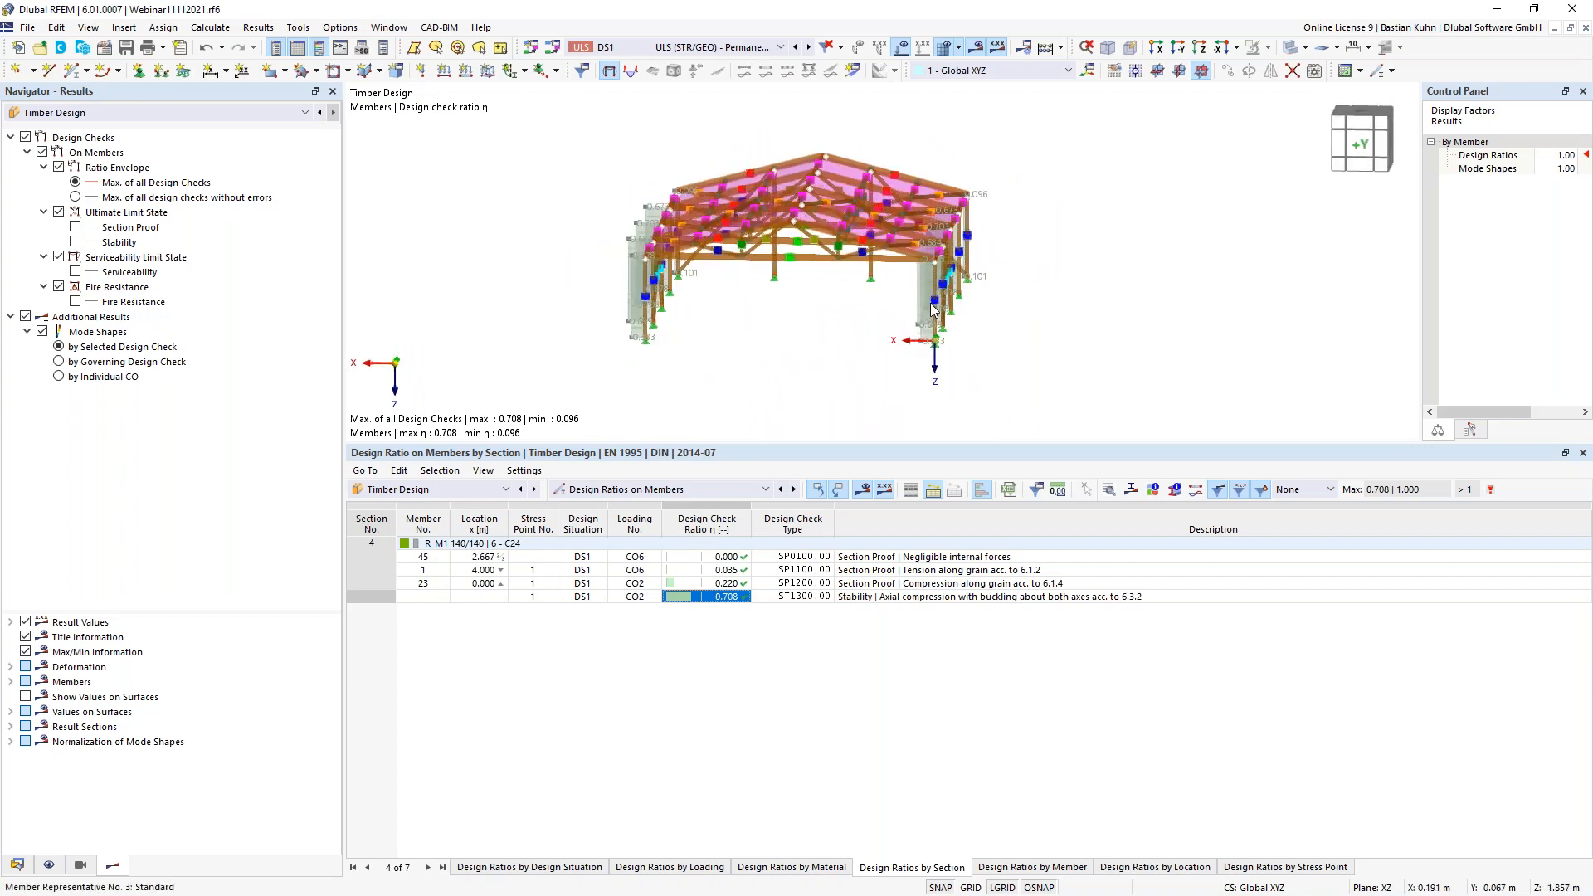
scroll(1013, 320, "down", 3)
middle_click_drag(980, 330, 698, 354, "ctrl")
scroll(870, 329, "up", 6)
scroll(865, 326, "down", 6)
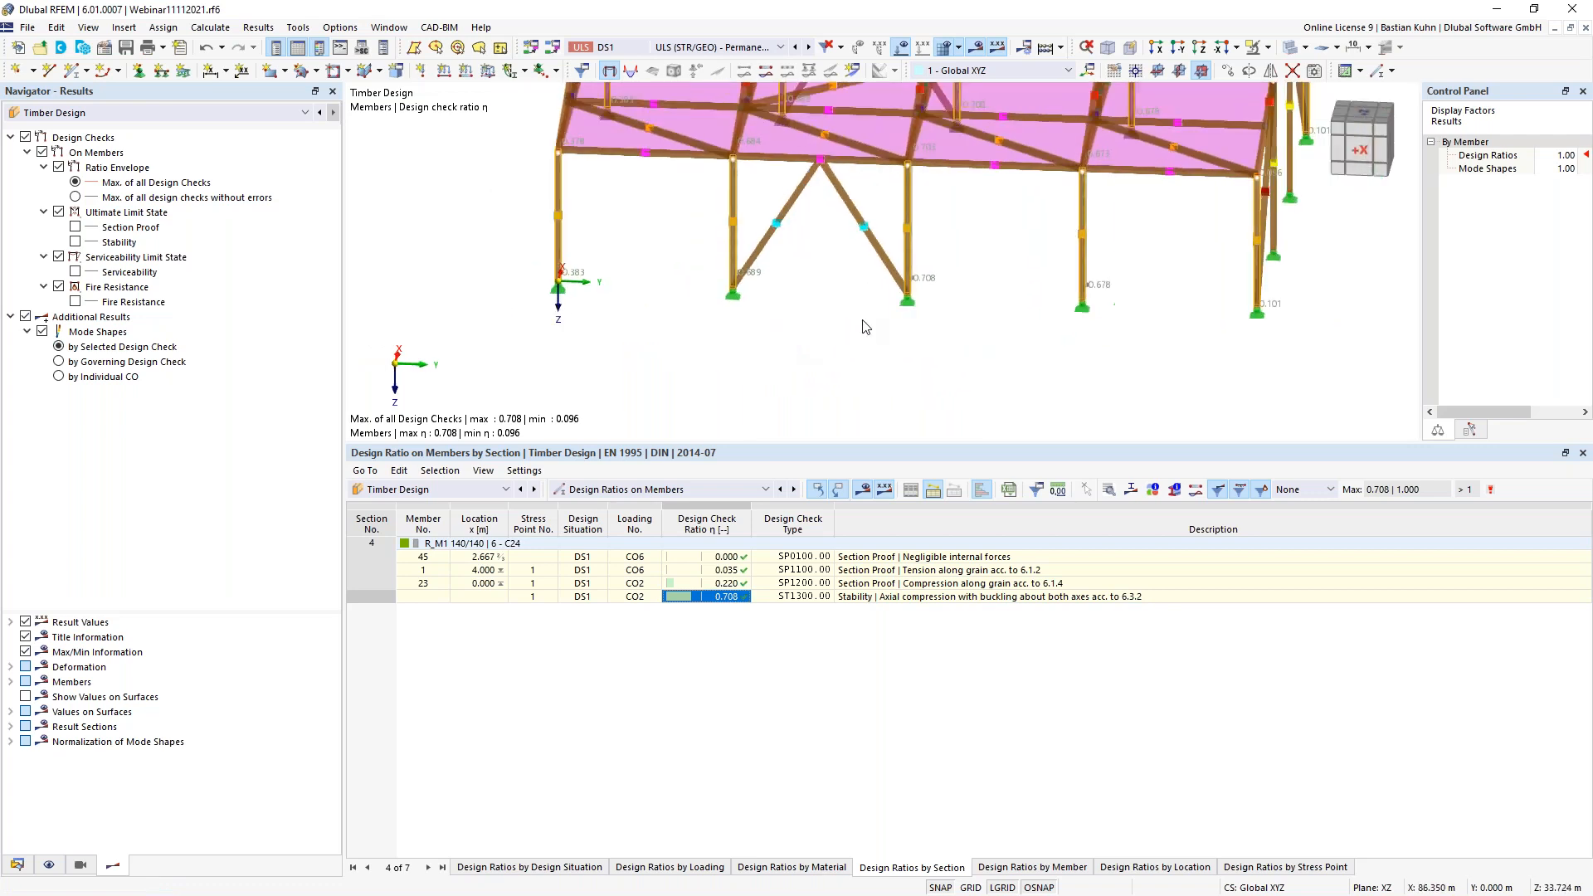
middle_click_drag(927, 342, 941, 340, "ctrl")
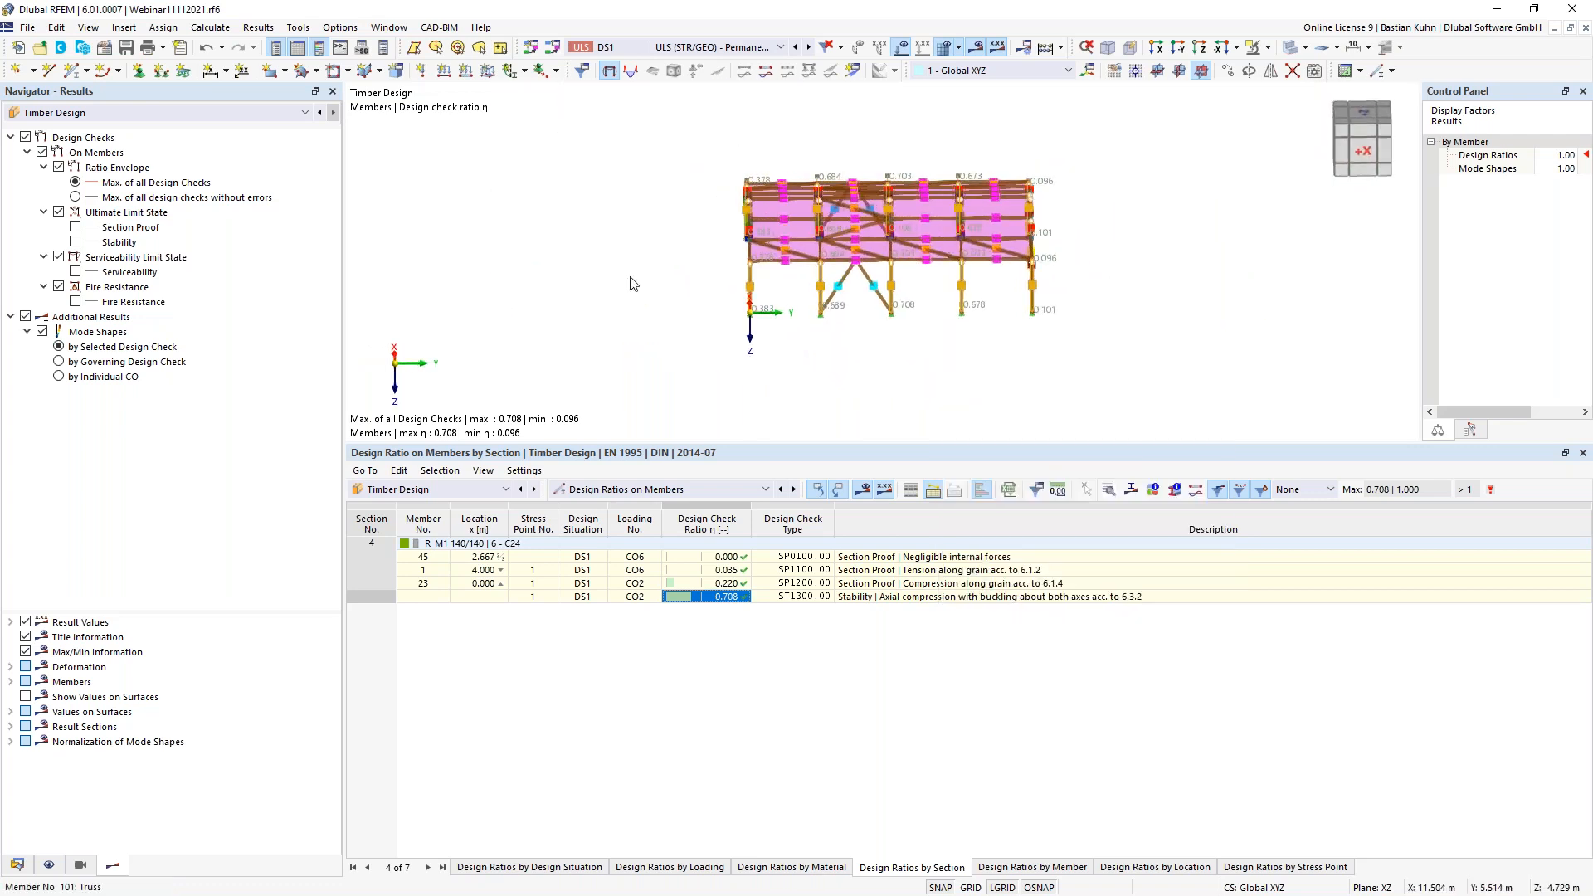
- Hide the member representatives and isolate the fourth transverse frame, shown with its design ratios in elevation against the Y-axis
left_click(49, 864)
left_click(58, 183)
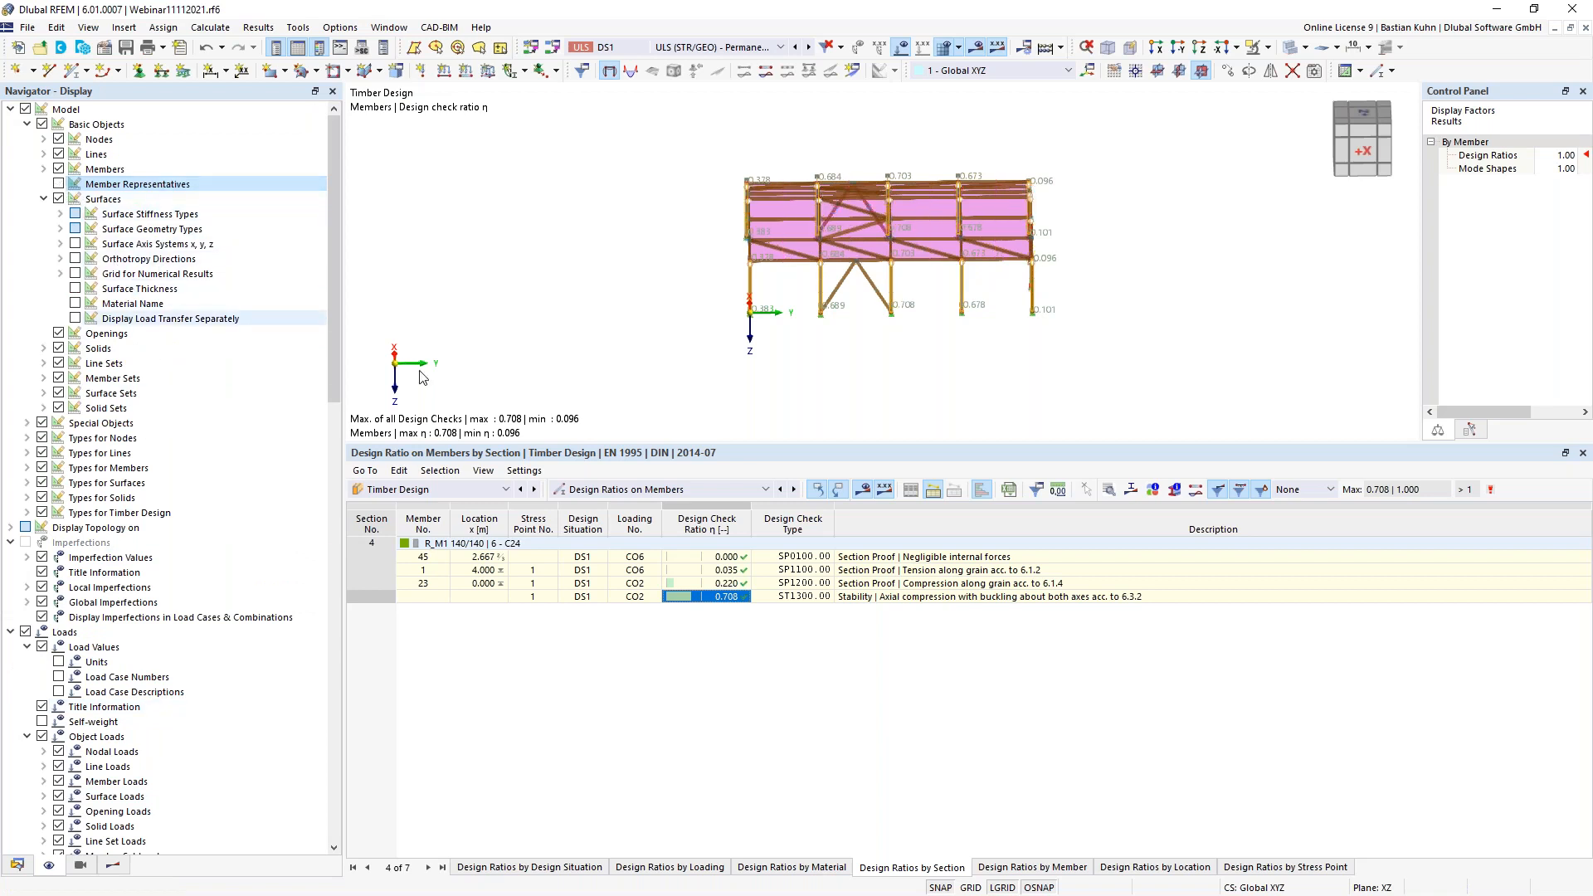
left_click(963, 241)
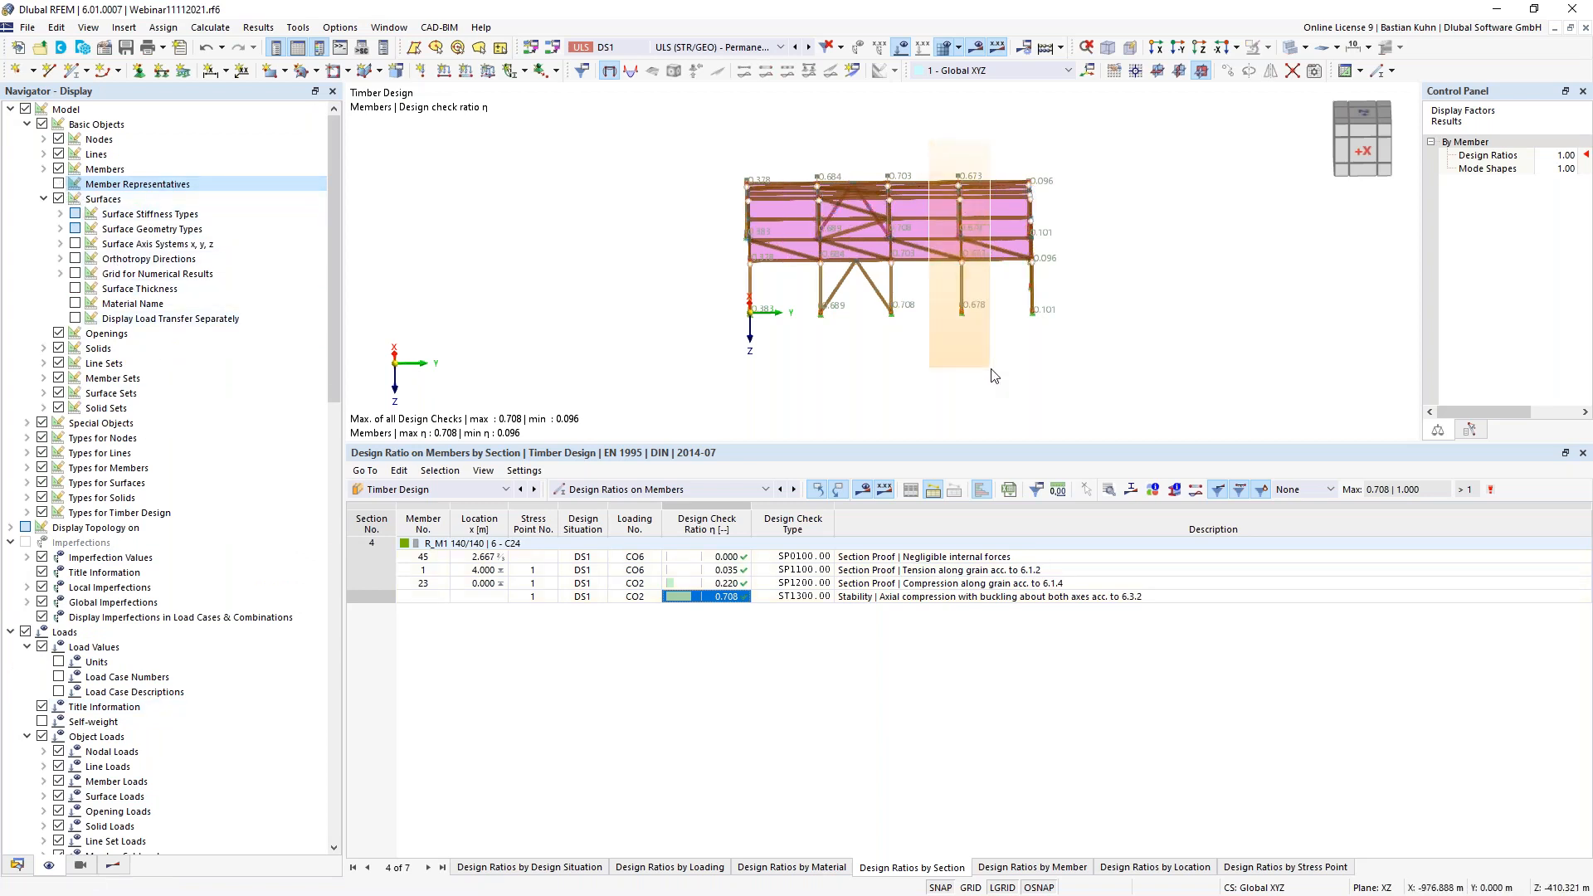
left_click(1267, 47)
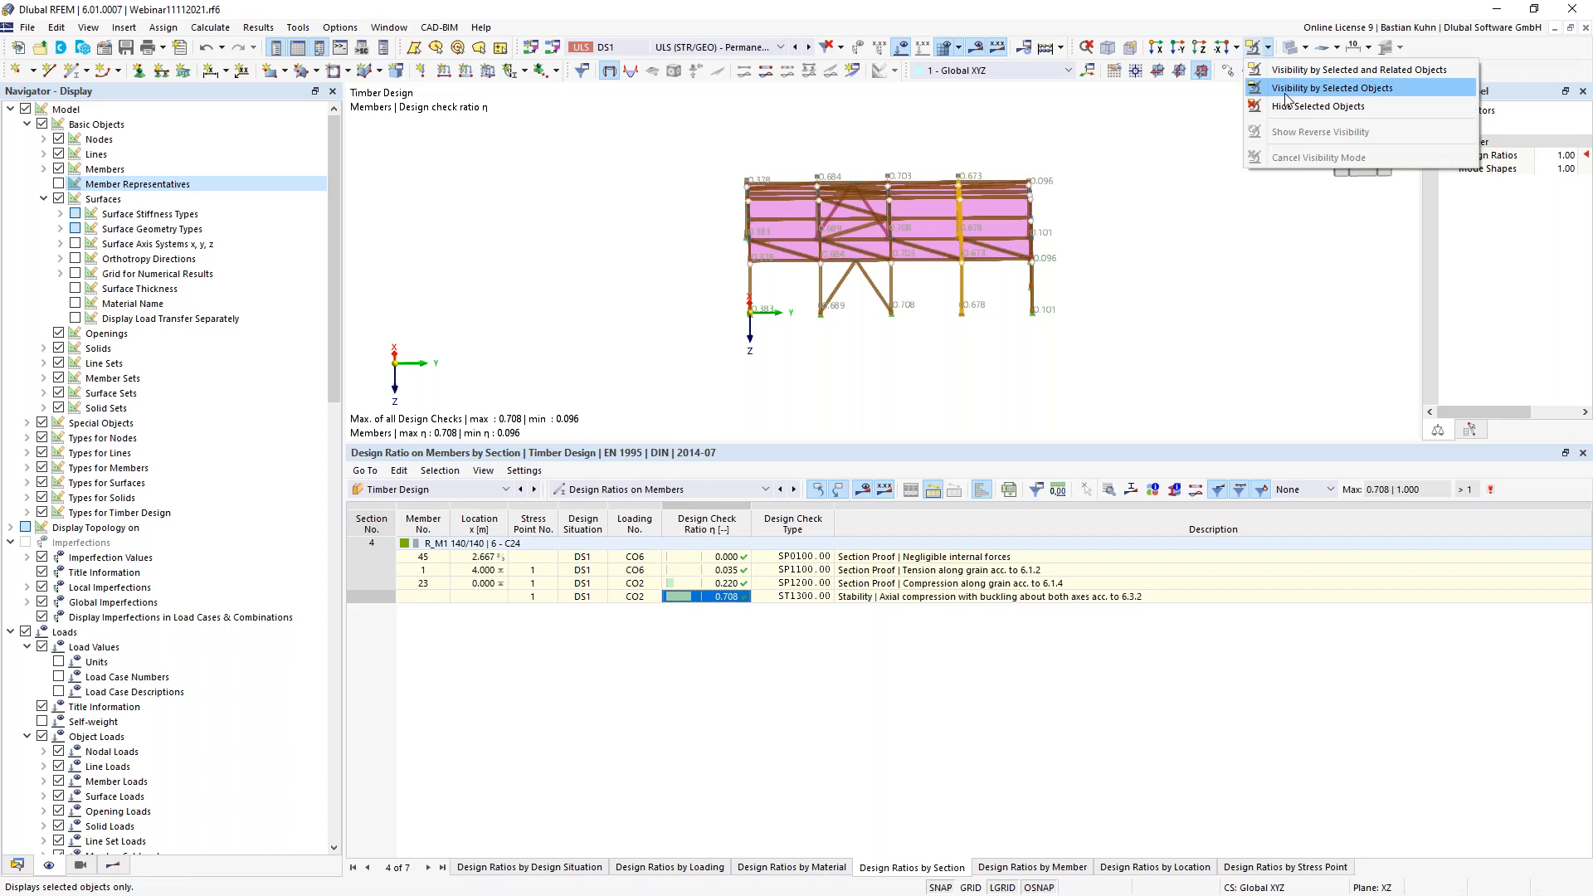
left_click(1297, 86)
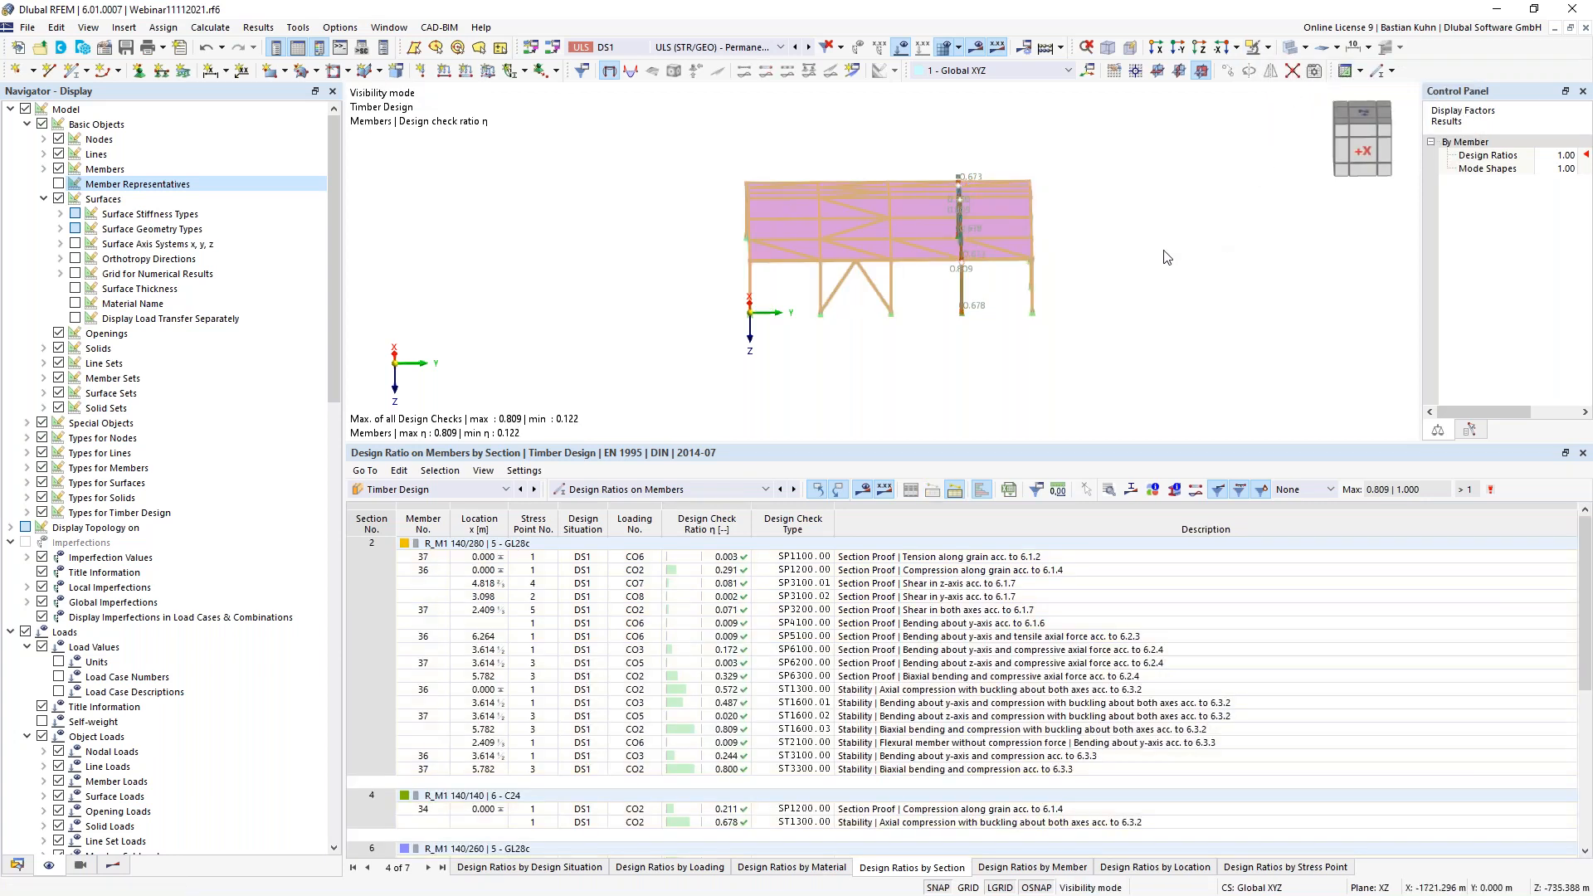
left_click(1176, 48)
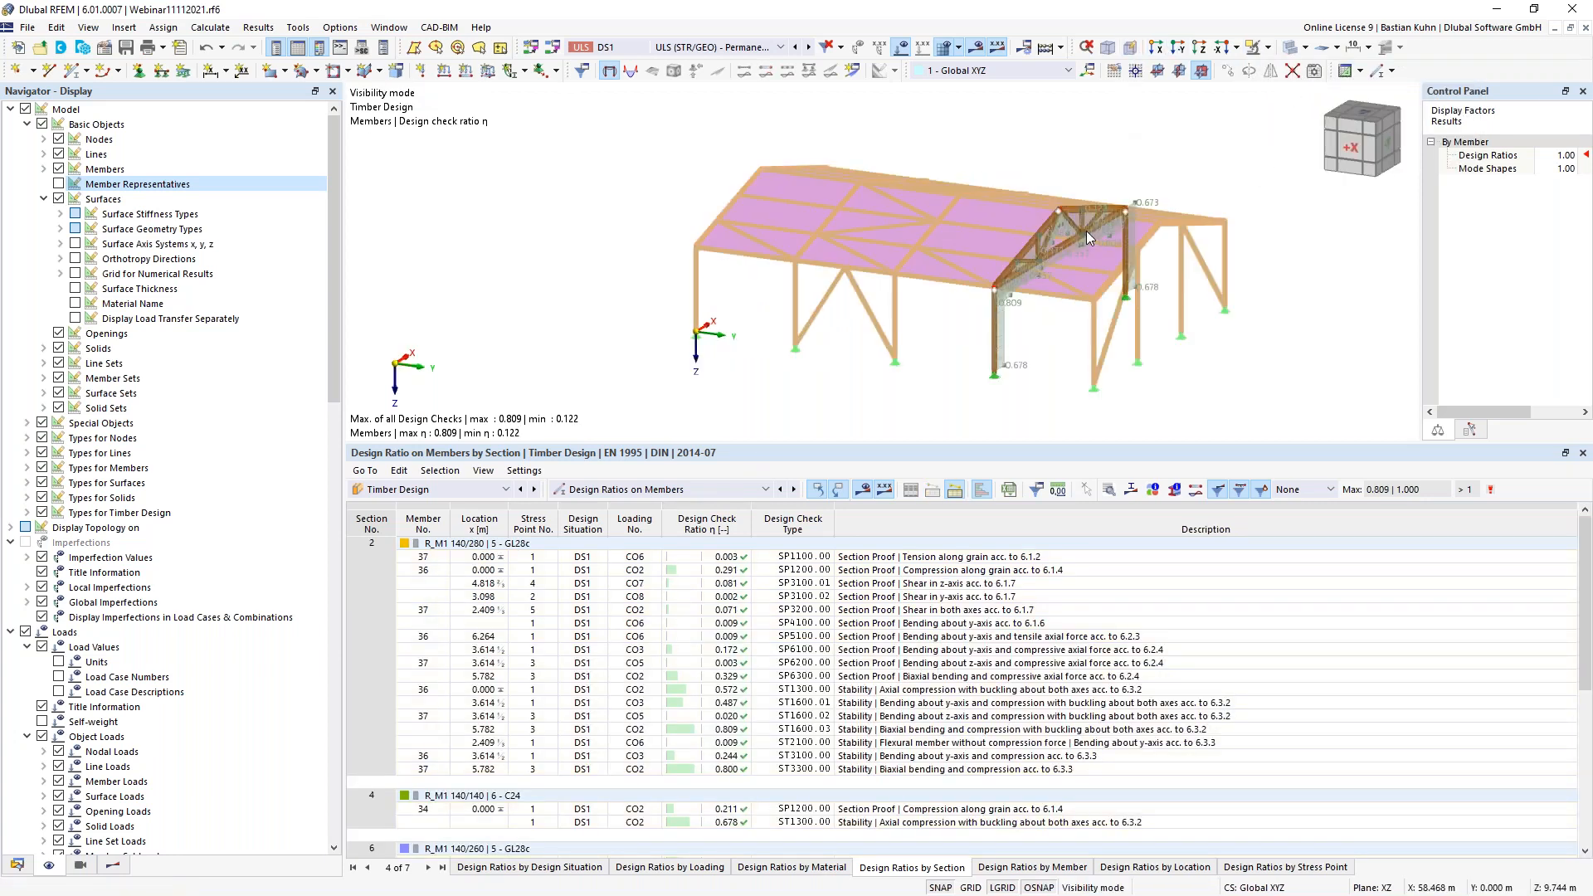
scroll(876, 325, "down", 1)
scroll(875, 286, "down", 1)
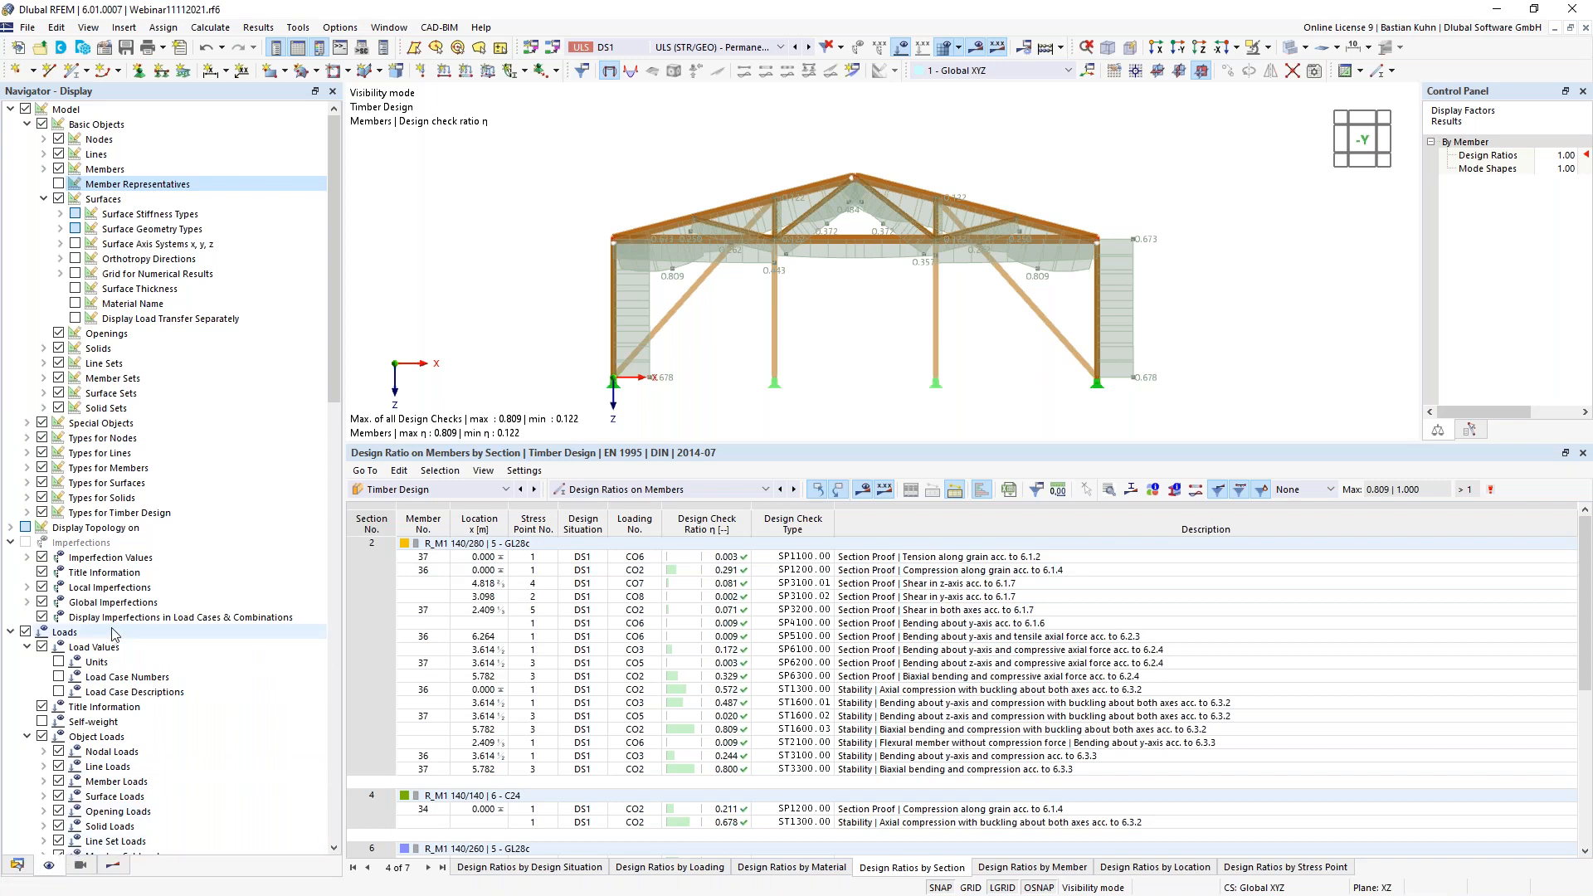
- Display the axial forces N of the static analysis on the members of the isolated frame for design situation DS1
left_click(112, 866)
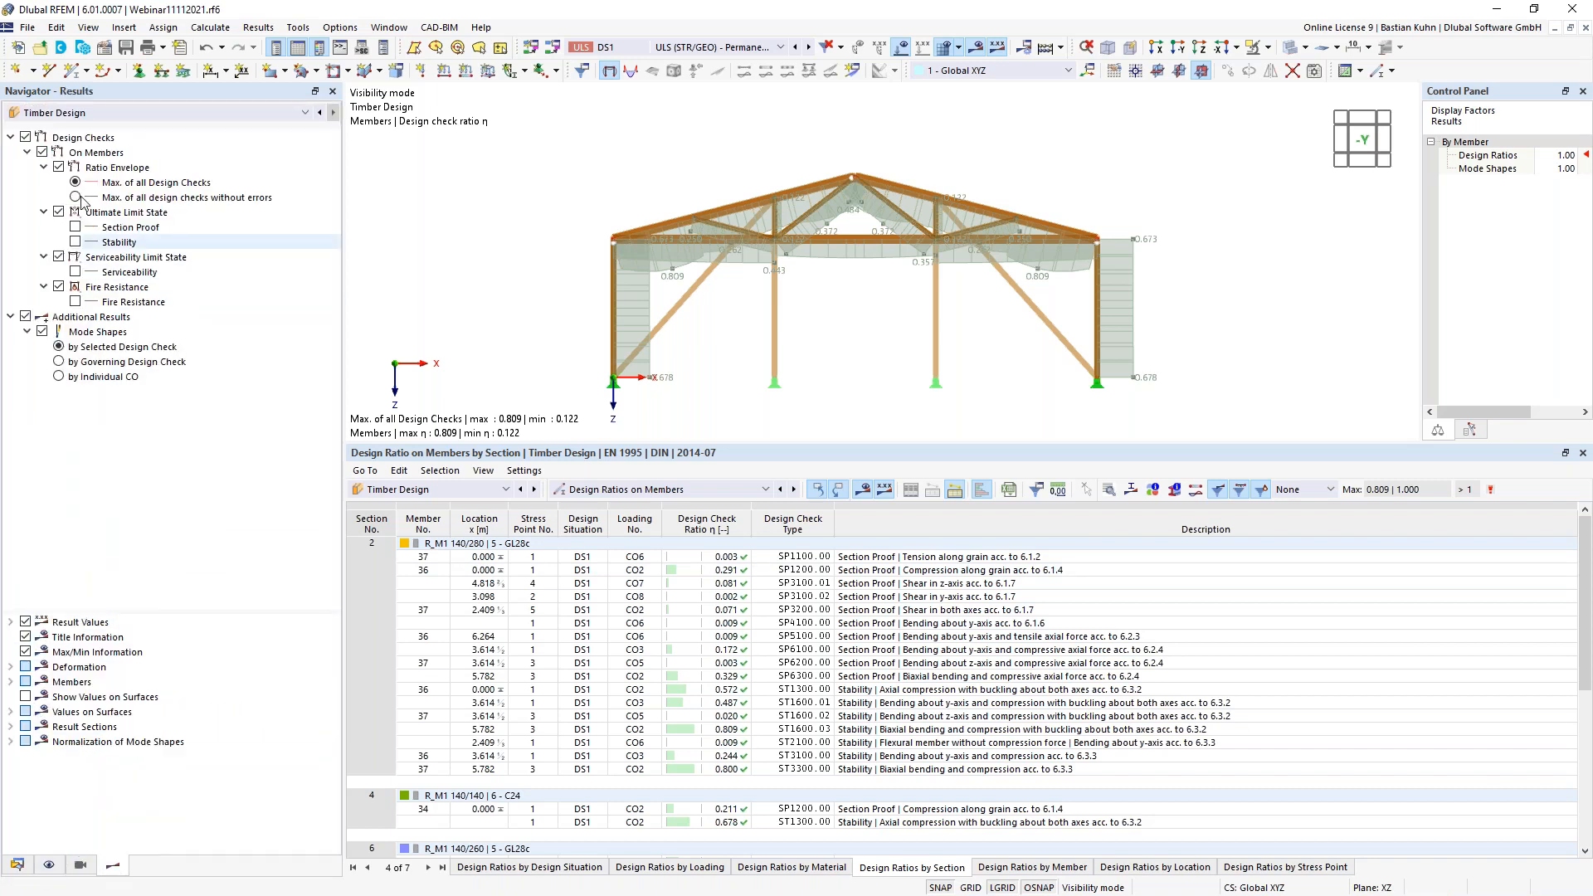
left_click(157, 113)
left_click(123, 130)
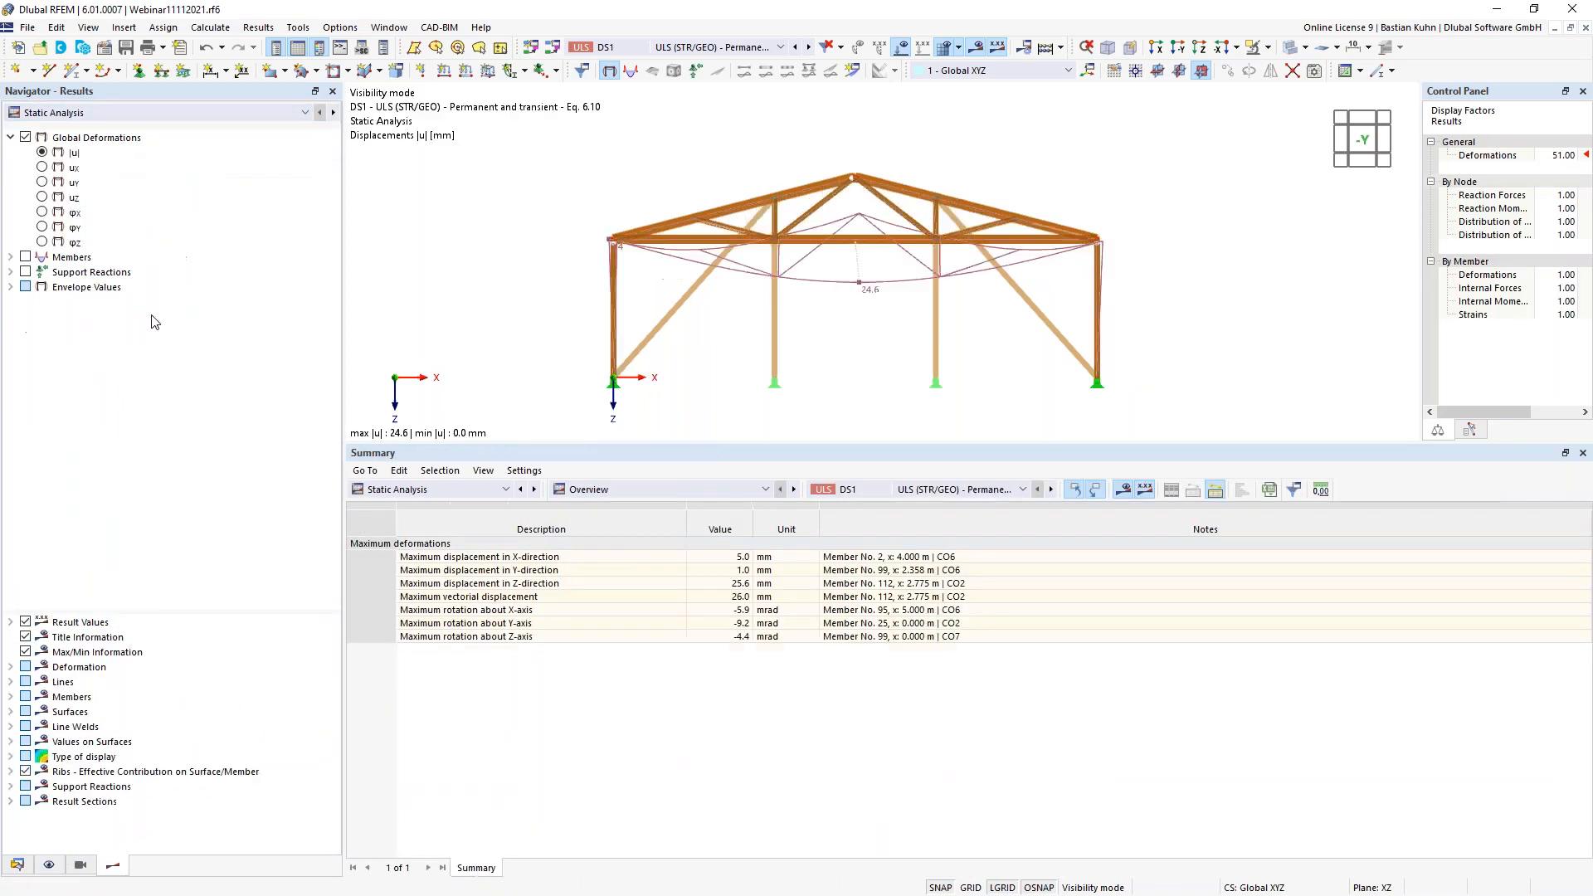
left_click(12, 257)
left_click(26, 257)
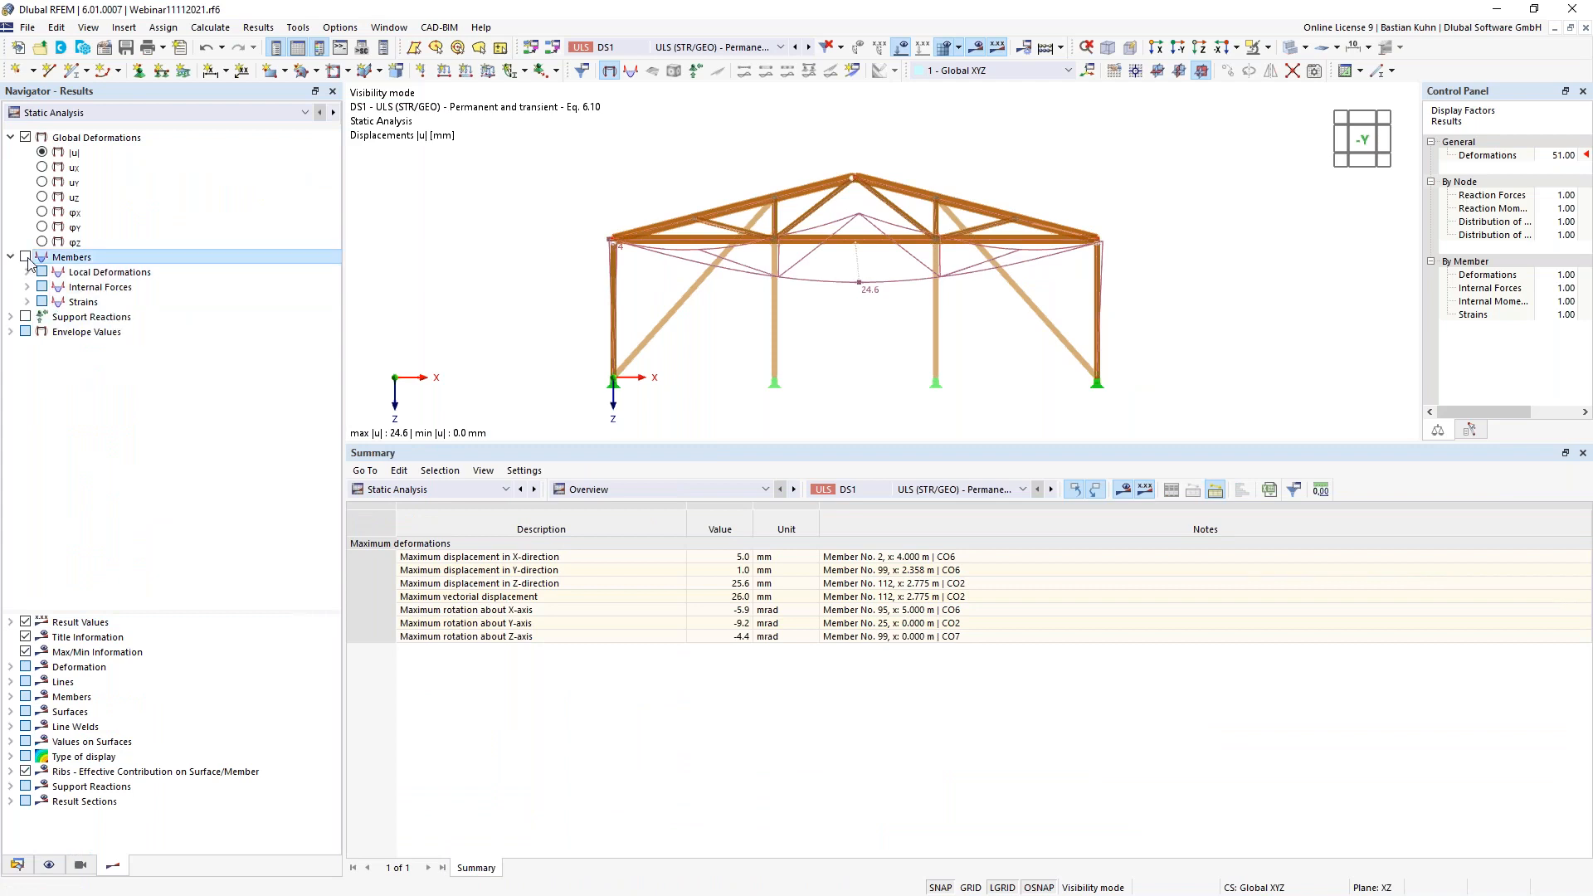
left_click(29, 288)
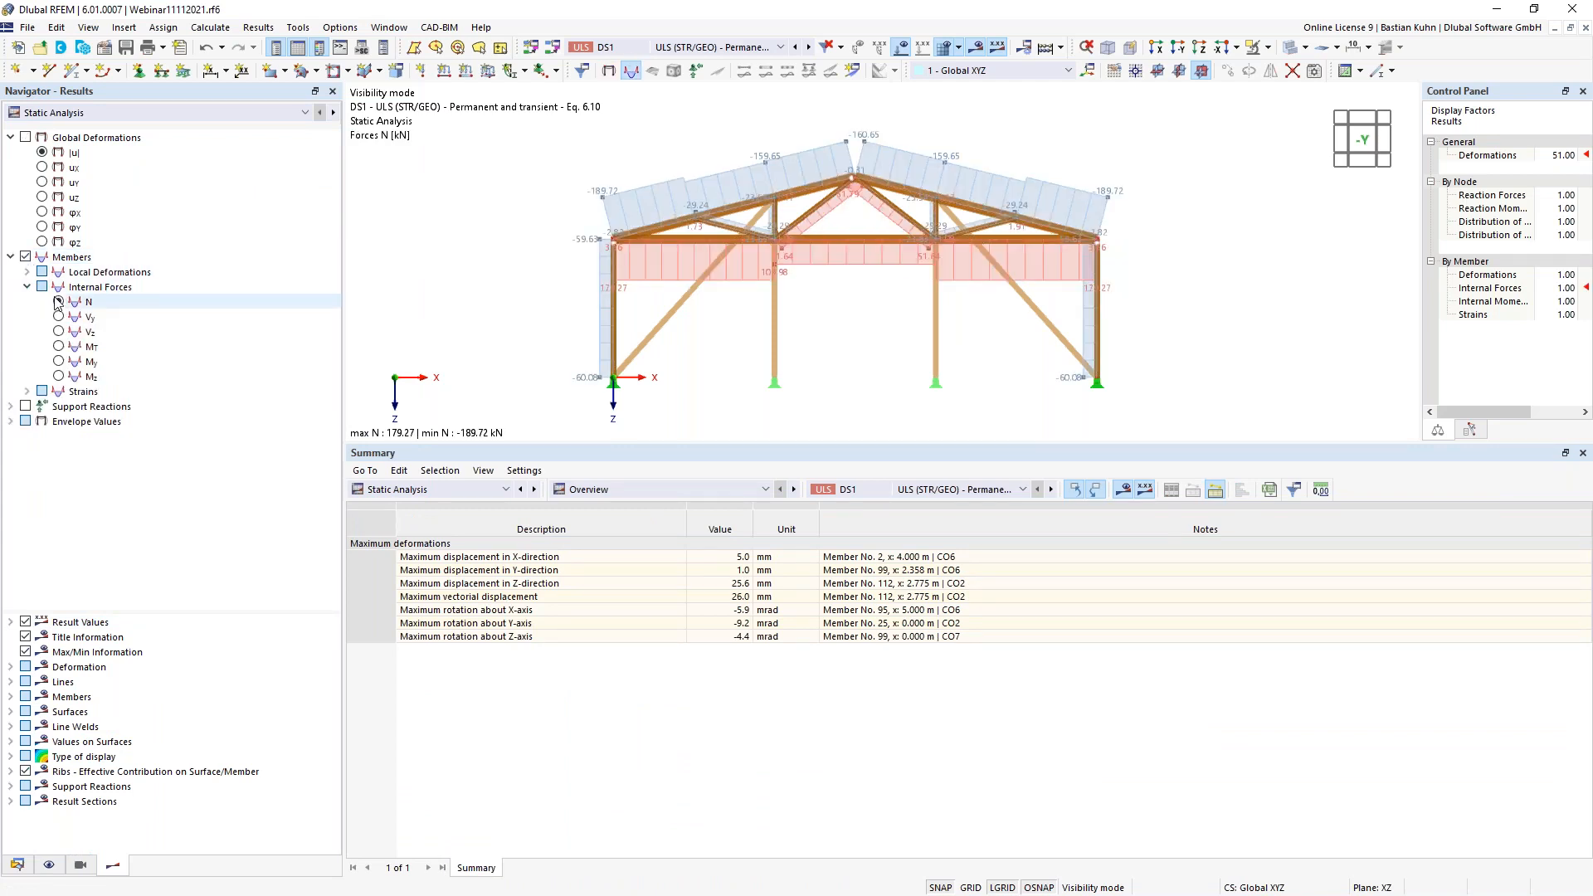
left_click(58, 301)
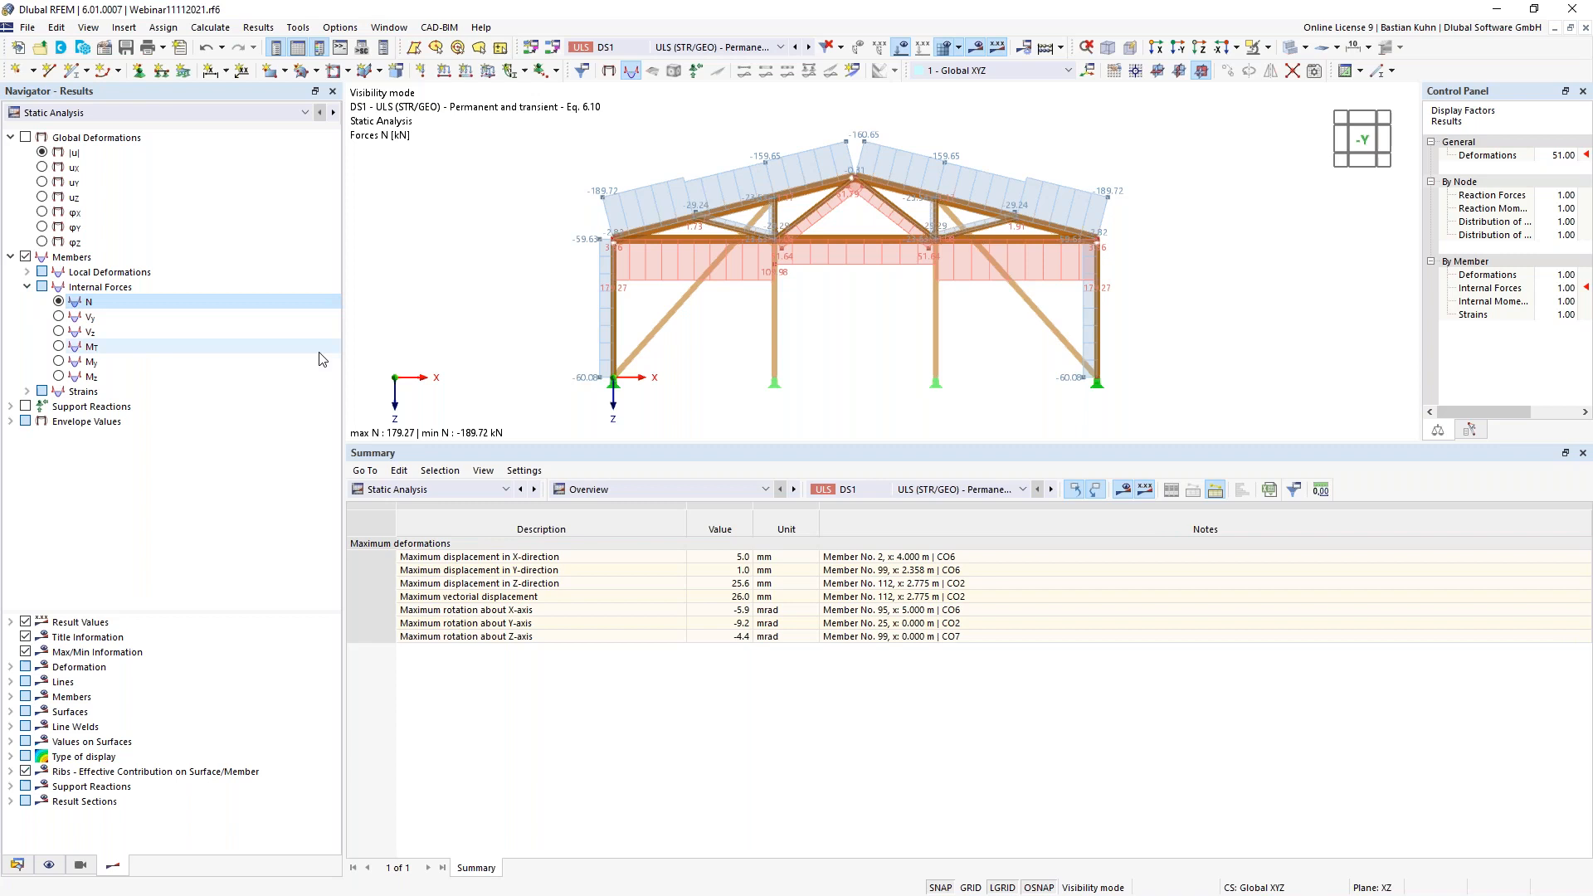
- Look through the available load cases, design situations and load combinations for the axial force results, keeping DS1
mouse_move(777, 211)
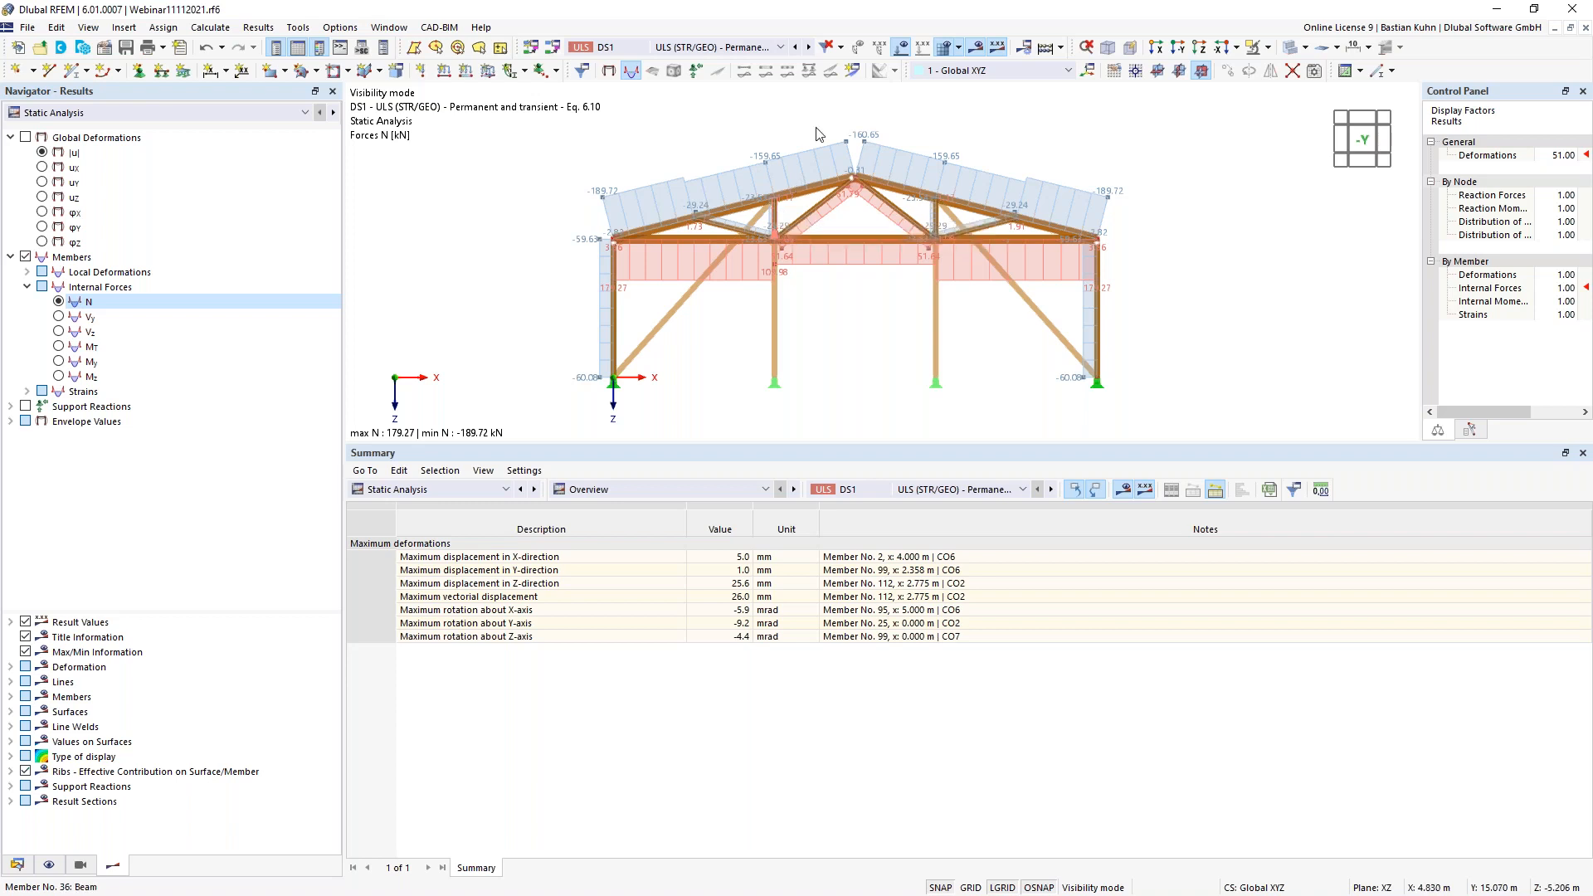
left_click(752, 47)
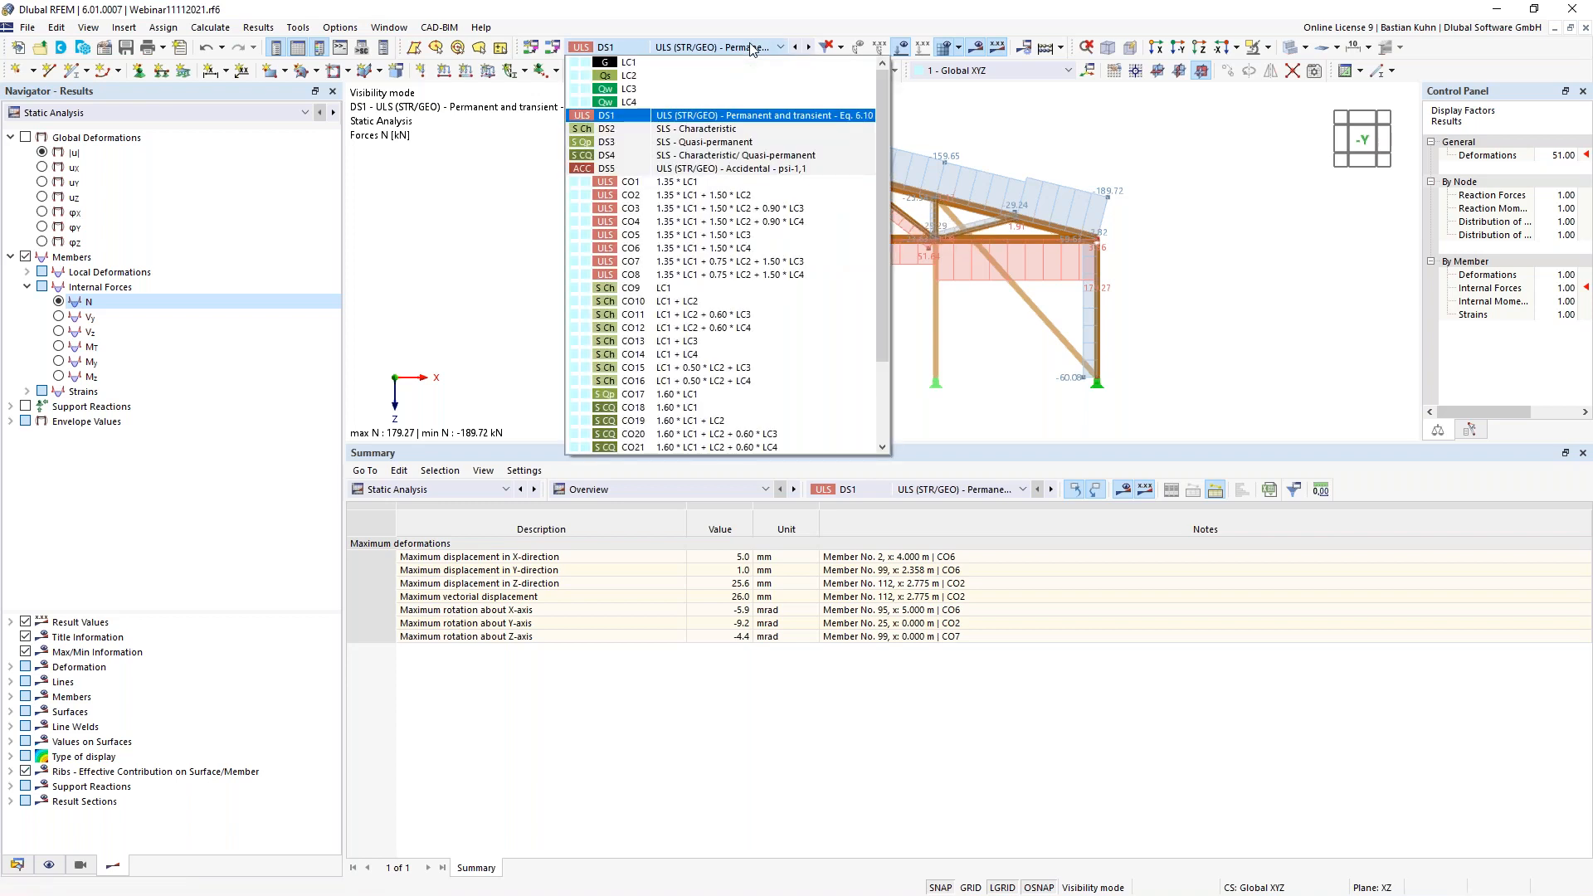
left_click(748, 9)
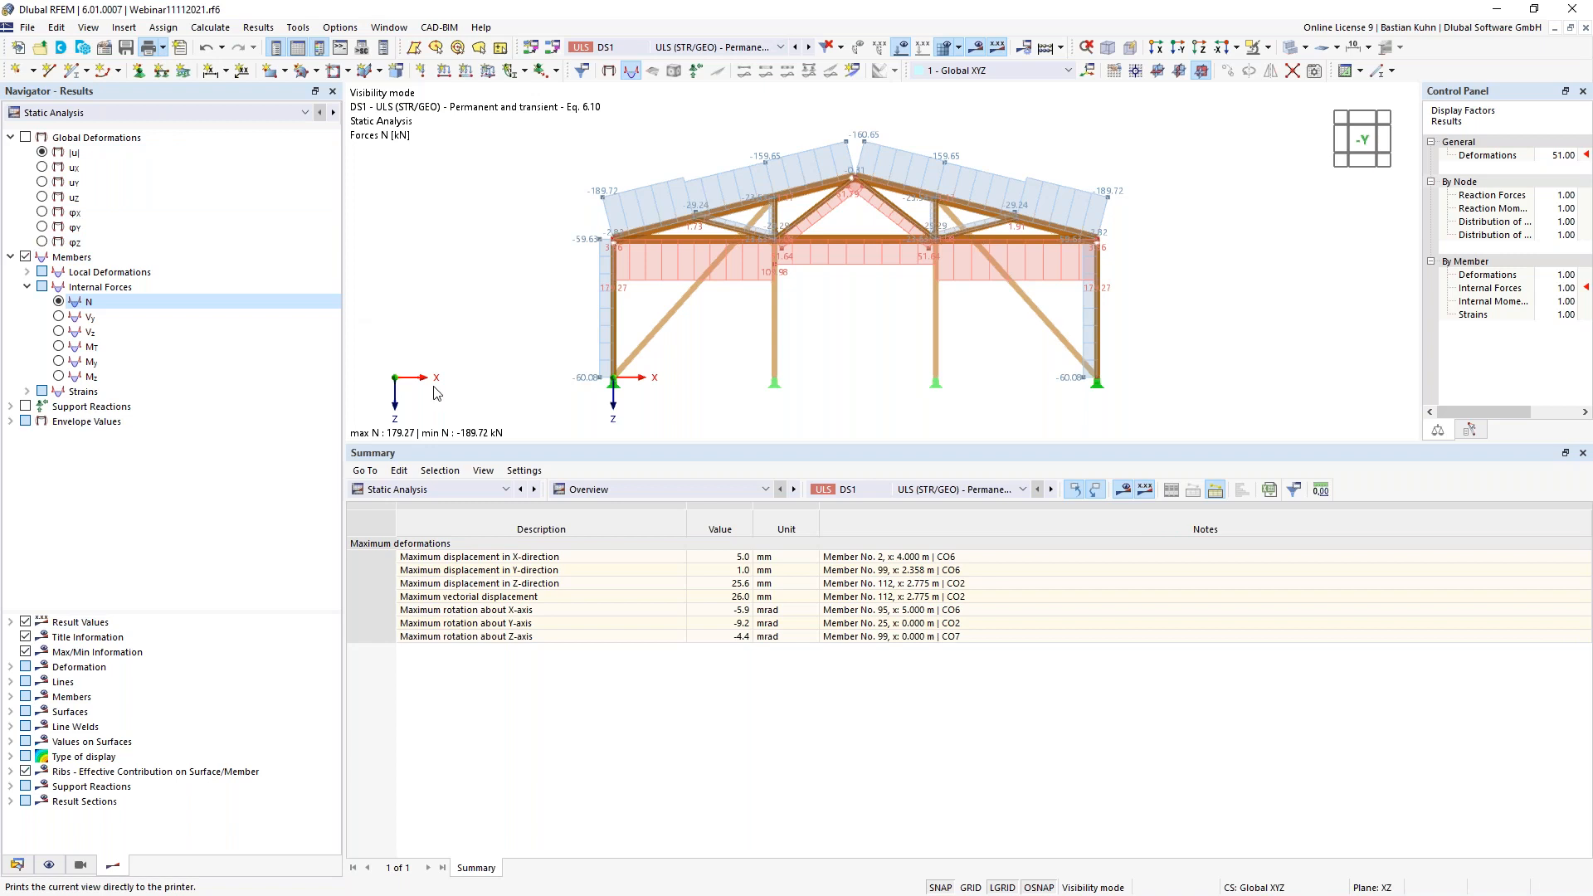
- Preview a graphic printout of the frame's axial force view with a height ratio of 50%, and cancel without printing
left_click(148, 47)
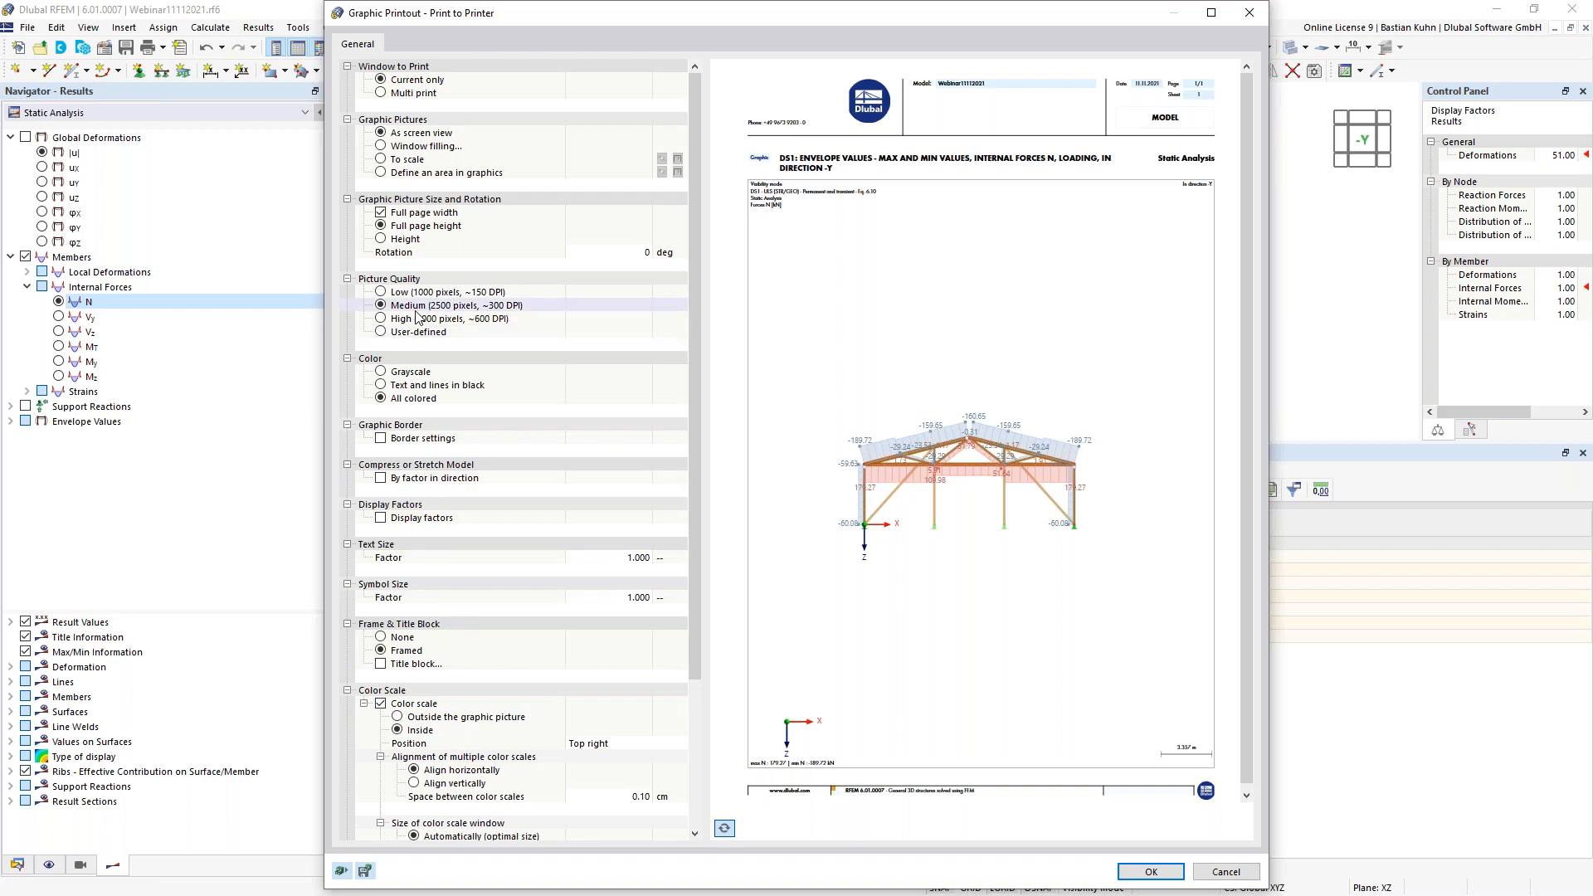
left_click(382, 241)
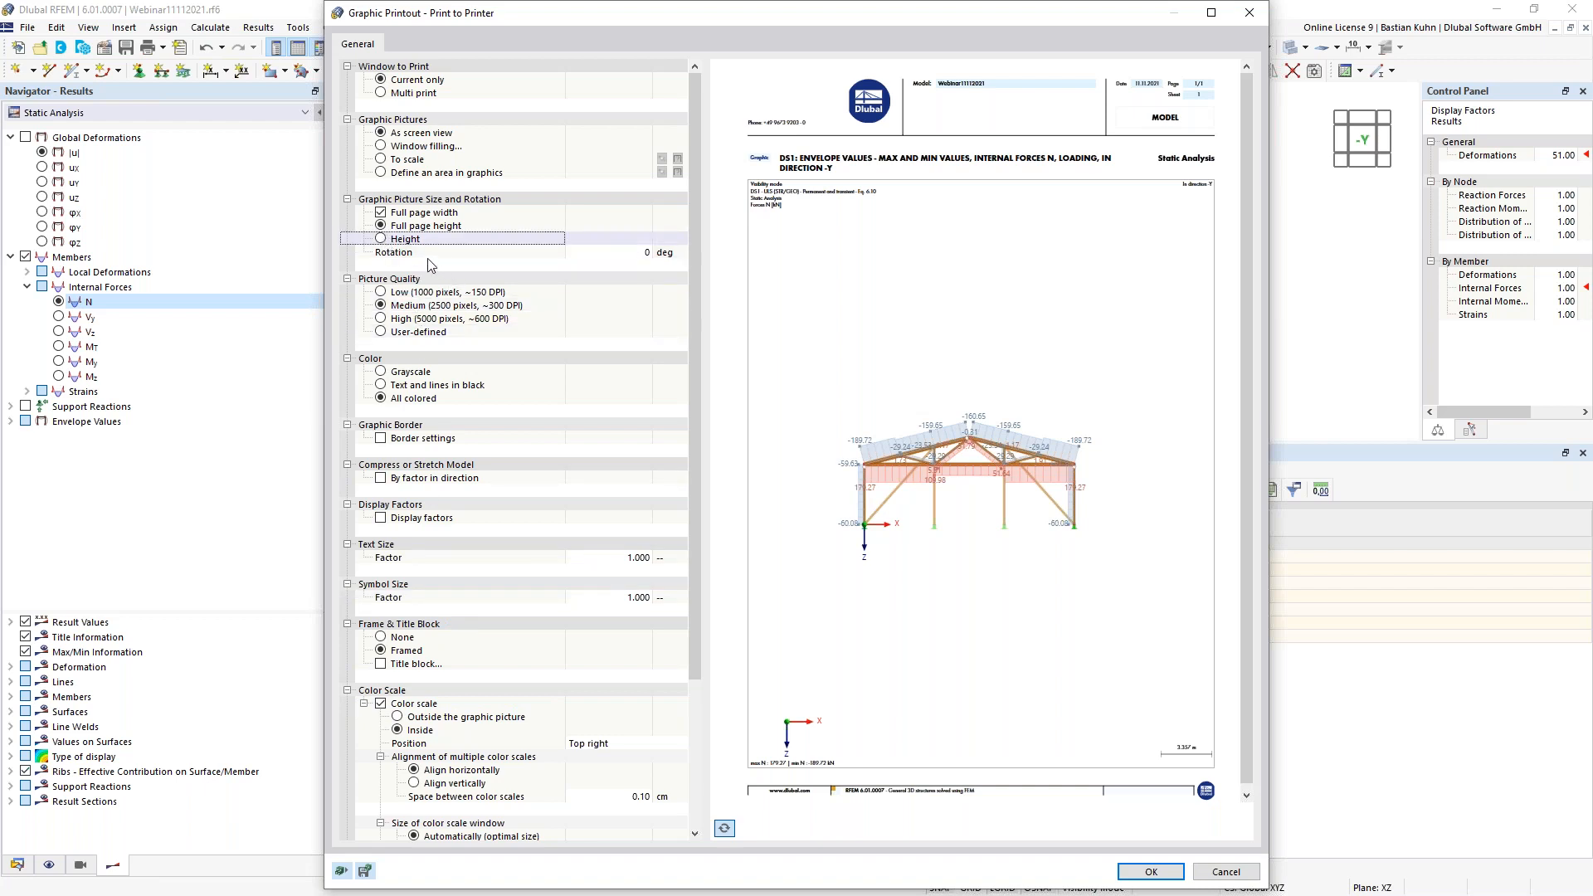
left_click(382, 239)
left_click(595, 254)
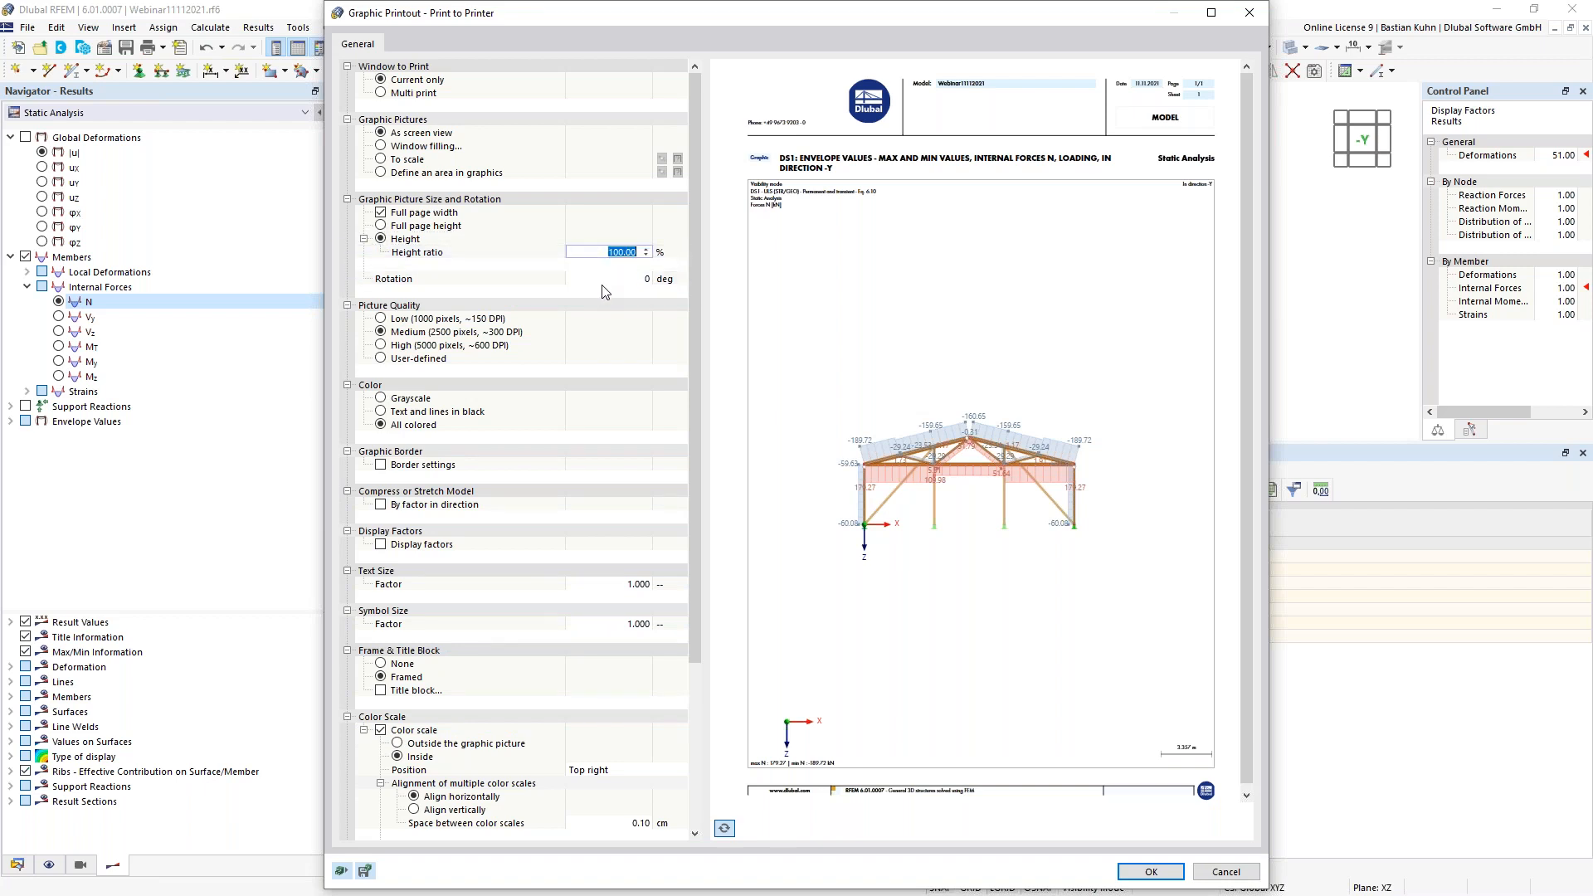
type("50")
left_click(1133, 872)
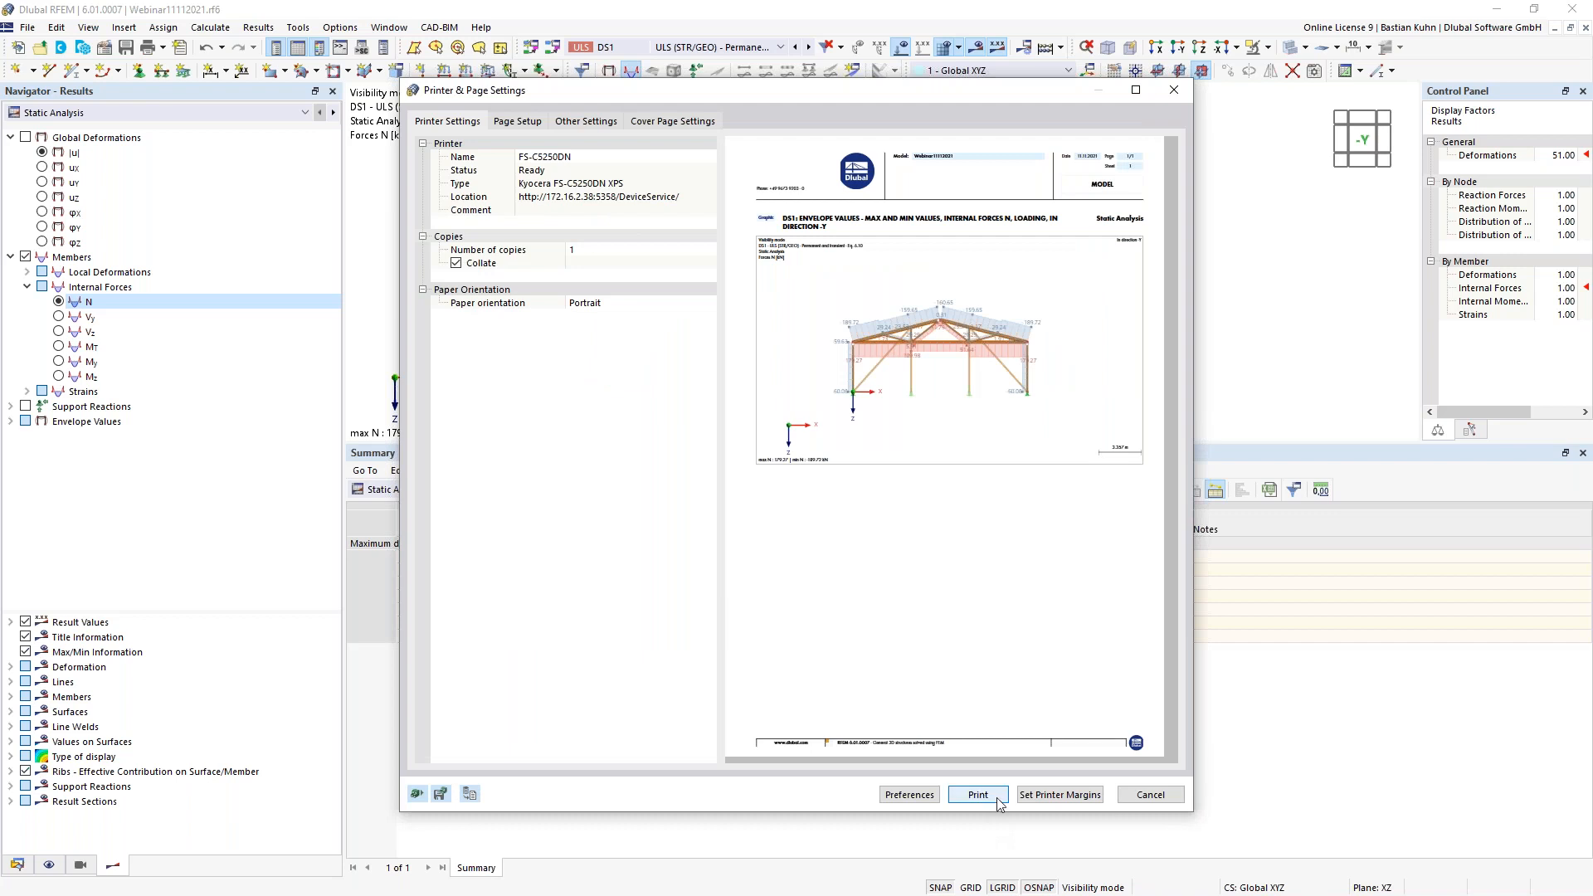
left_click(1138, 799)
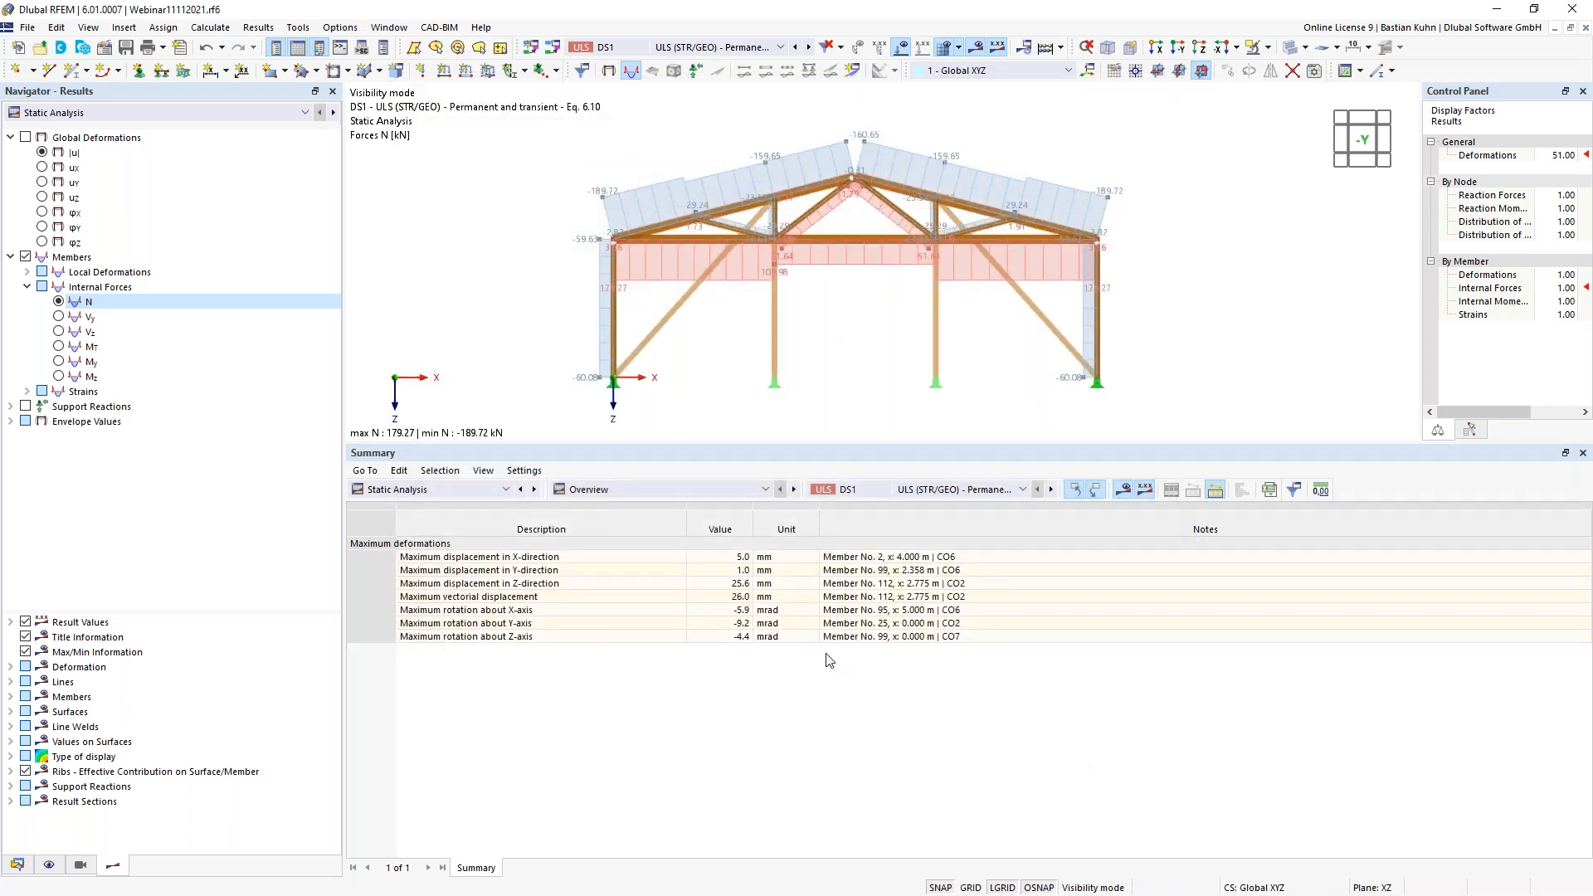
- Open printout report 1 and review the Timber Design chapter and the documented ST3300 design check of member 26
left_click(16, 865)
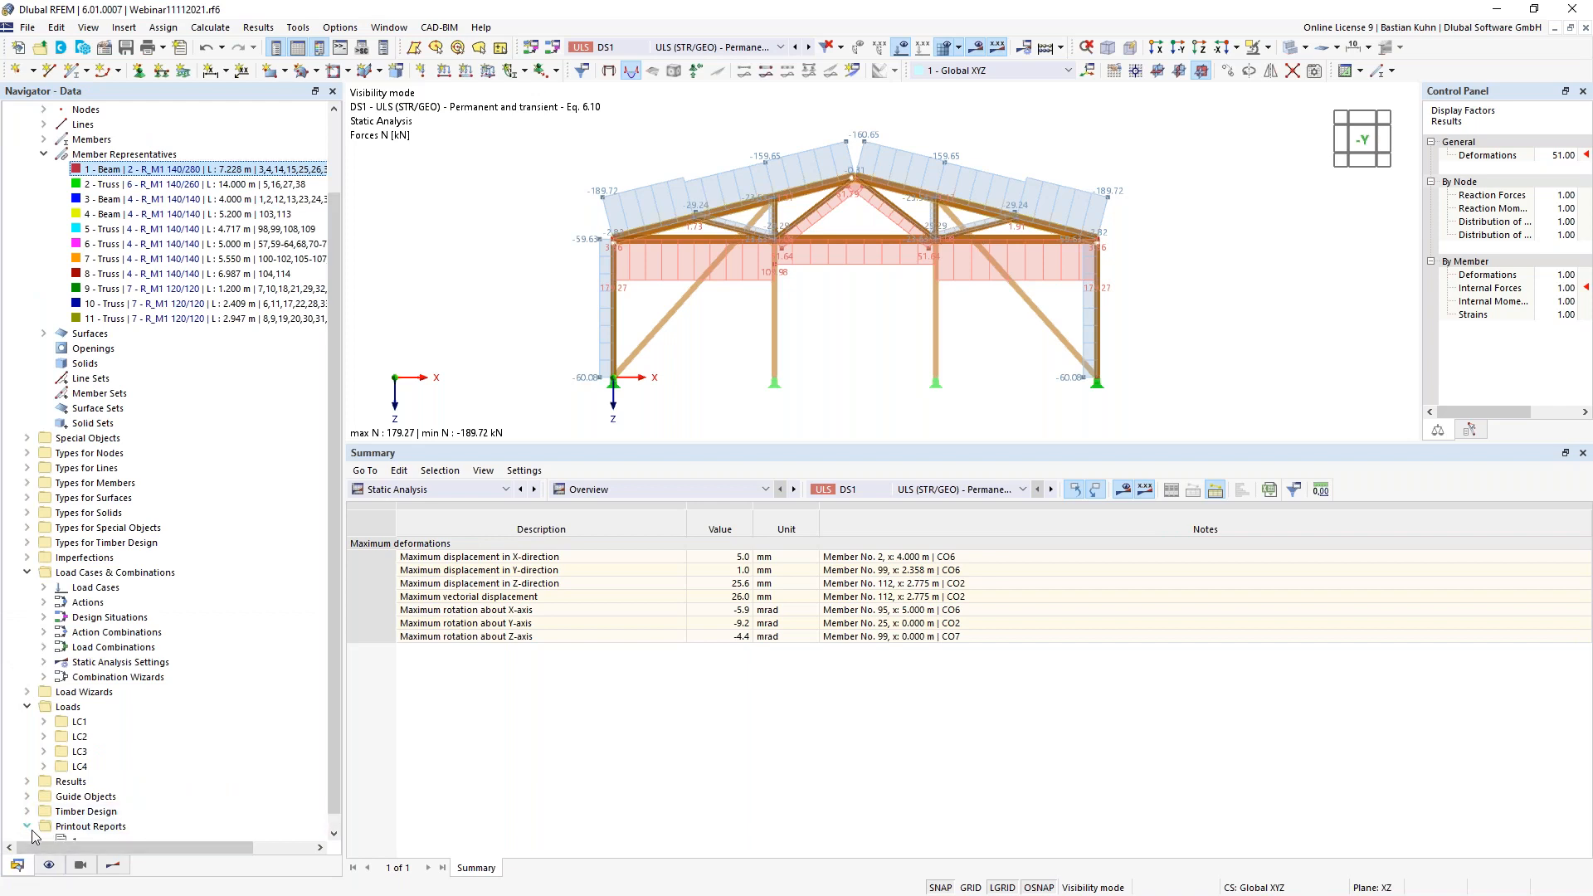
left_click(28, 826)
double_click(76, 827)
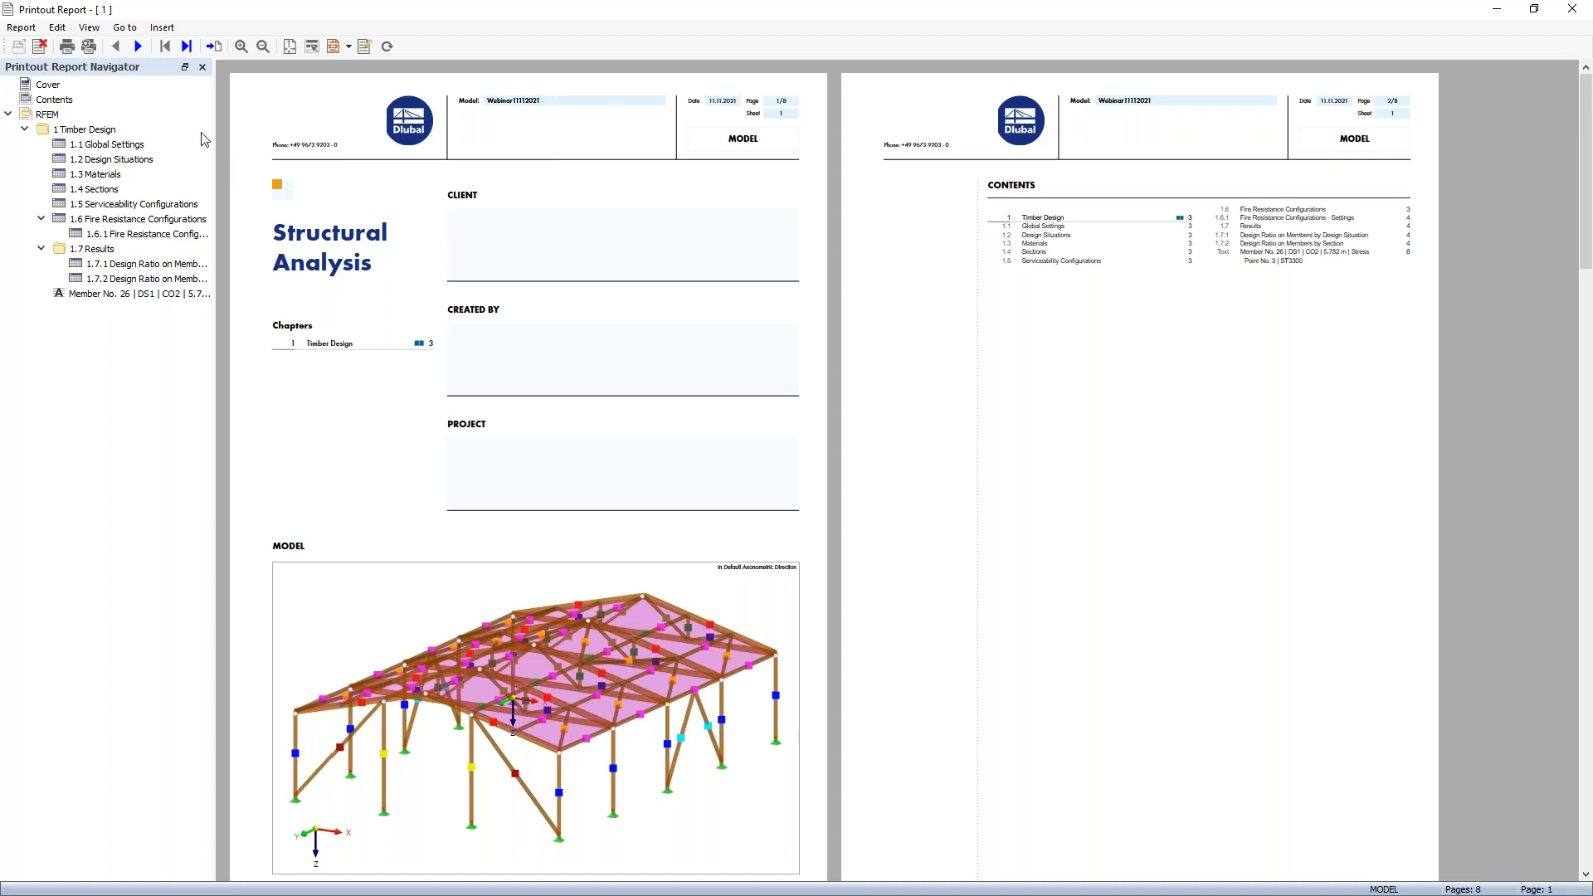
left_click(138, 47)
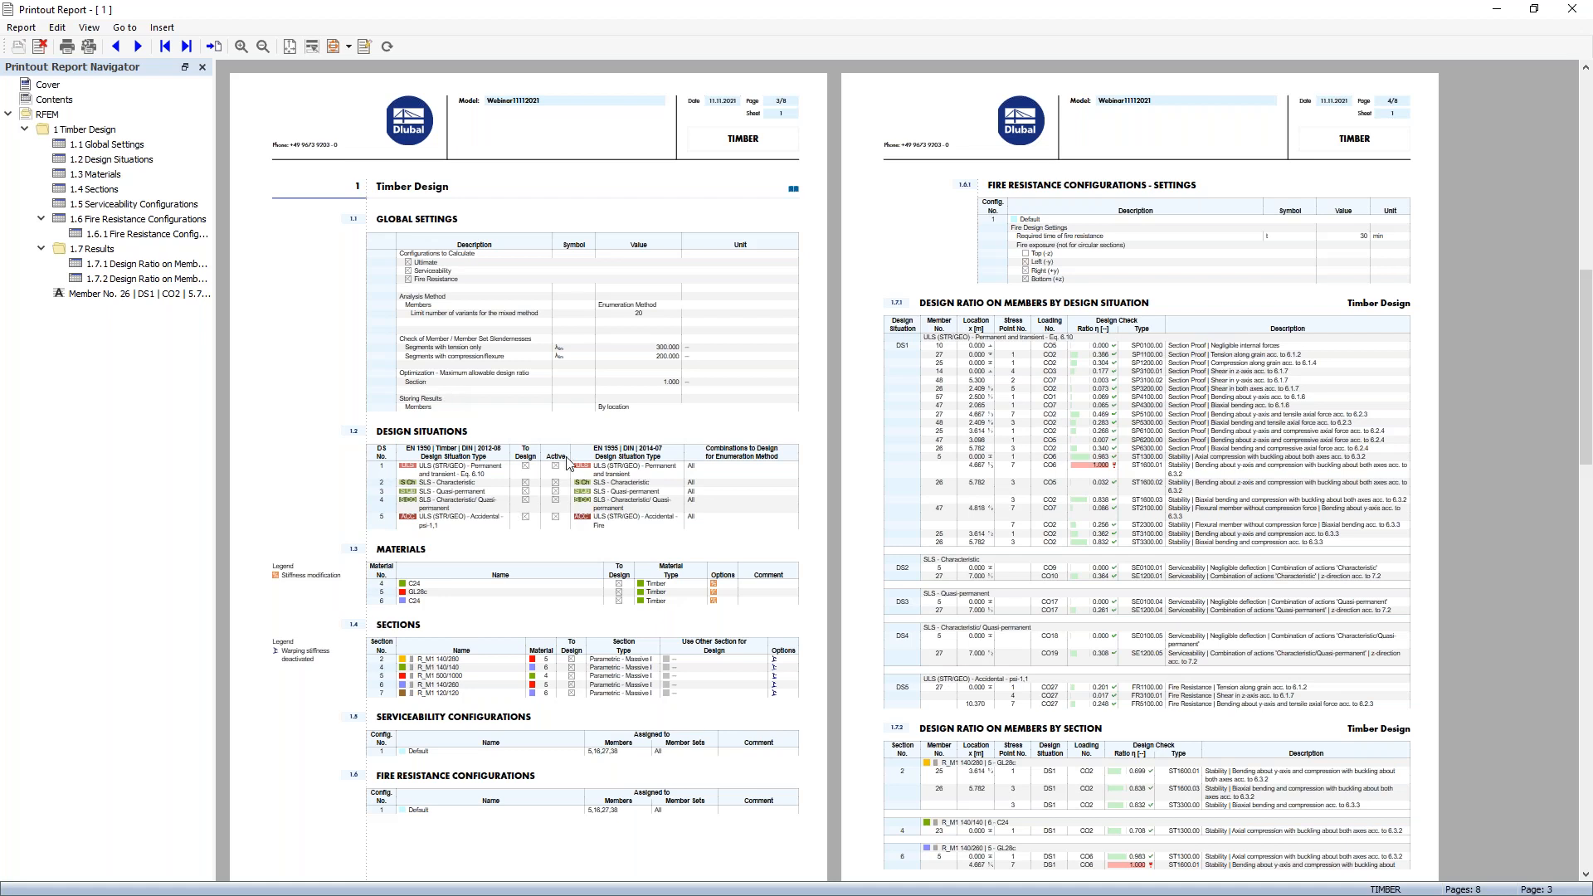
left_click(84, 297)
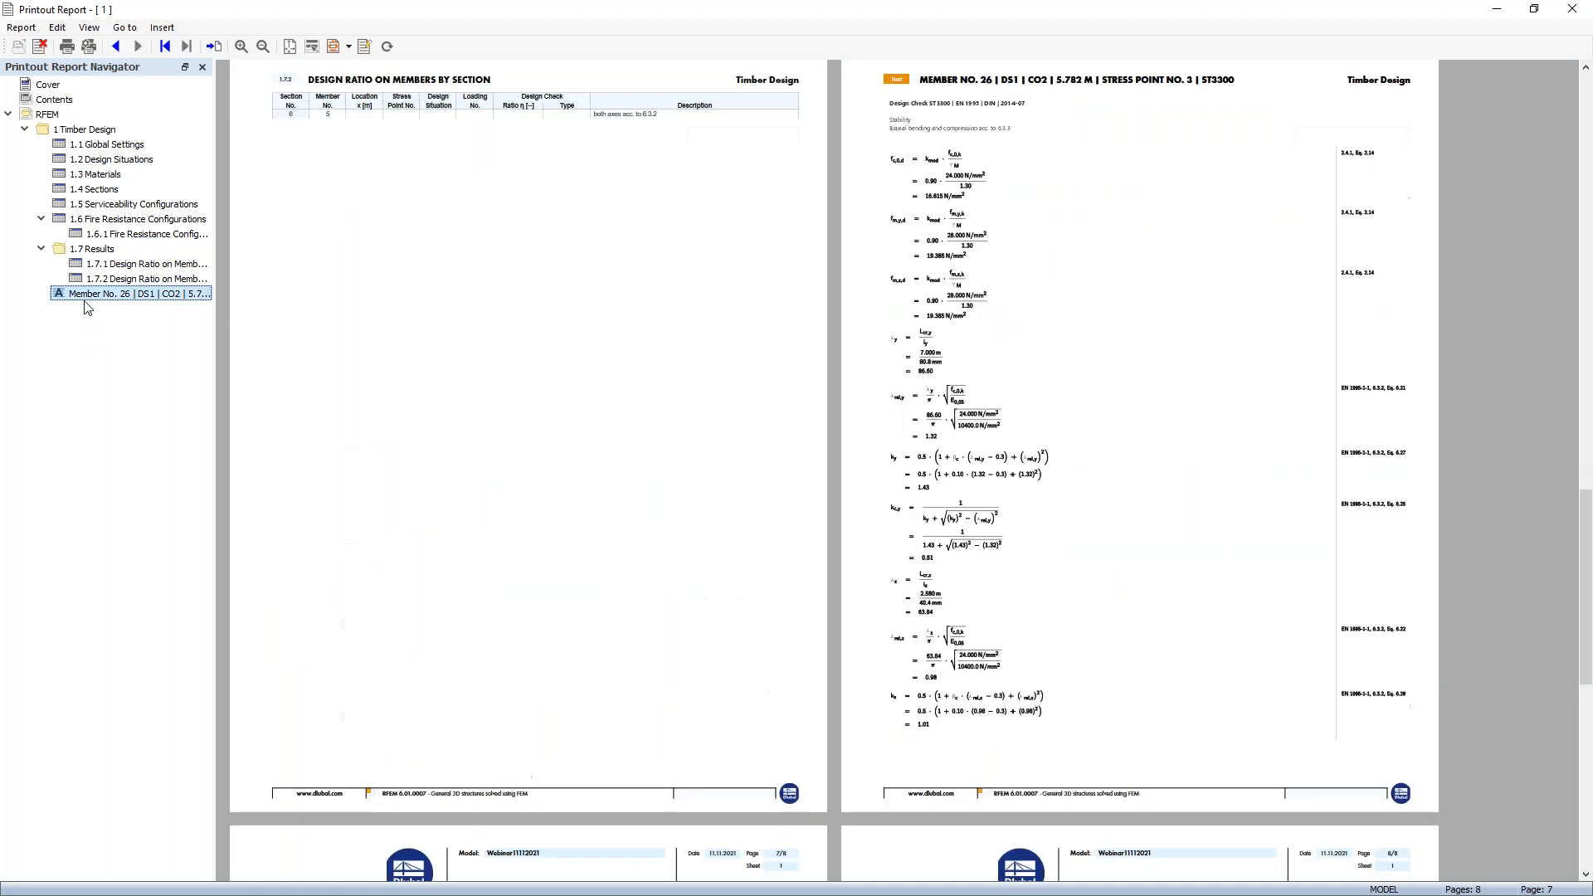
scroll(822, 435, "down", 3)
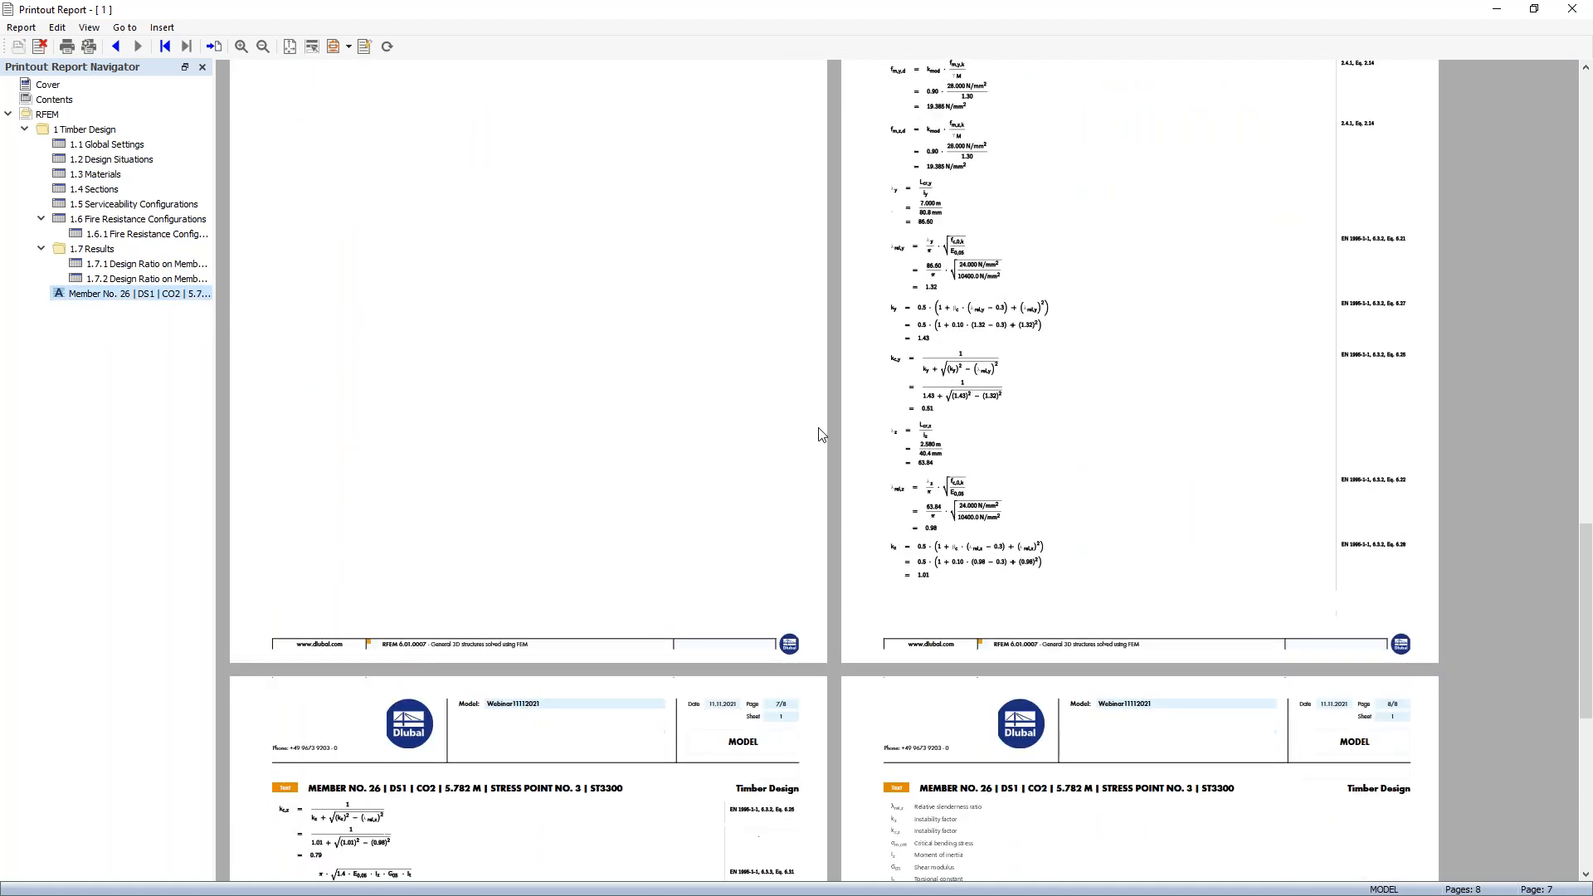
scroll(1067, 546, "down", 3)
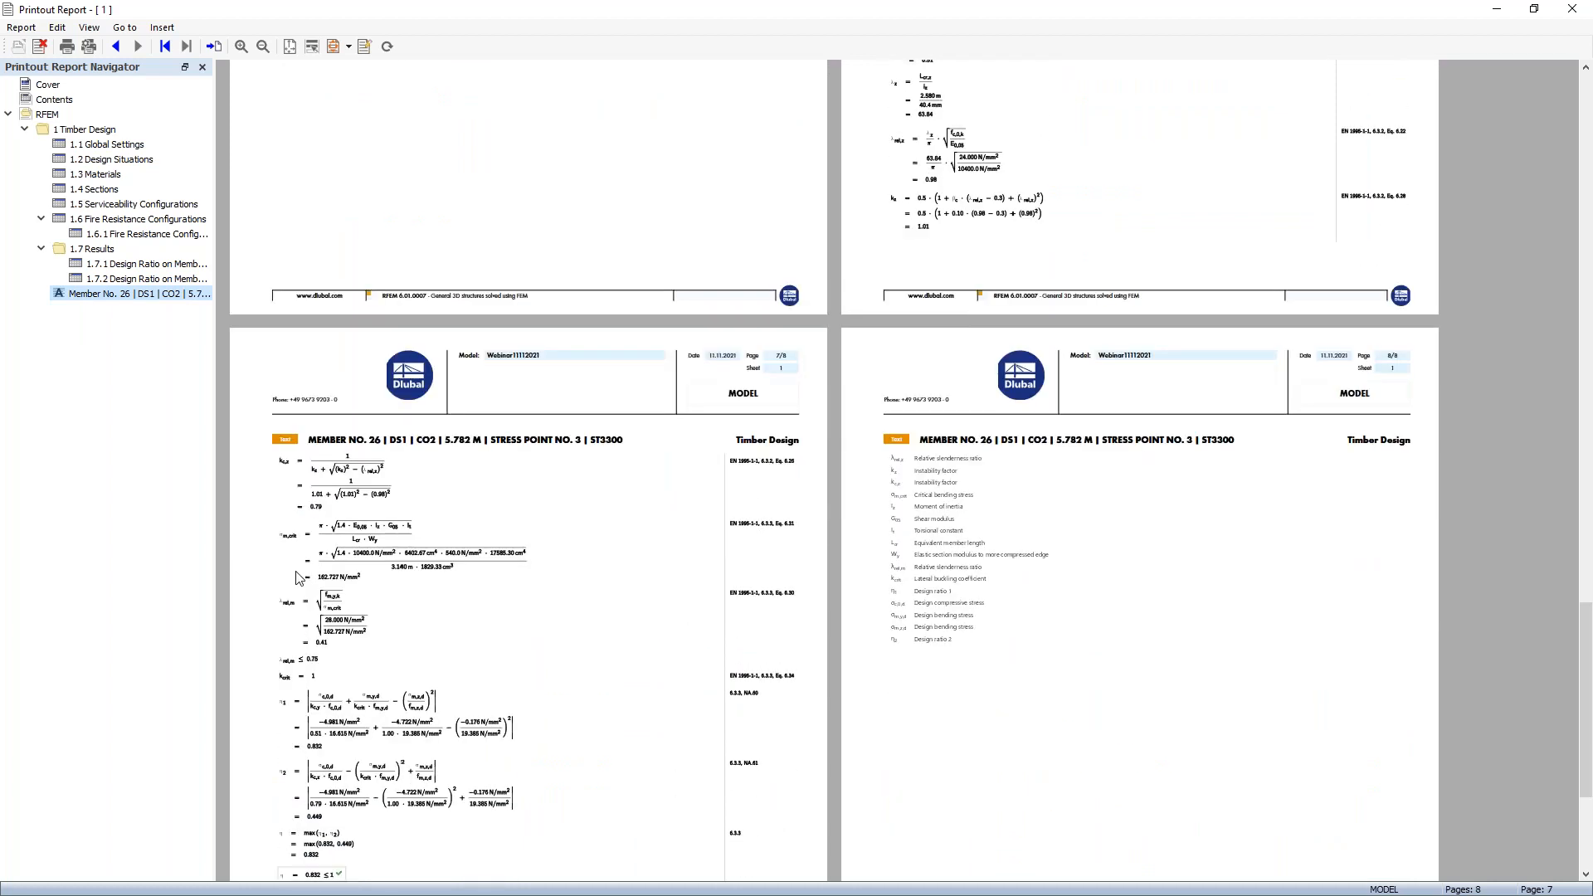
scroll(498, 597, "up", 3)
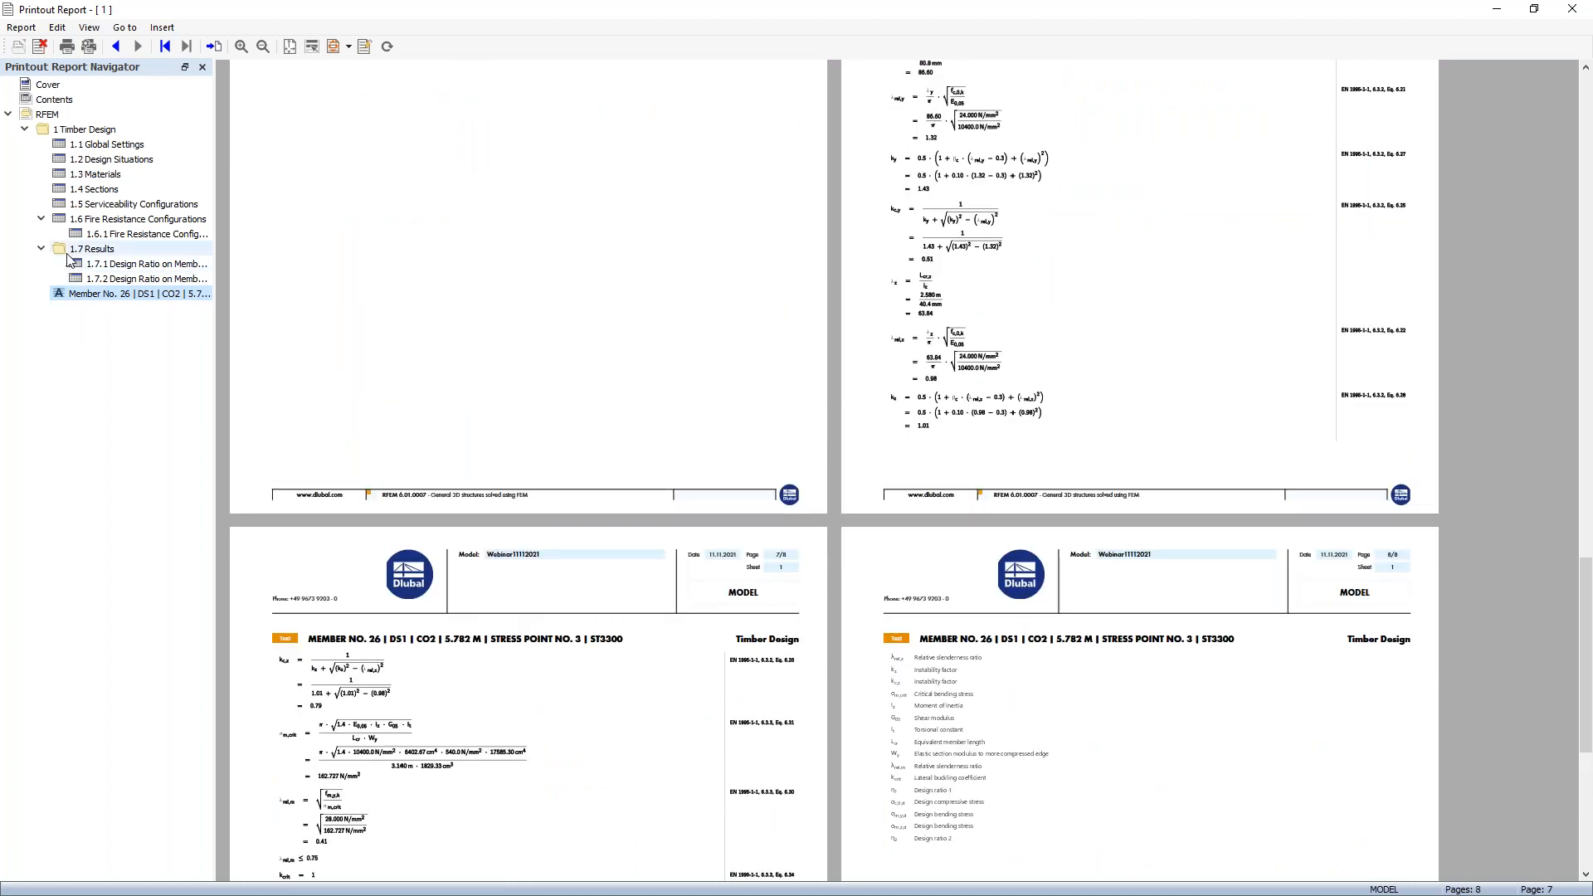
- Review the report's design ratios by design situation and its fire resistance configurations, and close the report
left_click(110, 266)
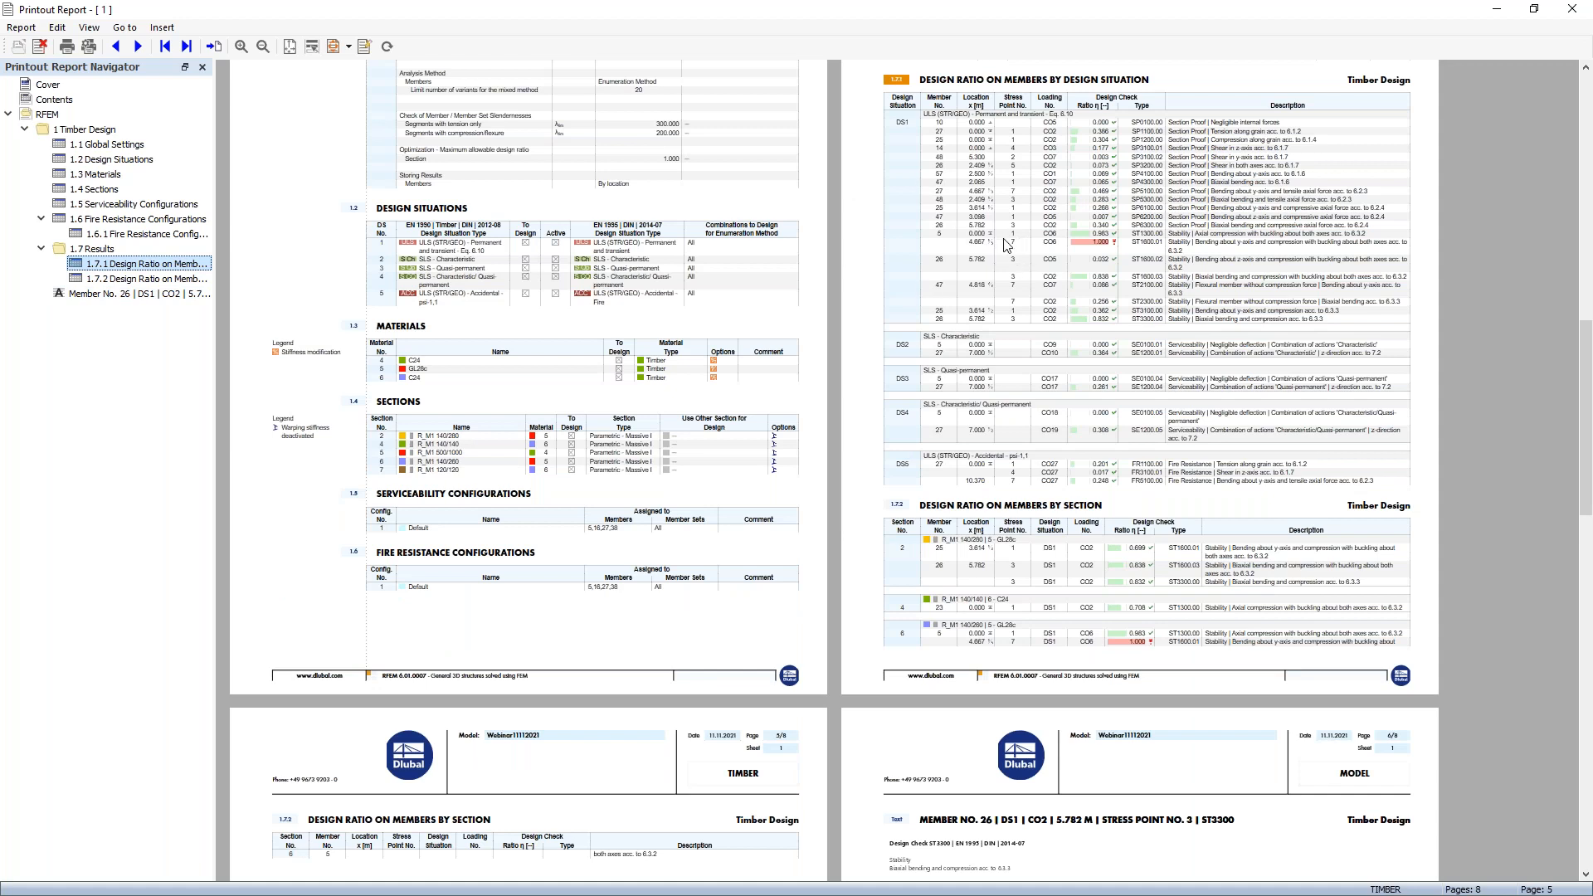
left_click(125, 219)
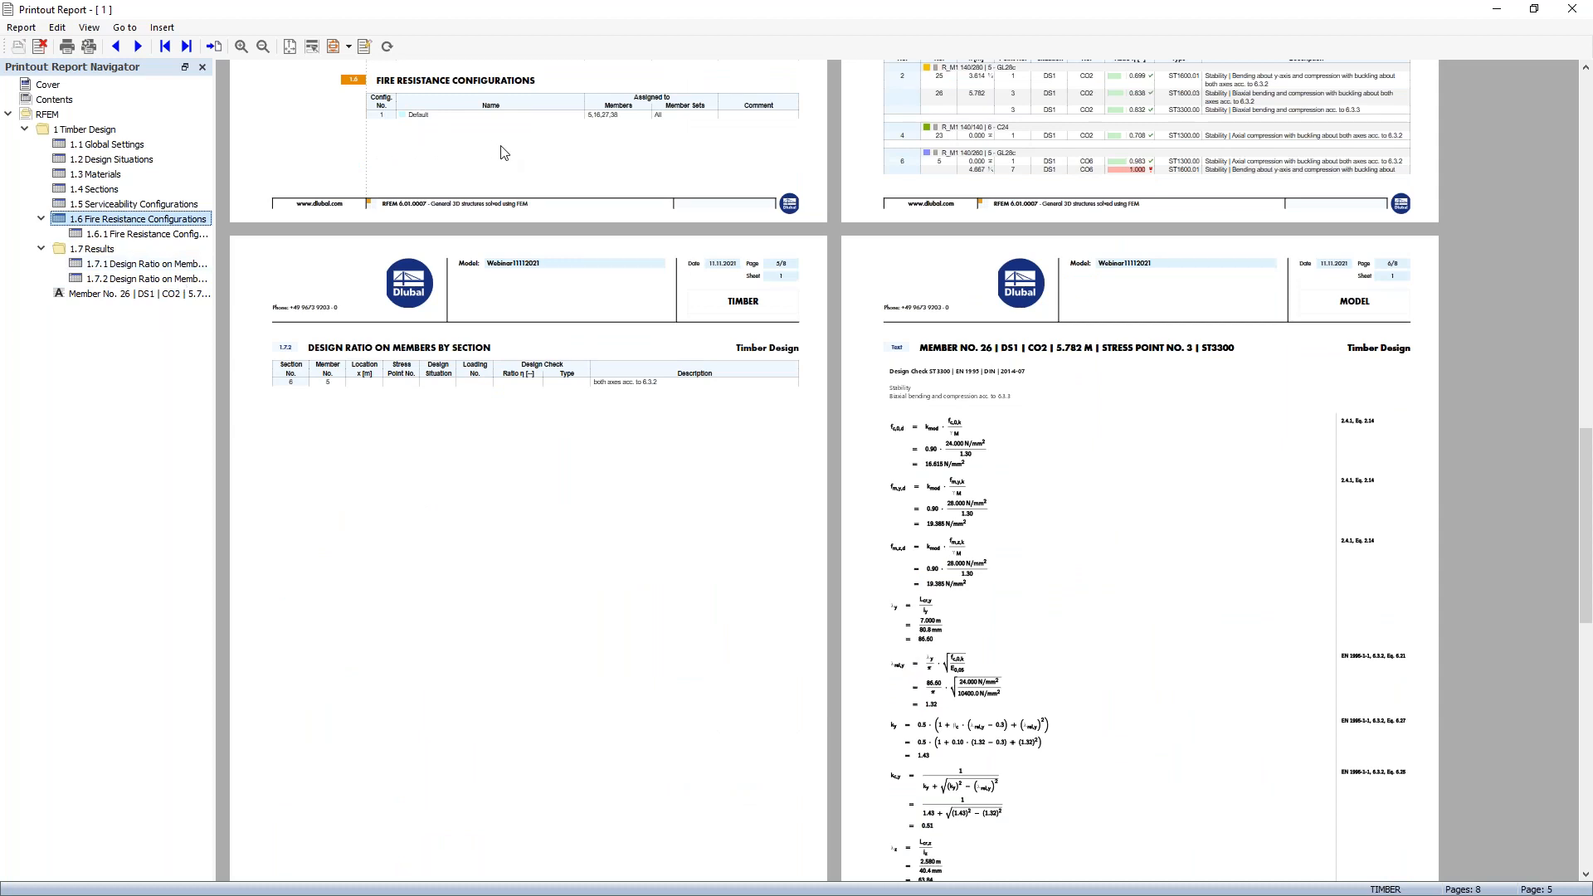
scroll(502, 153, "up", 5)
scroll(504, 160, "up", 8)
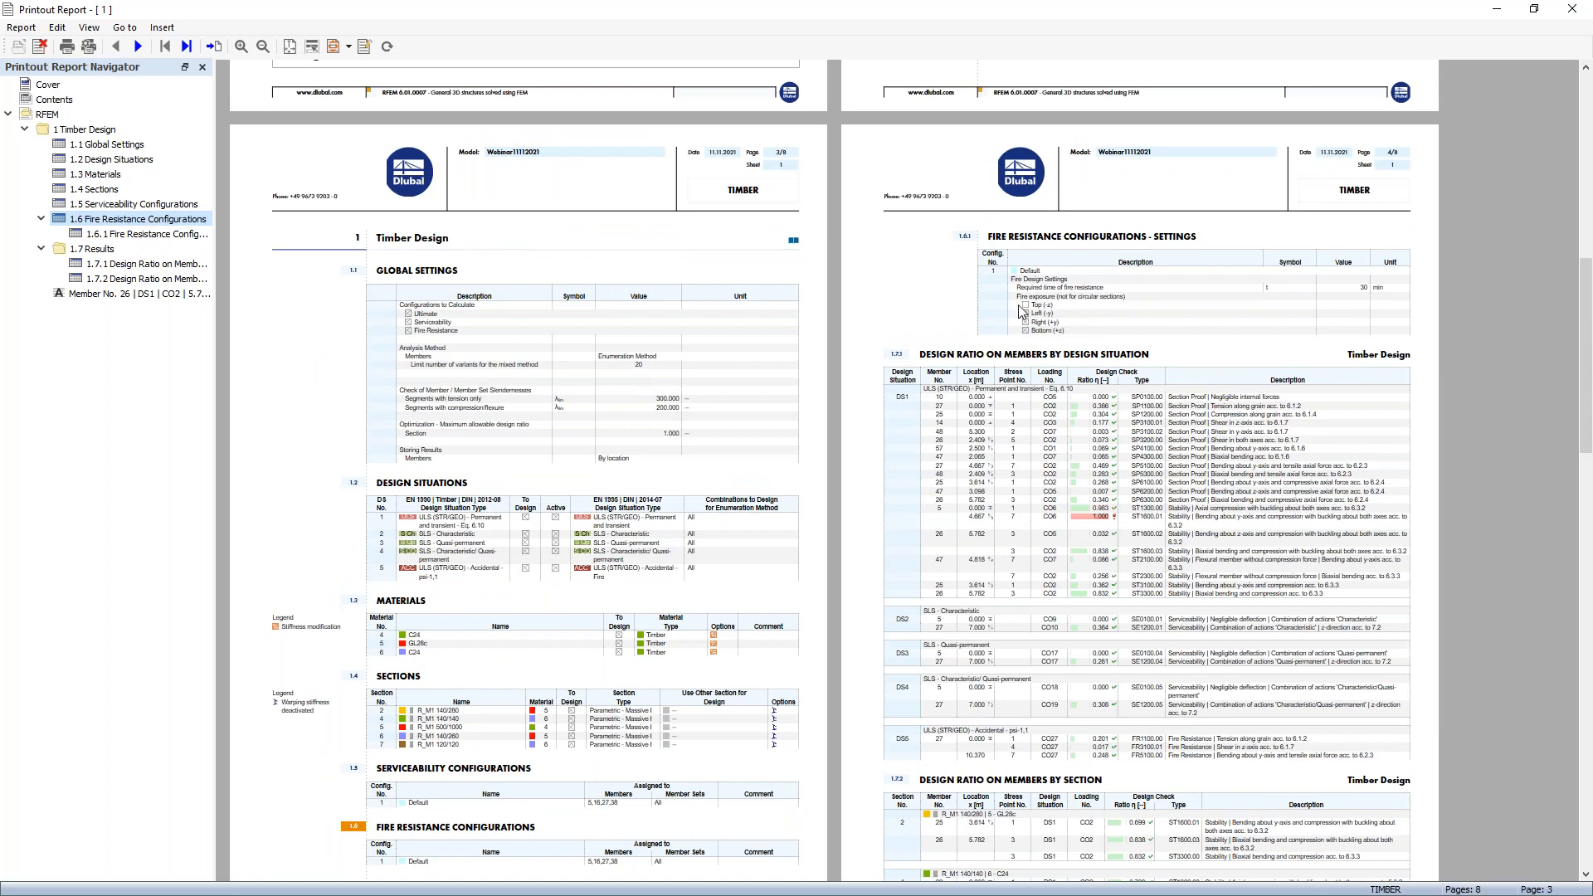
left_click(106, 190)
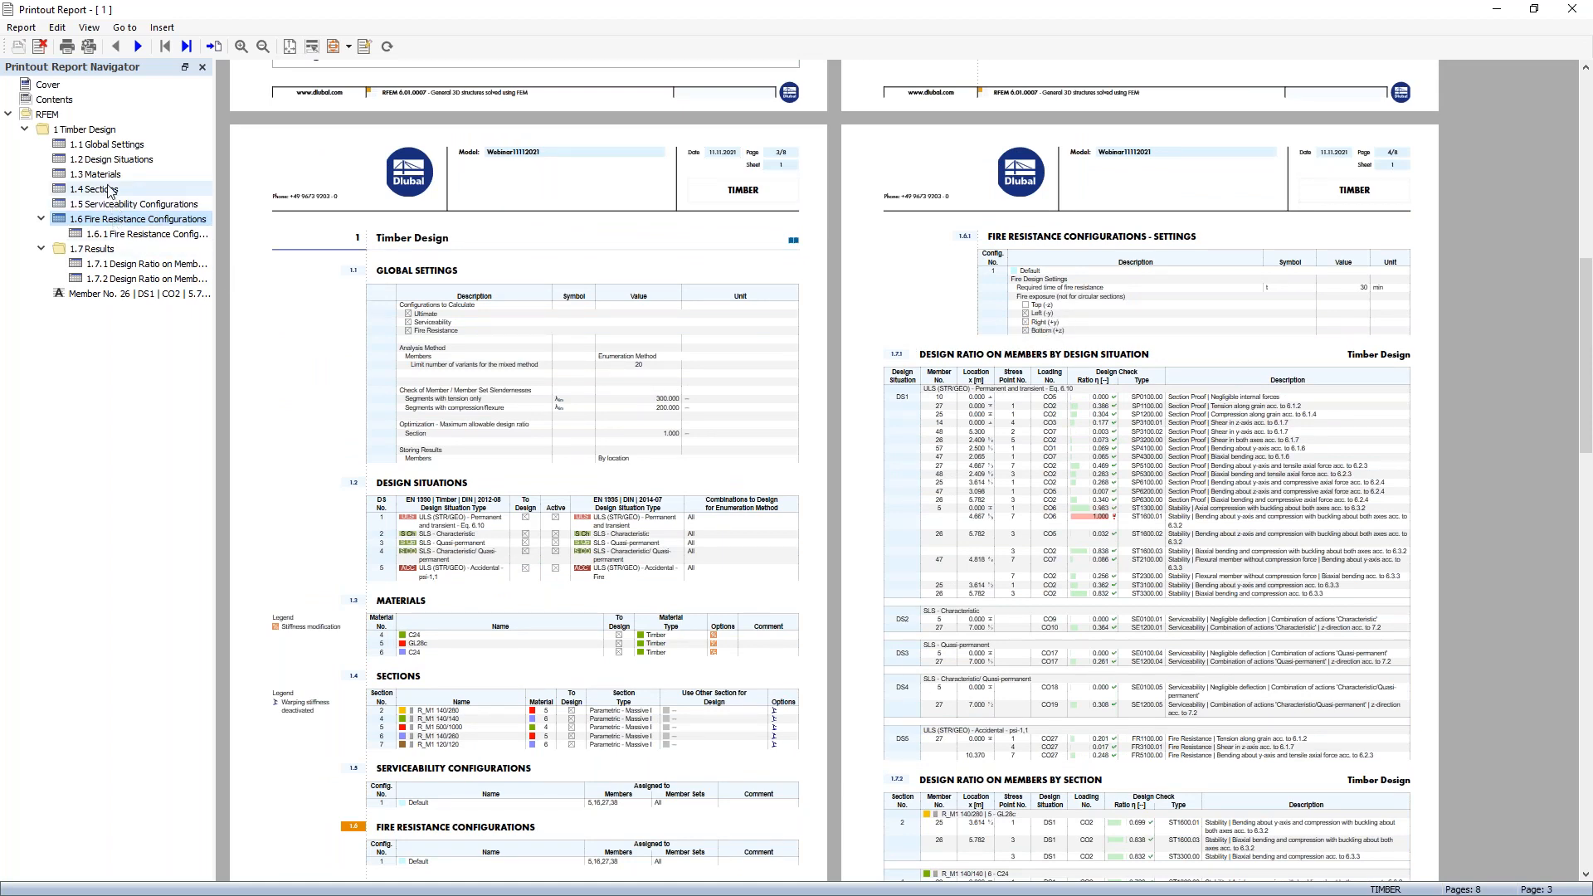
left_click(1572, 9)
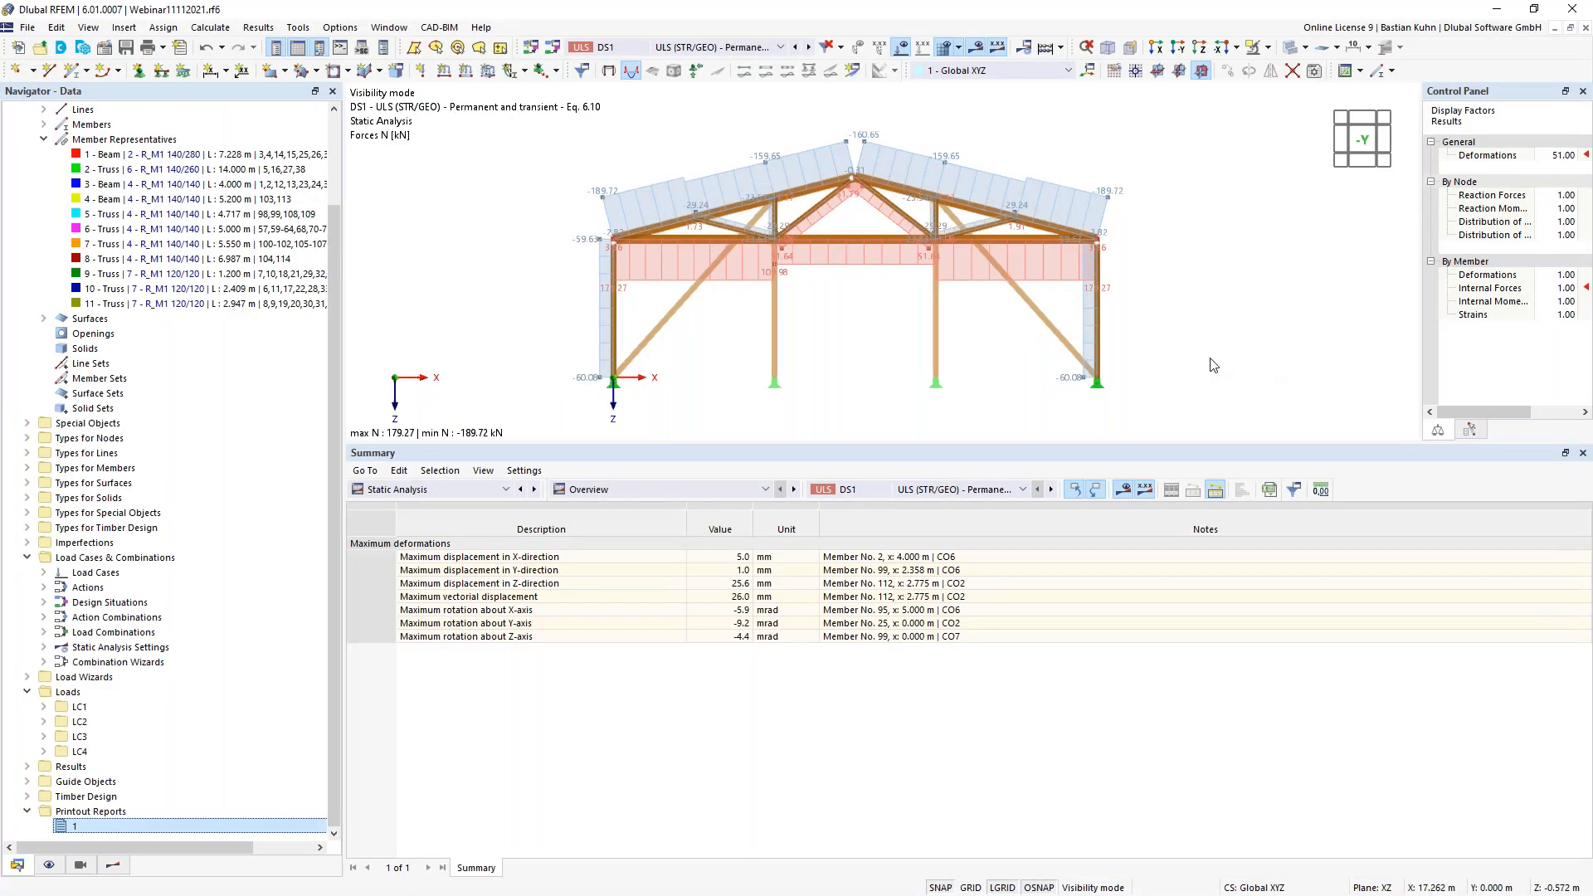
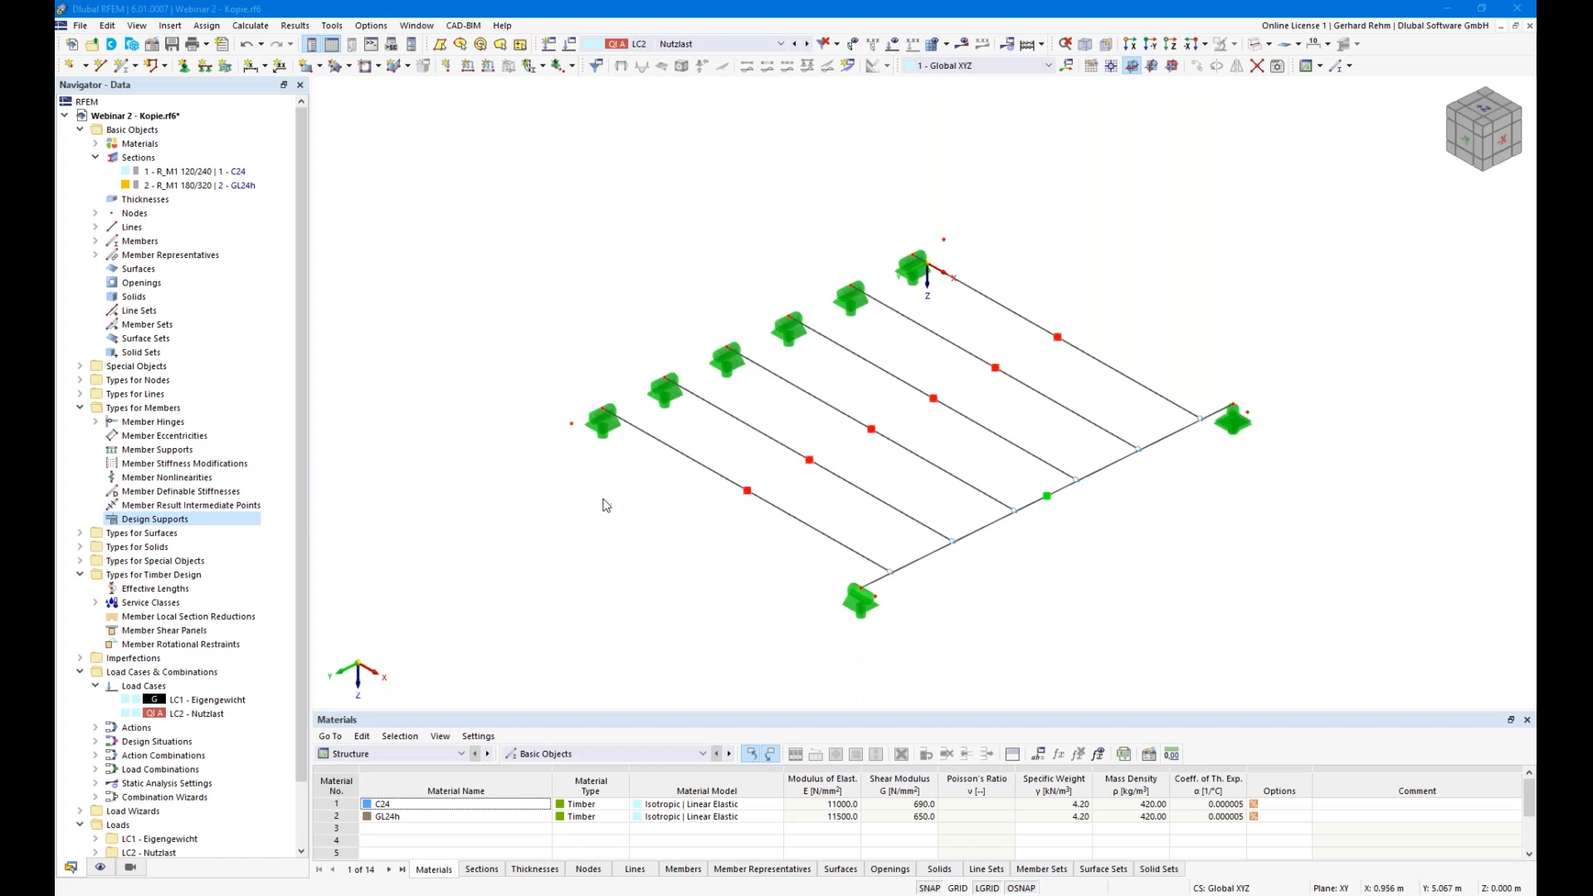
- Examine the Webinar 2 timber beam model and its supports in elevation and from several oblique angles
middle_click_drag(601, 564, 740, 505, "ctrl")
right_click(740, 505)
left_click(680, 545)
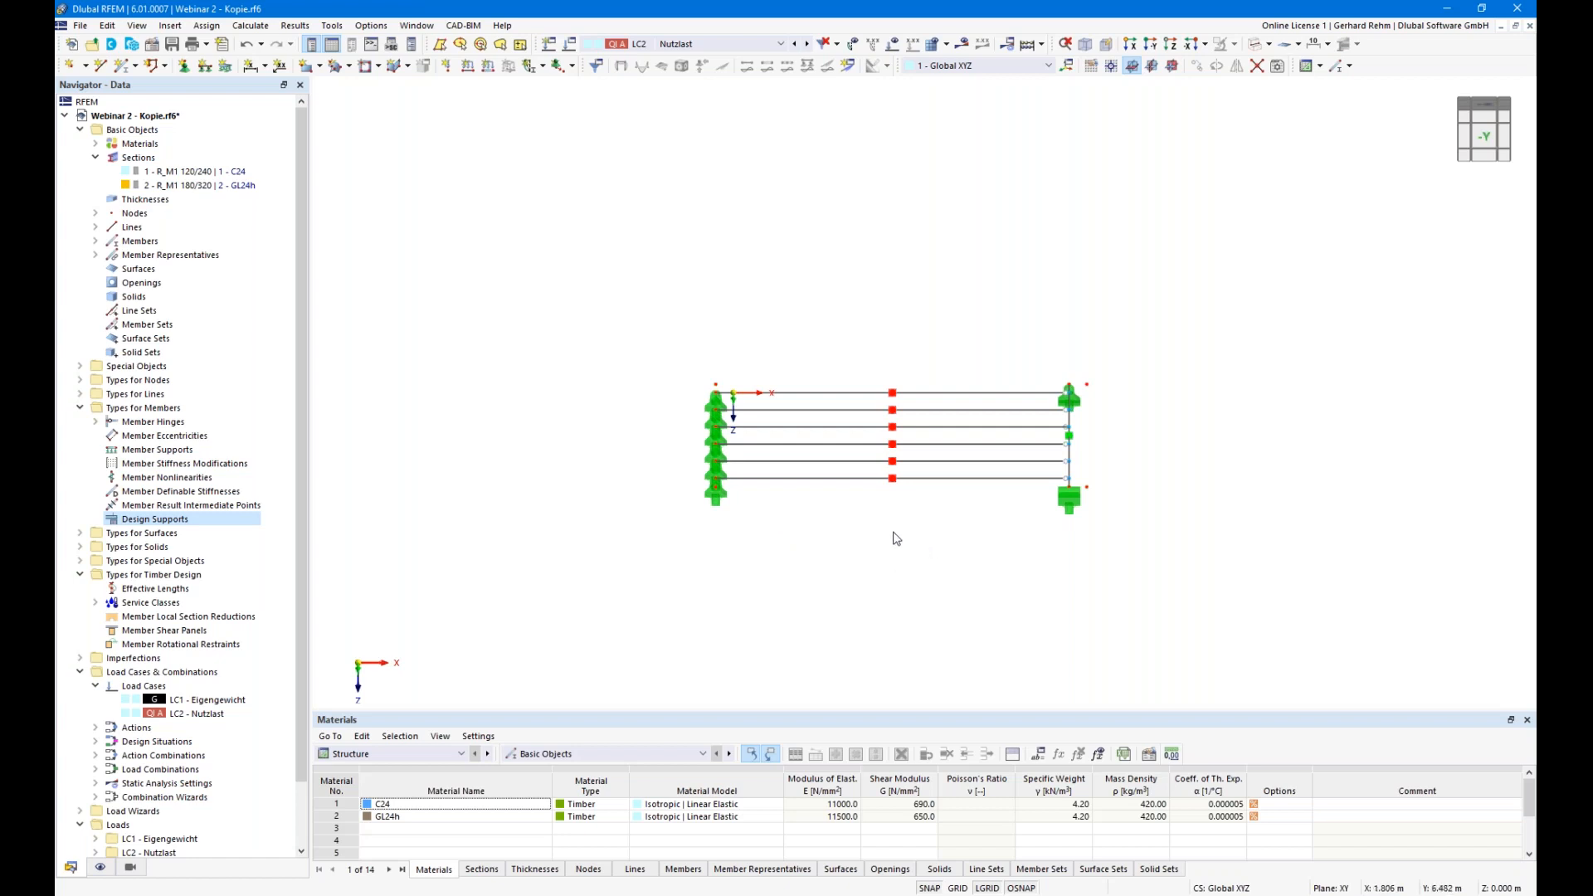
middle_click_drag(1315, 465, 1106, 539, "ctrl")
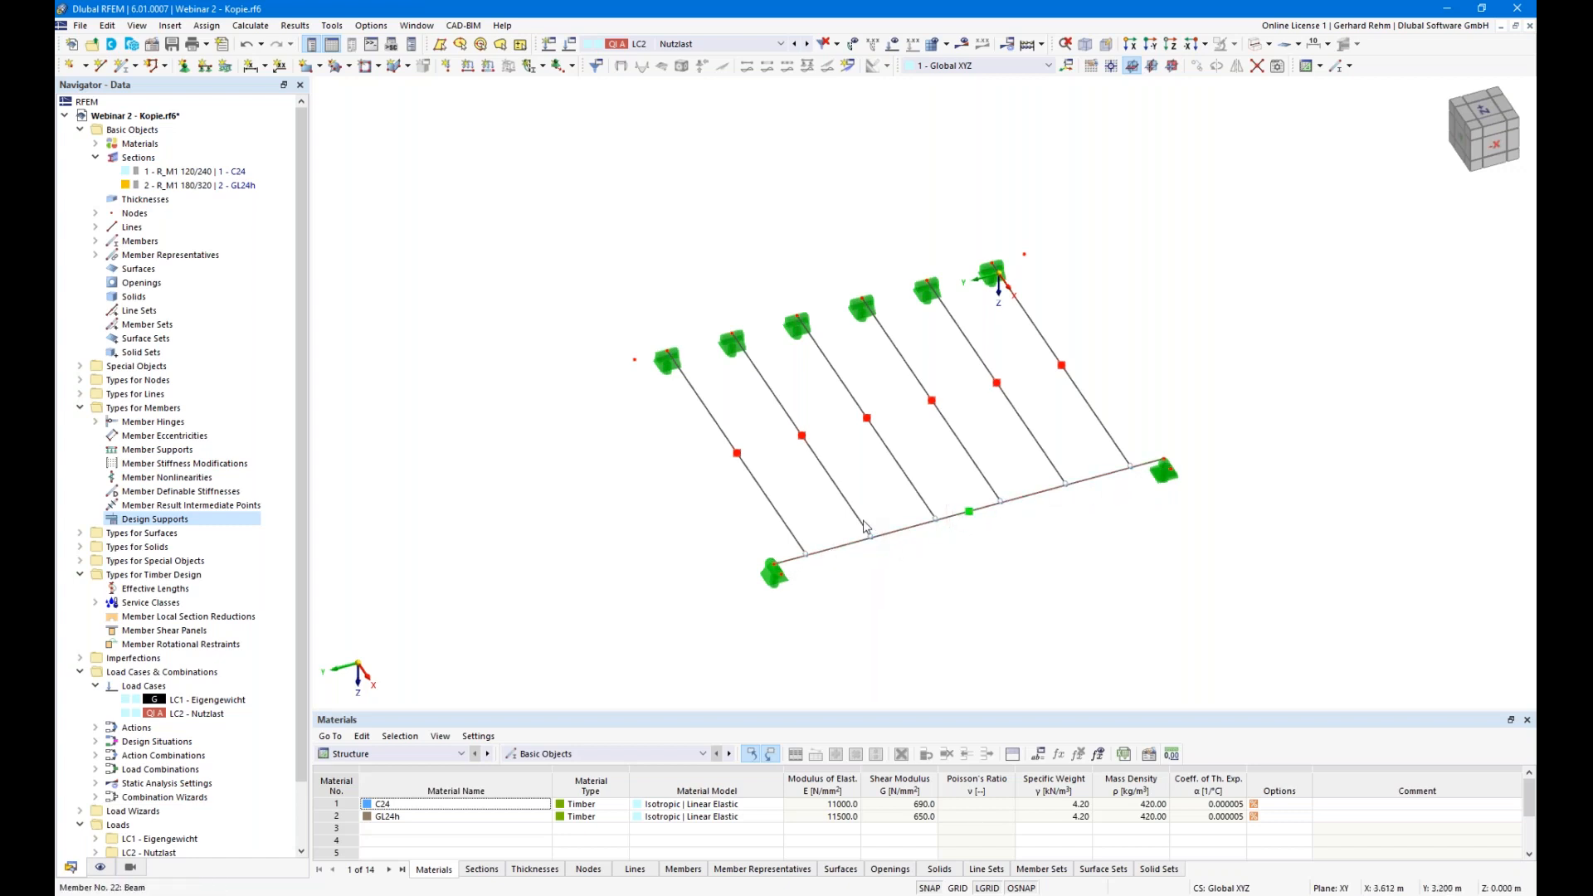
left_click(913, 490)
left_click(1099, 582)
right_click_drag(646, 541, 791, 550)
left_click(729, 537)
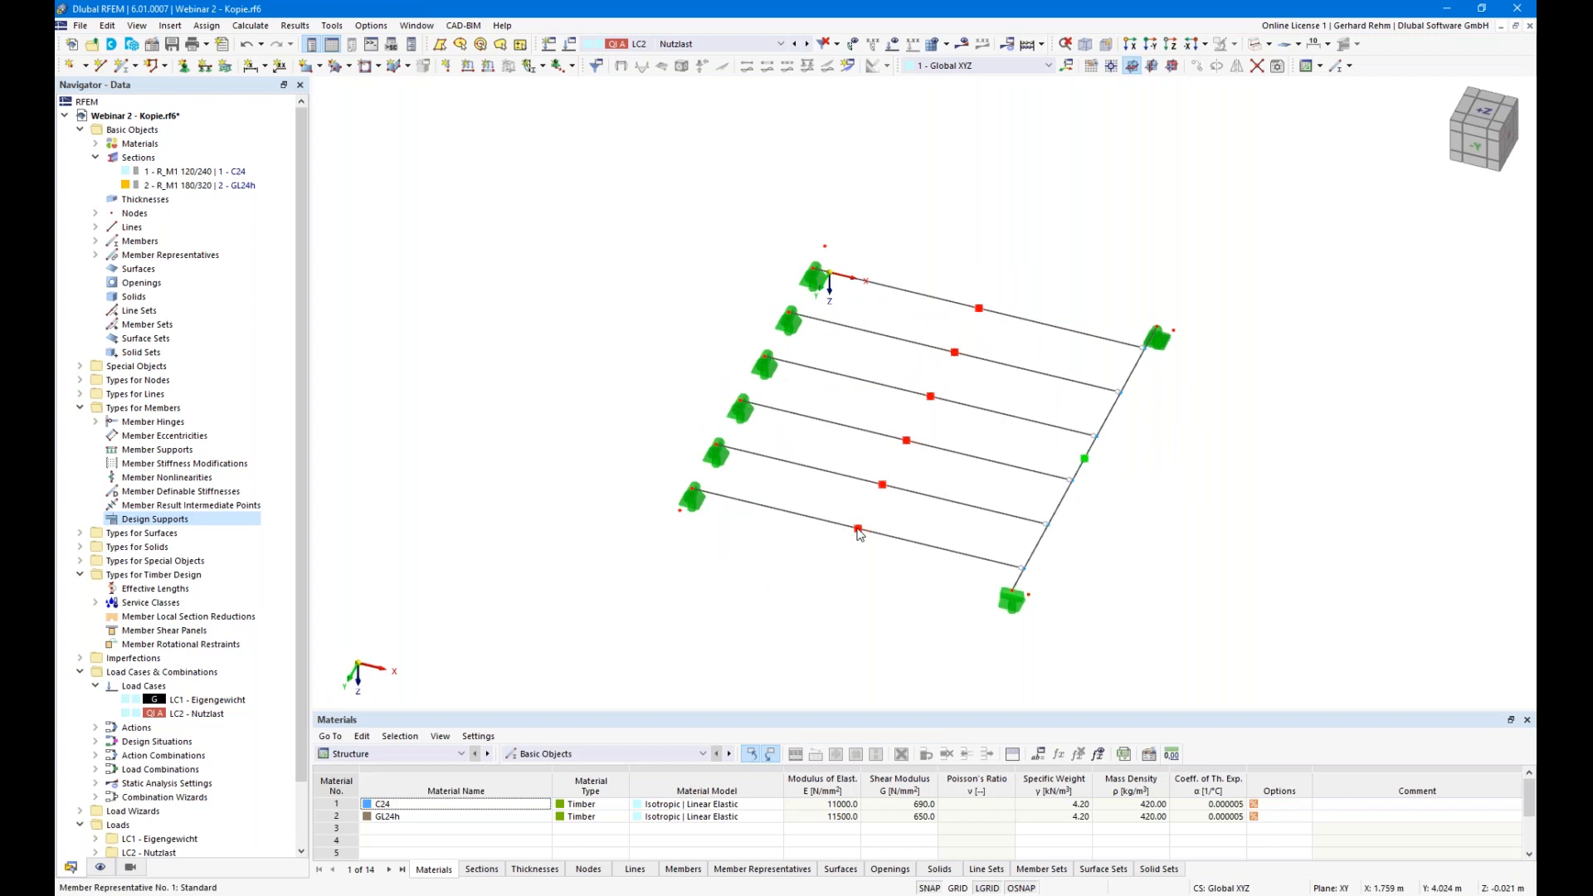
- Open the member representative of the R_M1 120/240 beams at its design supports and deflection settings, comparing them with the supports in the model
left_click(858, 530)
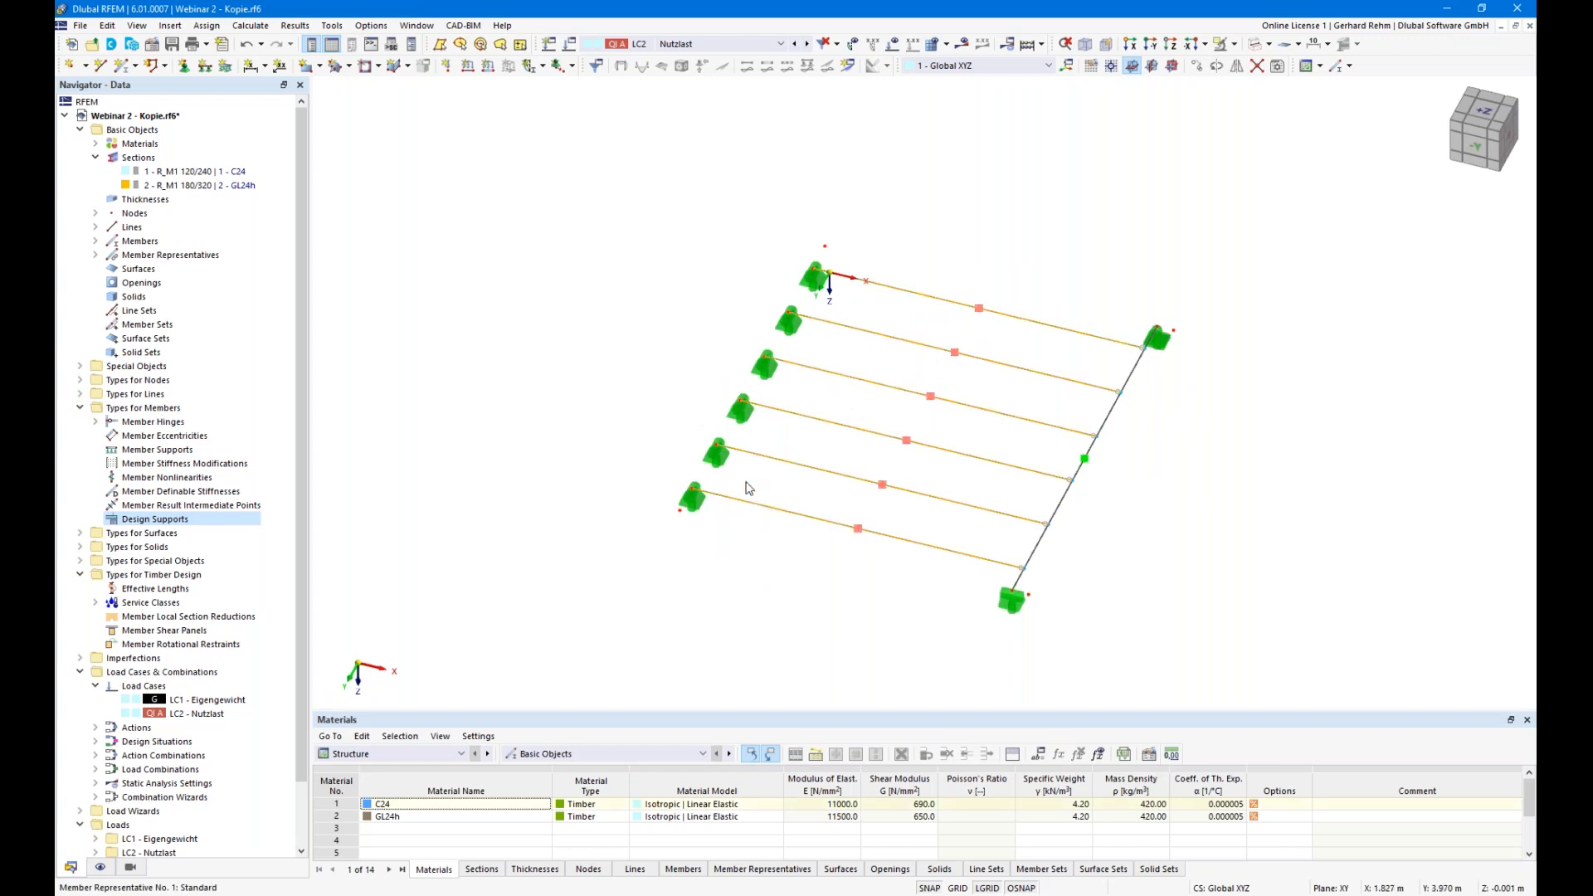
double_click(746, 488)
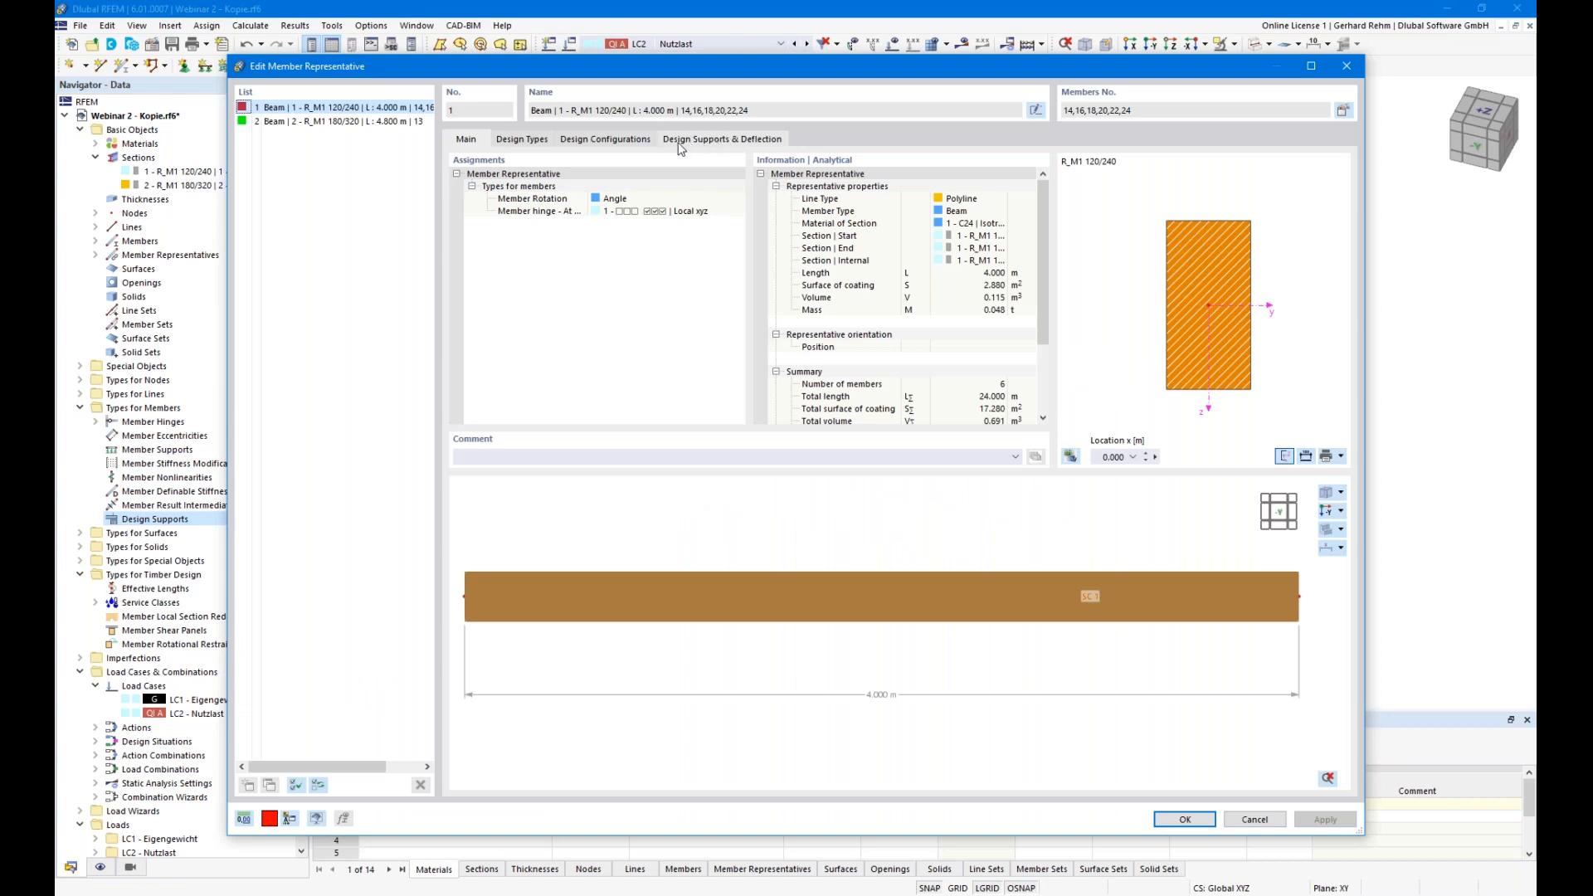
left_click(684, 141)
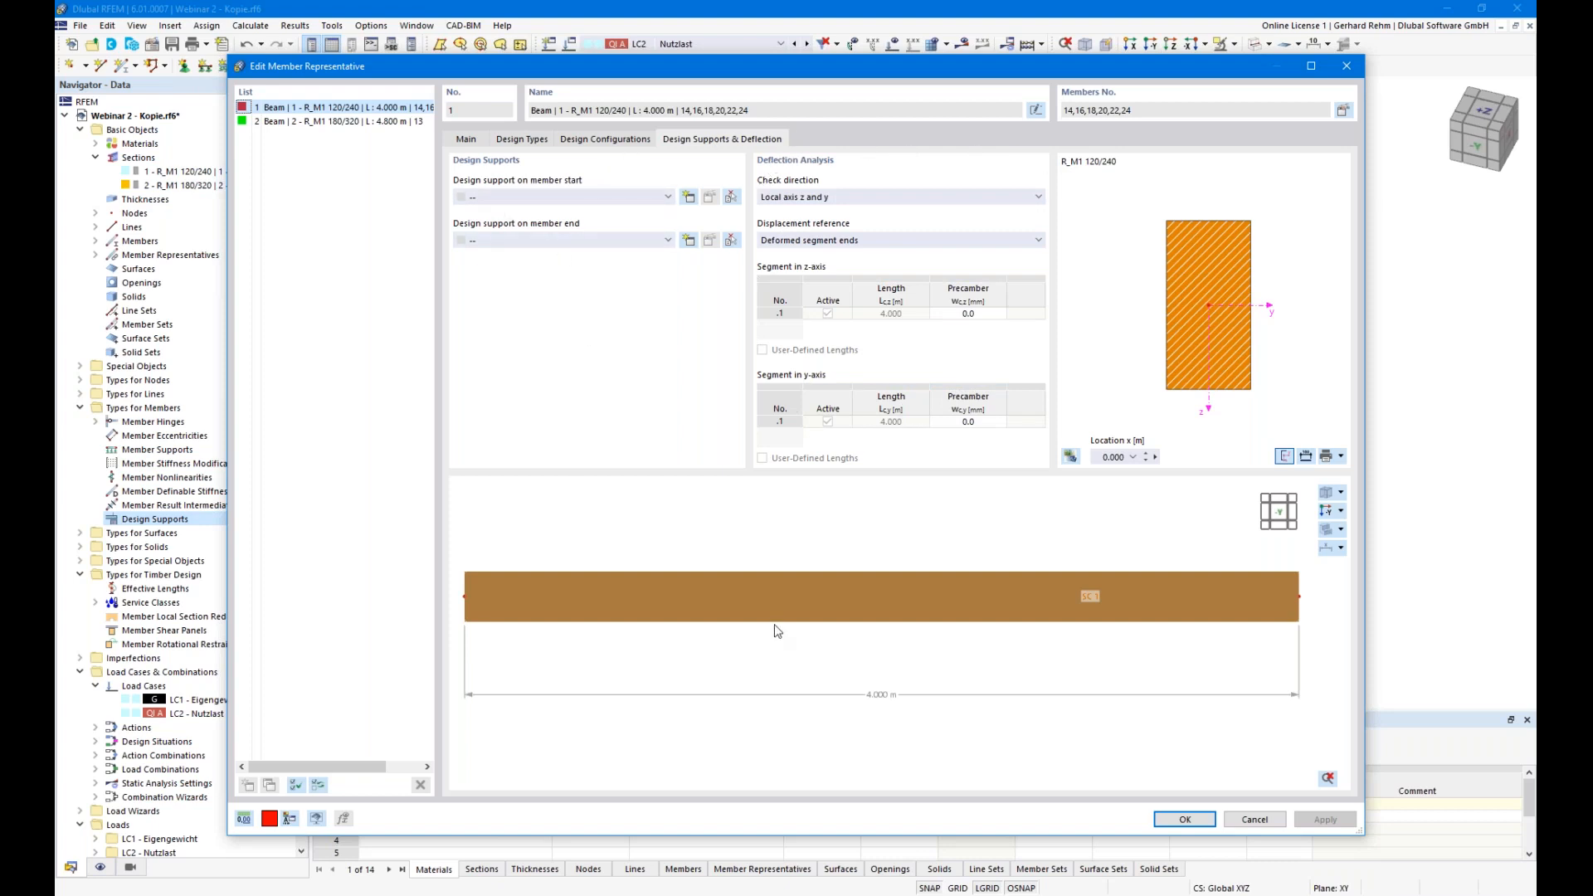
left_click_drag(730, 82, 860, 558)
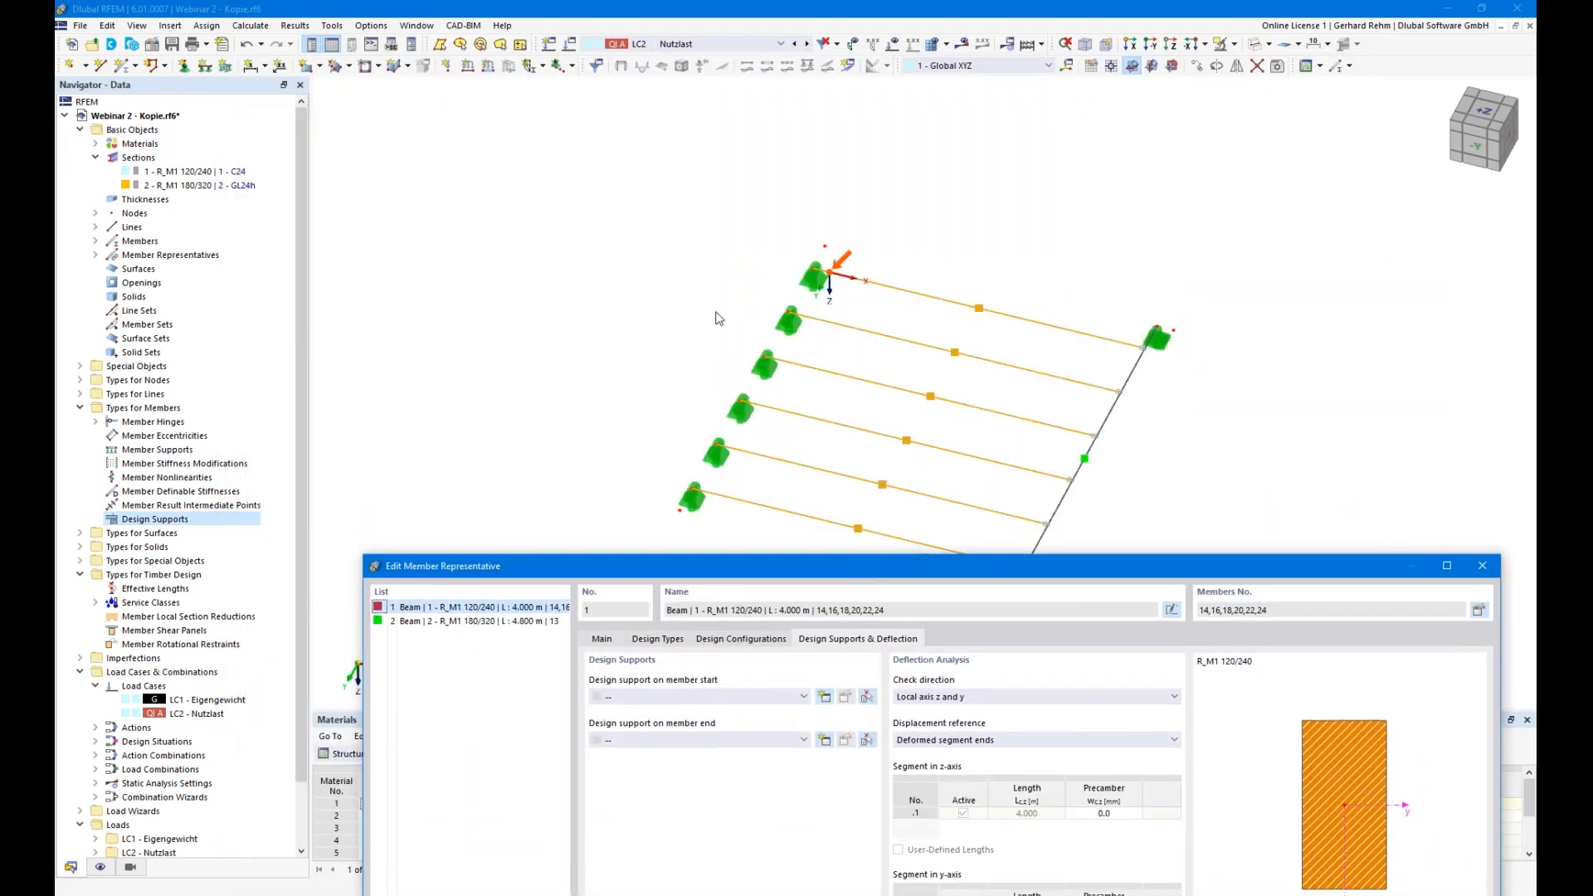
left_click_drag(750, 542, 848, 522)
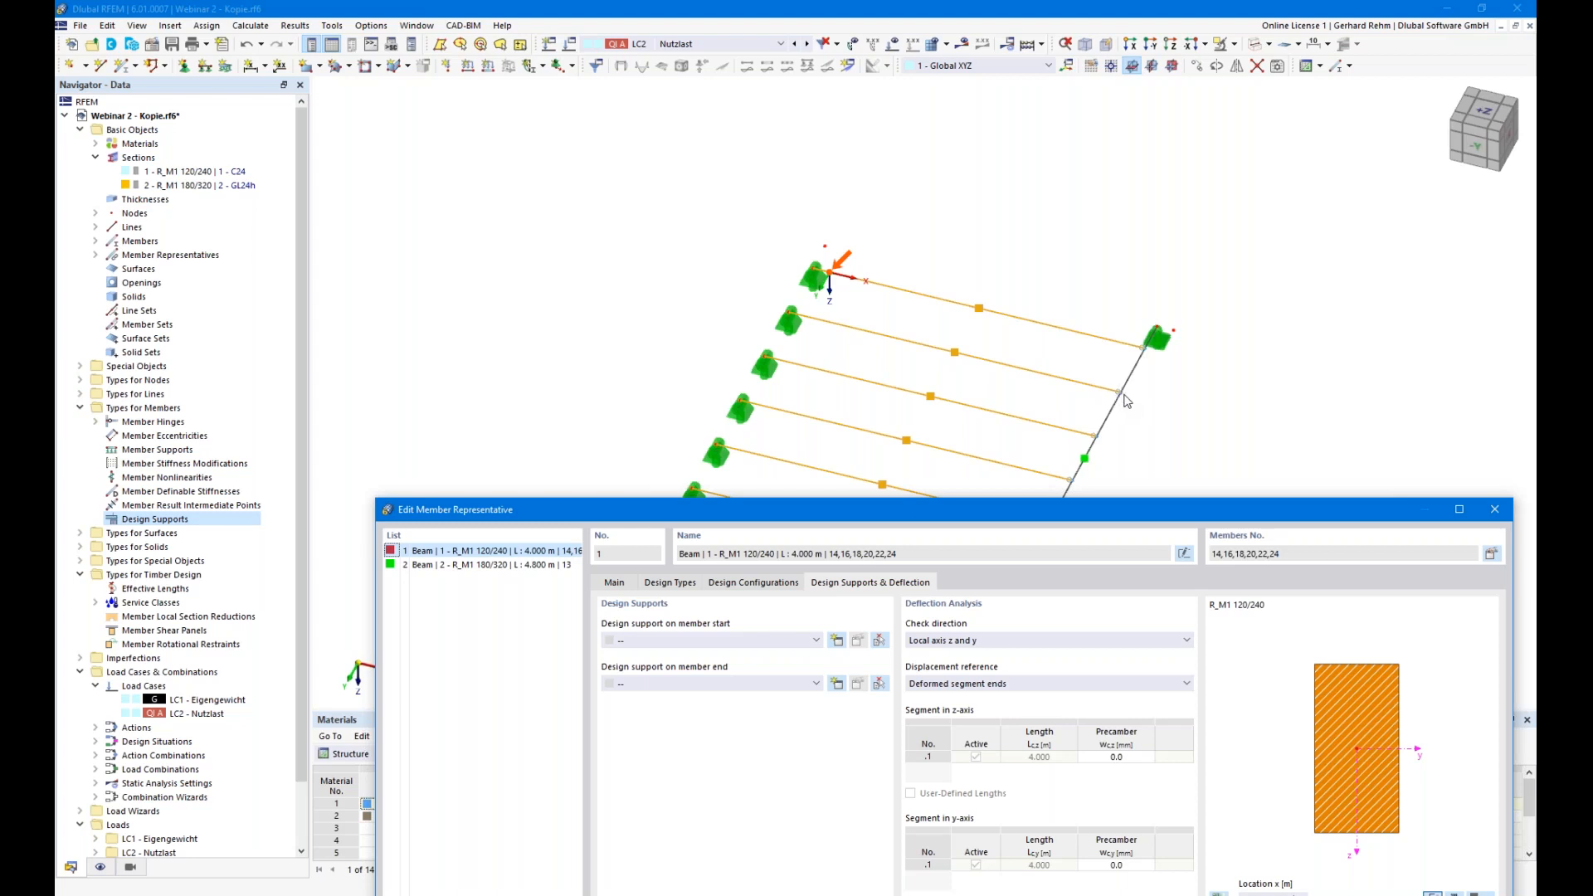
left_click_drag(1059, 510, 1005, 107)
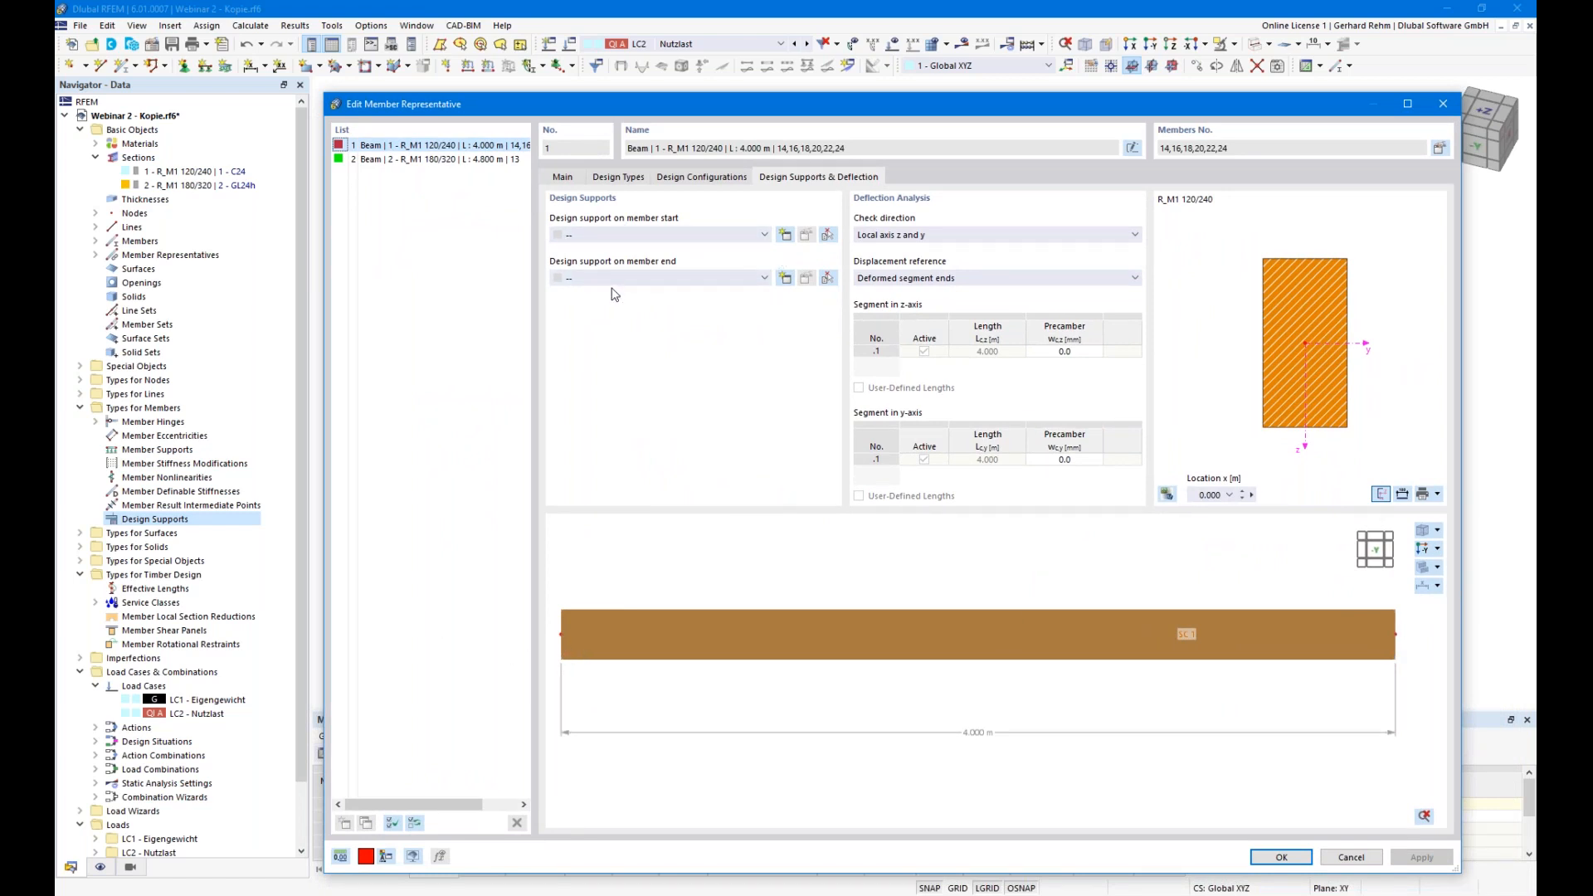
- Create a timber-type design support for the R_M1 120/240 beams with a support length of 60 mm
left_click(785, 235)
left_click(689, 263)
left_click(687, 312)
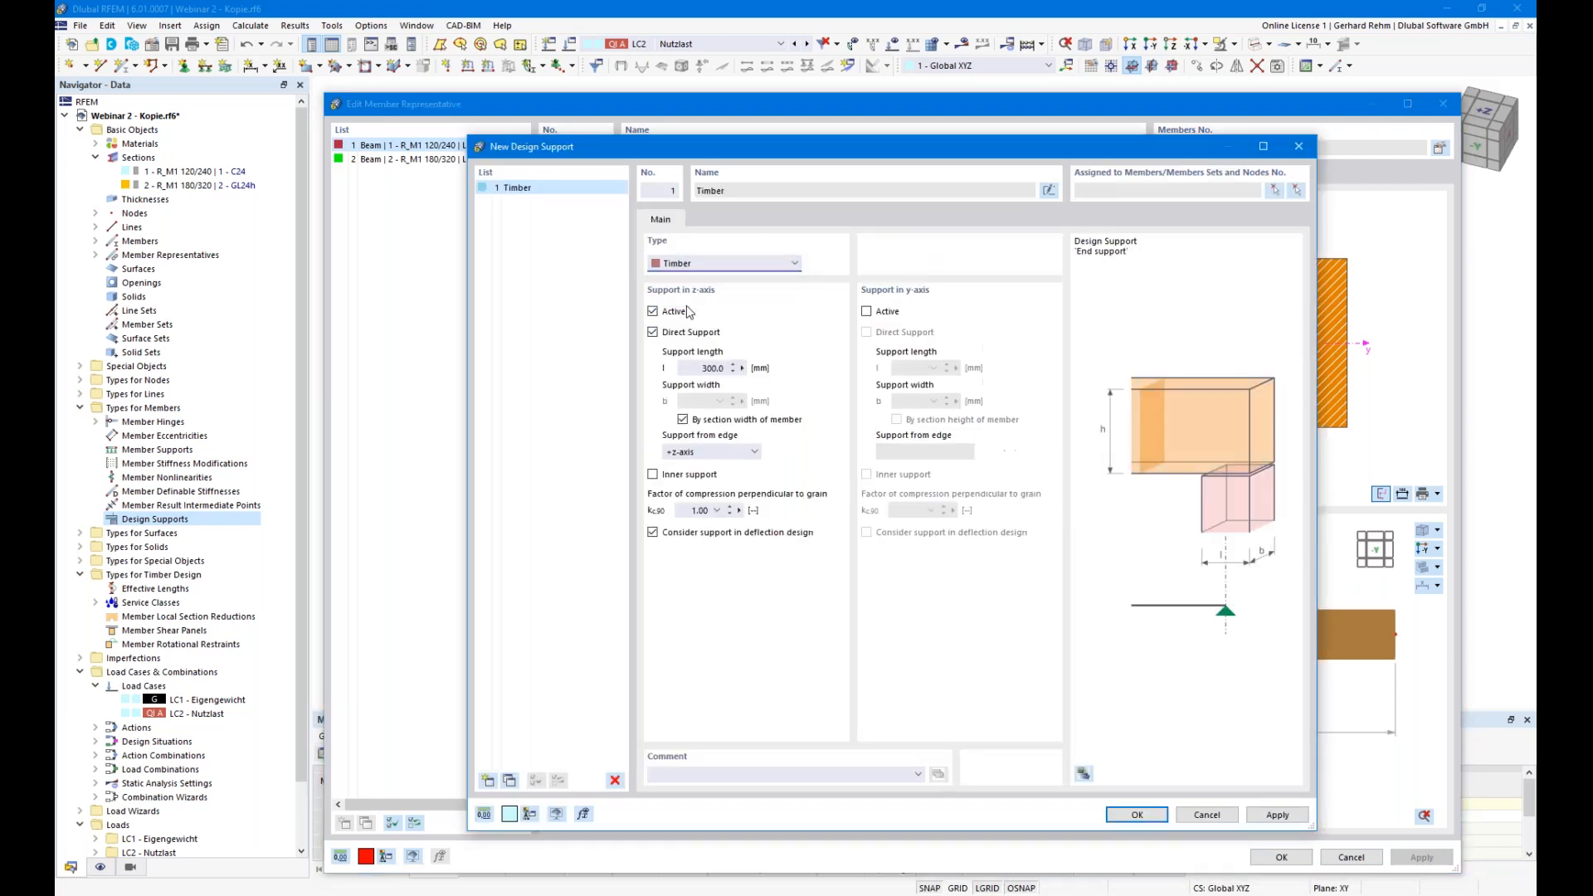
left_click_drag(685, 150, 817, 140)
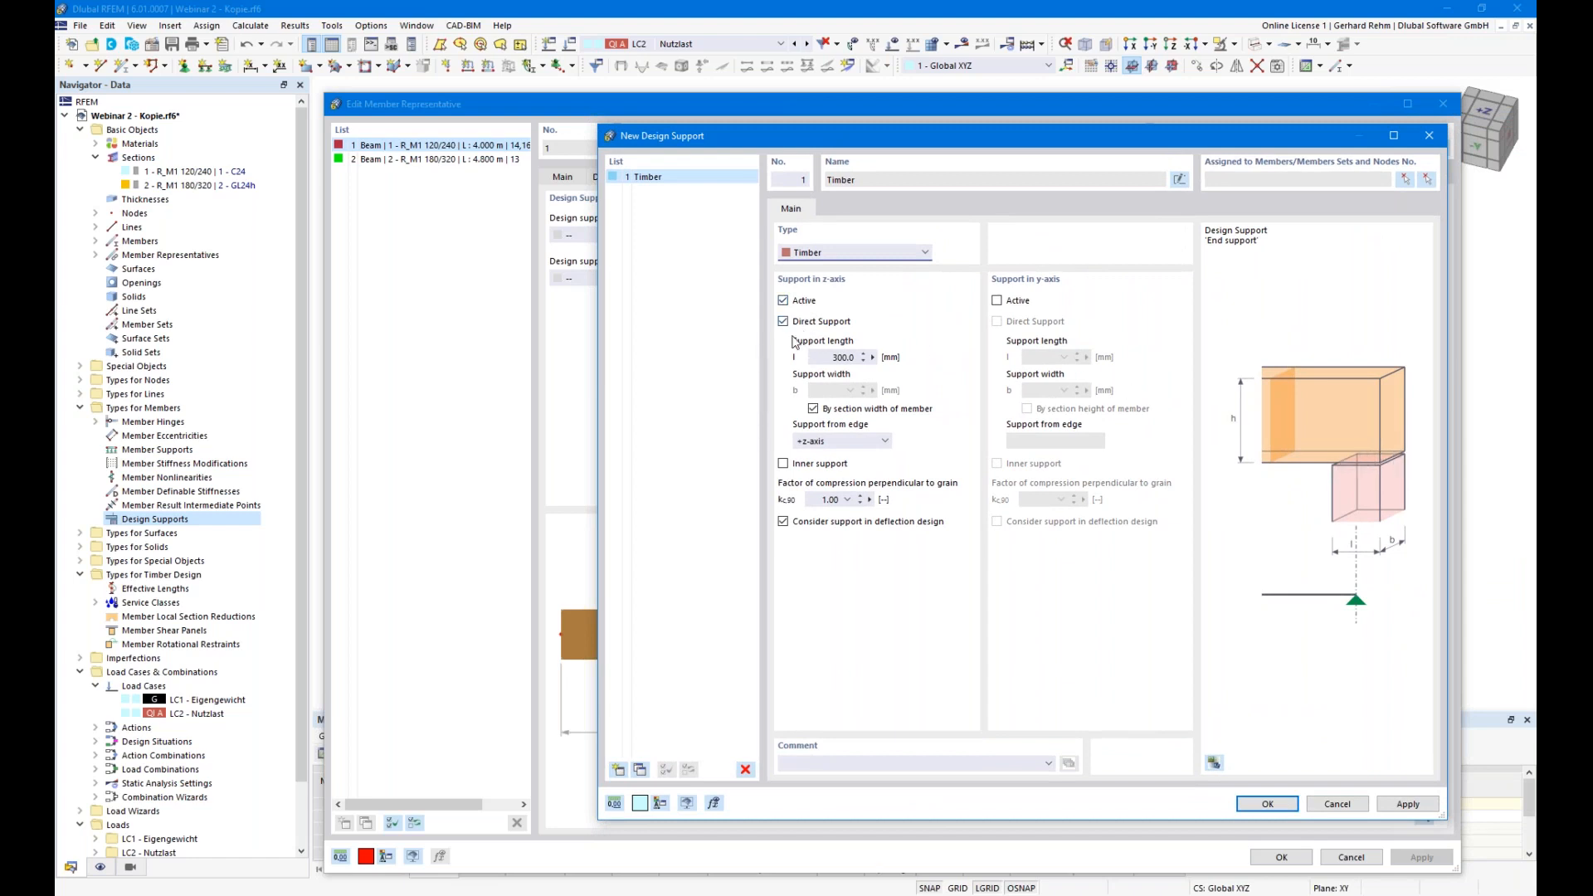
left_click(822, 359)
type("60")
- Set the 60 mm support's factor of compression perpendicular to grain to 1.5 and name it "C24 60mm"
left_click(787, 467)
left_click(784, 463)
left_click(813, 501)
left_click(847, 500)
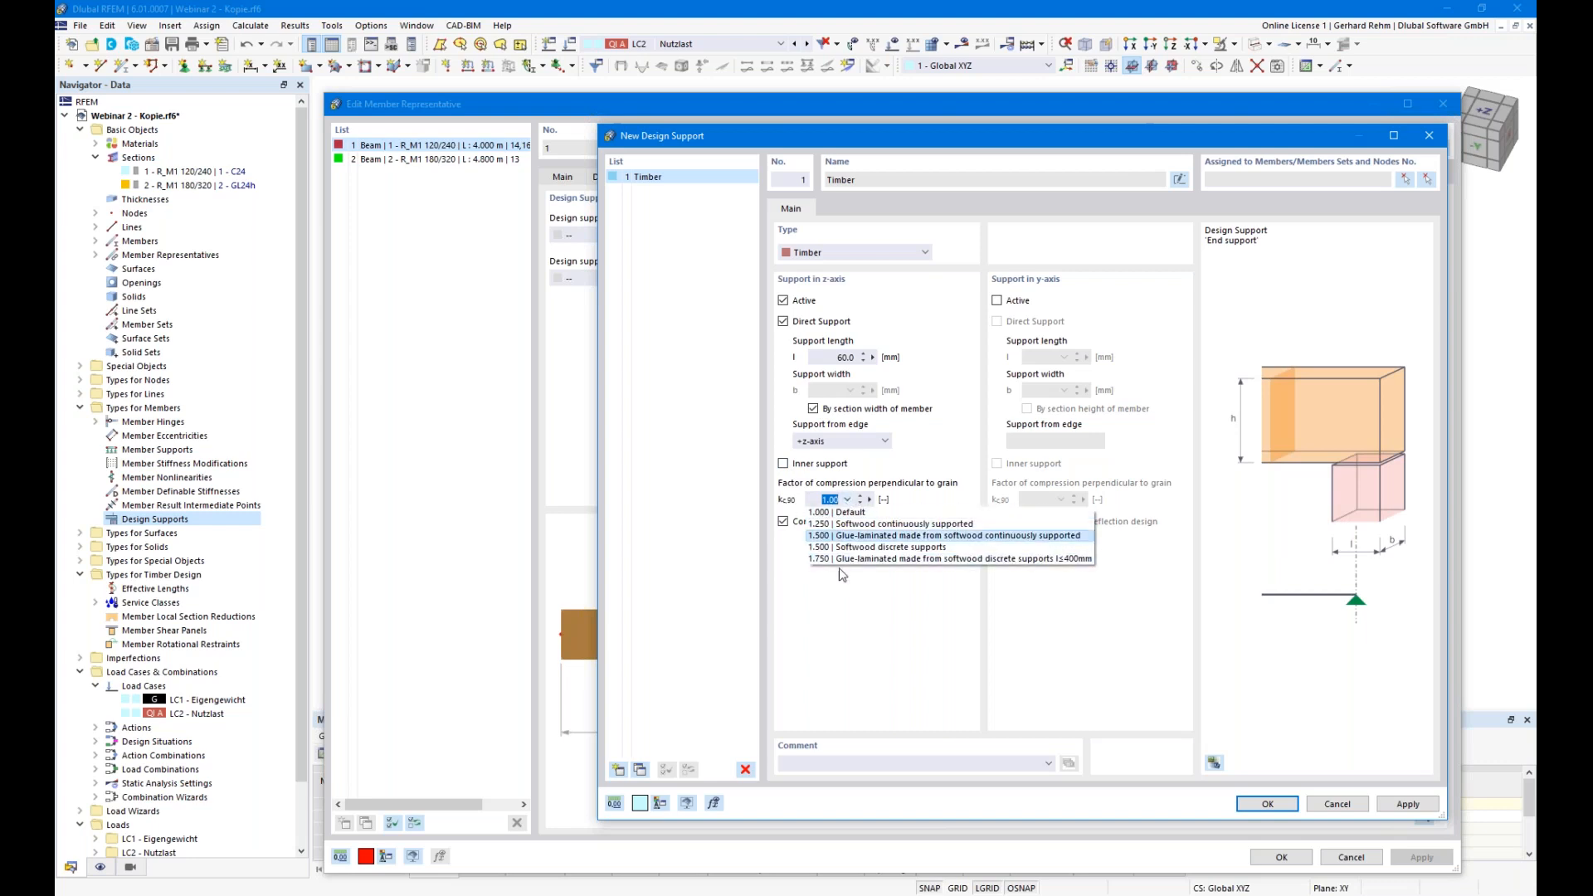
type("1,5")
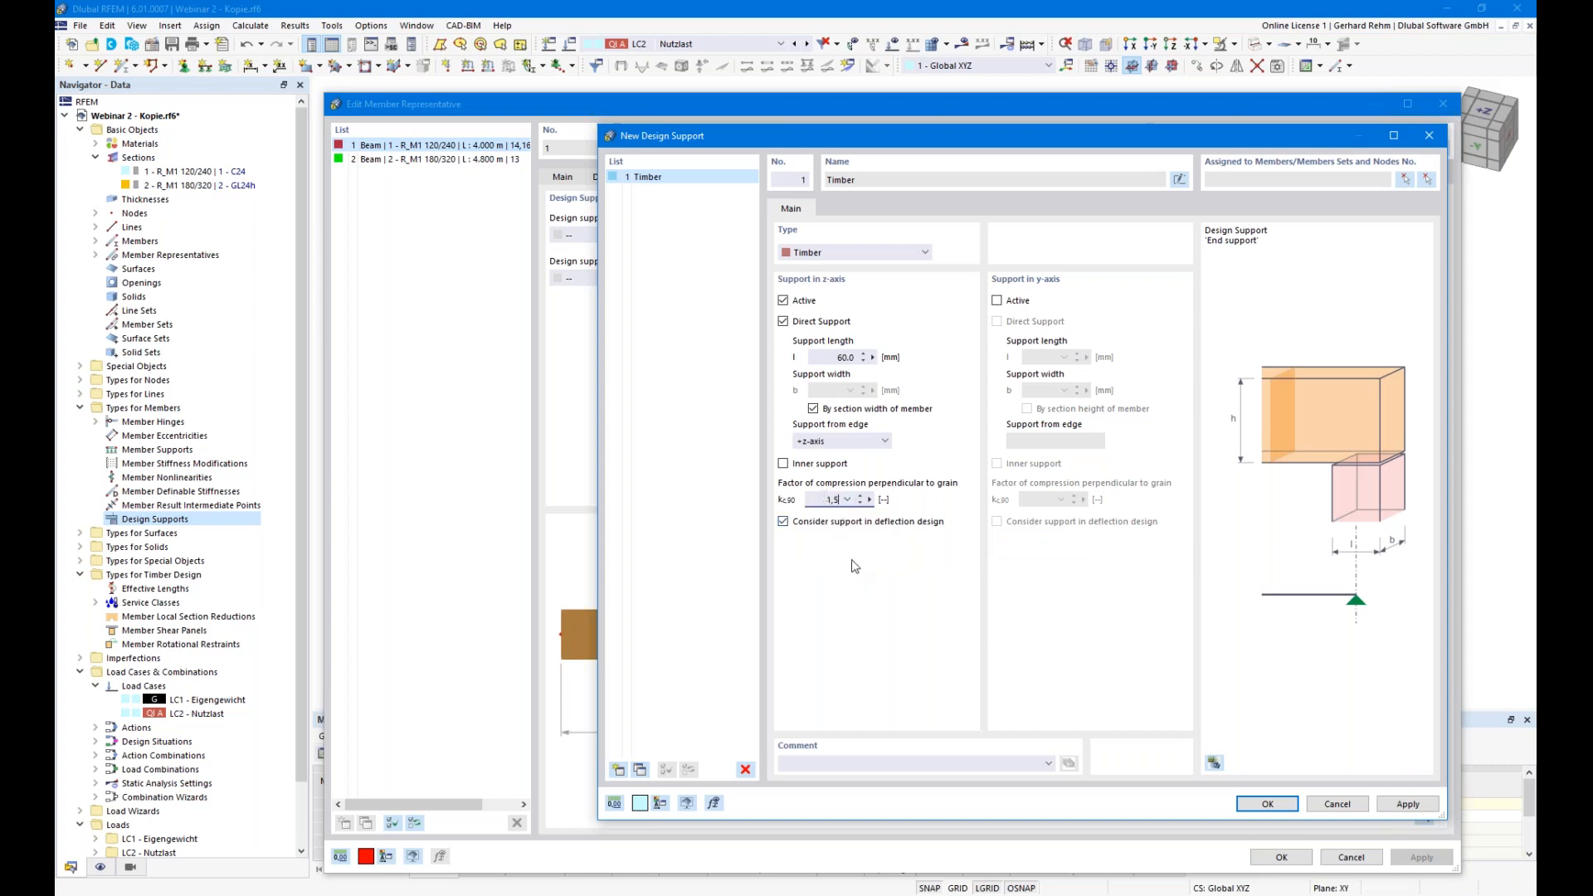
key("Tab")
left_click(1178, 180)
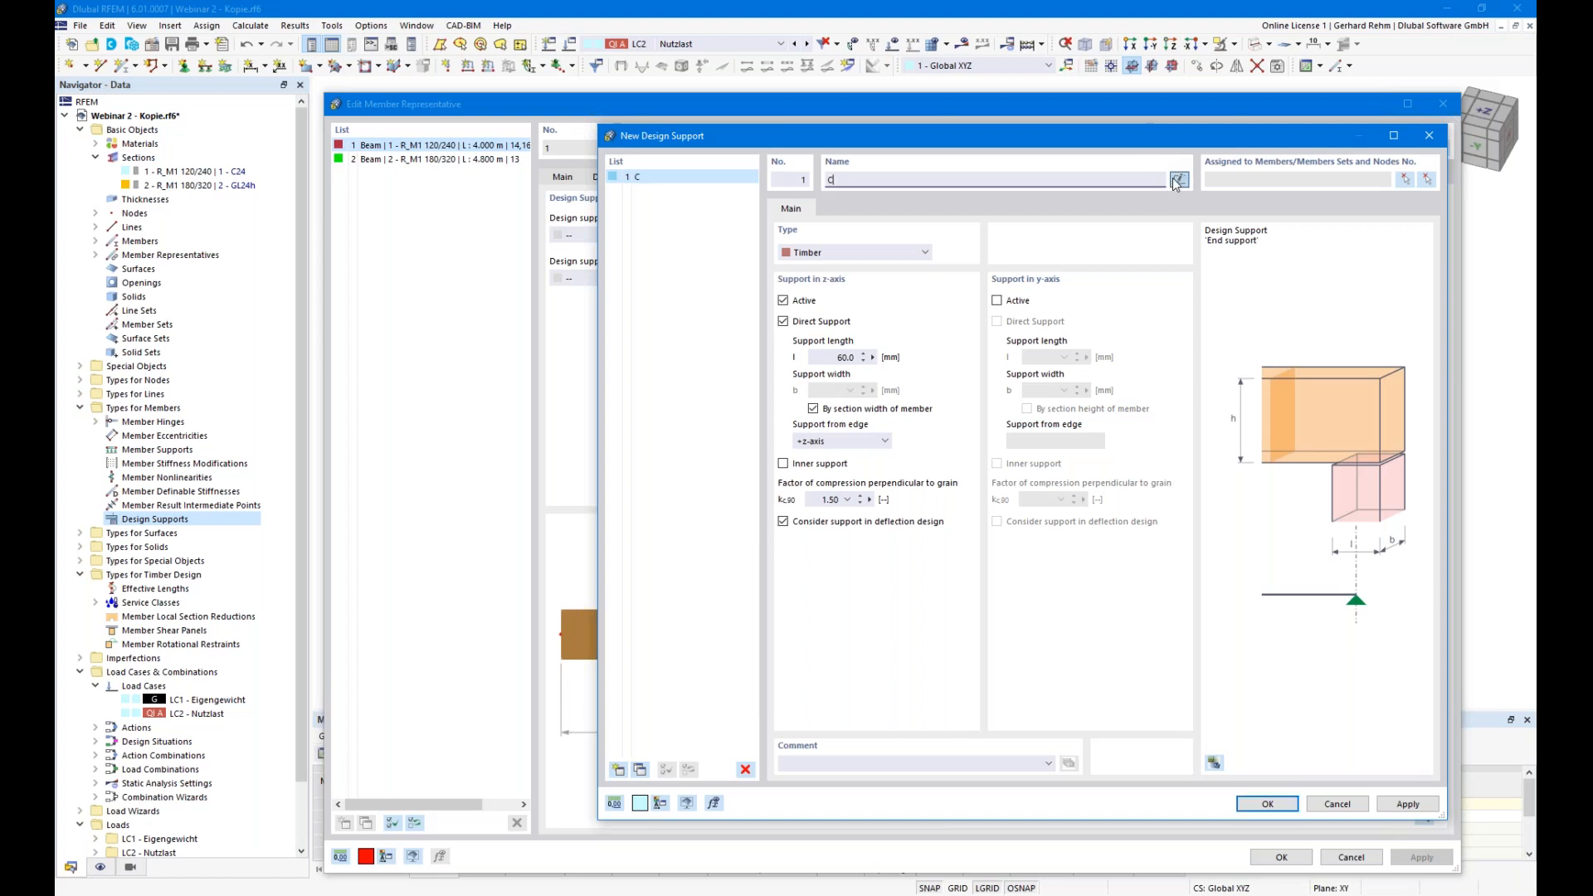
type("C24 60mm")
- Add a second timber design support named "C24 180mm" with a support length of 180 mm and a perpendicular-to-grain compression factor of 1.5
left_click(618, 770)
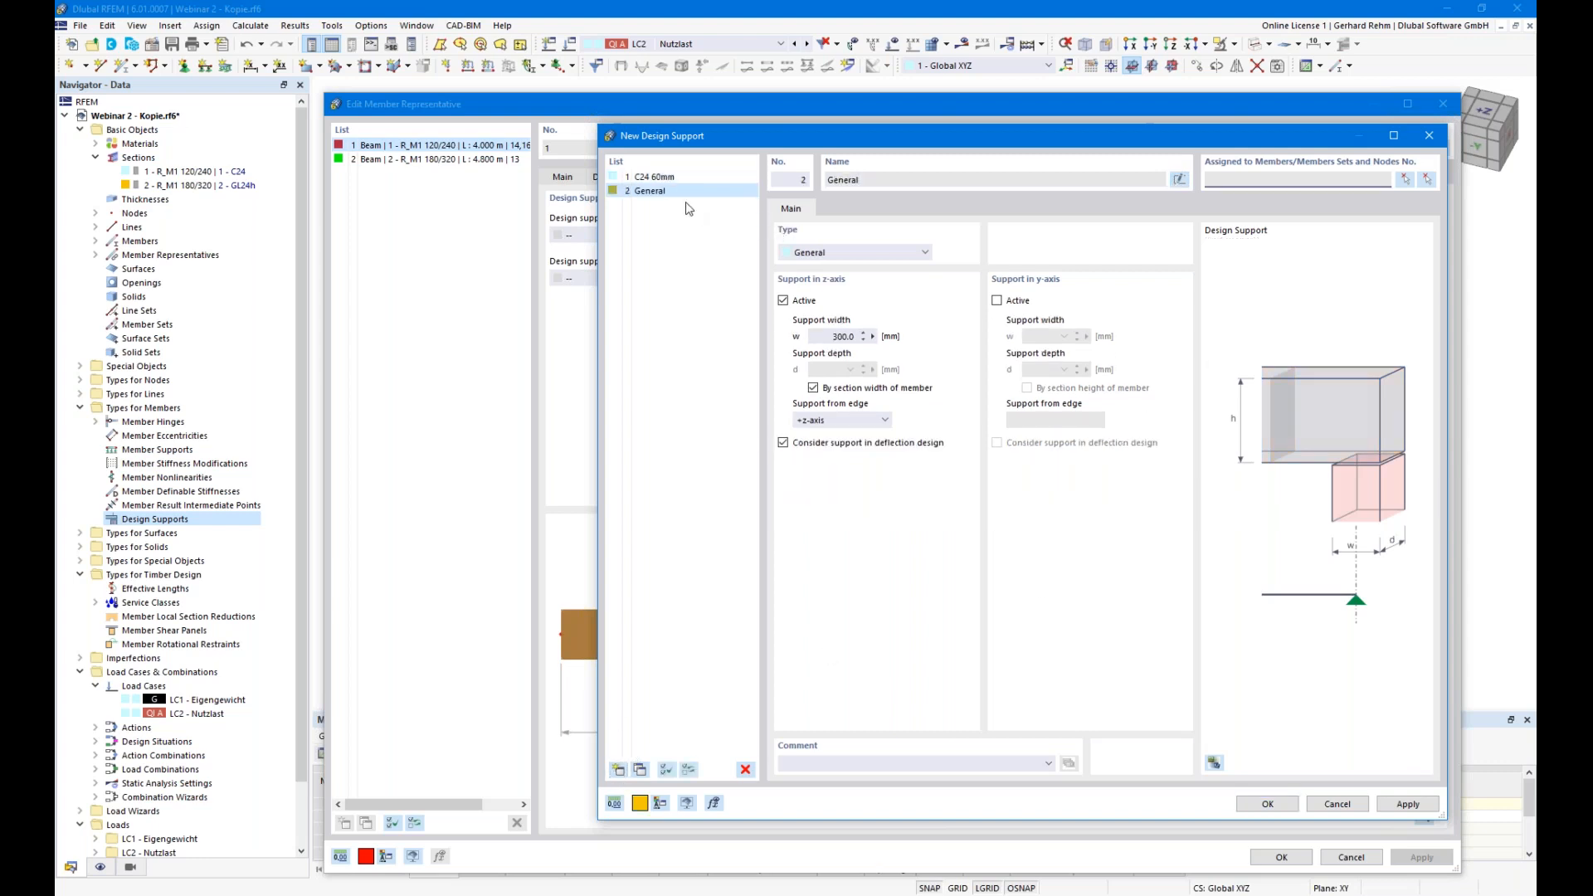
left_click(1179, 179)
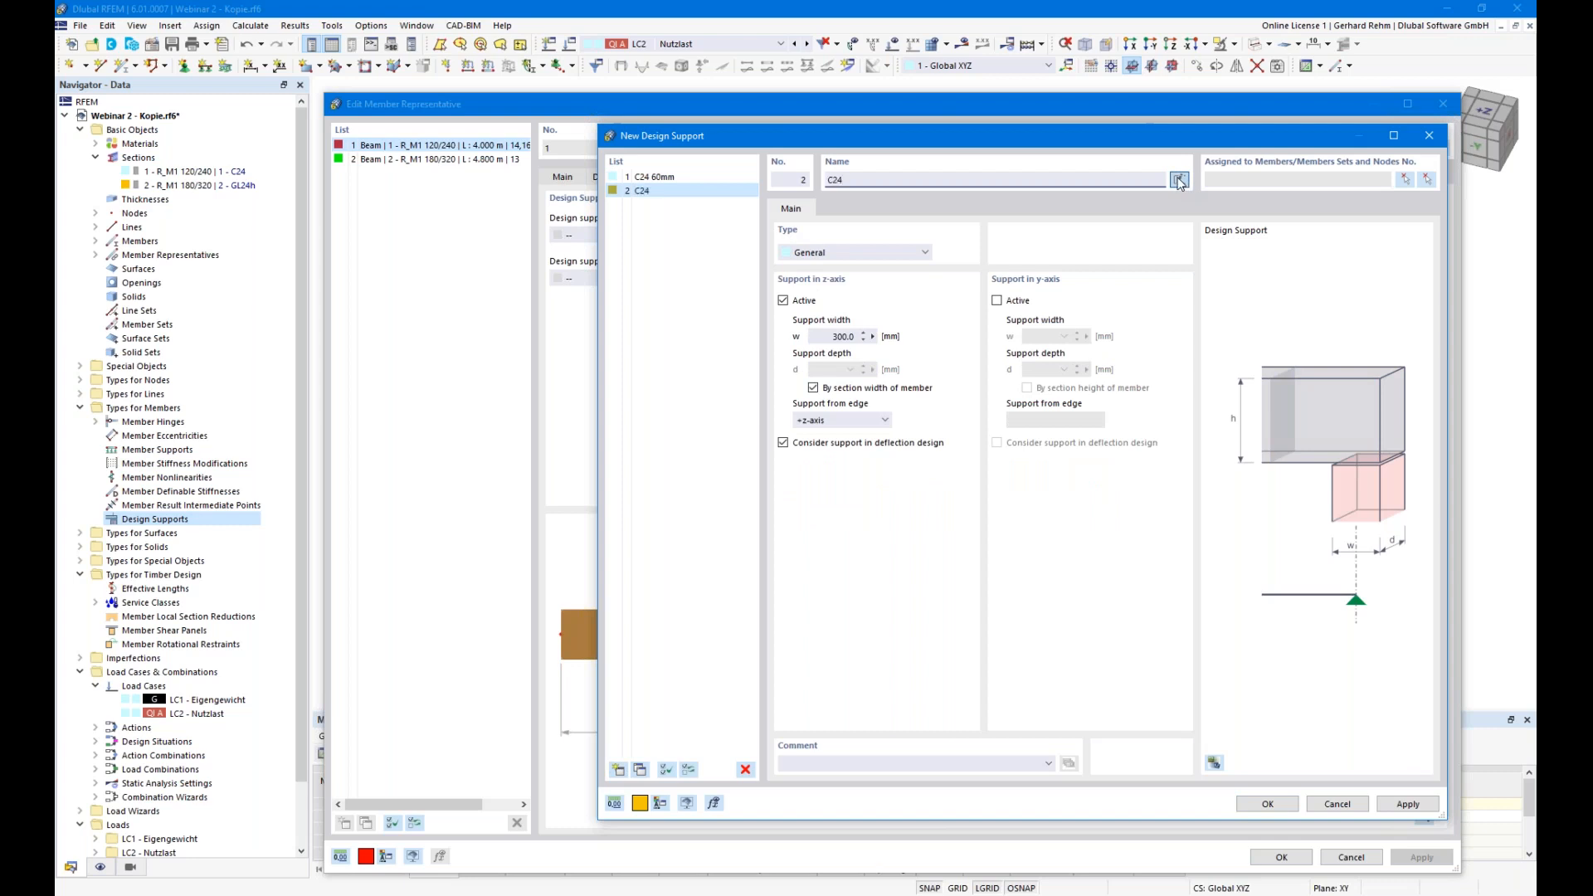
type("C24 180mm")
scroll(864, 257, "down", 2)
double_click(840, 357)
type("180")
double_click(826, 500)
type("1,5")
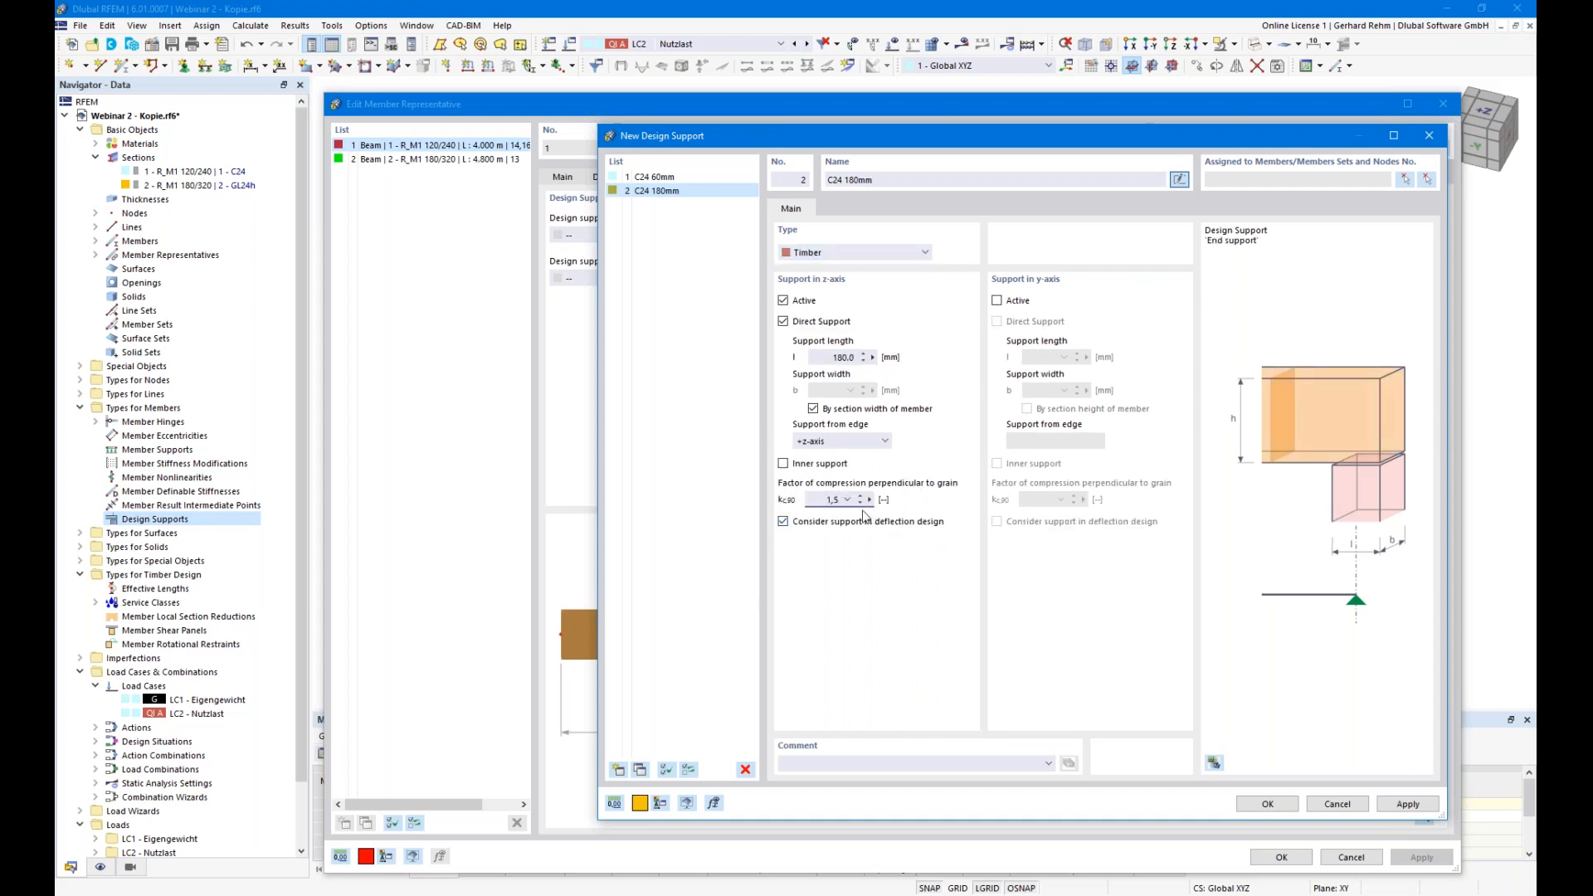
- Add a third timber design support named "GL 140mm" with a support length of 140 mm and a perpendicular-to-grain compression factor of 1.75
left_click(618, 769)
left_click(1179, 180)
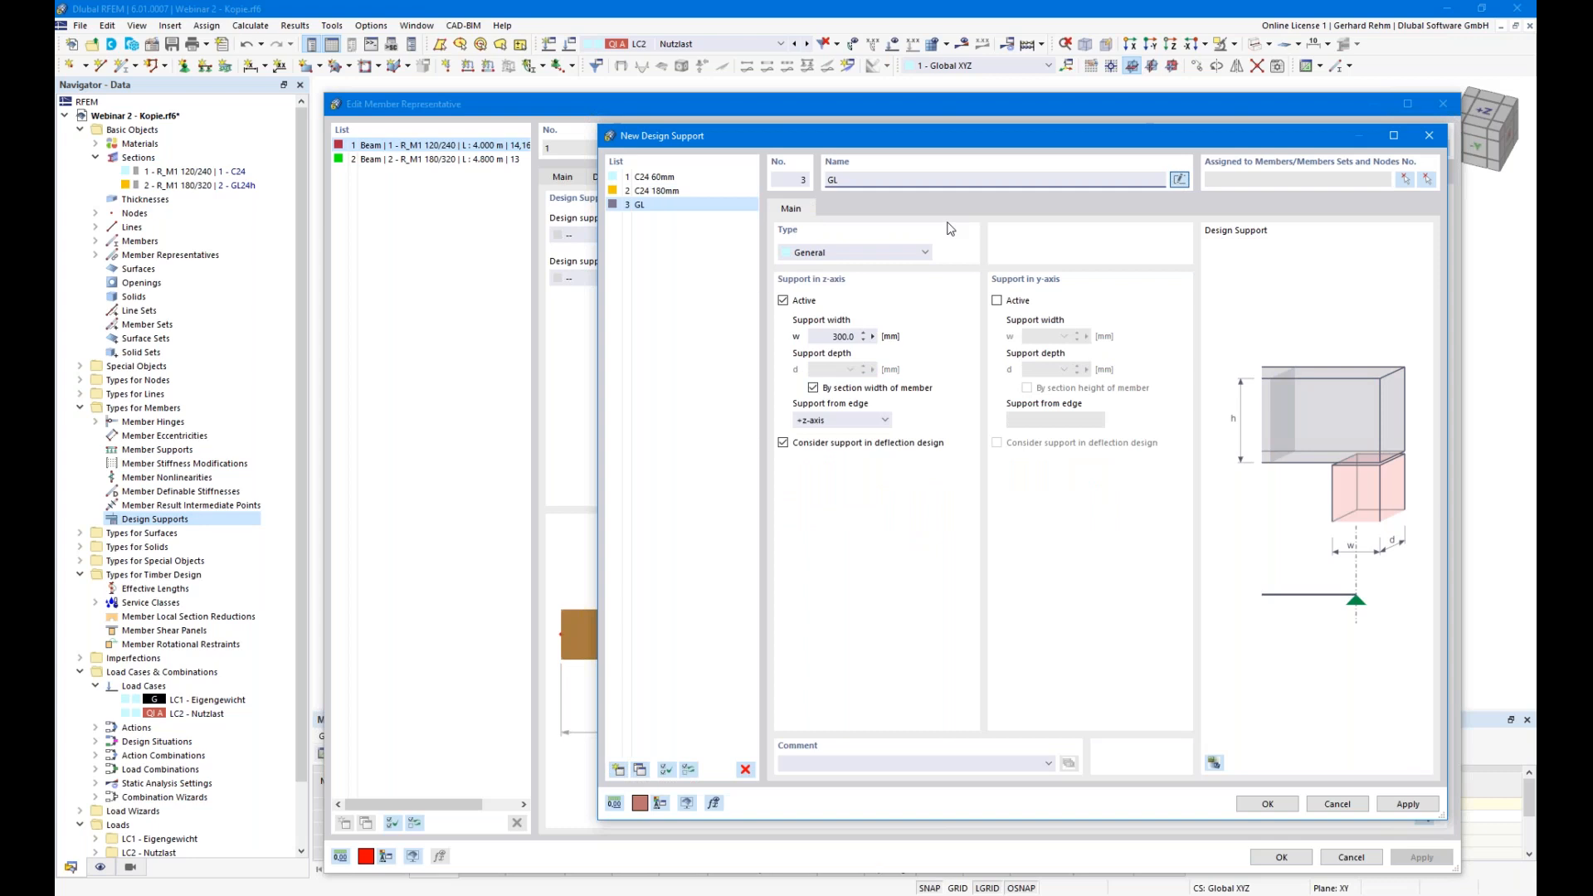
type("GL 140mm")
scroll(821, 250, "down", 1)
scroll(824, 253, "down", 1)
double_click(839, 357)
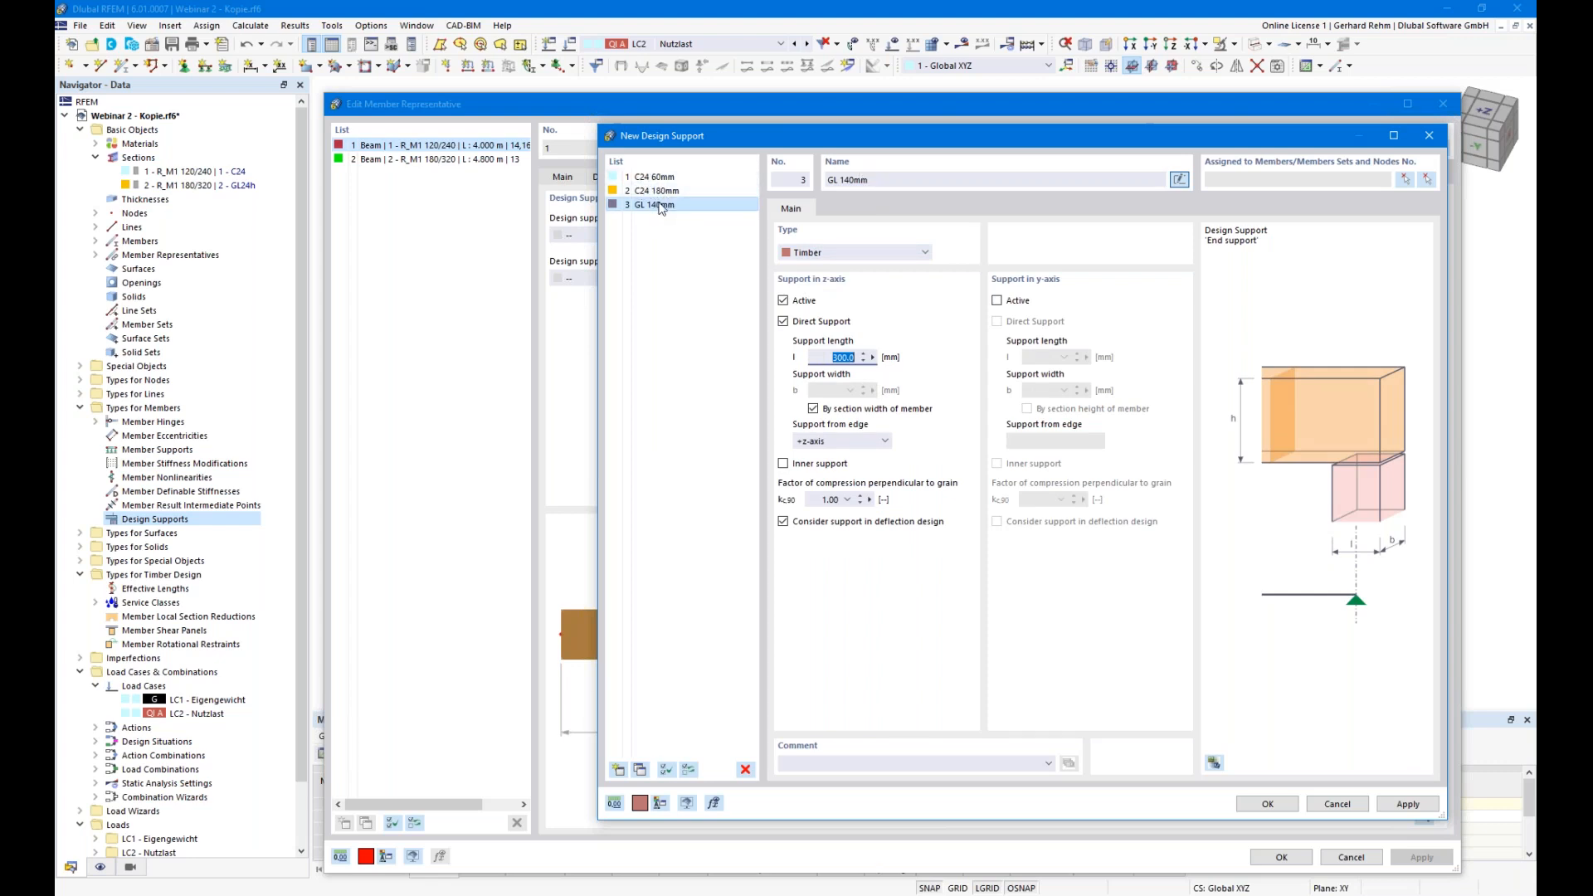
left_click_drag(697, 135, 745, 246)
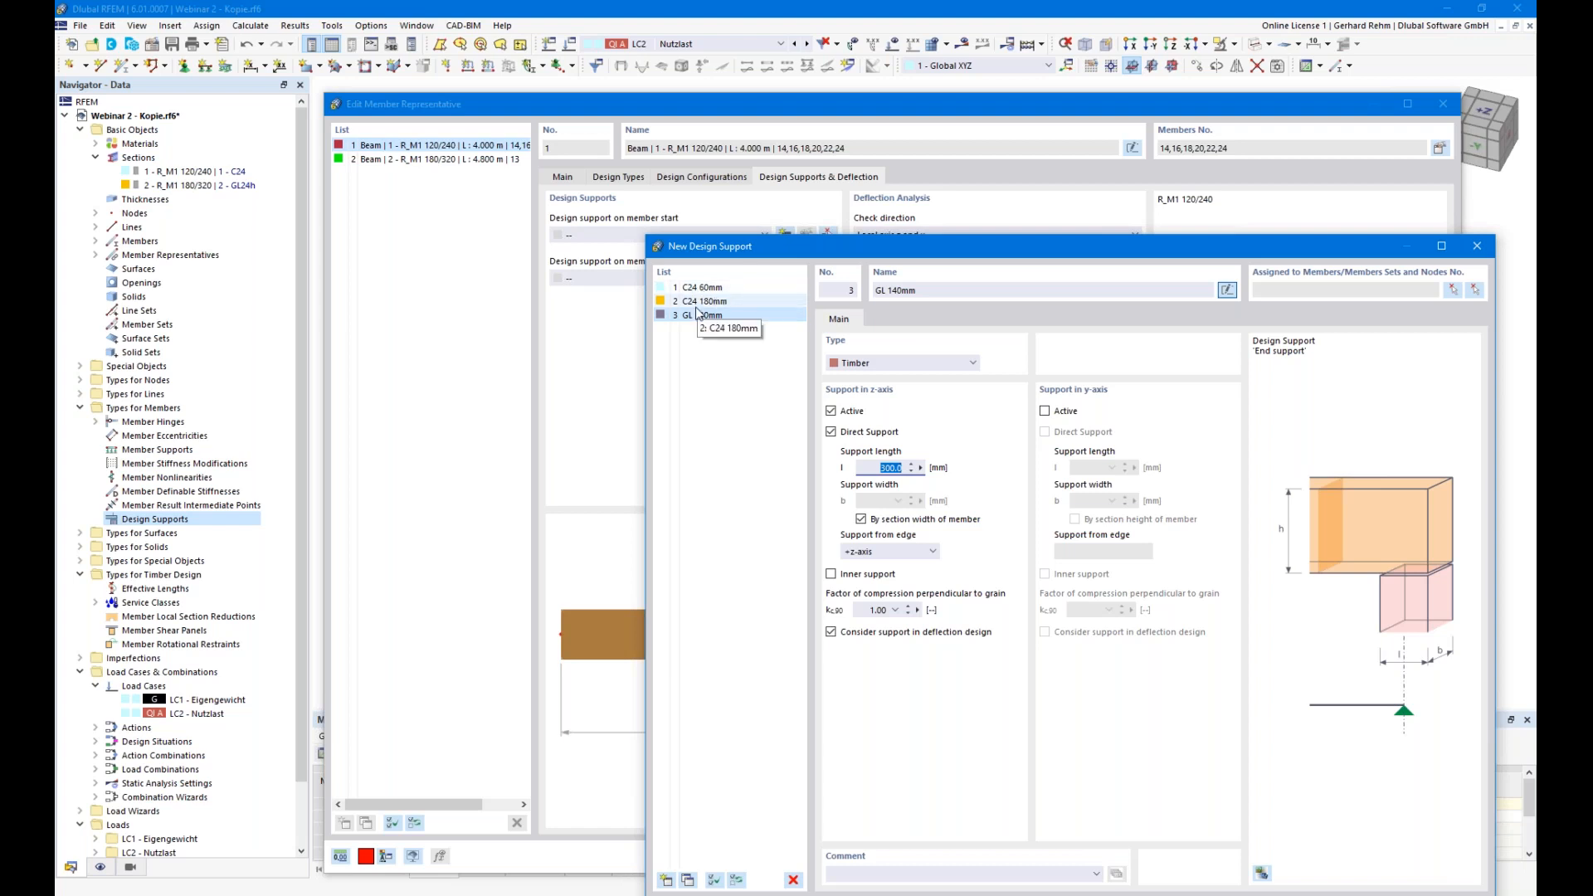
type("140")
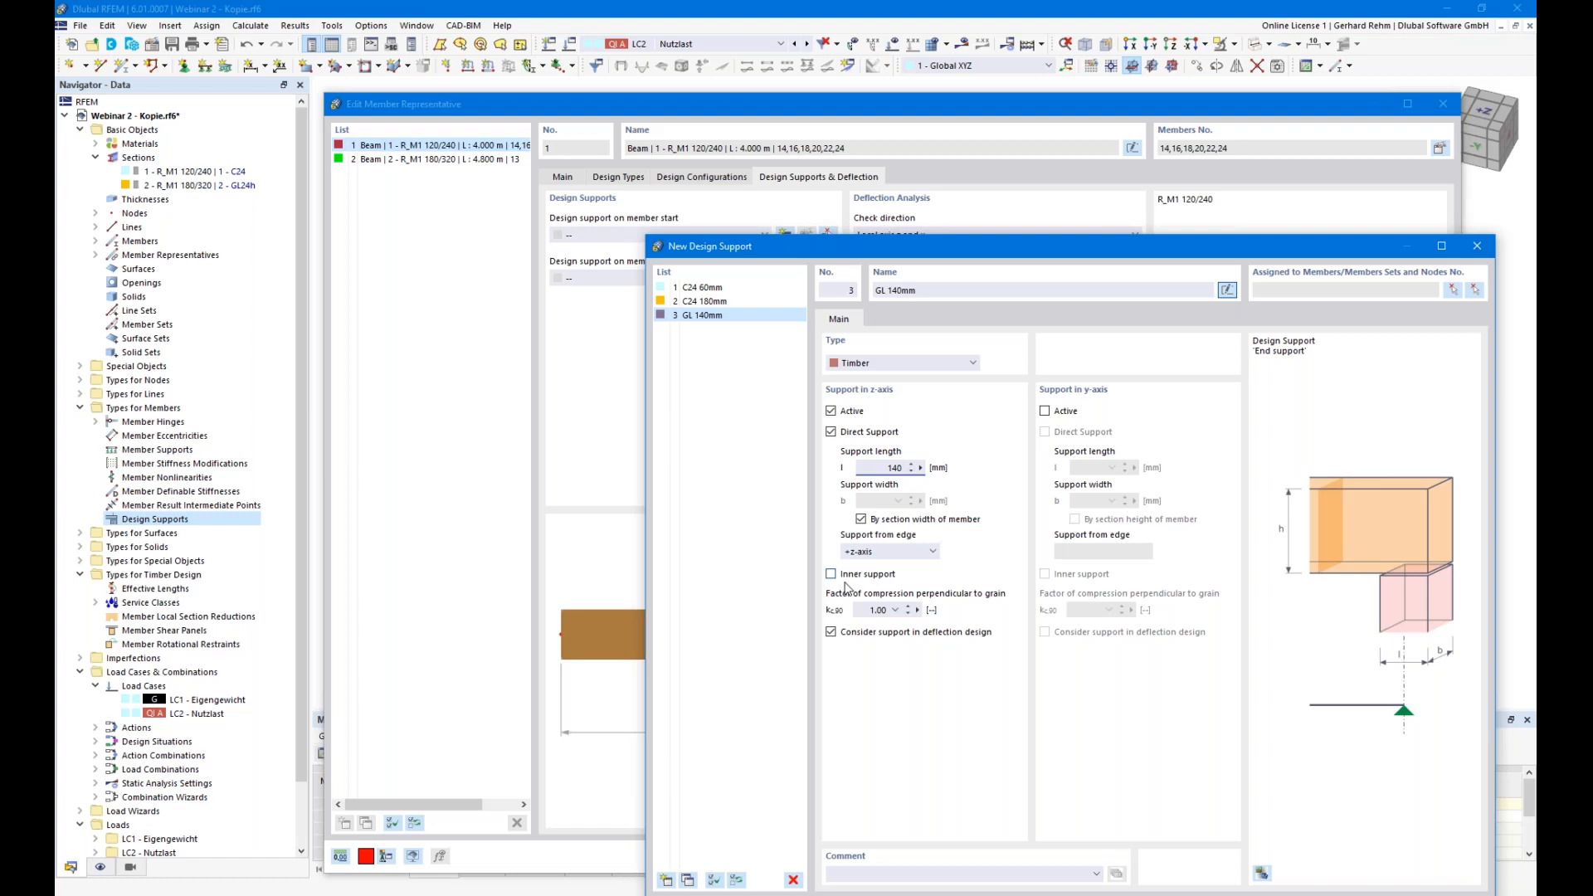
left_click(875, 610)
left_click_drag(825, 254, 780, 87)
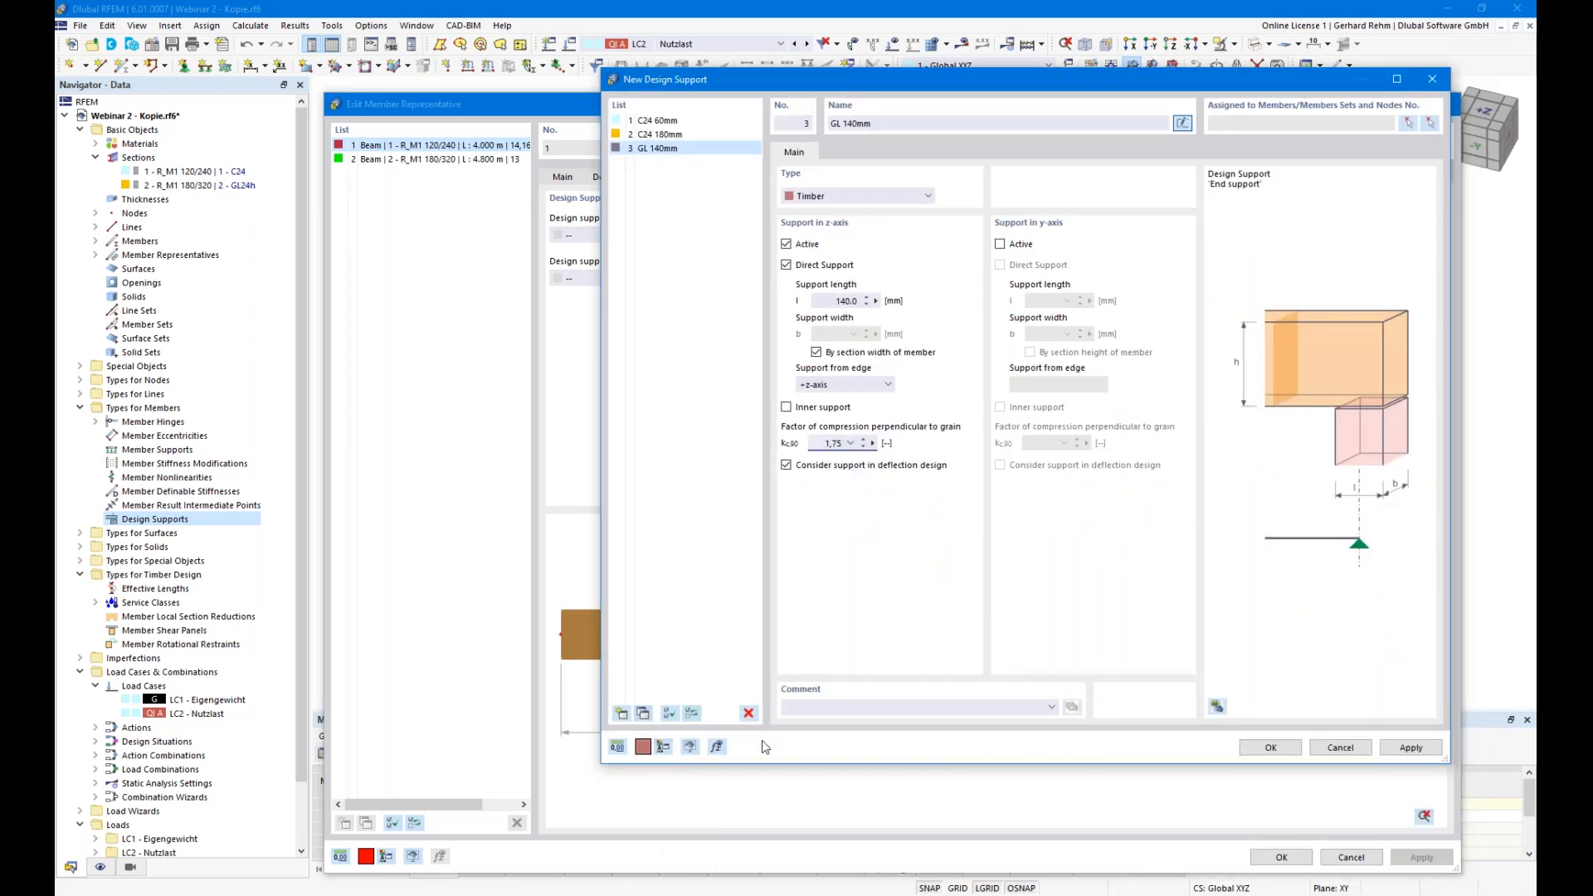
- Copy the GL 140mm design support, rename the copy "GL 180mm" and set its support length to 180 mm
left_click(644, 713)
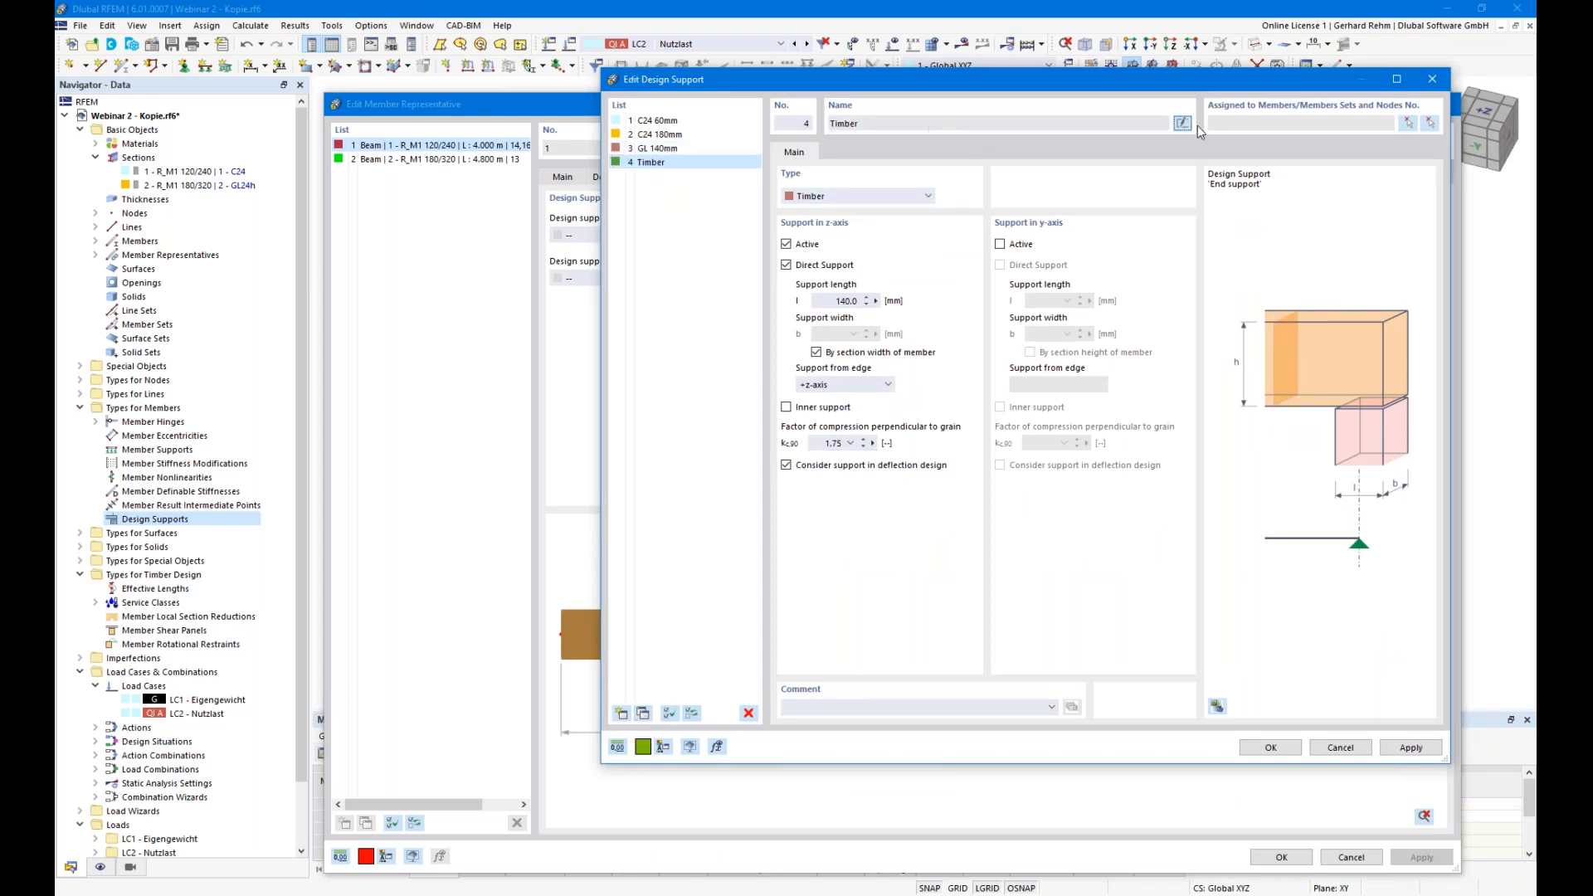
left_click(844, 123)
type("8")
left_click(820, 300)
type("1800")
key("BackSpace")
key("BackSpace")
- Make GL 180mm an inner support acting from the -z-axis edge, and confirm the new design supports
left_click(809, 386)
left_click(807, 389)
left_click(809, 410)
left_click(788, 409)
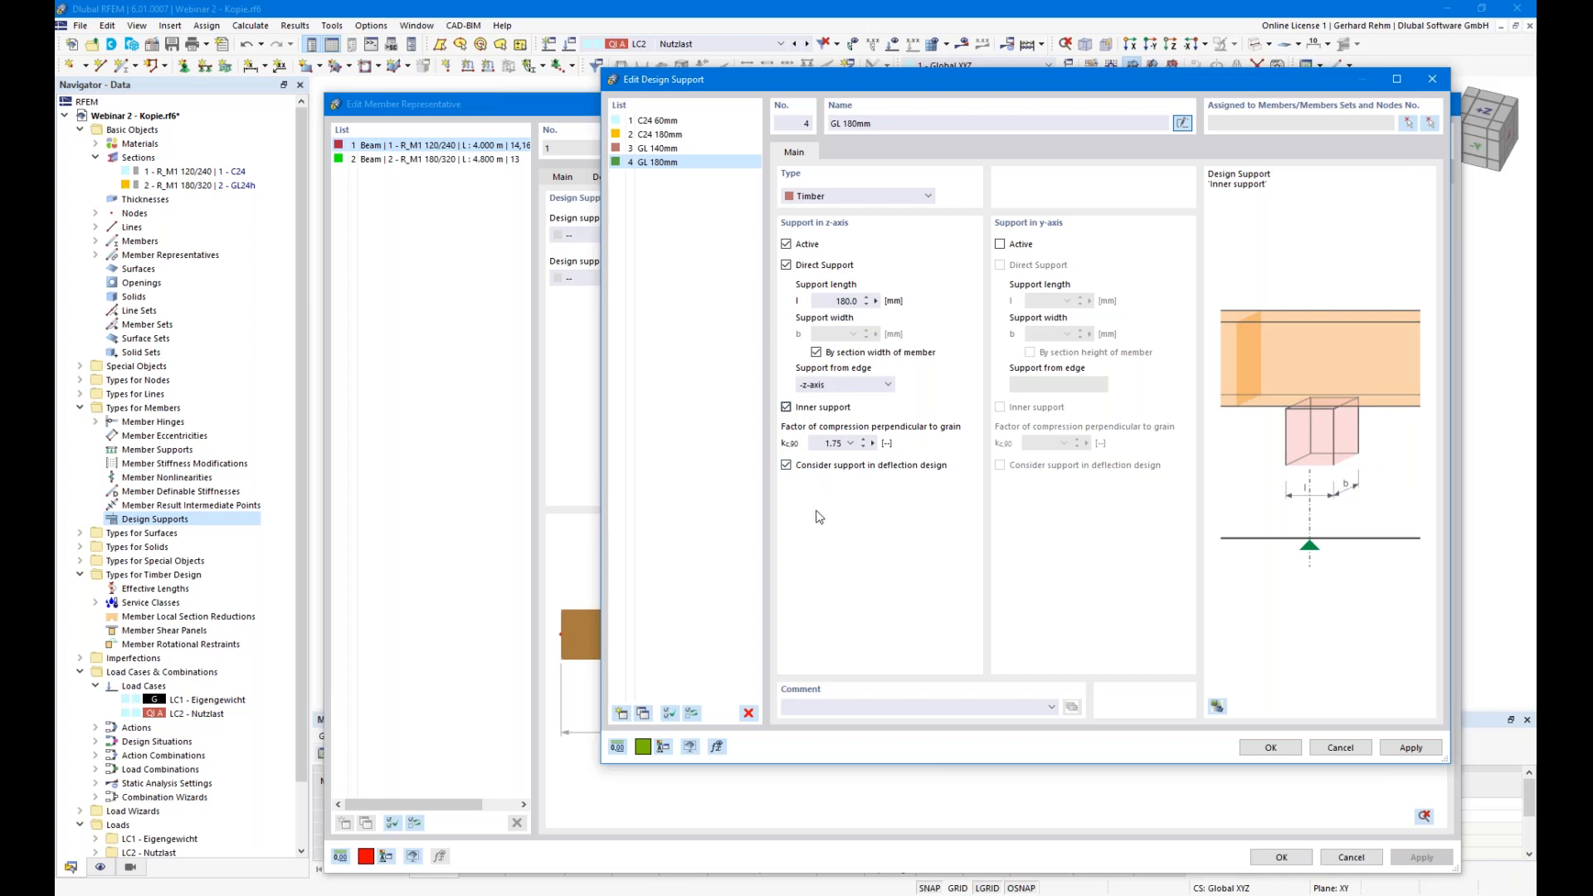
left_click(824, 444)
left_click(1271, 747)
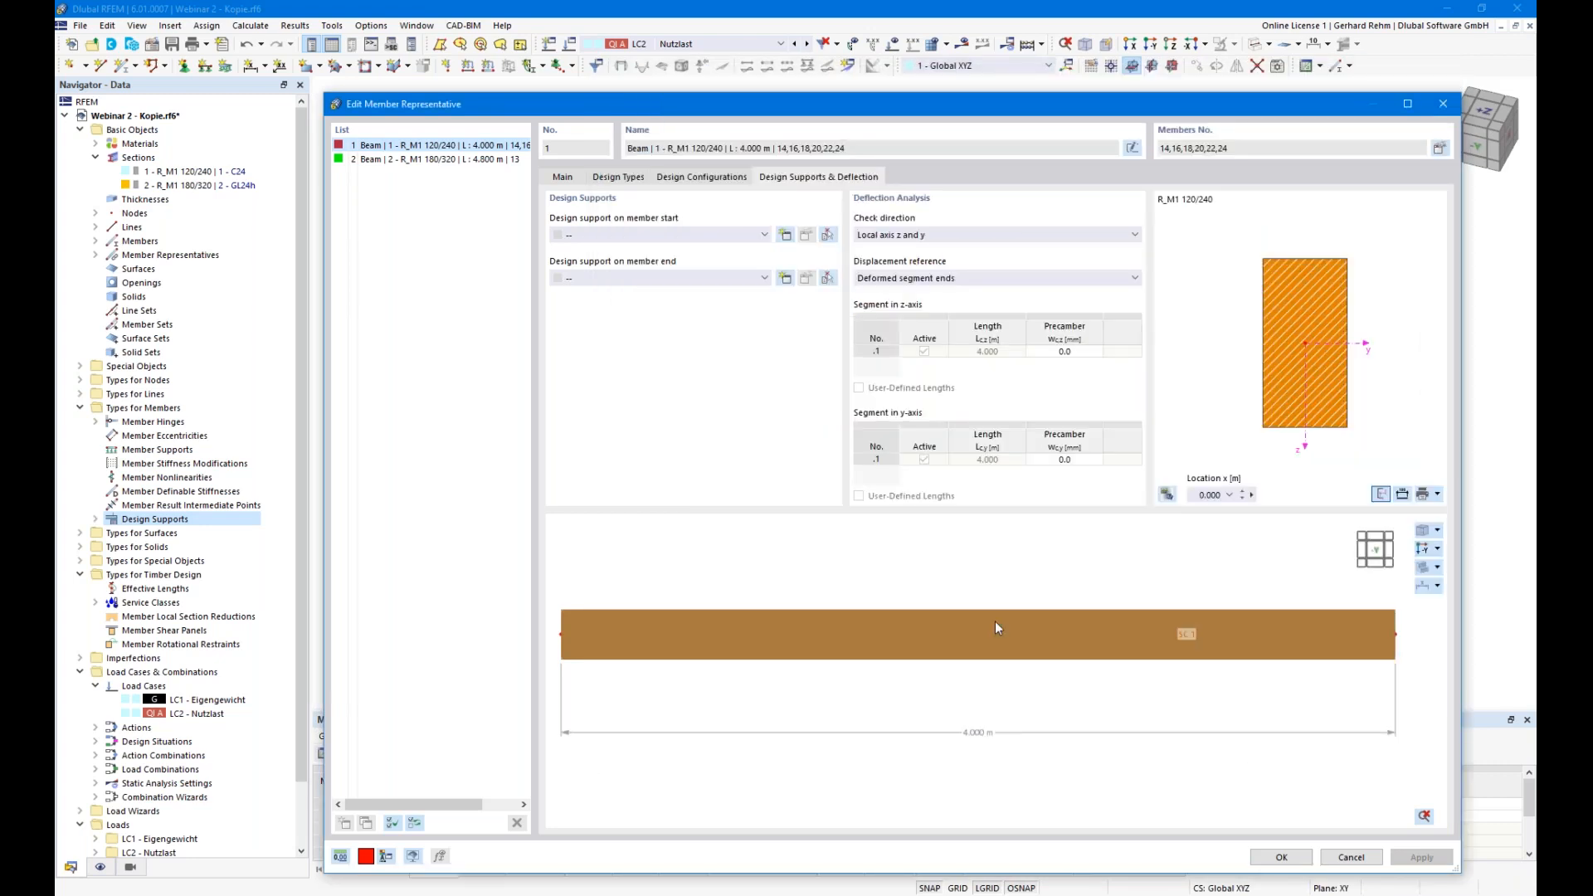
- Assign design support C24 60mm to the start and C24 180mm to the end of the R_M1 120/240 beams
left_click(578, 236)
left_click(587, 262)
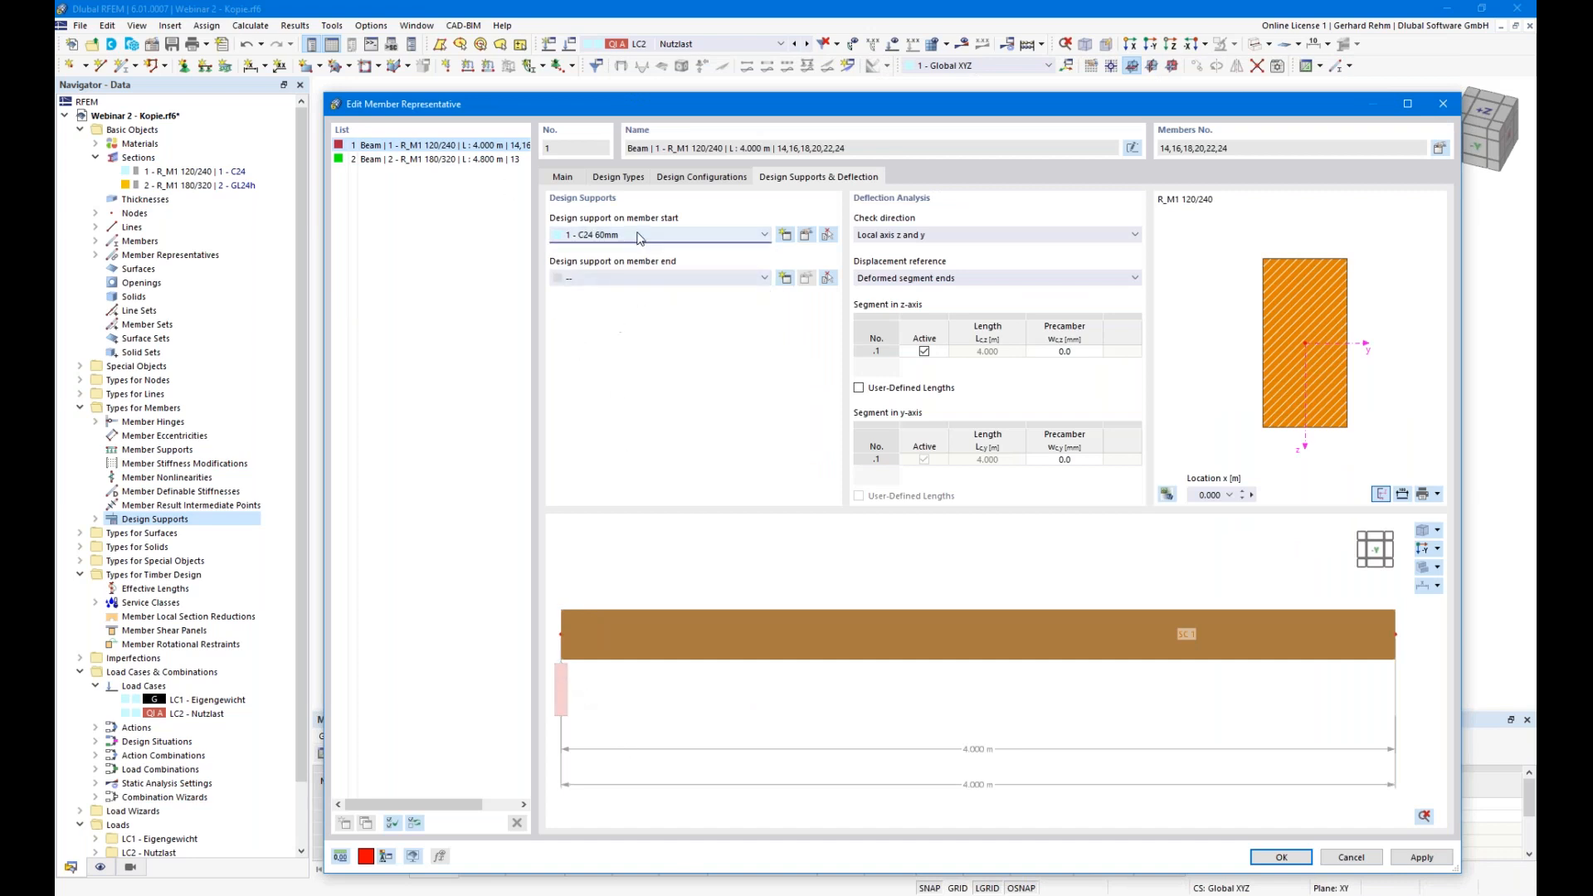
left_click(642, 280)
left_click(615, 316)
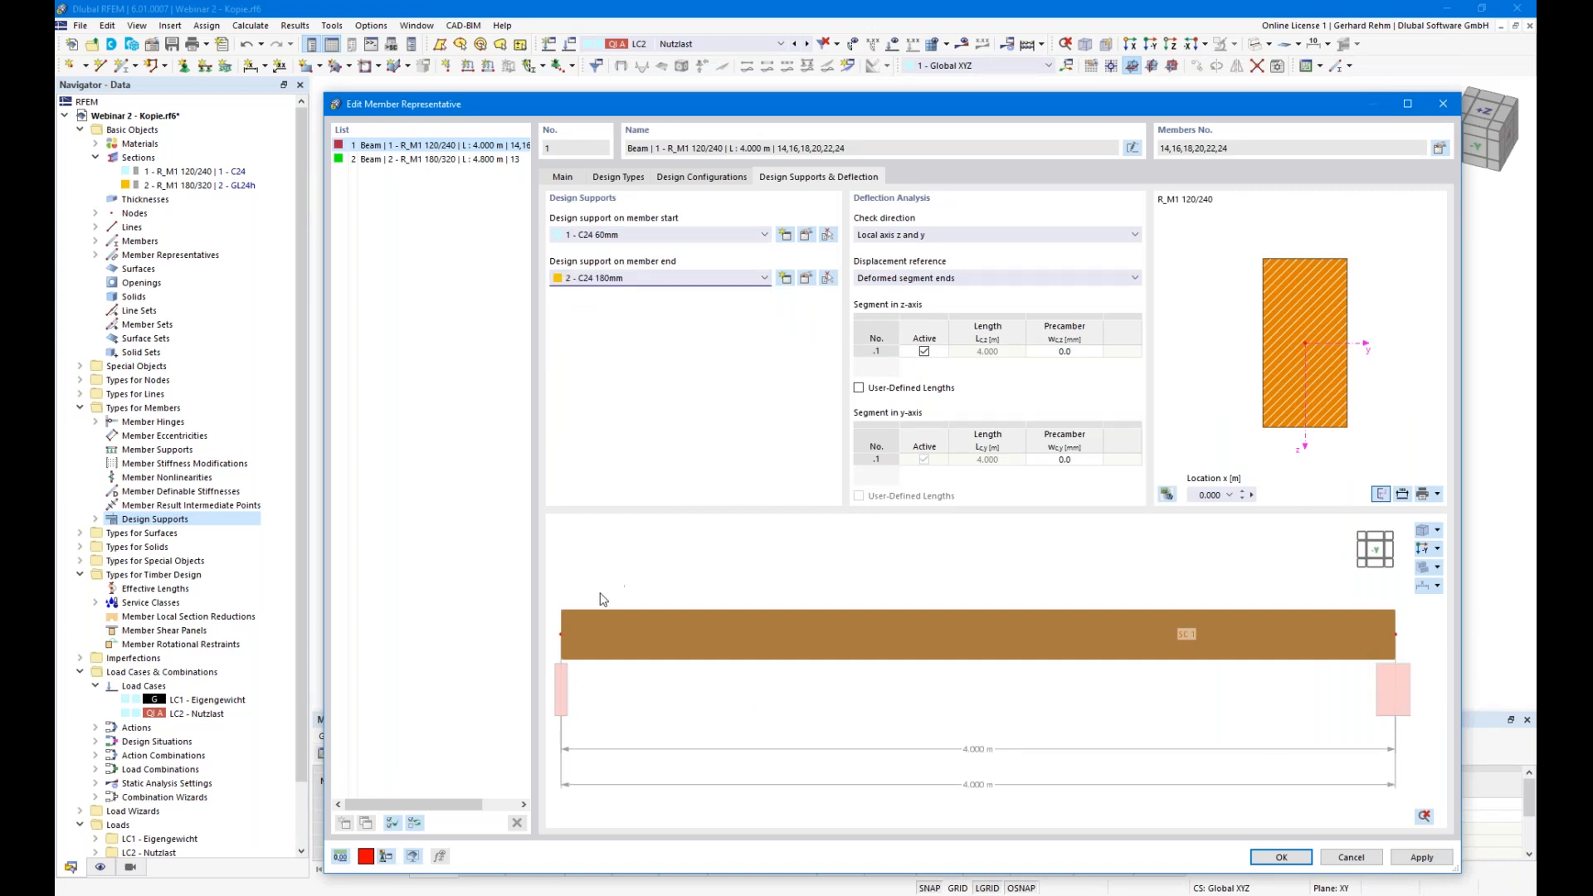
- Examine how the C24 180mm support sits relative to the end of the 120/240 beam
middle_click_drag(720, 668, 536, 658)
middle_click_drag(1077, 701, 925, 706)
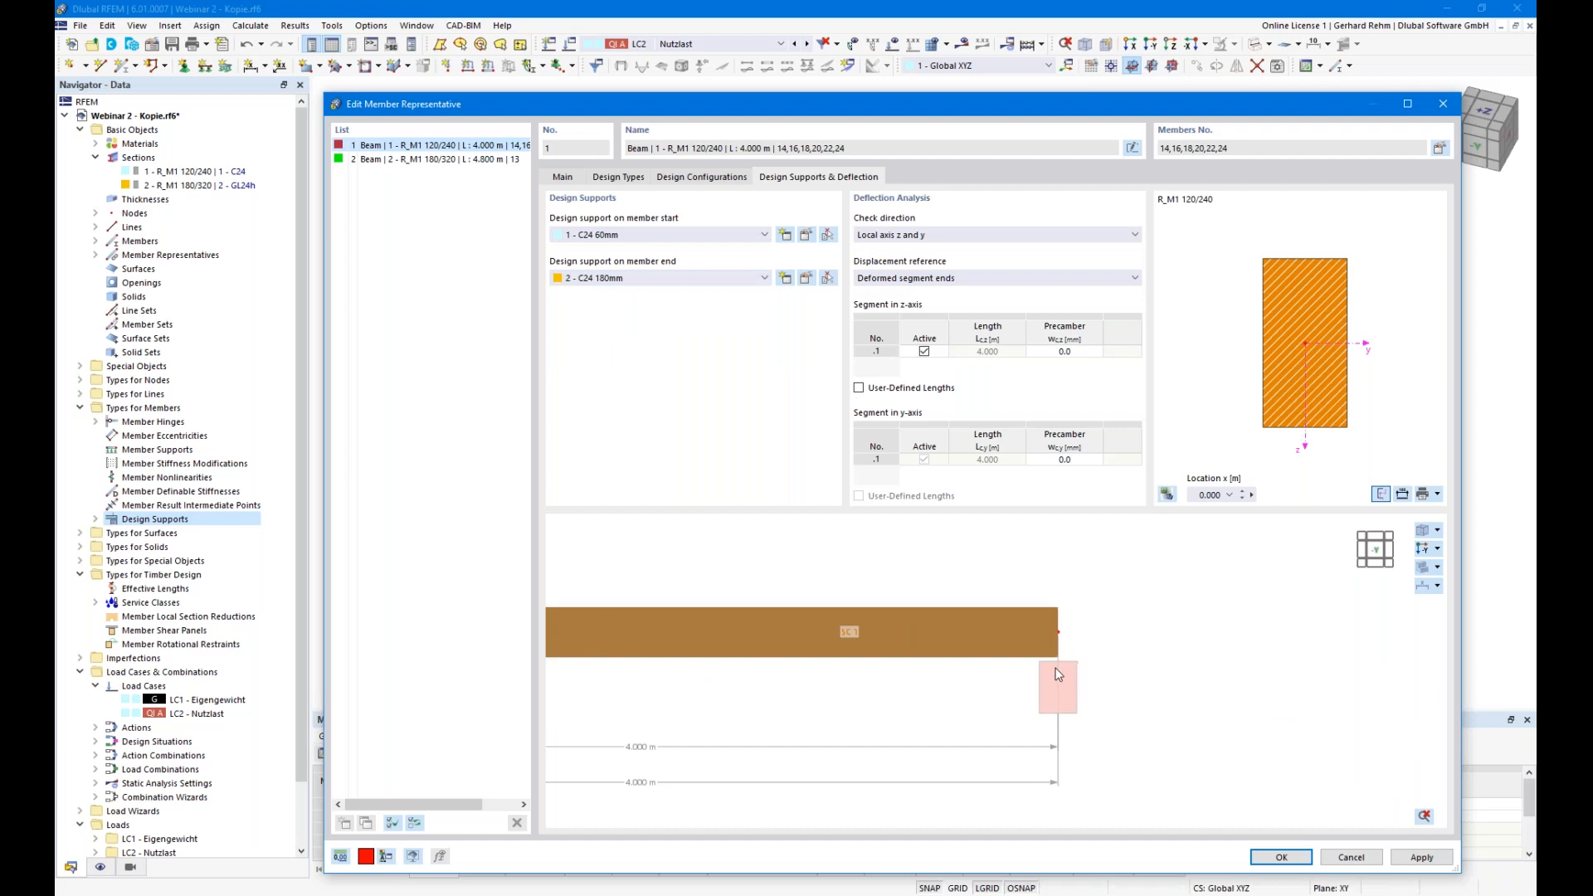
scroll(1055, 662, "up", 3)
scroll(1044, 615, "down", 1)
middle_click_drag(1002, 614, 1025, 665)
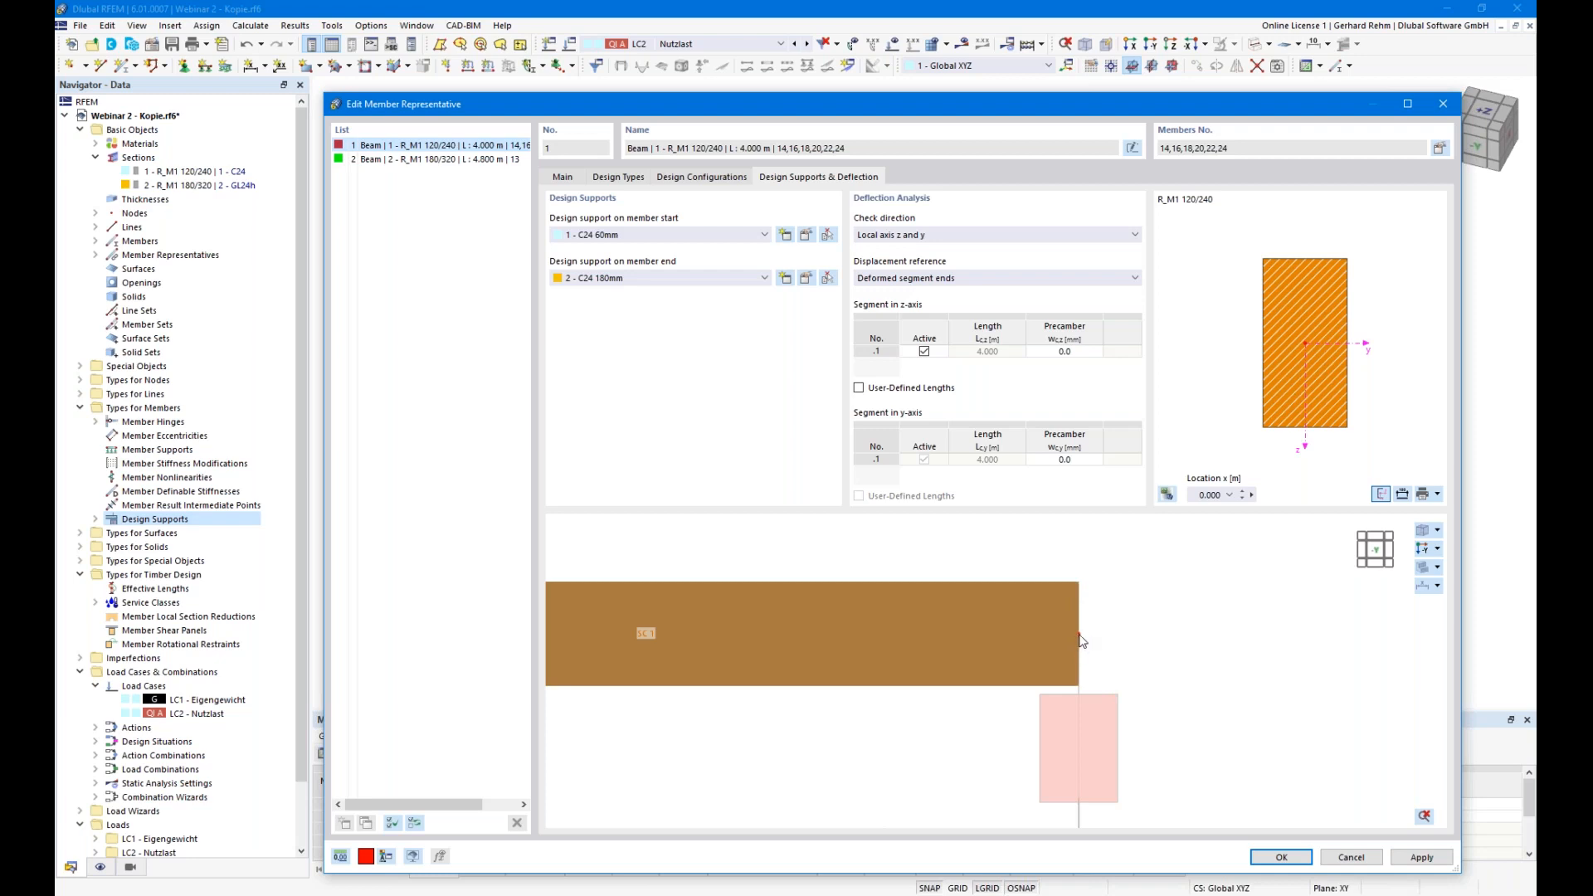
scroll(1081, 641, "down", 1)
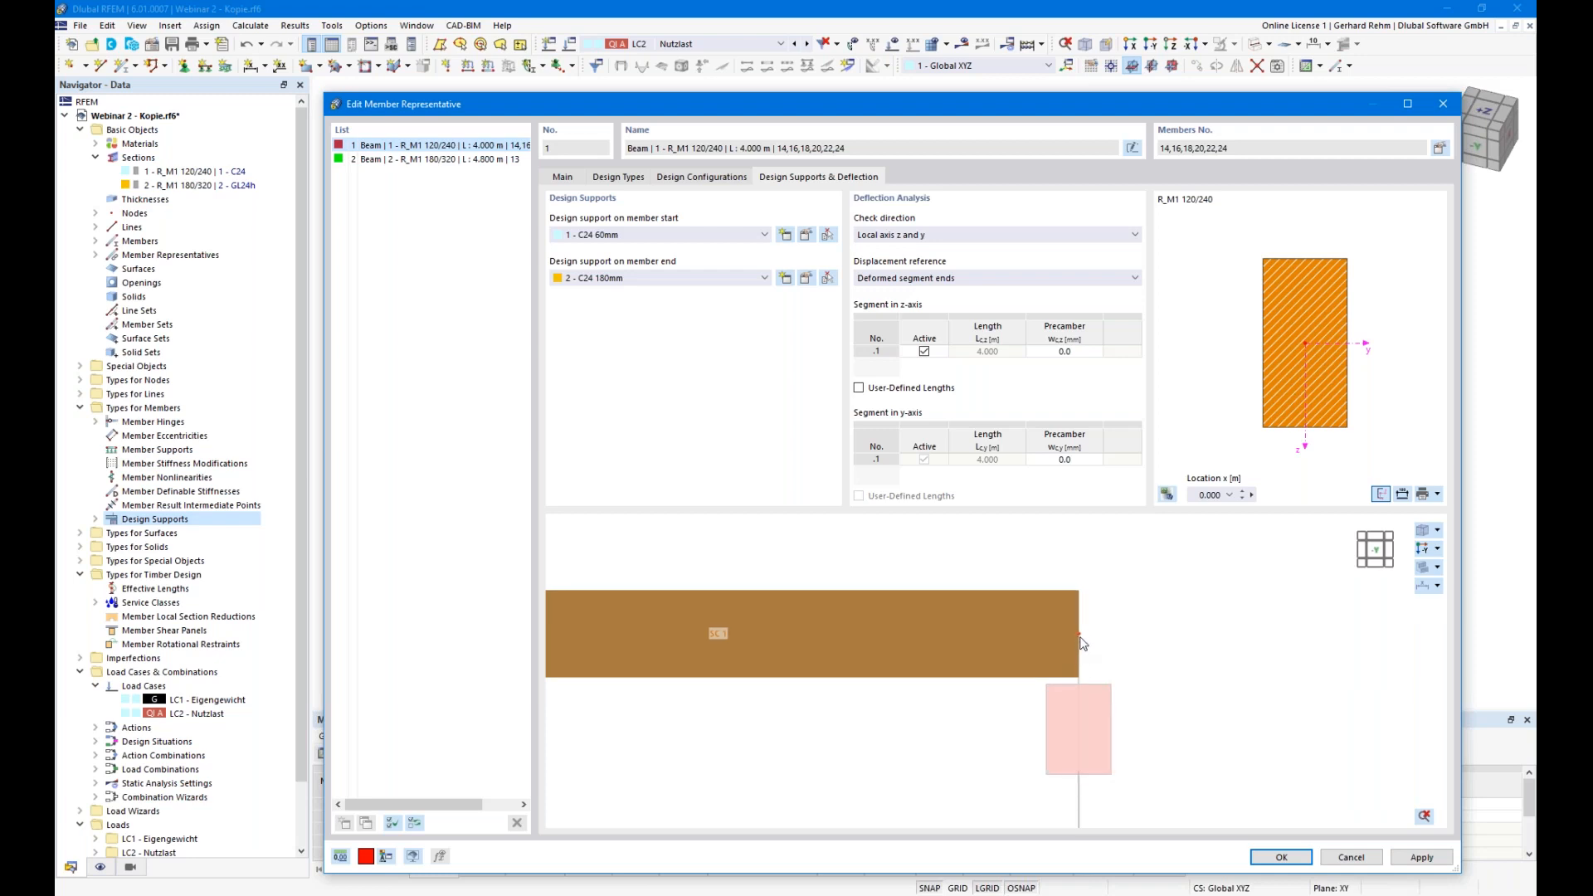
left_click(563, 177)
left_click(850, 178)
- Limit the deflection check direction of the 120/240 beams to local axis z and confirm the member representative
left_click(886, 237)
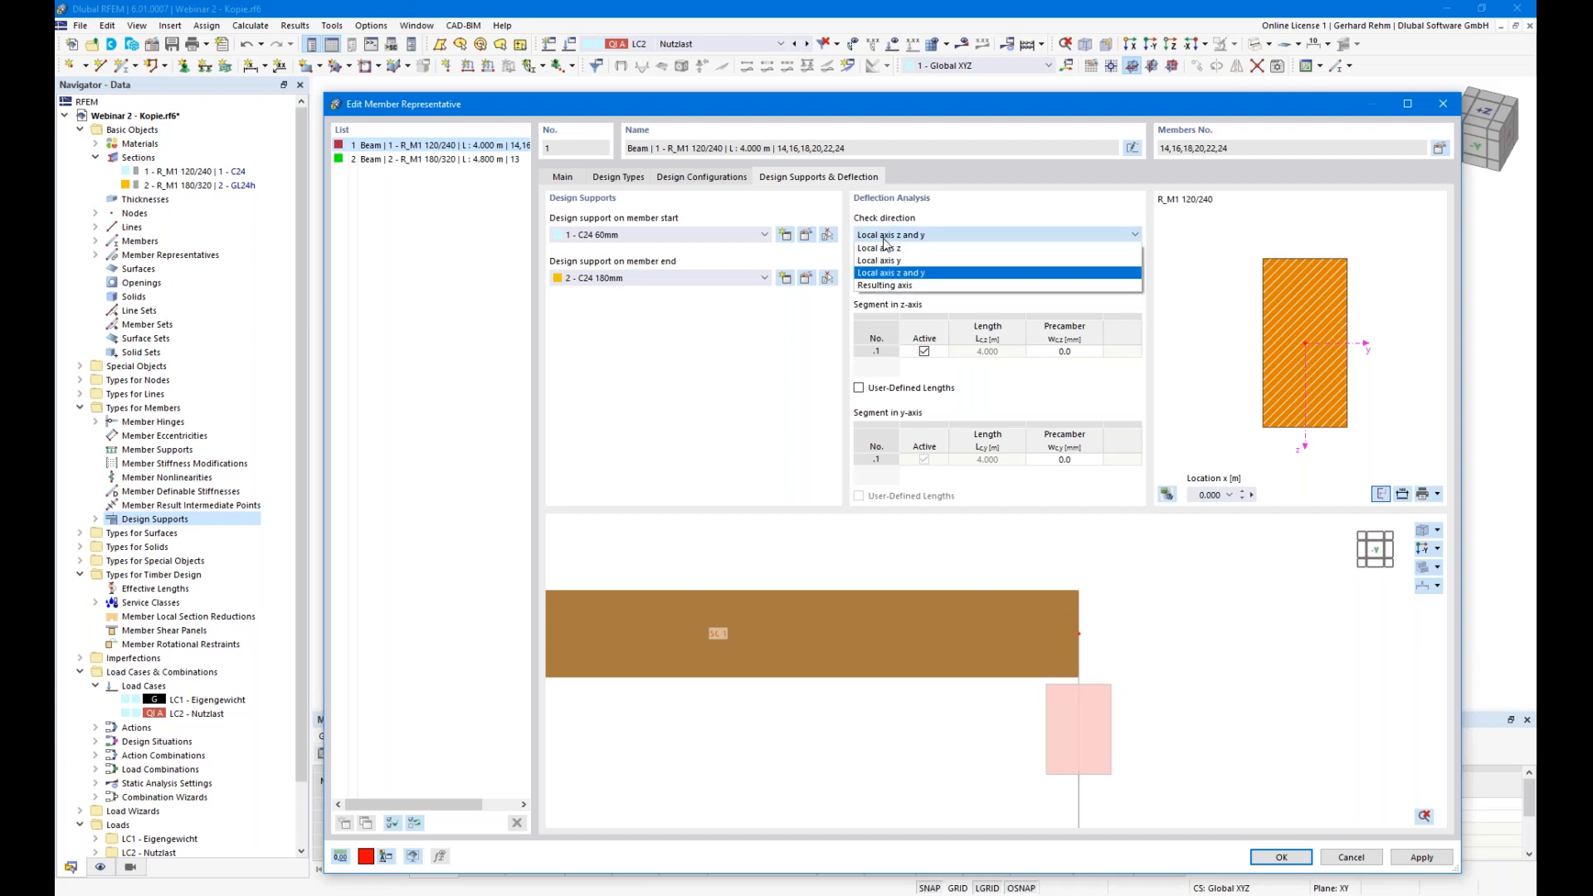
left_click(884, 248)
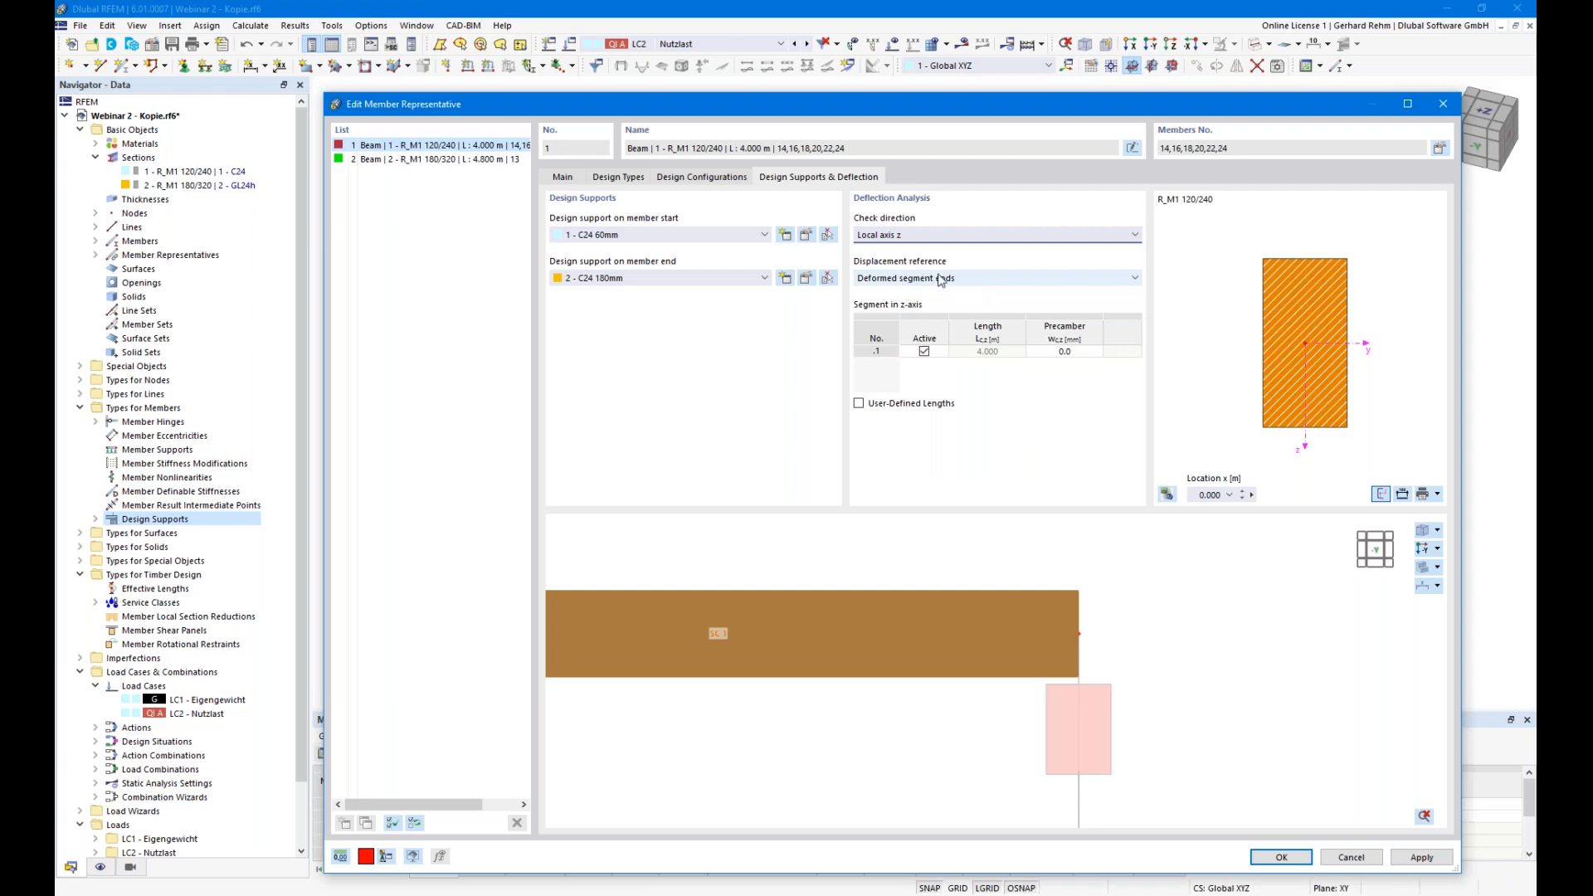
left_click_drag(895, 107, 973, 43)
left_click(1272, 796)
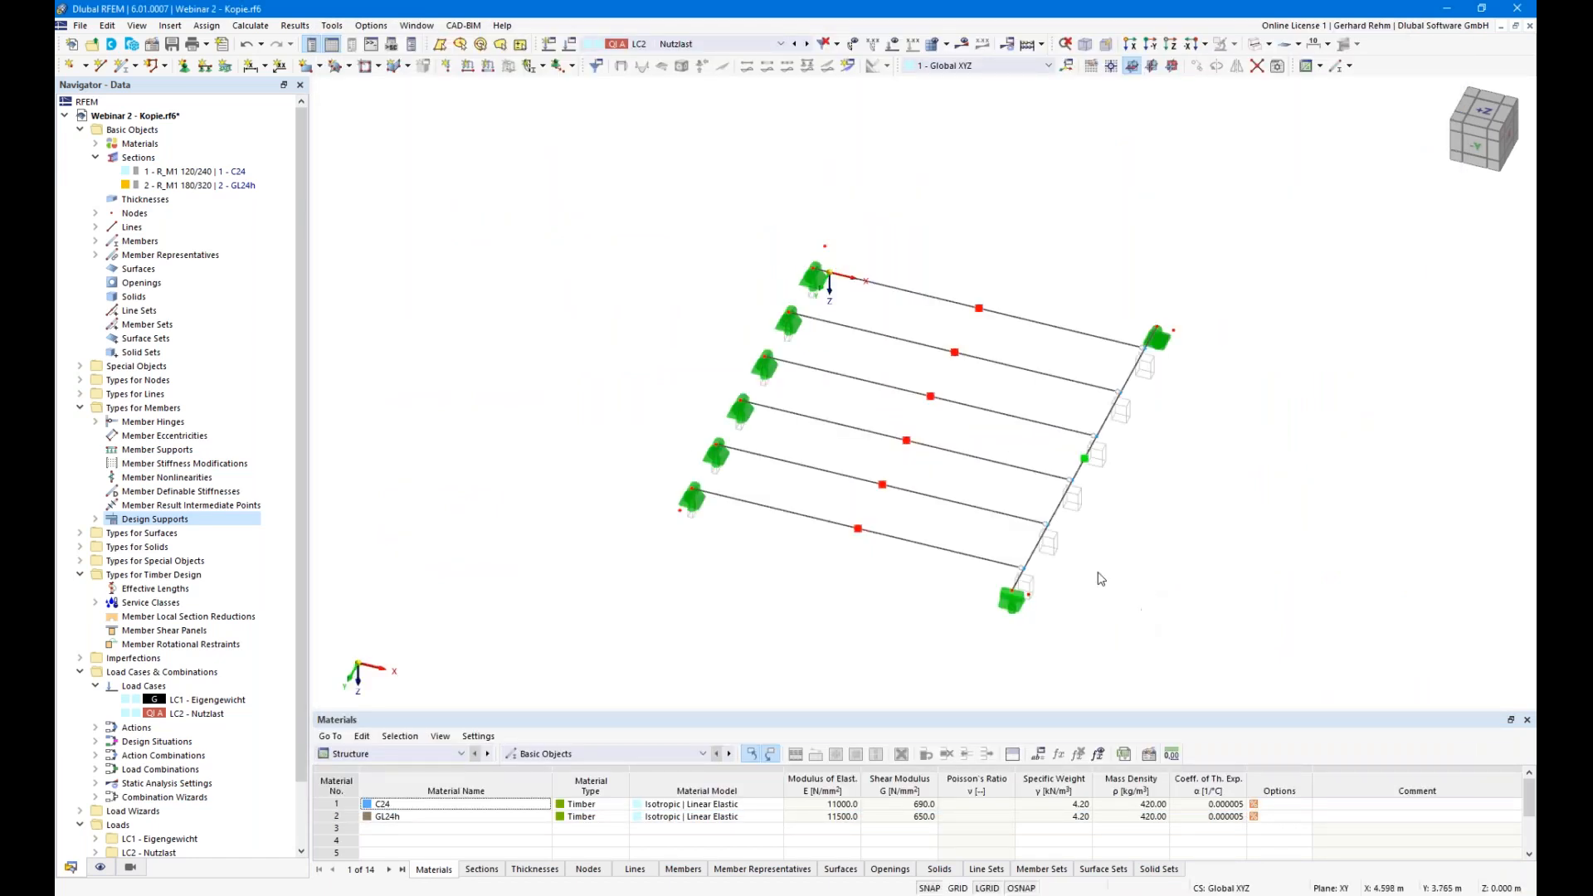
- Open beam member 13 (R_M1 180/320) and assign design support GL 140mm to both its start and end
middle_click_drag(1123, 596, 1005, 553, "ctrl")
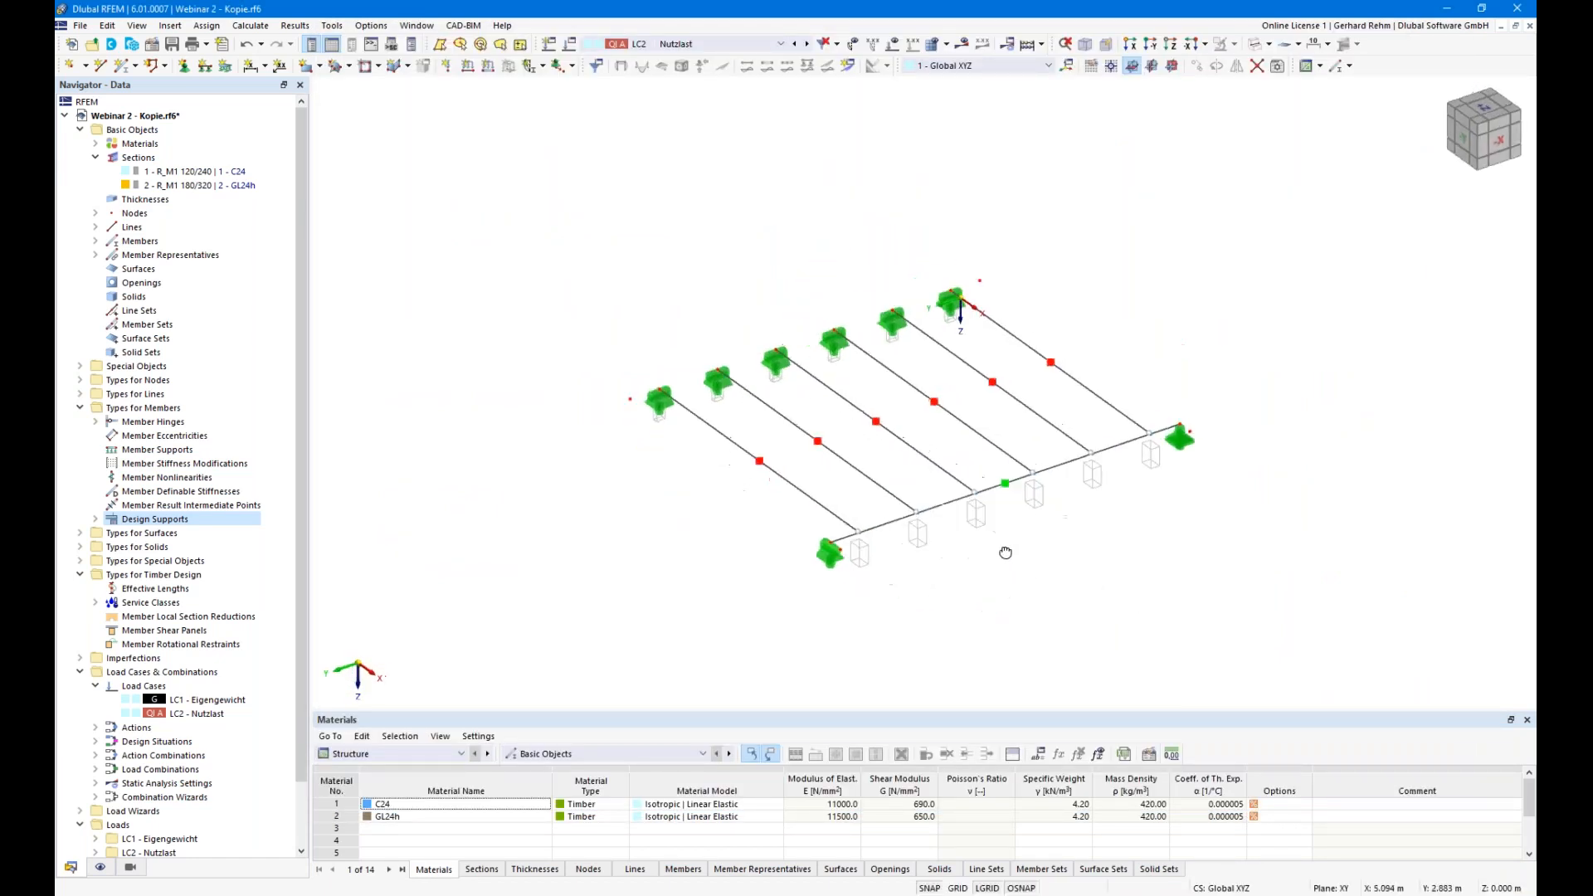
double_click(888, 528)
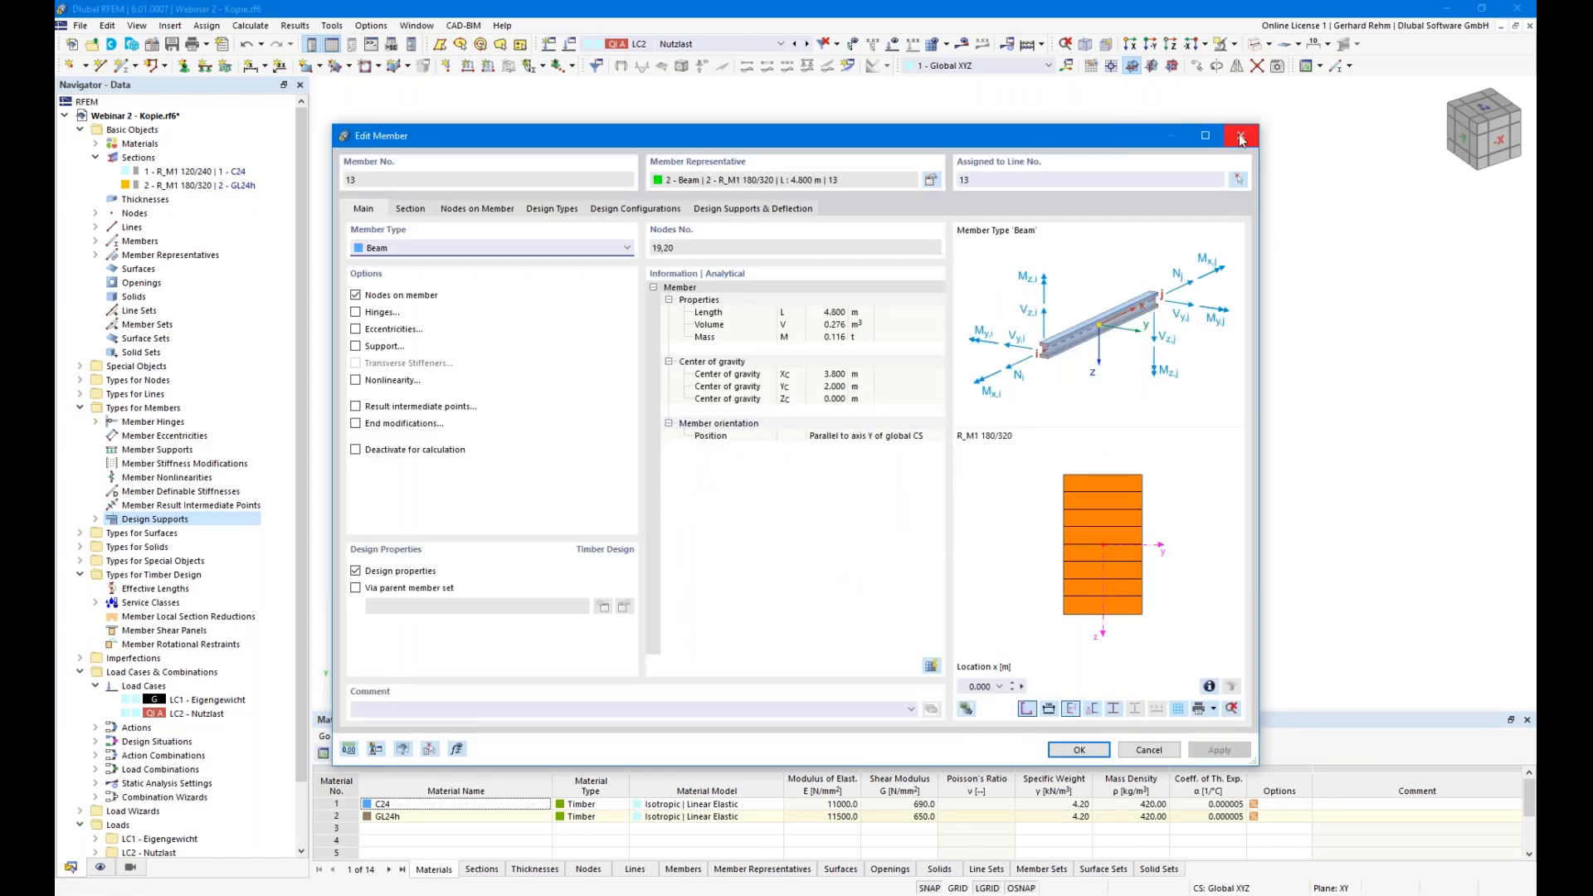
left_click(757, 211)
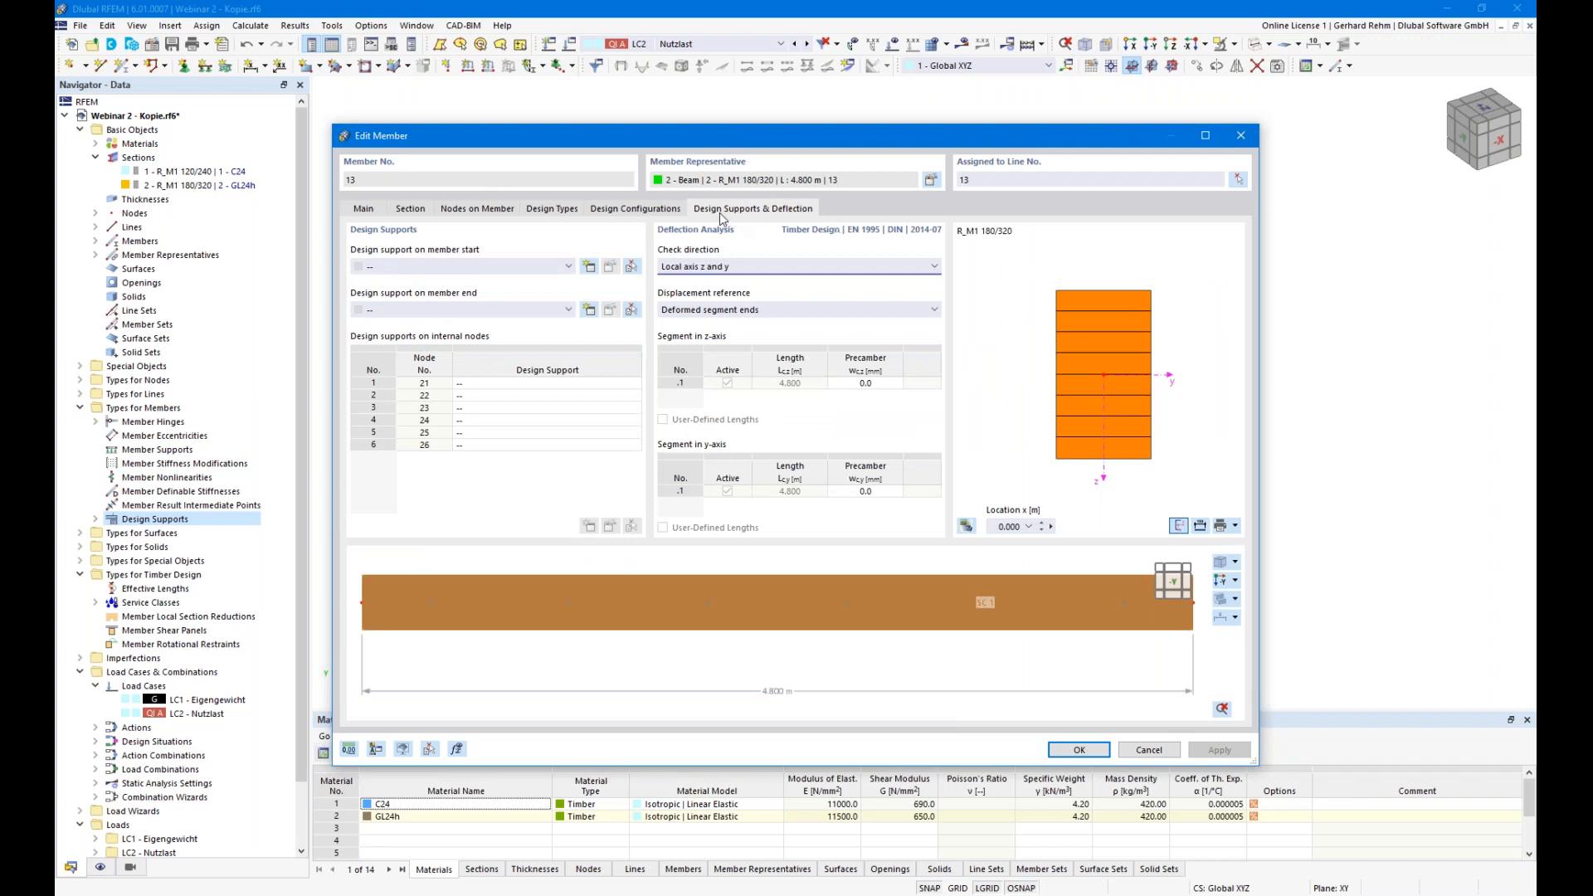
left_click(446, 268)
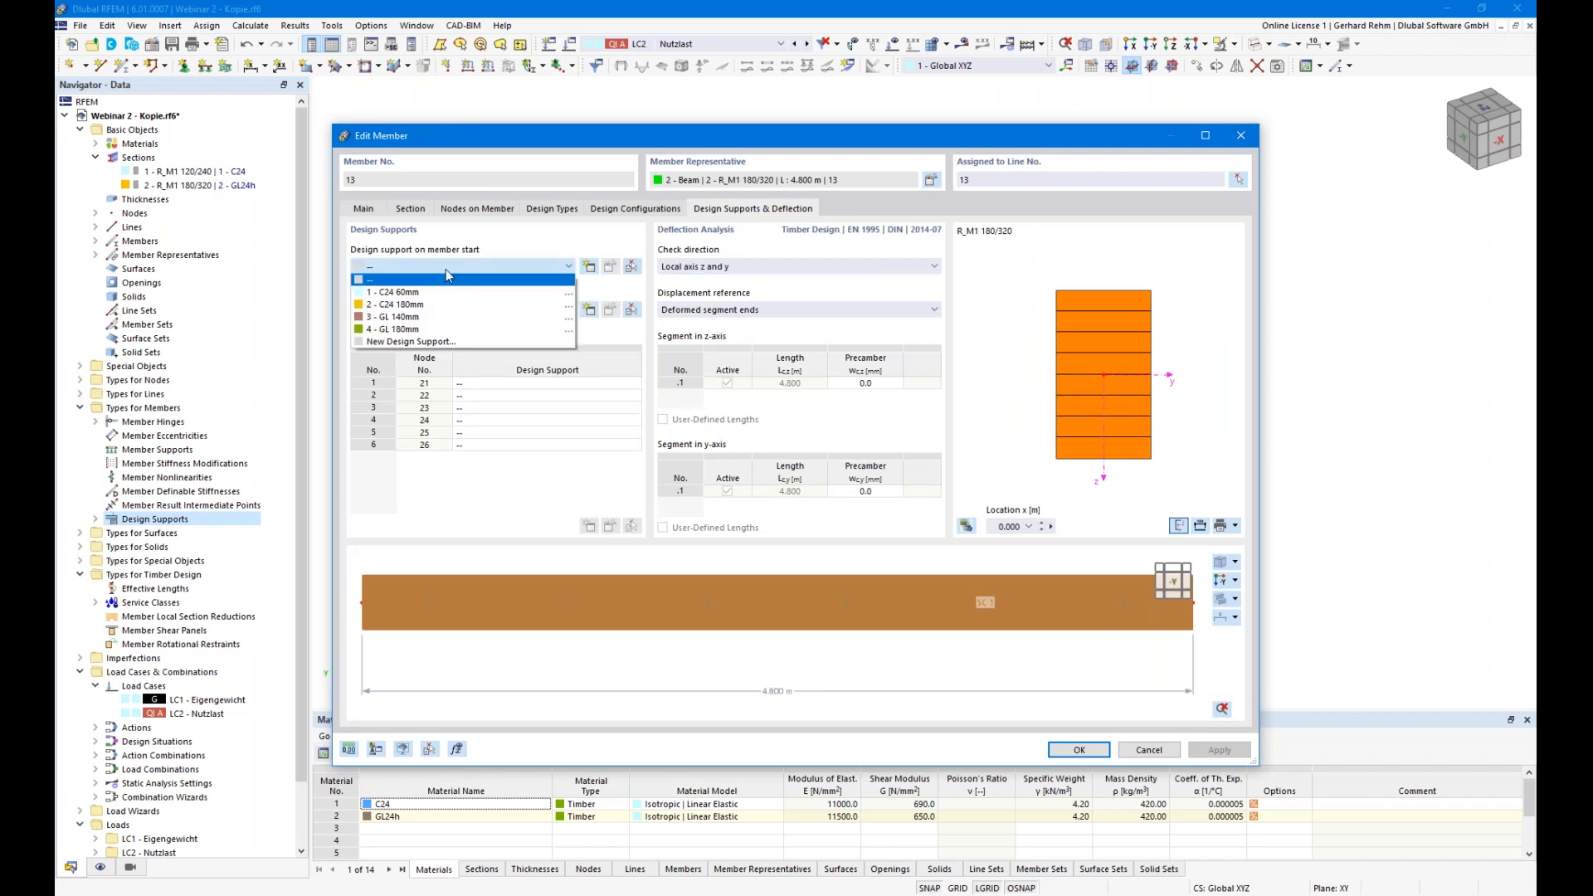
left_click(390, 319)
left_click(395, 310)
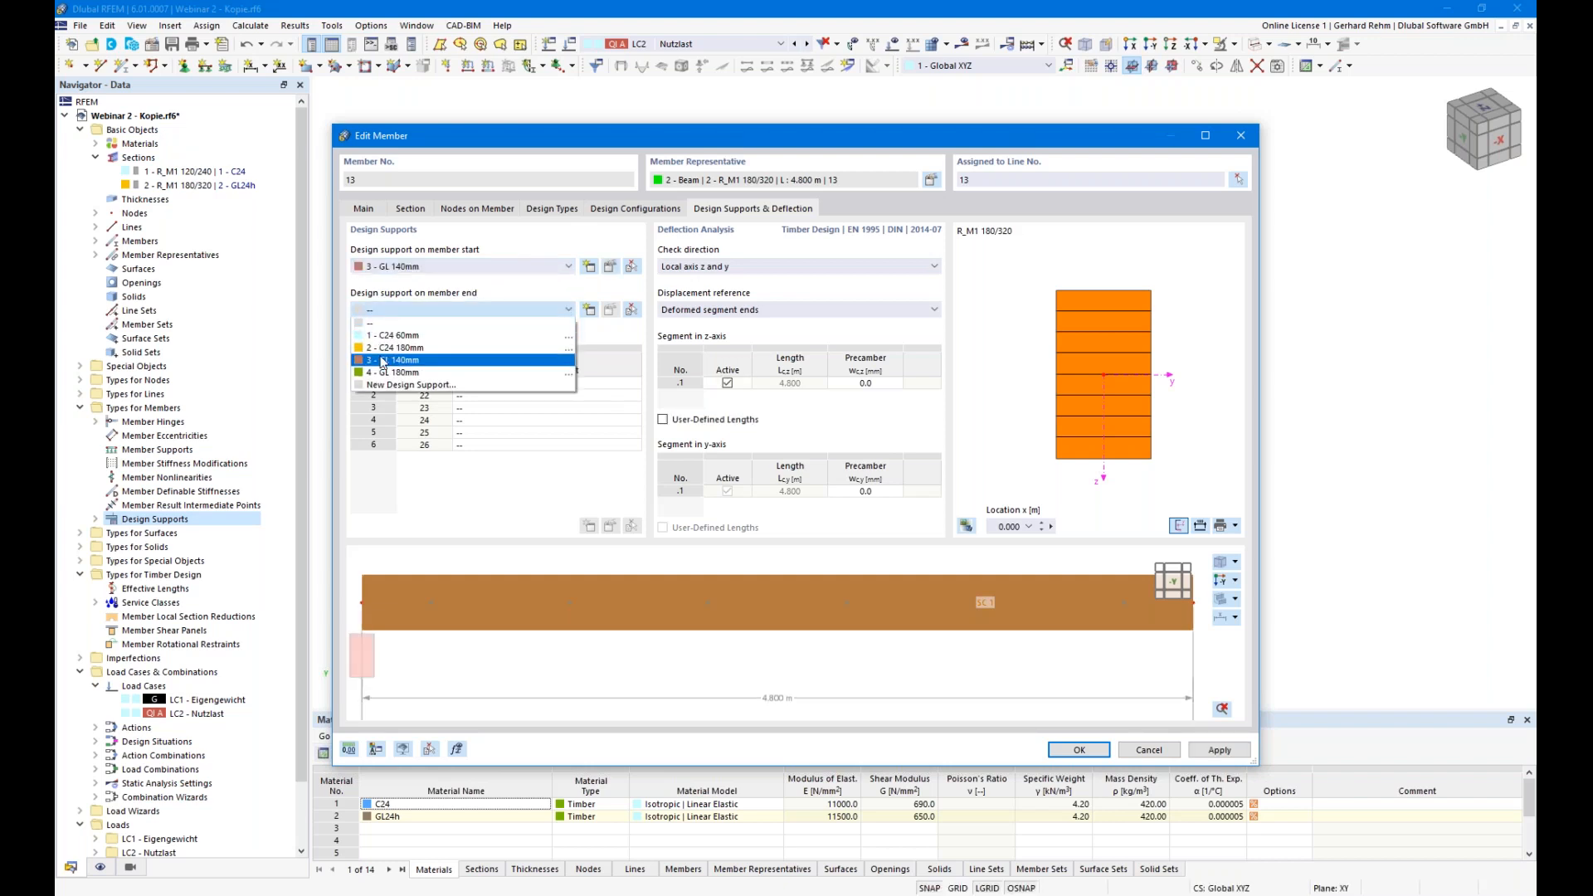
left_click(385, 361)
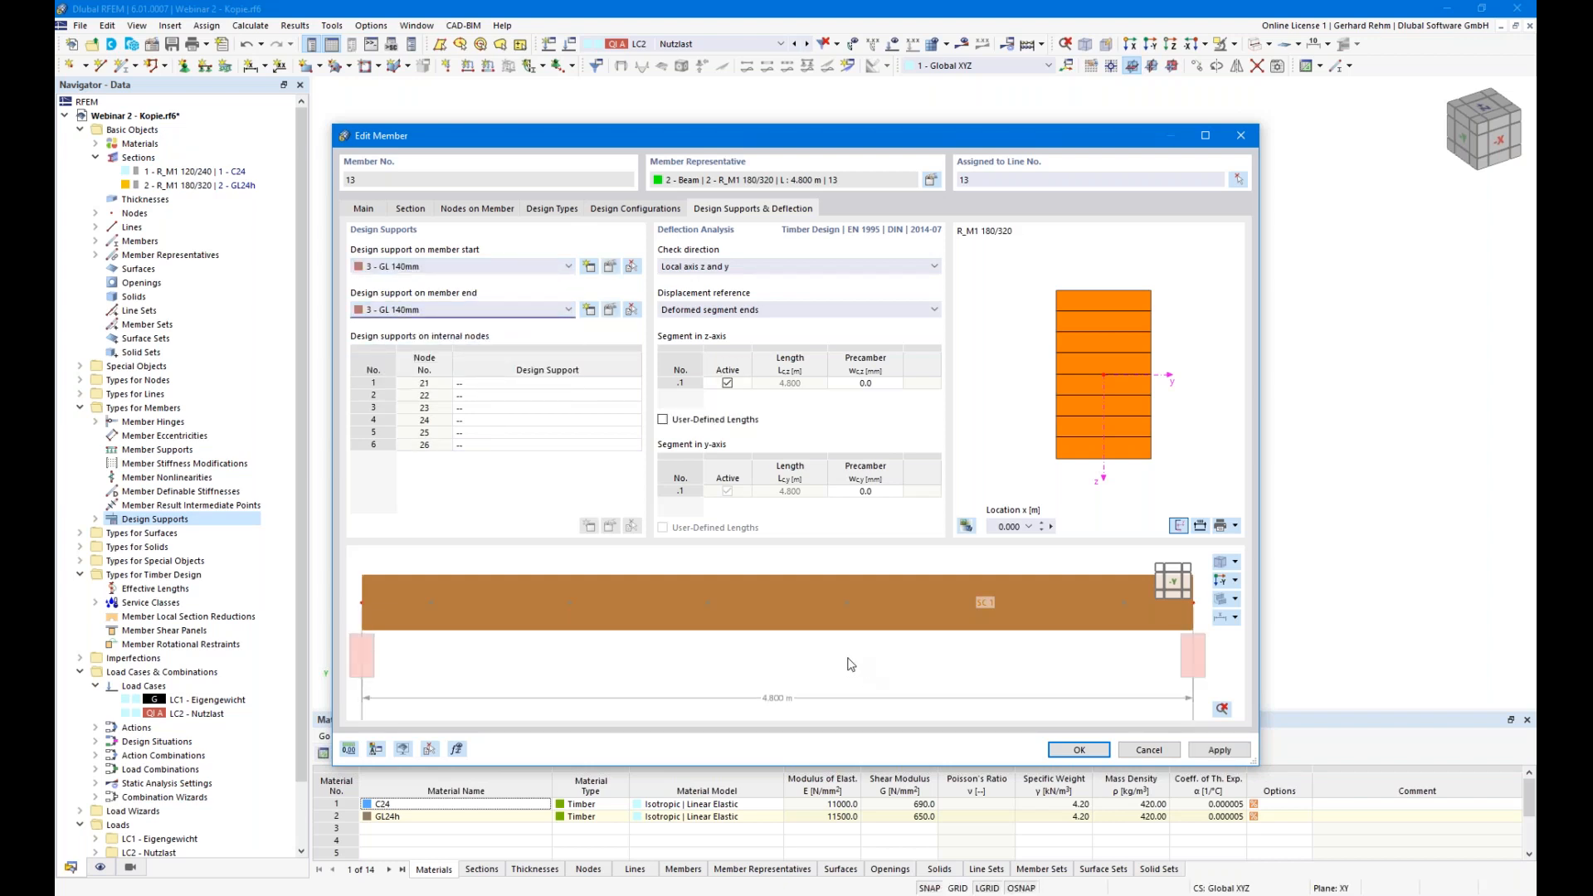
- Activate end modifications for beam member 13 and extend its start and end by 0.070 m to the support edges
scroll(374, 636, "up", 2)
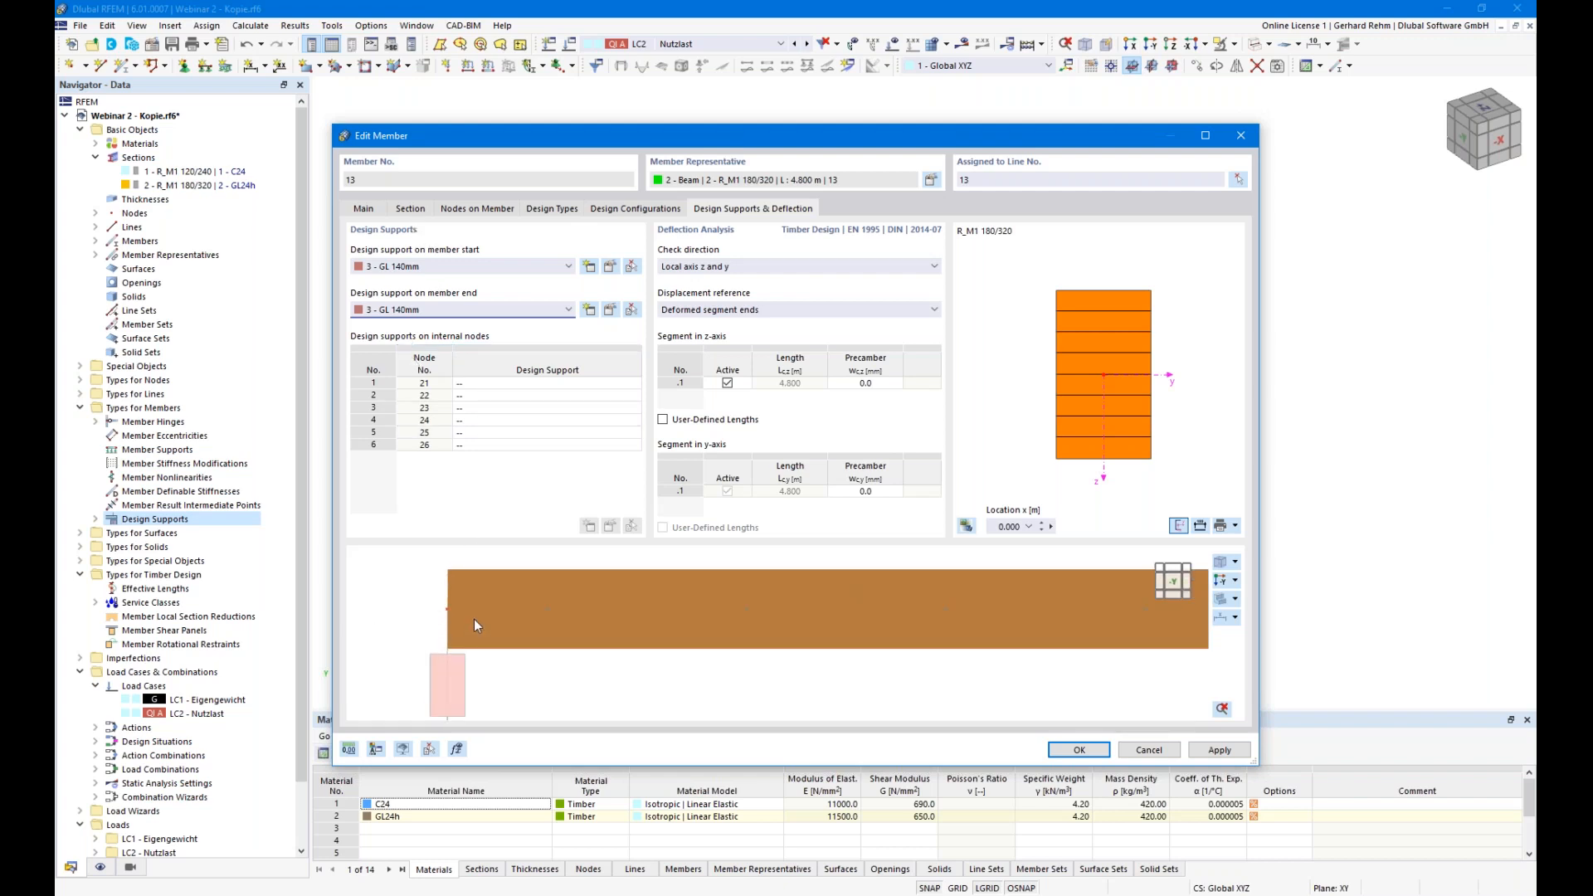
scroll(465, 631, "up", 1)
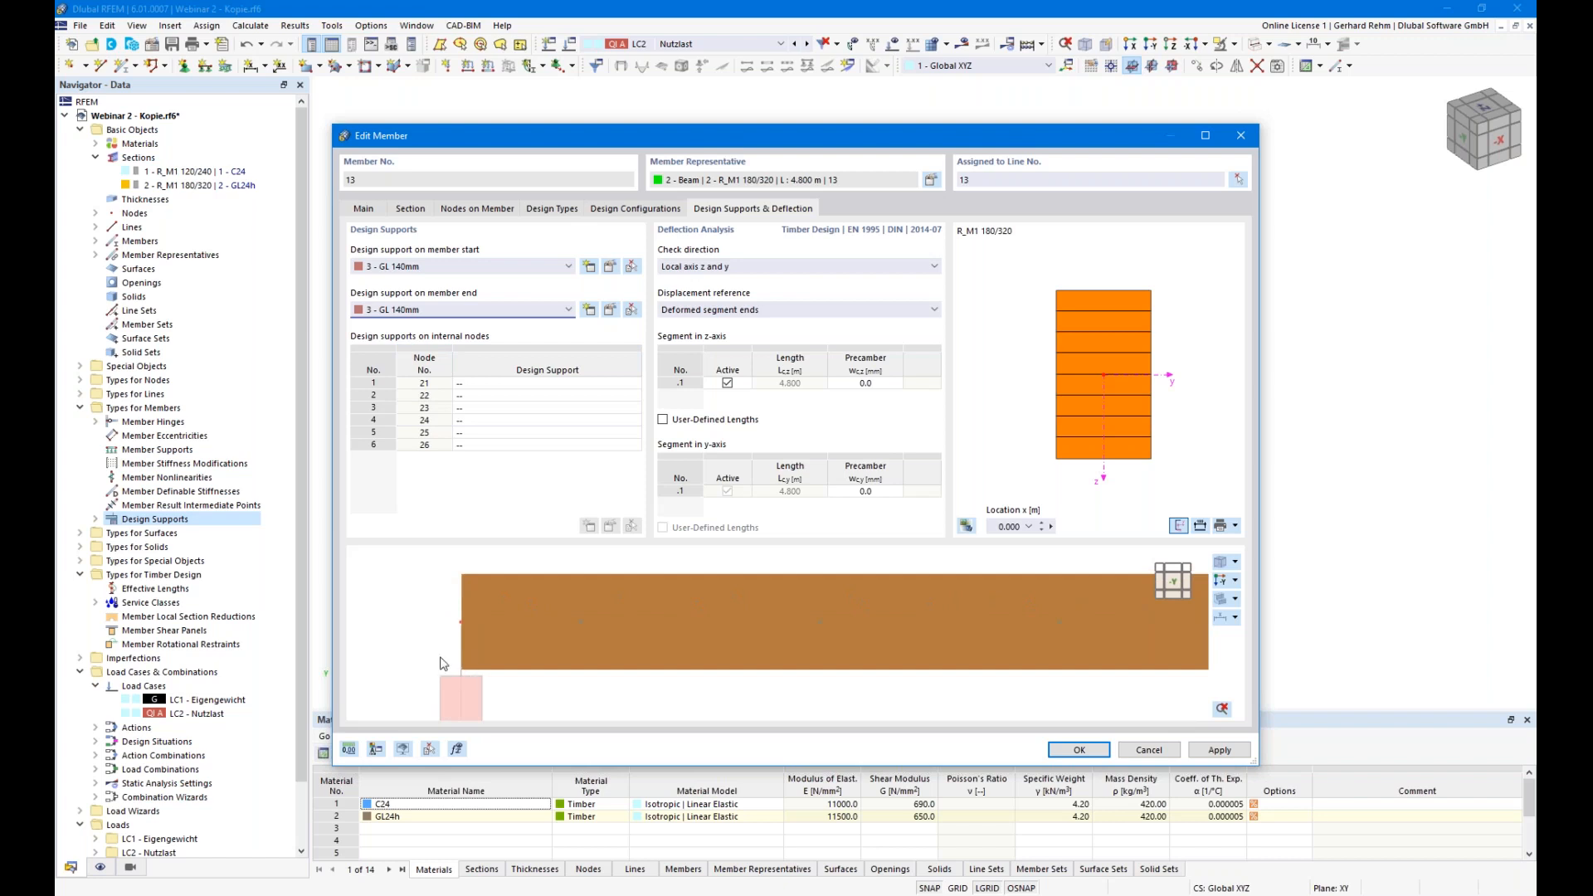
left_click(405, 210)
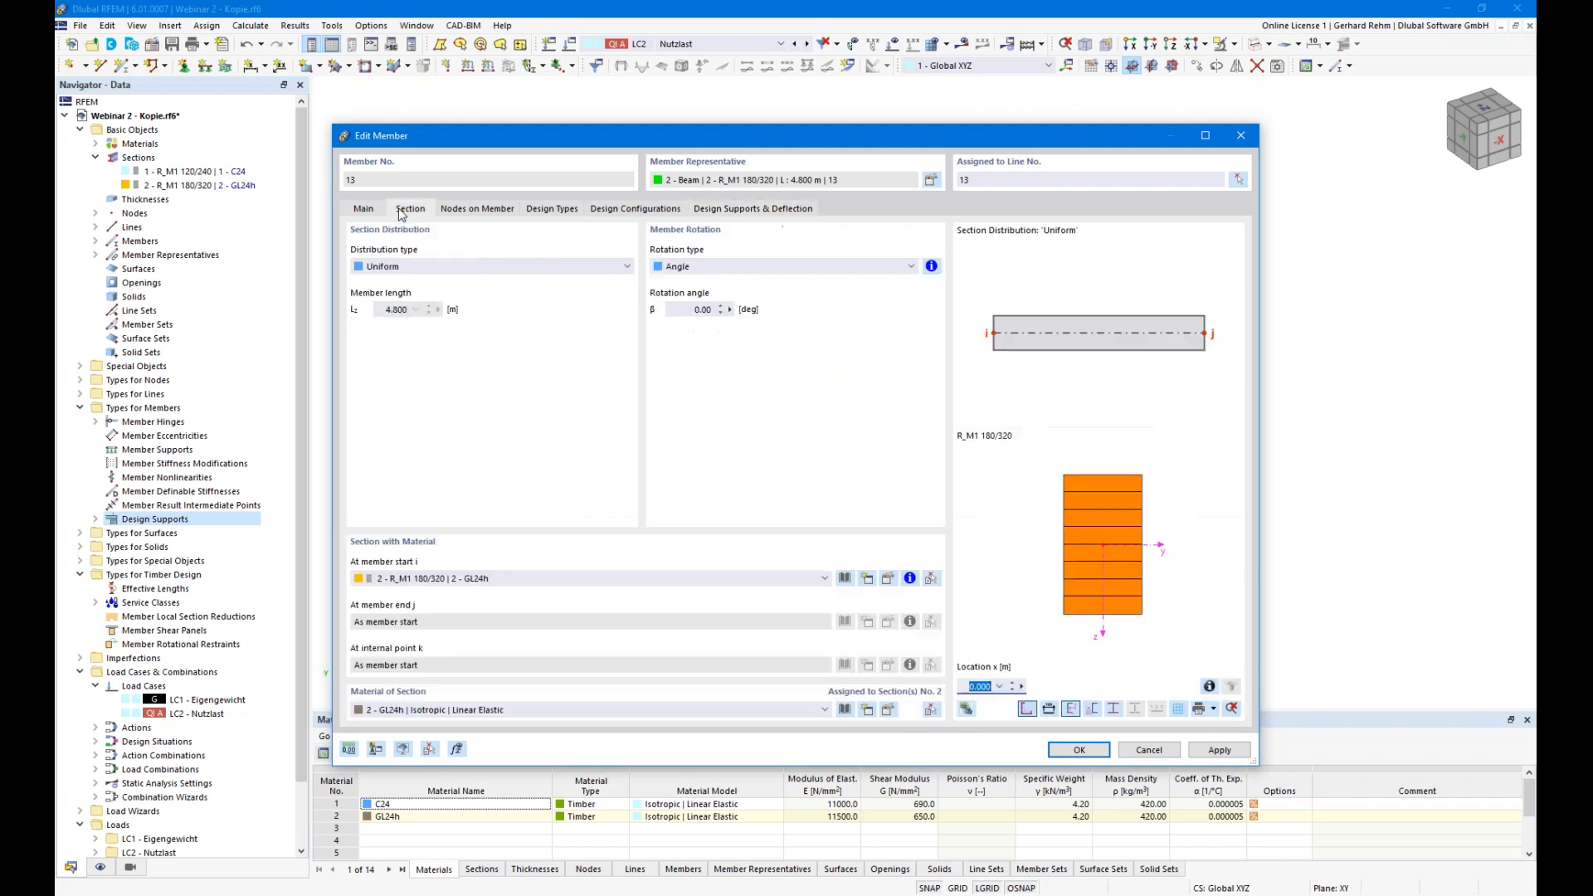
left_click(364, 211)
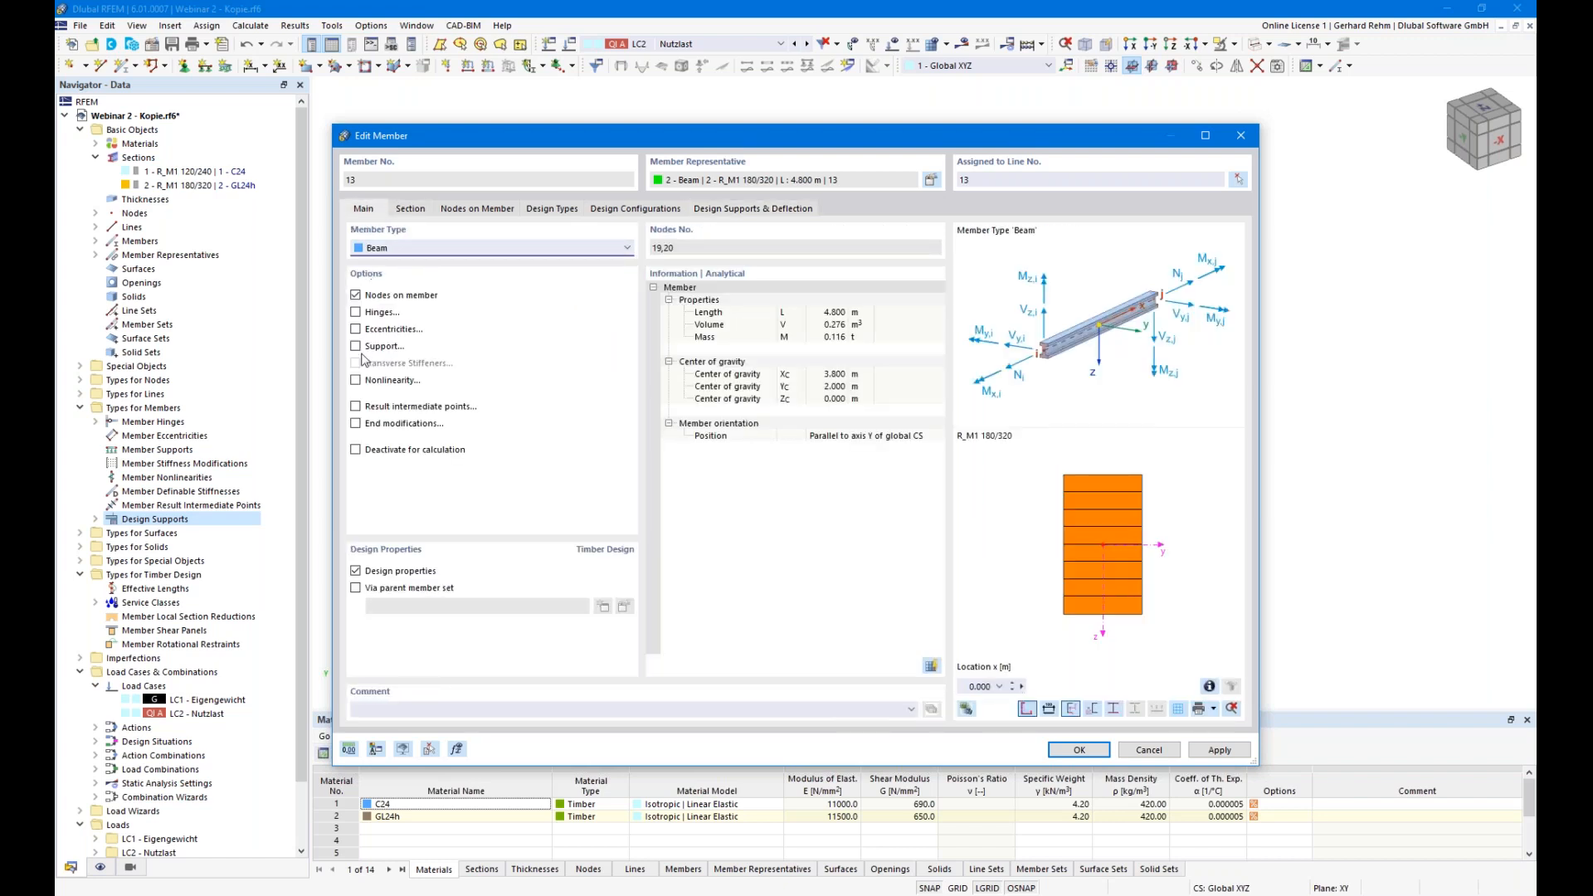
left_click(356, 424)
left_click(539, 211)
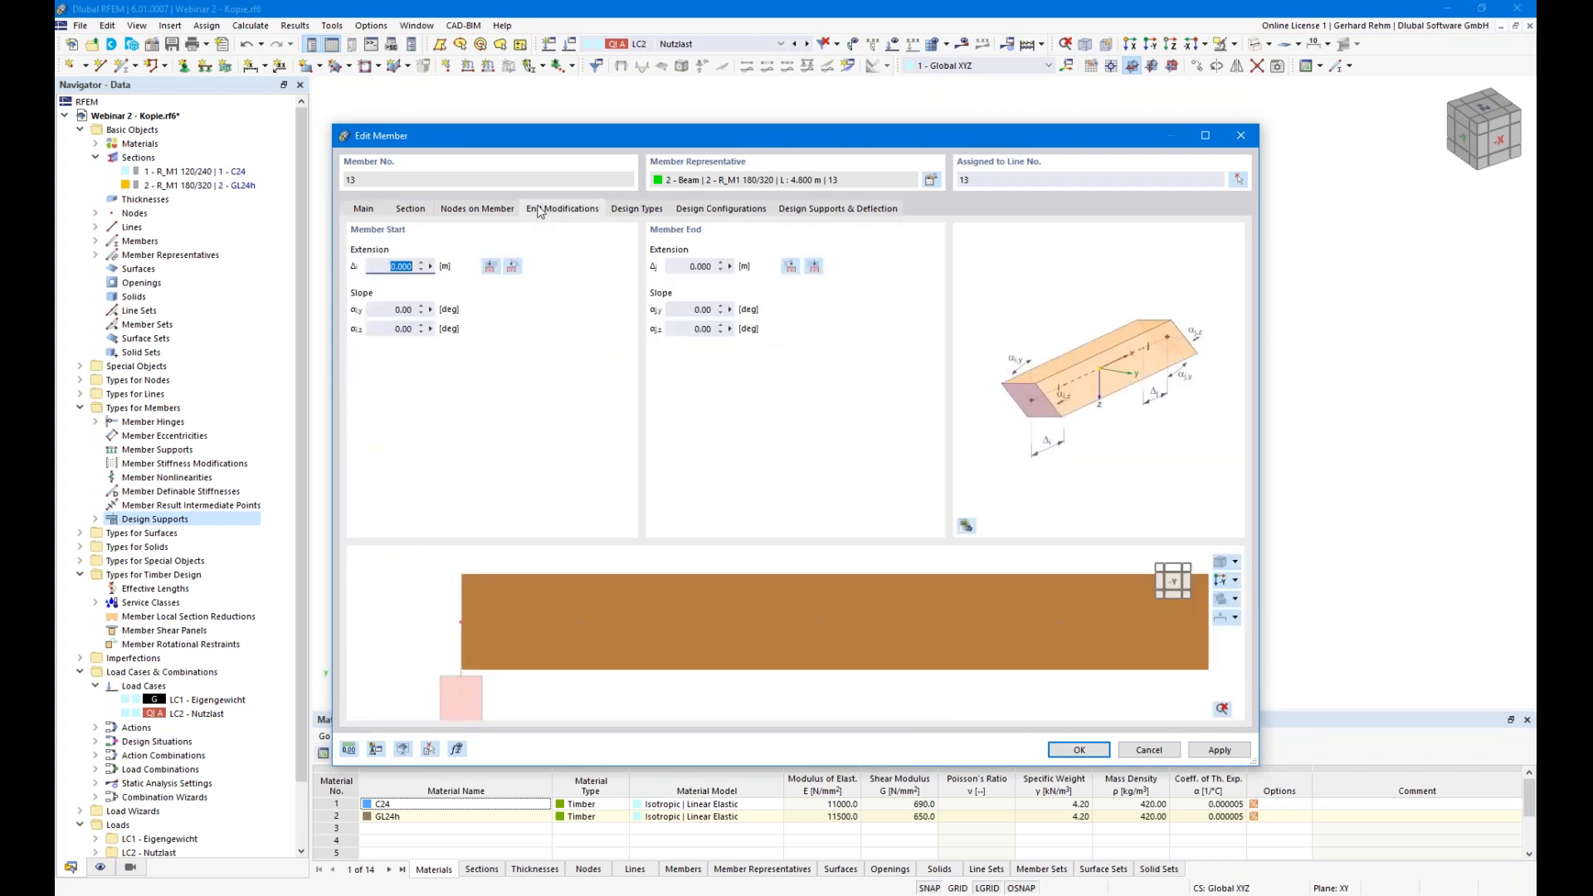
left_click(493, 269)
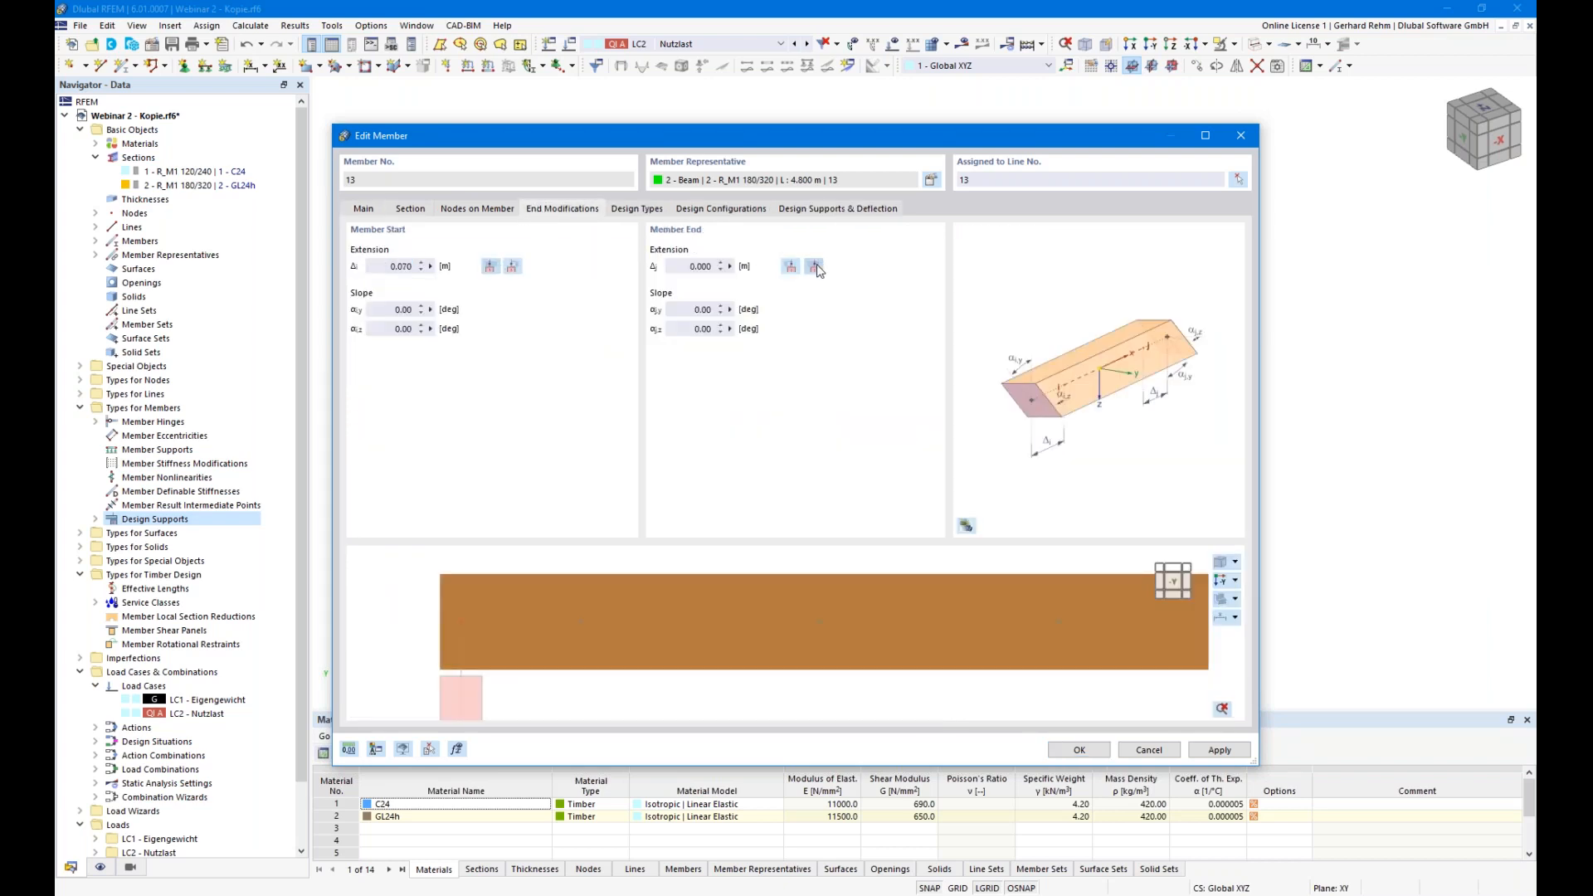
- Inspect the extended beam end above its design support and deactivate the end modifications of member 13
scroll(695, 632, "down", 1)
middle_click_drag(679, 647, 577, 582)
scroll(934, 651, "down", 2)
middle_click_drag(923, 625, 475, 572)
middle_click_drag(760, 592, 724, 666)
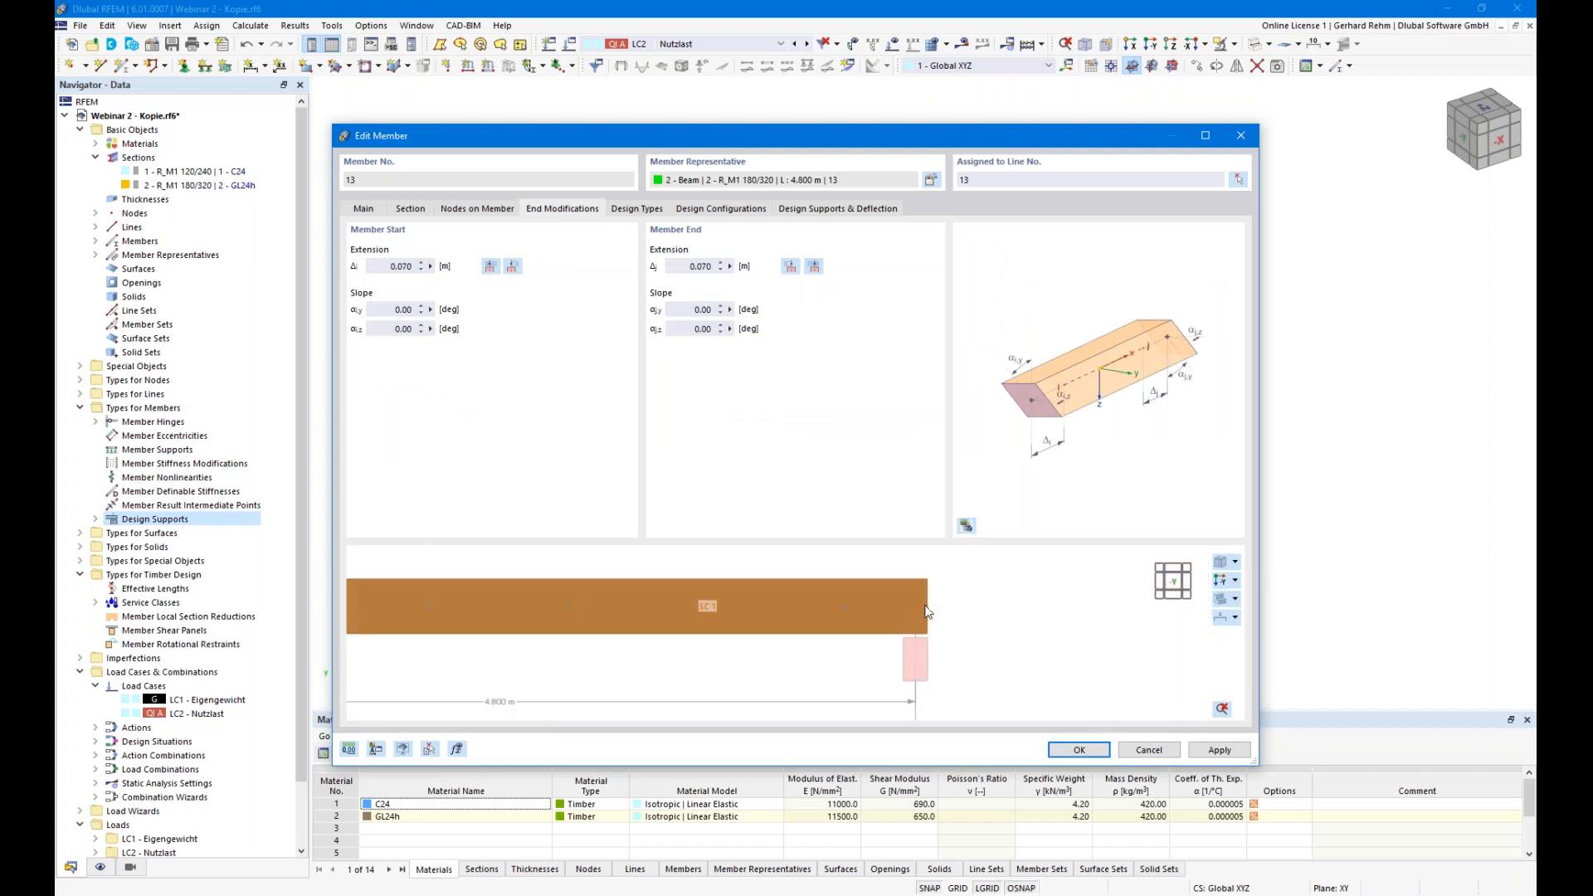
scroll(918, 614, "up", 2)
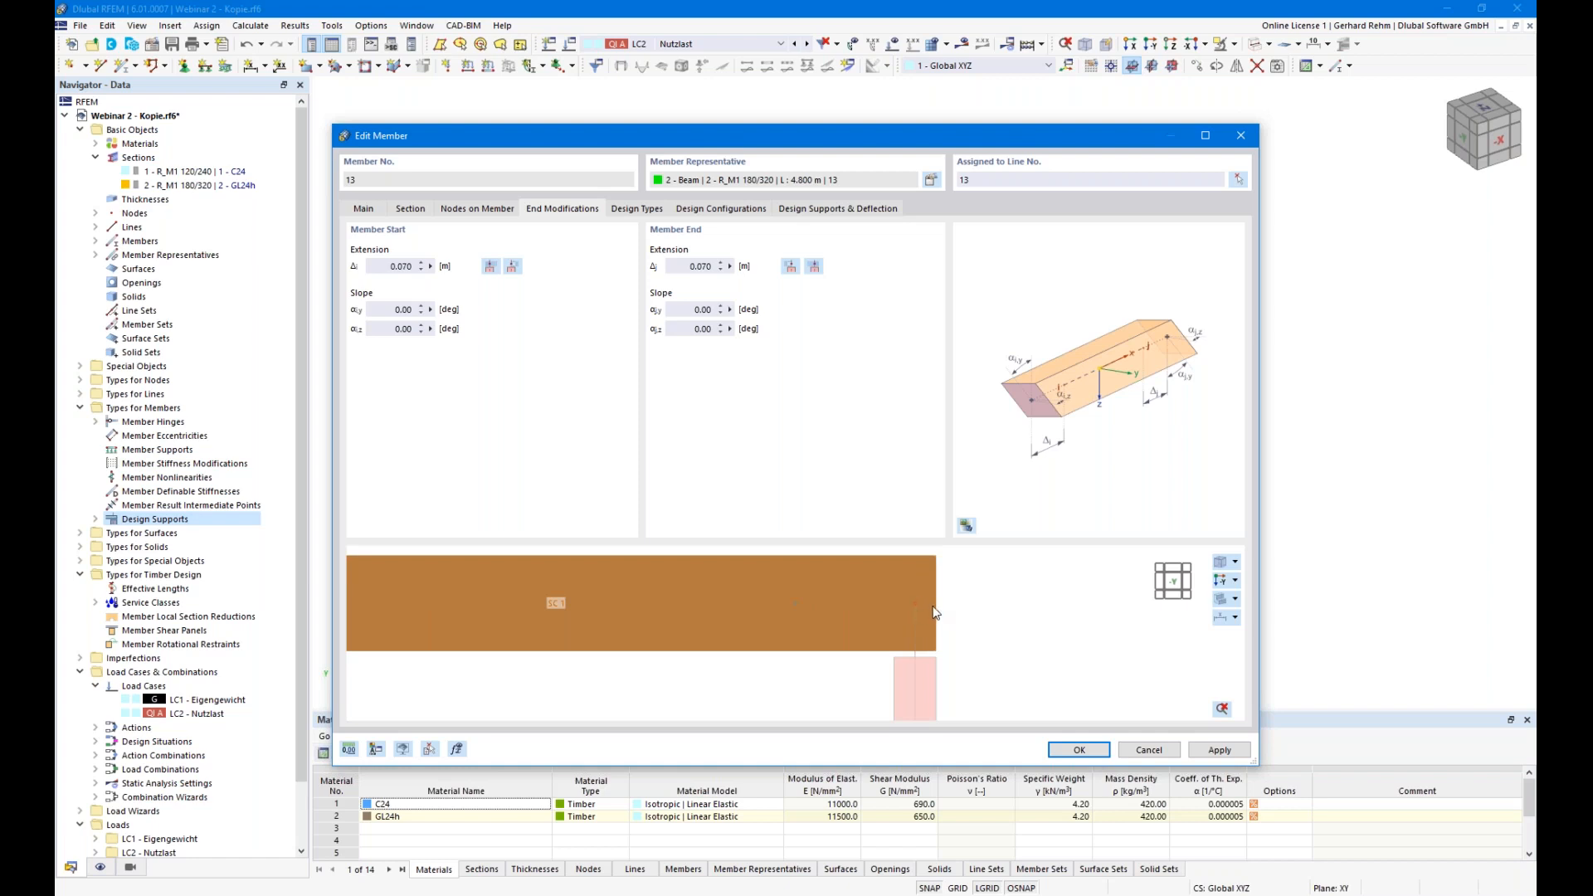
scroll(862, 635, "down", 2)
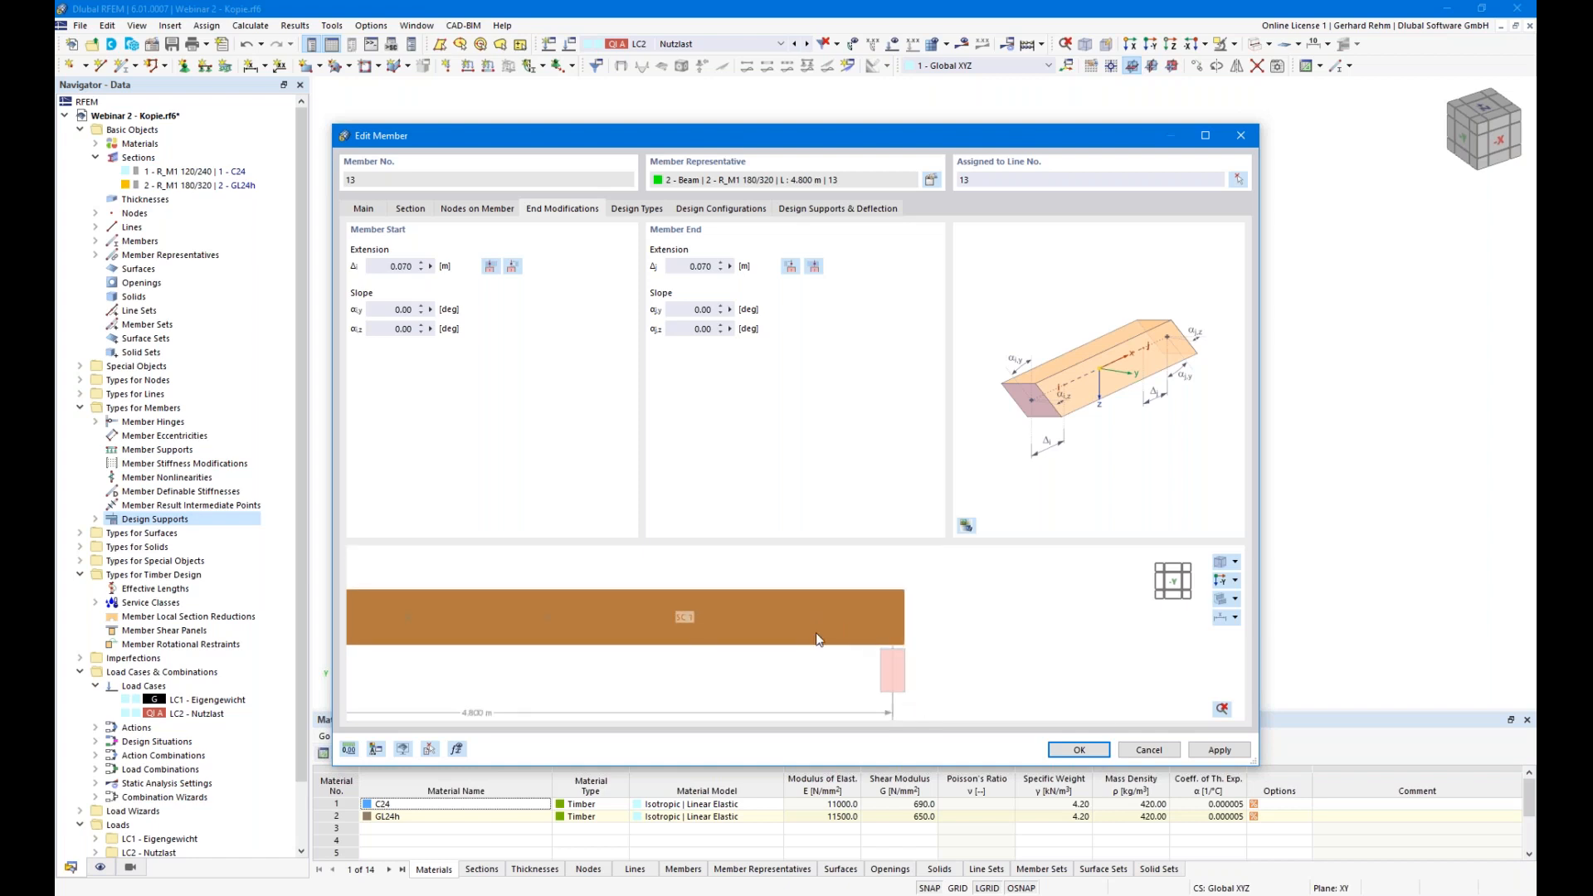
left_click(367, 209)
left_click(406, 422)
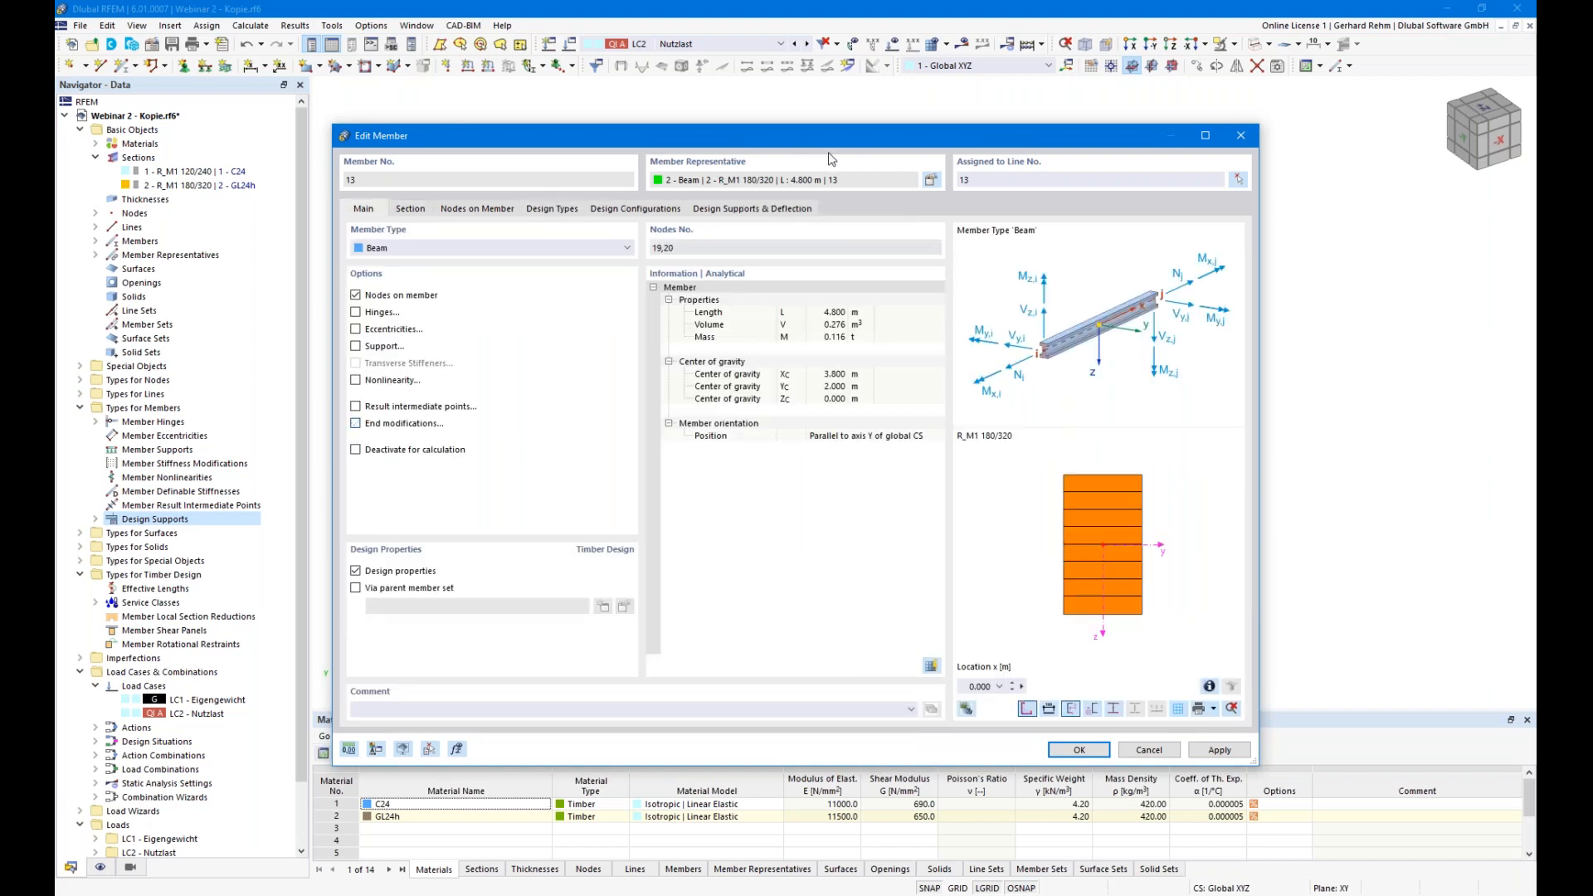
- Show the node and member numbering in the design support preview of member 13
left_click(731, 209)
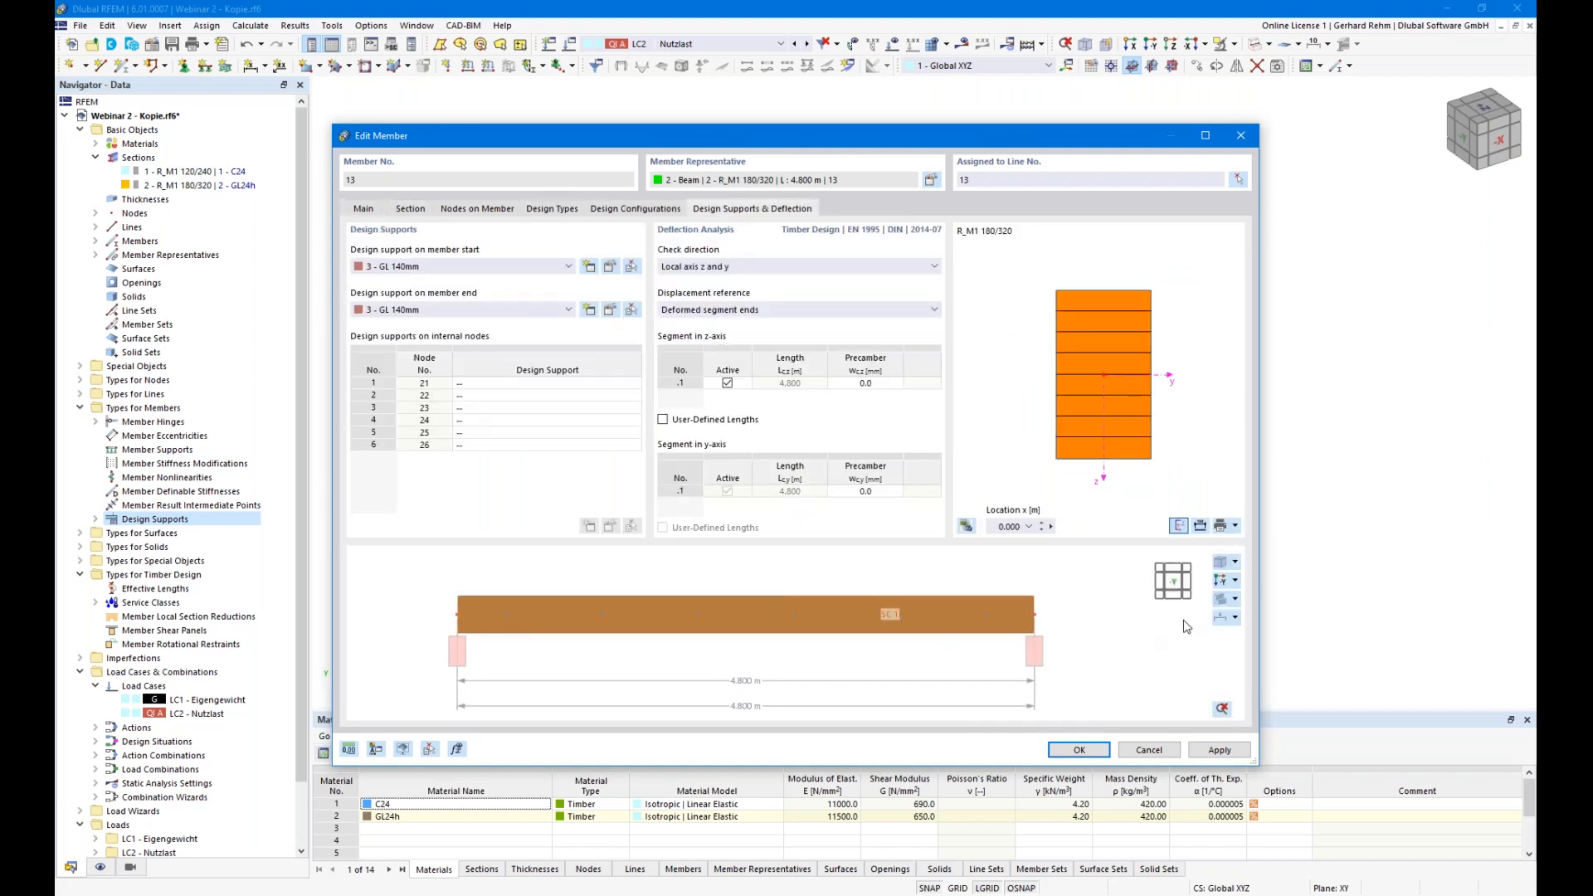
left_click(1226, 617)
left_click(1226, 617)
left_click(1269, 634)
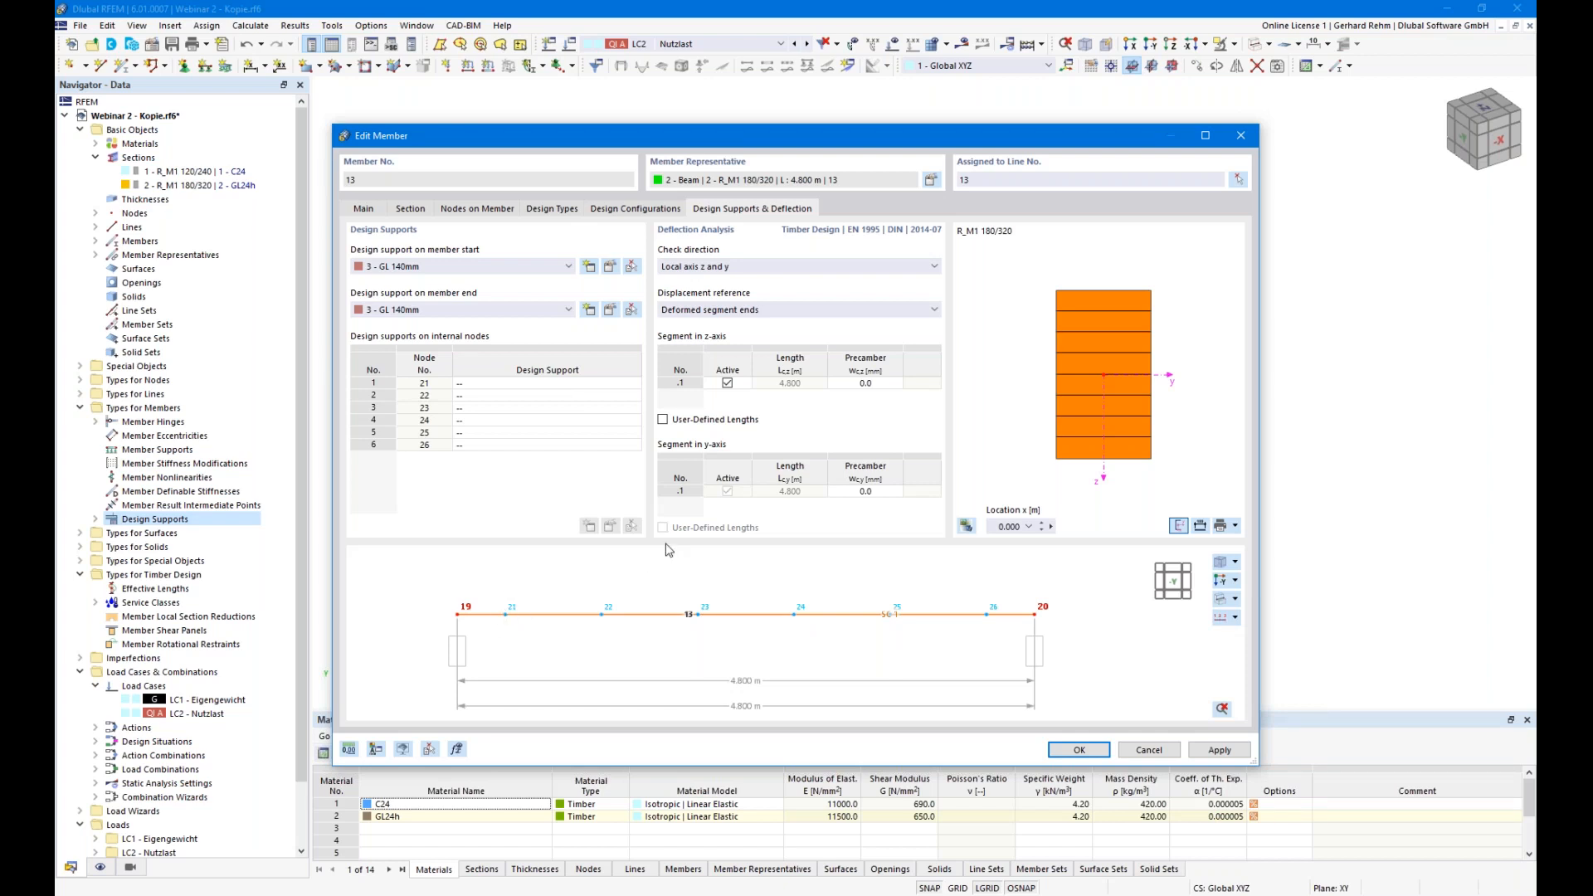
- Assign design support GL 180mm to all internal nodes 21 to 26 of member 13
left_click(548, 383)
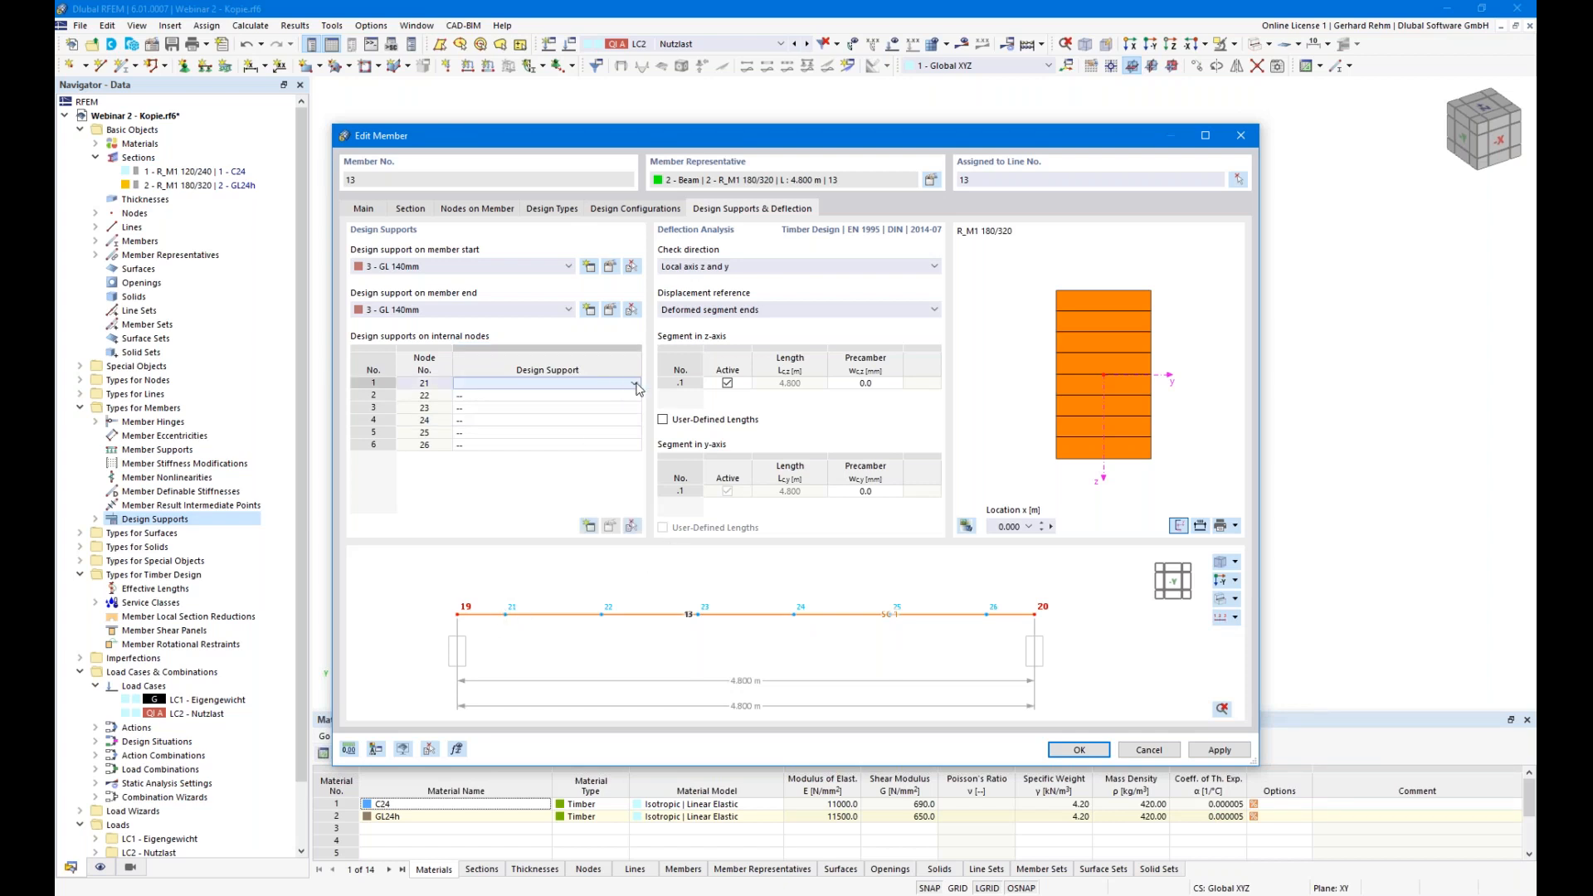
left_click(634, 383)
left_click(524, 445)
left_click(482, 396)
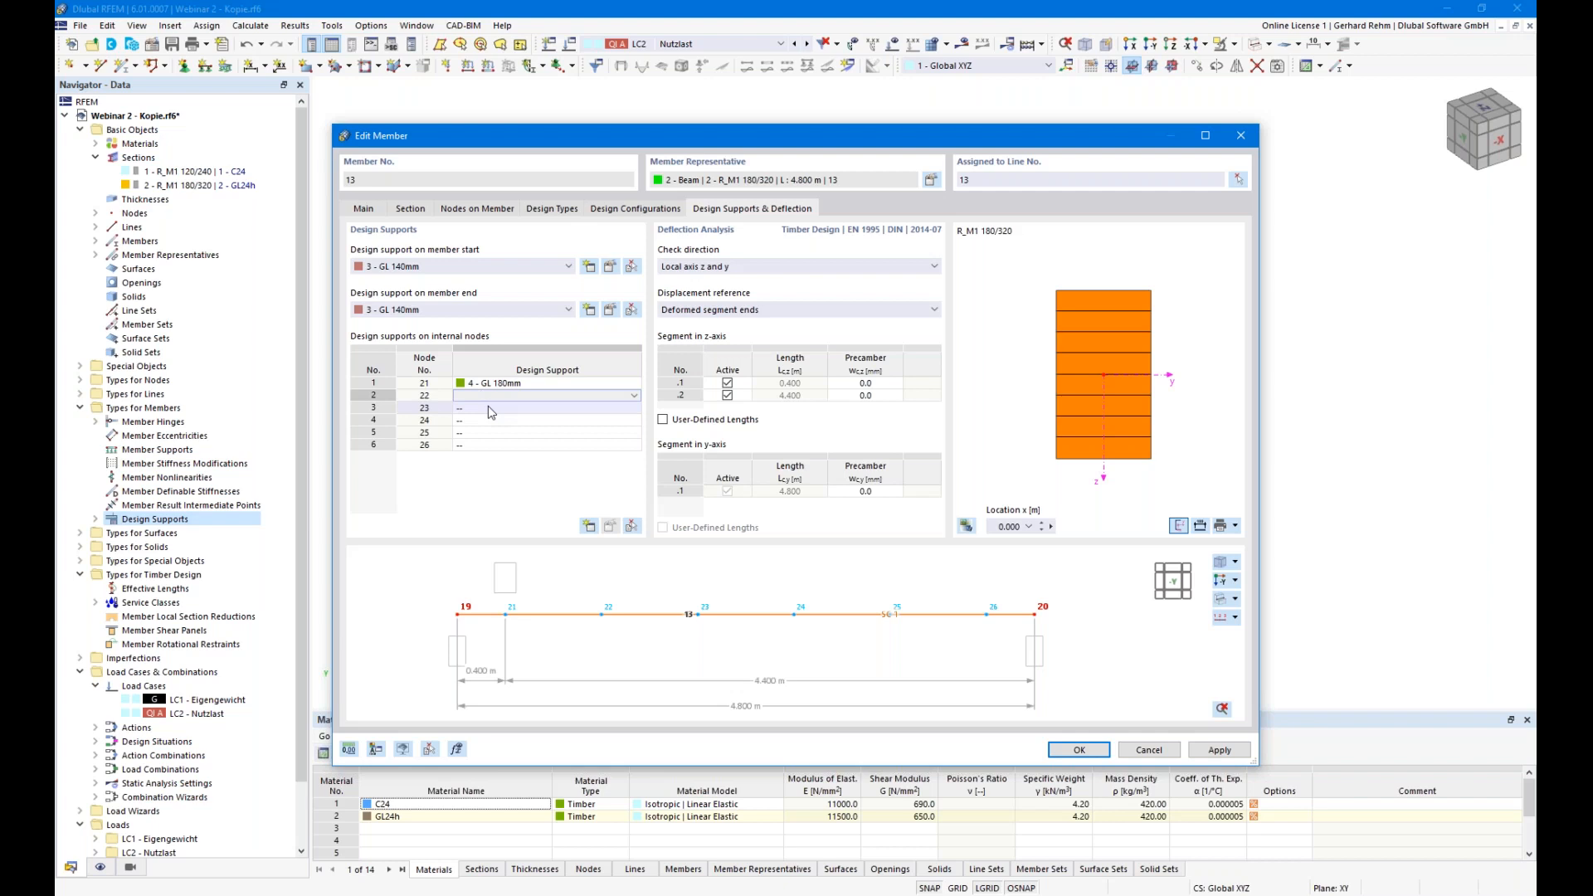
left_click(485, 409)
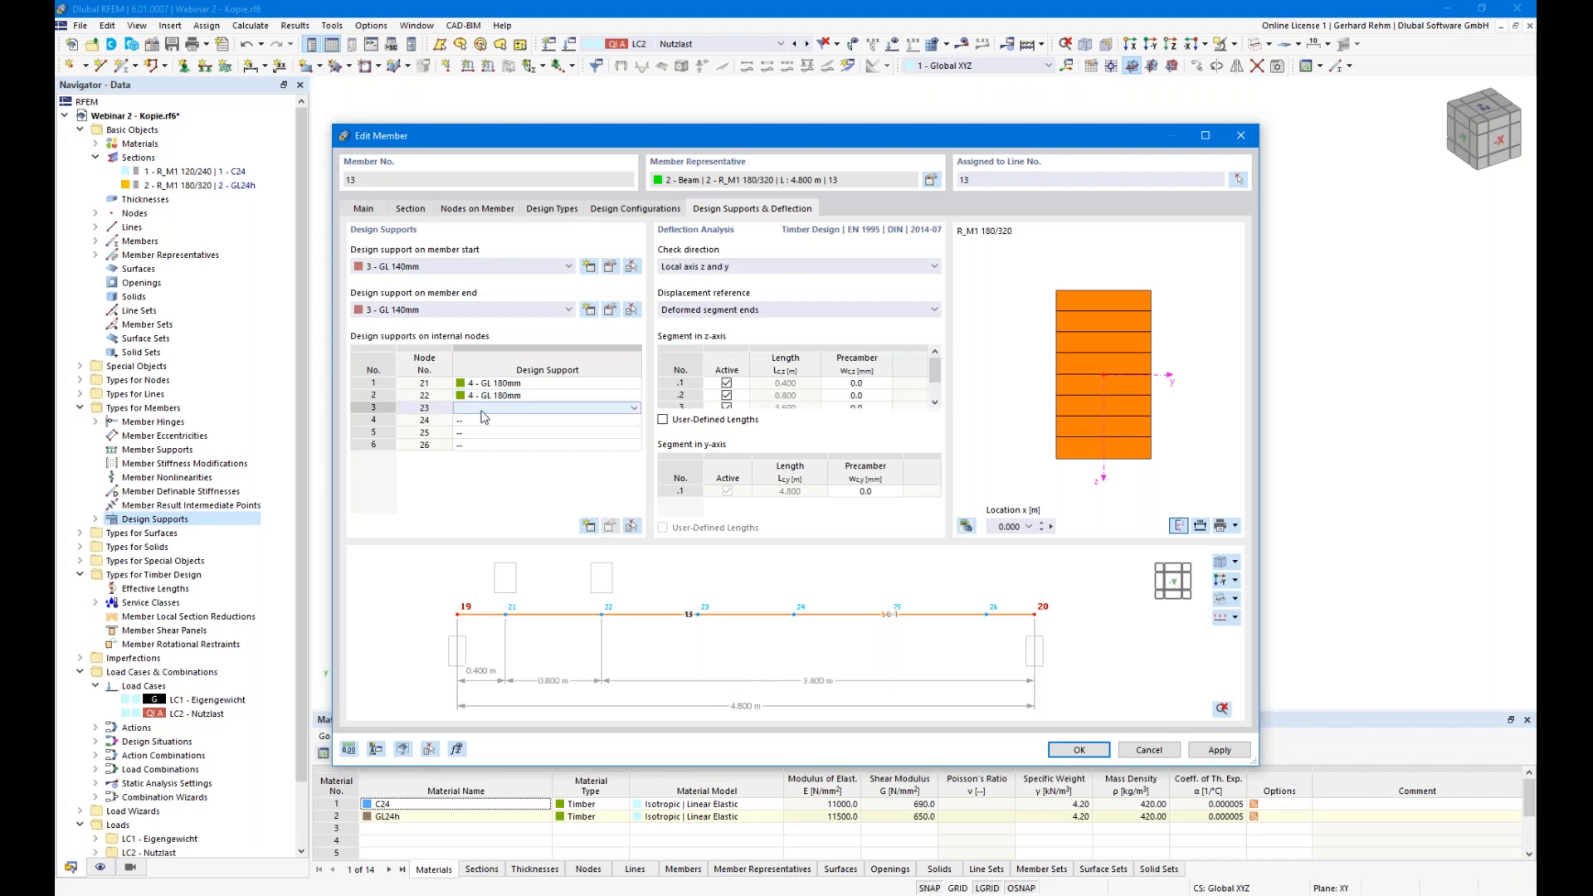
type("4")
key("Return")
type("4")
key("Return")
type("4")
key("Return")
type("4")
key("Return")
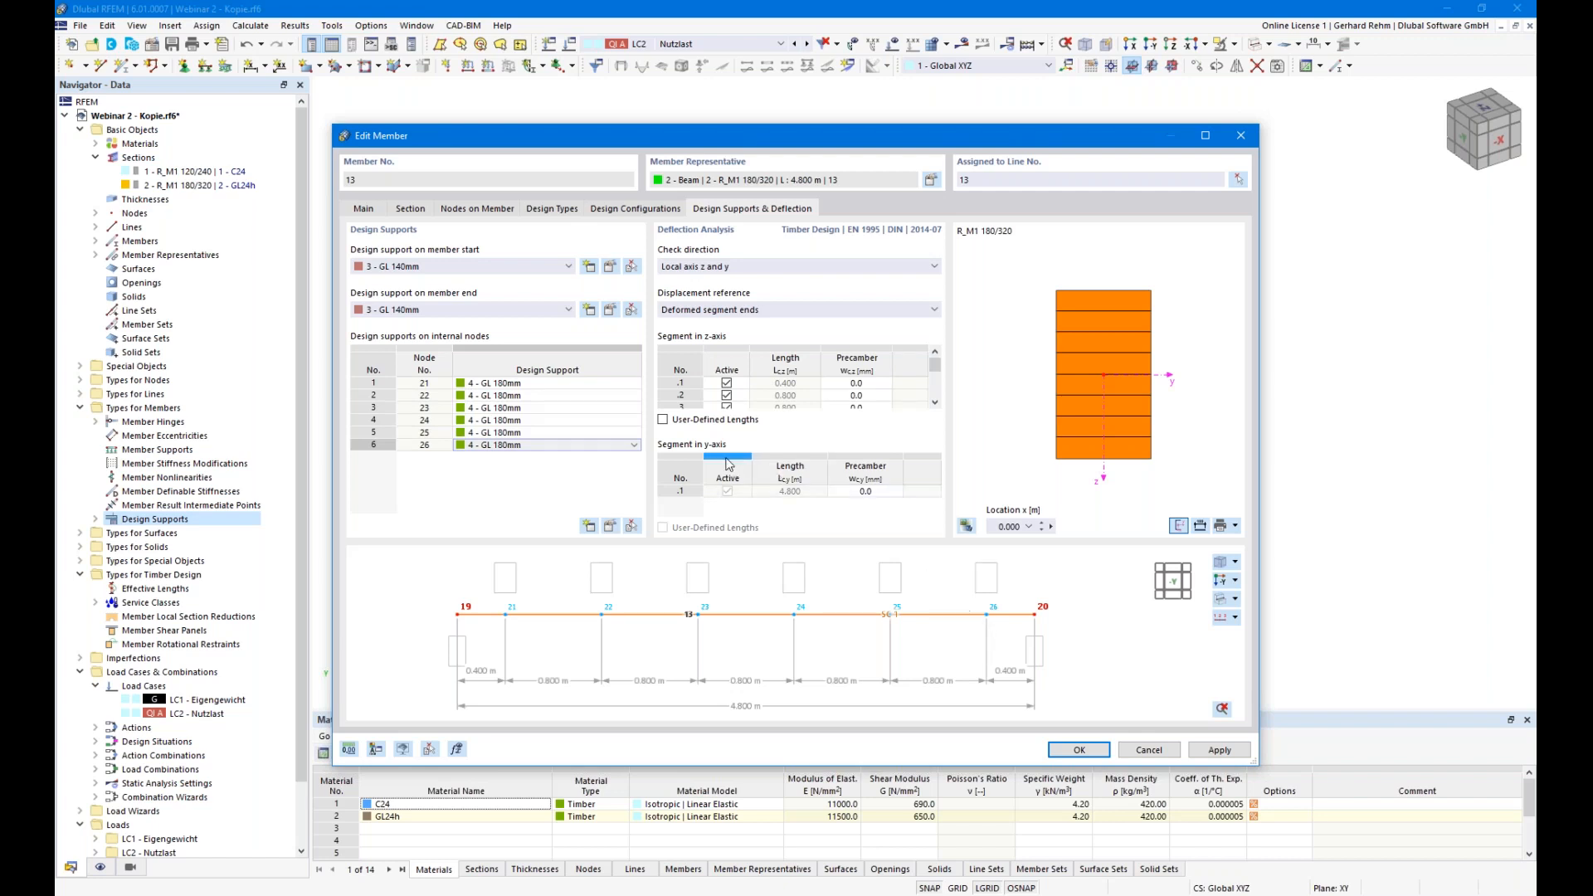
- Limit the deflection check direction of member 13 to local axis z and review its z-axis segments
left_click(696, 270)
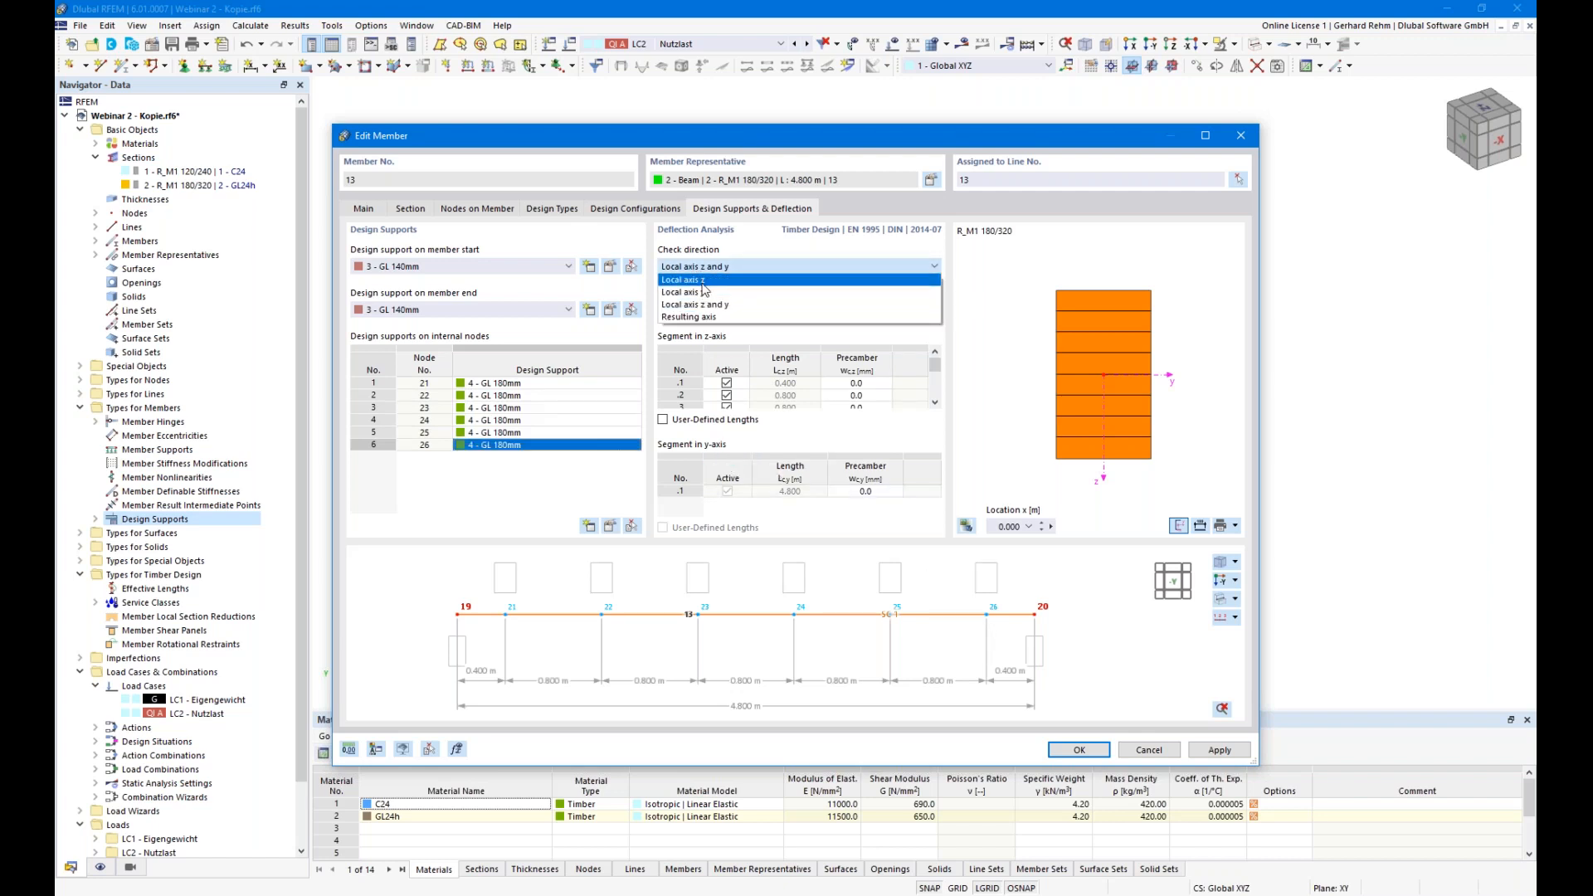
left_click(703, 286)
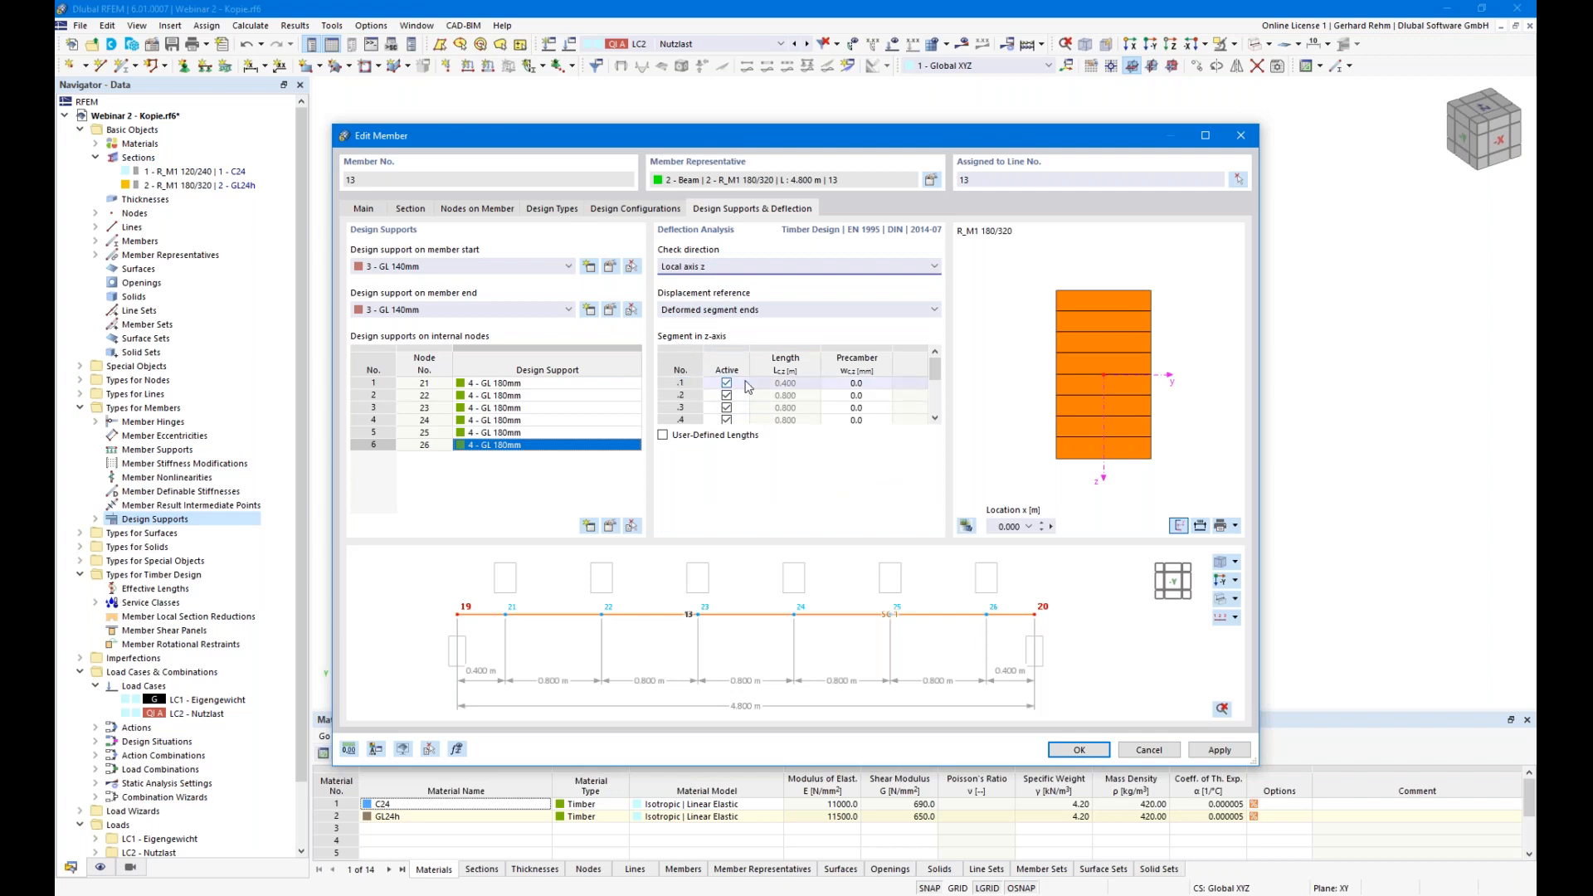
left_click(936, 369)
mouse_move(937, 368)
left_mouse_down()
mouse_move(935, 401)
mouse_move(935, 365)
left_mouse_up()
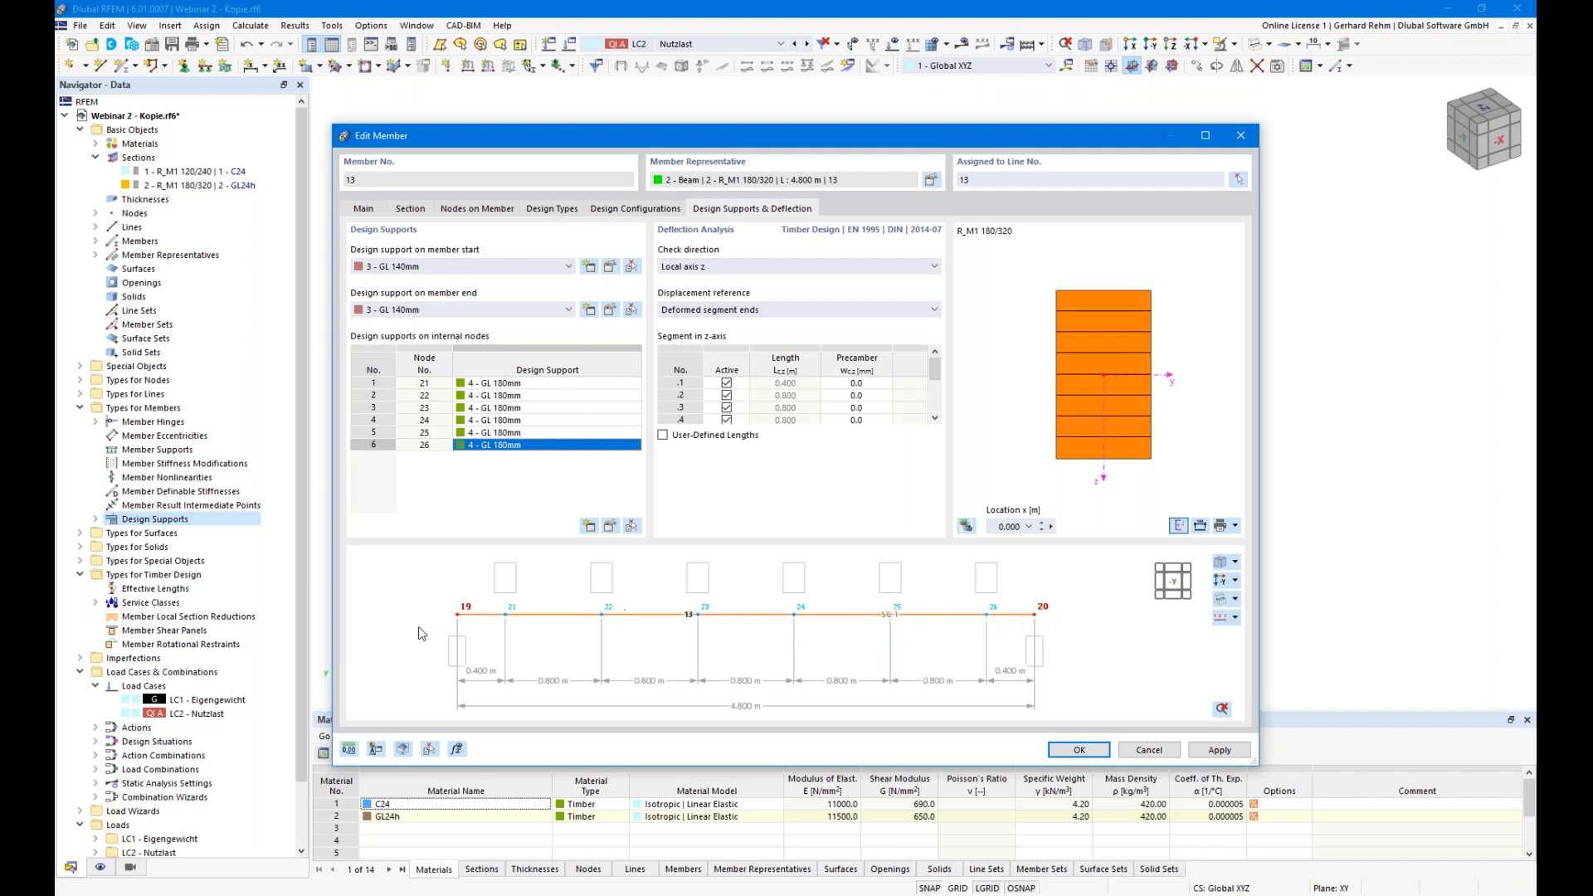
- Exclude the GL 180mm design support from consideration in the deflection design
left_click(610, 526)
left_click(810, 470)
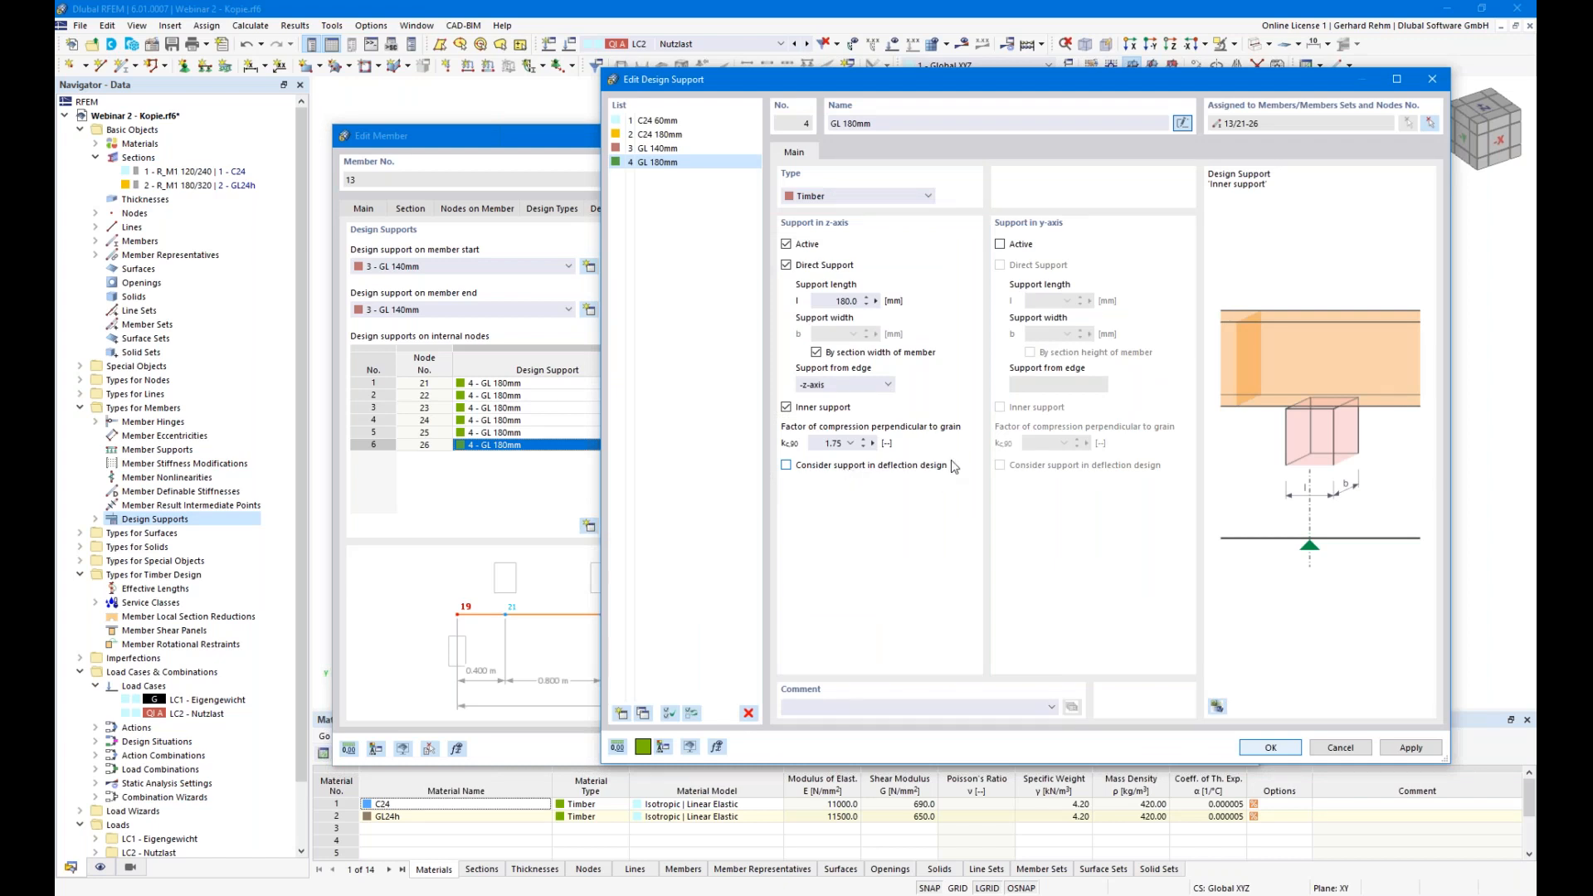
left_click(1270, 747)
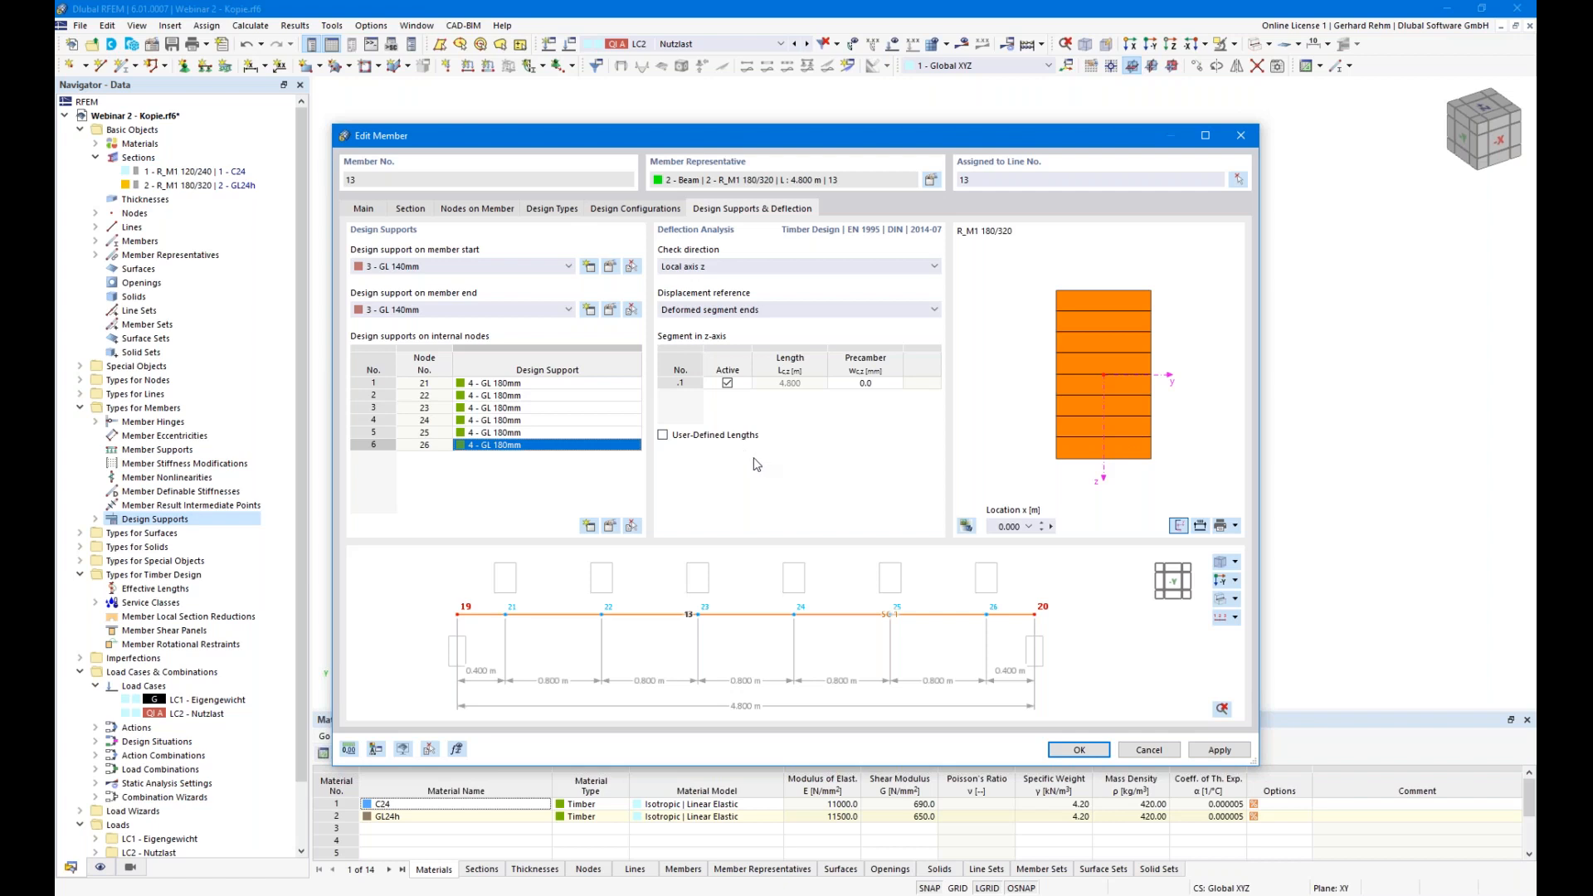
- Try switching off direct support in the z-axis for design support GL 180mm and discard the edit
left_click(534, 313)
left_click(443, 312)
left_click(614, 526)
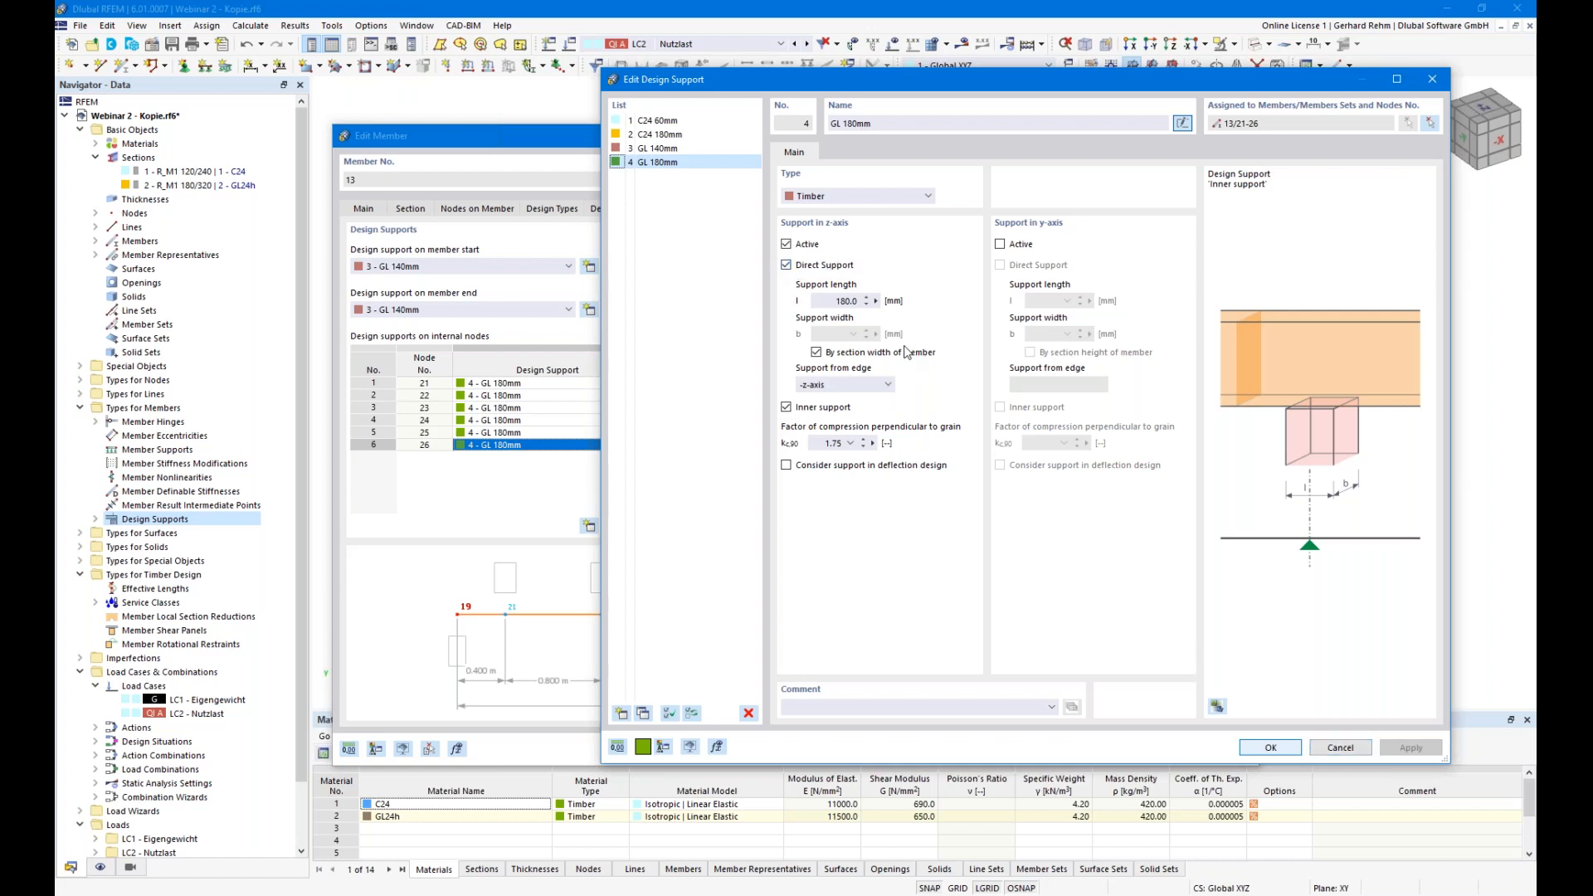
left_click(830, 266)
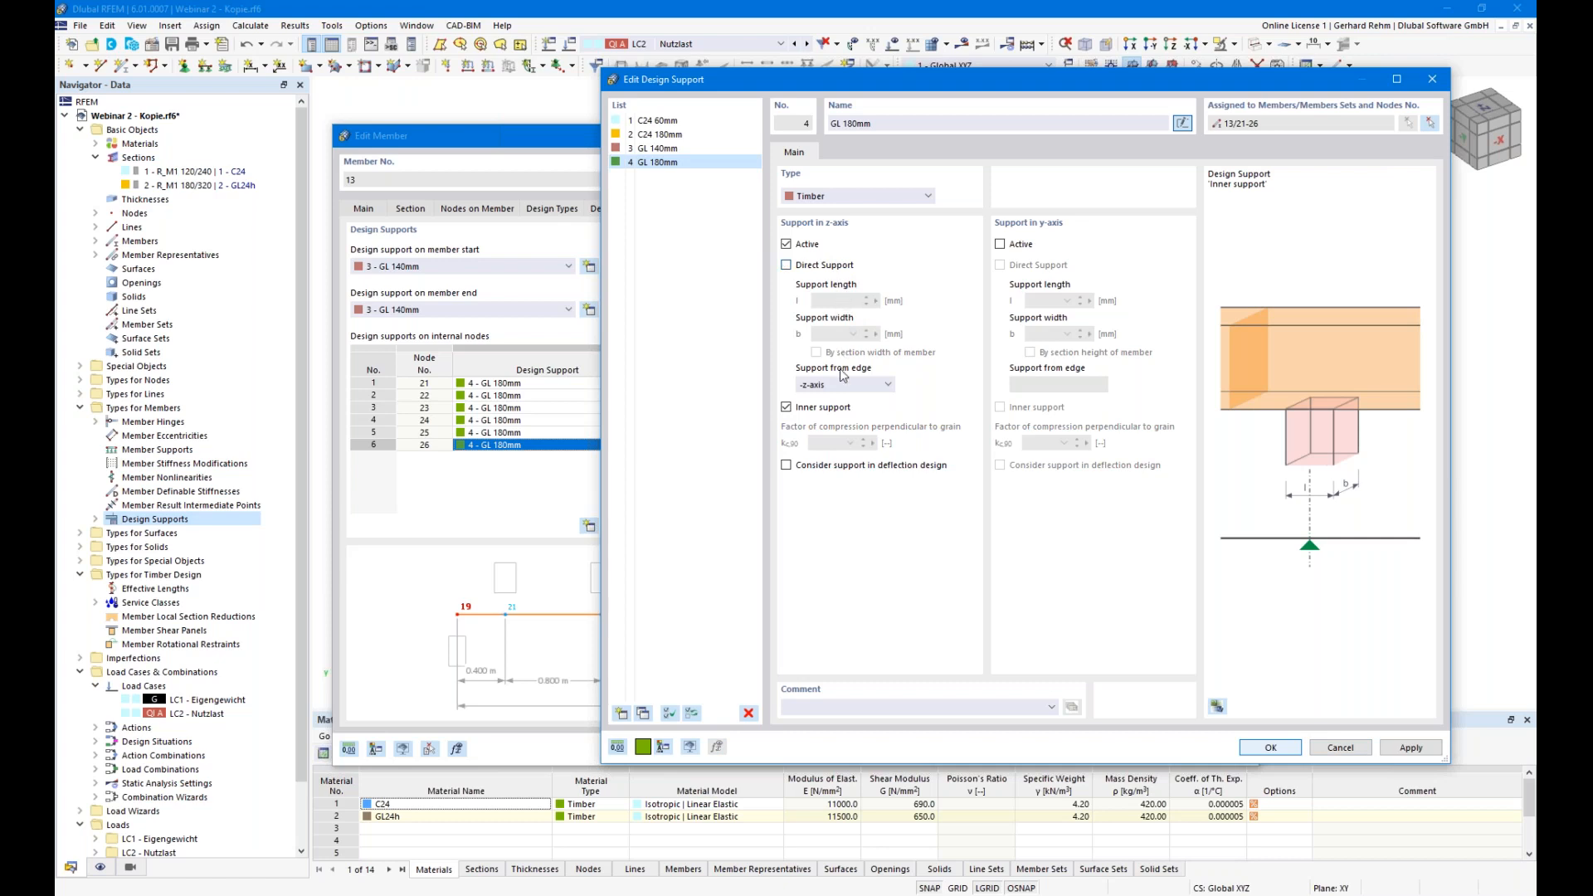
left_click(1340, 747)
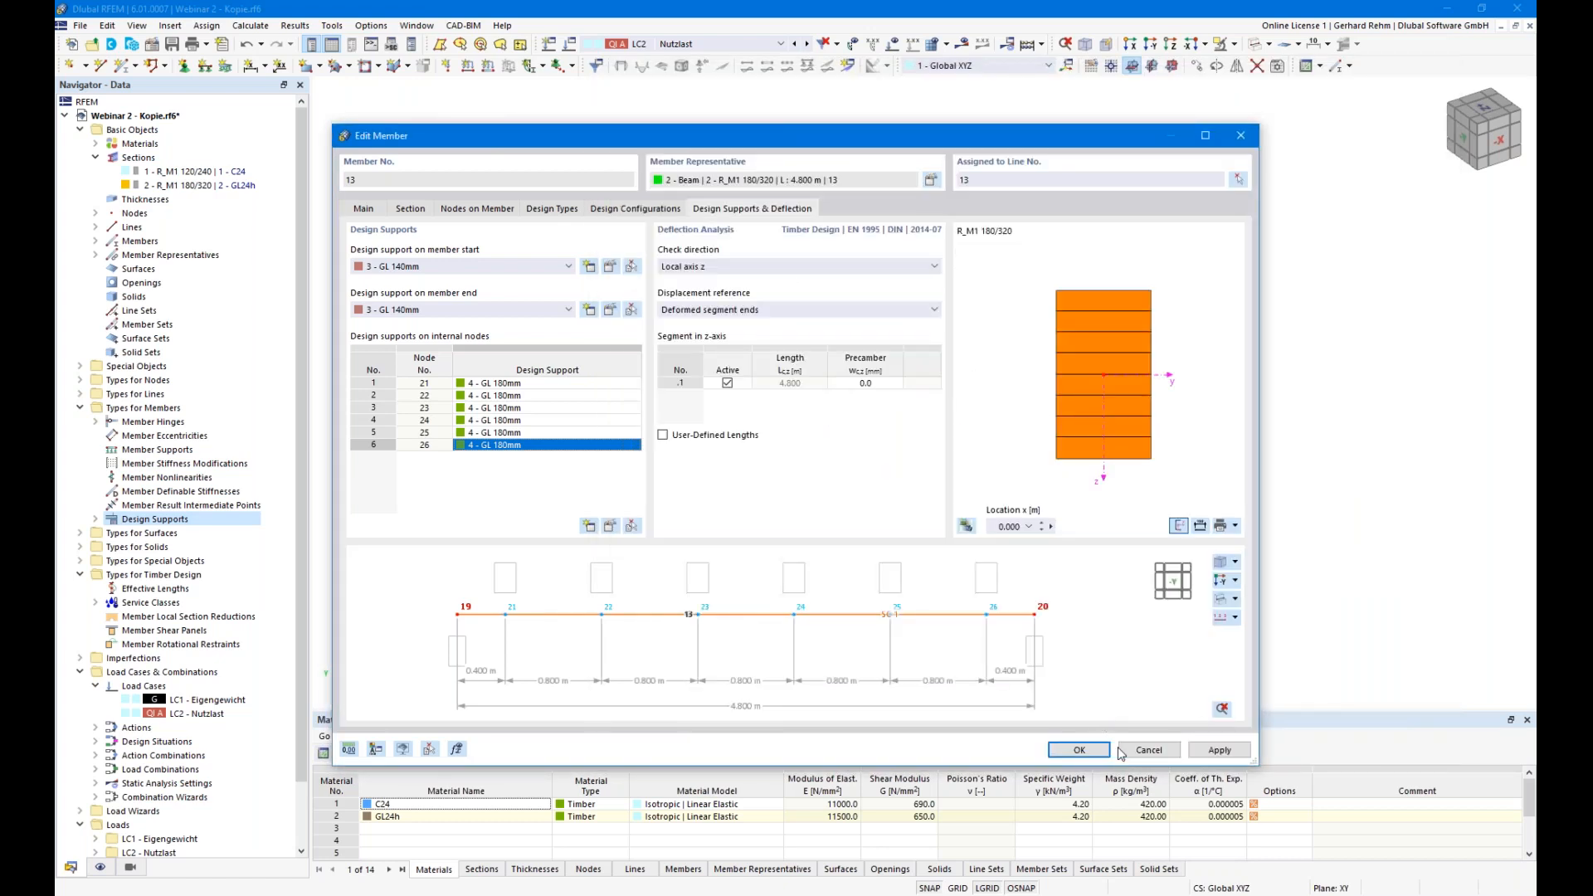
- Confirm the settings of member 13 and run the Timber Design calculation
left_click(1081, 751)
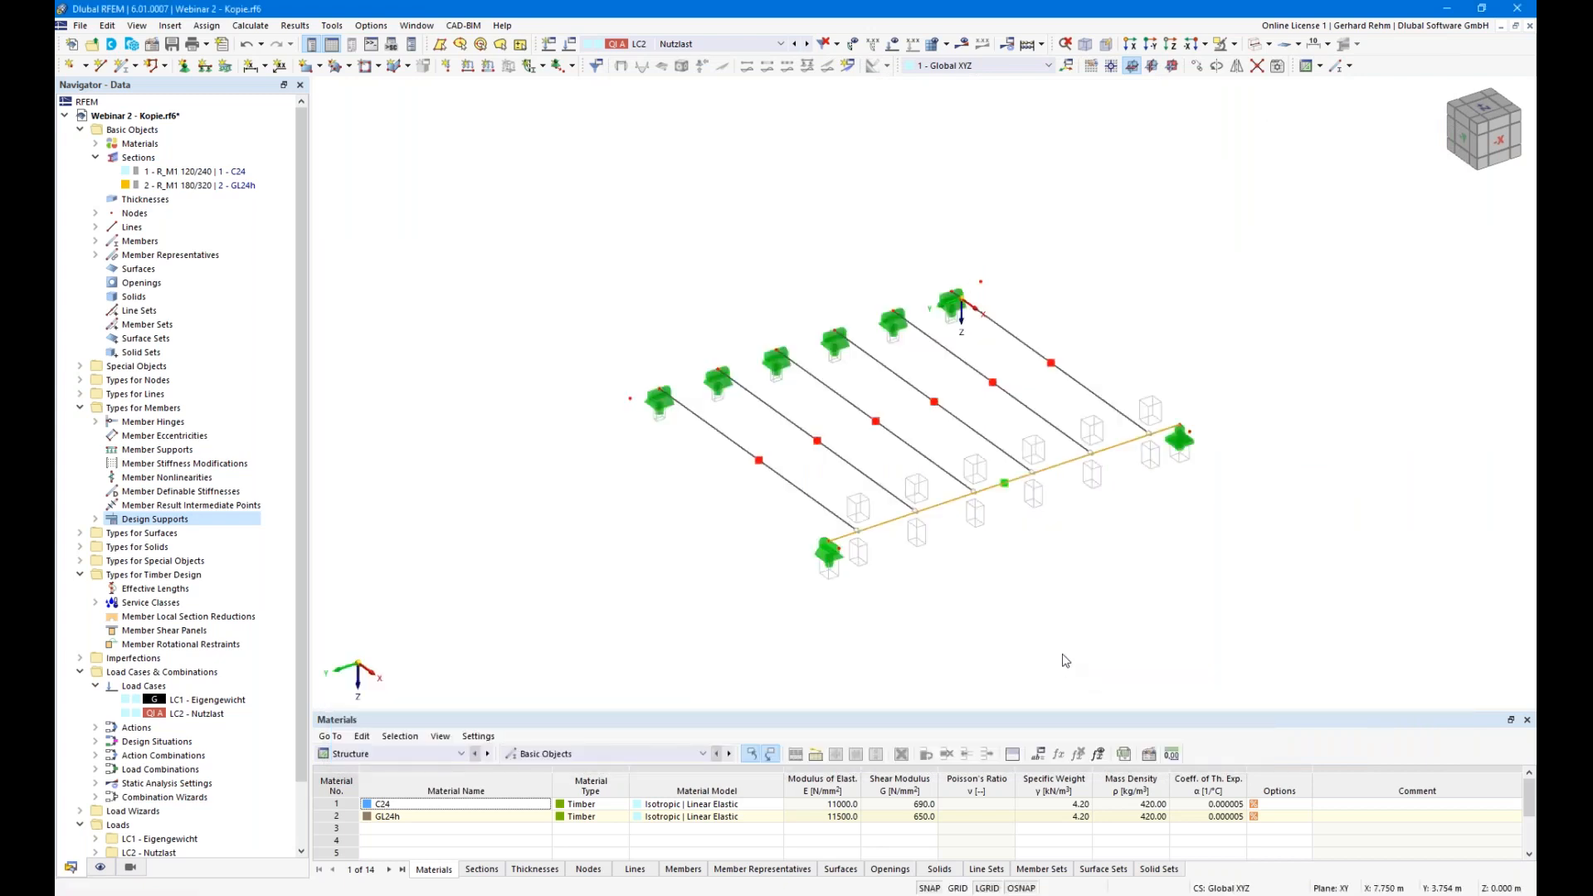
left_click(461, 754)
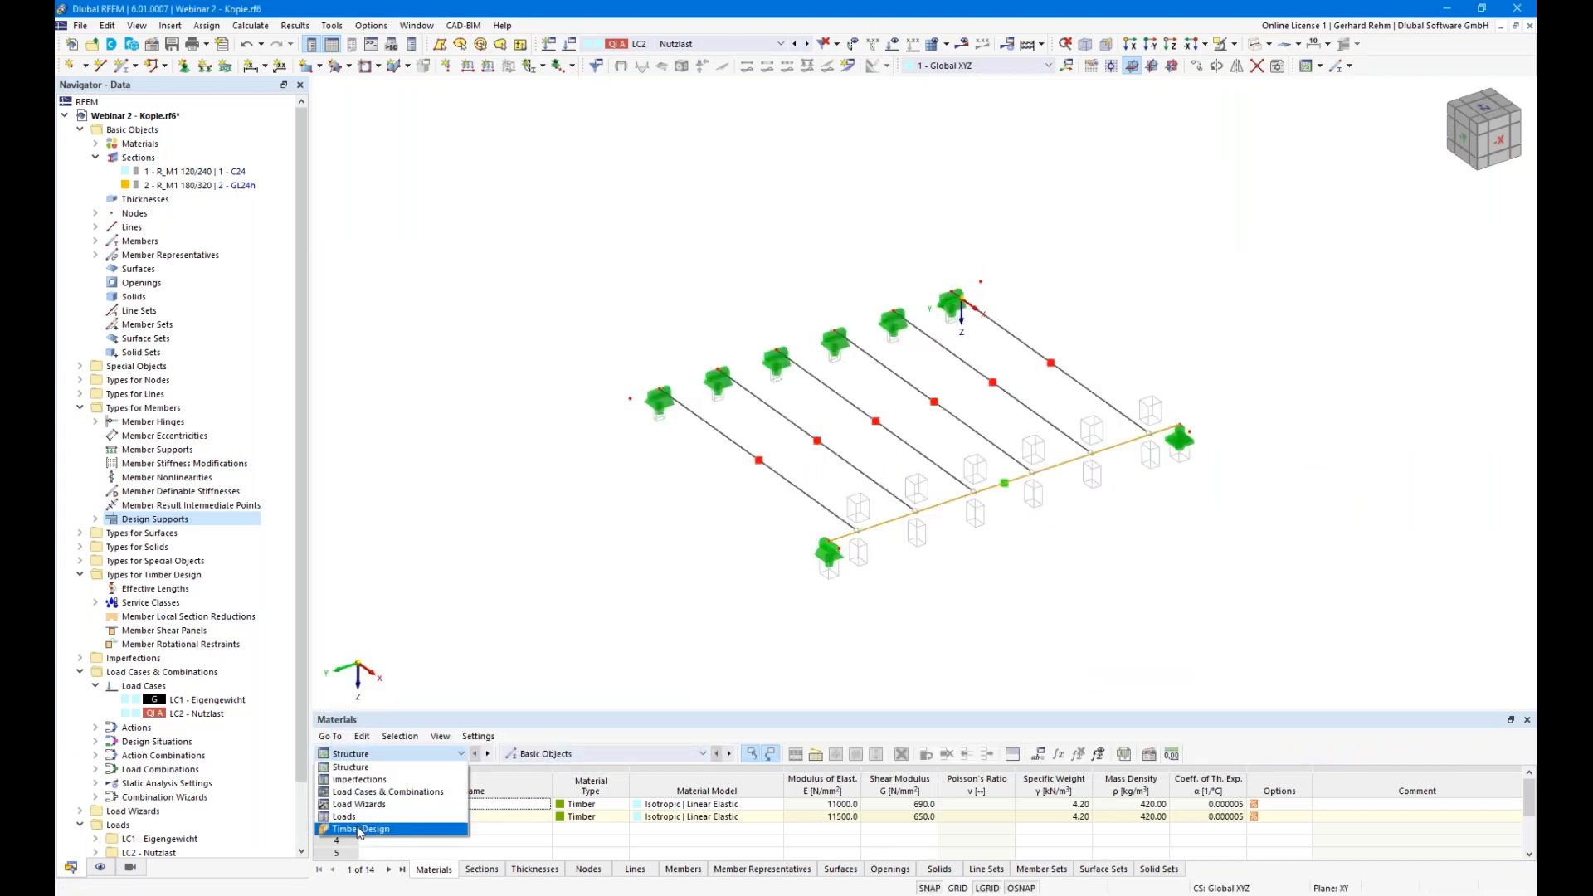
left_click(359, 829)
left_click(793, 753)
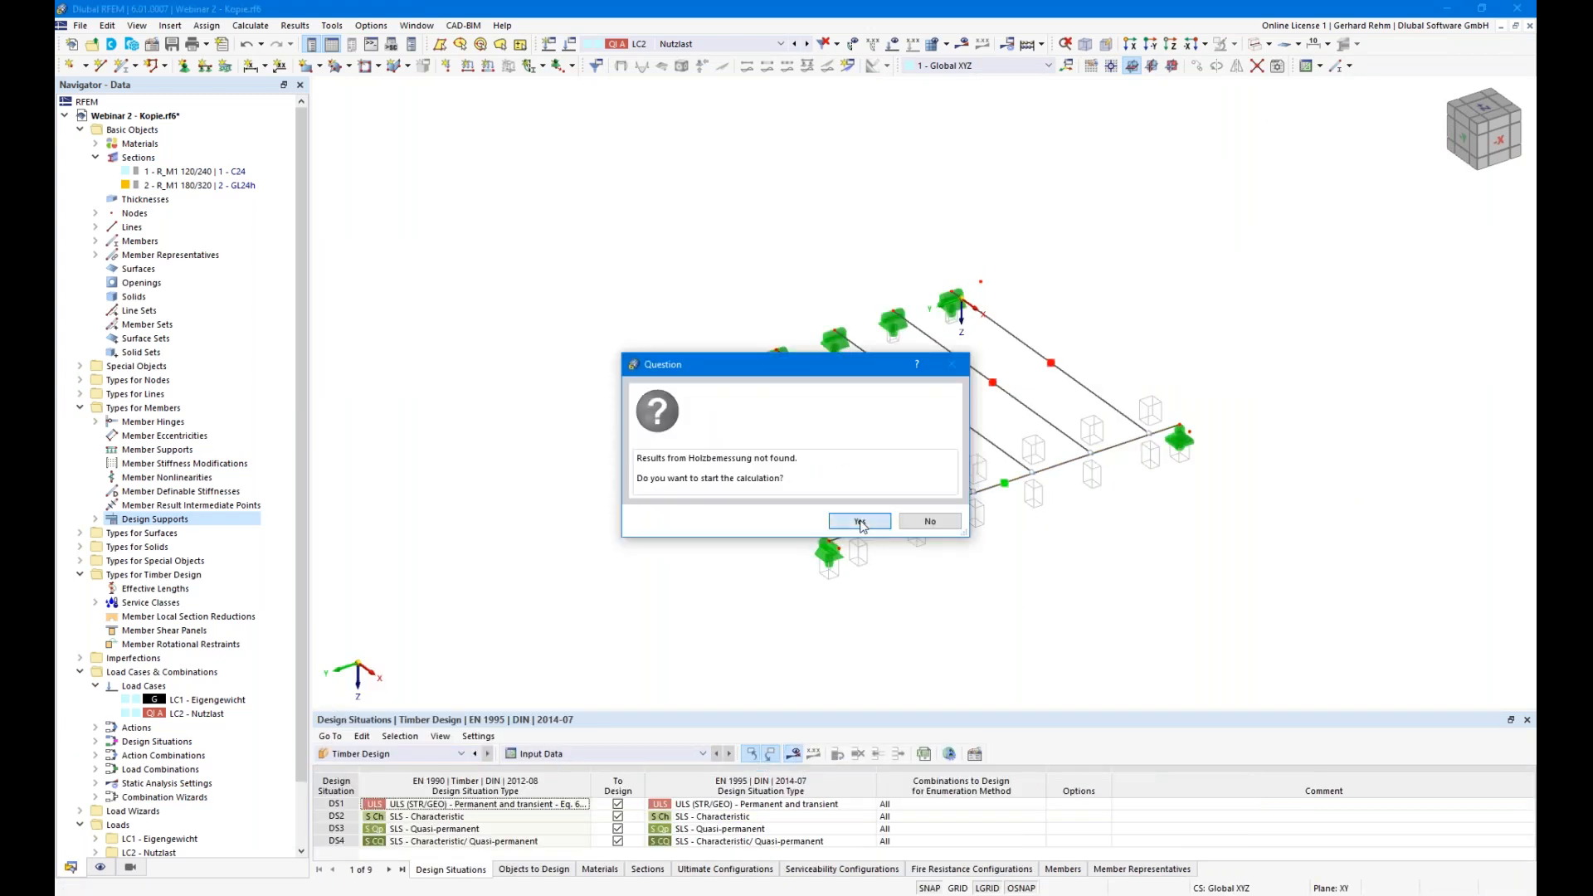
left_click(861, 523)
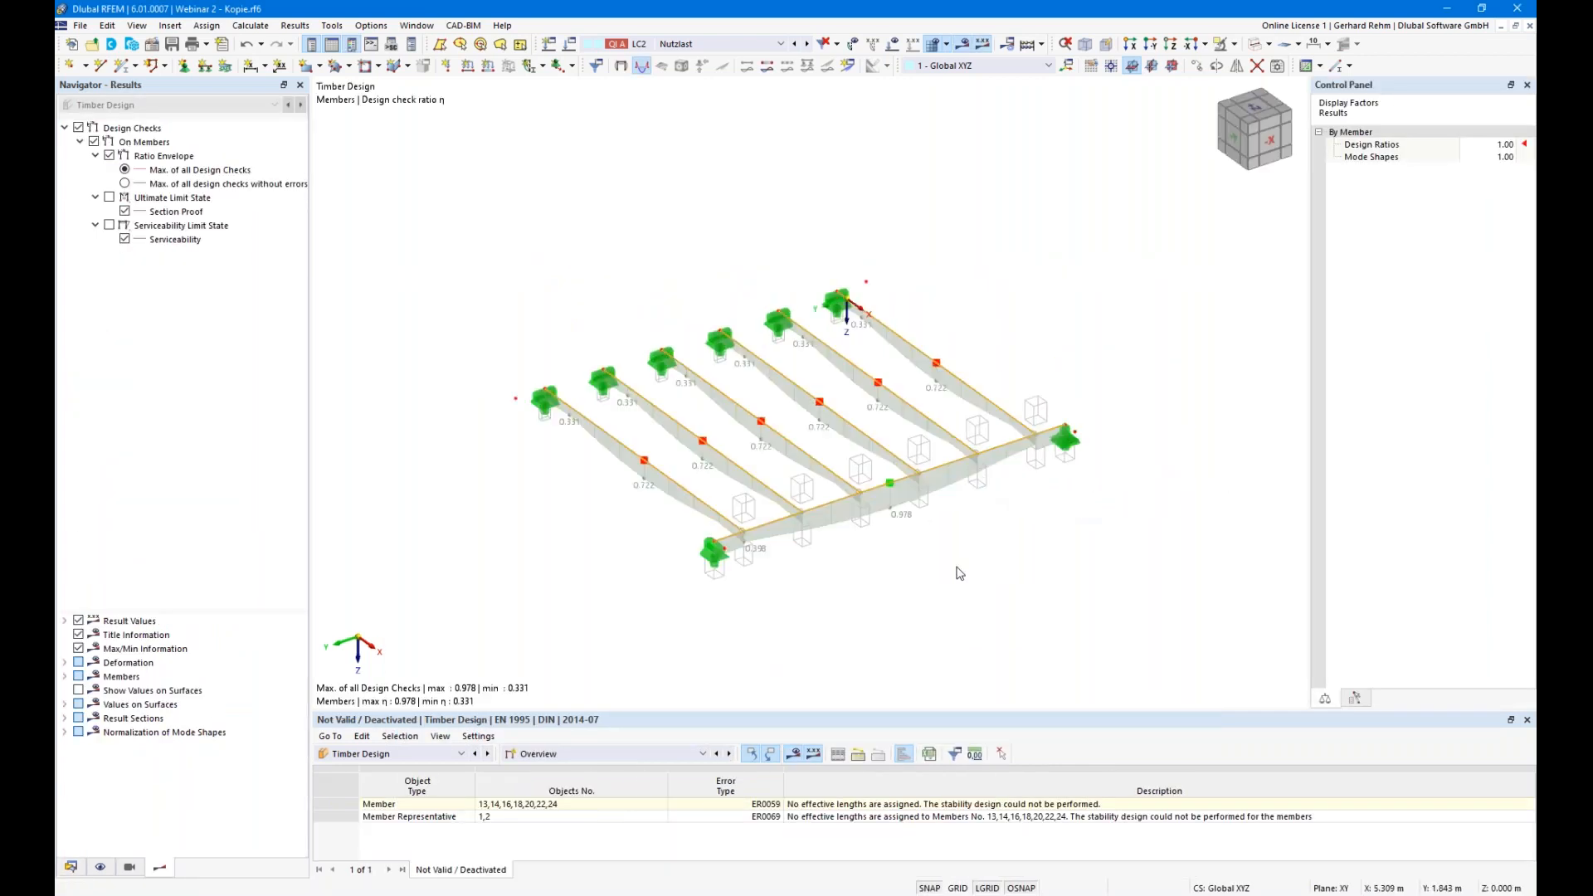
- Display the Timber Design ratios on members by design situation in an enlarged results table
scroll(933, 565, "down", 1)
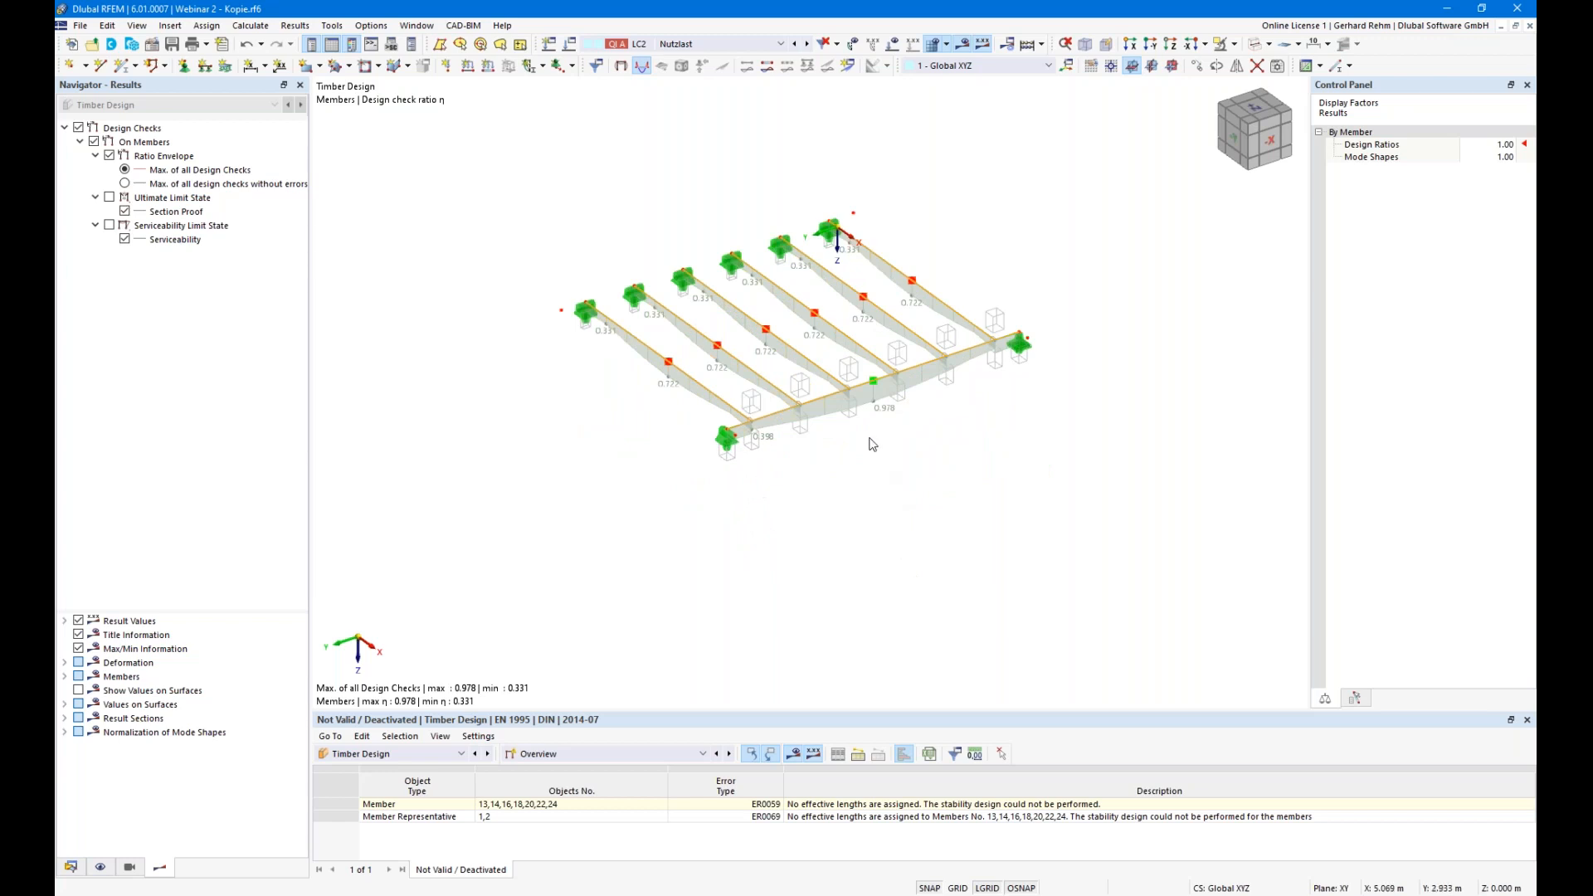
middle_click_drag(874, 480, 879, 512, "ctrl")
right_click(879, 512)
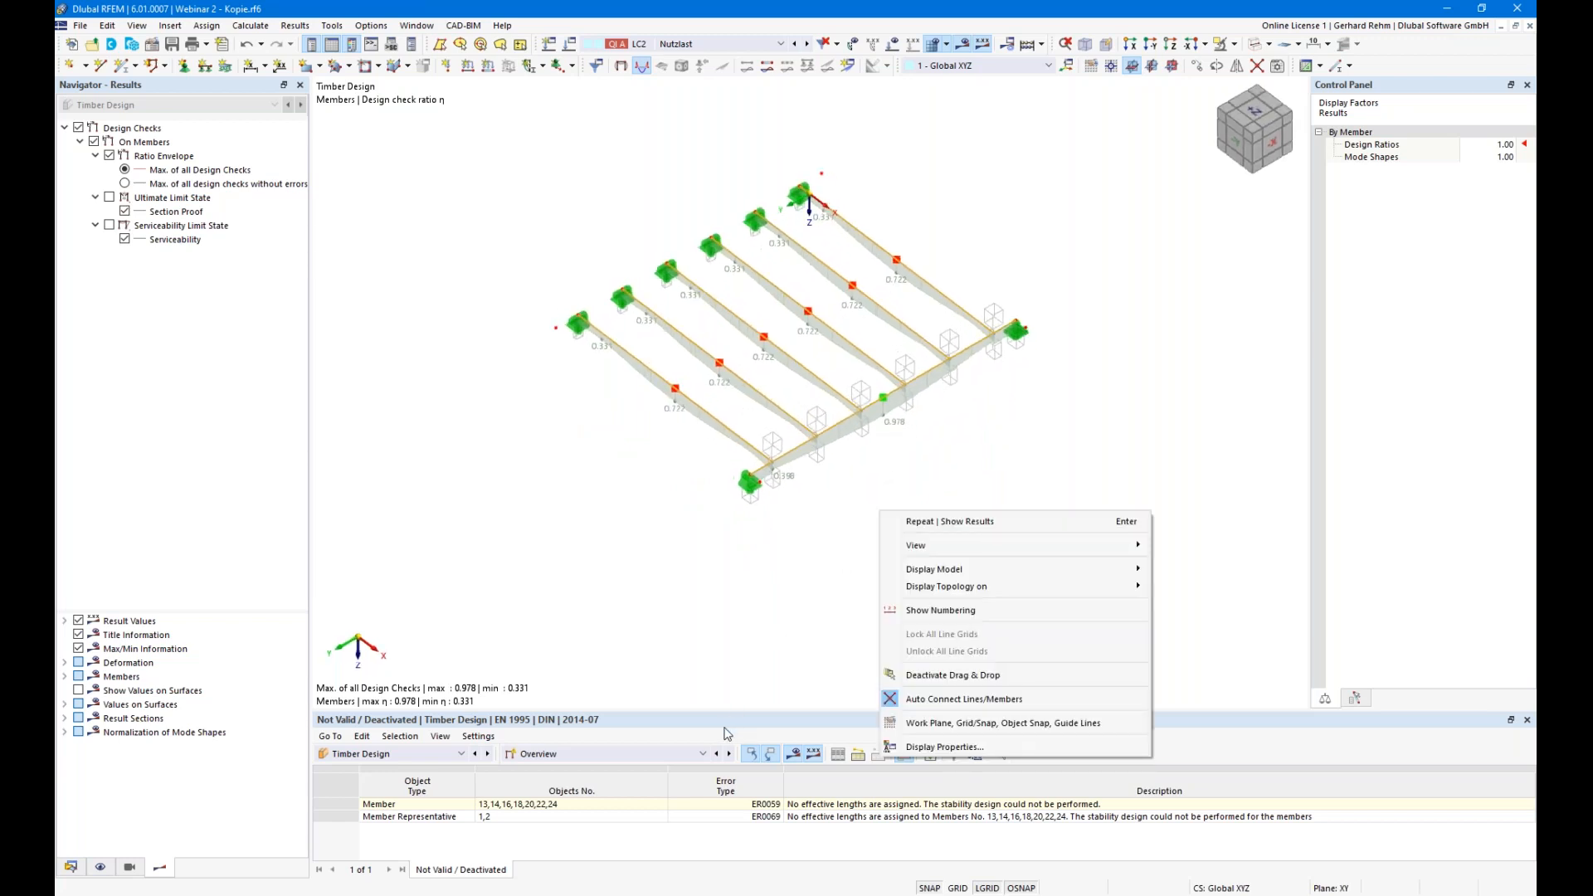
left_click(779, 671)
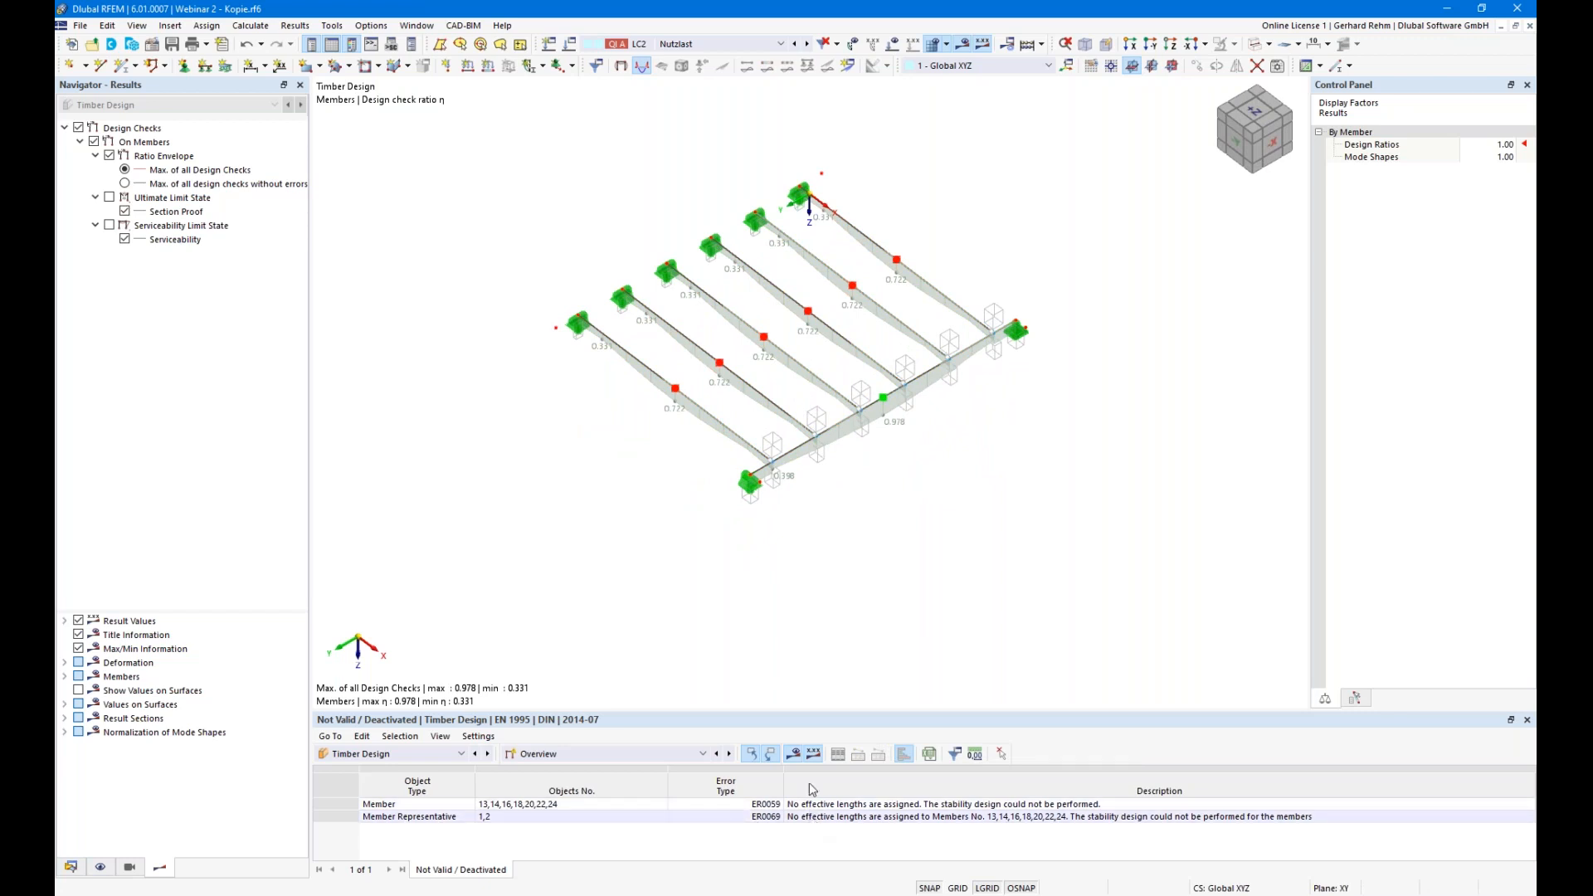
left_click(731, 755)
left_click_drag(734, 718, 751, 448)
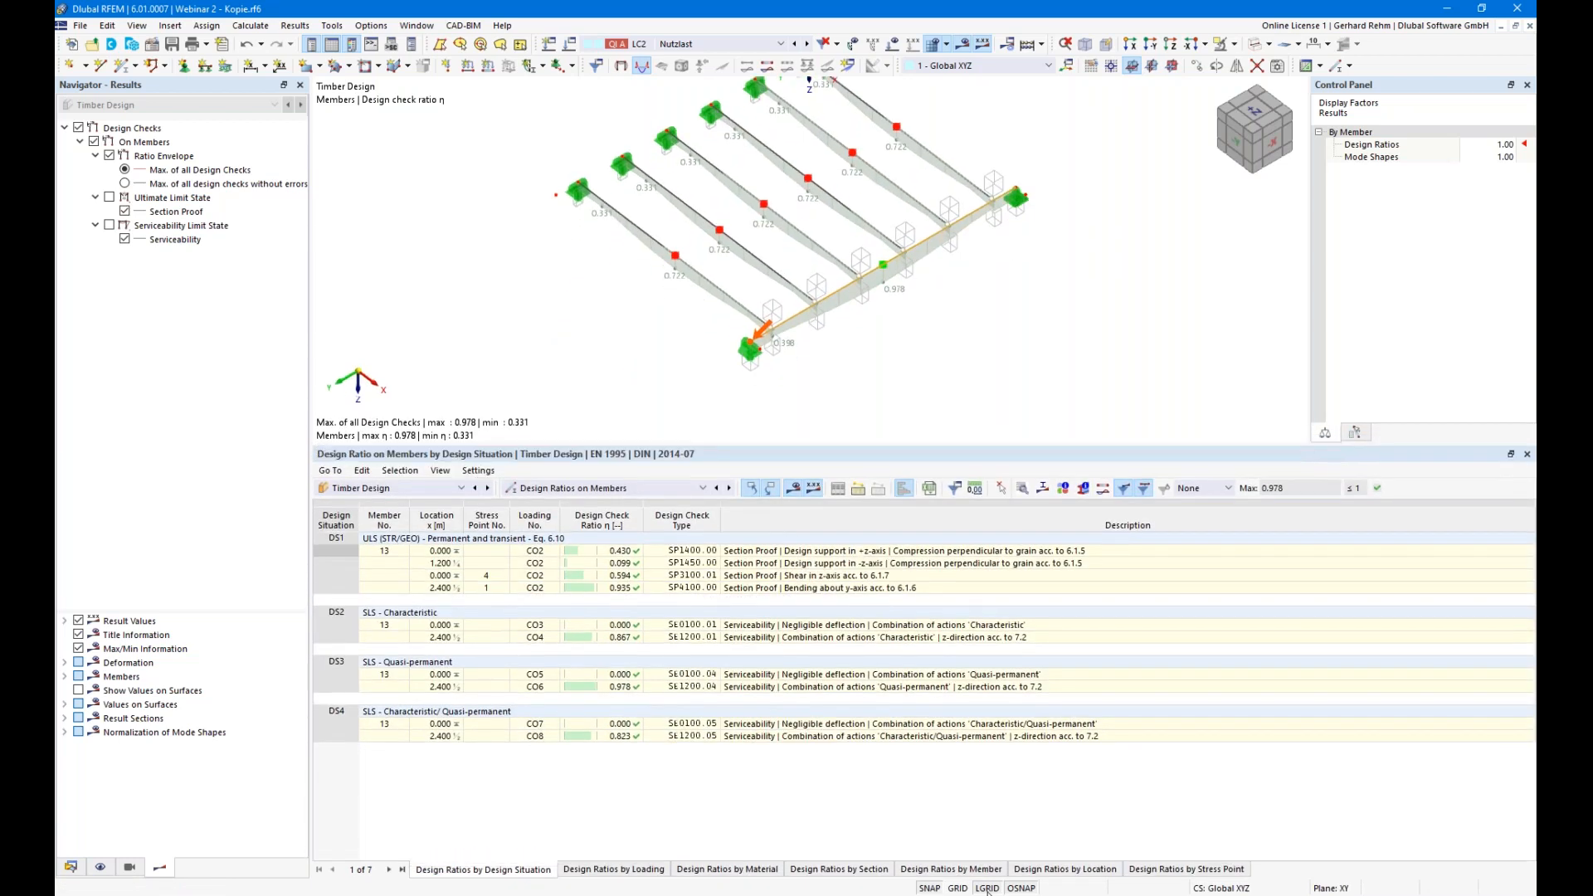
- List the design ratios on member representatives, grouped by member representative
left_click(596, 488)
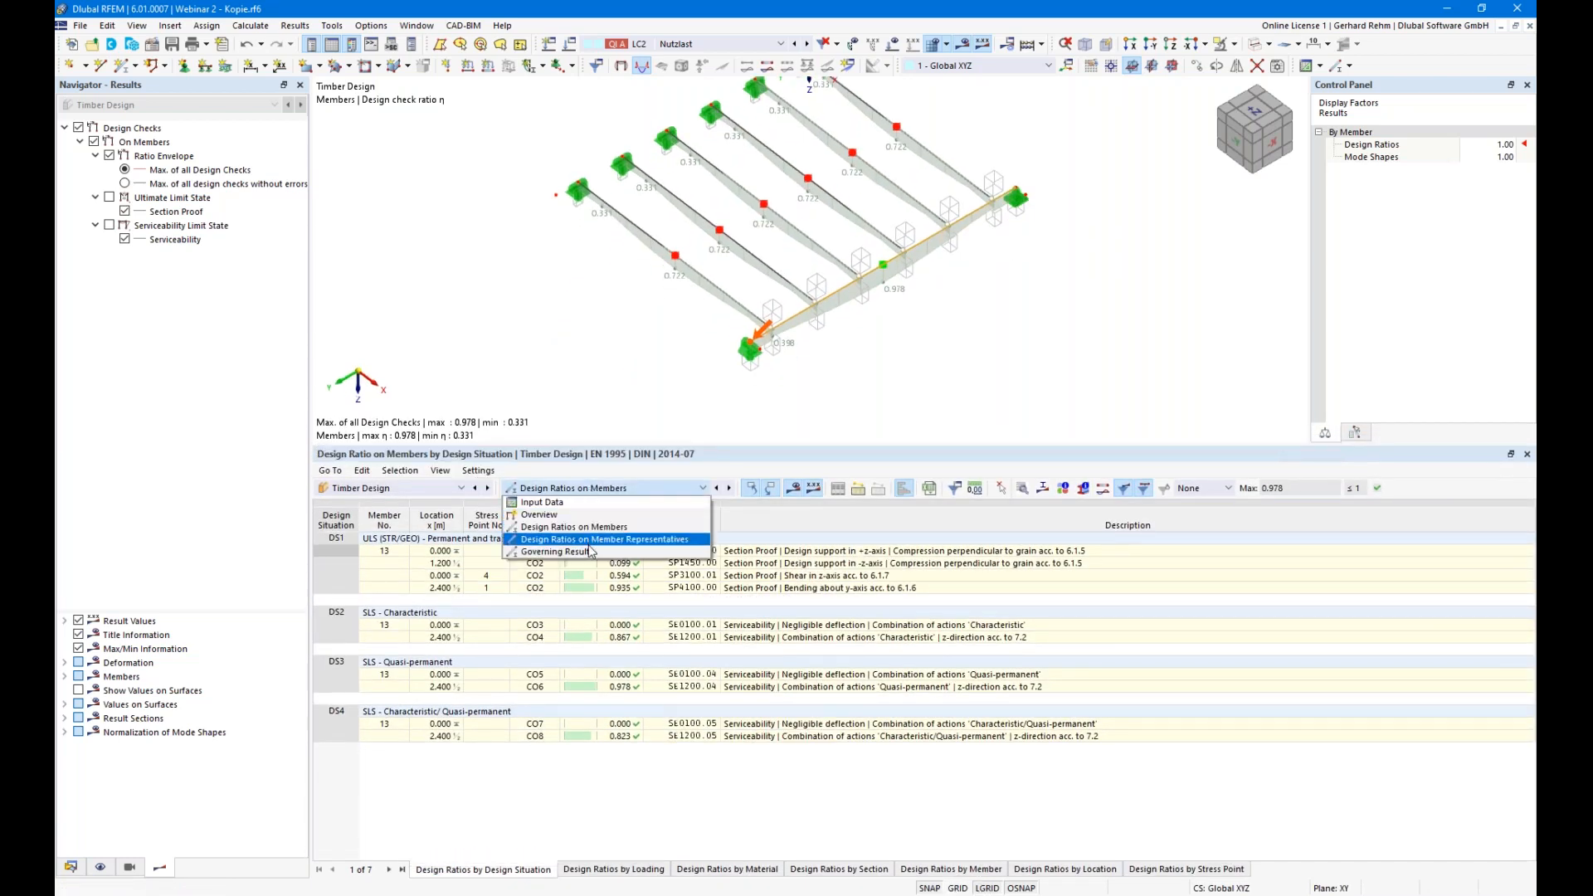
left_click(594, 540)
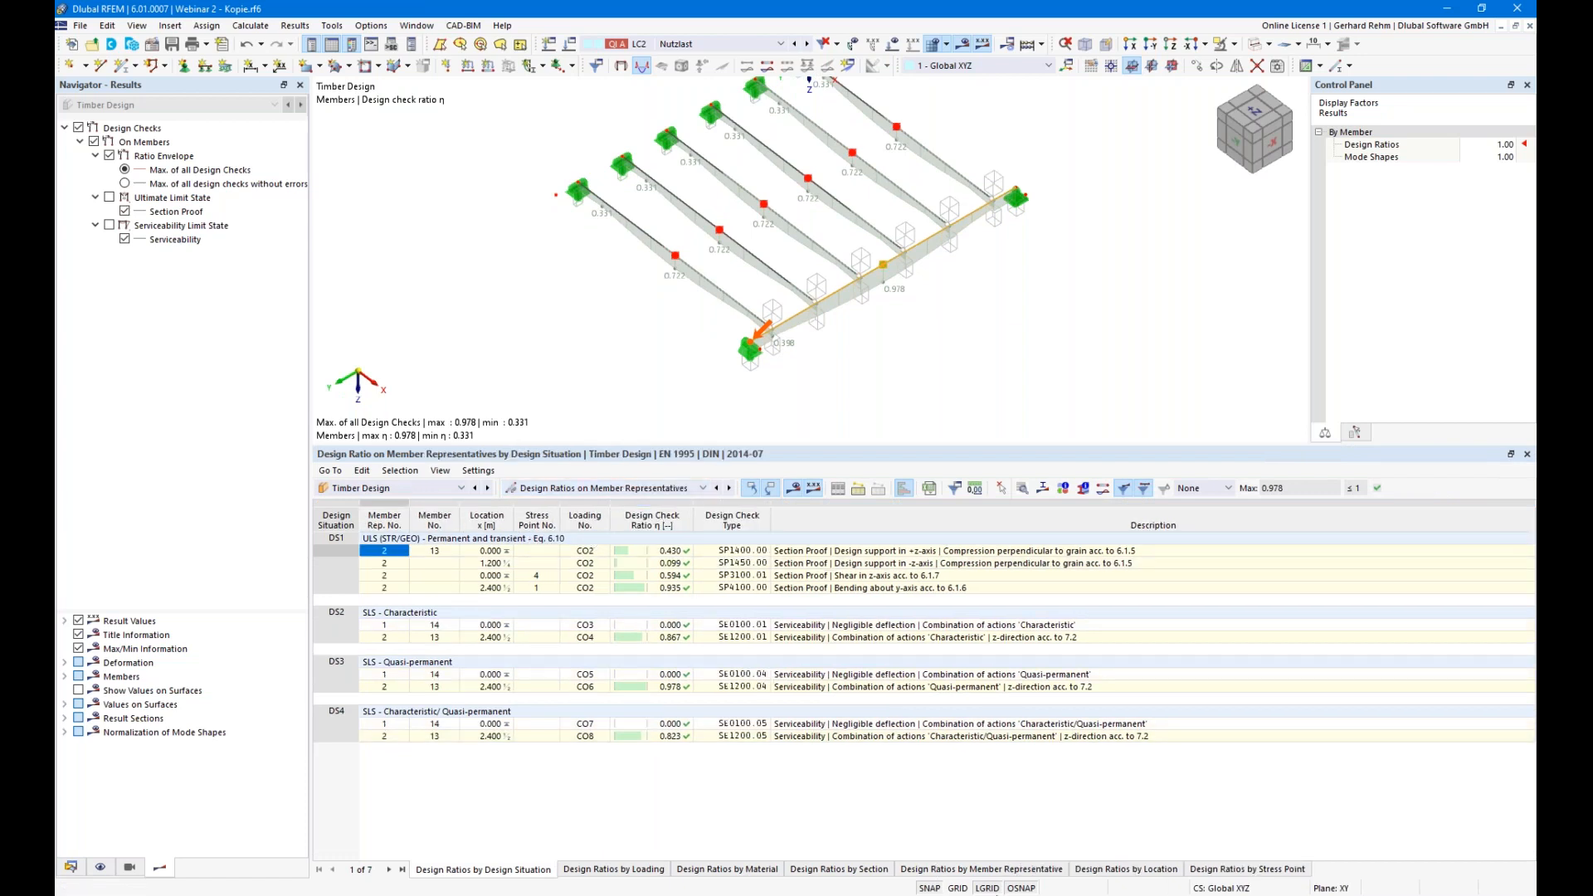
left_click(1031, 871)
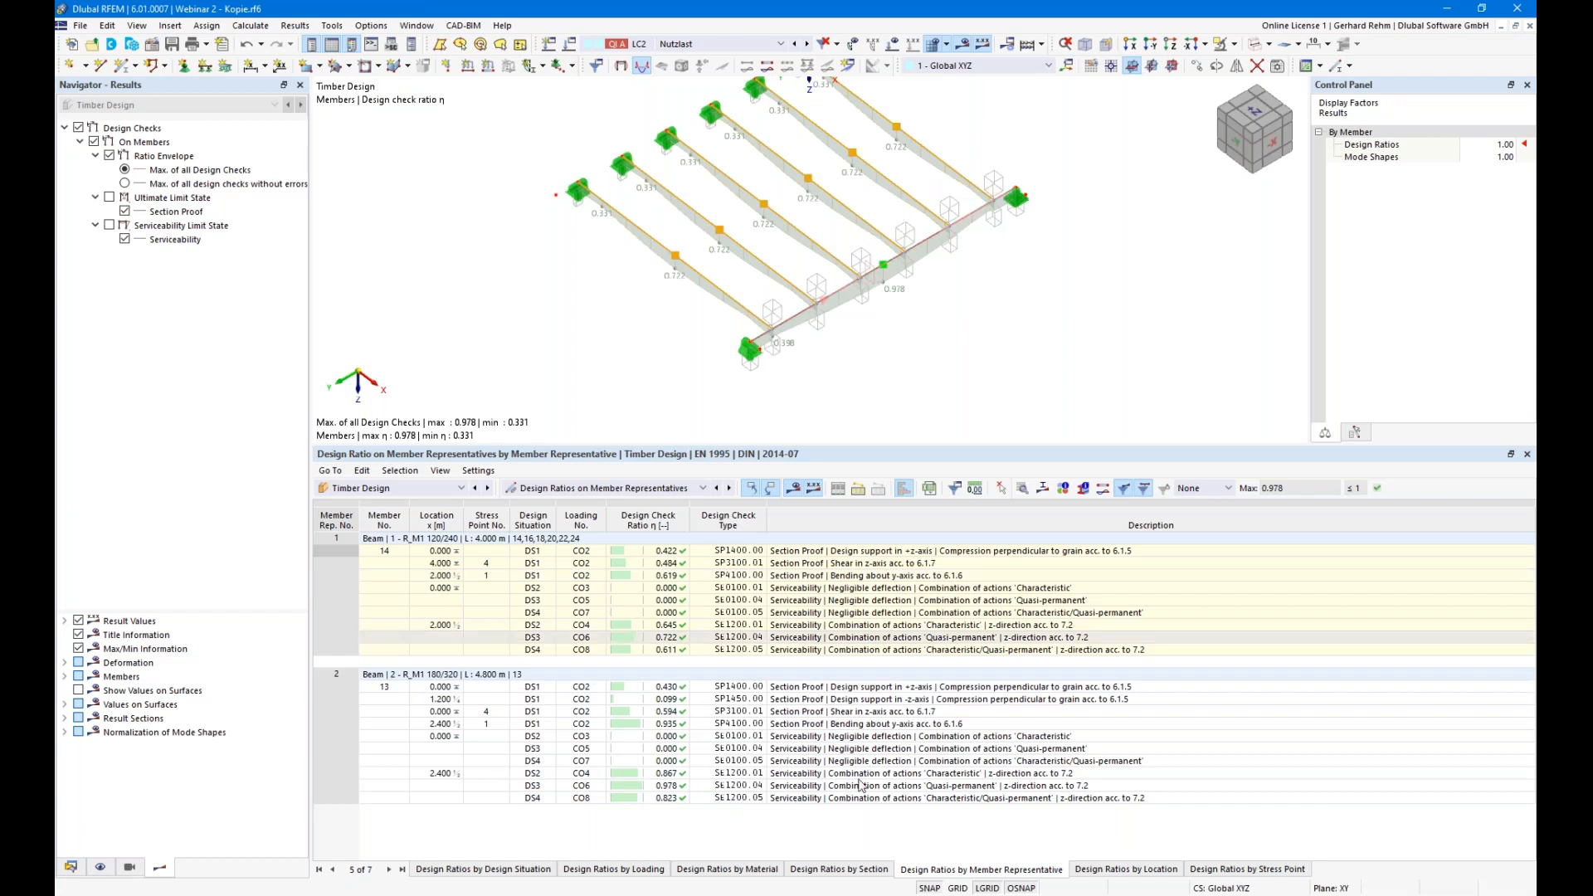
- Limit the serviceability limit state rows of the Design Ratios by Member Representative table to governing only
left_click(826, 727)
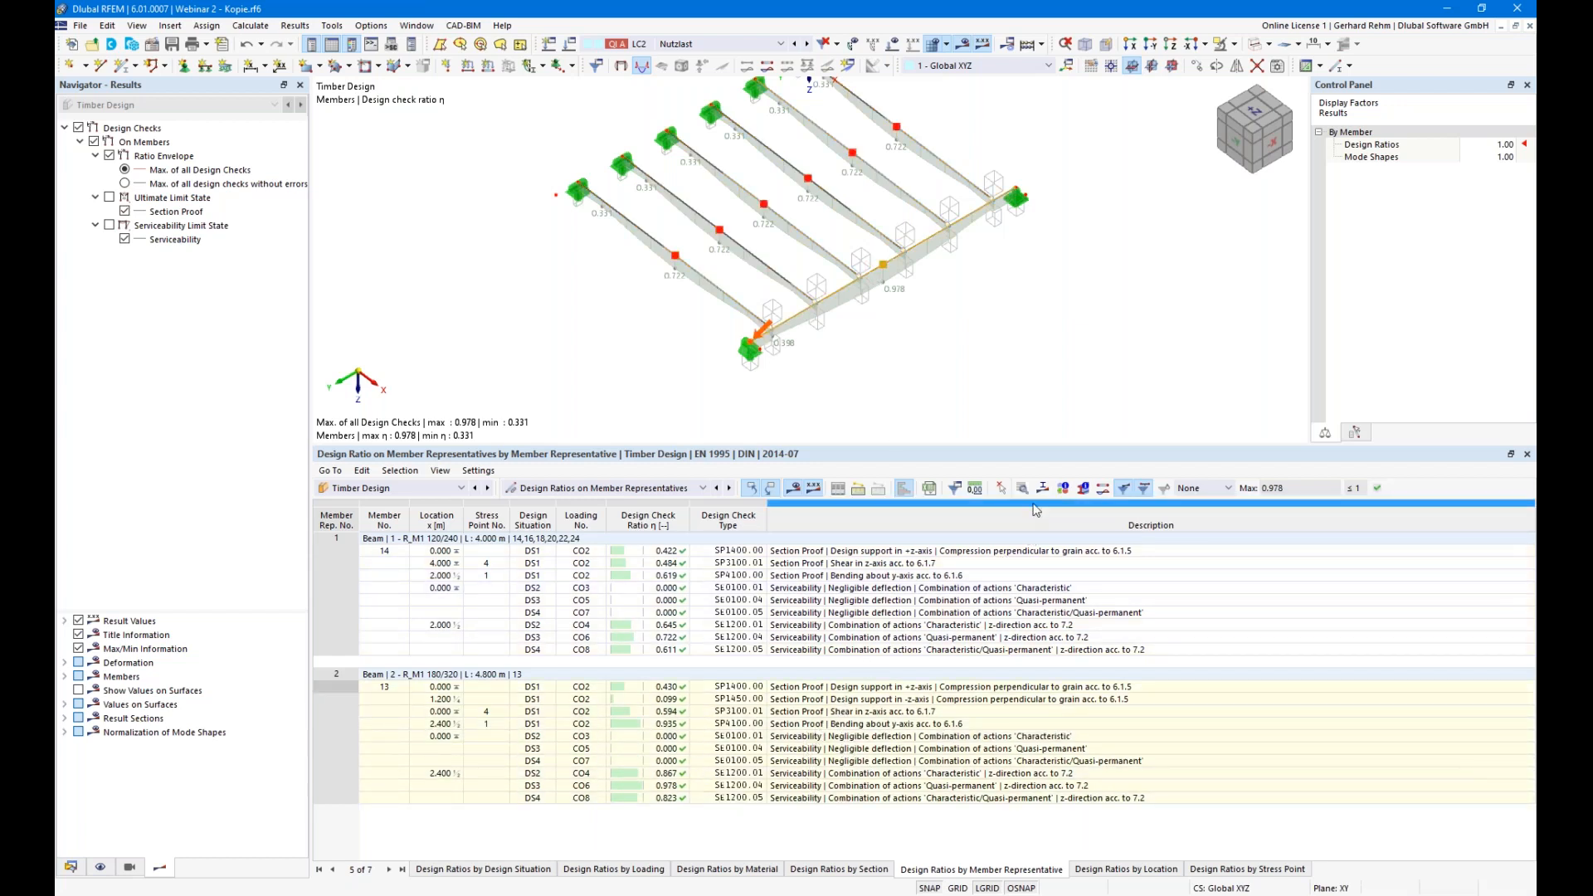
left_click(957, 489)
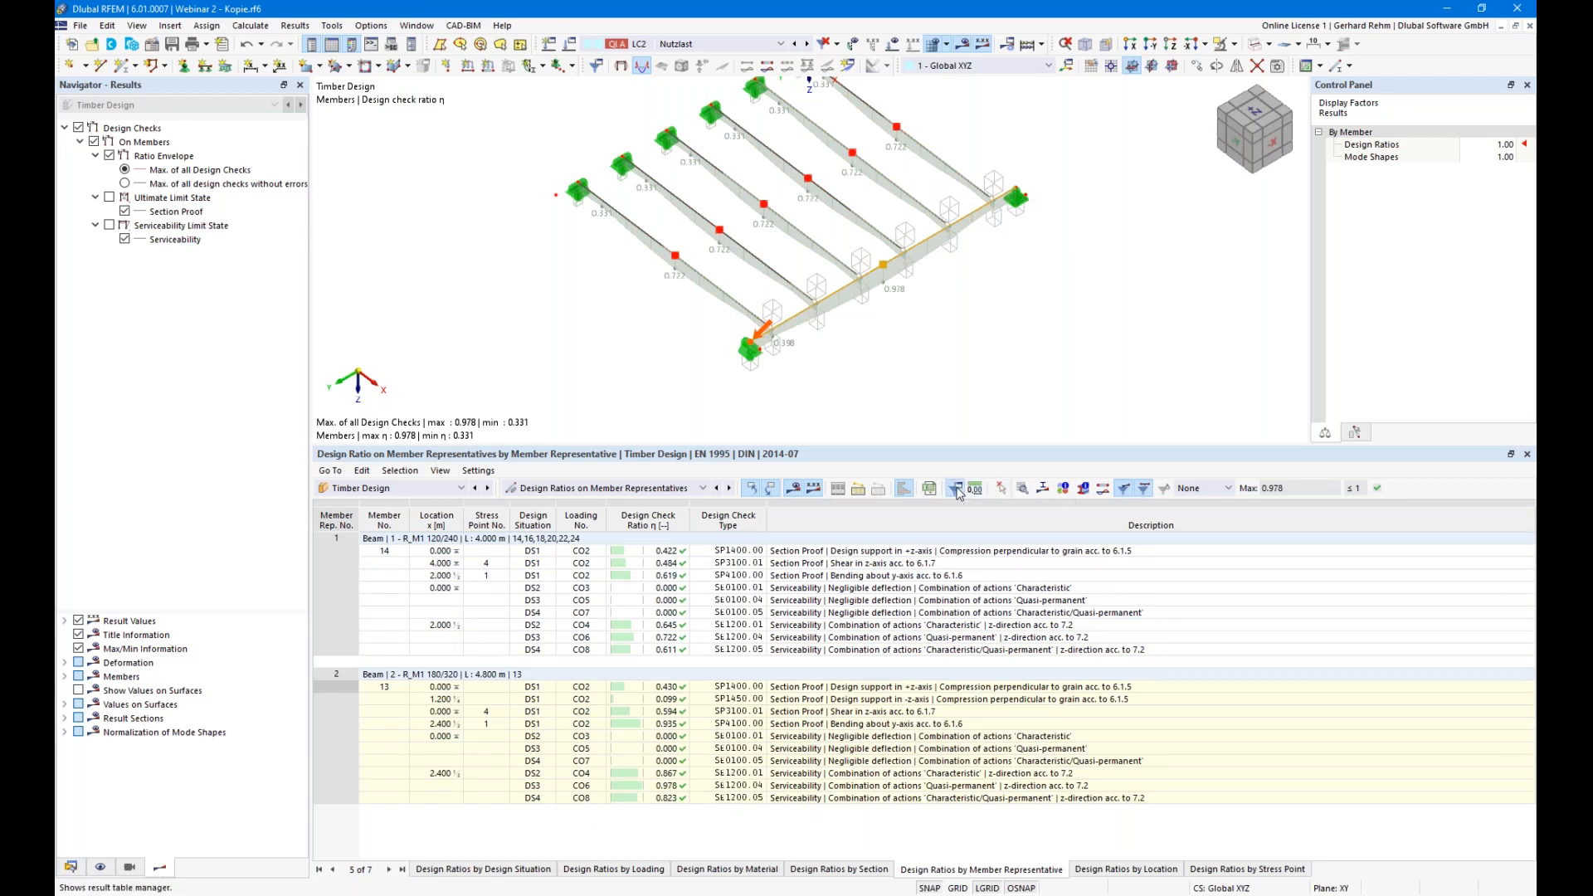
left_click(674, 338)
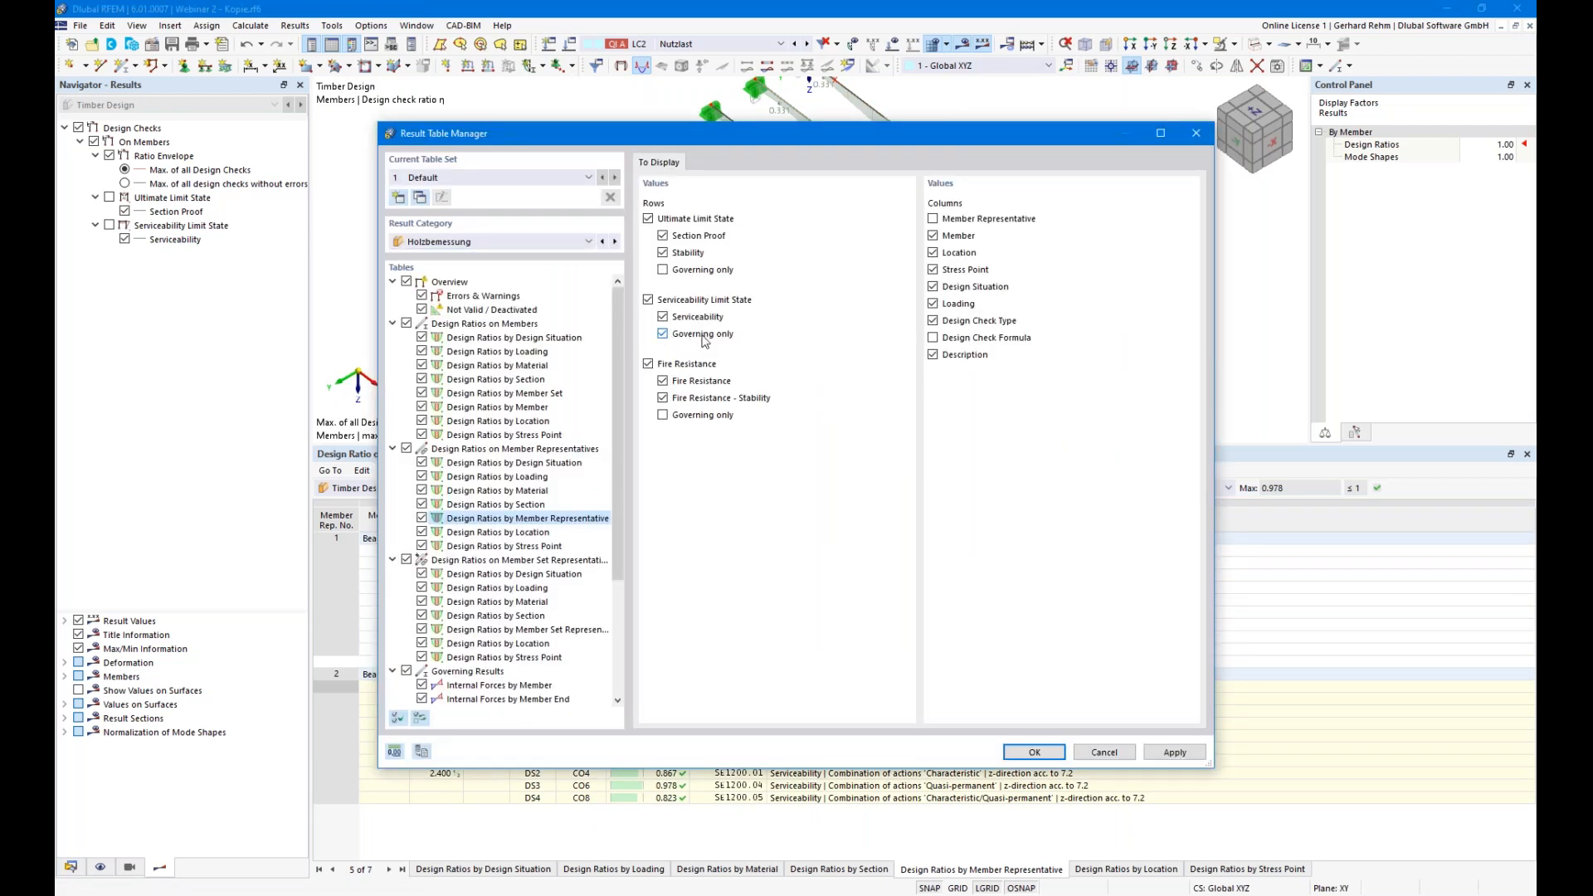
left_click(1035, 753)
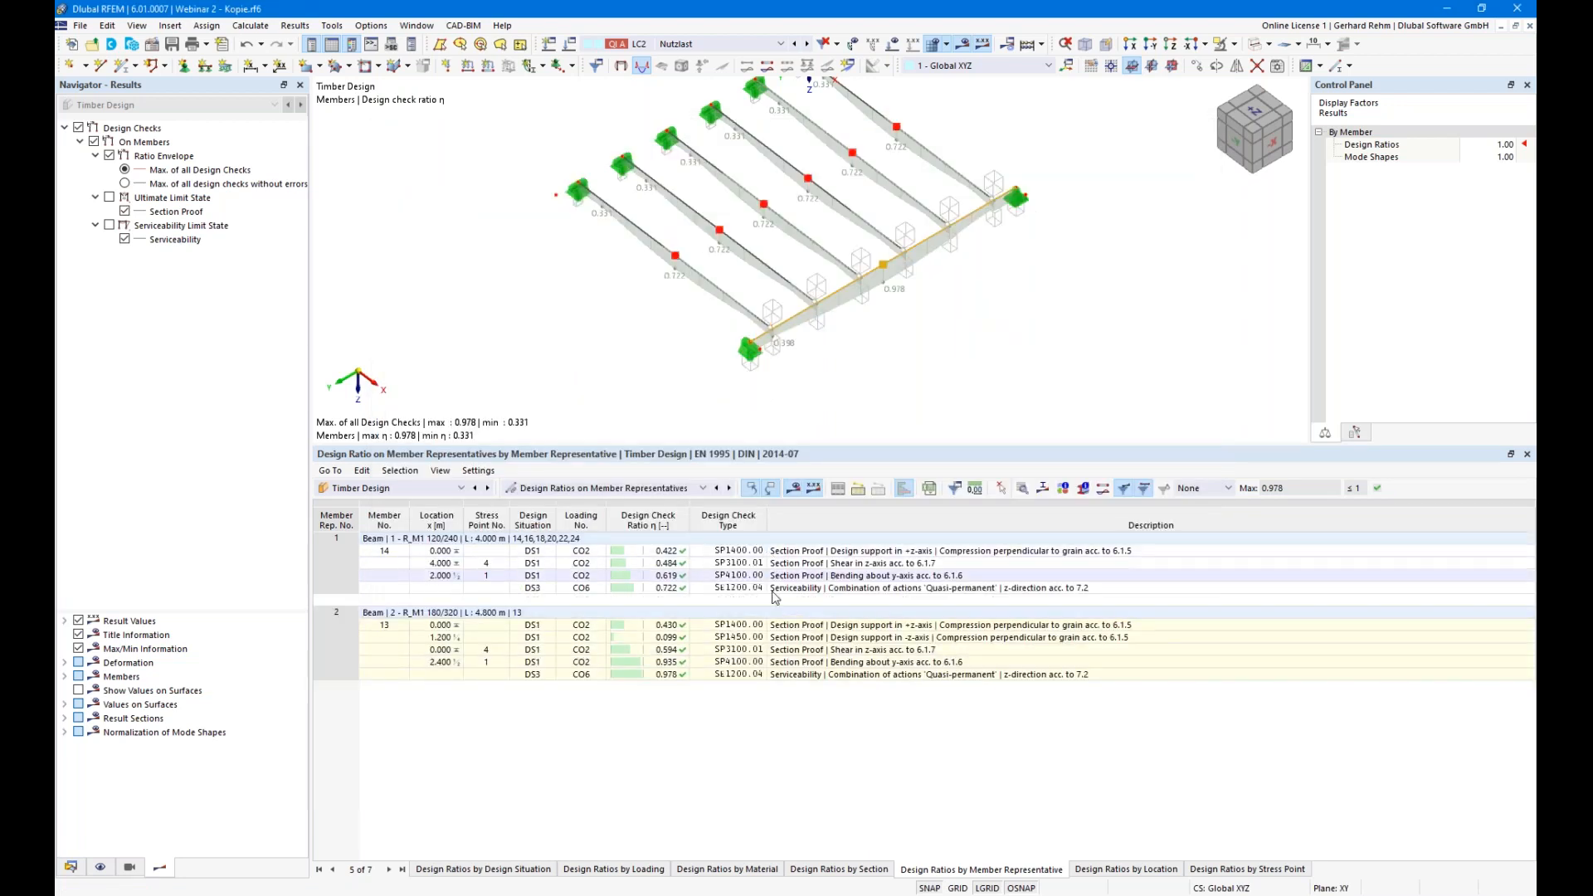
- Locate each governing design check of member representative 1 in the model and shrink the results table to enlarge the graphics area
left_click(827, 553)
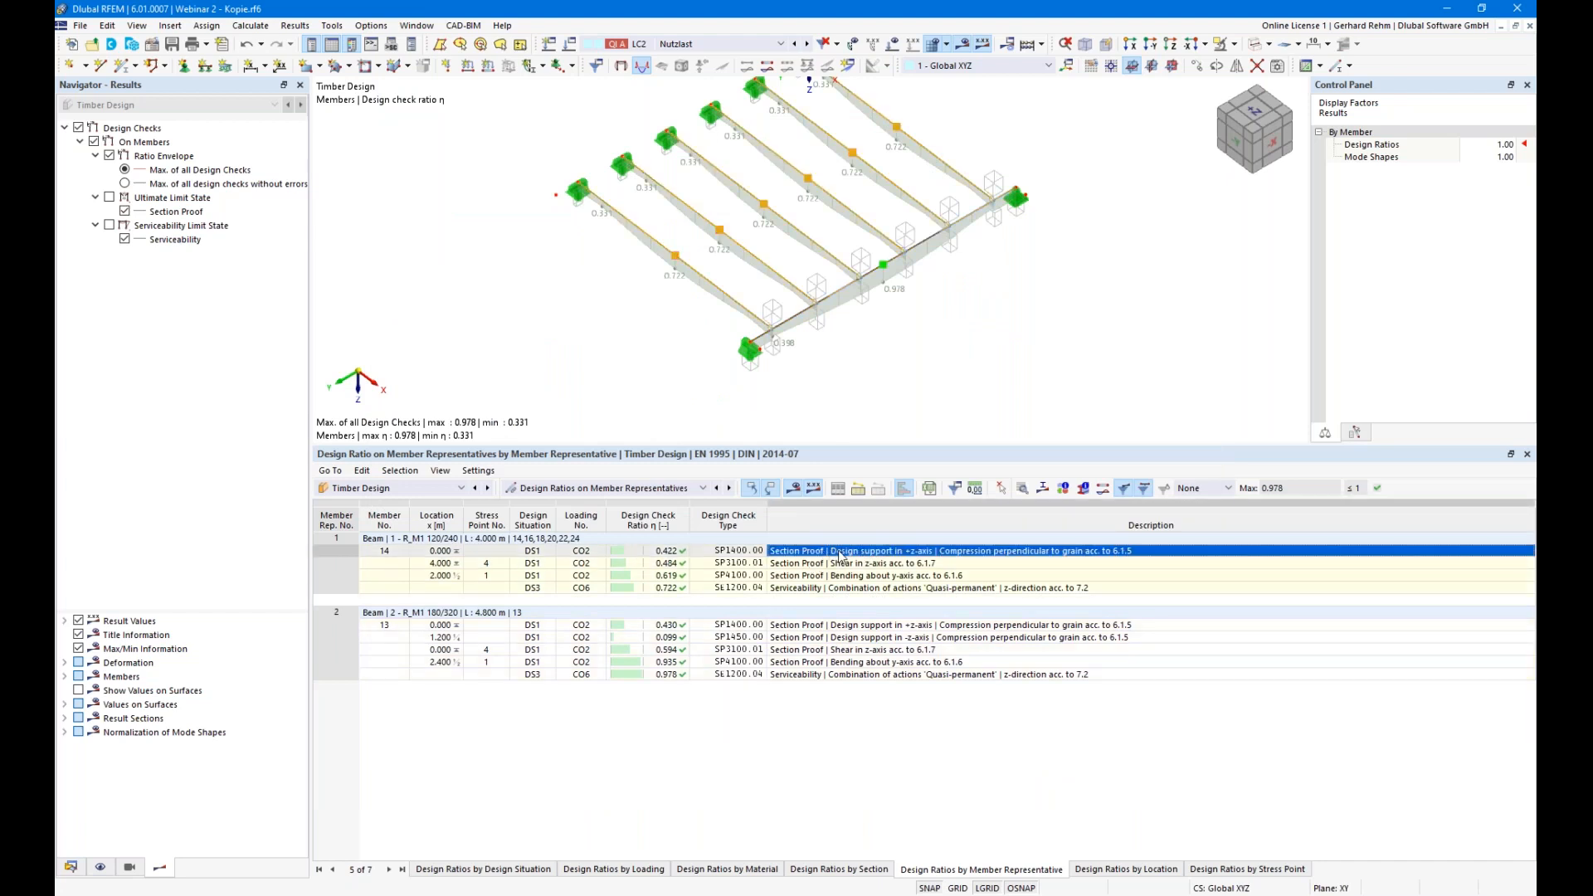
left_click(838, 564)
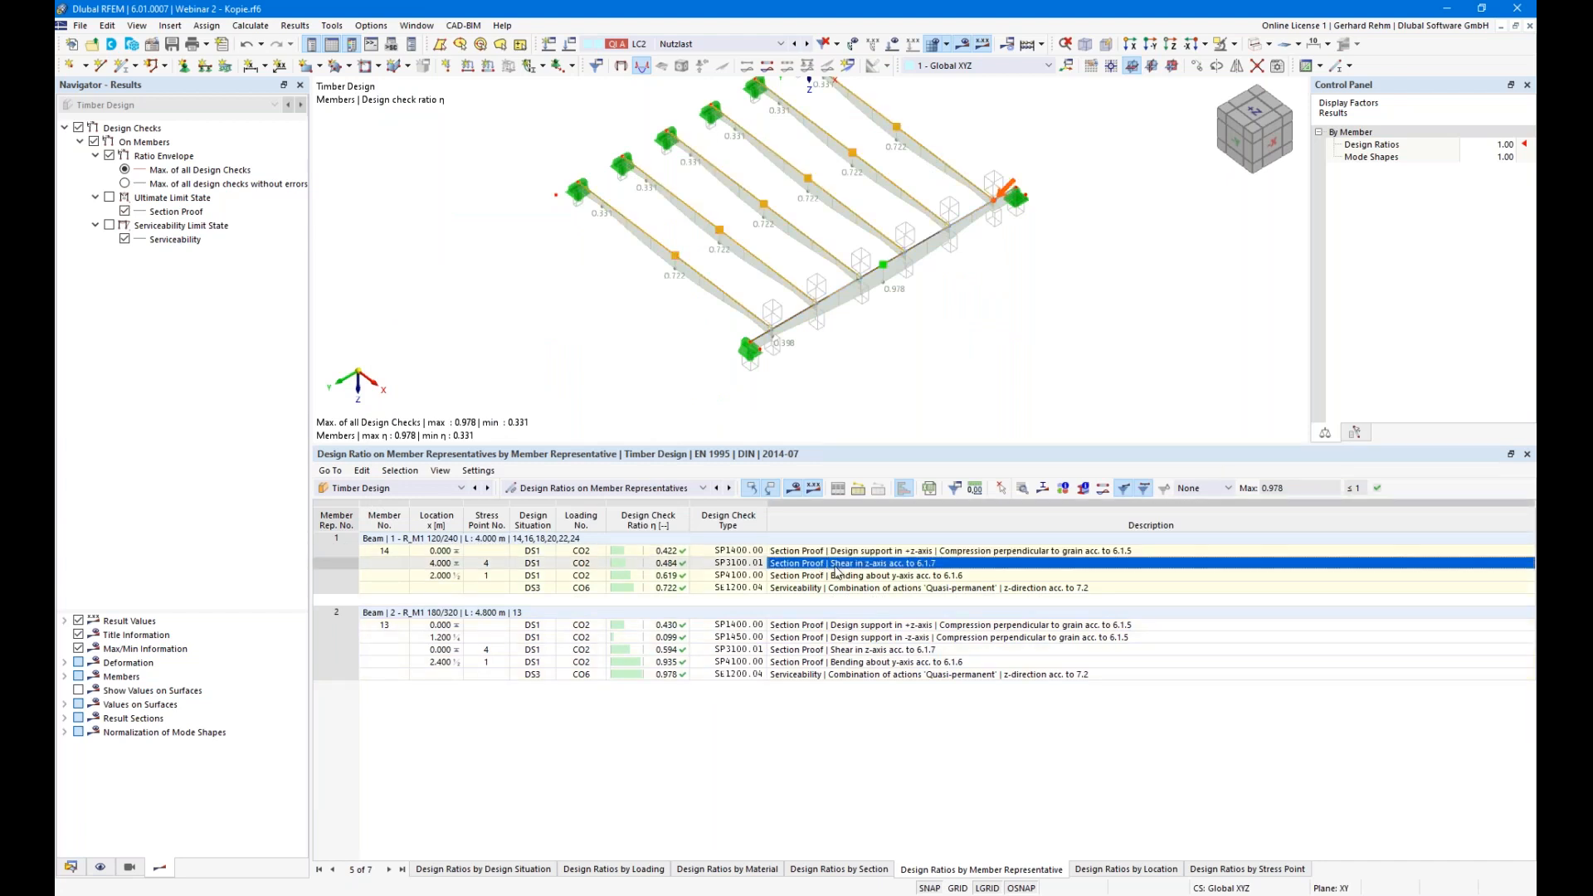
left_click(838, 575)
left_click(844, 587)
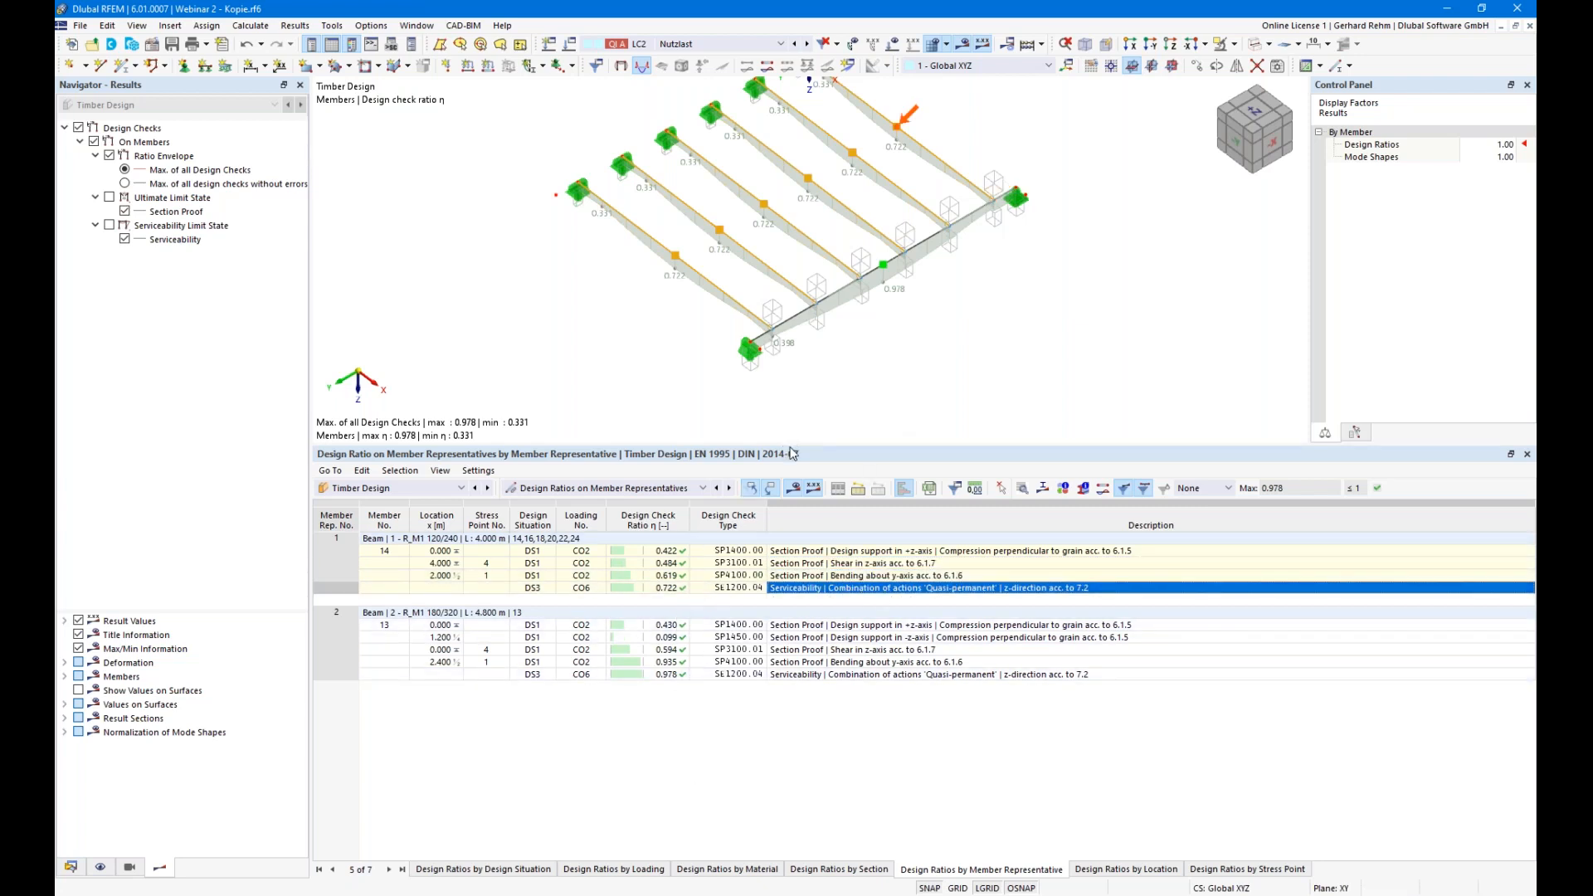
left_click_drag(795, 447, 780, 544)
left_click(856, 451)
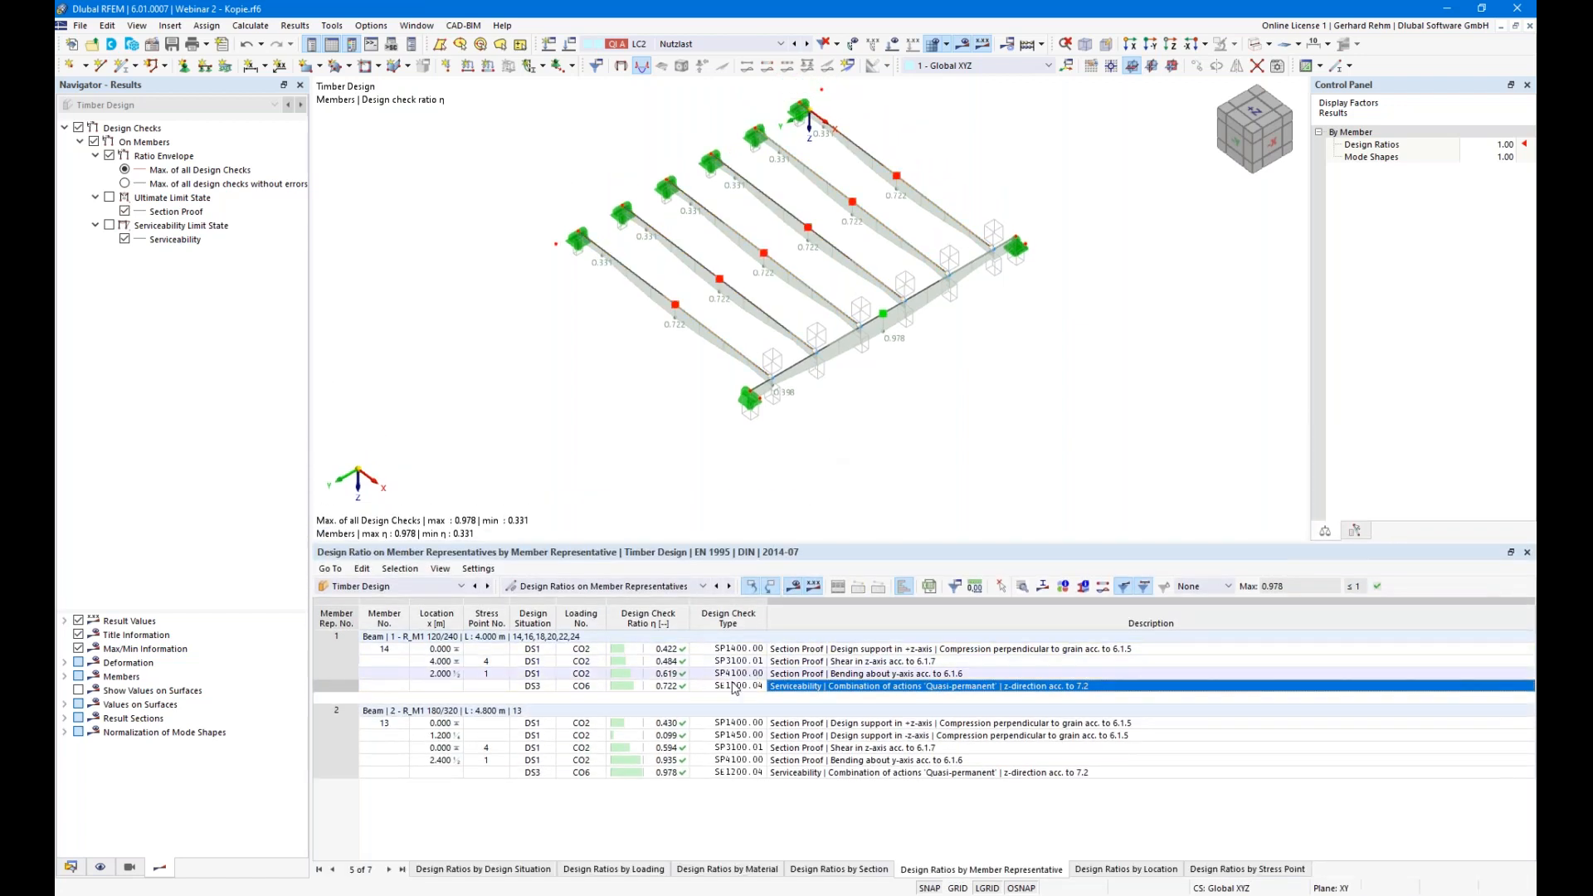
- Examine the design check details for compression perpendicular to grain at the design support of member 14
double_click(818, 655)
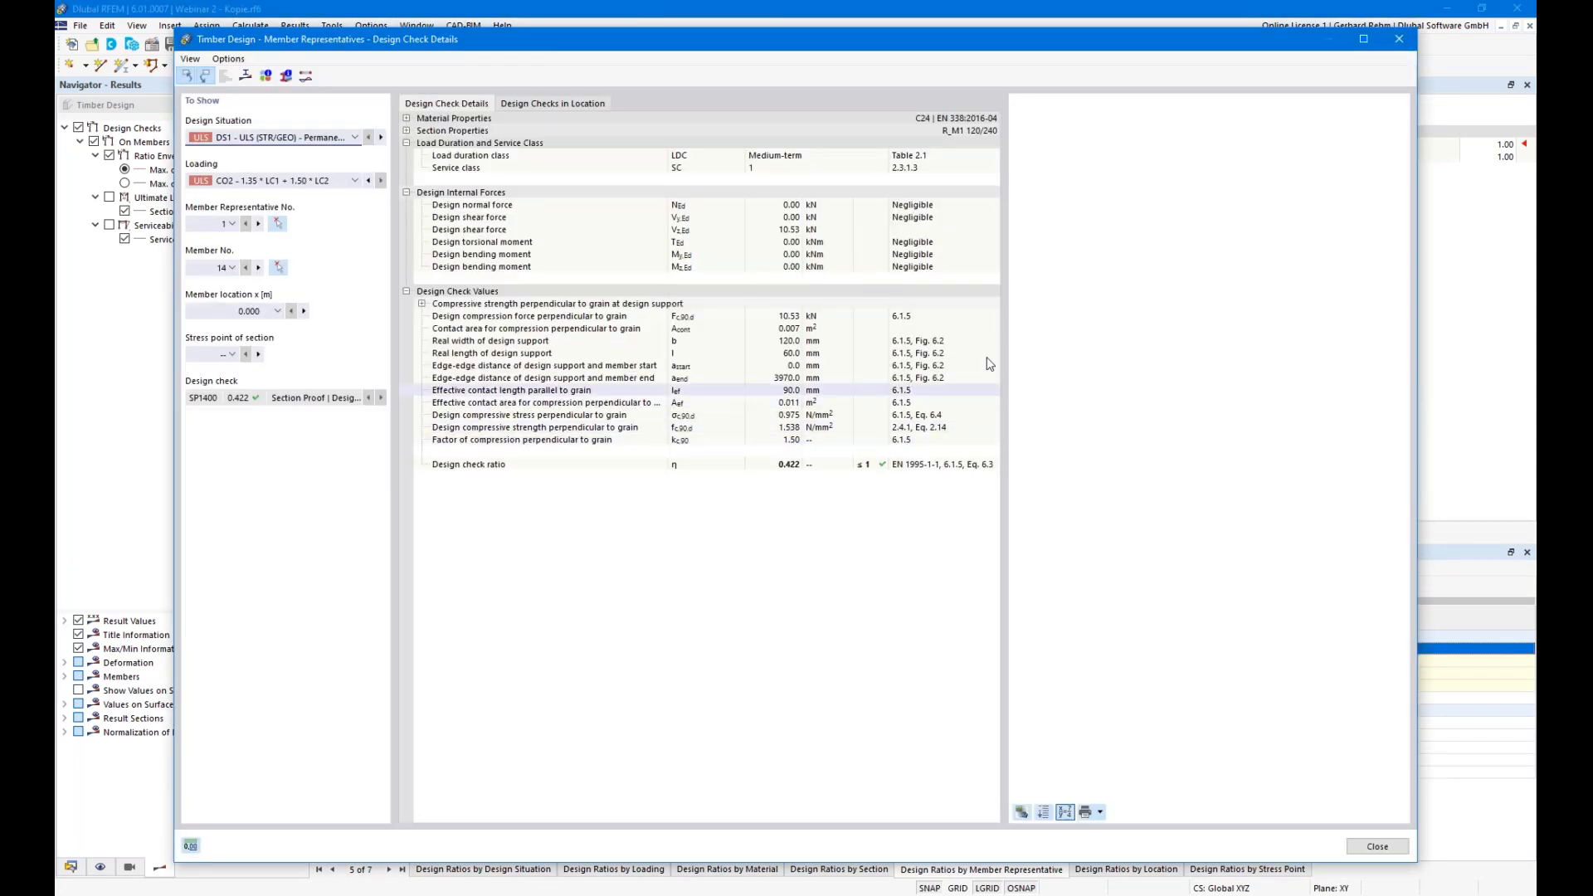
left_click(799, 318)
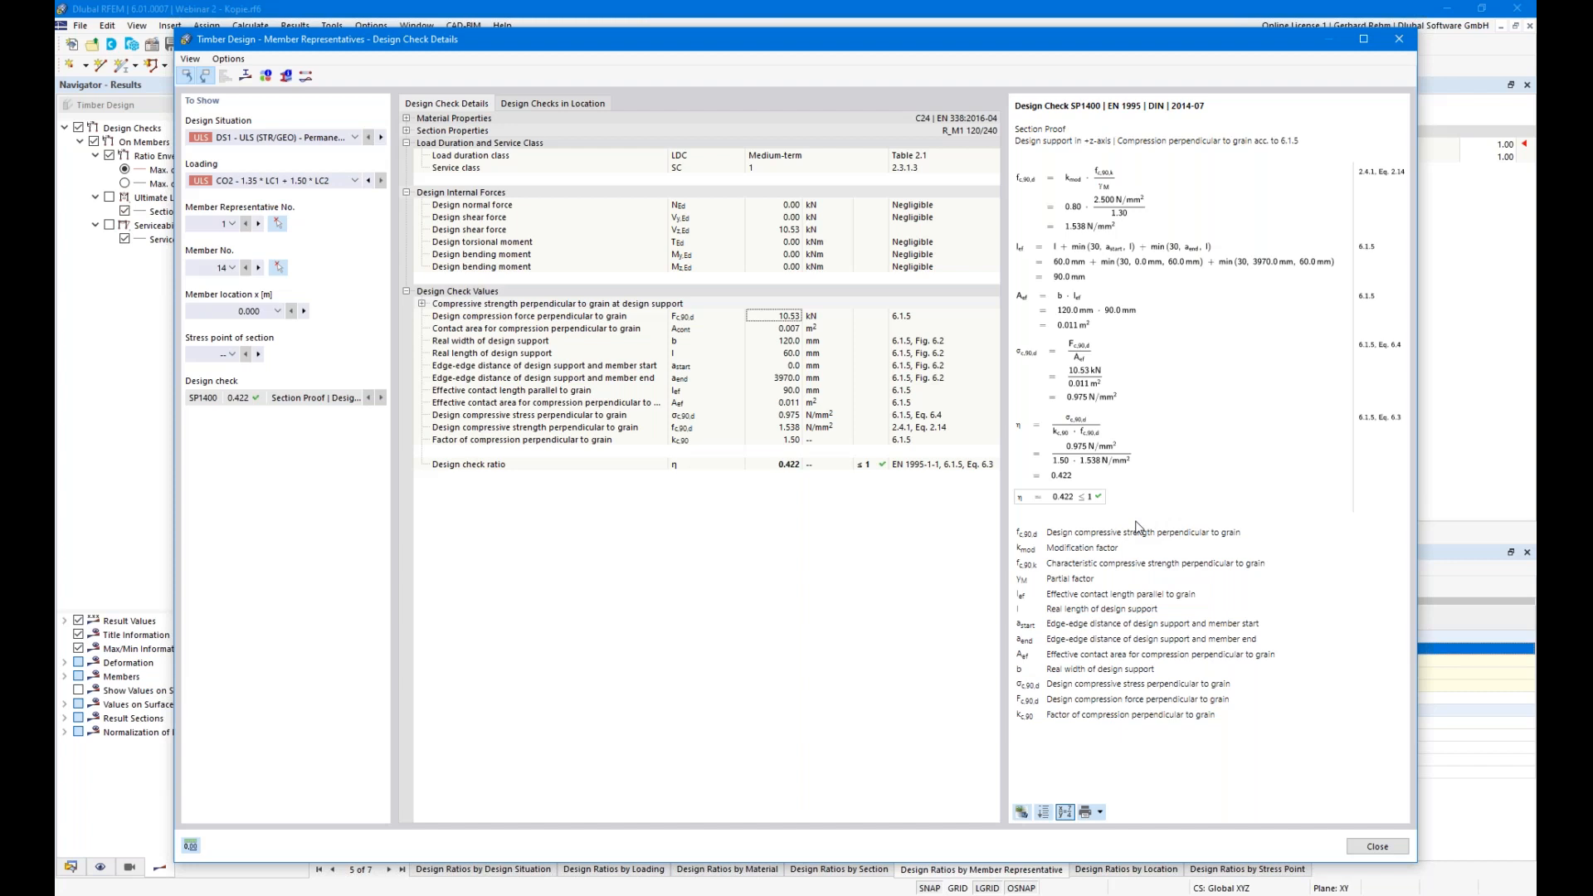
left_click(1376, 846)
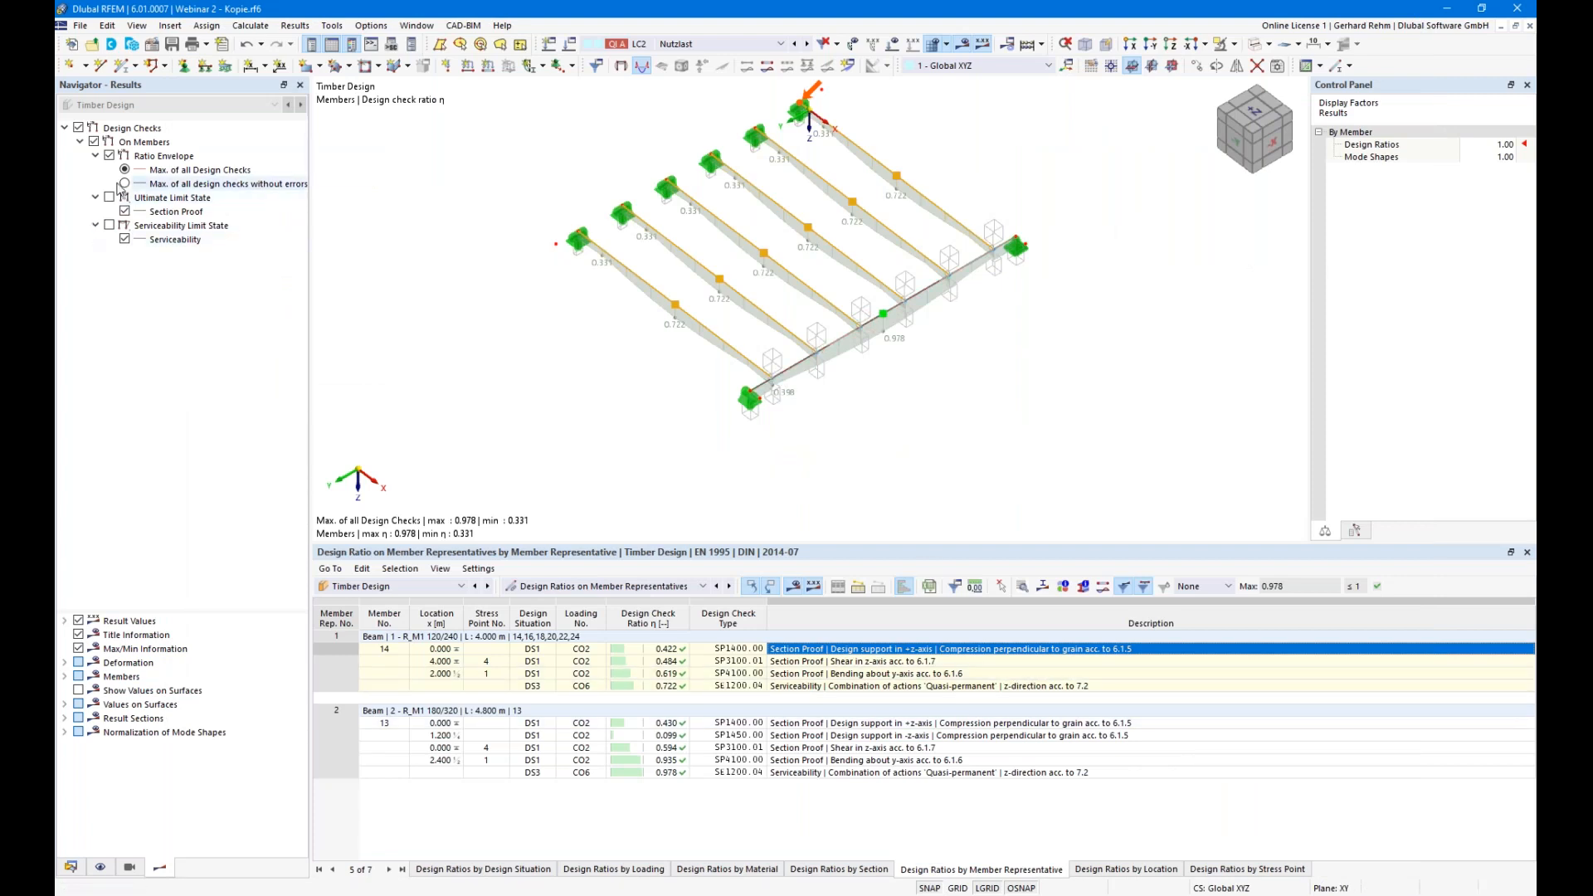
- Display the serviceability limit state design ratios on the members and hide the ratio envelope
left_click(109, 225)
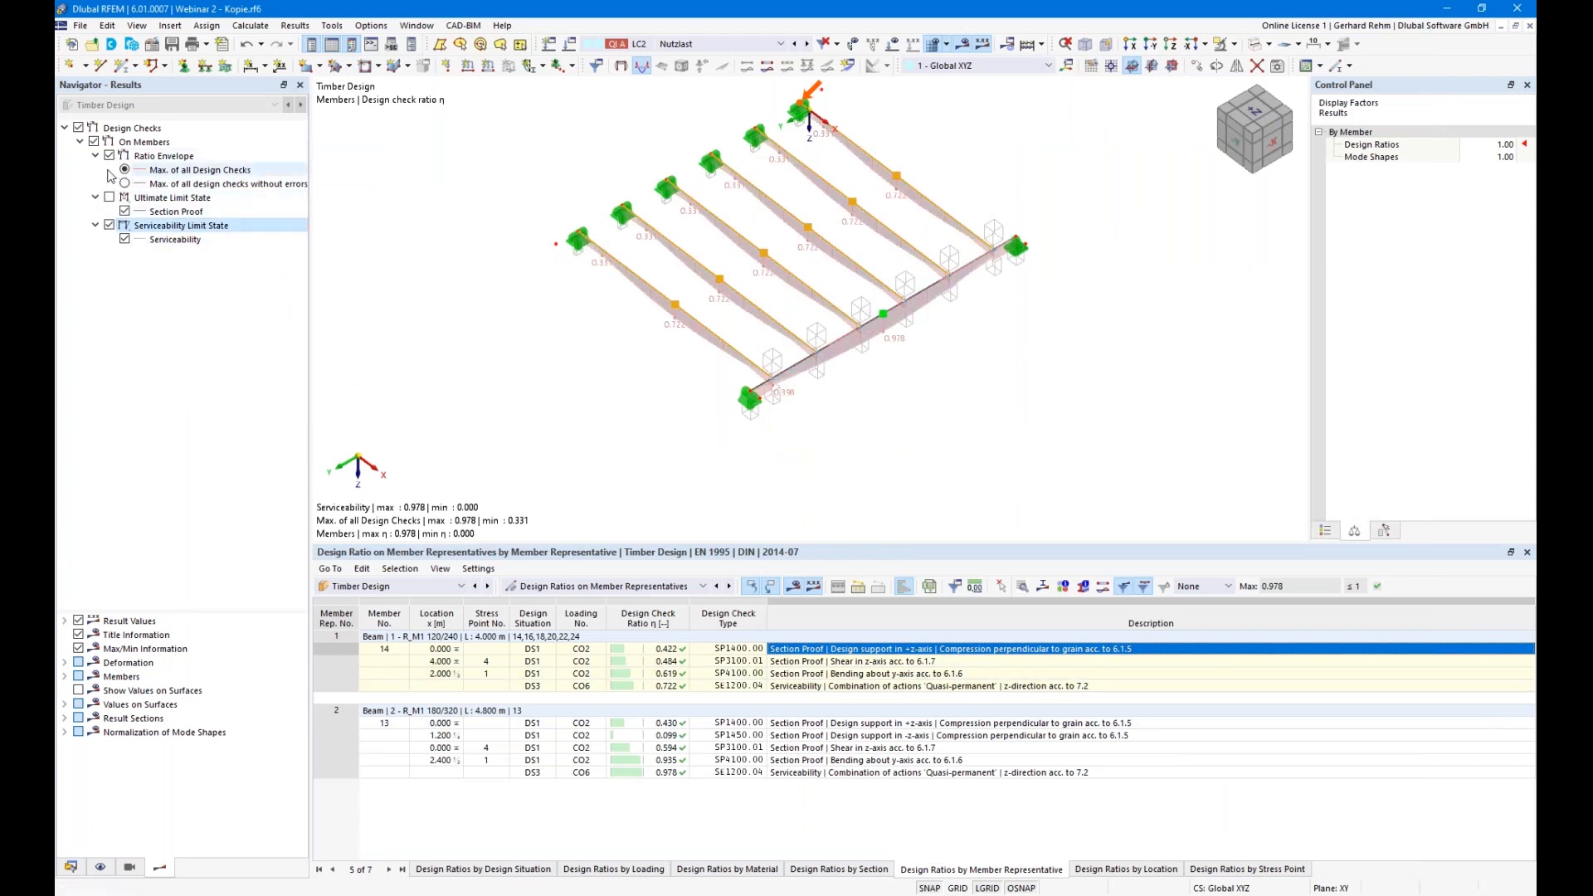
left_click(111, 156)
middle_click_drag(673, 415, 755, 389, "ctrl")
right_click(754, 389)
left_click(1038, 273)
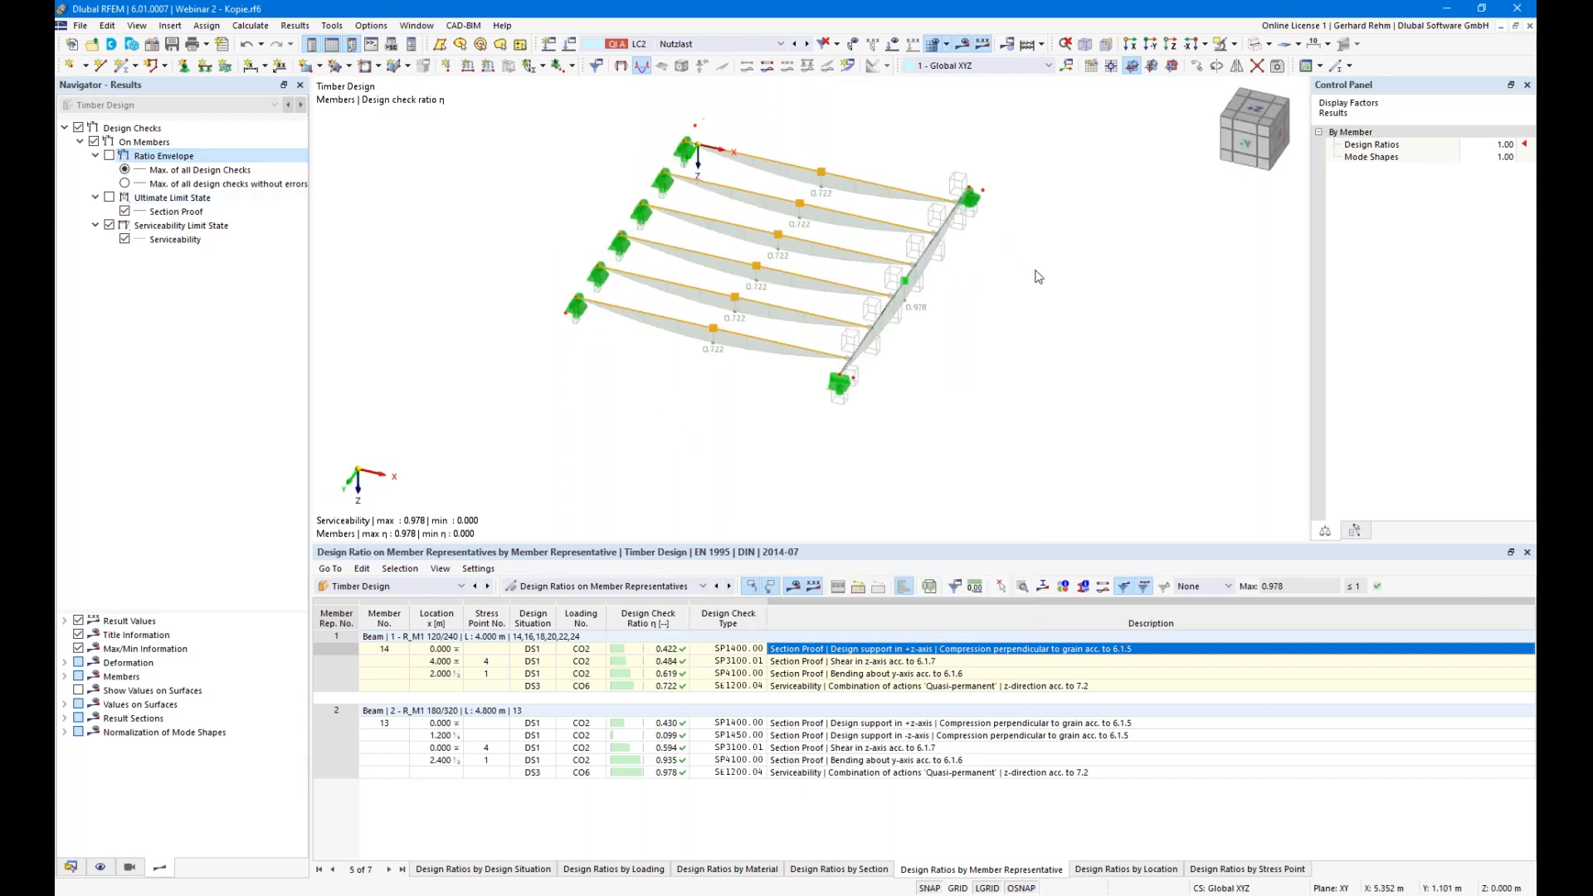
middle_click_drag(1047, 379, 954, 402, "ctrl")
right_click(955, 402)
left_click(876, 432)
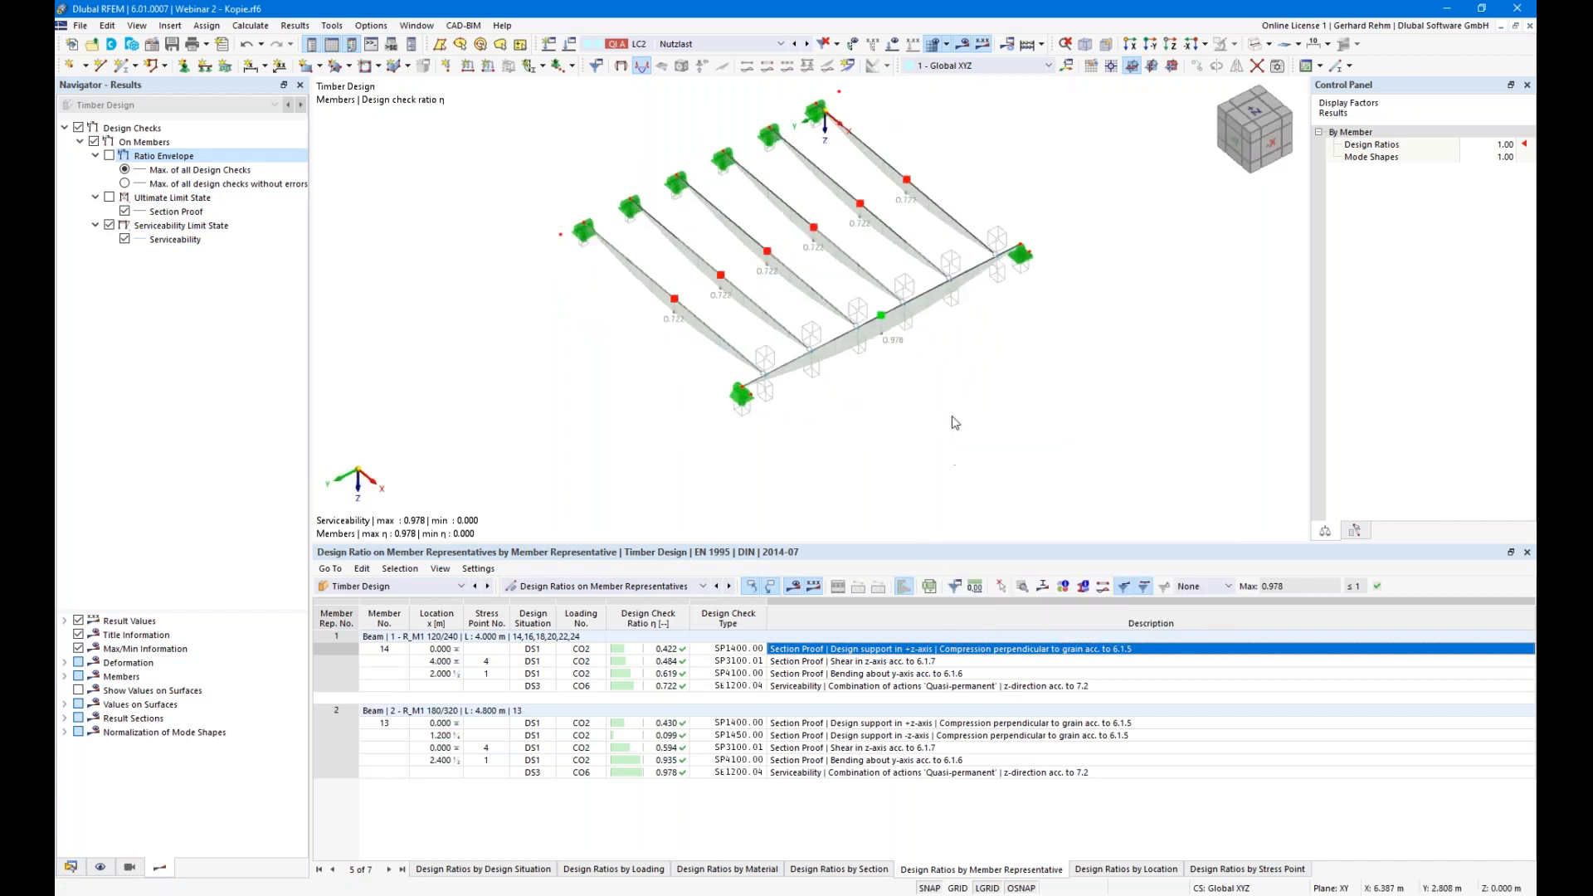
- Open the other webinar model file containing the four separate beams
left_click(80, 27)
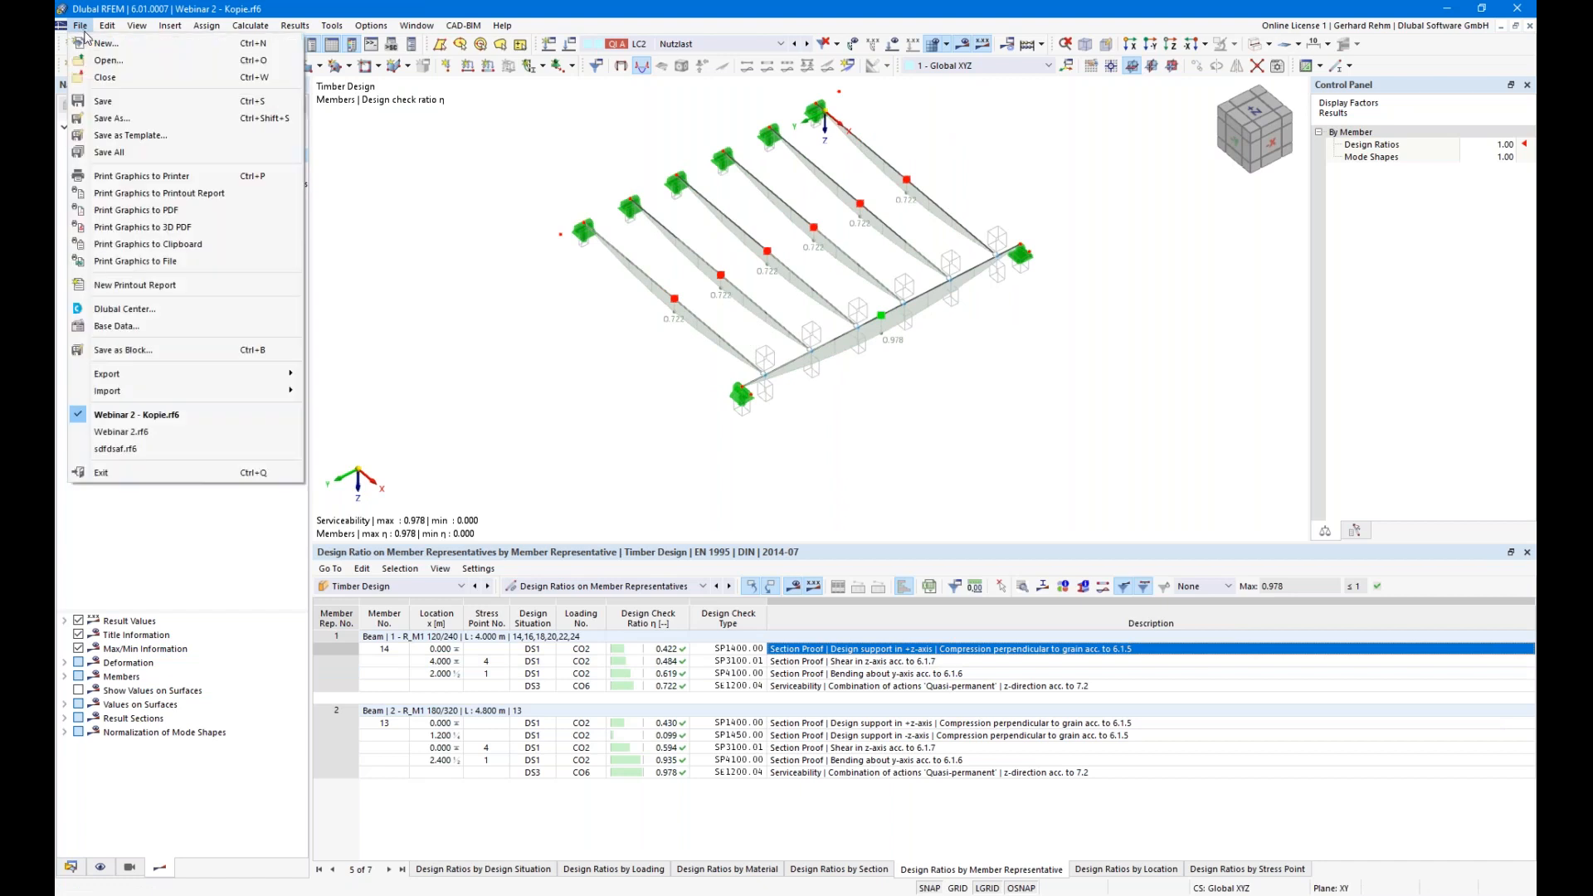
left_click(150, 61)
left_click(253, 164)
left_click(653, 459)
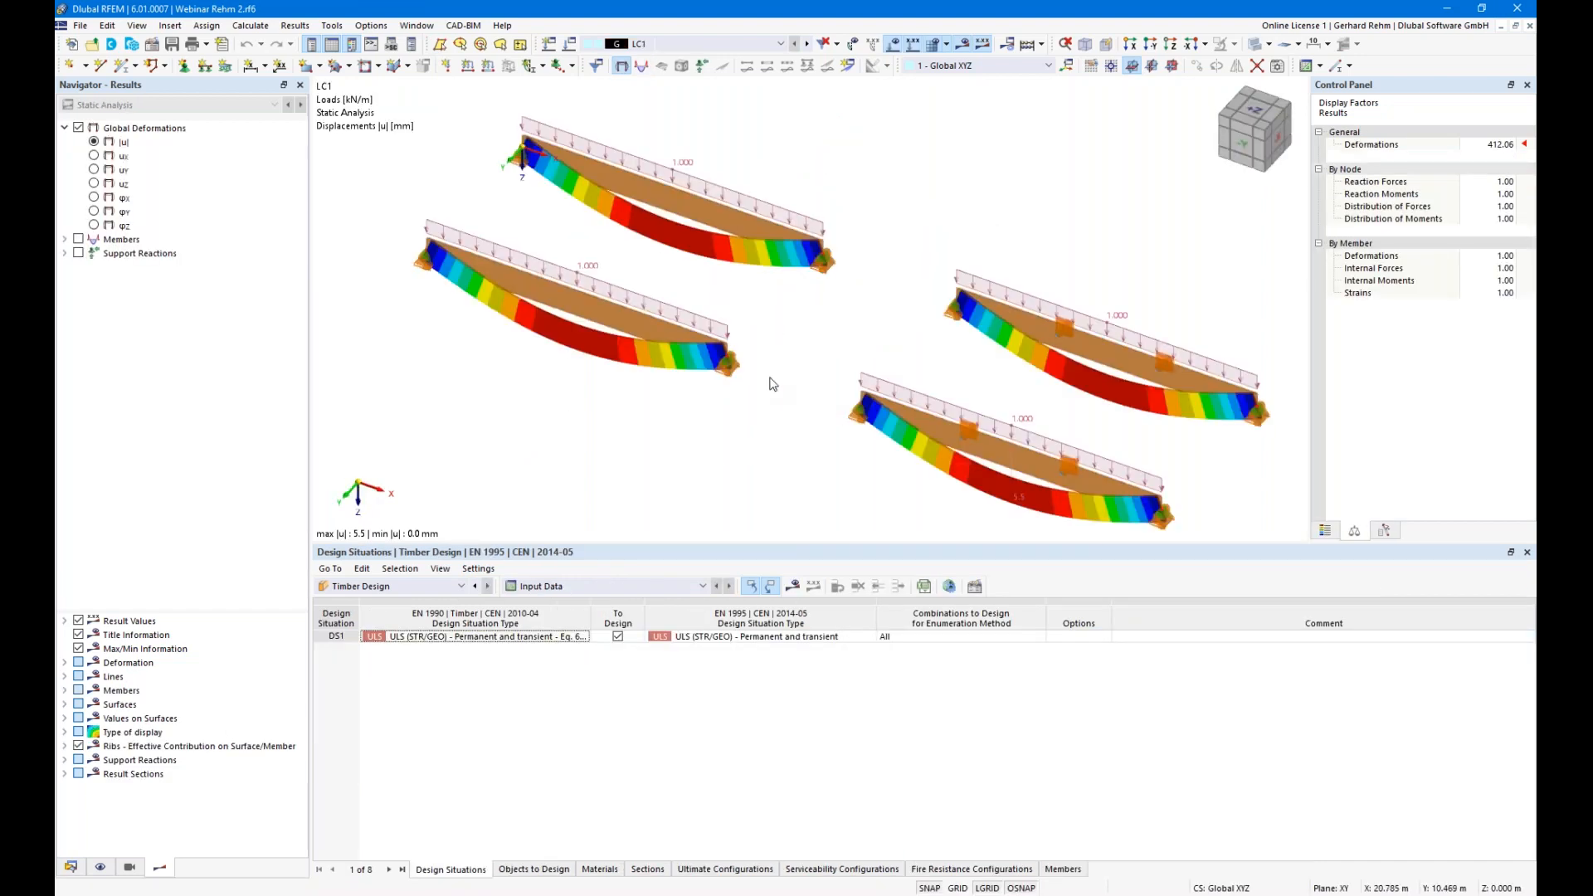
- Delete three of the four beams with their loads and supports, keeping only member 1 at the origin
scroll(777, 384, "down", 3)
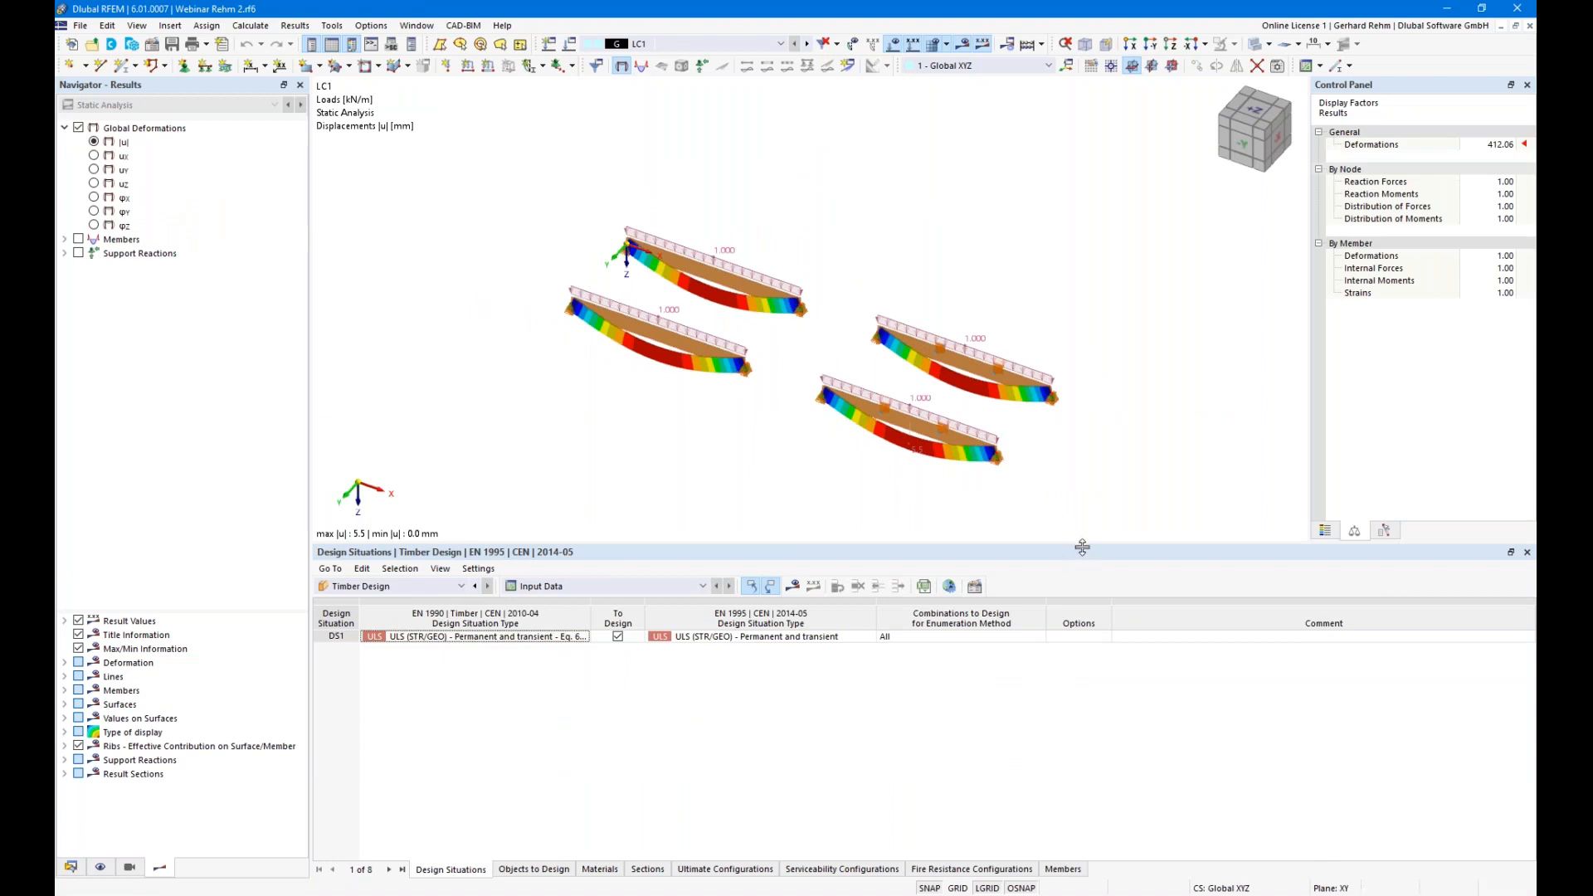
left_click_drag(1081, 544, 1082, 665)
middle_click_drag(1065, 585, 1177, 533, "ctrl")
left_click_drag(1177, 533, 815, 290)
key("Delete")
left_click(867, 520)
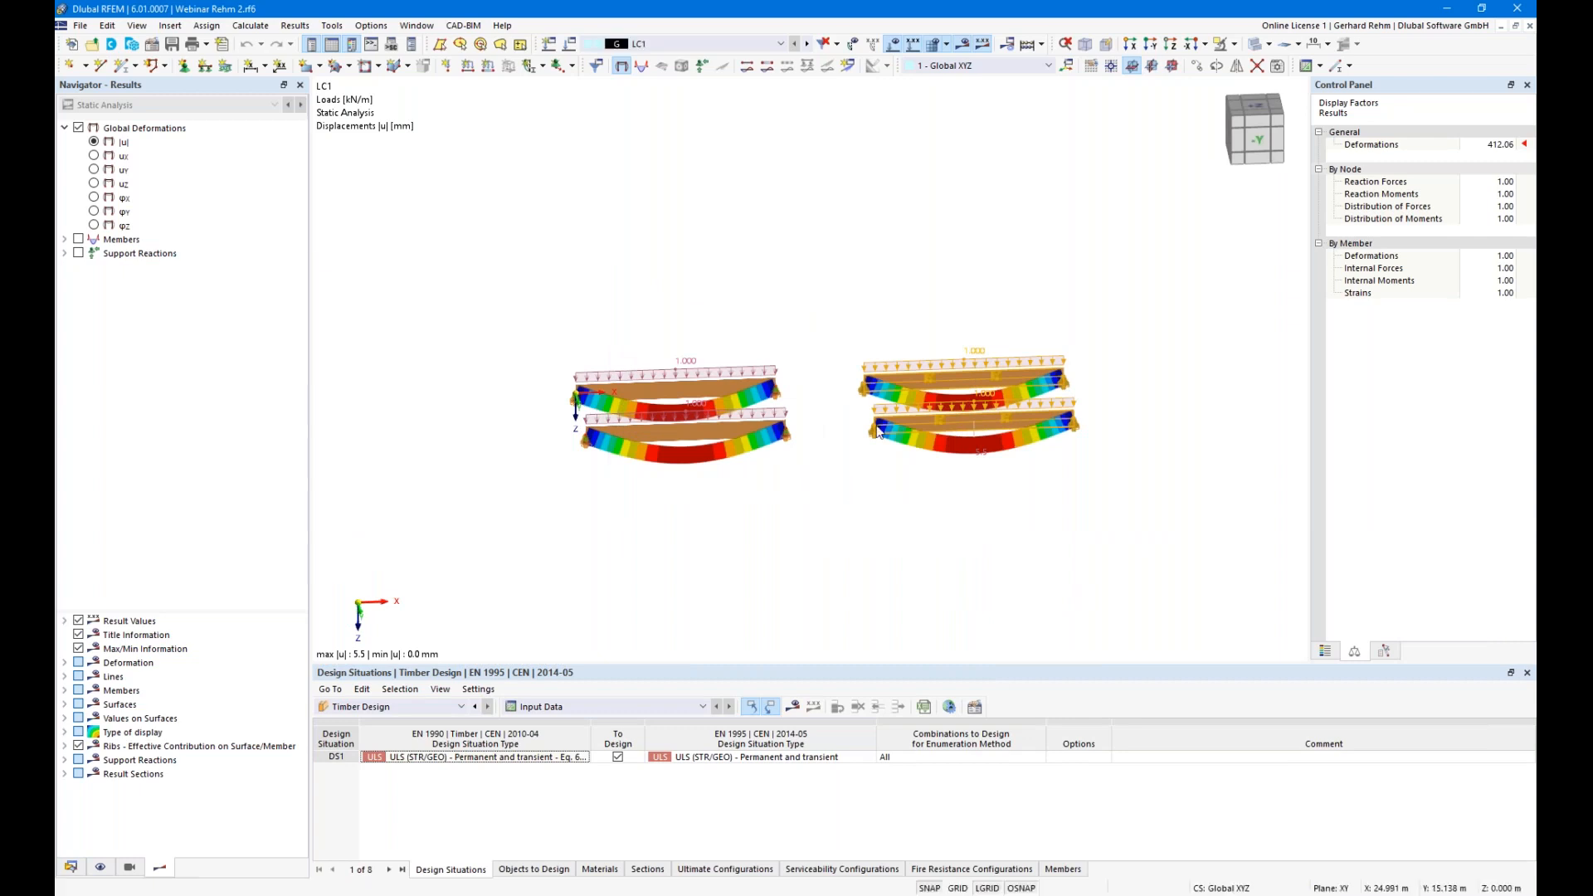
left_click(860, 520)
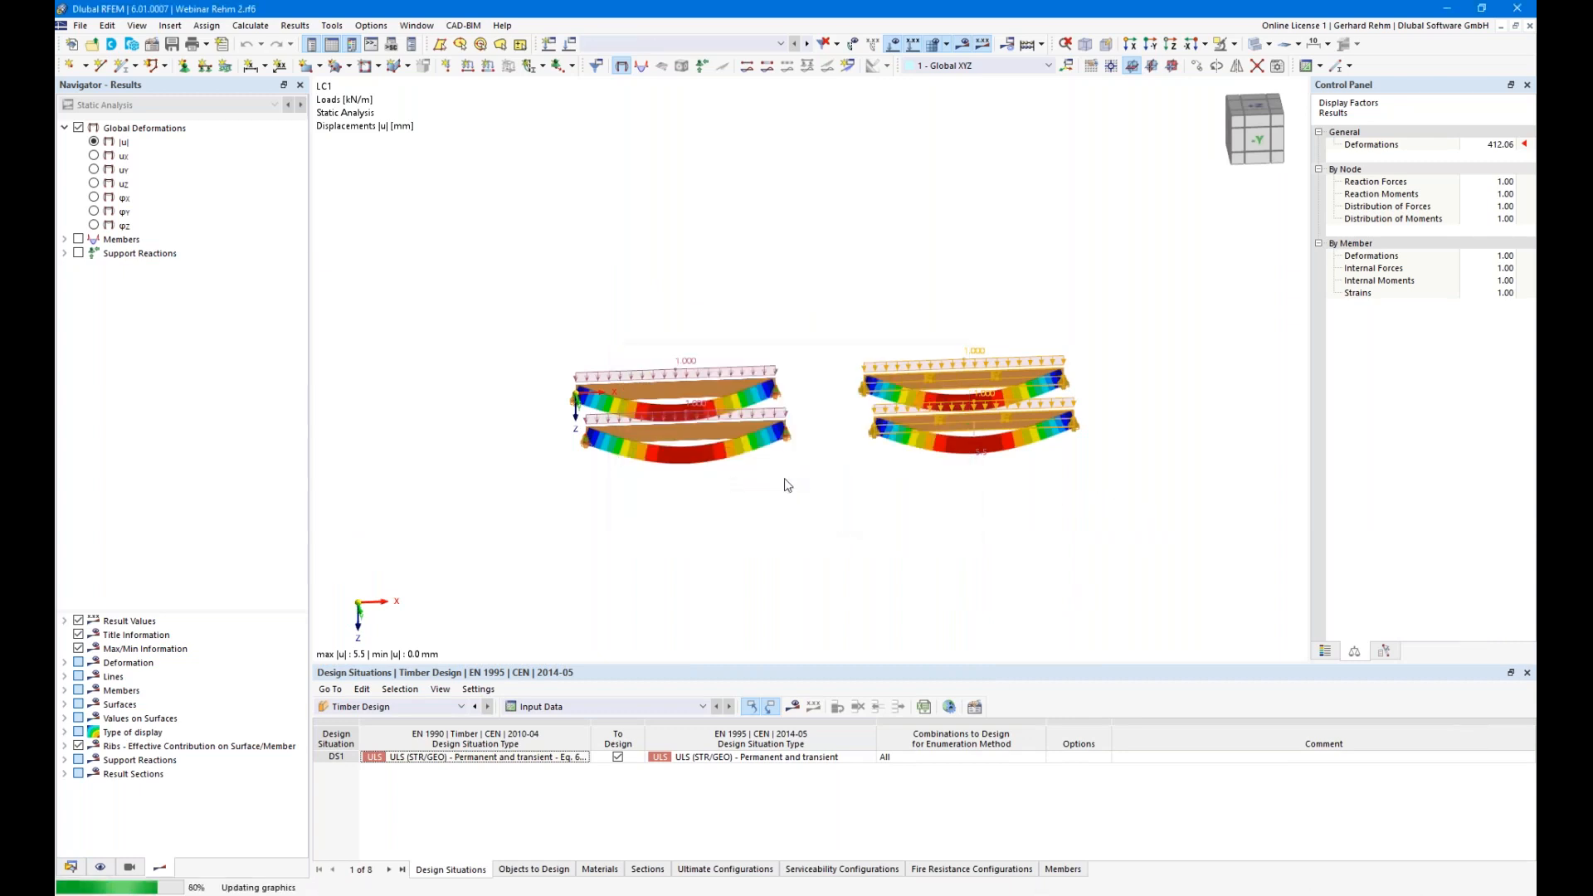
middle_click_drag(850, 519, 646, 507, "ctrl")
left_click_drag(929, 473, 762, 266)
key("Delete")
- Check the effective lengths and service class assigned in the design types of member 1
middle_click_drag(834, 521, 929, 321, "ctrl")
double_click(927, 328)
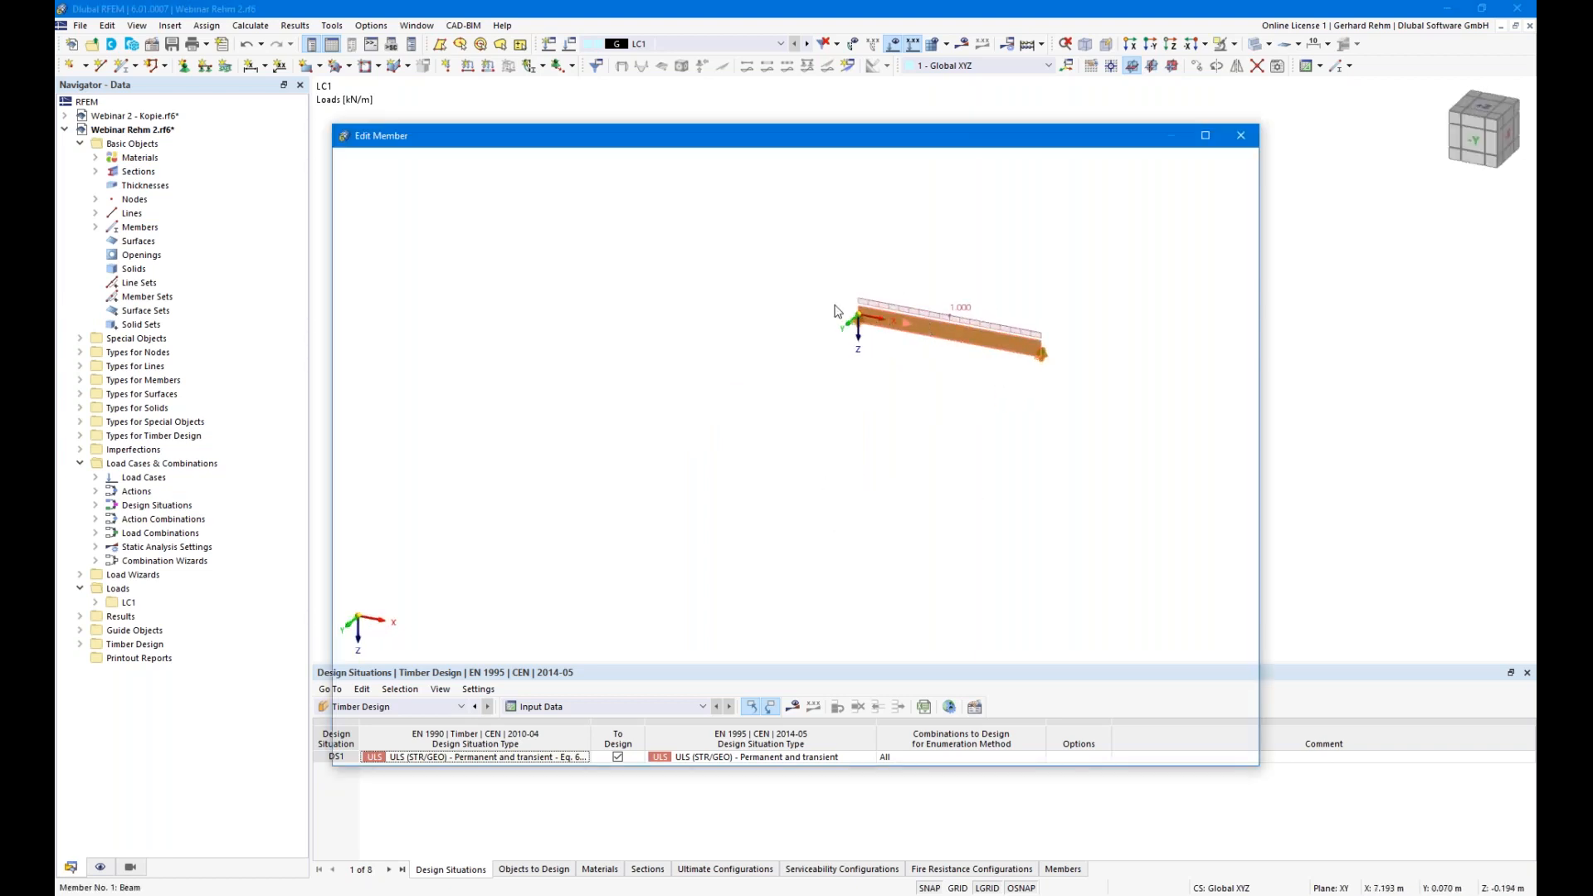
left_click(482, 210)
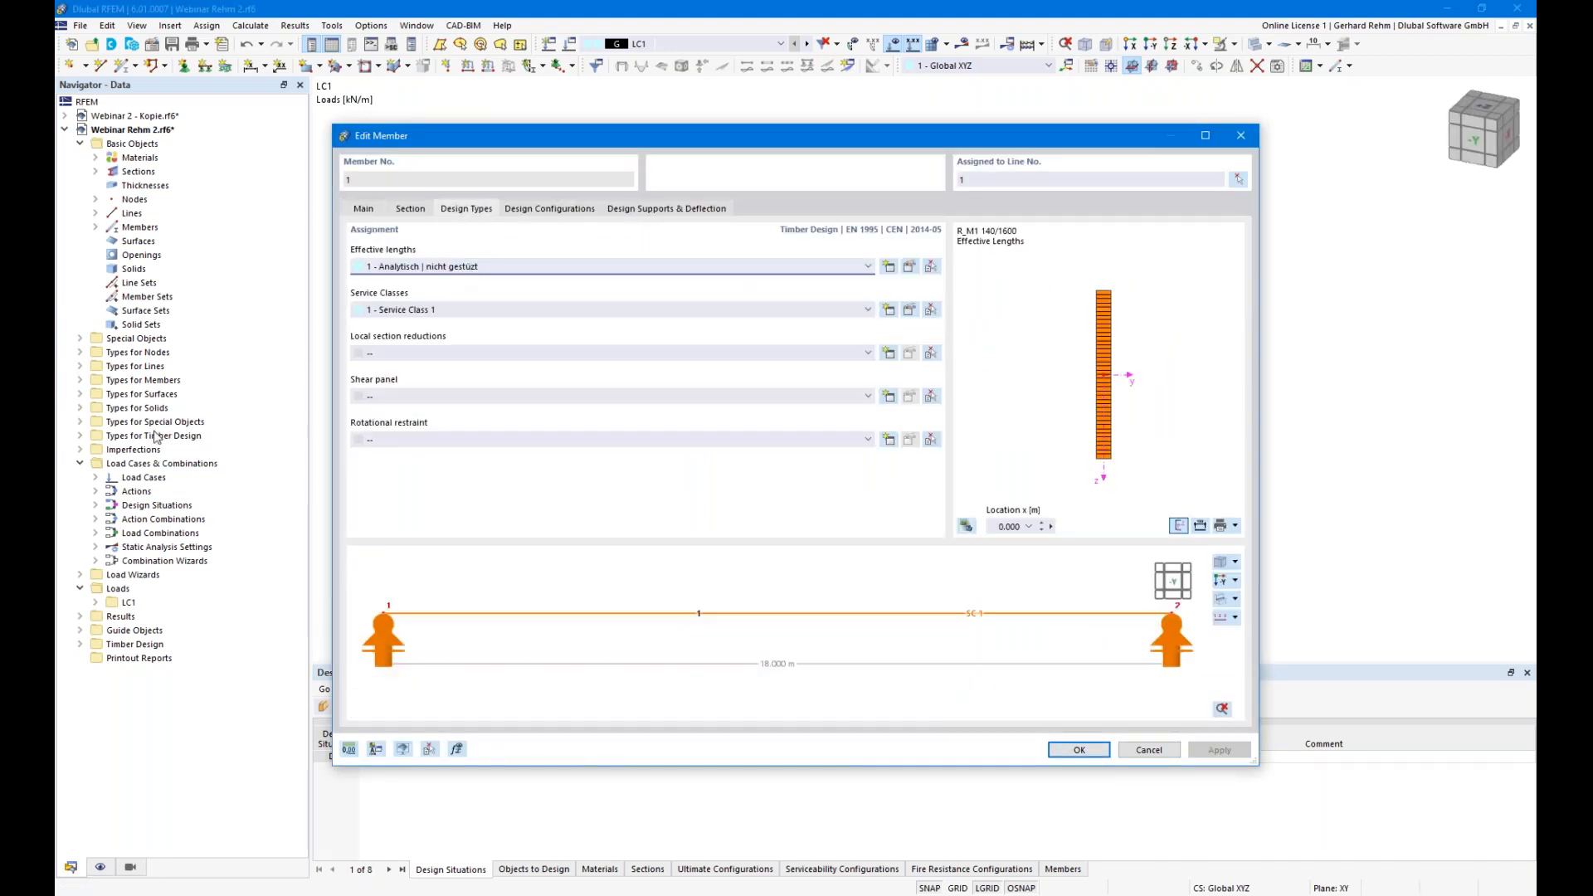
key("Escape")
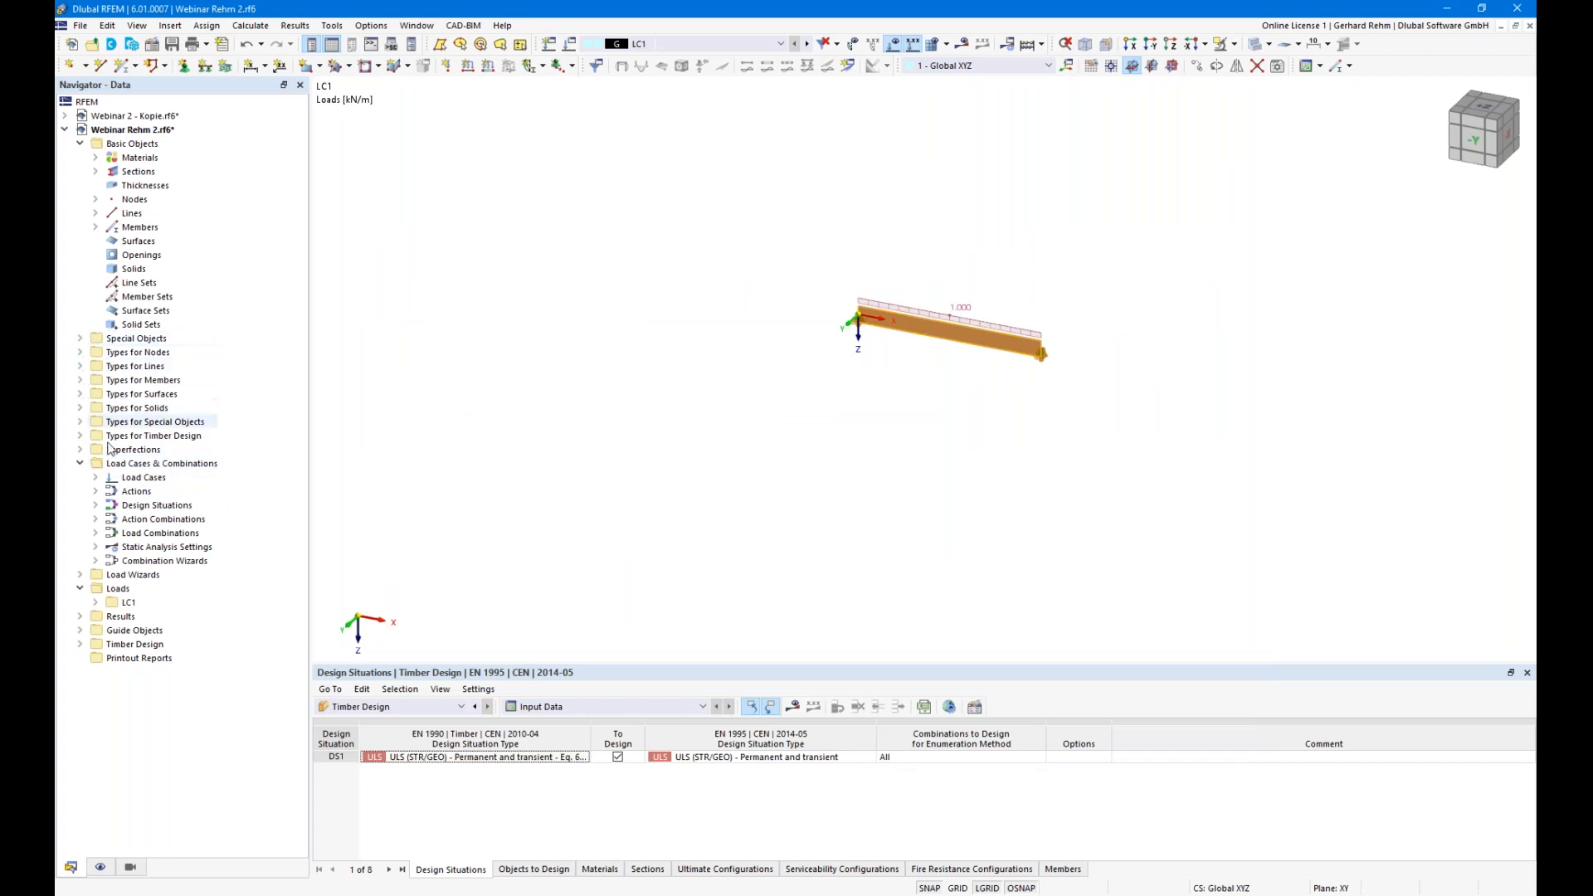
- Delete the unassigned timber effective lengths and the remaining effective length definition
left_click(81, 437)
right_click(127, 450)
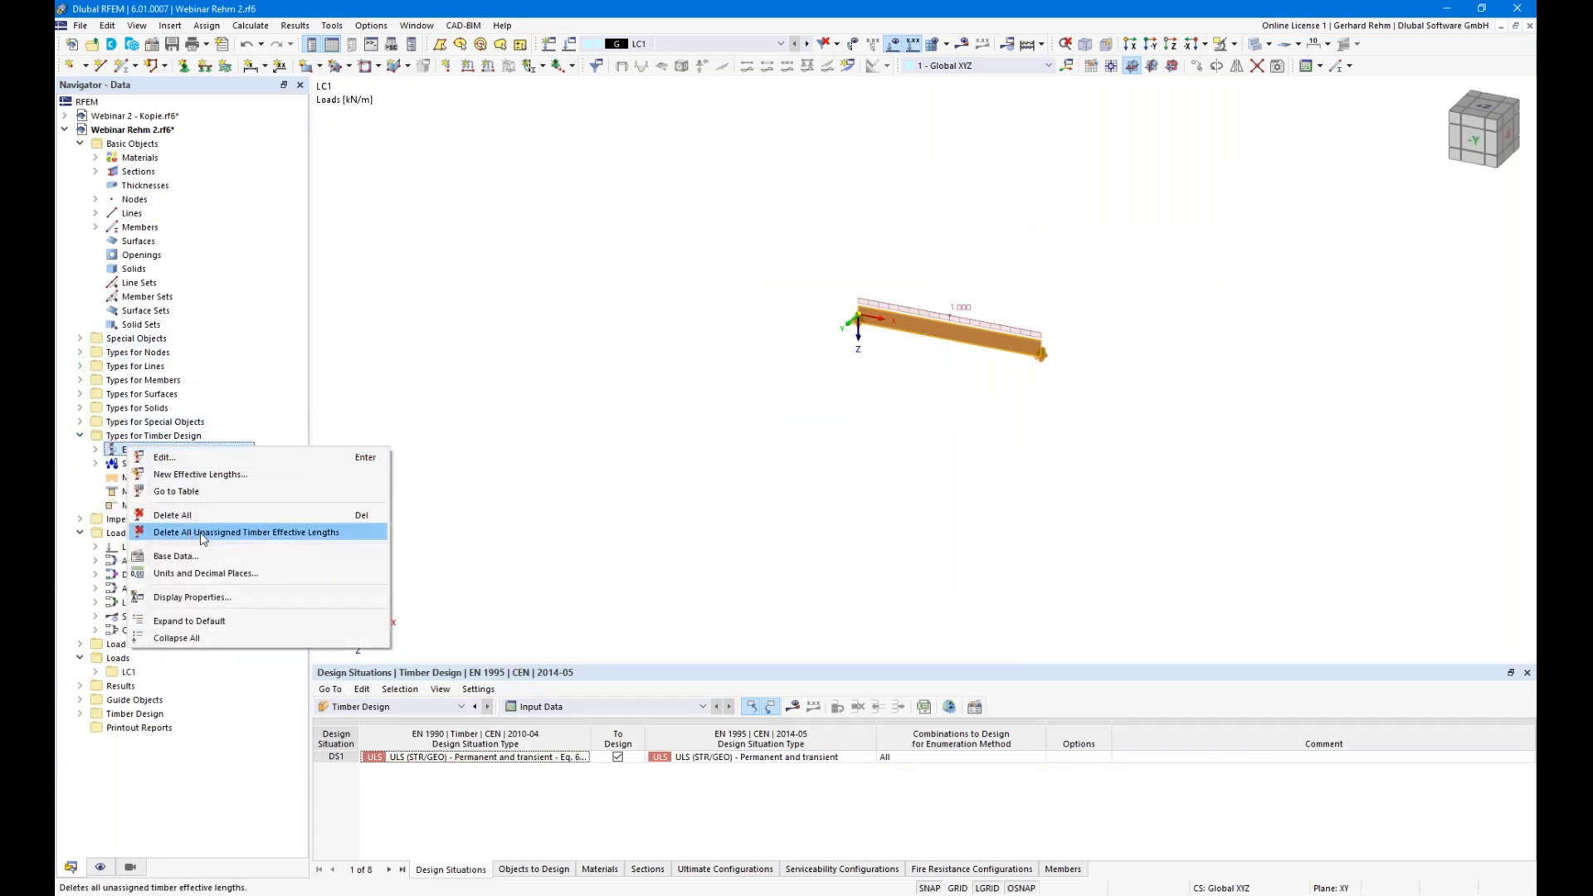
left_click(204, 535)
left_click(863, 521)
right_click(174, 454)
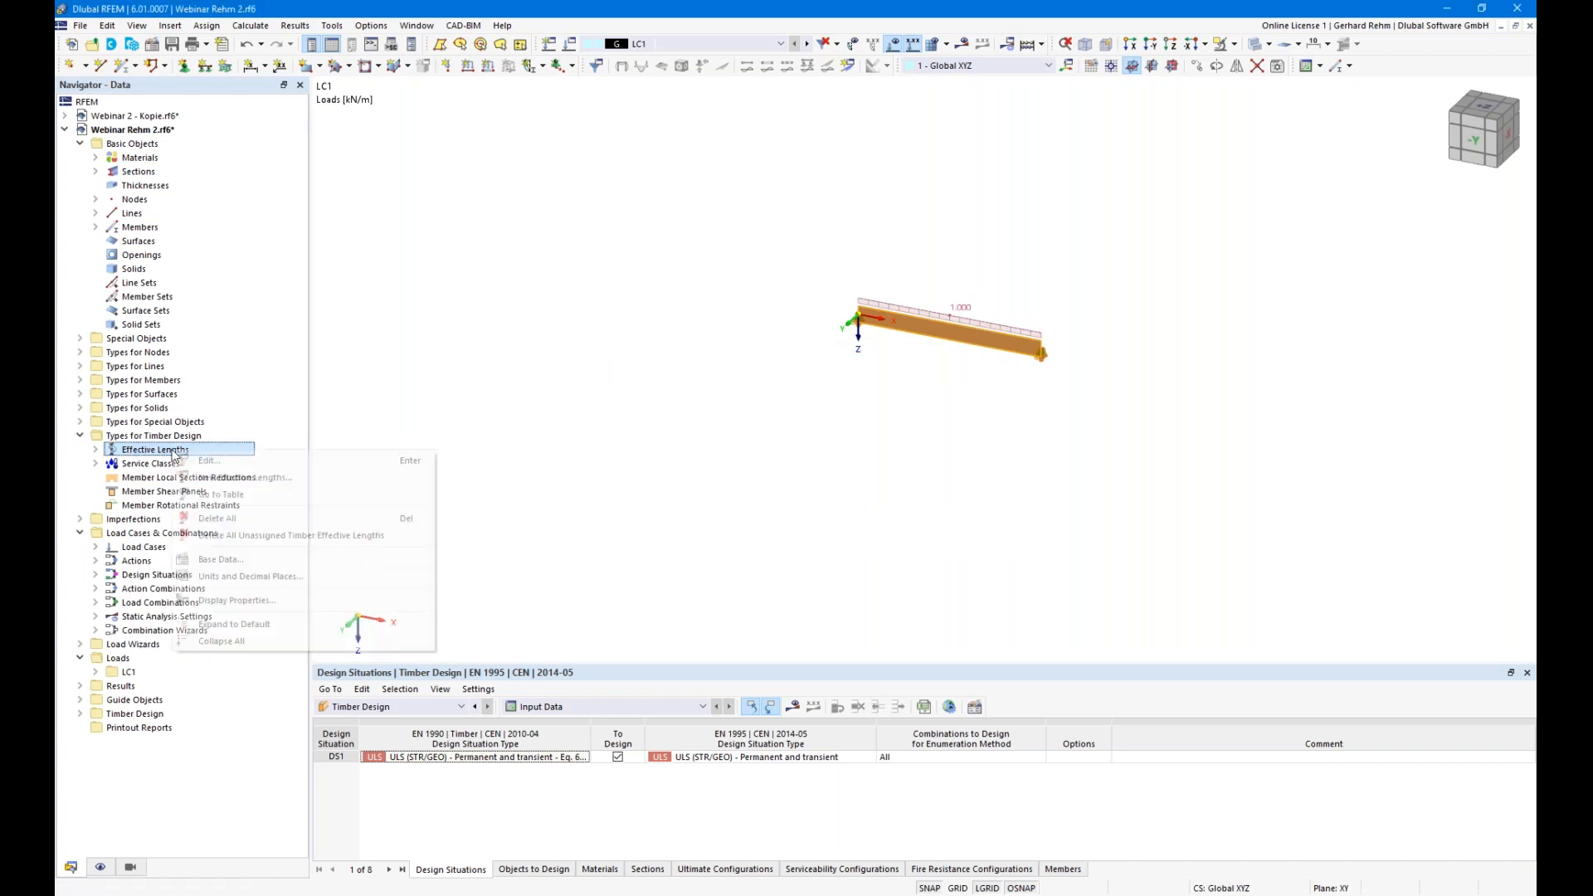
left_click(215, 518)
left_click(859, 521)
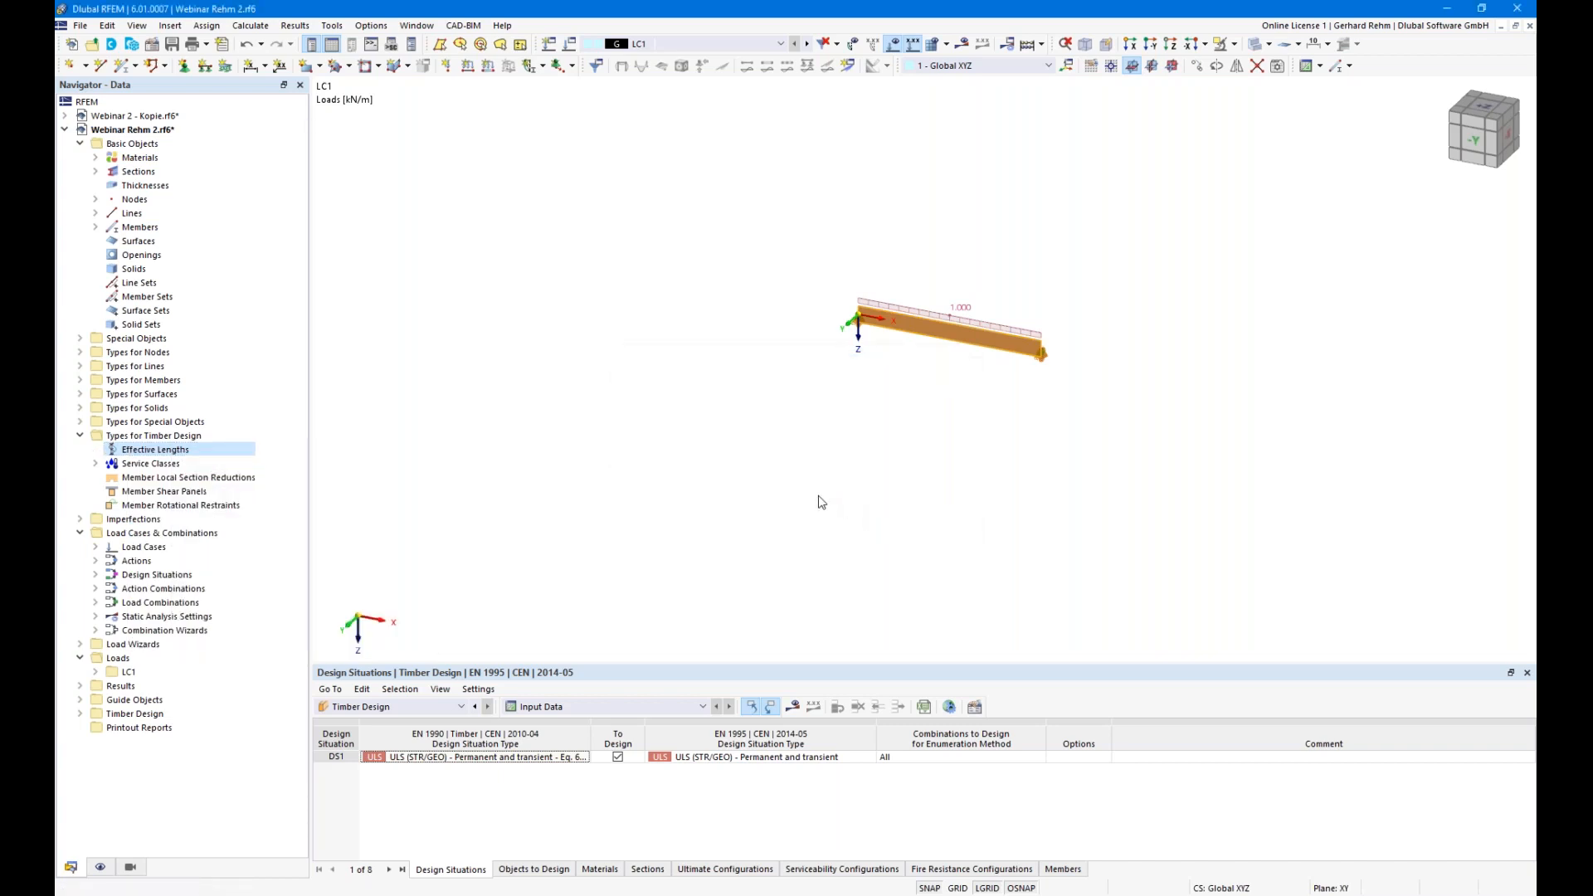
- Run the Timber Design calculation for member 1 and hide the results in the graphics
left_click(792, 706)
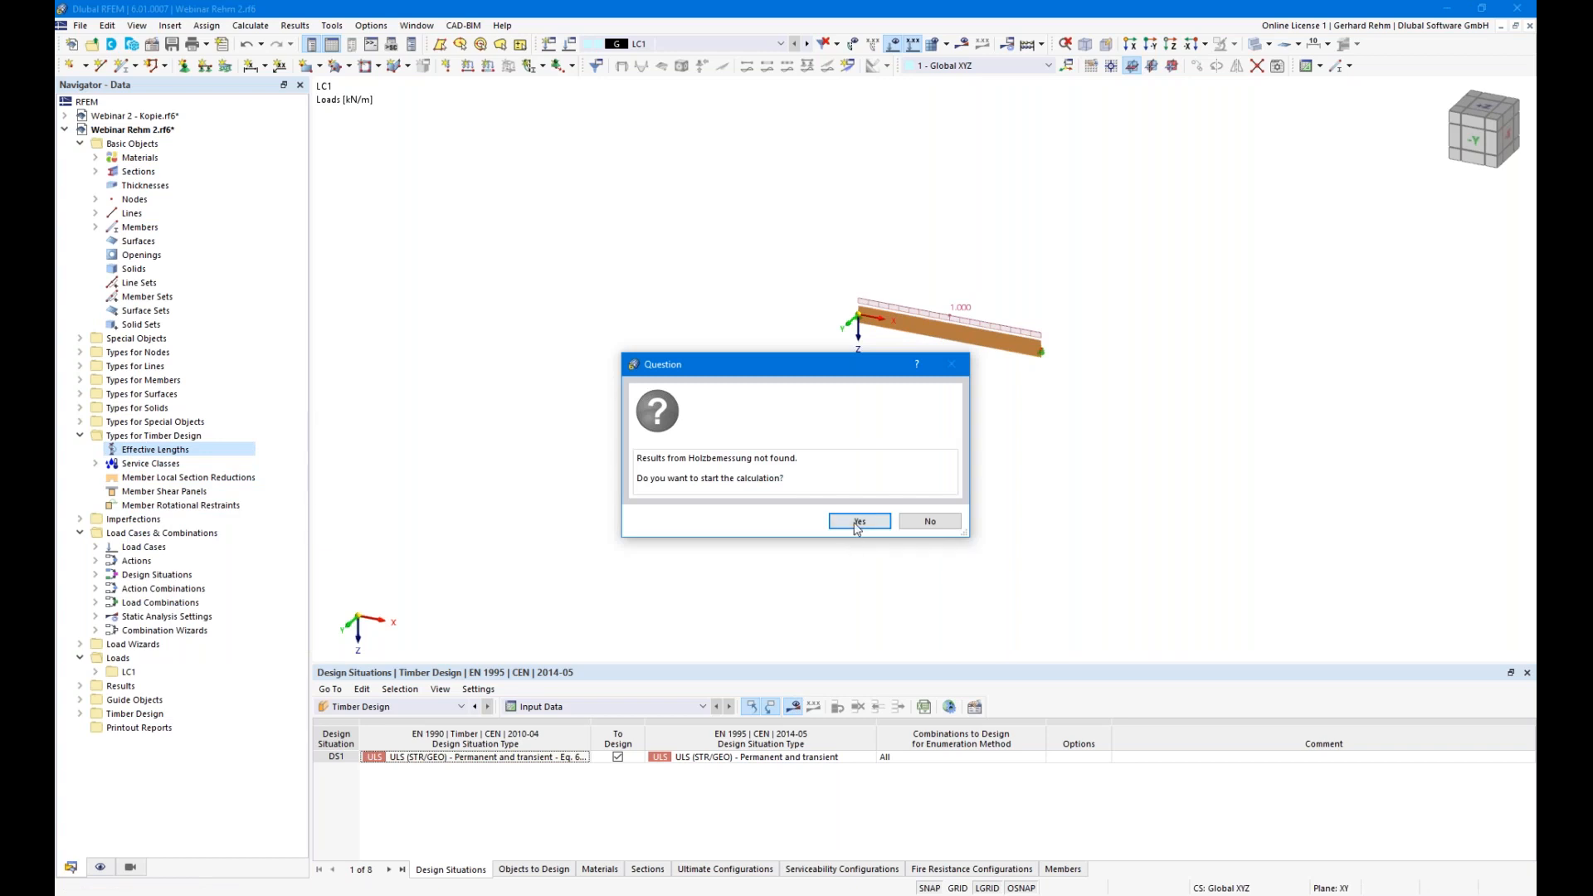
left_click(859, 521)
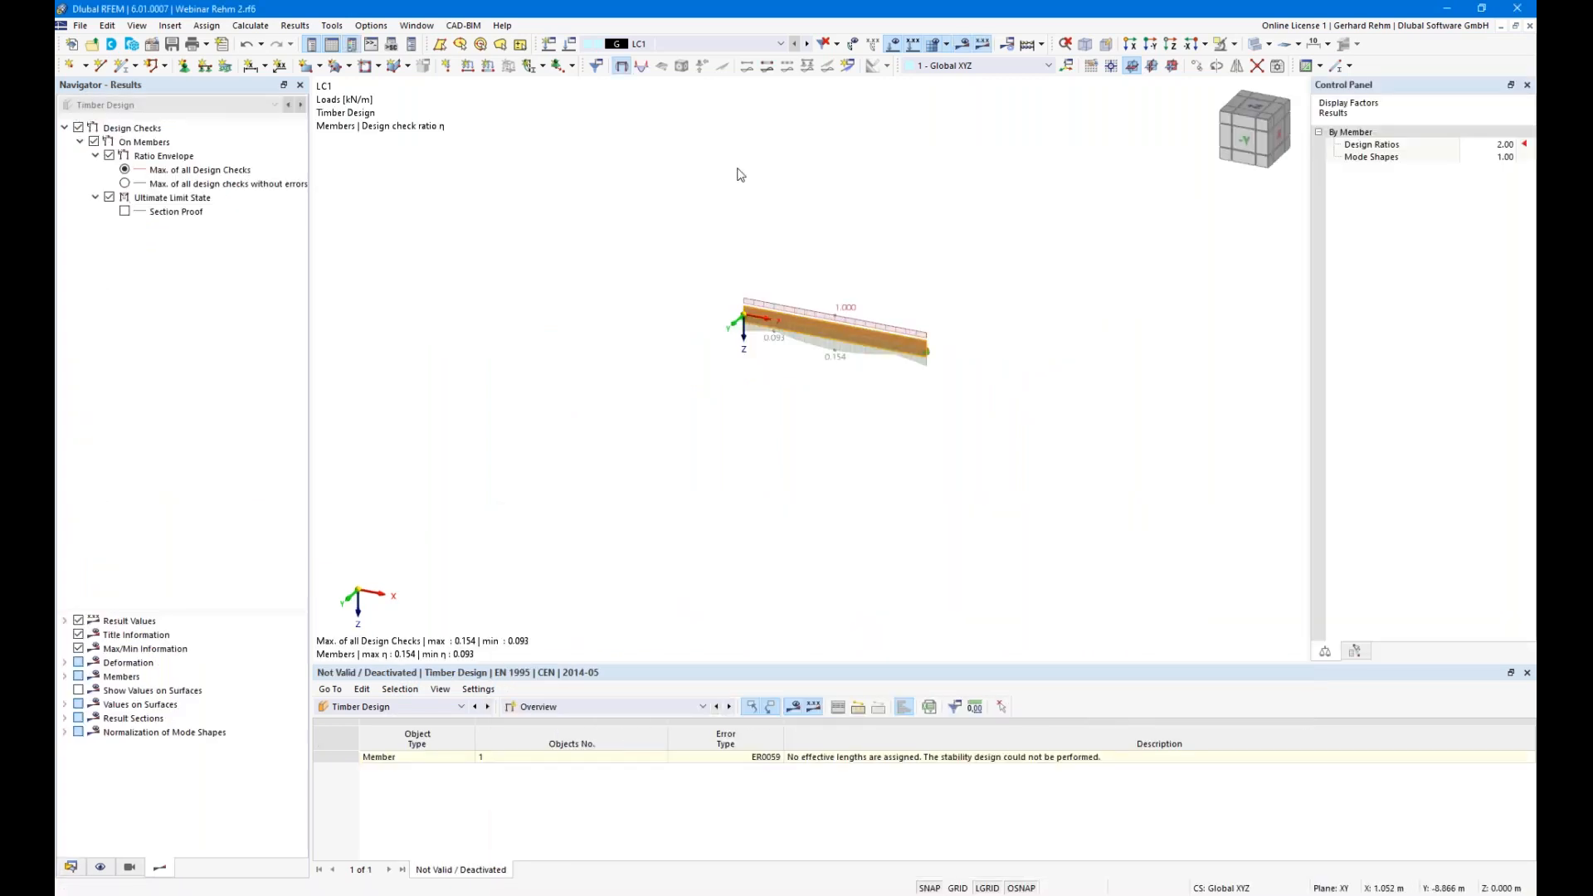
left_click(793, 707)
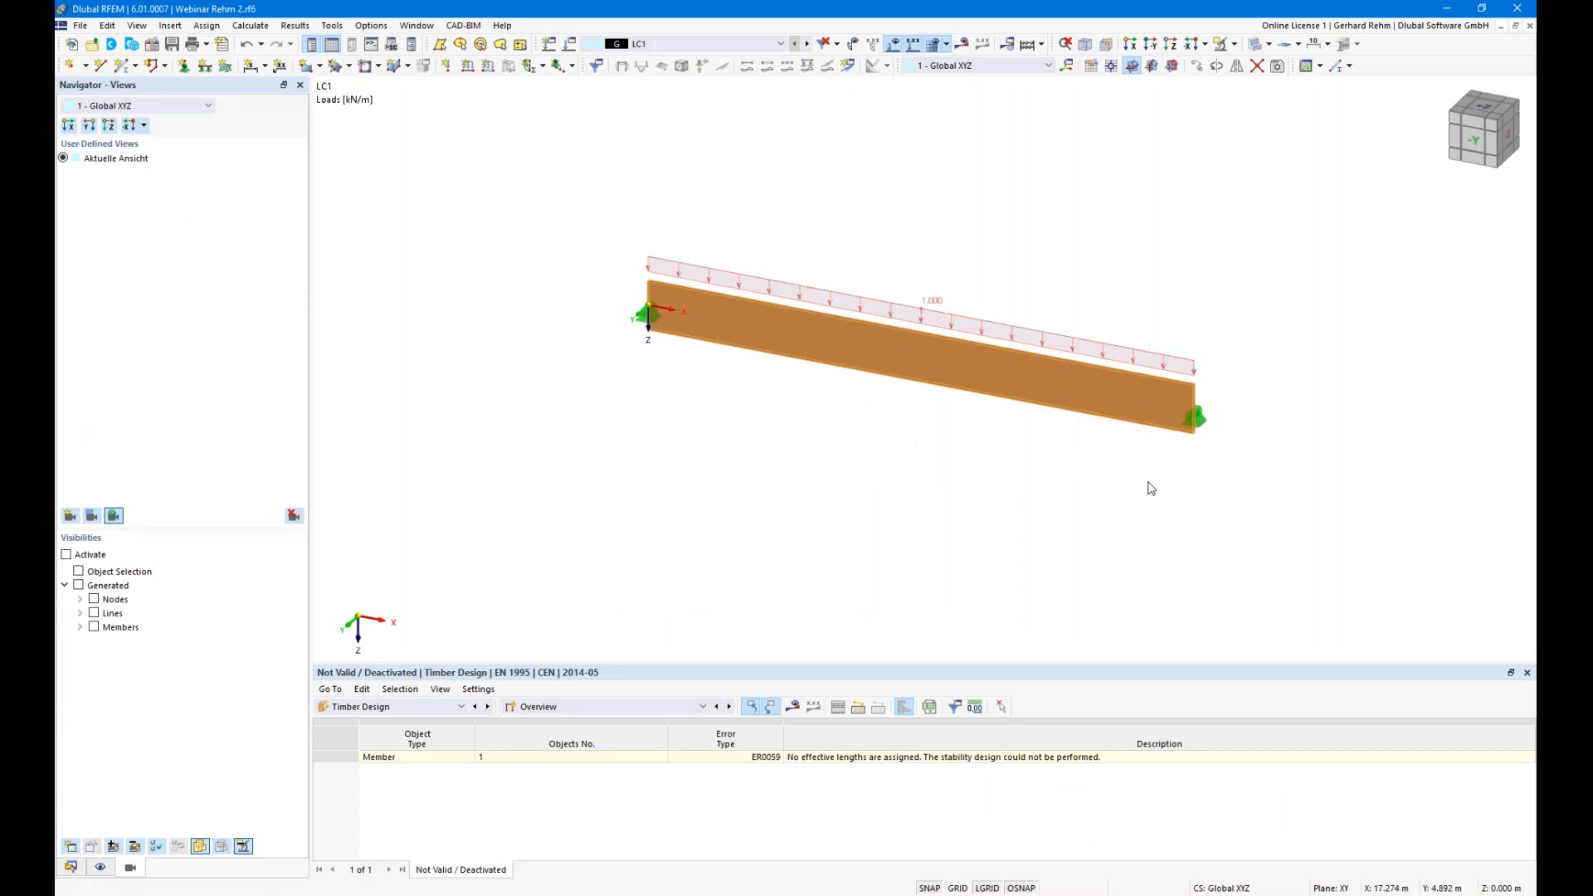
- Inspect the section and material of member 1 and leave its settings as they are
middle_click_drag(1234, 527, 911, 429, "ctrl")
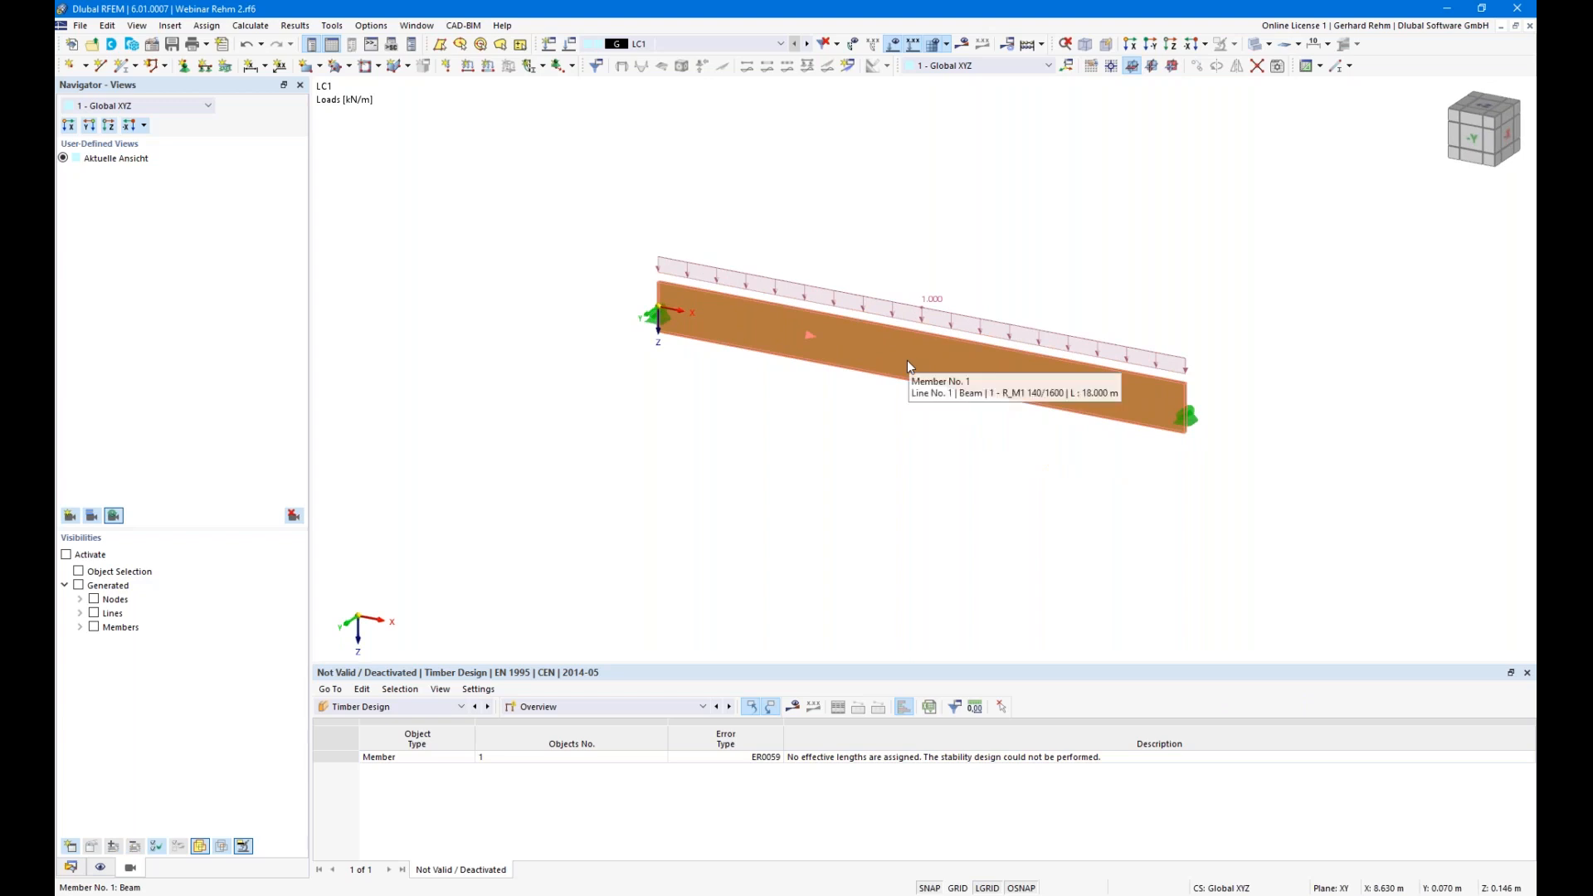
double_click(1127, 407)
left_click(410, 208)
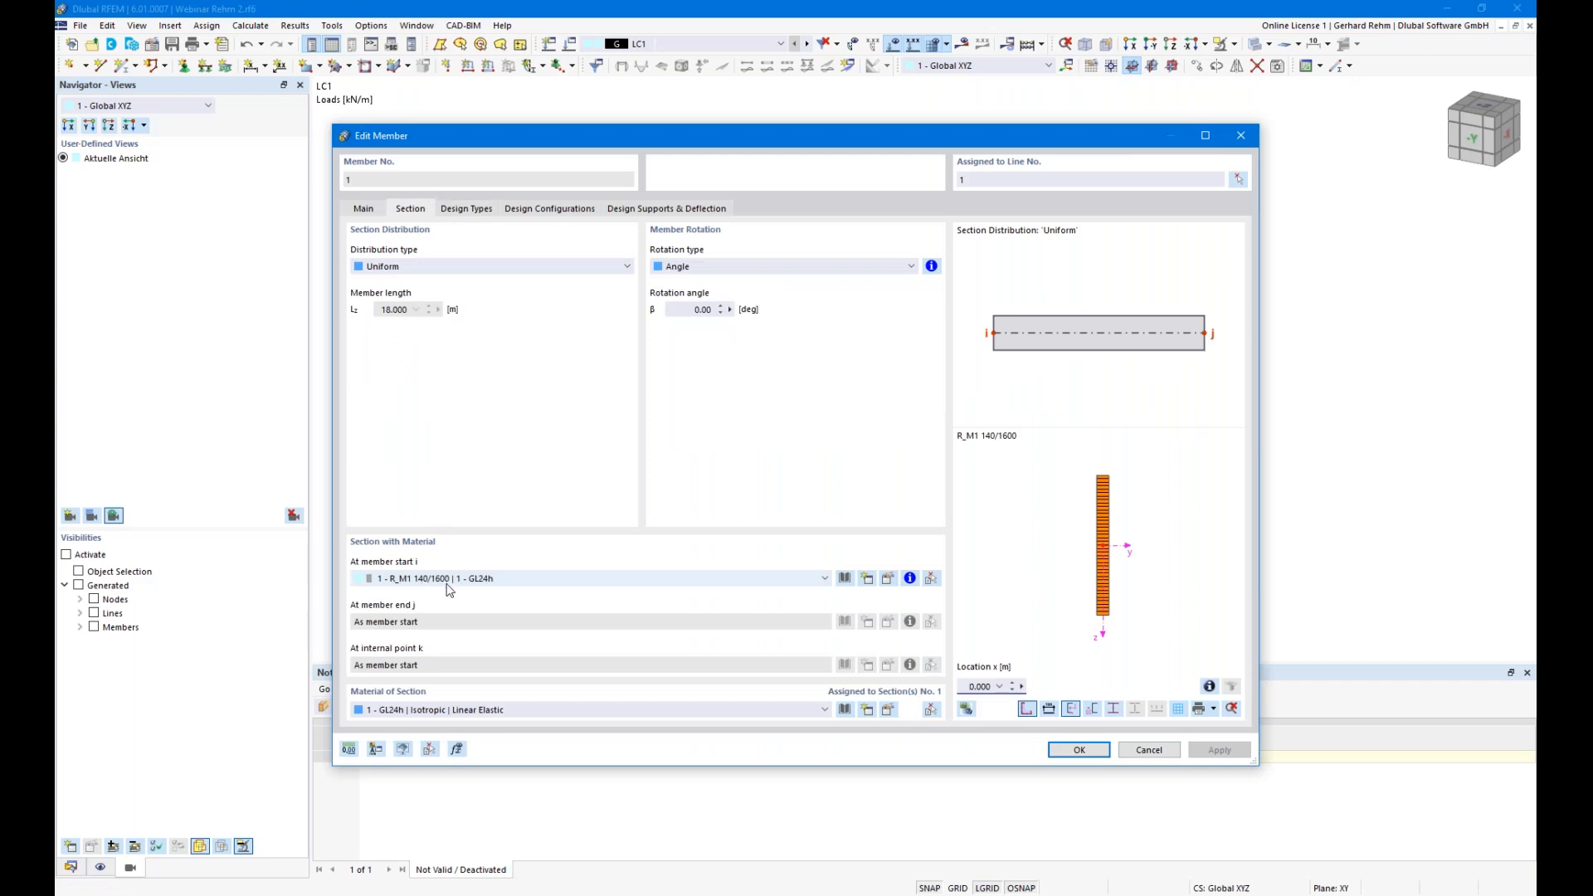
key("Escape")
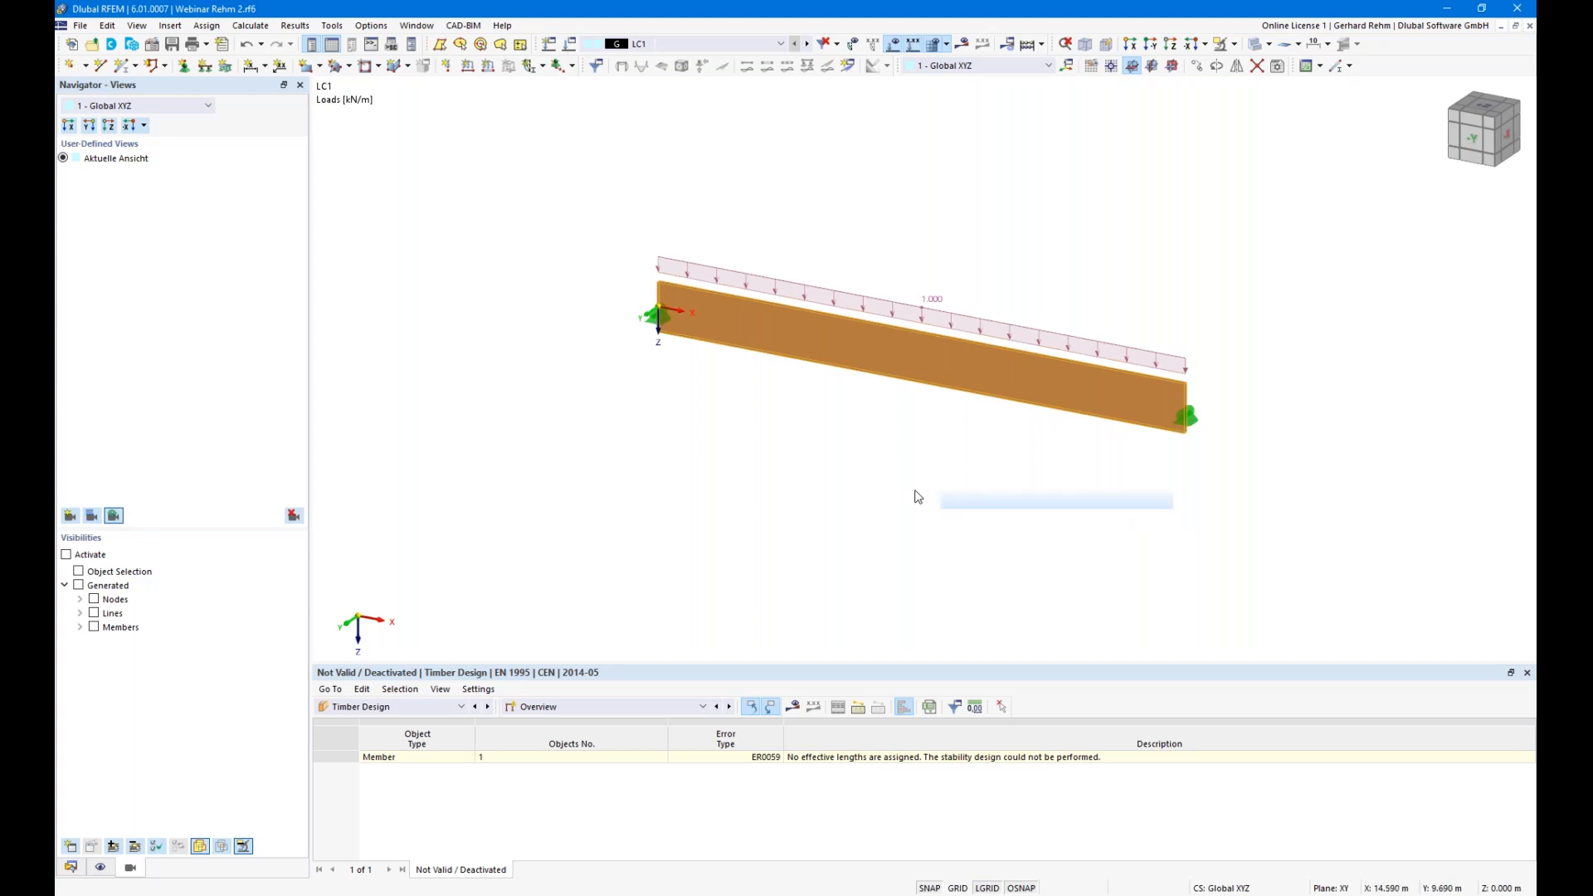
scroll(982, 483, "up", 3)
scroll(980, 477, "down", 3)
mouse_move(980, 481)
middle_mouse_down("ctrl")
mouse_move(758, 423)
mouse_move(979, 483)
middle_mouse_up("ctrl")
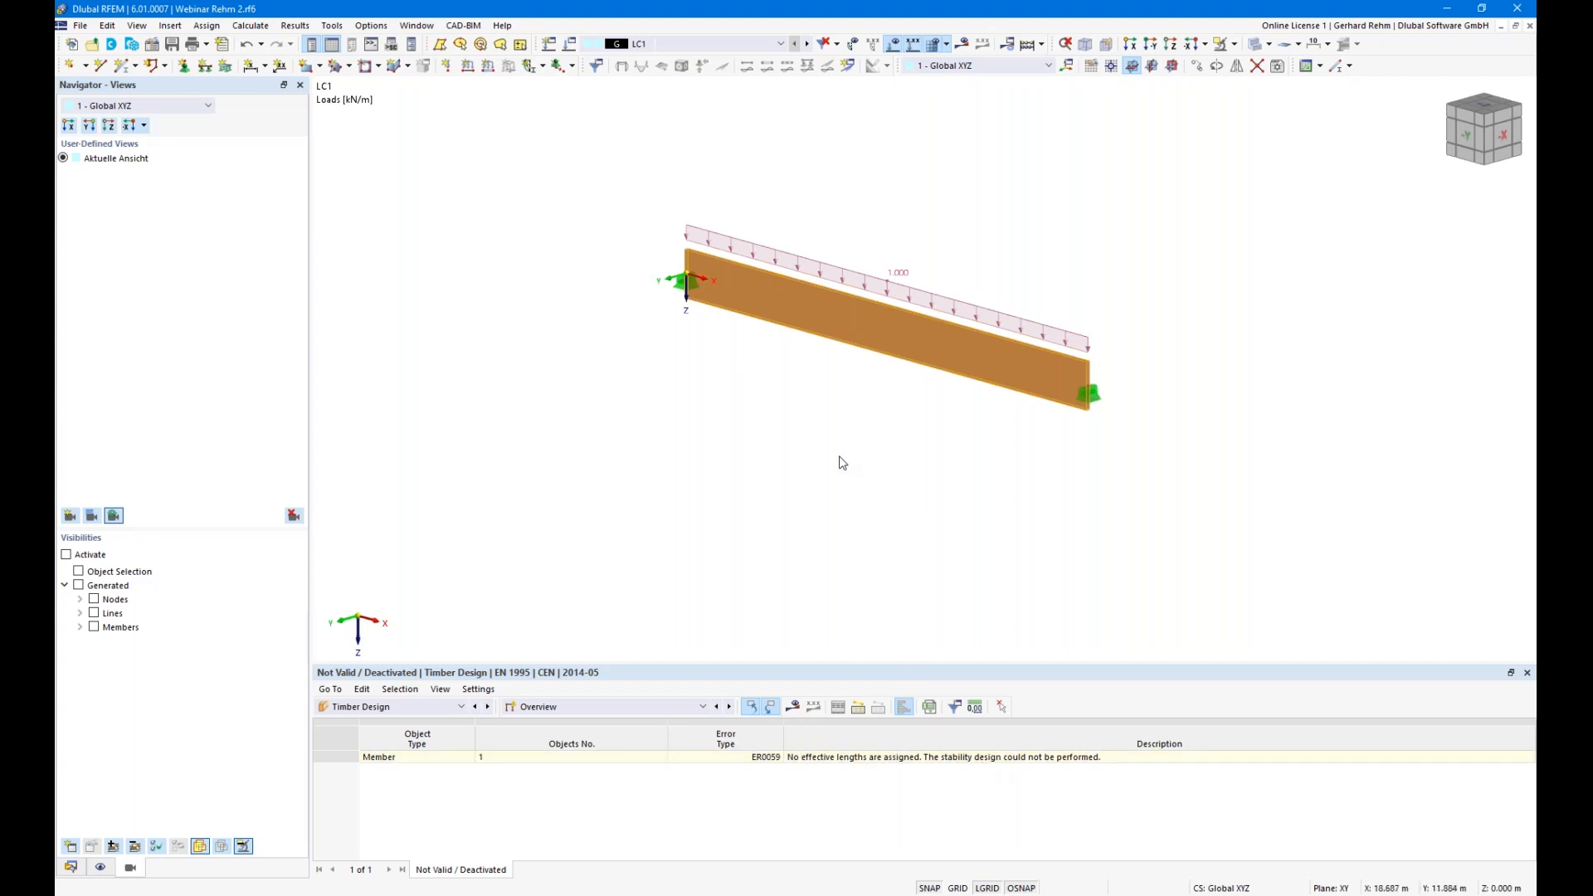
- Show the design ratios on members by design situation and review the shear and bending section proofs
left_click(730, 707)
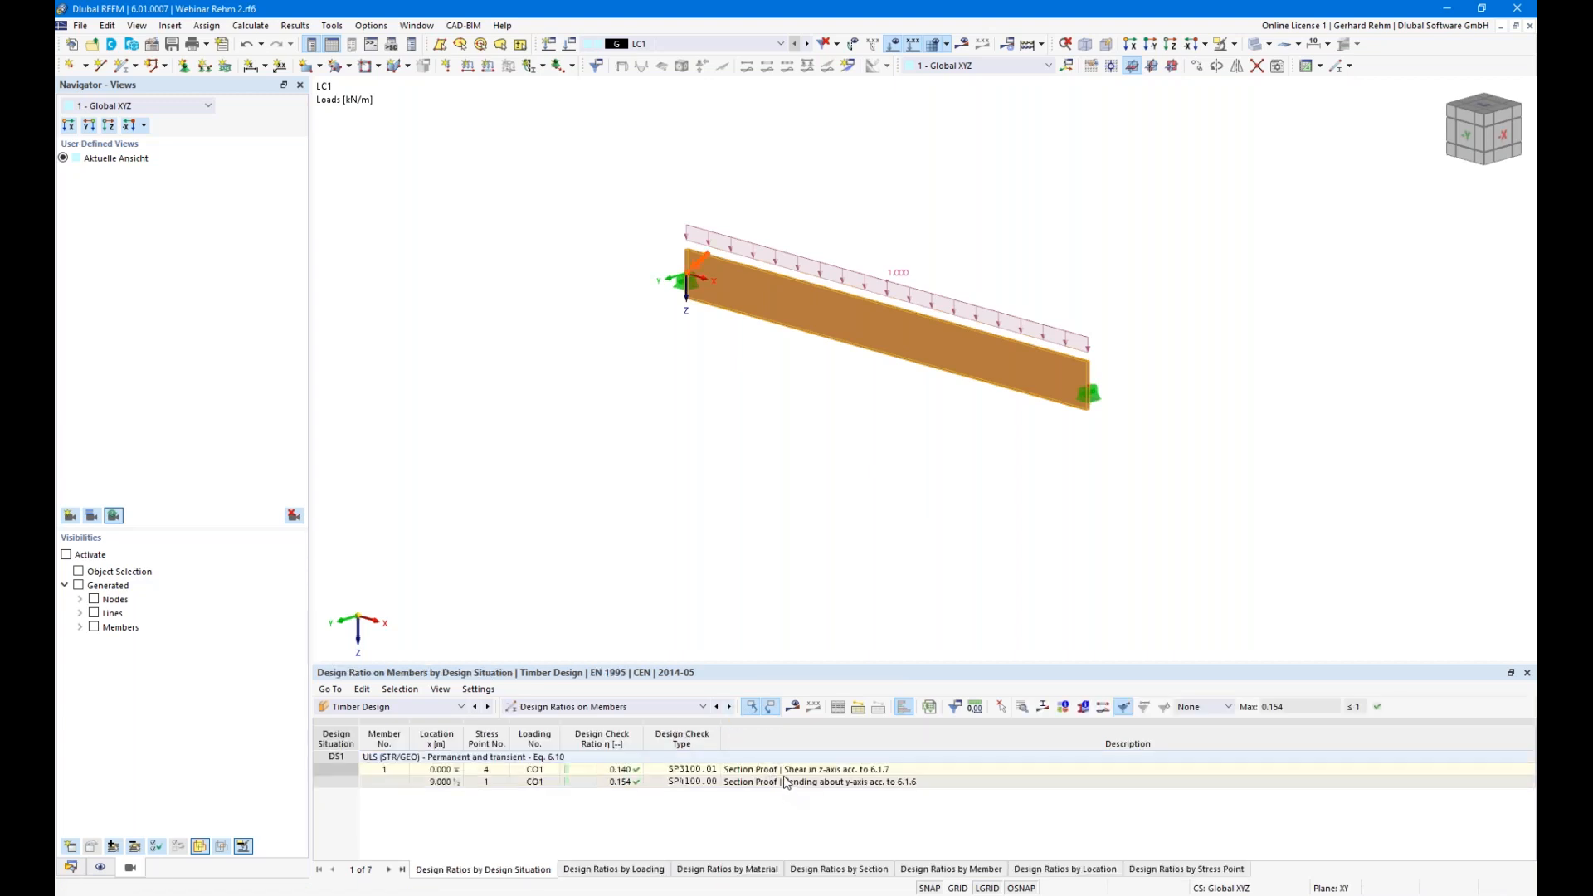
left_click(830, 769)
left_click(815, 784)
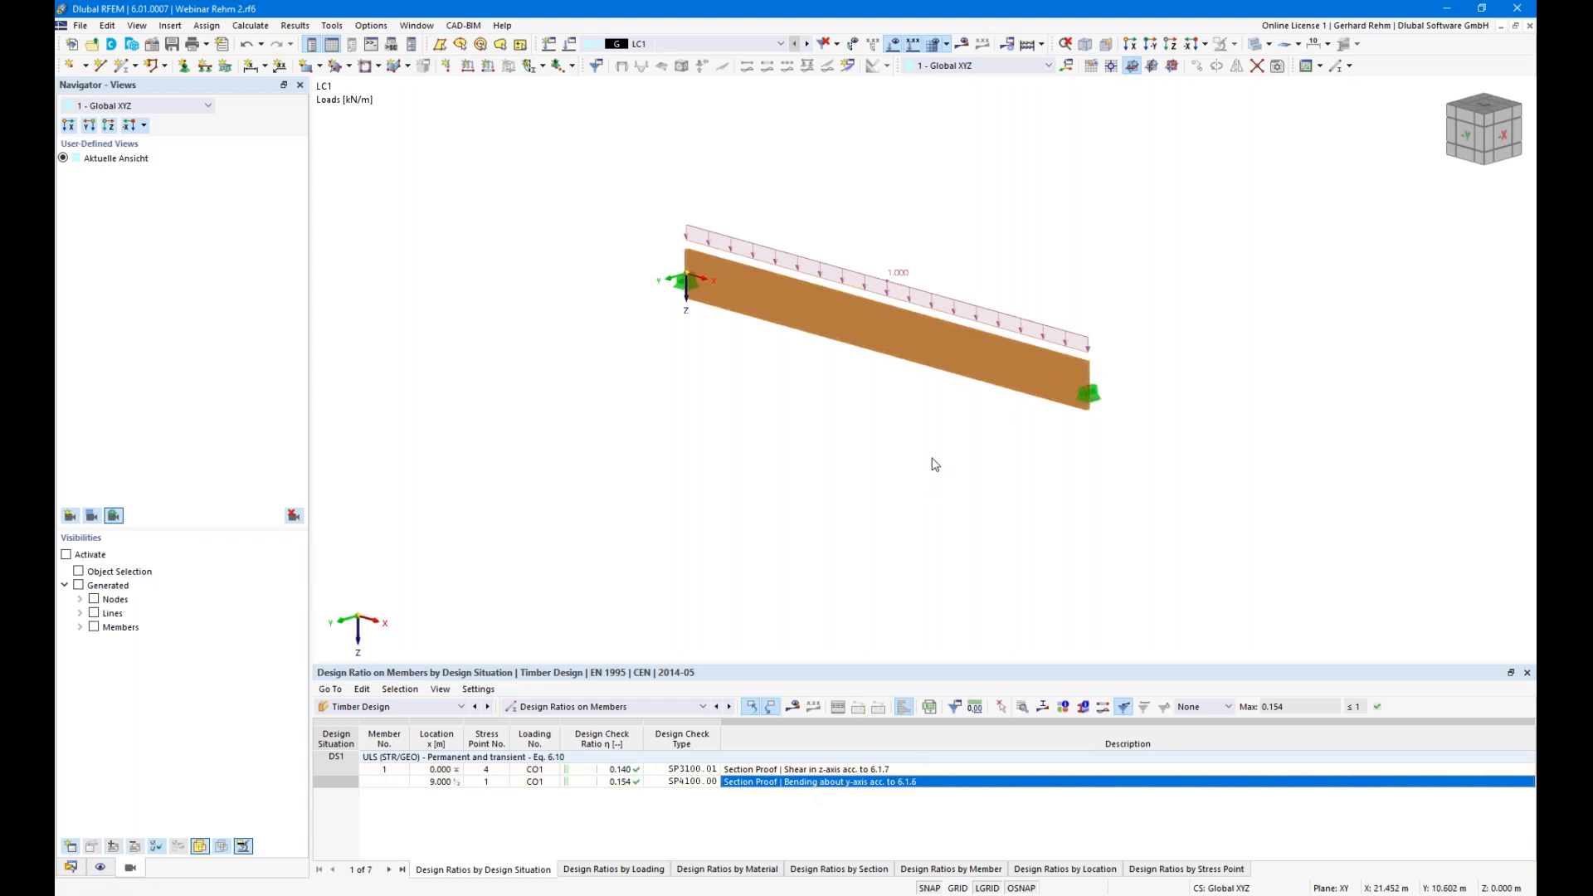
- Create new timber effective lengths for member 1 that consider only lateral-torsional buckling, with flexural buckling about both axes excluded
double_click(952, 360)
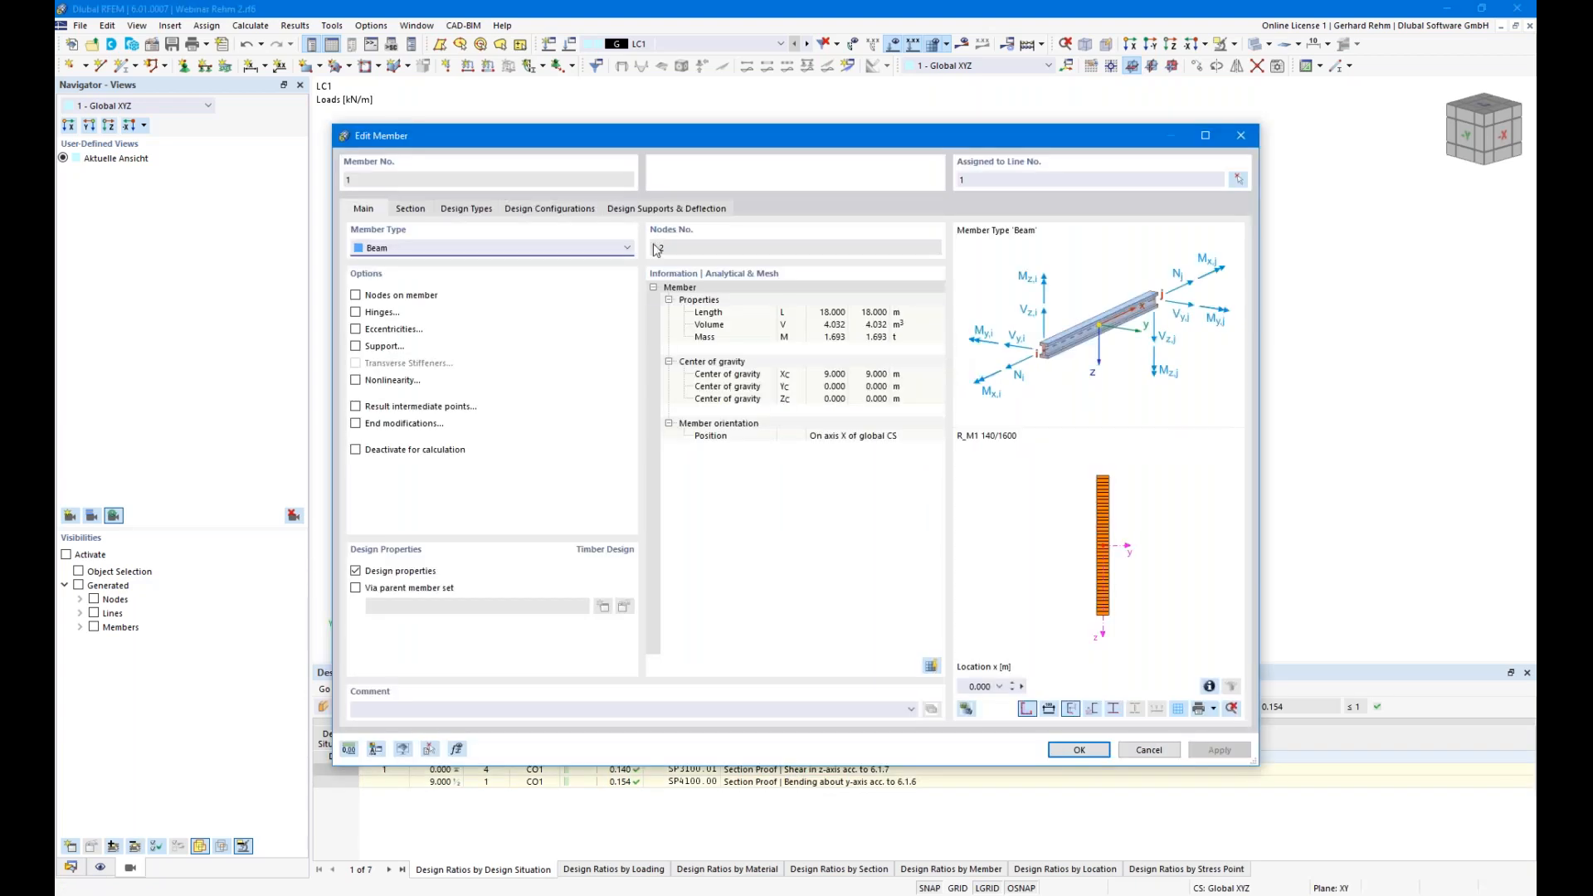
left_click(485, 211)
left_click(891, 267)
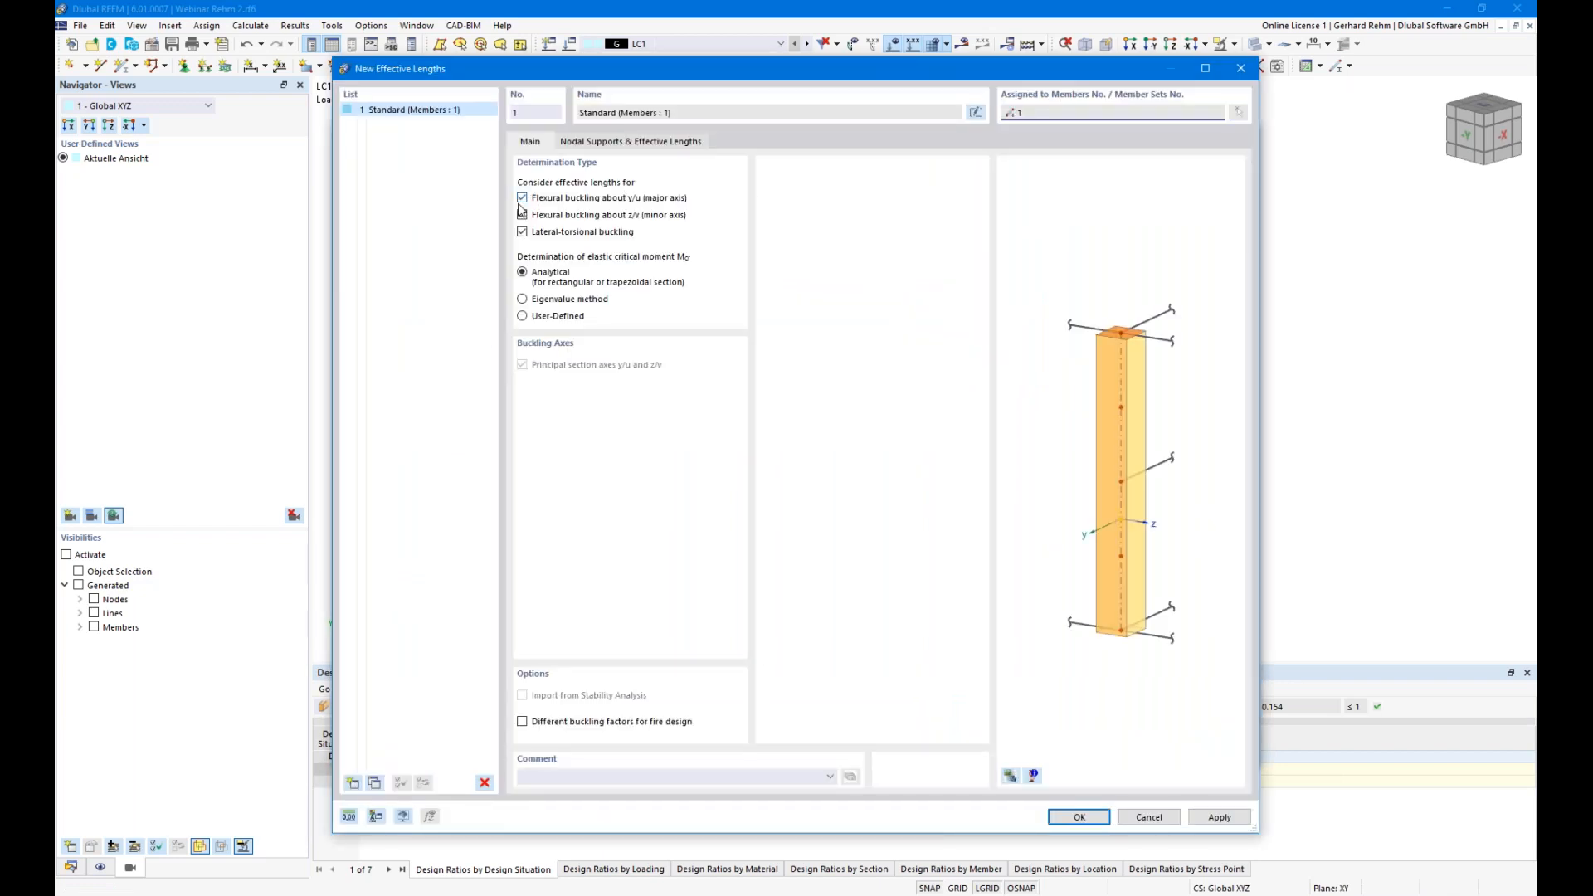
left_click(522, 198)
left_click(599, 144)
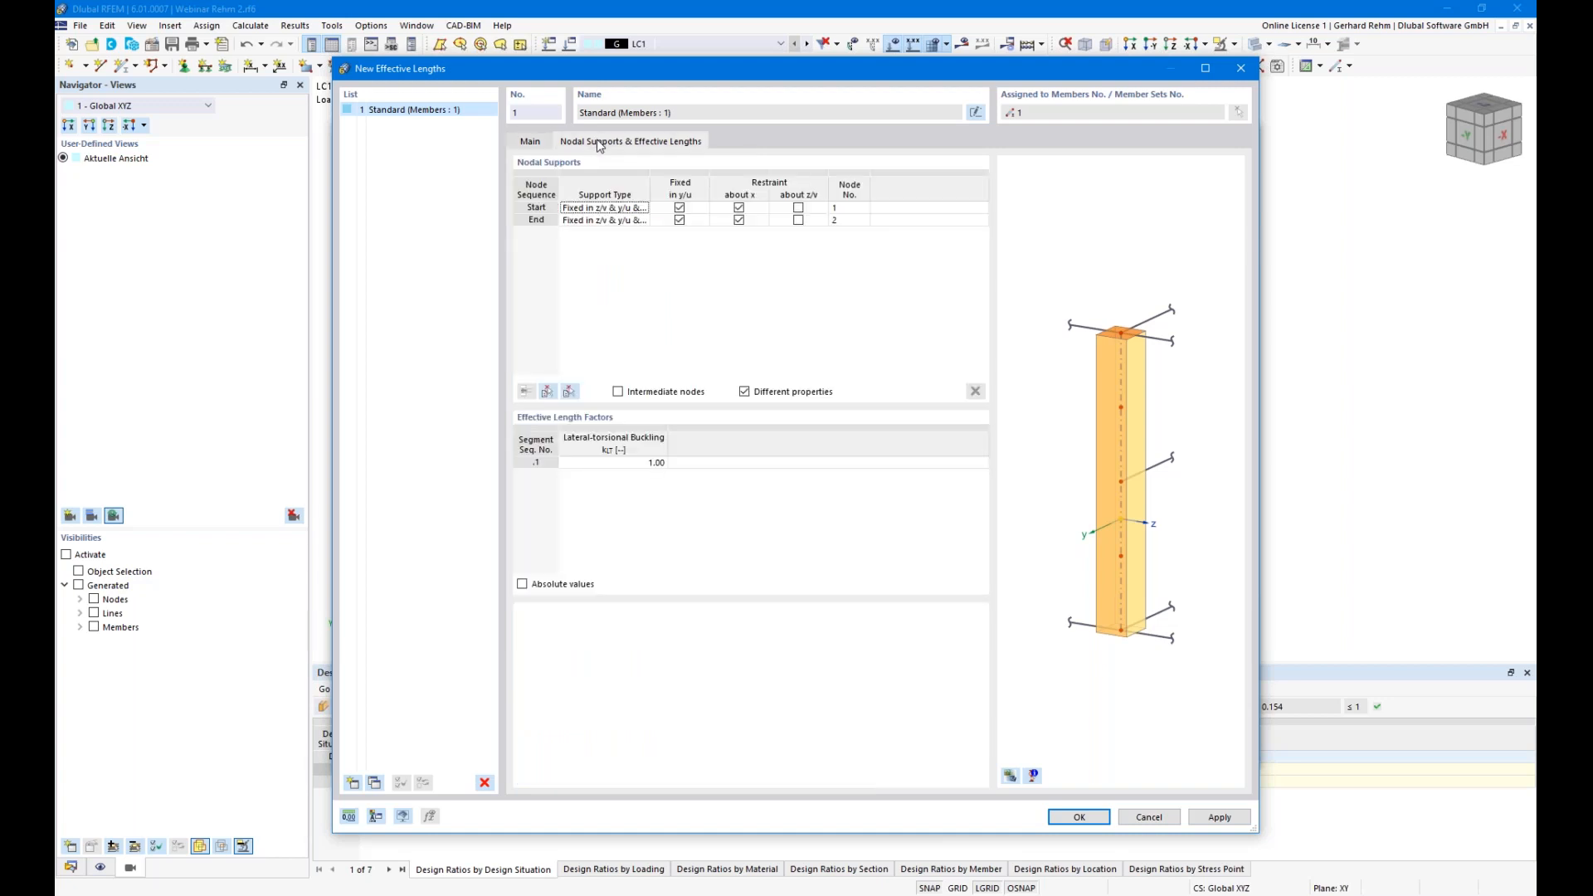
- Set the lateral-torsional buckling factor kLT to 0.885 and accept the effective lengths for member 1
double_click(606, 462)
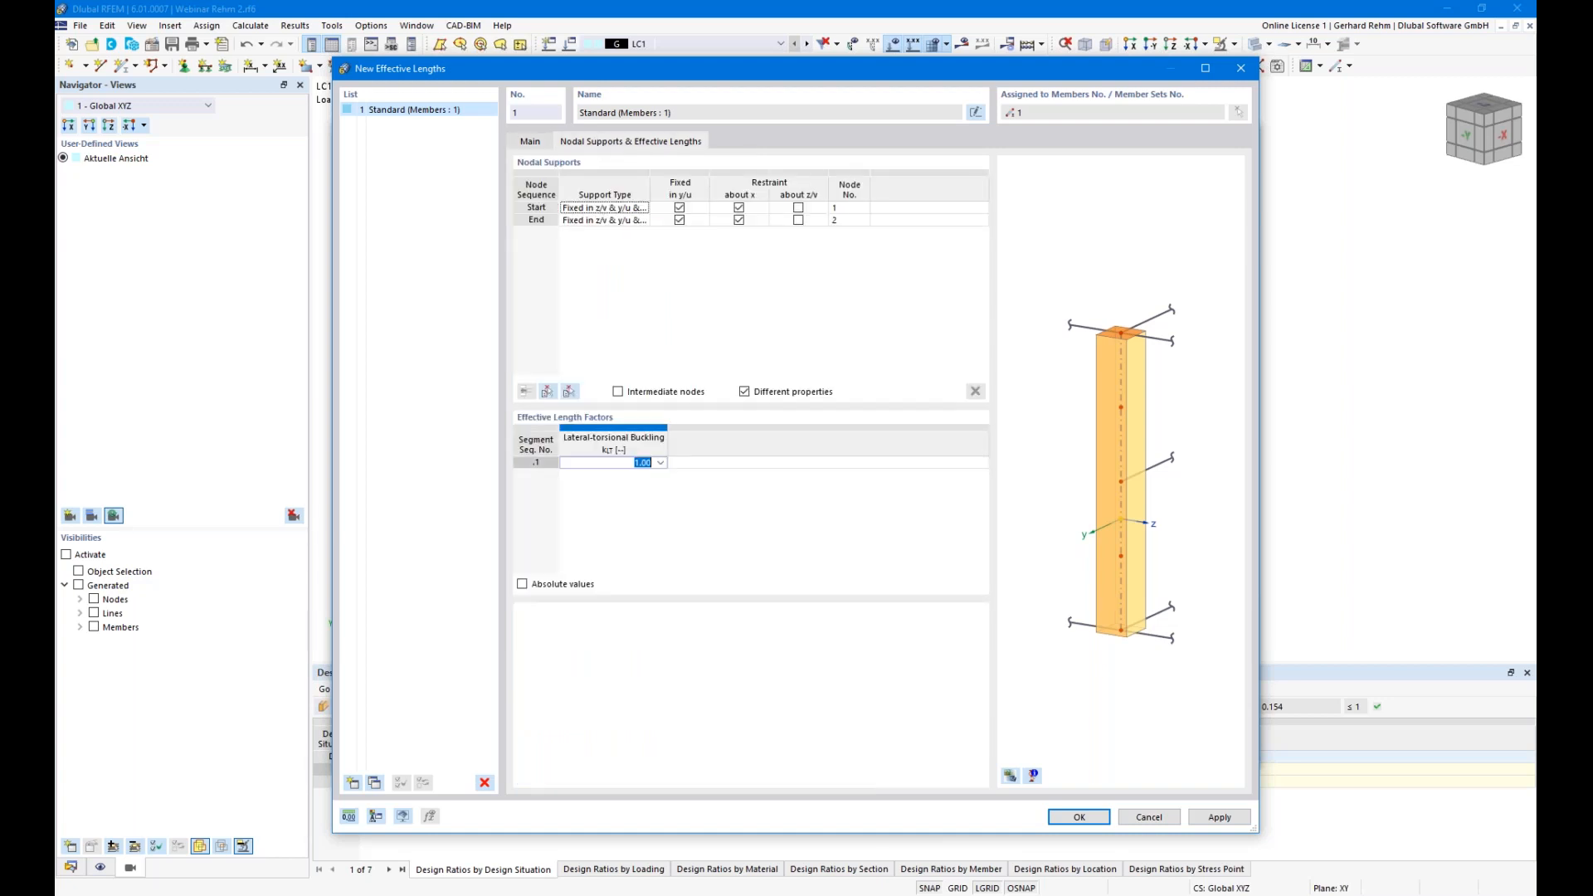
left_click(634, 463)
left_click_drag(826, 78, 733, 110)
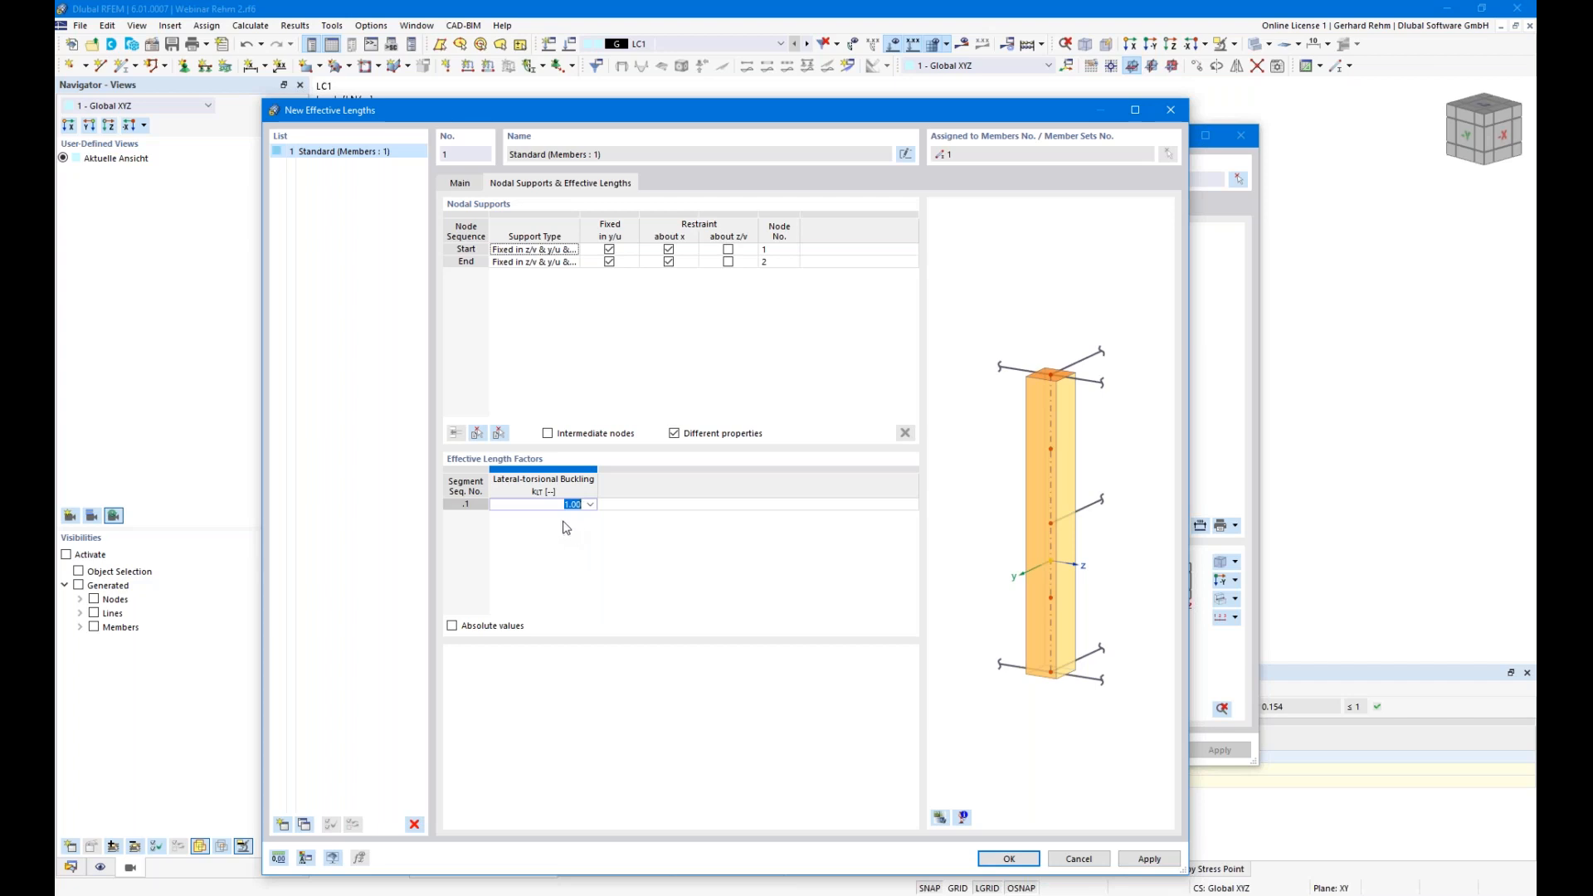
type("0,885")
left_click(605, 503)
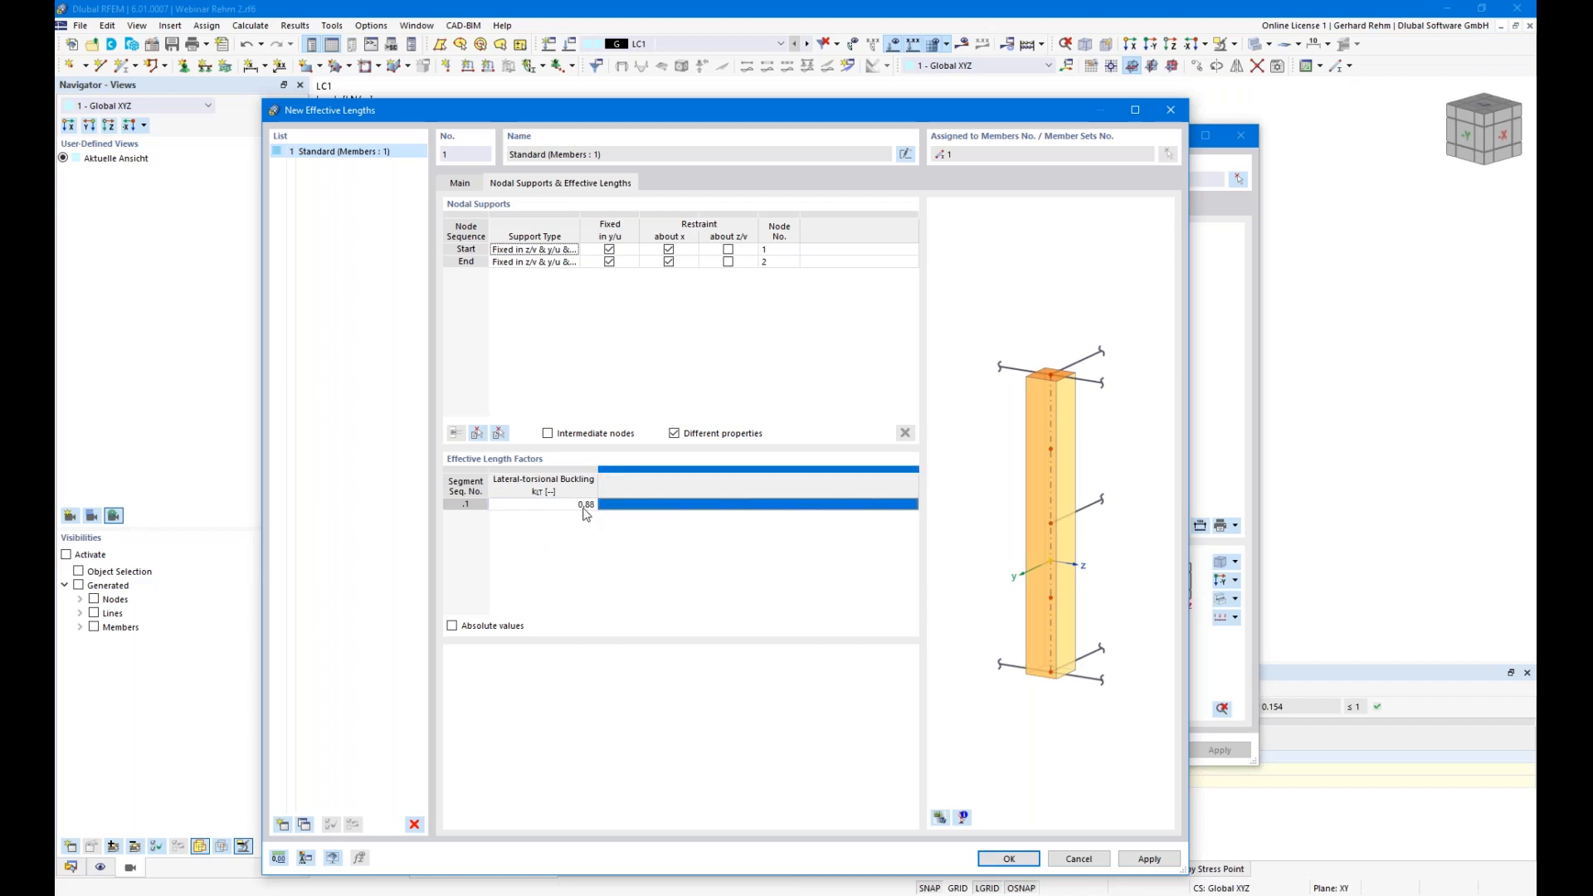
left_click(1009, 859)
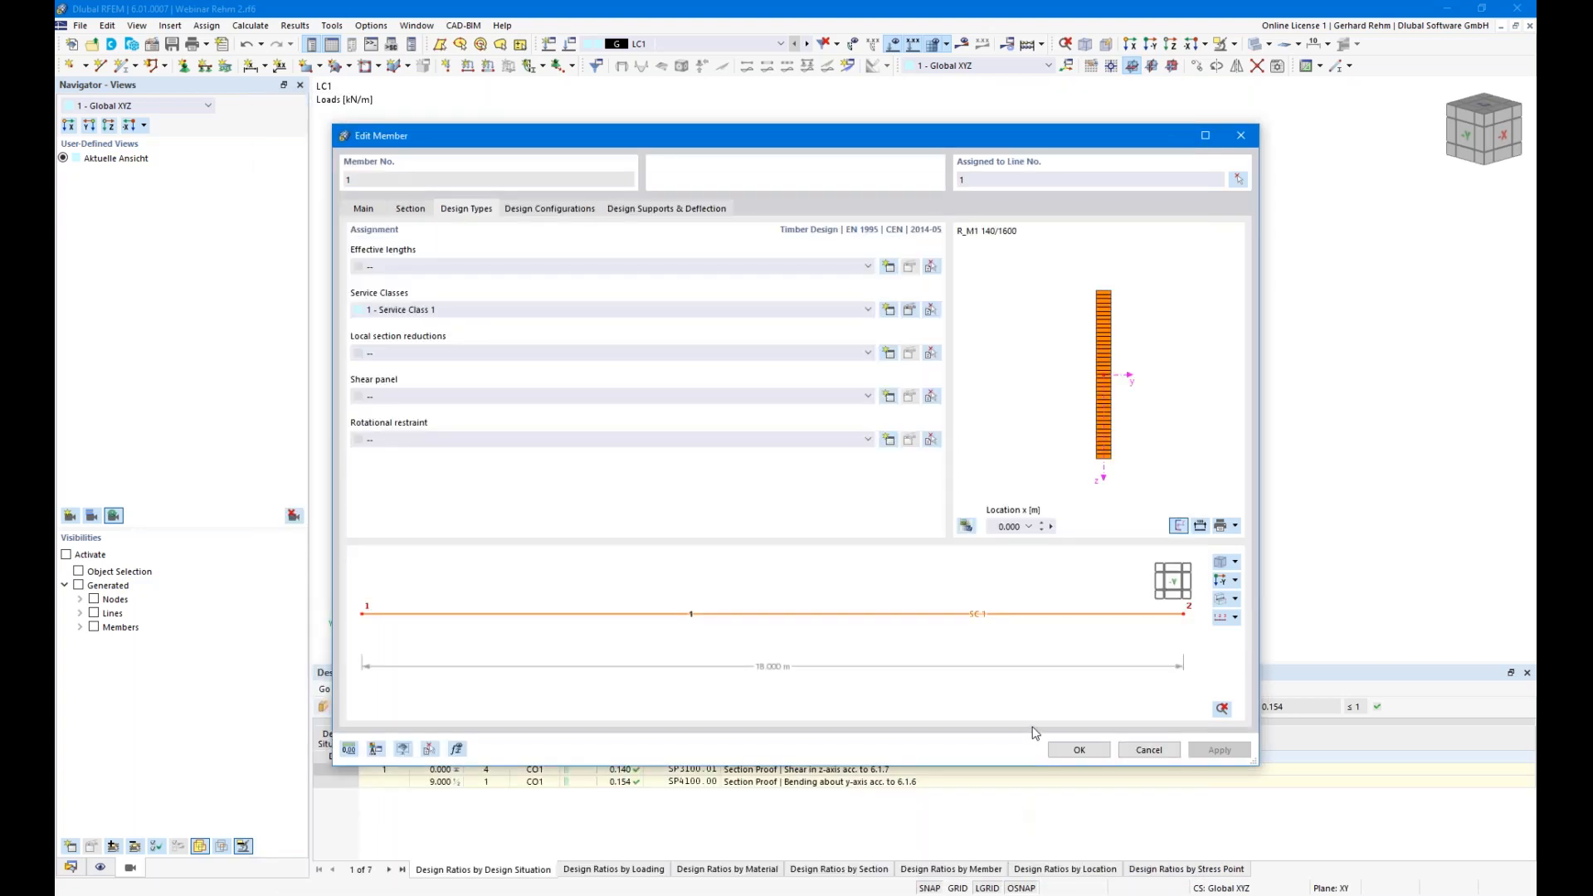
left_click(1080, 750)
- Inspect the beam's support symbols and switch the display of member effective lengths off and on again
scroll(1070, 407, "up", 5)
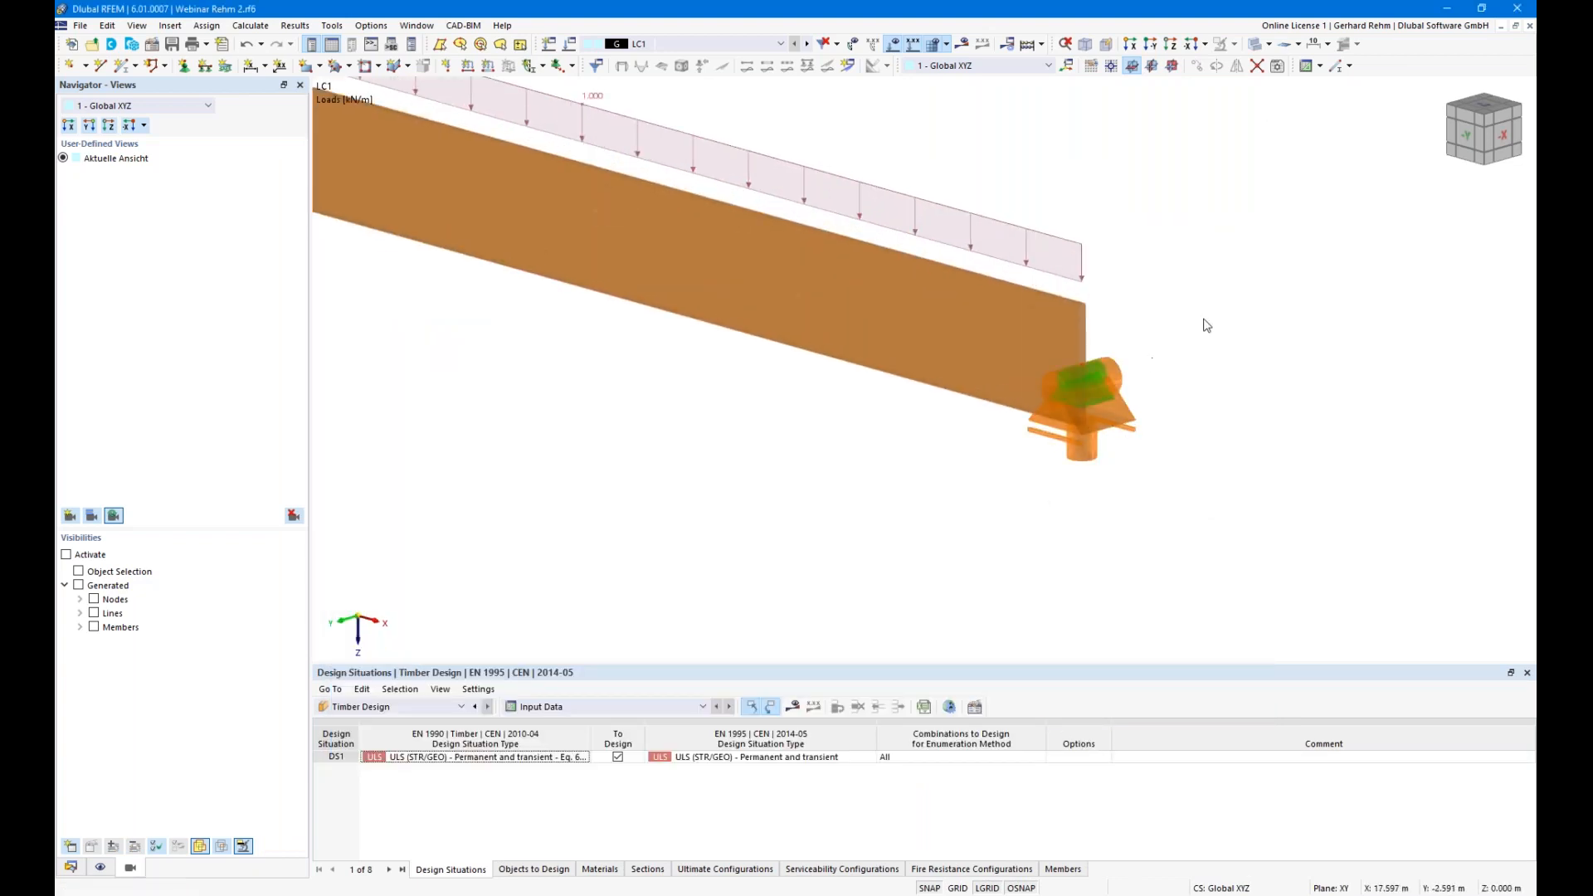
scroll(1119, 411, "down", 5)
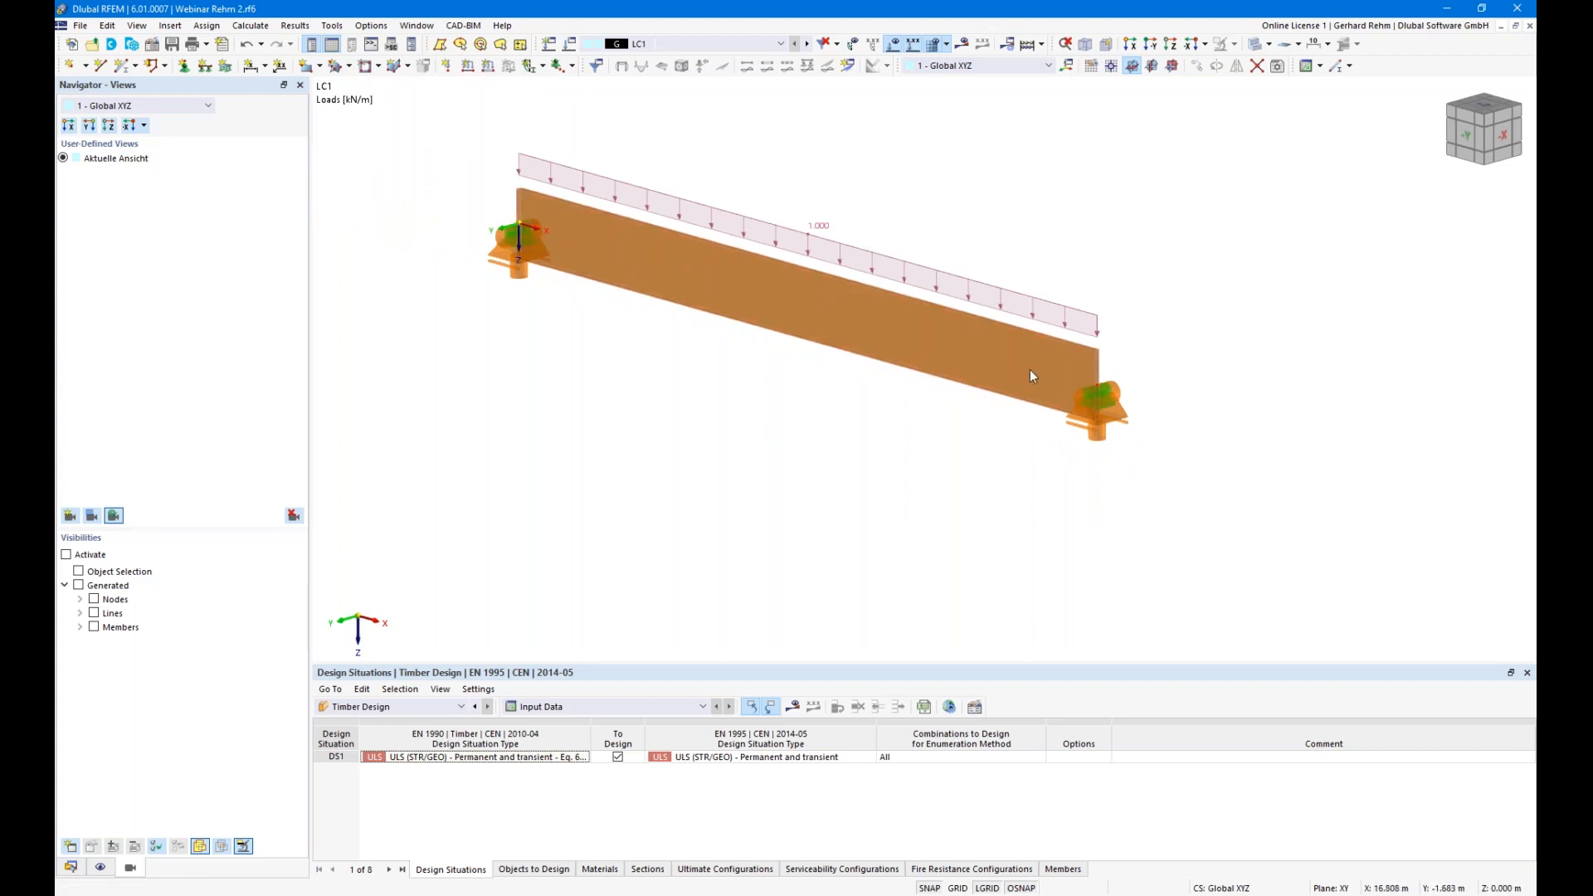
left_click(101, 867)
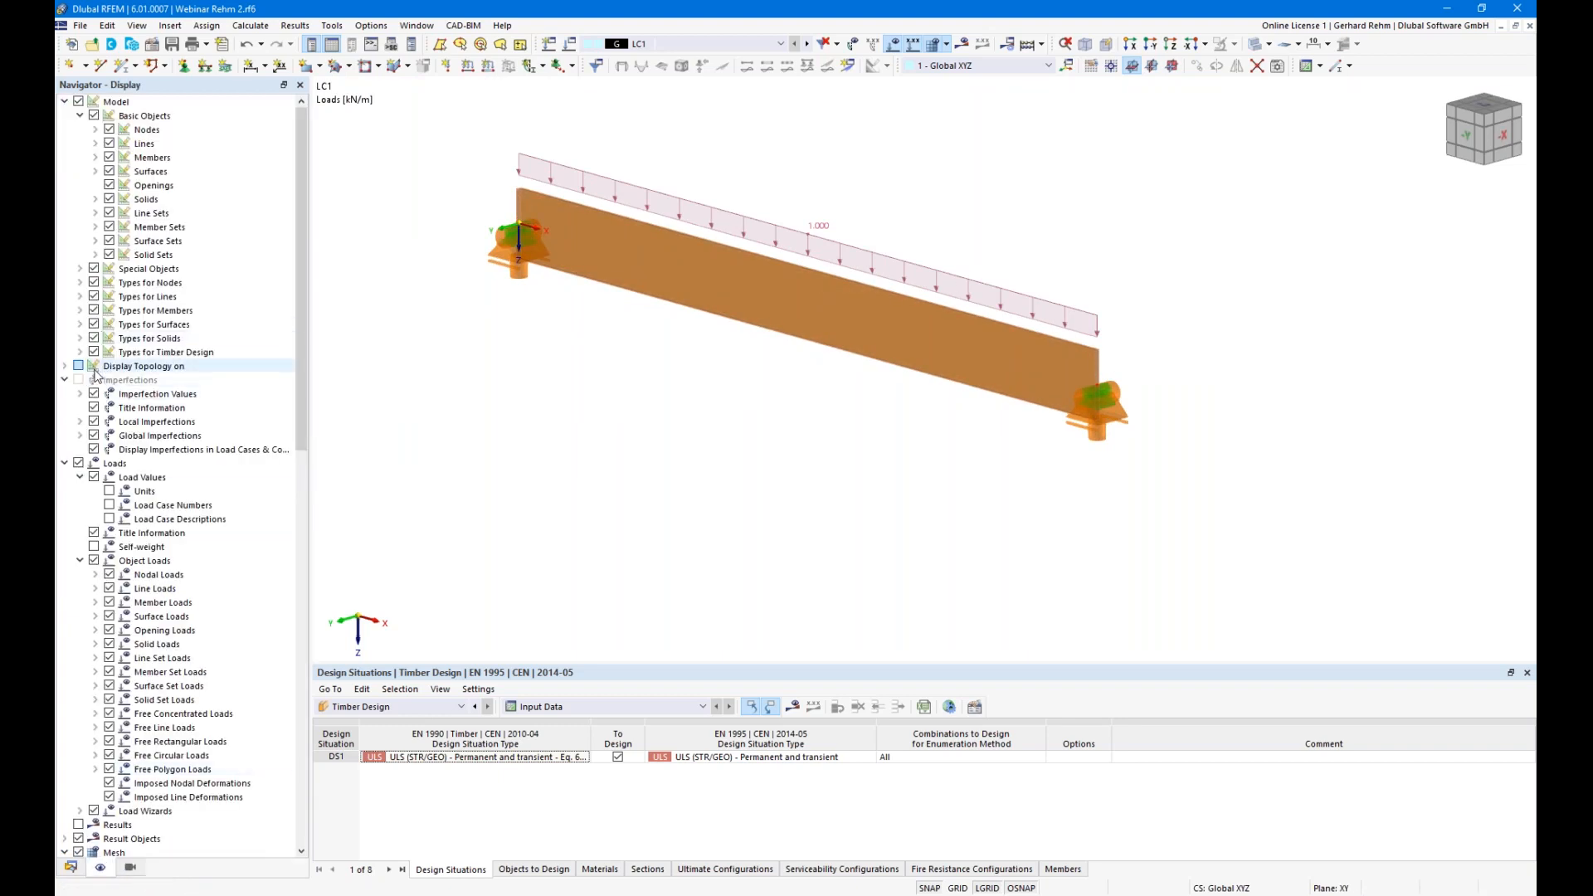
left_click(81, 353)
left_click(109, 369)
left_click(109, 367)
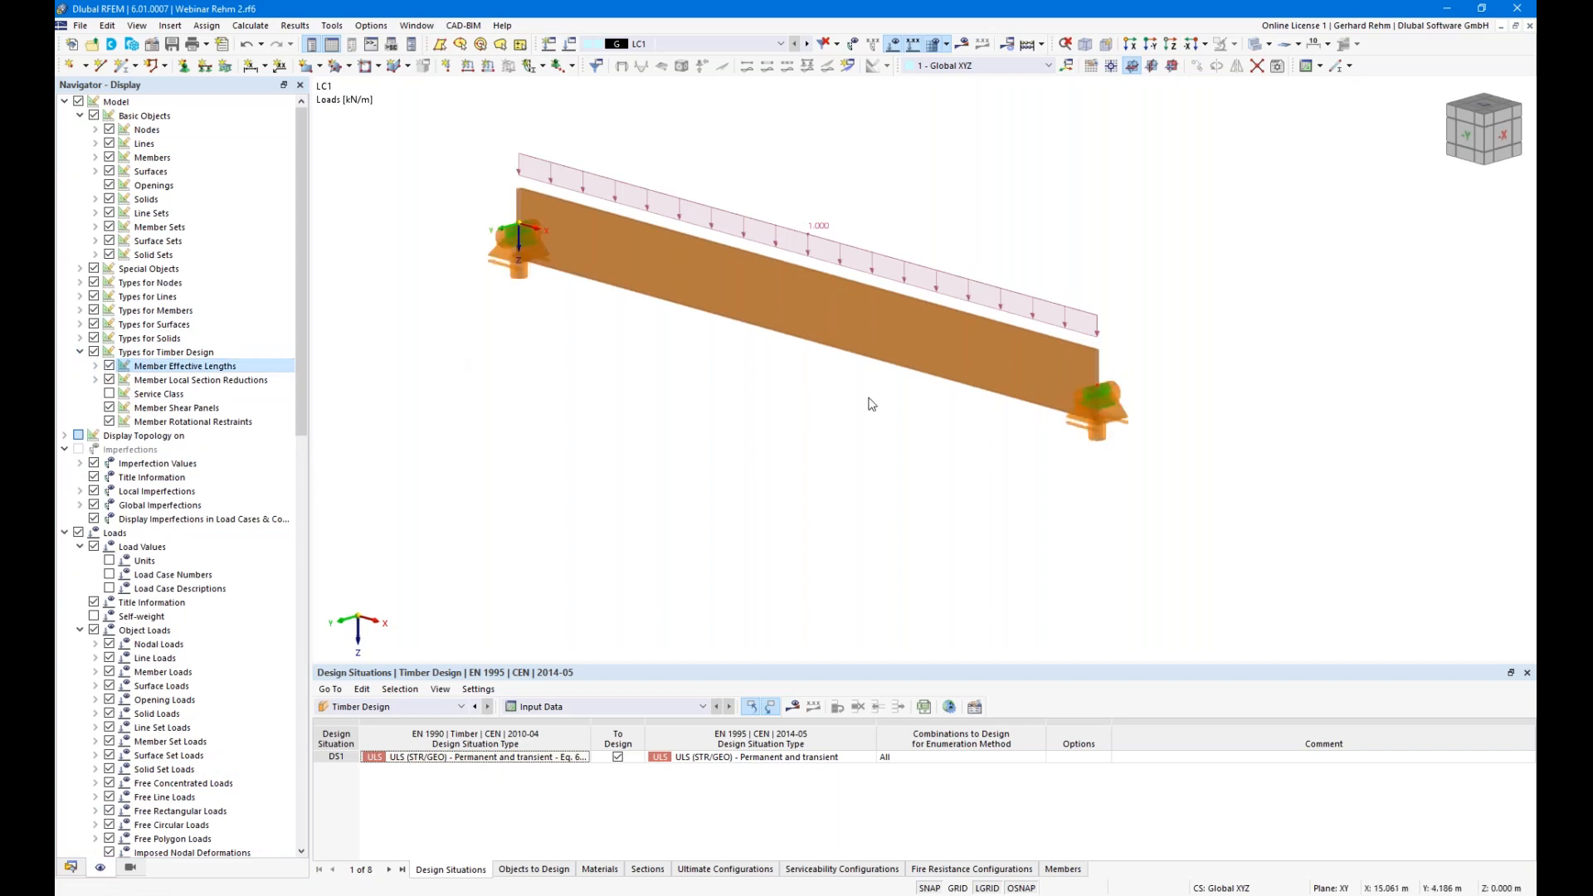
- Run the Timber Design calculation and show the design ratios on member 1
scroll(863, 405, "down", 1)
left_click(767, 710)
key("Return")
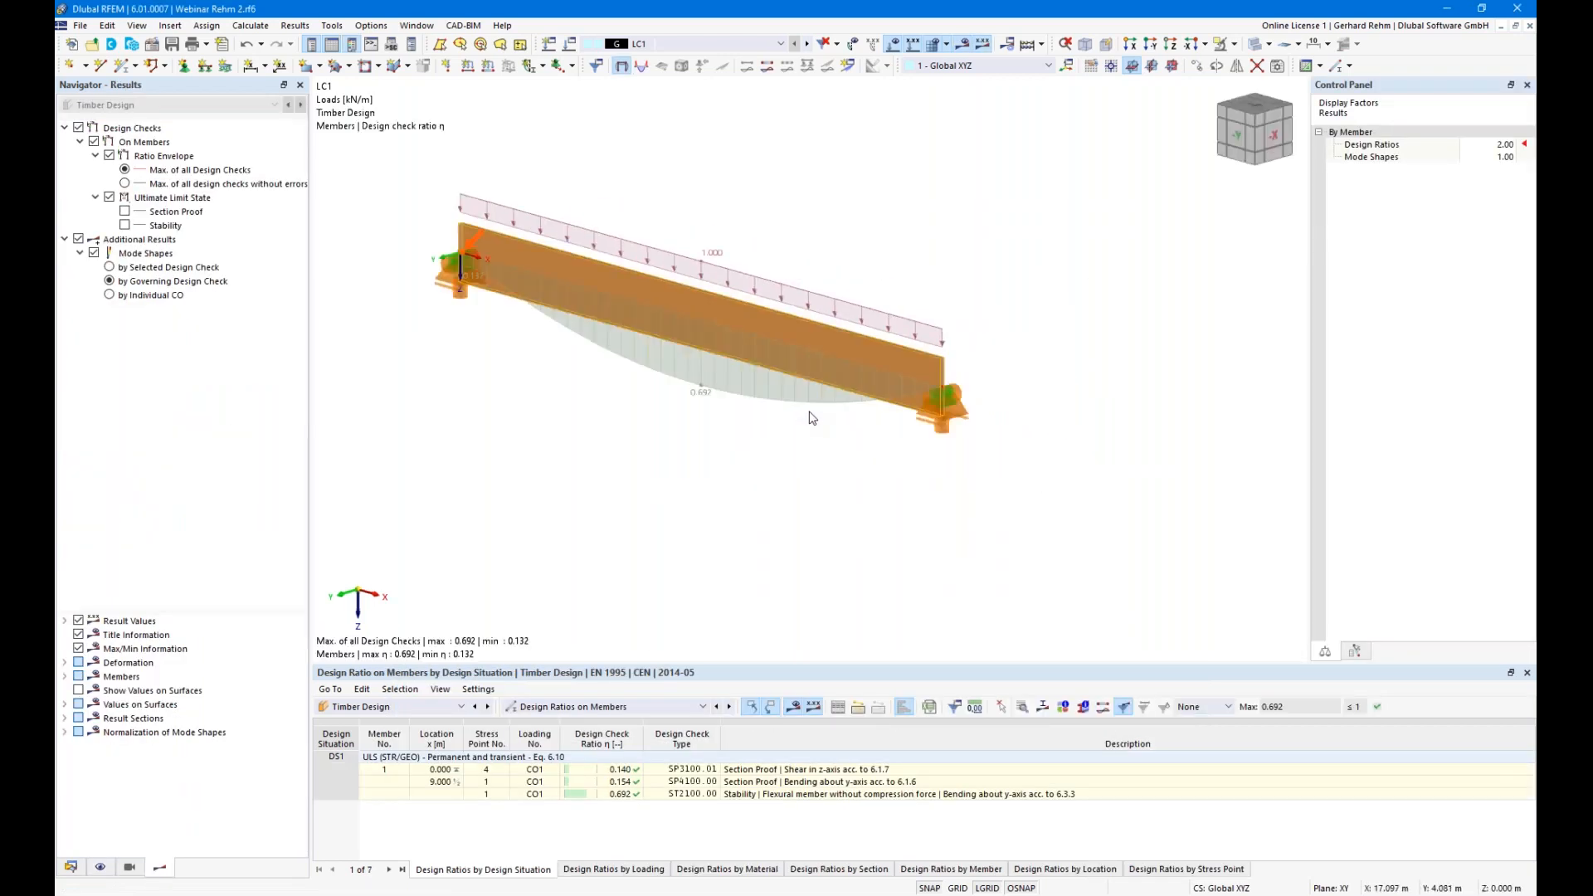
- Examine the design check details of stability check ST2100 for member 1, including the critical bending stress formula
scroll(826, 497, "down", 2)
middle_click_drag(828, 492, 1064, 467)
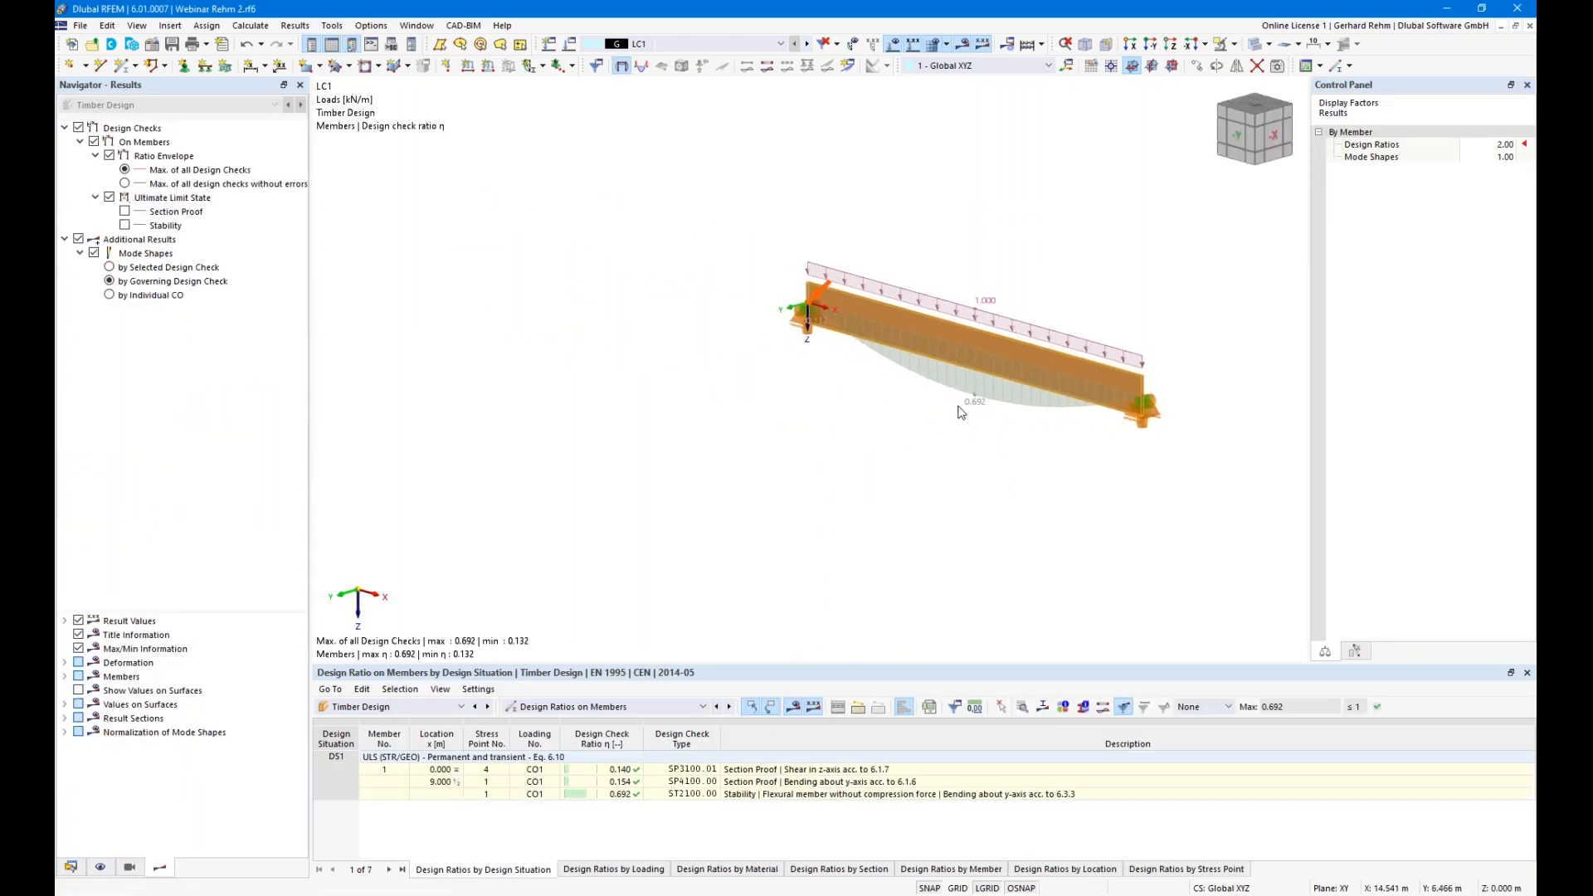
double_click(618, 795)
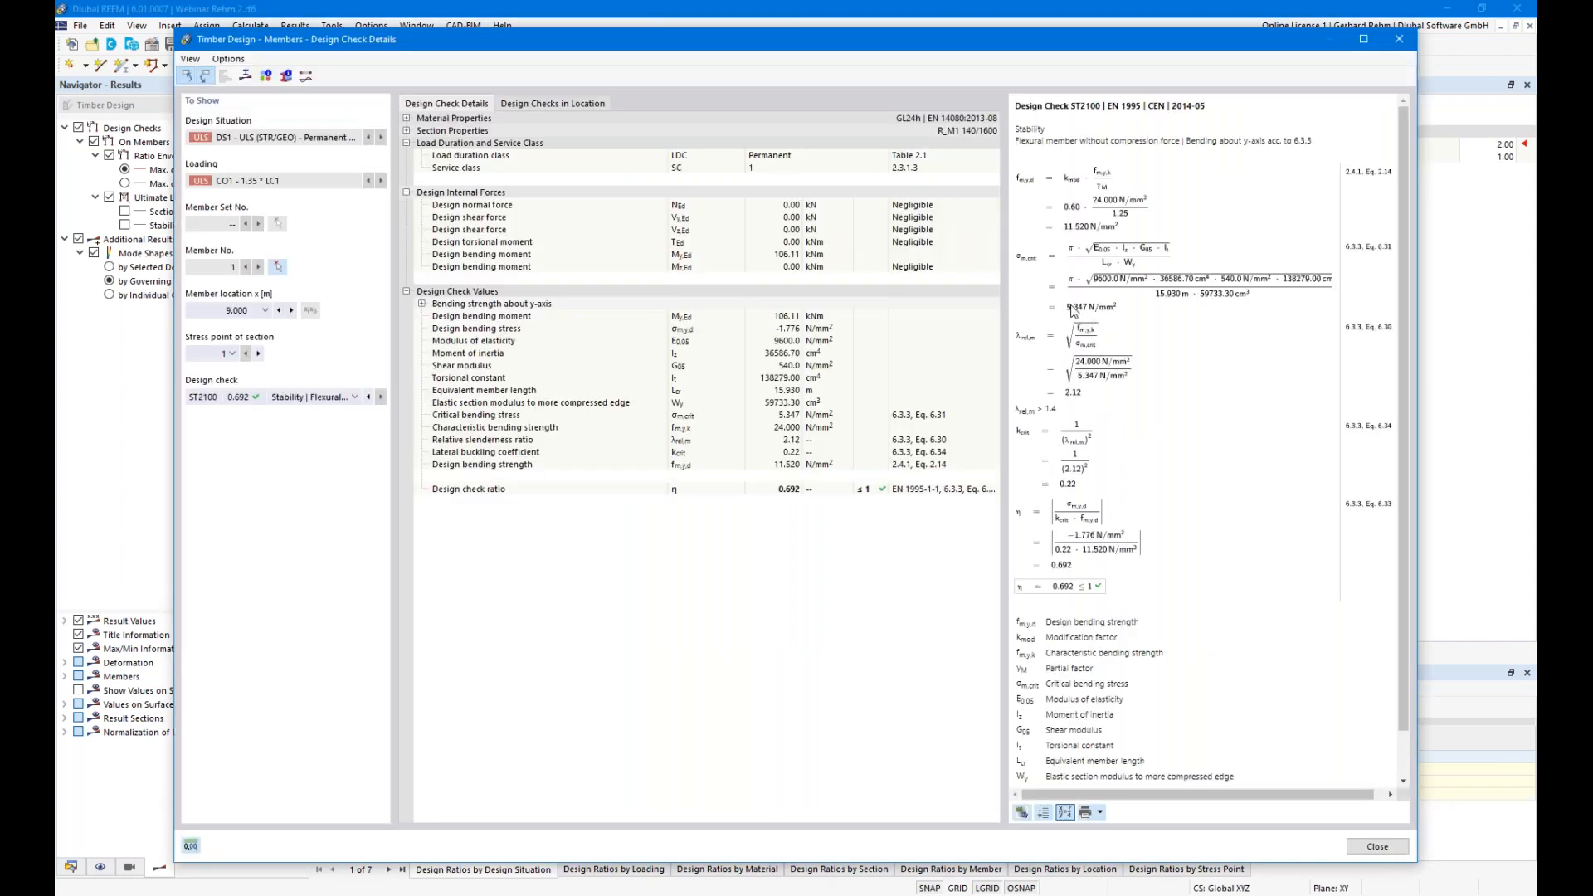
left_click(1191, 297)
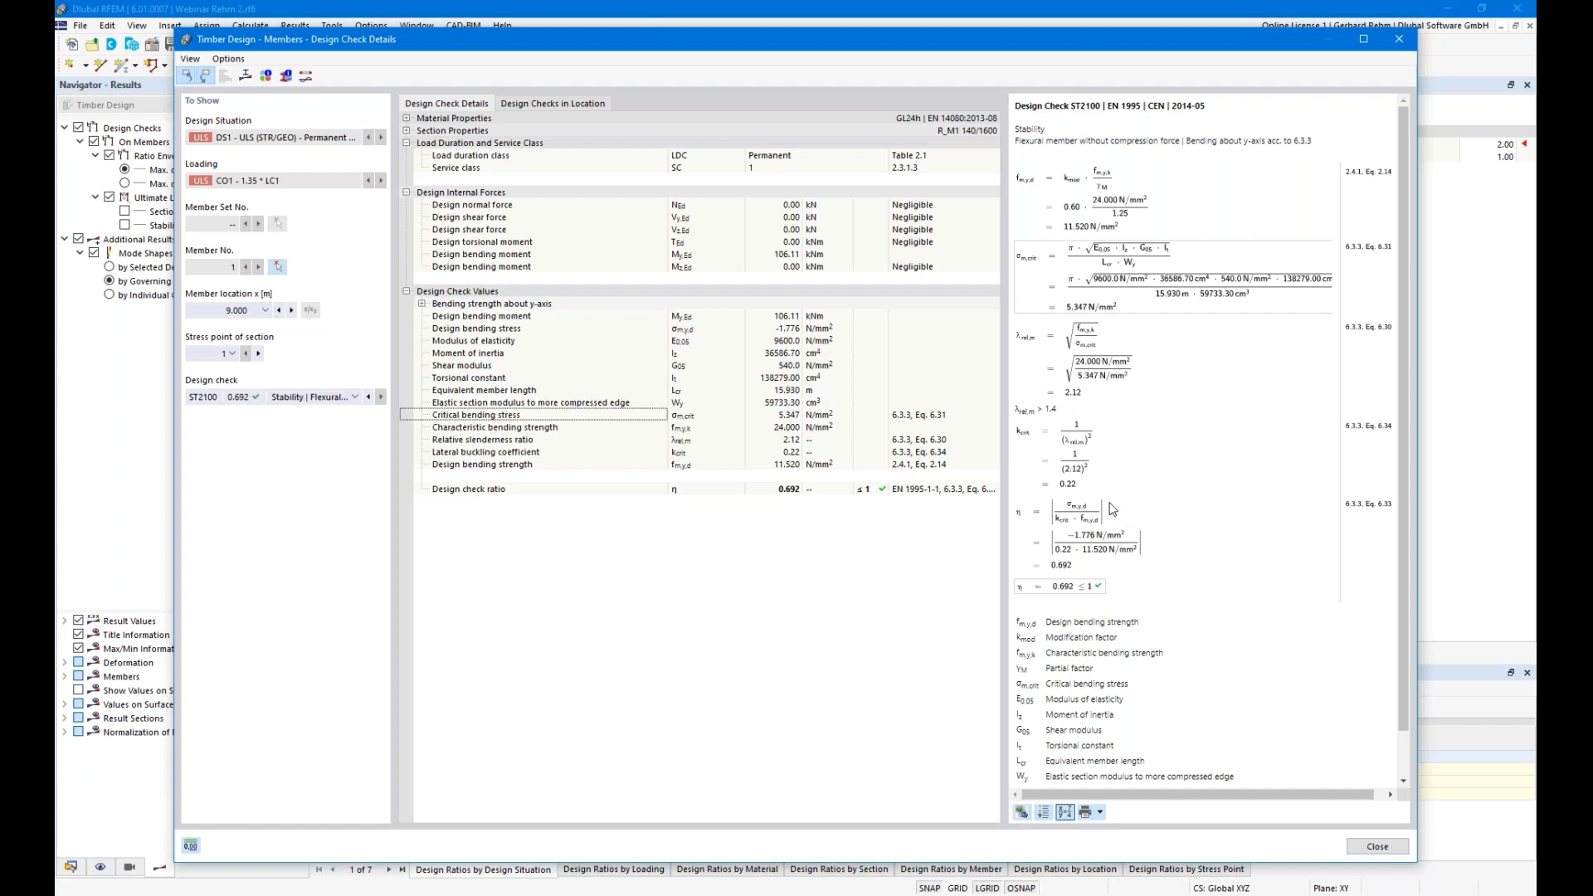
left_click(1376, 846)
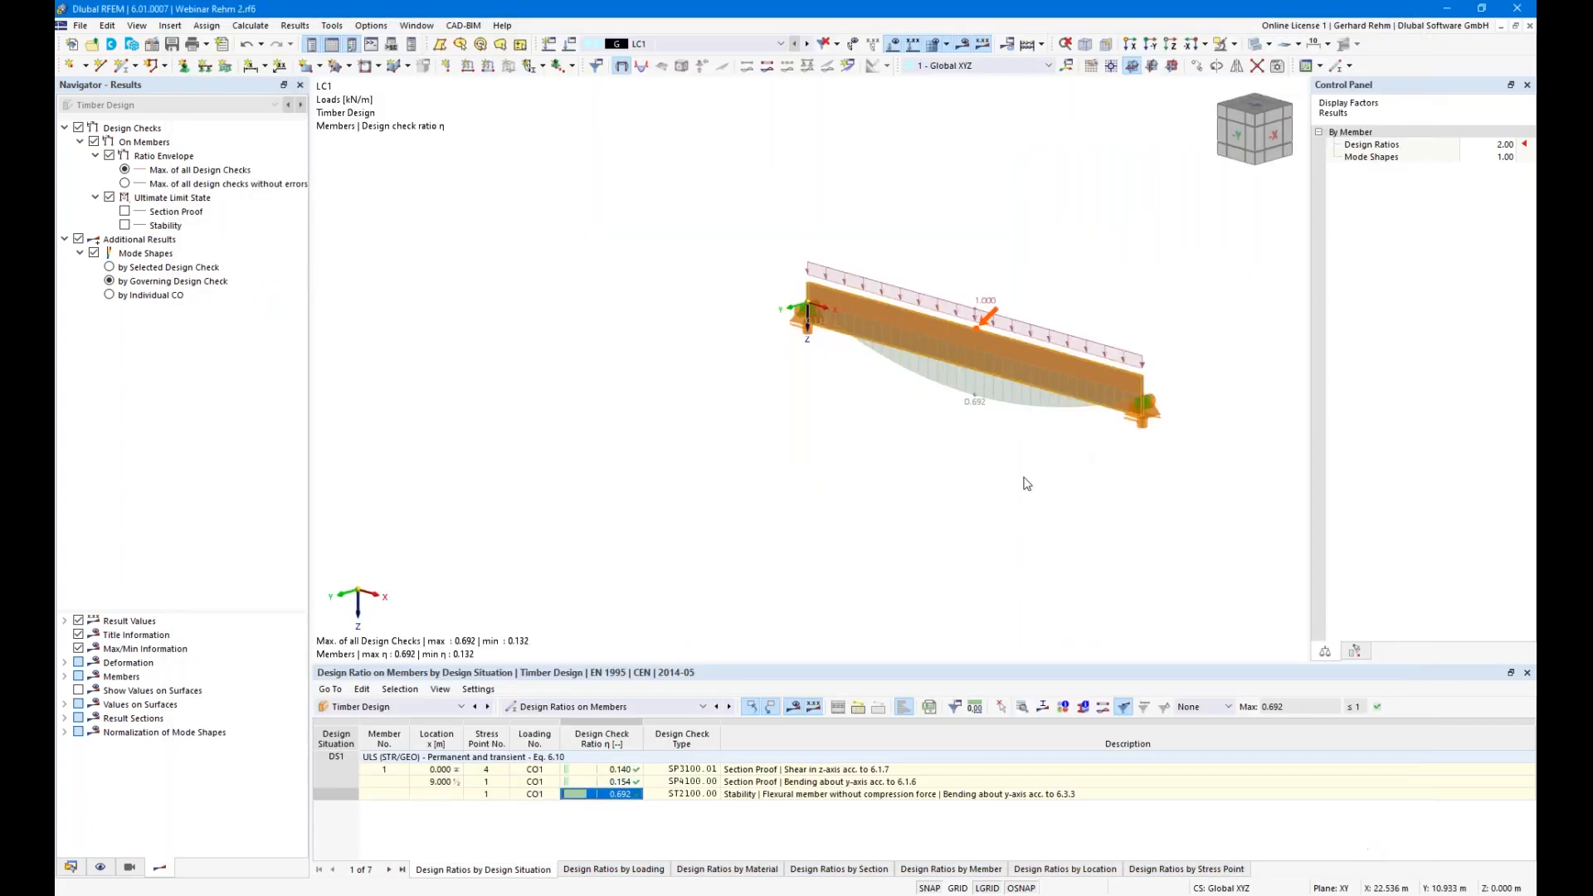
- Turn on the grid and copy the entire beam with its supports and load 10 m along the Y axis
scroll(1027, 478, "down", 1)
mouse_move(941, 411)
middle_mouse_down()
mouse_move(799, 342)
mouse_move(954, 436)
middle_mouse_up()
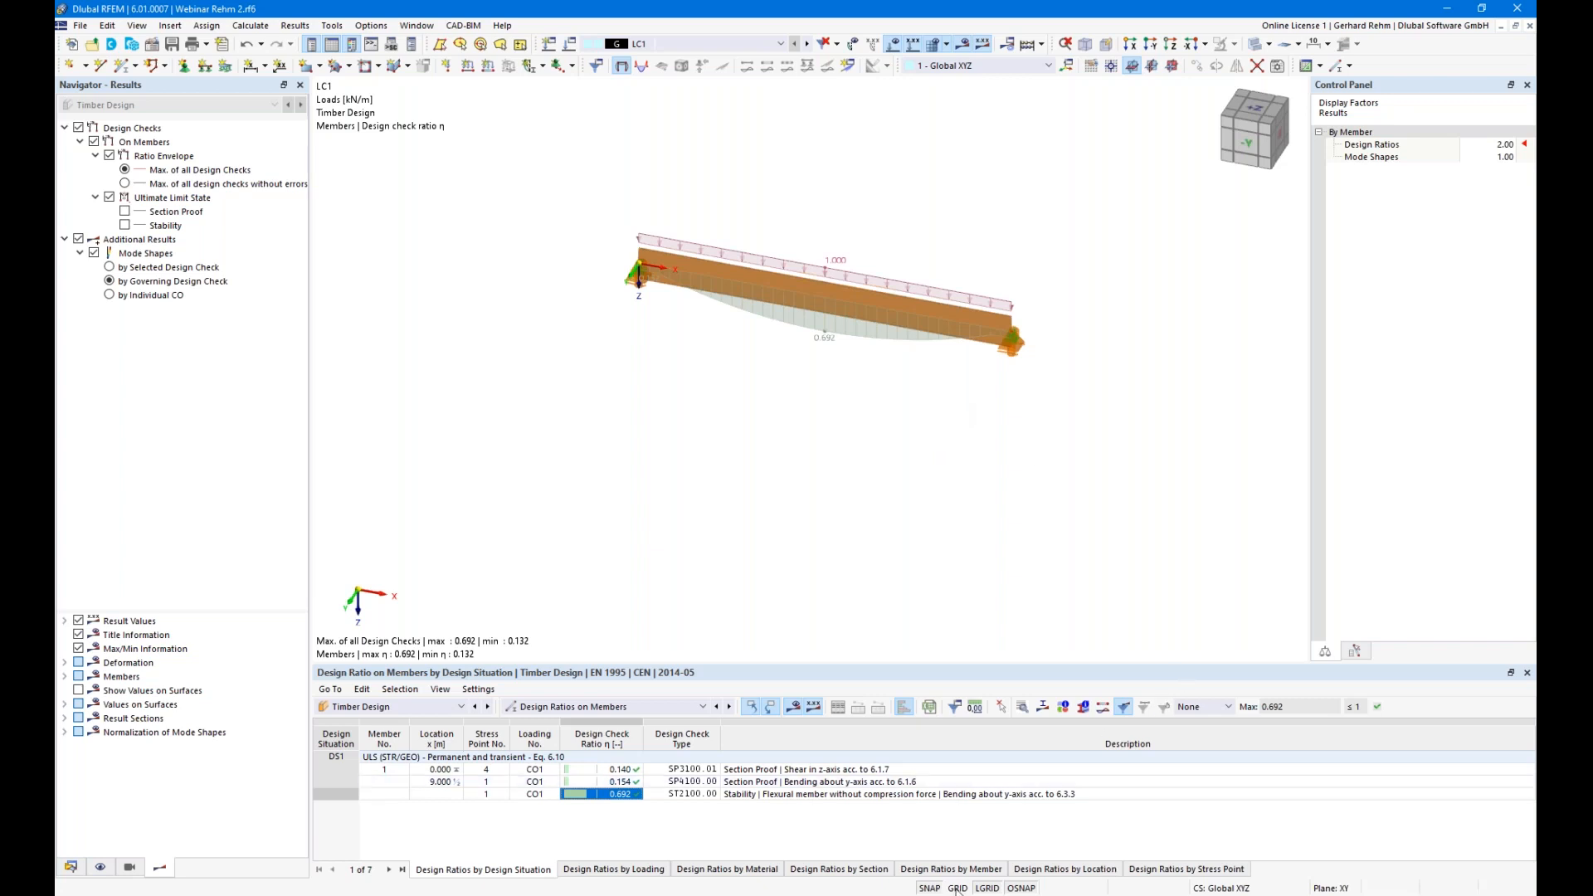
left_click_drag(1108, 413, 611, 184)
left_click_drag(634, 268, 567, 378)
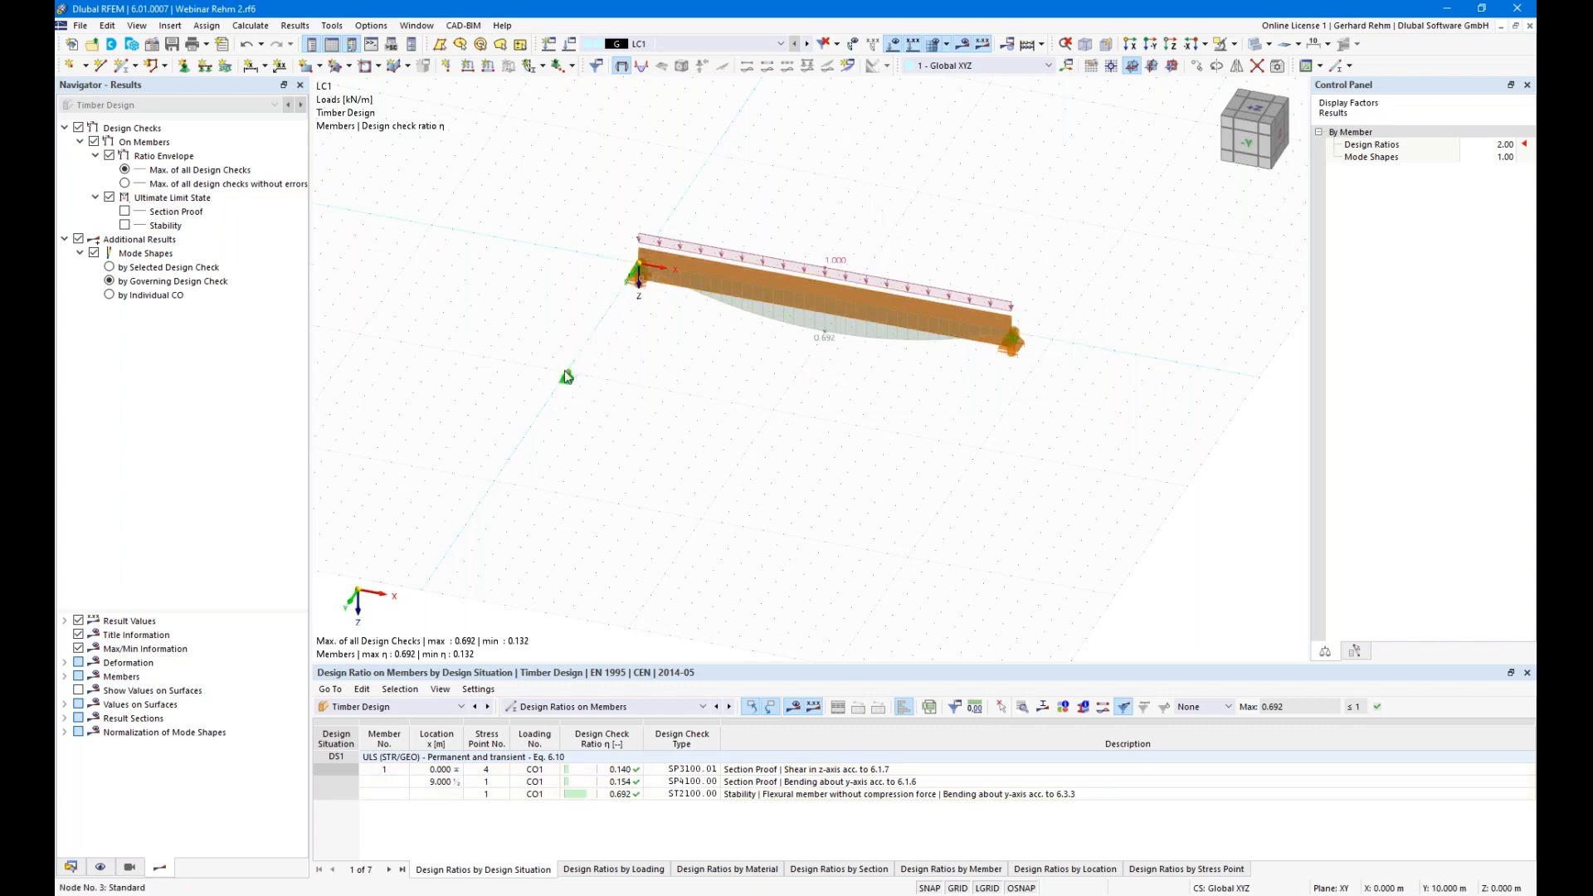
left_click(843, 281)
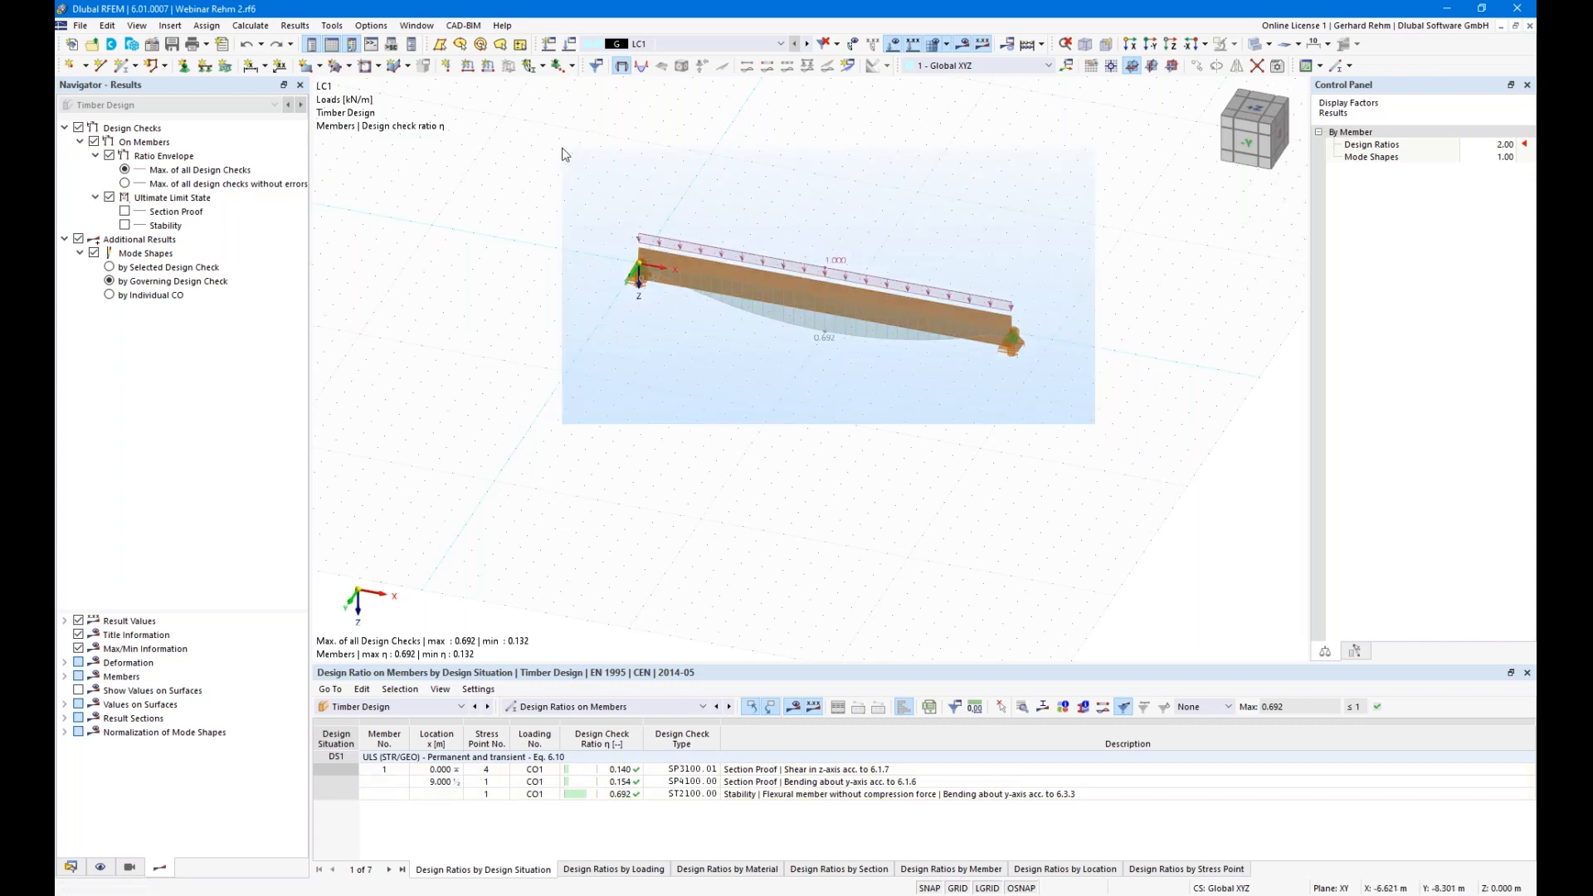
left_click_drag(641, 266, 569, 383)
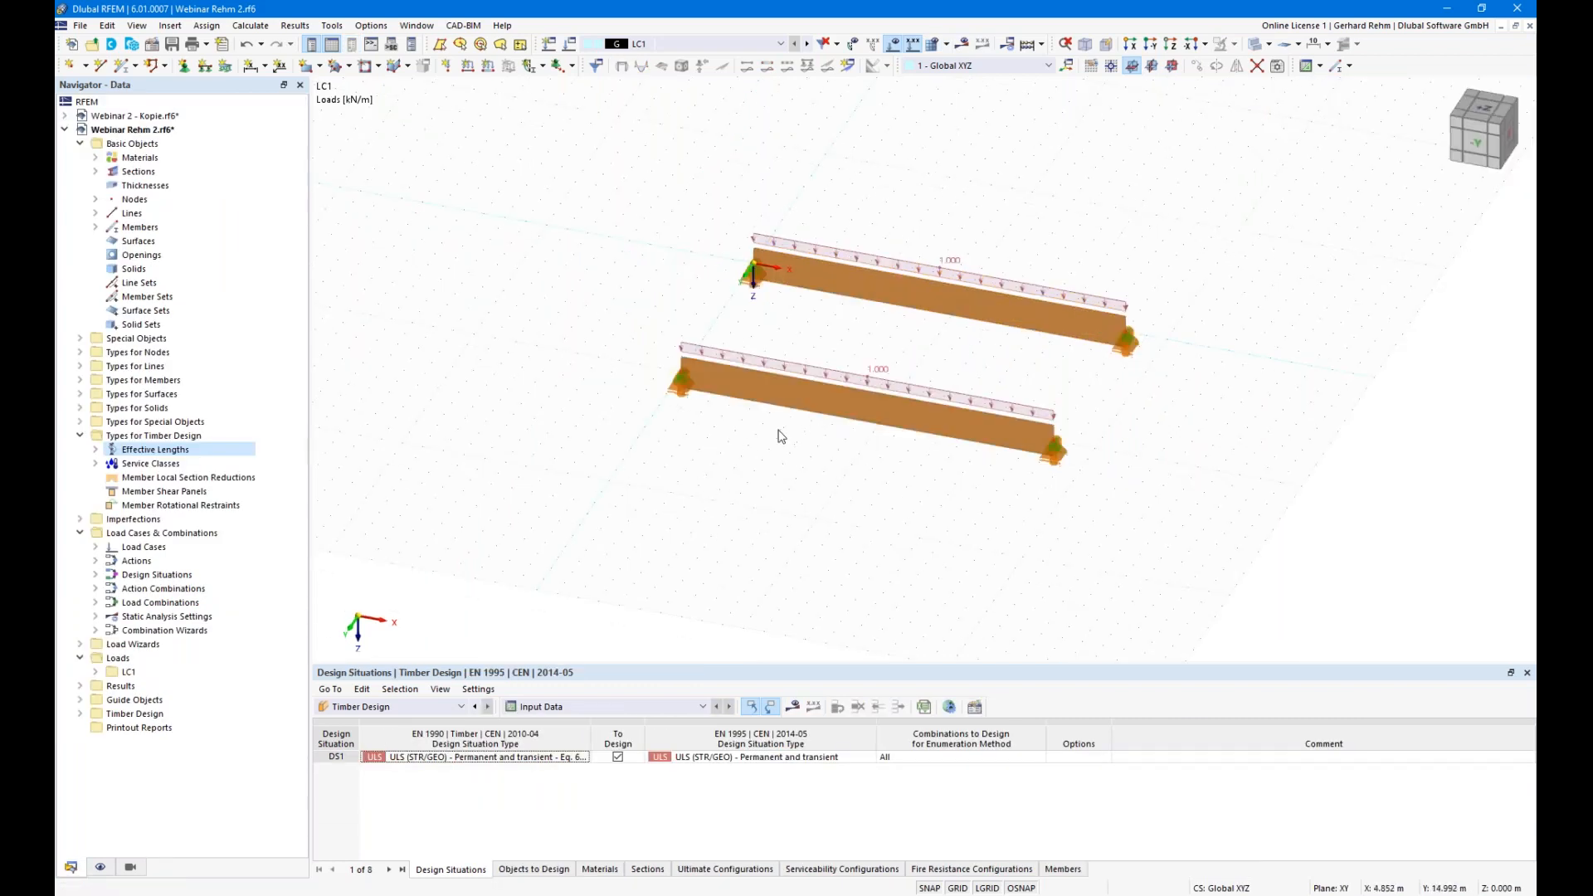
- Create separate effective lengths for member 2 using the eigenvalue method, with flexural buckling about both axes excluded
double_click(863, 385)
left_click(478, 215)
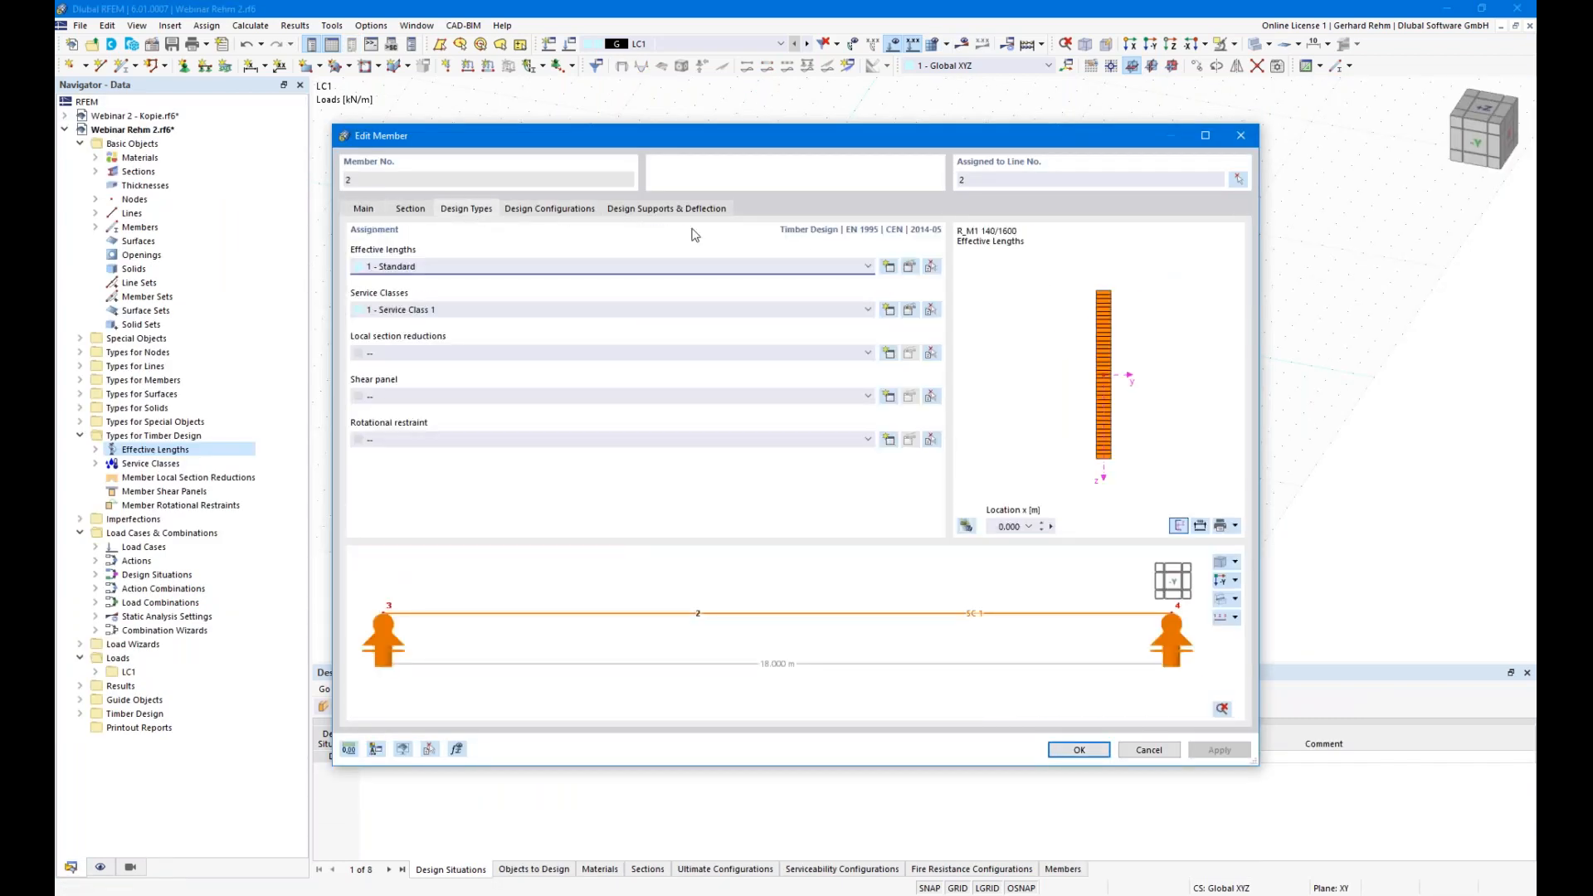
left_click(892, 270)
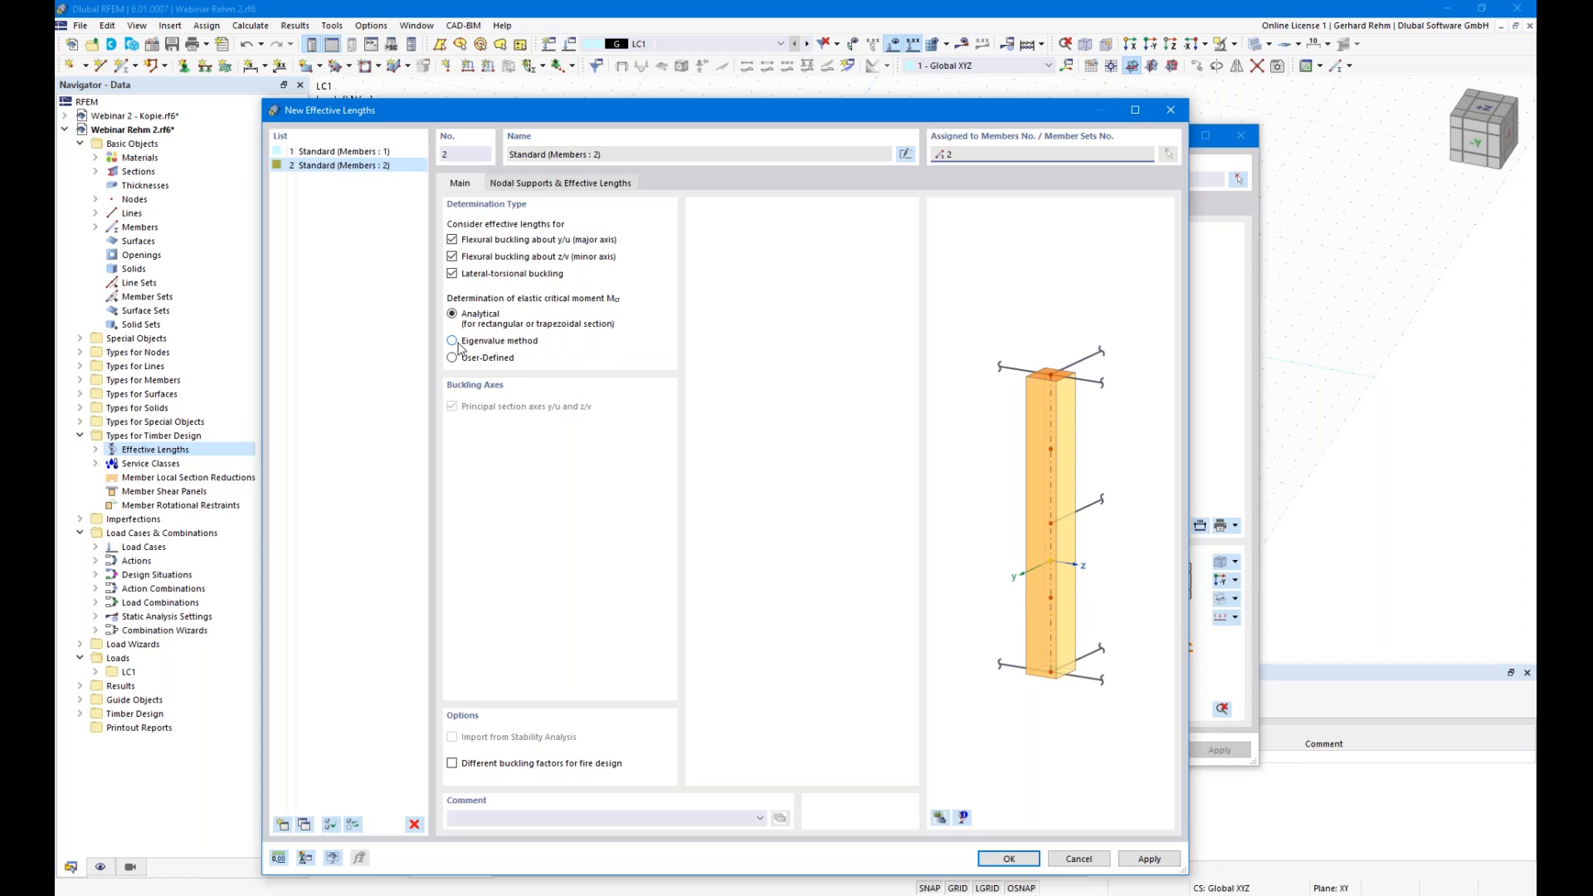
left_click(453, 341)
left_click(452, 240)
left_click(453, 257)
- Review the start and end nodal supports of member 2 in the model preview and accept its new effective lengths
left_click(516, 184)
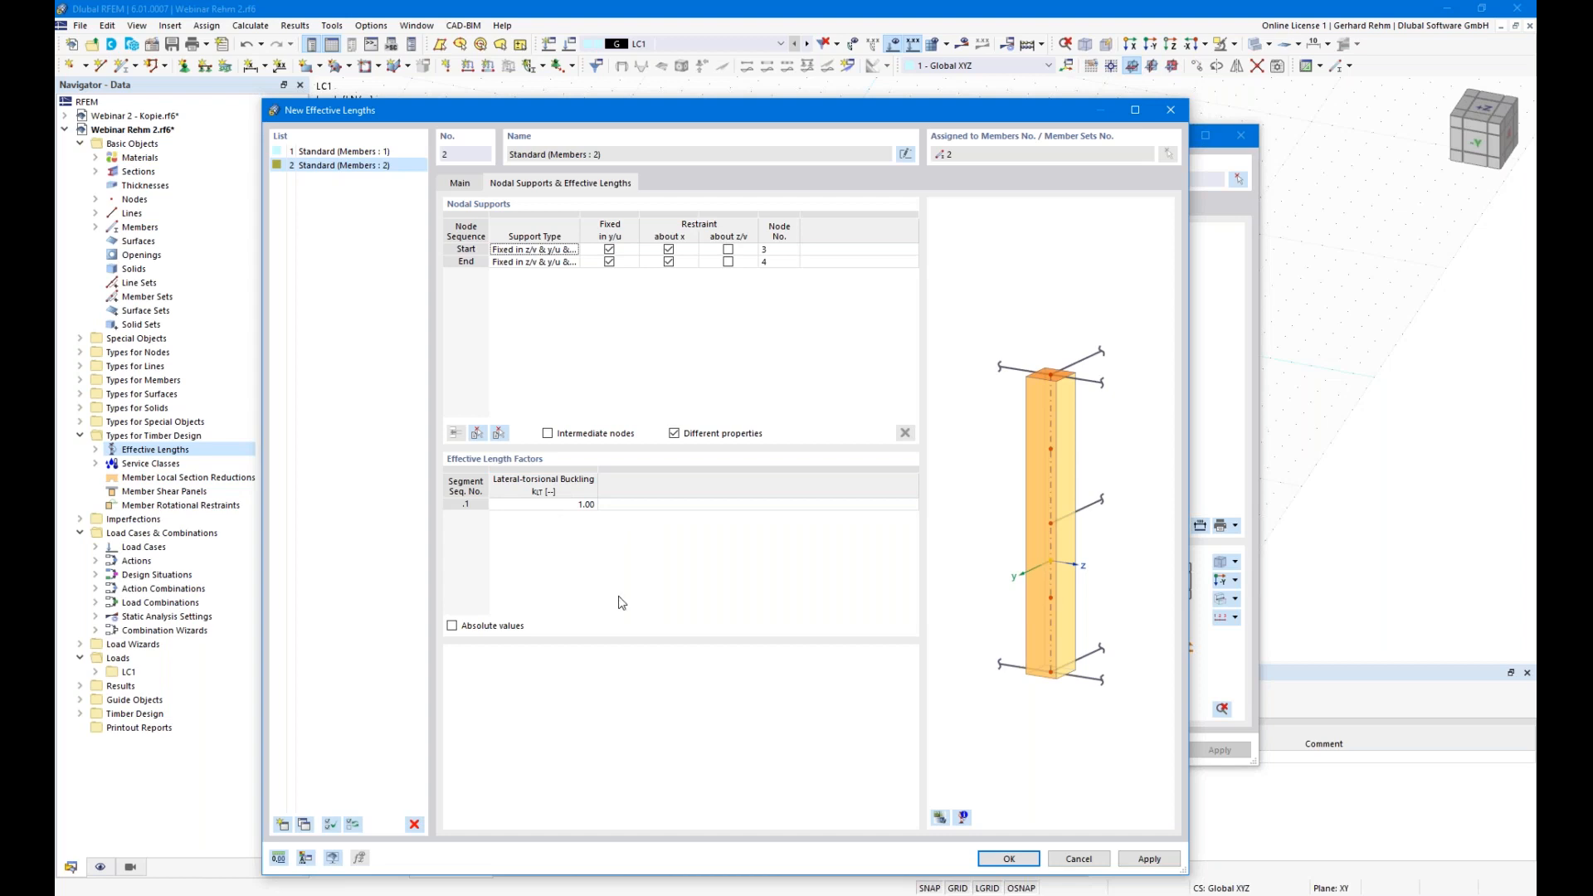
left_click(943, 820)
scroll(1148, 536, "up", 2)
scroll(1146, 531, "down", 1)
middle_click_drag(1145, 531, 930, 532, "ctrl")
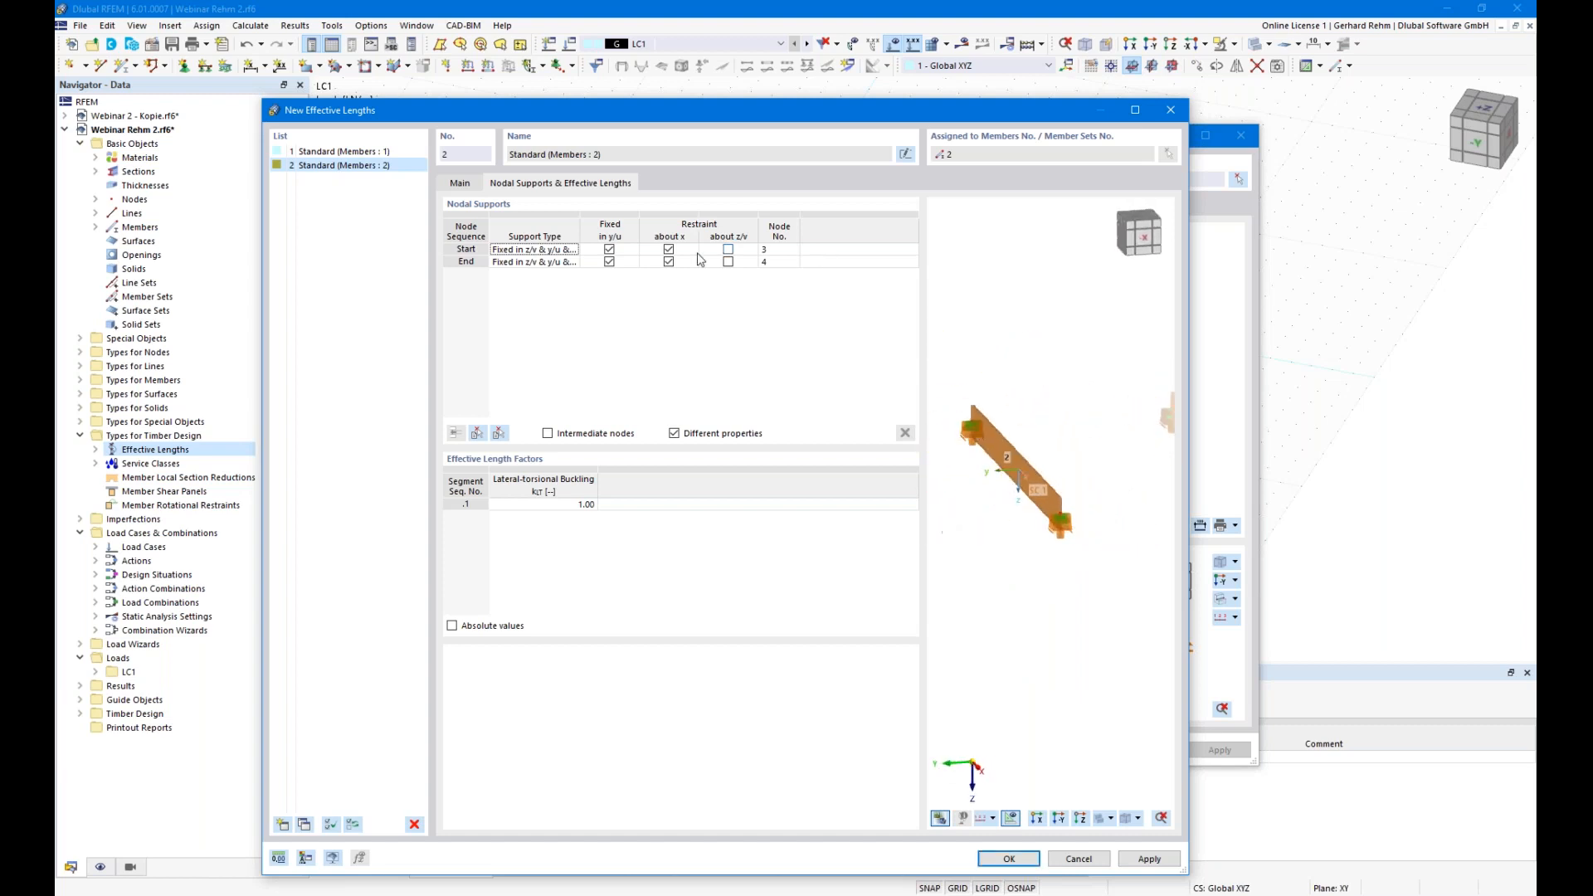
left_click(546, 250)
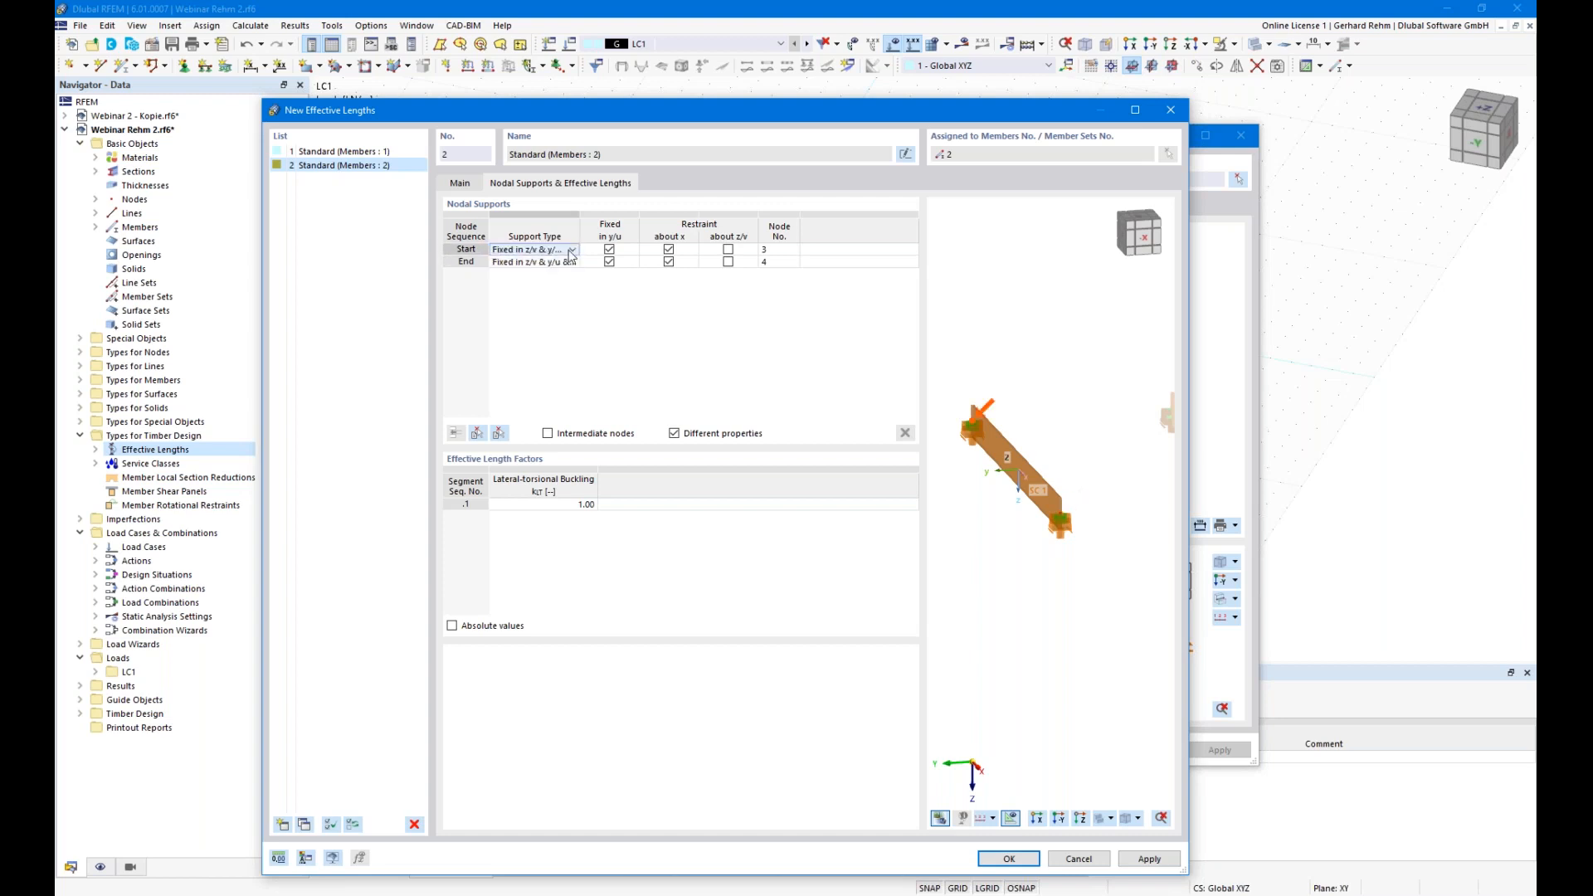
left_click(572, 251)
left_click(571, 251)
left_click(1009, 859)
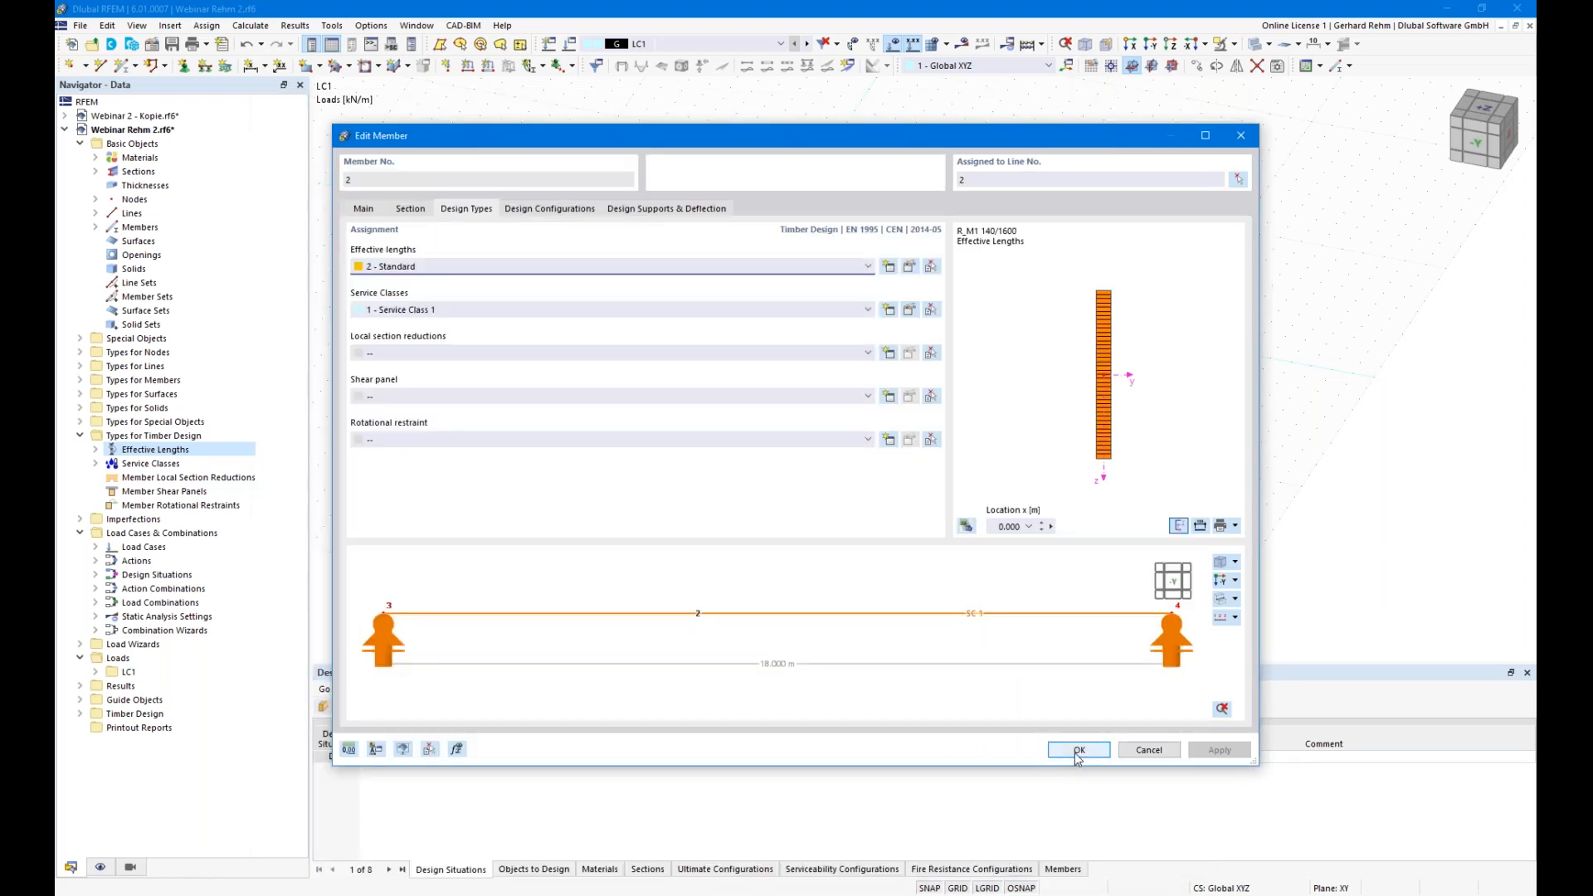
left_click(1077, 751)
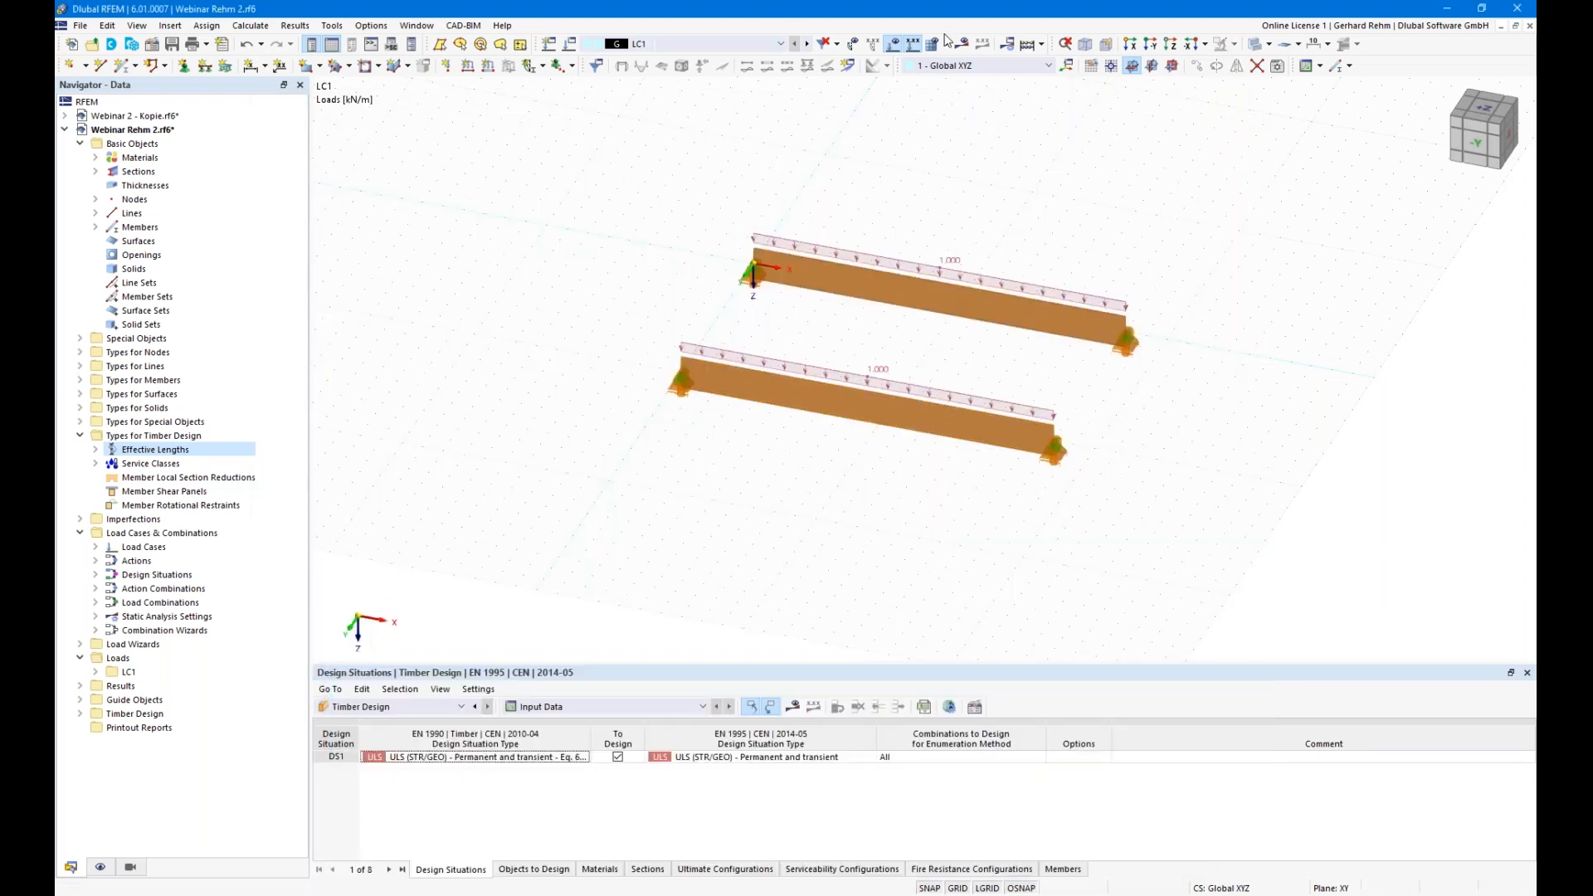
- Calculate load case LC1, run the Timber Design, and show its design ratios and mode shapes on both beams
left_click(961, 50)
left_click(859, 524)
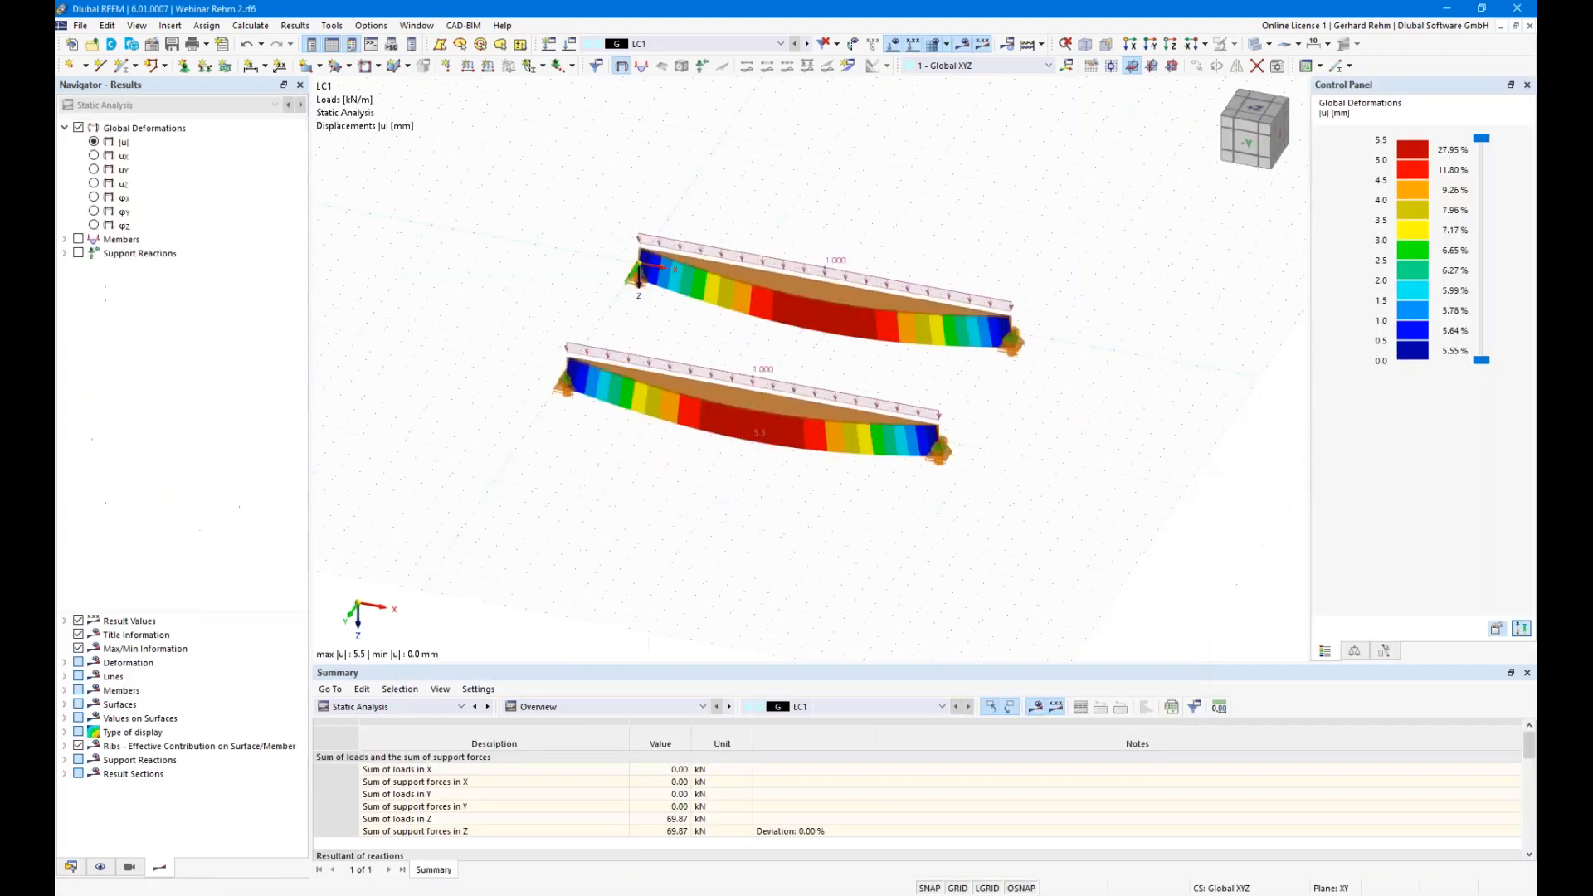
left_click(461, 706)
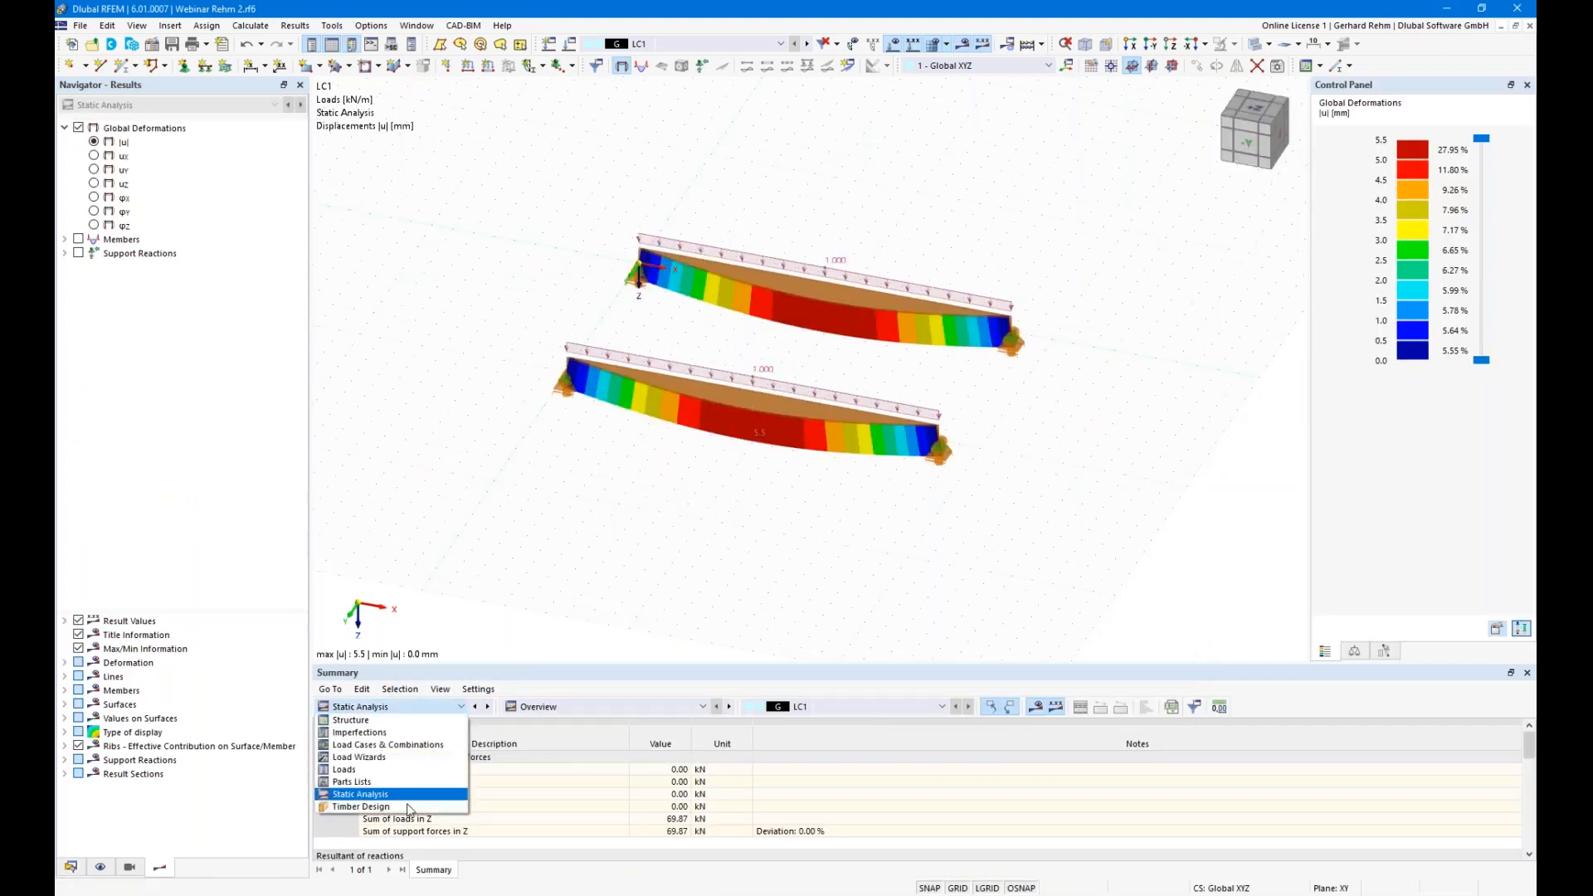
left_click(384, 810)
left_click(796, 707)
left_click(858, 523)
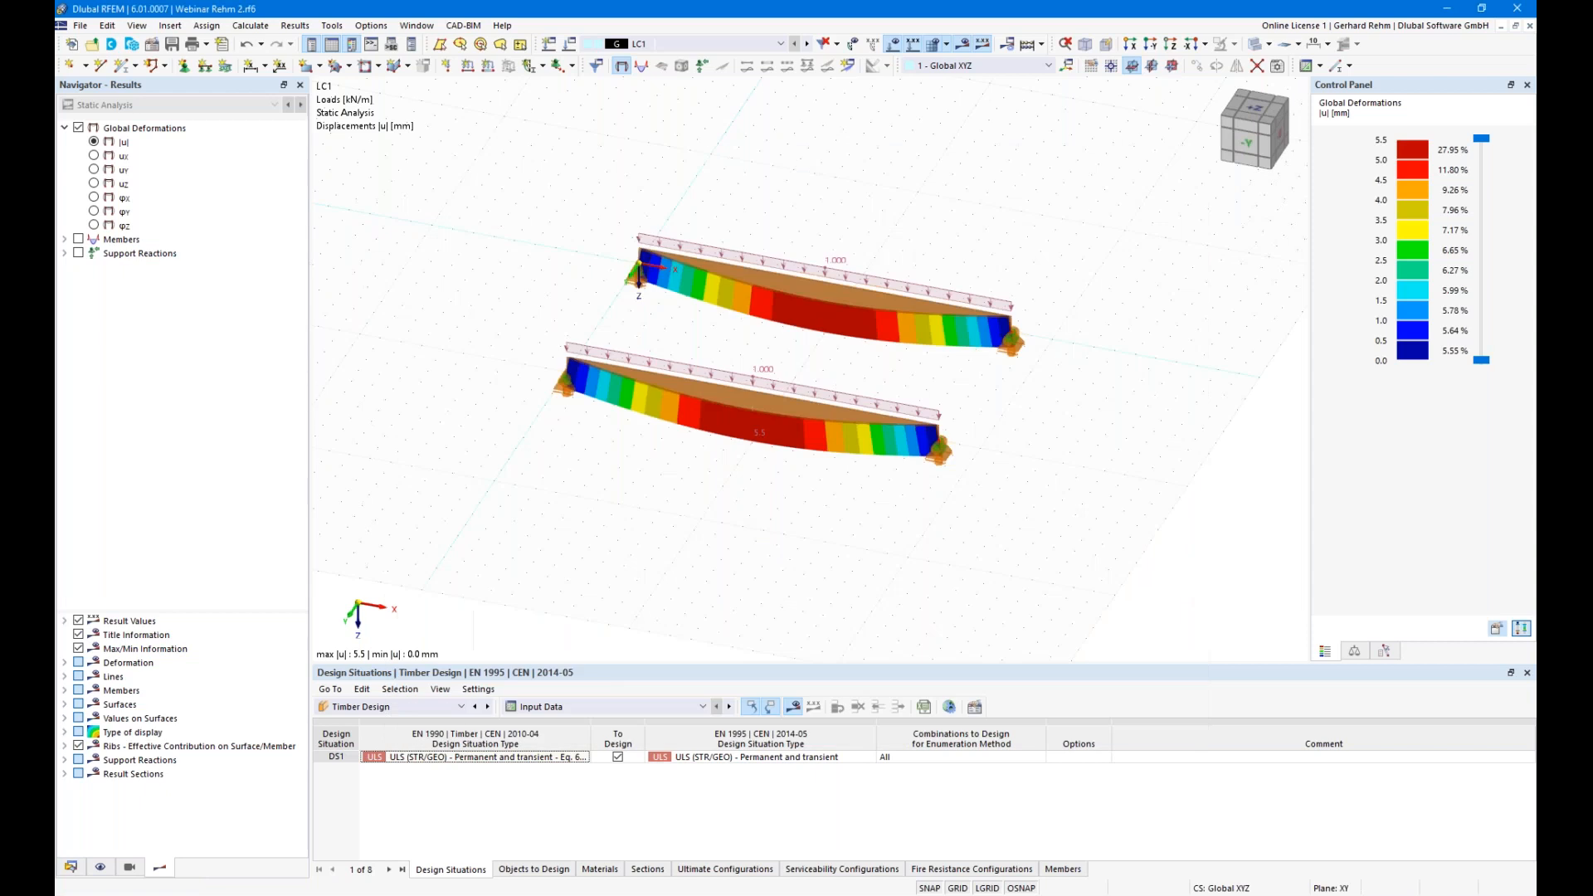
- Review the main and stability settings of the Standard ultimate configuration, including the load application position, and leave them as they are
left_click(71, 866)
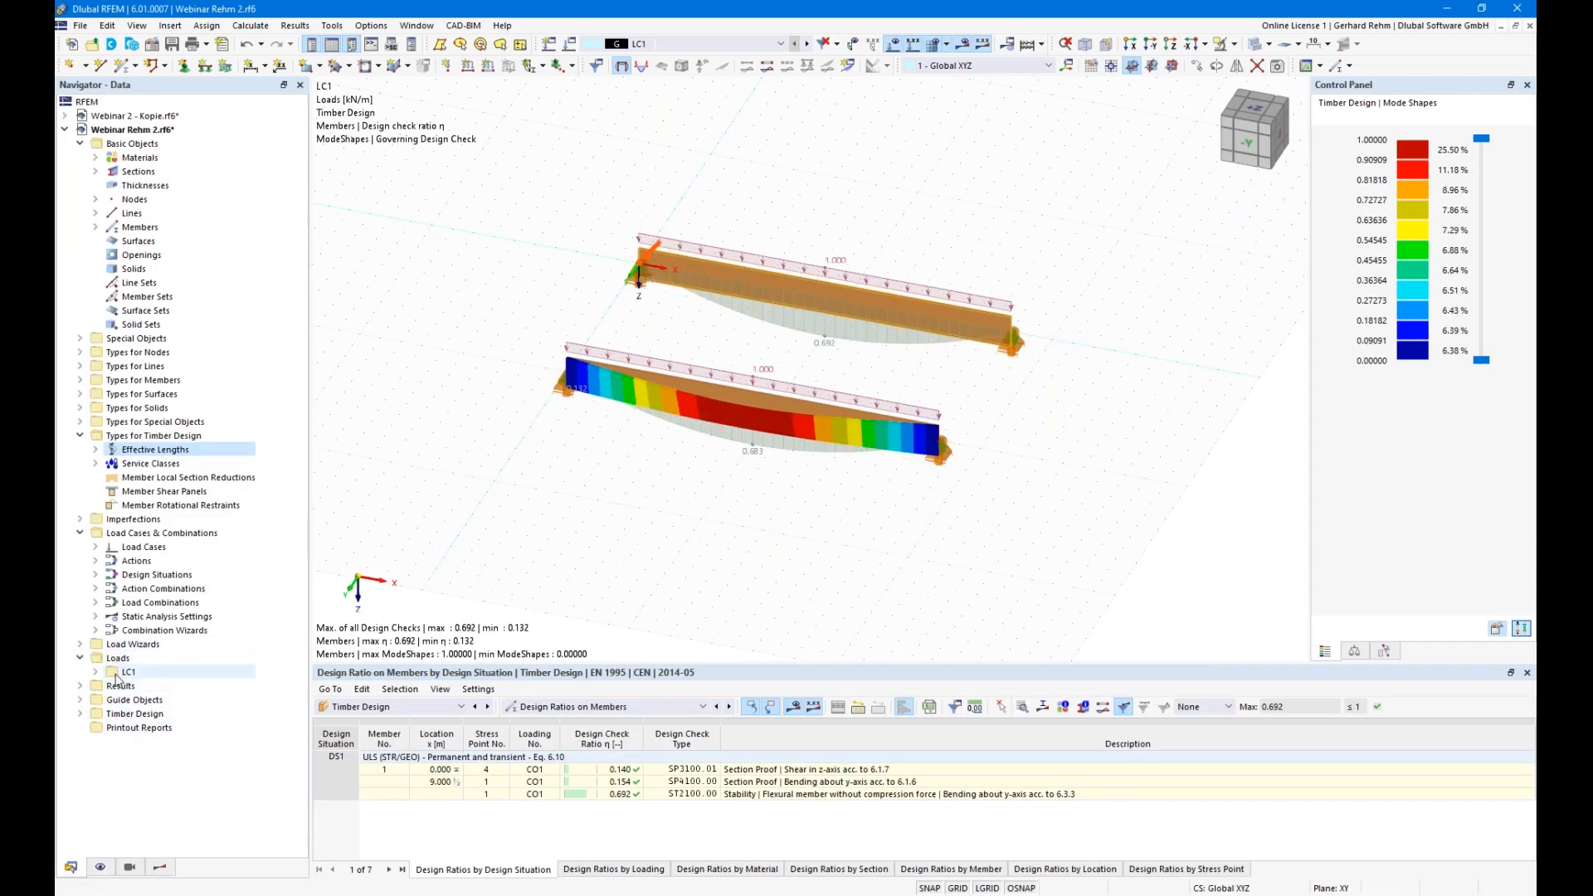
double_click(124, 713)
left_click(135, 784)
double_click(134, 784)
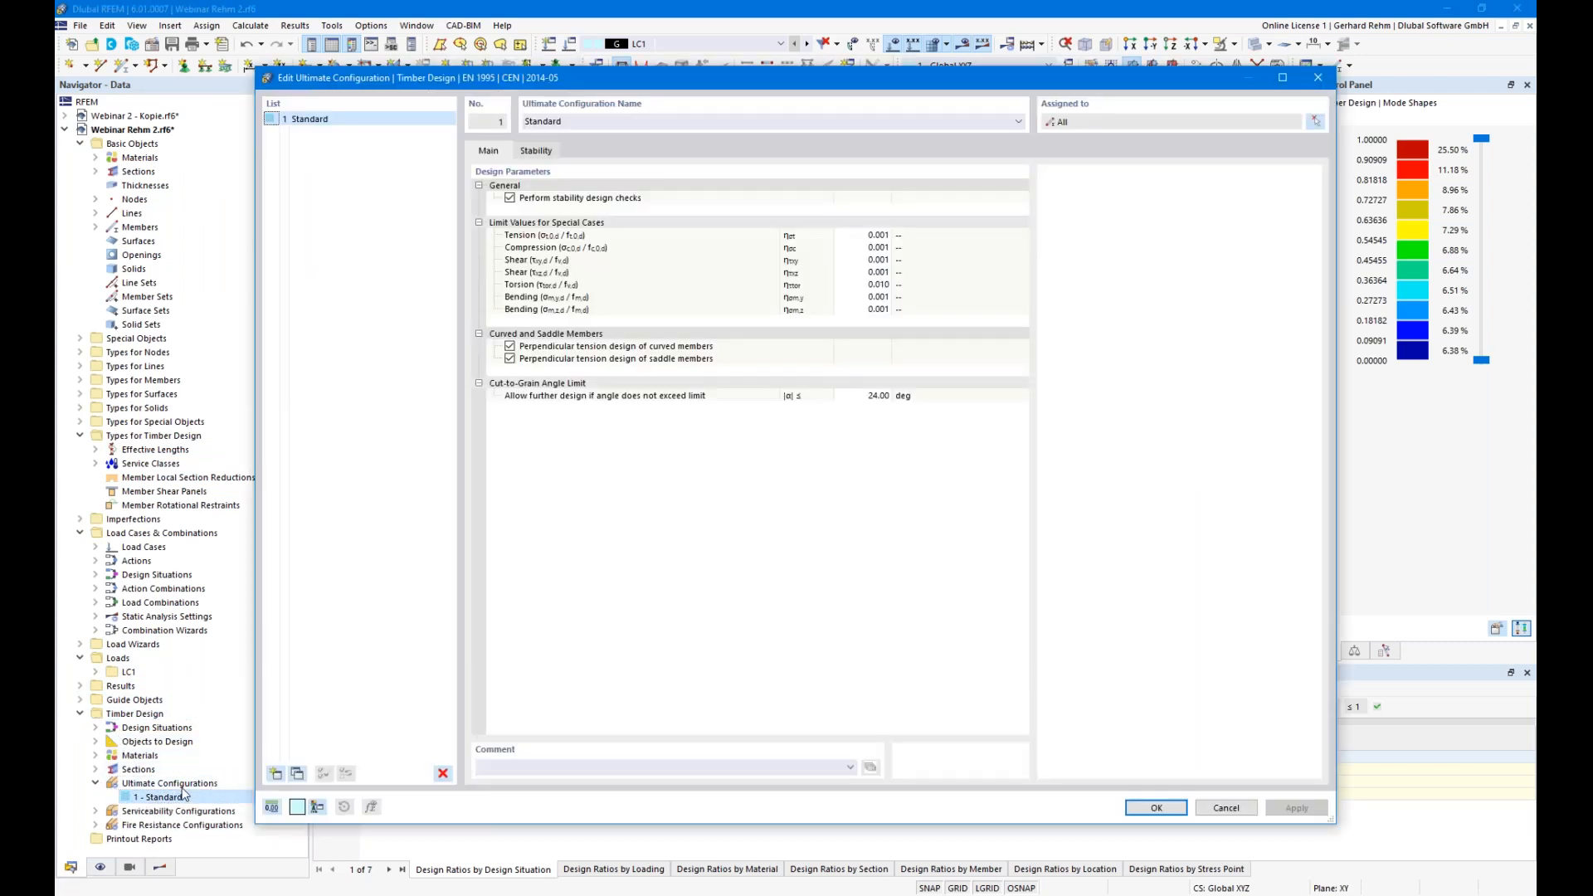
left_click(544, 152)
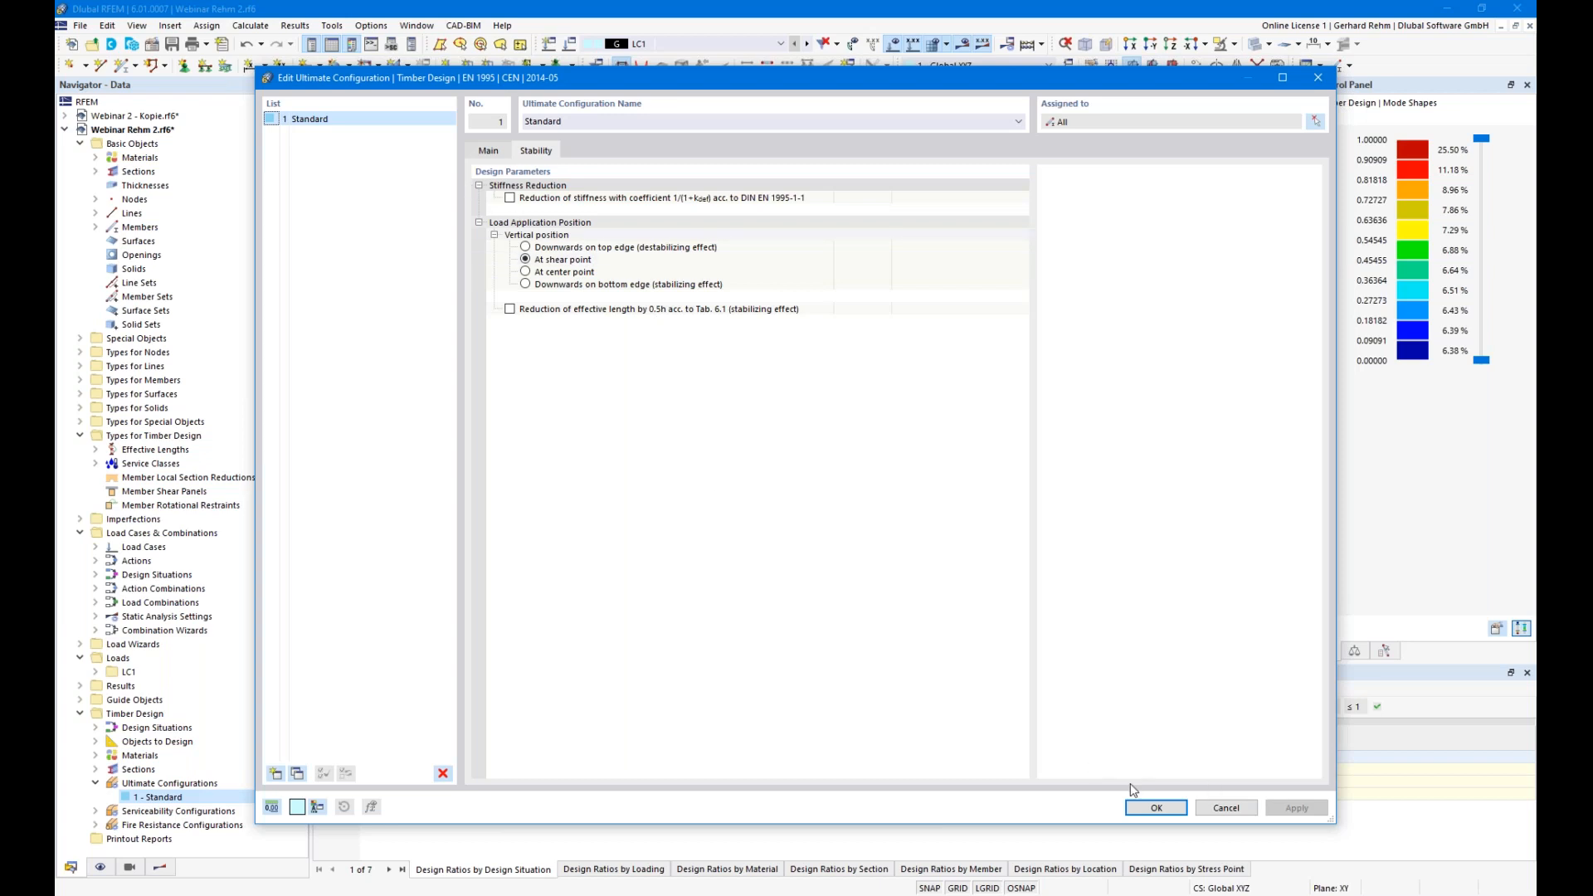
left_click(1227, 810)
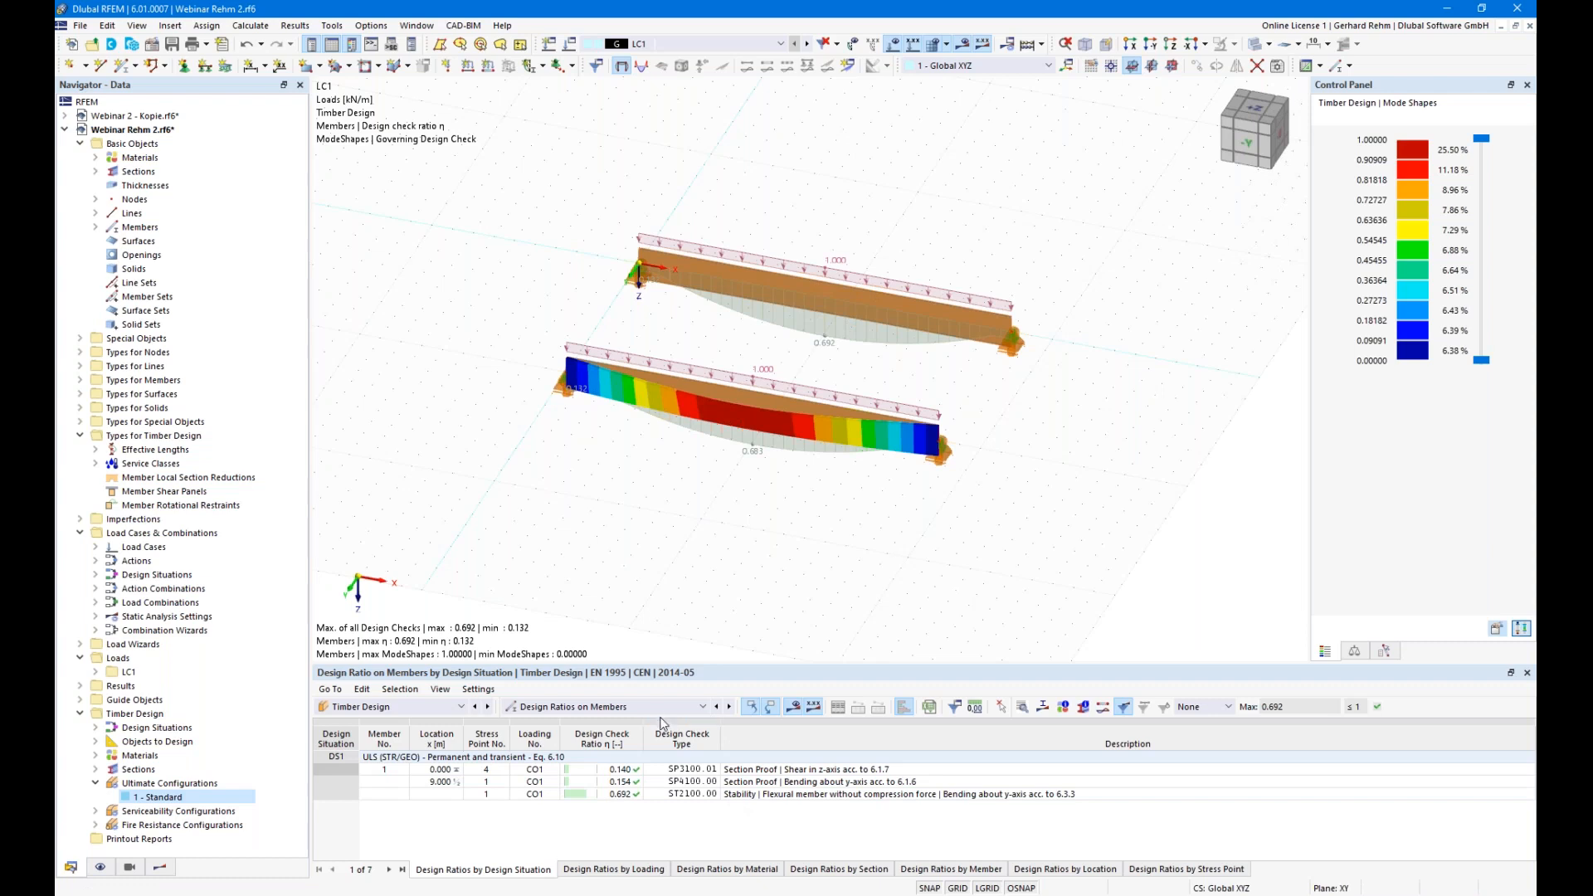
- Show the design ratios by member and compare the ST2100 stability check details of members 1 and 2
left_click(913, 869)
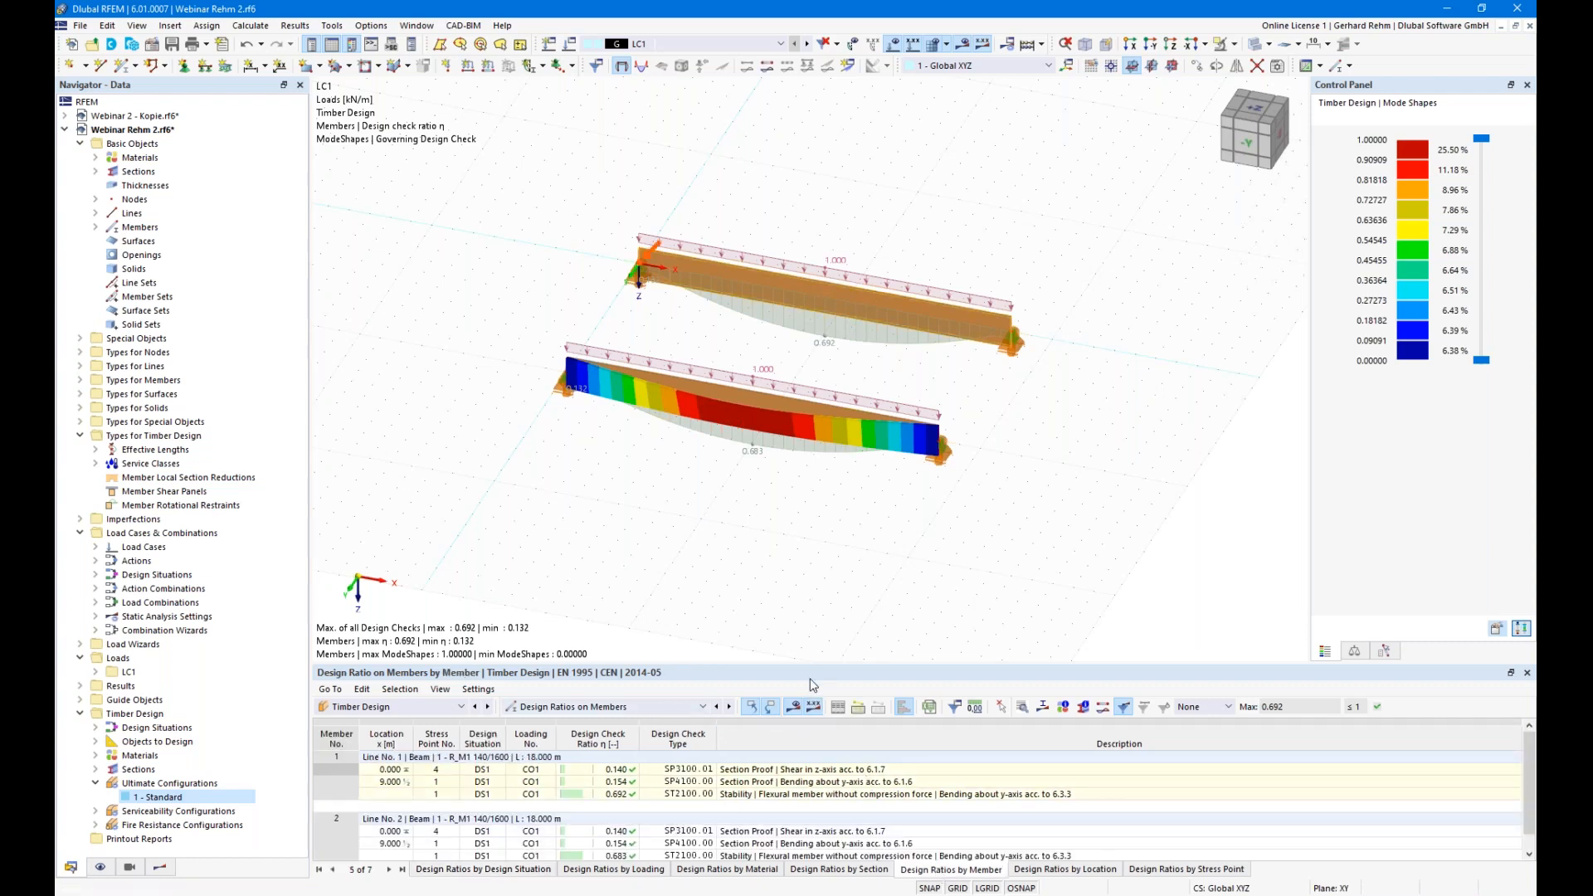
left_click_drag(812, 667, 814, 539)
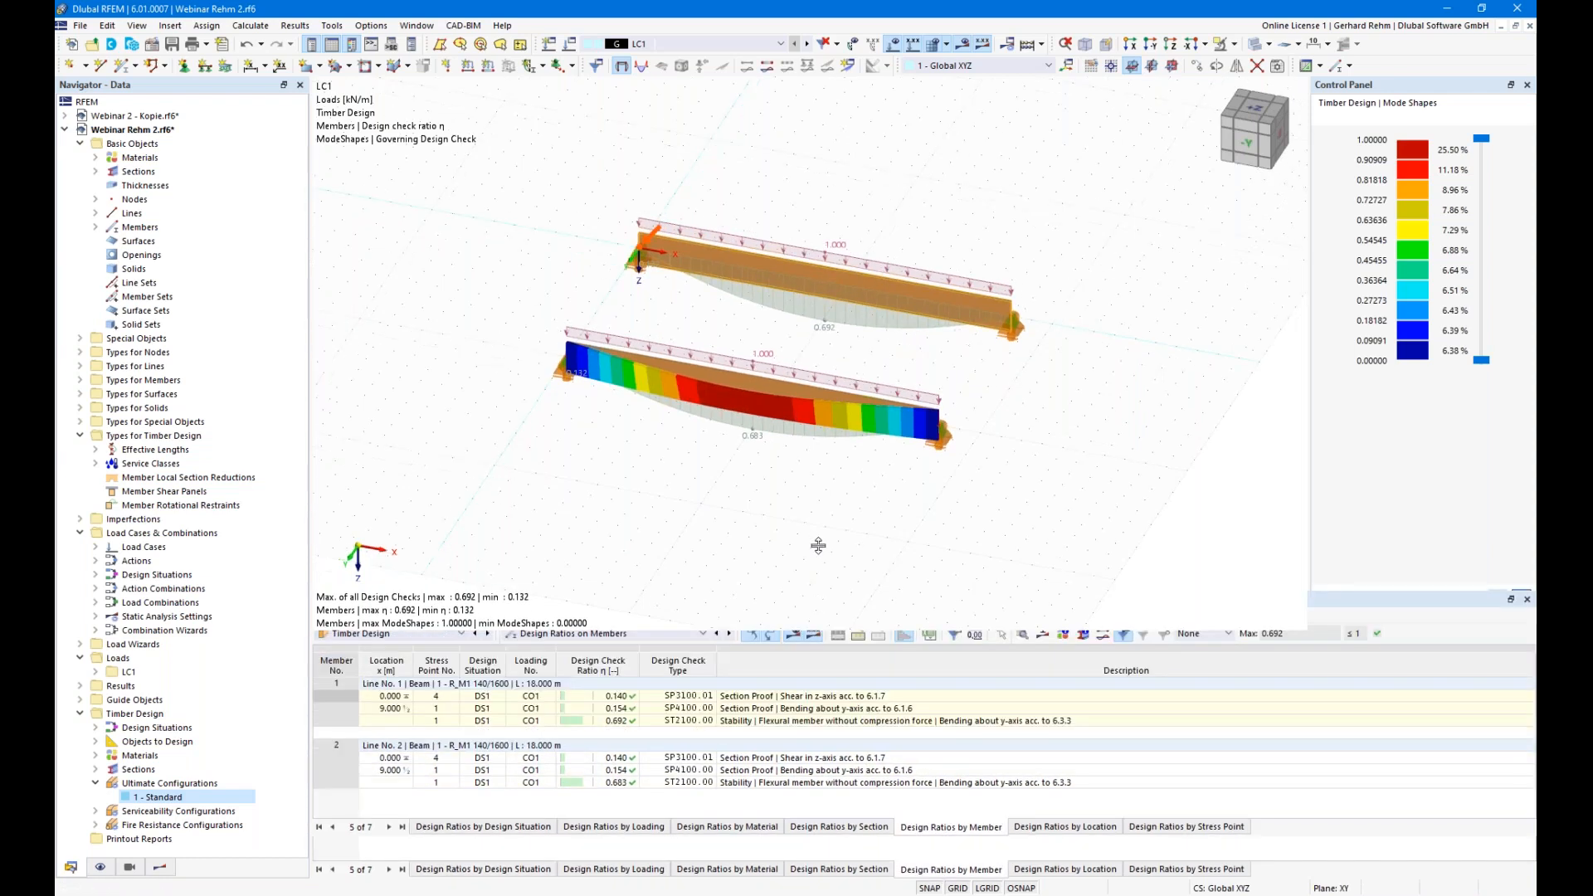
left_click(800, 666)
double_click(801, 668)
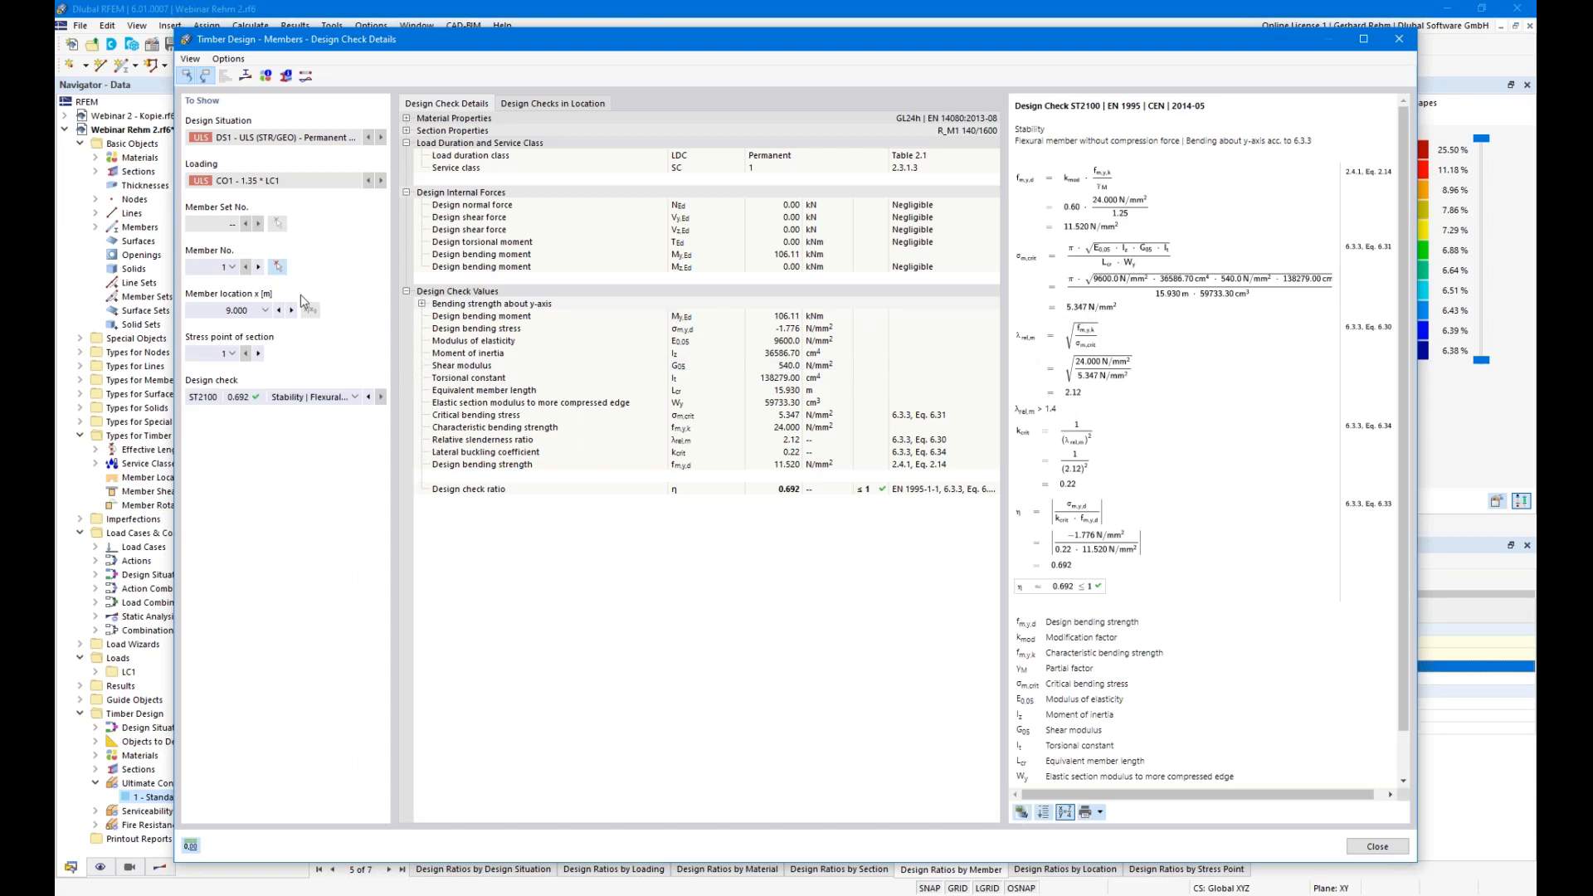
left_click(259, 268)
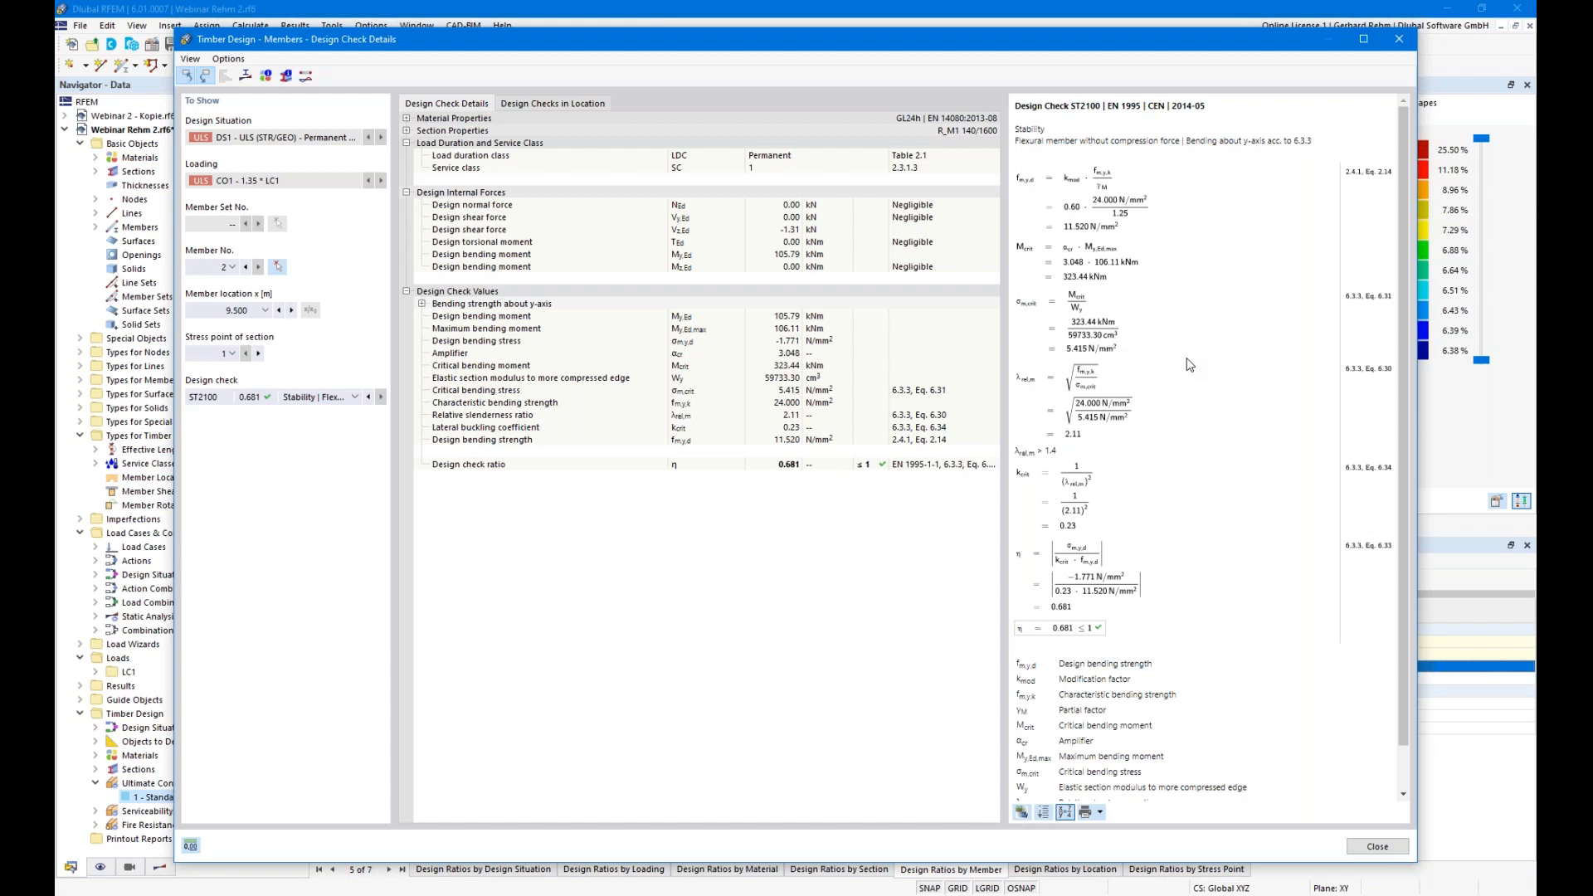
left_click(1377, 847)
- Copy both beams with their supports and loads 25 m along the X-axis
left_click_drag(602, 244, 561, 202)
left_click_drag(743, 278, 1095, 346, "ctrl")
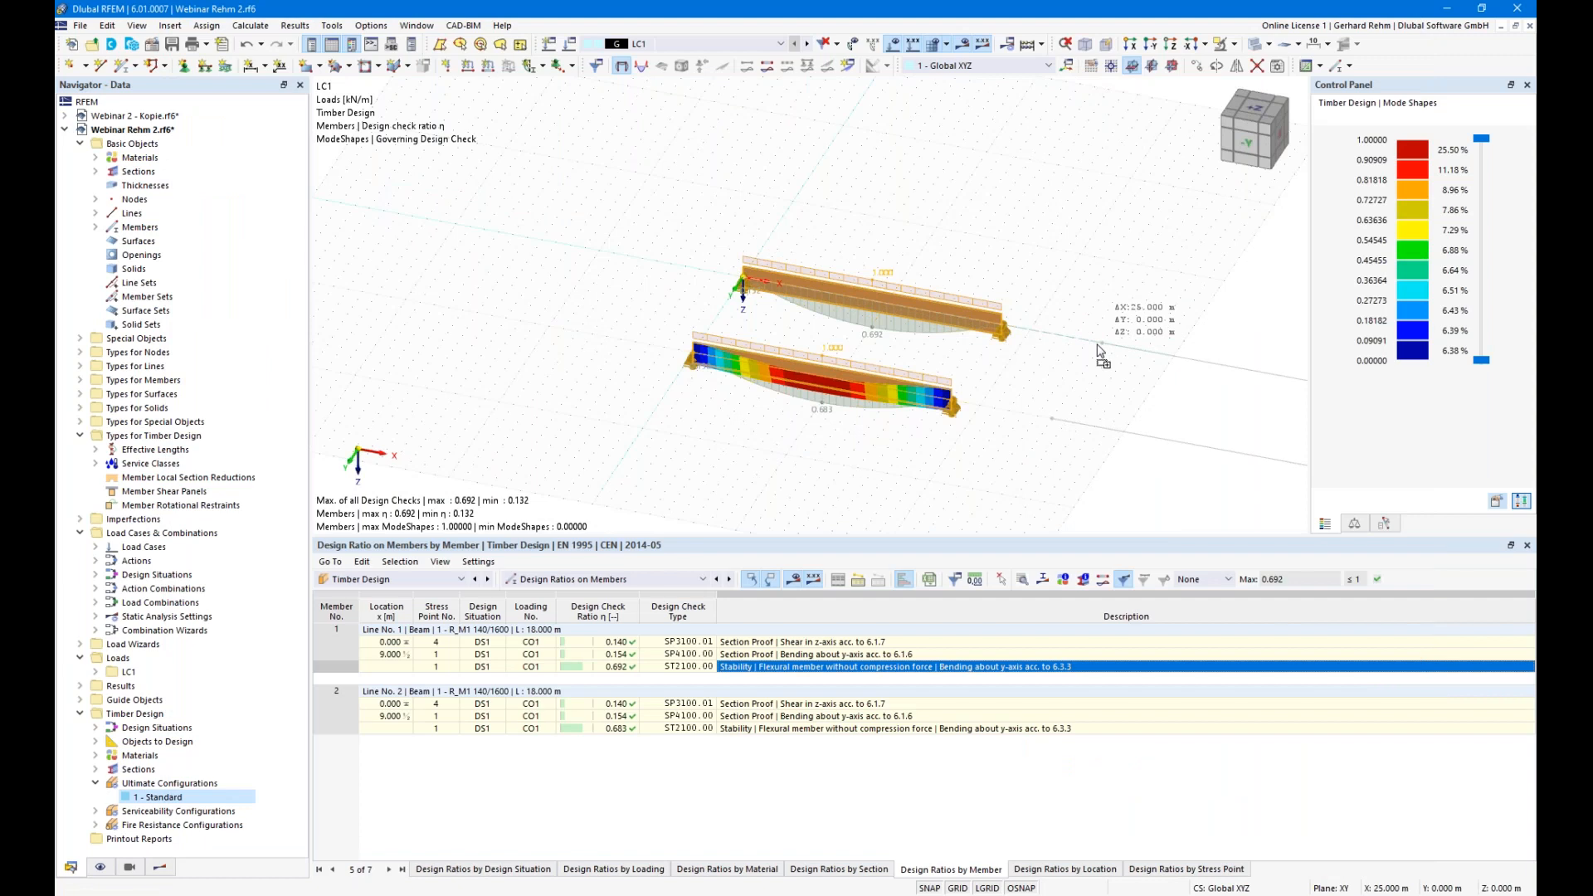
middle_click_drag(1093, 444, 848, 362)
left_click_drag(1099, 426, 1047, 223)
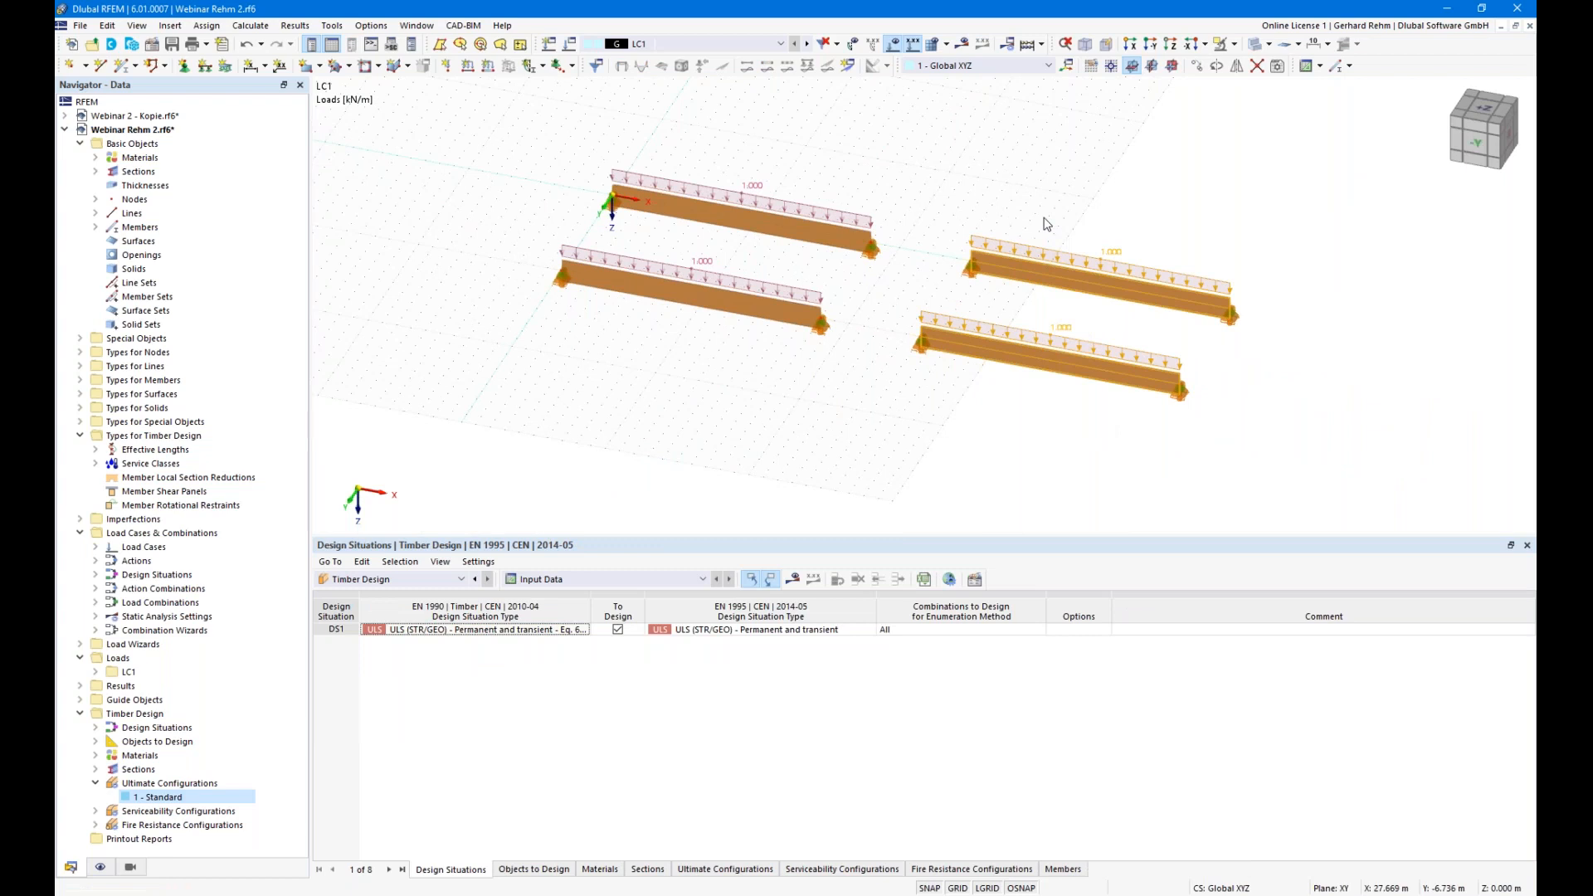
left_click(1105, 426)
left_click_drag(1110, 431, 1041, 251)
left_click(974, 456)
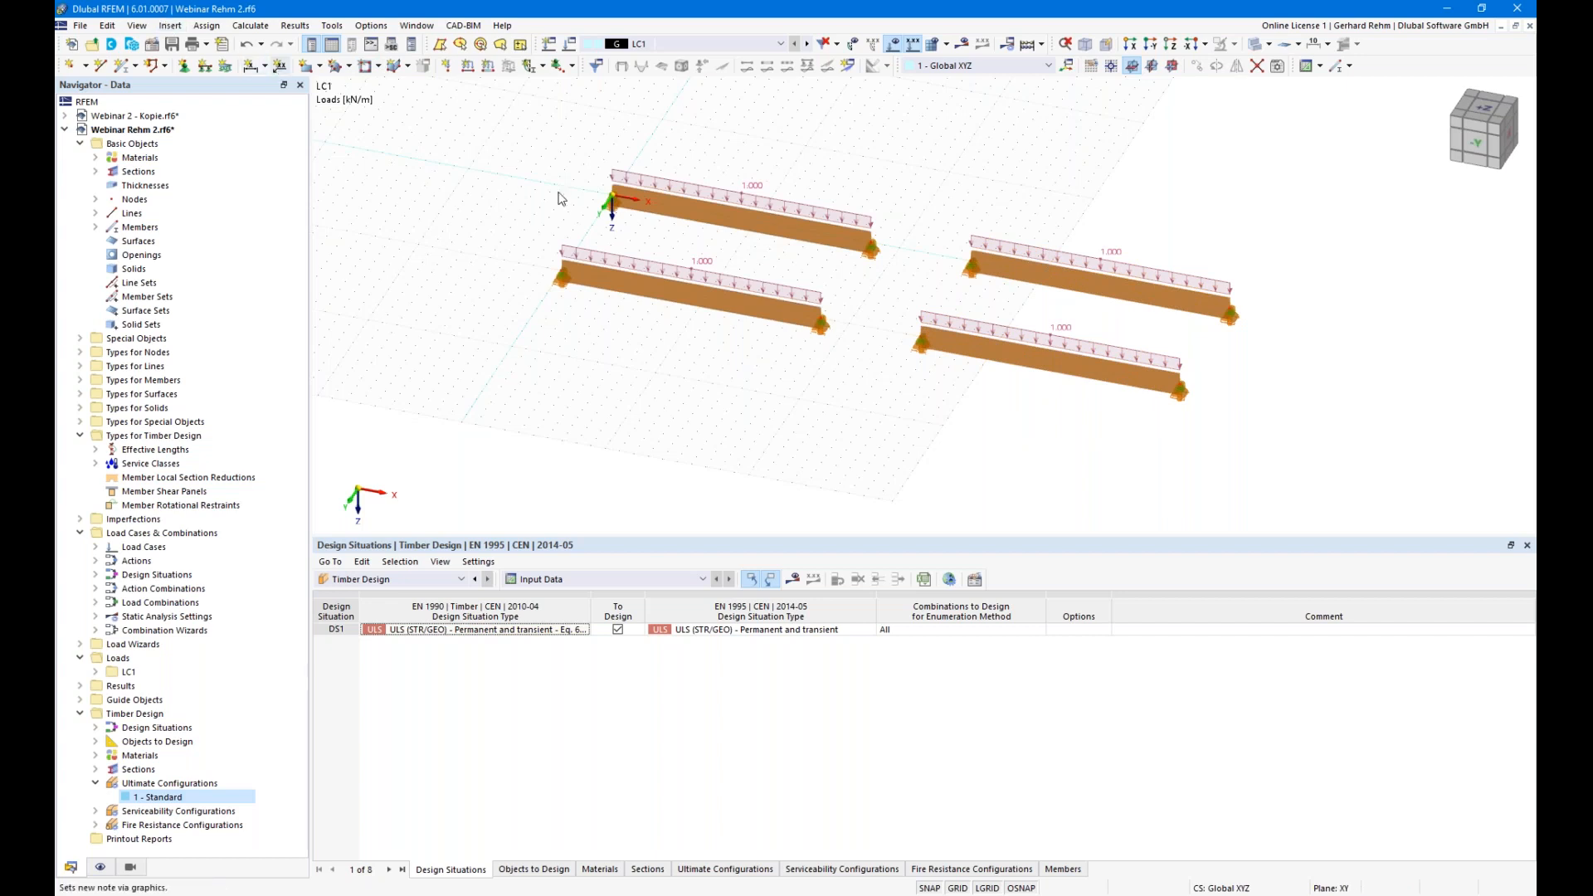
- Assign the shortcut Ctrl+T to the Divide Member Using N Intermediate Nodes command
left_click(108, 26)
mouse_move(136, 26)
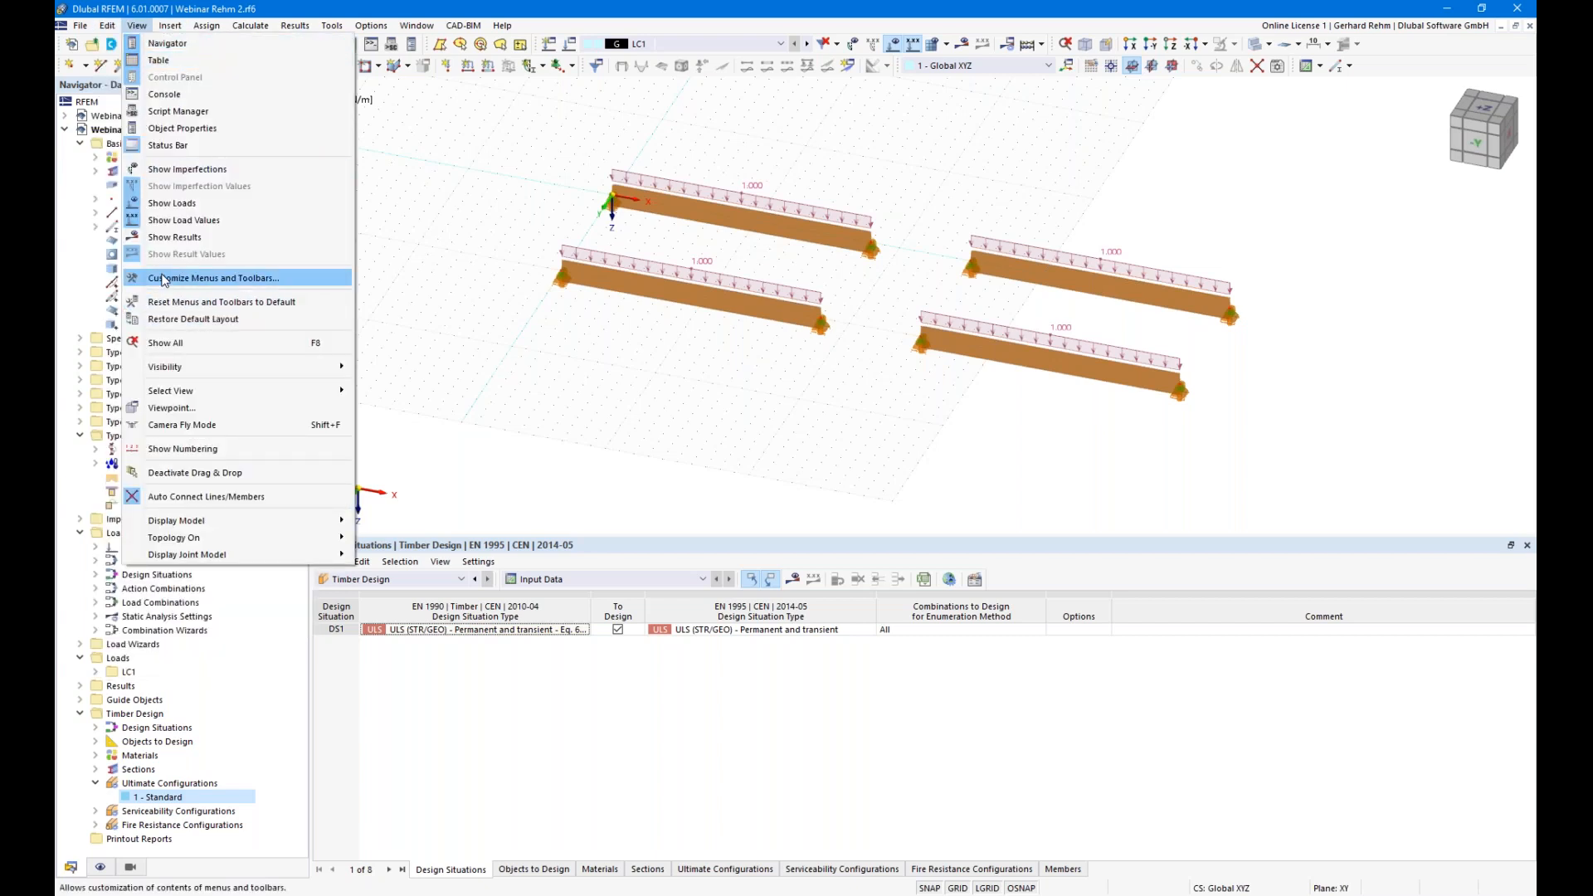
left_click(174, 278)
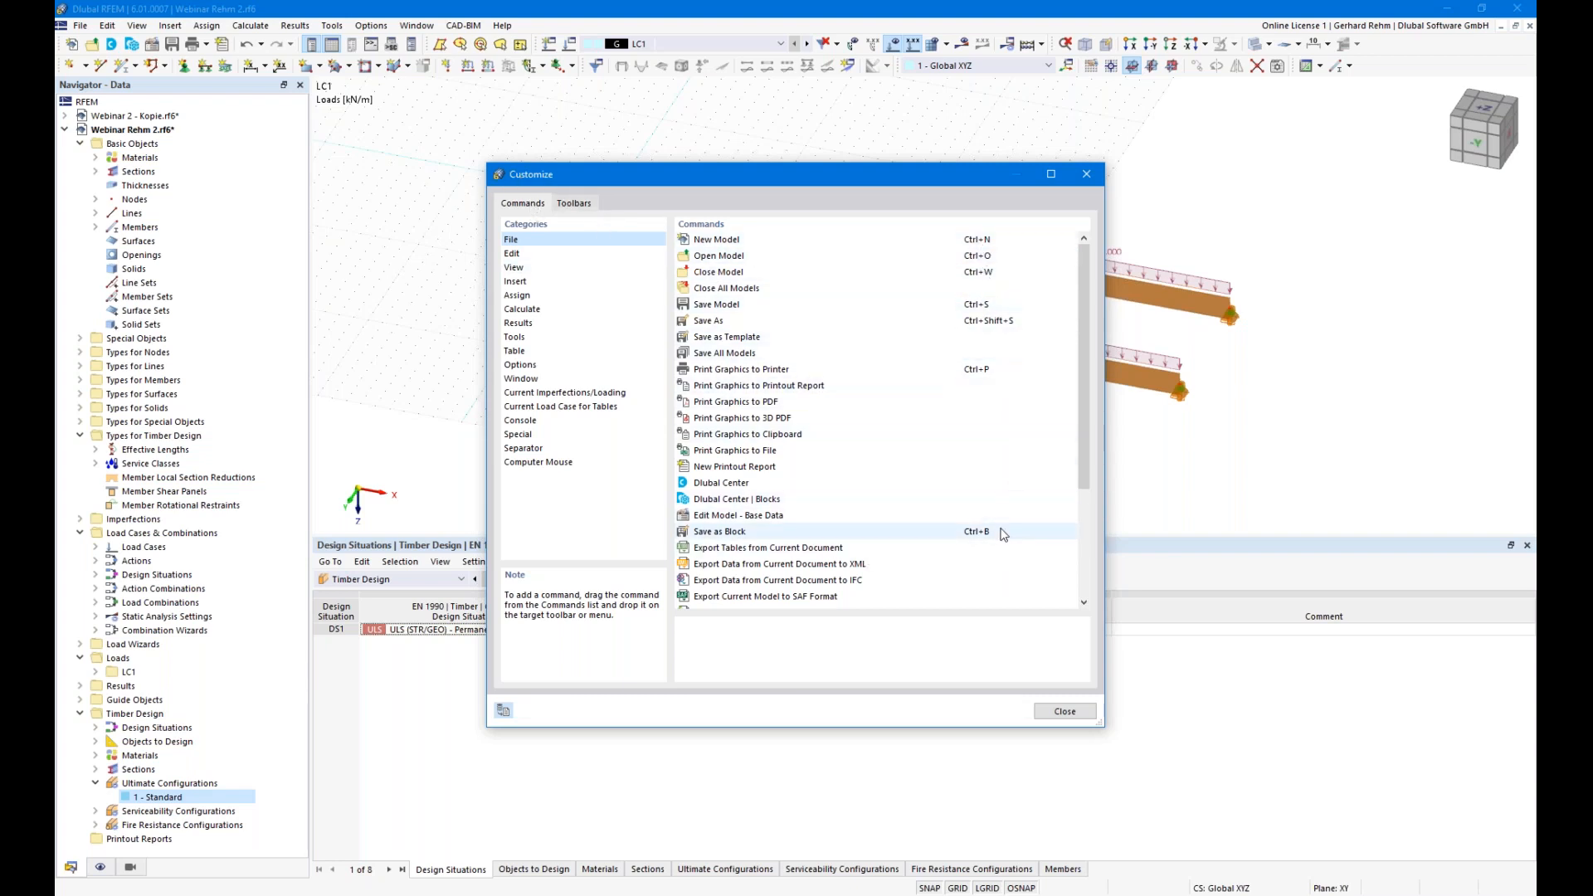
left_click(514, 337)
scroll(912, 469, "down", 1)
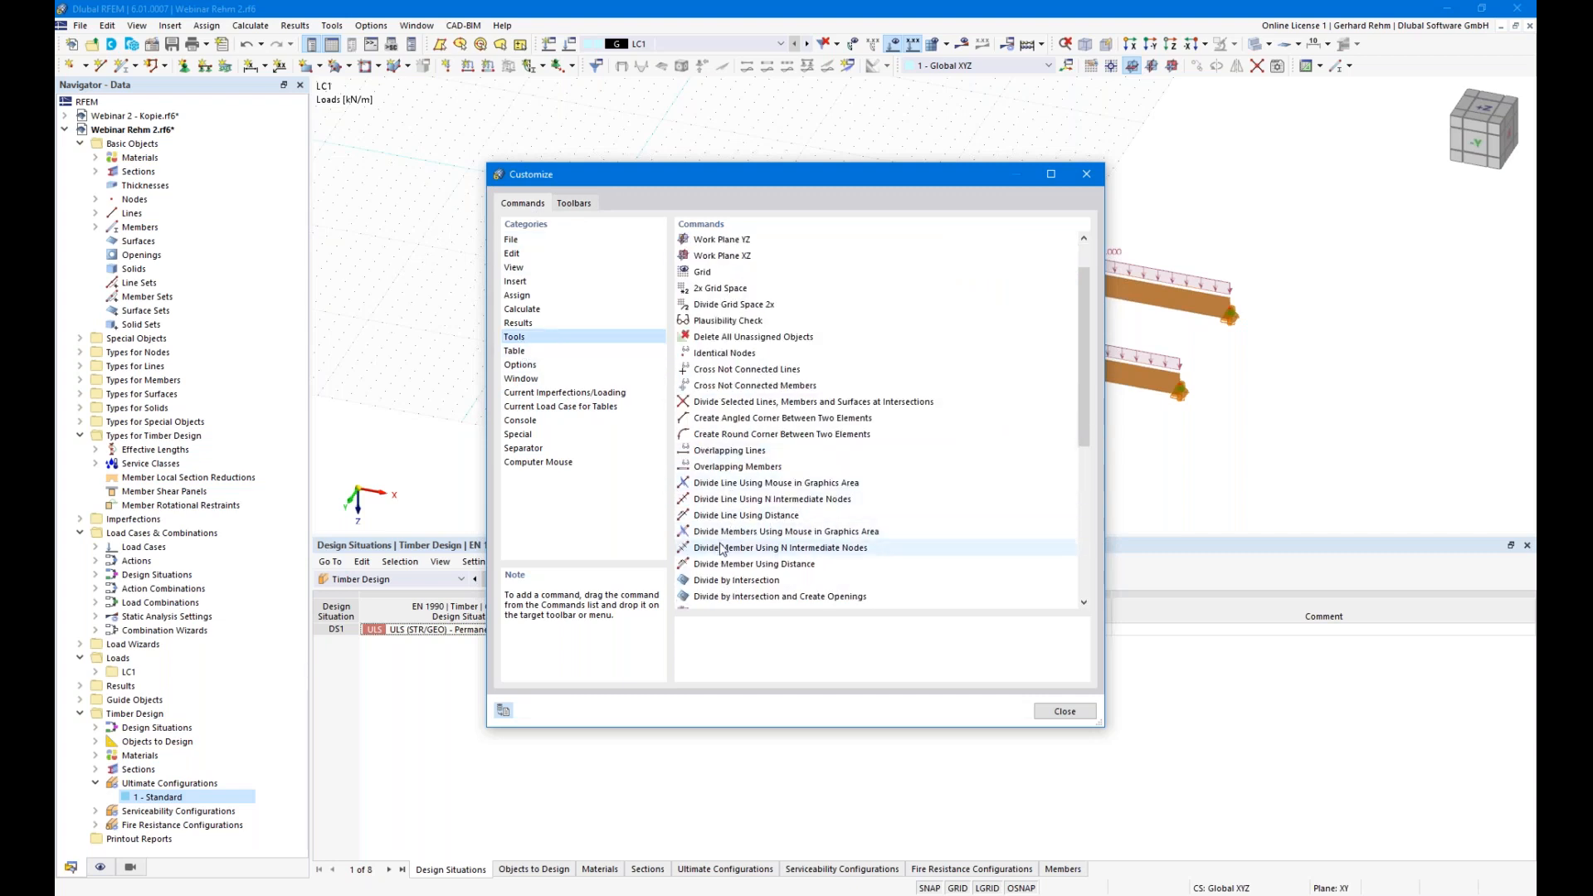
left_click_drag(739, 554, 1015, 546)
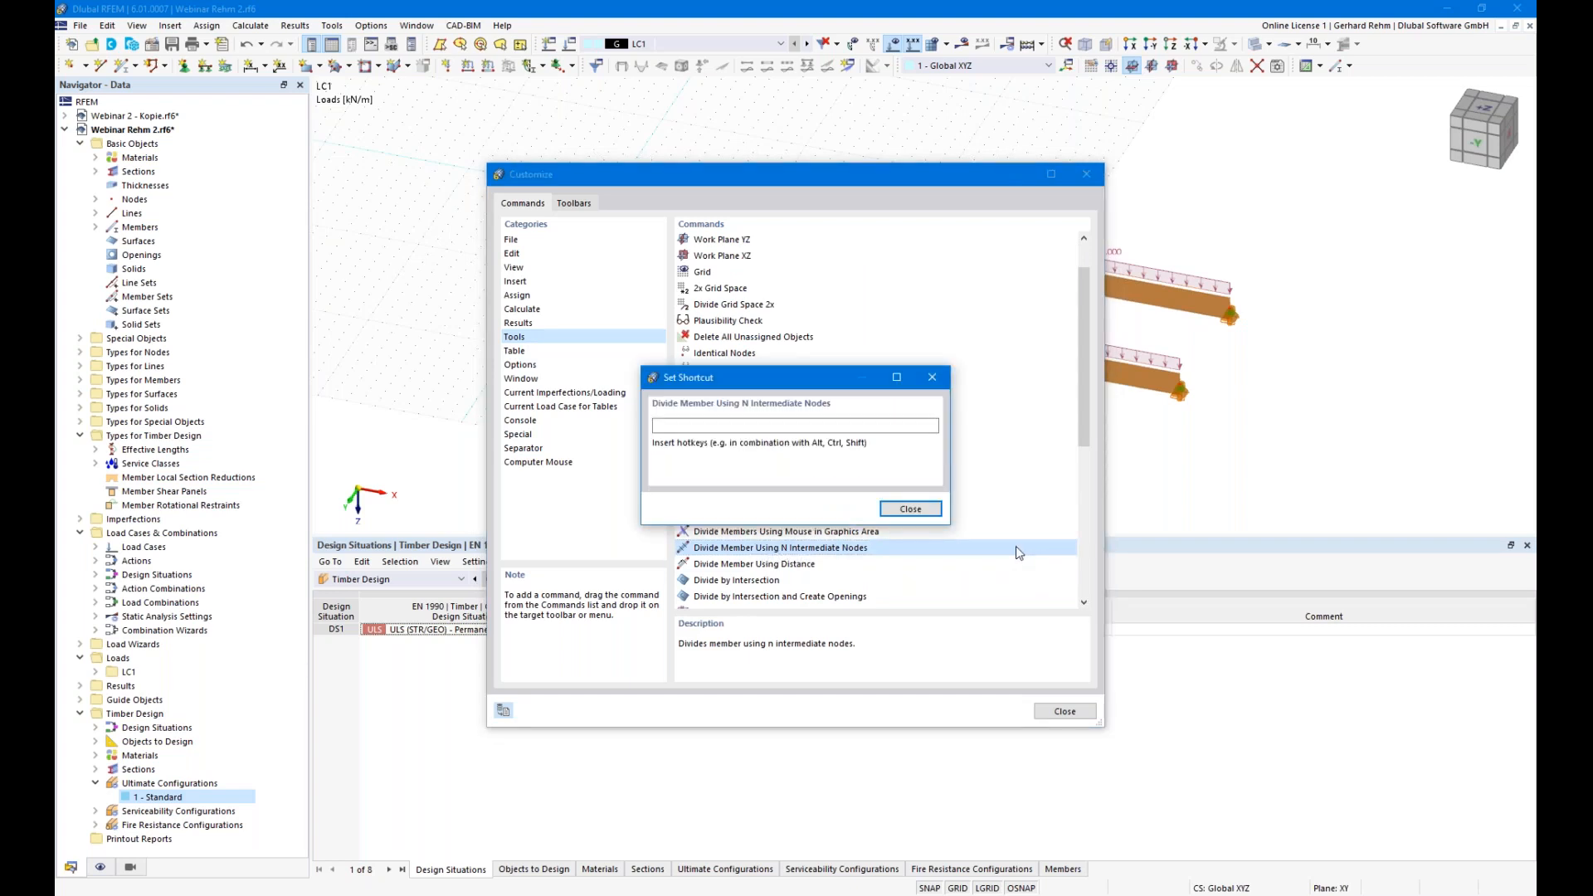
key("ctrl+t")
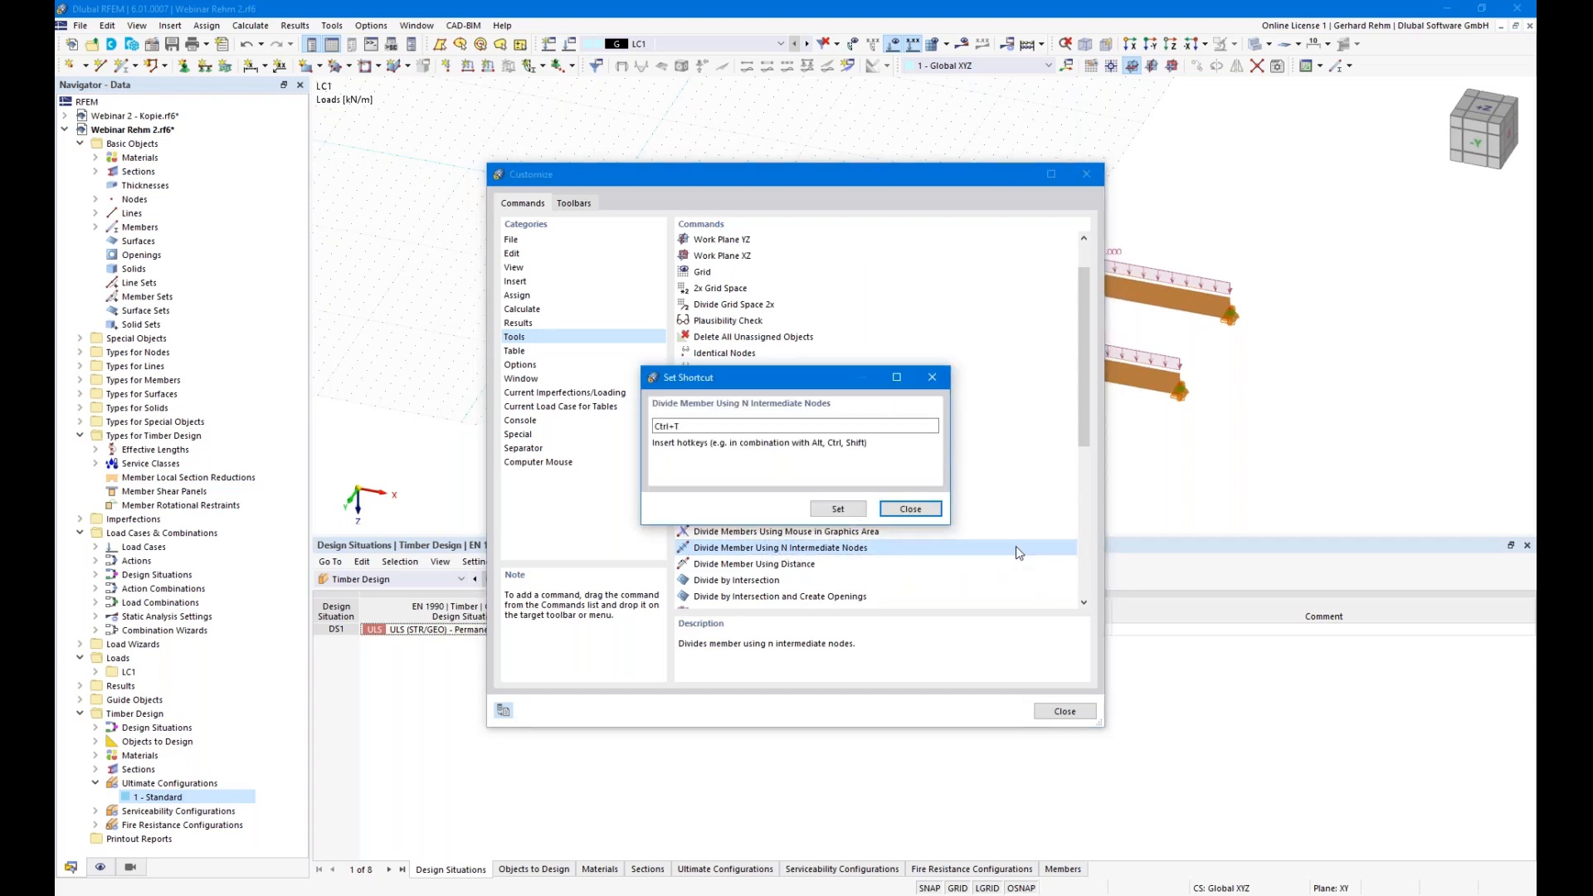
left_click(837, 508)
left_click(1064, 711)
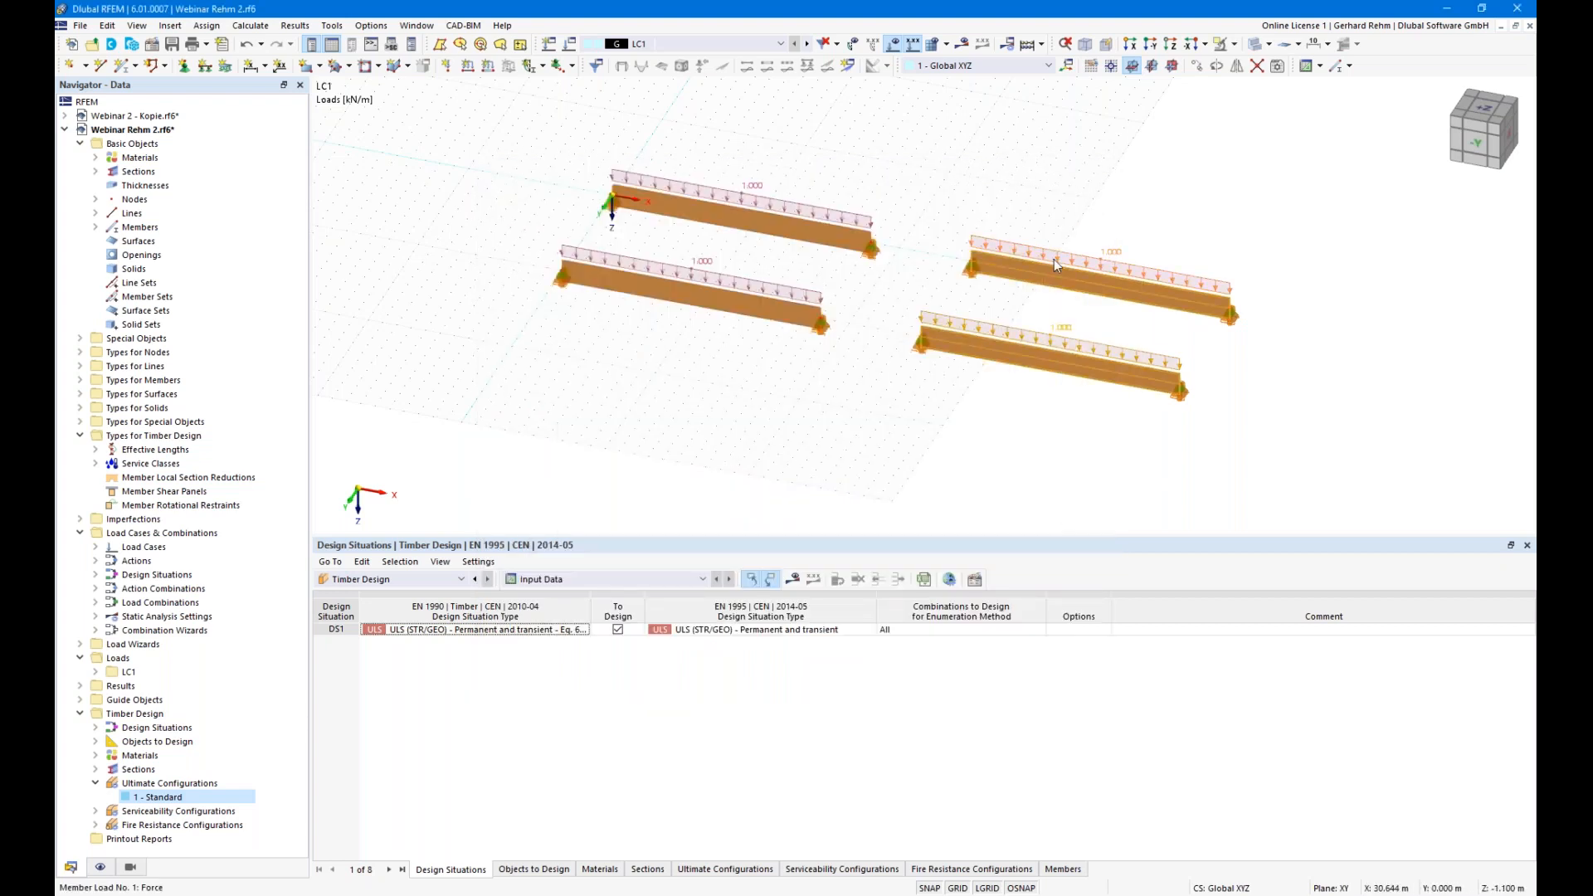
- Create two intermediate on-member nodes on each of members 3 and 4 without dividing the members
key("ctrl+t")
left_click(503, 319)
type("2")
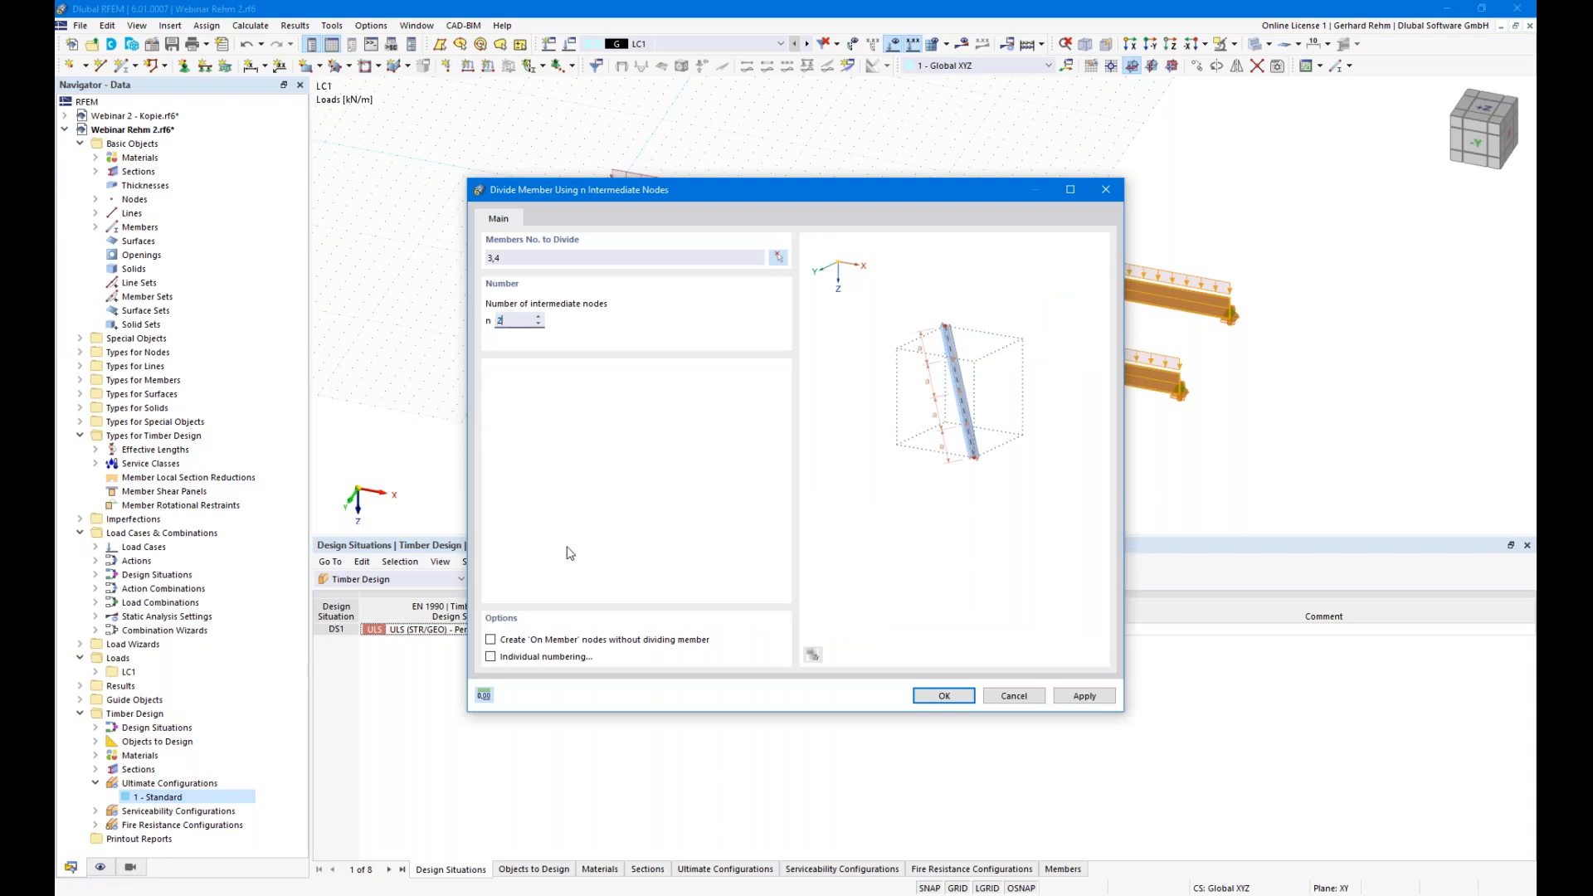
left_click(944, 696)
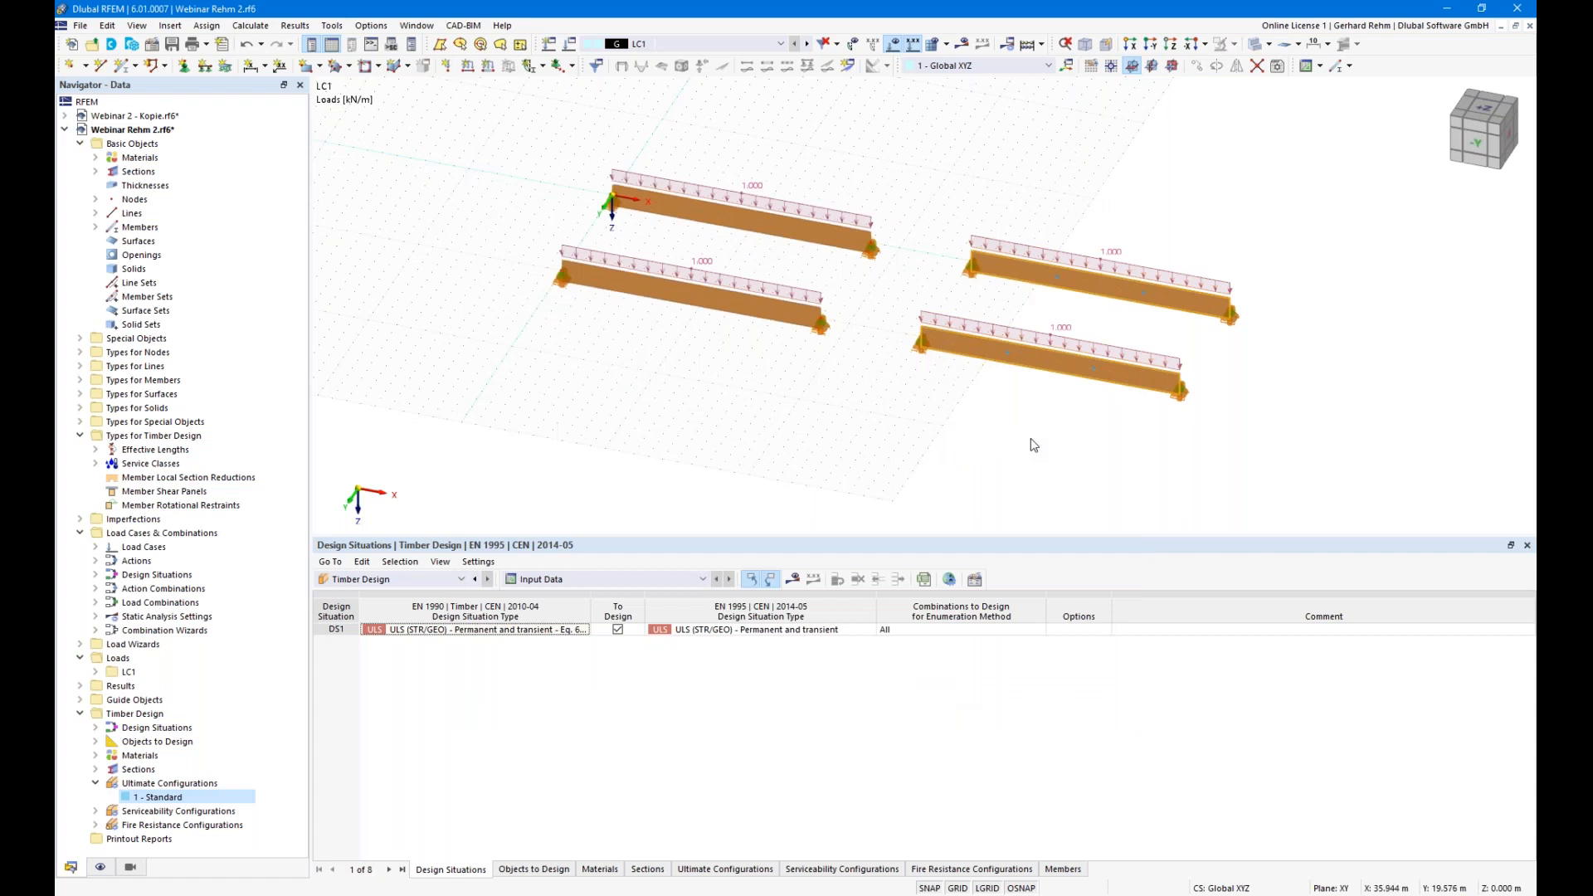
- Display the model as wireframe and review the main properties of member 3, leaving them as they are
left_click(1256, 46)
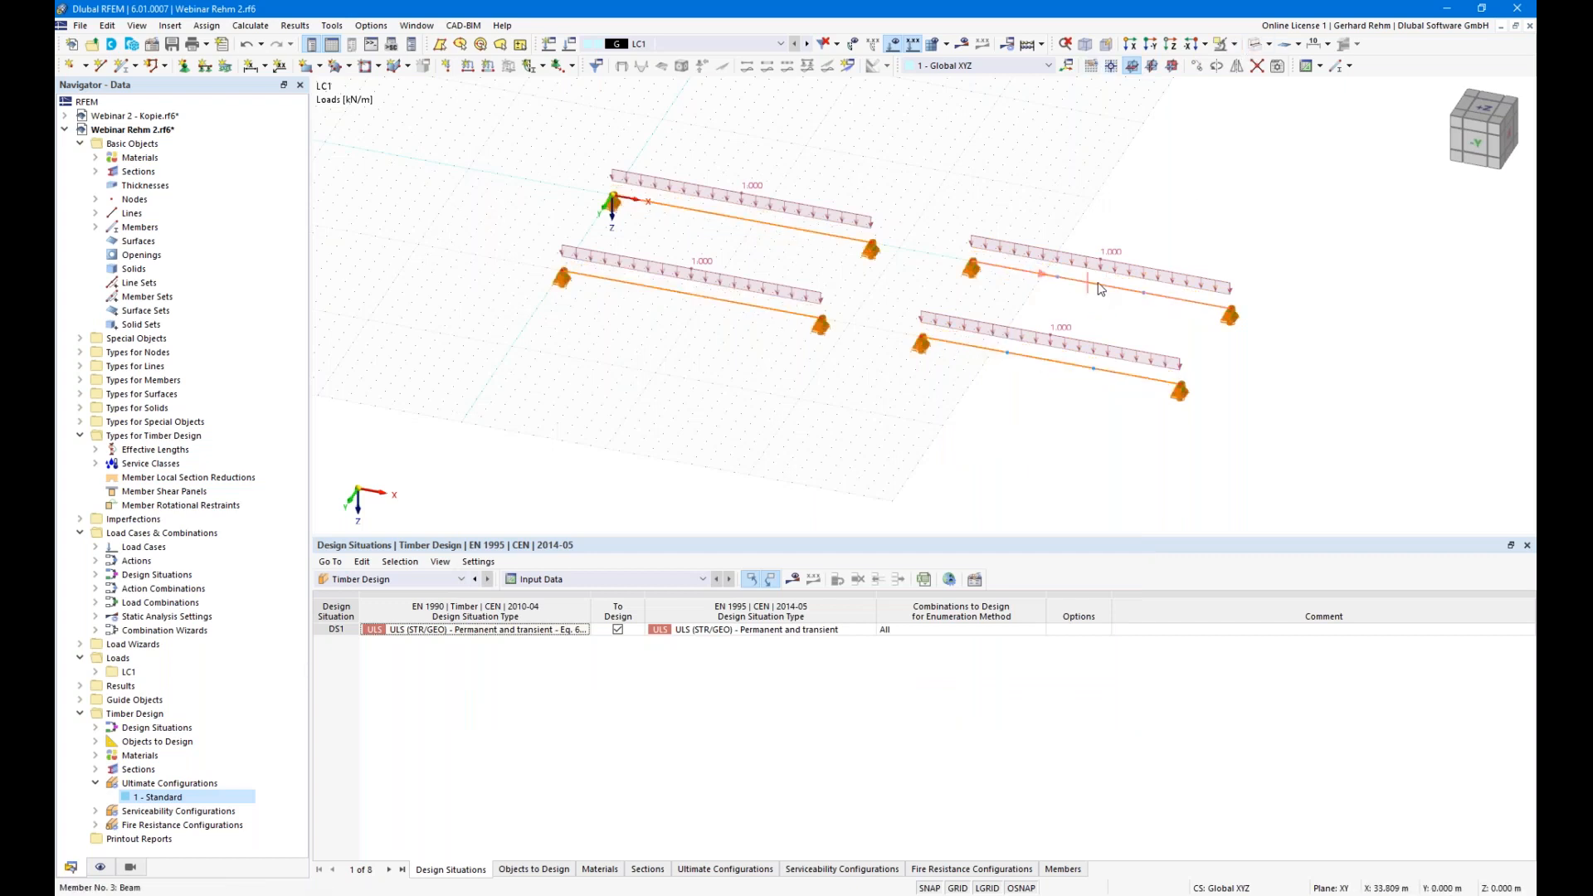
double_click(1099, 288)
left_click_drag(752, 133, 705, 407)
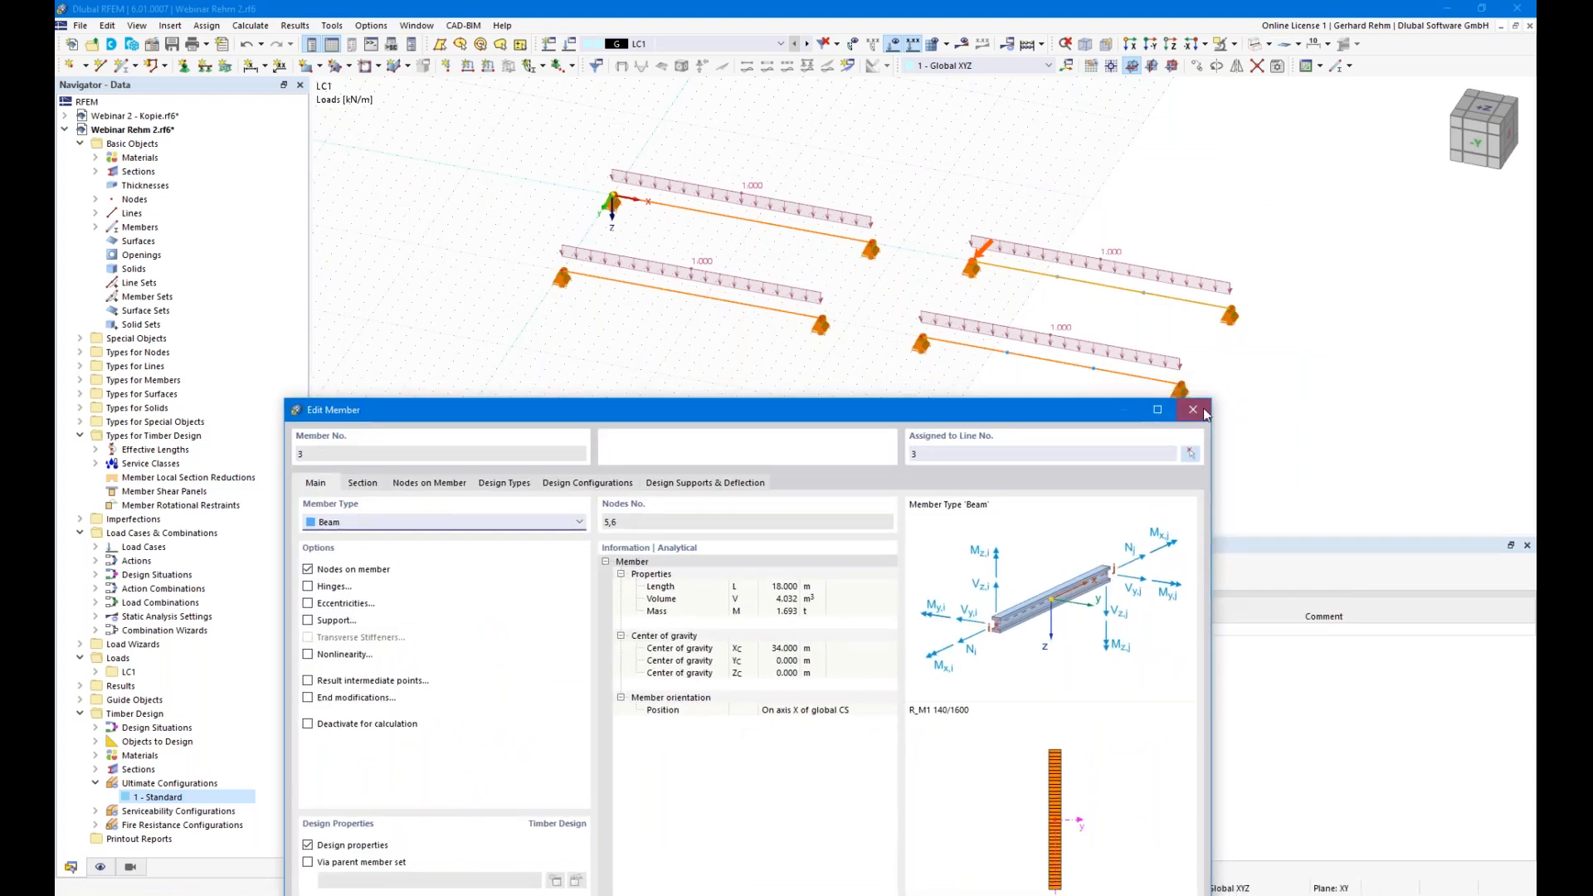
left_click(1194, 410)
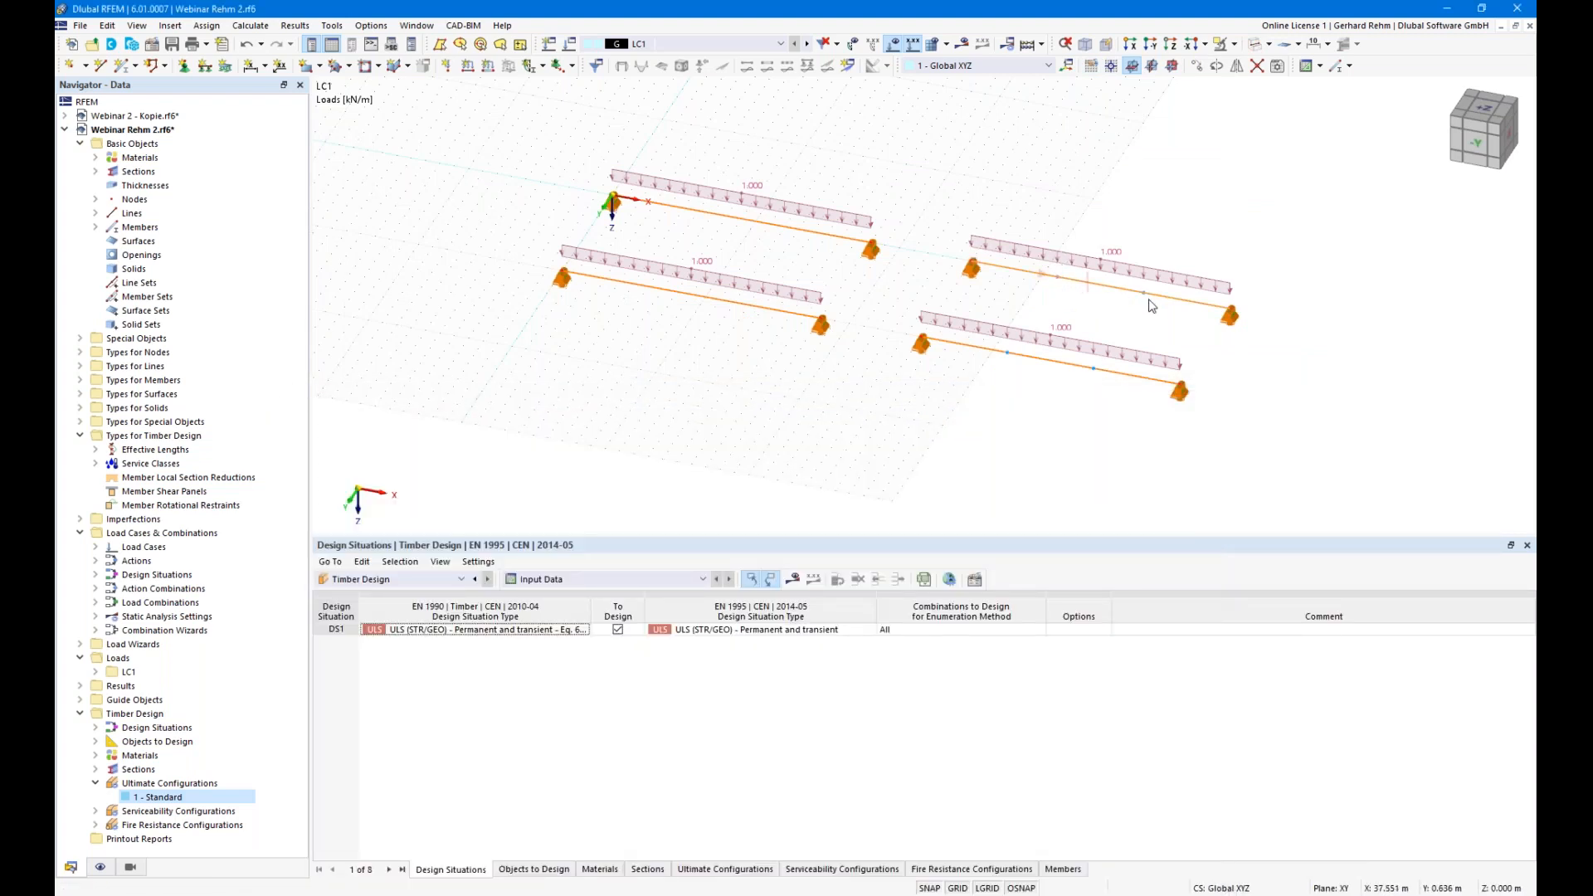
- Create new timber effective lengths for member 3 with flexural buckling about both axes excluded, leaving only lateral-torsional buckling
double_click(1124, 294)
left_click_drag(509, 404, 512, 299)
left_click(506, 378)
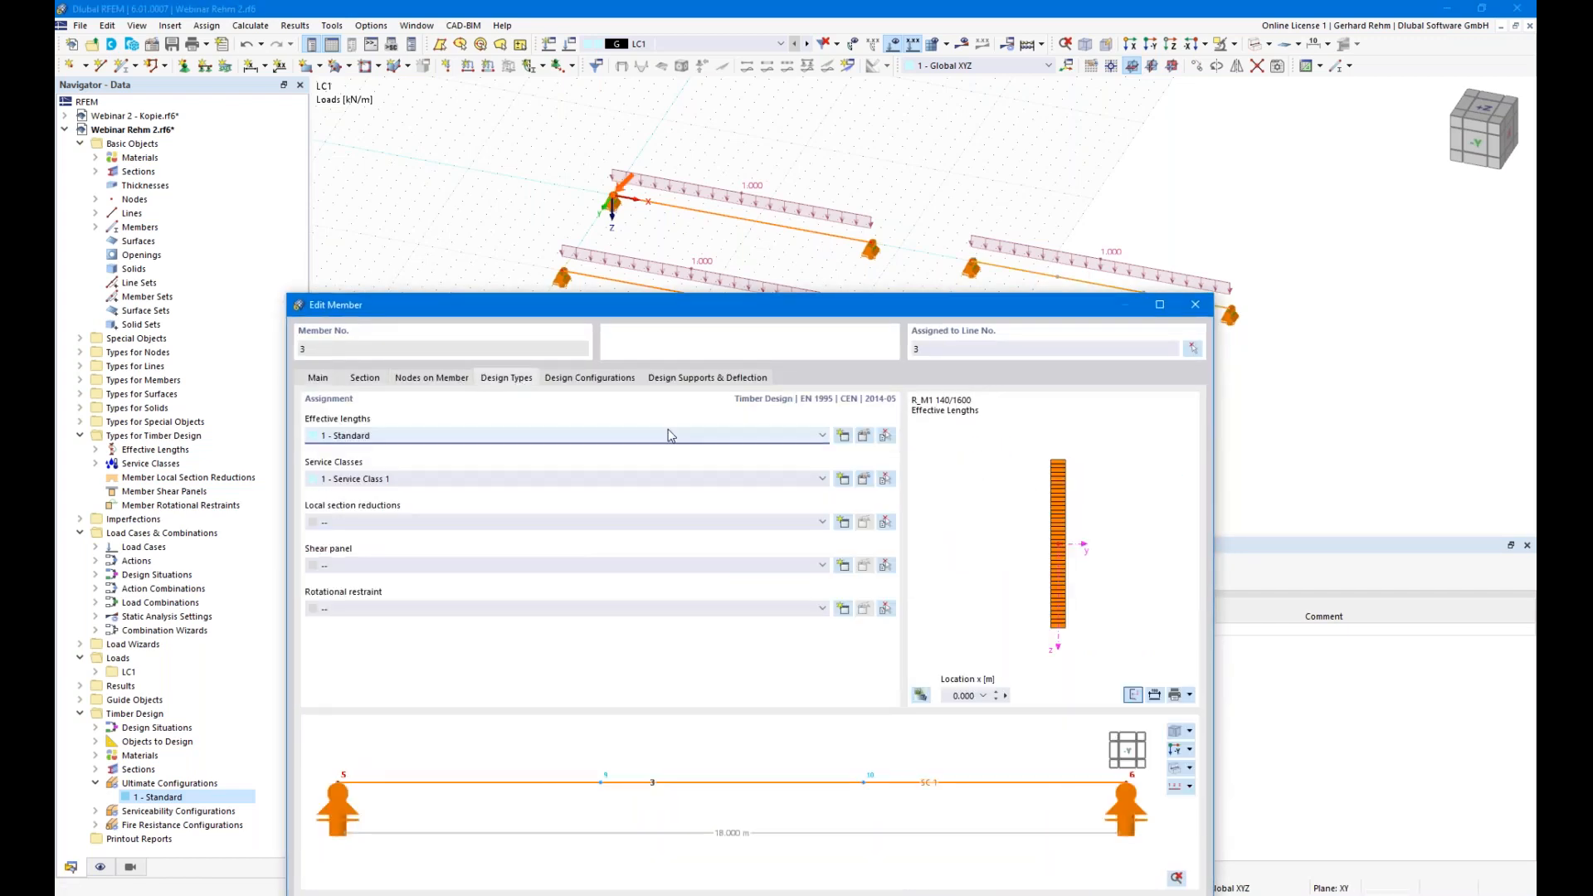
left_click(843, 436)
left_click(471, 240)
left_click(470, 256)
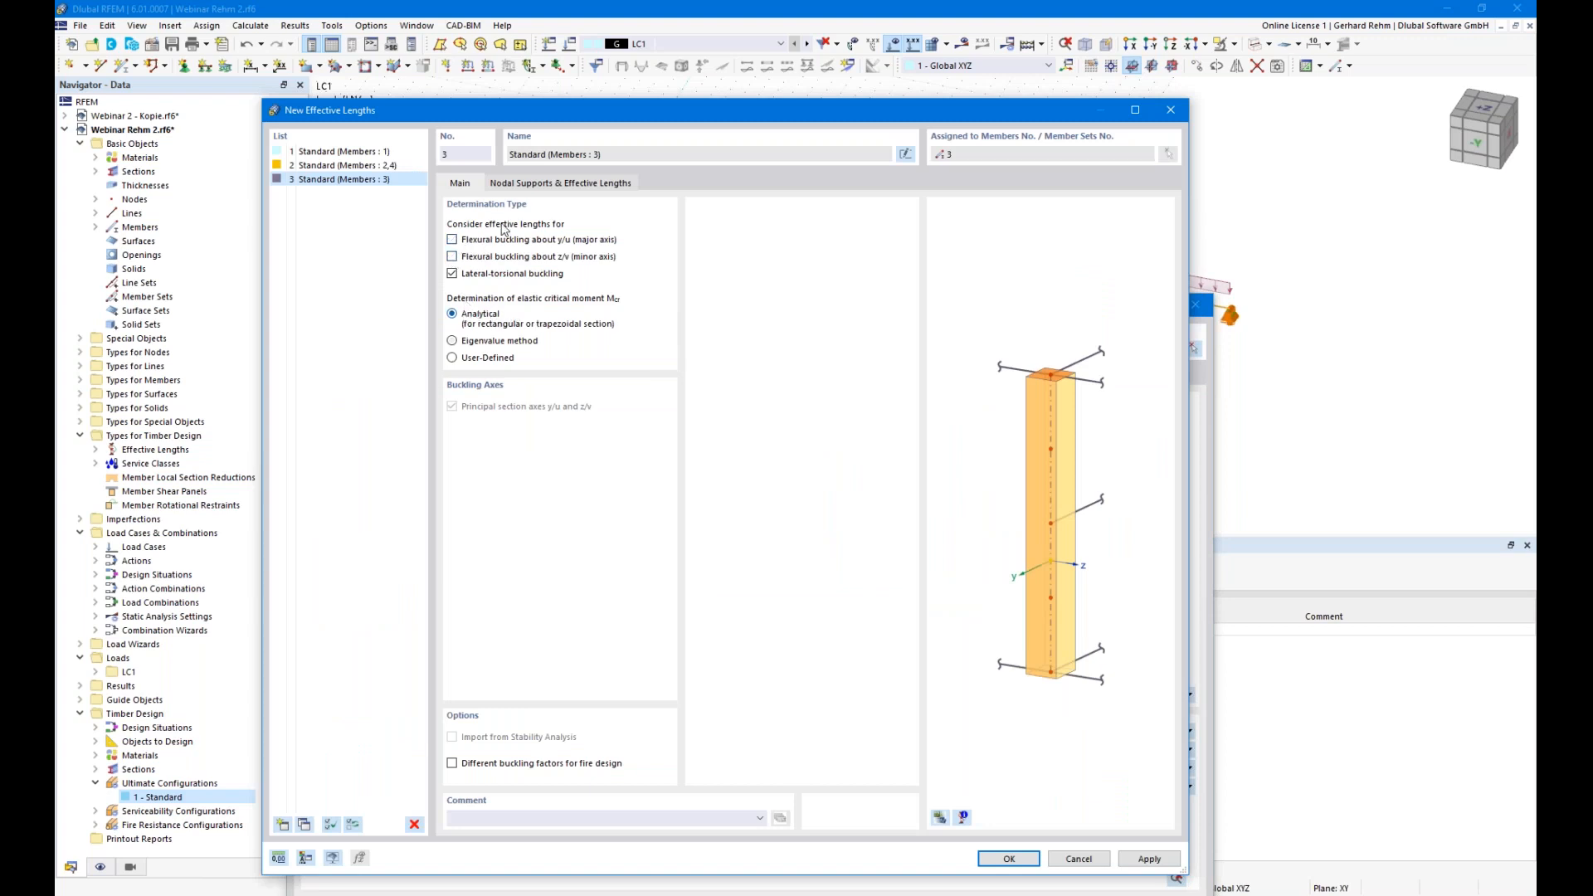
- Examine member 3's nodal supports and lateral-torsional buckling length as an absolute value, and return to effective length factors
left_click(546, 185)
left_click_drag(618, 131, 700, 402)
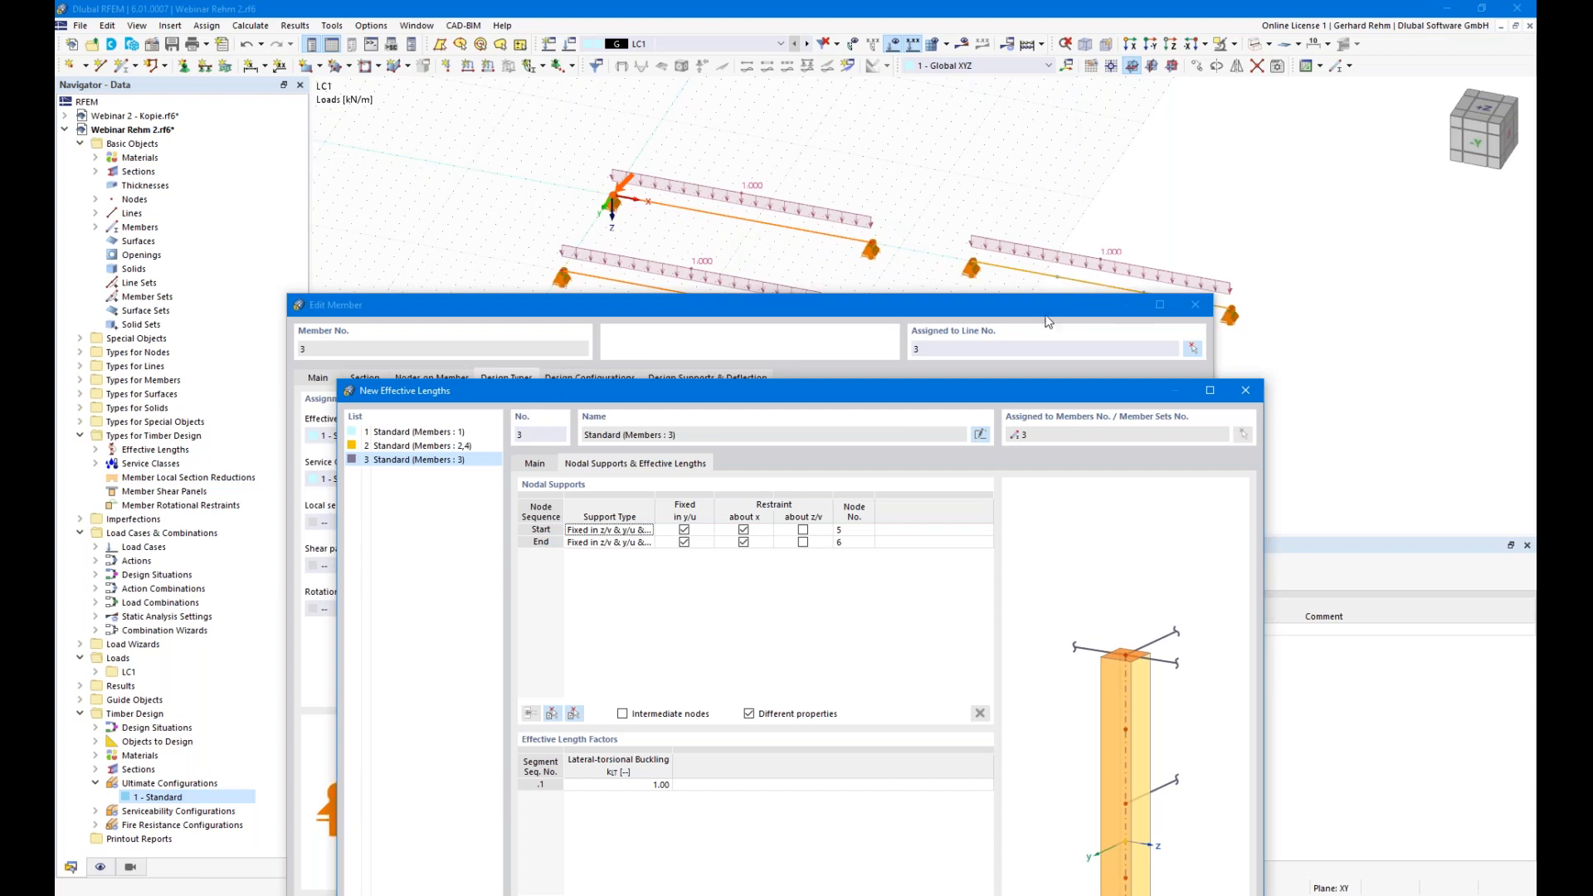
left_click(649, 786)
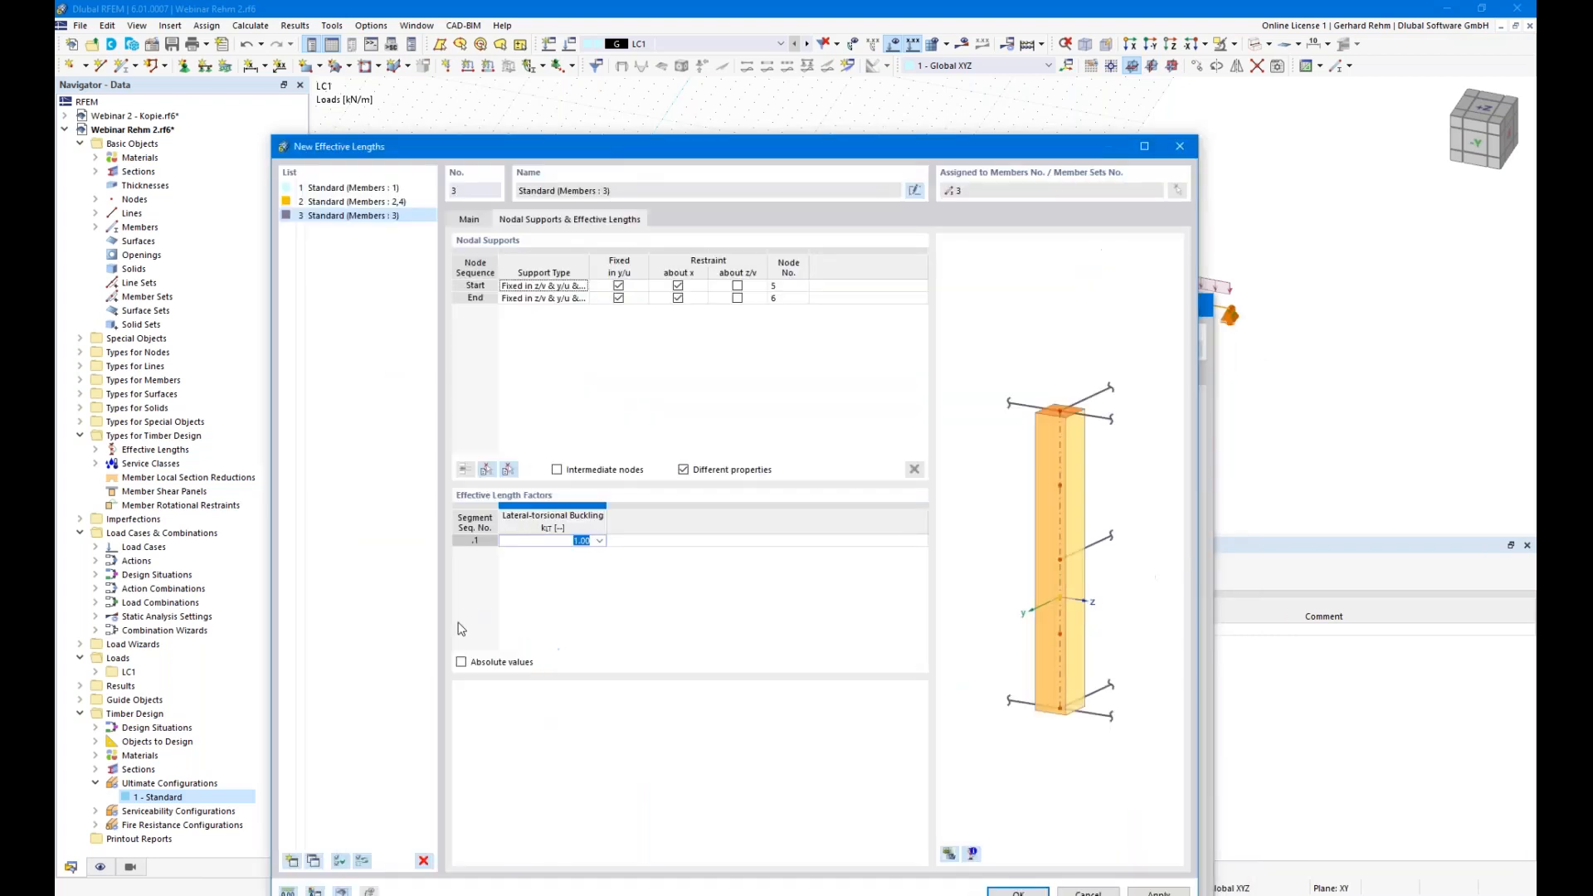
left_click(461, 662)
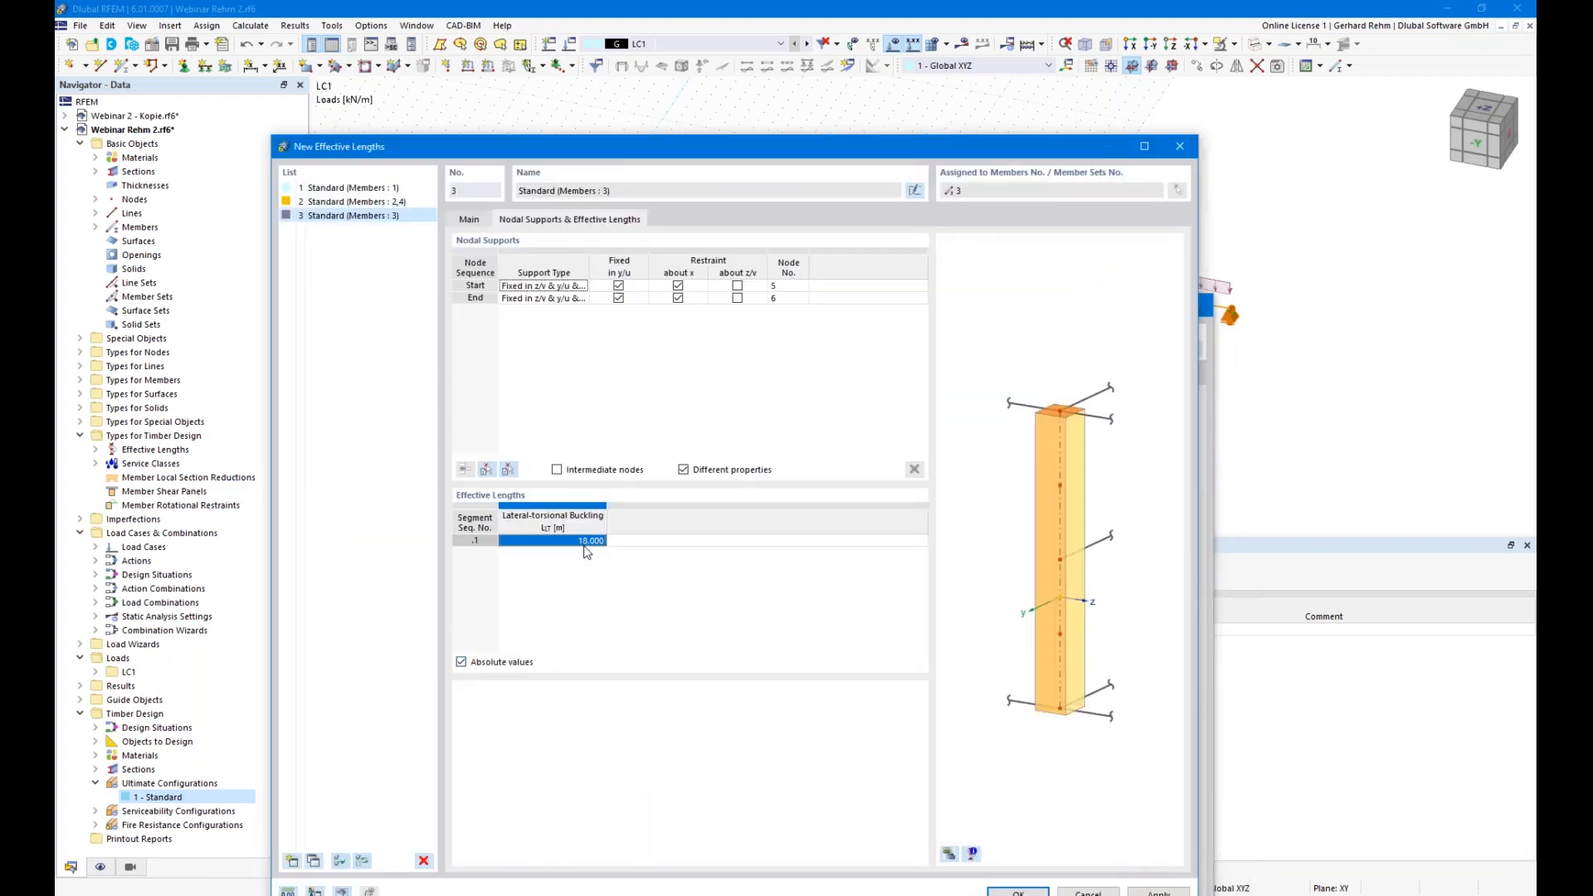
left_click(461, 661)
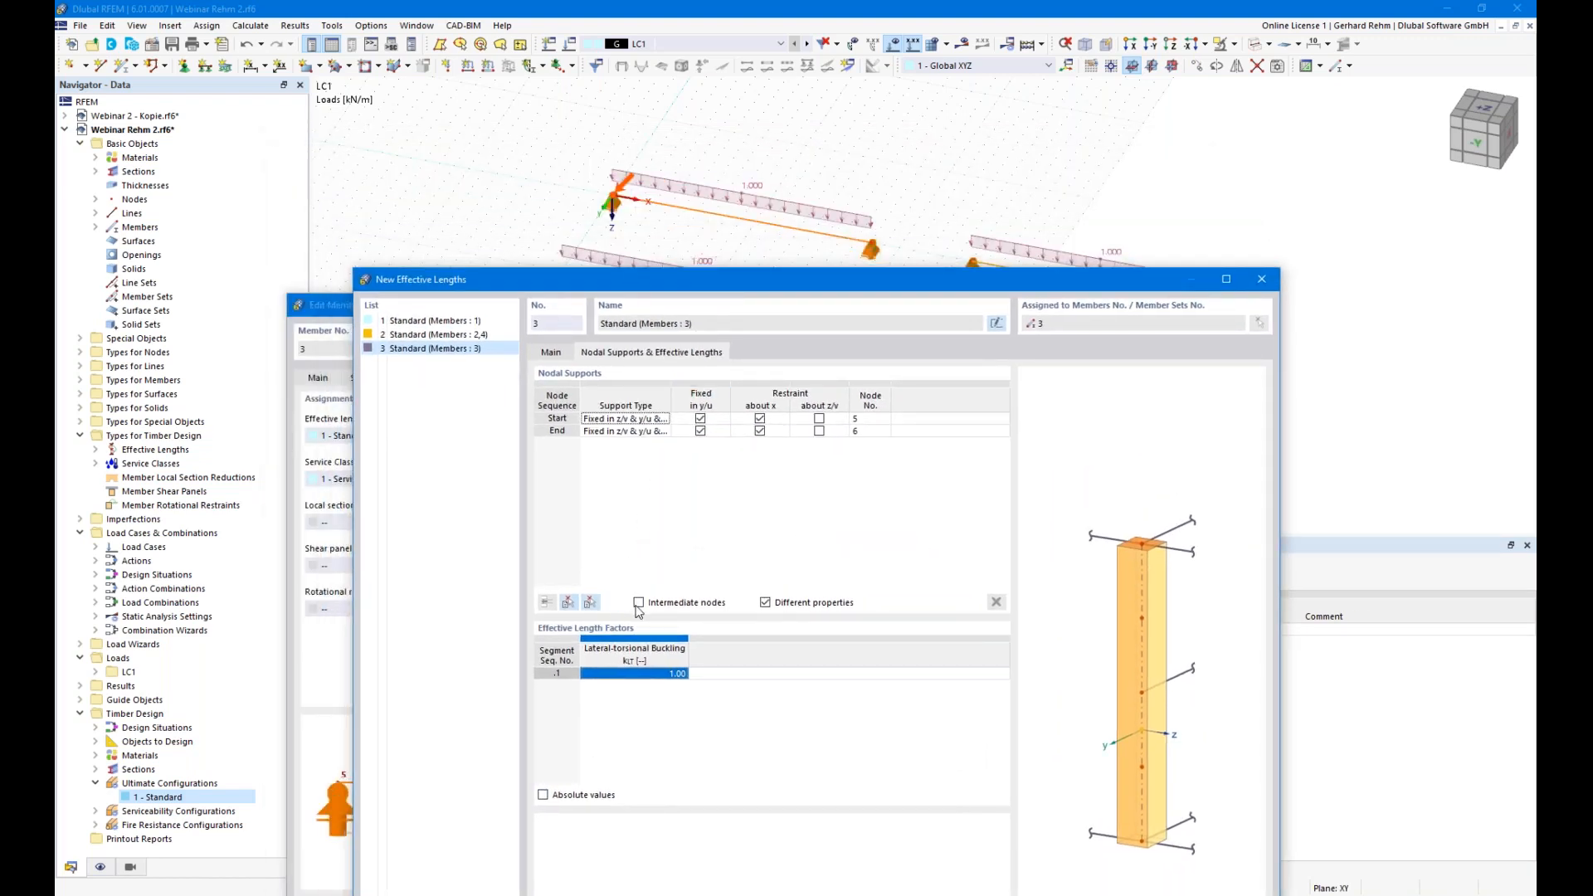
- Enable intermediate nodes in the new effective lengths and import them from member 3 in the model
left_click(640, 605)
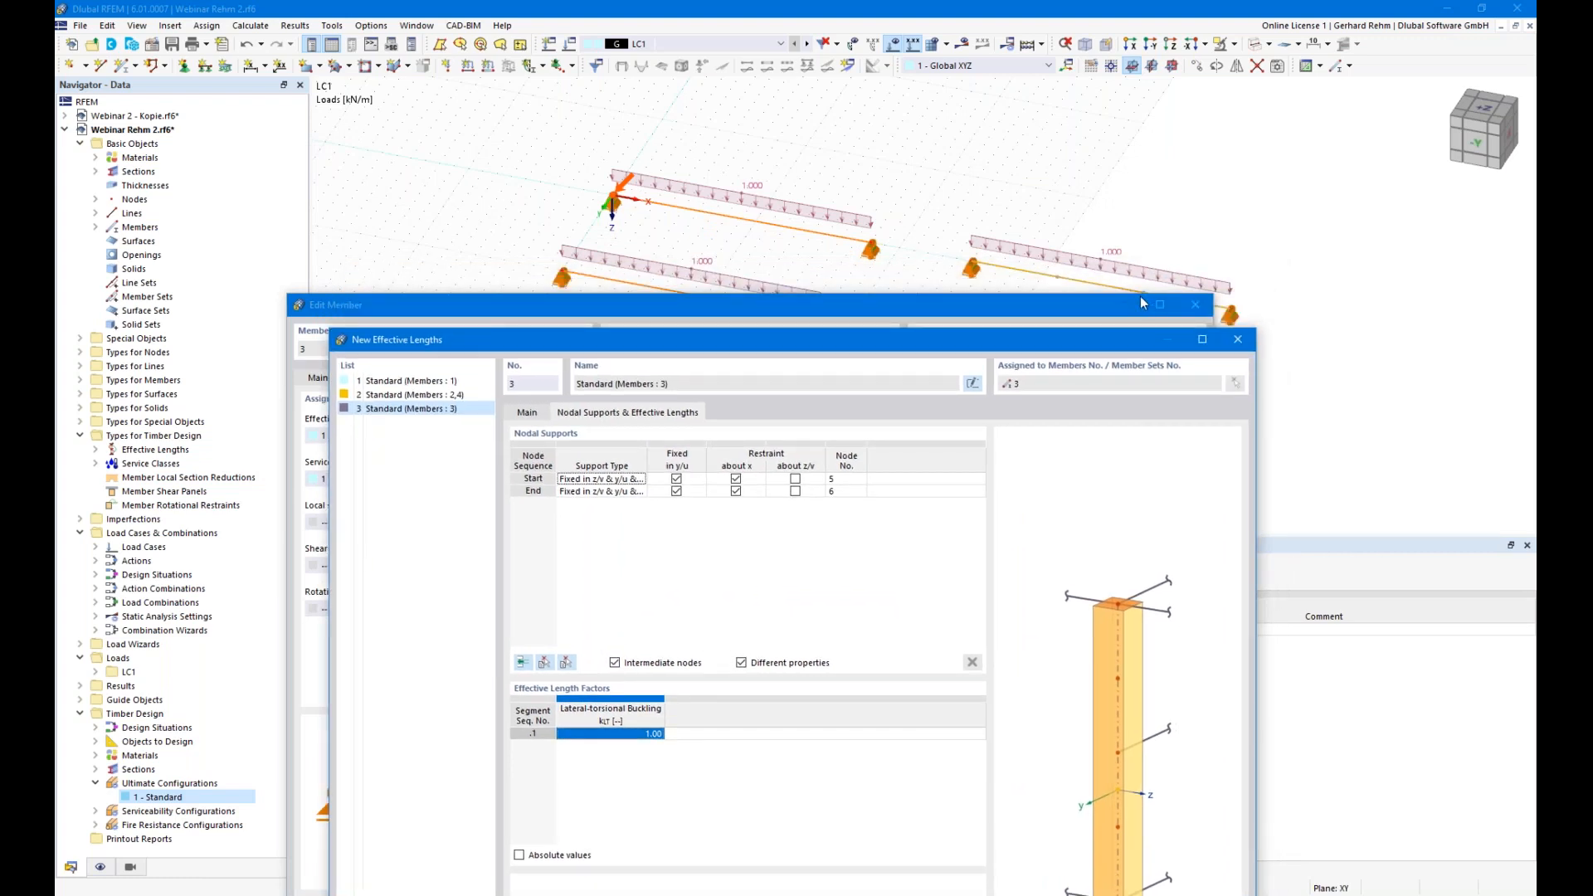
left_click(566, 665)
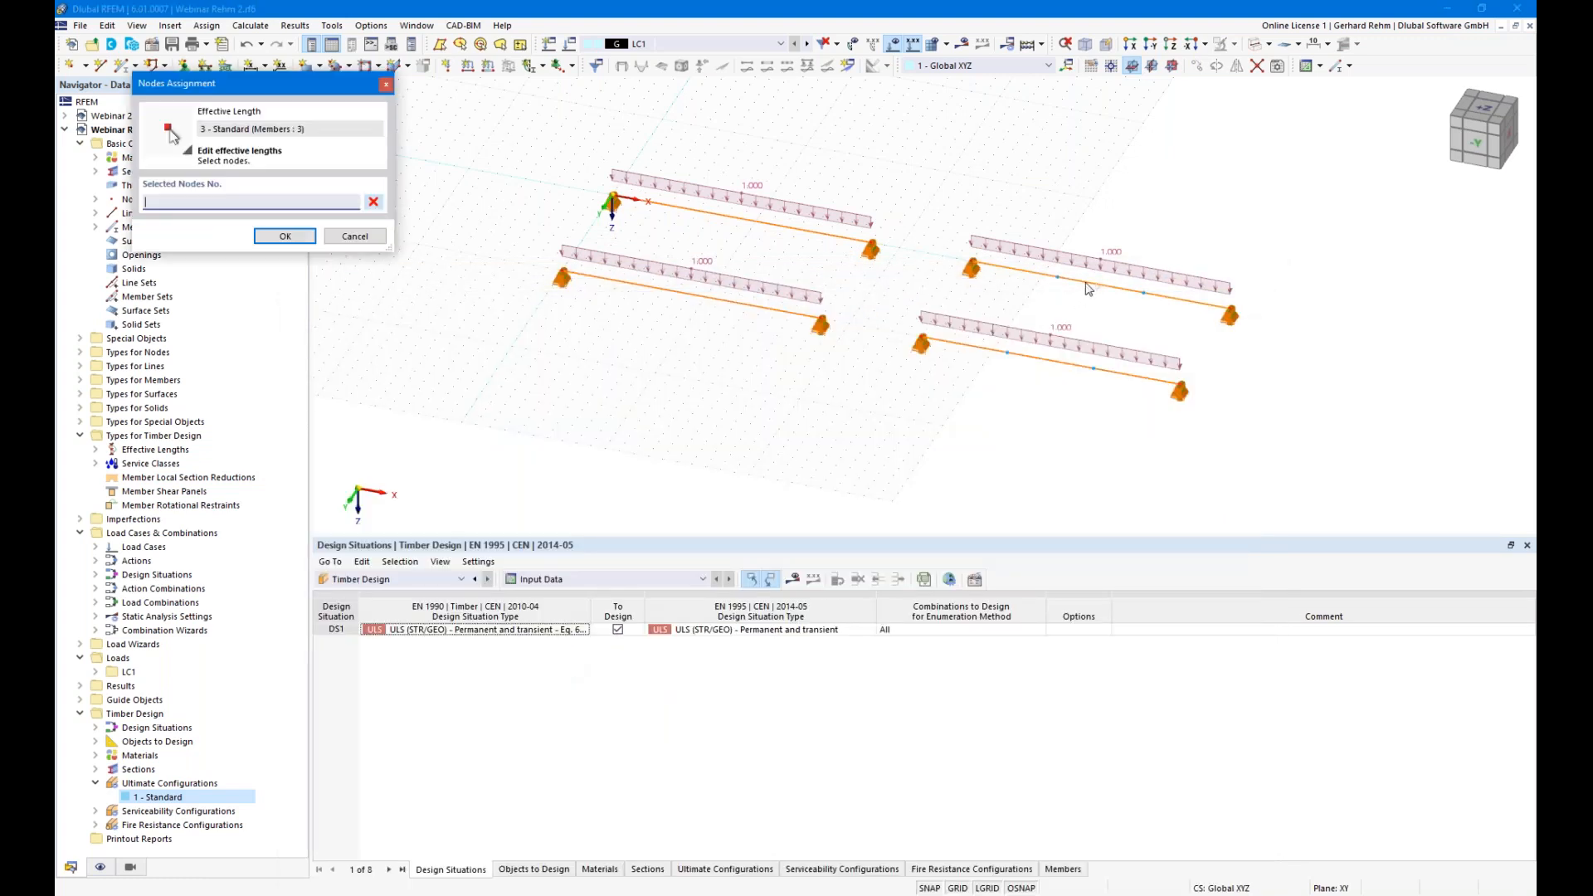
left_click(355, 236)
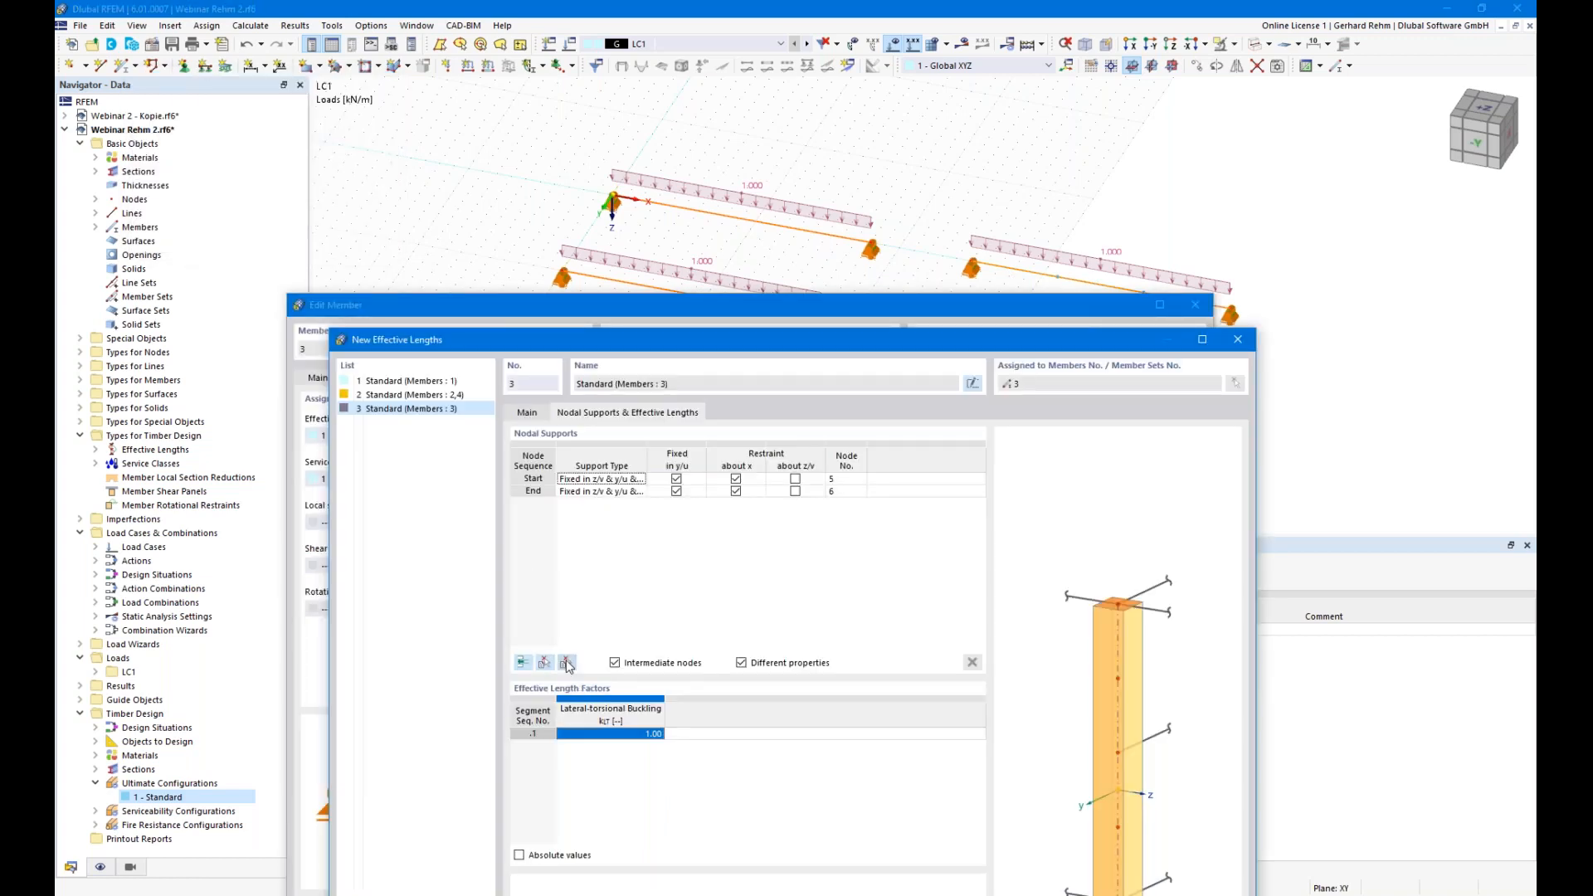
left_click(564, 665)
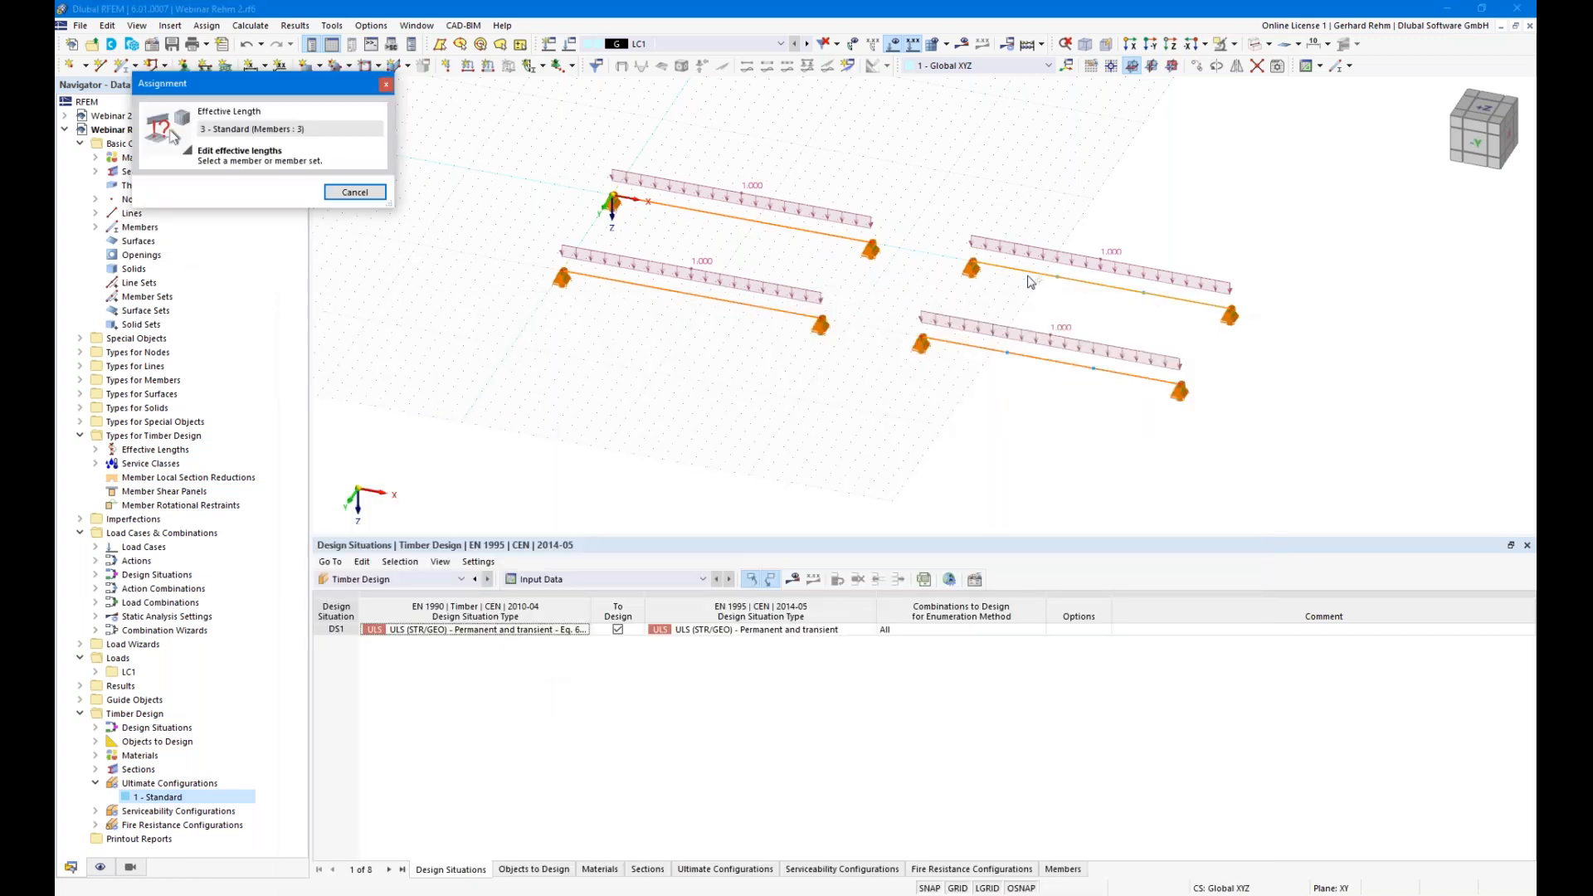
left_click(1041, 278)
- Fix intermediate nodes 9 and 10 in y/u and accept the new effective lengths and the edits to member 3
left_click(604, 503)
left_click(599, 492)
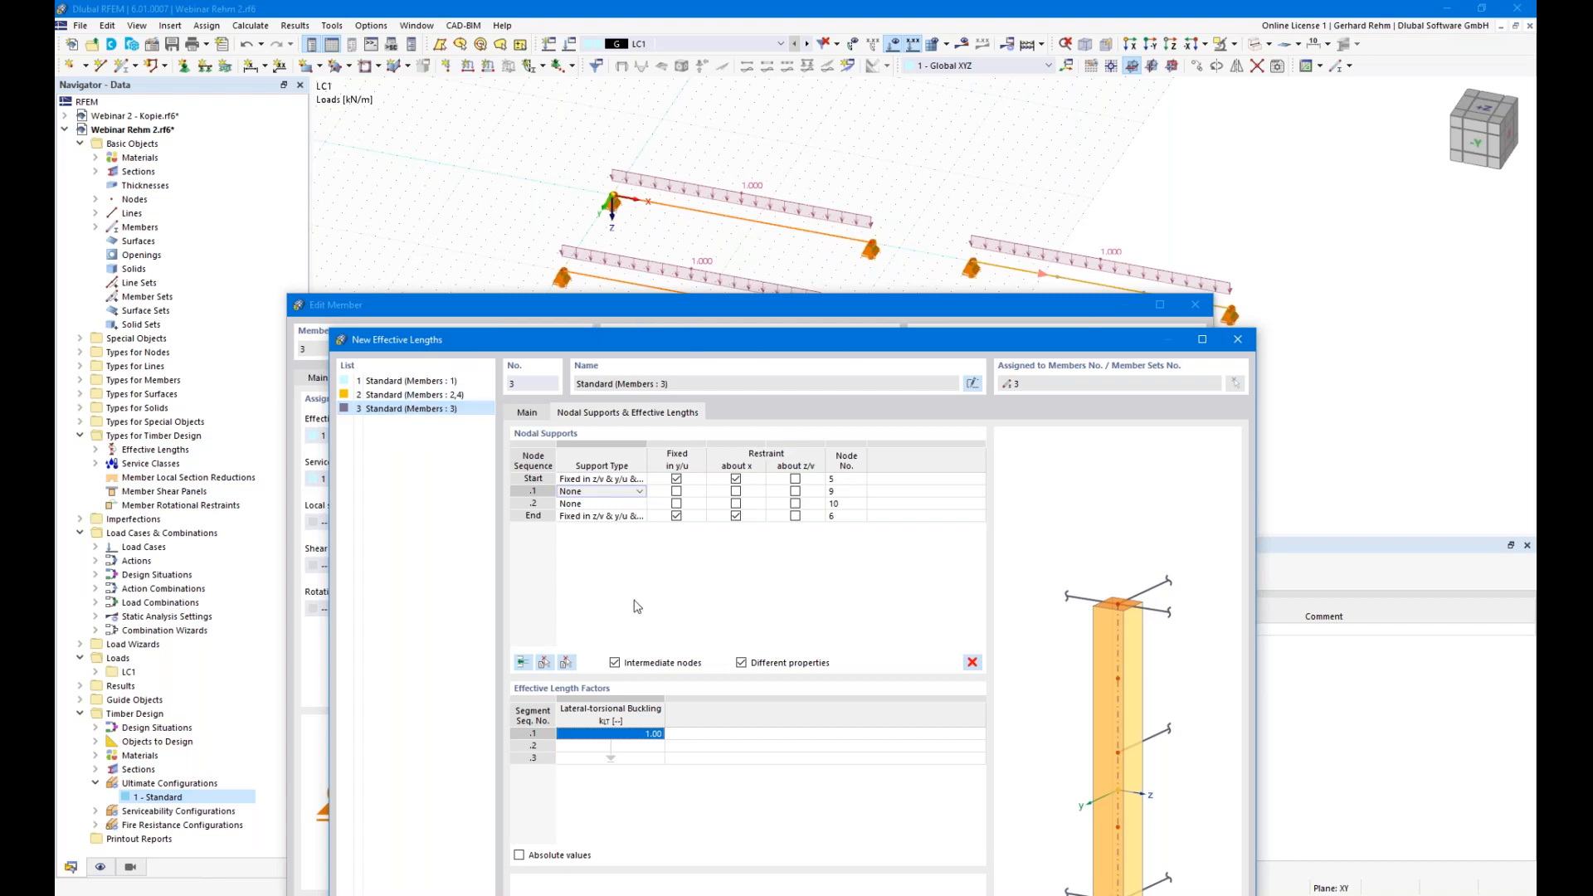
left_click(676, 491)
left_click(676, 503)
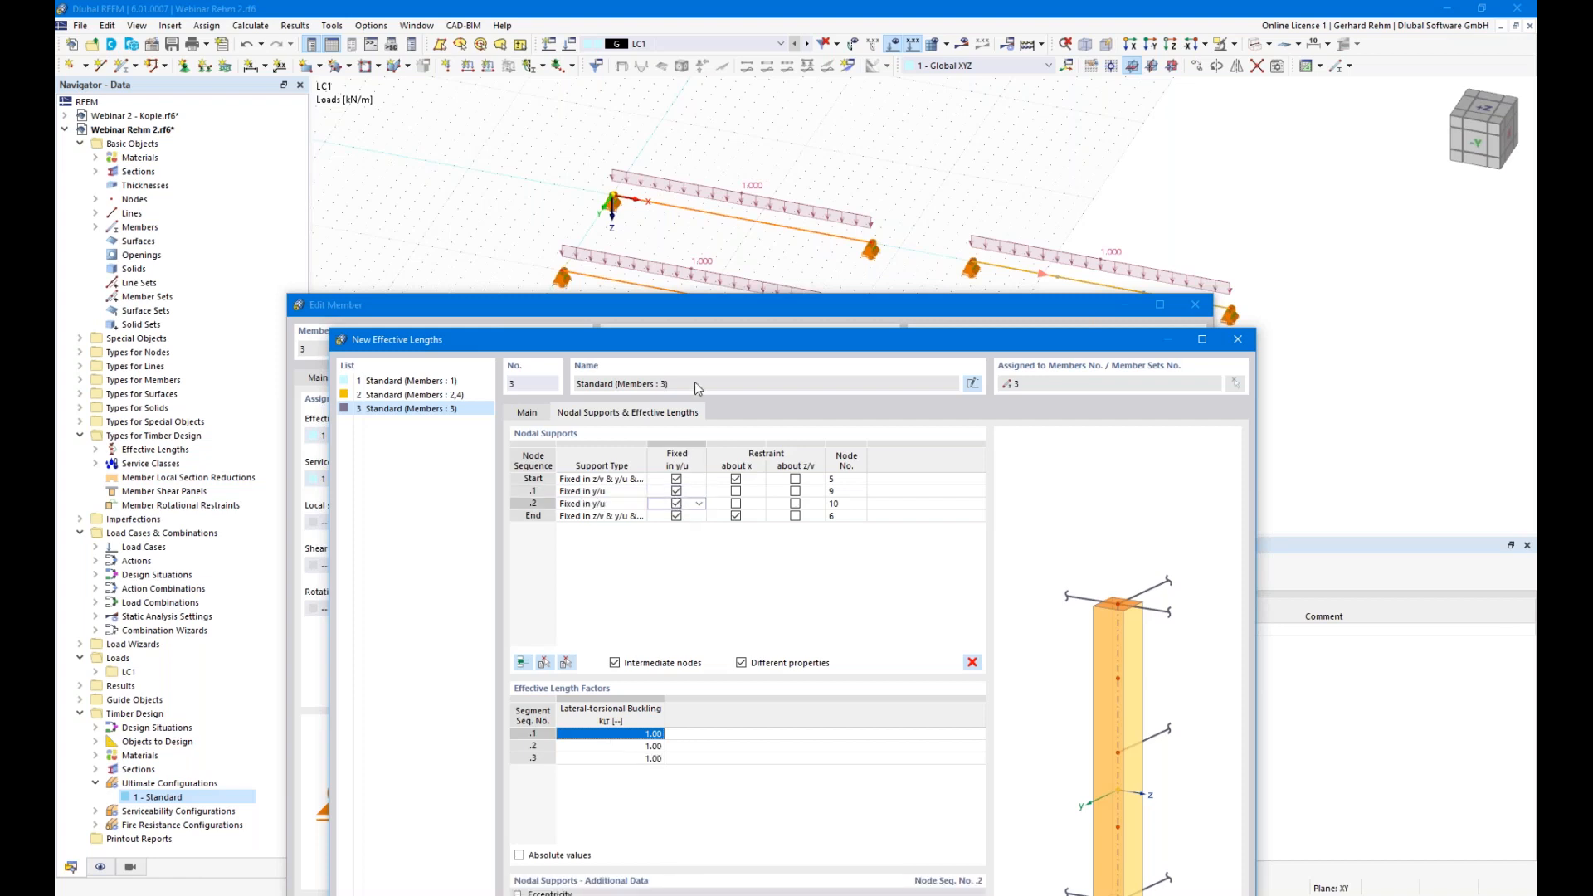
left_click_drag(703, 346, 746, 281)
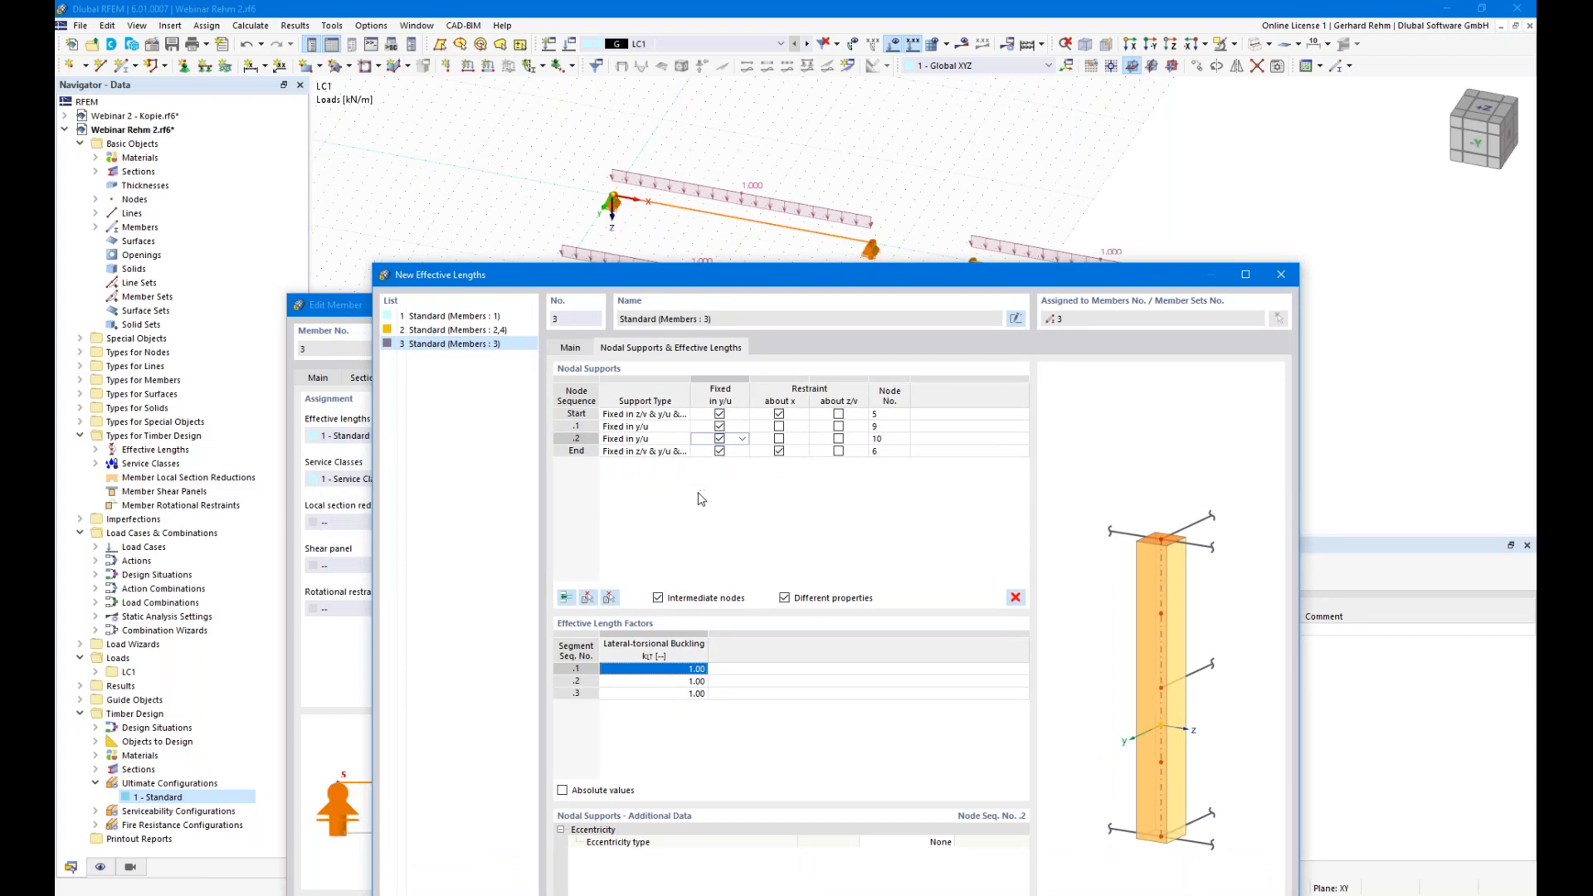
left_click_drag(739, 274, 713, 70)
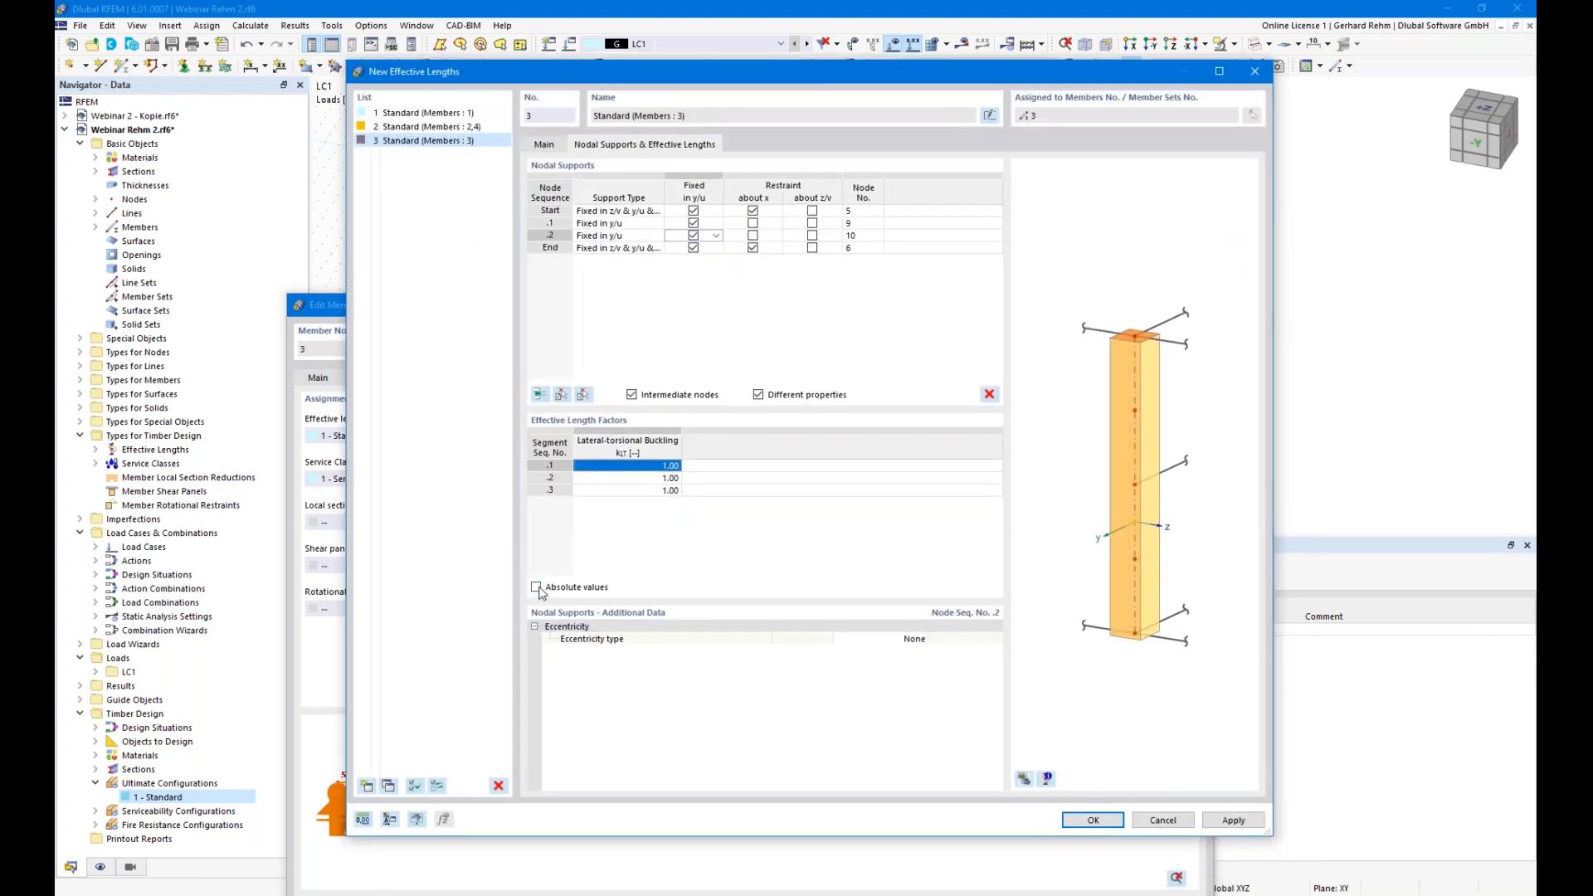
left_click(1094, 820)
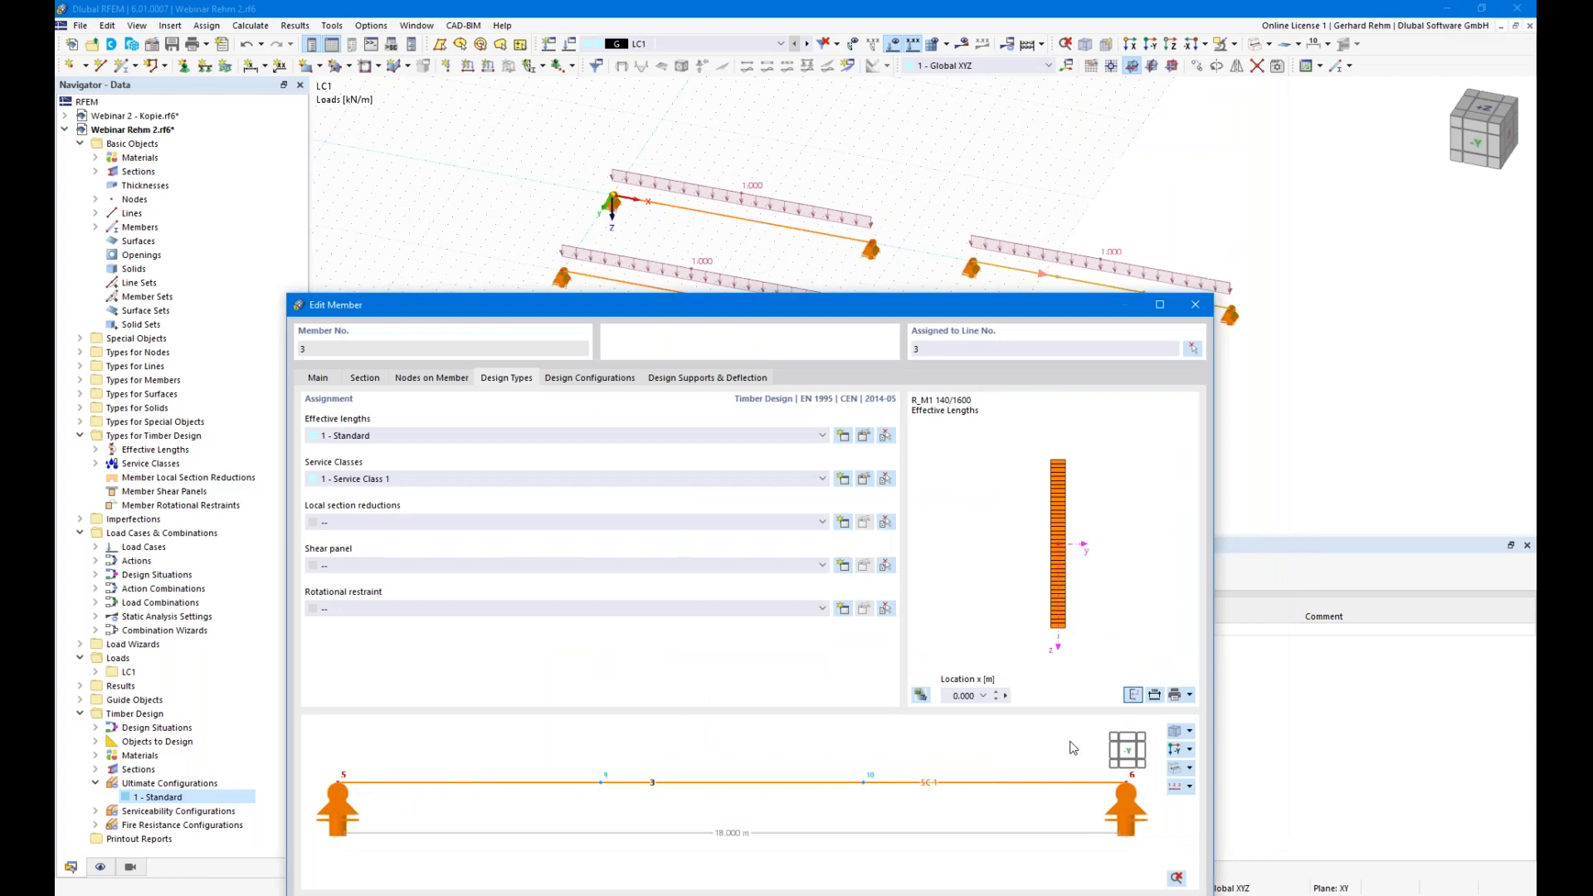
left_click_drag(978, 311, 1039, 53)
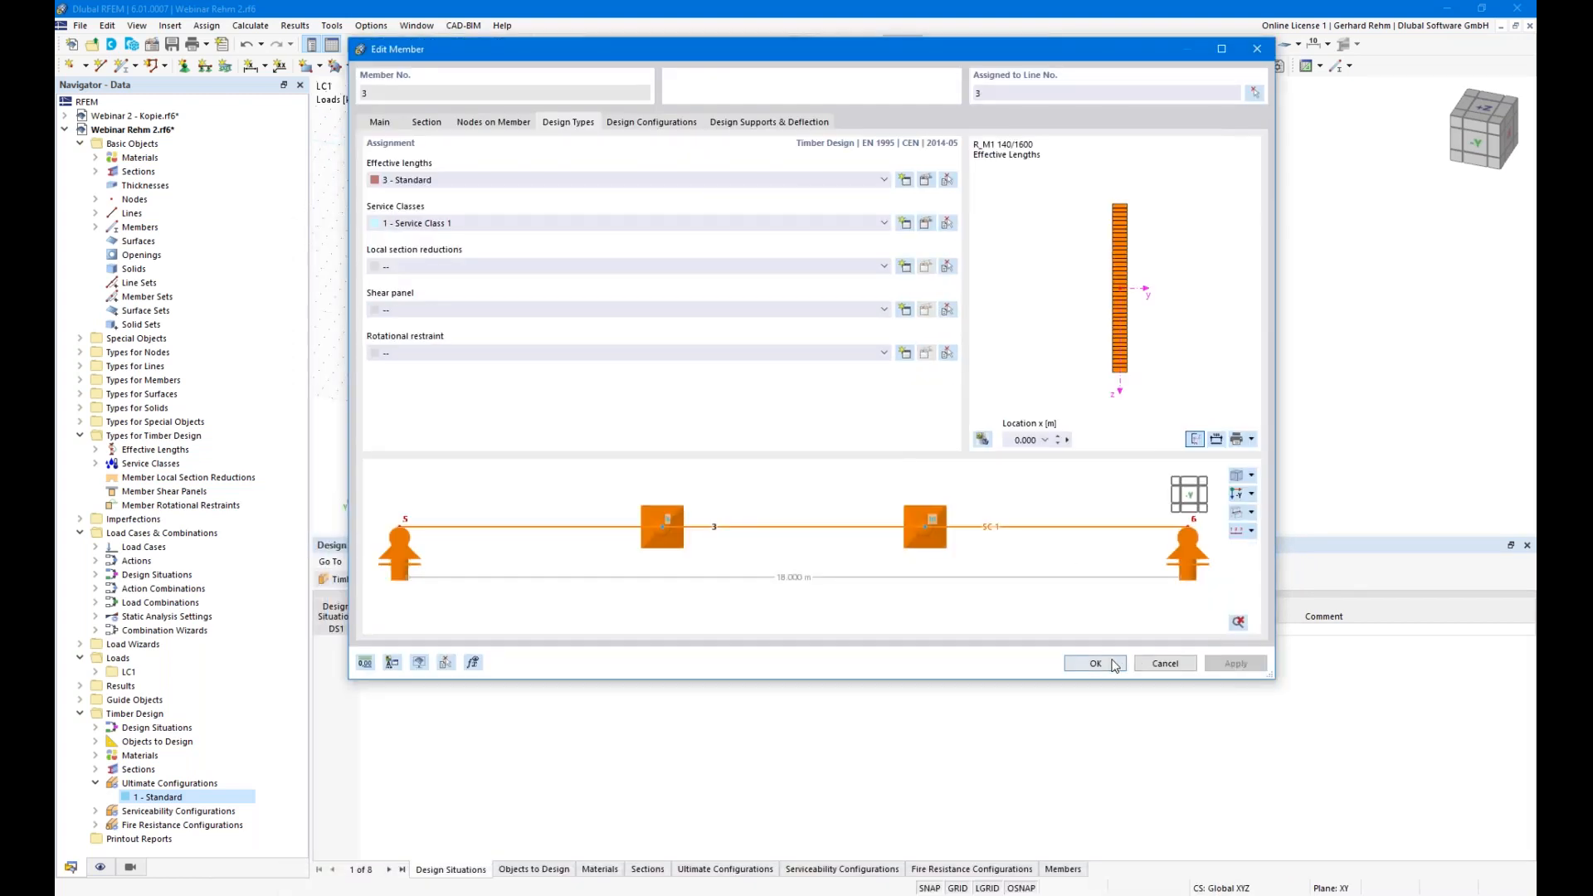
left_click(1095, 663)
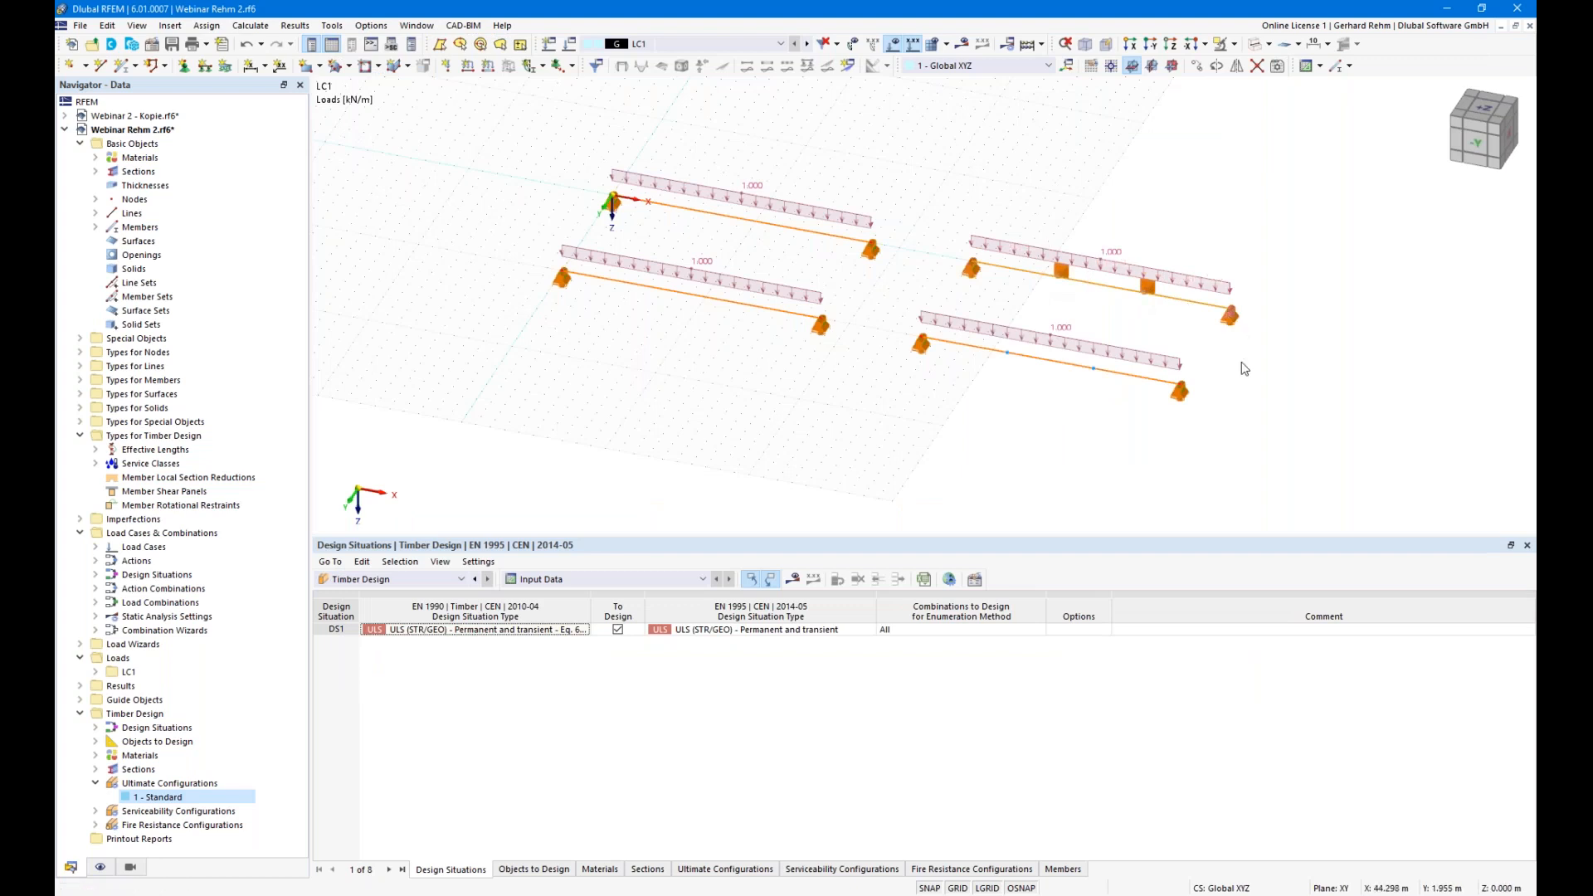
- Create new timber effective lengths for member 4 using the eigenvalue method, with flexural buckling about both axes excluded
double_click(927, 375)
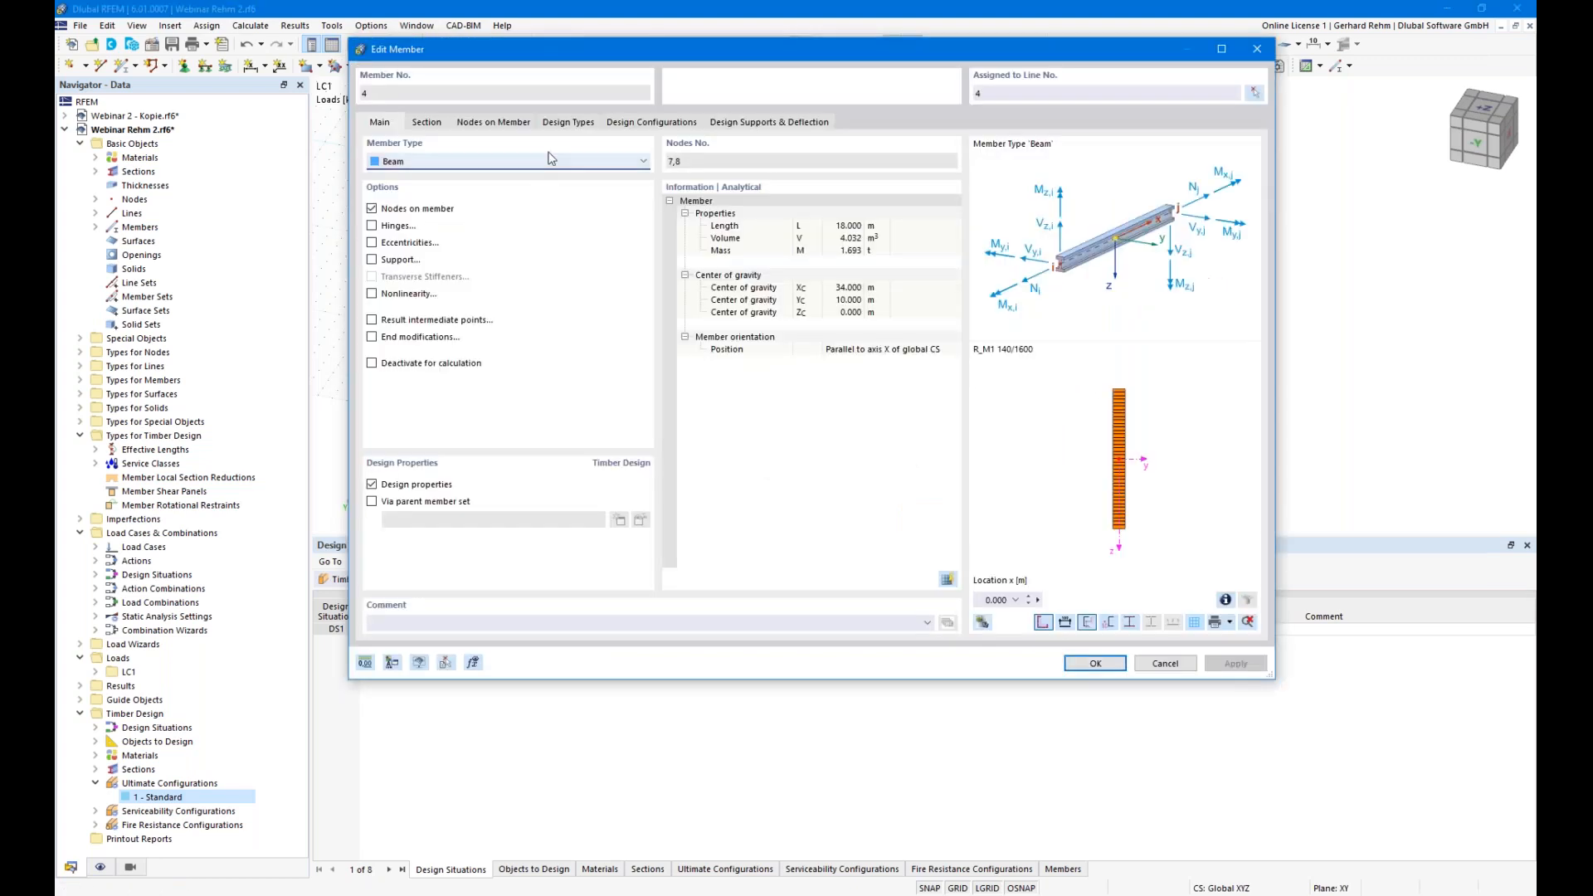
left_click(552, 125)
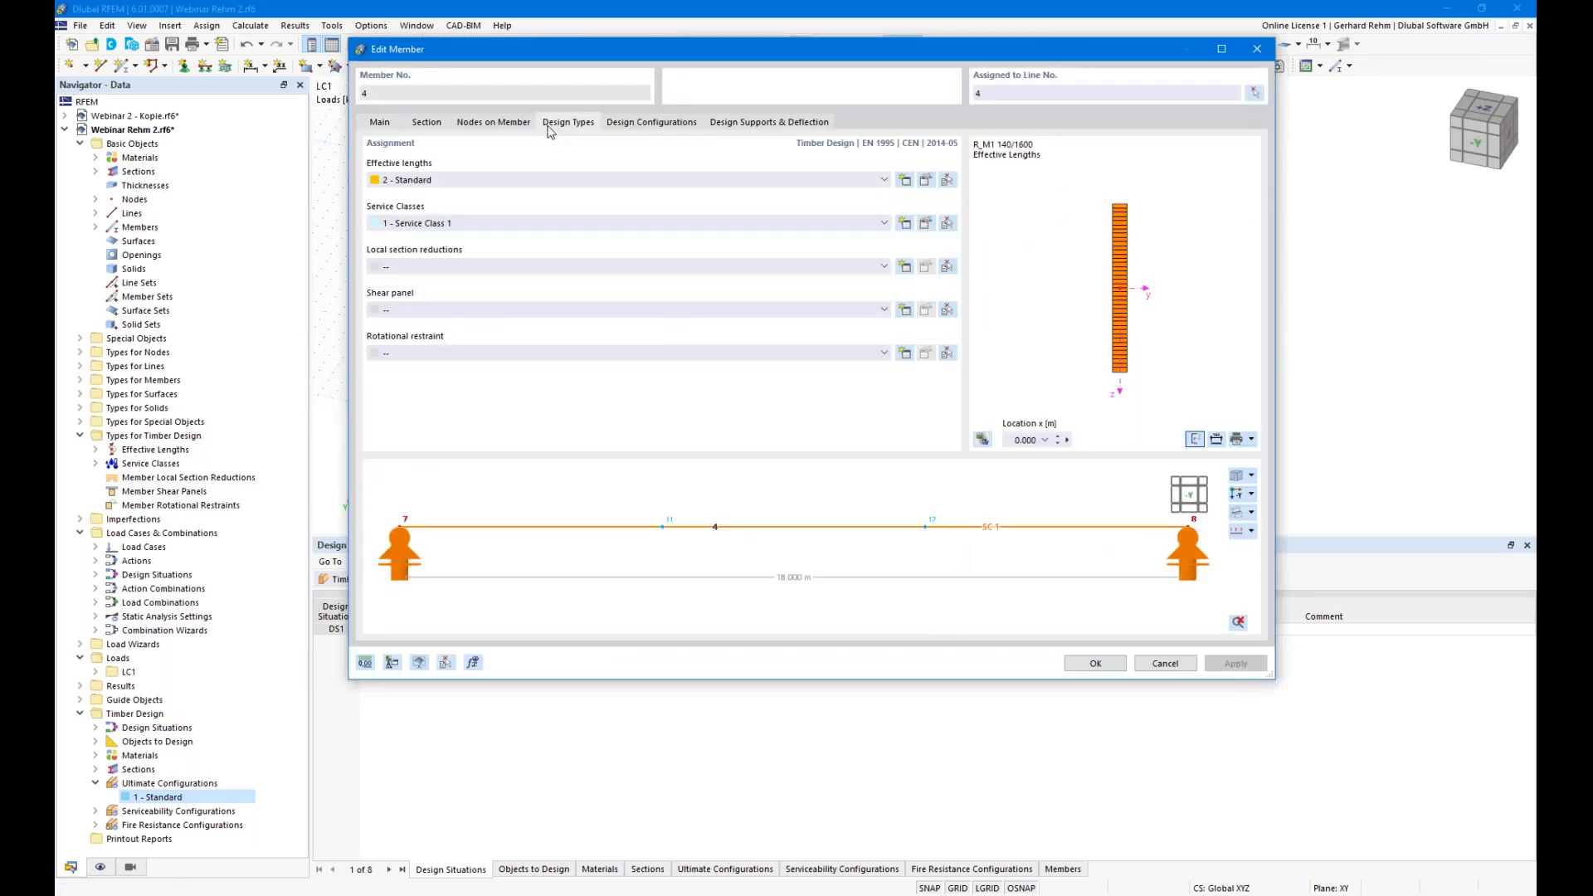
left_click(903, 180)
left_click(536, 302)
left_click(536, 200)
left_click(536, 217)
left_click(606, 147)
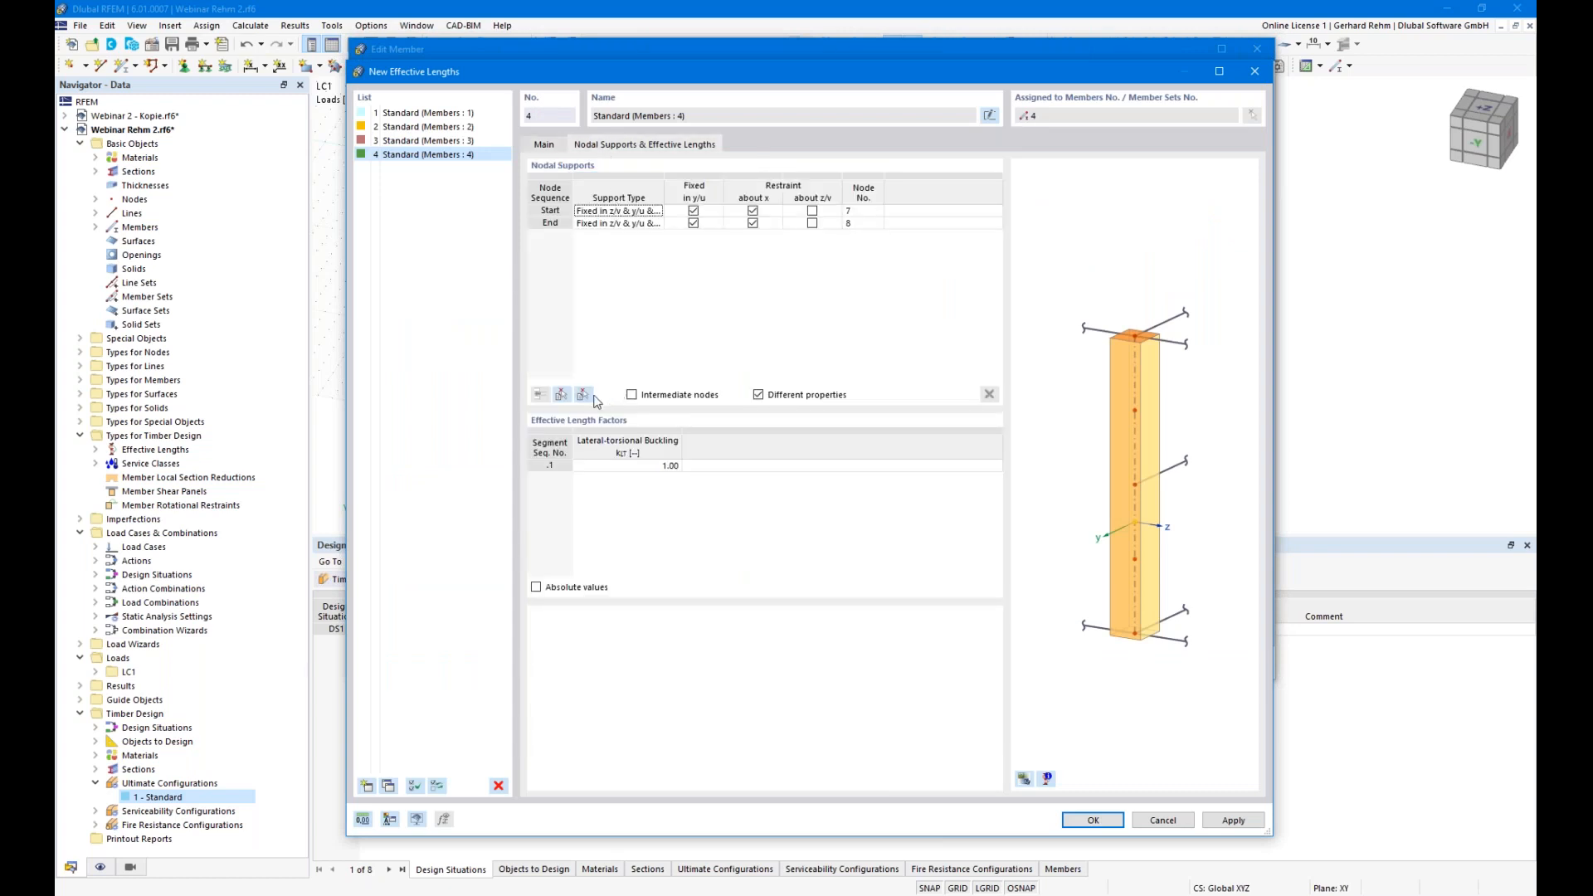
- Enable intermediate nodes for member 4, fix nodes 11 and 12 in y/u, and accept the new effective lengths and member edits
left_click(631, 395)
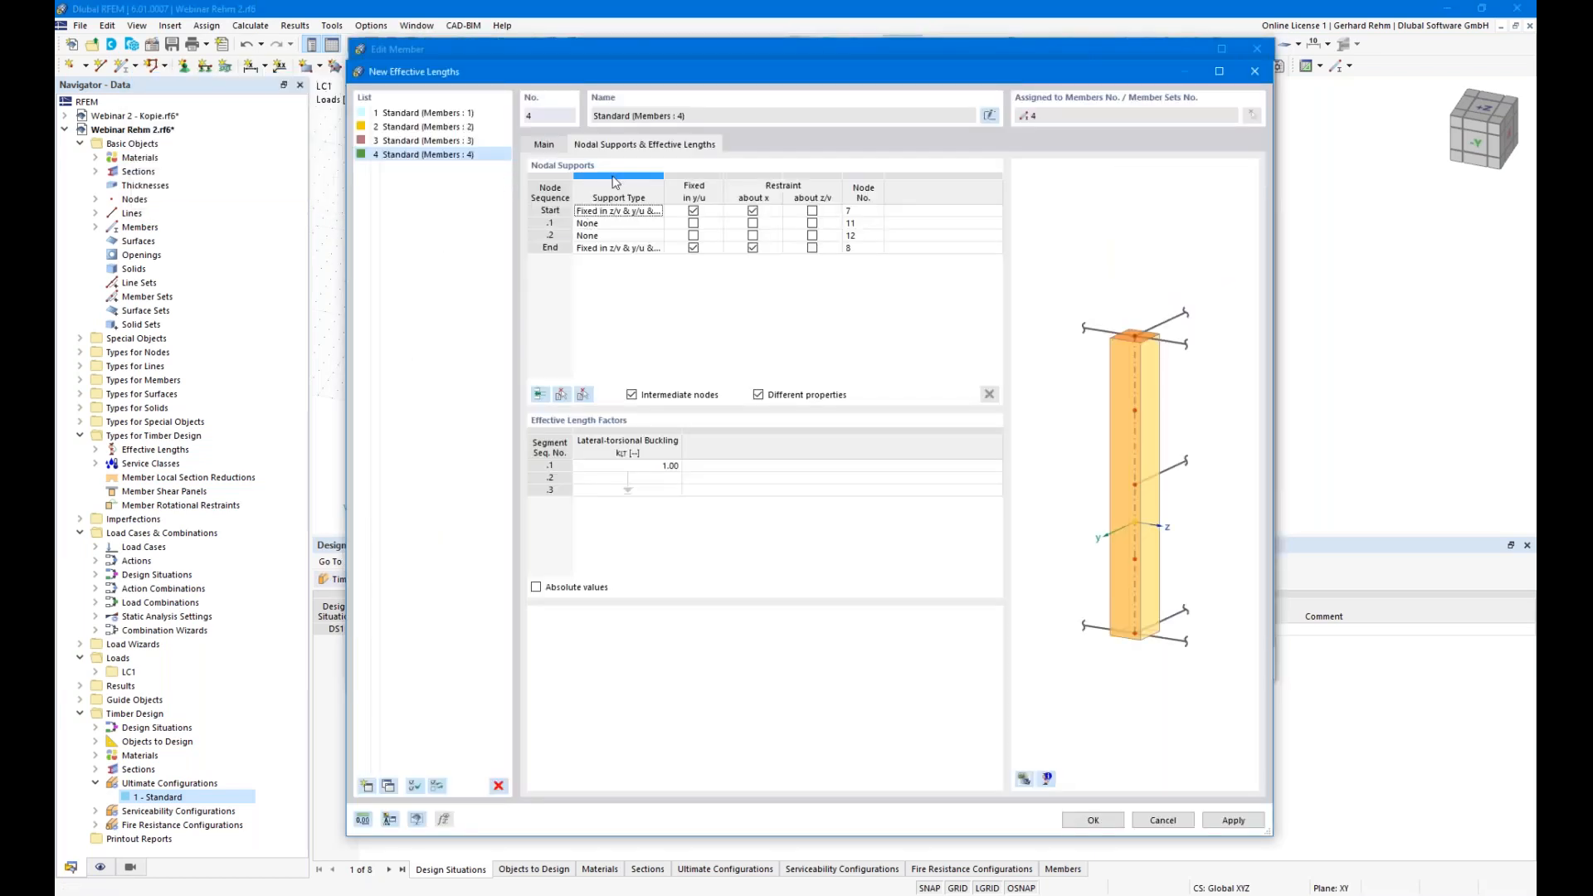
left_click(694, 223)
left_click(694, 236)
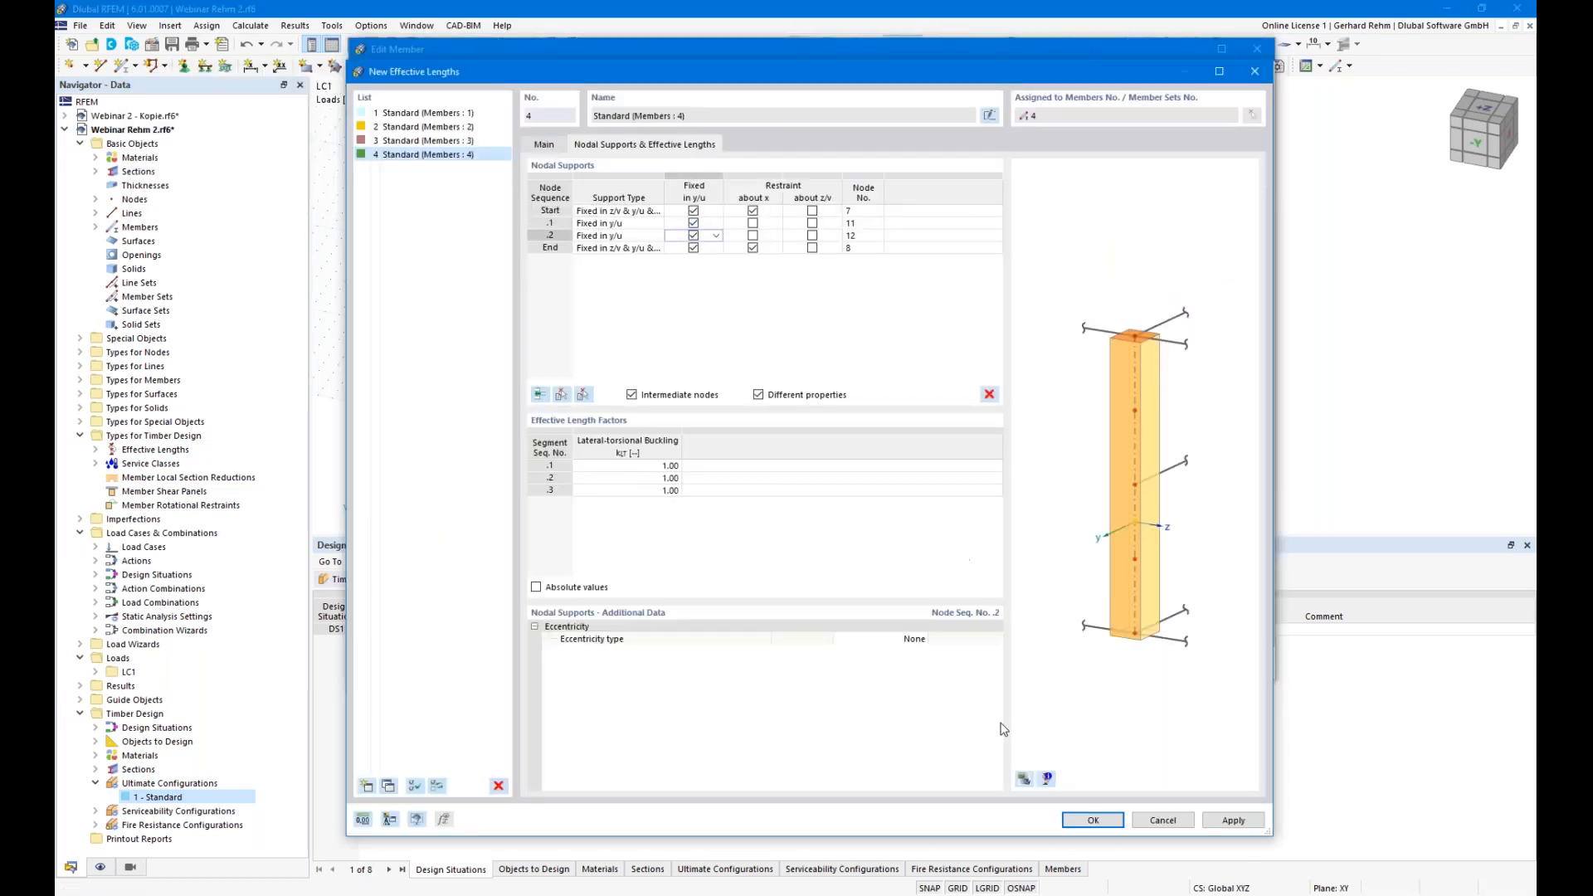
left_click(1023, 778)
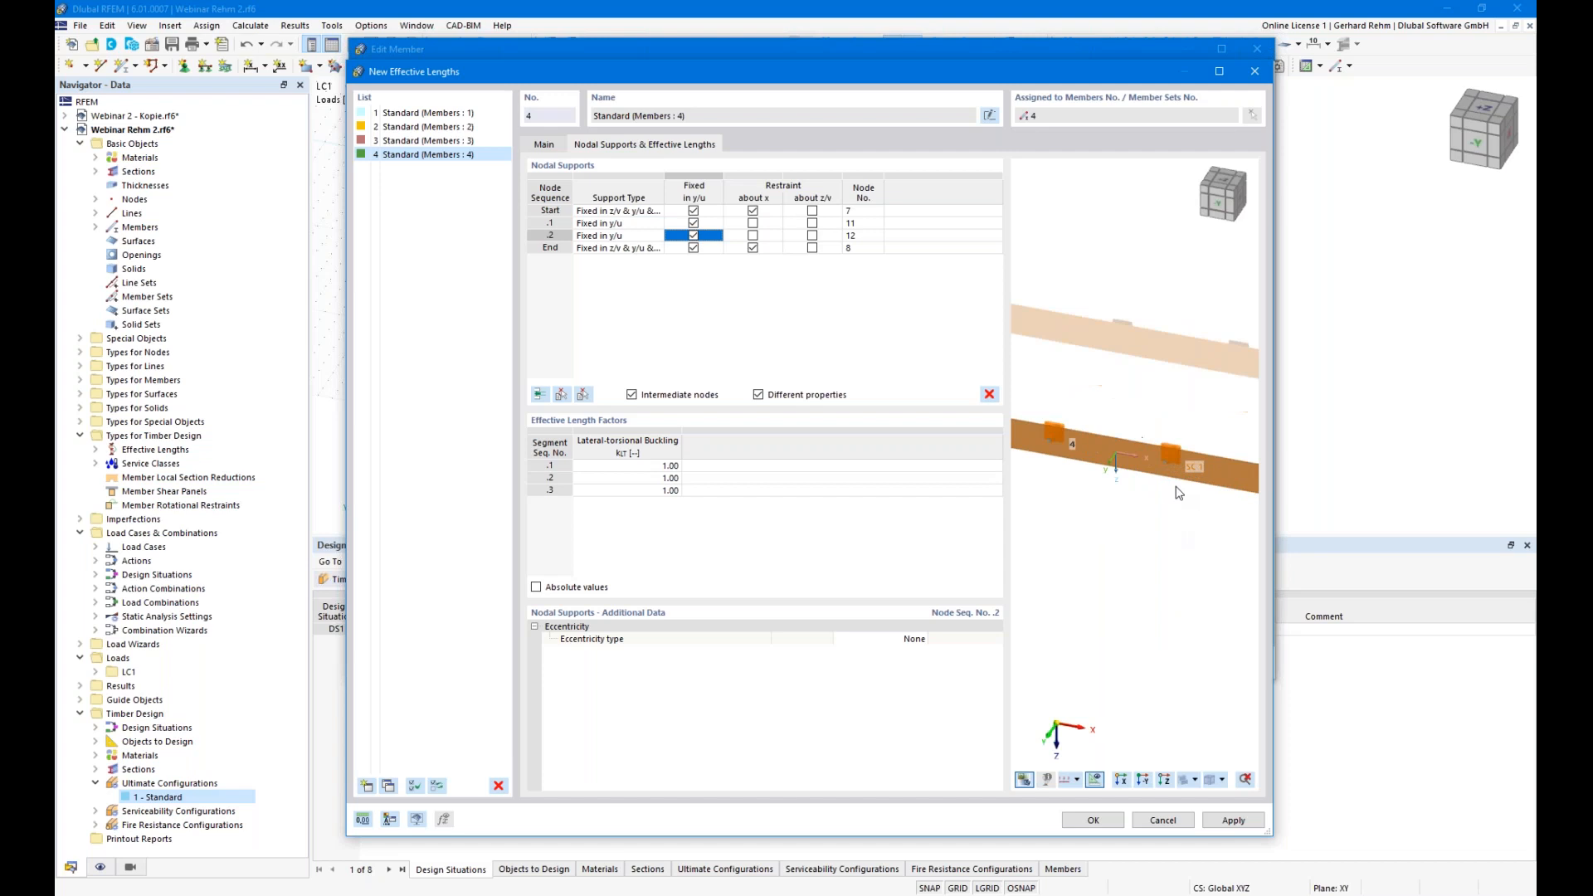
middle_click_drag(1177, 540, 1186, 642, "ctrl")
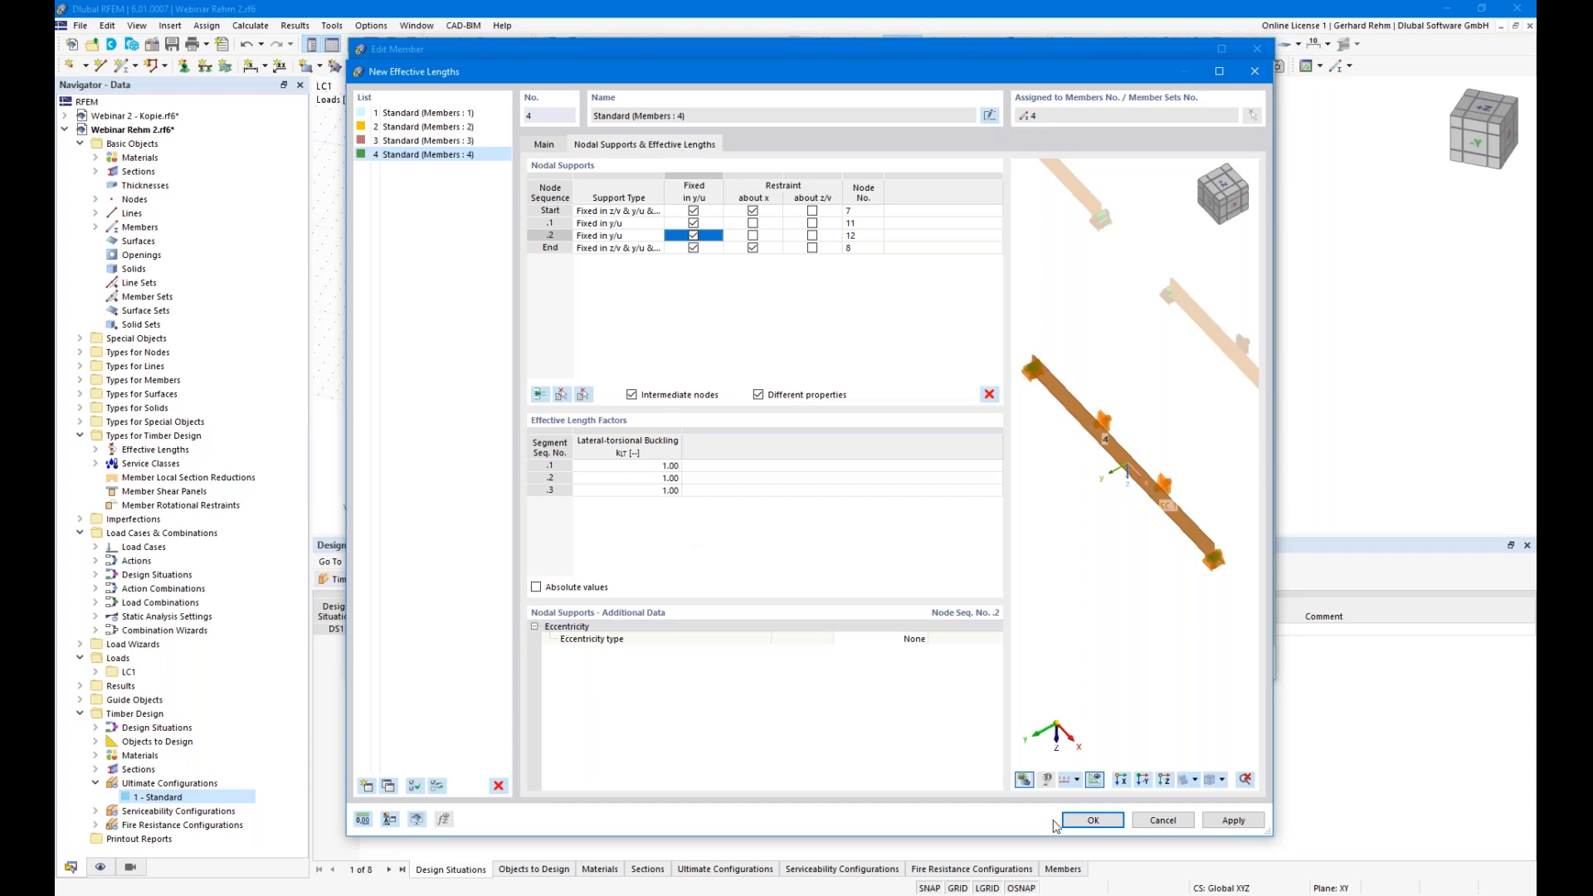
left_click(1086, 820)
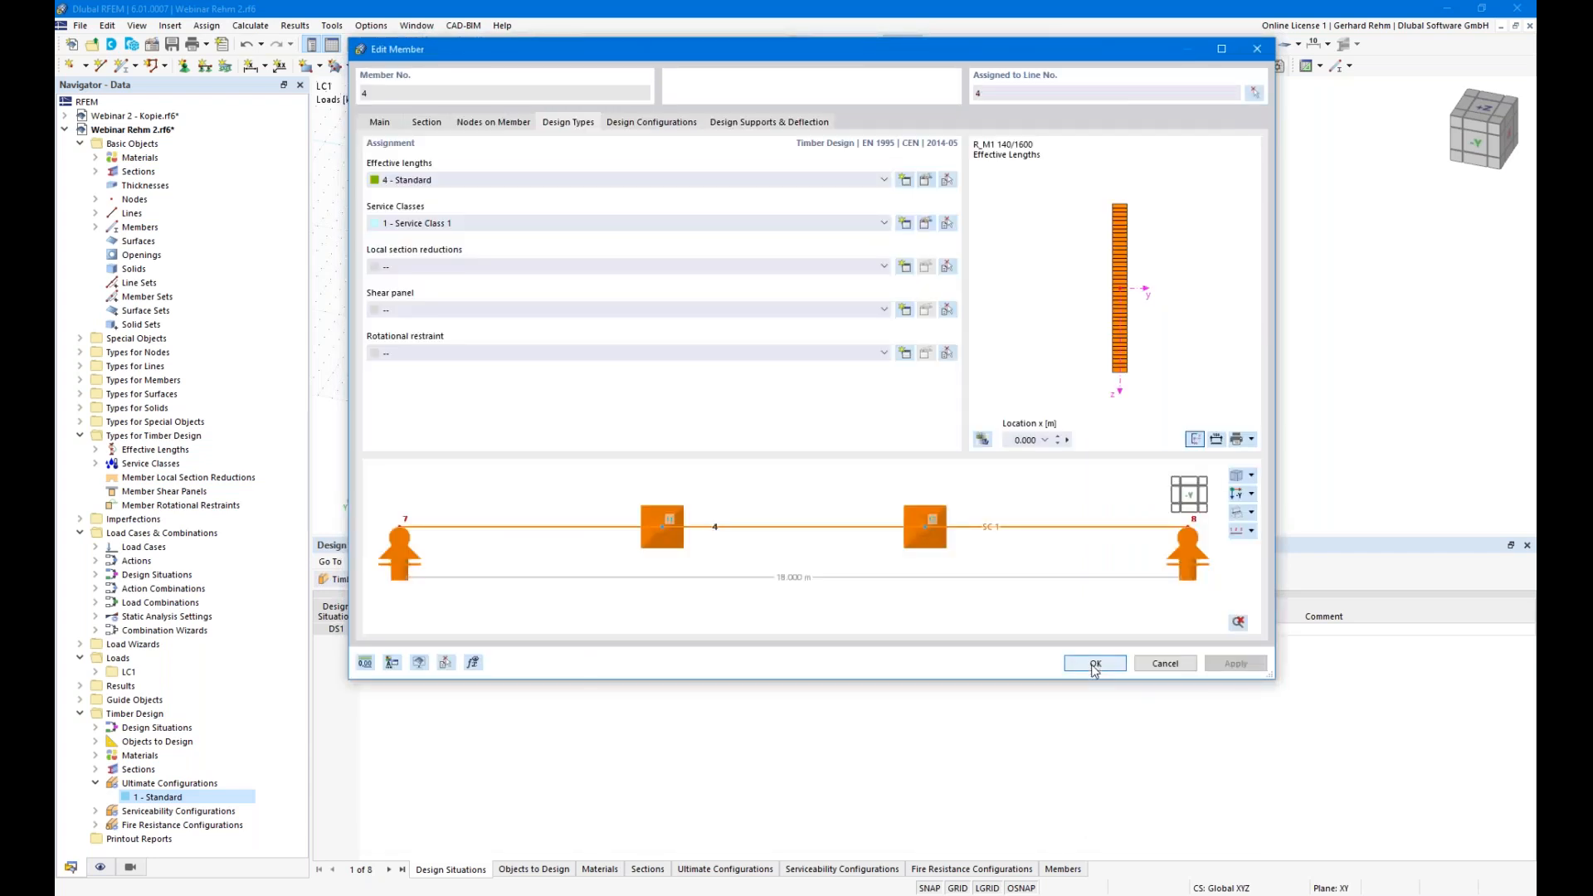
left_click(1095, 664)
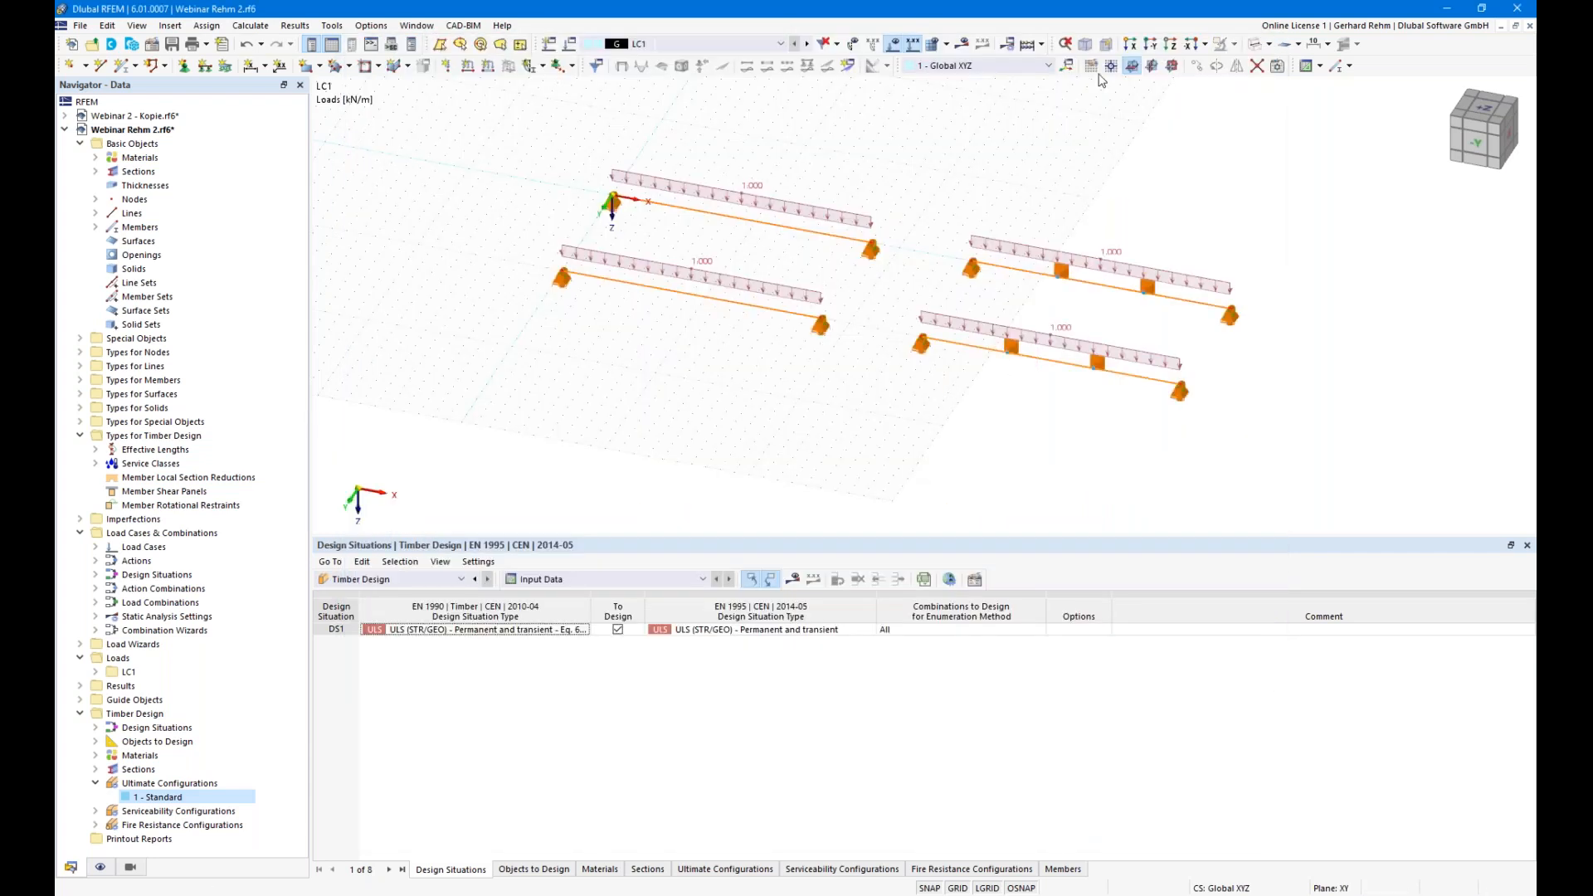
- Calculate the timber design results for all four beams
left_click(792, 578)
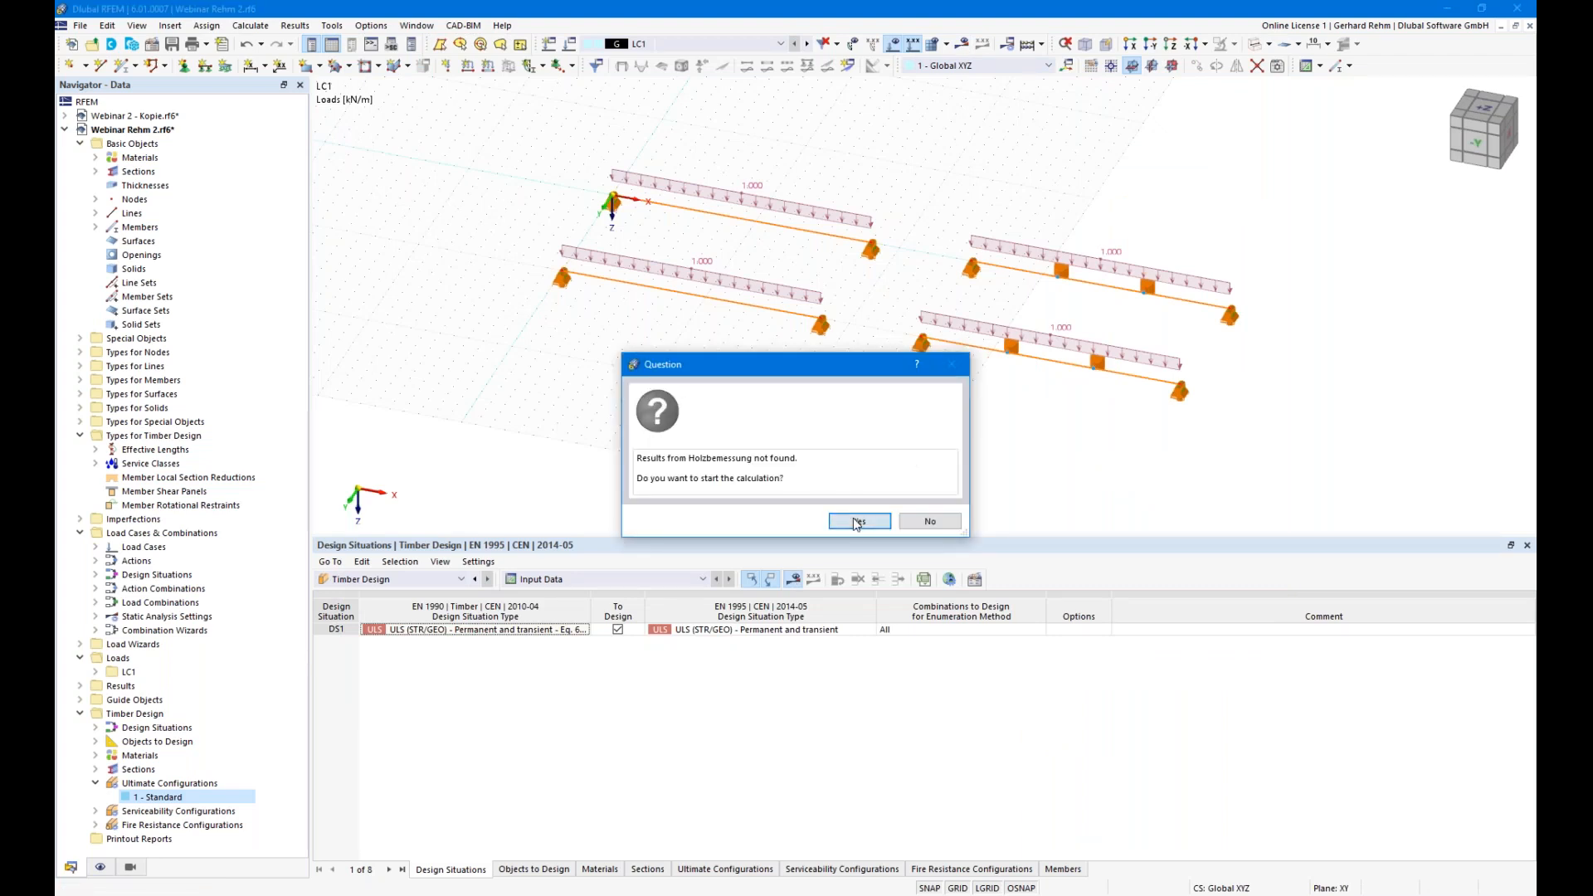
left_click(858, 521)
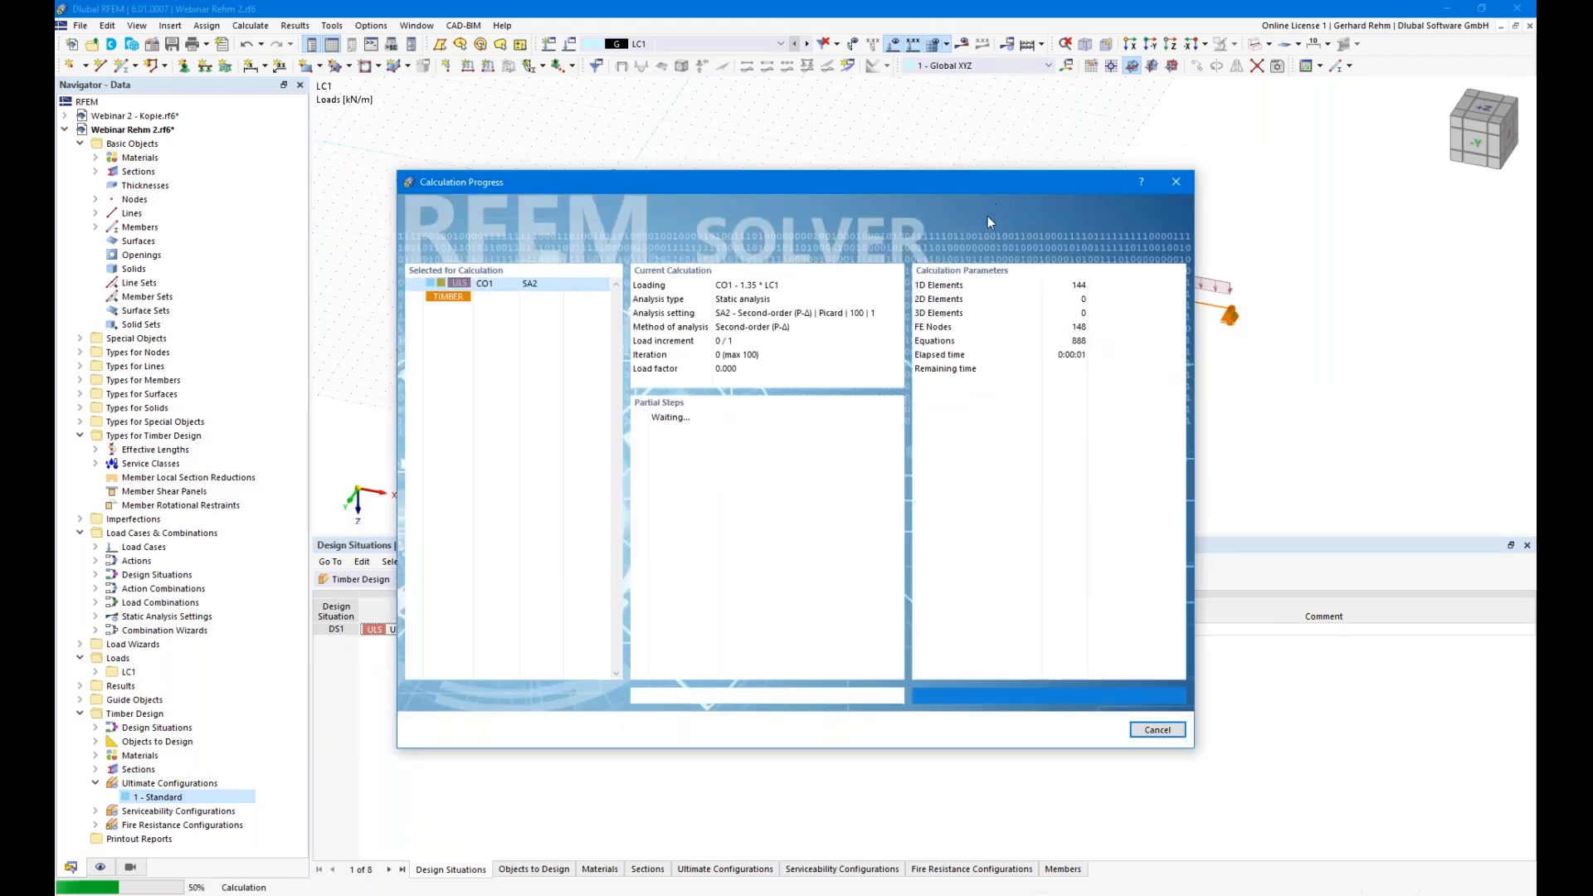
left_click_drag(913, 183, 591, 184)
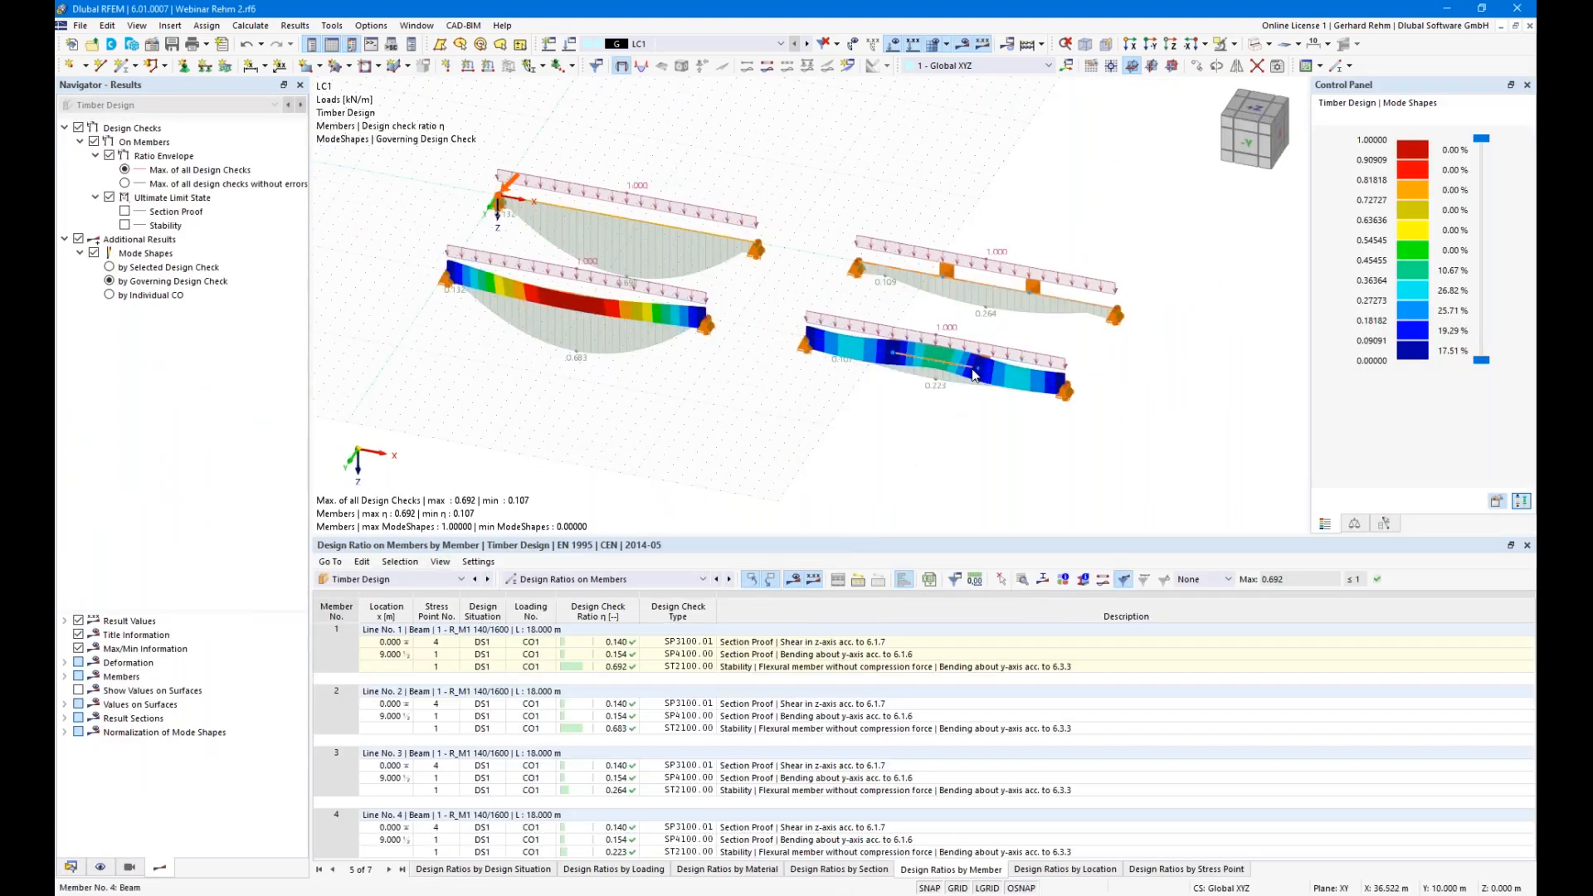
- Examine member 4's lateral-torsional buckling mode shape between its intermediate supports and compare it with the laterally unsupported member 2
scroll(992, 313, "up", 2)
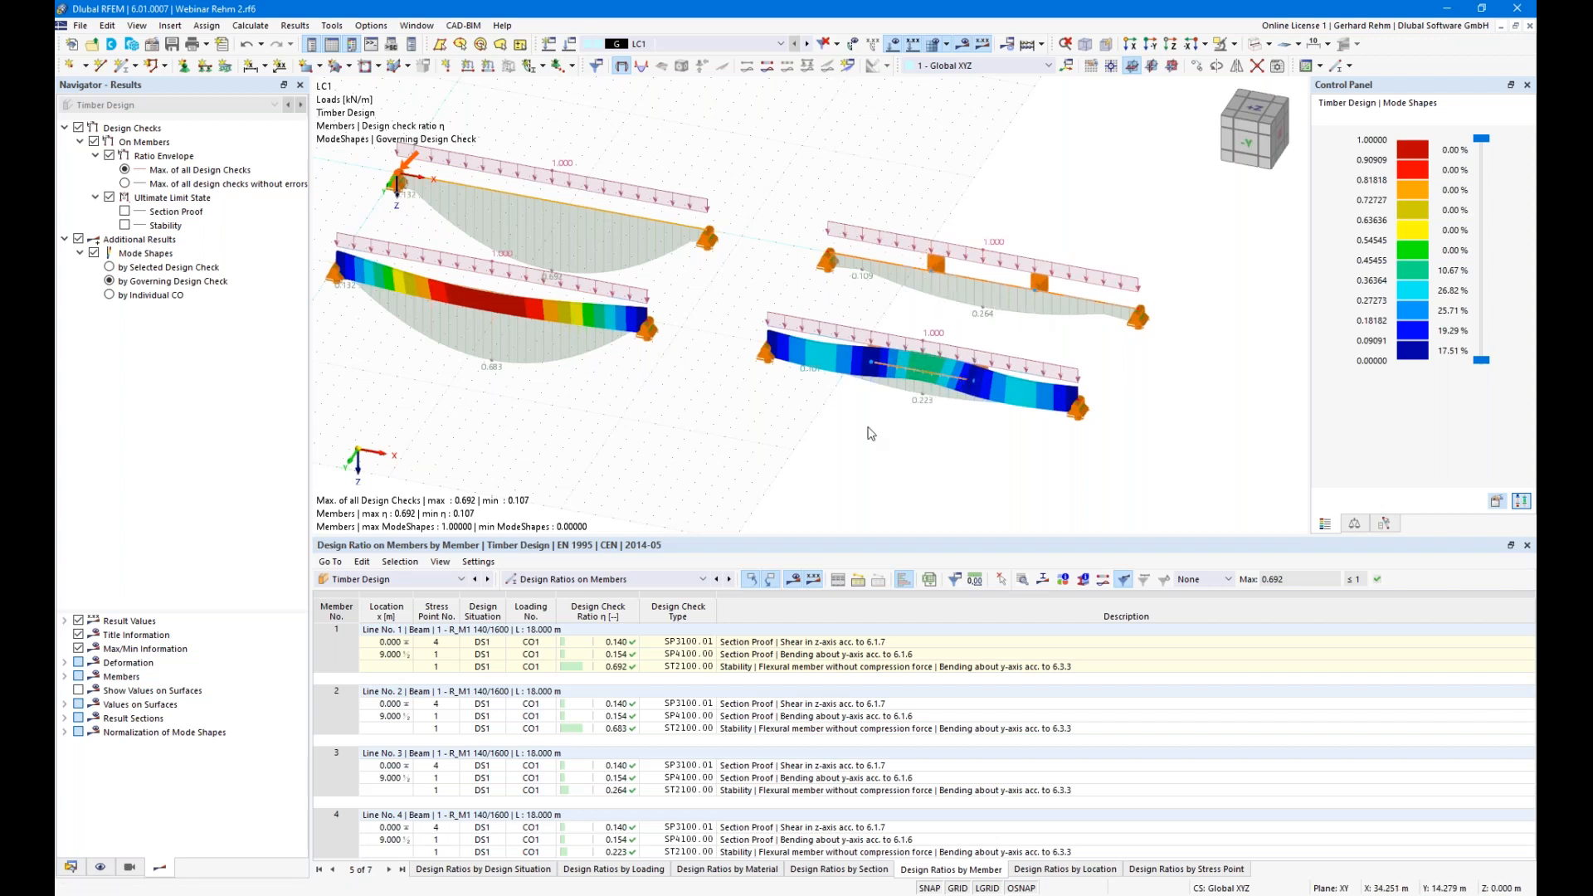
middle_click_drag(674, 383, 776, 362)
left_click_drag(933, 543, 929, 692)
middle_click_drag(963, 586, 889, 560, "ctrl")
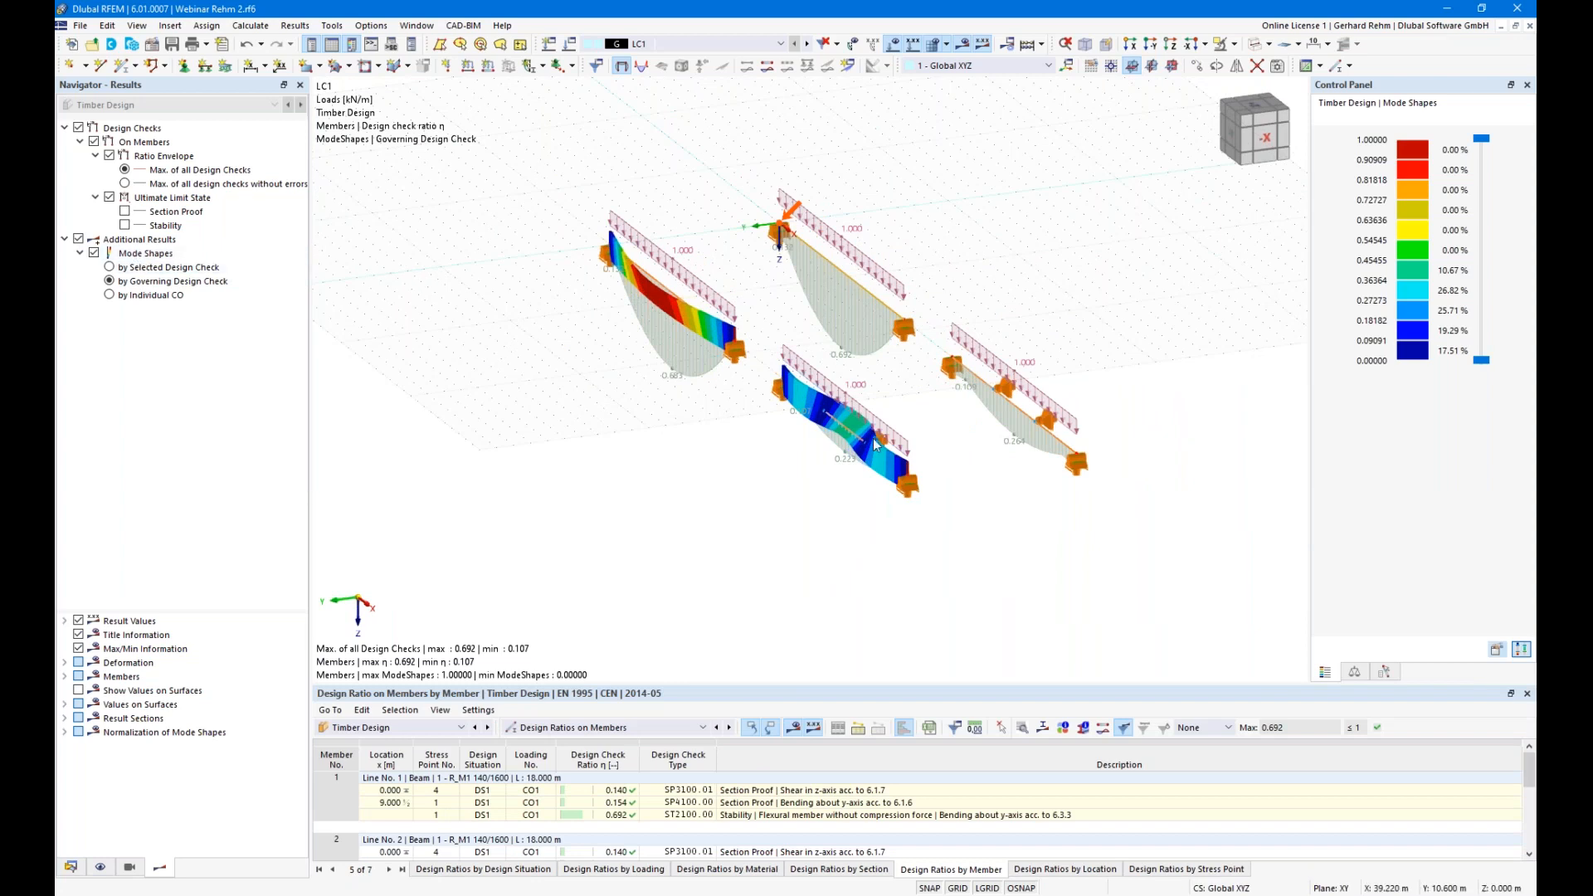
scroll(549, 267, "up", 3)
middle_click_drag(549, 267, 548, 150, "ctrl")
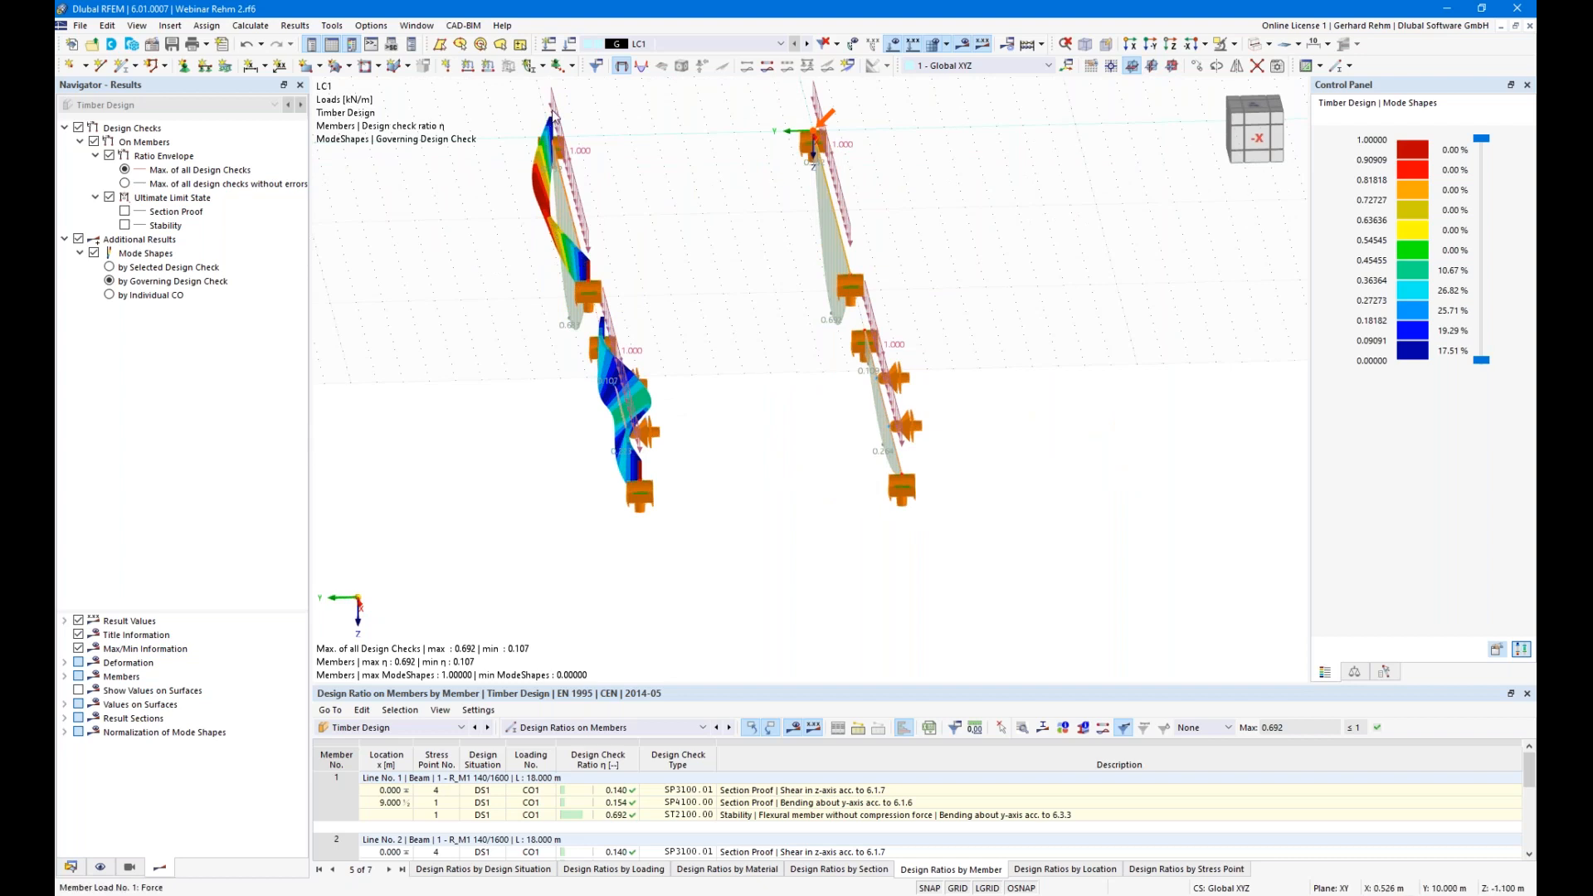
middle_click_drag(552, 388, 833, 428, "ctrl")
middle_click_drag(1149, 495, 894, 327)
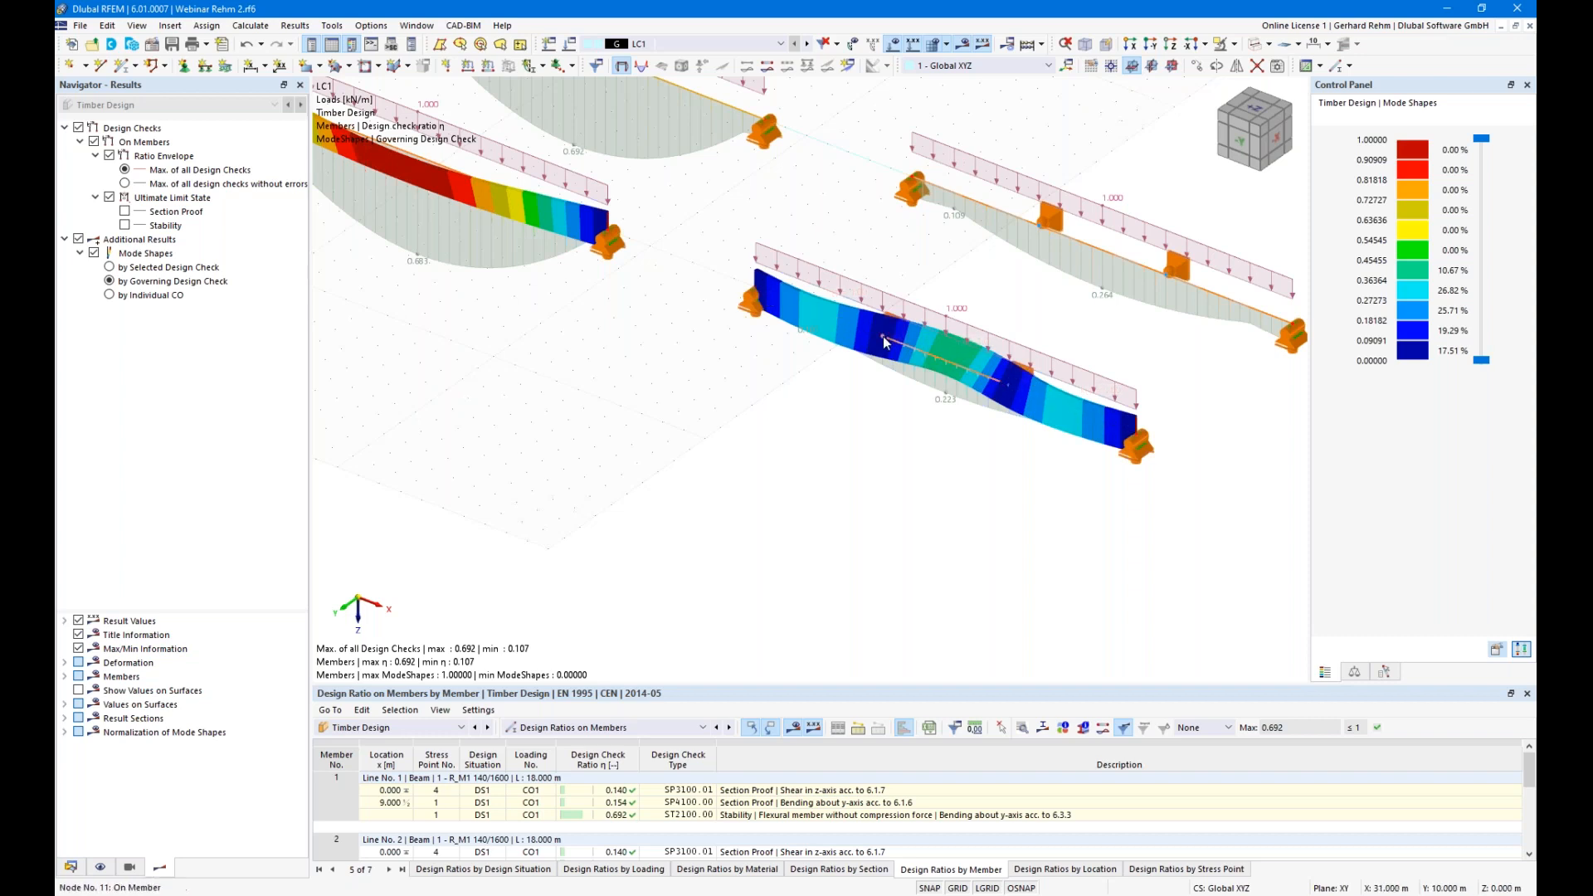
mouse_move(1031, 480)
middle_mouse_down()
mouse_move(835, 427)
mouse_move(1067, 490)
mouse_move(1067, 515)
mouse_move(1056, 484)
middle_mouse_up()
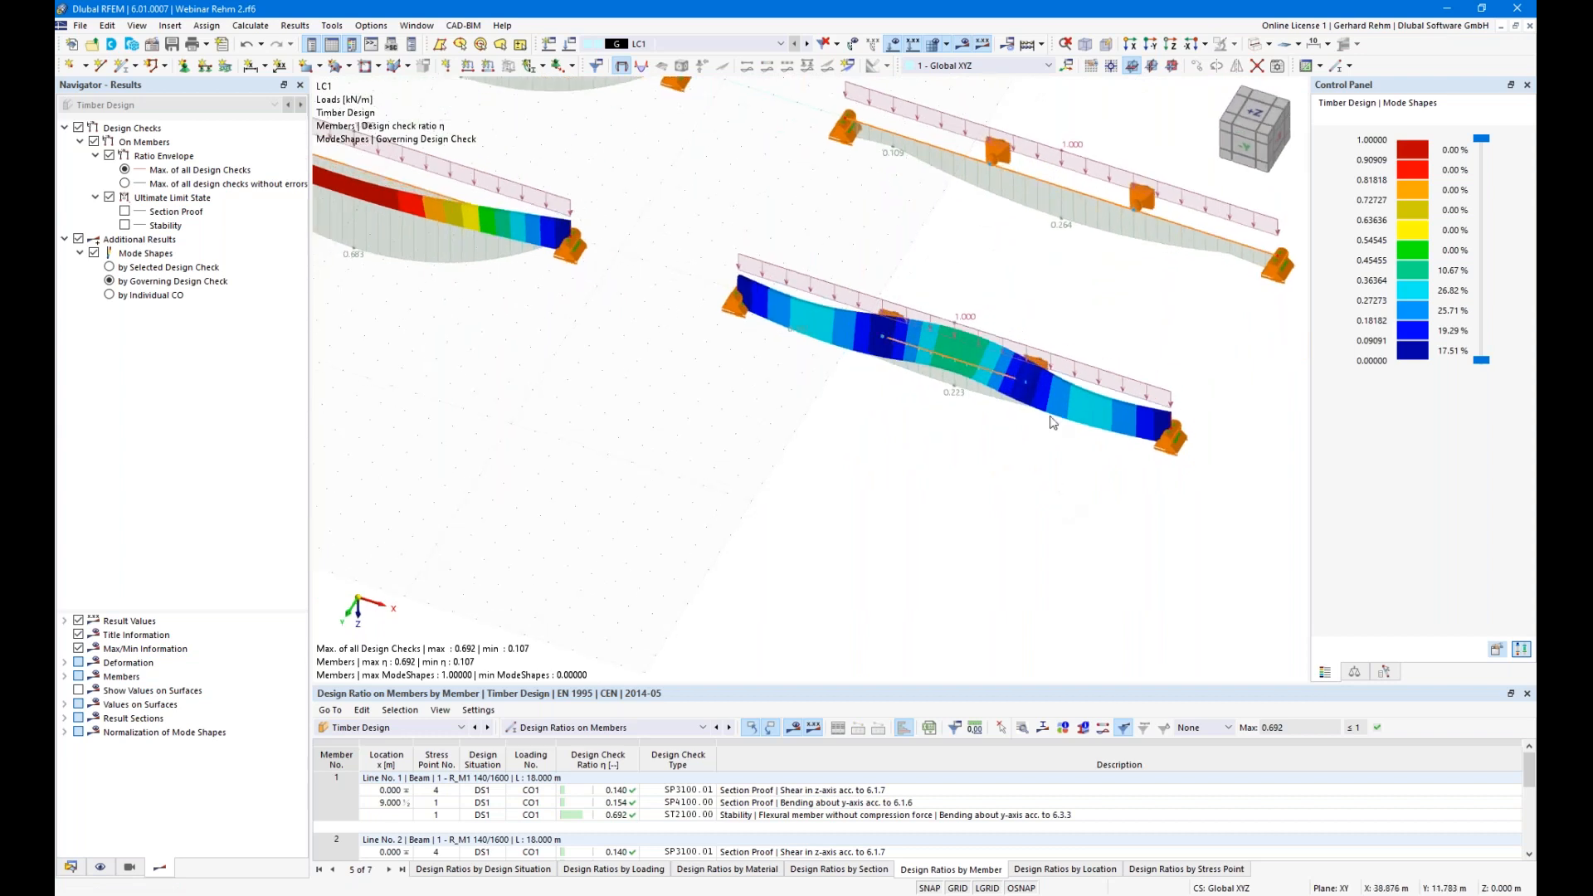
- Edit member 4's effective lengths and set the eccentricity type of the support at node 11 to At upper flange
double_click(997, 378)
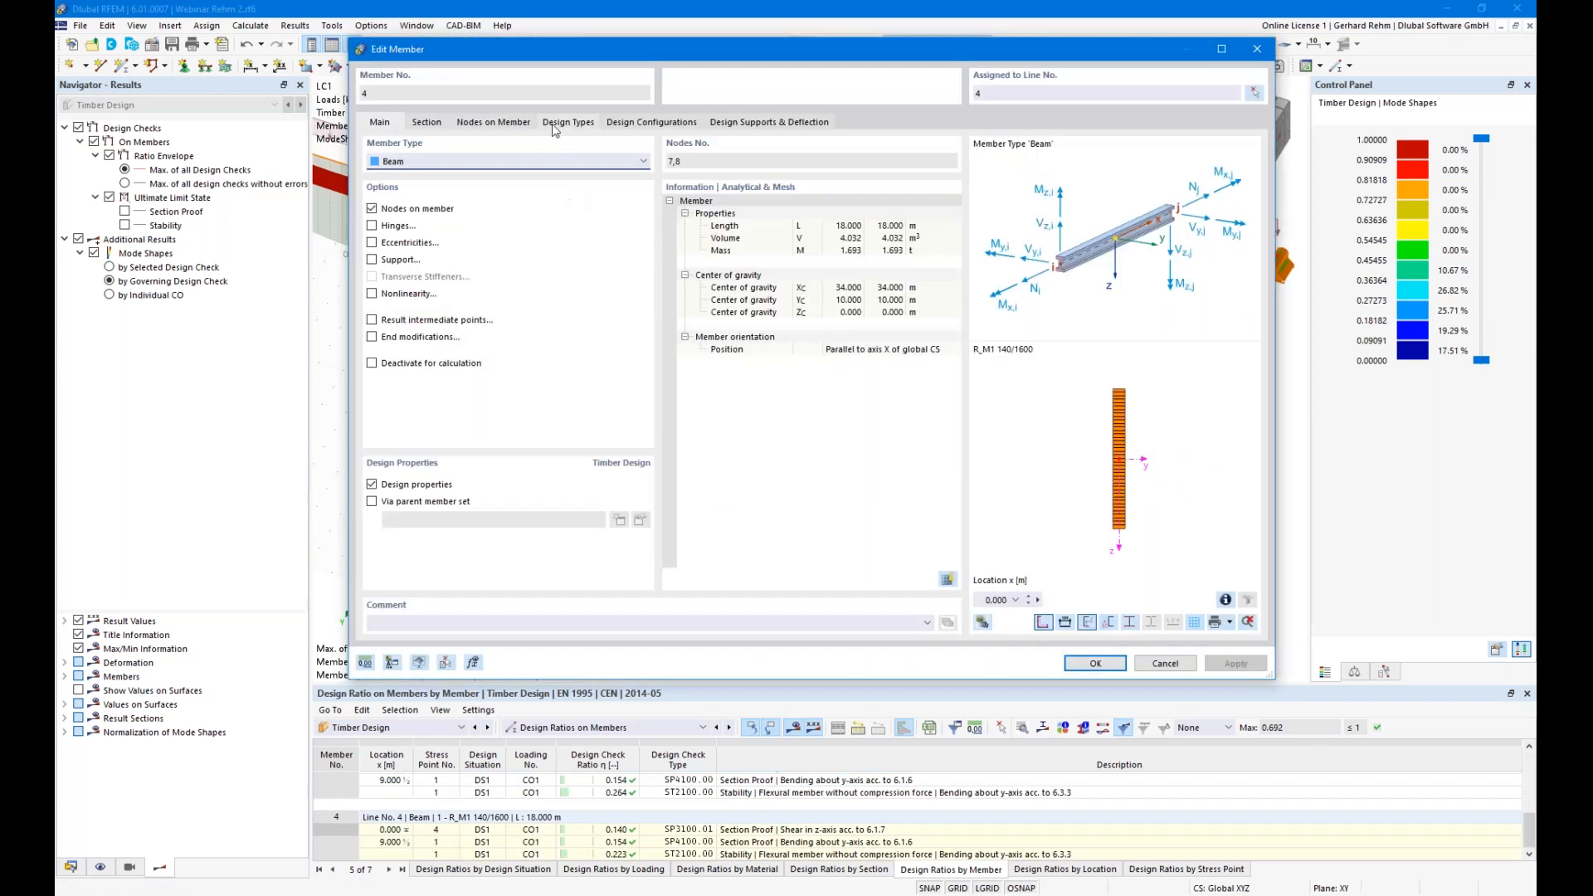
left_click(557, 124)
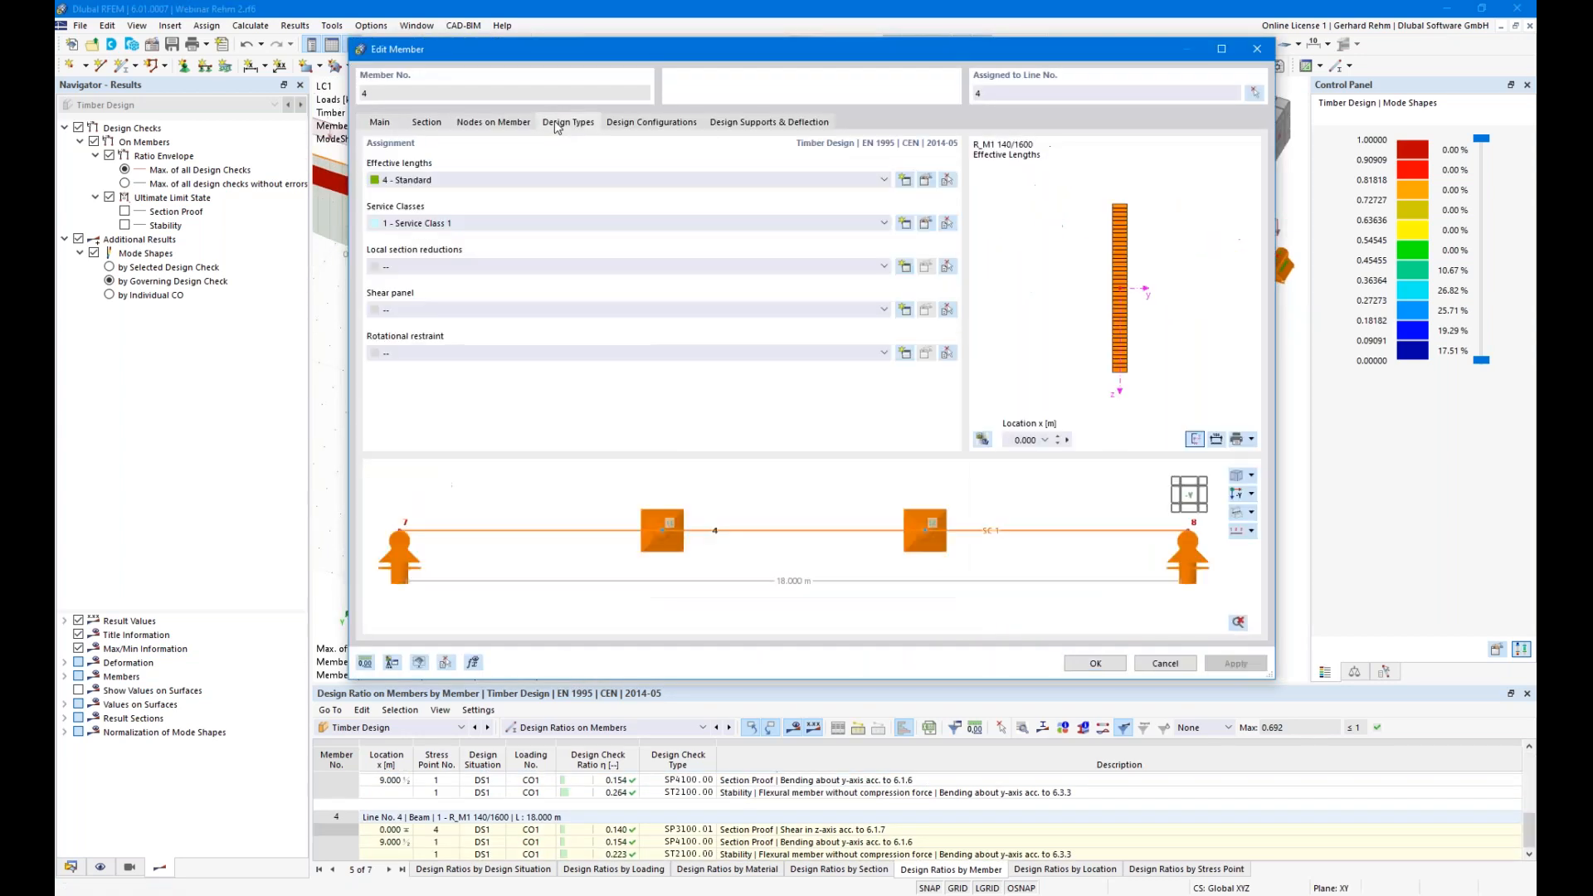
left_click(926, 180)
left_click(603, 146)
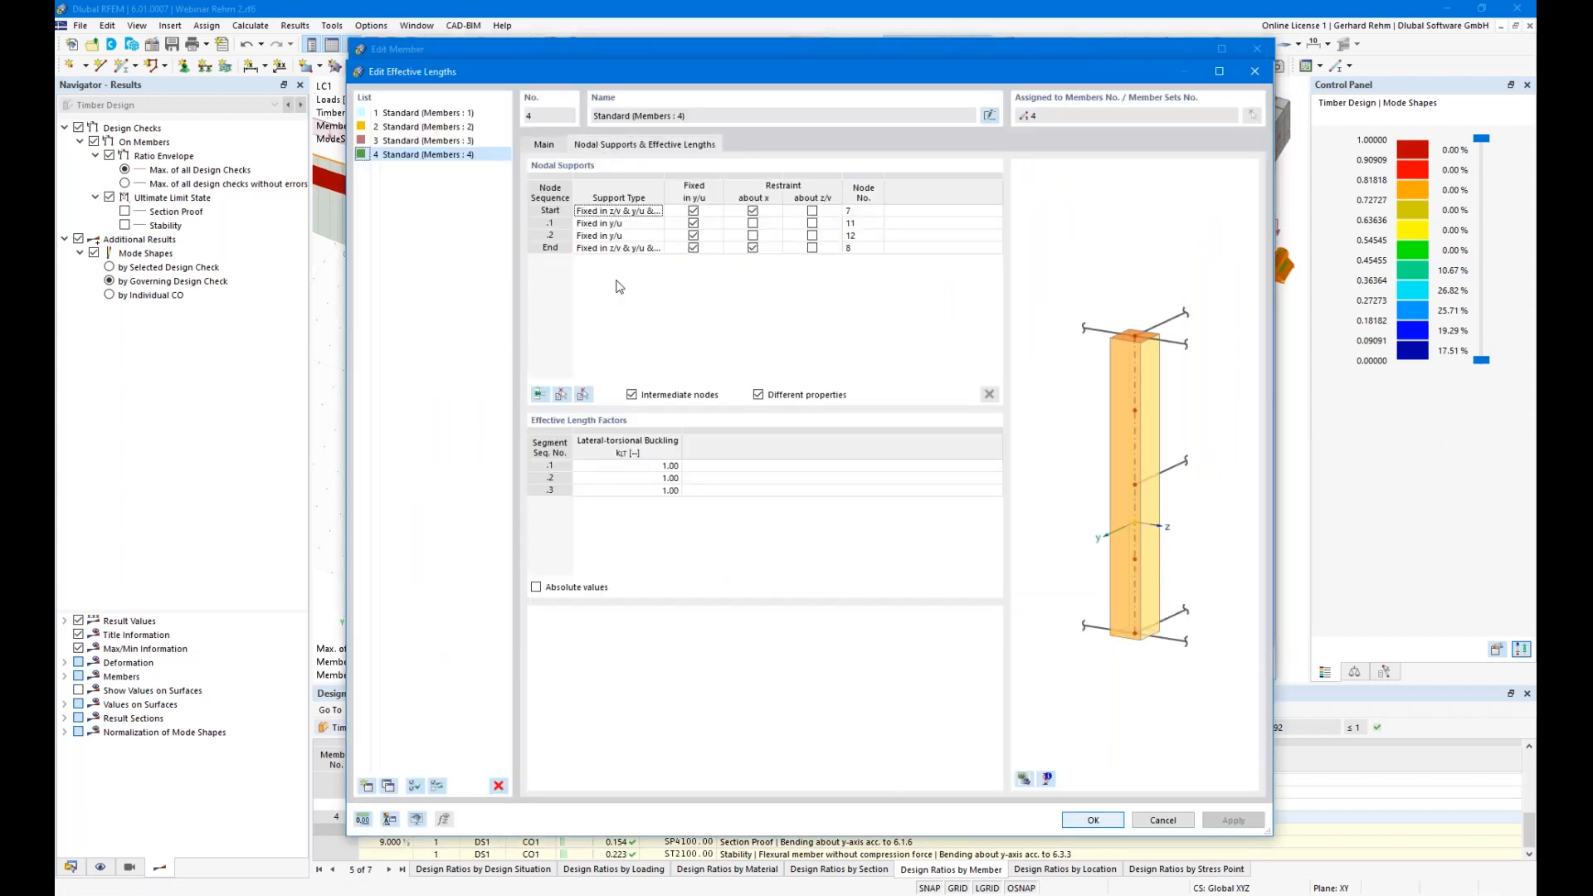
left_click(652, 224)
left_click(920, 641)
left_click(920, 639)
left_click(880, 660)
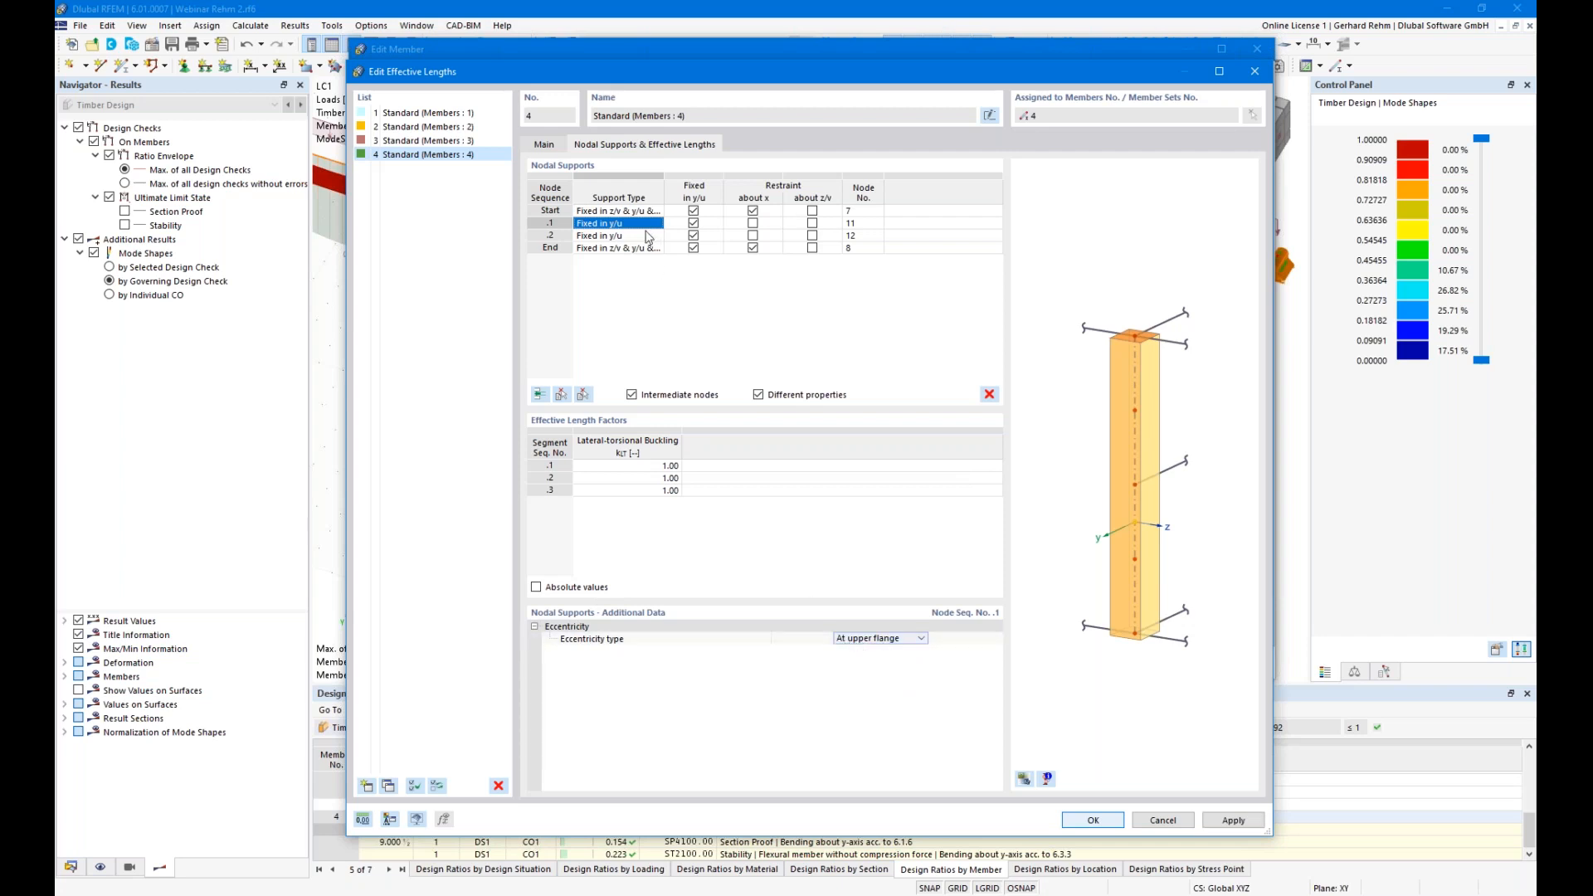
- Set node 12's support eccentricity to At upper flange, then accept the effective lengths and member edits, allowing the old results to be deleted
left_click(647, 236)
left_click(921, 641)
left_click(879, 660)
left_click(1092, 820)
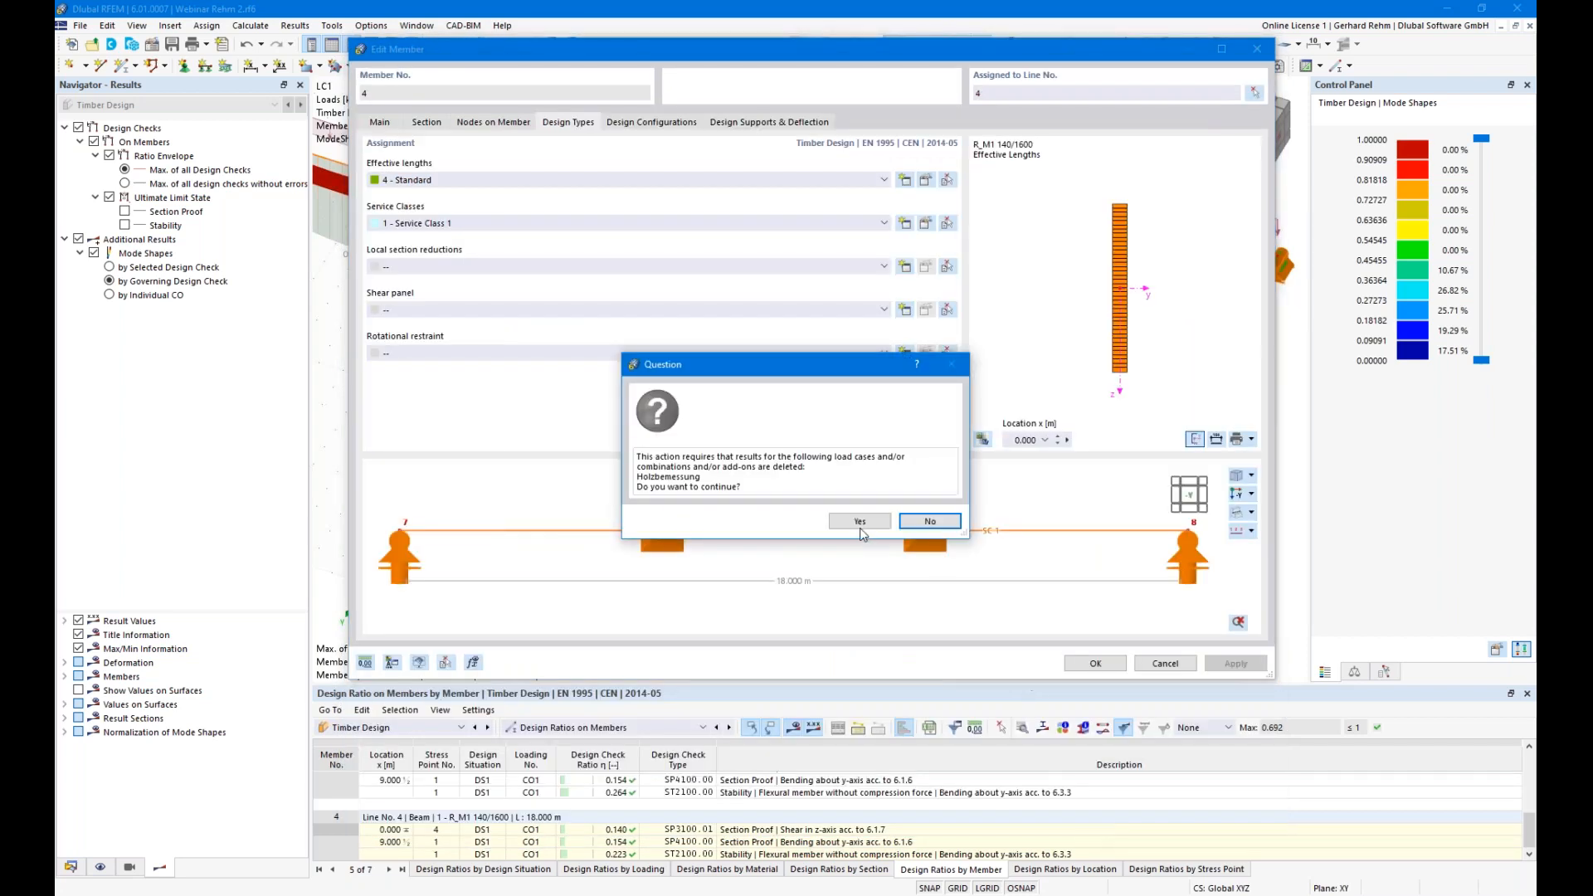
left_click(857, 523)
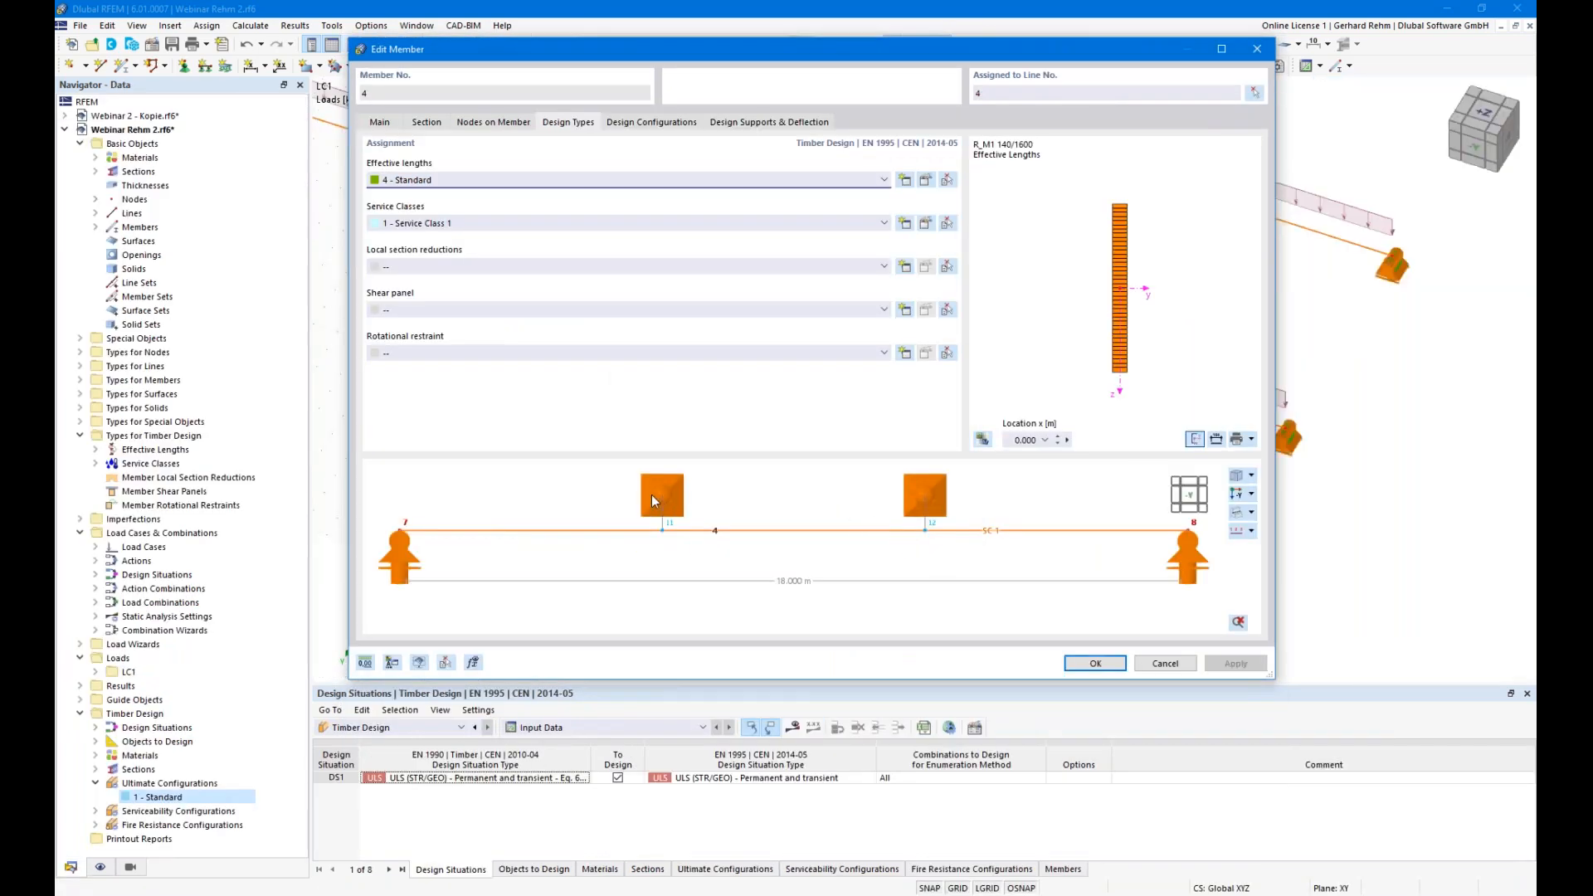
left_click(1108, 663)
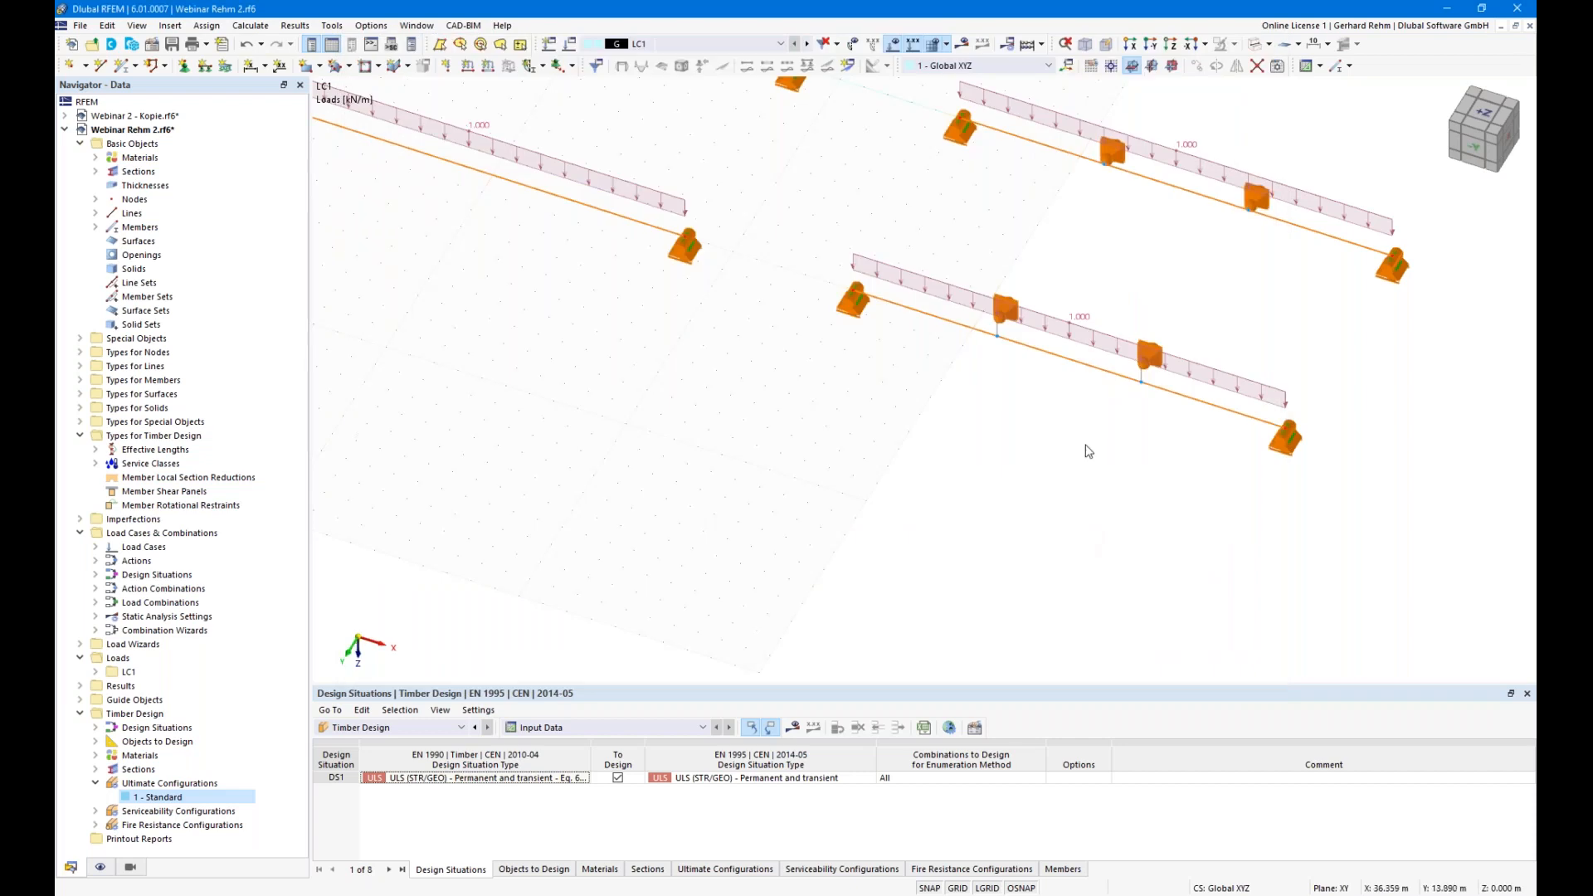
- Display the beams in solid mode and check the position of member 4's intermediate supports at the upper flange
left_click(1256, 46)
middle_click_drag(1162, 590, 1079, 531, "ctrl")
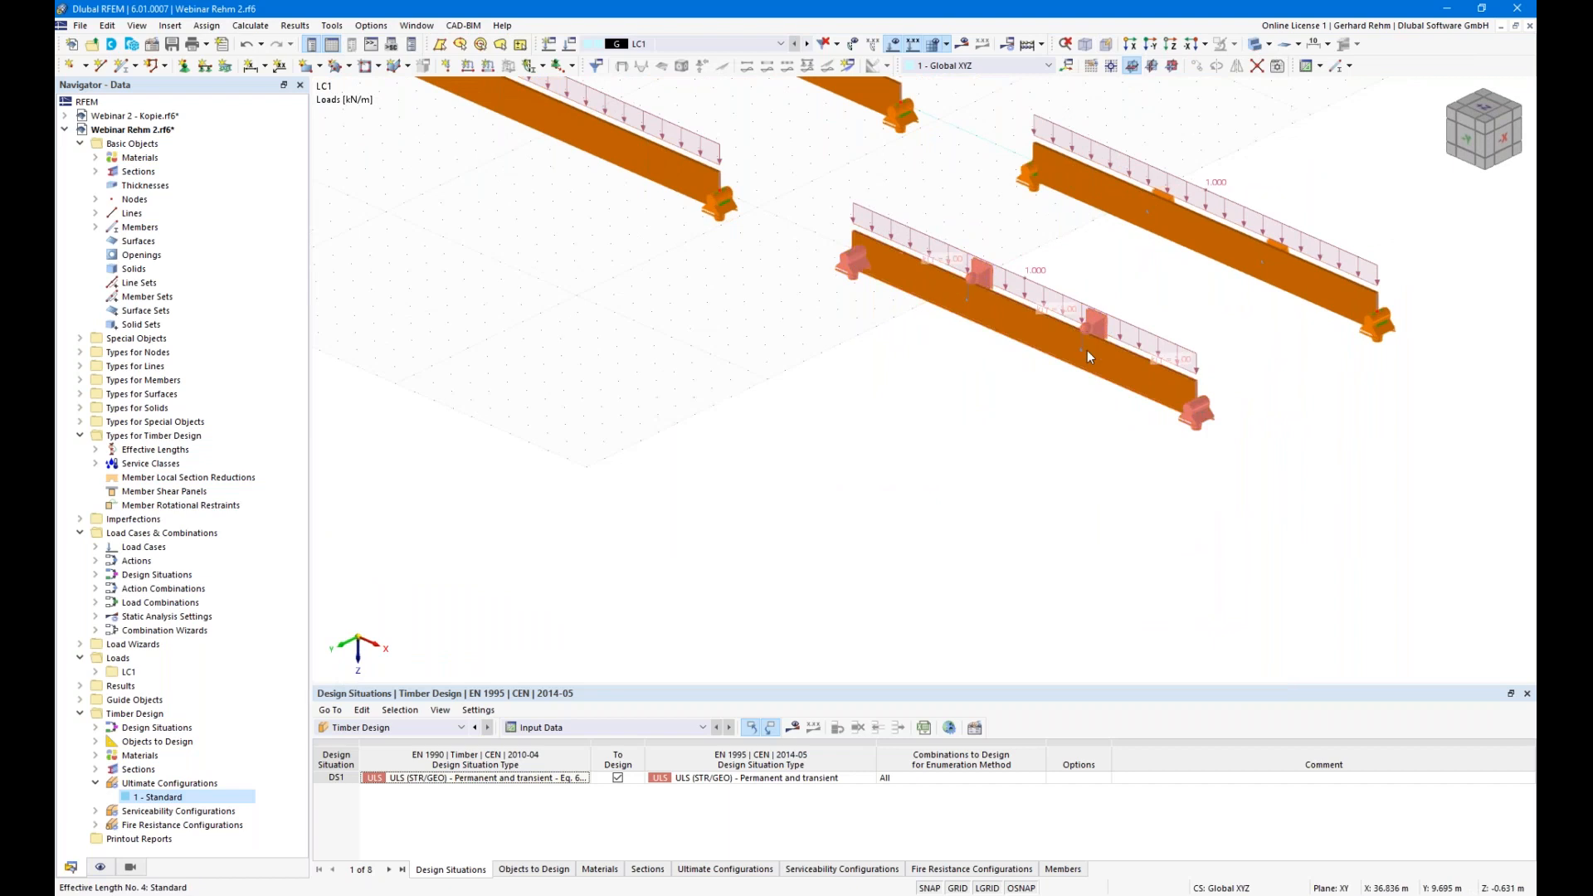
scroll(1047, 473, "down", 2)
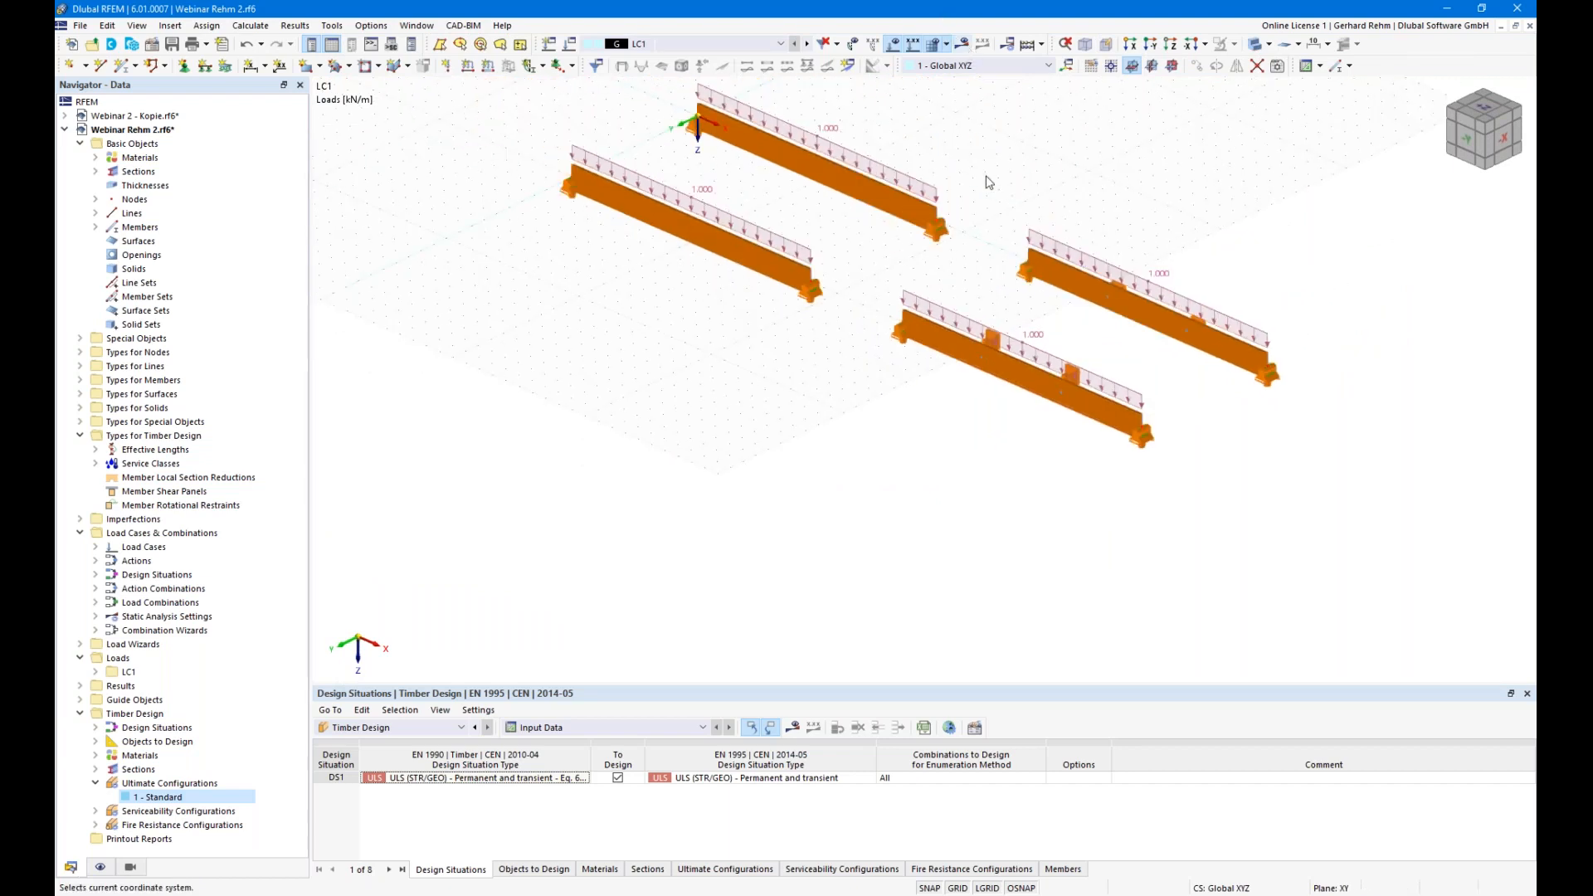
- Calculate and display the static analysis results of load case LC1
left_click(964, 44)
key("Return")
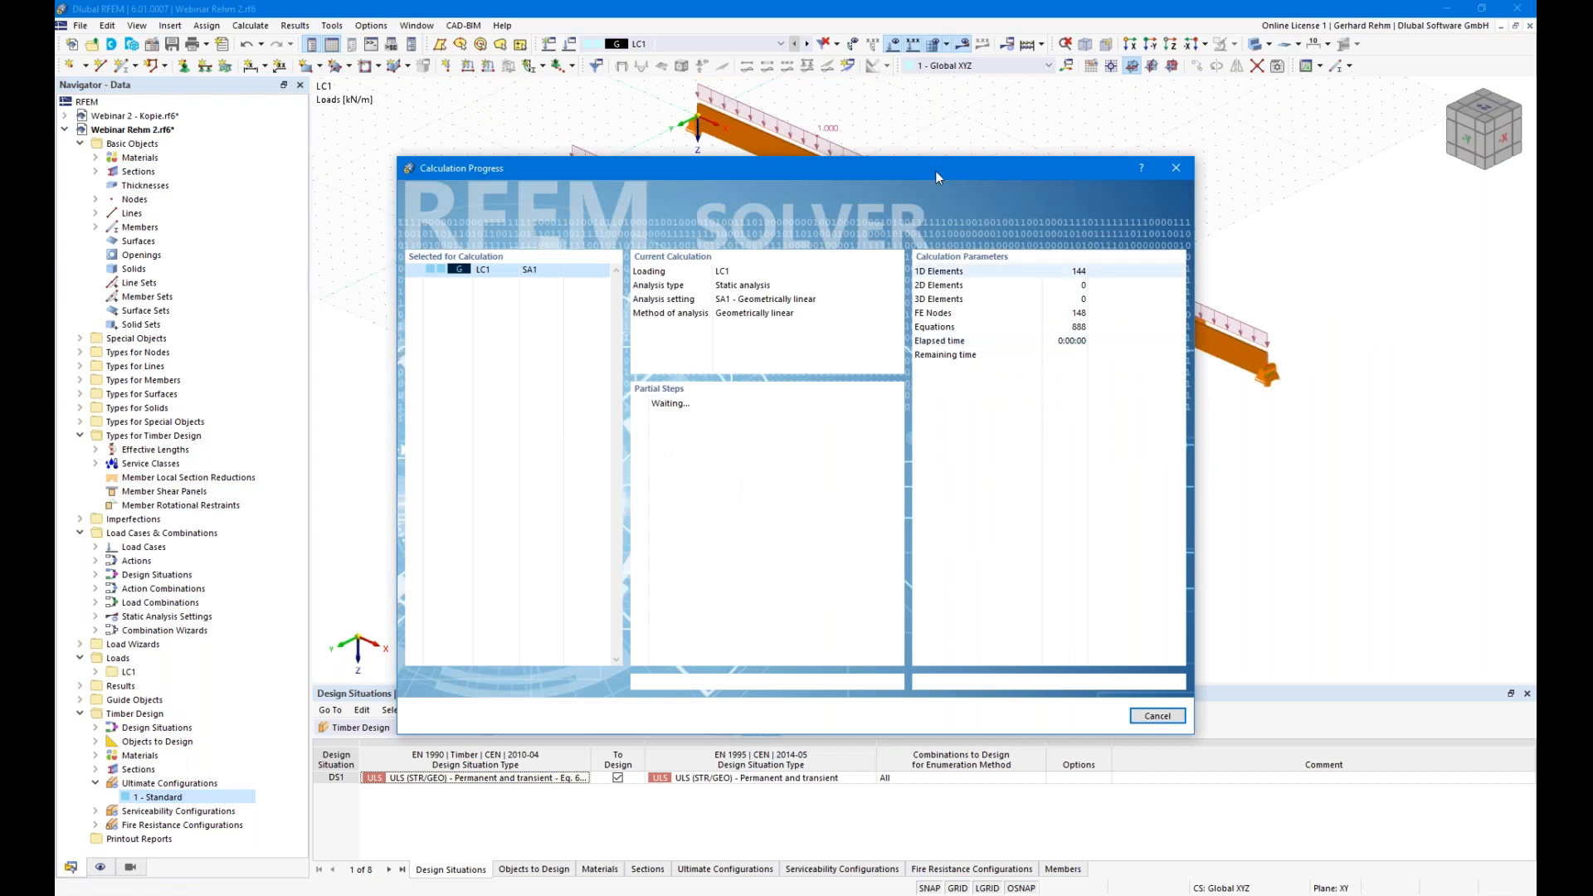
left_click_drag(862, 169, 544, 114)
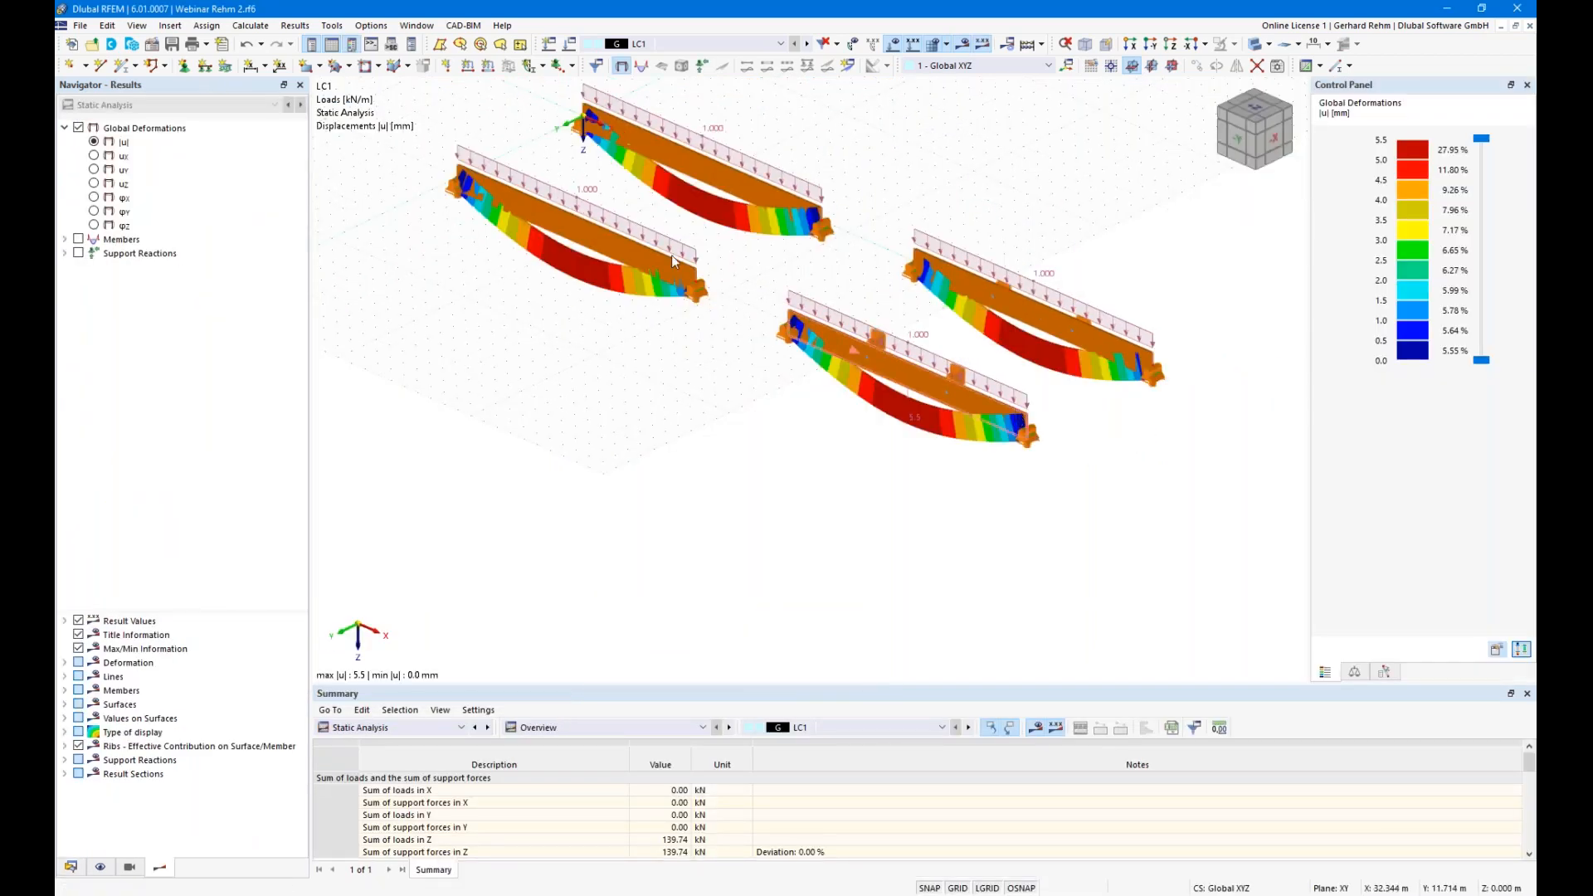
- Switch the results tables to Timber Design and recalculate the design with member 4's upper-flange supports
left_click(432, 728)
left_click(398, 814)
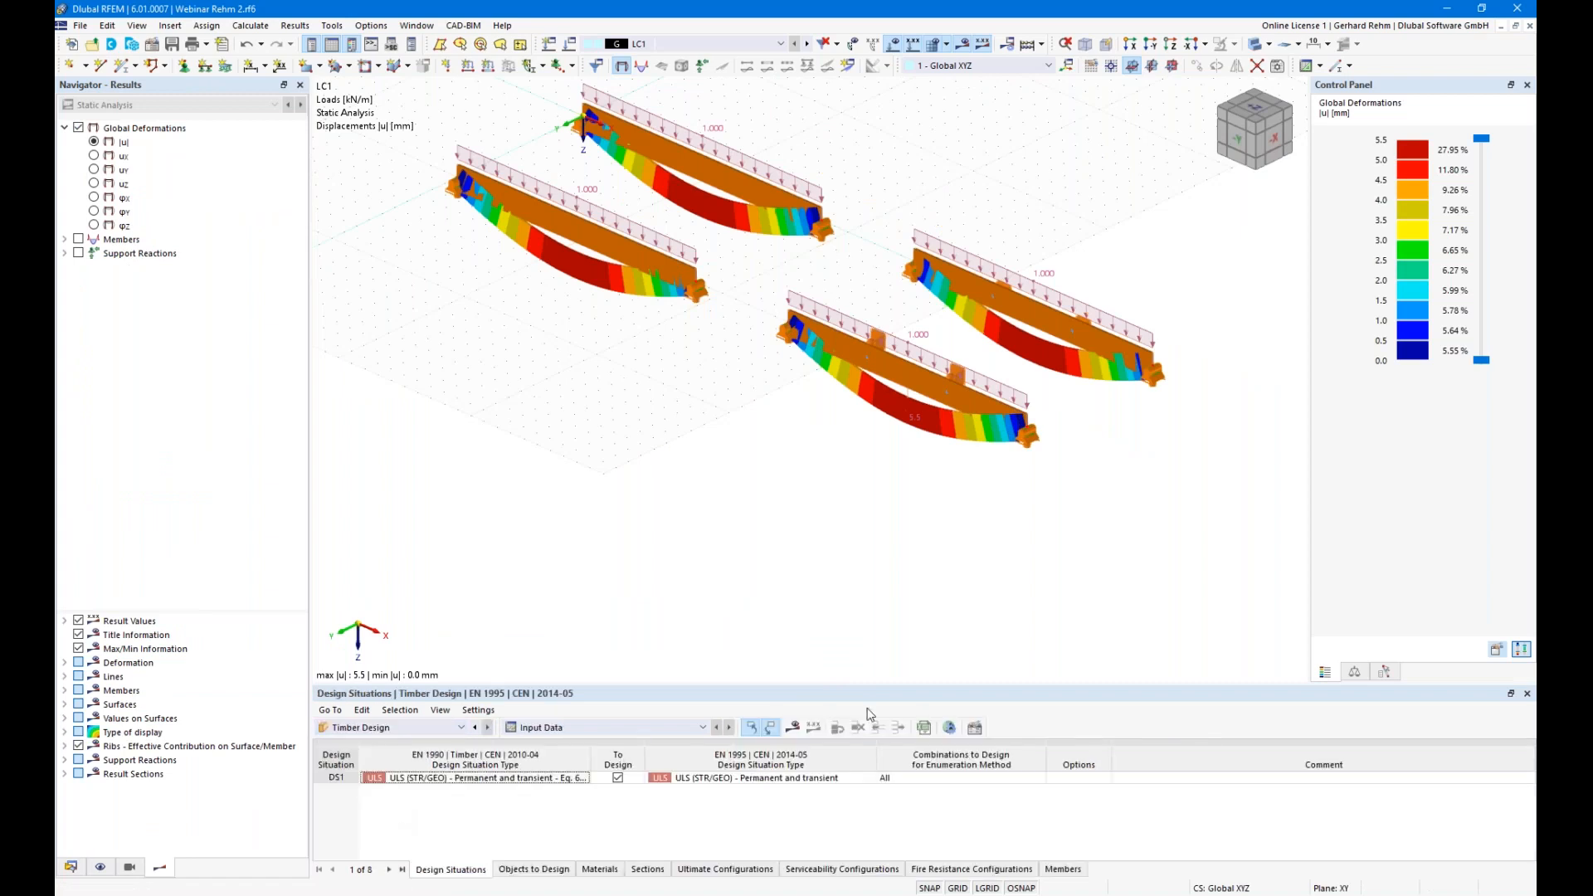
left_click(797, 729)
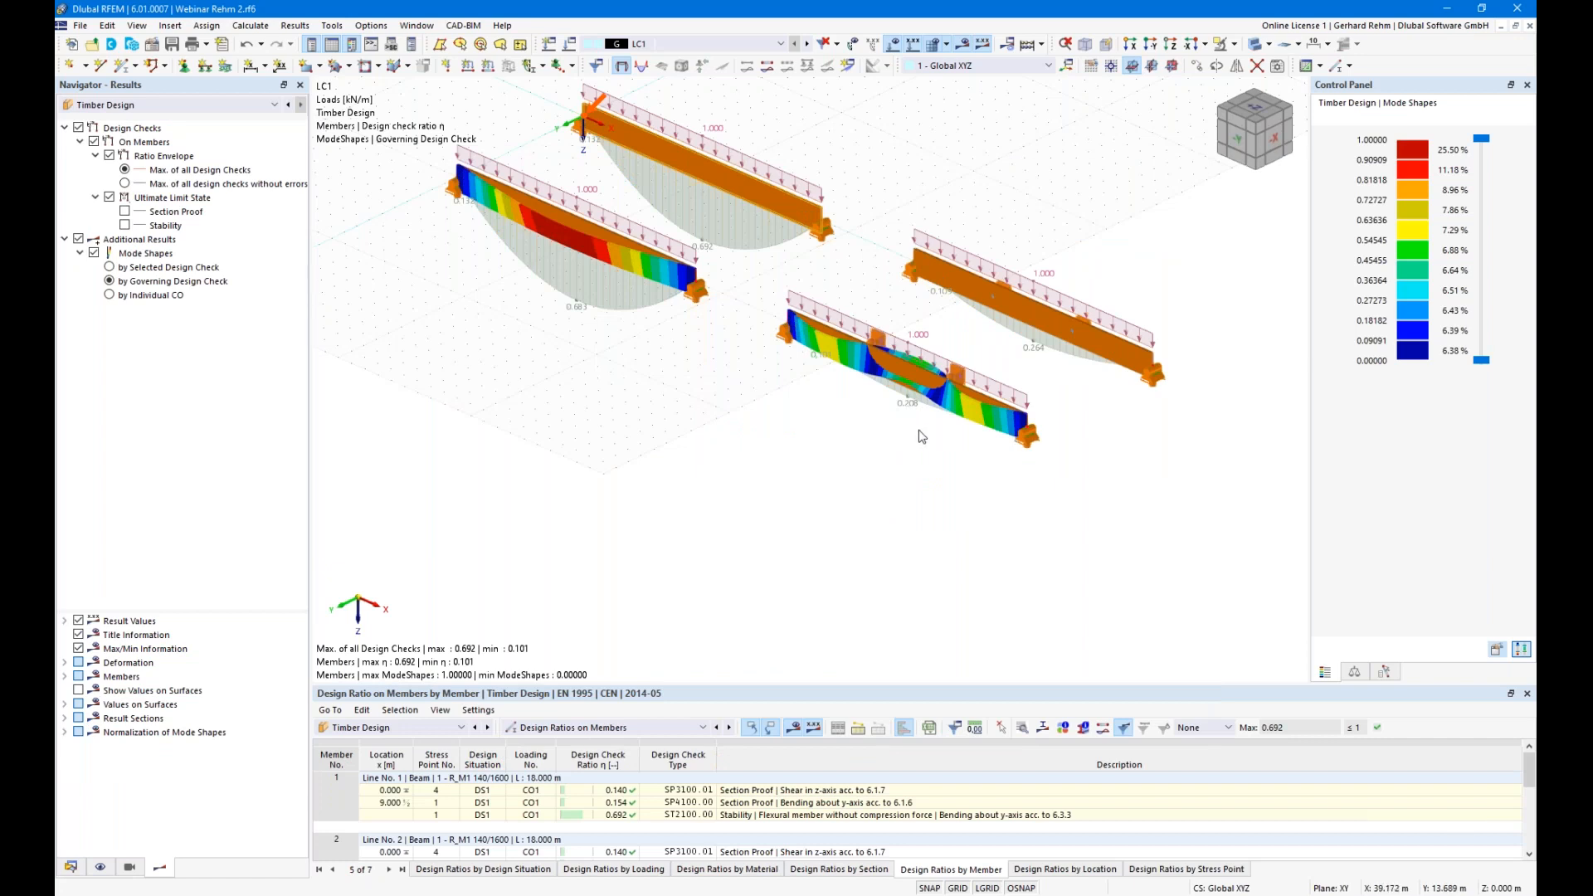
- Show the beams in transparent solid mode, hide the loads, and examine member 4's twisted mode shape at the upper-flange supports
left_click(1256, 46)
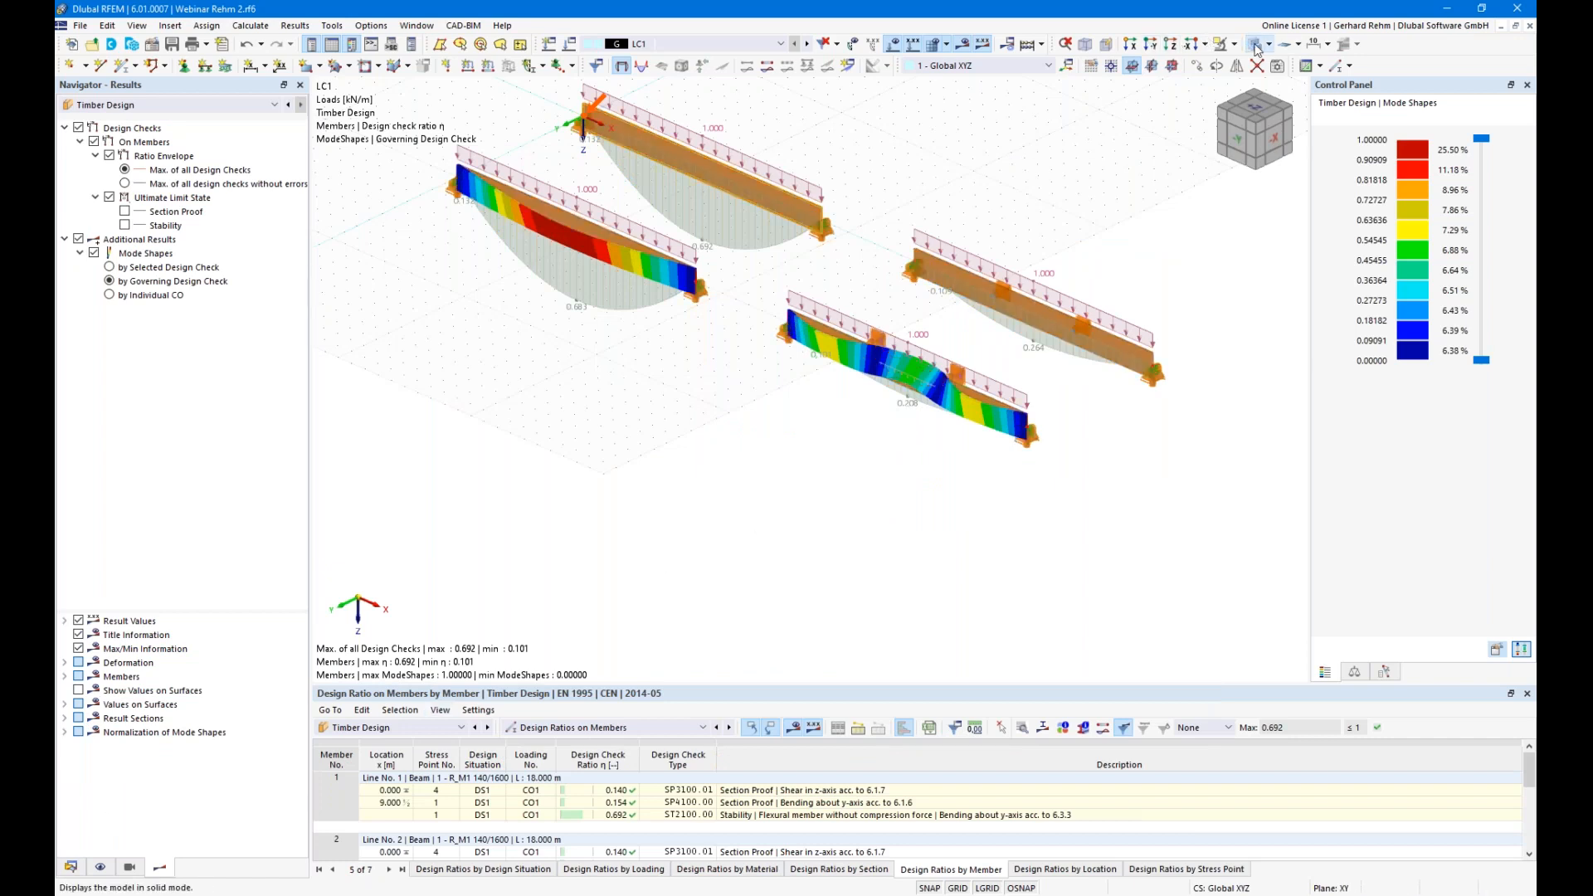
middle_click_drag(1053, 547, 963, 514, "ctrl")
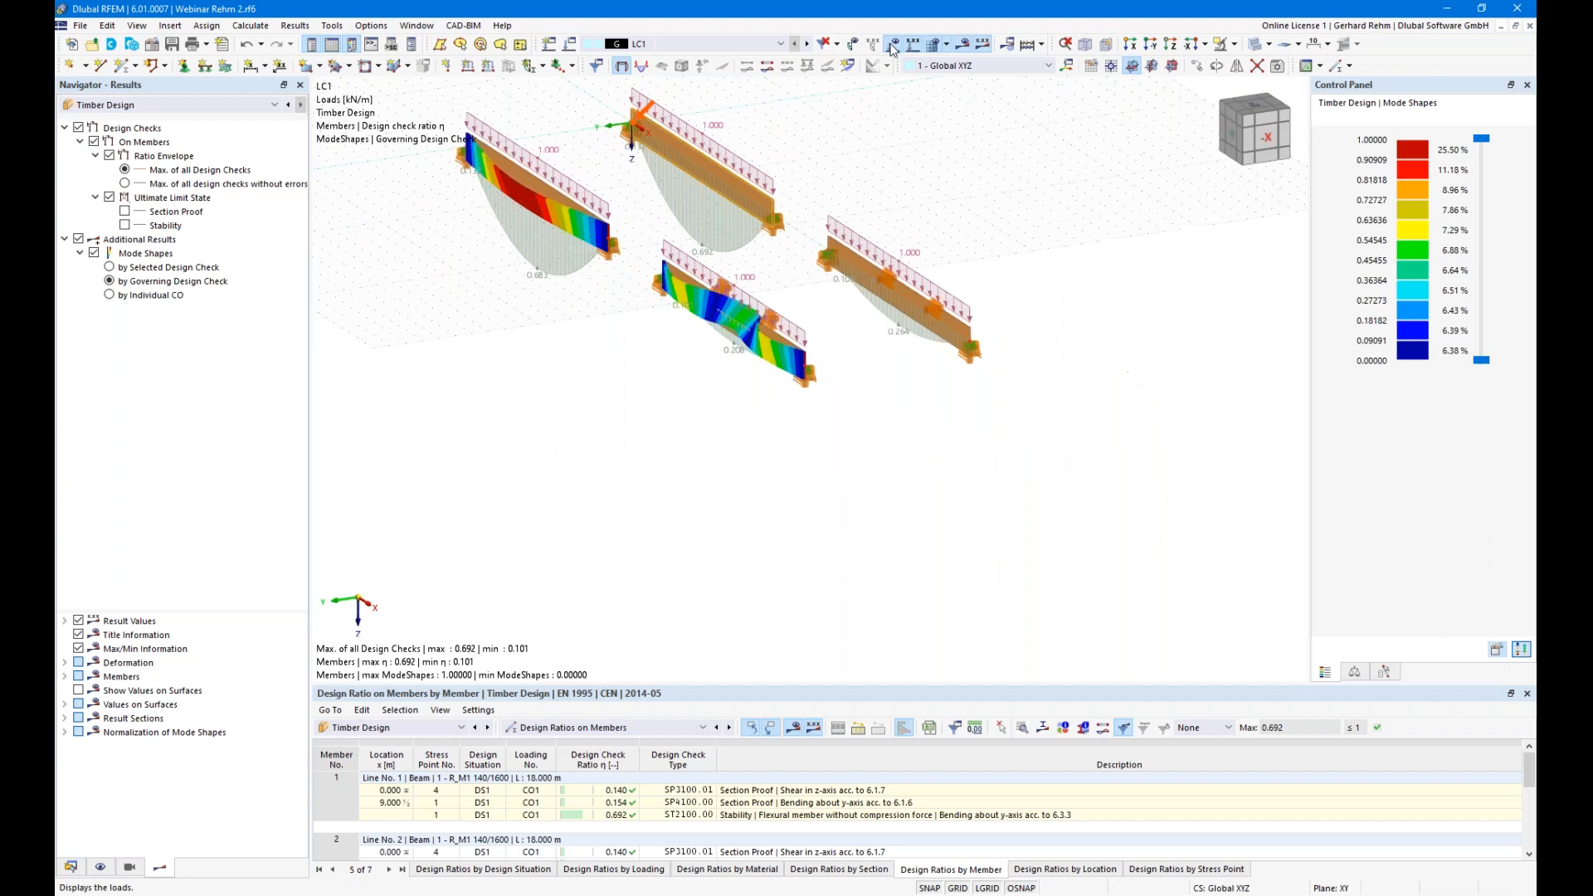
left_click(892, 45)
scroll(817, 396, "up", 4)
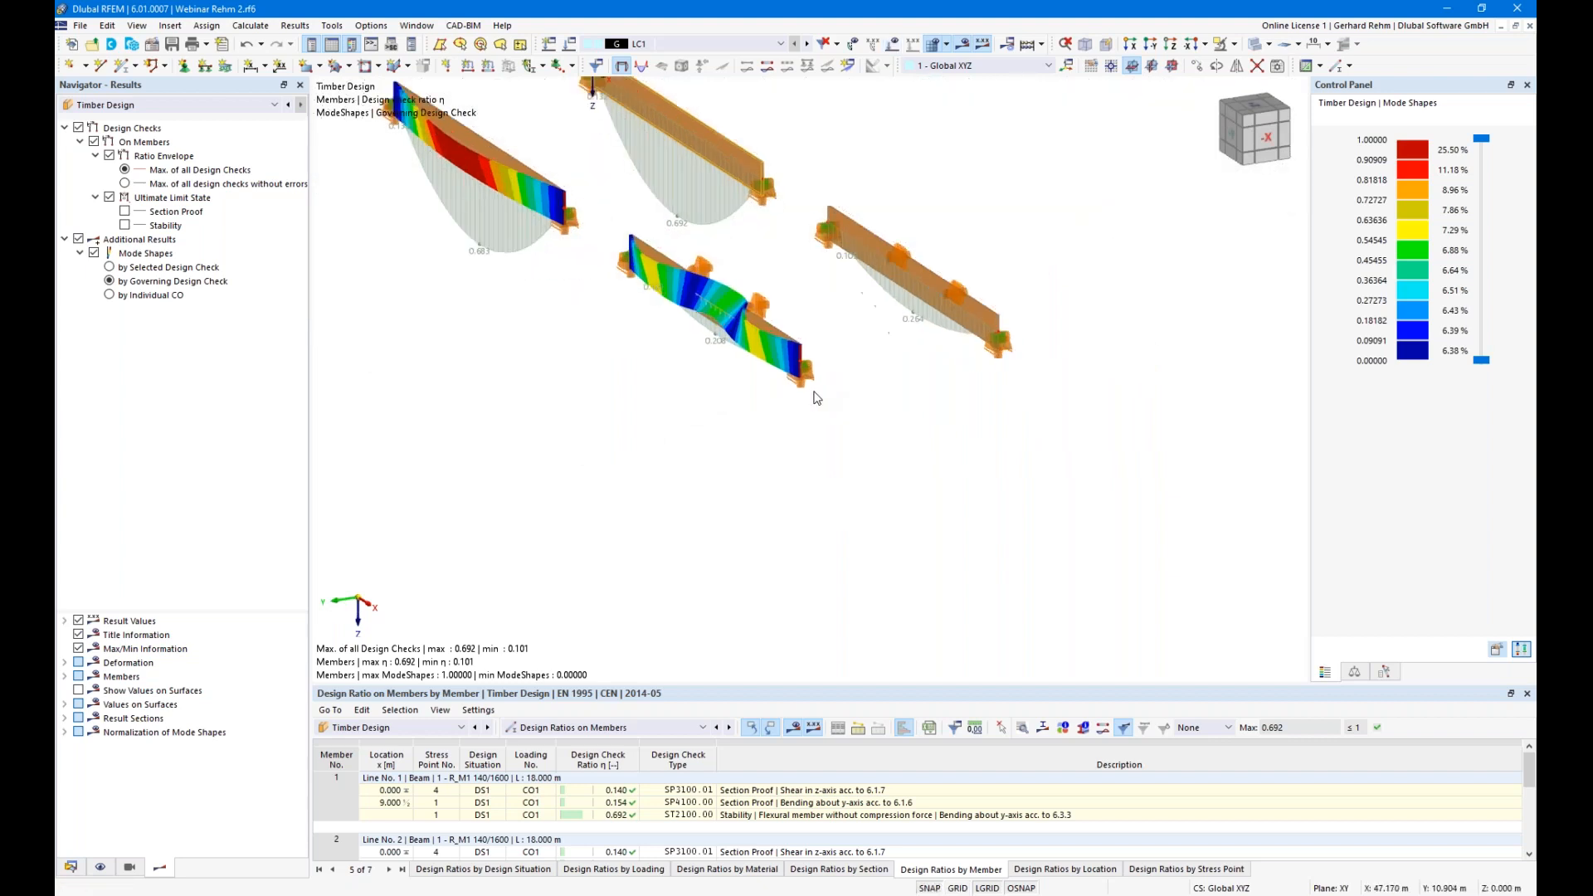
mouse_move(796, 352)
middle_mouse_down("ctrl")
mouse_move(790, 451)
mouse_move(790, 438)
mouse_move(875, 449)
mouse_move(781, 354)
middle_mouse_up("ctrl")
scroll(681, 295, "up", 5)
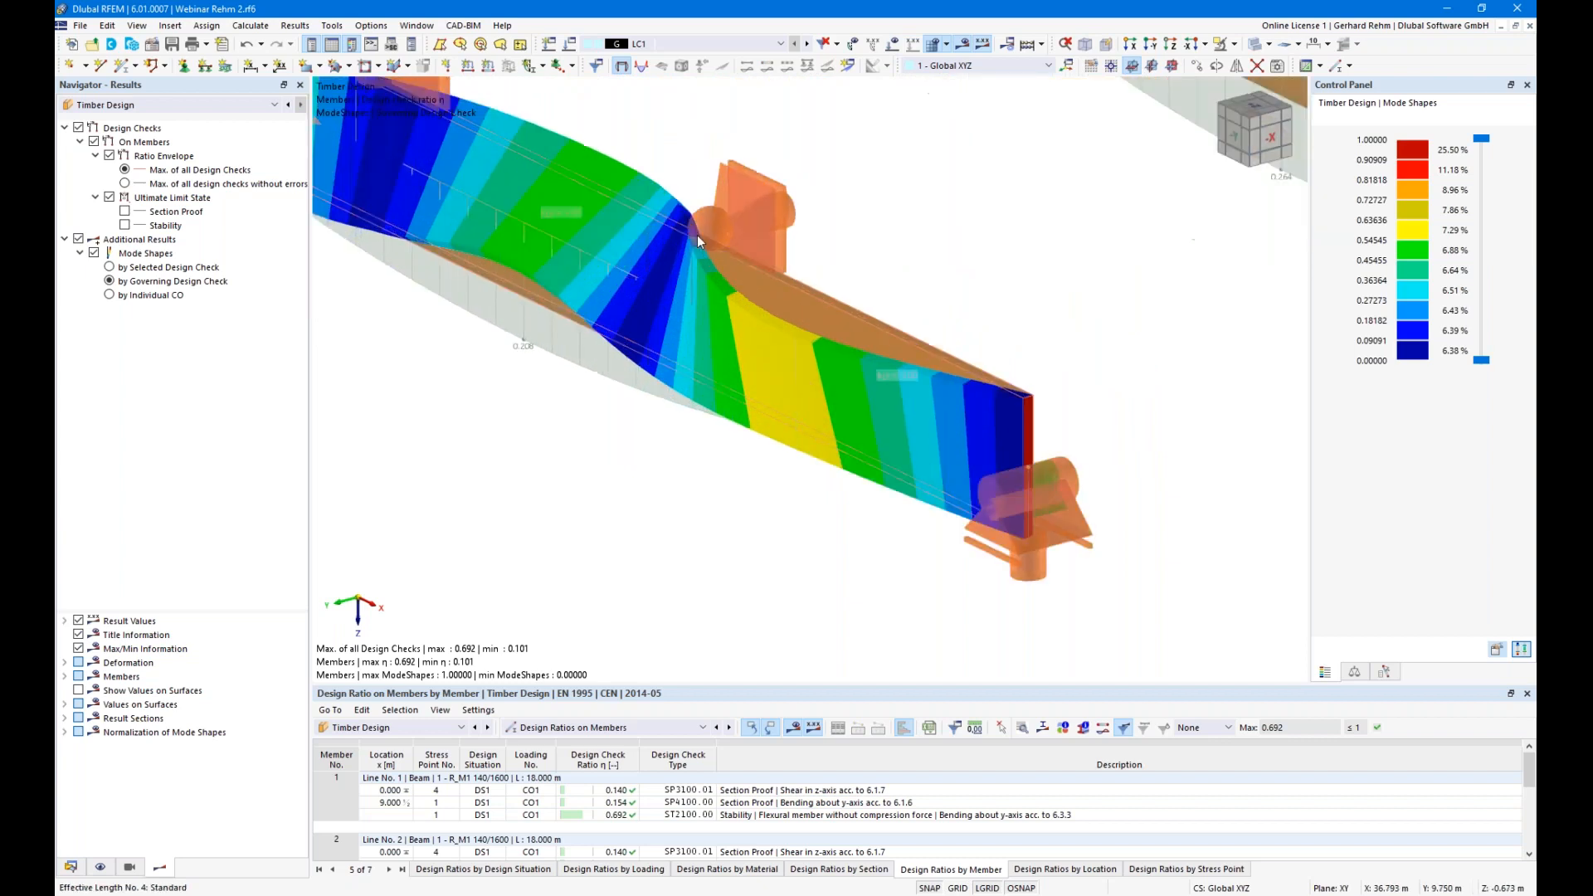
middle_click_drag(731, 498, 912, 591, "ctrl")
scroll(941, 611, "down", 4)
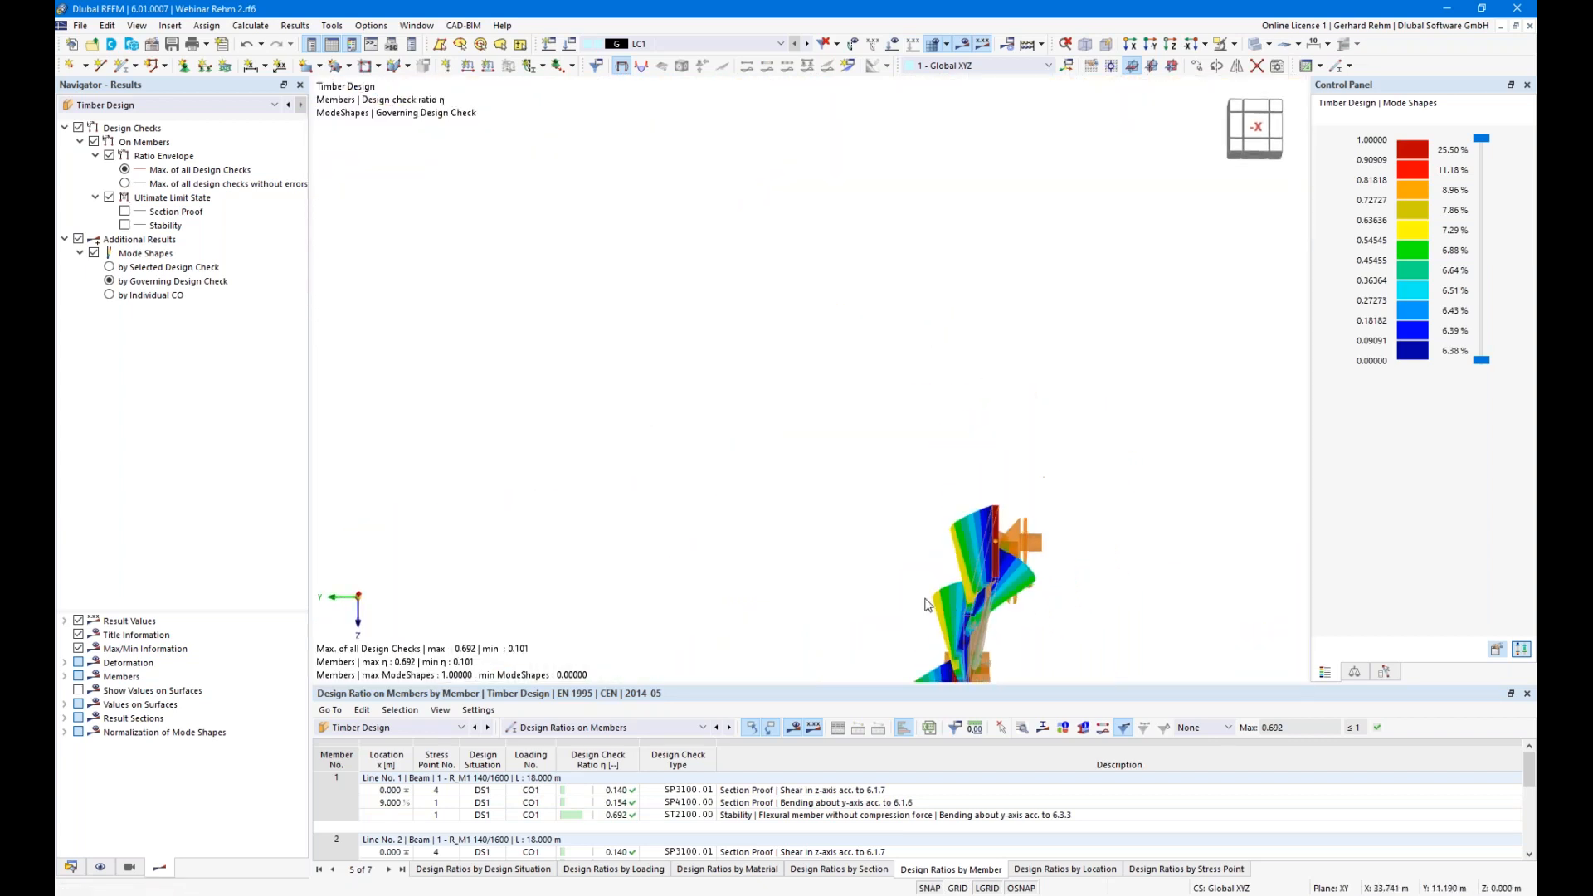
- Examine member 4's mode shape from the side and compare all four beams' mode shapes and design ratios in an isometric overview
middle_click_drag(1052, 616, 927, 618, "ctrl")
scroll(867, 446, "down", 2)
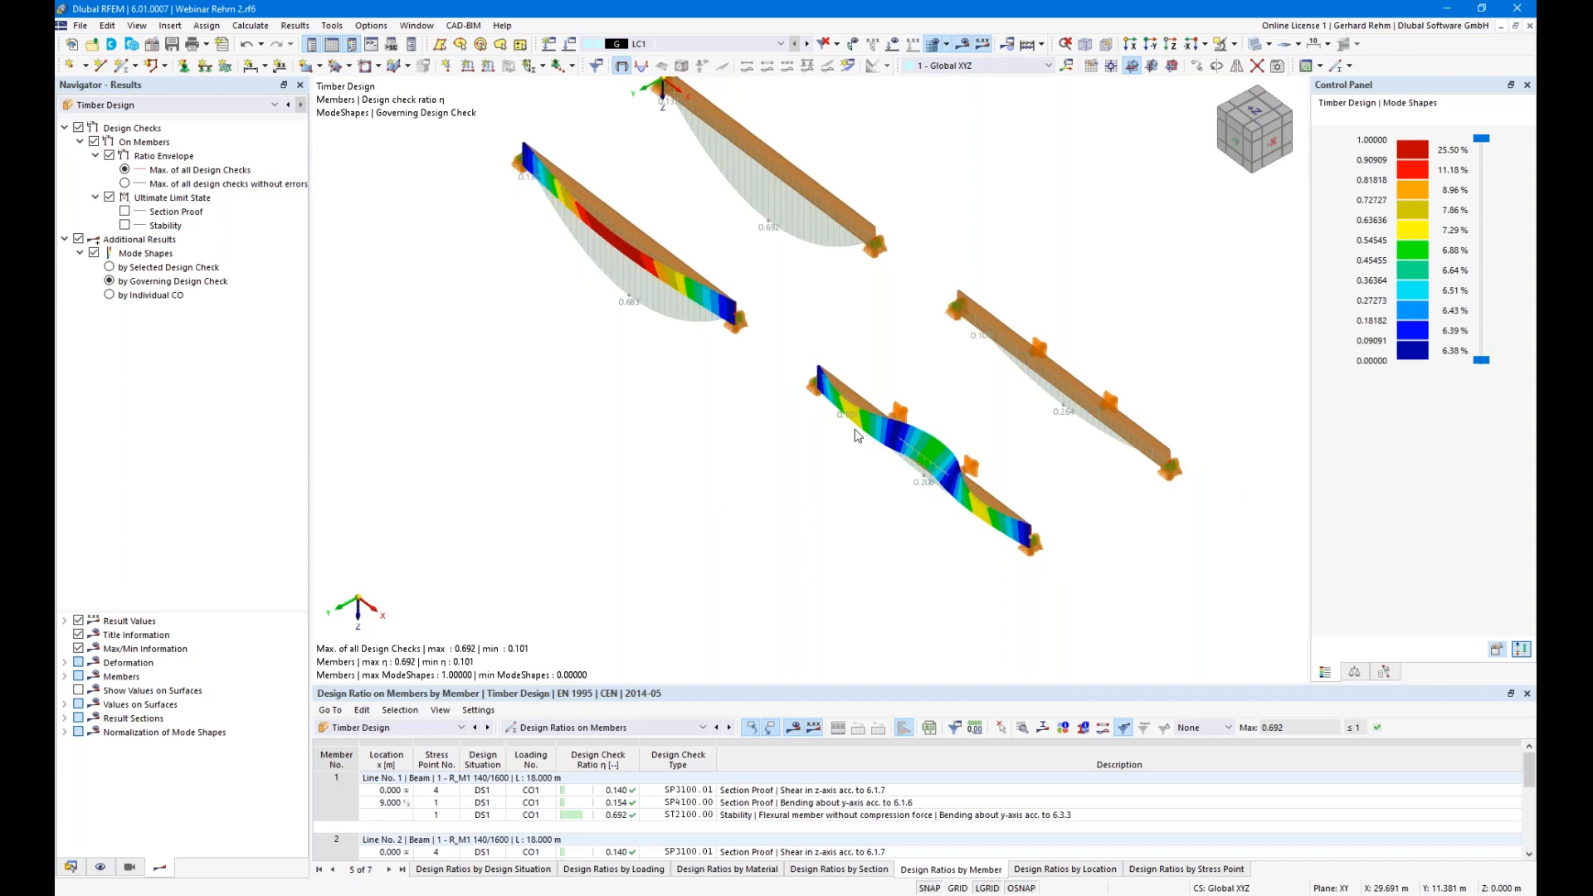
scroll(851, 425, "down", 1)
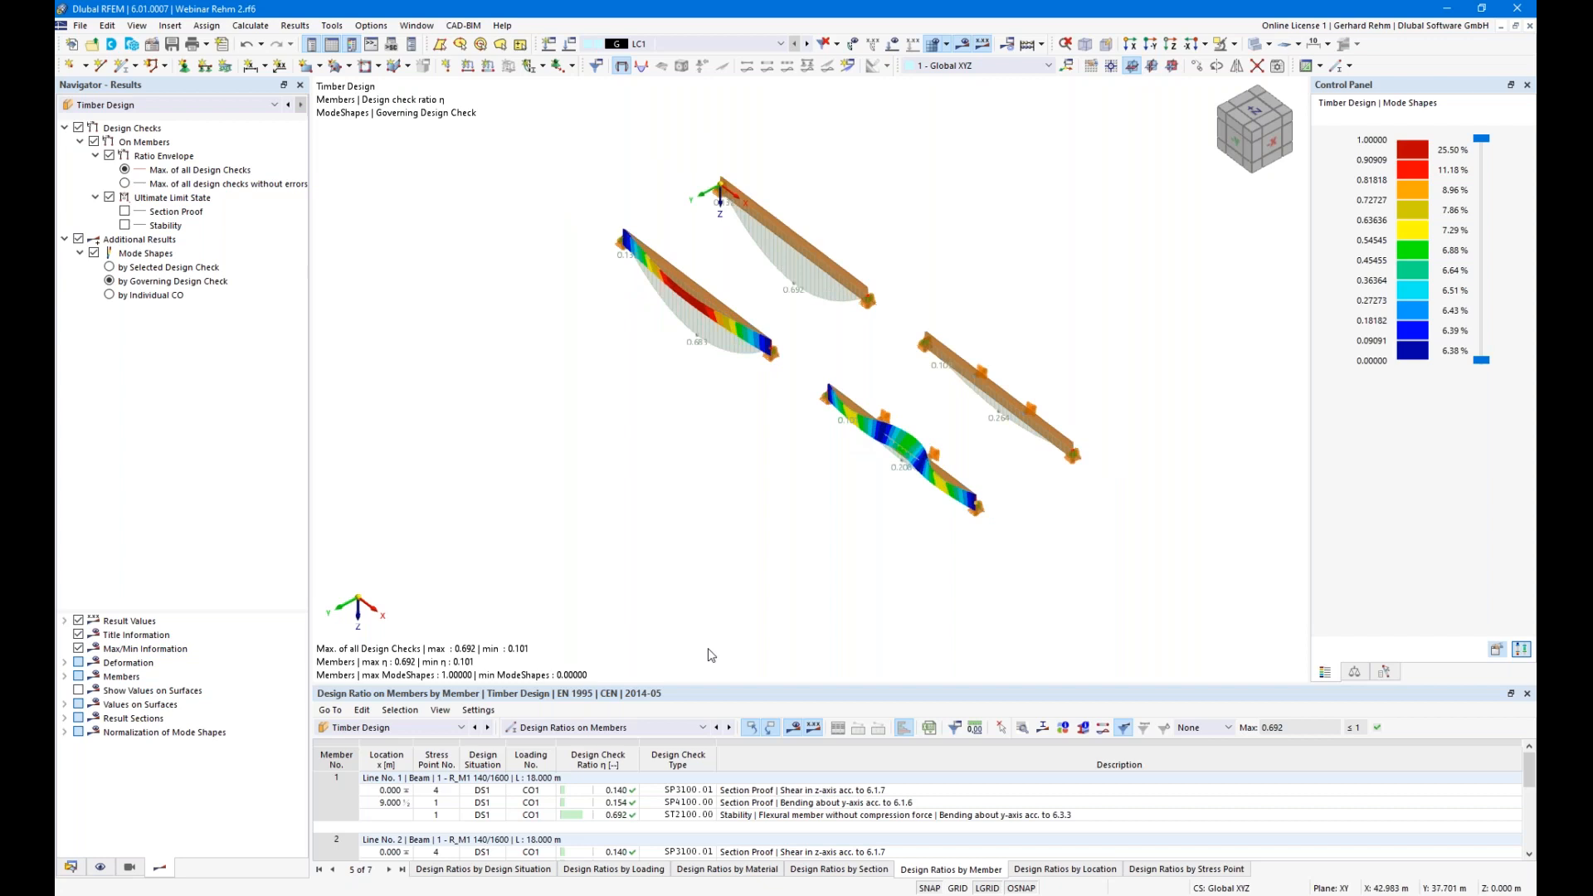
scroll(851, 426, "down", 1)
middle_click_drag(723, 616, 836, 563, "ctrl")
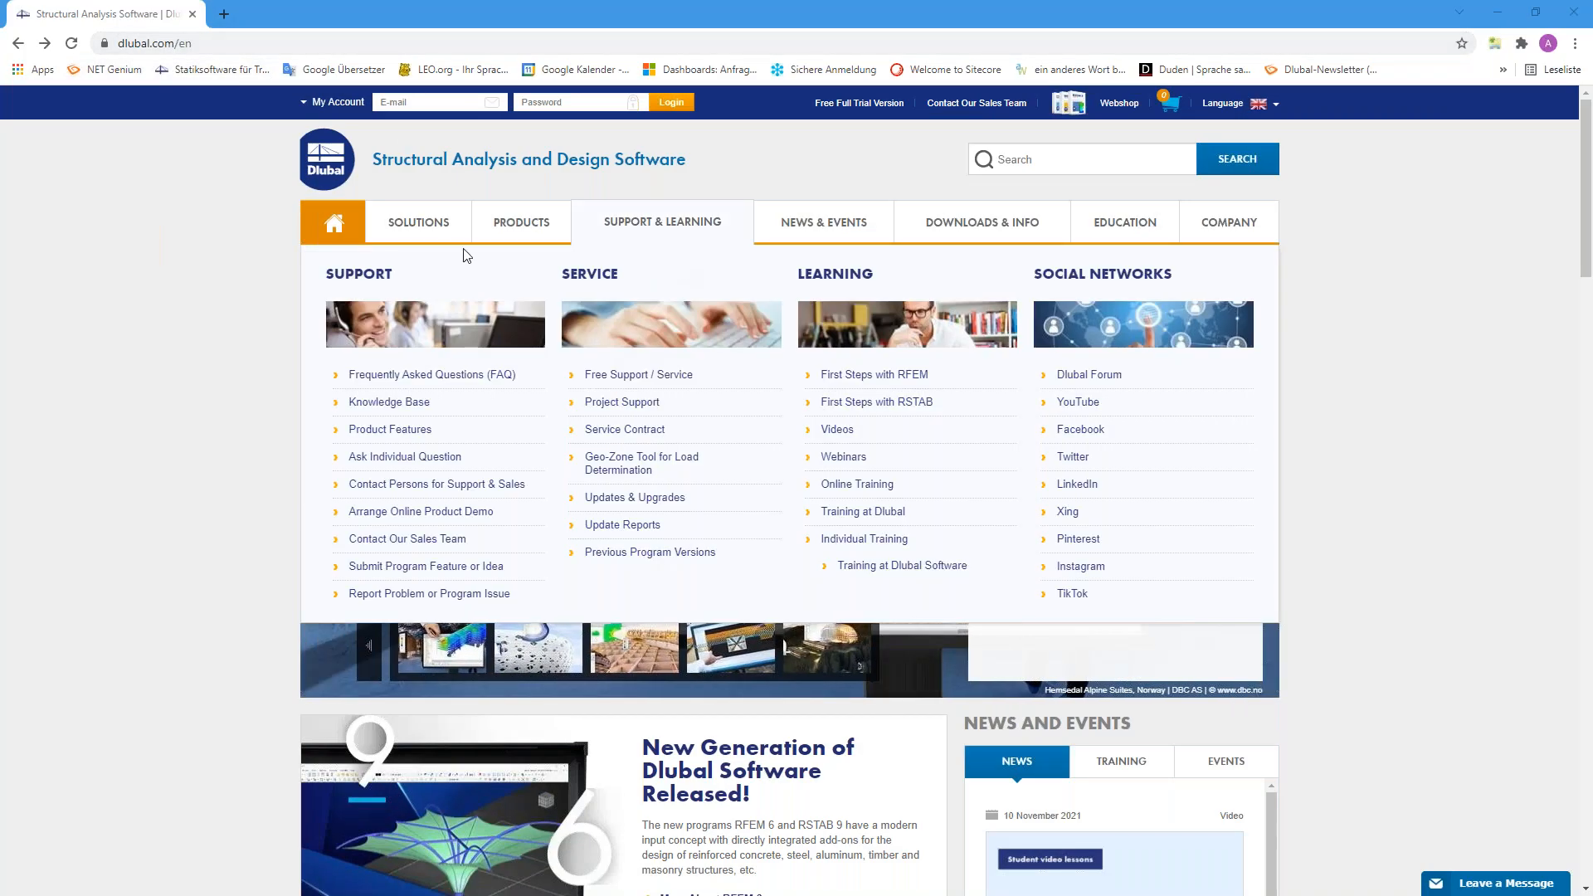
- Switch to the Dlubal website in the browser and open the webinar "Model and Design Timber Structures in RFEM 6 and RSTAB 9" from the webinars list
mouse_move(819, 234)
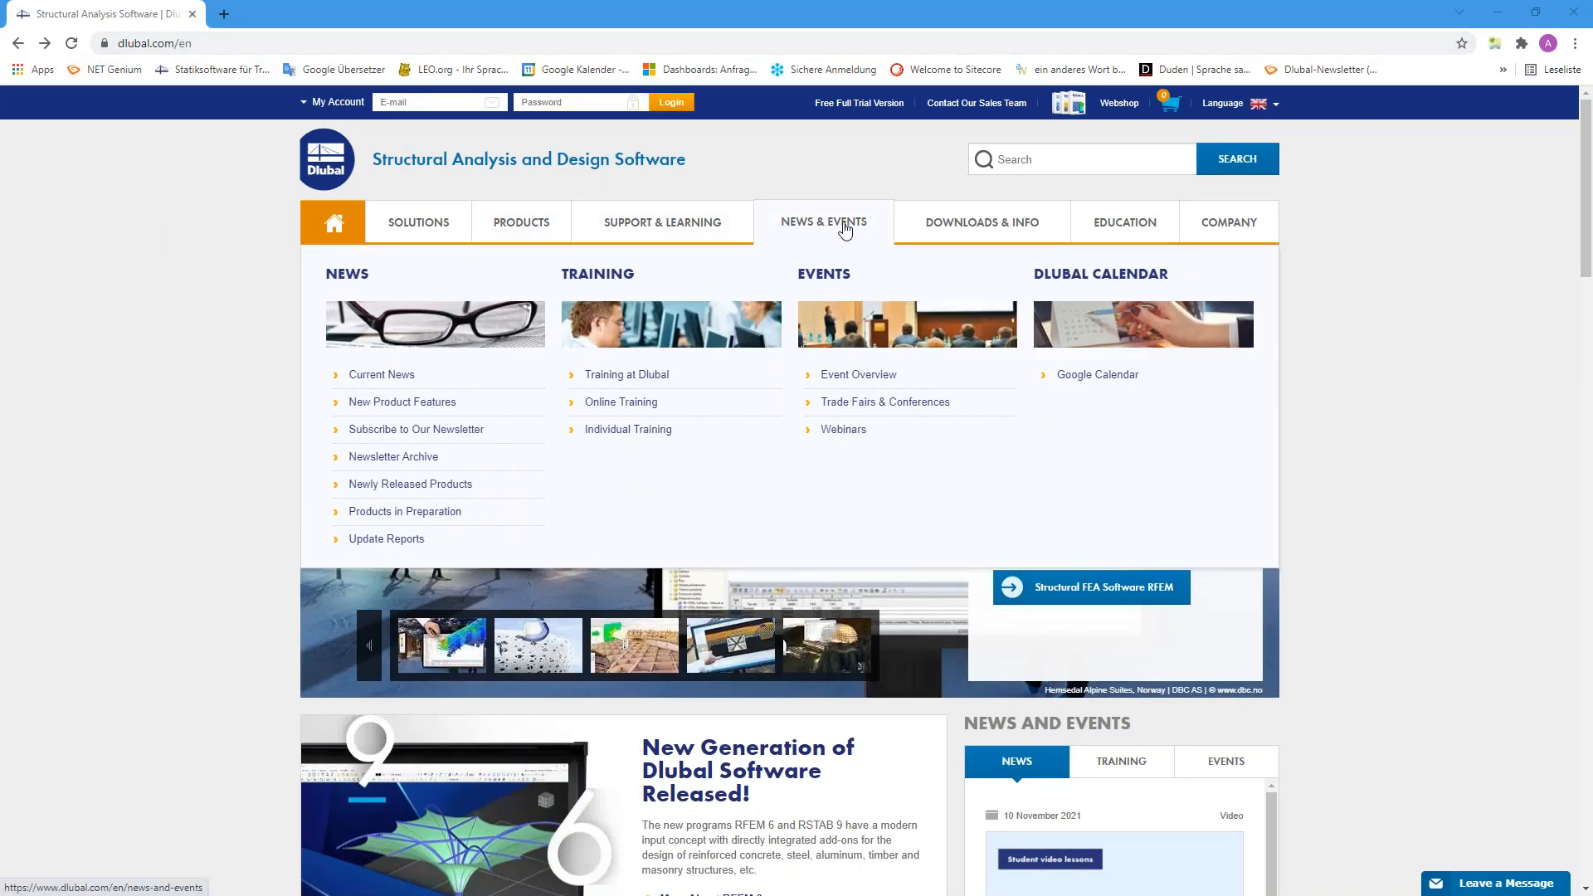
left_click(844, 432)
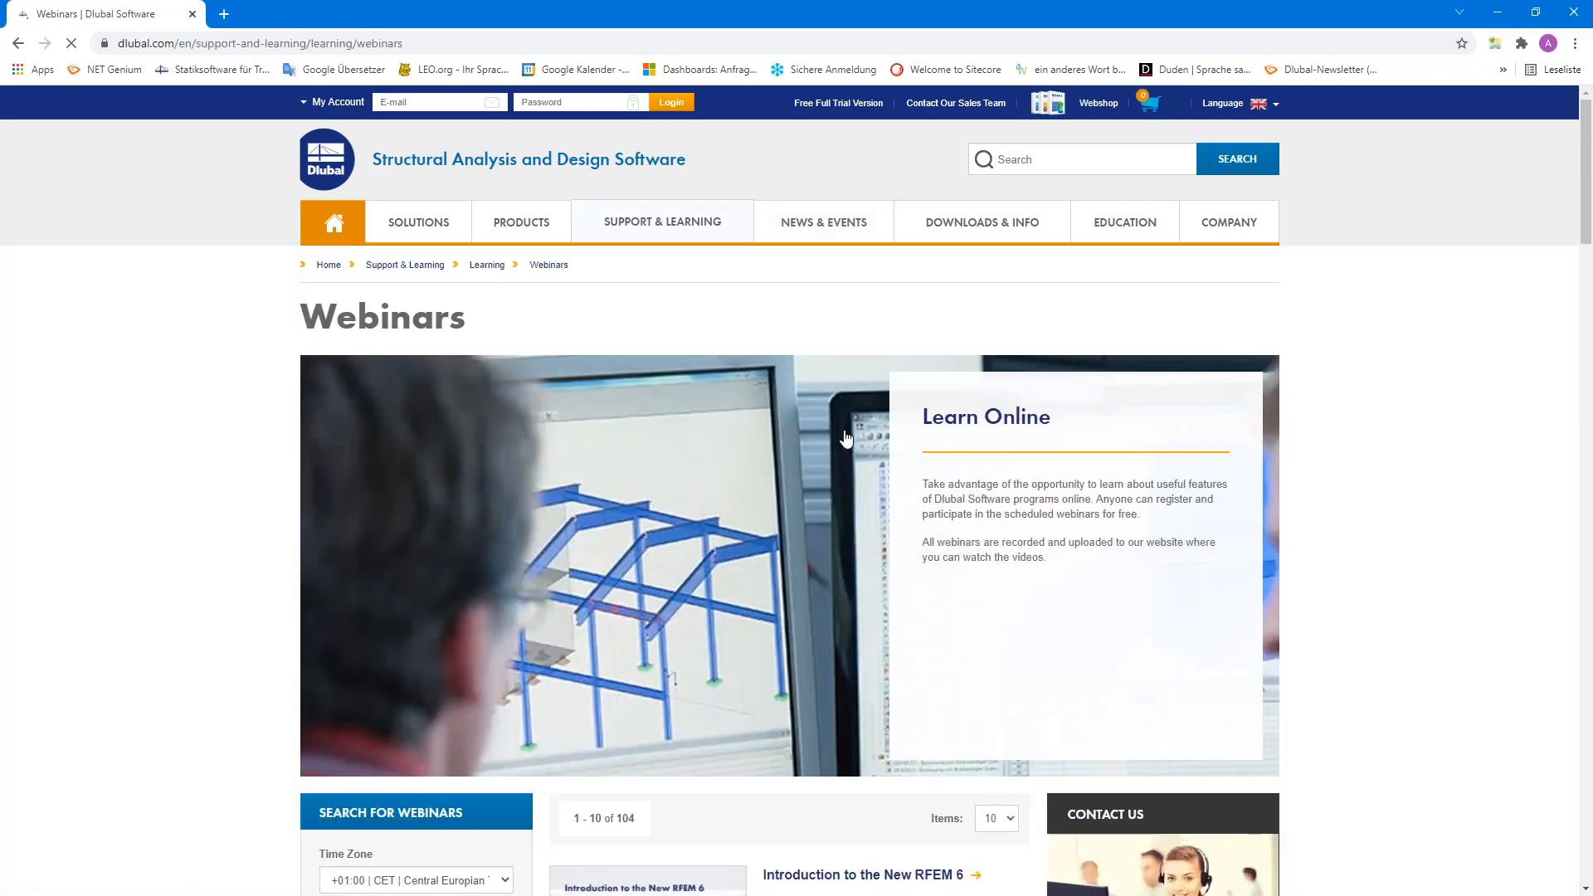
scroll(845, 438, "down", 5)
scroll(845, 437, "down", 10)
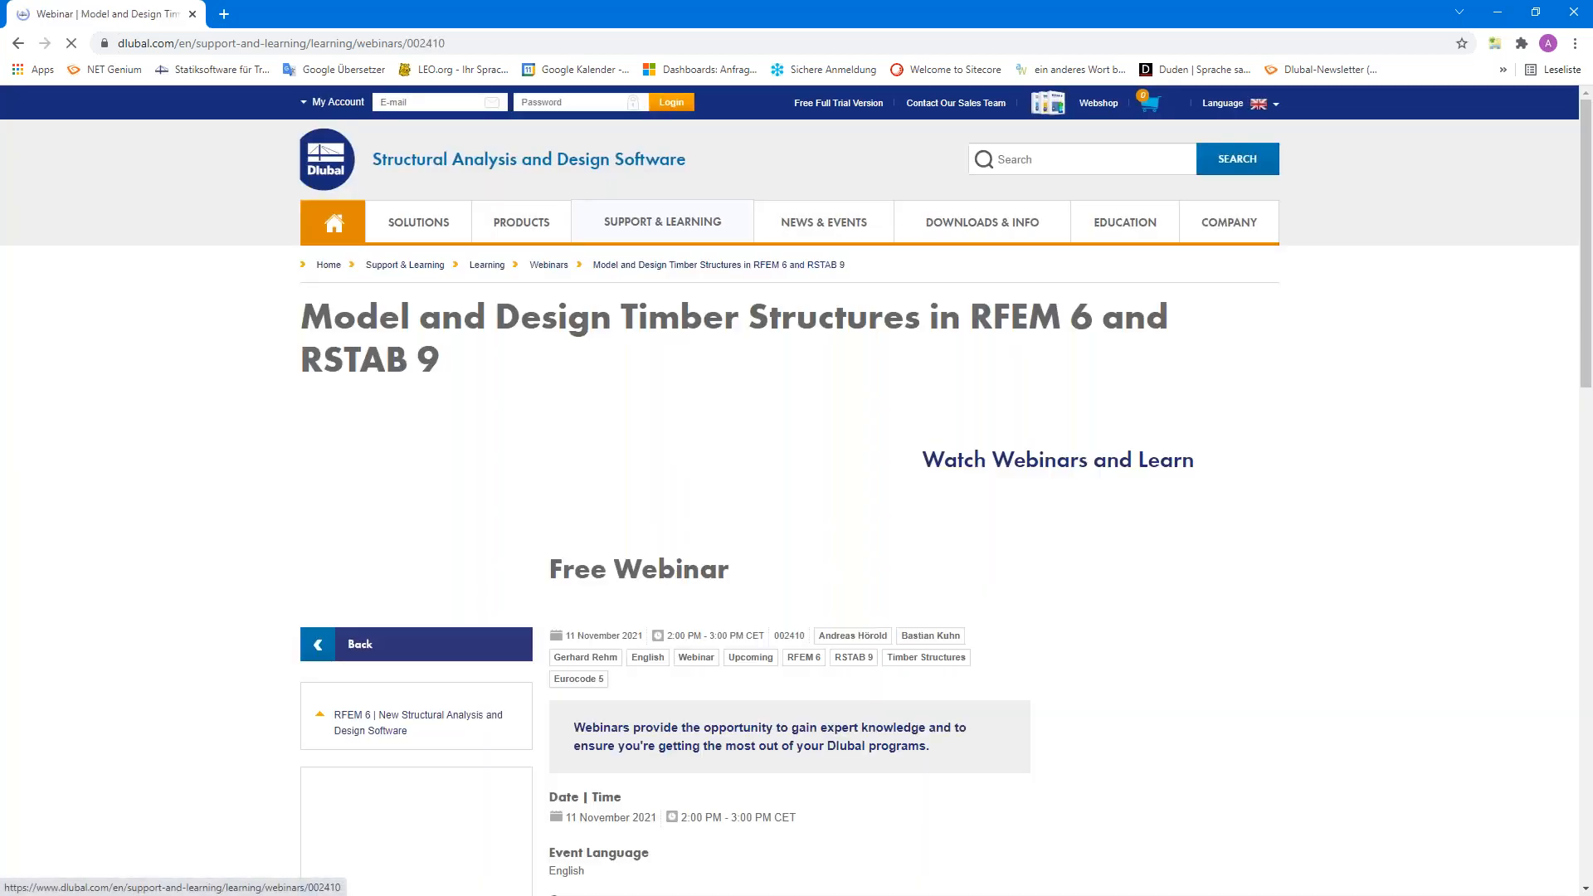
- Look through the webinar page for its content, presentation slides, videos and the timber models to download
scroll(814, 259, "down", 3)
scroll(649, 645, "down", 1)
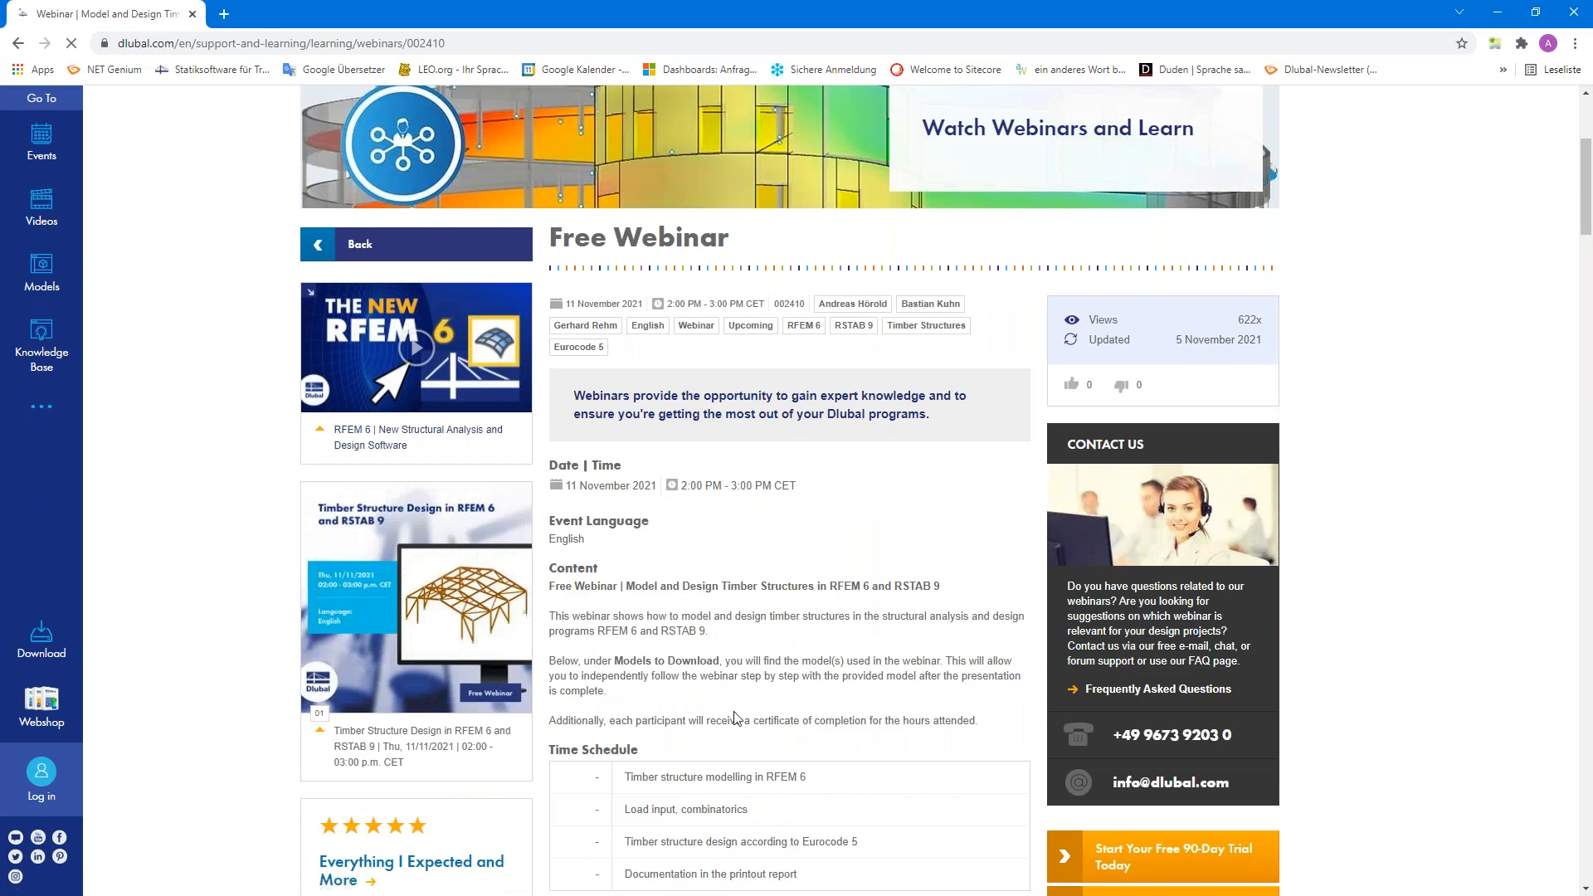
scroll(649, 646, "down", 3)
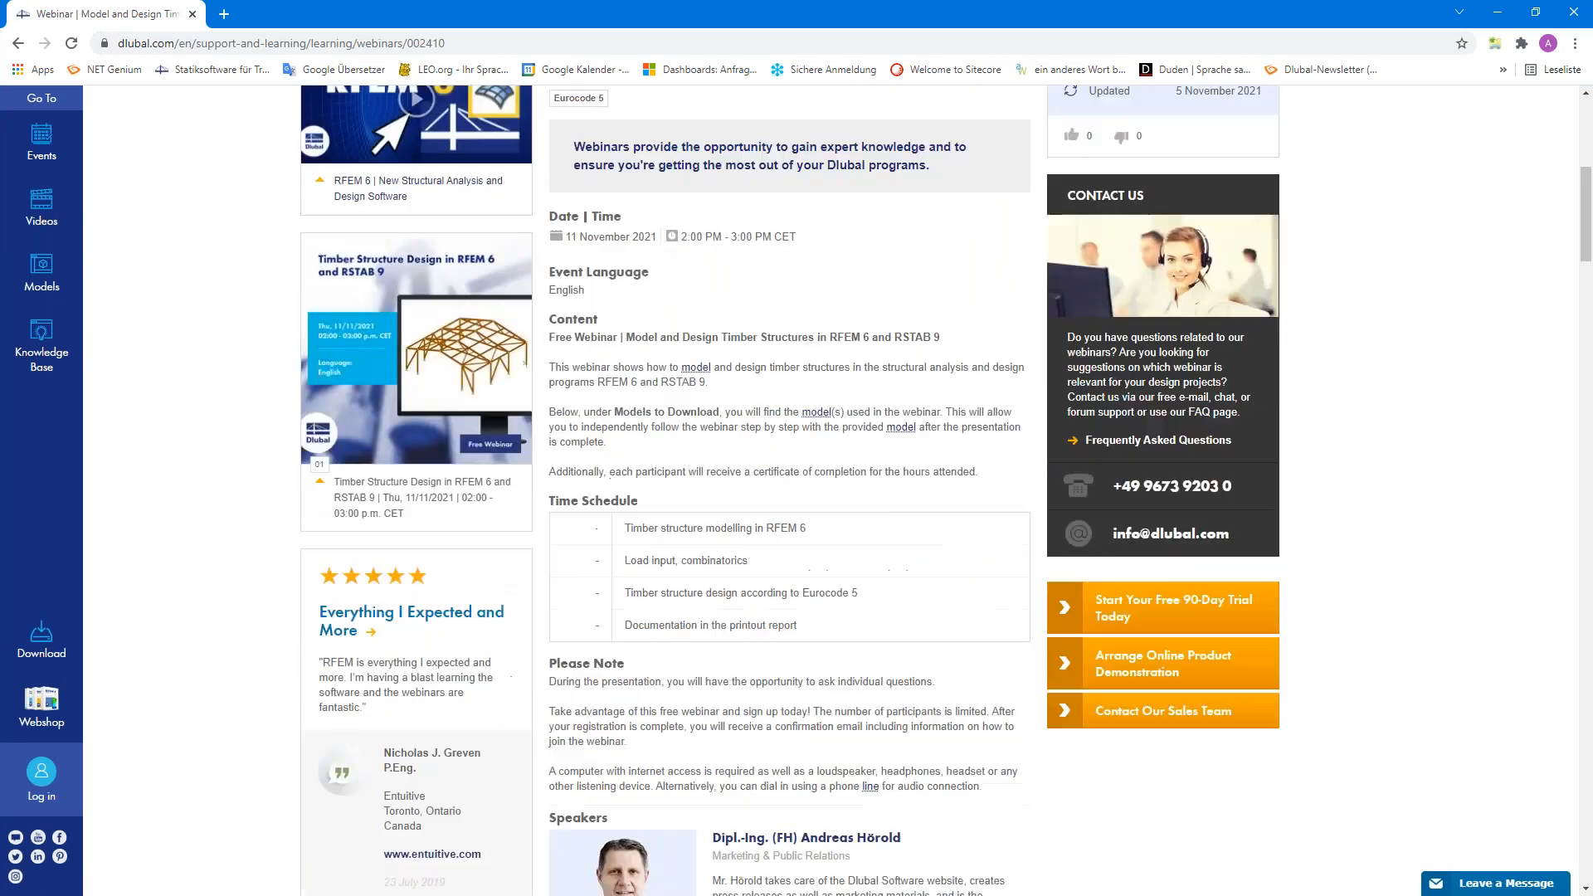
scroll(650, 645, "down", 20)
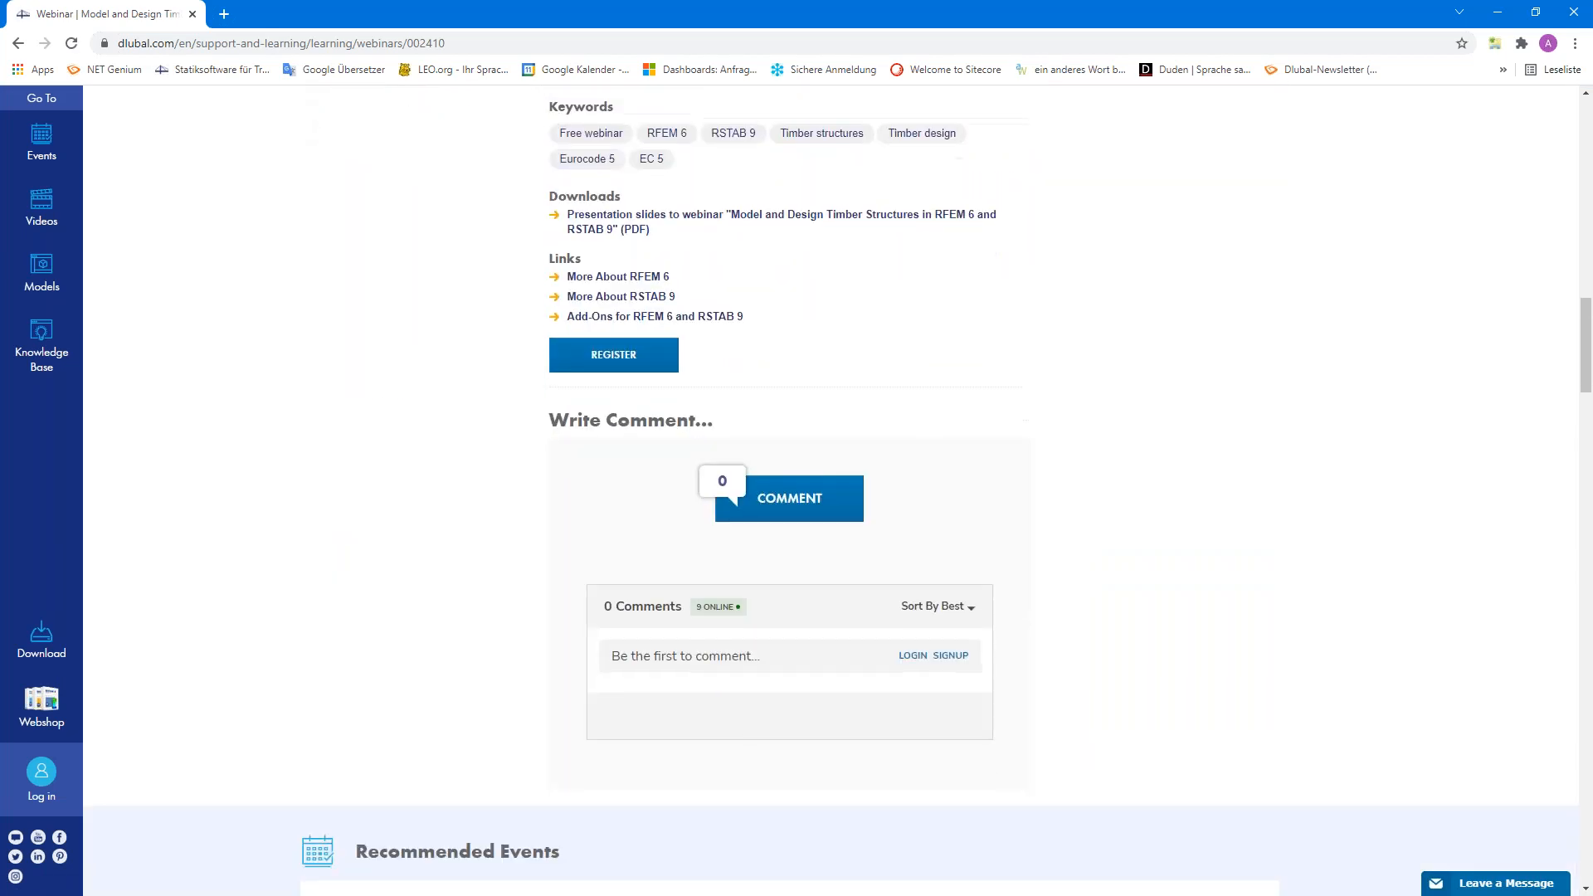
scroll(503, 629, "down", 5)
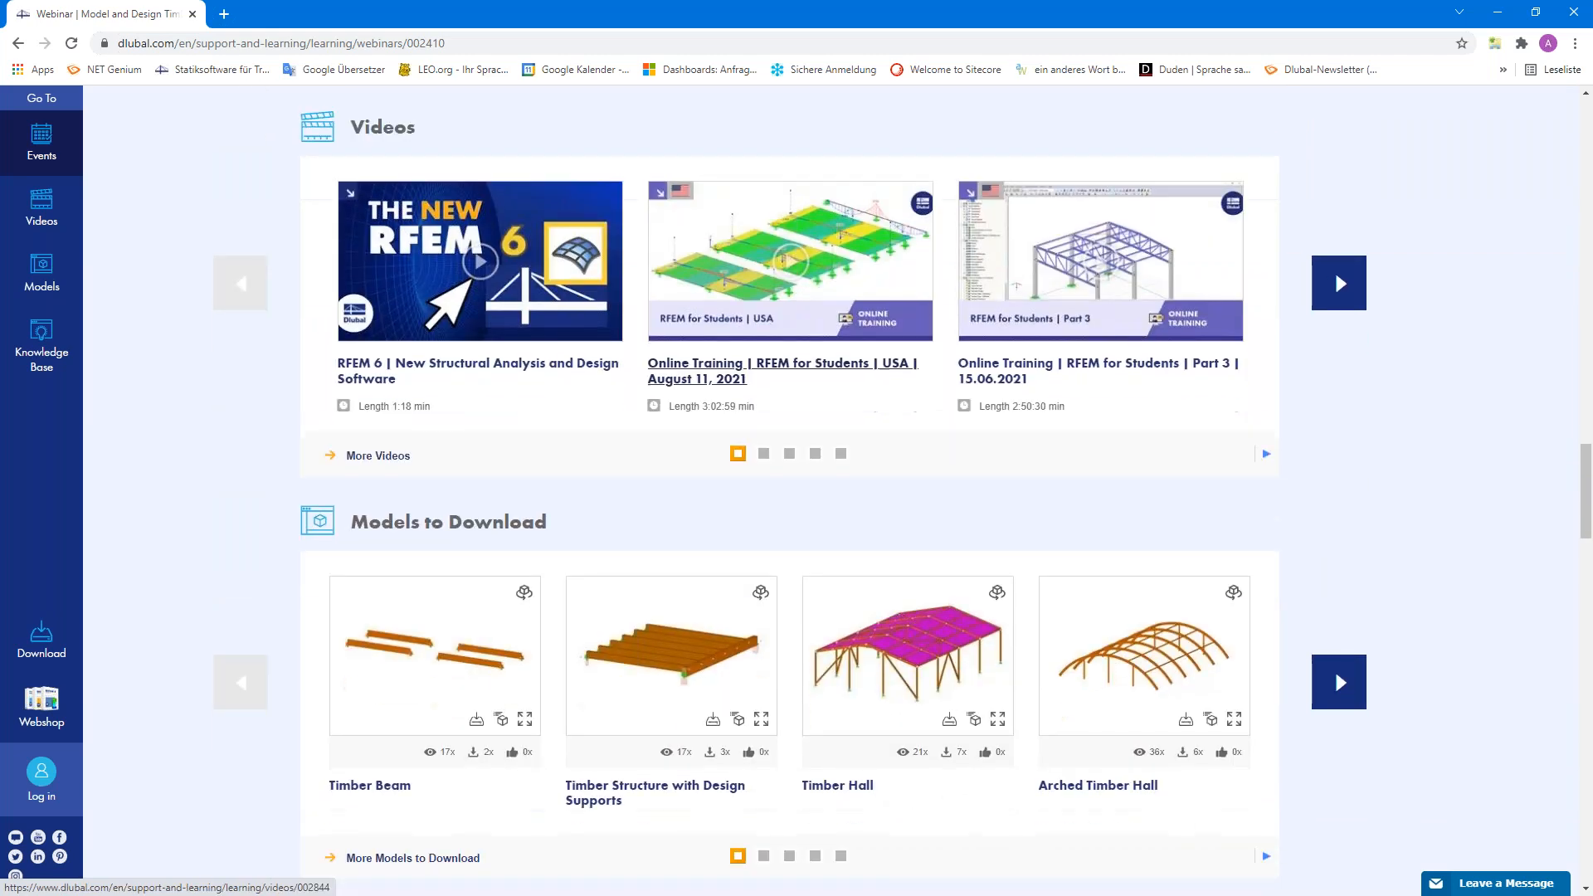
scroll(505, 629, "up", 20)
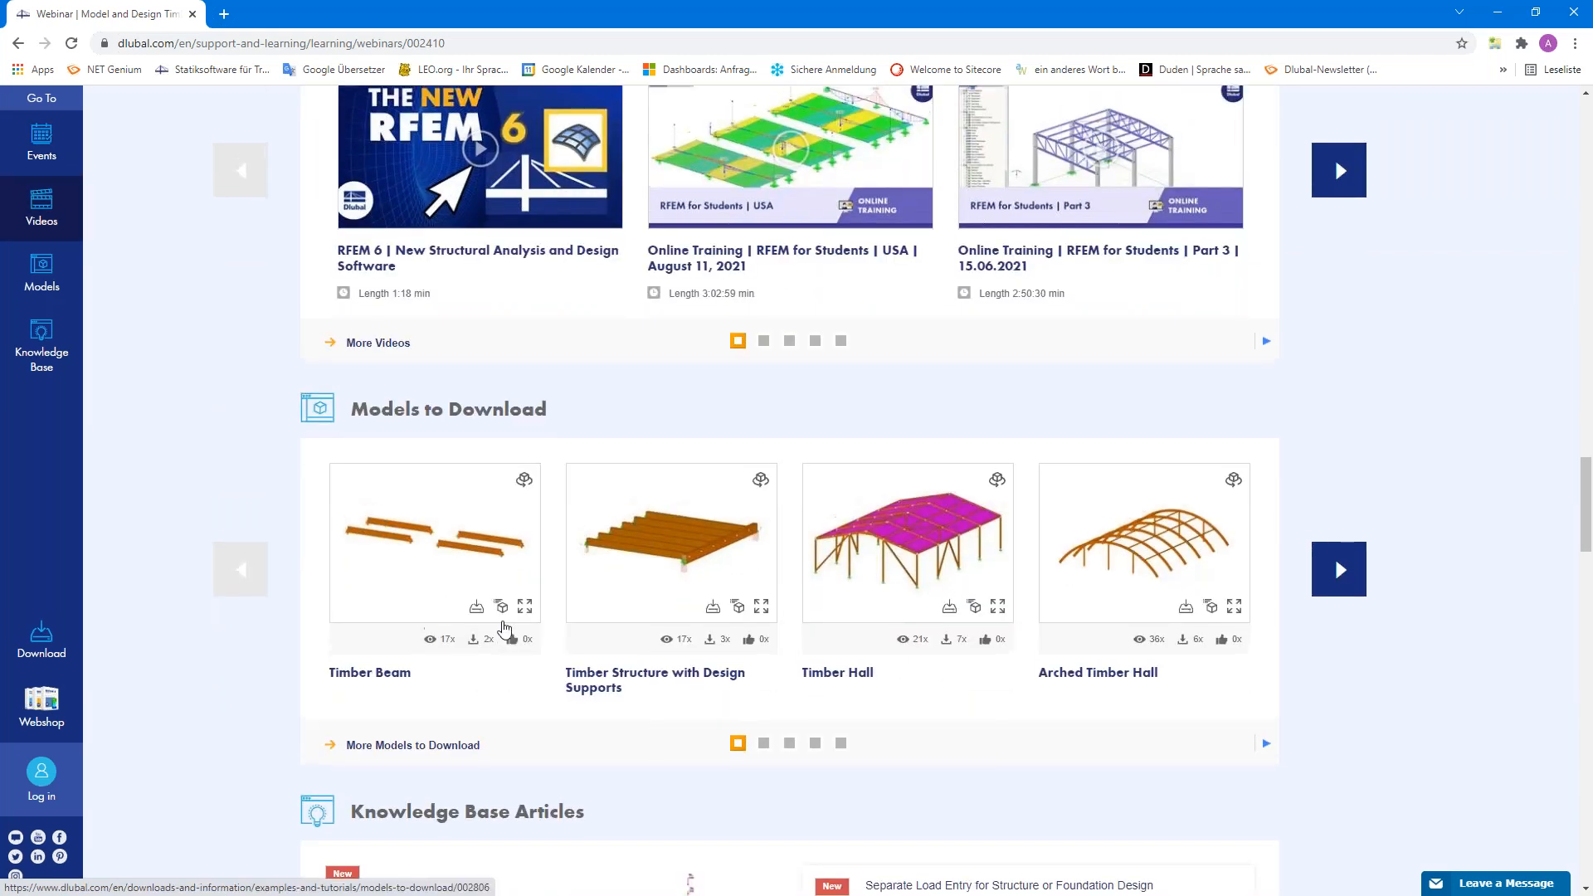
scroll(505, 629, "up", 15)
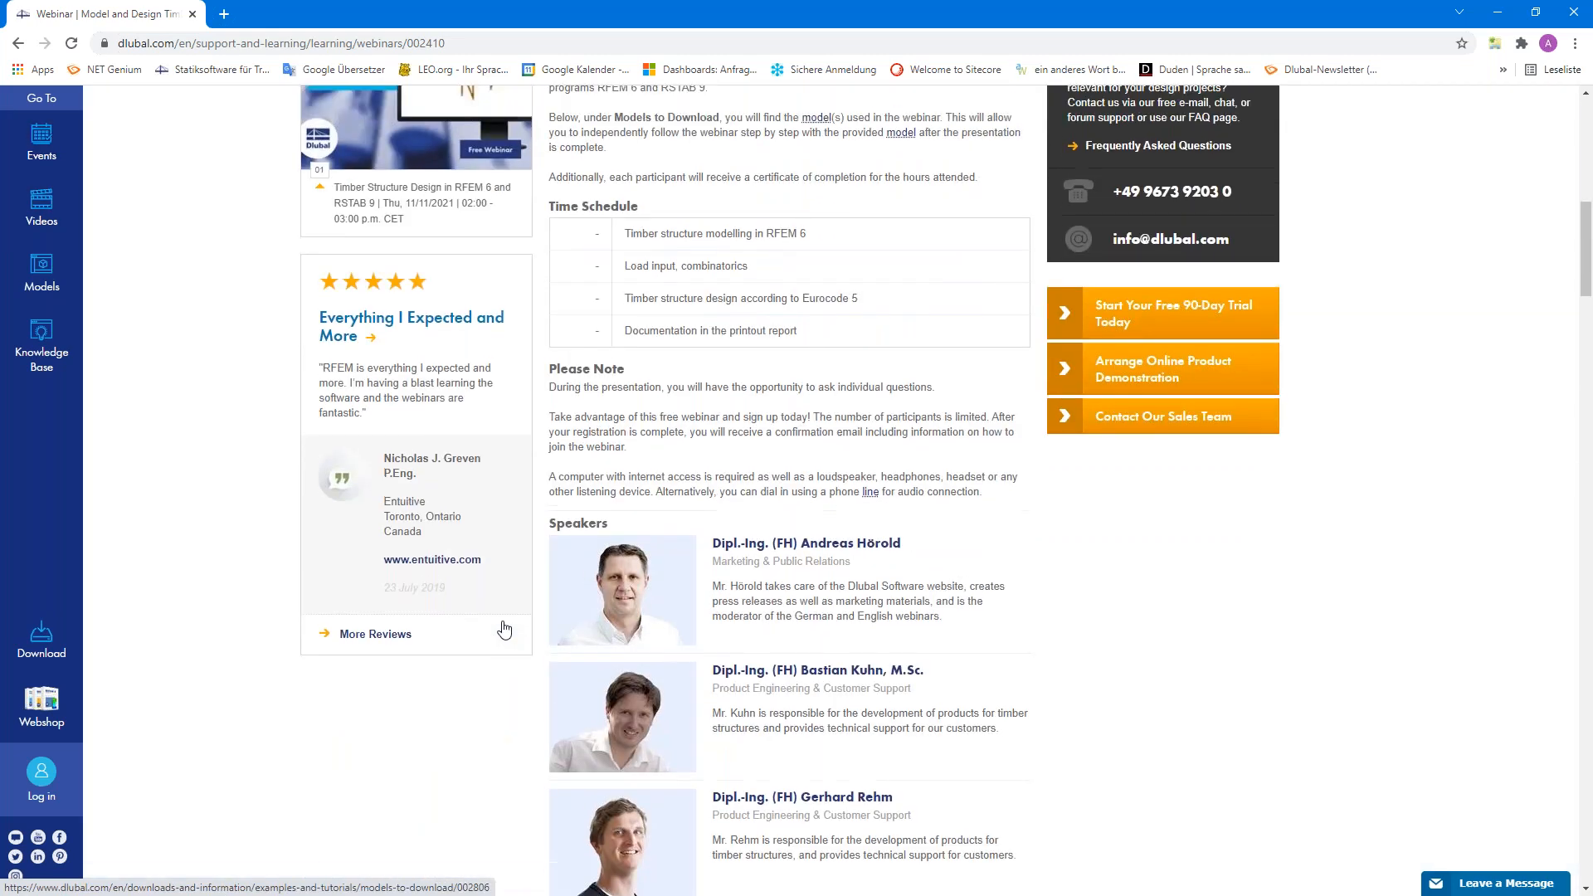